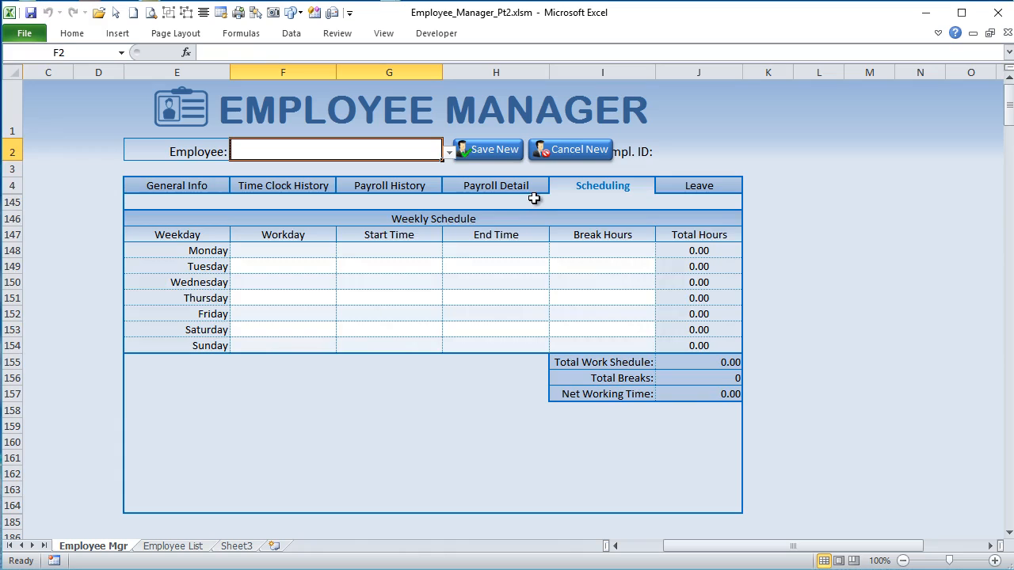
Step: Check the Leave and General Info sections of the Employee Manager, and load the first listed employee's record
{"action": "left_click", "coordinate": [666, 183]}
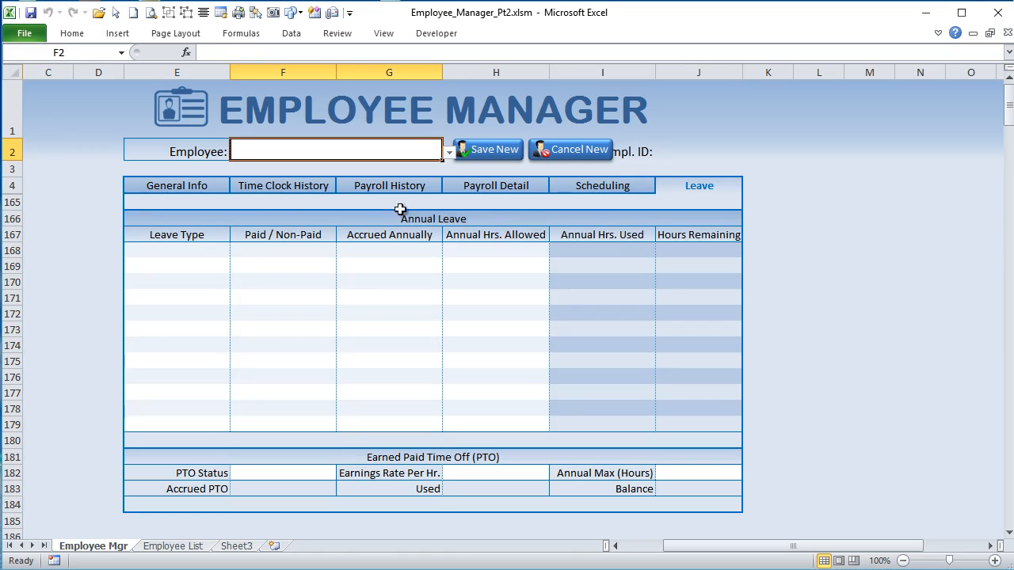
{"action": "left_click", "coordinate": [169, 188]}
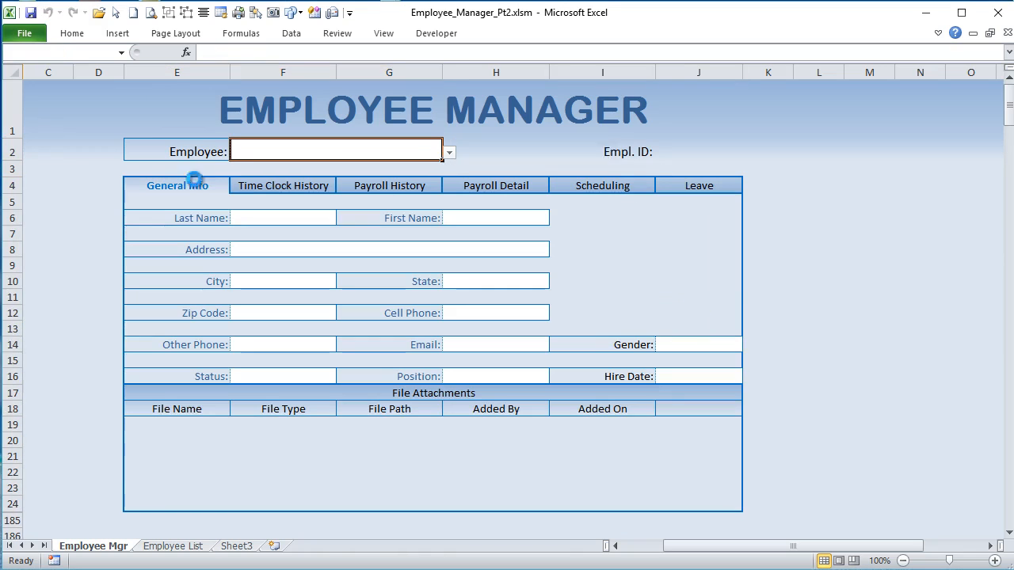
{"action": "left_click", "coordinate": [449, 153]}
{"action": "left_click", "coordinate": [407, 164]}
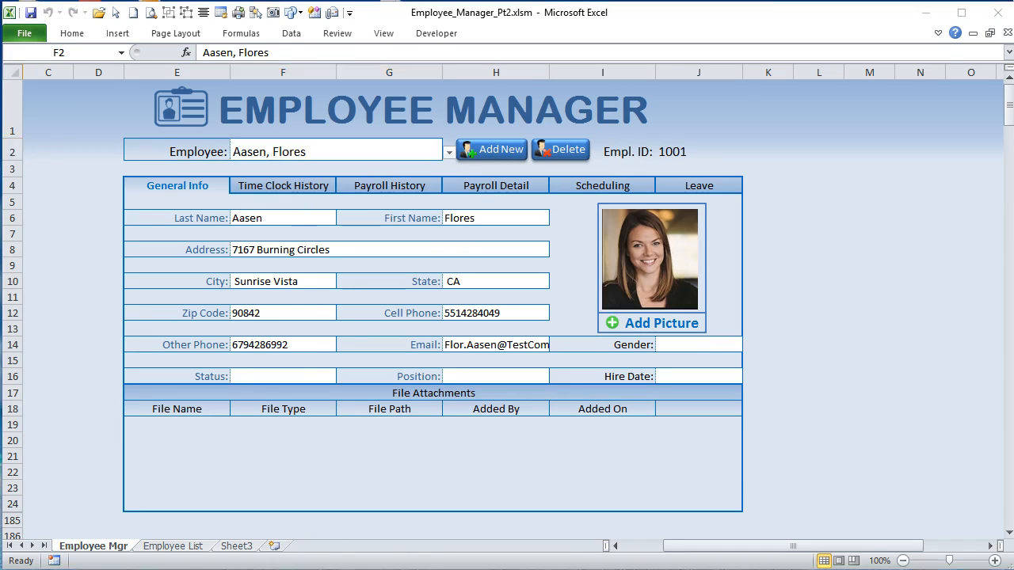
Step: Switch to OneNote to skim the viewer suggestions on the Employee Manager Ideas page, and return to the Excel workbook
{"action": "key", "text": "alt+Tab"}
{"action": "scroll", "coordinate": [315, 443], "scroll_direction": "down", "scroll_amount": 2}
{"action": "scroll", "coordinate": [316, 444], "scroll_direction": "down", "scroll_amount": 4}
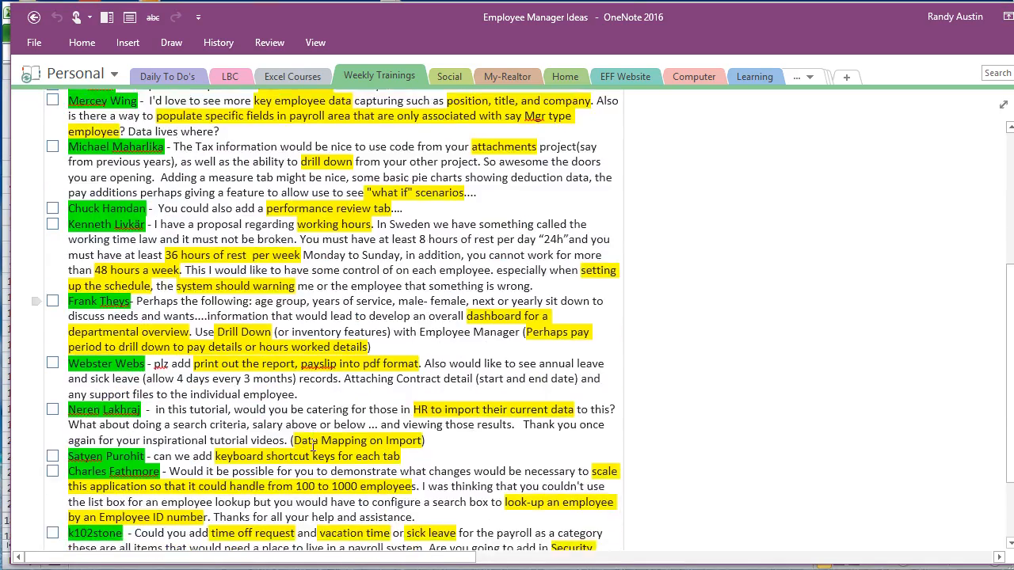
{"action": "key", "text": "alt+Tab"}
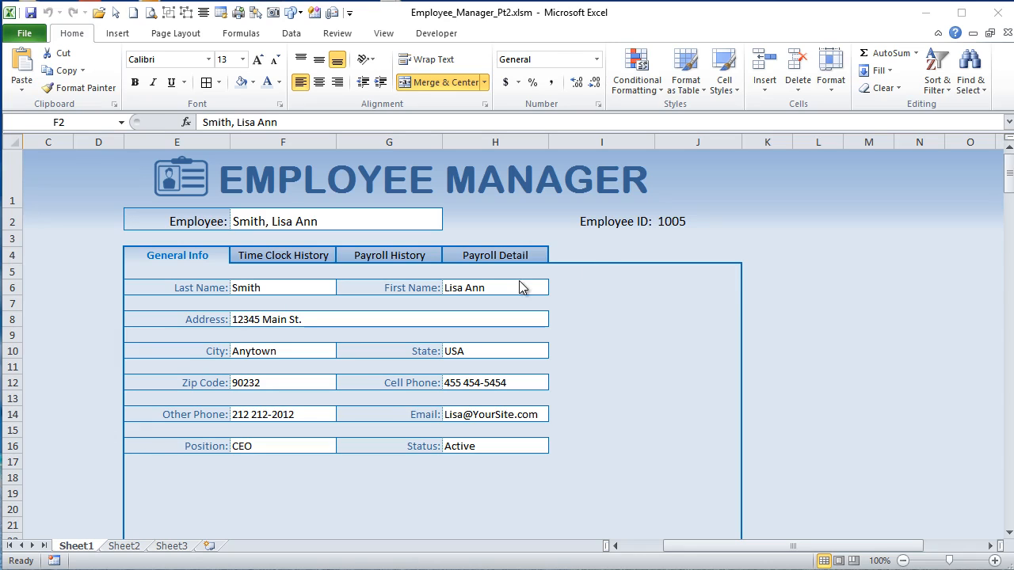
{"action": "key", "text": "F2"}
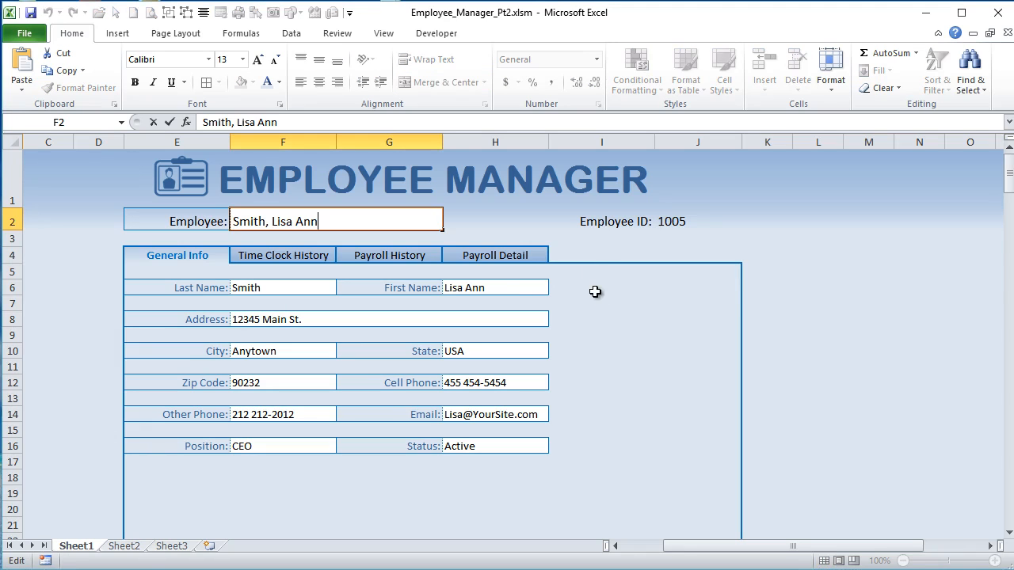
{"action": "left_click", "coordinate": [602, 238]}
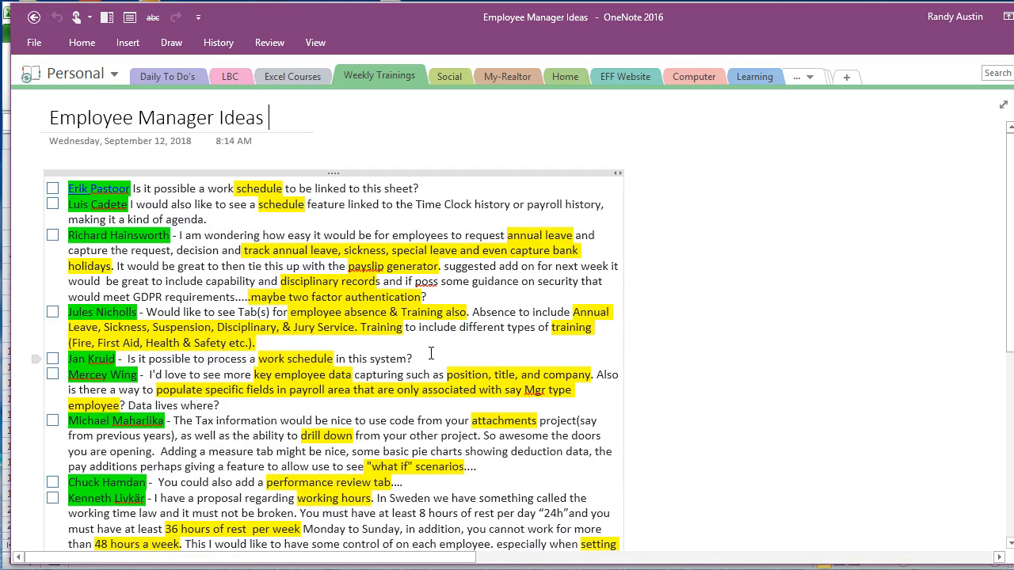
Step: Read through the viewer suggestions on the Employee Manager Ideas page in OneNote, from the scheduling requests to the end of the list
{"action": "scroll", "coordinate": [430, 353], "scroll_direction": "down", "scroll_amount": 3}
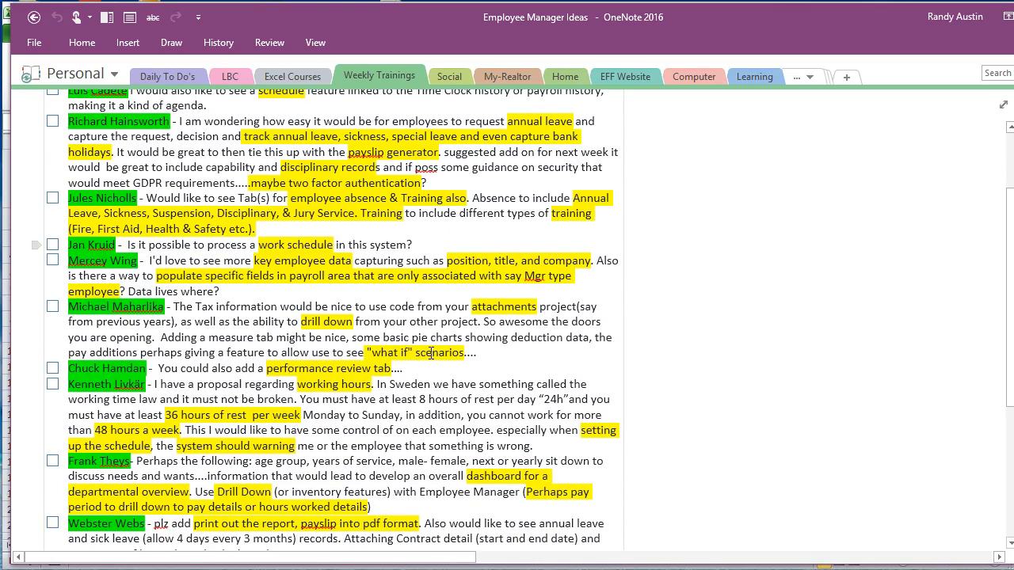
{"action": "scroll", "coordinate": [430, 352], "scroll_direction": "up", "scroll_amount": 3}
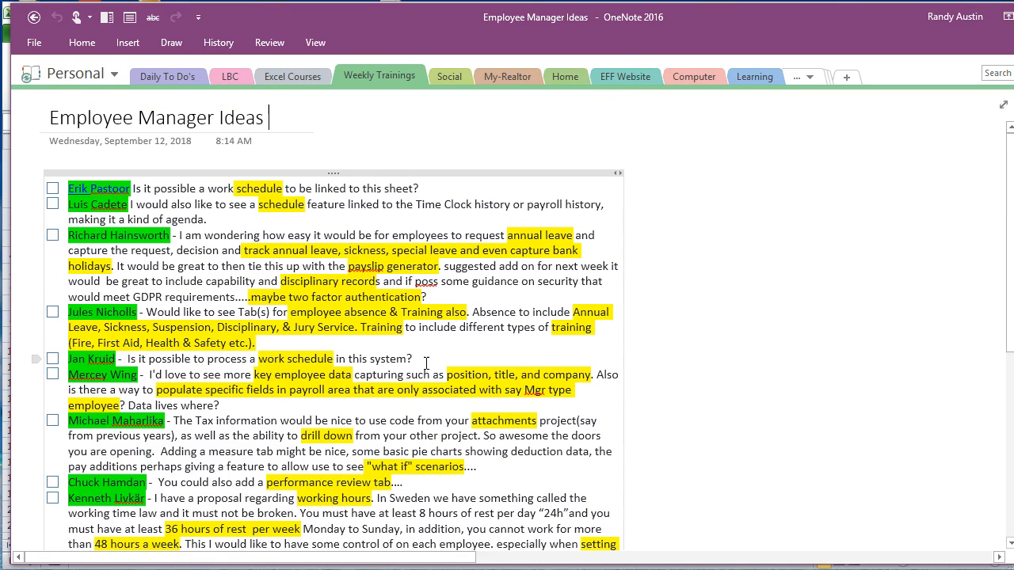
{"action": "scroll", "coordinate": [426, 363], "scroll_direction": "down", "scroll_amount": 6}
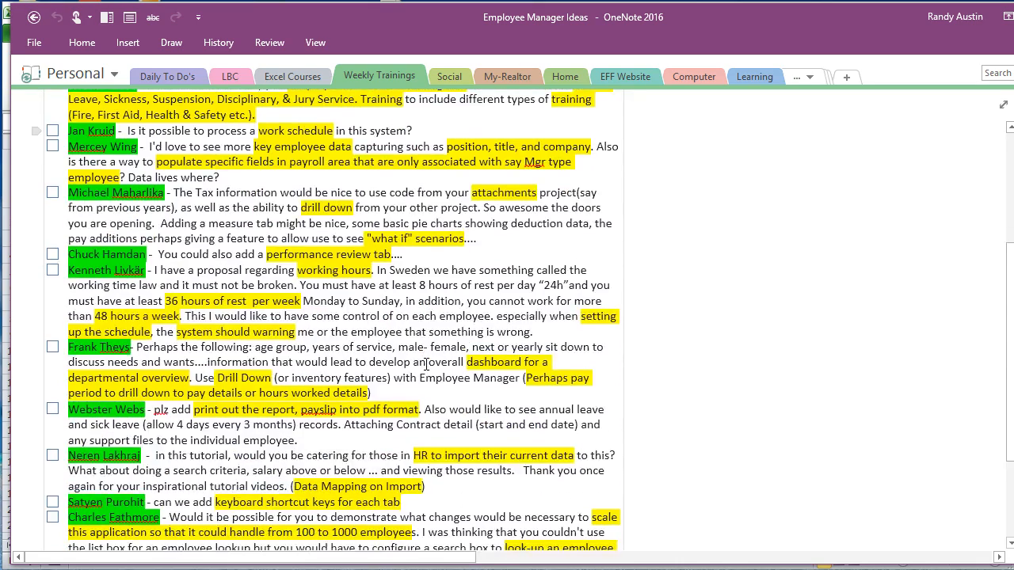
{"action": "scroll", "coordinate": [426, 363], "scroll_direction": "up", "scroll_amount": 6}
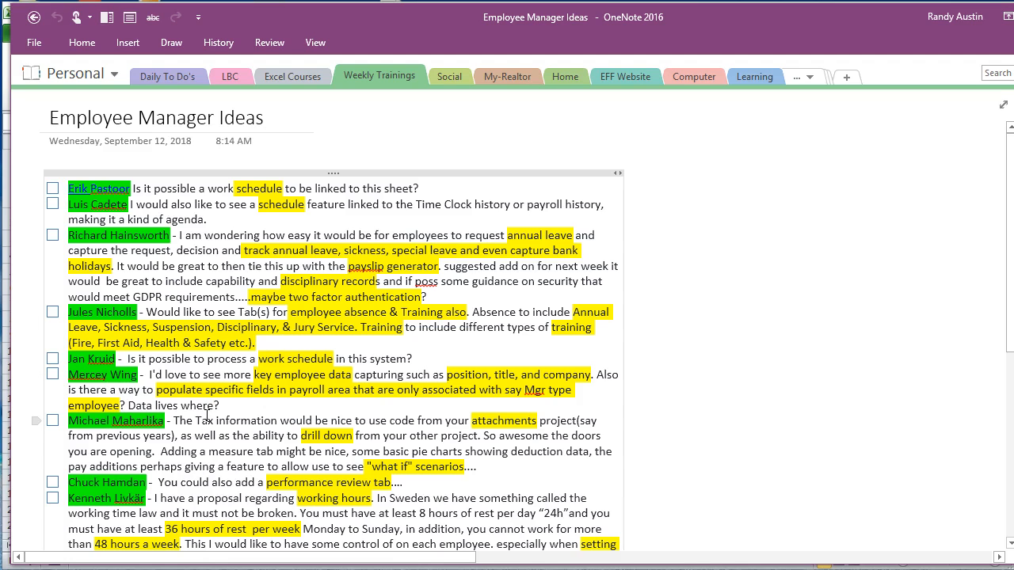
{"action": "scroll", "coordinate": [207, 416], "scroll_direction": "down", "scroll_amount": 1}
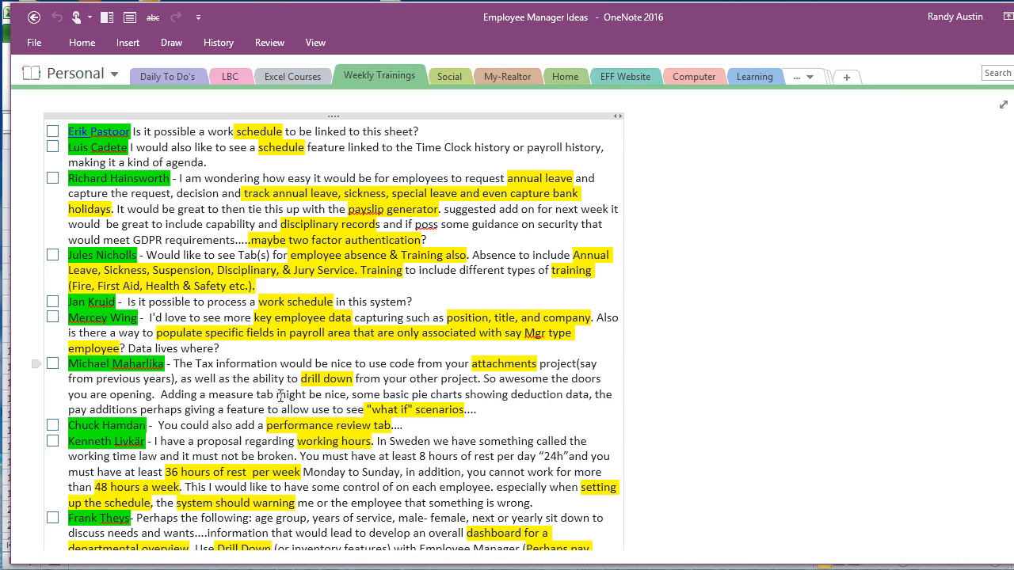
{"action": "scroll", "coordinate": [279, 396], "scroll_direction": "down", "scroll_amount": 2}
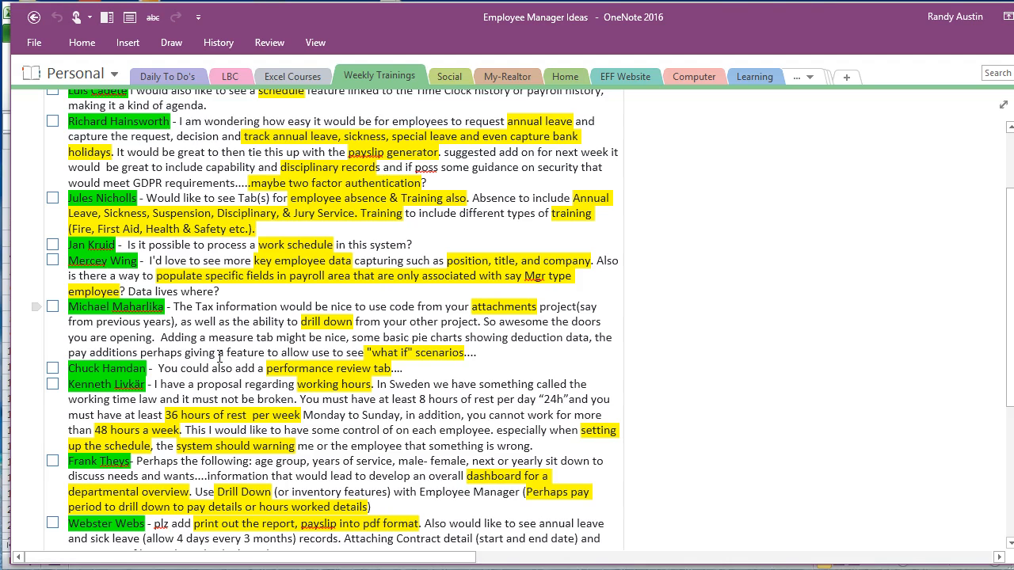
{"action": "scroll", "coordinate": [219, 357], "scroll_direction": "down", "scroll_amount": 3}
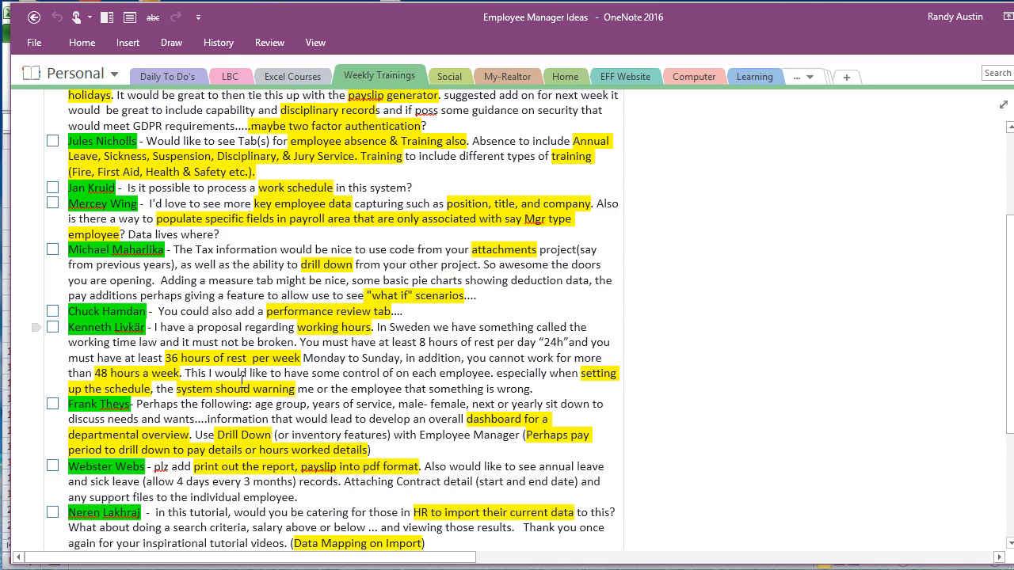
{"action": "scroll", "coordinate": [245, 378], "scroll_direction": "down", "scroll_amount": 1}
{"action": "scroll", "coordinate": [240, 384], "scroll_direction": "down", "scroll_amount": 1}
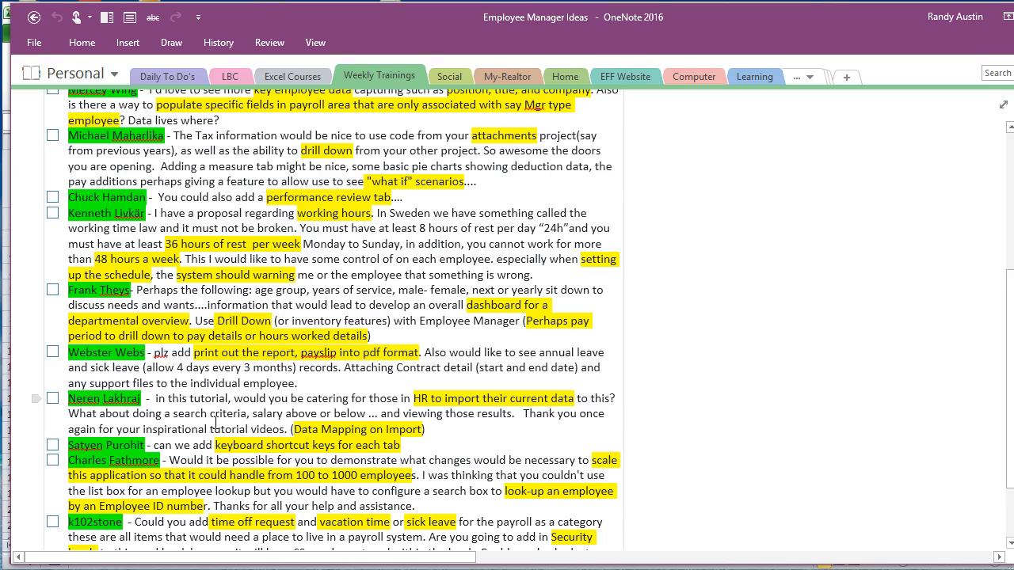
{"action": "scroll", "coordinate": [267, 420], "scroll_direction": "down", "scroll_amount": 1}
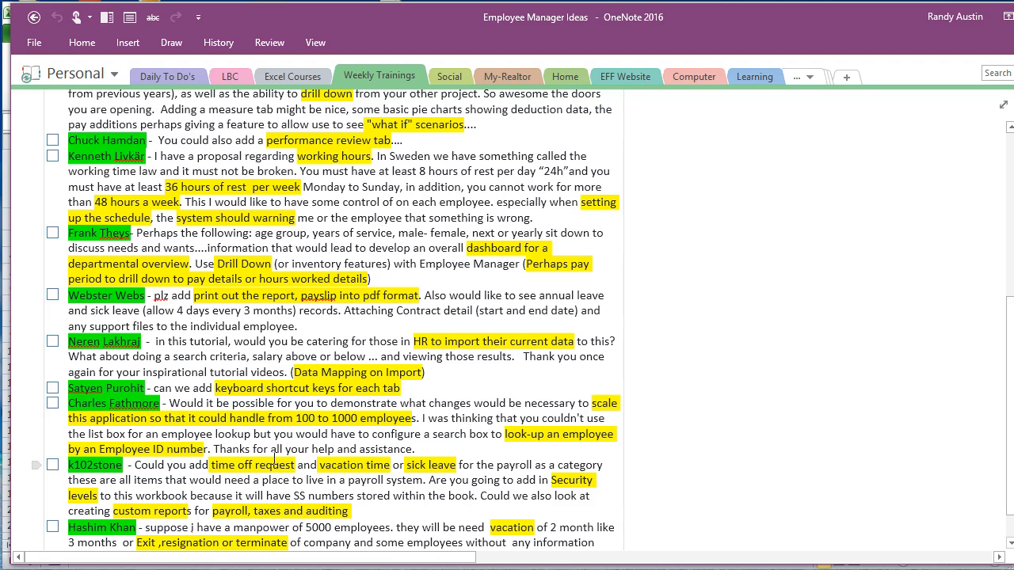
{"action": "scroll", "coordinate": [275, 459], "scroll_direction": "down", "scroll_amount": 1}
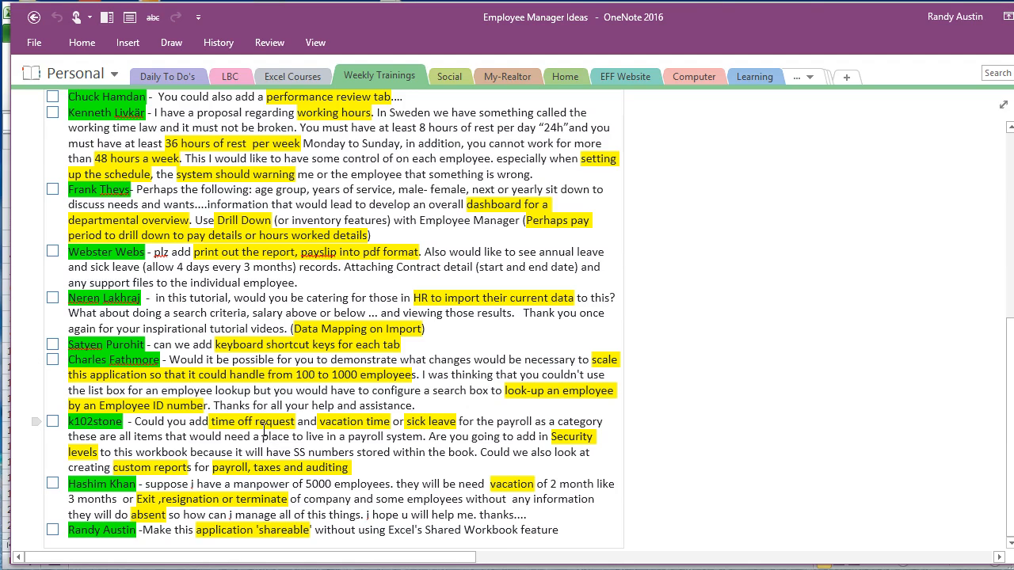
Step: Examine the last suggestion, about making the application 'shareable' without Excel's Shared Workbook feature
{"action": "left_click", "coordinate": [330, 420]}
{"action": "left_click_drag", "start_coordinate": [139, 535], "coordinate": [68, 536]}
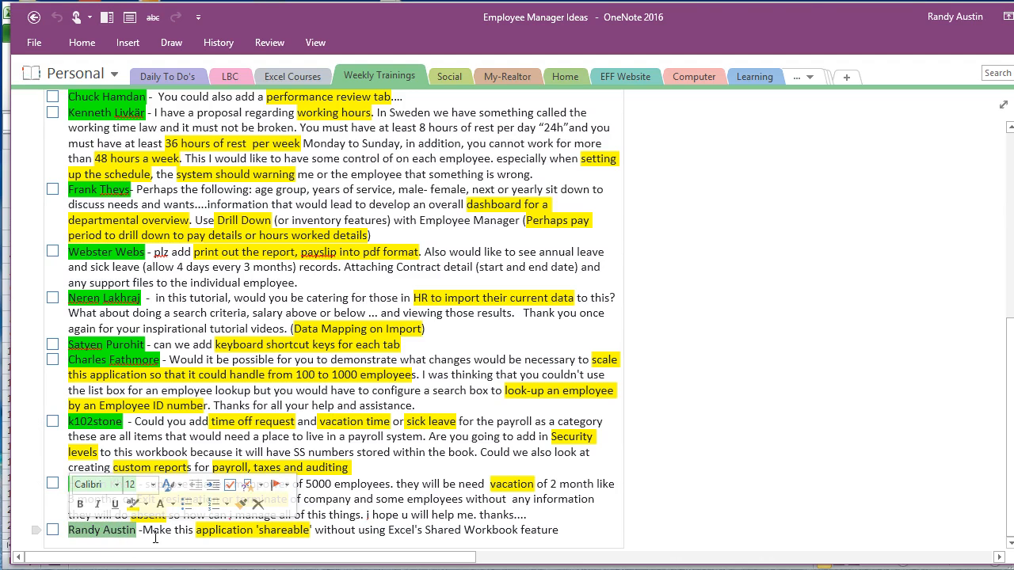
{"action": "left_click_drag", "start_coordinate": [318, 532], "coordinate": [222, 532]}
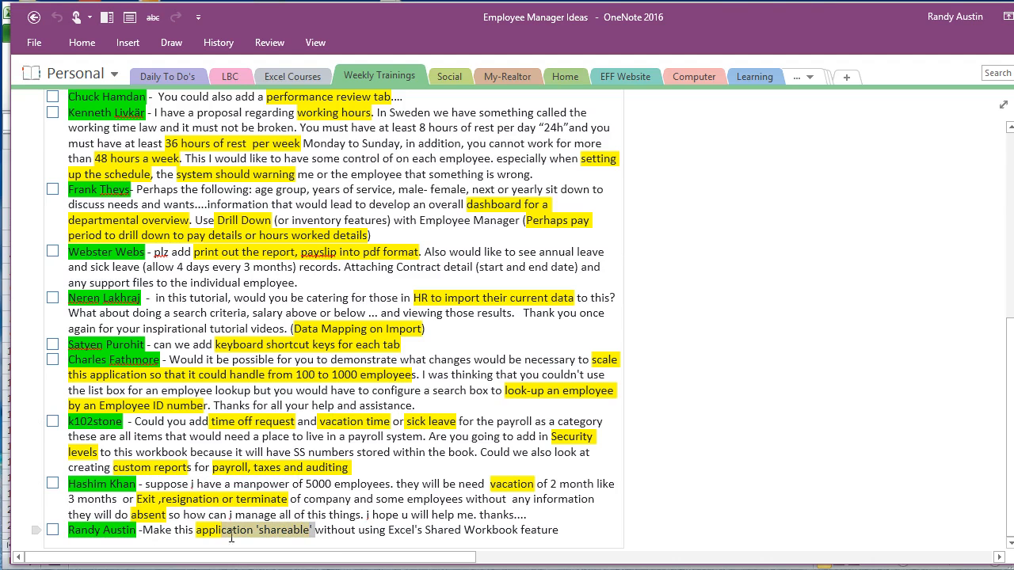
{"action": "left_click", "coordinate": [349, 532]}
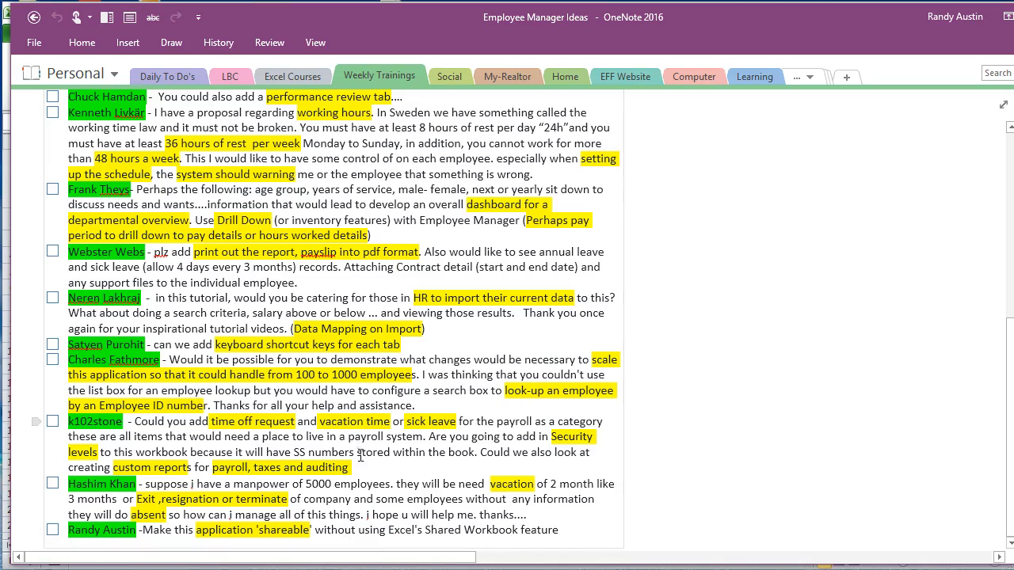
Step: Skim the full list of Employee Manager suggestions once more from its beginning
{"action": "scroll", "coordinate": [363, 463], "scroll_direction": "up", "scroll_amount": 1}
{"action": "scroll", "coordinate": [363, 466], "scroll_direction": "down", "scroll_amount": 1}
{"action": "scroll", "coordinate": [369, 469], "scroll_direction": "up", "scroll_amount": 5}
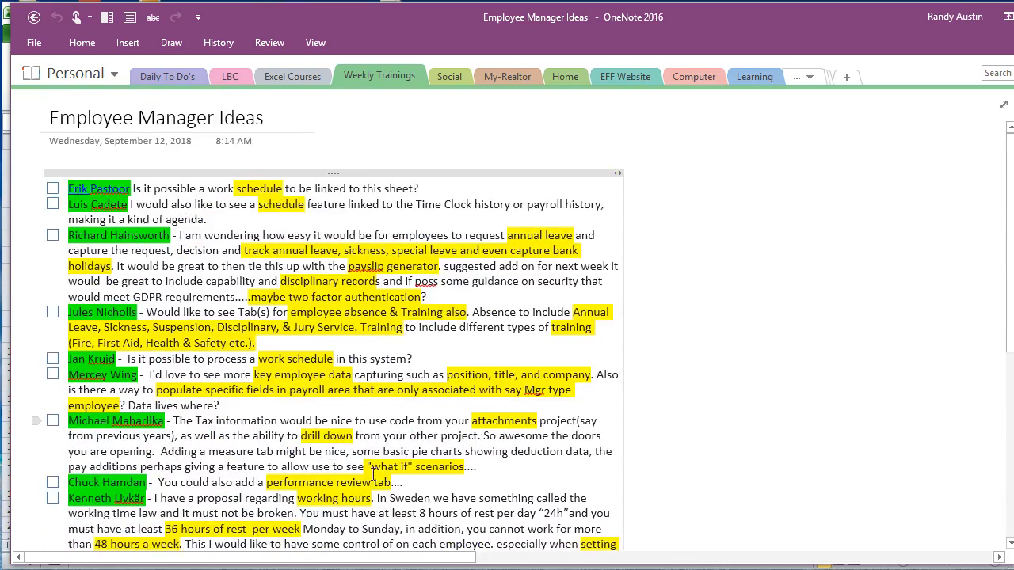
{"action": "scroll", "coordinate": [374, 474], "scroll_direction": "down", "scroll_amount": 4}
{"action": "scroll", "coordinate": [372, 479], "scroll_direction": "down", "scroll_amount": 1}
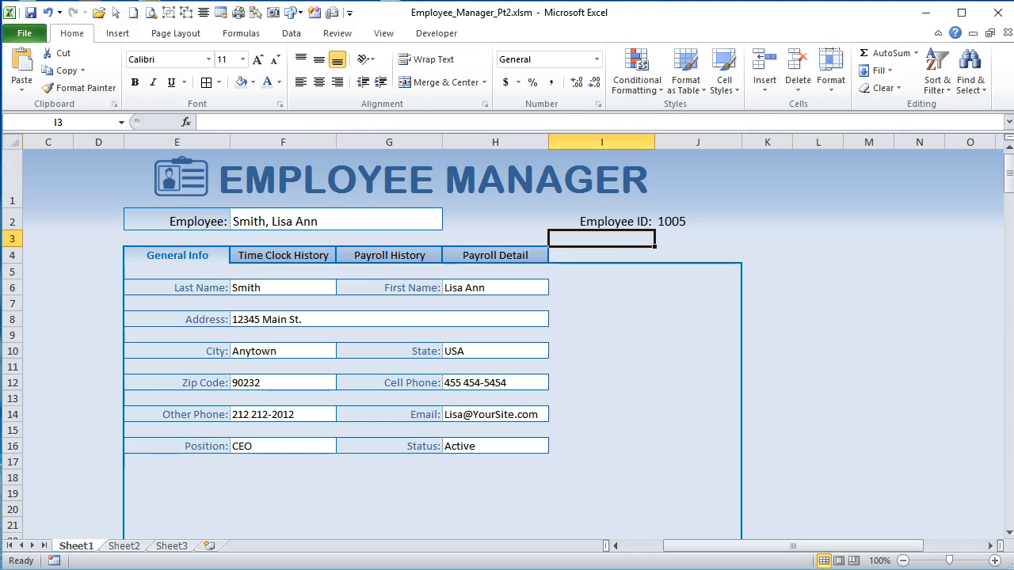
Step: In the Excel workbook, add the tab headings "Scheduling" in I4 and "Leave" in J4
{"action": "left_click", "coordinate": [628, 320]}
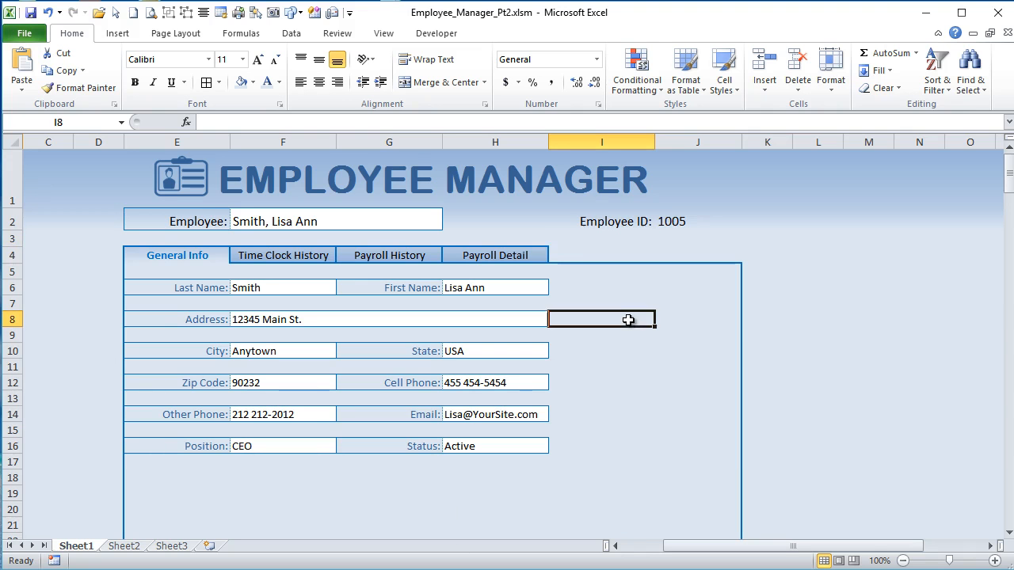
{"action": "left_click", "coordinate": [605, 254]}
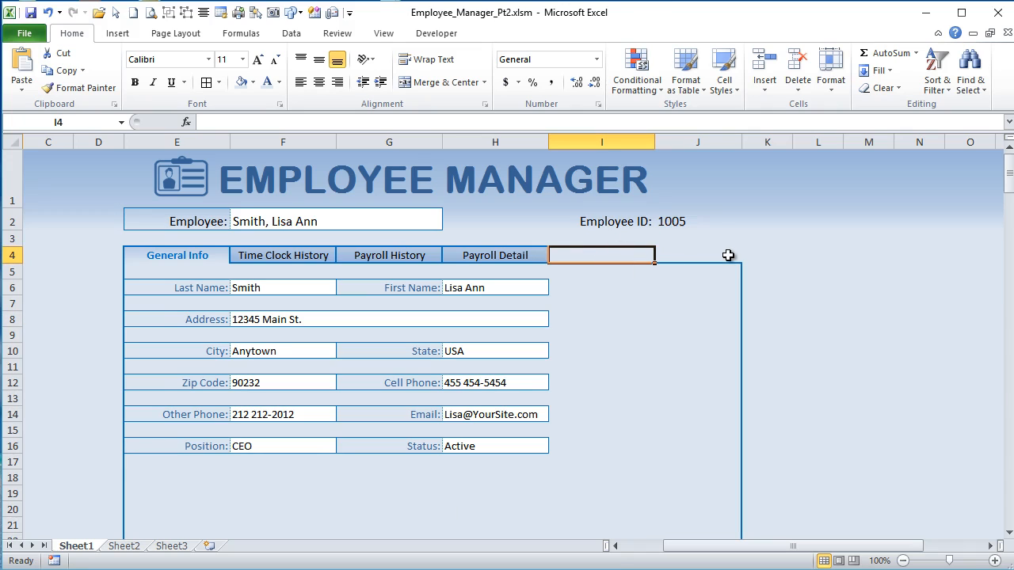
{"action": "type", "text": "Scheduling"}
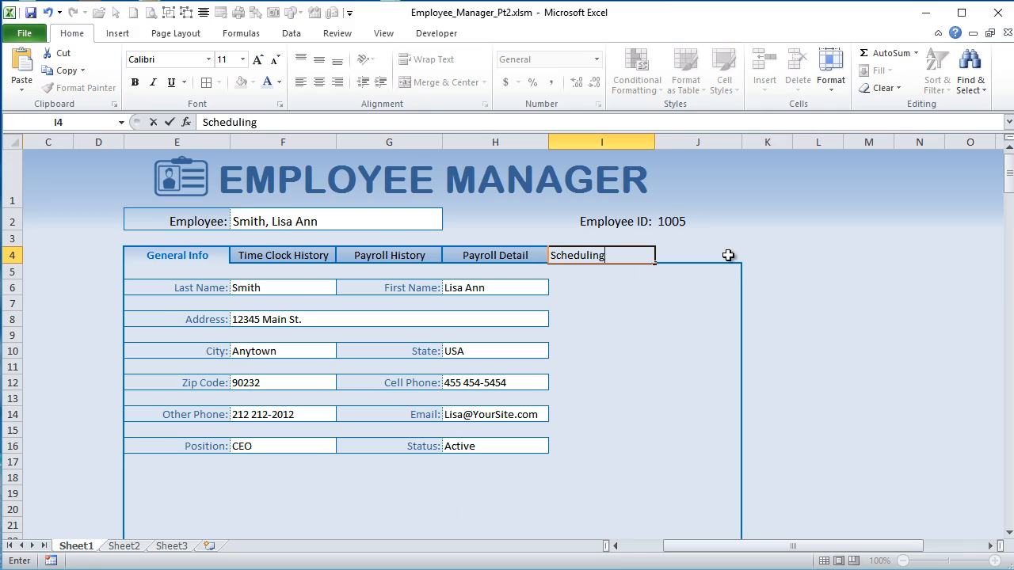
{"action": "left_click", "coordinate": [728, 255]}
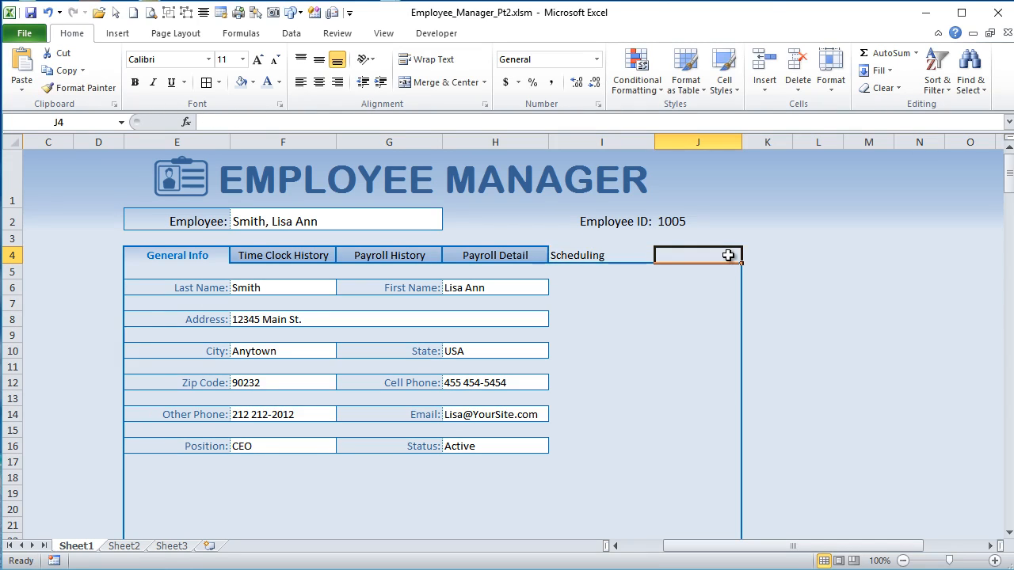
{"action": "type", "text": "Leave"}
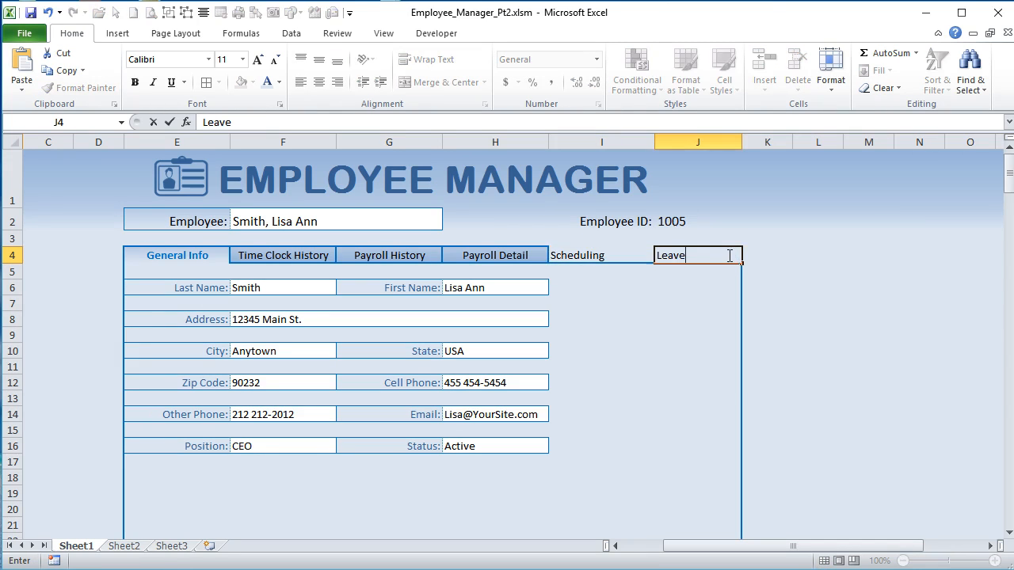
{"action": "key", "text": "Return"}
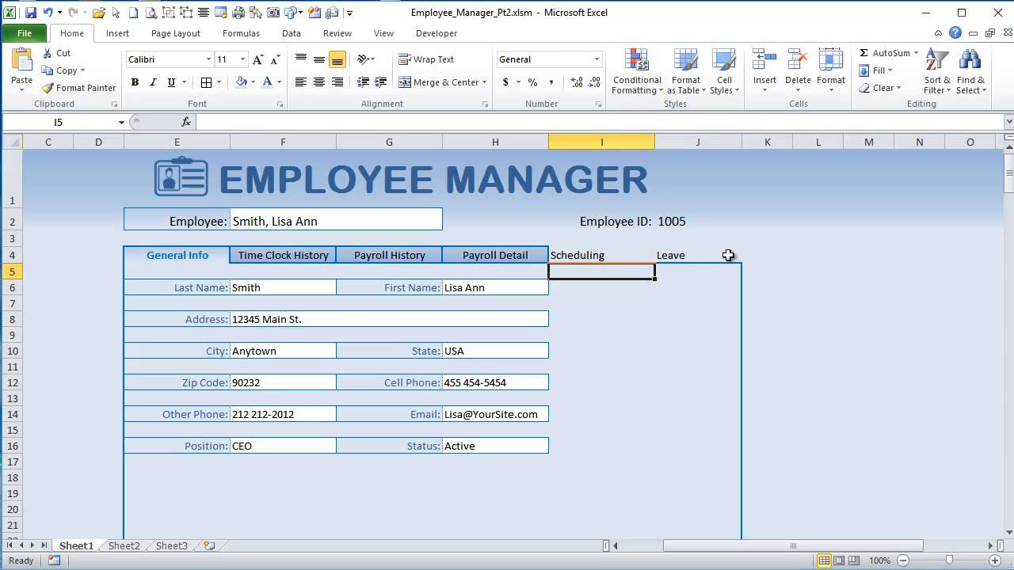
Step: Center the Scheduling and Leave headings and paste only the formats of the Payroll History and Payroll Detail headings onto I4:J4
{"action": "left_click", "coordinate": [603, 255]}
{"action": "left_click_drag", "start_coordinate": [431, 250], "coordinate": [492, 252]}
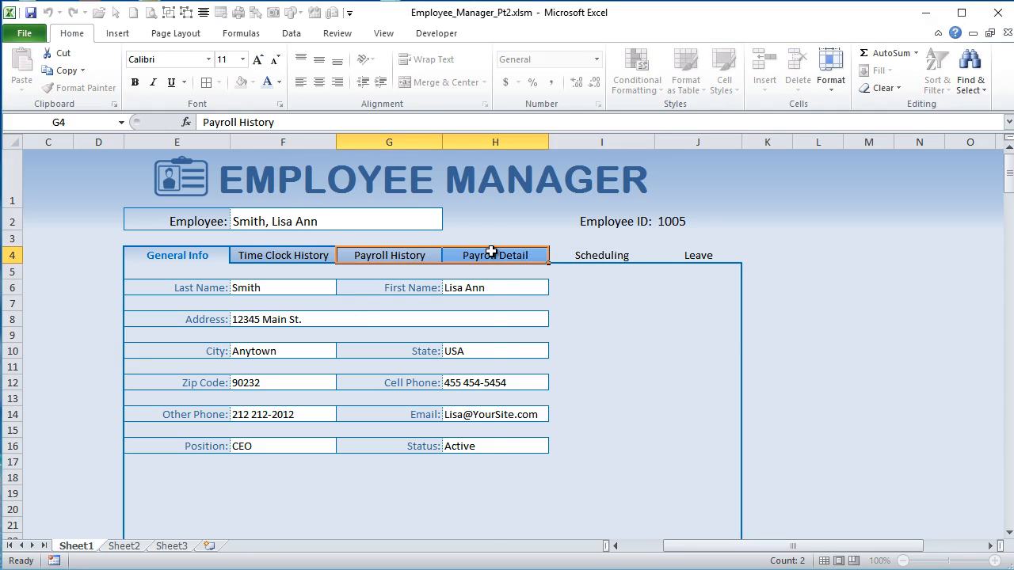
{"action": "right_click", "coordinate": [491, 252]}
{"action": "left_click", "coordinate": [450, 281]}
{"action": "left_click_drag", "start_coordinate": [571, 256], "coordinate": [666, 259]}
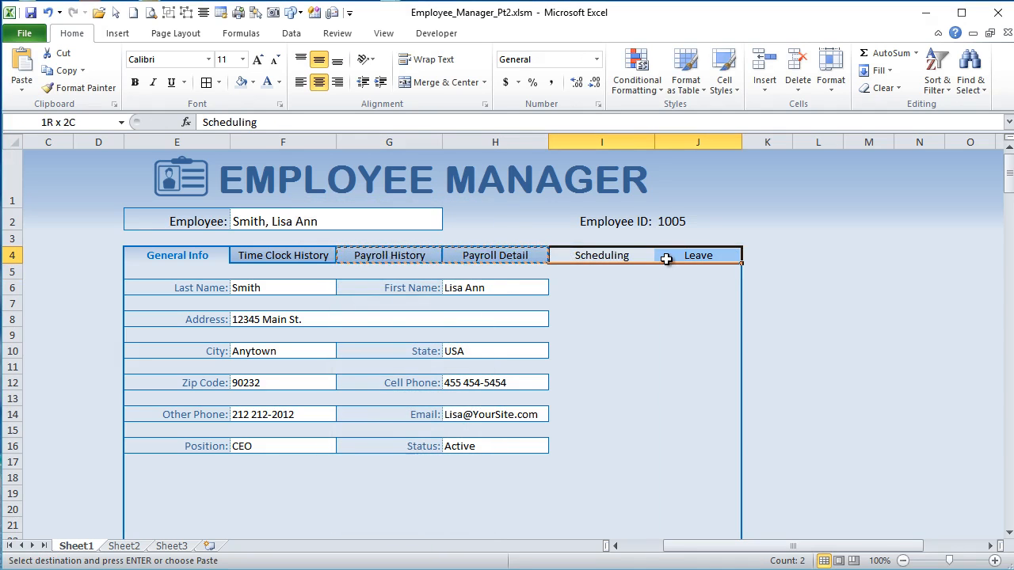
{"action": "right_click", "coordinate": [667, 258]}
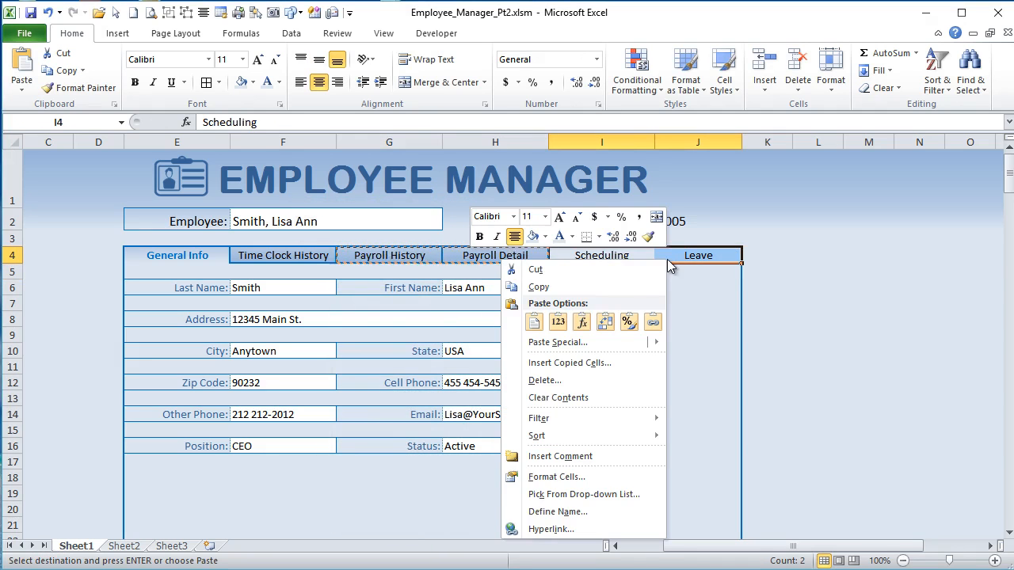
{"action": "left_click", "coordinate": [557, 344]}
{"action": "left_click", "coordinate": [449, 296]}
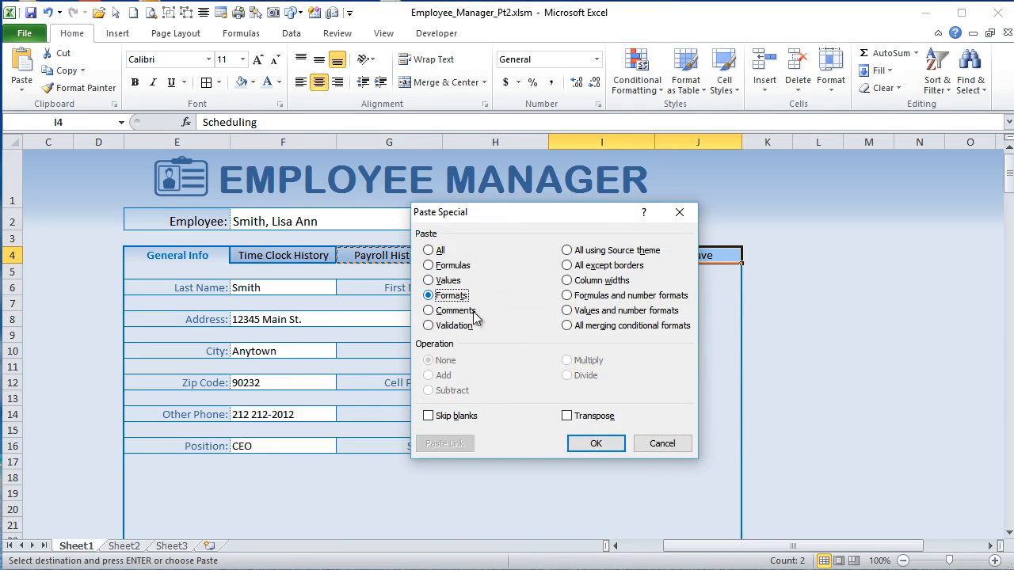
{"action": "left_click", "coordinate": [595, 443]}
{"action": "left_click", "coordinate": [773, 380]}
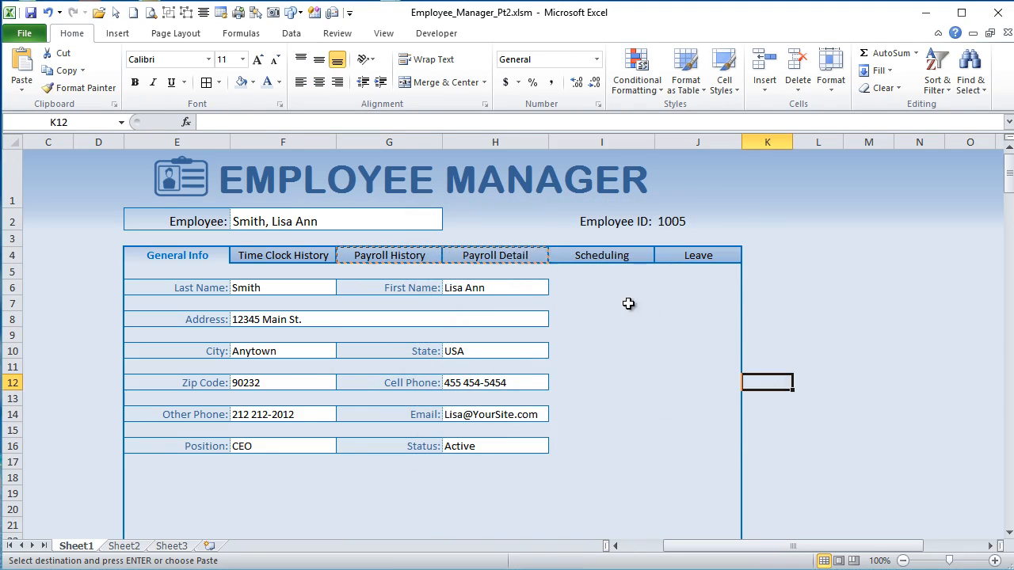
Step: Extend the conditional formatting rule that covers $E$4:$H$4 so it applies to =$E$4:$J$4, including the Scheduling and Leave headings
{"action": "left_click_drag", "start_coordinate": [496, 255], "coordinate": [689, 255]}
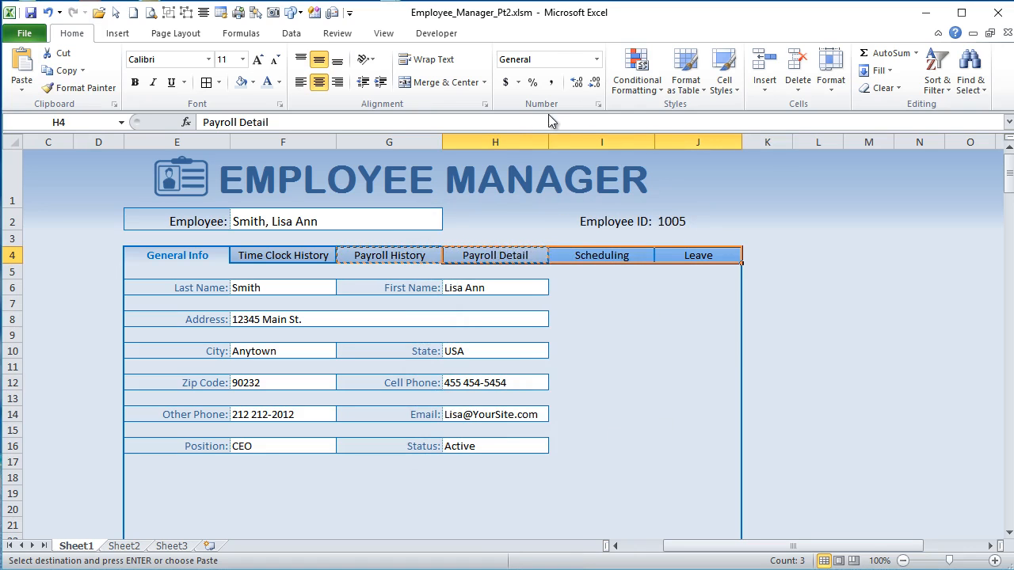
{"action": "left_click", "coordinate": [637, 79]}
{"action": "left_click", "coordinate": [585, 325]}
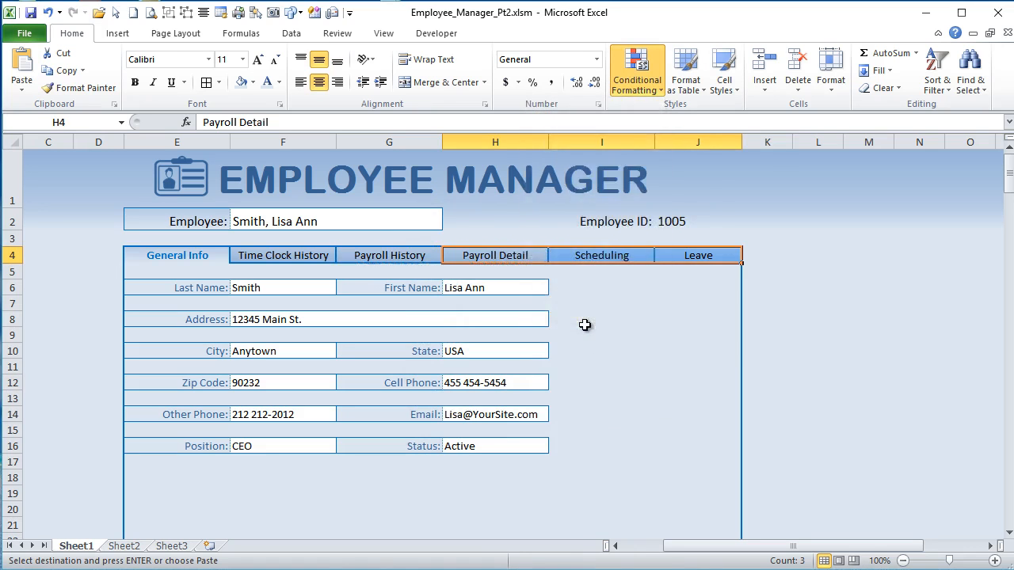
{"action": "left_click_drag", "start_coordinate": [523, 118], "coordinate": [814, 256]}
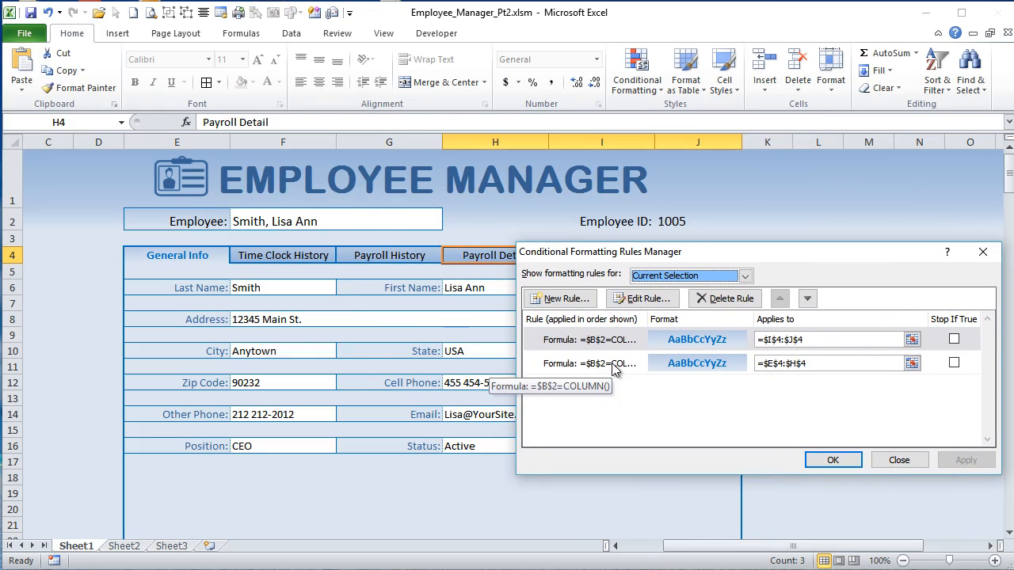
{"action": "left_click", "coordinate": [796, 363]}
{"action": "key", "text": "BackSpace"}
{"action": "type", "text": "J"}
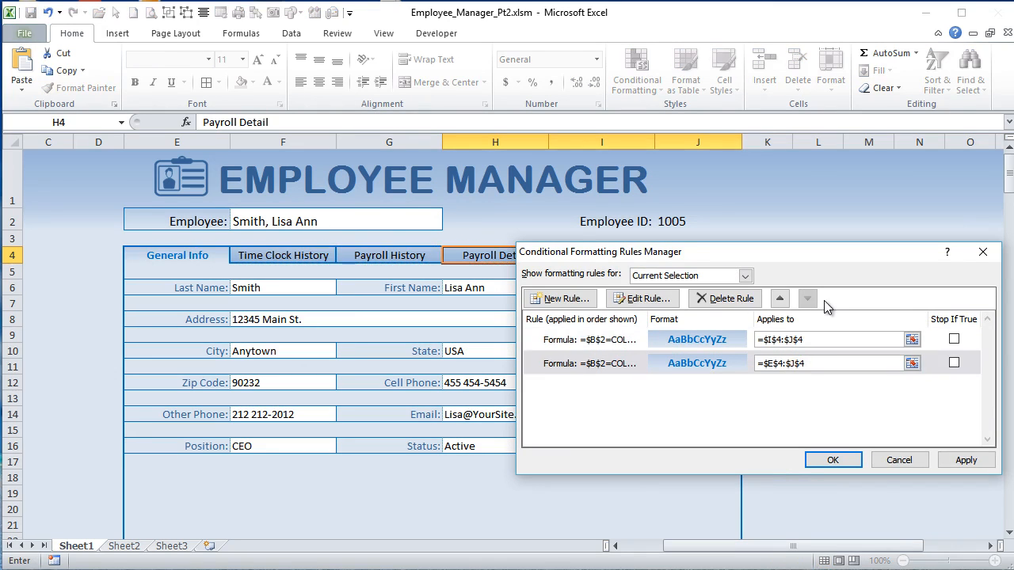
{"action": "left_click", "coordinate": [966, 460]}
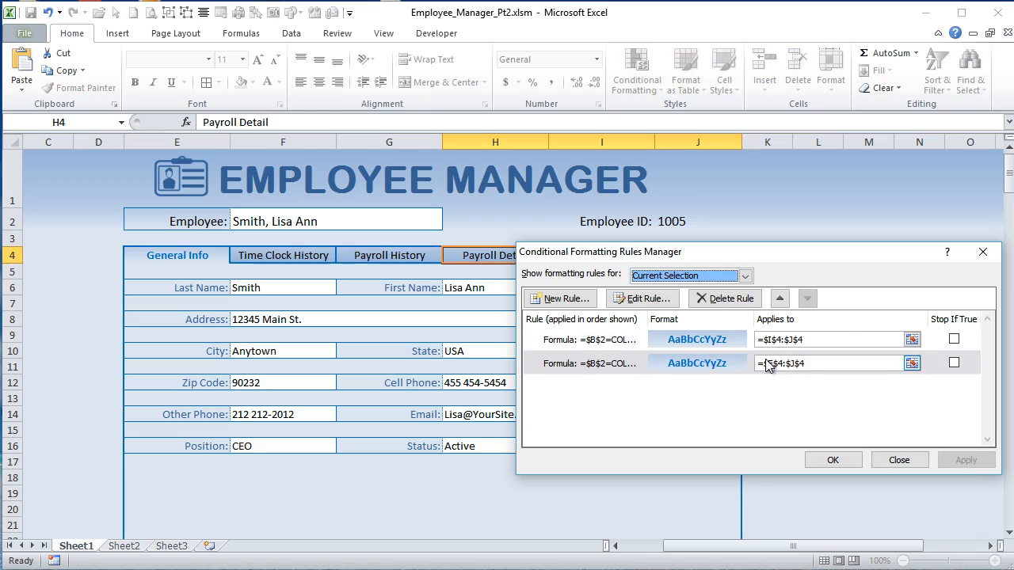
Step: Delete the duplicate conditional formatting rule for $I$4:$J$4, apply the change and close the rules manager
{"action": "left_click", "coordinate": [632, 340]}
{"action": "left_click", "coordinate": [726, 299]}
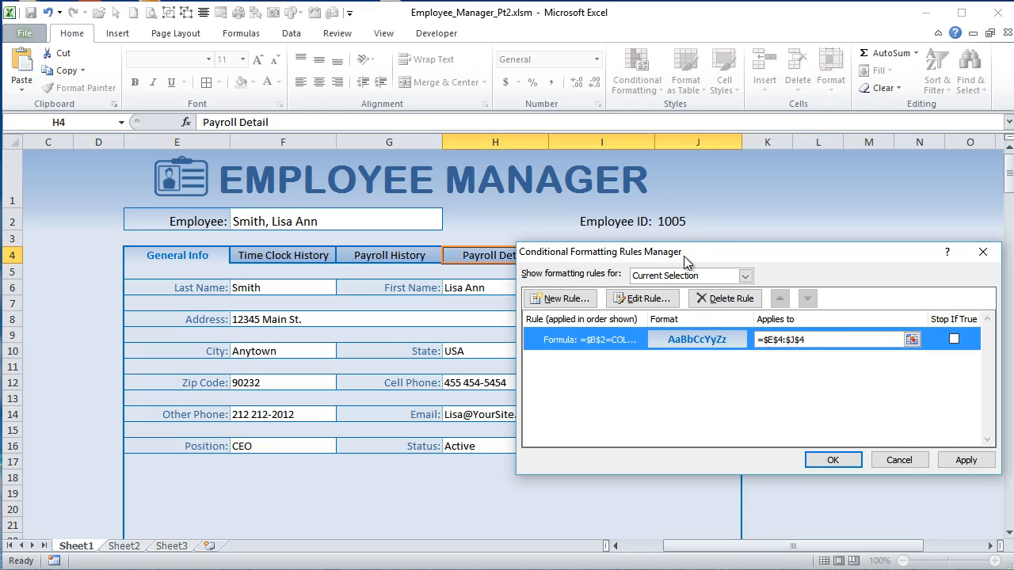
{"action": "left_click_drag", "start_coordinate": [681, 251], "coordinate": [384, 306]}
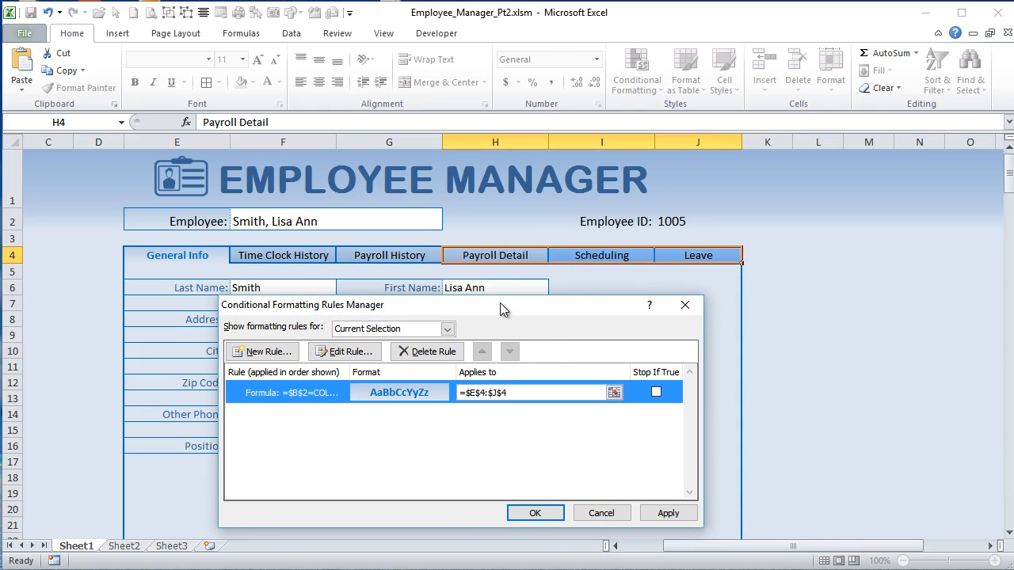
{"action": "left_click_drag", "start_coordinate": [500, 303], "coordinate": [659, 201]}
{"action": "left_click", "coordinate": [816, 410]}
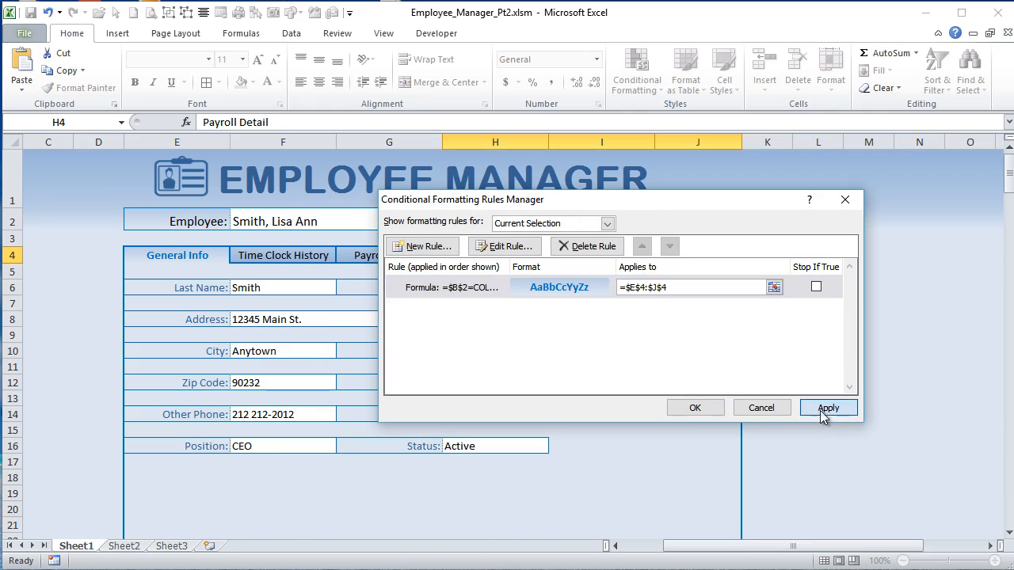
{"action": "left_click", "coordinate": [761, 408]}
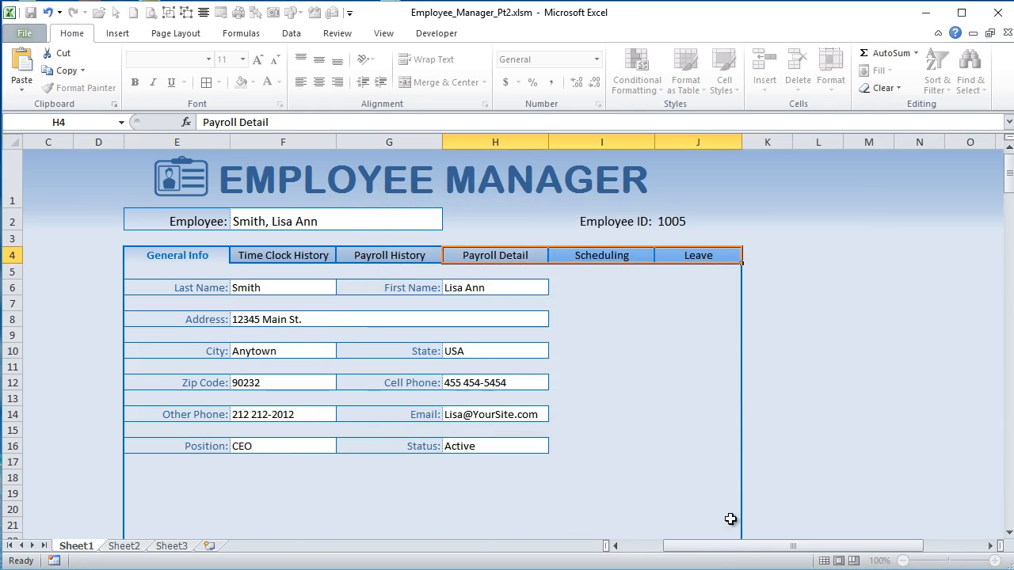
Step: Test the heading highlight by setting the Selected Col value in B2 to 7, 9 and 10 in turn
{"action": "left_click_drag", "start_coordinate": [724, 546], "coordinate": [680, 546]}
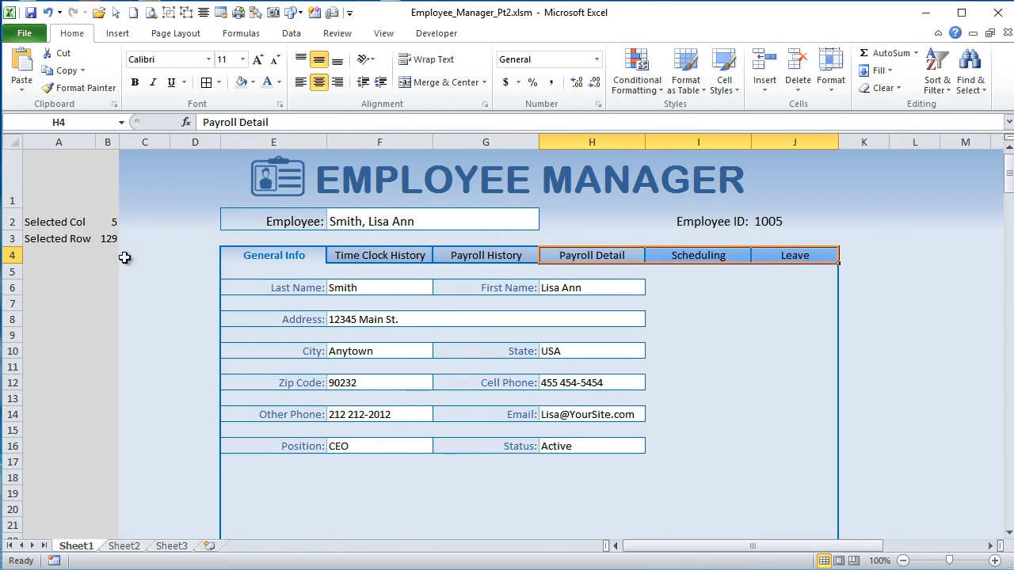
{"action": "left_click", "coordinate": [106, 222]}
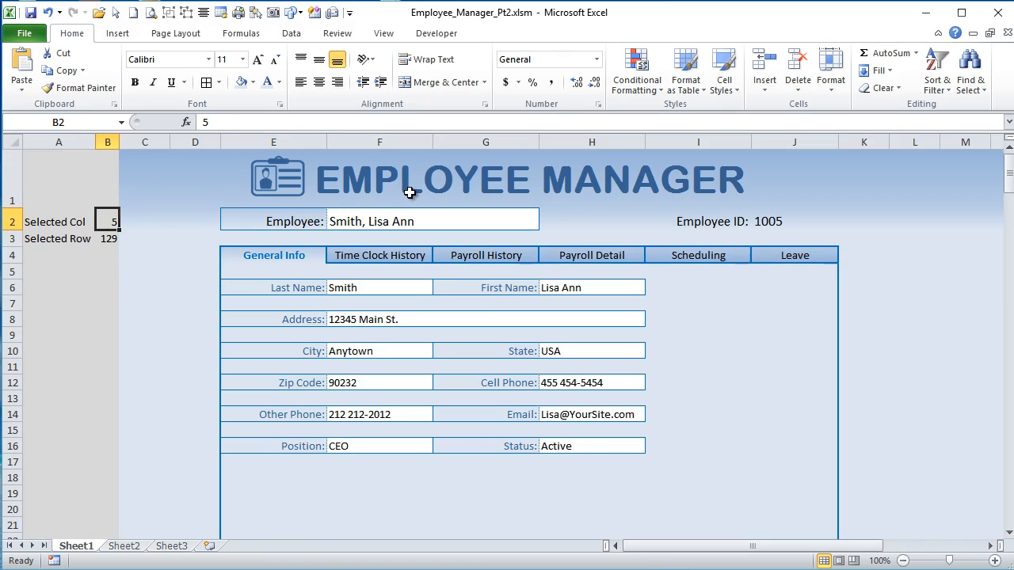
{"action": "key", "text": "Right"}
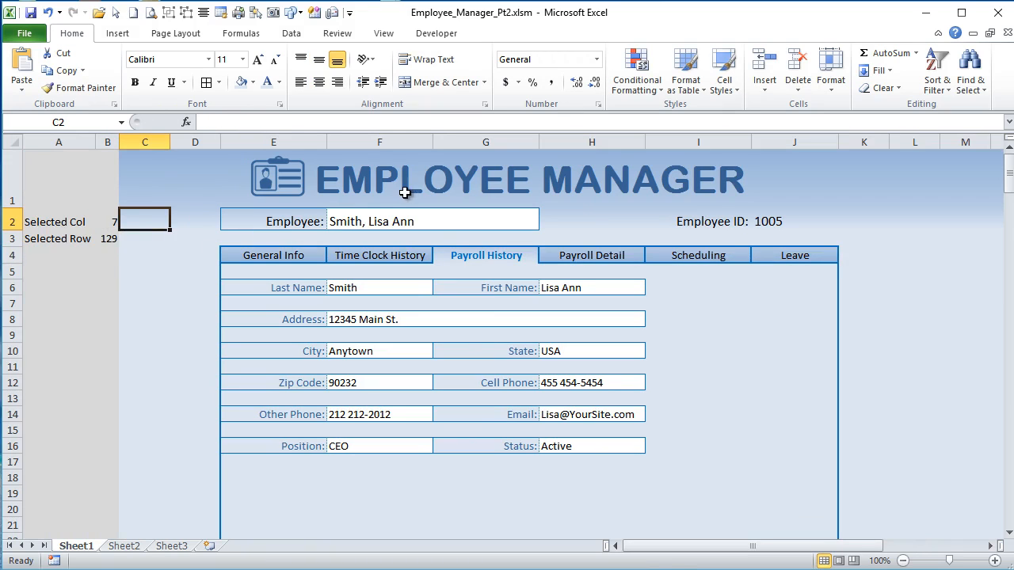
{"action": "left_click", "coordinate": [103, 222]}
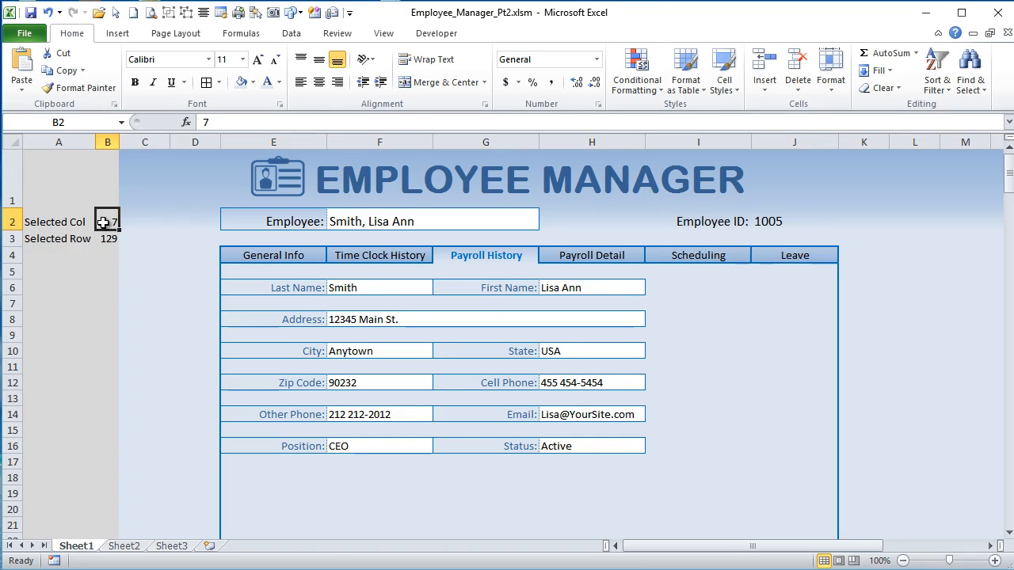
{"action": "key", "text": "Right"}
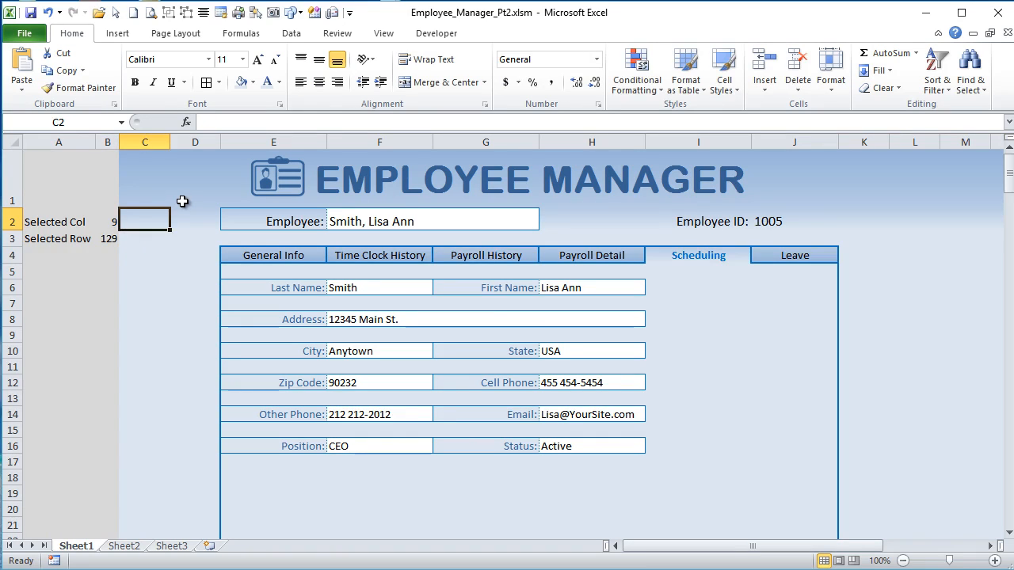
{"action": "left_click", "coordinate": [106, 220]}
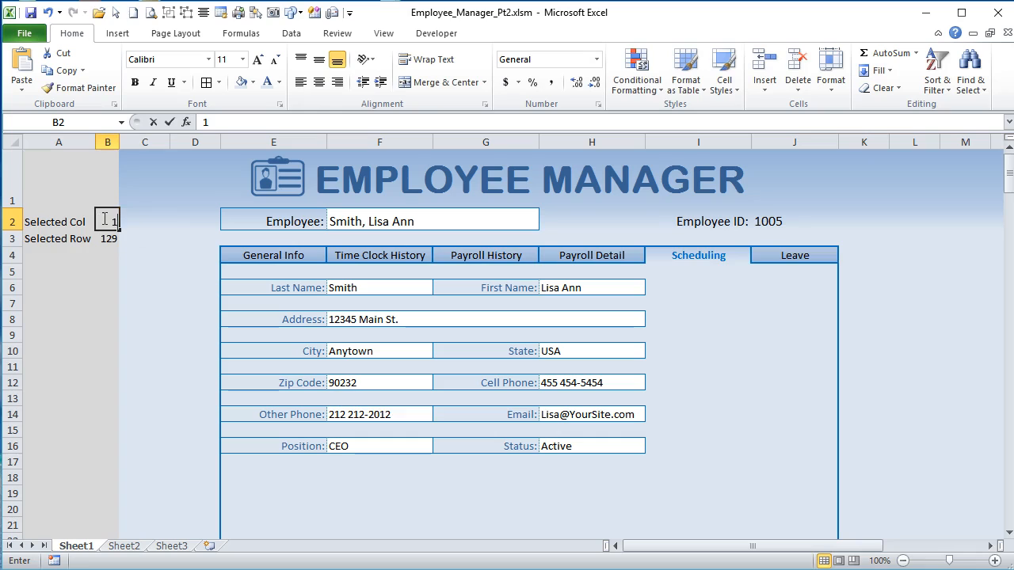
{"action": "type", "text": "10"}
{"action": "key", "text": "Right"}
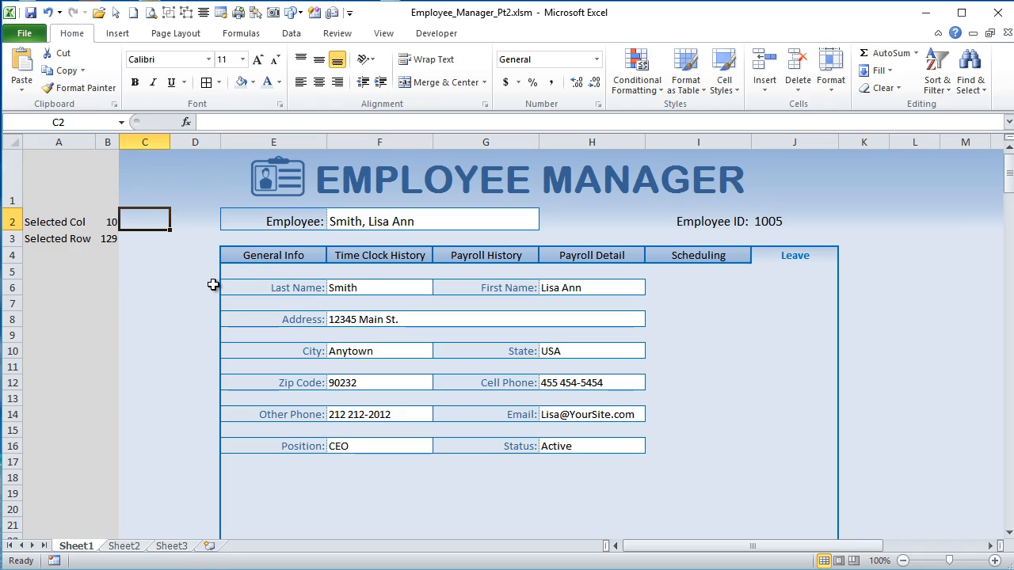
Step: Examine the empty blocks below the form for the new tabs' content: E145:J164 for Scheduling and the rows from 165 for Leave
{"action": "scroll", "coordinate": [199, 303], "scroll_direction": "down", "scroll_amount": 4}
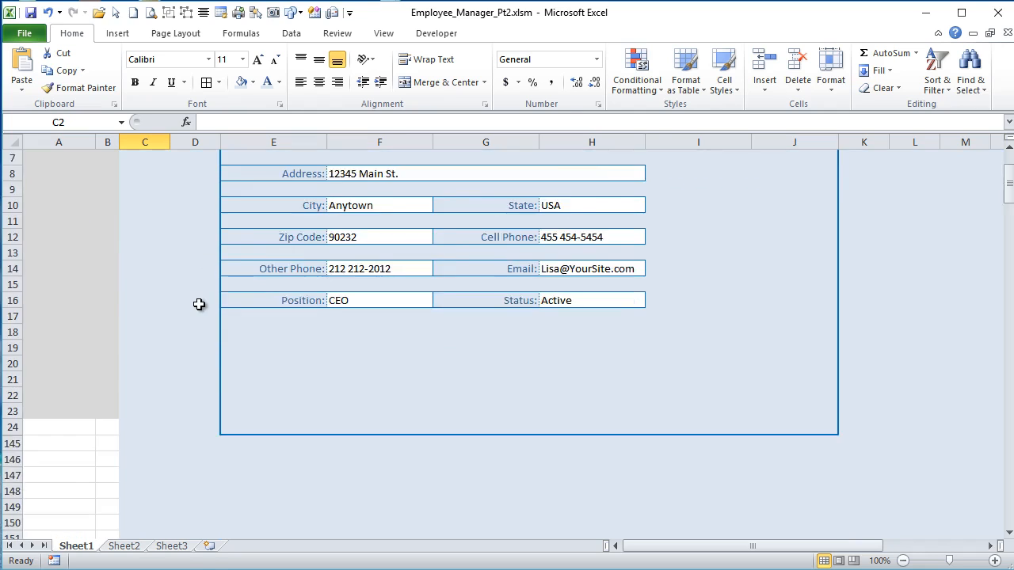
{"action": "scroll", "coordinate": [190, 309], "scroll_direction": "up", "scroll_amount": 2}
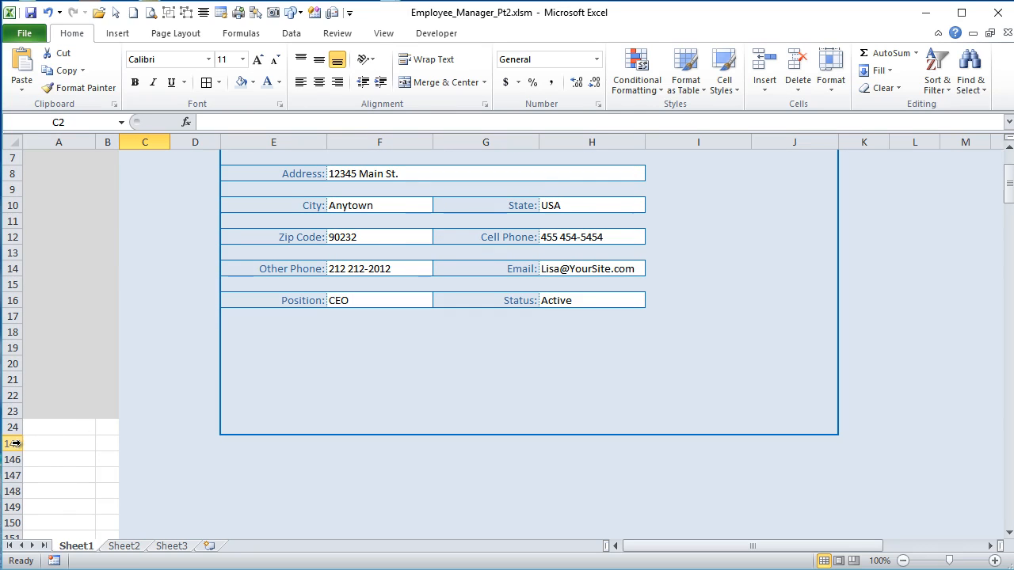
{"action": "left_click", "coordinate": [145, 432]}
{"action": "scroll", "coordinate": [195, 405], "scroll_direction": "up", "scroll_amount": 2}
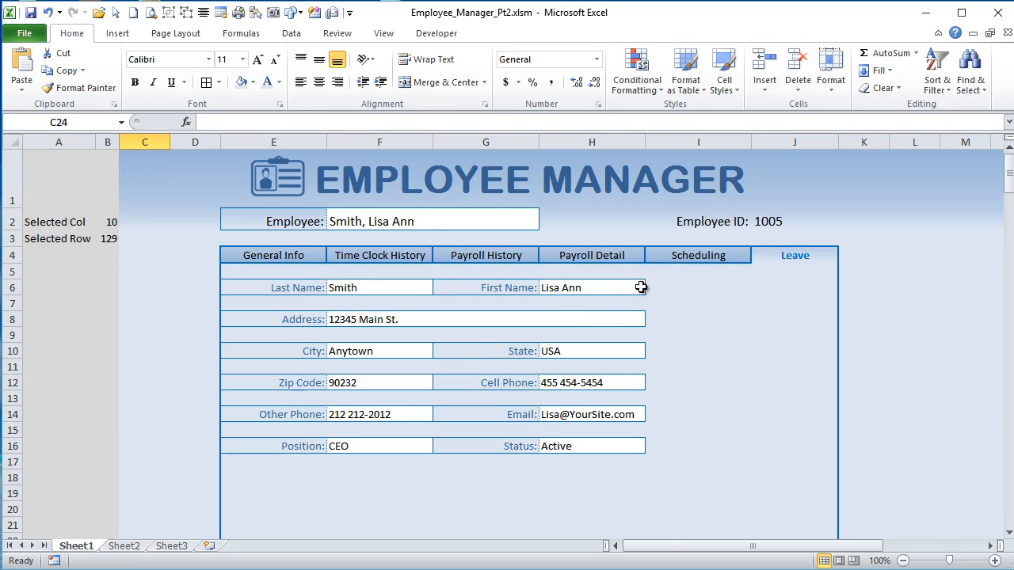
{"action": "left_click", "coordinate": [702, 255]}
{"action": "scroll", "coordinate": [773, 293], "scroll_direction": "down", "scroll_amount": 7}
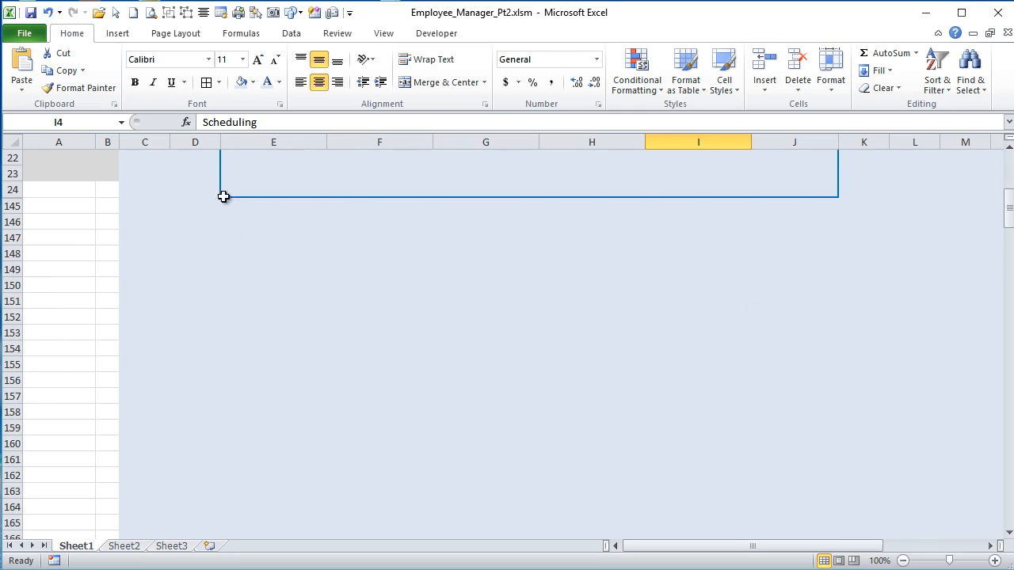
{"action": "left_click_drag", "start_coordinate": [223, 202], "coordinate": [785, 510]}
{"action": "scroll", "coordinate": [785, 507], "scroll_direction": "up", "scroll_amount": 7}
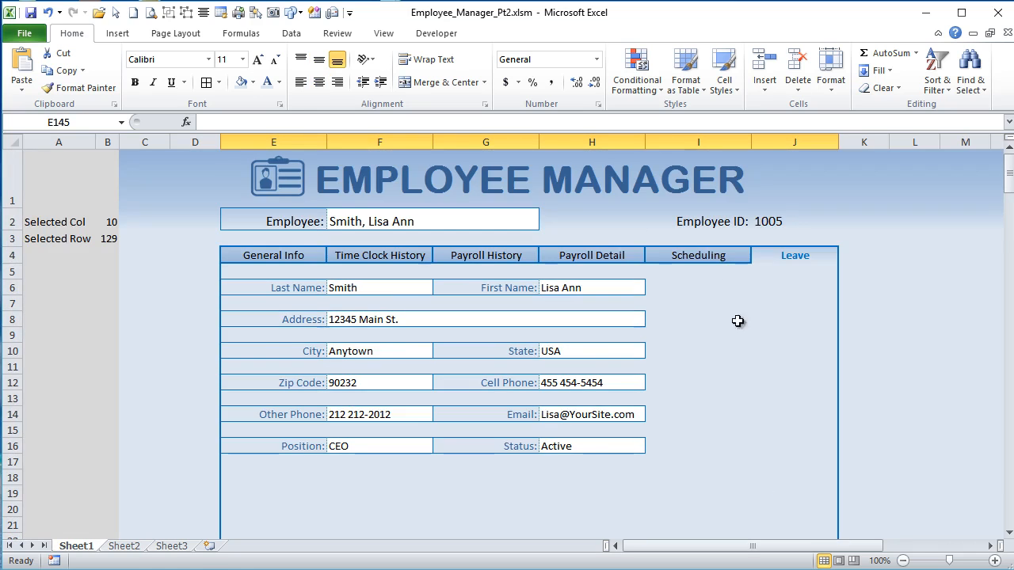
{"action": "scroll", "coordinate": [675, 328], "scroll_direction": "down", "scroll_amount": 9}
{"action": "scroll", "coordinate": [675, 330], "scroll_direction": "down", "scroll_amount": 2}
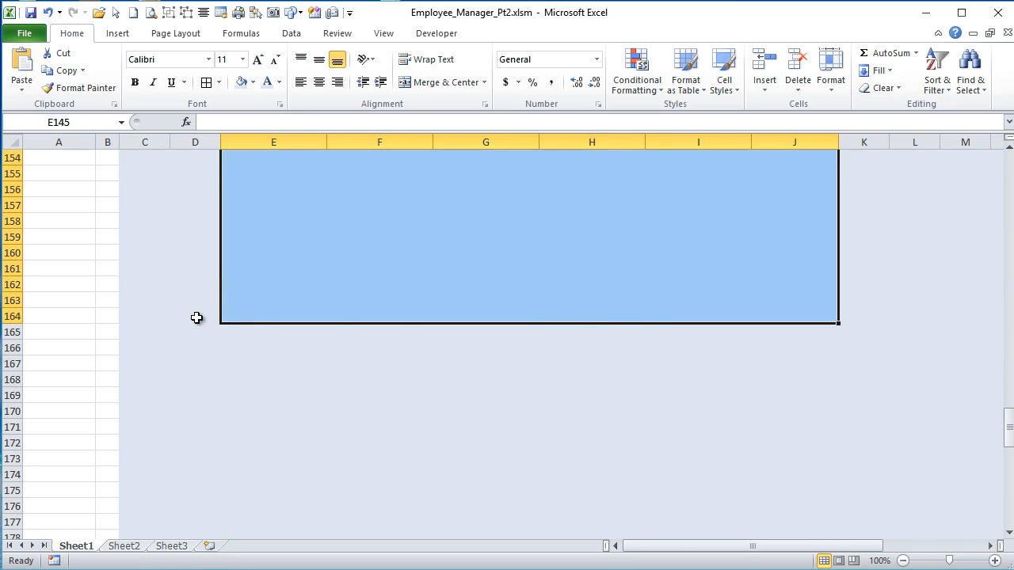
{"action": "left_click_drag", "start_coordinate": [222, 331], "coordinate": [783, 493]}
{"action": "scroll", "coordinate": [783, 493], "scroll_direction": "up", "scroll_amount": 13}
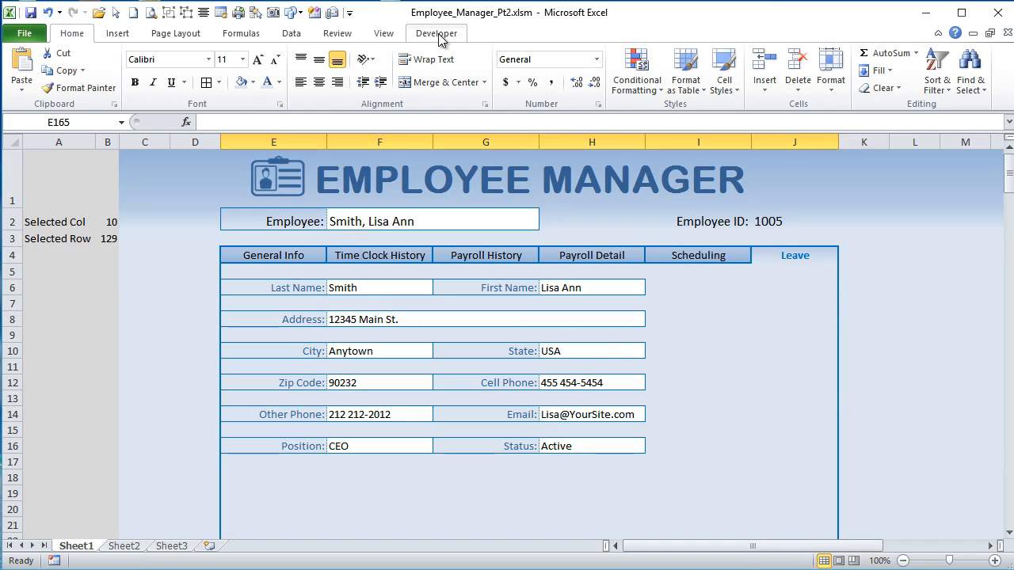
Step: In Sheet1's VBA code, change the SelectionChange tab range from E4:H4 to "E4:J4" so it covers Scheduling and Leave
{"action": "left_click", "coordinate": [437, 33]}
{"action": "left_click", "coordinate": [17, 70]}
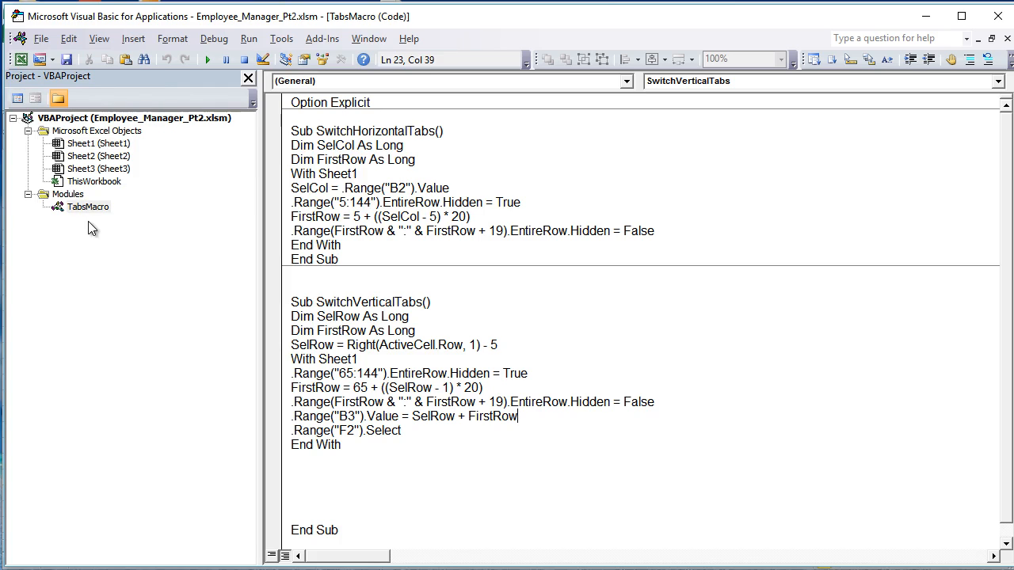
{"action": "double_click", "coordinate": [84, 145]}
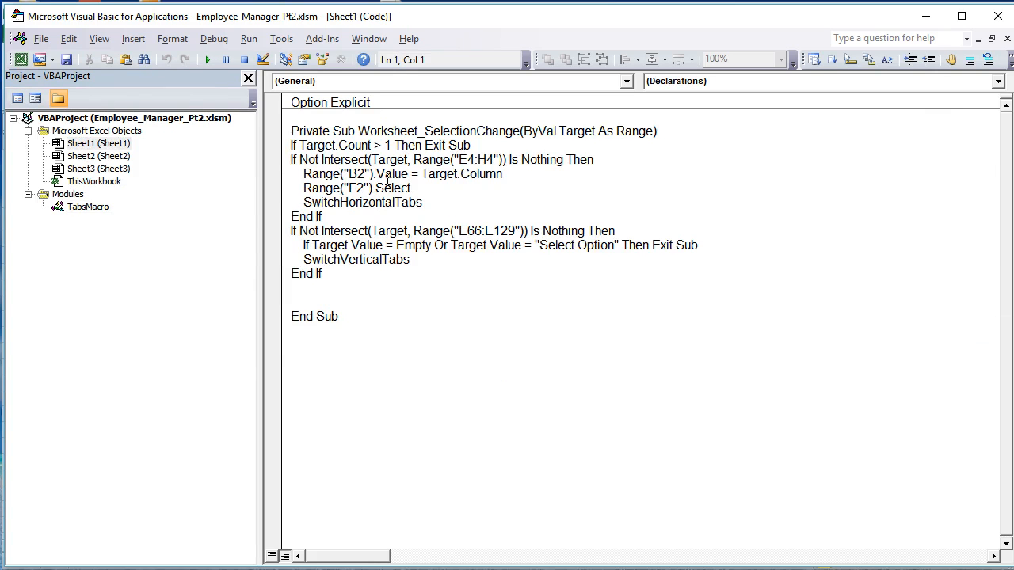
{"action": "left_click_drag", "start_coordinate": [484, 160], "coordinate": [491, 160]}
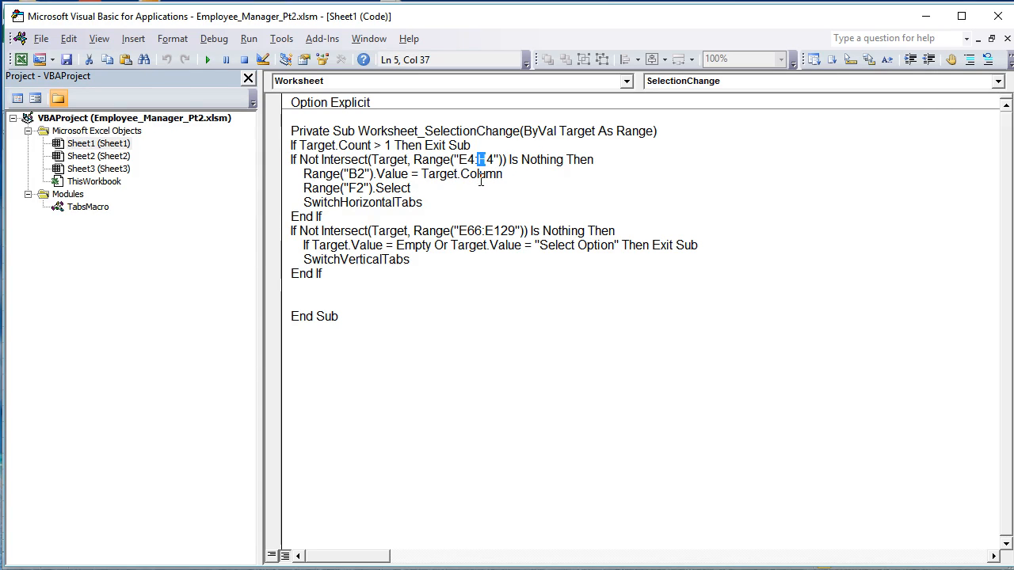
{"action": "type", "text": "J"}
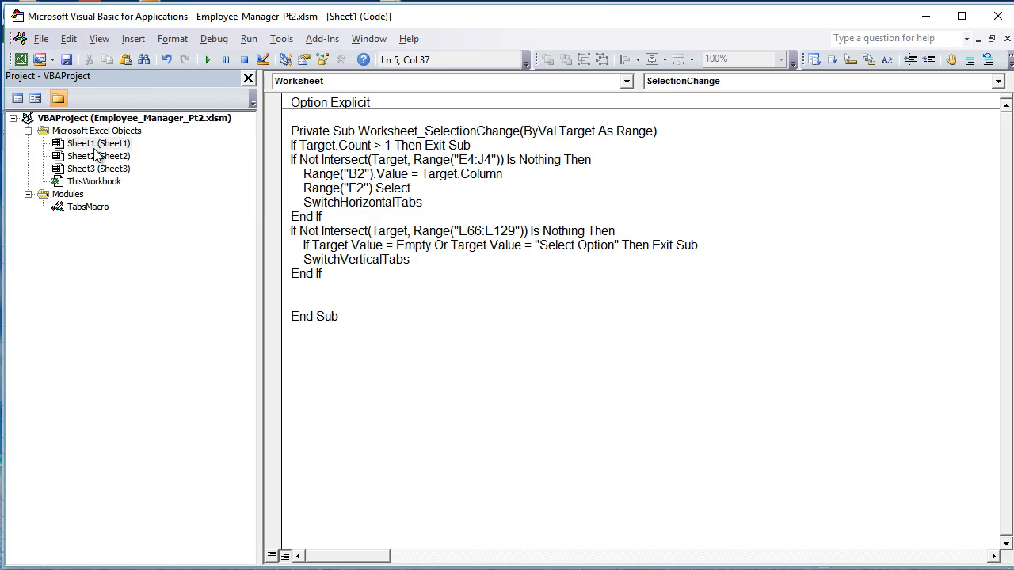
Step: Review the TabsMacro module code, return to the workbook, and examine the rows displayed when the Scheduling tab is selected
{"action": "double_click", "coordinate": [89, 206]}
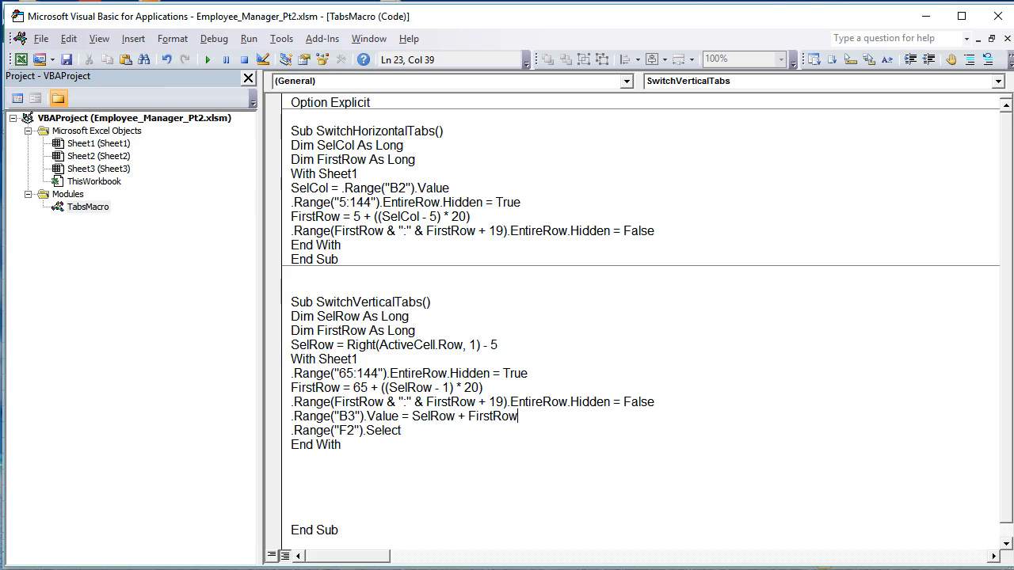
{"action": "key", "text": "alt+Tab"}
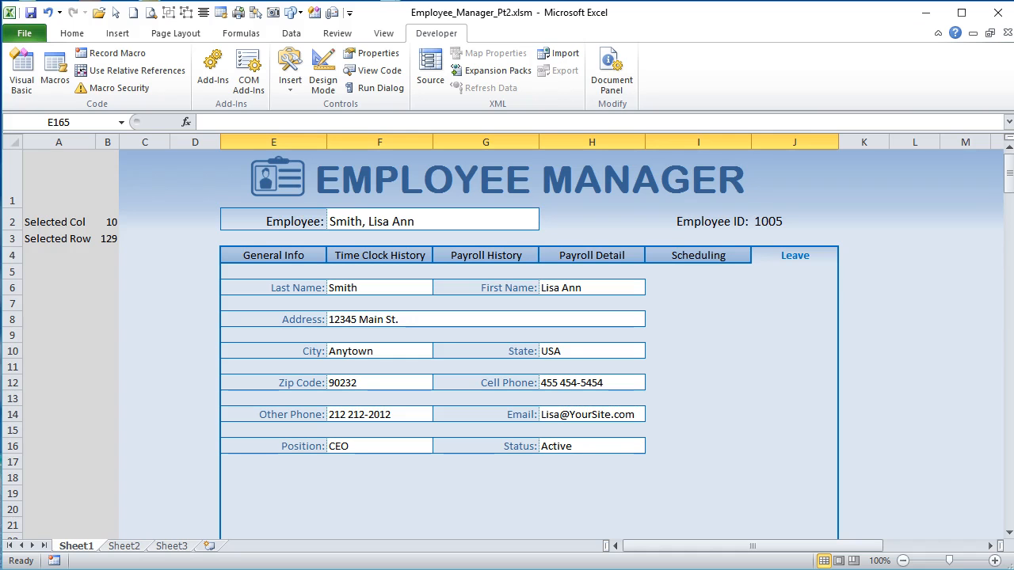
{"action": "left_click", "coordinate": [702, 256]}
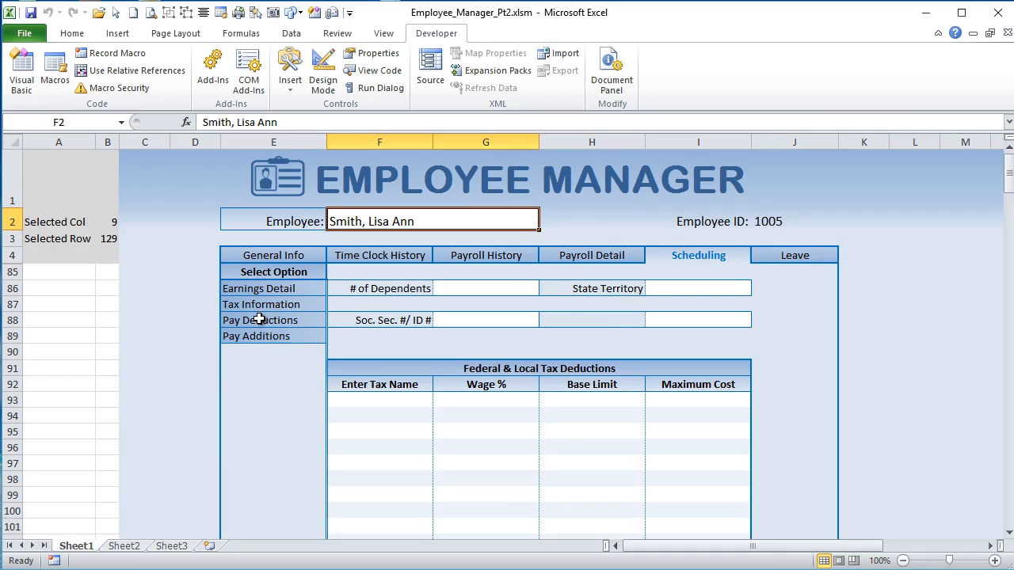
{"action": "scroll", "coordinate": [260, 320], "scroll_direction": "down", "scroll_amount": 1}
{"action": "scroll", "coordinate": [259, 326], "scroll_direction": "up", "scroll_amount": 1}
{"action": "scroll", "coordinate": [312, 333], "scroll_direction": "down", "scroll_amount": 1}
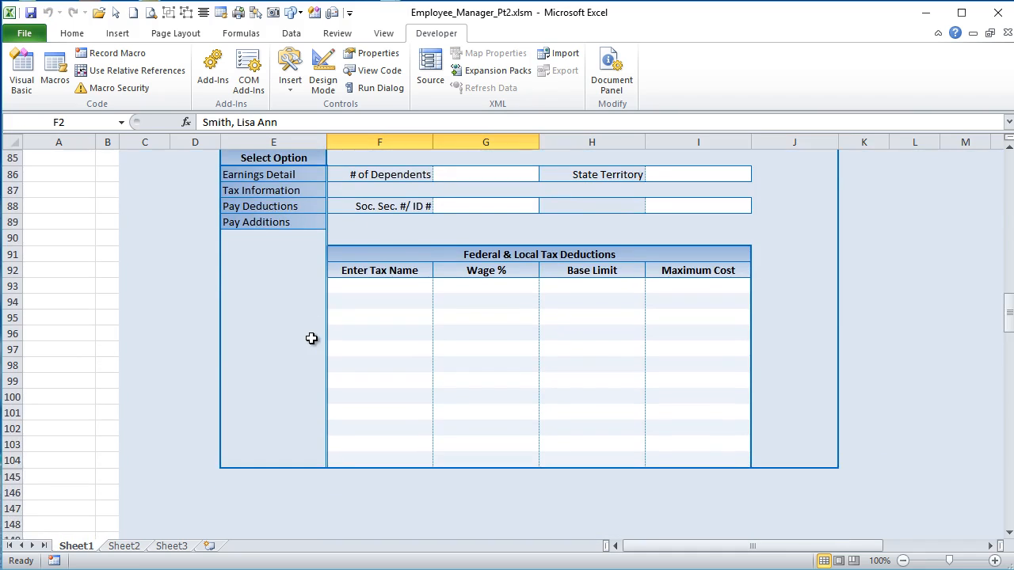
{"action": "scroll", "coordinate": [310, 345], "scroll_direction": "up", "scroll_amount": 1}
{"action": "scroll", "coordinate": [307, 351], "scroll_direction": "down", "scroll_amount": 1}
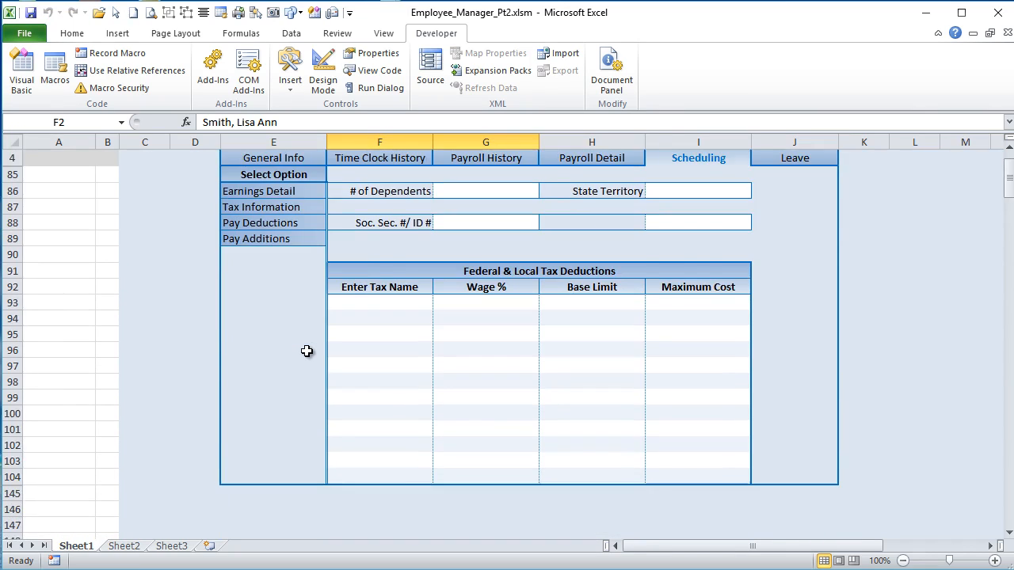
{"action": "scroll", "coordinate": [333, 317], "scroll_direction": "up", "scroll_amount": 1}
Step: Check the General Info, Time Clock History, Payroll History and Payroll Detail tabs one after another
{"action": "left_click", "coordinate": [288, 253]}
{"action": "left_click", "coordinate": [407, 256]}
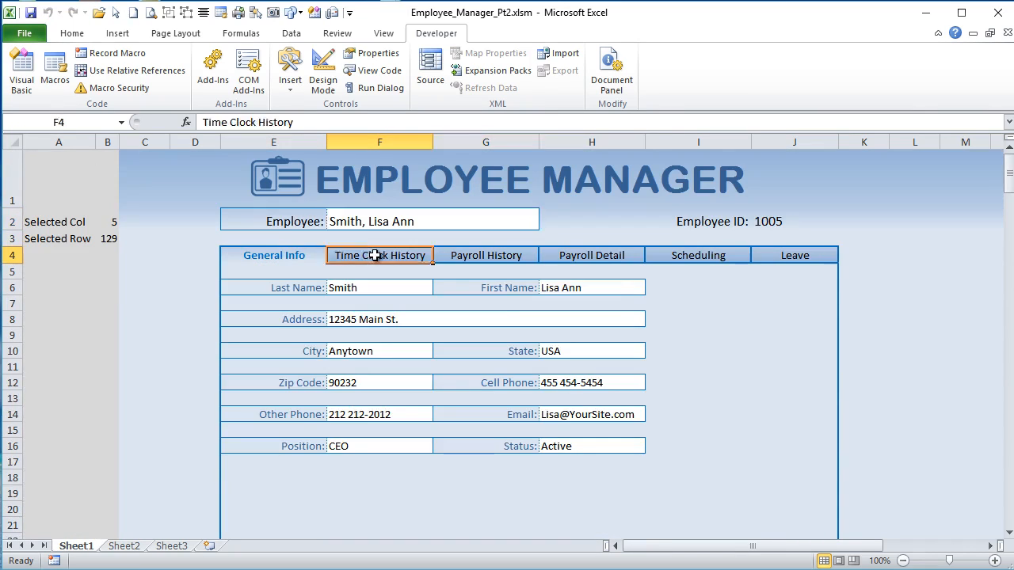
{"action": "left_click", "coordinate": [460, 255]}
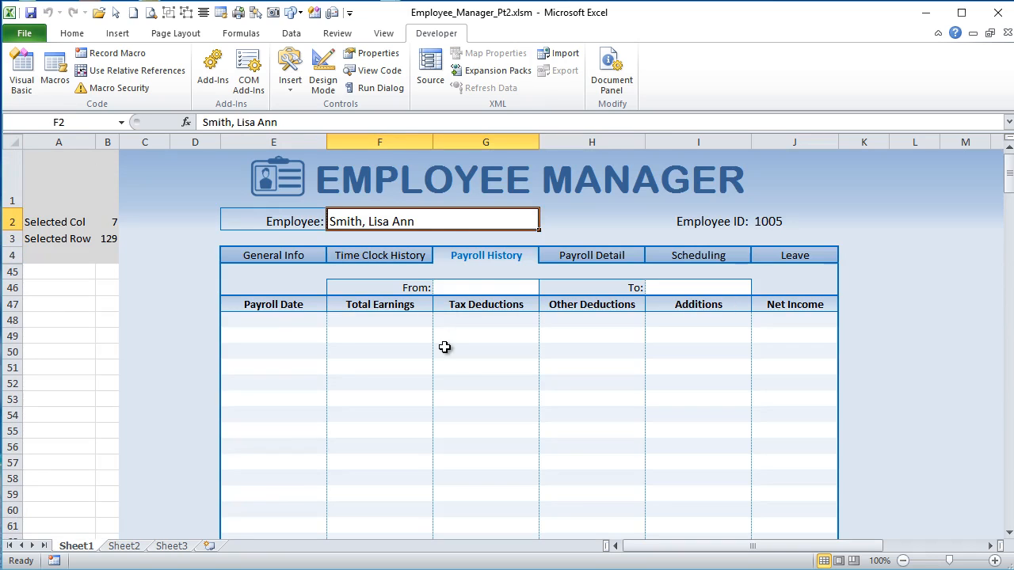
{"action": "left_click", "coordinate": [630, 254]}
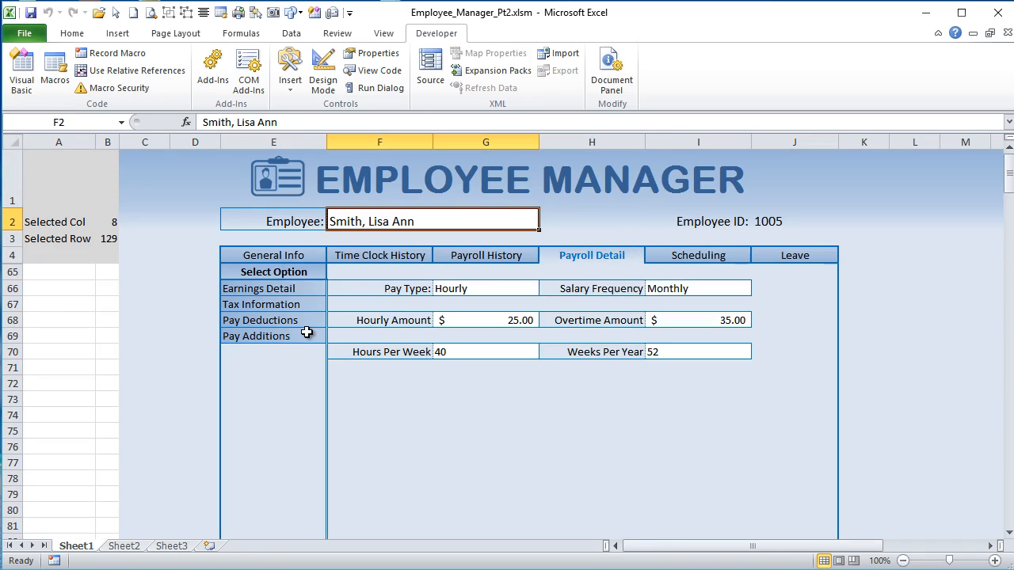
Step: Show the Scheduling tab and examine which rows it displays, down to cell E145 below the form
{"action": "scroll", "coordinate": [306, 333], "scroll_direction": "down", "scroll_amount": 1}
{"action": "scroll", "coordinate": [306, 335], "scroll_direction": "up", "scroll_amount": 1}
{"action": "scroll", "coordinate": [702, 256], "scroll_direction": "down", "scroll_amount": 1}
{"action": "scroll", "coordinate": [702, 256], "scroll_direction": "up", "scroll_amount": 1}
{"action": "left_click", "coordinate": [700, 255]}
{"action": "scroll", "coordinate": [668, 277], "scroll_direction": "down", "scroll_amount": 8}
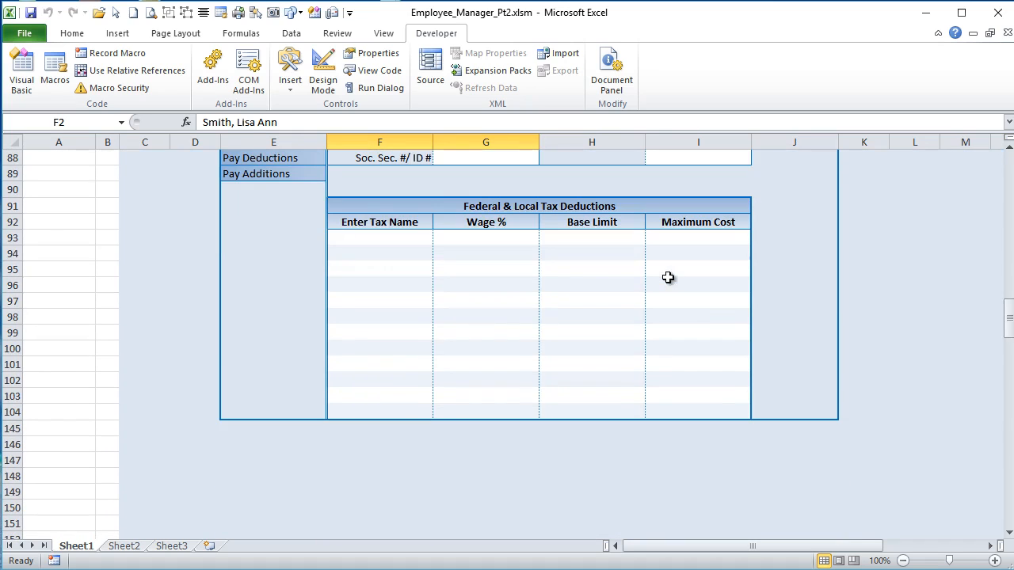
{"action": "left_click", "coordinate": [227, 427]}
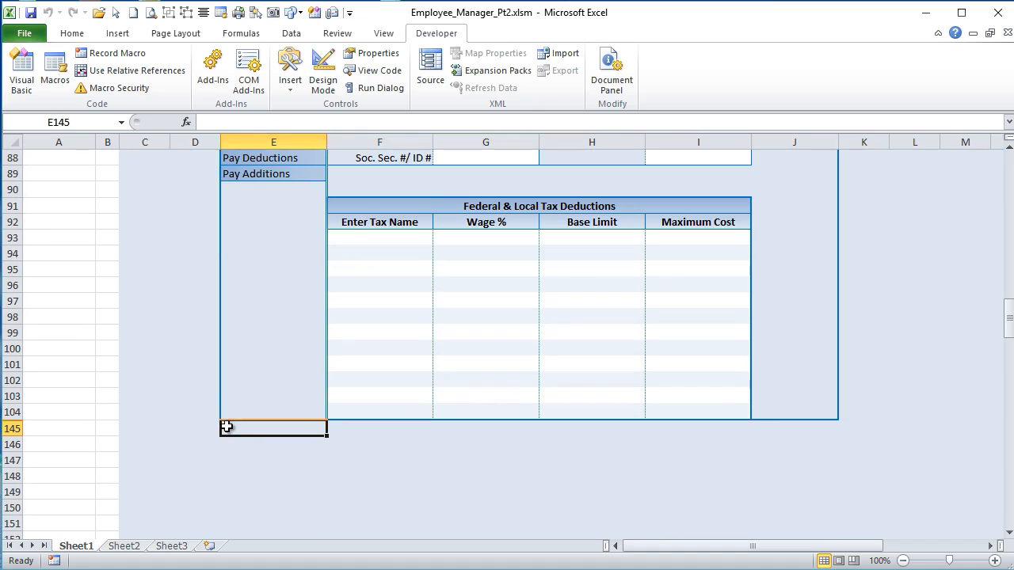
{"action": "scroll", "coordinate": [260, 464], "scroll_direction": "up", "scroll_amount": 1}
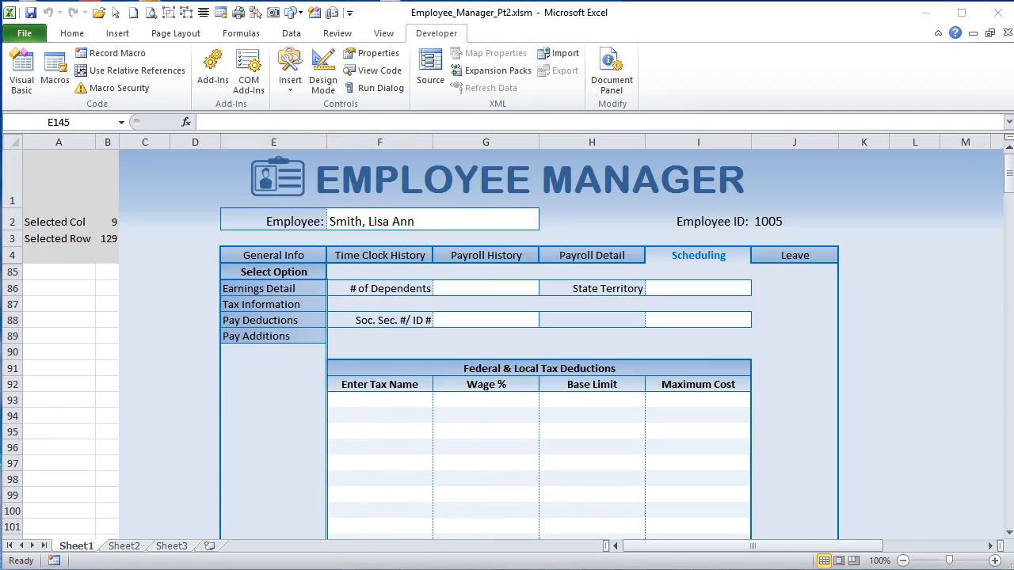
Step: In the TabsMacro module's SwitchHorizontalTabs code, change the hidden row range to "5:184"
{"action": "key", "text": "alt+F11"}
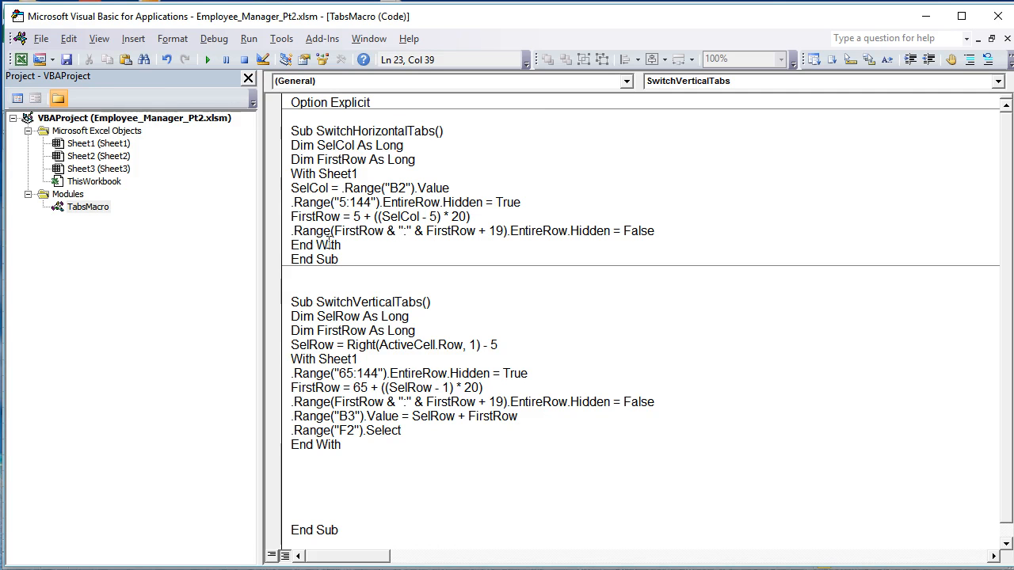
{"action": "double_click", "coordinate": [79, 208]}
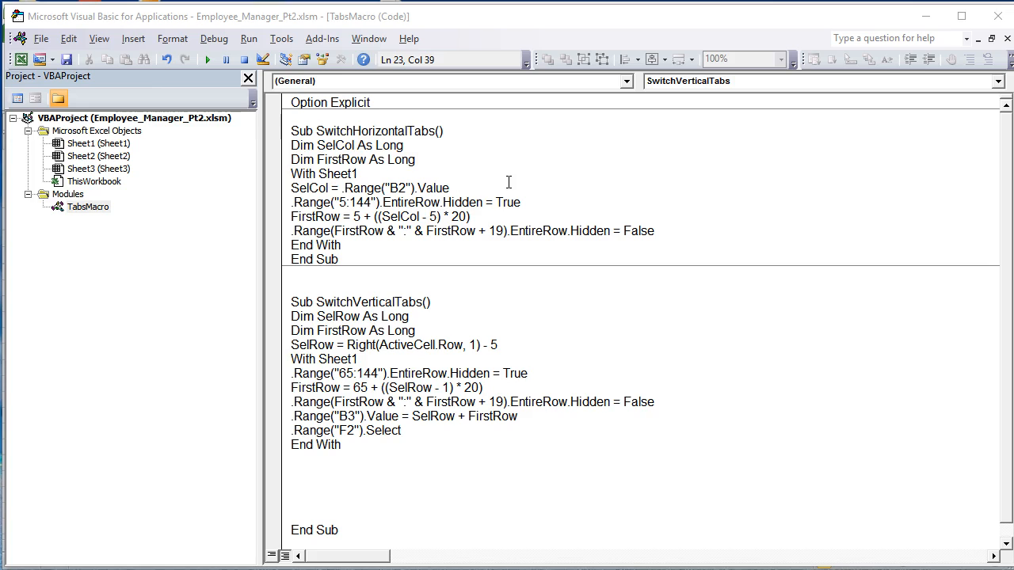
{"action": "left_click_drag", "start_coordinate": [365, 205], "coordinate": [359, 206]}
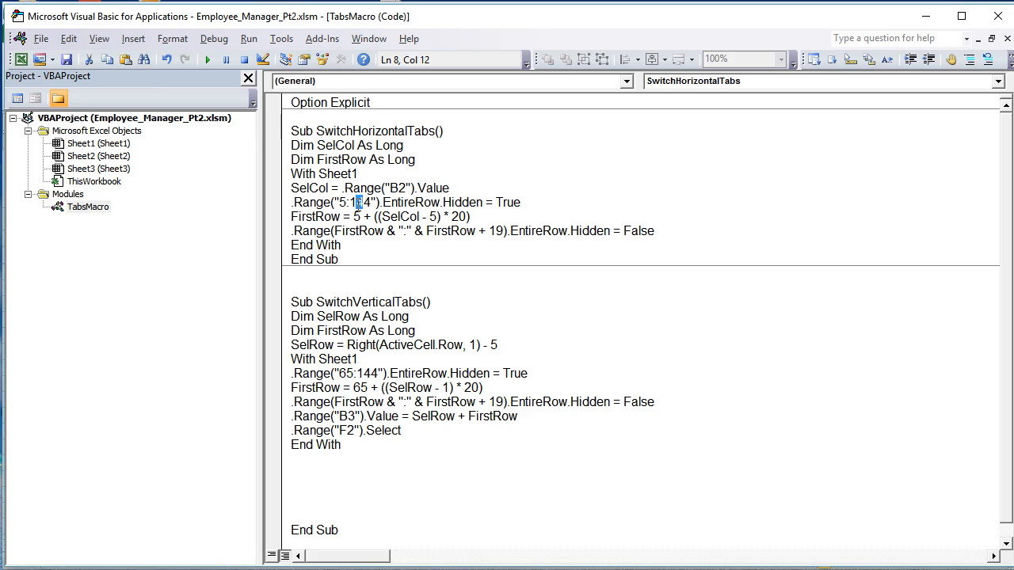
{"action": "type", "text": "8"}
Step: Below the SelCol assignment in SwitchHorizontalTabs, add the line "If SleCol > 8 Then SelCol = SelCol + 3"
{"action": "left_click", "coordinate": [529, 188]}
{"action": "key", "text": "Return"}
{"action": "type", "text": "If Sl"}
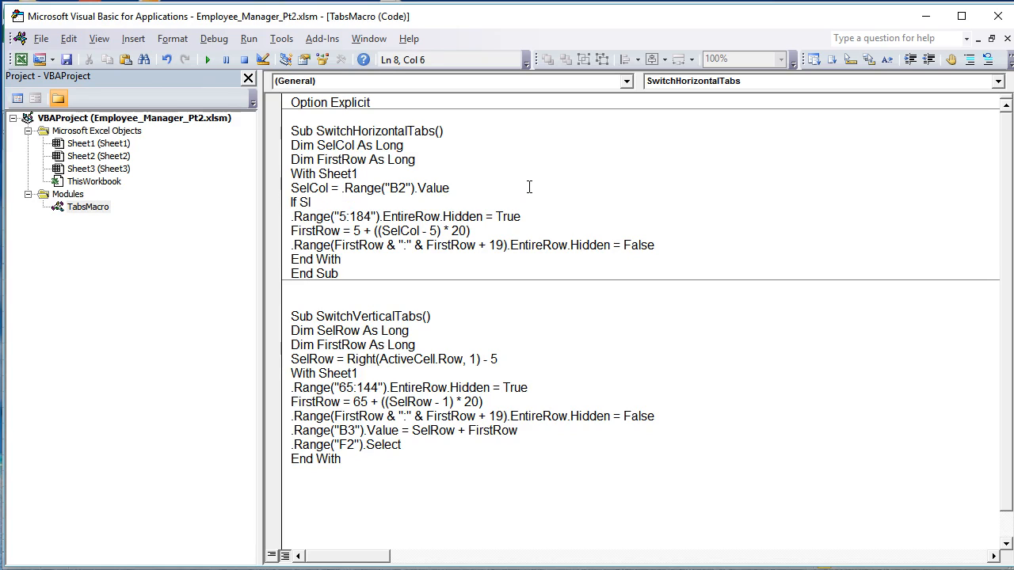
{"action": "type", "text": "eCol > 8 then Sel"}
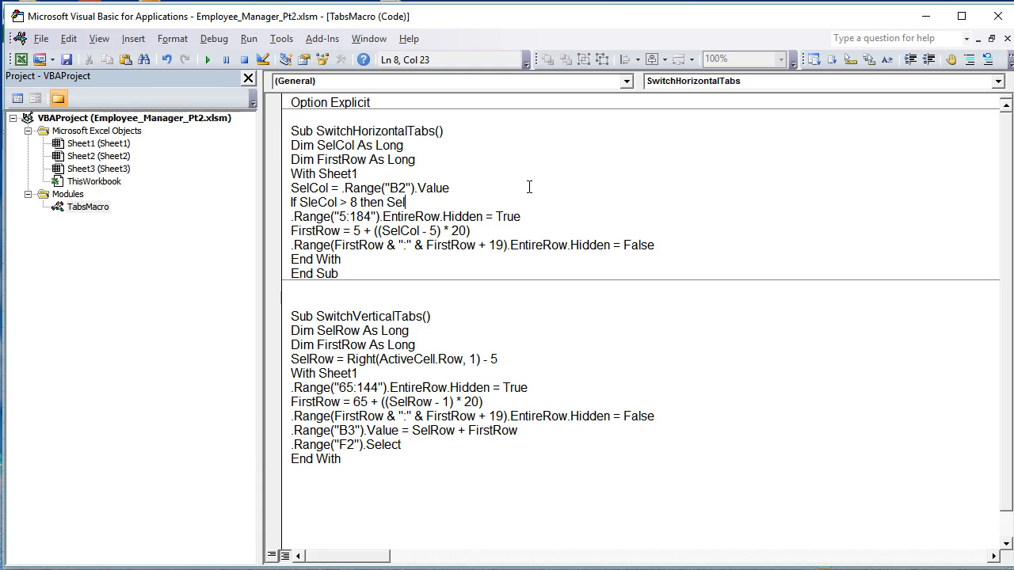
{"action": "type", "text": "Col = SelCol + 3"}
{"action": "left_click", "coordinate": [359, 231]}
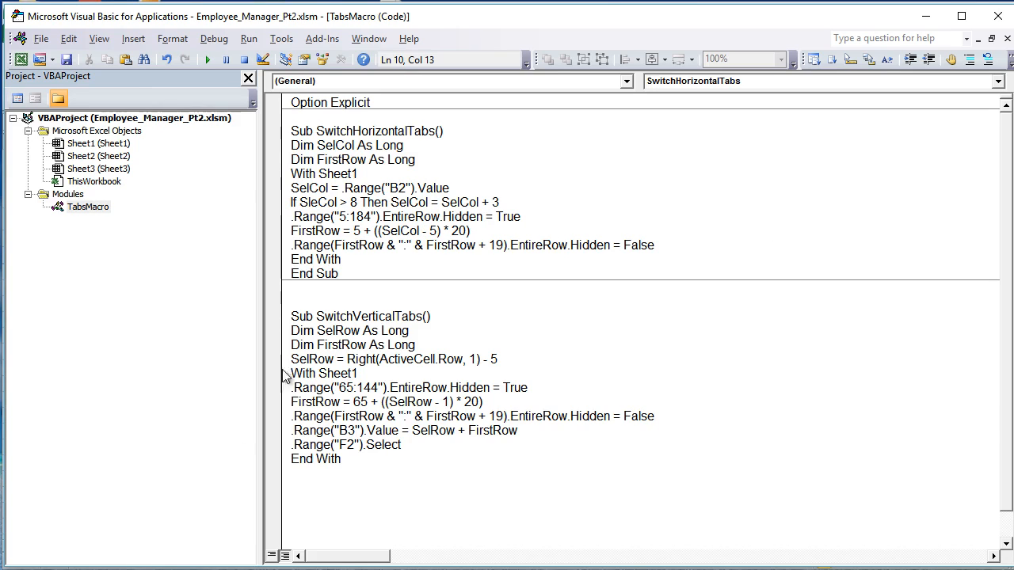
Step: Return to the workbook and test the macro by choosing the Scheduling tab
{"action": "left_click_drag", "start_coordinate": [504, 202], "coordinate": [489, 203]}
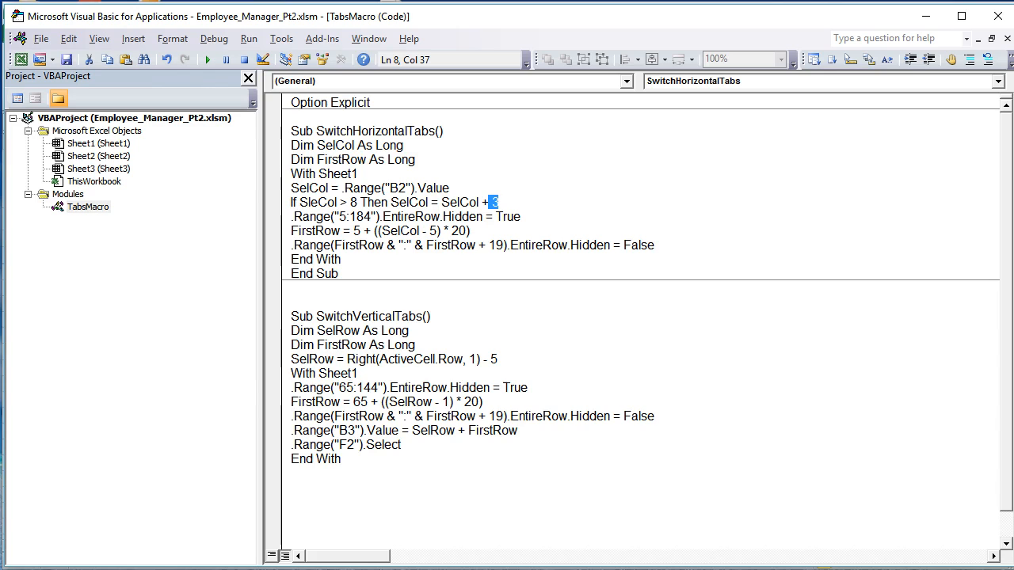
{"action": "key", "text": "alt+F11"}
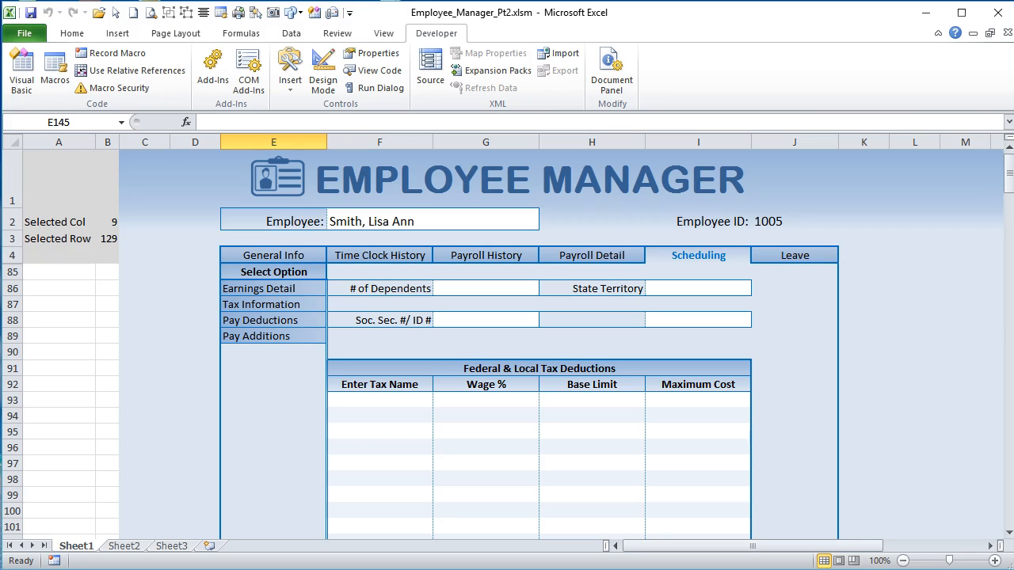
{"action": "left_click", "coordinate": [690, 254]}
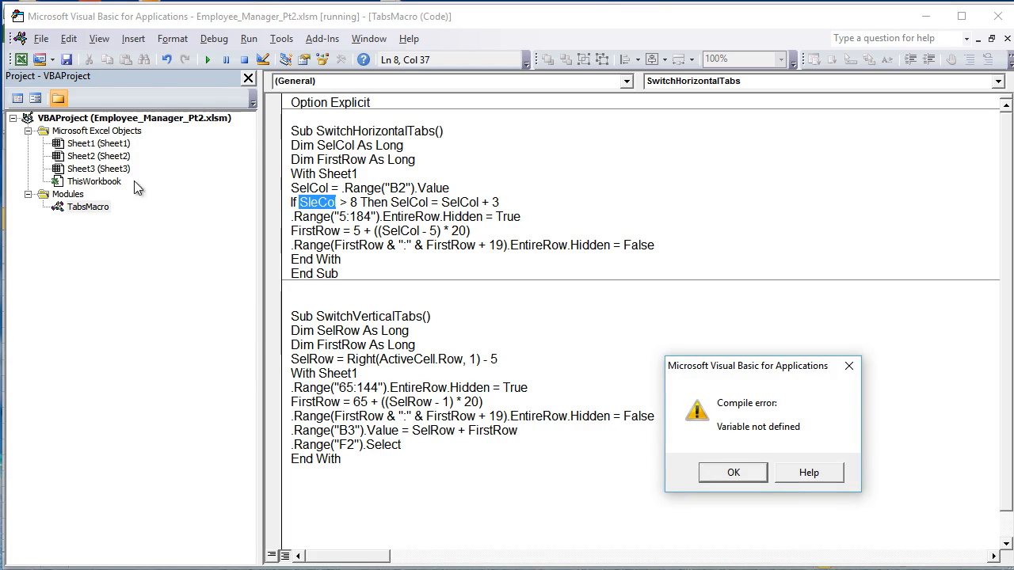
Step: Dismiss the compile error, correct the misspelled SleCol to SelCol in the If line, and resume the macro
{"action": "left_click", "coordinate": [734, 472]}
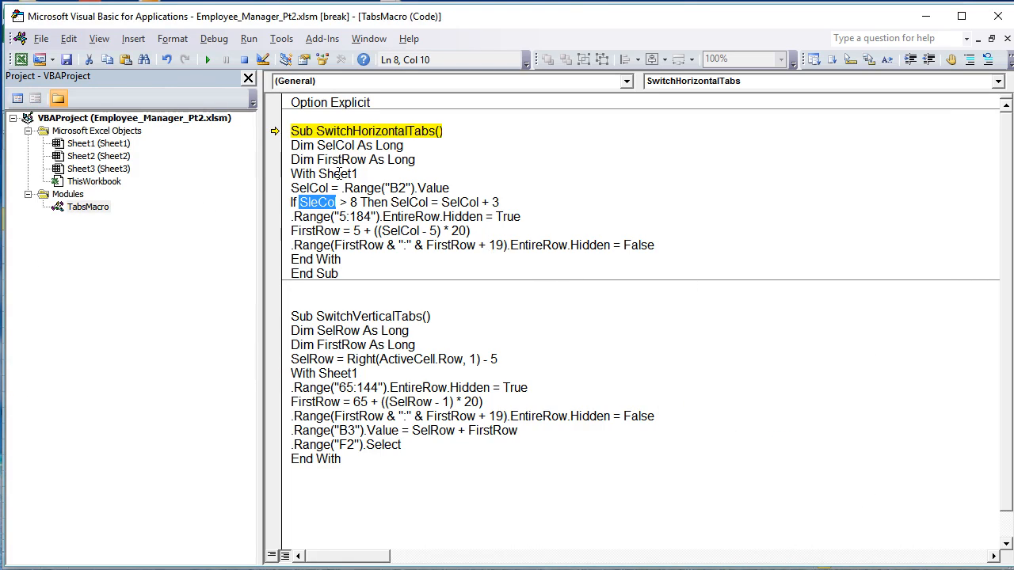
{"action": "left_click", "coordinate": [319, 203]}
{"action": "key", "text": "BackSpace"}
{"action": "key", "text": "BackSpace"}
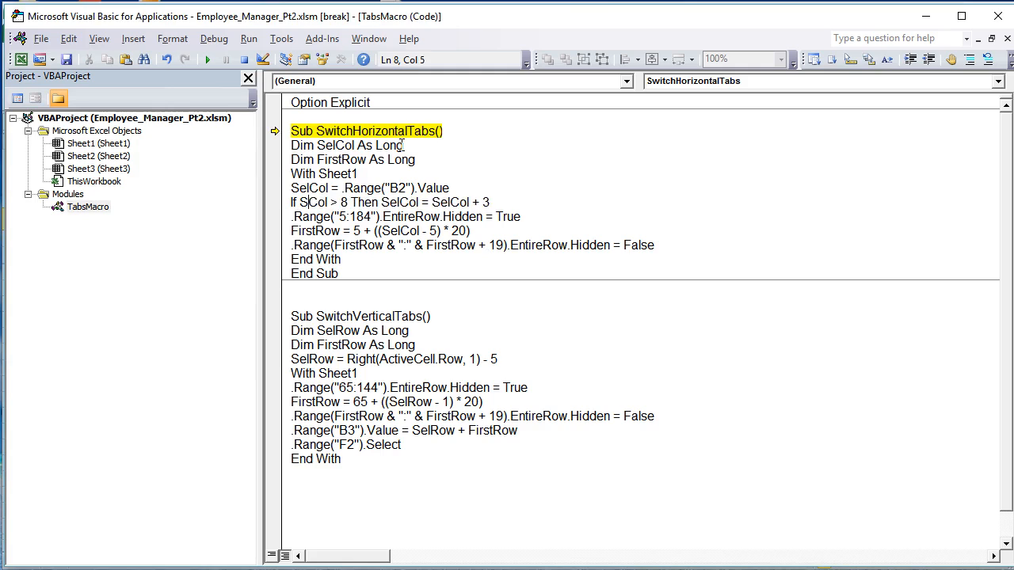
{"action": "type", "text": "el"}
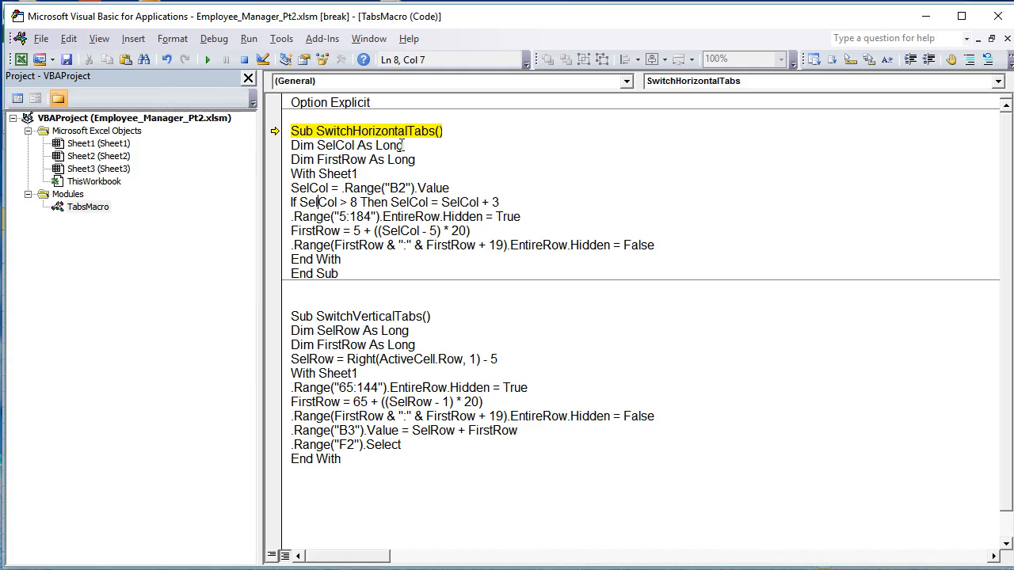
{"action": "left_click", "coordinate": [206, 64]}
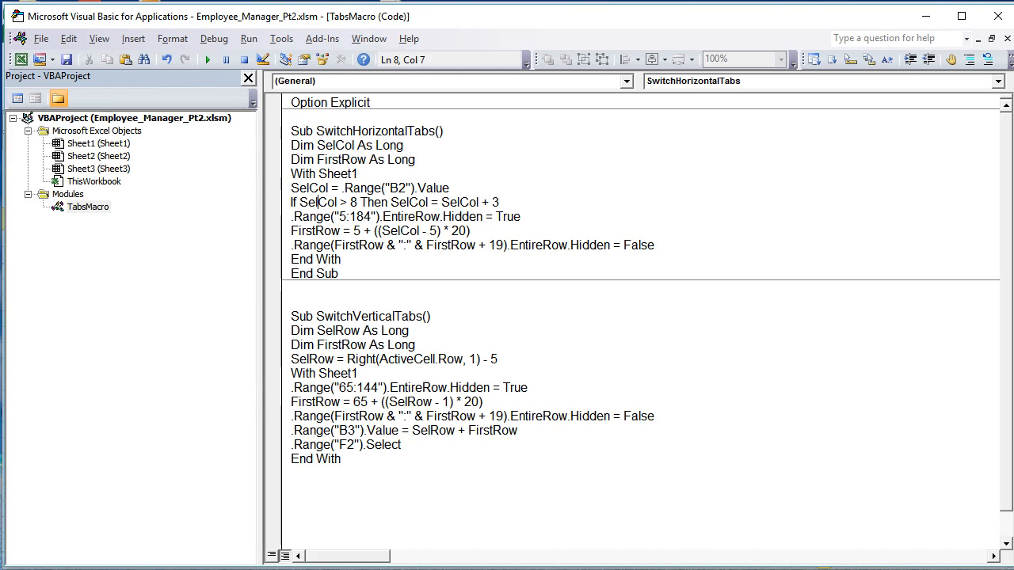
Step: Back in the workbook, check the blocks shown for the Scheduling and Leave tabs, starting at rows 145 and 165
{"action": "key", "text": "alt+F11"}
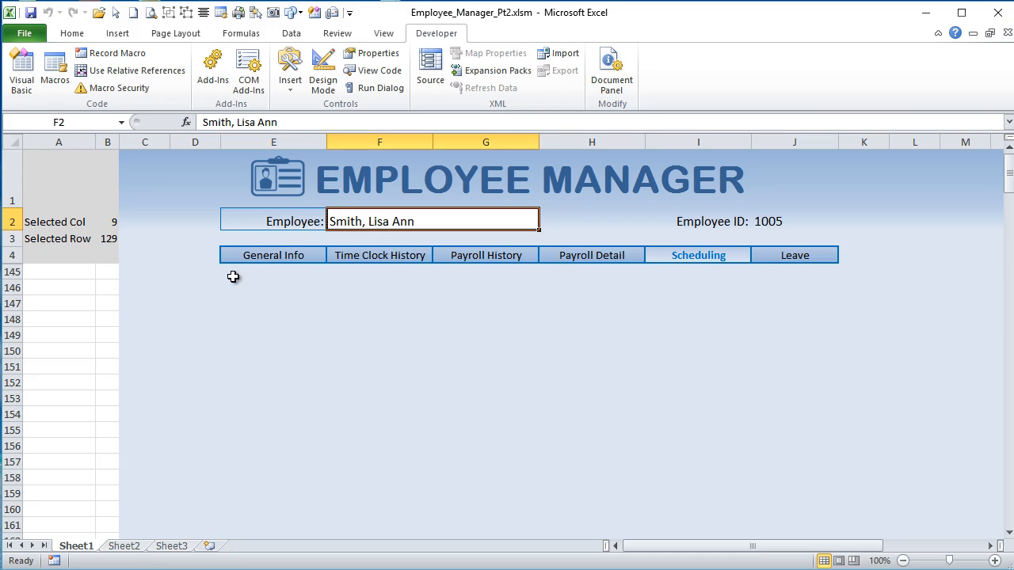
{"action": "left_click_drag", "start_coordinate": [233, 277], "coordinate": [793, 459]}
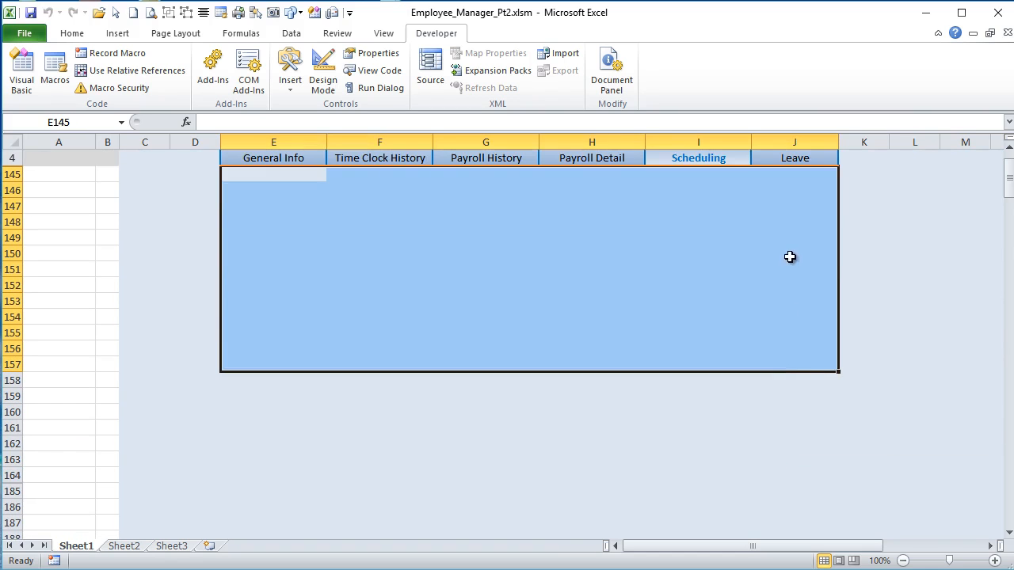
{"action": "left_click", "coordinate": [823, 256]}
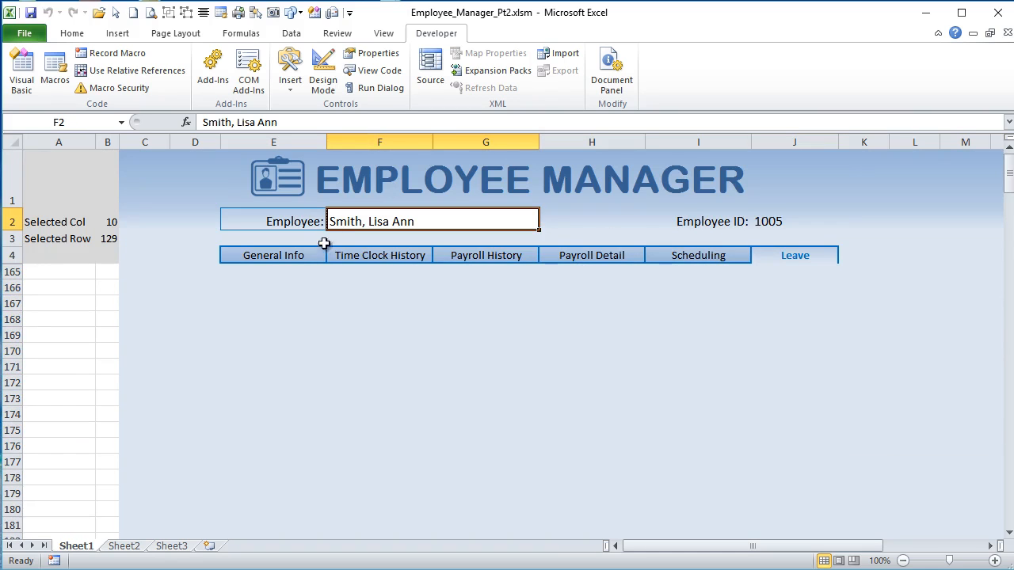
{"action": "left_click_drag", "start_coordinate": [279, 269], "coordinate": [704, 343]}
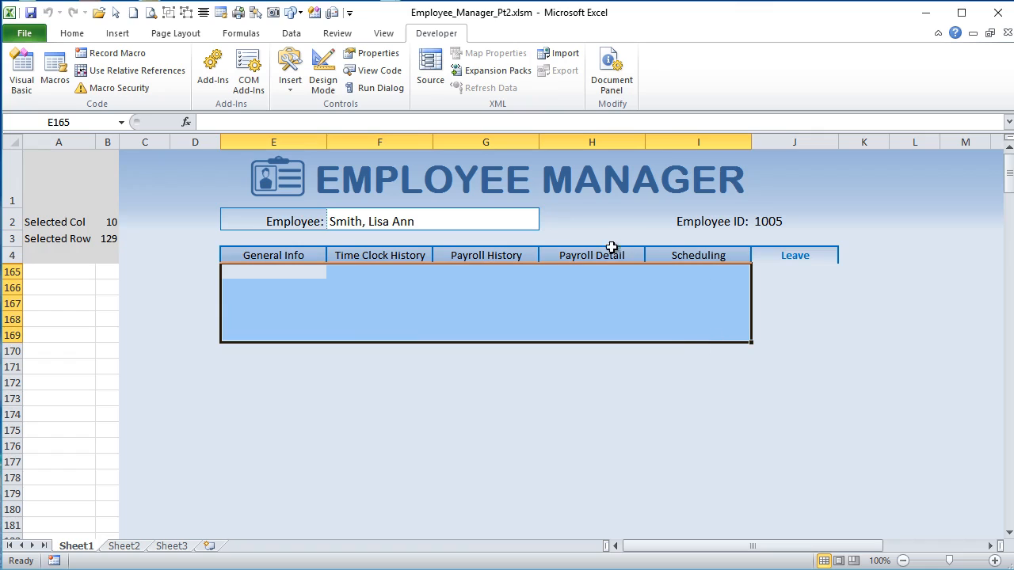
Step: Return to the Scheduling tab and select its empty block E145:J164
{"action": "left_click", "coordinate": [684, 255]}
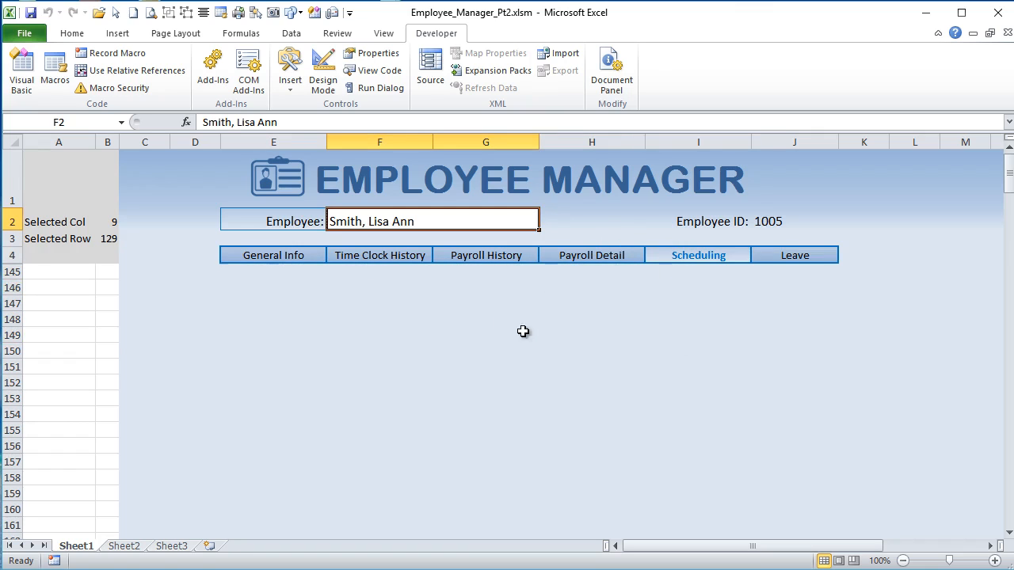
{"action": "left_click_drag", "start_coordinate": [226, 271], "coordinate": [794, 404]}
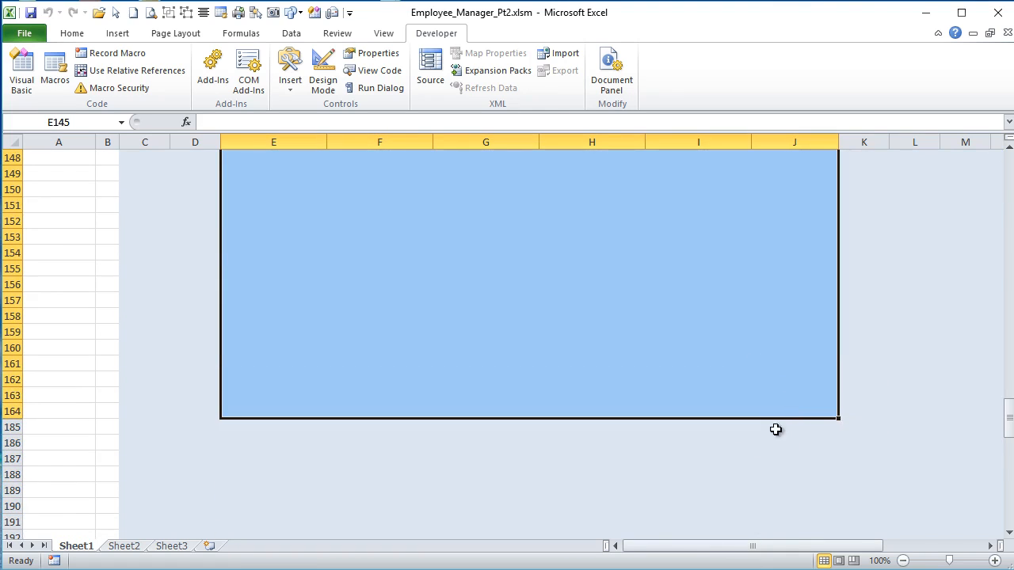
{"action": "right_click", "coordinate": [398, 373]}
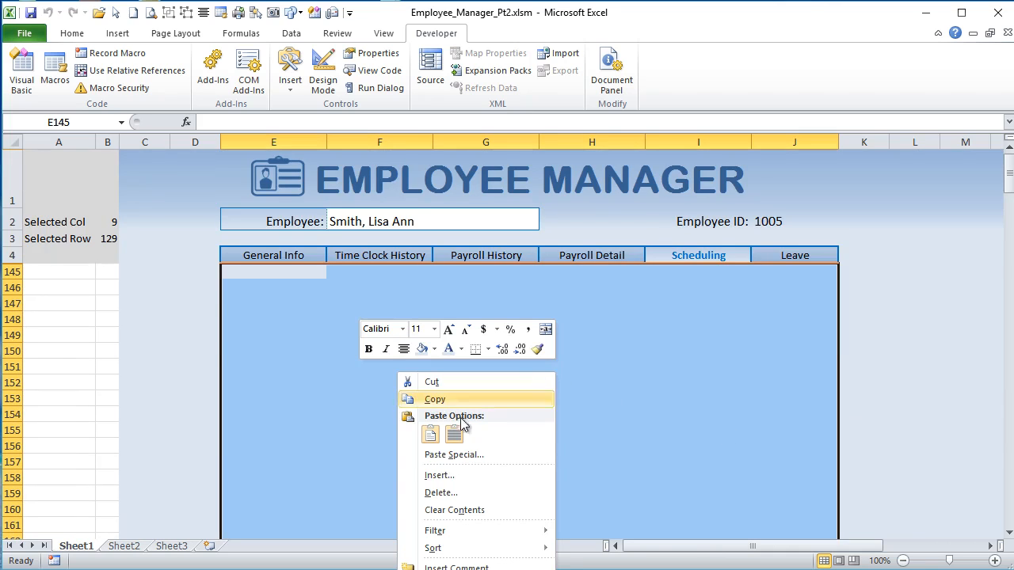
{"action": "mouse_move", "coordinate": [464, 529]}
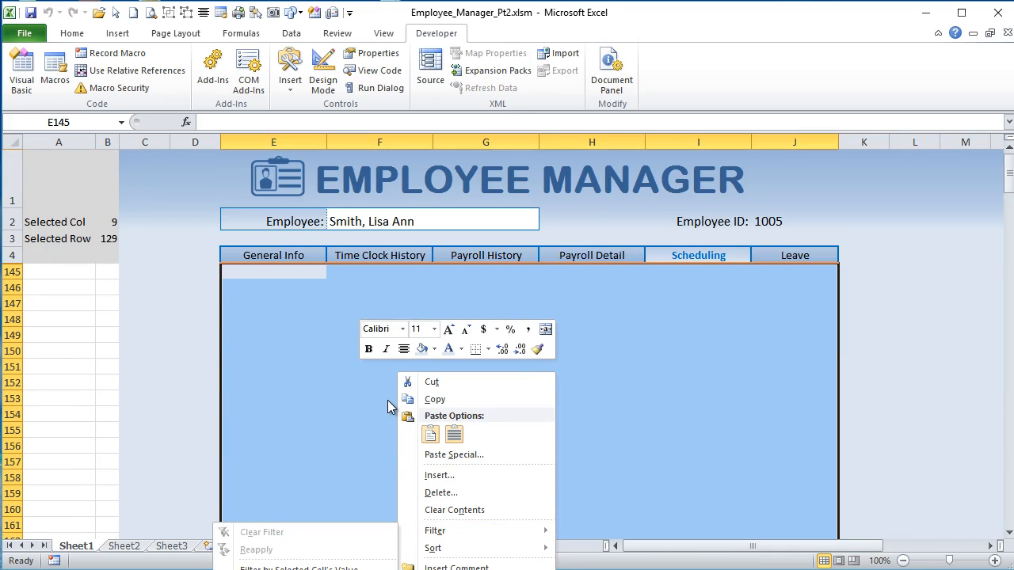
{"action": "key", "text": "Escape"}
{"action": "key", "text": "Escape"}
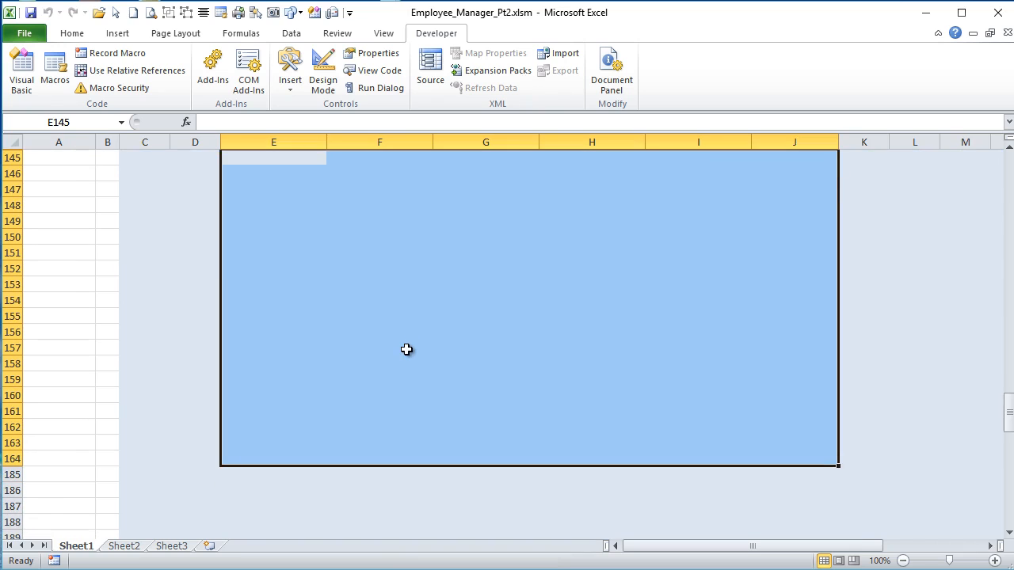
Step: Add blue left and right outer borders to the Scheduling block E145:J164
{"action": "right_click", "coordinate": [414, 324]}
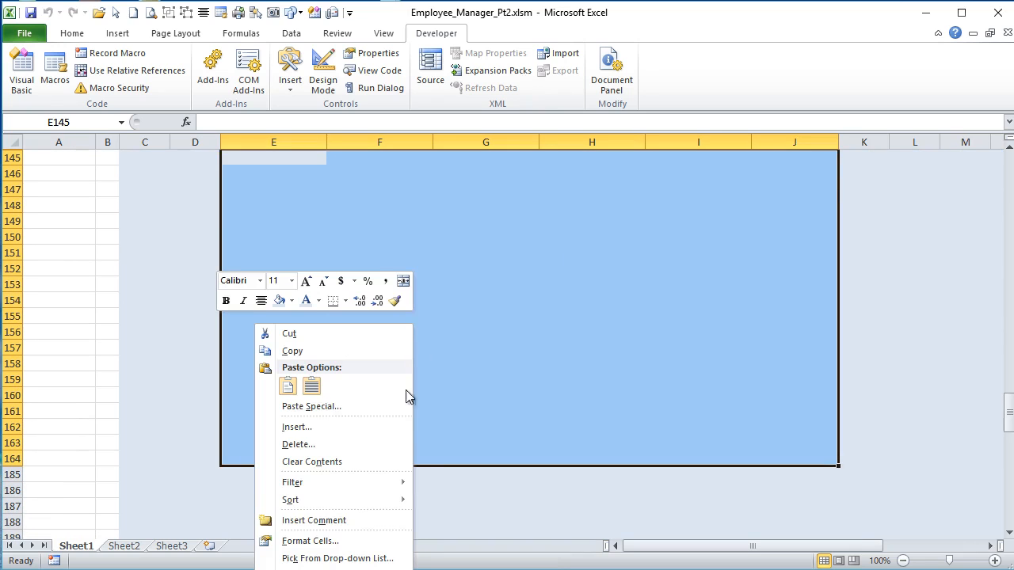
{"action": "left_click", "coordinate": [348, 542]}
{"action": "left_click_drag", "start_coordinate": [381, 368], "coordinate": [608, 197]}
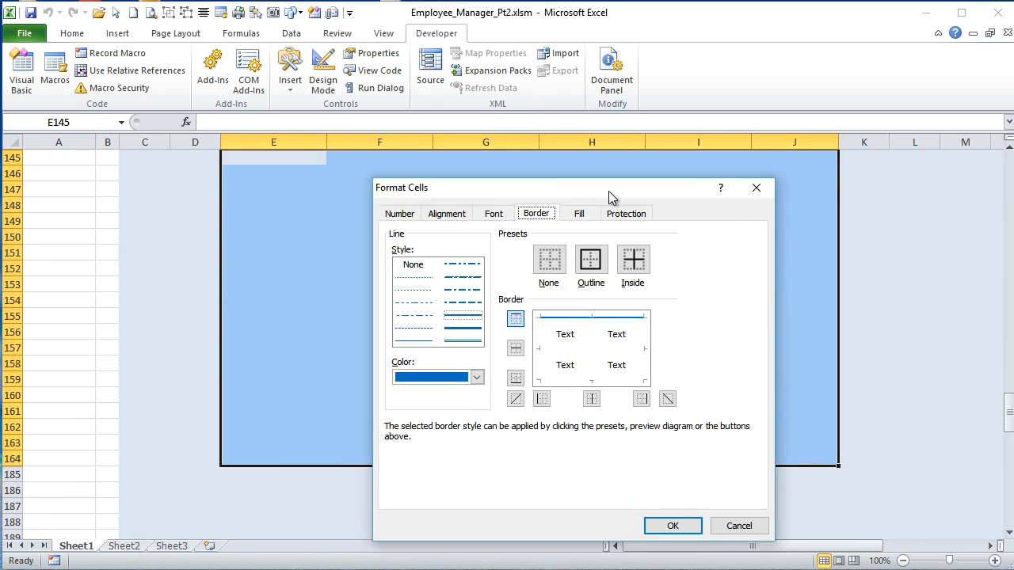
{"action": "left_click", "coordinate": [545, 341]}
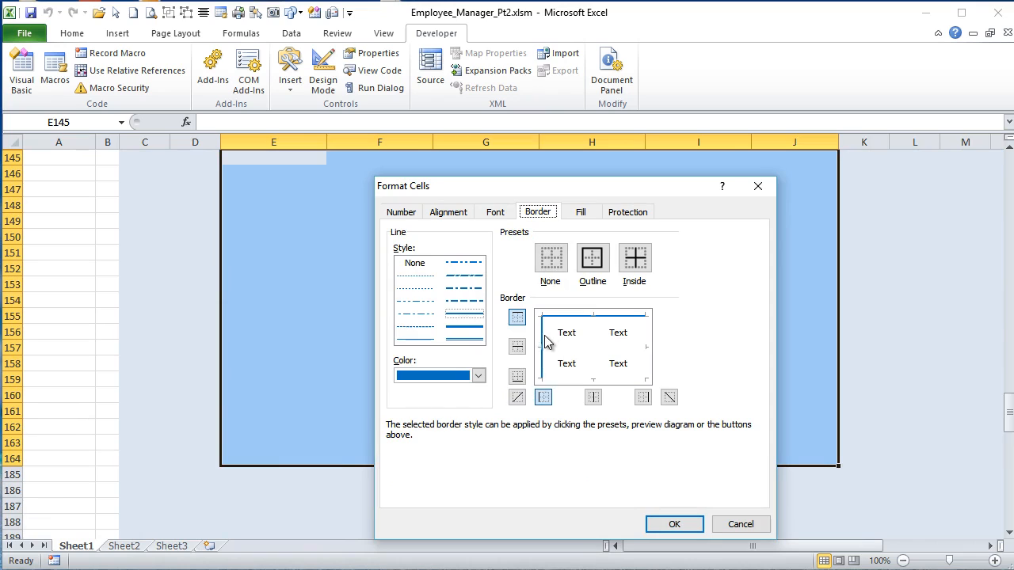
{"action": "left_click", "coordinate": [643, 349]}
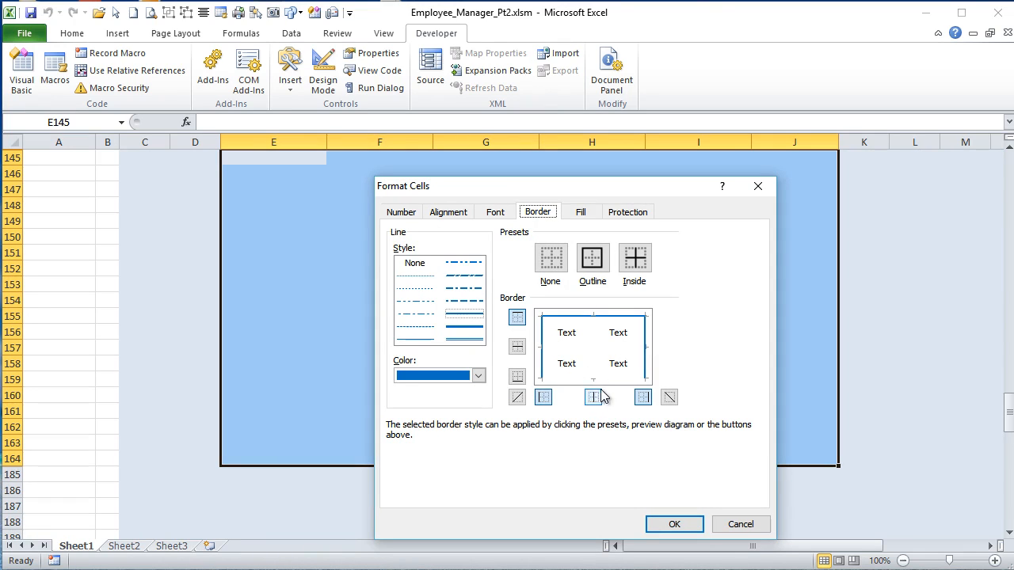
{"action": "left_click", "coordinate": [675, 525]}
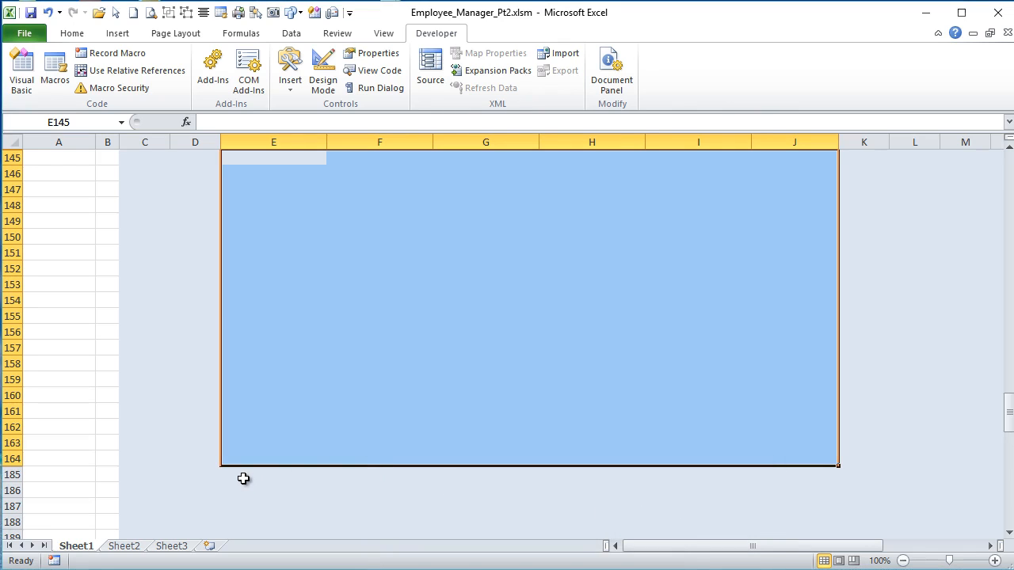
Step: Add a medium-weight blue top border to cells E185:J185, directly below the Scheduling block
{"action": "left_click_drag", "start_coordinate": [233, 475], "coordinate": [793, 476]}
{"action": "right_click", "coordinate": [790, 474]}
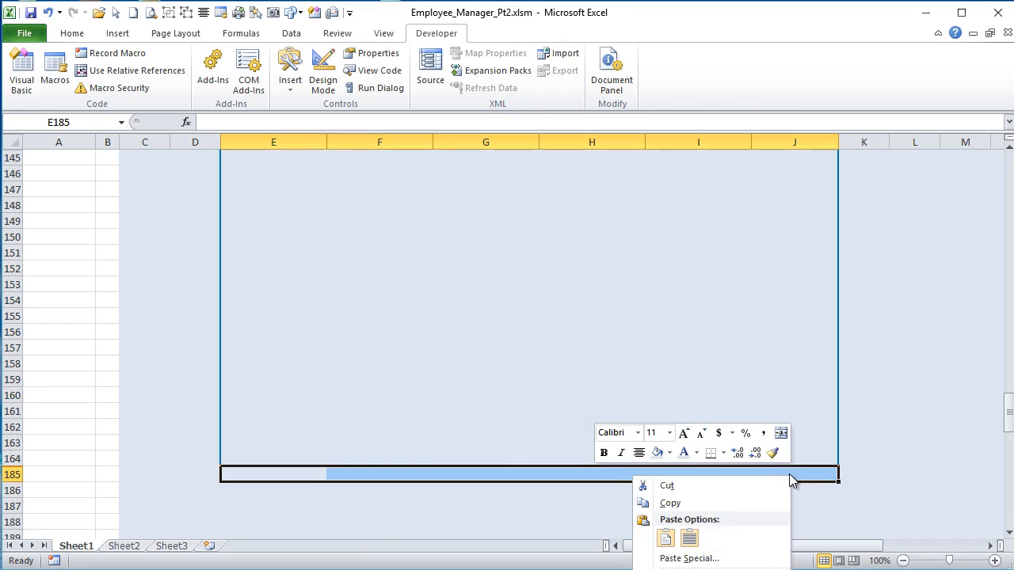
{"action": "left_click", "coordinate": [720, 485]}
{"action": "scroll", "coordinate": [896, 448], "scroll_direction": "down", "scroll_amount": 6}
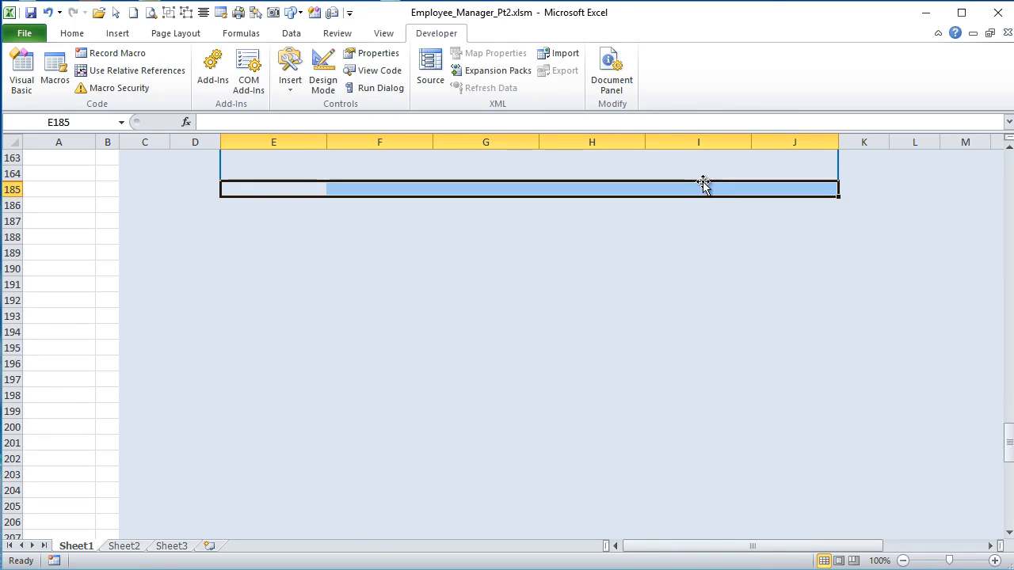
{"action": "right_click", "coordinate": [702, 187]}
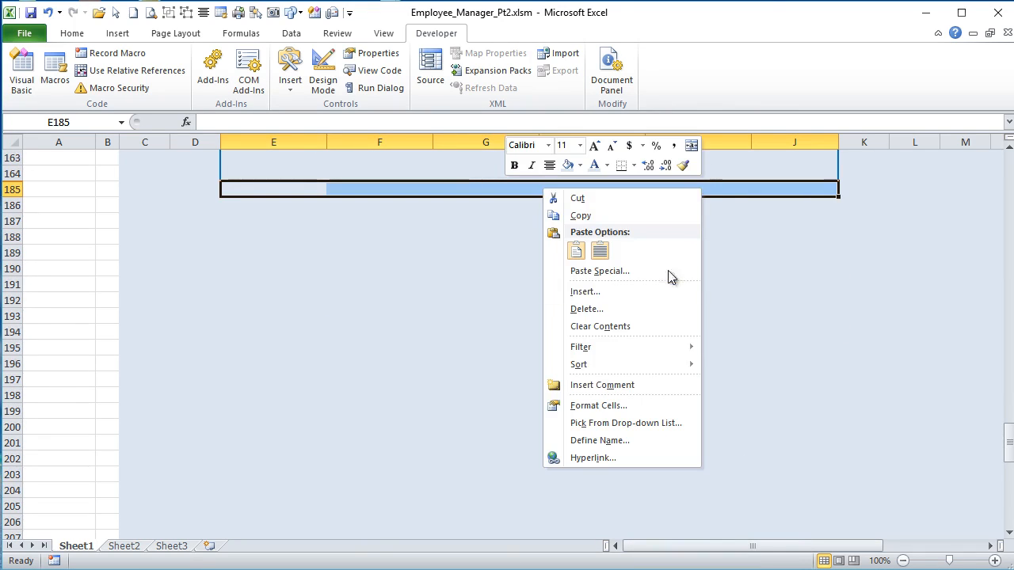
{"action": "left_click", "coordinate": [599, 406]}
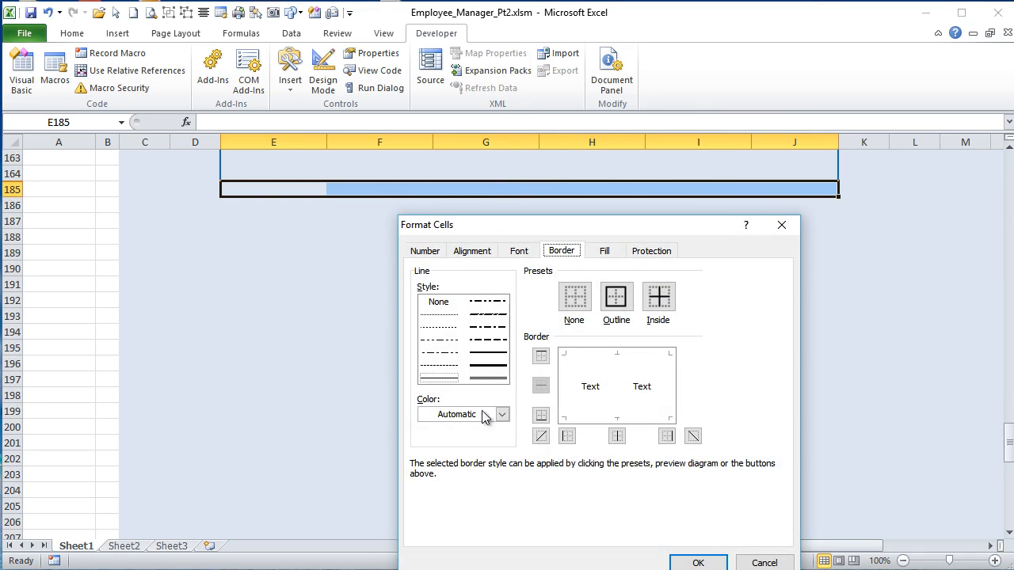
{"action": "left_click", "coordinate": [502, 415]}
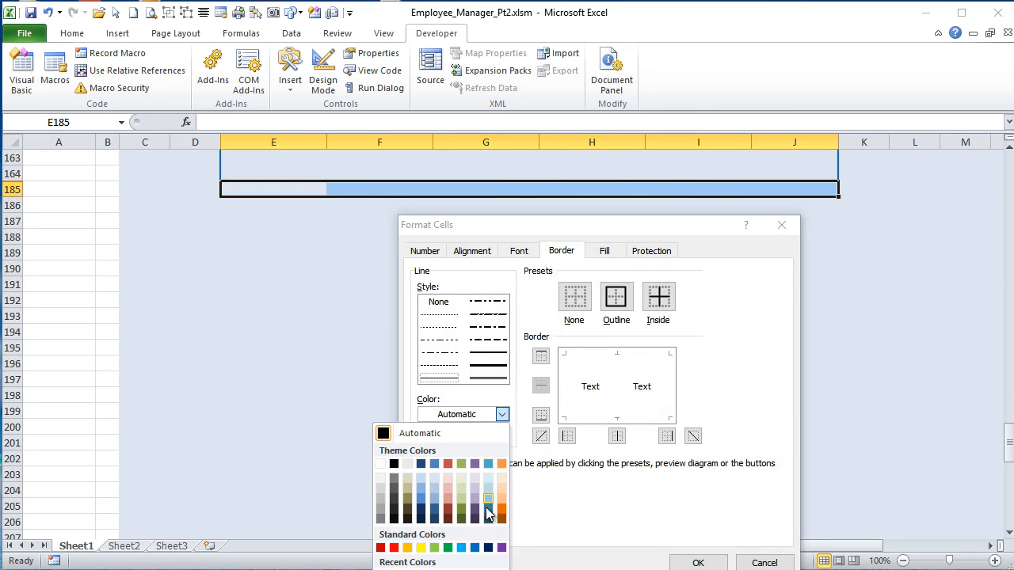
{"action": "left_click", "coordinate": [474, 547]}
{"action": "left_click", "coordinate": [489, 353]}
{"action": "left_click", "coordinate": [593, 355]}
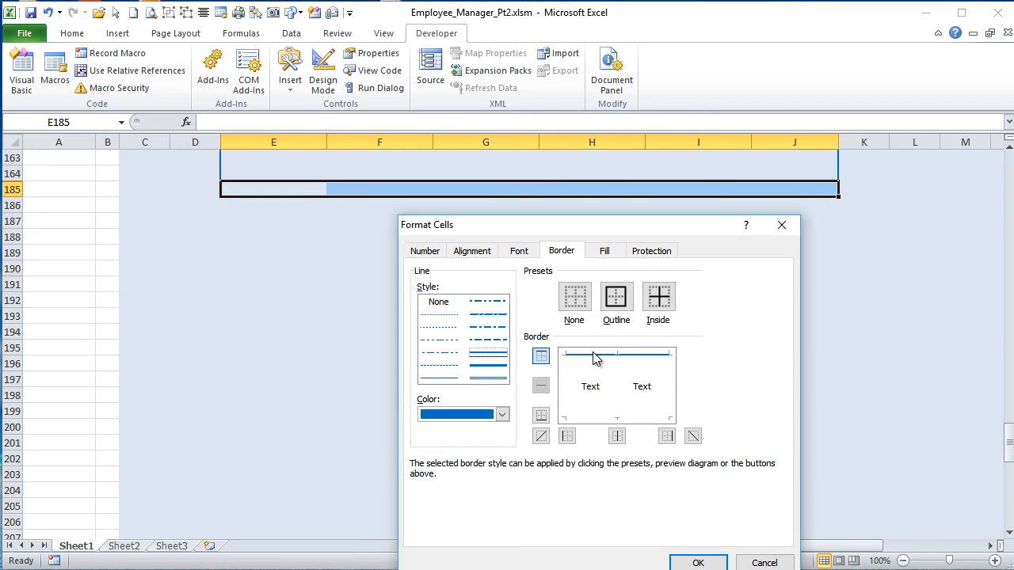
{"action": "left_click", "coordinate": [694, 563]}
{"action": "left_click", "coordinate": [732, 397]}
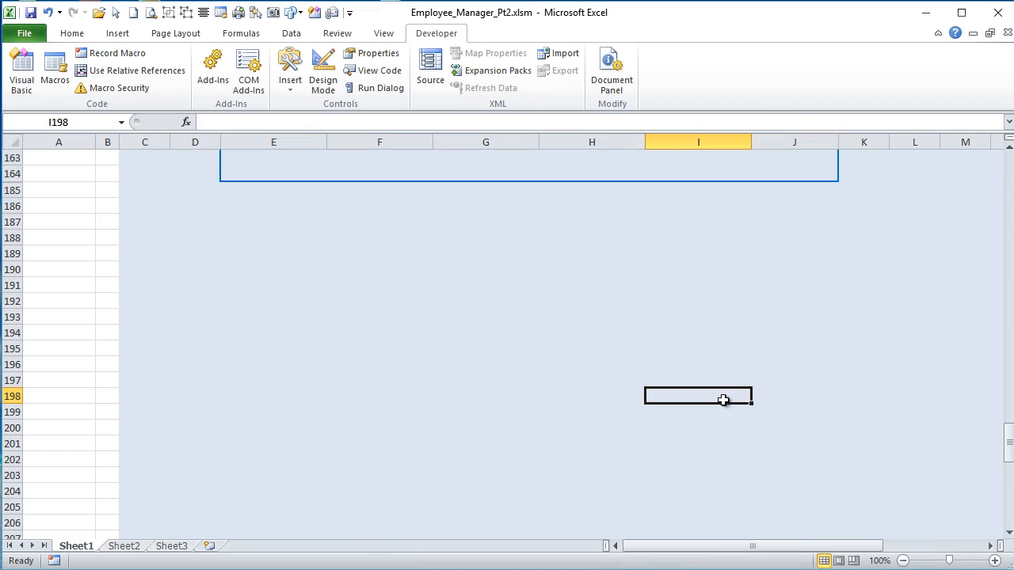
Step: Check the Scheduling block beneath the header, view the Leave tab's block, and return to the Scheduling tab
{"action": "scroll", "coordinate": [724, 400], "scroll_direction": "up", "scroll_amount": 1}
{"action": "left_click_drag", "start_coordinate": [241, 243], "coordinate": [790, 261]}
{"action": "scroll", "coordinate": [657, 359], "scroll_direction": "up", "scroll_amount": 3}
{"action": "scroll", "coordinate": [637, 362], "scroll_direction": "up", "scroll_amount": 4}
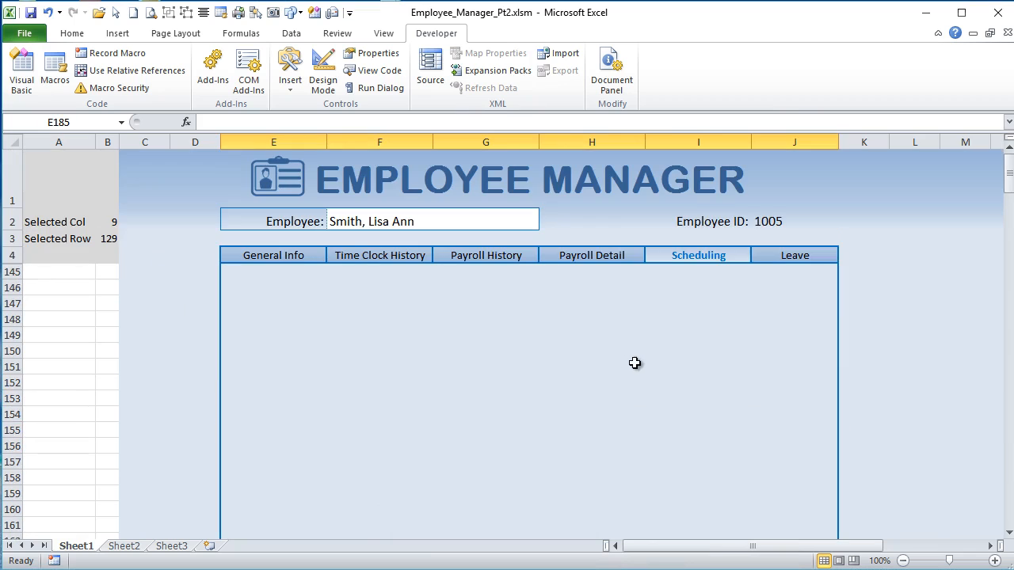
{"action": "left_click", "coordinate": [778, 259]}
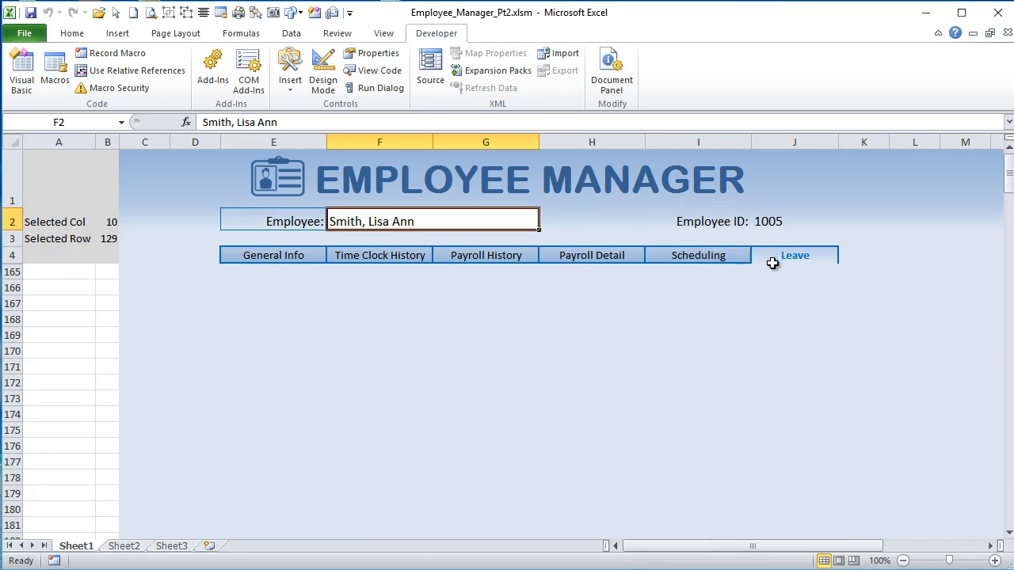
{"action": "left_click", "coordinate": [699, 258]}
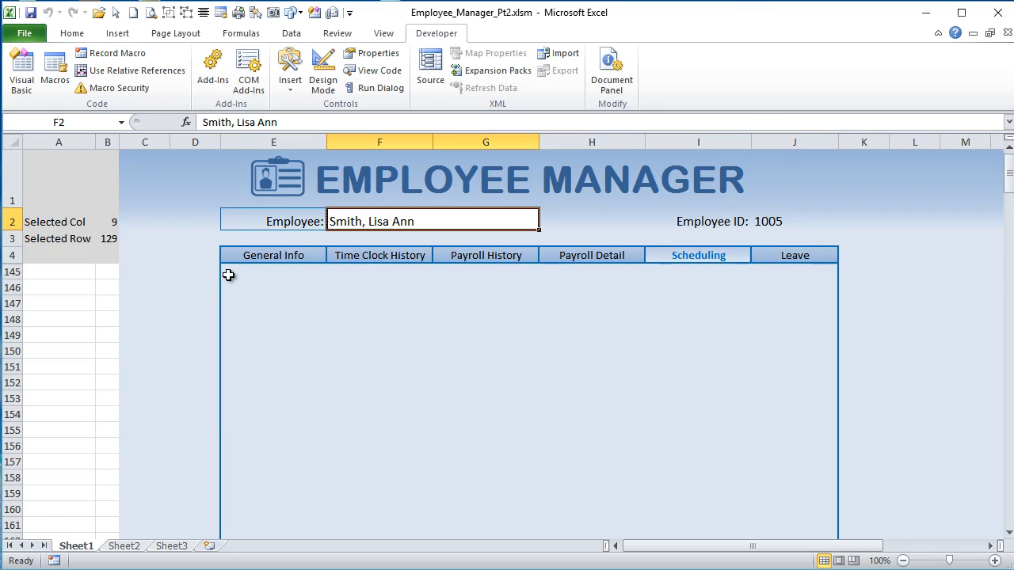
Step: Clear the top border of the Scheduling block's first row, E145:J145, keeping the blue left and right borders, and check the block's outline
{"action": "left_click_drag", "start_coordinate": [229, 275], "coordinate": [797, 270]}
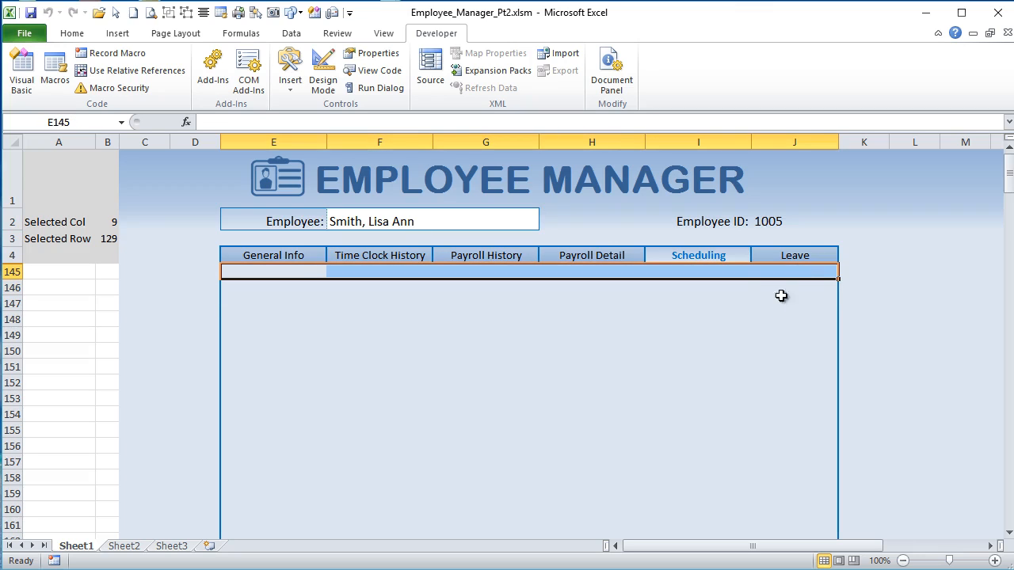
{"action": "right_click", "coordinate": [741, 275]}
{"action": "left_click", "coordinate": [654, 492]}
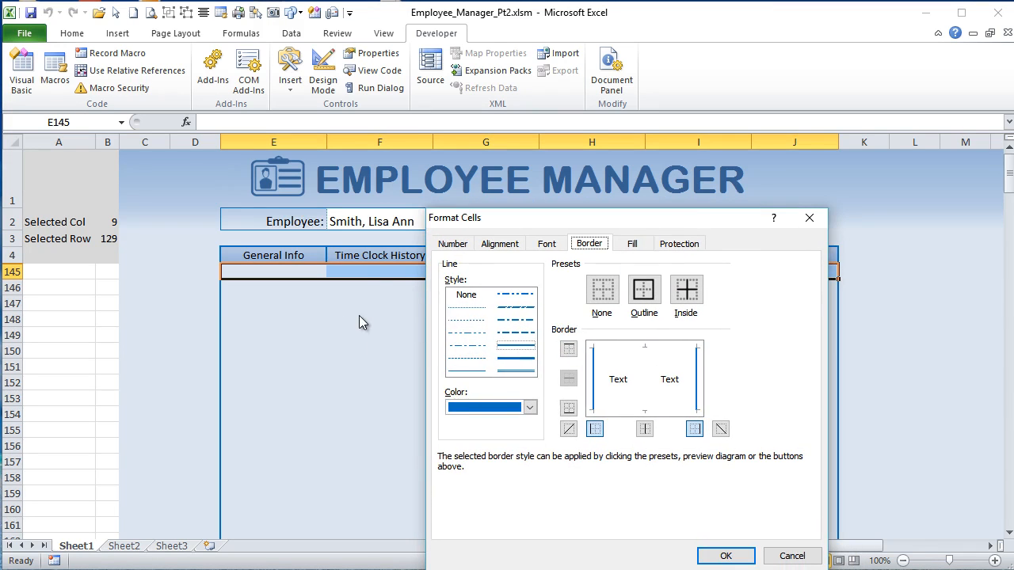
{"action": "left_click", "coordinate": [724, 554]}
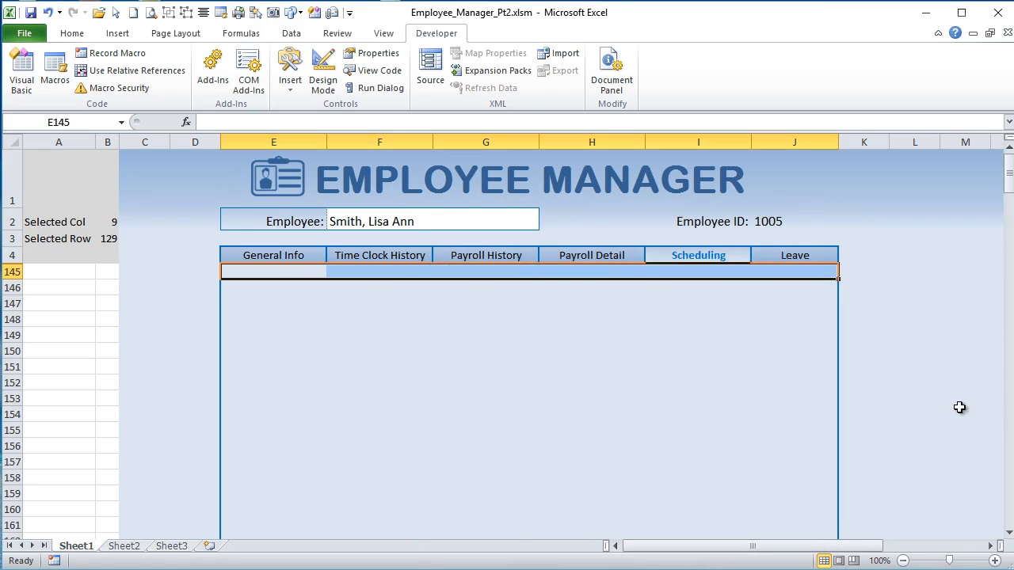
{"action": "left_click", "coordinate": [958, 411]}
{"action": "scroll", "coordinate": [602, 309], "scroll_direction": "down", "scroll_amount": 3}
{"action": "scroll", "coordinate": [591, 318], "scroll_direction": "up", "scroll_amount": 1}
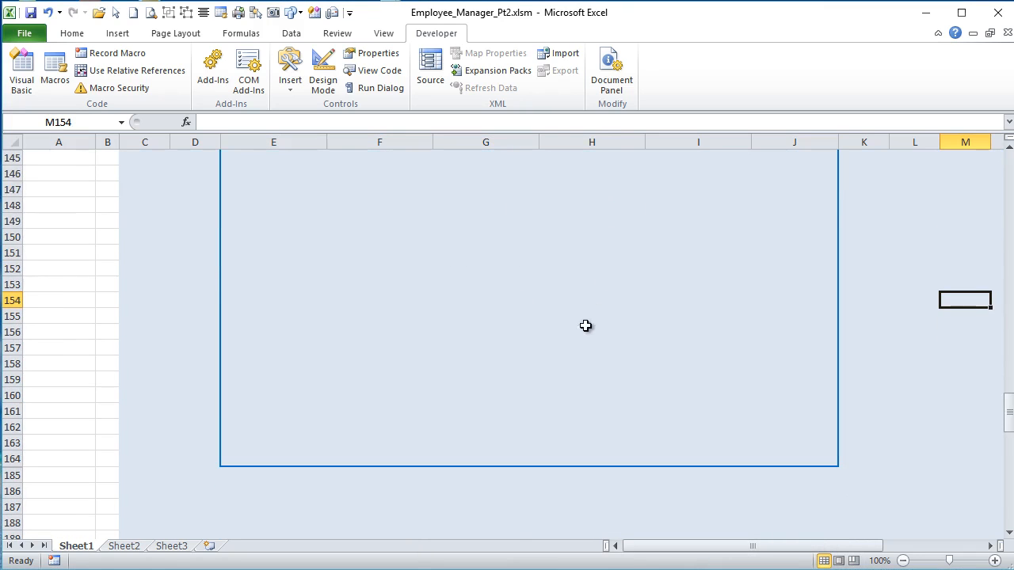
{"action": "scroll", "coordinate": [530, 405], "scroll_direction": "up", "scroll_amount": 2}
Step: On the Leave tab, apply medium-weight blue left, right and bottom outer borders to the block E165:J184
{"action": "left_click", "coordinate": [772, 260]}
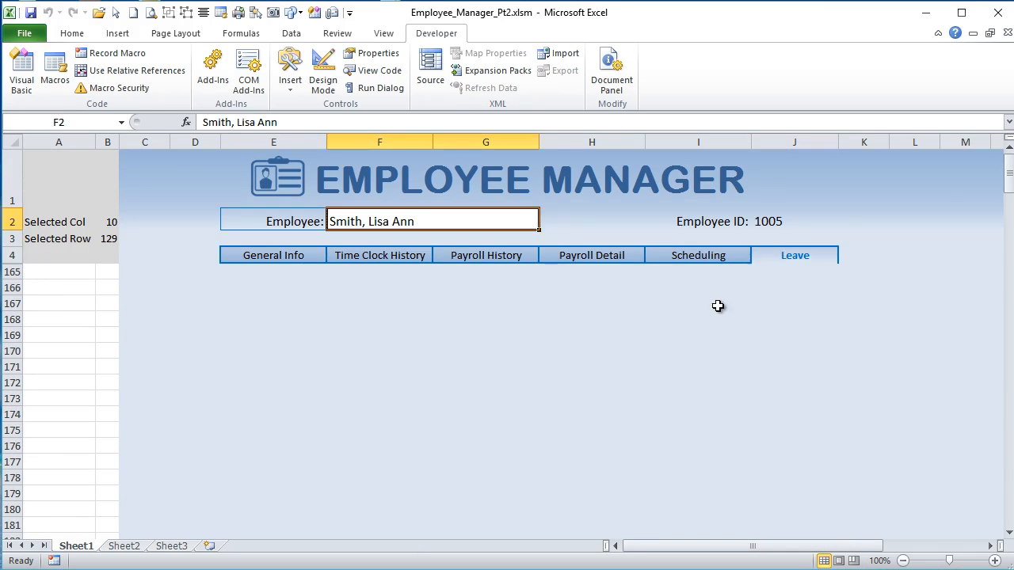
{"action": "scroll", "coordinate": [705, 305], "scroll_direction": "down", "scroll_amount": 1}
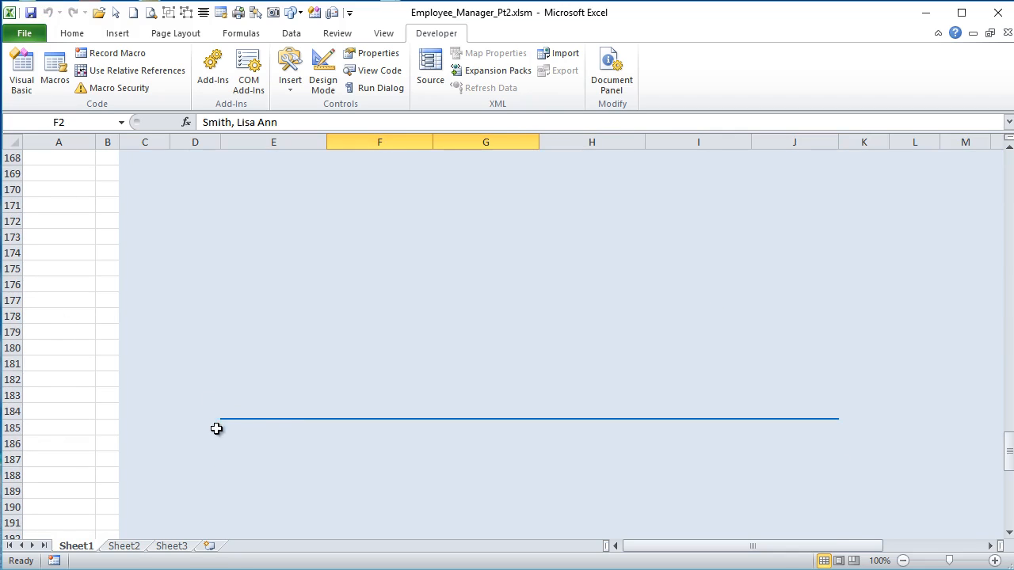
{"action": "scroll", "coordinate": [256, 409], "scroll_direction": "up", "scroll_amount": 2}
{"action": "left_click_drag", "start_coordinate": [233, 169], "coordinate": [784, 472]}
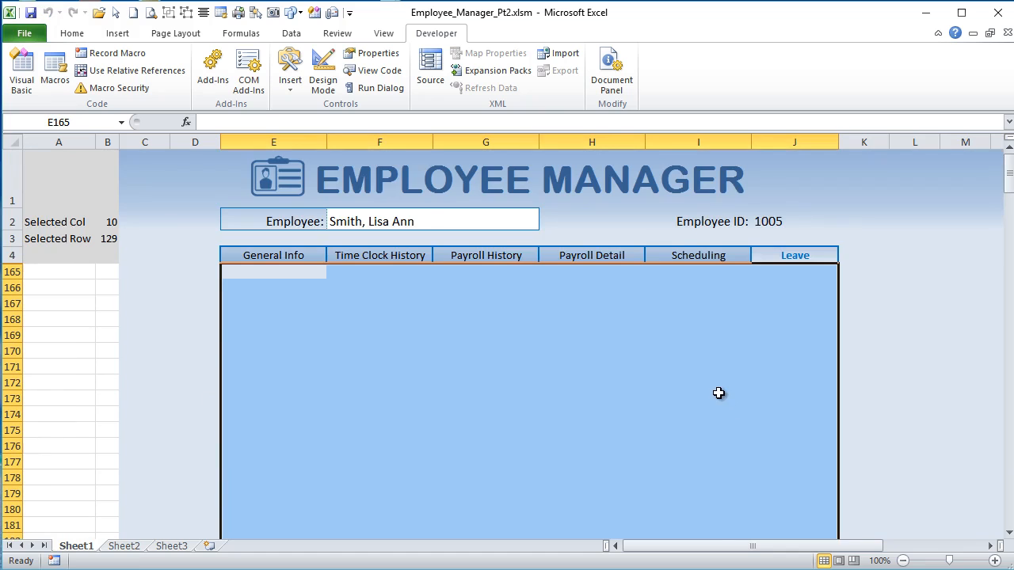
{"action": "right_click", "coordinate": [720, 394]}
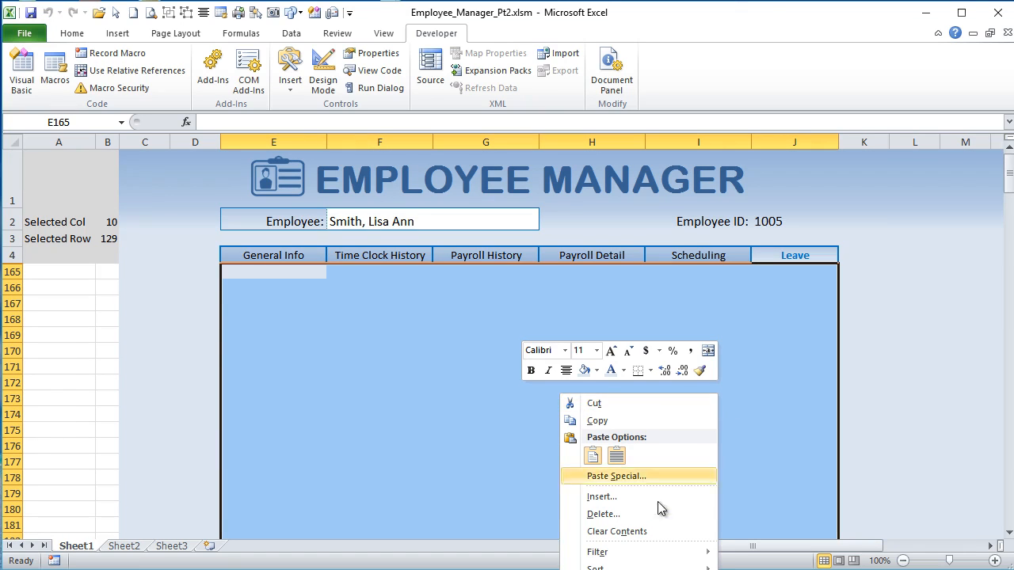
{"action": "left_click", "coordinate": [801, 349]}
{"action": "scroll", "coordinate": [774, 364], "scroll_direction": "down", "scroll_amount": 2}
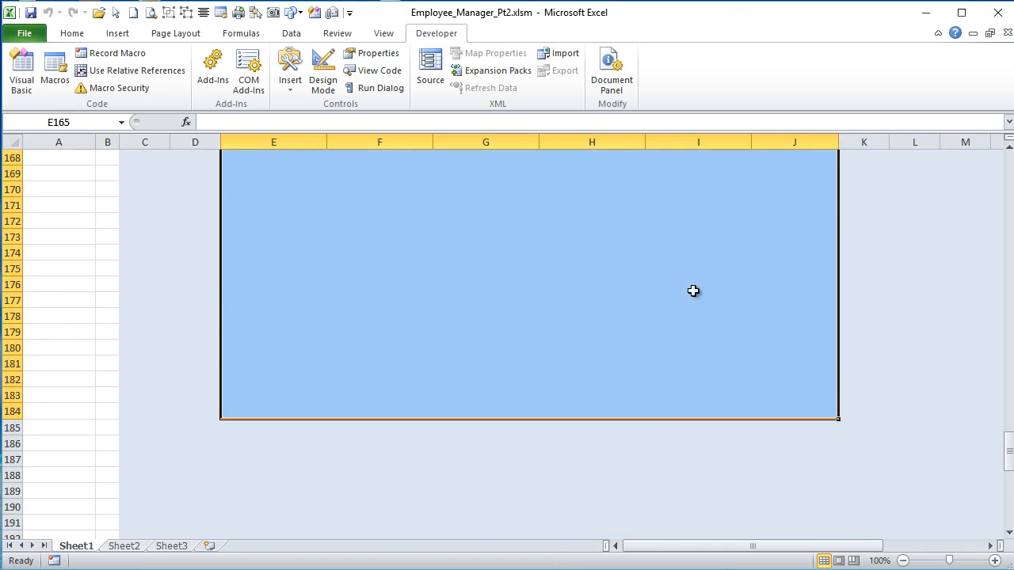
{"action": "right_click", "coordinate": [671, 259]}
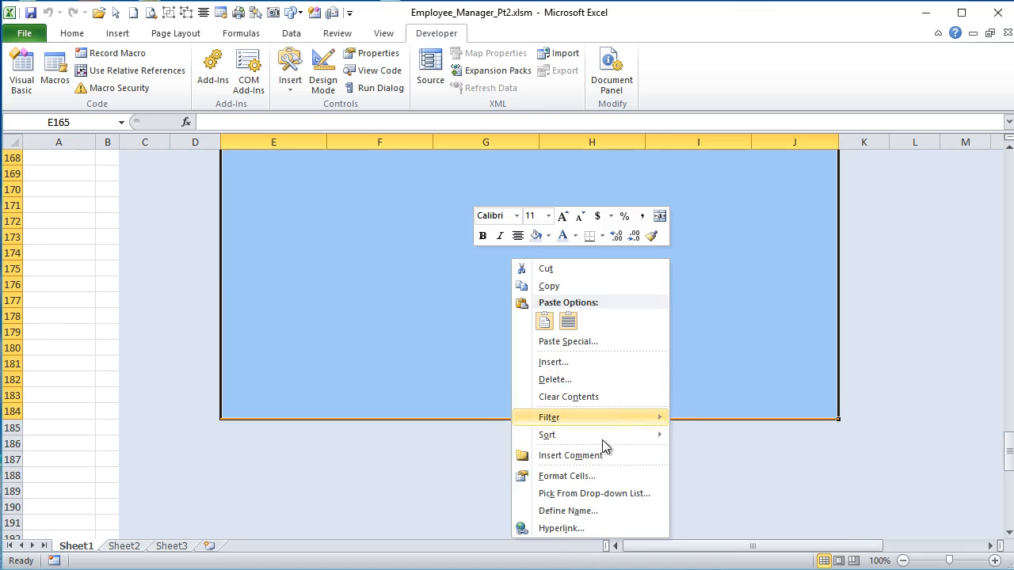
{"action": "left_click", "coordinate": [577, 477]}
{"action": "left_click", "coordinate": [545, 443]}
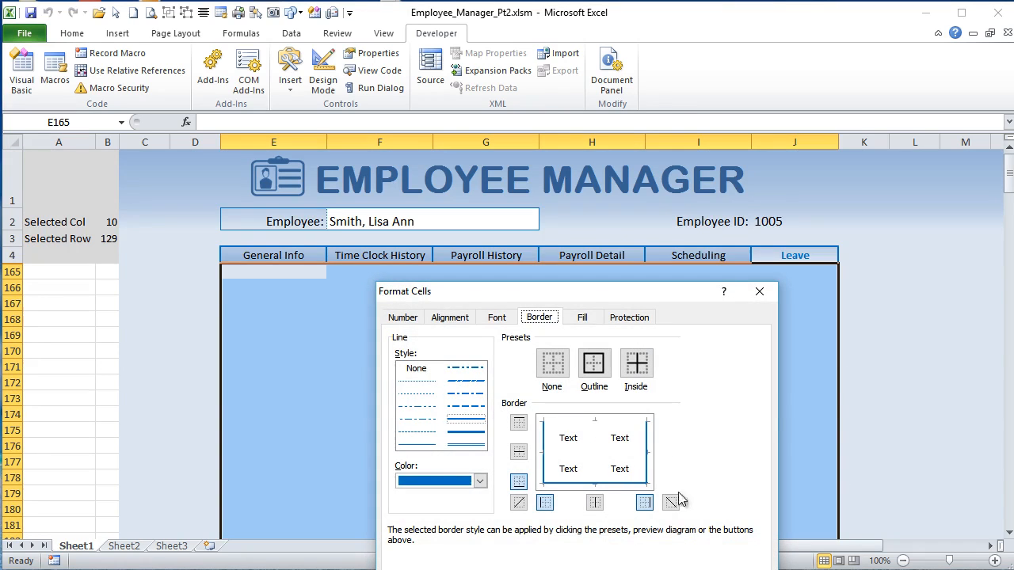
{"action": "left_click_drag", "start_coordinate": [681, 293], "coordinate": [672, 108]}
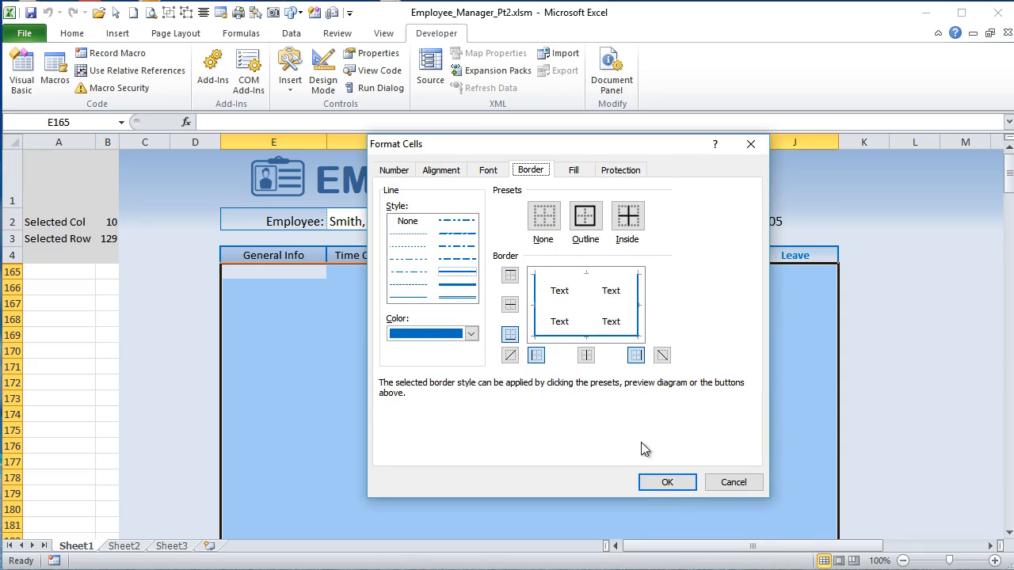
{"action": "left_click", "coordinate": [664, 481]}
Step: Check tab switching through Time Clock History, Payroll History, Payroll Detail, Scheduling and Leave
{"action": "left_click", "coordinate": [348, 255]}
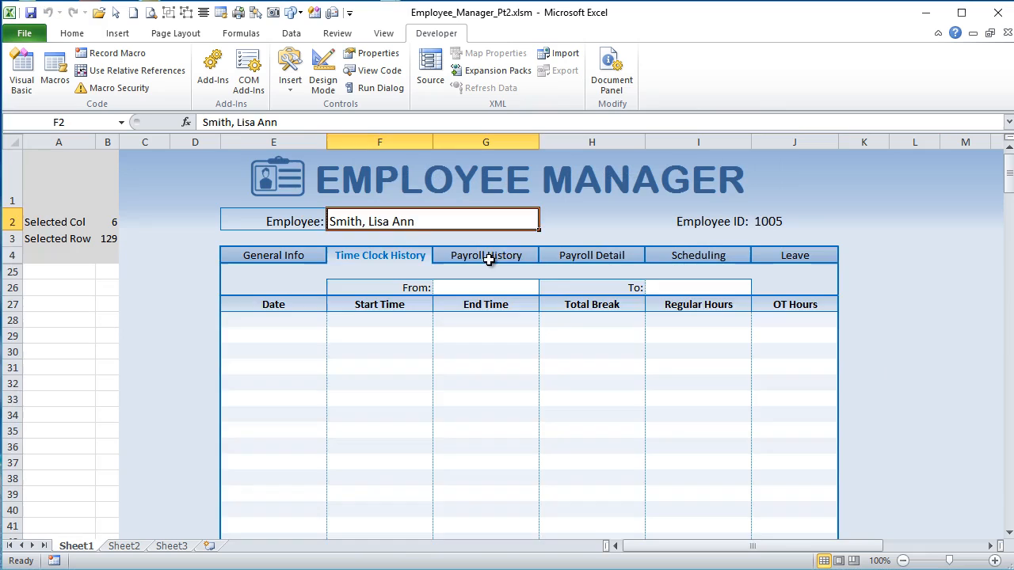
{"action": "left_click", "coordinate": [489, 258]}
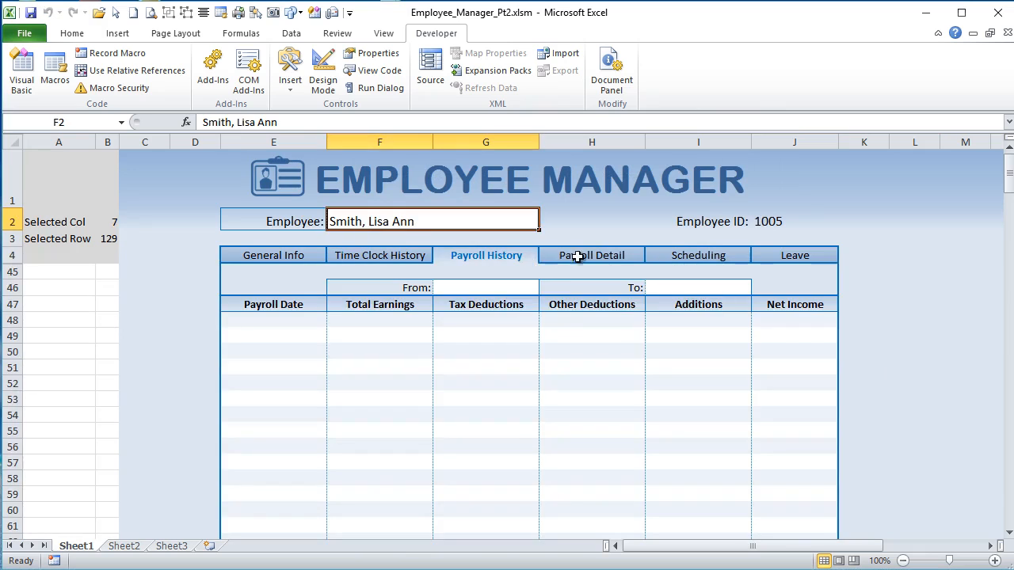
{"action": "left_click", "coordinate": [579, 256]}
{"action": "left_click", "coordinate": [678, 257]}
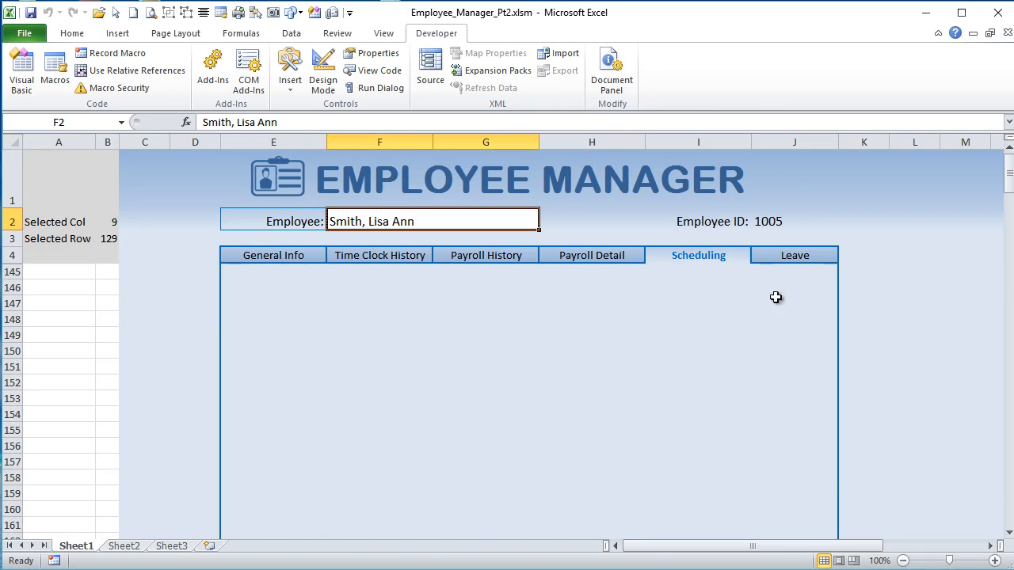
{"action": "left_click", "coordinate": [790, 255]}
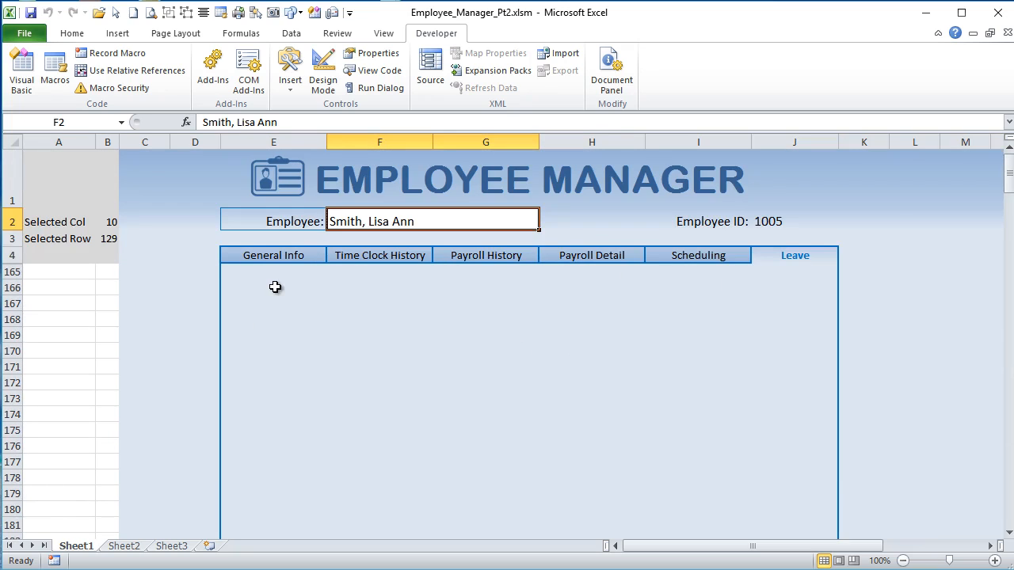
Step: On the Scheduling tab, enter the title Weekly Schedule in cell E146
{"action": "left_click", "coordinate": [696, 255]}
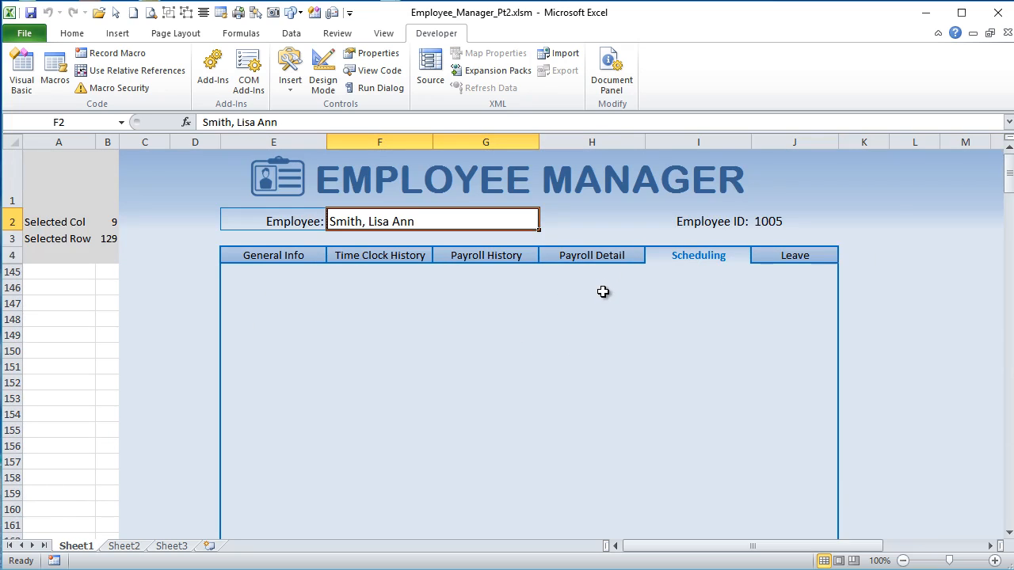
{"action": "left_click", "coordinate": [260, 286]}
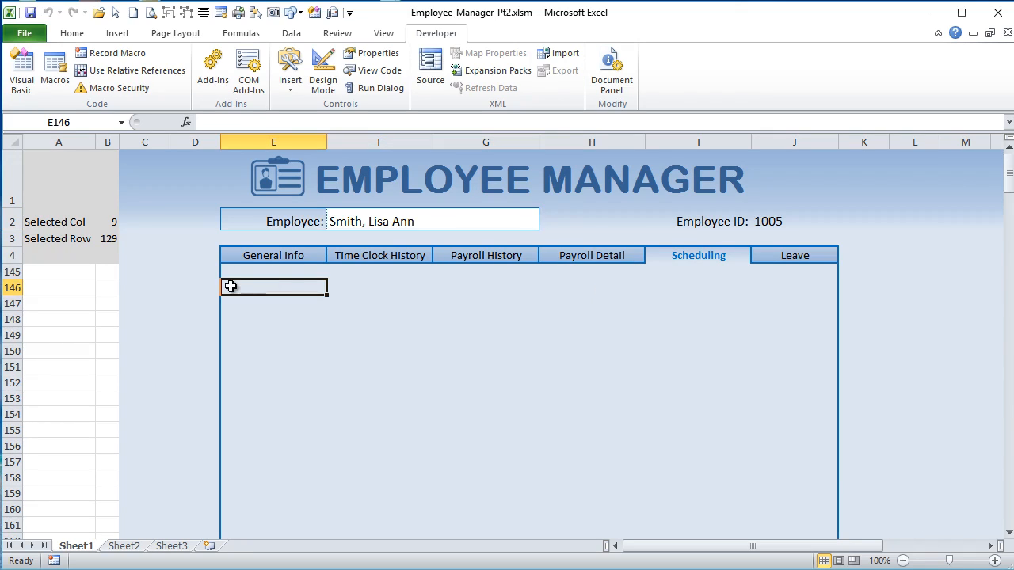
{"action": "type", "text": "Weekly"}
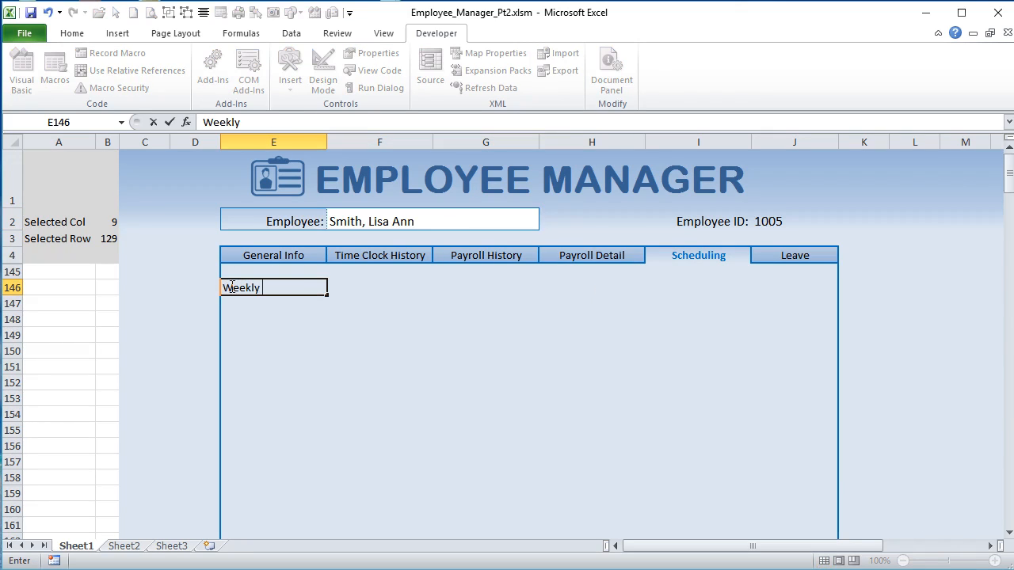
{"action": "type", "text": " Schedule"}
{"action": "key", "text": "Return"}
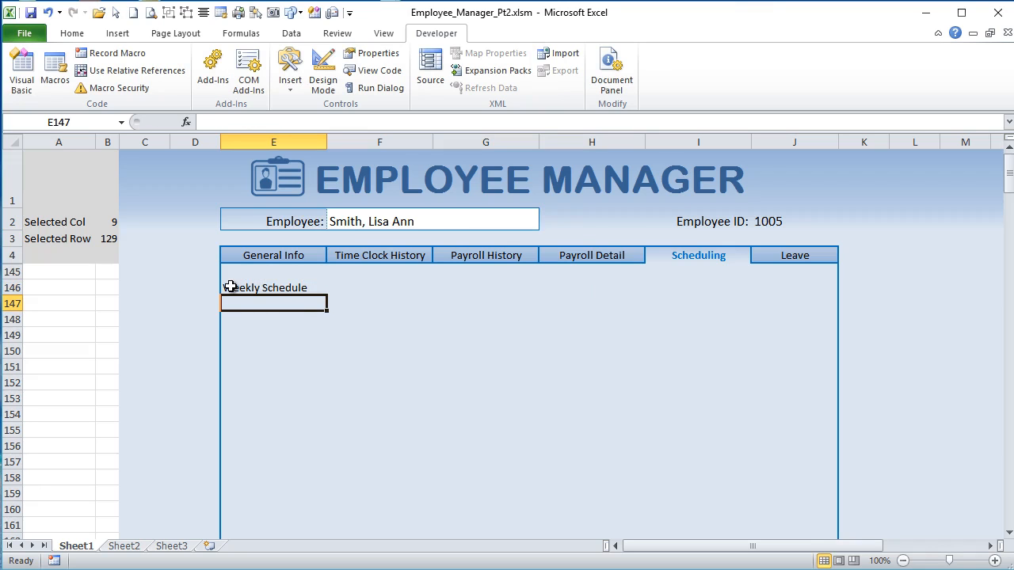
Step: Enter the headers Weekday, Workday, Start Time, End Time, Break Hours and Total Hours across E147:J147
{"action": "type", "text": "Weejkk"}
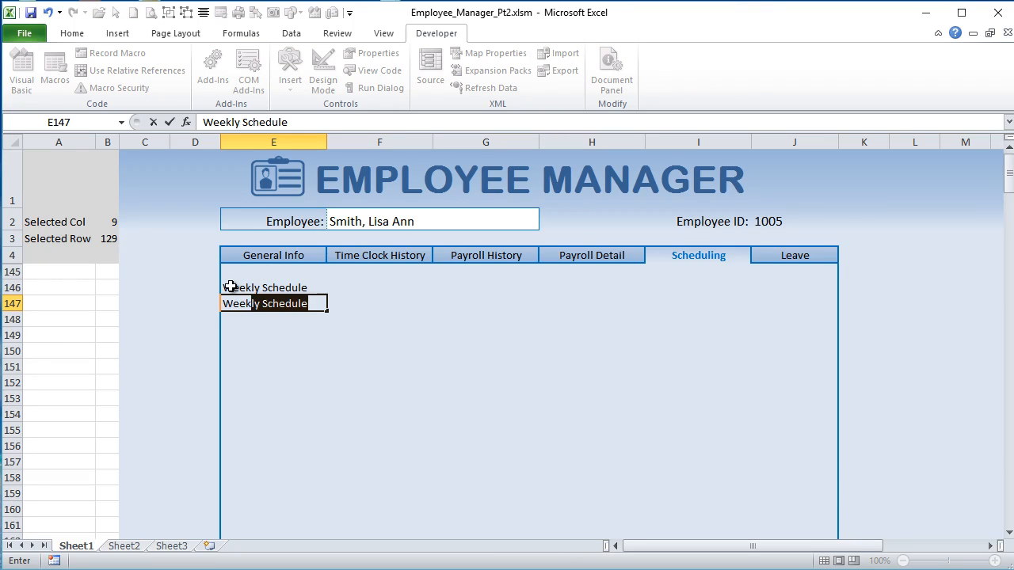
{"action": "type", "text": "day"}
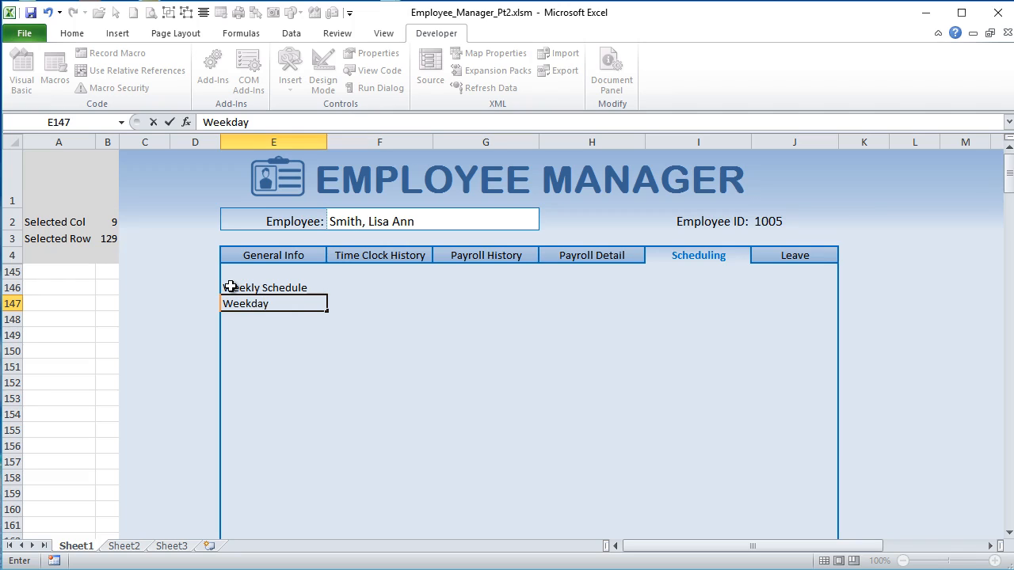
{"action": "key", "text": "Tab"}
{"action": "type", "text": "Wor"}
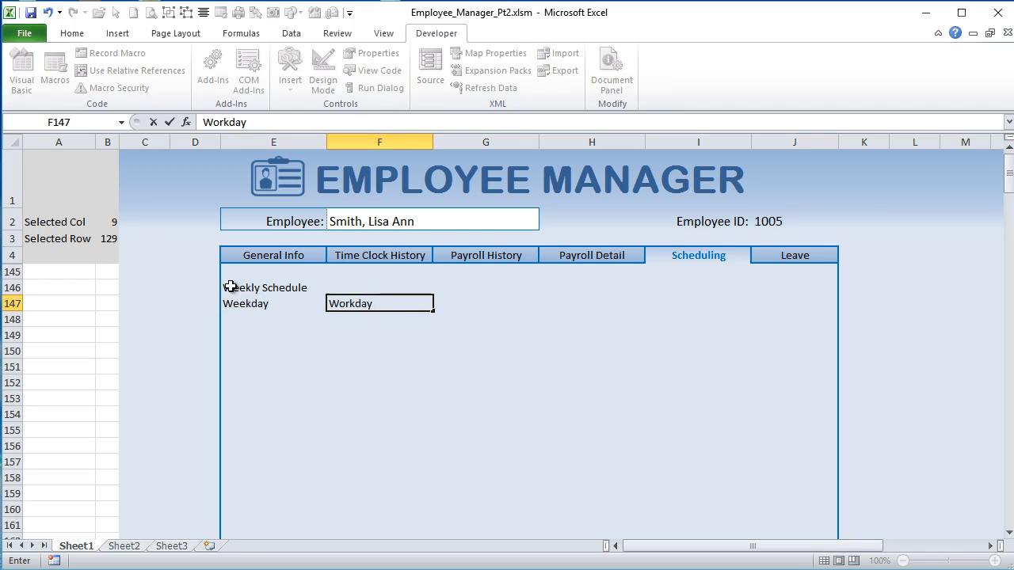
{"action": "key", "text": "Tab"}
{"action": "type", "text": "Sta"}
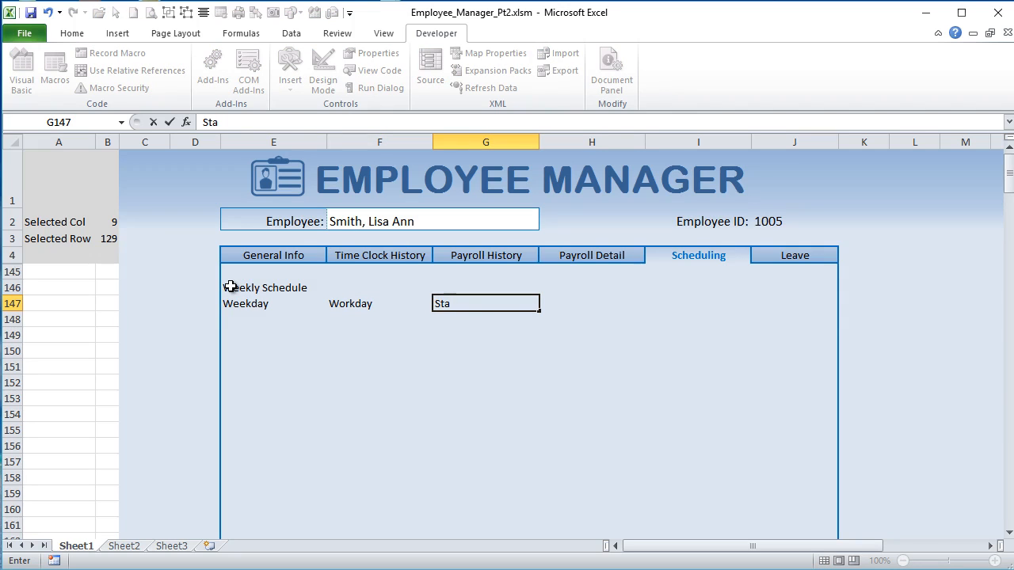
{"action": "type", "text": "rt Time"}
{"action": "key", "text": "Tab"}
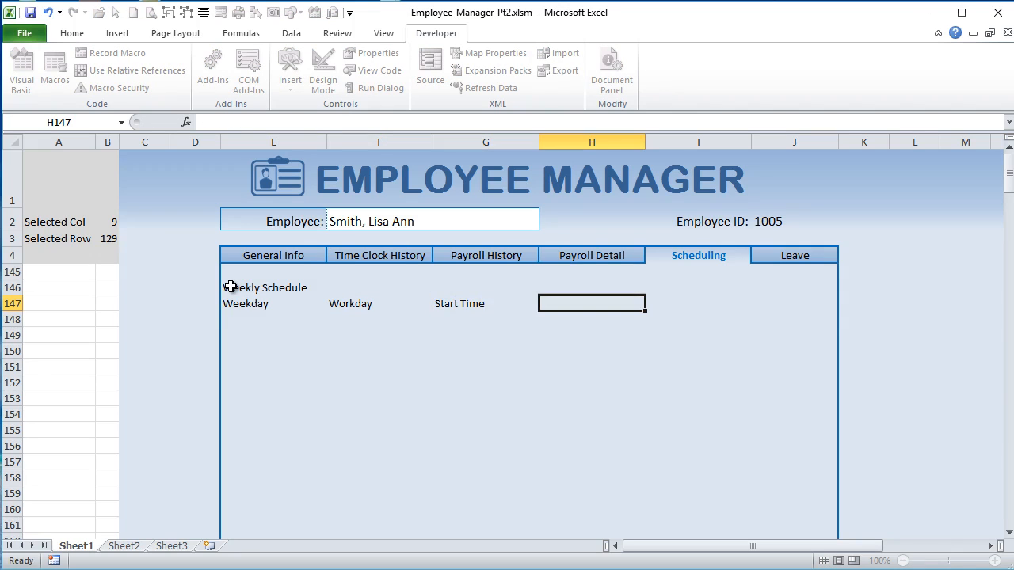
{"action": "type", "text": "End Time"}
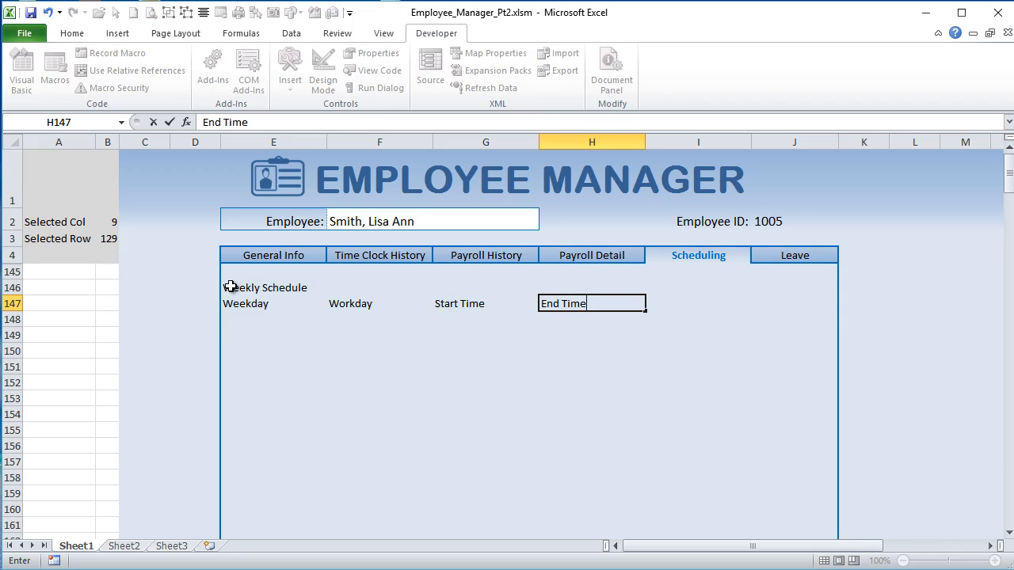
{"action": "key", "text": "Tab"}
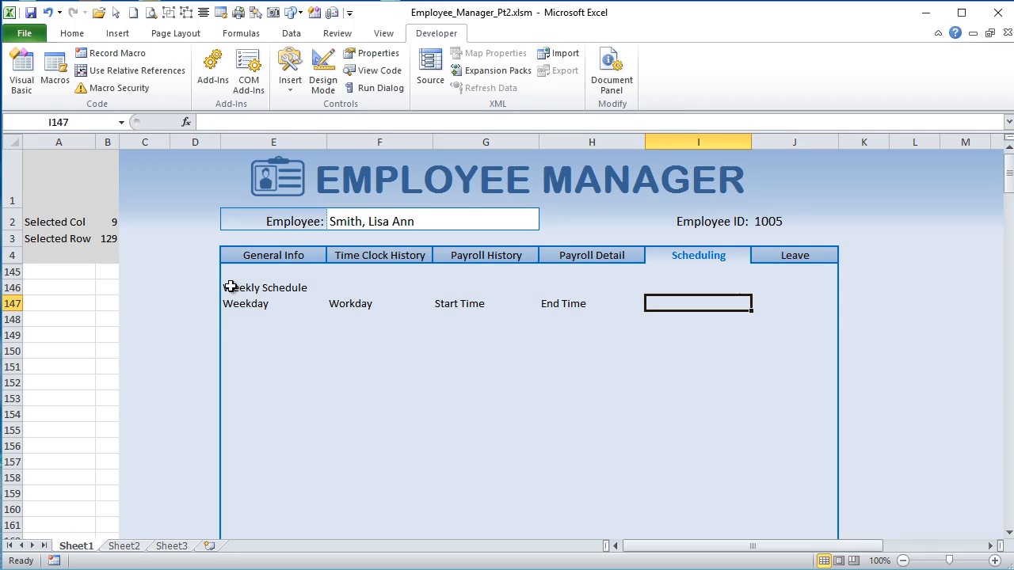
{"action": "type", "text": "Tot"}
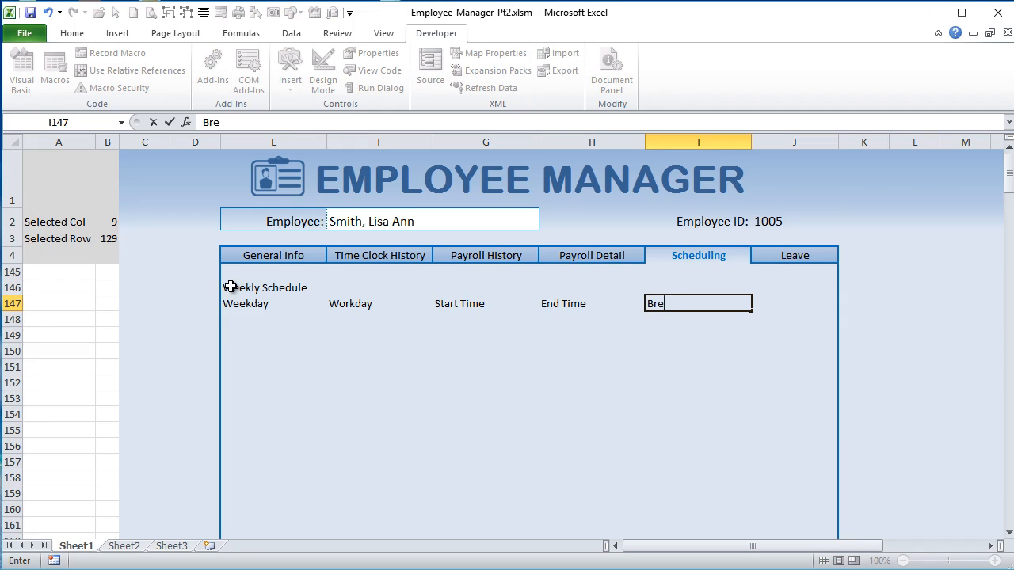
{"action": "key", "text": "Tab"}
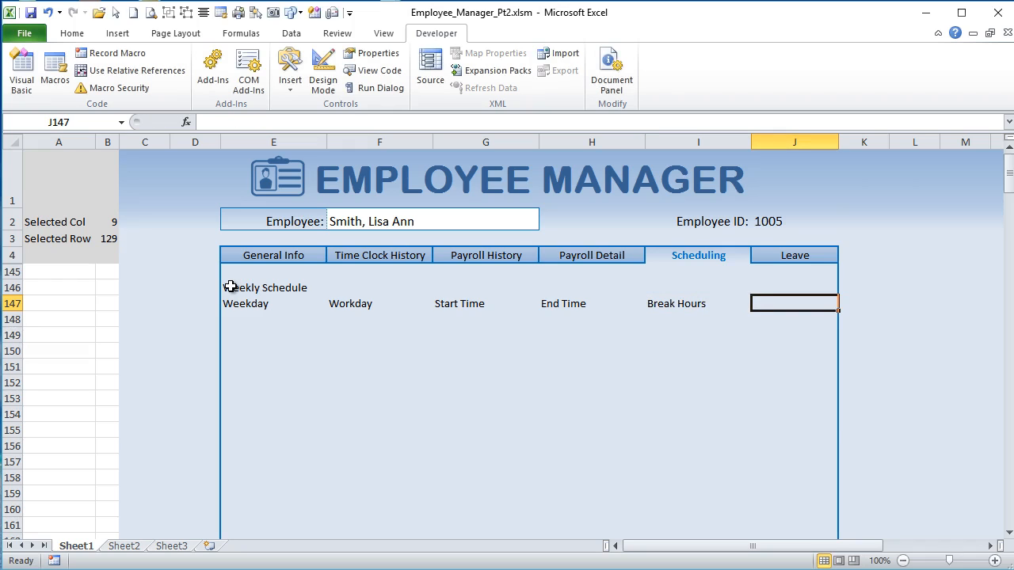
{"action": "type", "text": "Total Hours"}
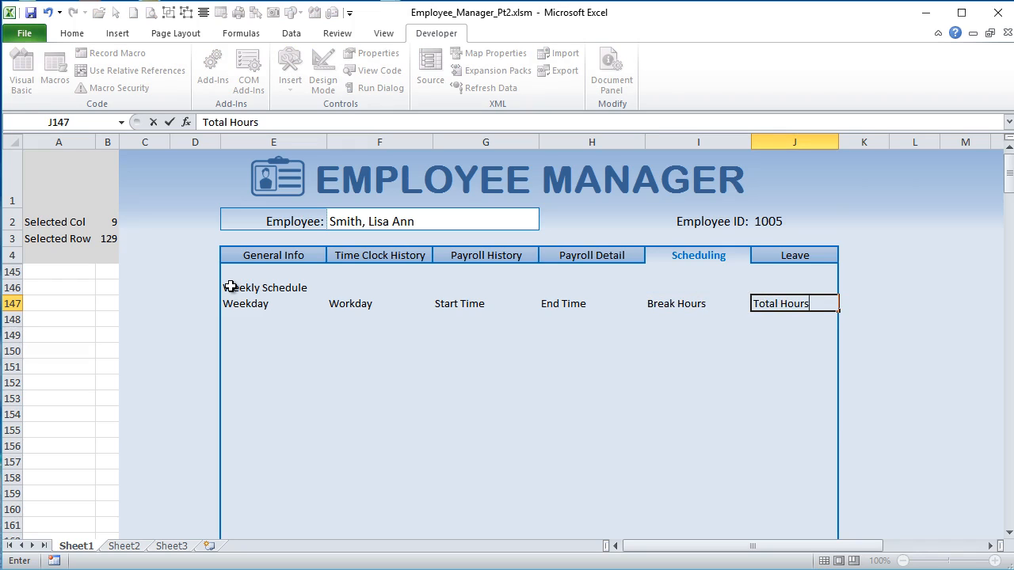
{"action": "key", "text": "Return"}
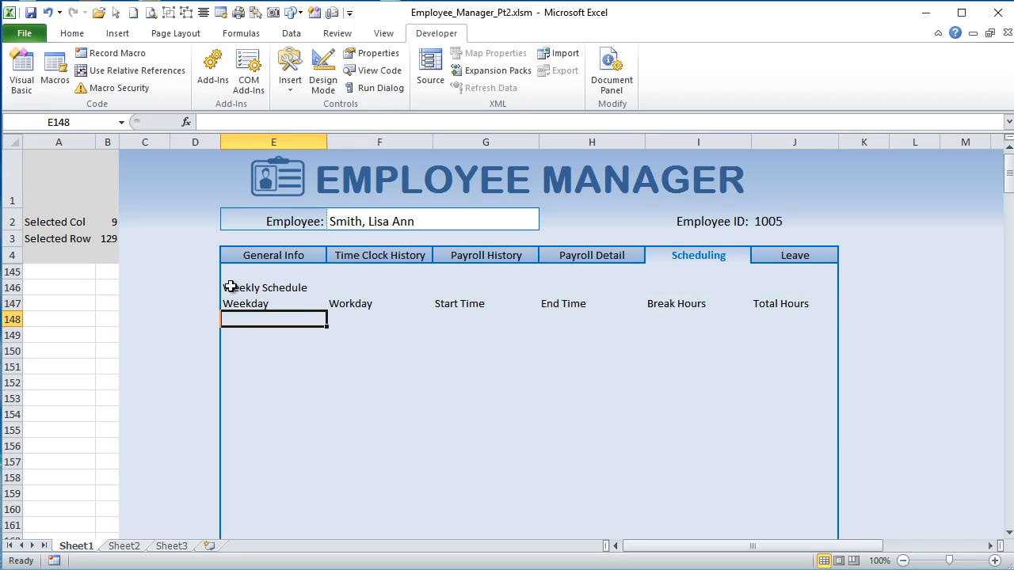
Step: Fill E148:E154 with the weekdays Monday through Sunday and right-align them
{"action": "type", "text": "Monday"}
{"action": "key", "text": "Return"}
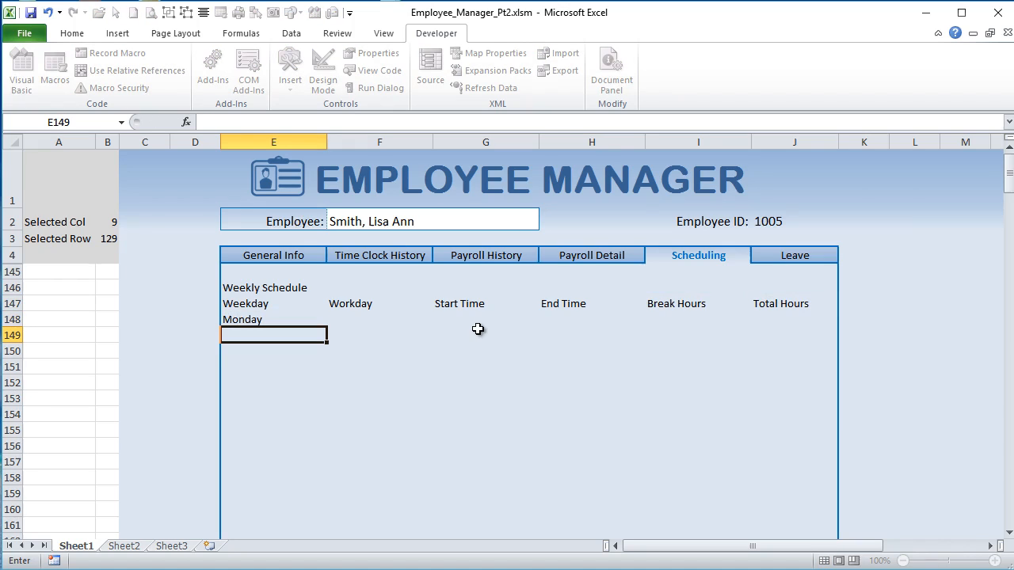
{"action": "left_click", "coordinate": [305, 313]}
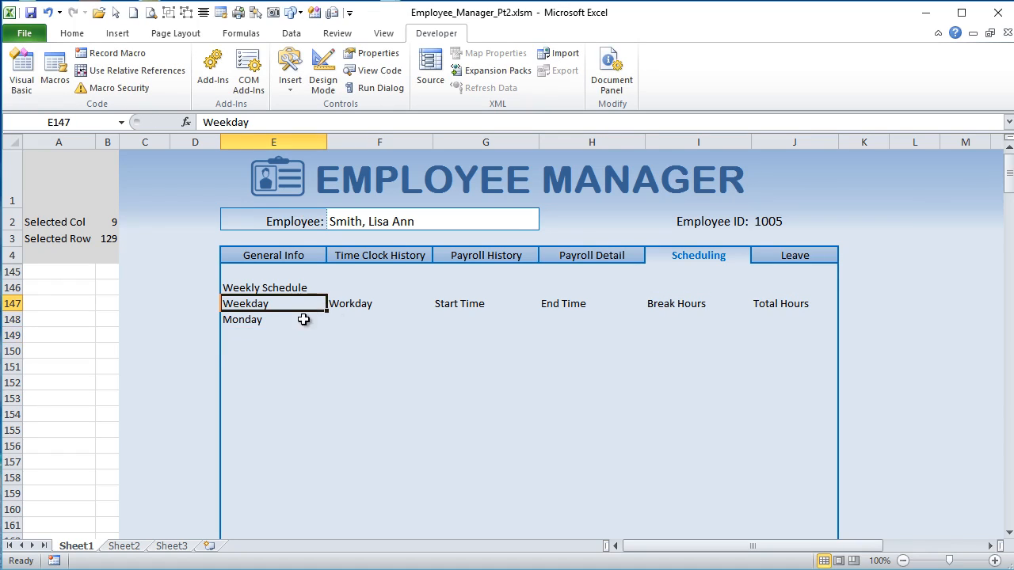
{"action": "left_click", "coordinate": [304, 319]}
{"action": "left_click_drag", "start_coordinate": [326, 327], "coordinate": [307, 430]}
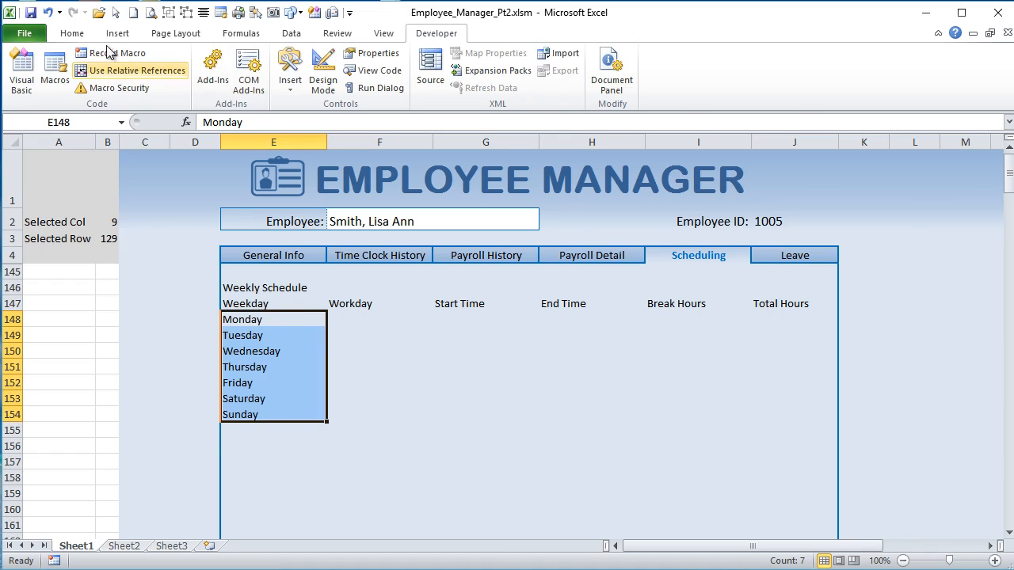
{"action": "left_click", "coordinate": [72, 33]}
{"action": "left_click", "coordinate": [335, 85]}
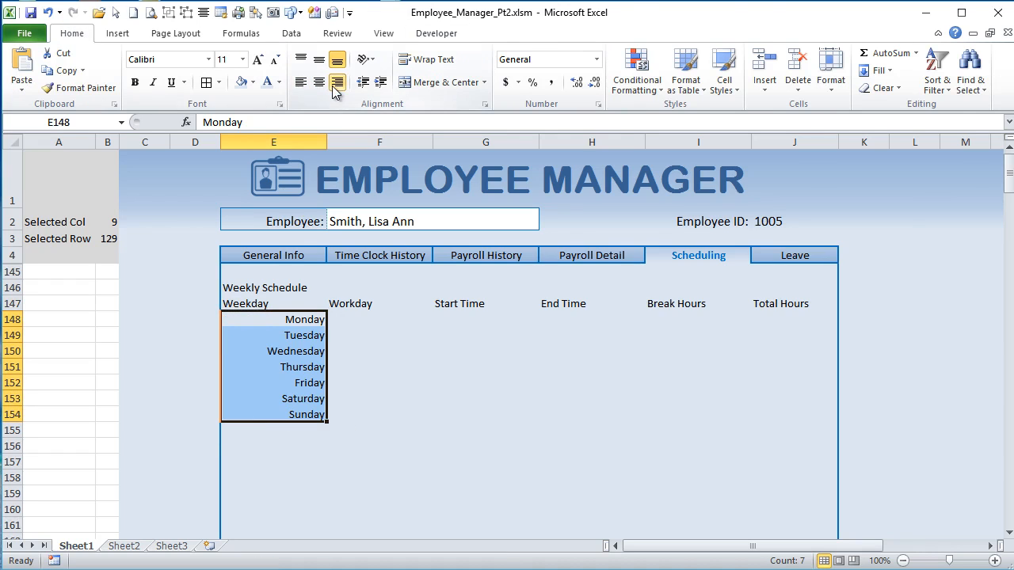
Step: Add list data validation to the Workday cells F148:F154 with the source Workday,Off
{"action": "left_click", "coordinate": [343, 317]}
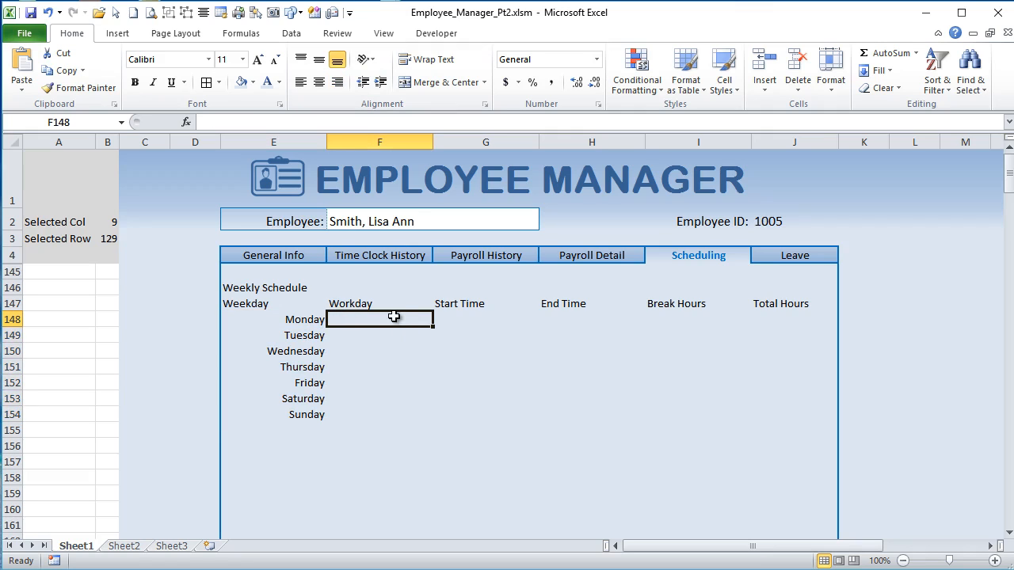
{"action": "left_click_drag", "start_coordinate": [394, 317], "coordinate": [367, 417]}
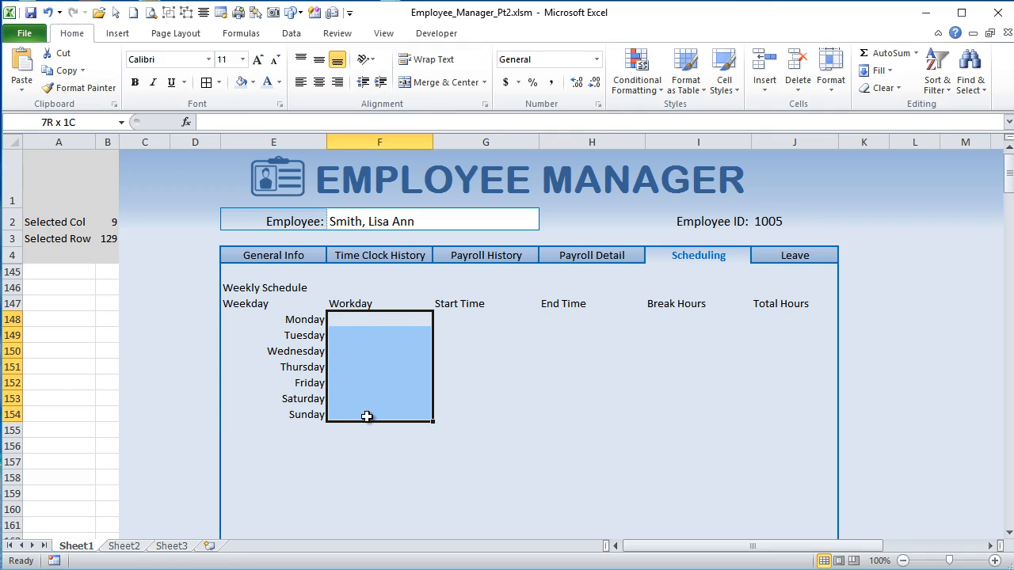
{"action": "left_click", "coordinate": [291, 33]}
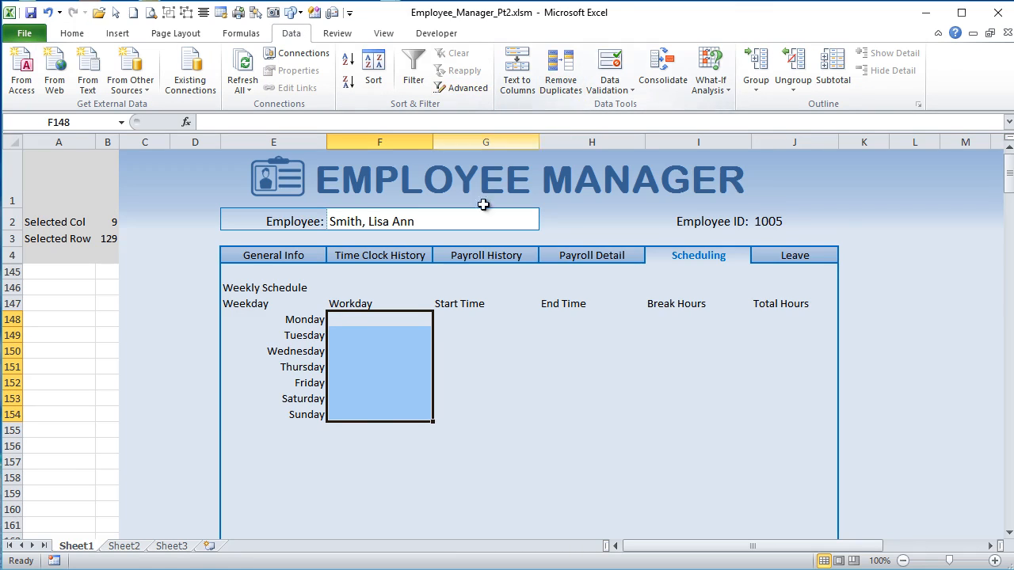
{"action": "left_click", "coordinate": [609, 87]}
{"action": "left_click", "coordinate": [564, 107]}
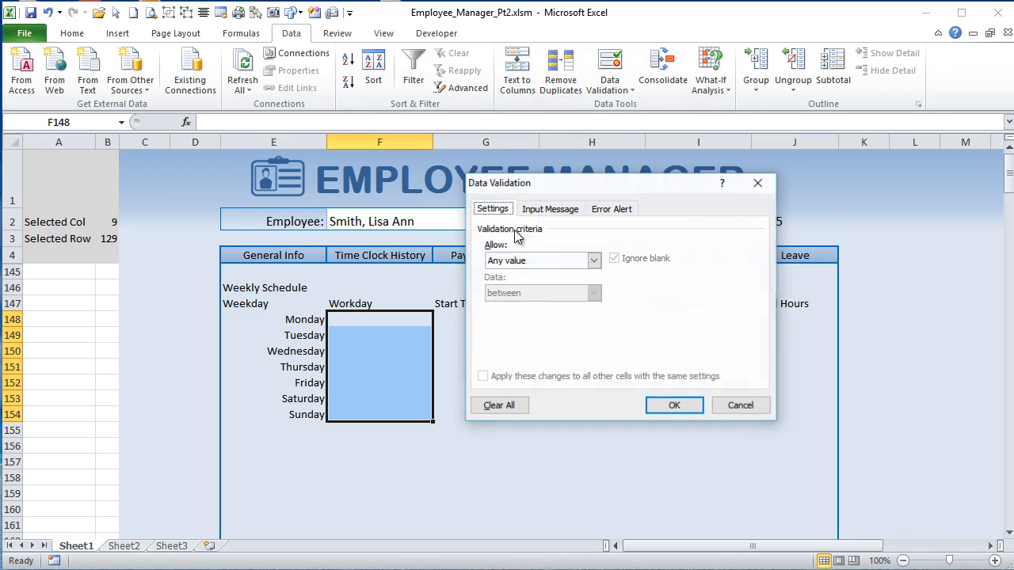
{"action": "left_click", "coordinate": [594, 260]}
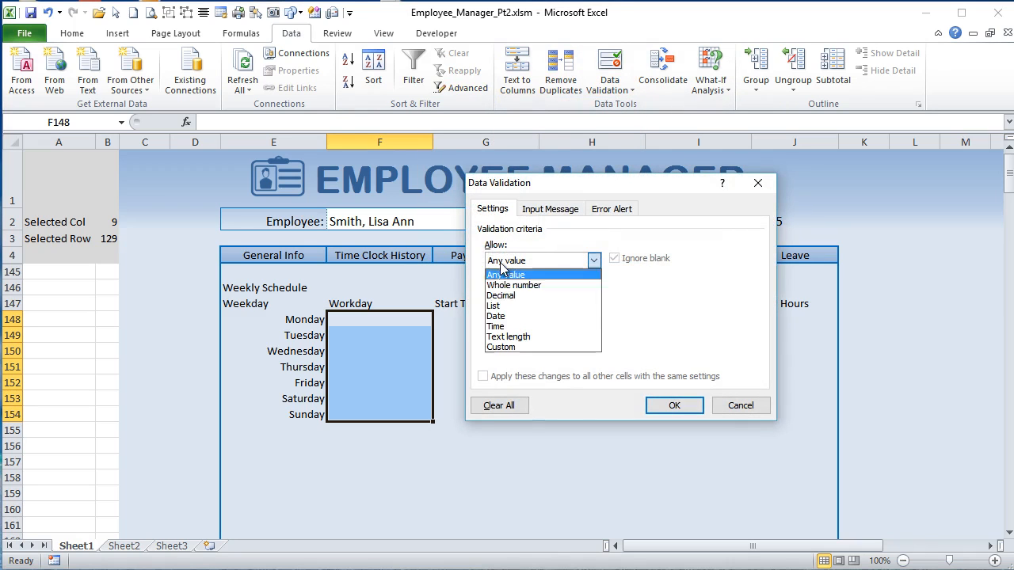
{"action": "left_click", "coordinate": [495, 306]}
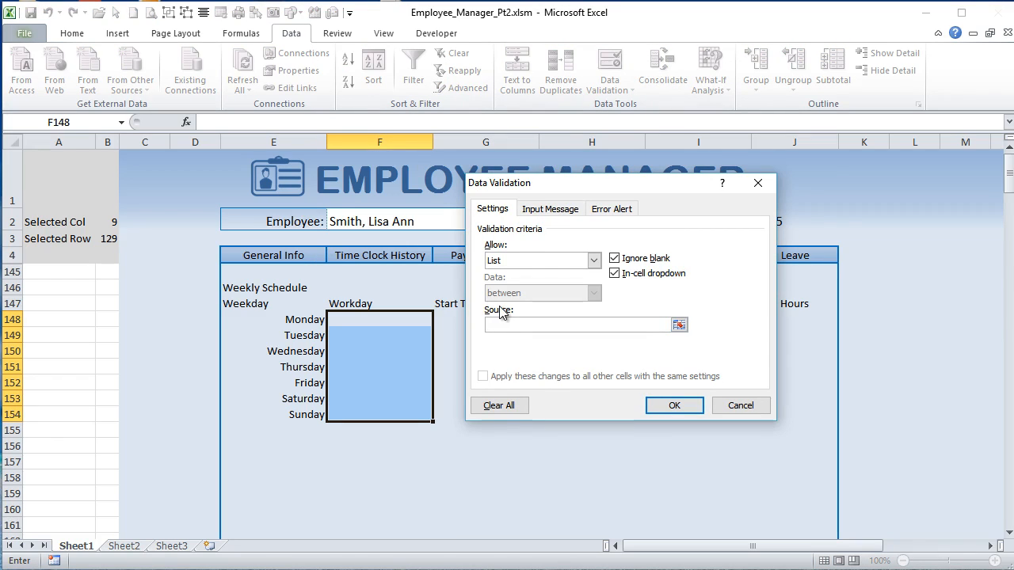
{"action": "type", "text": "Workday,Off"}
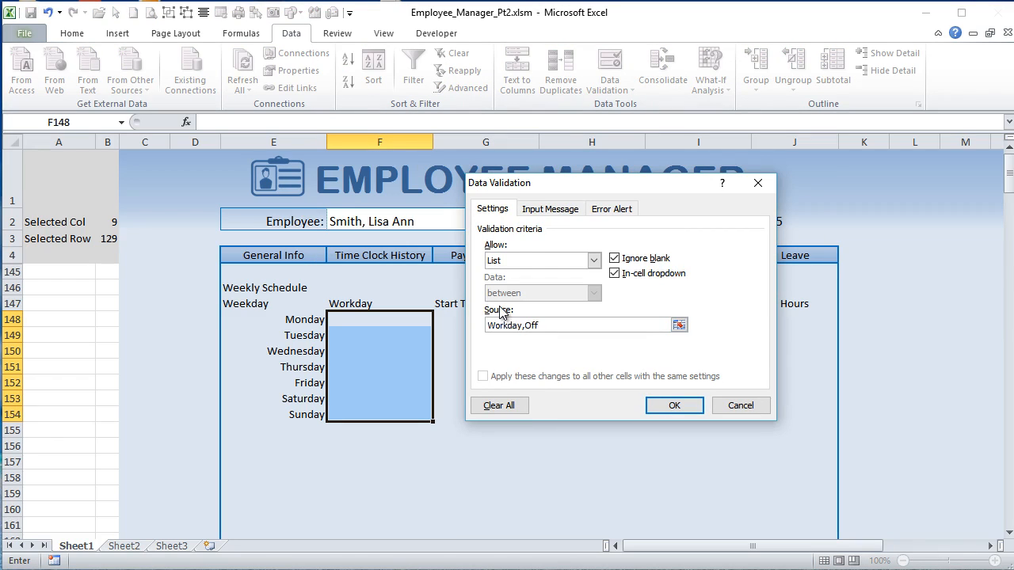
{"action": "left_click", "coordinate": [674, 406]}
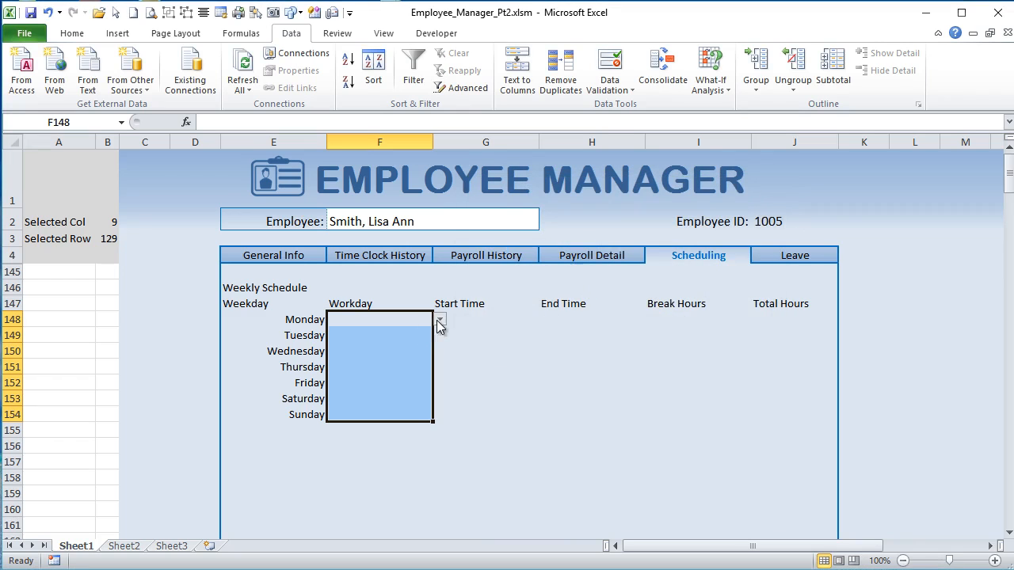
Step: Choose Workday for Monday in F148 and paste it as formulas into the Tuesday to Friday cells F149:F152
{"action": "left_click", "coordinate": [439, 320]}
{"action": "left_click", "coordinate": [438, 320]}
{"action": "left_click", "coordinate": [440, 321]}
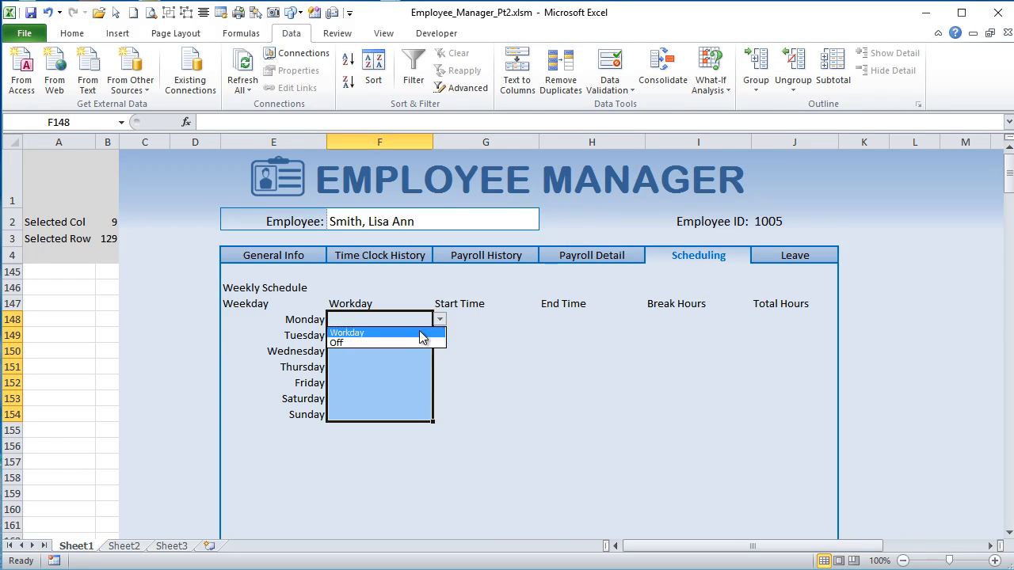
{"action": "left_click", "coordinate": [421, 332]}
{"action": "left_click", "coordinate": [420, 337]}
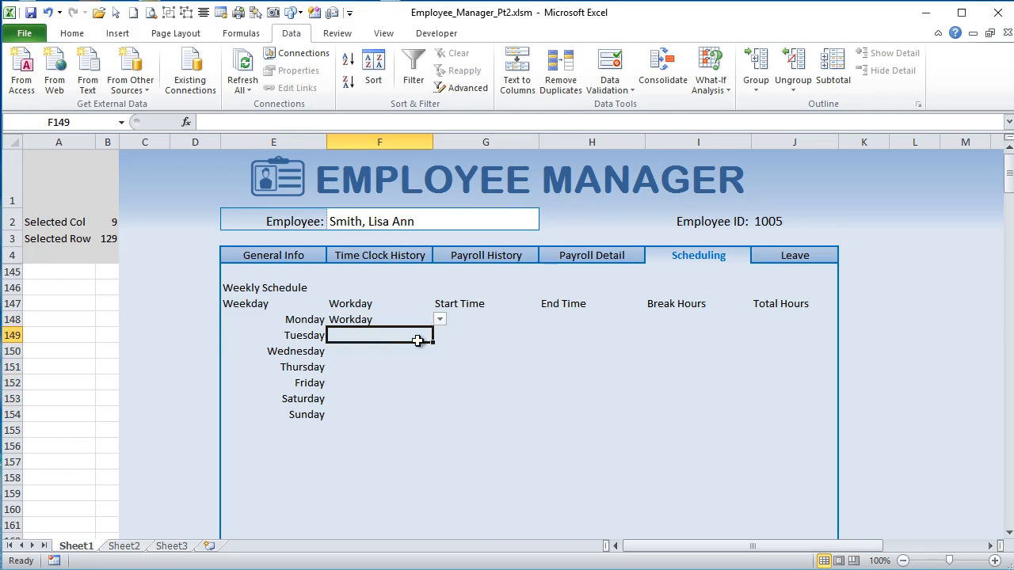
{"action": "left_click", "coordinate": [396, 320]}
{"action": "key", "text": "ctrl+c"}
{"action": "left_click_drag", "start_coordinate": [398, 336], "coordinate": [392, 383]}
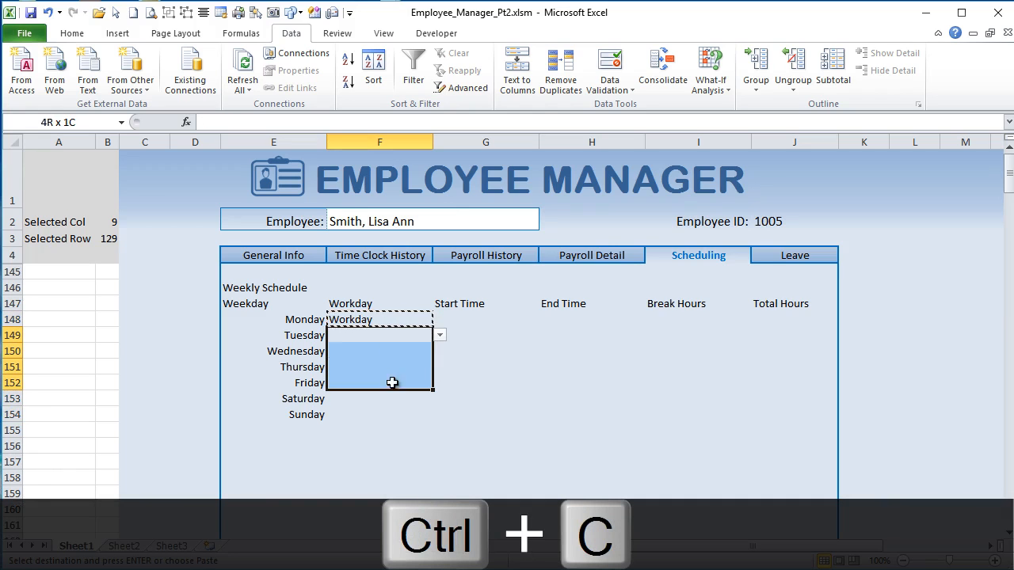
{"action": "right_click", "coordinate": [396, 365]}
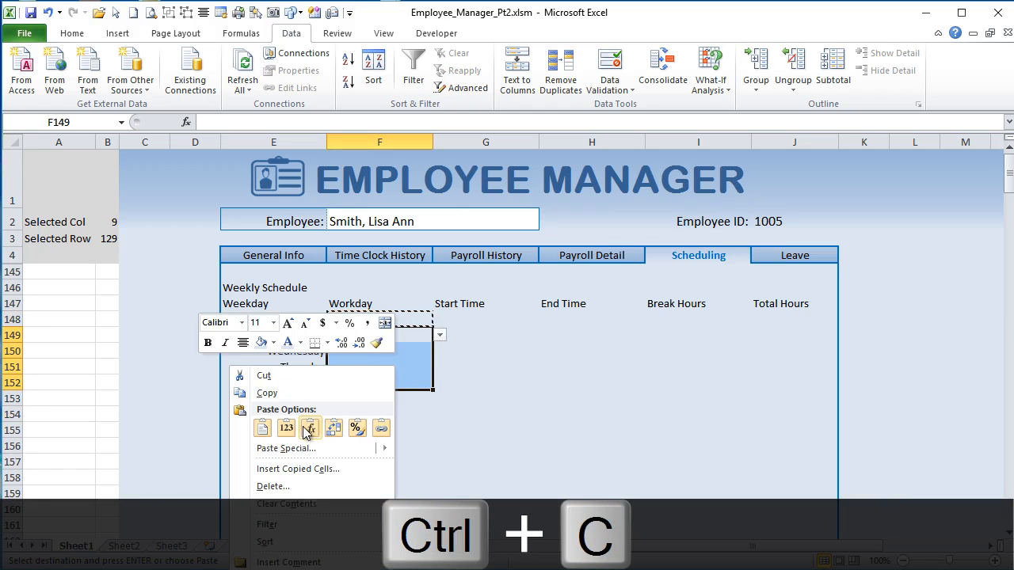
{"action": "left_click", "coordinate": [306, 429]}
Step: Choose Off for Saturday and Sunday in cells F153 and F154
{"action": "left_click", "coordinate": [377, 399]}
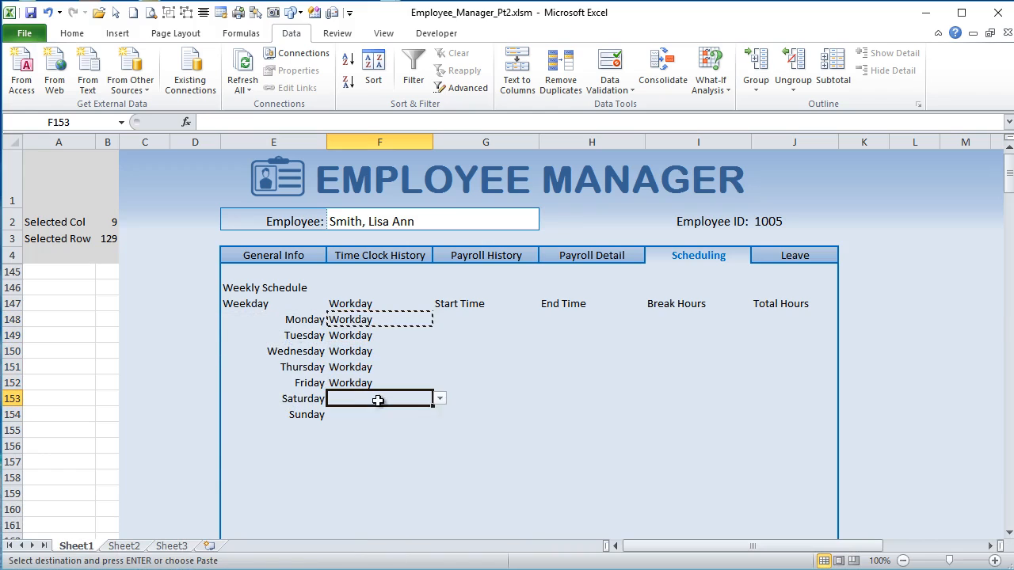
{"action": "left_click", "coordinate": [440, 399]}
{"action": "left_click", "coordinate": [400, 422]}
{"action": "left_click", "coordinate": [404, 414]}
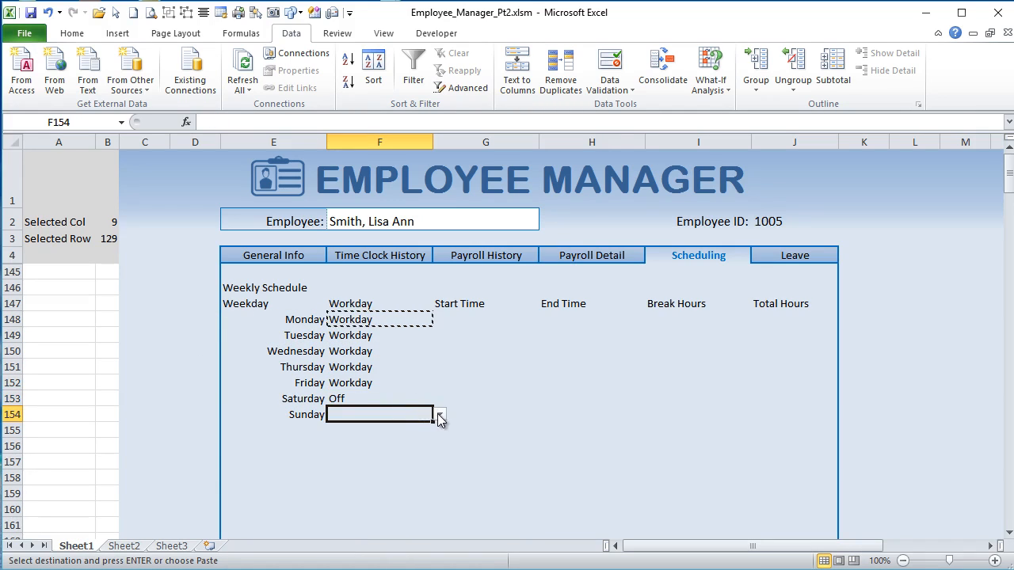
{"action": "left_click", "coordinate": [441, 416]}
{"action": "left_click", "coordinate": [408, 435]}
Step: Select cell A185 below the Scheduling block and widen column B to about twice its width
{"action": "left_click", "coordinate": [461, 321]}
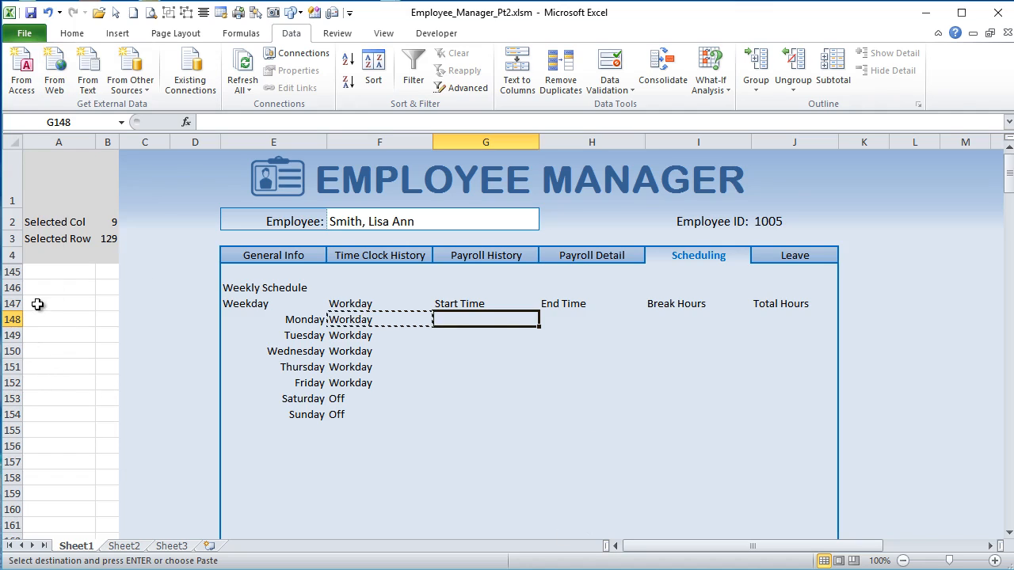
{"action": "scroll", "coordinate": [43, 307], "scroll_direction": "down", "scroll_amount": 2}
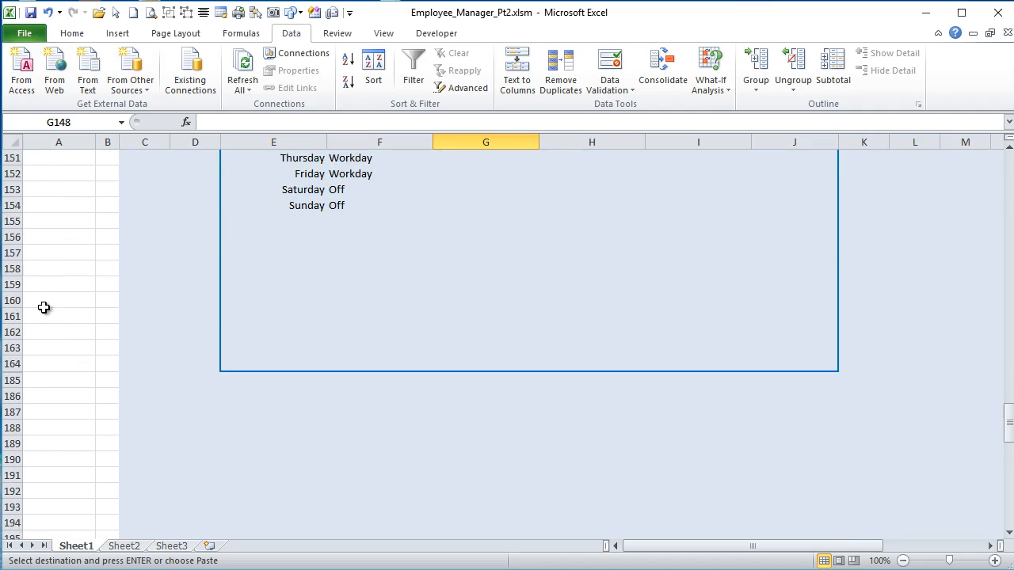
{"action": "left_click", "coordinate": [54, 379]}
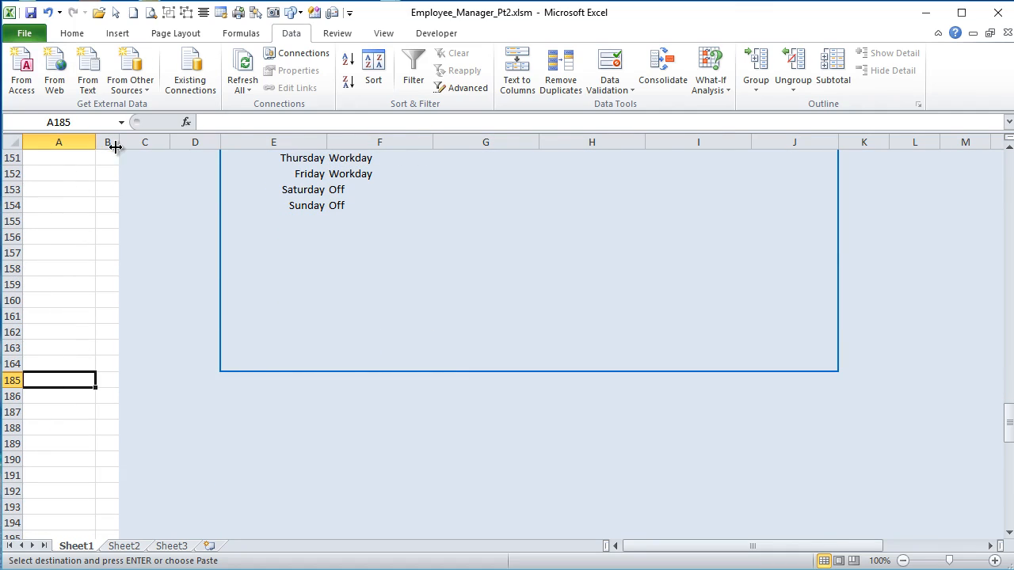
{"action": "left_click_drag", "start_coordinate": [116, 146], "coordinate": [143, 150]}
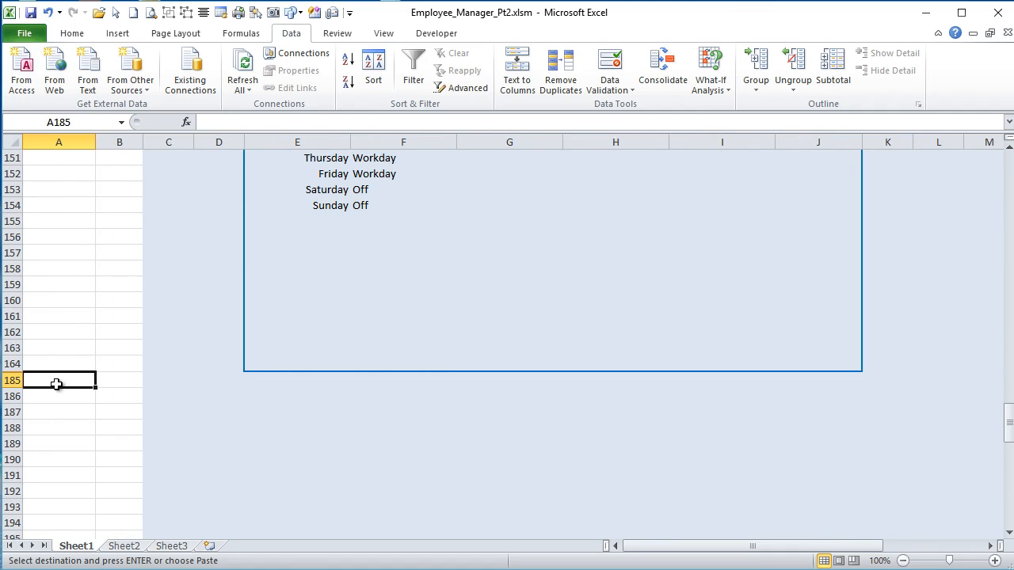
{"action": "scroll", "coordinate": [68, 365], "scroll_direction": "up", "scroll_amount": 3}
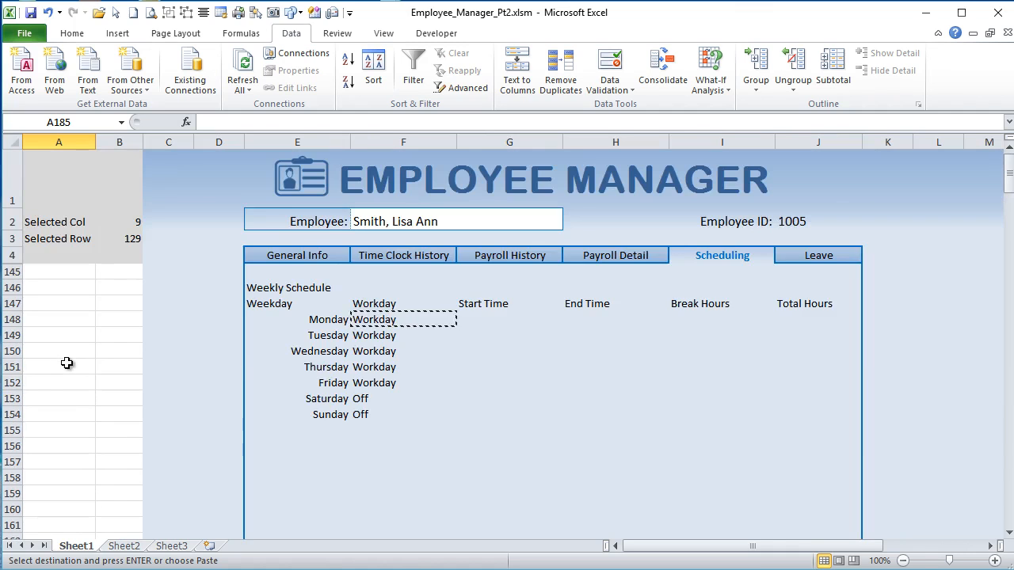
{"action": "scroll", "coordinate": [67, 363], "scroll_direction": "down", "scroll_amount": 5}
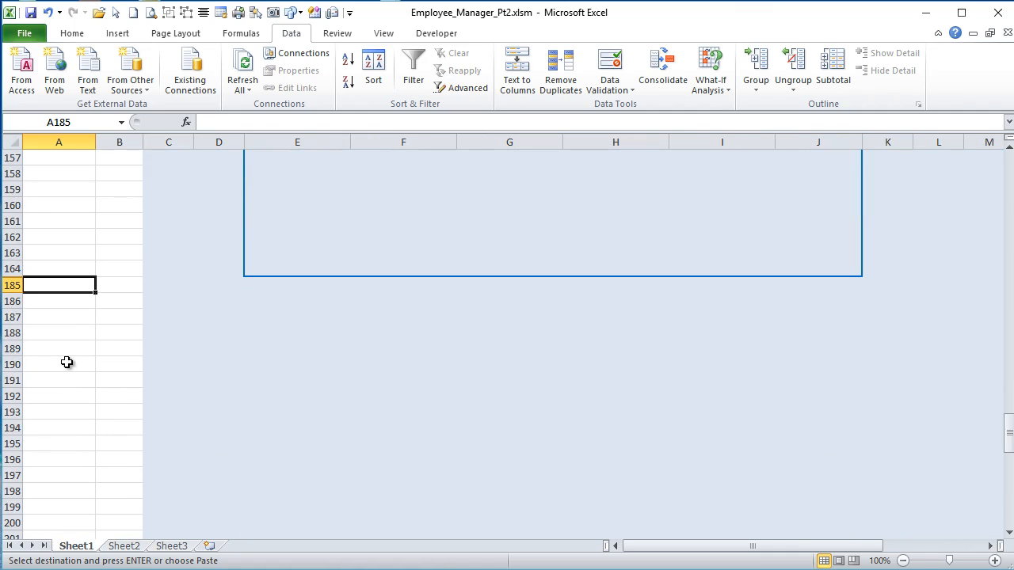
Step: Enter the starting time 12:00 AM in cell A185
{"action": "type", "text": "12"}
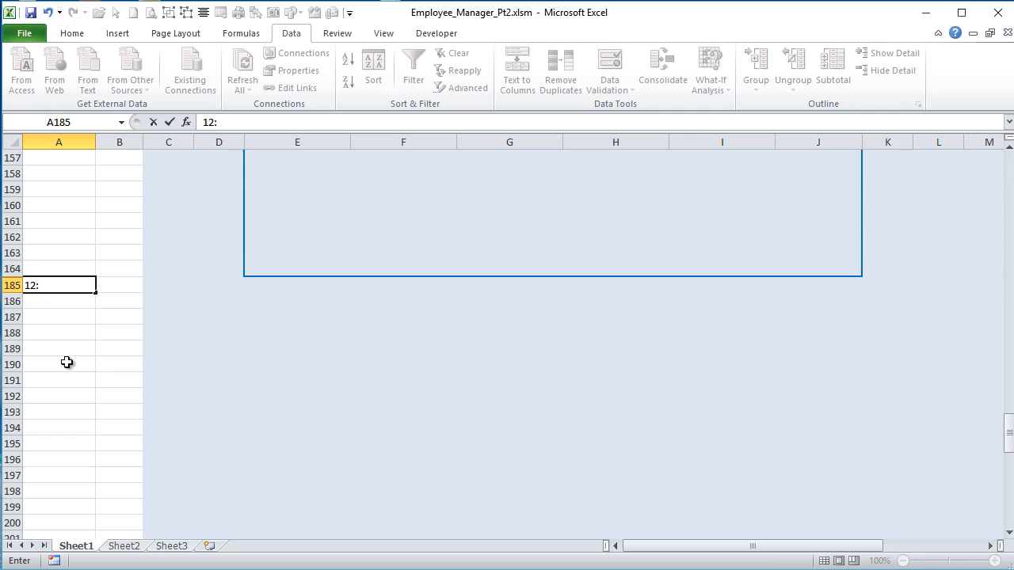
{"action": "type", "text": ":00 AM"}
{"action": "key", "text": "Return"}
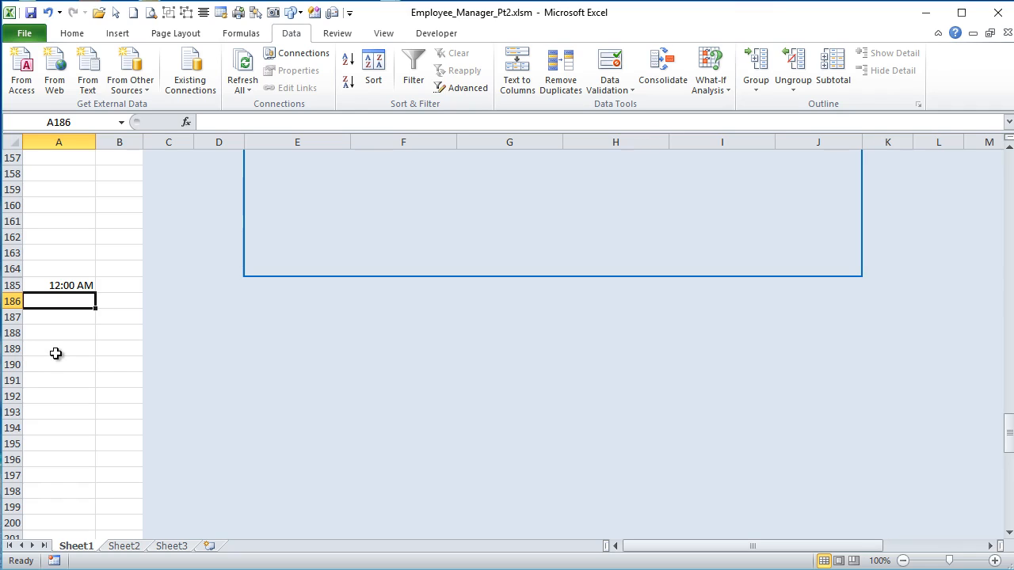
Step: Calculate a quarter hour as a fraction of a day in A186 with the formula =(1/24)/4
{"action": "type", "text": "1"}
{"action": "type", "text": "=1"}
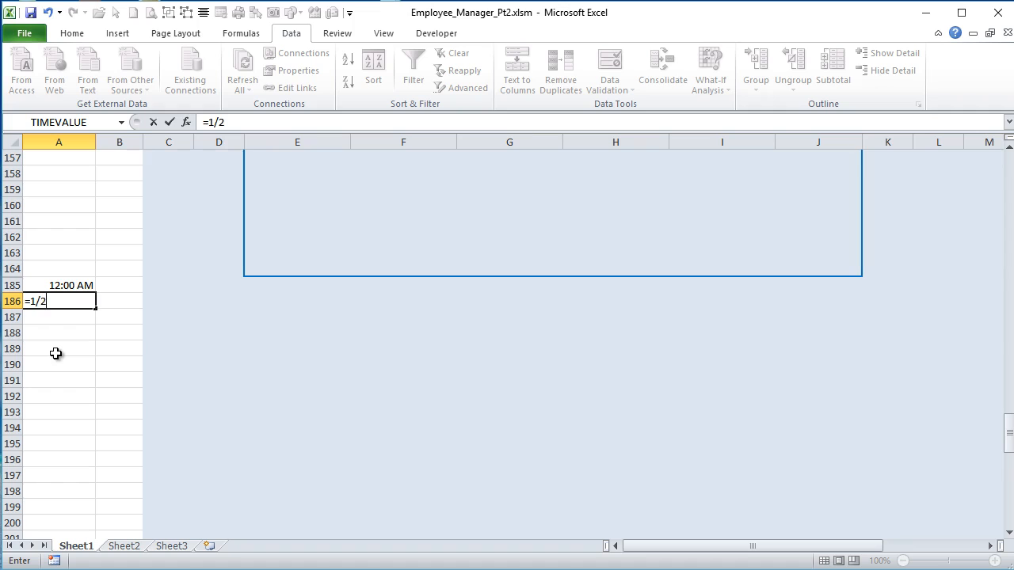
{"action": "key", "text": "Return"}
{"action": "key", "text": "Up"}
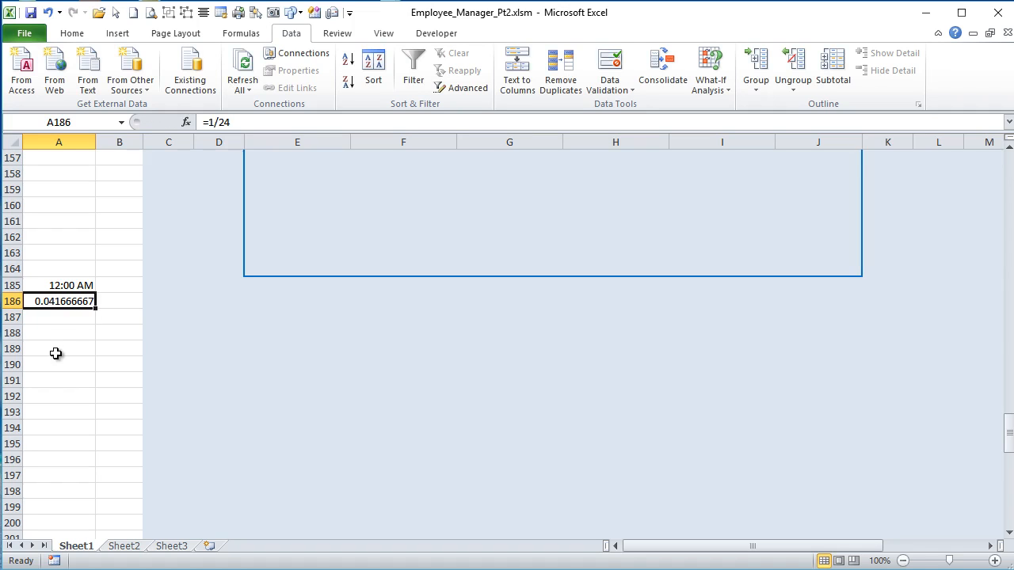
{"action": "left_click", "coordinate": [214, 121]}
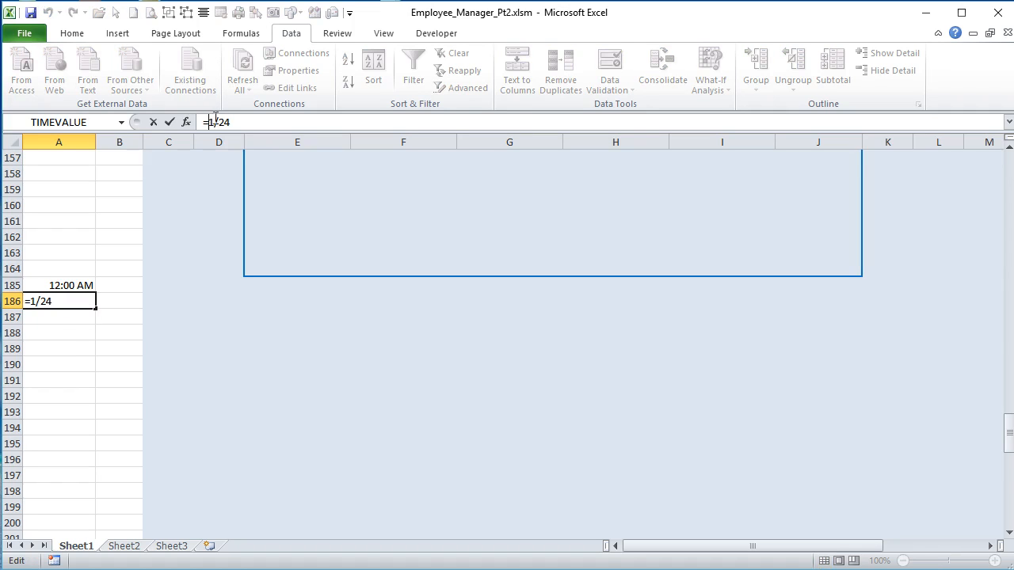
{"action": "type", "text": "("}
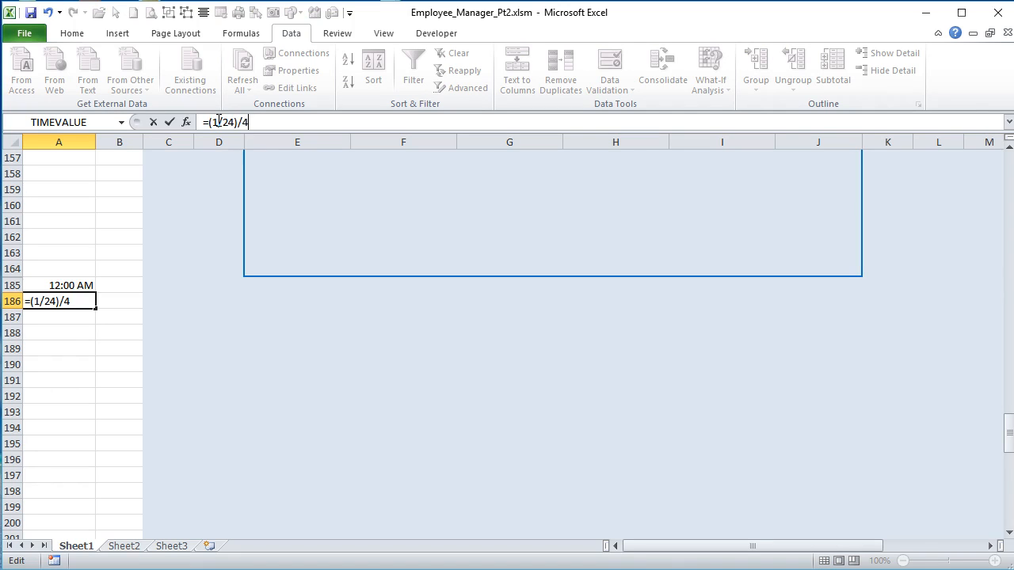
{"action": "key", "text": "Return"}
{"action": "scroll", "coordinate": [94, 334], "scroll_direction": "up", "scroll_amount": 1}
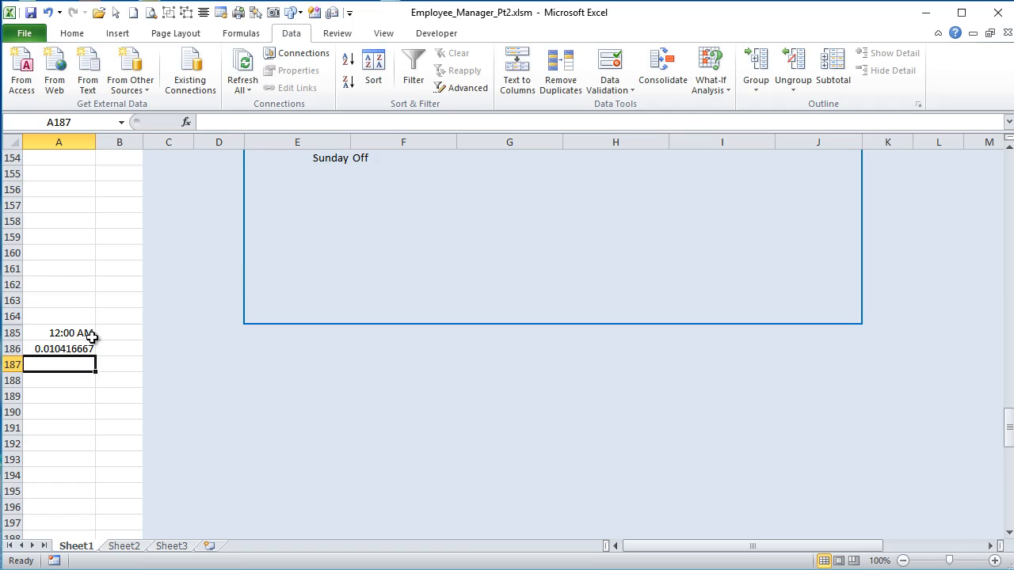
Step: Convert the quarter-hour formula in A186 to a plain value and copy the number 0.0104166666666667
{"action": "left_click", "coordinate": [76, 348]}
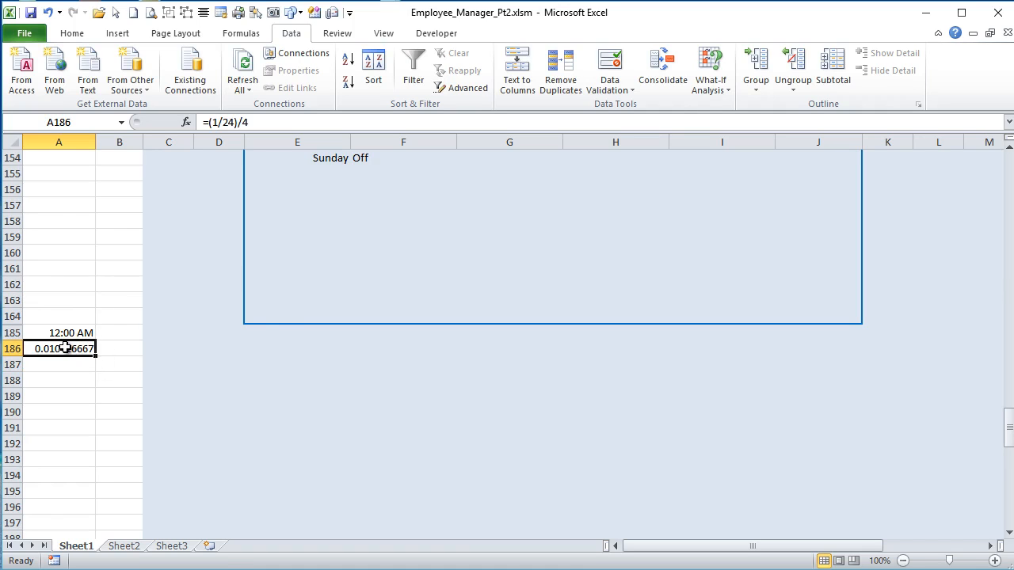
{"action": "right_click", "coordinate": [67, 351]}
{"action": "left_click", "coordinate": [101, 374]}
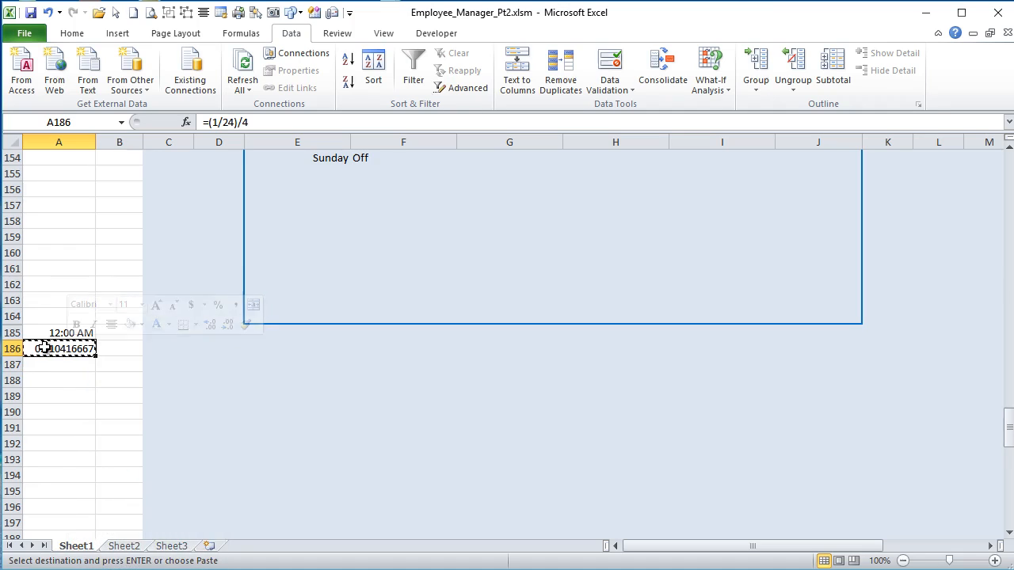
{"action": "right_click", "coordinate": [46, 348]}
{"action": "left_click", "coordinate": [102, 410]}
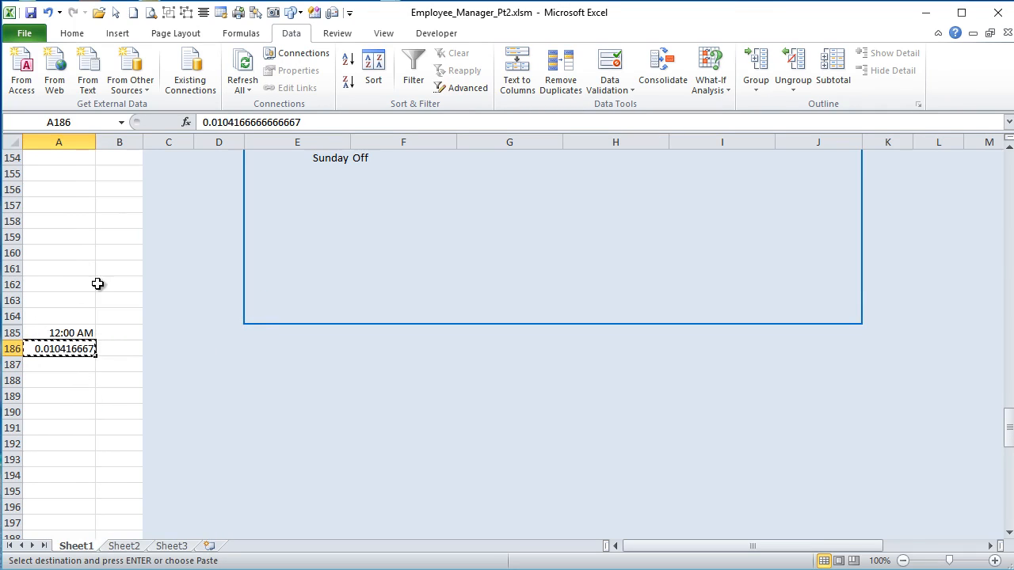
{"action": "left_click_drag", "start_coordinate": [318, 119], "coordinate": [203, 122]}
{"action": "key", "text": "ctrl+c"}
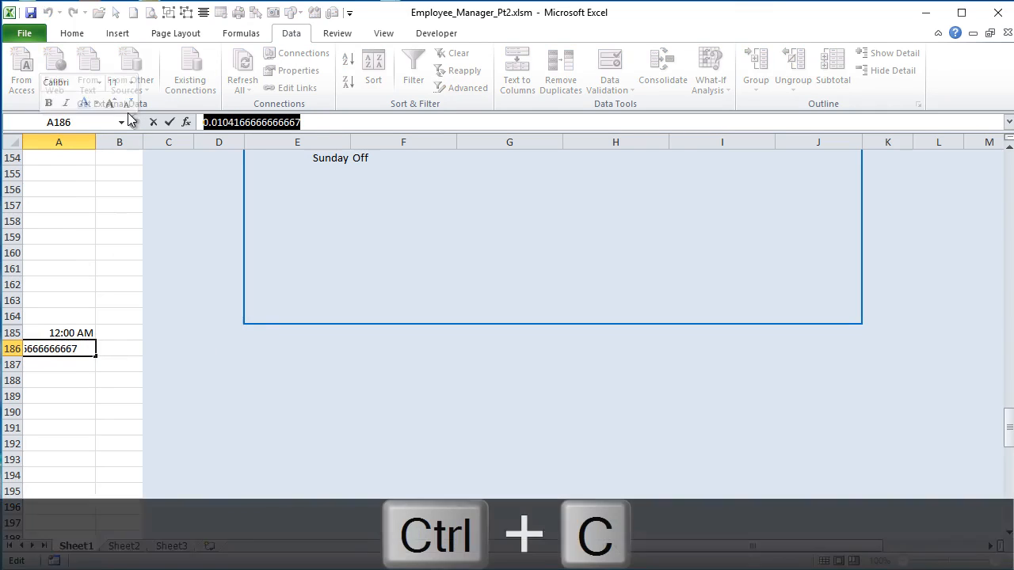
Step: Replace the content of A186 with the formula =A185+0.0104166666666667
{"action": "key", "text": "BackSpace"}
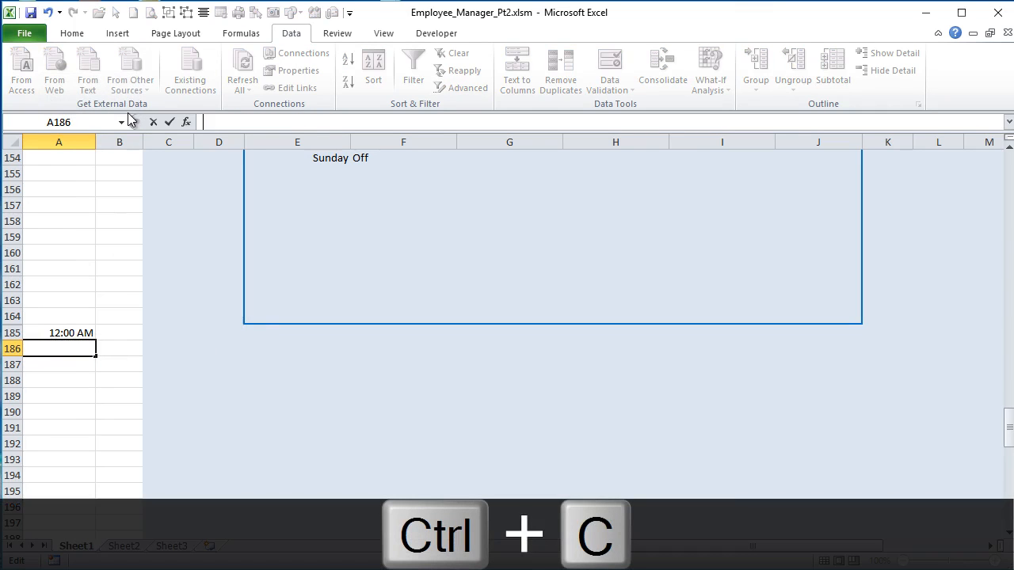
{"action": "type", "text": "="}
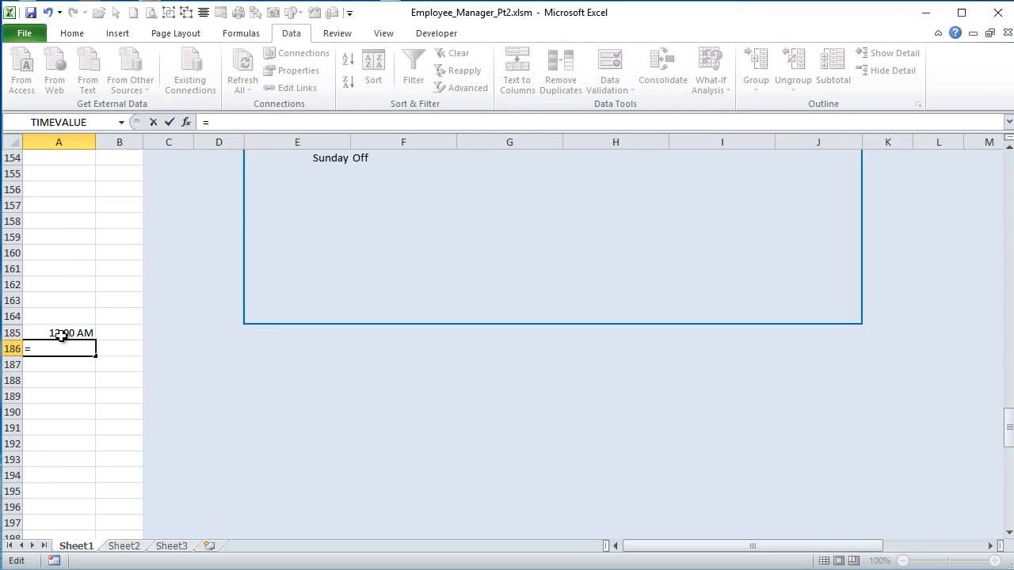
{"action": "left_click", "coordinate": [62, 332]}
{"action": "type", "text": "+"}
{"action": "key", "text": "ctrl+v"}
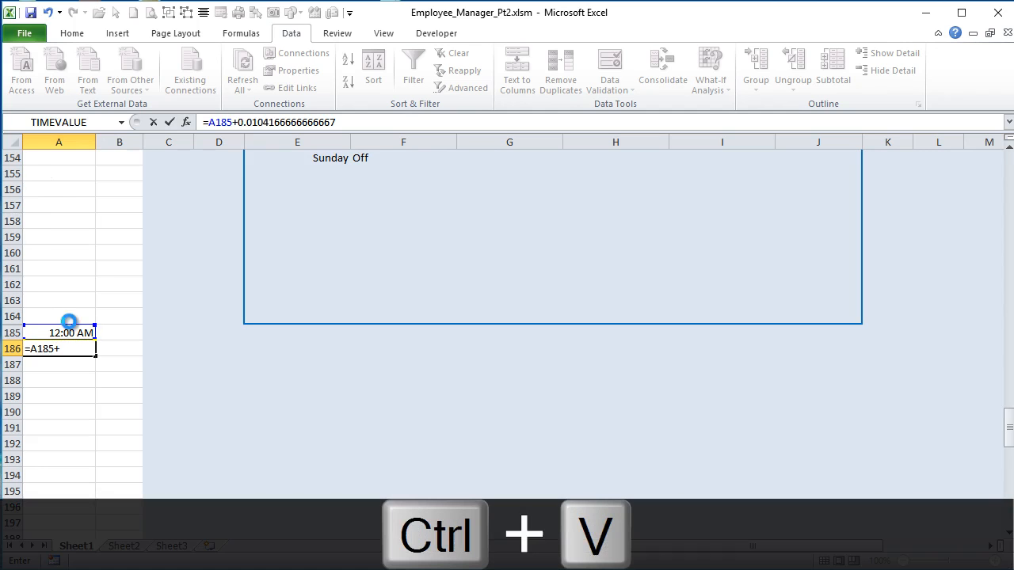
{"action": "key", "text": "Return"}
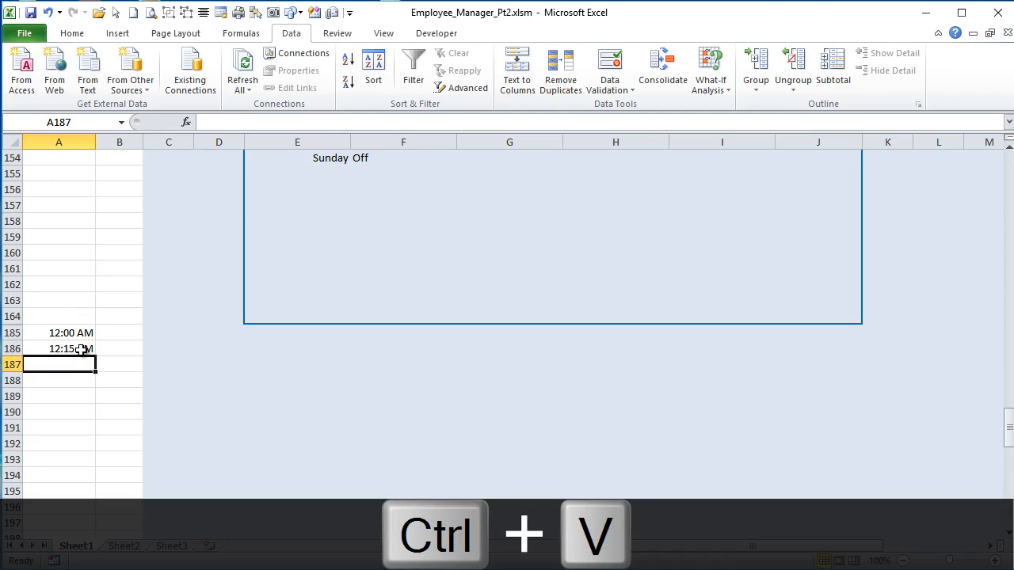
Step: Fill the quarter-hour formula from A186 down to A280 so the list ends at 11:45 PM
{"action": "left_click", "coordinate": [83, 349]}
{"action": "left_click_drag", "start_coordinate": [95, 359], "coordinate": [95, 468]}
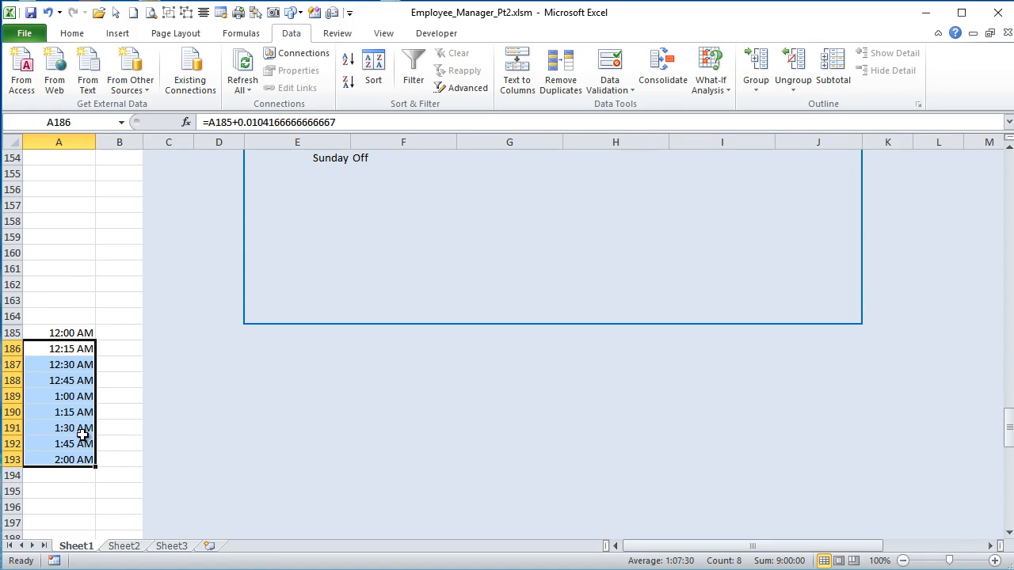
{"action": "scroll", "coordinate": [82, 434], "scroll_direction": "down", "scroll_amount": 2}
{"action": "left_click_drag", "start_coordinate": [96, 372], "coordinate": [89, 477]}
{"action": "scroll", "coordinate": [105, 494], "scroll_direction": "up", "scroll_amount": 18}
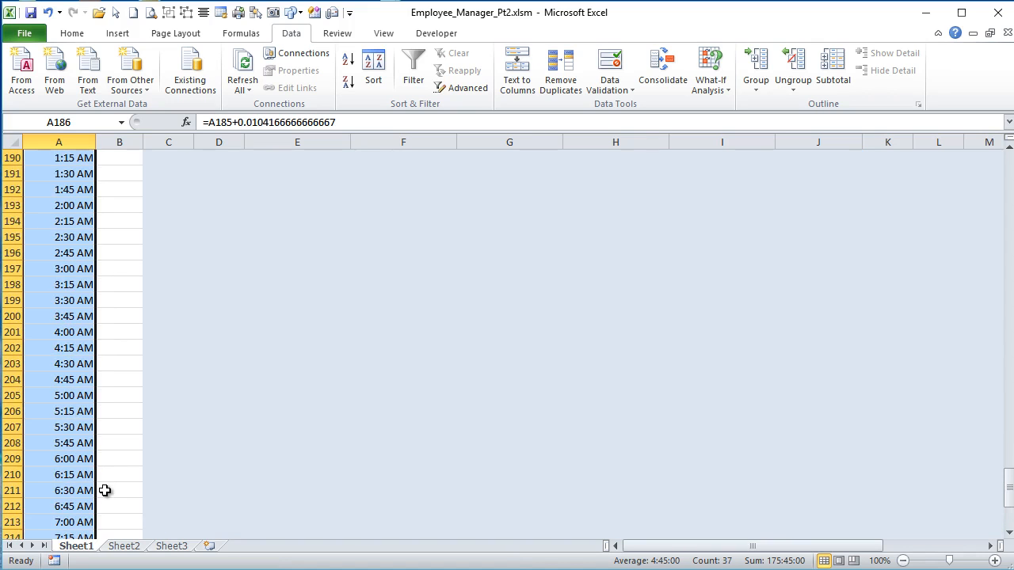
{"action": "scroll", "coordinate": [103, 489], "scroll_direction": "down", "scroll_amount": 20}
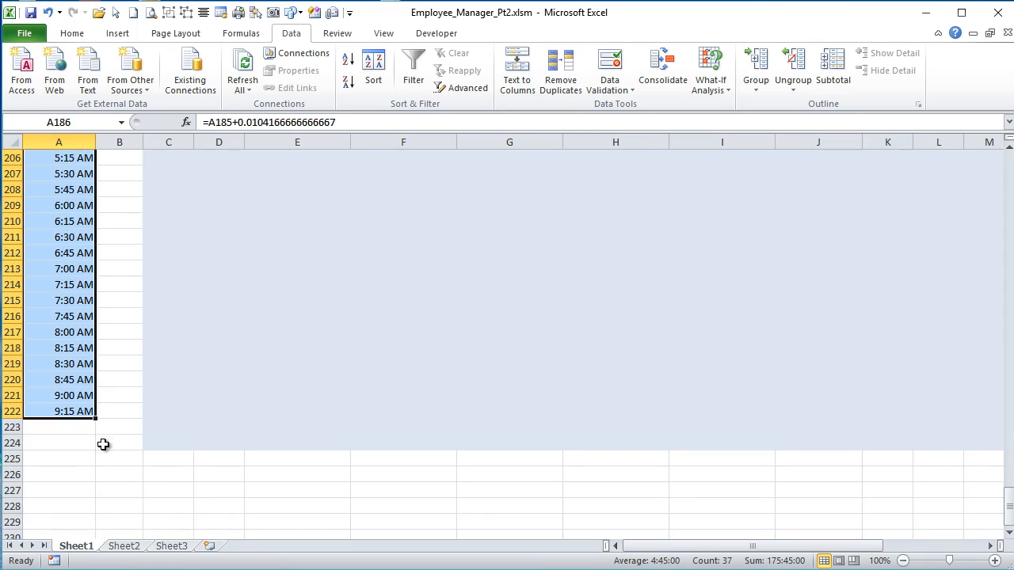
{"action": "mouse_move", "coordinate": [96, 421]}
{"action": "left_mouse_down"}
{"action": "mouse_move", "coordinate": [102, 559]}
{"action": "mouse_move", "coordinate": [95, 198]}
{"action": "left_mouse_up"}
{"action": "scroll", "coordinate": [88, 254], "scroll_direction": "up", "scroll_amount": 2}
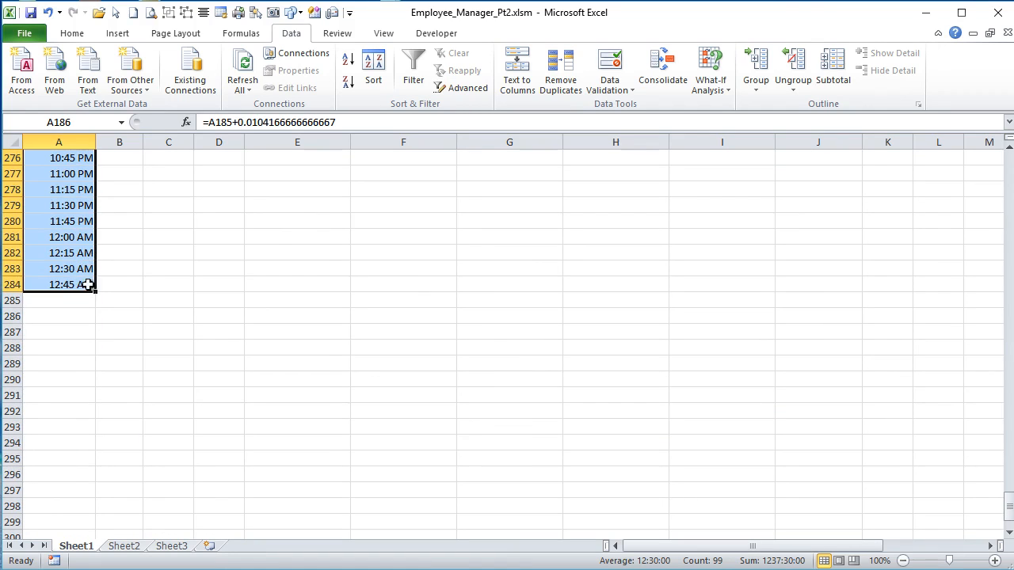
{"action": "left_click_drag", "start_coordinate": [97, 295], "coordinate": [96, 236]}
{"action": "scroll", "coordinate": [97, 254], "scroll_direction": "up", "scroll_amount": 5}
{"action": "scroll", "coordinate": [97, 283], "scroll_direction": "up", "scroll_amount": 20}
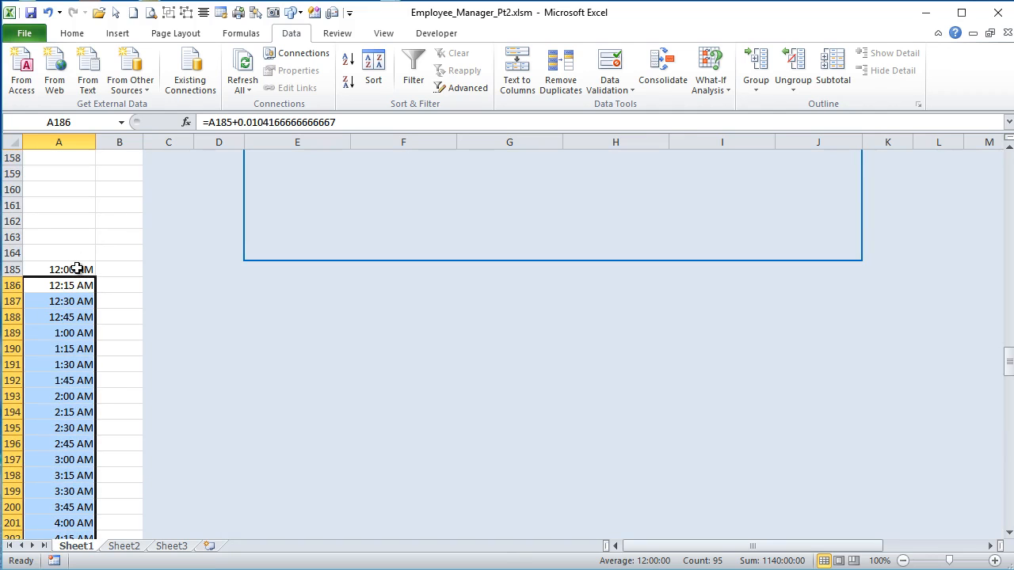
Step: Name the whole time list from A185 to A280 Times and check the range it covers
{"action": "left_click", "coordinate": [77, 270]}
{"action": "key", "text": "ctrl+shift+Down"}
{"action": "scroll", "coordinate": [156, 321], "scroll_direction": "up", "scroll_amount": 15}
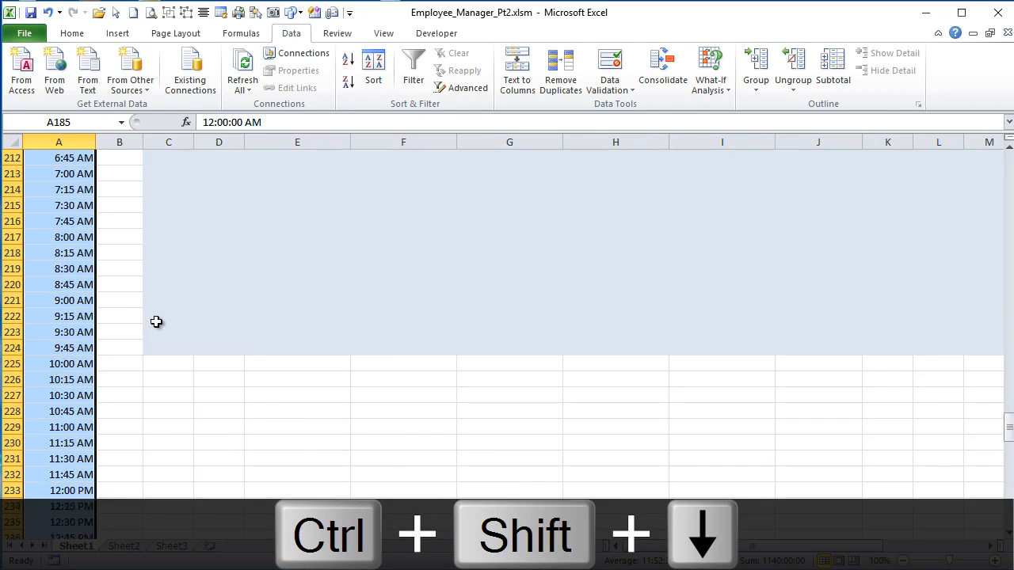
{"action": "scroll", "coordinate": [156, 321], "scroll_direction": "up", "scroll_amount": 20}
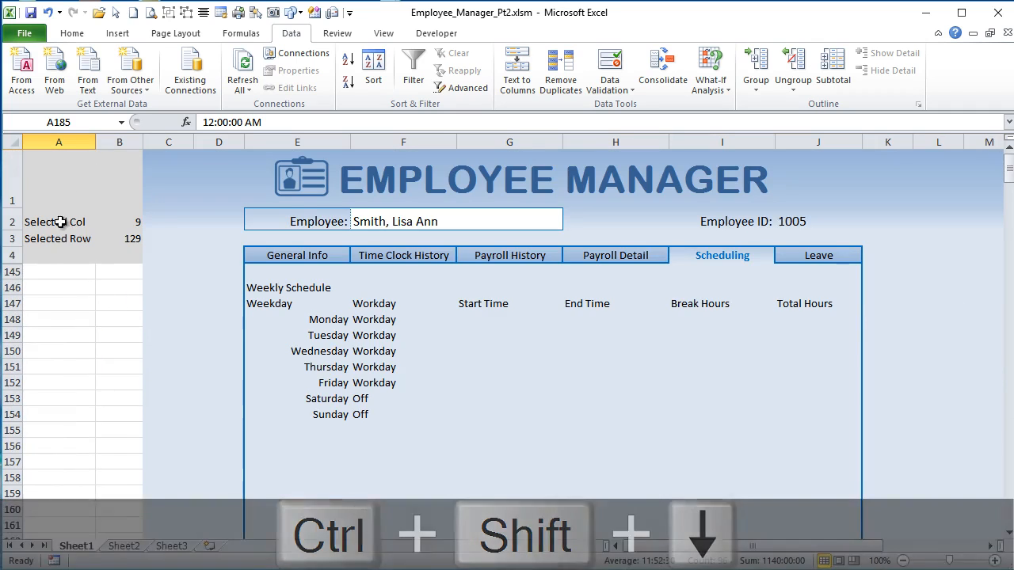
{"action": "left_click", "coordinate": [97, 123]}
{"action": "type", "text": "Times"}
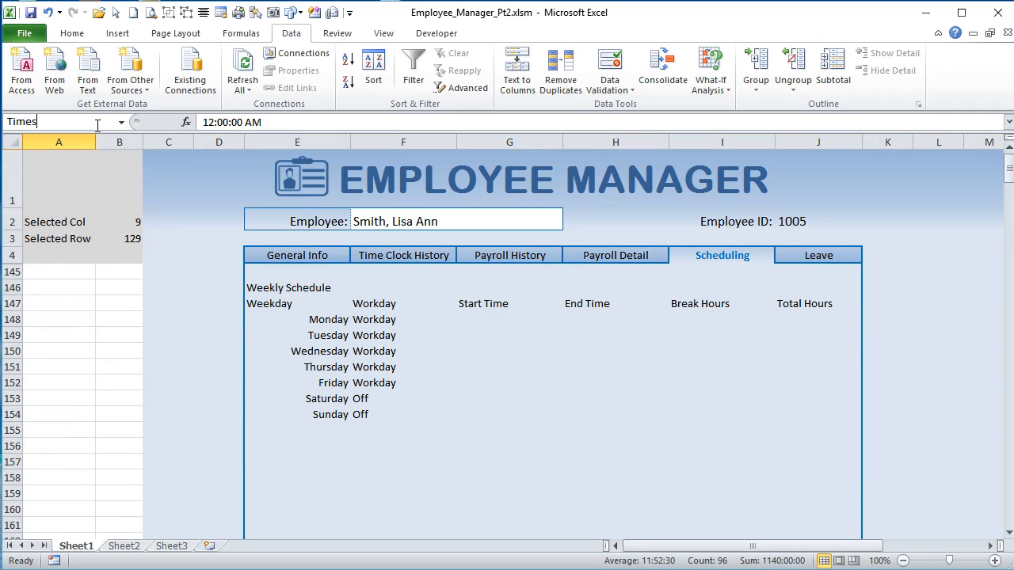
{"action": "key", "text": "Return"}
{"action": "scroll", "coordinate": [68, 381], "scroll_direction": "down", "scroll_amount": 11}
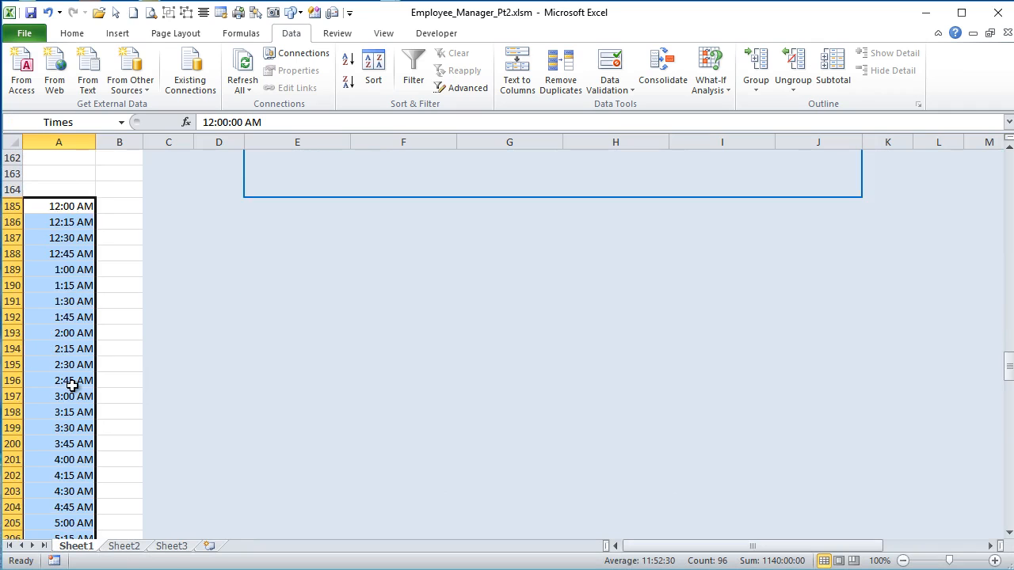
{"action": "scroll", "coordinate": [70, 385], "scroll_direction": "down", "scroll_amount": 8}
{"action": "scroll", "coordinate": [68, 380], "scroll_direction": "up", "scroll_amount": 20}
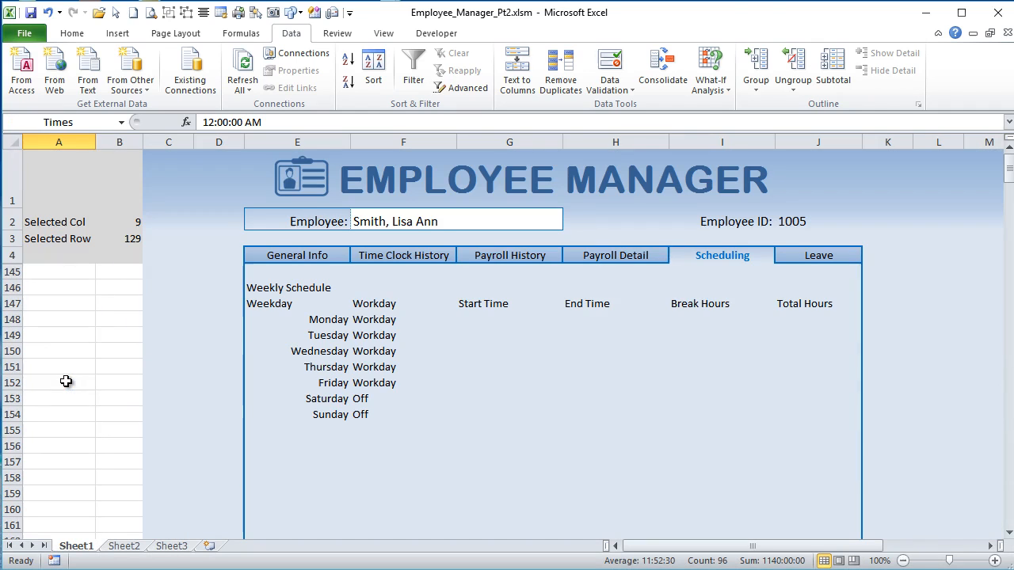
Step: Add list data validation to the Start Time and End Time cells G148:H154, using the Times list as the source
{"action": "left_click", "coordinate": [474, 316]}
{"action": "left_click_drag", "start_coordinate": [474, 314], "coordinate": [608, 417]}
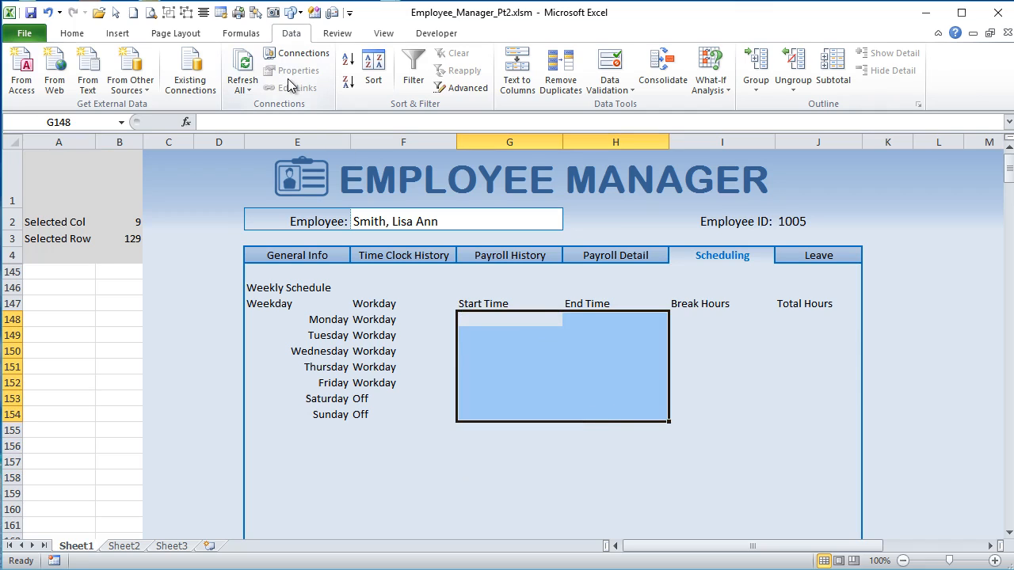
{"action": "left_click", "coordinate": [609, 86]}
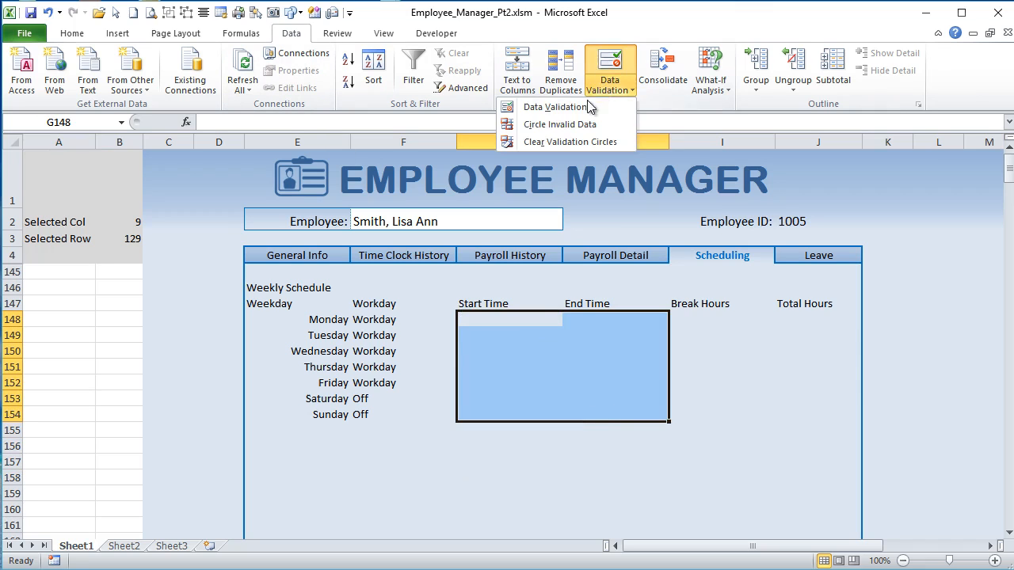
{"action": "left_click", "coordinate": [585, 109]}
{"action": "left_click", "coordinate": [593, 259]}
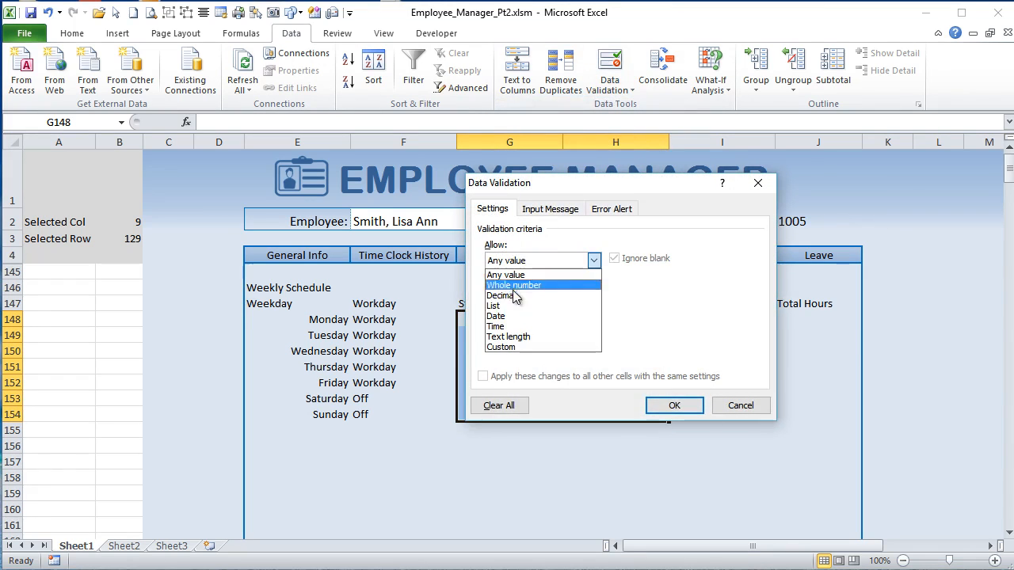
{"action": "left_click", "coordinate": [507, 303]}
{"action": "left_click", "coordinate": [507, 327]}
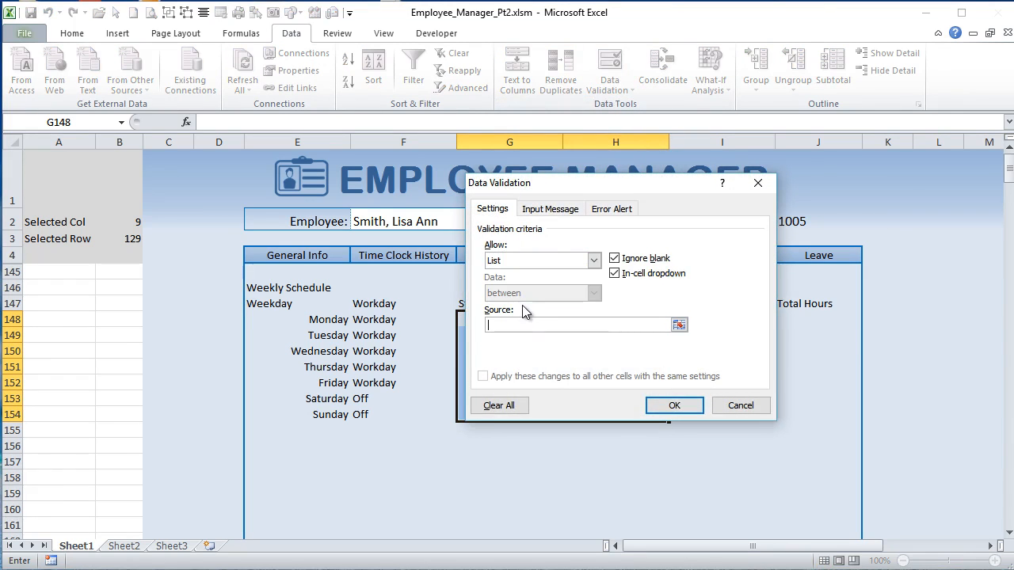
{"action": "left_click", "coordinate": [675, 405]}
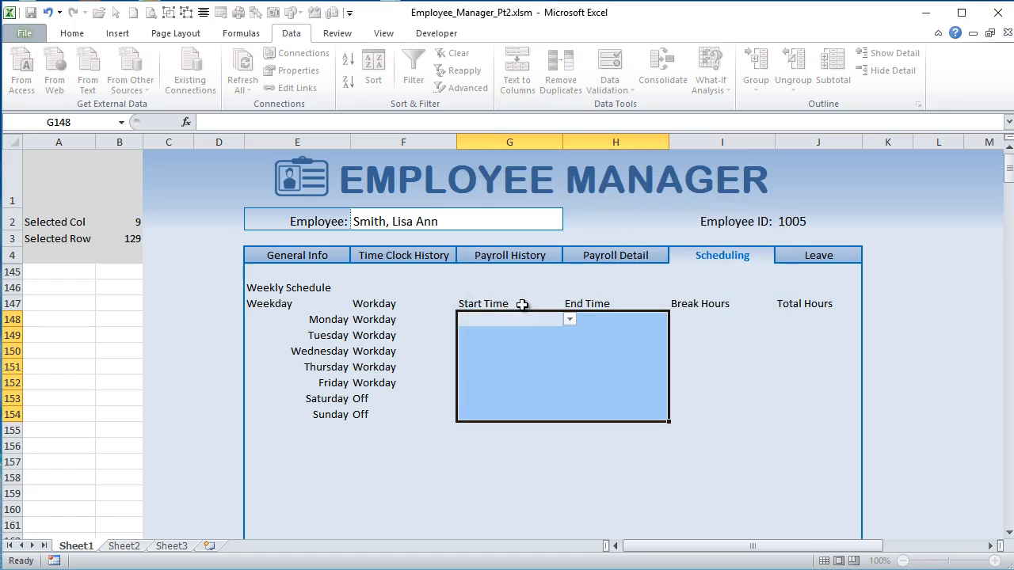
Step: Choose 12:45 AM as Monday's start time in G148 and apply the Time number format to G148:H154
{"action": "left_click", "coordinate": [569, 321]}
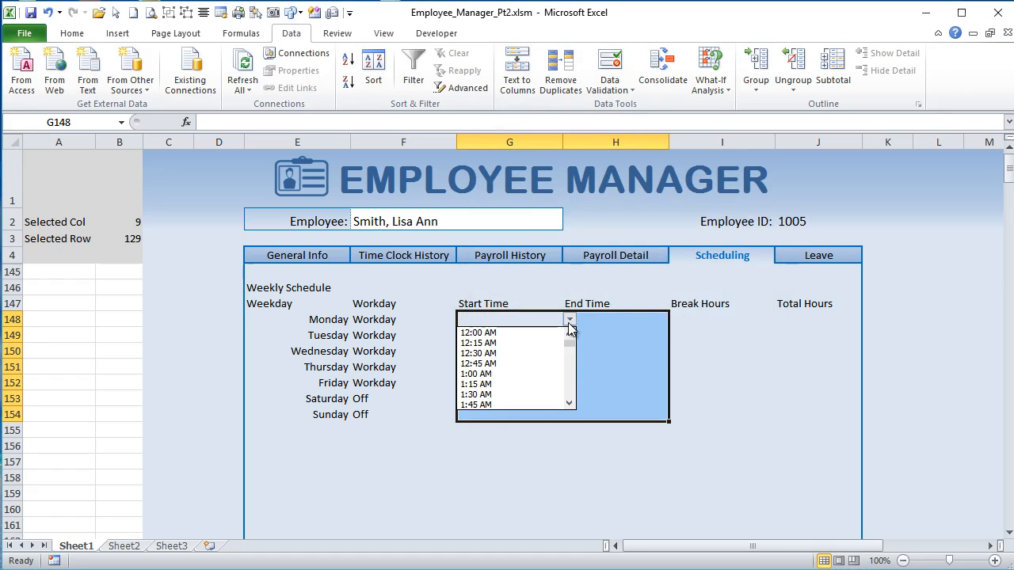
{"action": "left_click", "coordinate": [543, 361]}
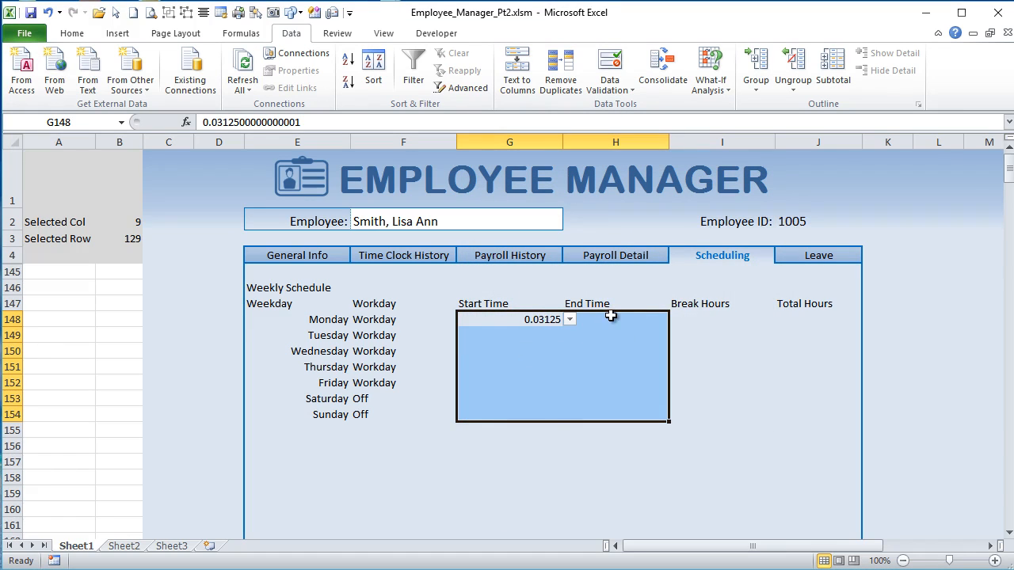
{"action": "left_click", "coordinate": [72, 34]}
{"action": "left_click", "coordinate": [596, 60]}
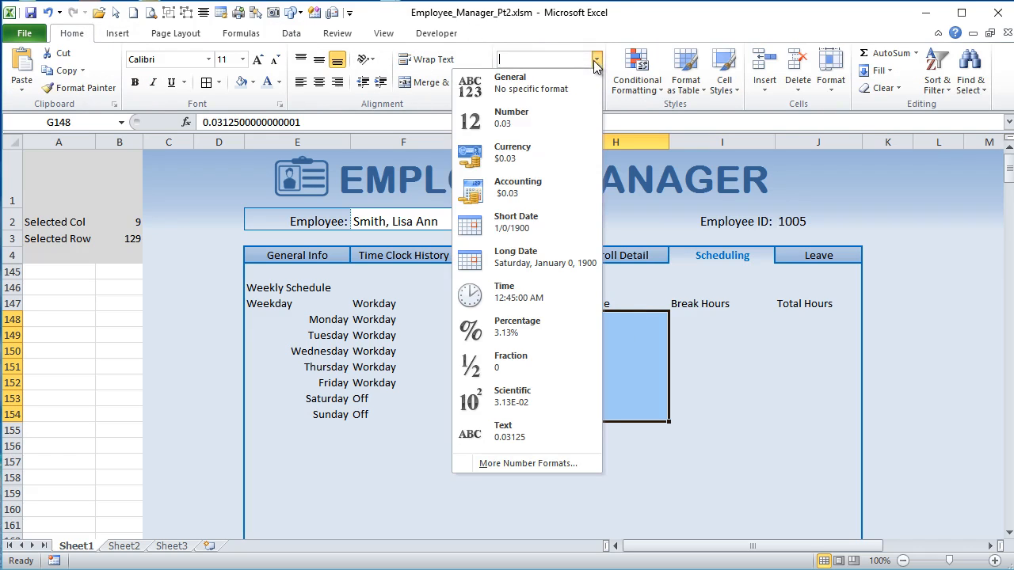
{"action": "left_click", "coordinate": [523, 292]}
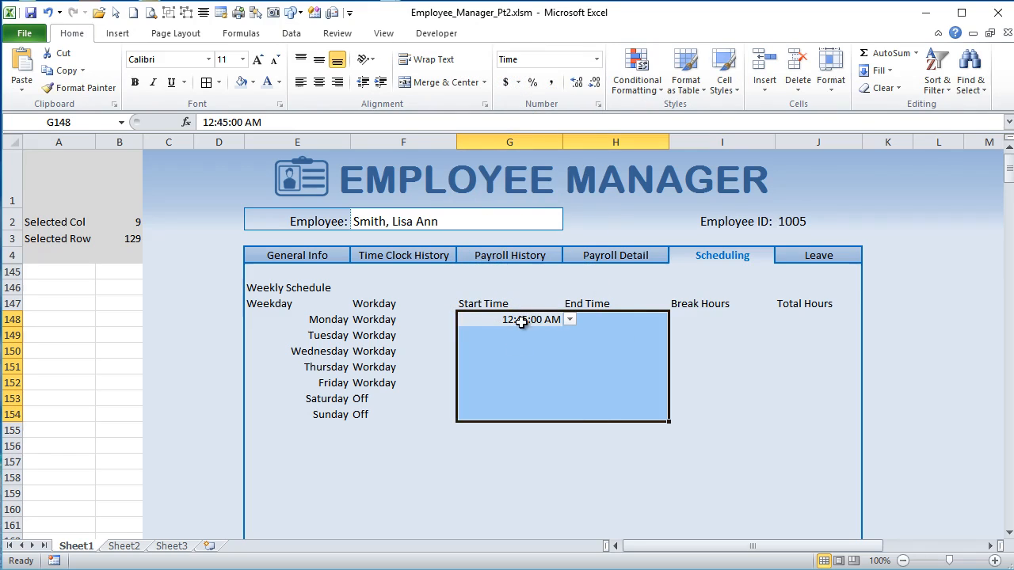
Step: Apply the 1:30 PM time format to the Start Time and End Time cells G148:H154 and center them
{"action": "left_click", "coordinate": [596, 59]}
{"action": "left_click", "coordinate": [517, 461]}
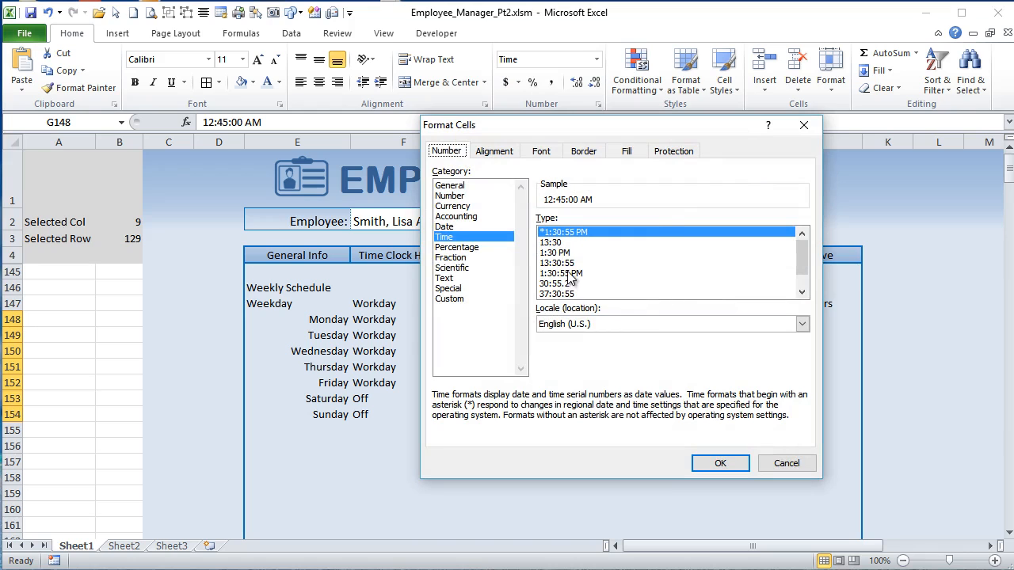
{"action": "left_click", "coordinate": [559, 253]}
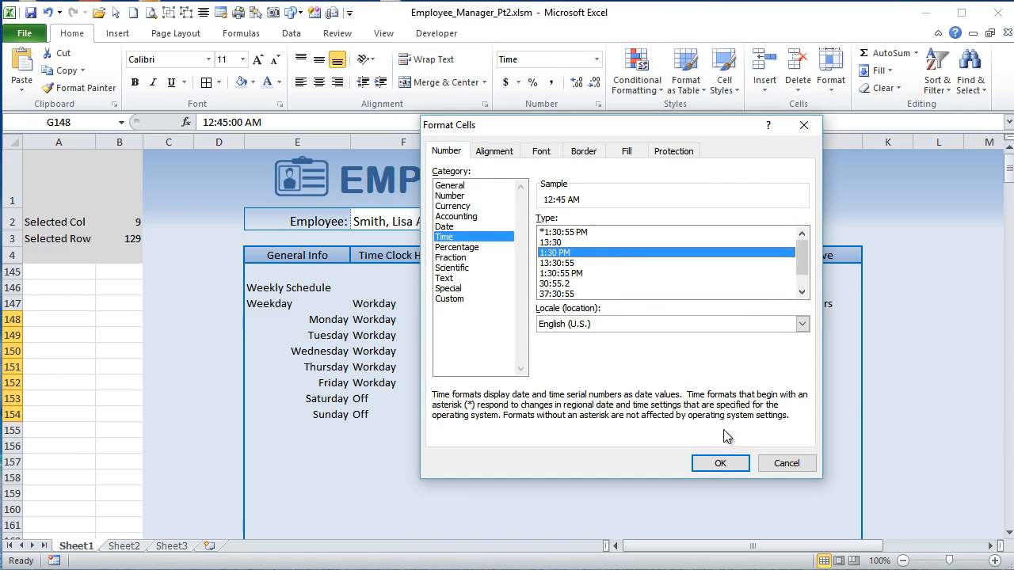
{"action": "left_click", "coordinate": [721, 464]}
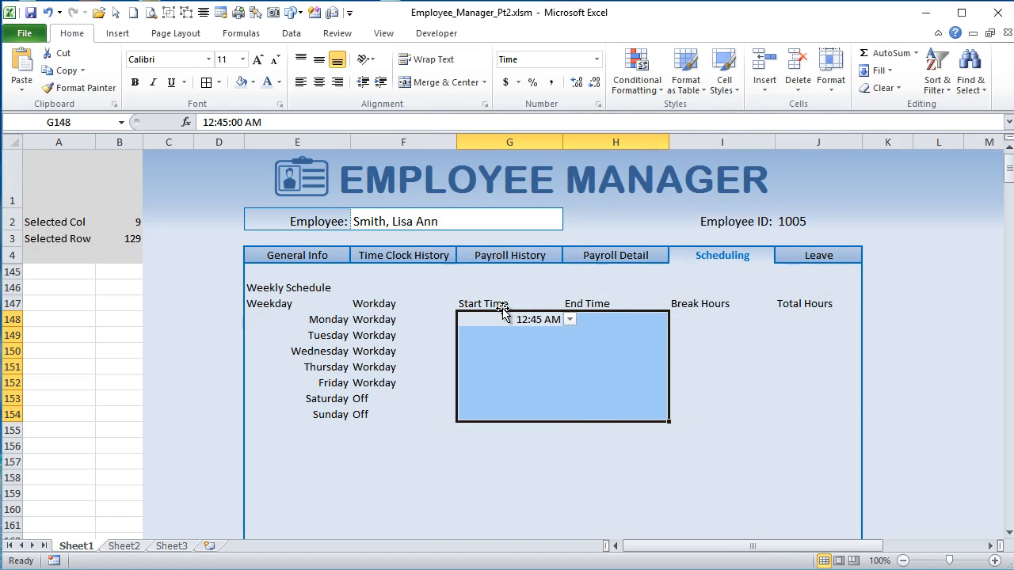
{"action": "left_click", "coordinate": [318, 84]}
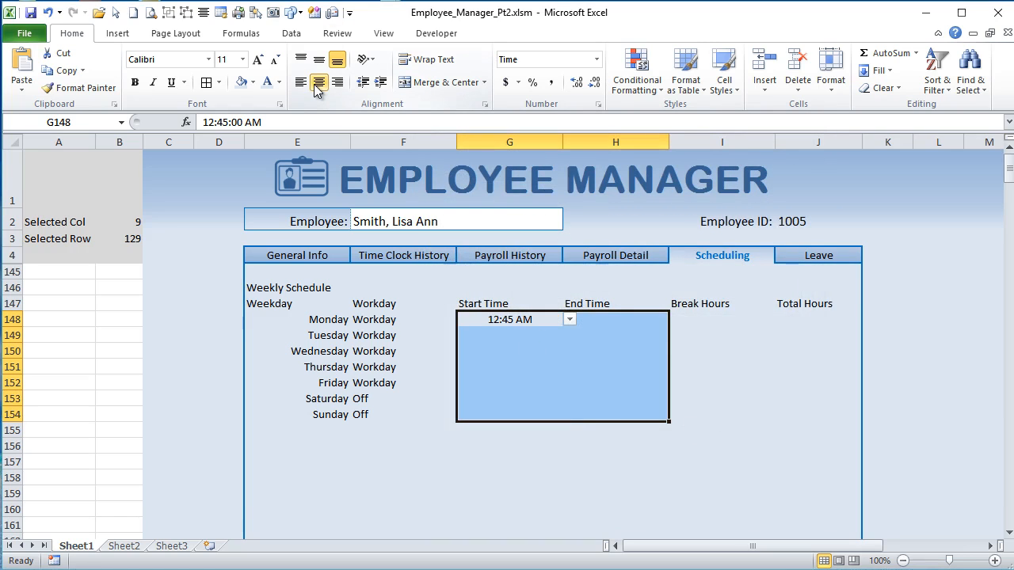
{"action": "left_click", "coordinate": [553, 363]}
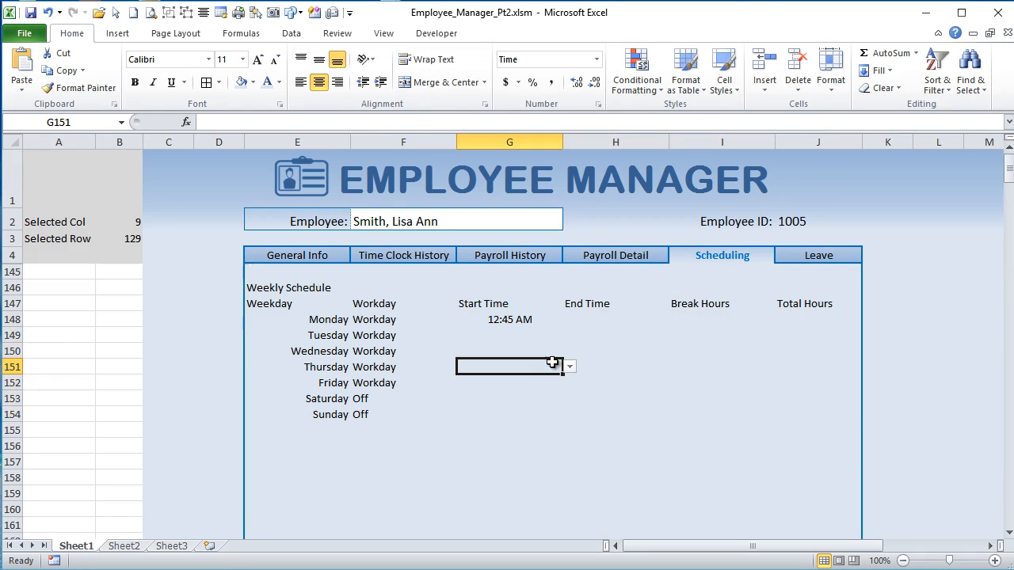
{"action": "left_click", "coordinate": [626, 334]}
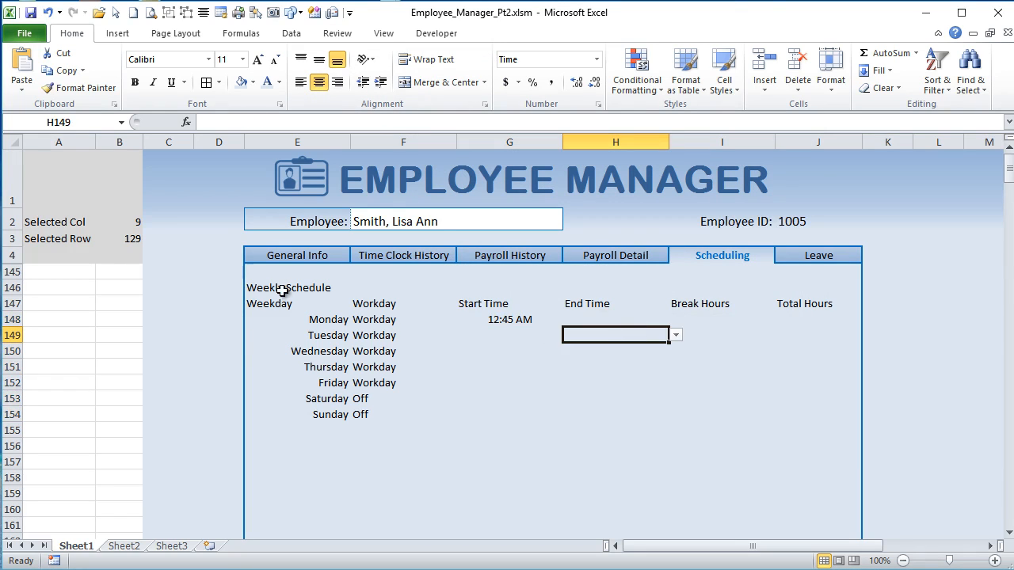
Step: Merge and center the Weekly Schedule title across E146:J146 and fill it with a horizontal two-color gradient from medium blue to lighter blue
{"action": "left_click_drag", "start_coordinate": [252, 287], "coordinate": [840, 288]}
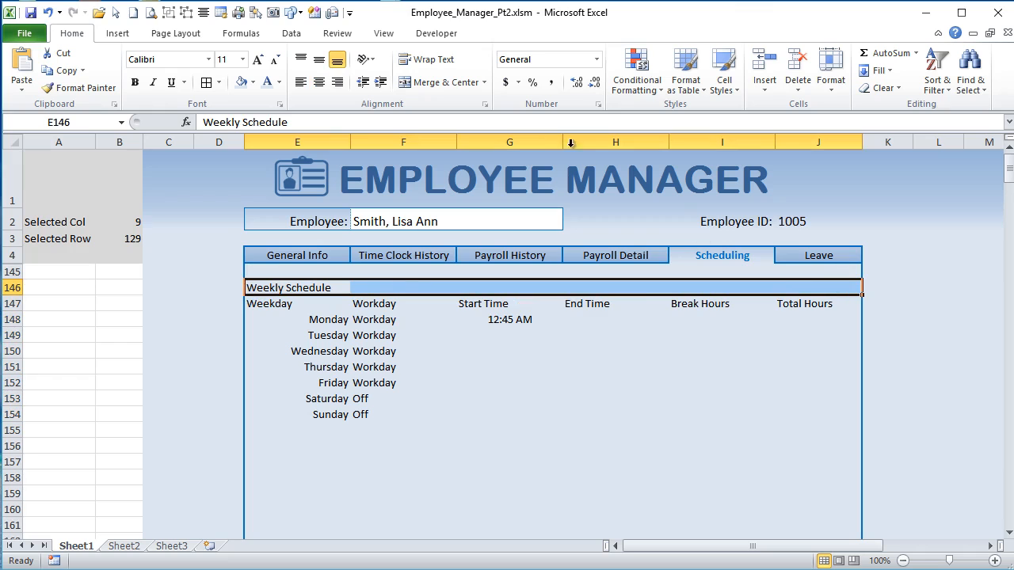
{"action": "left_click", "coordinate": [444, 82]}
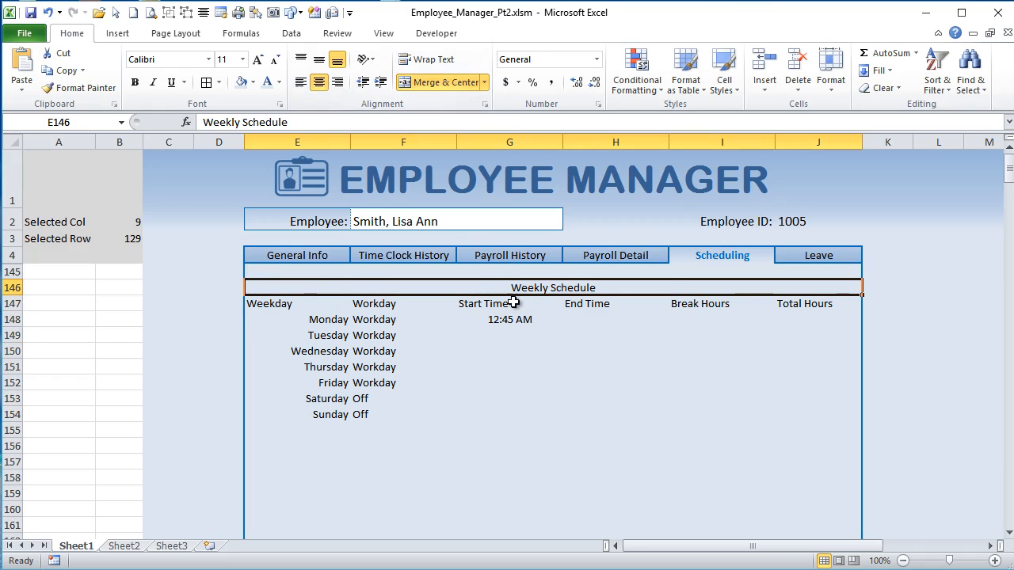
{"action": "right_click", "coordinate": [354, 290]}
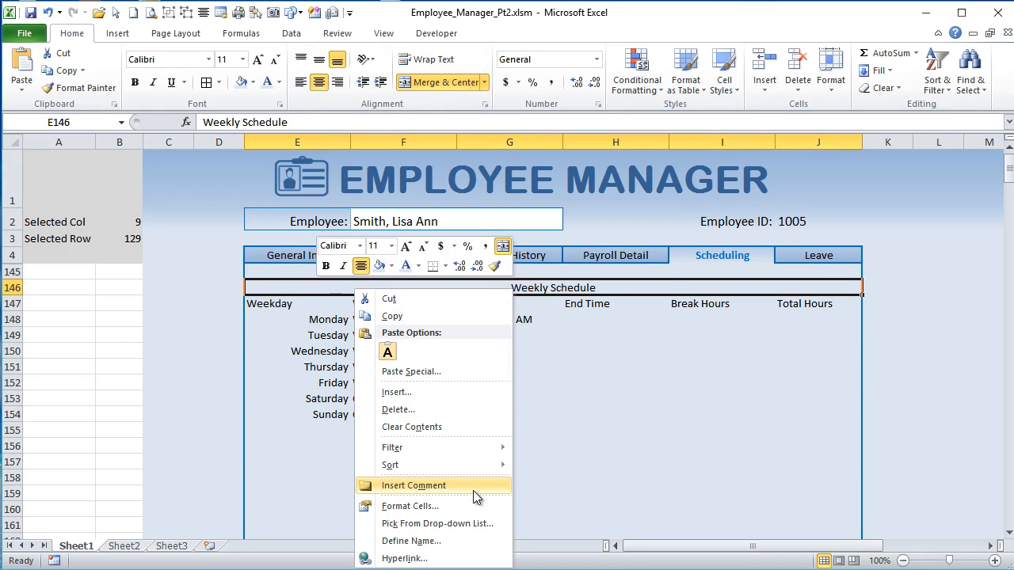
{"action": "left_click", "coordinate": [464, 514]}
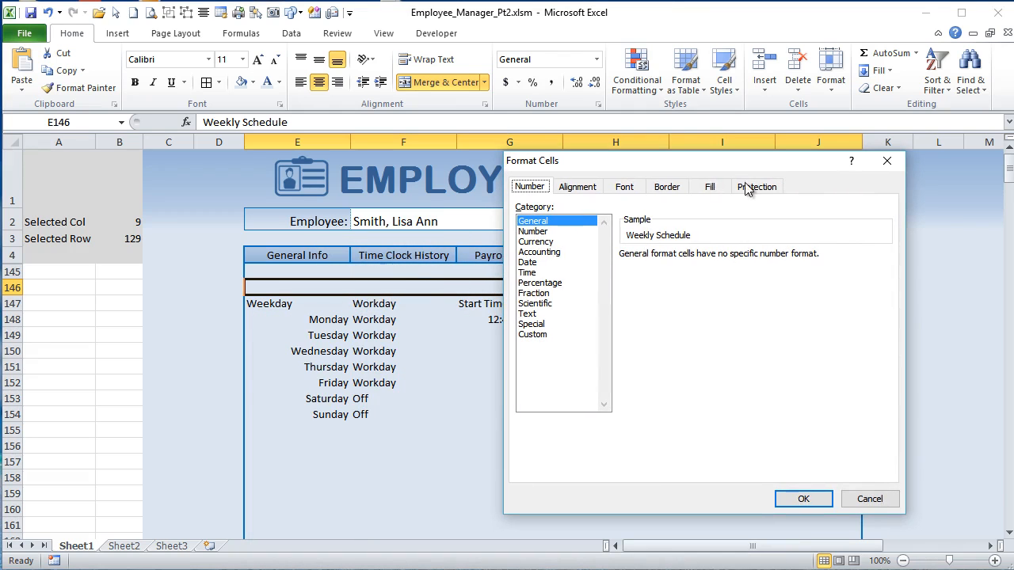
{"action": "left_click", "coordinate": [710, 190]}
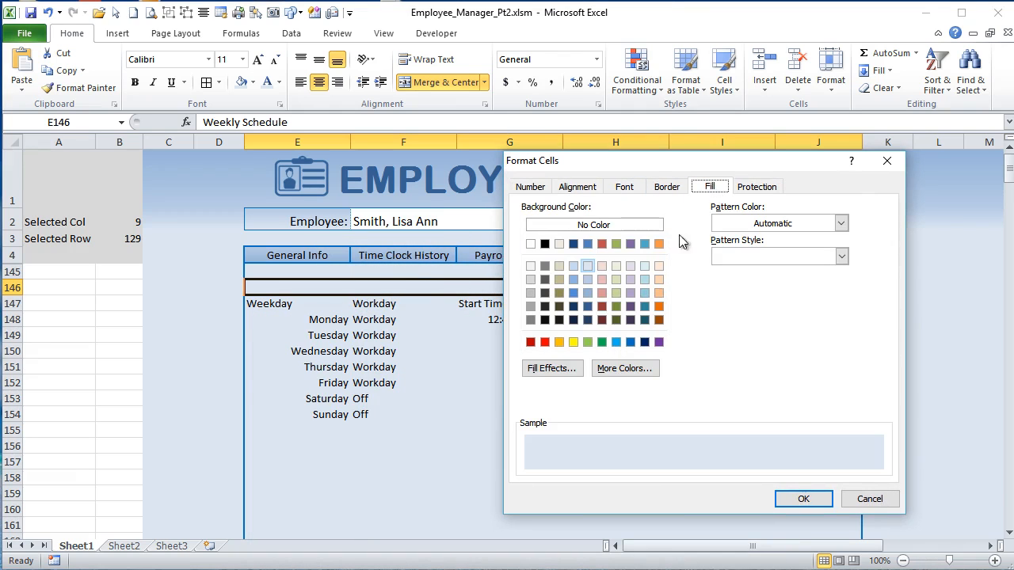
{"action": "left_click", "coordinate": [559, 375]}
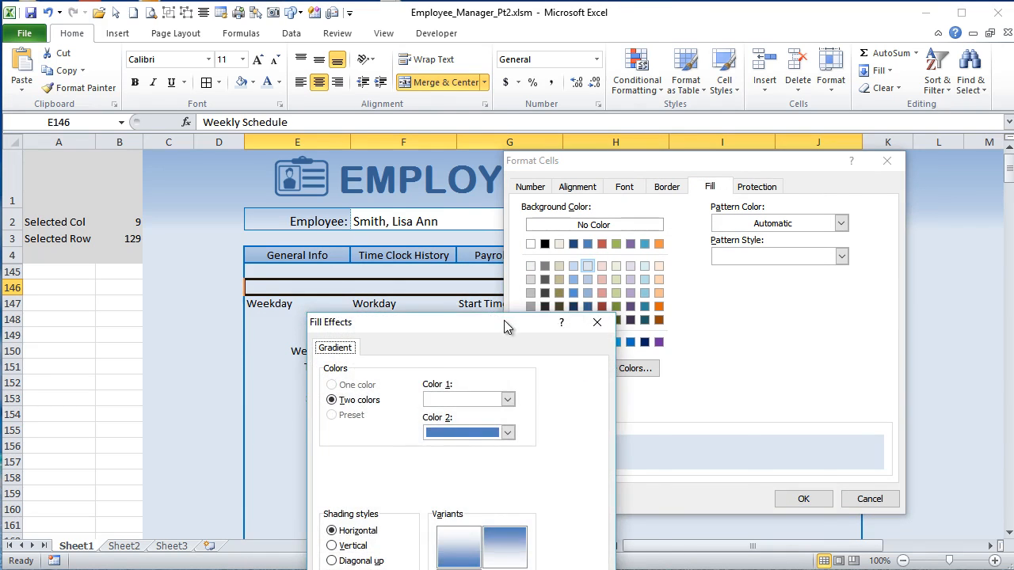
{"action": "left_click_drag", "start_coordinate": [508, 327], "coordinate": [734, 172]}
{"action": "left_click", "coordinate": [735, 244]}
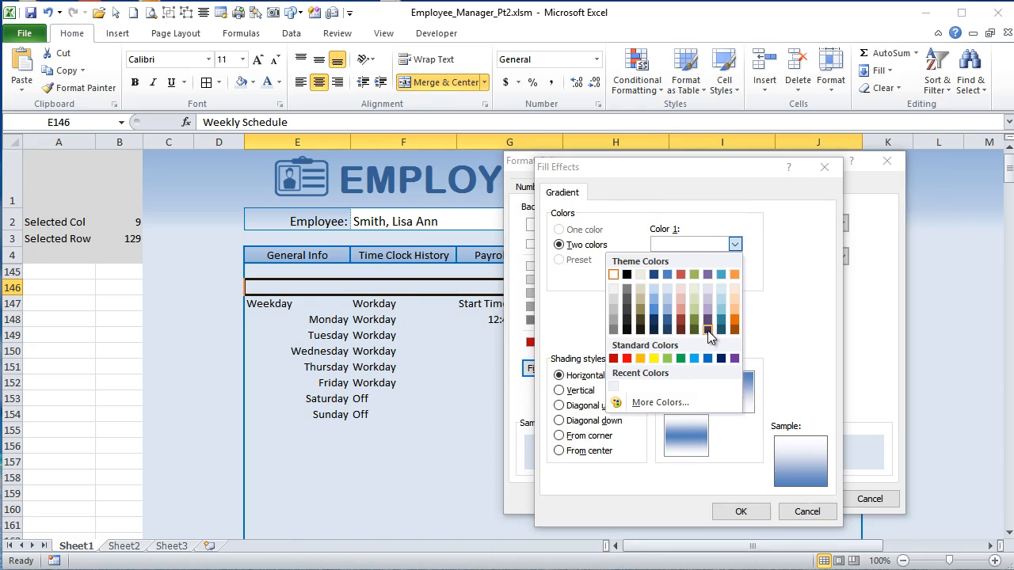
{"action": "left_click", "coordinate": [668, 310]}
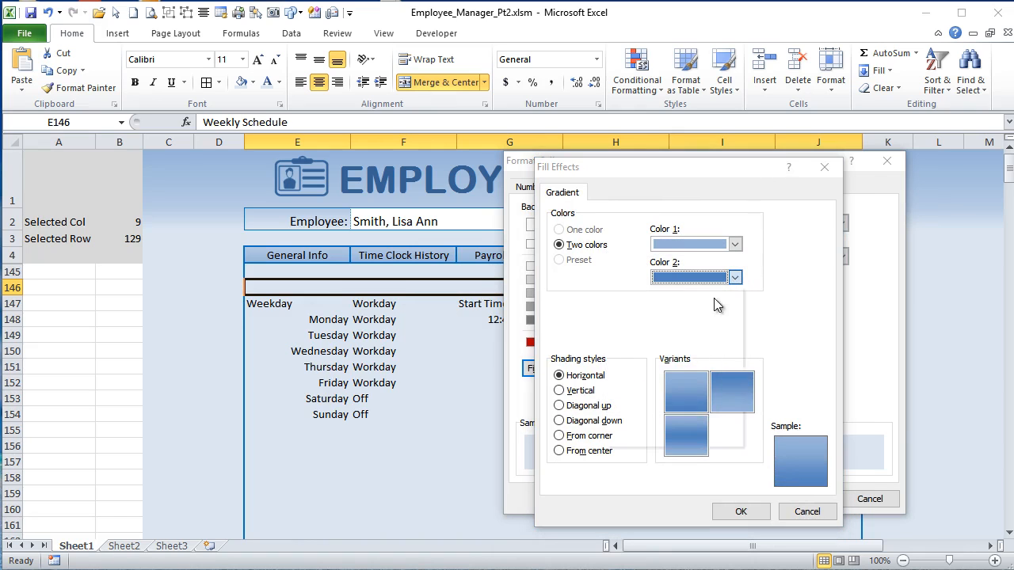
{"action": "left_click", "coordinate": [735, 277]}
{"action": "left_click", "coordinate": [669, 334]}
{"action": "left_click", "coordinate": [686, 381]}
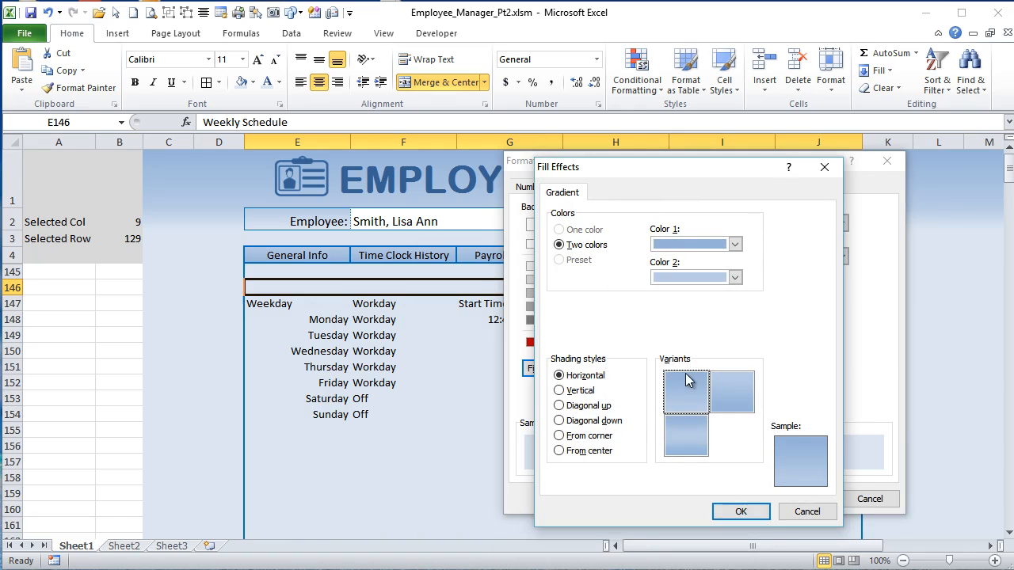
{"action": "left_click", "coordinate": [752, 515]}
{"action": "left_click", "coordinate": [798, 499]}
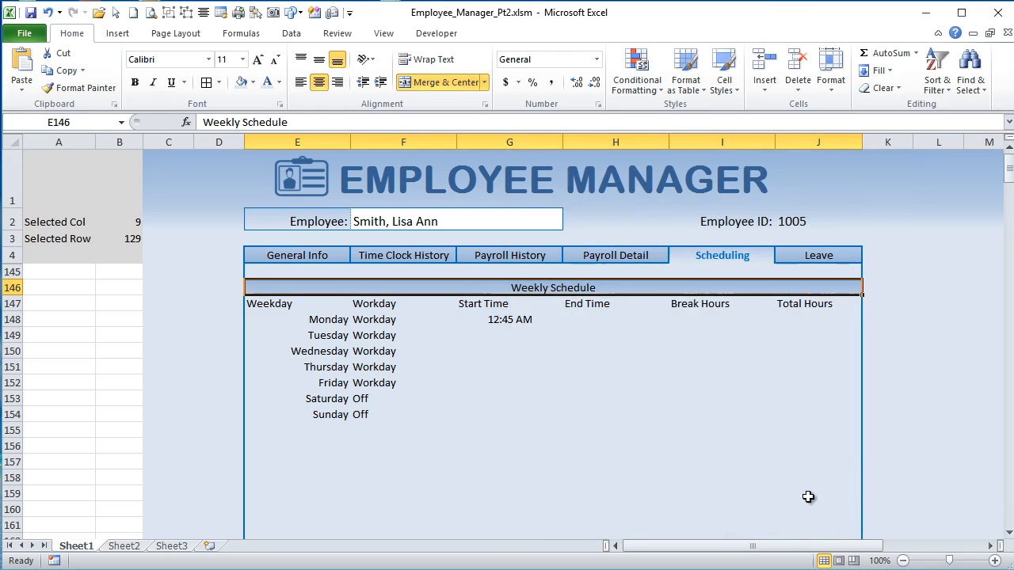
Step: Center the column headings in E147:J147 and set a horizontal two-color gradient fill from light blue to very pale blue
{"action": "left_click_drag", "start_coordinate": [261, 303], "coordinate": [801, 308]}
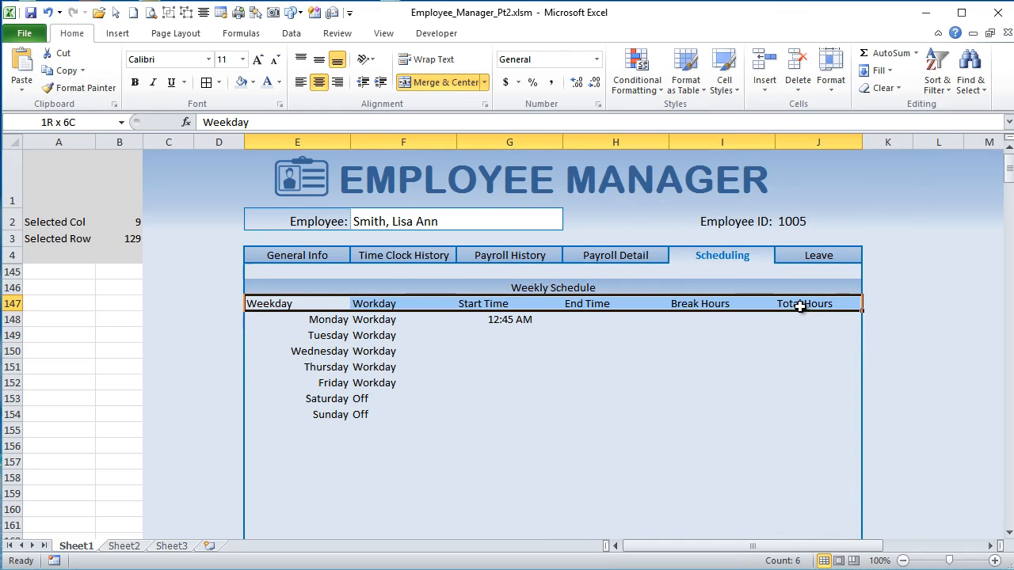
{"action": "left_click", "coordinate": [318, 82]}
{"action": "right_click", "coordinate": [474, 306]}
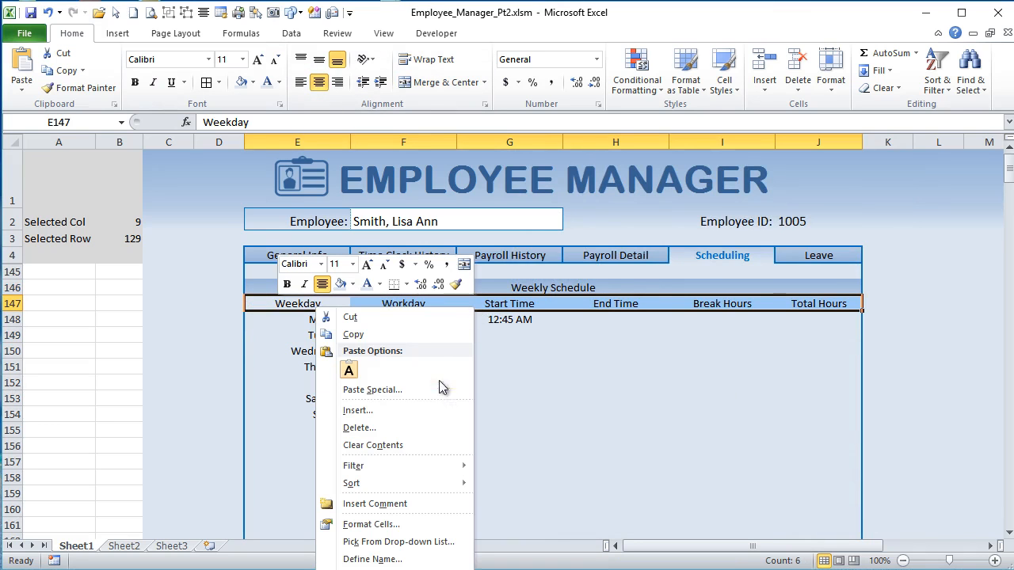
{"action": "left_click", "coordinate": [396, 519]}
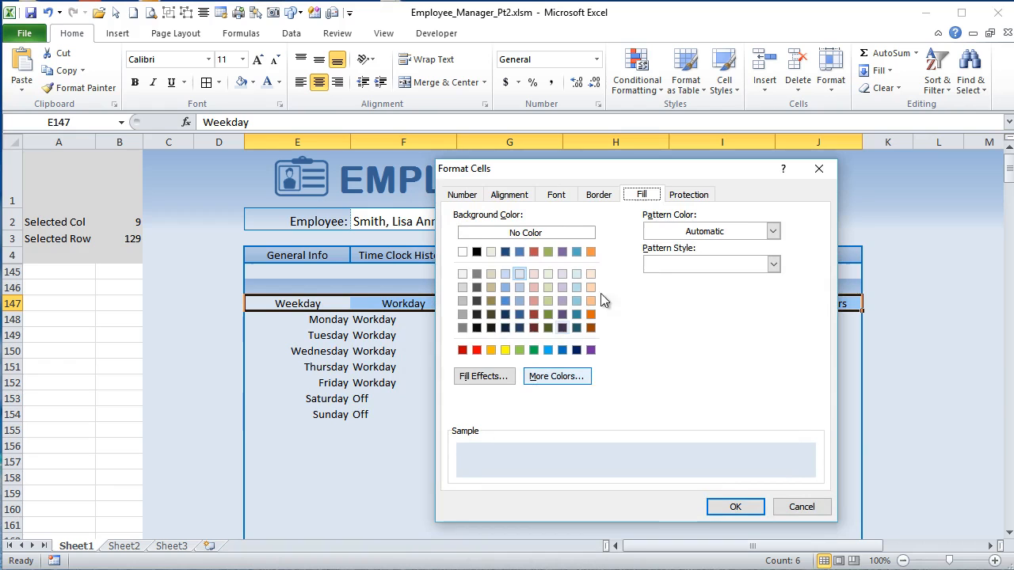
{"action": "left_click", "coordinate": [474, 382]}
{"action": "left_click_drag", "start_coordinate": [429, 328], "coordinate": [677, 171]}
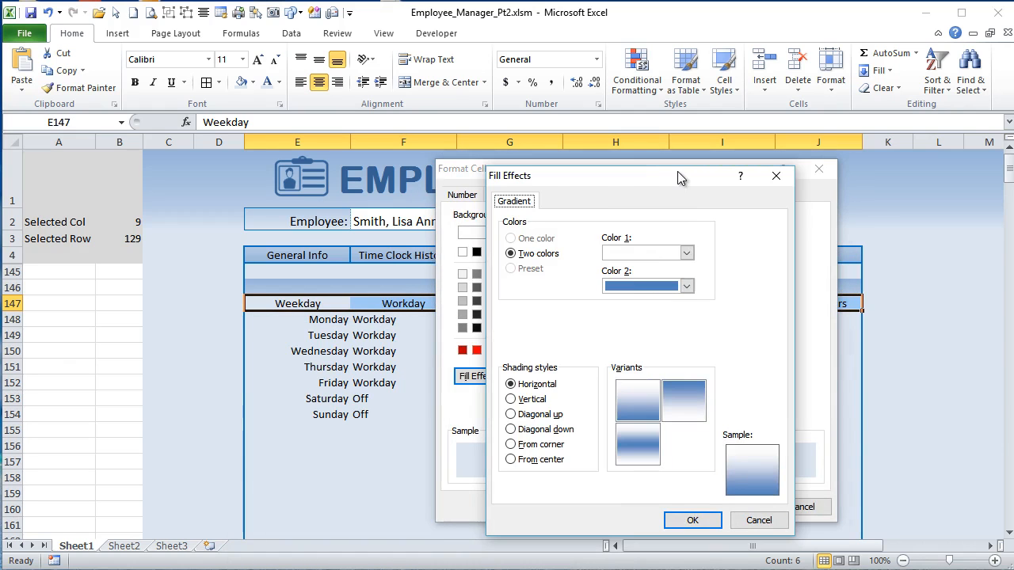
{"action": "left_click", "coordinate": [687, 254]}
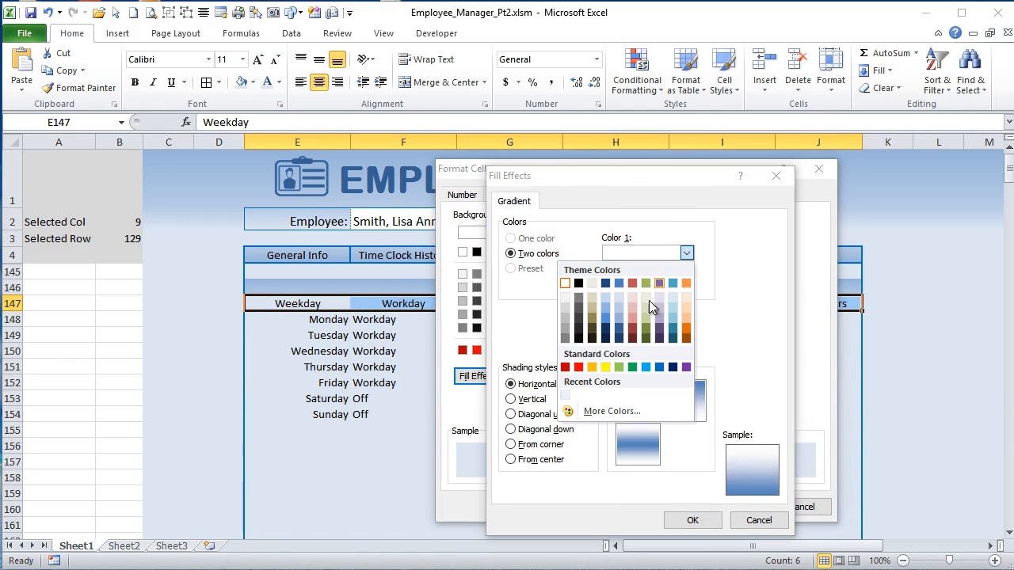
{"action": "left_click", "coordinate": [619, 308]}
{"action": "left_click", "coordinate": [686, 286]}
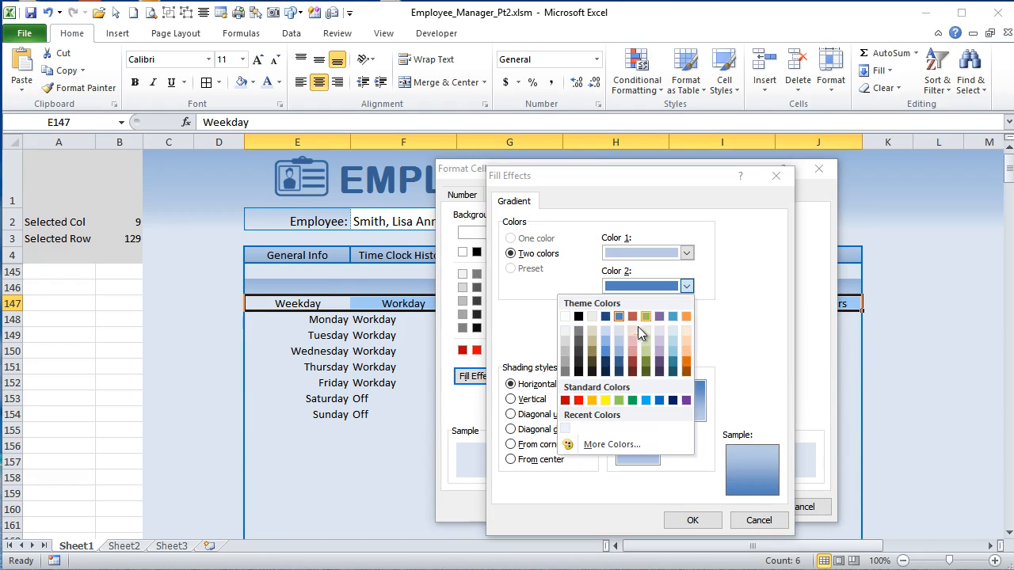
{"action": "left_click", "coordinate": [623, 333]}
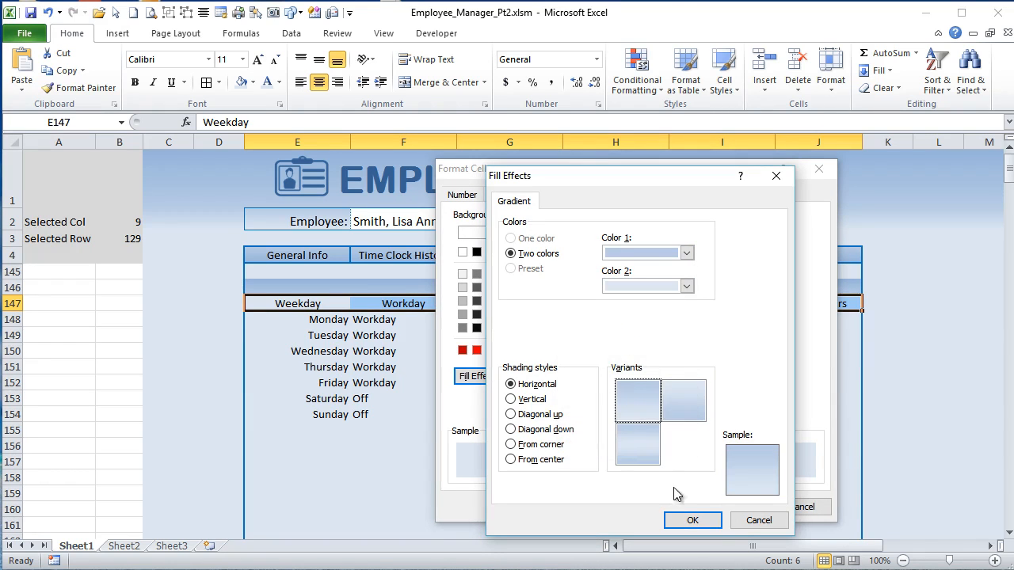
{"action": "left_click", "coordinate": [693, 522]}
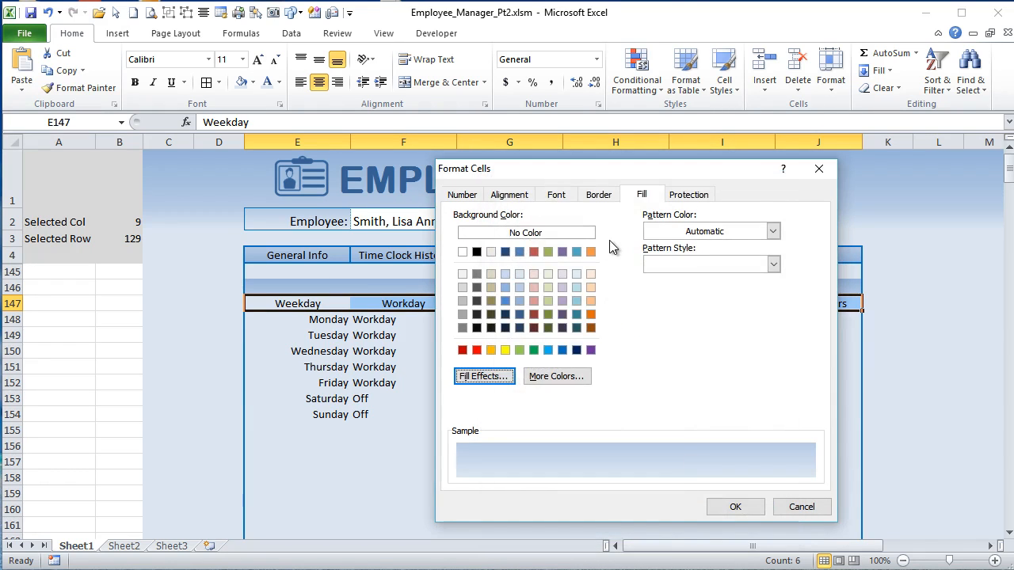
Step: Add thin blue top, bottom and inside vertical borders to the column headings in E147:J147
{"action": "left_click", "coordinate": [603, 195]}
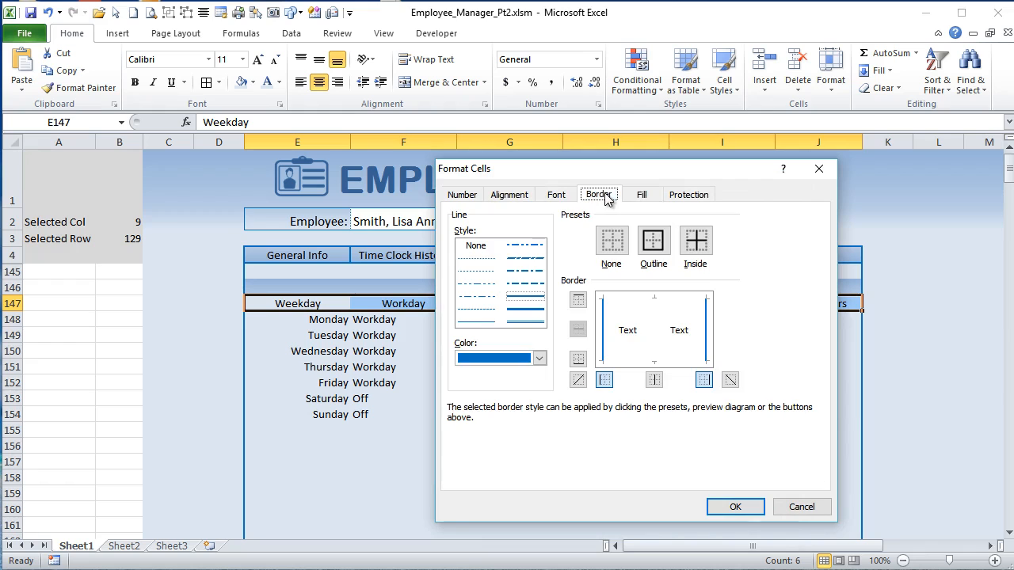
{"action": "left_click", "coordinate": [473, 322]}
{"action": "left_click", "coordinate": [653, 334]}
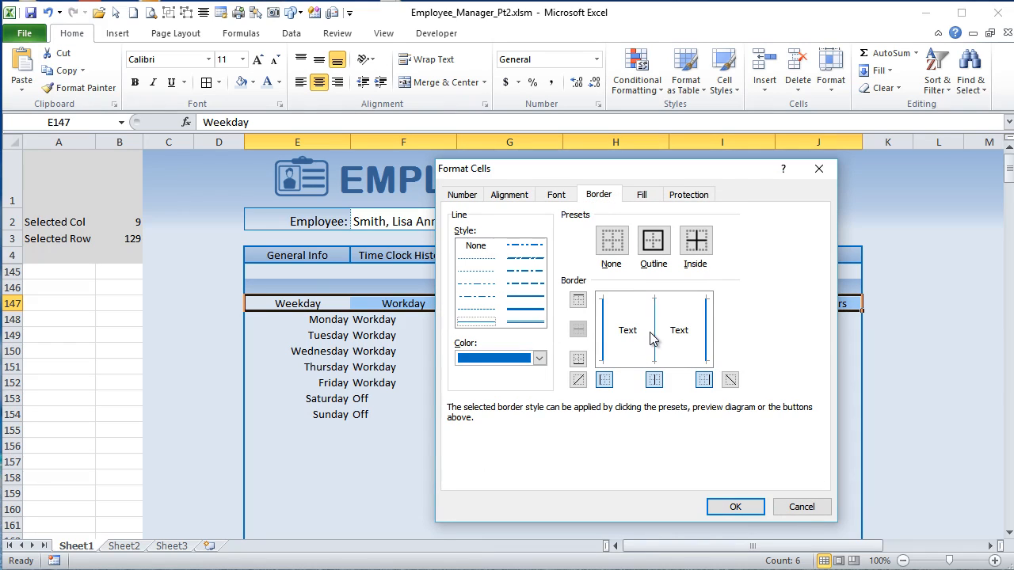
{"action": "left_click", "coordinate": [641, 299]}
{"action": "left_click", "coordinate": [631, 362]}
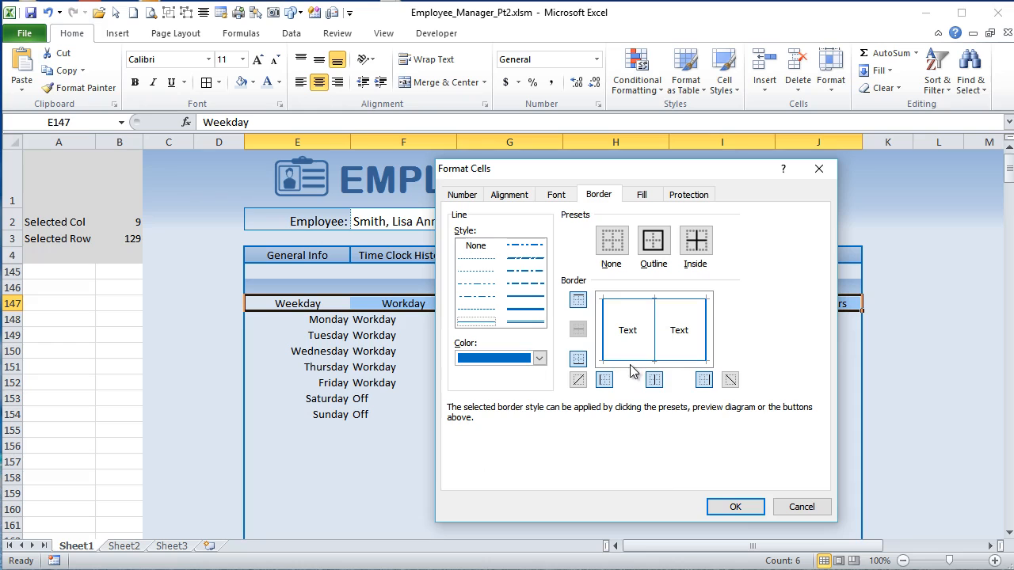
{"action": "left_click", "coordinate": [725, 512]}
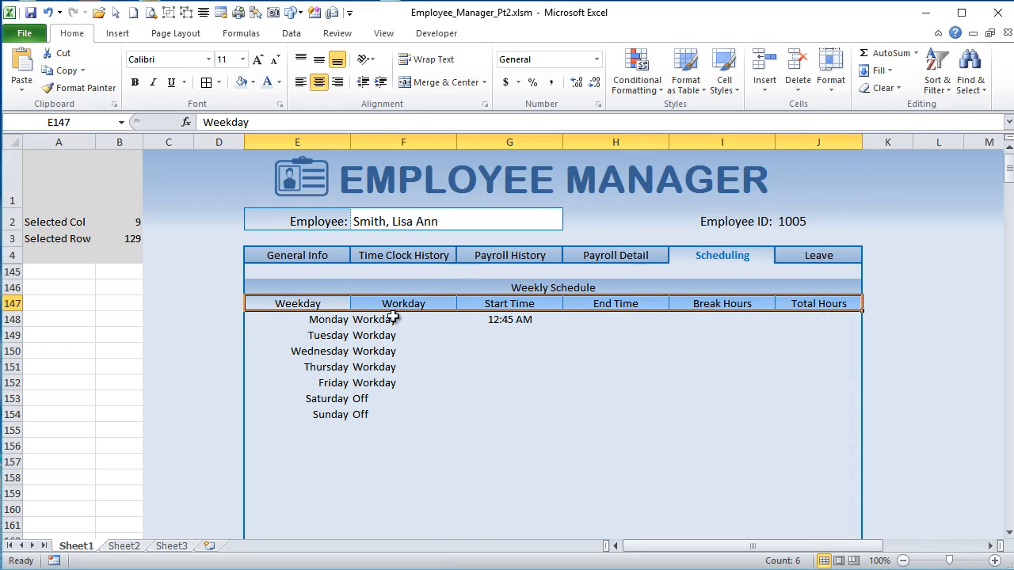
Step: Add a medium-weight blue top border to the merged Weekly Schedule title in row 146
{"action": "left_click_drag", "start_coordinate": [333, 287], "coordinate": [691, 290]}
{"action": "right_click", "coordinate": [691, 290]}
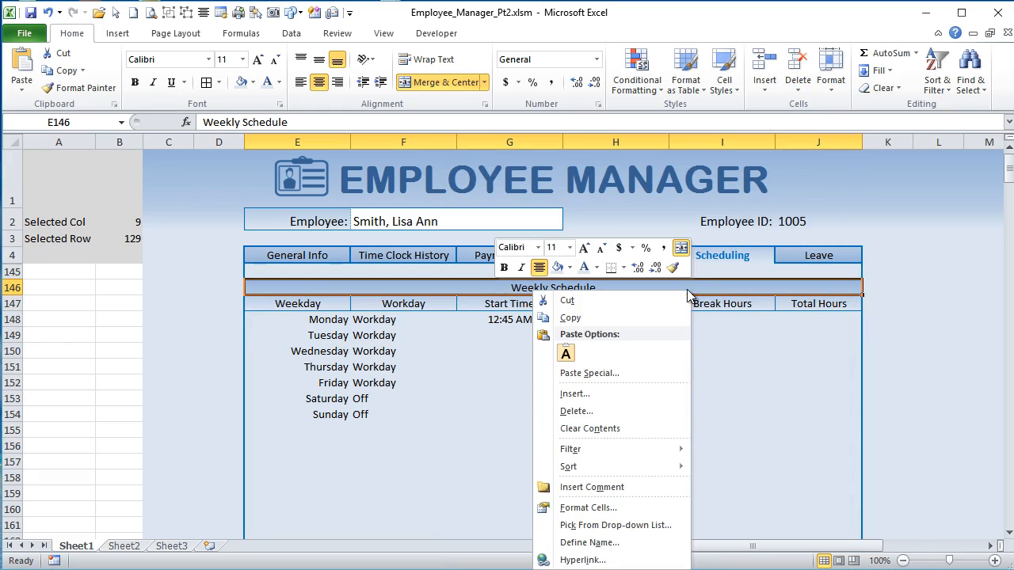
{"action": "left_click", "coordinate": [598, 508]}
{"action": "left_click_drag", "start_coordinate": [593, 330], "coordinate": [640, 152]}
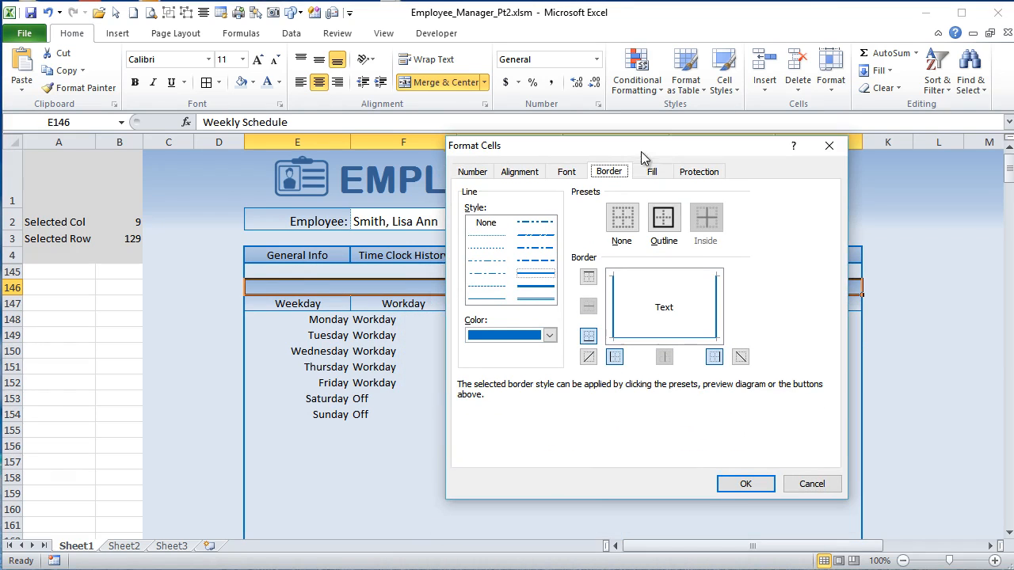
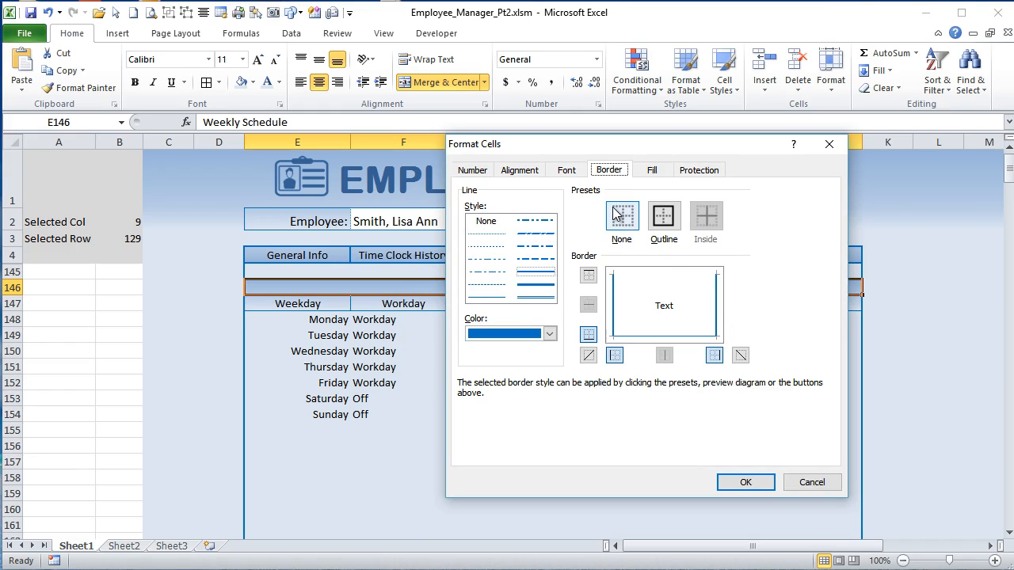
{"action": "left_click", "coordinate": [648, 171]}
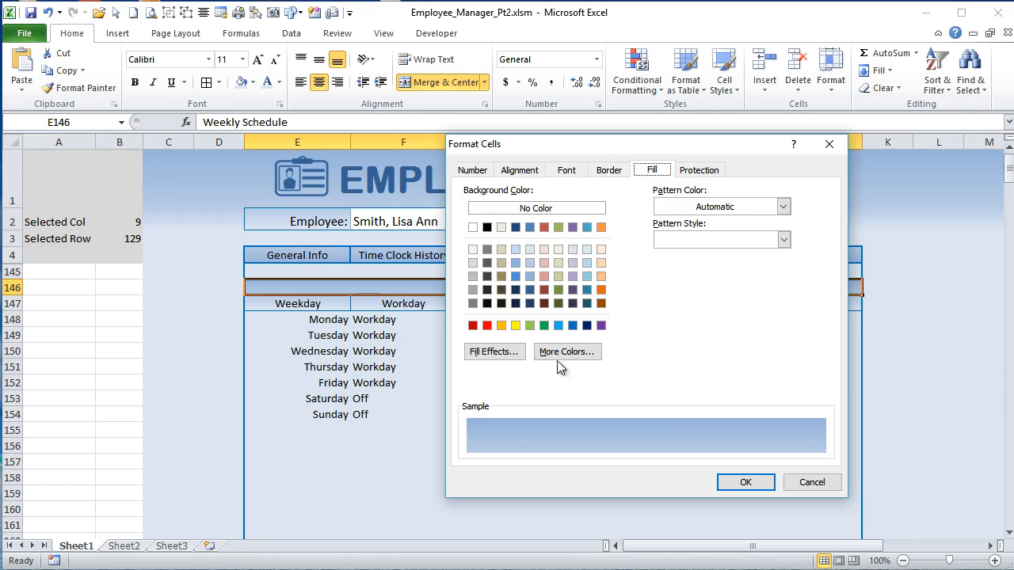
{"action": "left_click", "coordinate": [601, 172]}
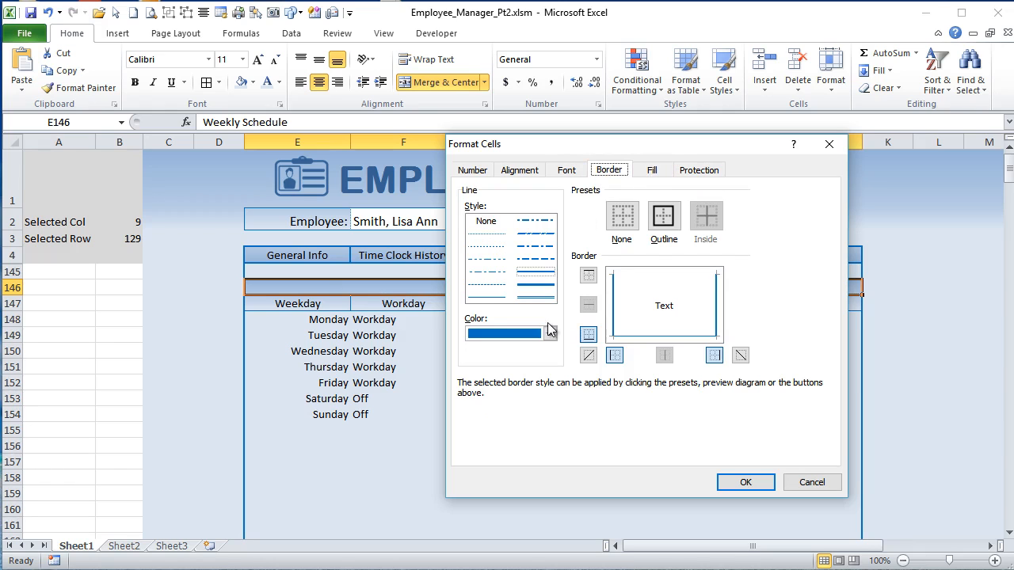
{"action": "left_click", "coordinate": [659, 280]}
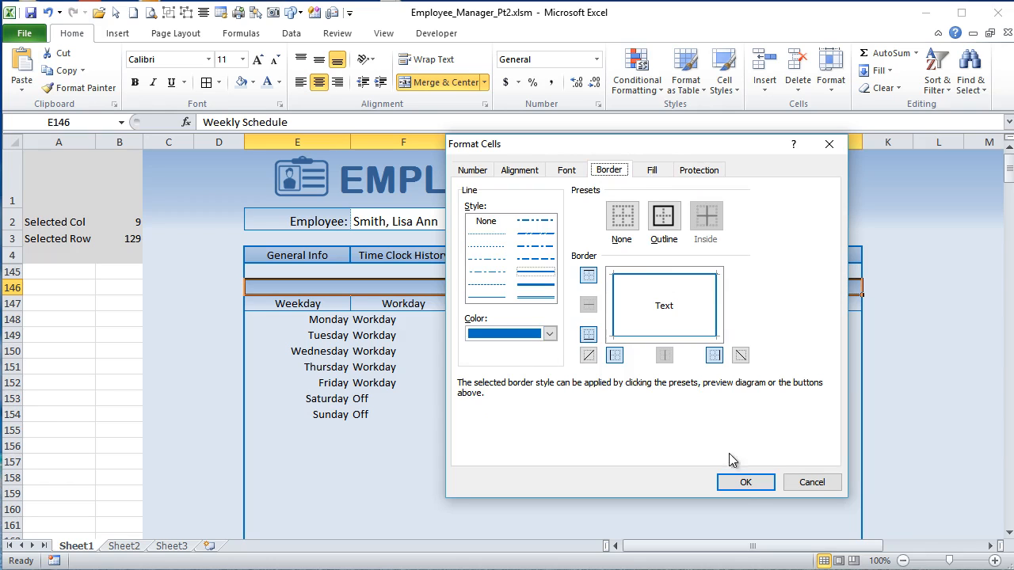
{"action": "left_click", "coordinate": [746, 485]}
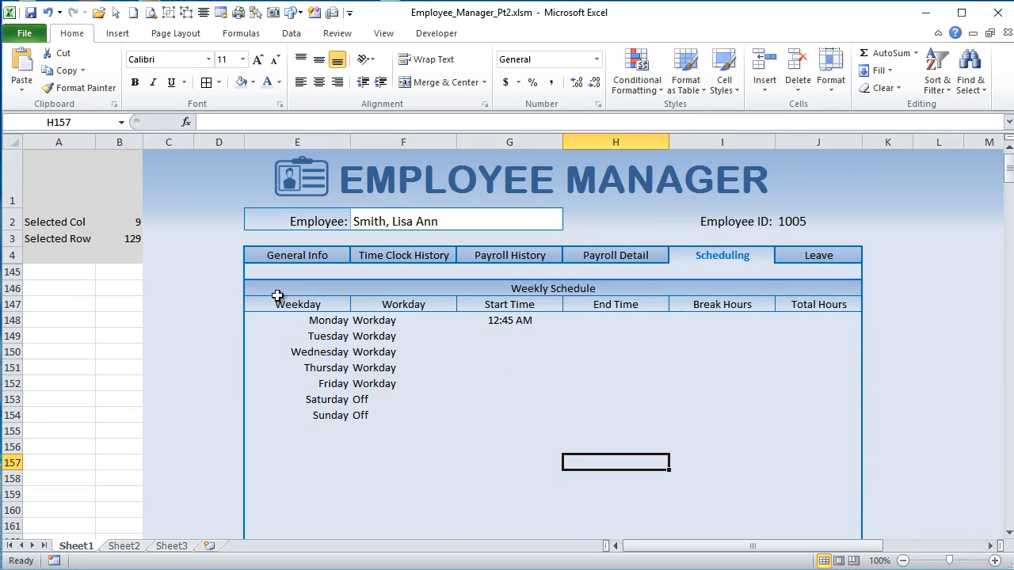
Step: Fill the schedule entry cells F148:I154, from Workday through Break Hours, with solid white
{"action": "left_click_drag", "start_coordinate": [275, 321], "coordinate": [819, 415]}
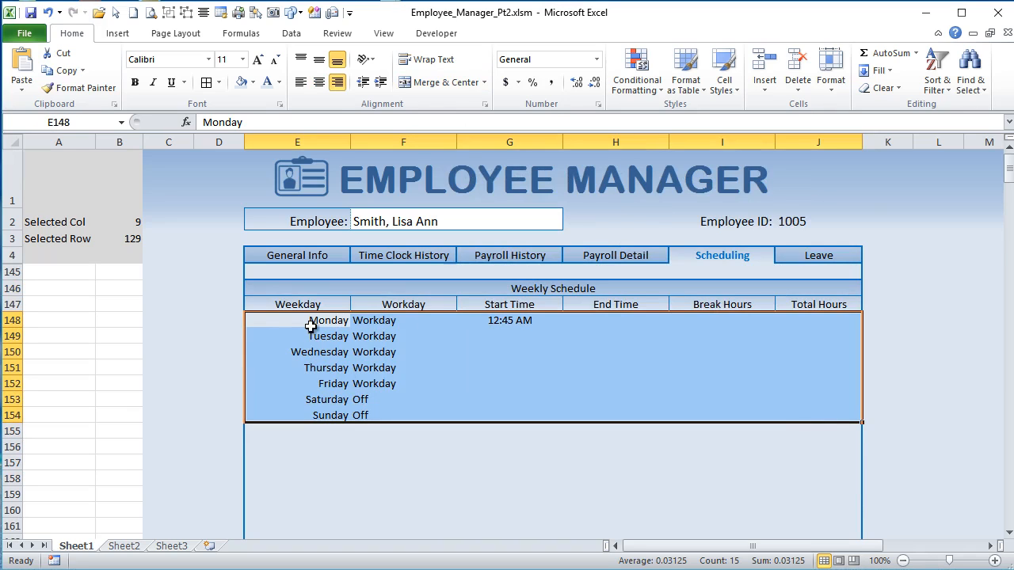
{"action": "left_click_drag", "start_coordinate": [310, 326], "coordinate": [312, 412]}
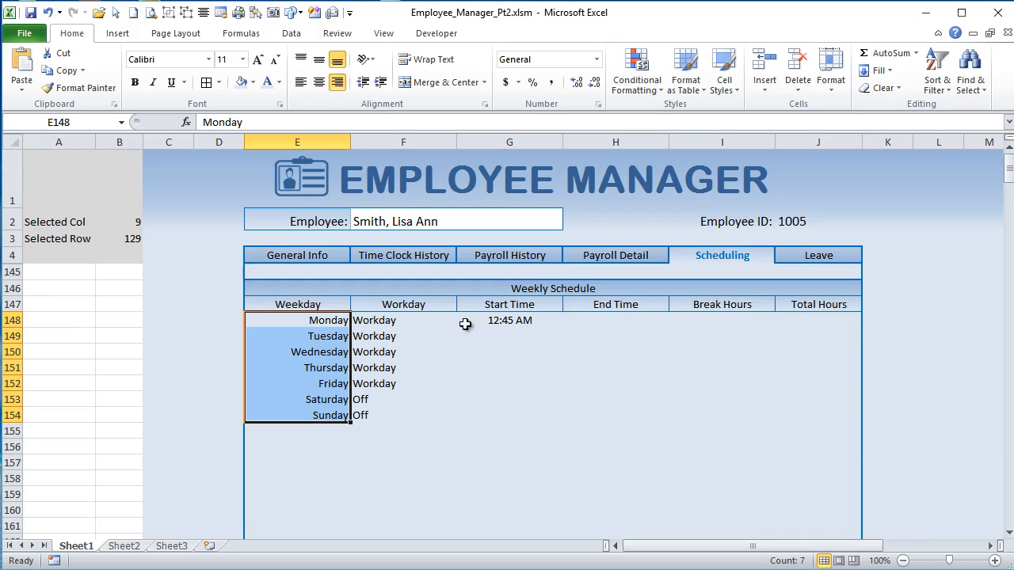
{"action": "left_click", "coordinate": [491, 323]}
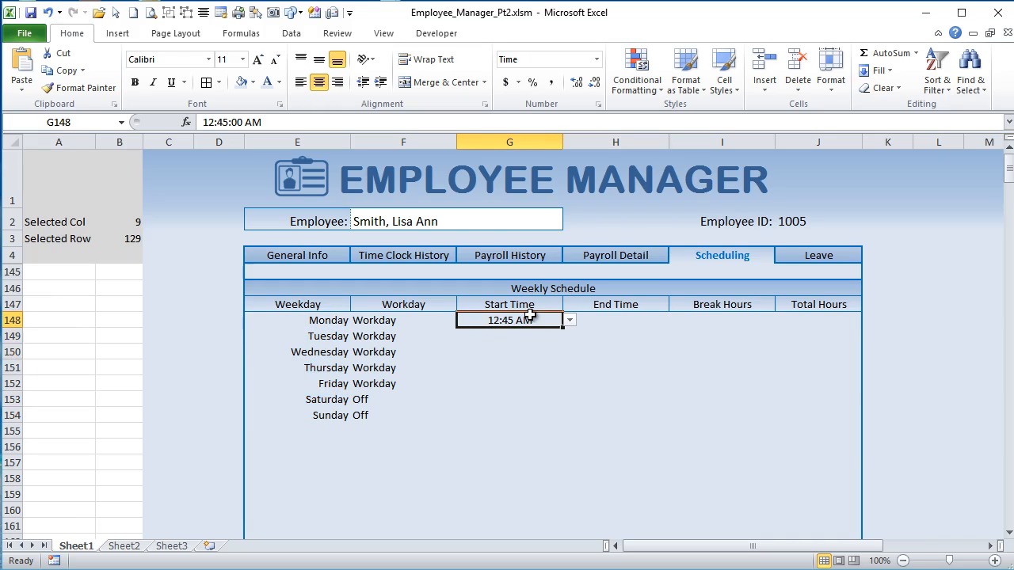
{"action": "left_click_drag", "start_coordinate": [529, 315], "coordinate": [684, 412]}
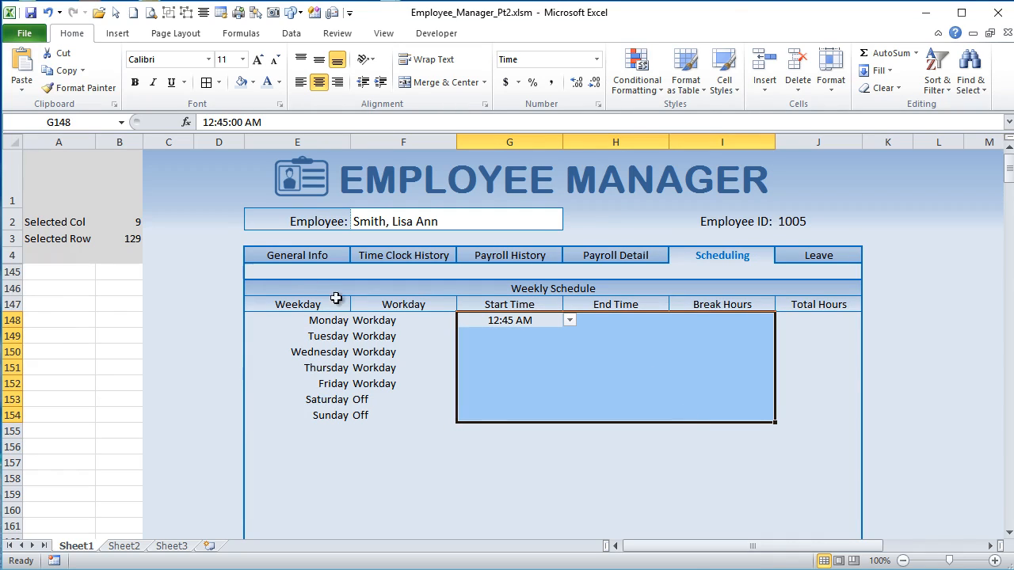
{"action": "left_click_drag", "start_coordinate": [372, 318], "coordinate": [683, 412]}
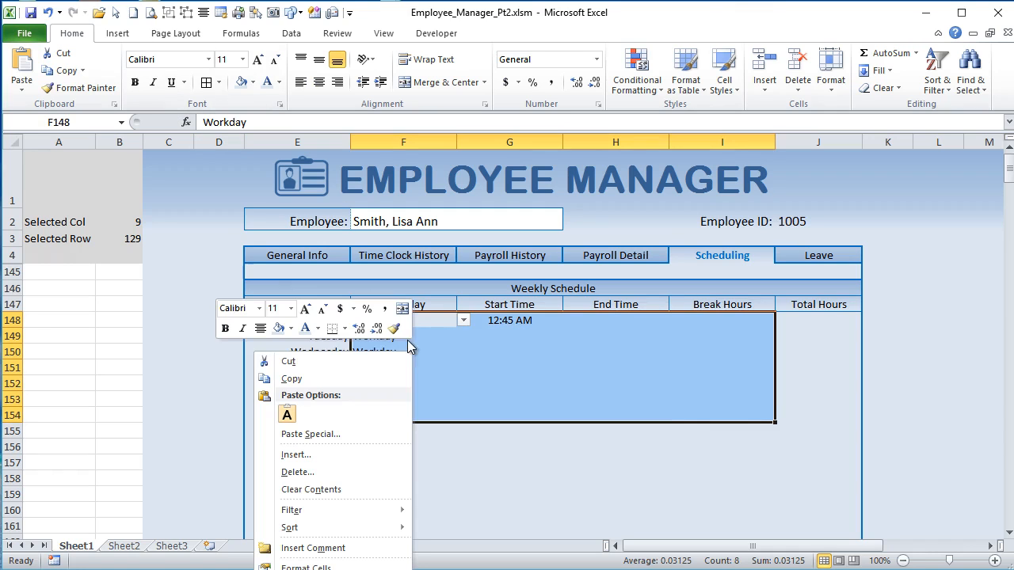
{"action": "right_click", "coordinate": [409, 348]}
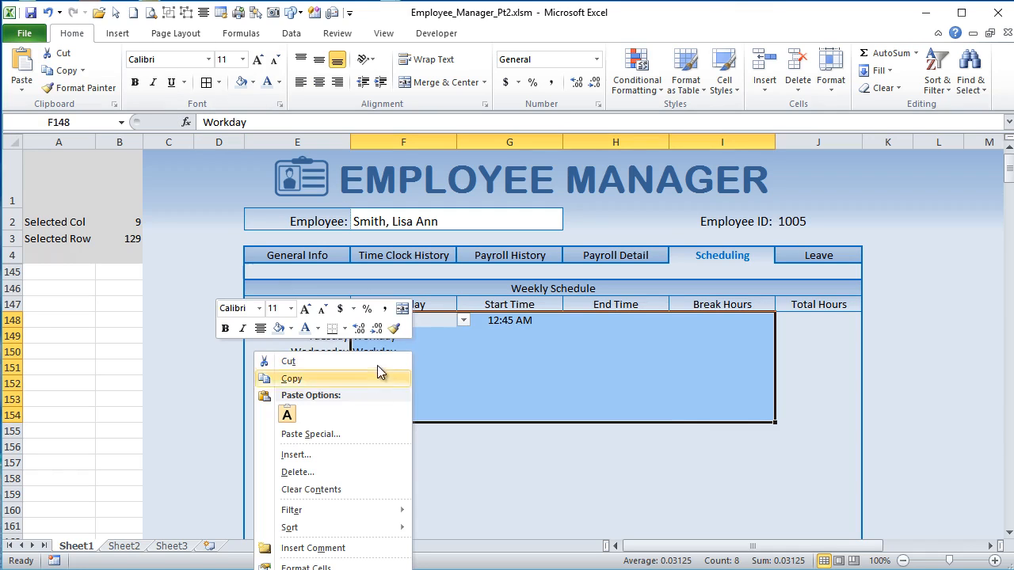
{"action": "left_click", "coordinate": [254, 84]}
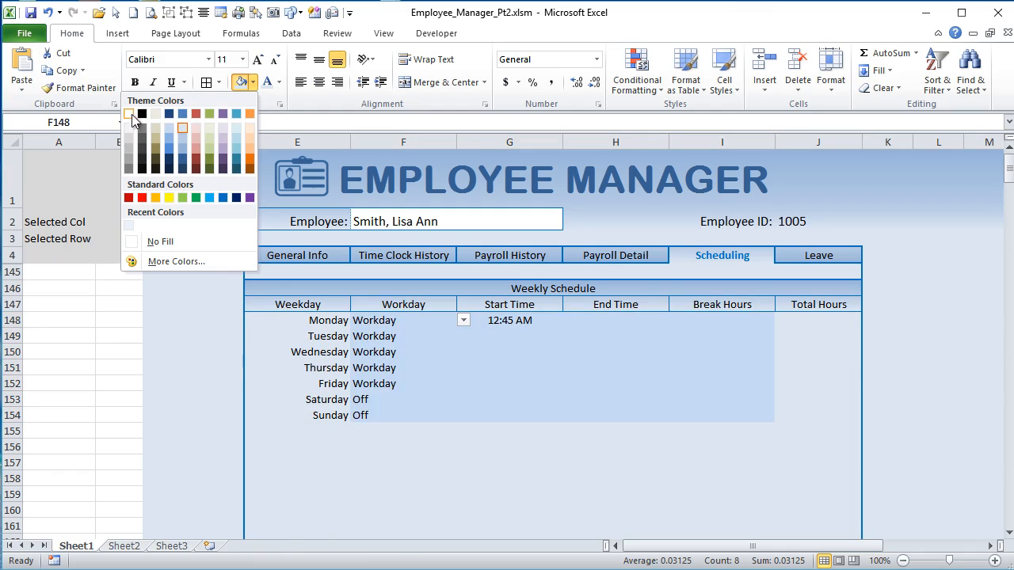
{"action": "left_click", "coordinate": [128, 115]}
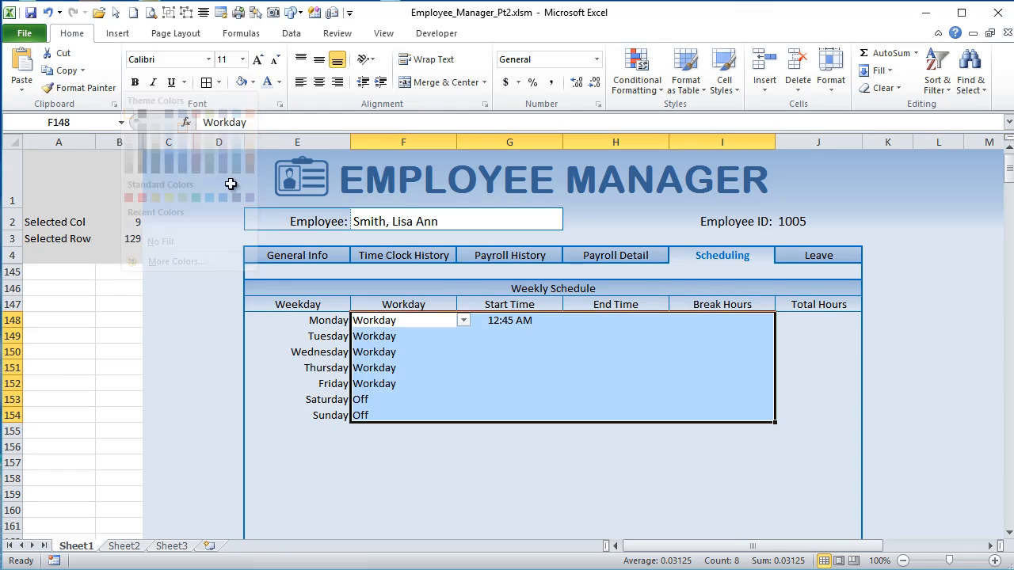
Step: Create a formula-based conditional formatting rule for F148:I154 using =Mod(Row(),2)=0
{"action": "left_click", "coordinate": [631, 93]}
{"action": "left_click", "coordinate": [603, 325]}
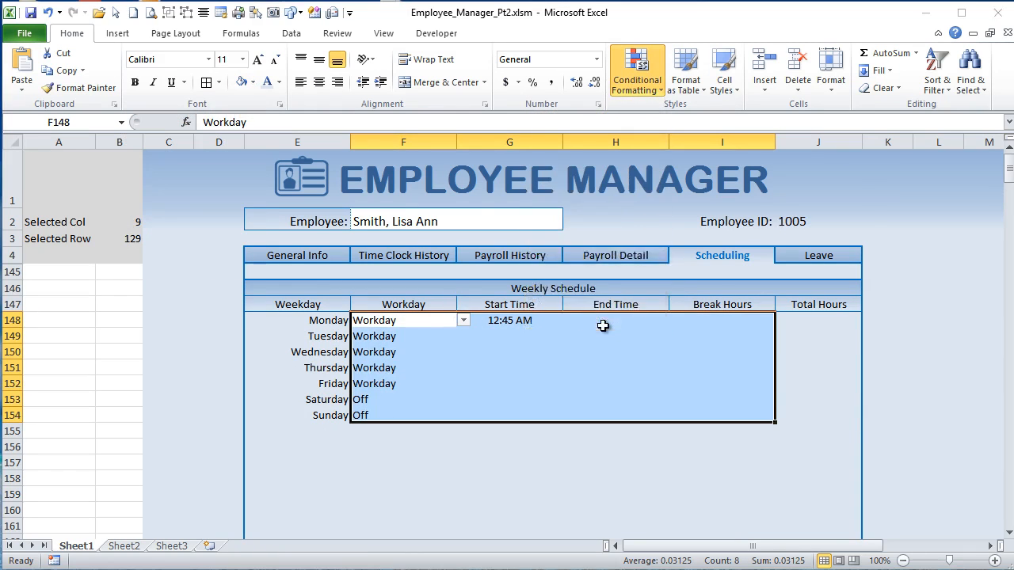
{"action": "left_click", "coordinate": [422, 246]}
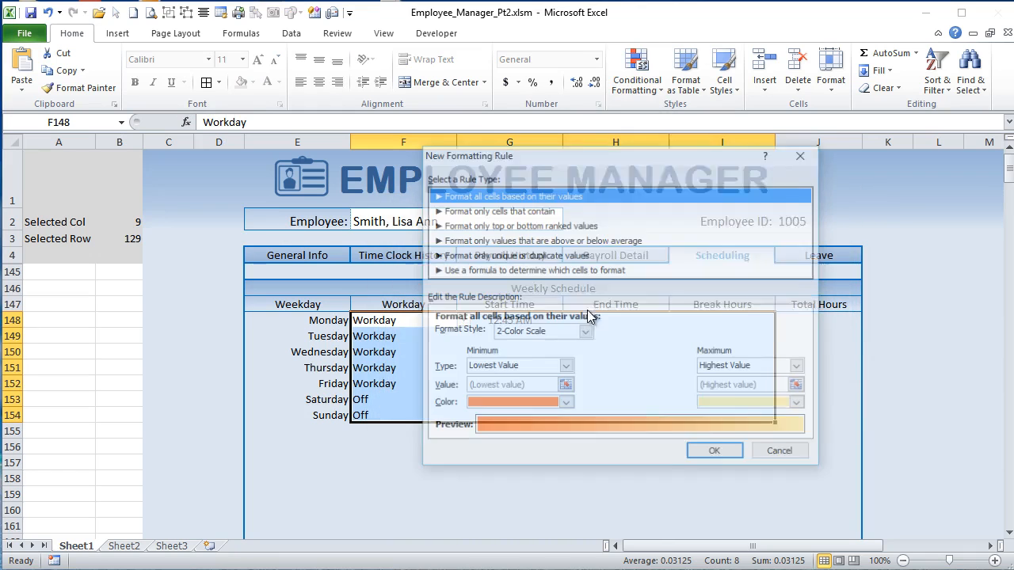
{"action": "left_click_drag", "start_coordinate": [602, 156], "coordinate": [599, 81]}
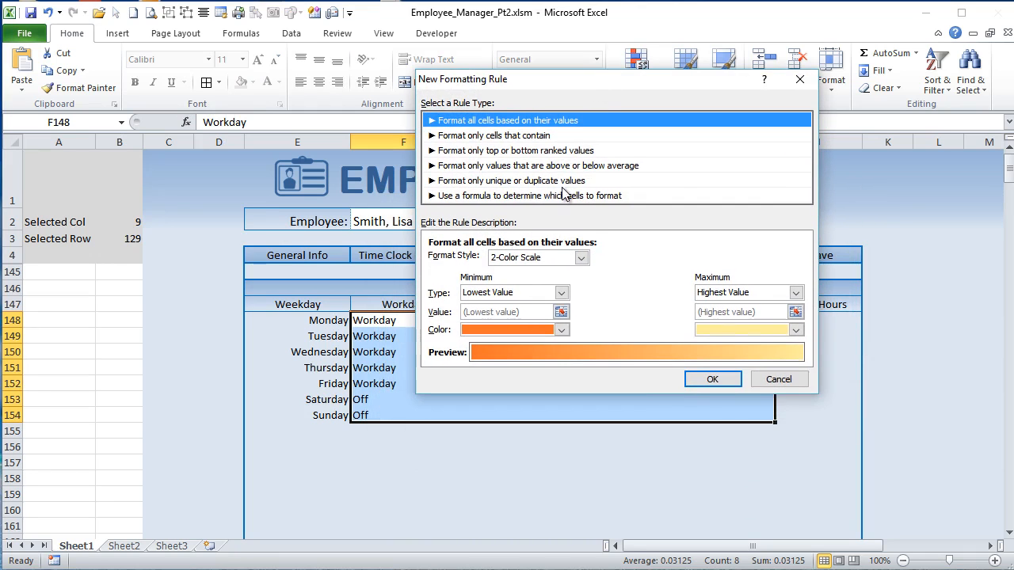
{"action": "left_click", "coordinate": [567, 196]}
{"action": "left_click", "coordinate": [547, 260]}
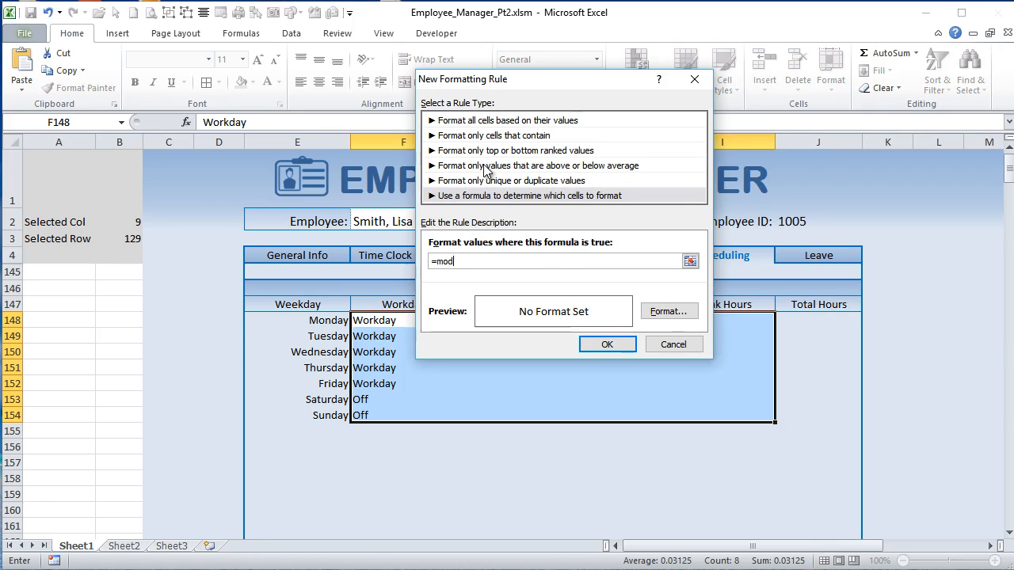
{"action": "type", "text": "=Mod(Row(),2)=0"}
{"action": "key", "text": "Tab"}
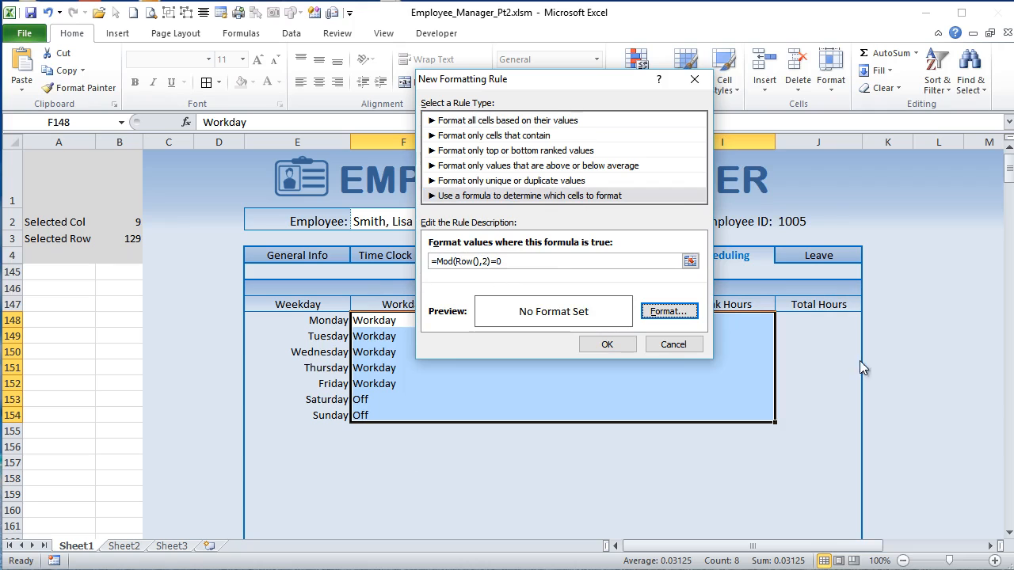
Step: Give the alternating-row rule a horizontal two-color gradient fill with the recent very pale blue as both colors, and apply it
{"action": "left_click", "coordinate": [671, 315]}
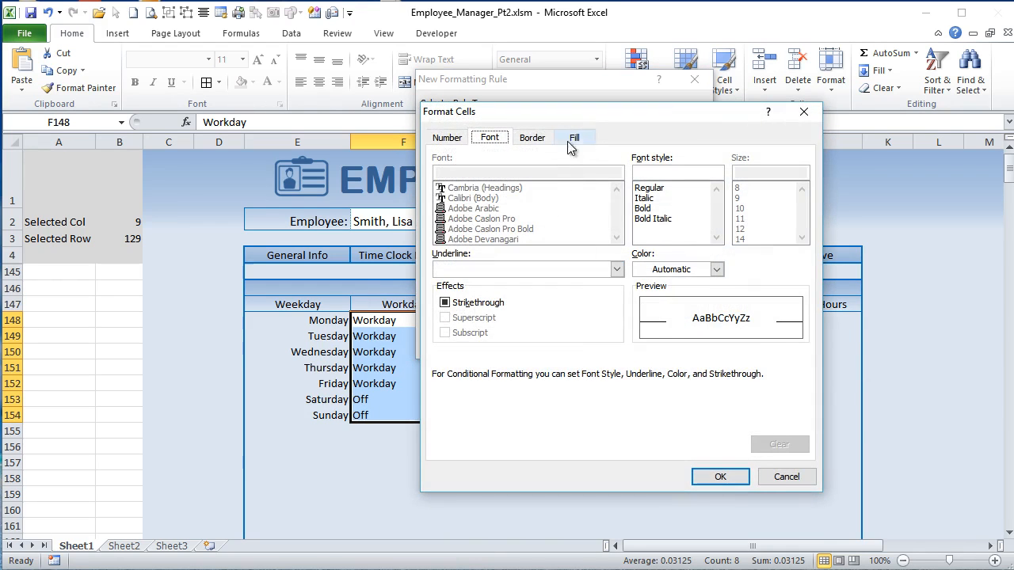
{"action": "left_click", "coordinate": [573, 138]}
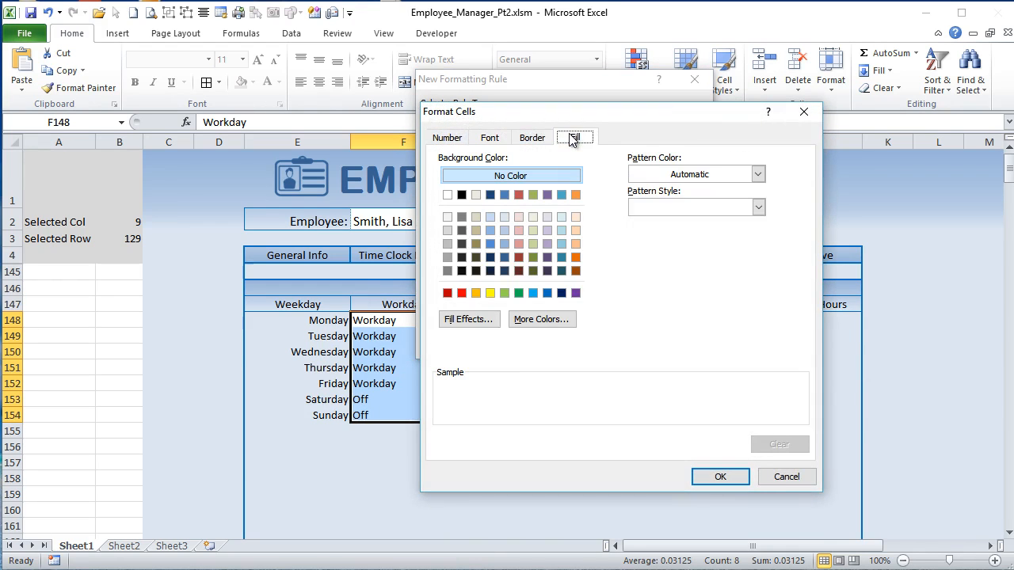
{"action": "left_click", "coordinate": [469, 319]}
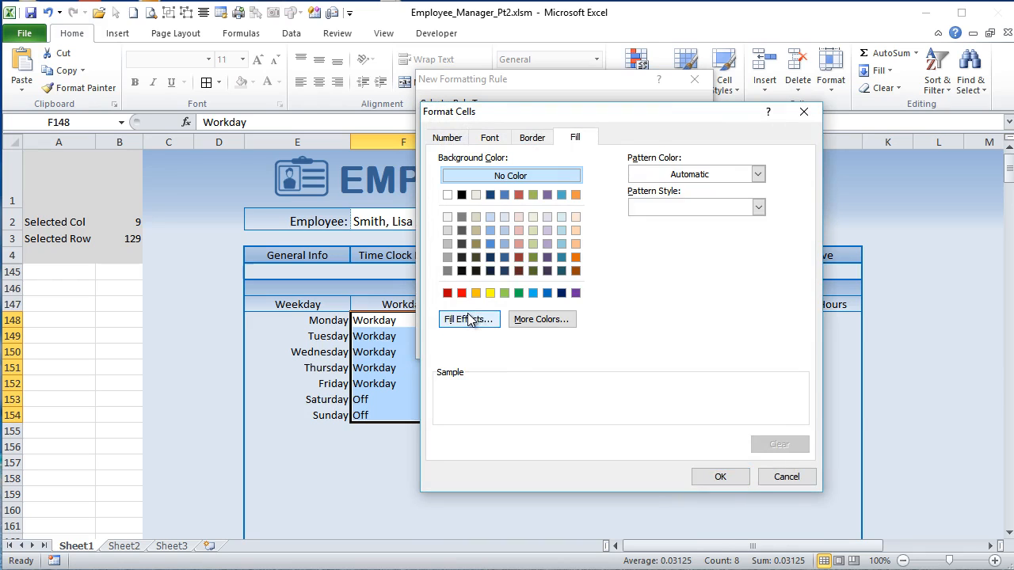
{"action": "left_click", "coordinate": [667, 200]}
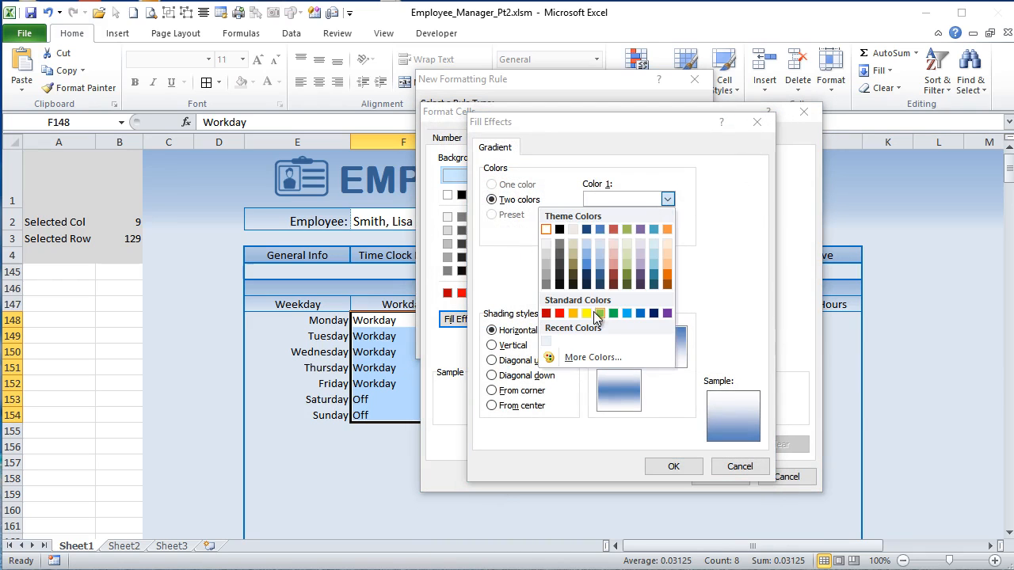
{"action": "left_click", "coordinate": [545, 344]}
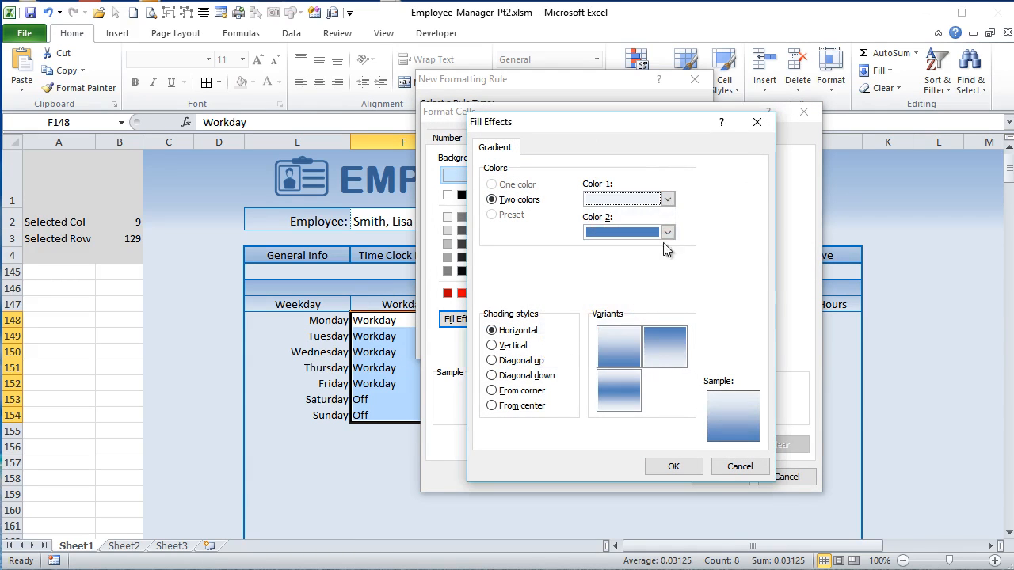
{"action": "left_click", "coordinate": [667, 233]}
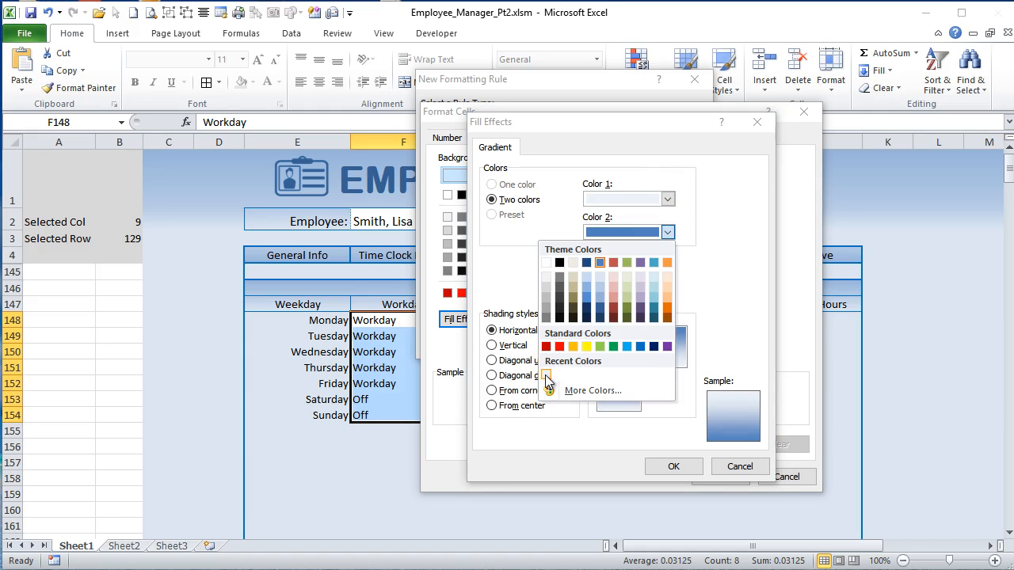
{"action": "left_click", "coordinate": [546, 376]}
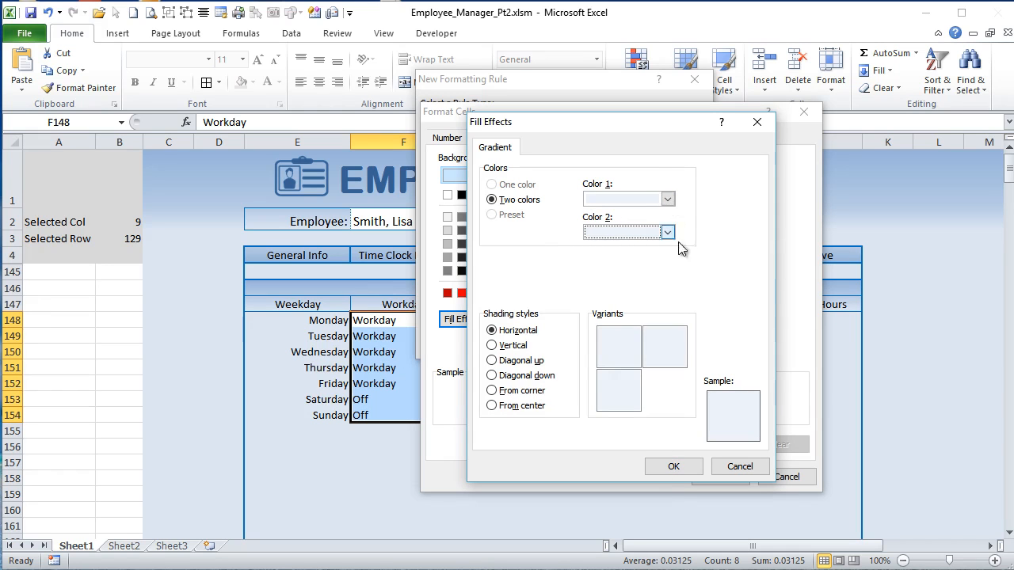
{"action": "left_click", "coordinate": [672, 467]}
{"action": "left_click", "coordinate": [715, 476]}
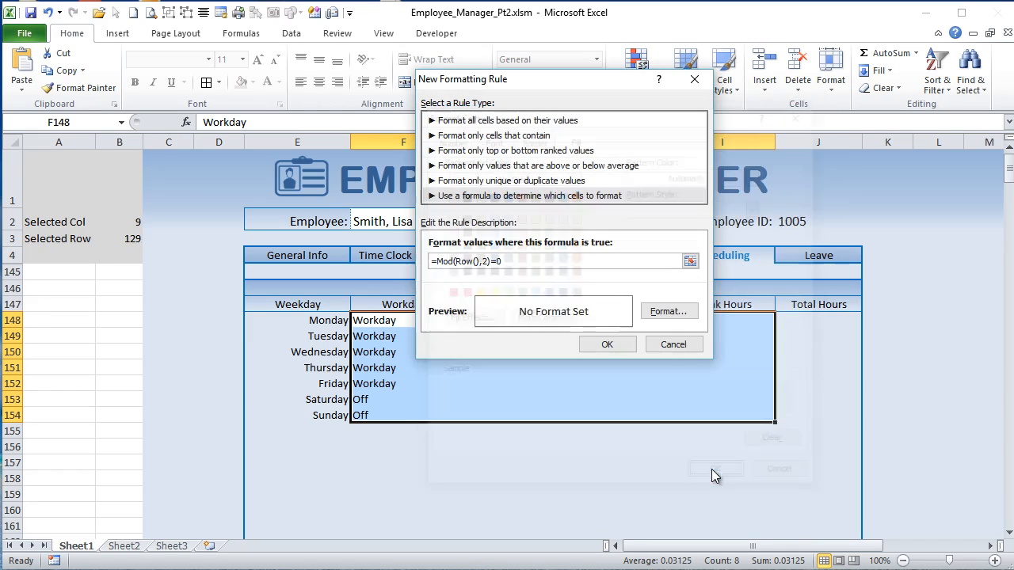
{"action": "left_click", "coordinate": [610, 345]}
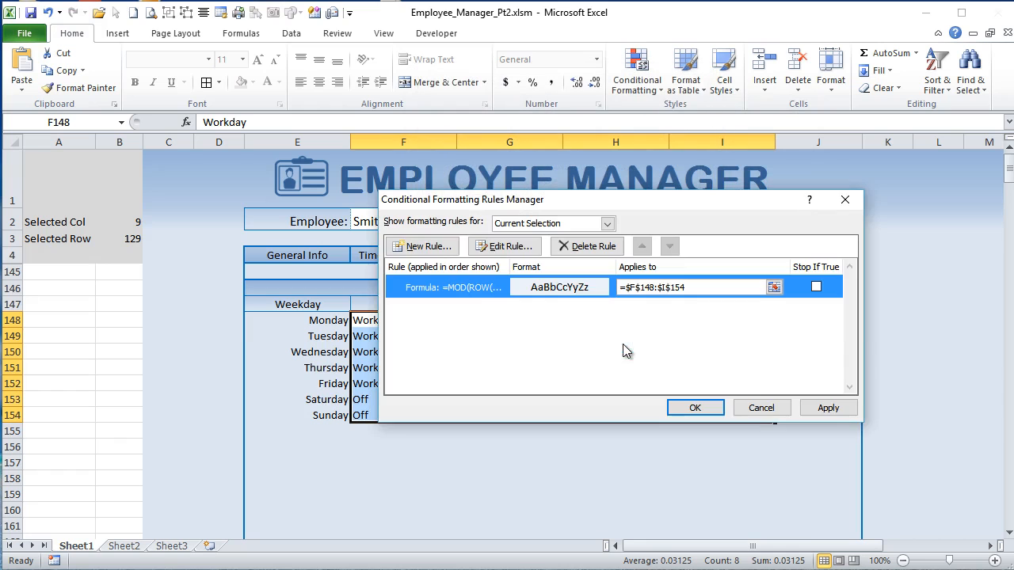
{"action": "left_click", "coordinate": [702, 407]}
{"action": "left_click", "coordinate": [573, 446]}
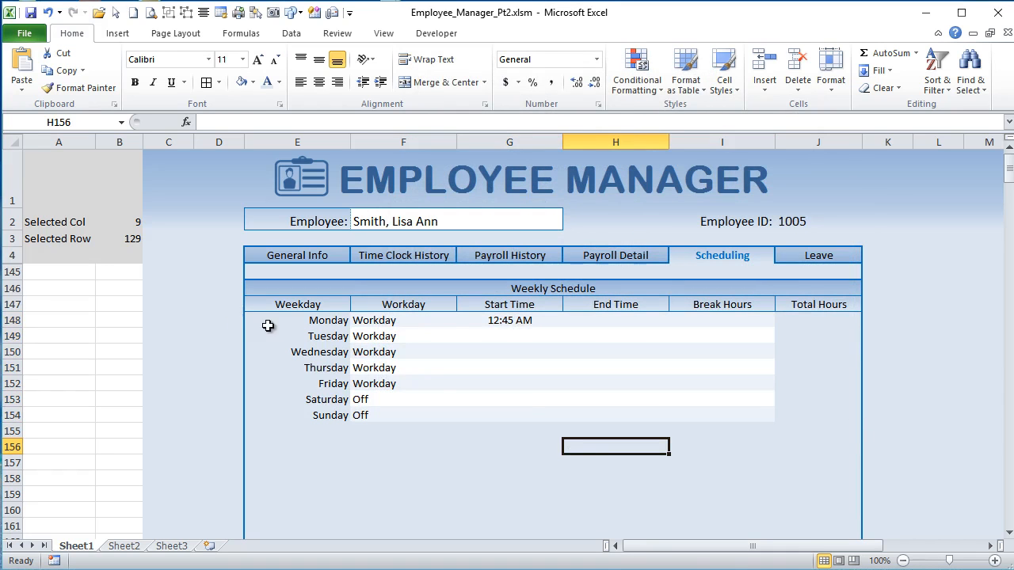
Step: Add fine dotted blue inside borders and a medium-weight blue bottom border to the schedule rows E148:J154
{"action": "left_click_drag", "start_coordinate": [267, 325], "coordinate": [809, 412]}
{"action": "right_click", "coordinate": [727, 420]}
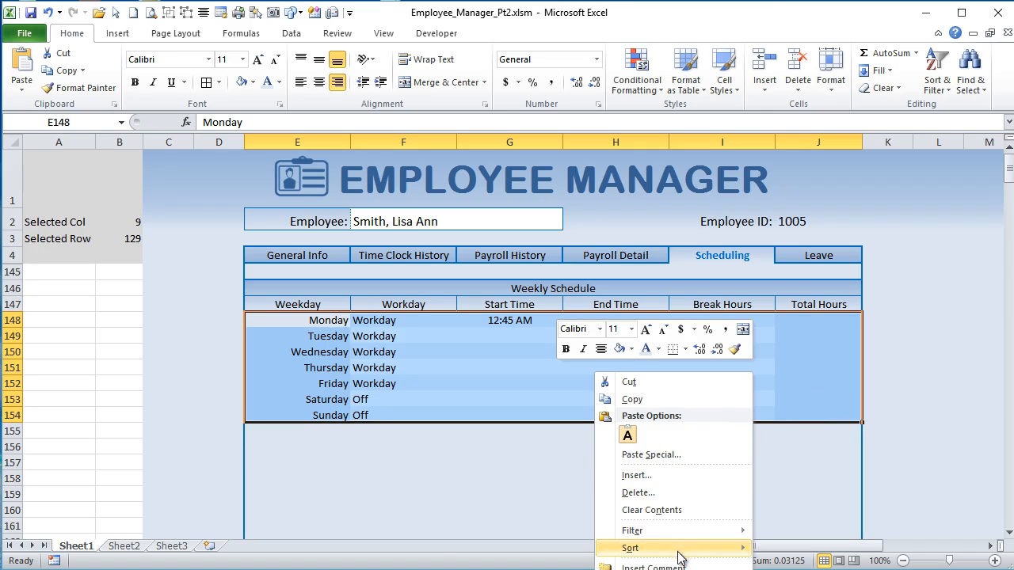
{"action": "scroll", "coordinate": [931, 347], "scroll_direction": "down", "scroll_amount": 2}
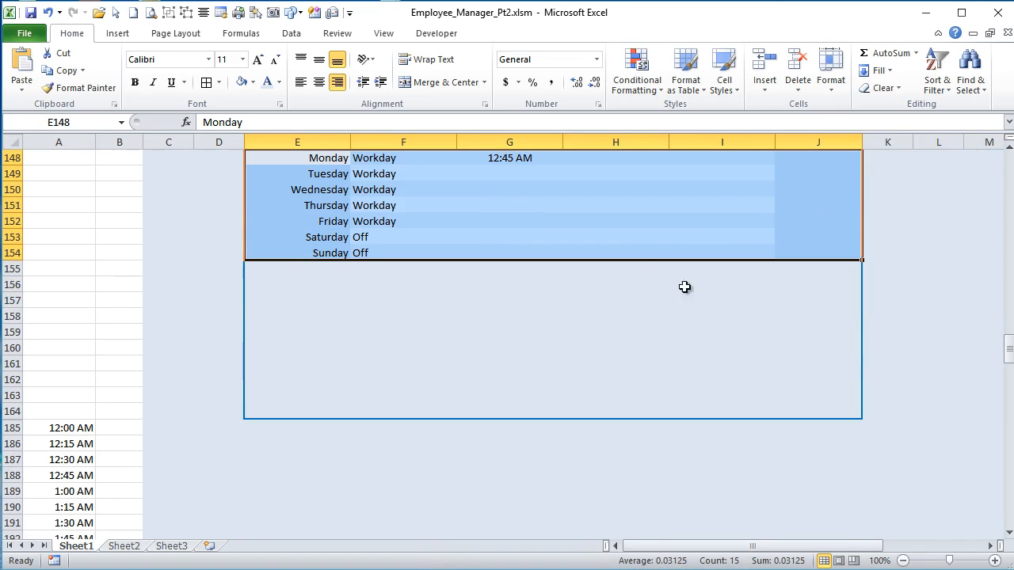
{"action": "right_click", "coordinate": [641, 225]}
{"action": "left_click", "coordinate": [579, 445]}
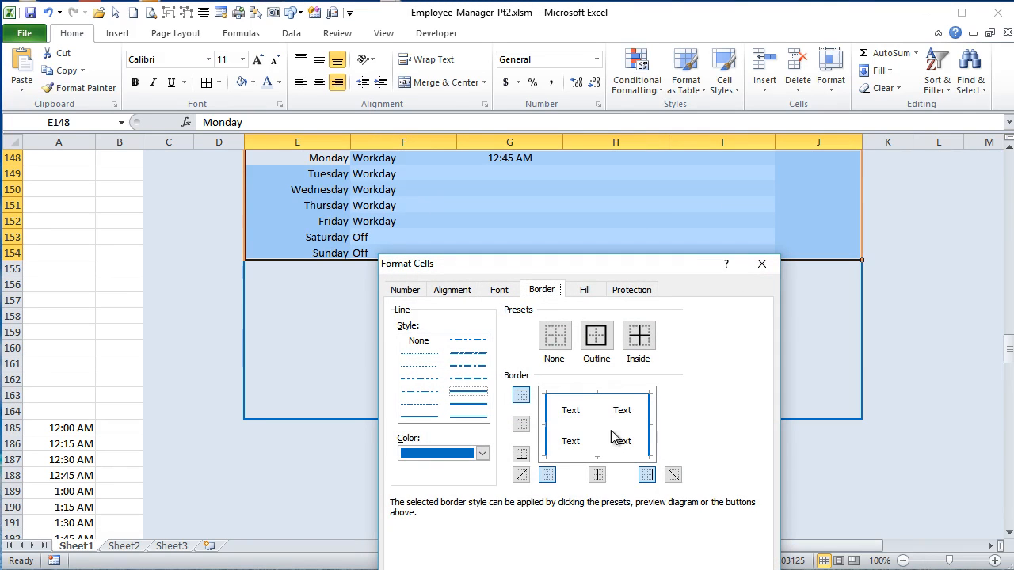
{"action": "left_click", "coordinate": [421, 353]}
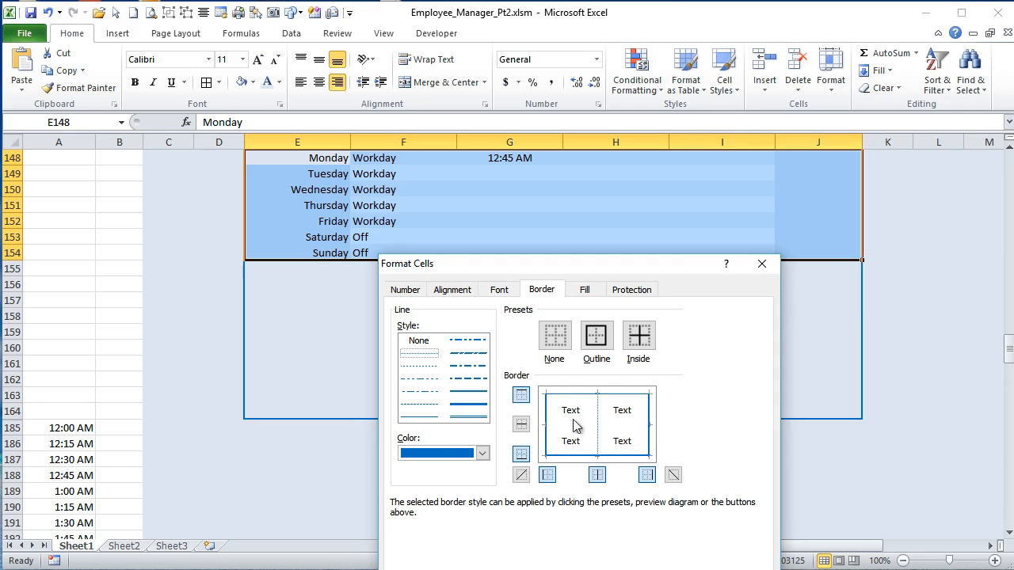
{"action": "left_click", "coordinate": [423, 416]}
{"action": "left_click", "coordinate": [570, 426]}
{"action": "left_click_drag", "start_coordinate": [686, 264], "coordinate": [686, 136]}
{"action": "left_click", "coordinate": [701, 476]}
{"action": "left_click", "coordinate": [937, 410]}
{"action": "scroll", "coordinate": [927, 416], "scroll_direction": "up", "scroll_amount": 1}
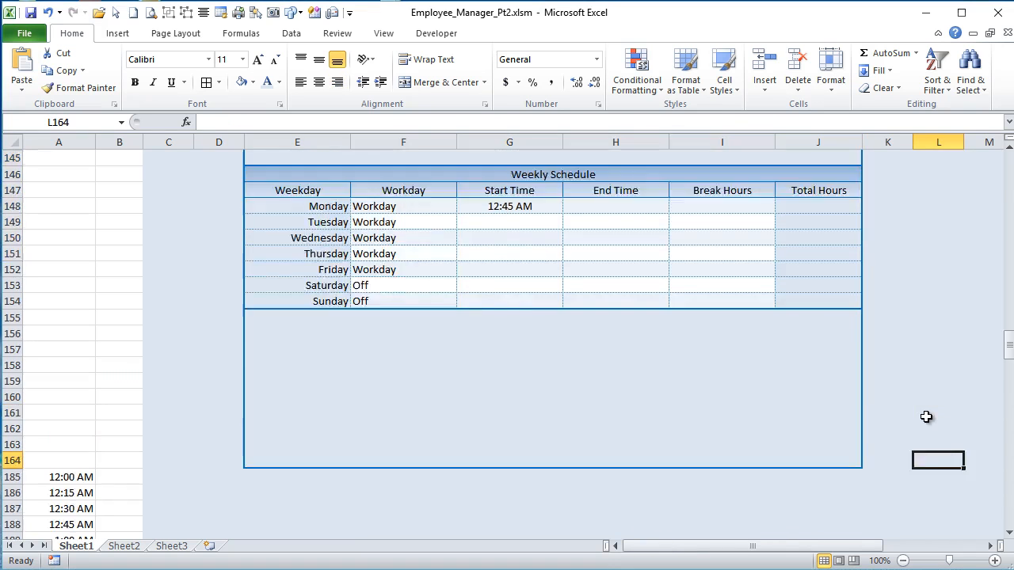
Step: Set Monday's End Time in H148 to 6:00 PM from its time list
{"action": "left_click_drag", "start_coordinate": [829, 318], "coordinate": [817, 411]}
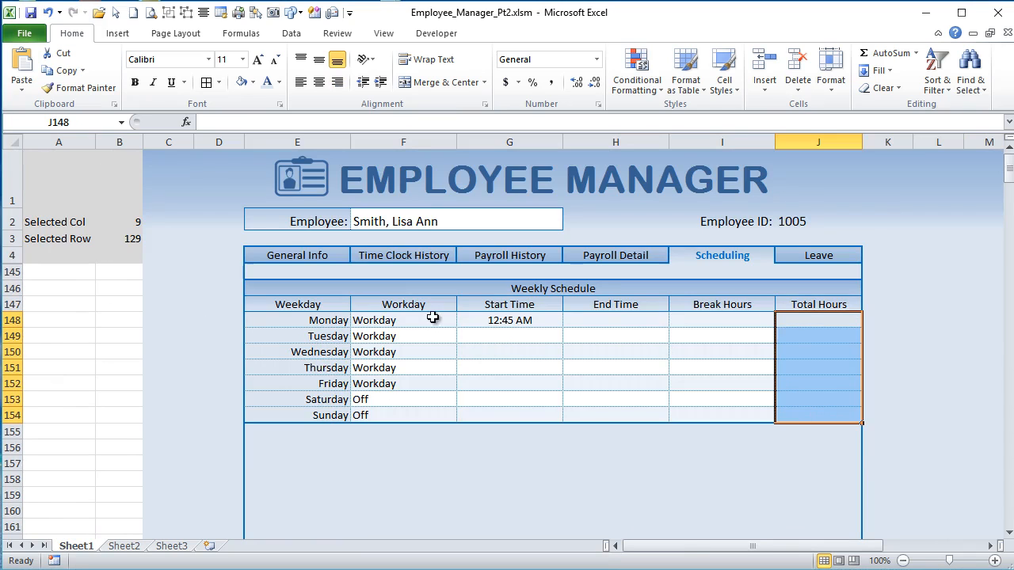
{"action": "left_click", "coordinate": [523, 322]}
{"action": "left_click", "coordinate": [606, 322]}
{"action": "left_click", "coordinate": [676, 321]}
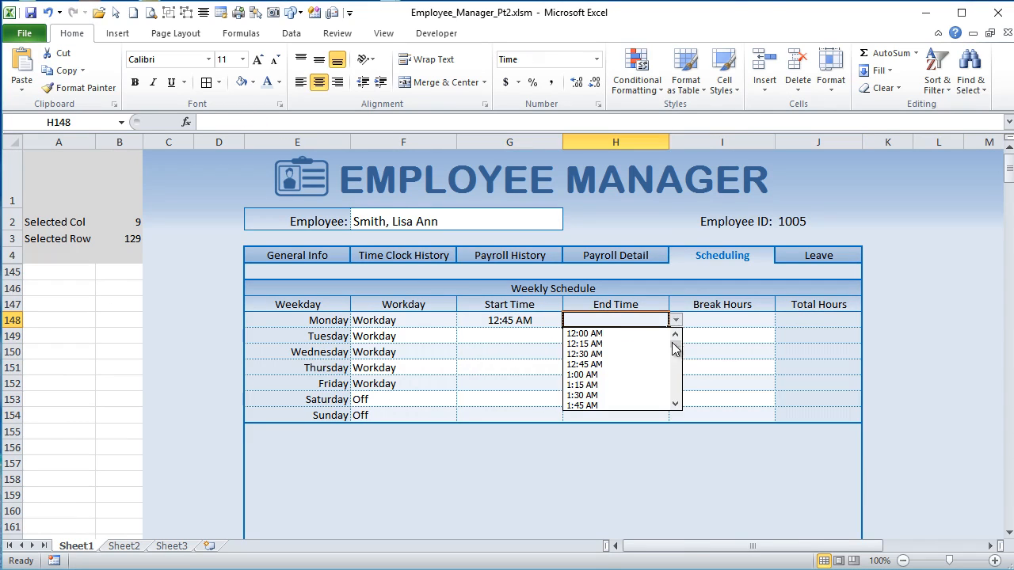
{"action": "left_click_drag", "start_coordinate": [676, 342], "coordinate": [676, 384]}
{"action": "left_click", "coordinate": [655, 346]}
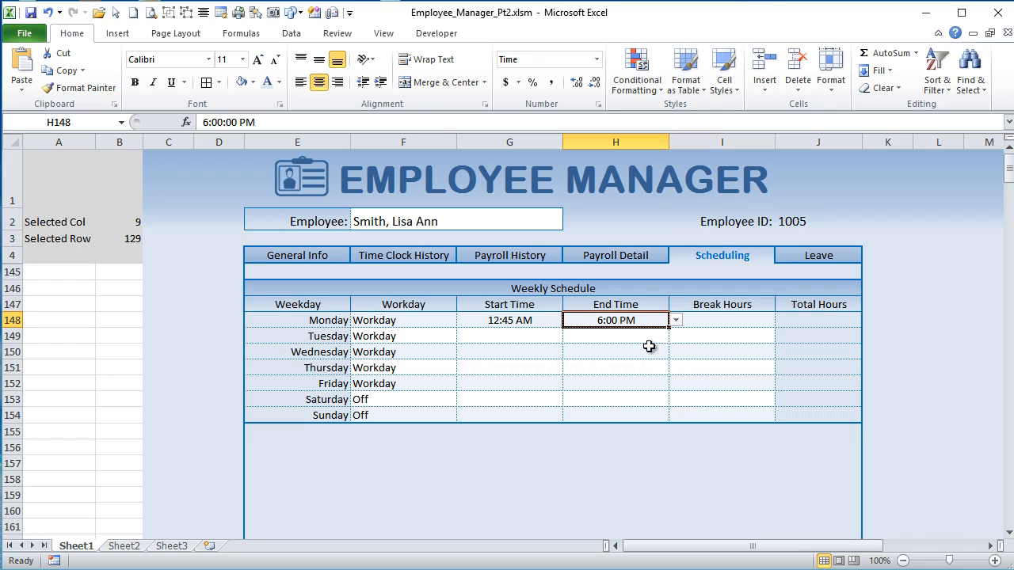
Step: Set Monday's Start Time in G148 to 9:00 AM and enter 1 as its Break Hours
{"action": "left_click", "coordinate": [540, 327]}
{"action": "left_click", "coordinate": [569, 321]}
{"action": "left_click_drag", "start_coordinate": [573, 353], "coordinate": [568, 369]}
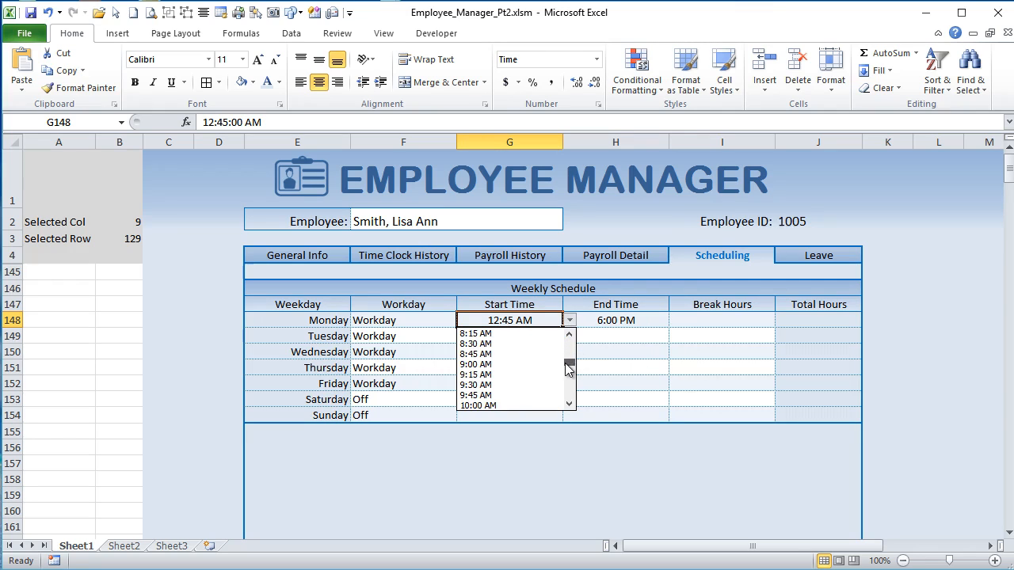
{"action": "left_click", "coordinate": [539, 364]}
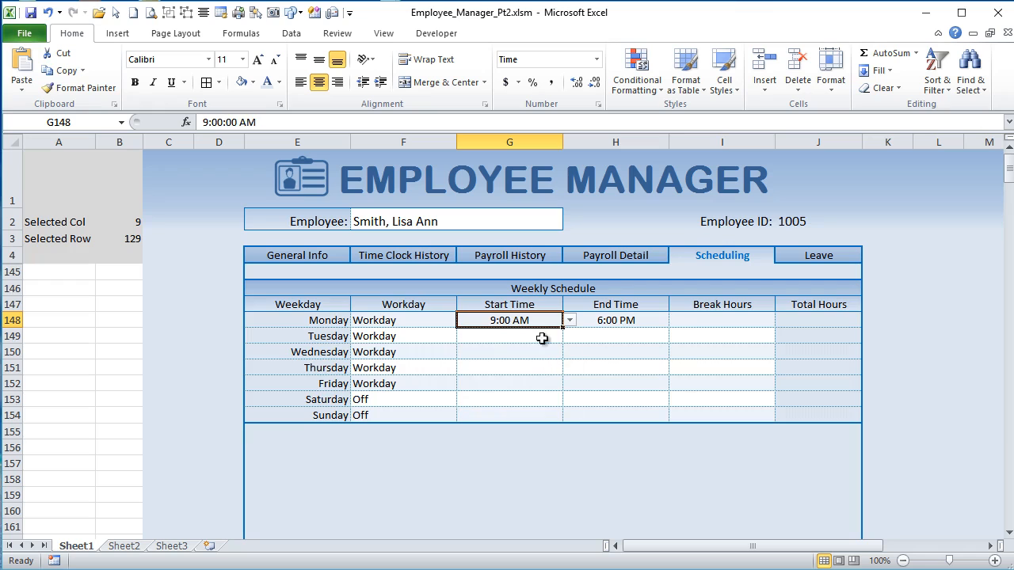
{"action": "left_click", "coordinate": [697, 325]}
{"action": "type", "text": "1"}
{"action": "key", "text": "Tab"}
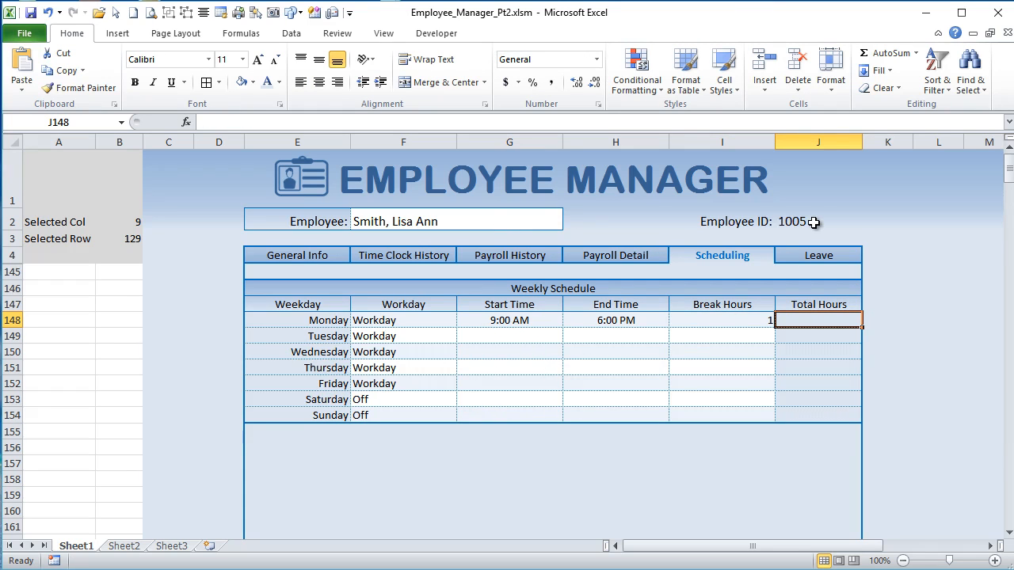
Step: Enter the formula =(H148-G148) as Monday's Total Hours in J148
{"action": "type", "text": "="}
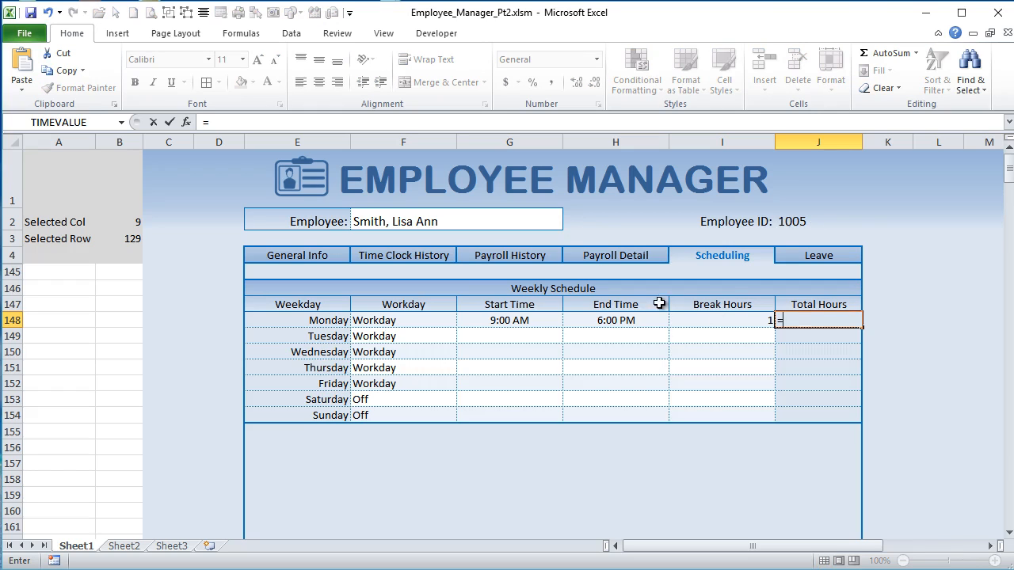
{"action": "left_click", "coordinate": [629, 321]}
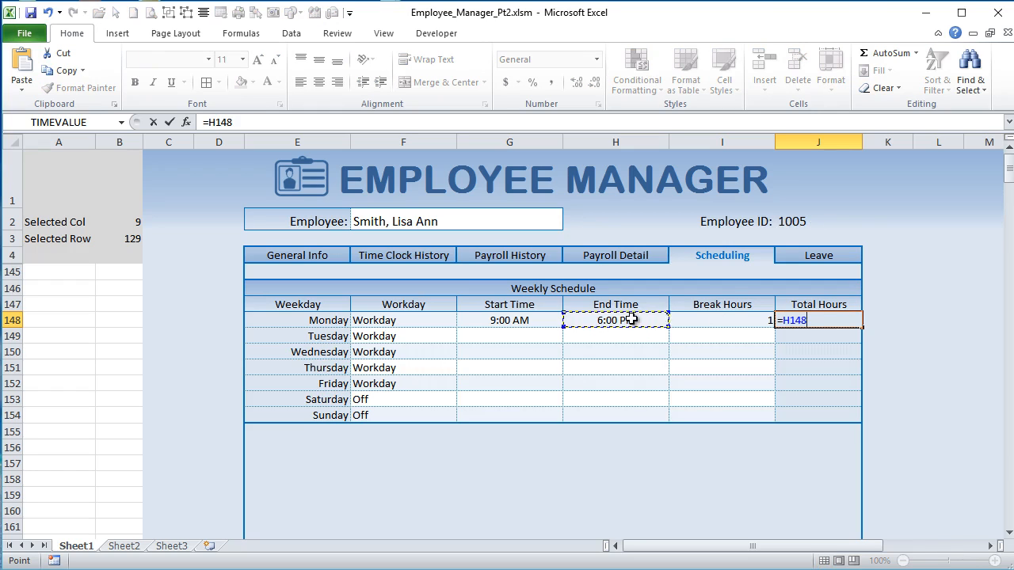
{"action": "left_click", "coordinate": [510, 318]}
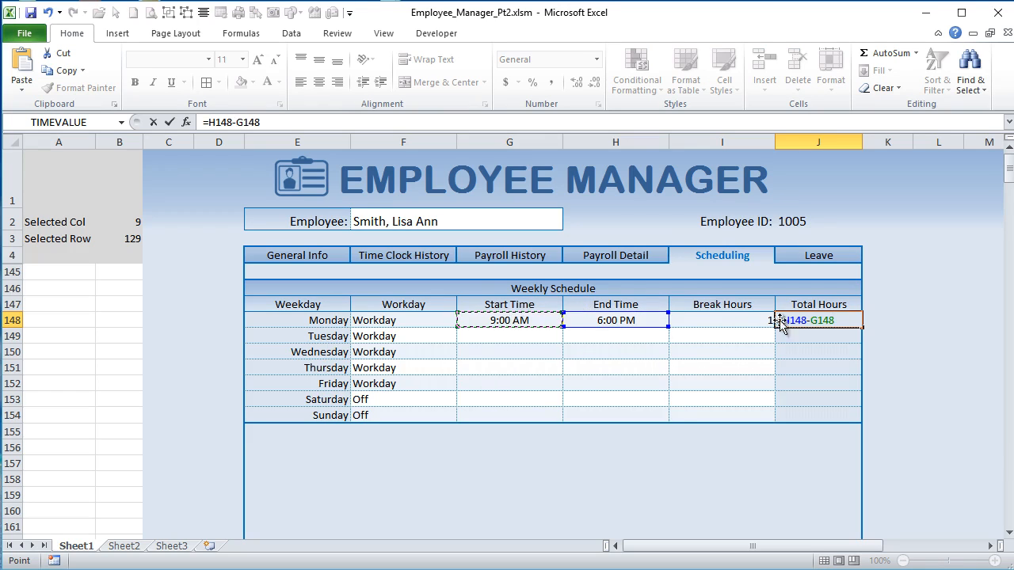
{"action": "key", "text": "Home"}
{"action": "key", "text": "Right"}
{"action": "type", "text": "("}
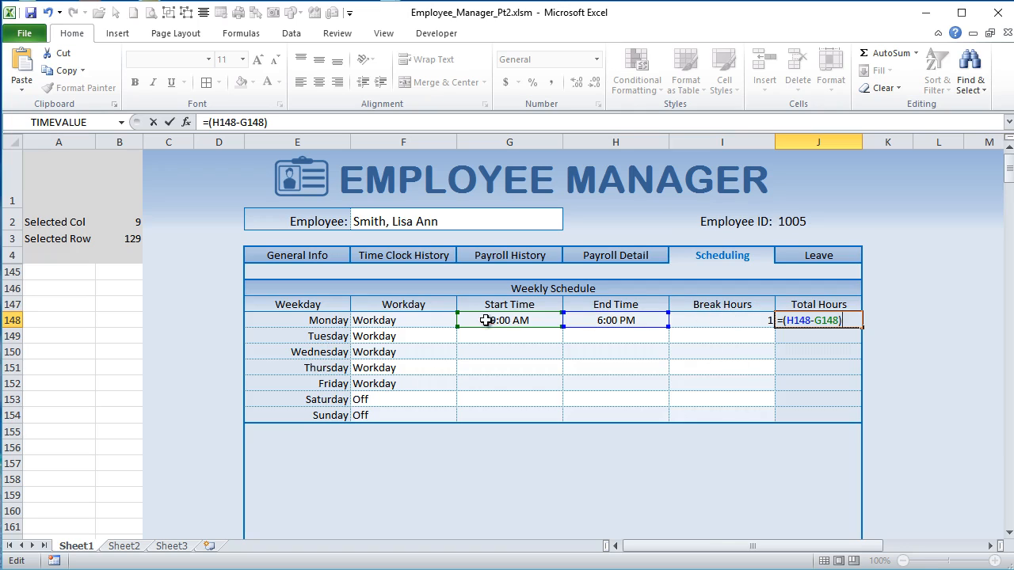
{"action": "key", "text": "Return"}
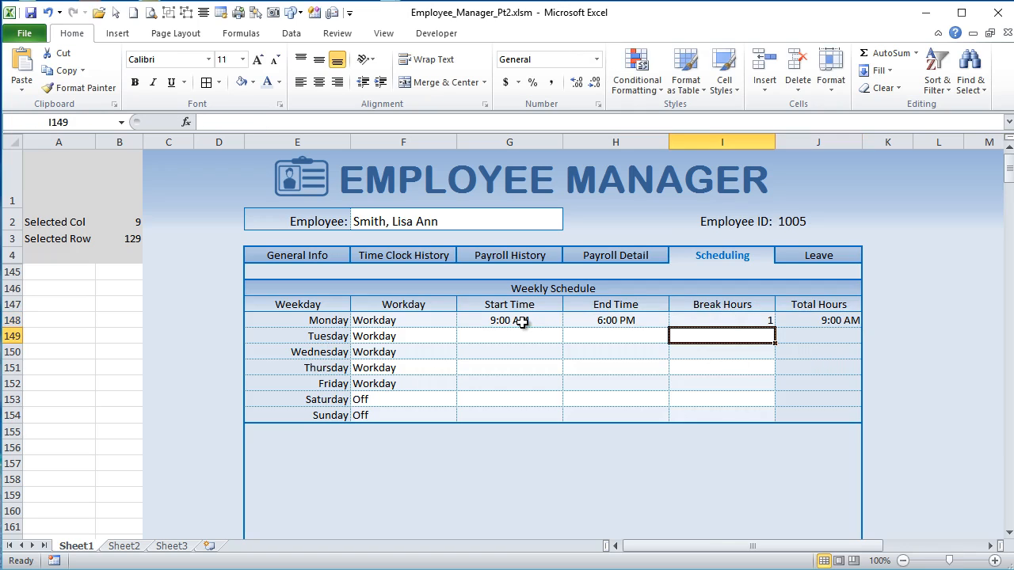
Step: Format the Total Hours cells J148:J154 with the Number format
{"action": "left_click", "coordinate": [836, 320]}
{"action": "left_click_drag", "start_coordinate": [824, 320], "coordinate": [822, 414]}
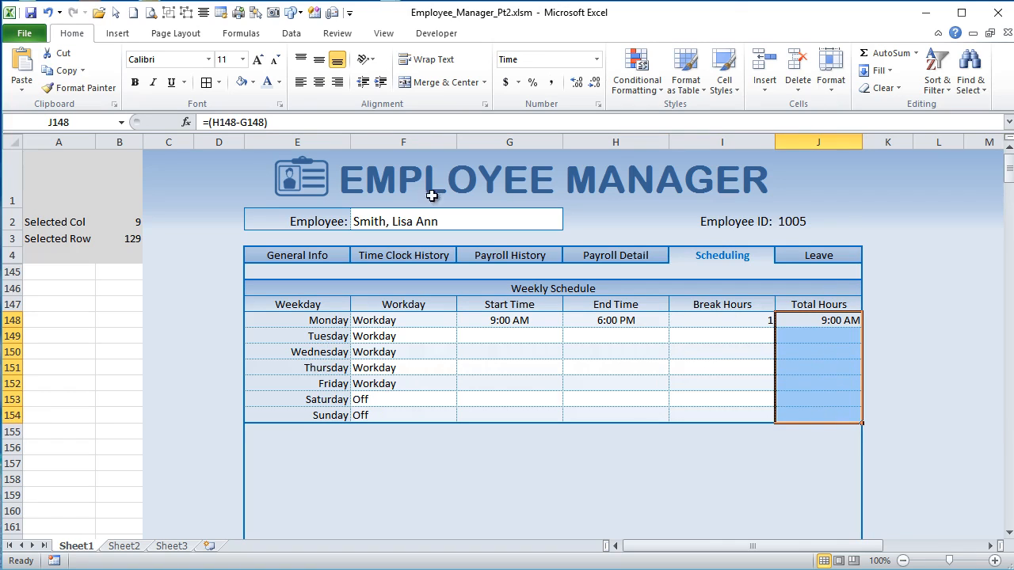
{"action": "left_click", "coordinate": [597, 60]}
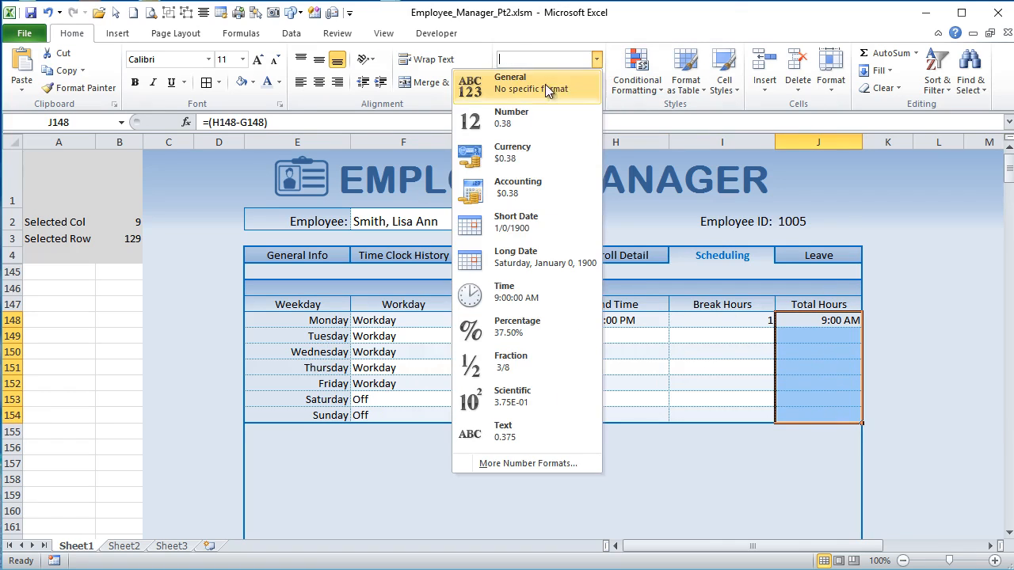
{"action": "left_click", "coordinate": [523, 119]}
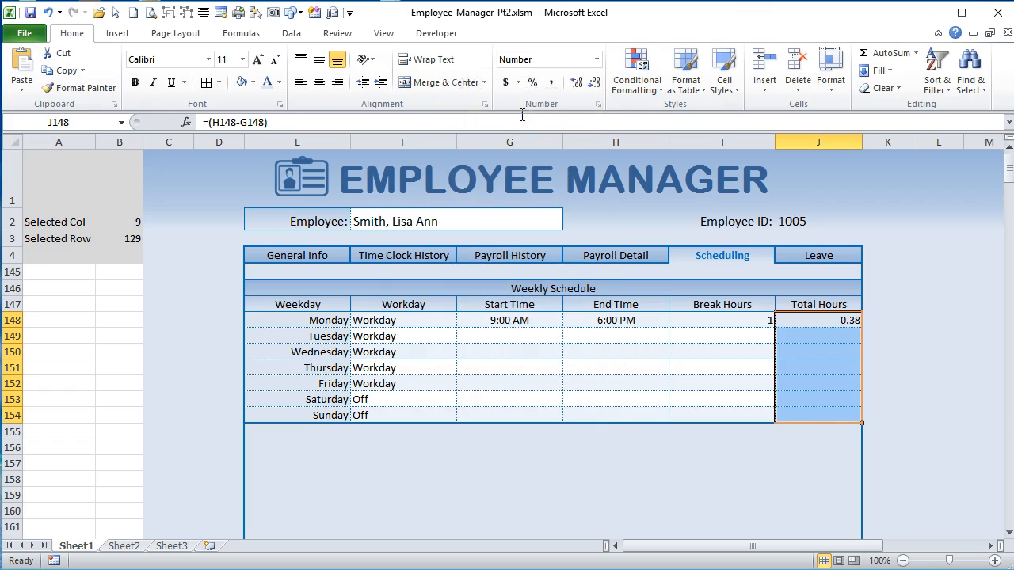
Step: Extend Monday's Total Hours formula in J148 to =(H148-G148)*24-I148 to convert to hours and subtract the break
{"action": "left_click", "coordinate": [812, 326]}
{"action": "left_click", "coordinate": [279, 122]}
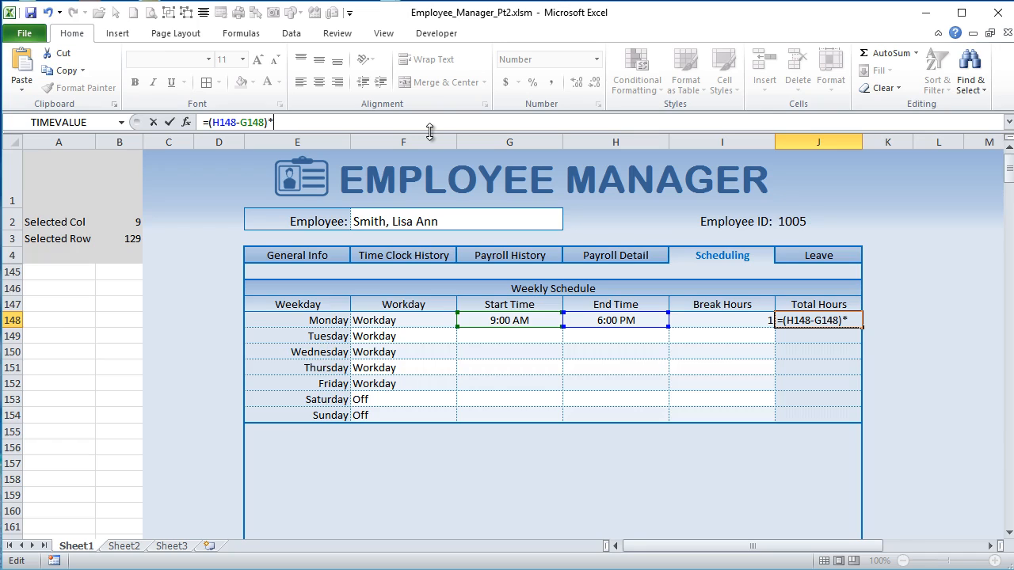
{"action": "key", "text": "Return"}
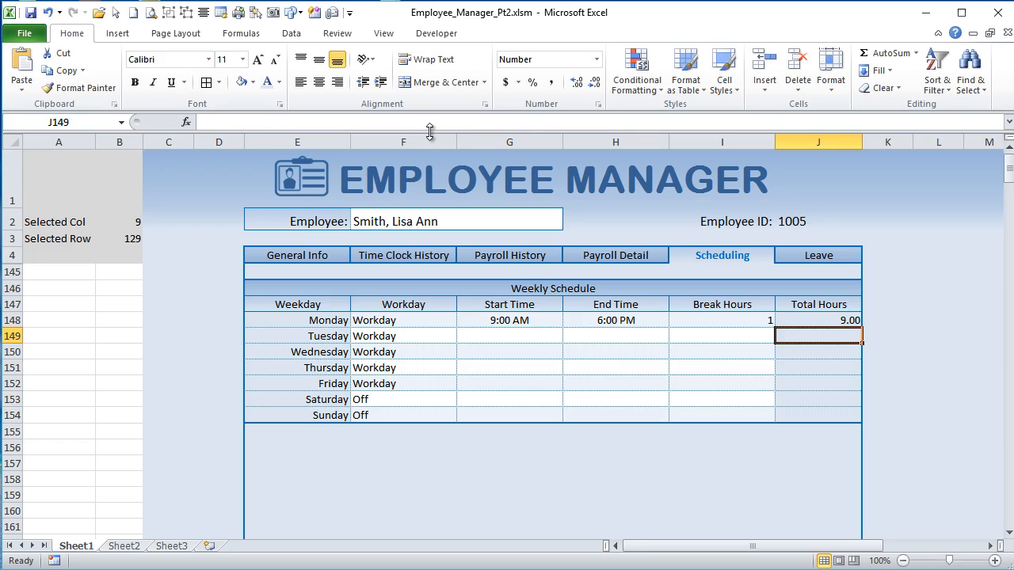
{"action": "left_click", "coordinate": [804, 321]}
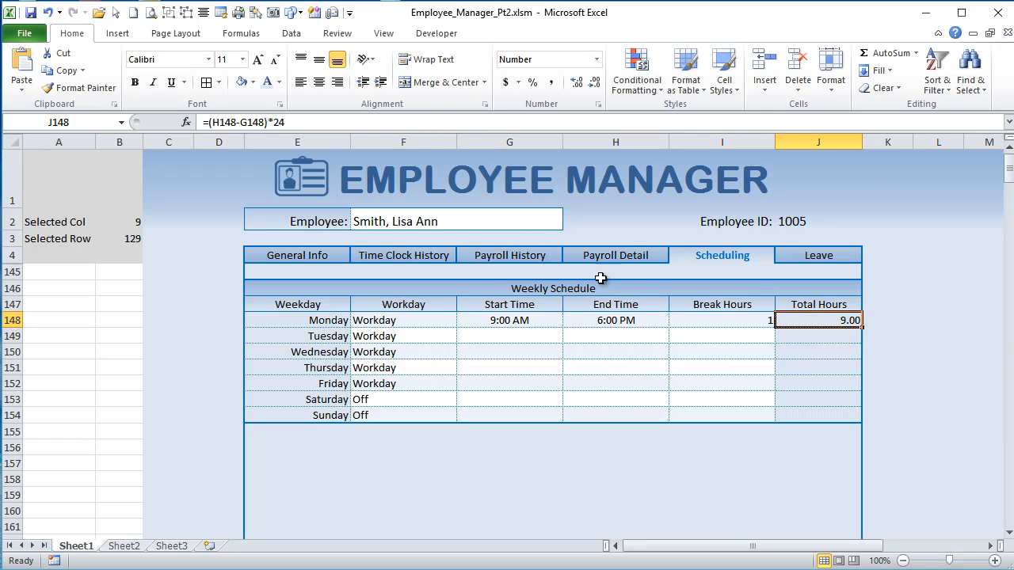
{"action": "left_click", "coordinate": [351, 119]}
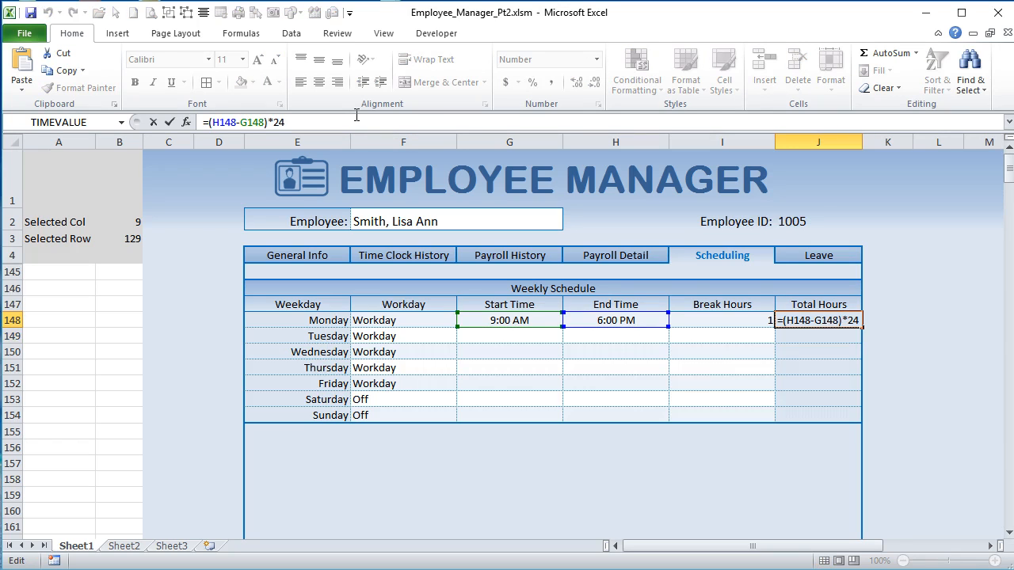
{"action": "type", "text": "-"}
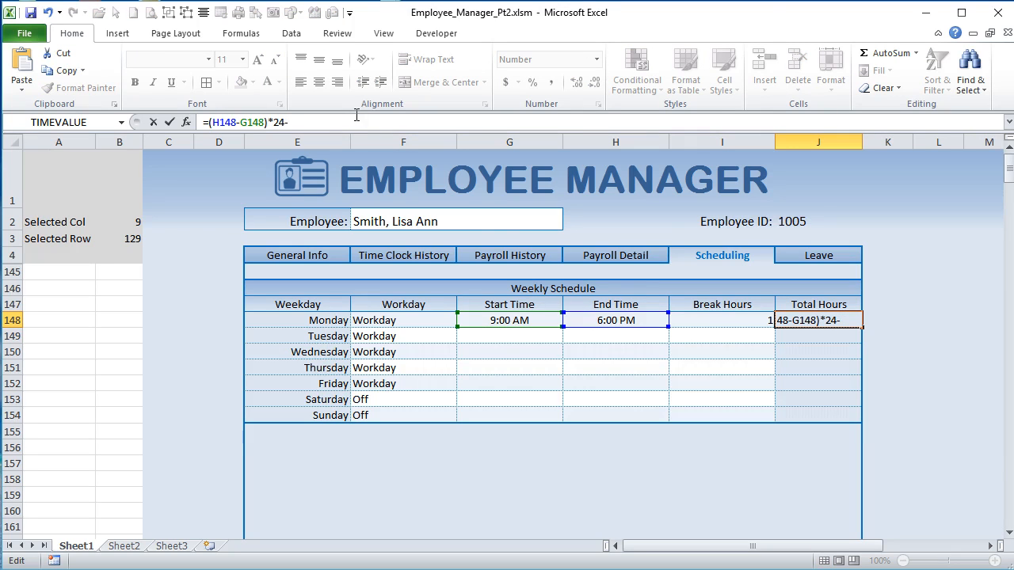
{"action": "left_click", "coordinate": [761, 321]}
{"action": "key", "text": "Return"}
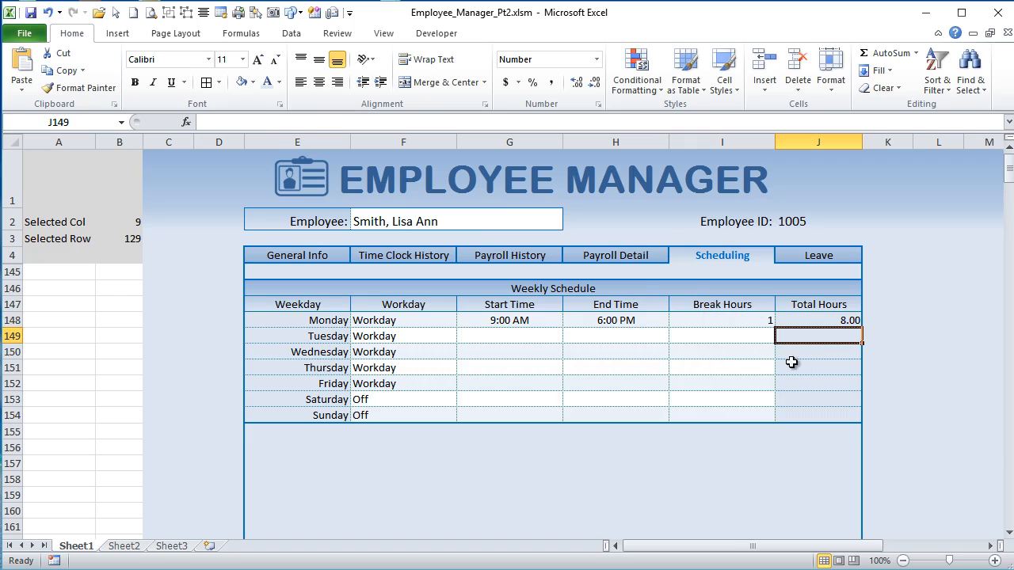
Step: Copy Monday's Total Hours formula from J148 and paste it as formulas into J149:J154
{"action": "left_click", "coordinate": [816, 319]}
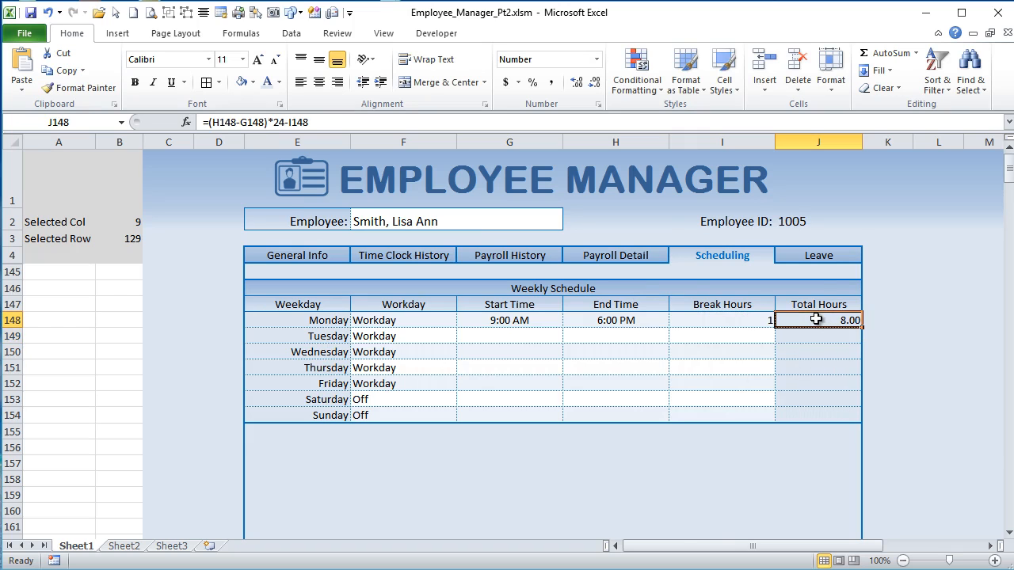
{"action": "right_click", "coordinate": [817, 319]}
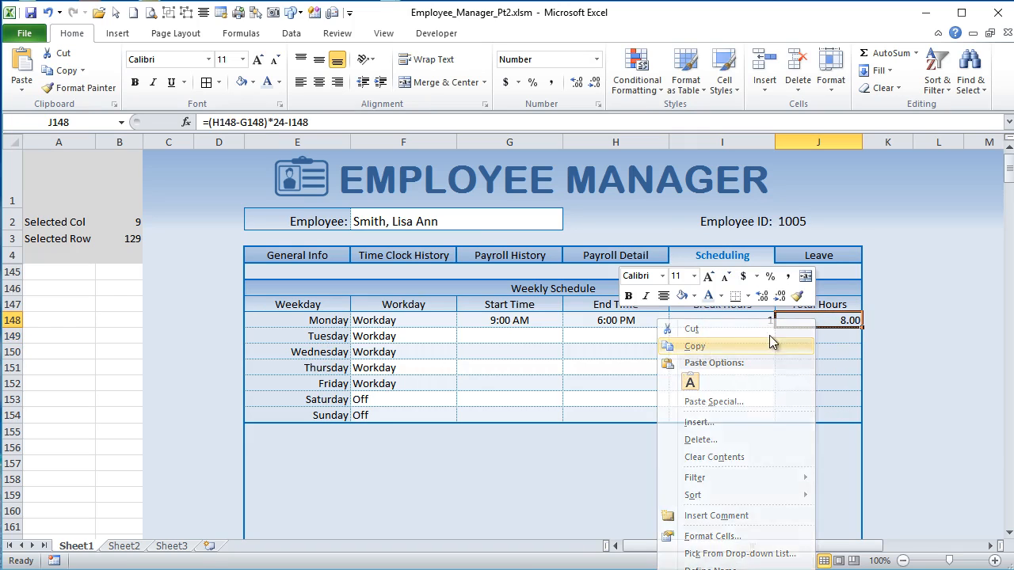
{"action": "left_click", "coordinate": [679, 344]}
{"action": "left_click", "coordinate": [816, 333]}
{"action": "left_click_drag", "start_coordinate": [816, 333], "coordinate": [808, 410]}
{"action": "right_click", "coordinate": [808, 379]}
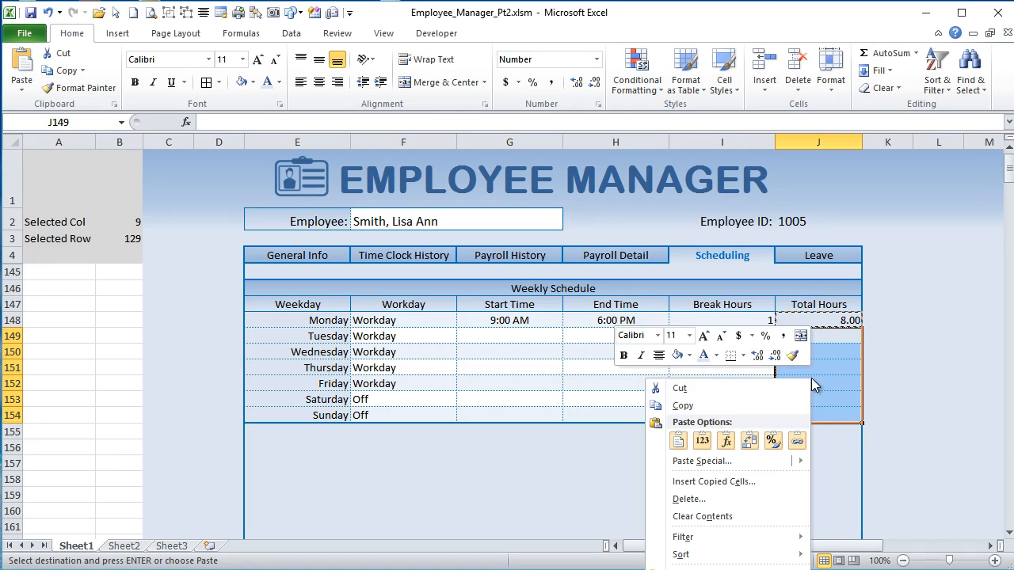
{"action": "left_click", "coordinate": [713, 440]}
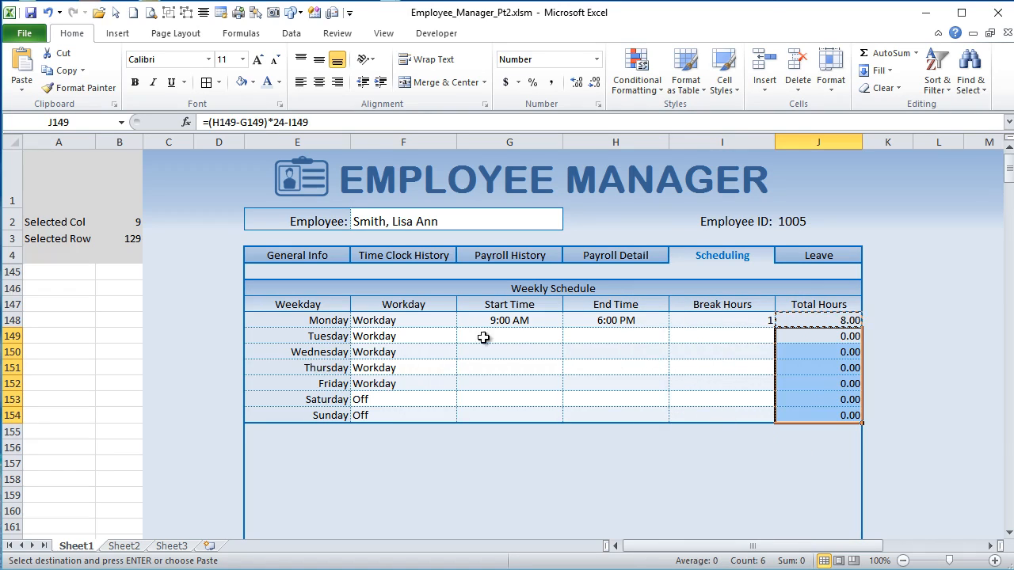
Step: Copy Monday's start and end times from G148:H148 into the Tuesday to Friday rows G149:H152 as formulas
{"action": "left_click_drag", "start_coordinate": [492, 321], "coordinate": [640, 322]}
{"action": "key", "text": "ctrl+c"}
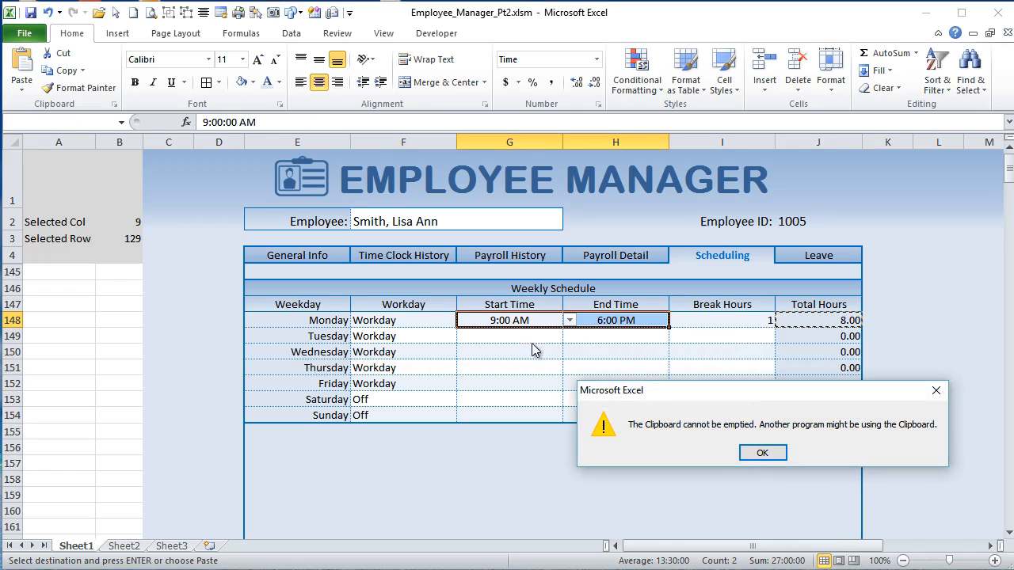
{"action": "left_click", "coordinate": [763, 452]}
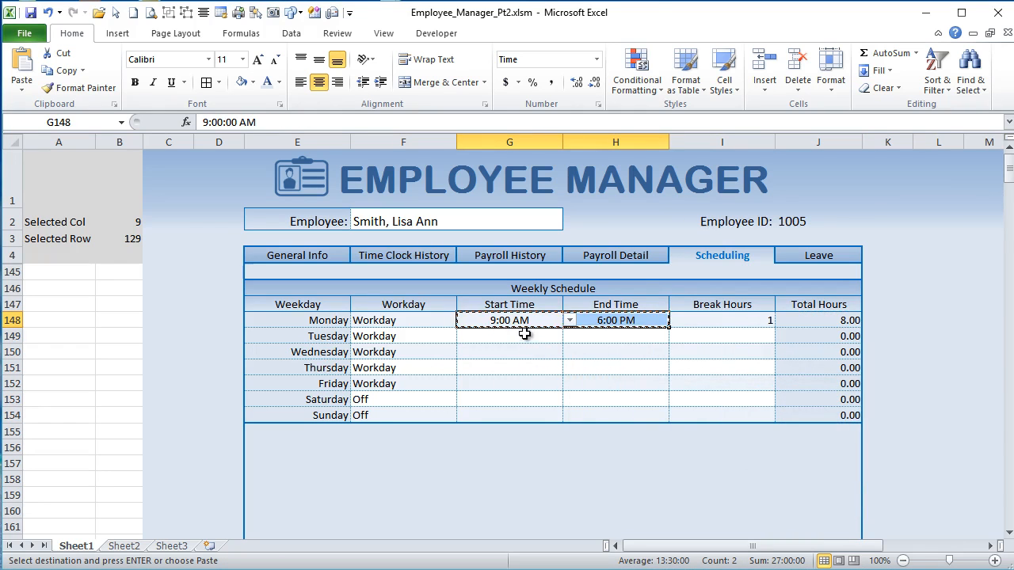
{"action": "left_click_drag", "start_coordinate": [523, 336], "coordinate": [636, 367]}
{"action": "right_click", "coordinate": [637, 366]}
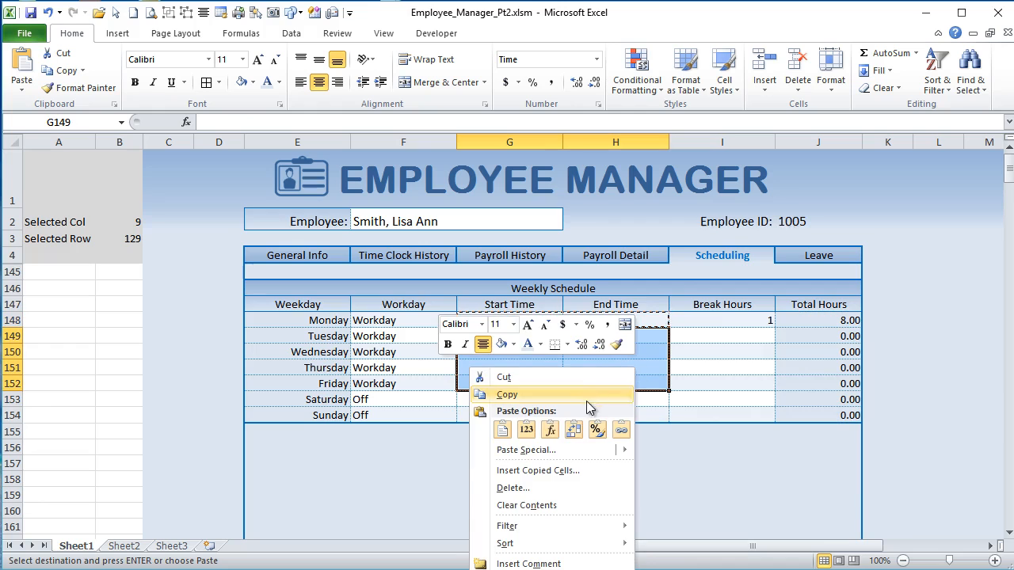
{"action": "left_click", "coordinate": [546, 430]}
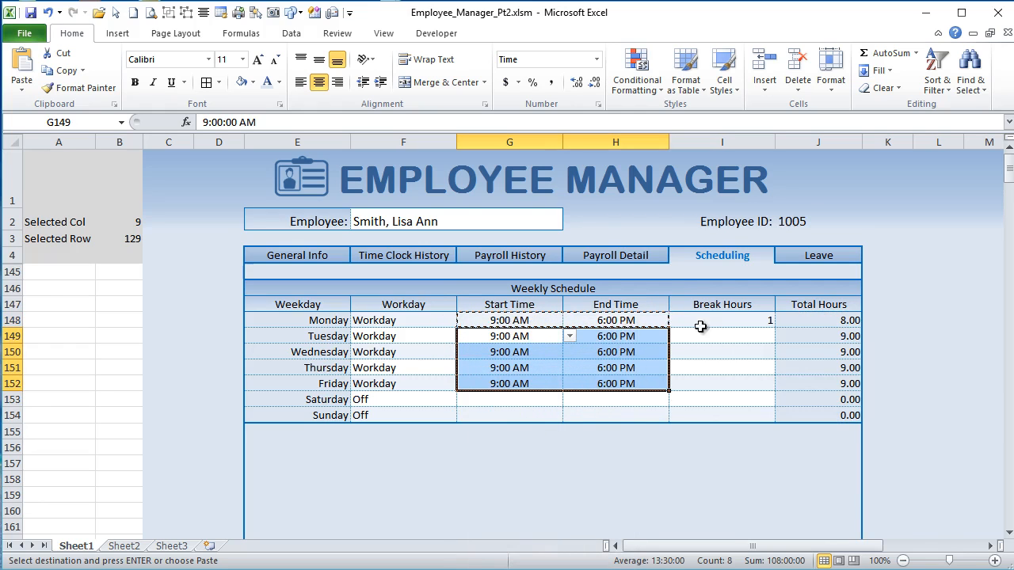
Step: Copy Monday's Break Hours from I148 into the Tuesday to Friday cells I149:I152 as formulas
{"action": "left_click", "coordinate": [742, 316]}
{"action": "key", "text": "ctrl+c"}
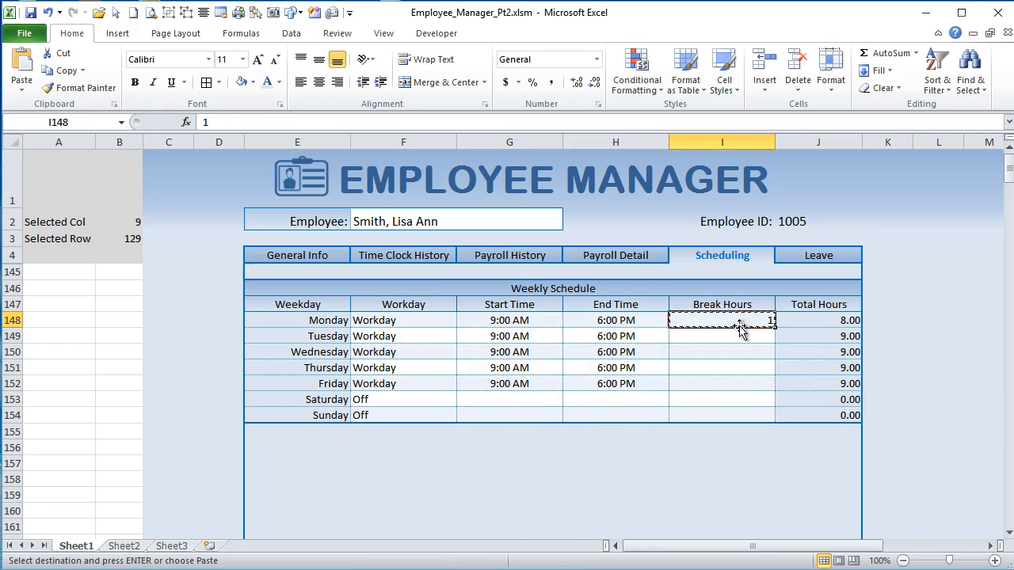
{"action": "left_click_drag", "start_coordinate": [730, 339], "coordinate": [715, 386]}
{"action": "right_click", "coordinate": [726, 346]}
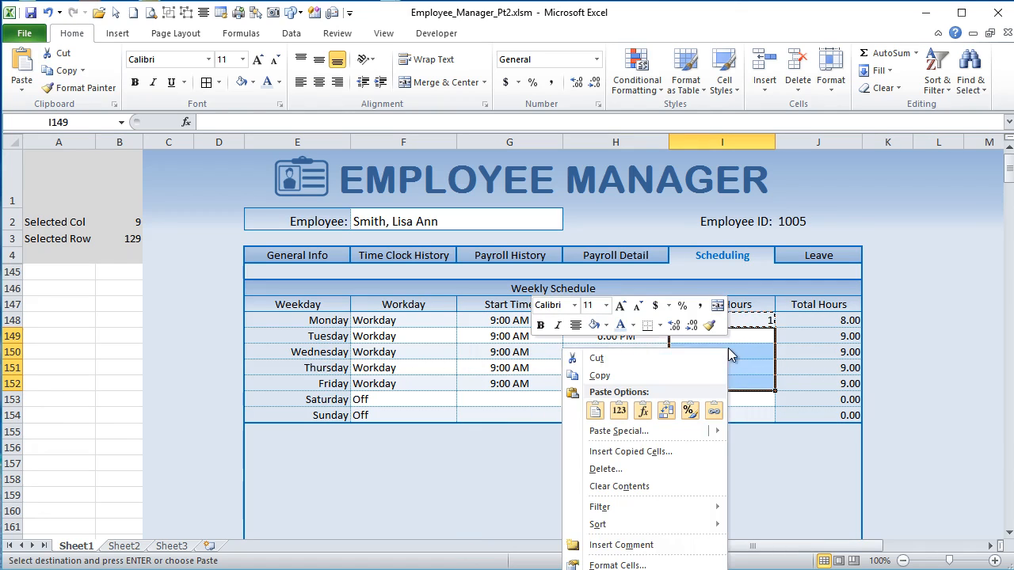
{"action": "left_click", "coordinate": [643, 412]}
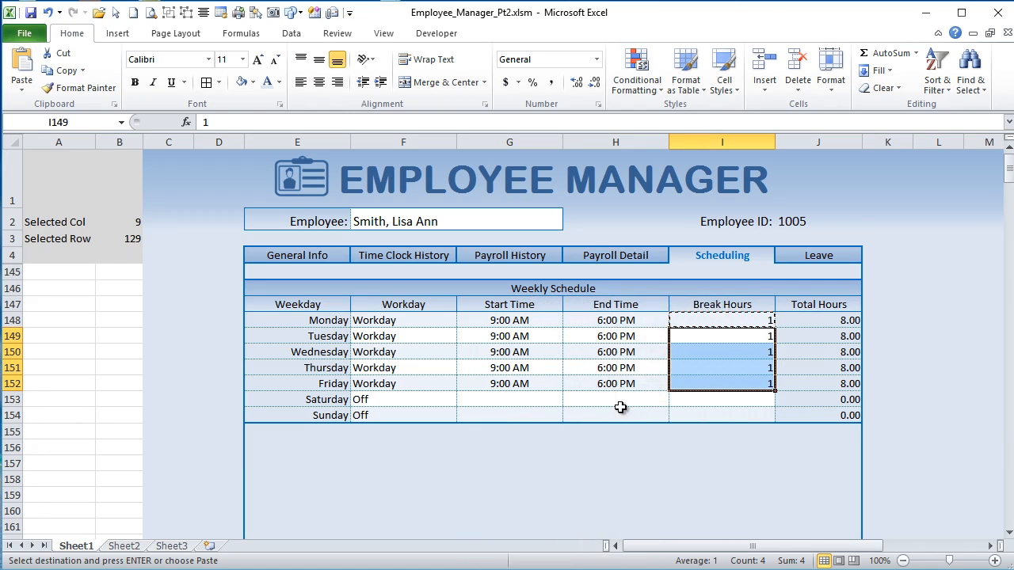
Step: Center the Break Hours and Total Hours columns, including their headers, in I147:J154
{"action": "left_click_drag", "start_coordinate": [720, 304], "coordinate": [708, 388]}
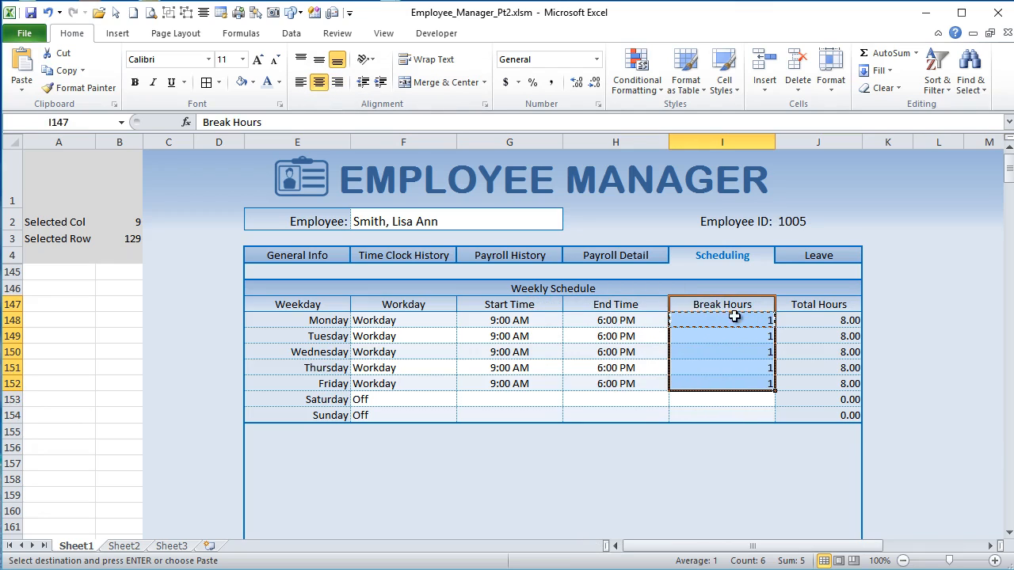
{"action": "left_click_drag", "start_coordinate": [735, 309], "coordinate": [711, 409]}
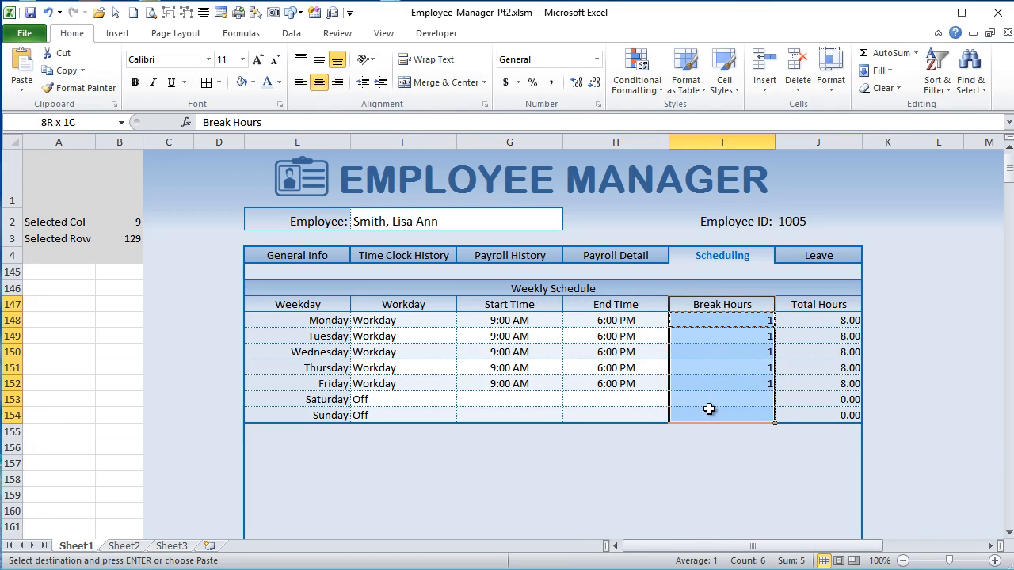
{"action": "left_click_drag", "start_coordinate": [717, 309], "coordinate": [797, 412]}
{"action": "left_click", "coordinate": [319, 82]}
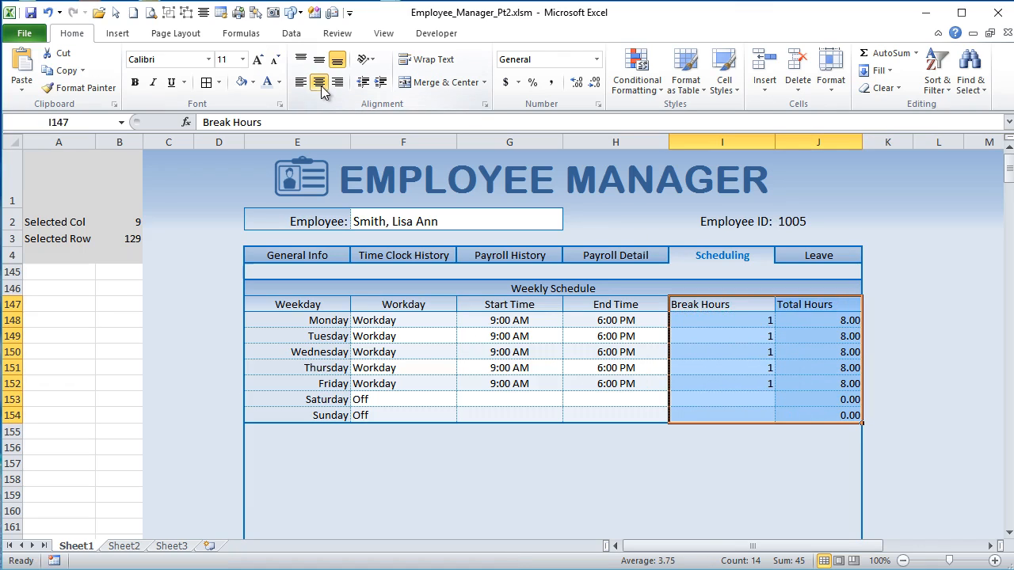
Step: Set Wednesday's End Time in H150 to 6:15 PM from its time list and check the Total Hours formulas
{"action": "left_click", "coordinate": [649, 353]}
{"action": "left_click", "coordinate": [675, 352]}
{"action": "left_click", "coordinate": [648, 379]}
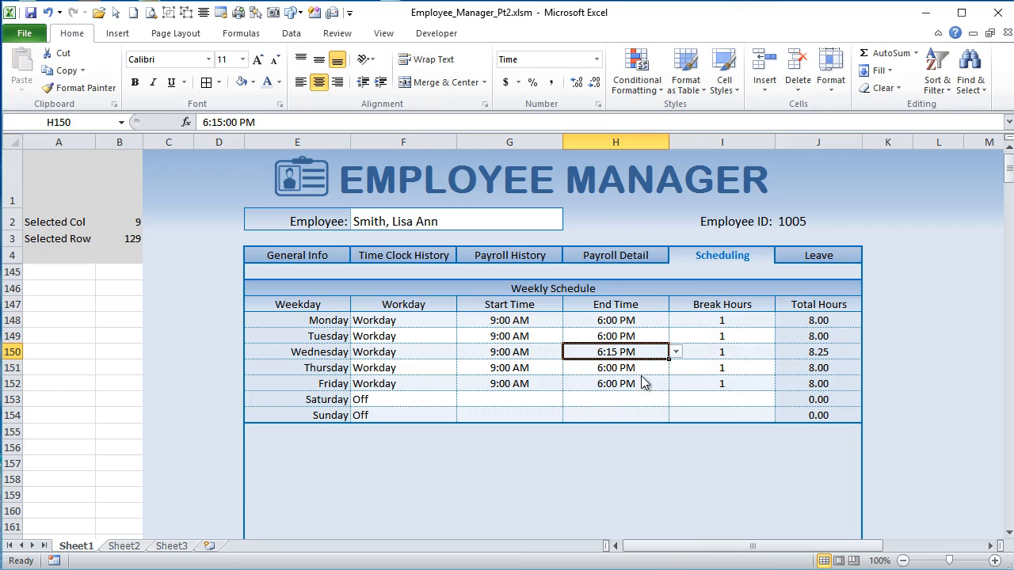
{"action": "left_click", "coordinate": [830, 356]}
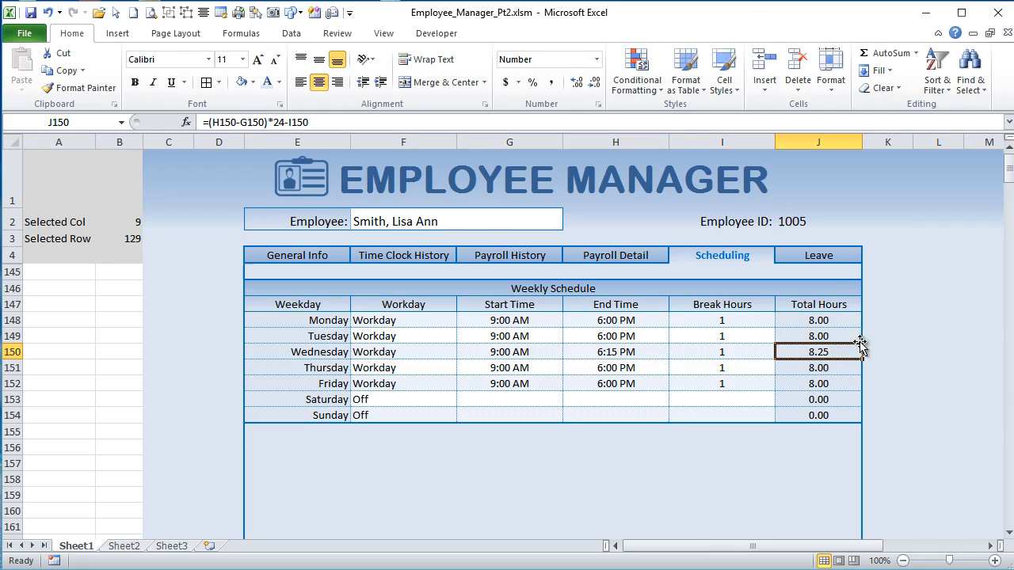
{"action": "left_click", "coordinate": [827, 319]}
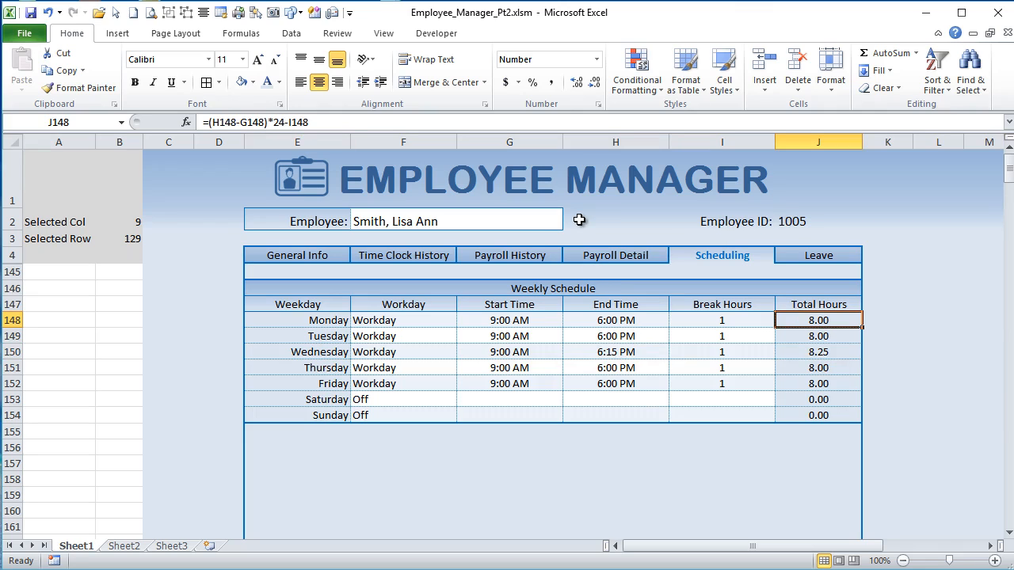
{"action": "key", "text": "Down"}
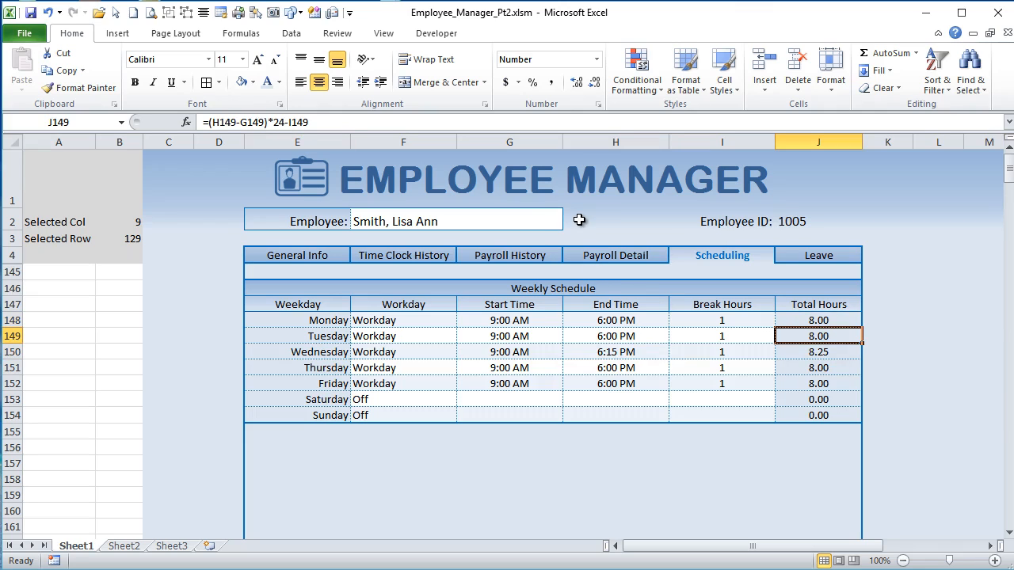
{"action": "left_click", "coordinate": [739, 322]}
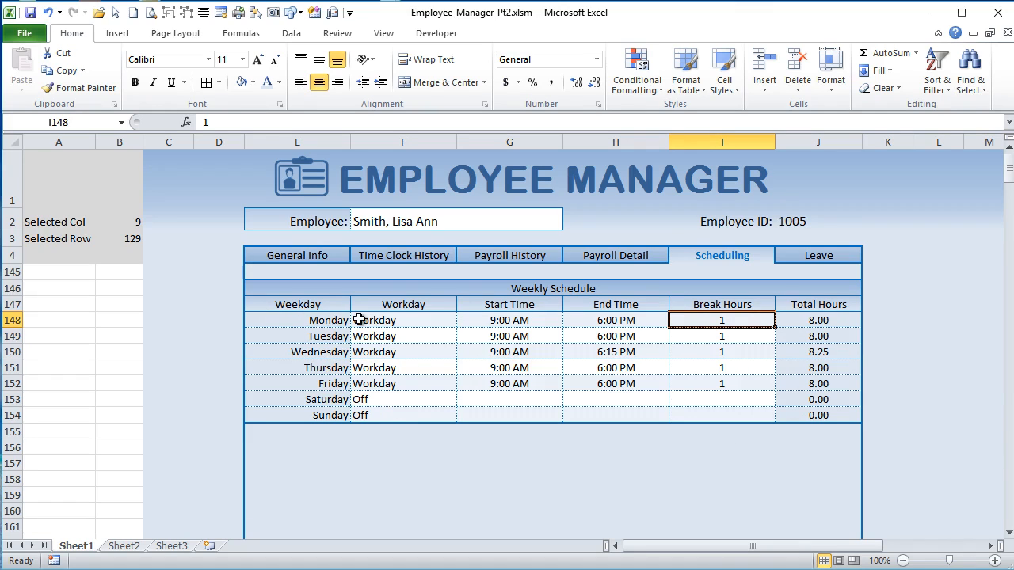
Step: Start a formula-based conditional formatting rule for F148:J154 with the formula =$F148="Off"
{"action": "left_click_drag", "start_coordinate": [360, 321], "coordinate": [801, 413]}
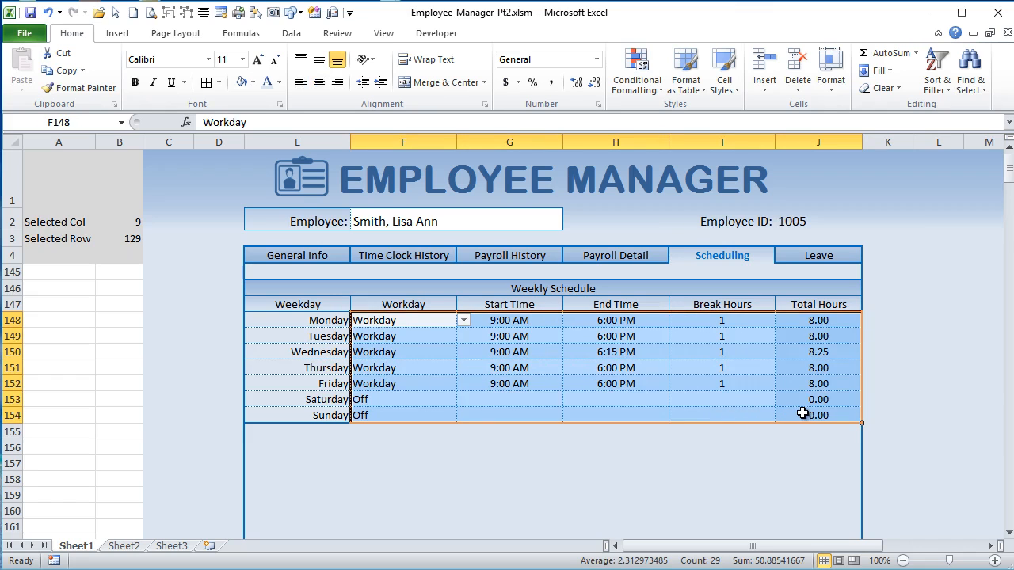
{"action": "left_click", "coordinate": [643, 75]}
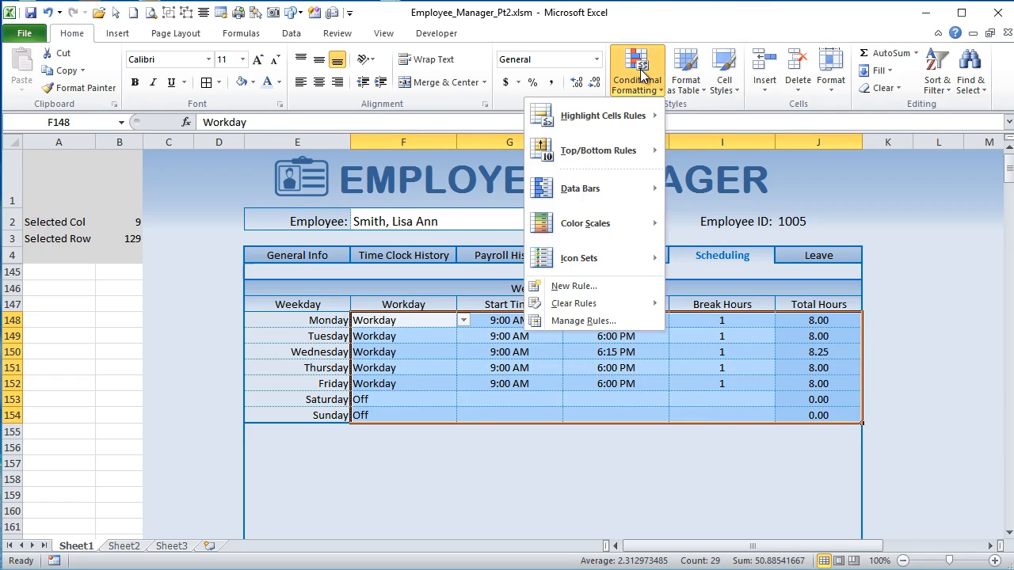
{"action": "left_click", "coordinate": [595, 286]}
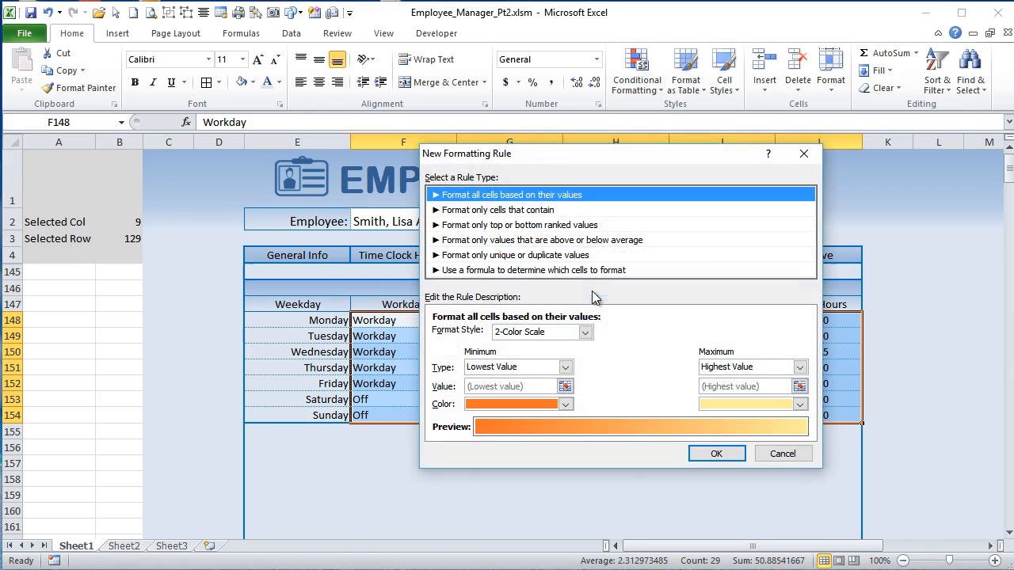
{"action": "left_click_drag", "start_coordinate": [598, 157], "coordinate": [711, 142]}
{"action": "left_click", "coordinate": [652, 246]}
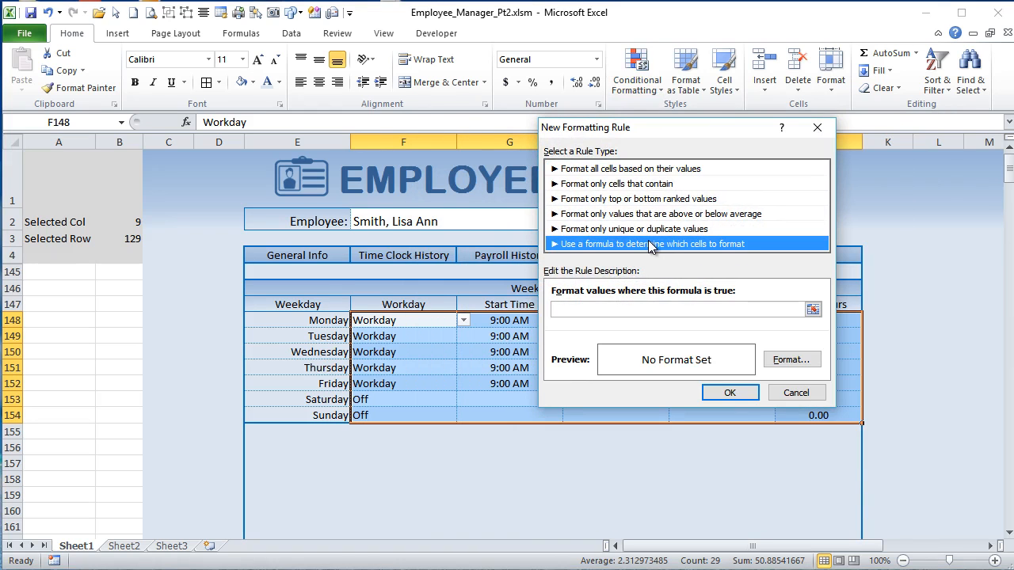
{"action": "left_click", "coordinate": [561, 309]}
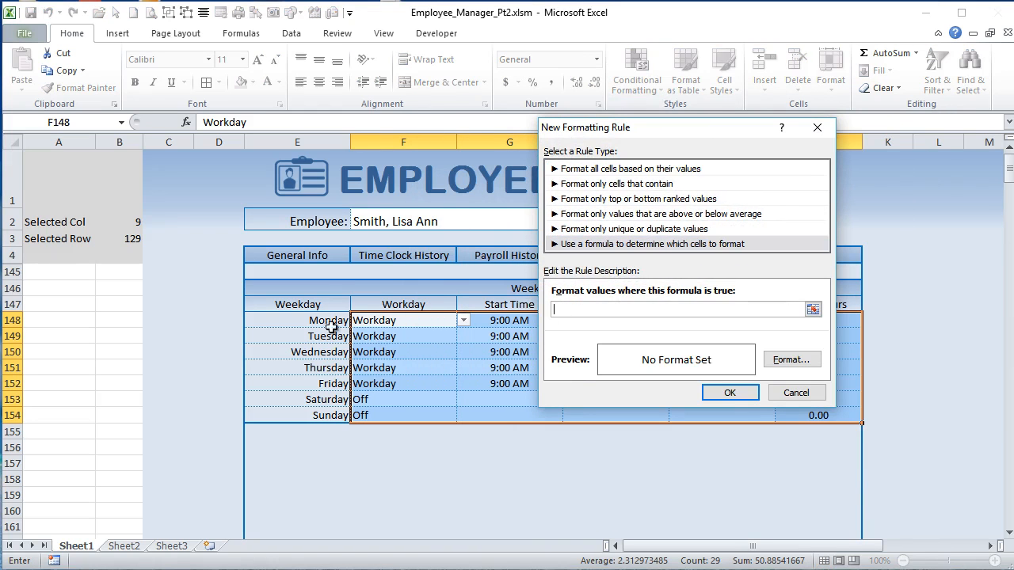
{"action": "left_click", "coordinate": [376, 320]}
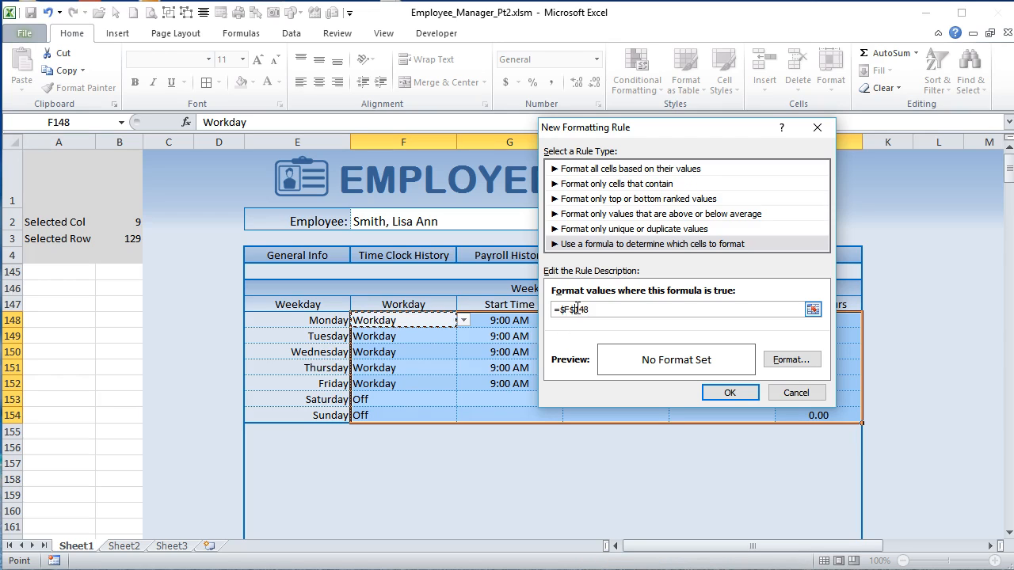
{"action": "left_click", "coordinate": [622, 311]}
{"action": "type", "text": "=\"Off\""}
Step: Give the Off rule a light gray fill and a gray font color, and apply it to the schedule
{"action": "left_click", "coordinate": [792, 359]}
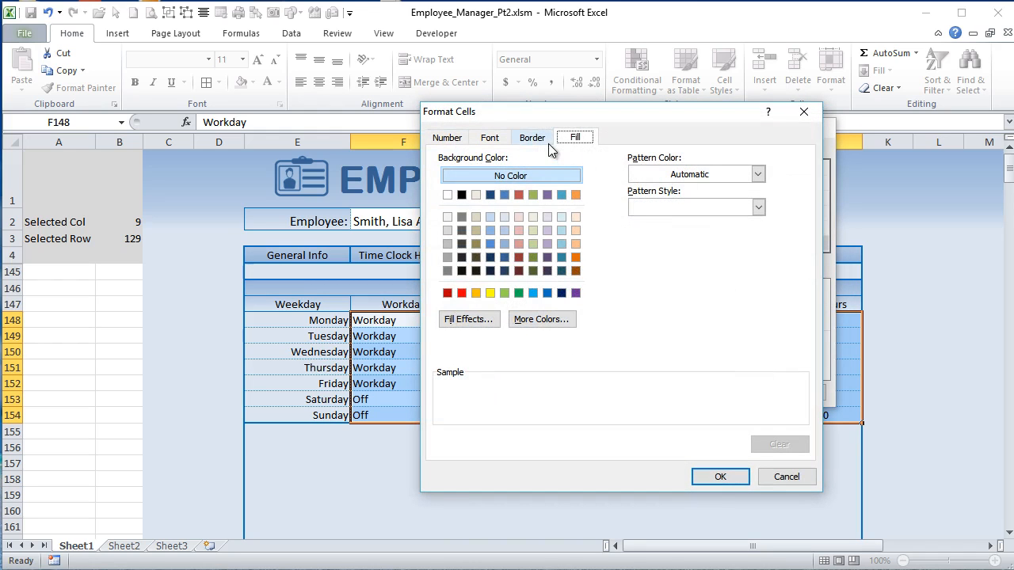
{"action": "left_click", "coordinate": [447, 230]}
{"action": "left_click", "coordinate": [489, 140]}
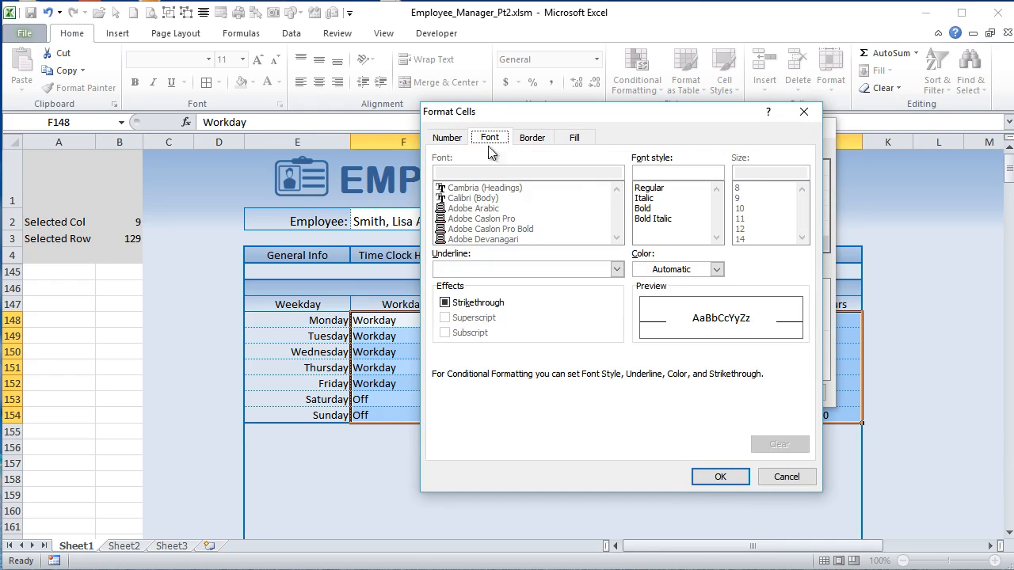
{"action": "left_click", "coordinate": [717, 269]}
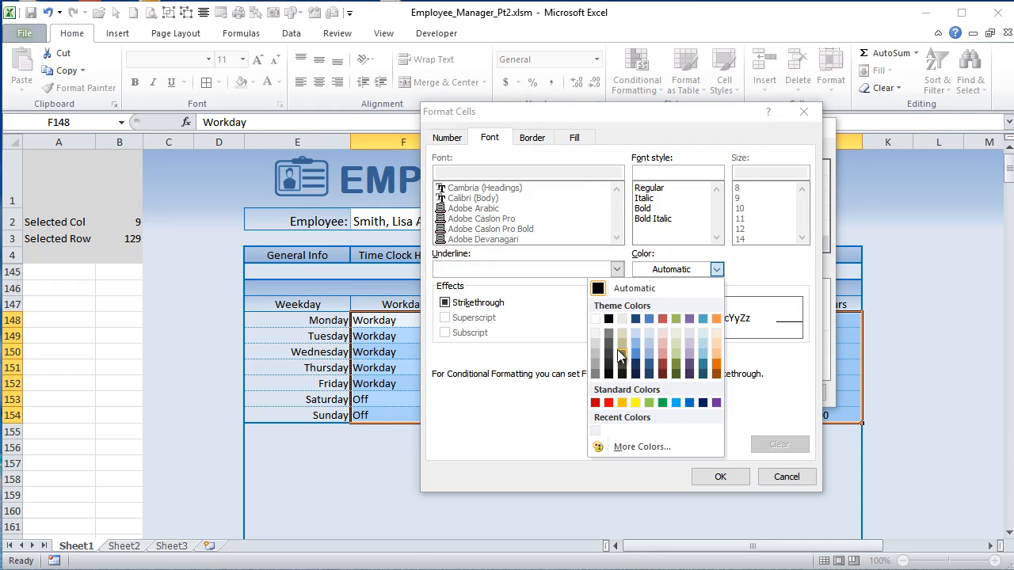
{"action": "left_click", "coordinate": [607, 374]}
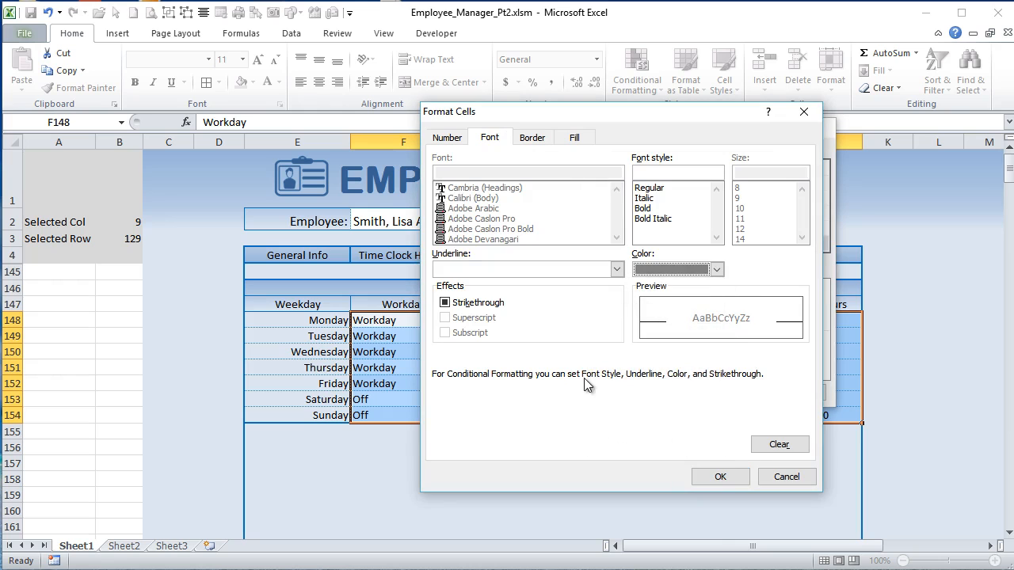
{"action": "left_click", "coordinate": [720, 482]}
{"action": "left_click", "coordinate": [724, 388]}
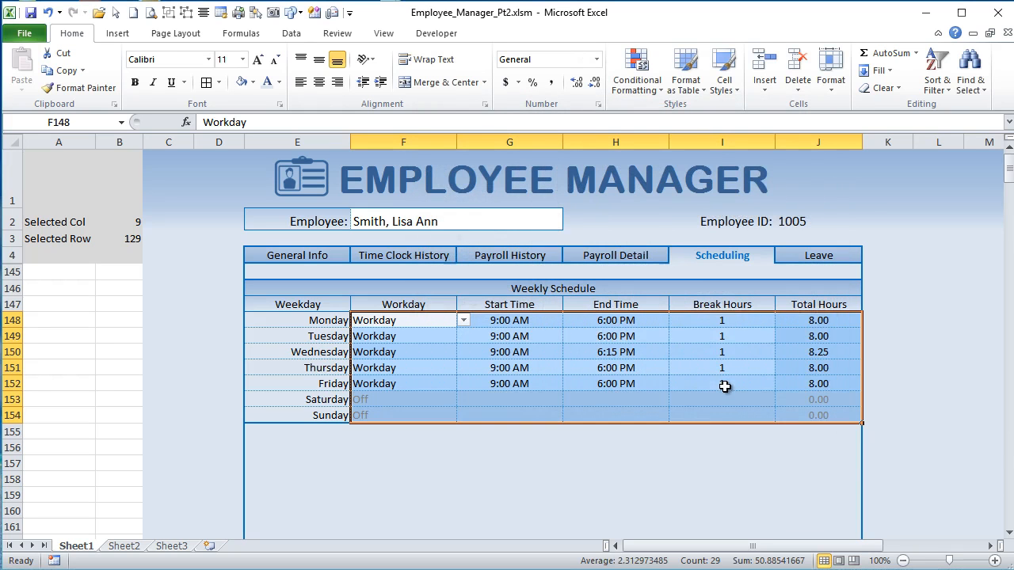
Step: Test the rule by setting Tuesday's Workday value in F149 to Off, and undo the change
{"action": "left_click", "coordinate": [650, 443]}
{"action": "left_click", "coordinate": [416, 337]}
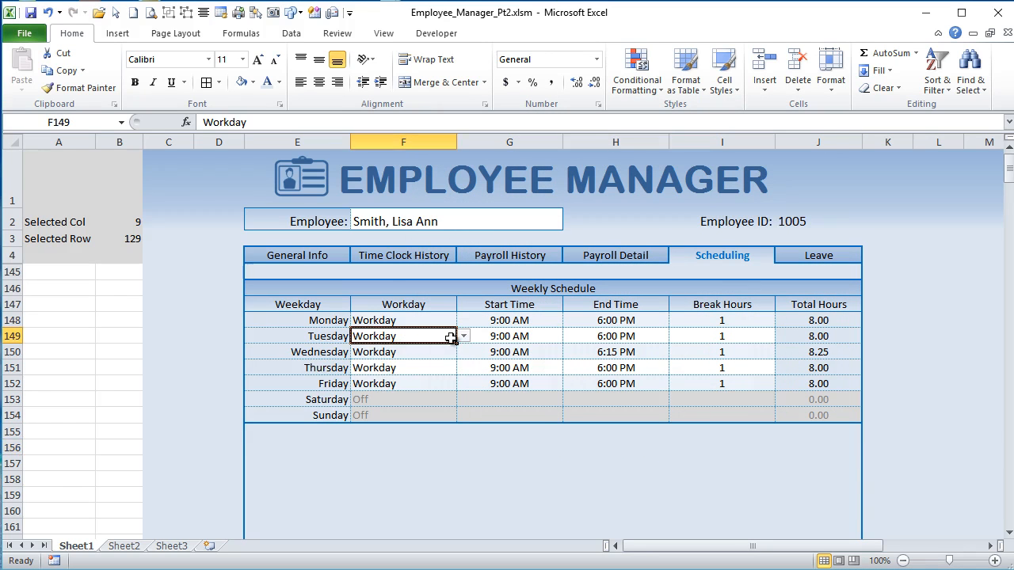
{"action": "left_click", "coordinate": [463, 336]}
{"action": "left_click", "coordinate": [442, 360]}
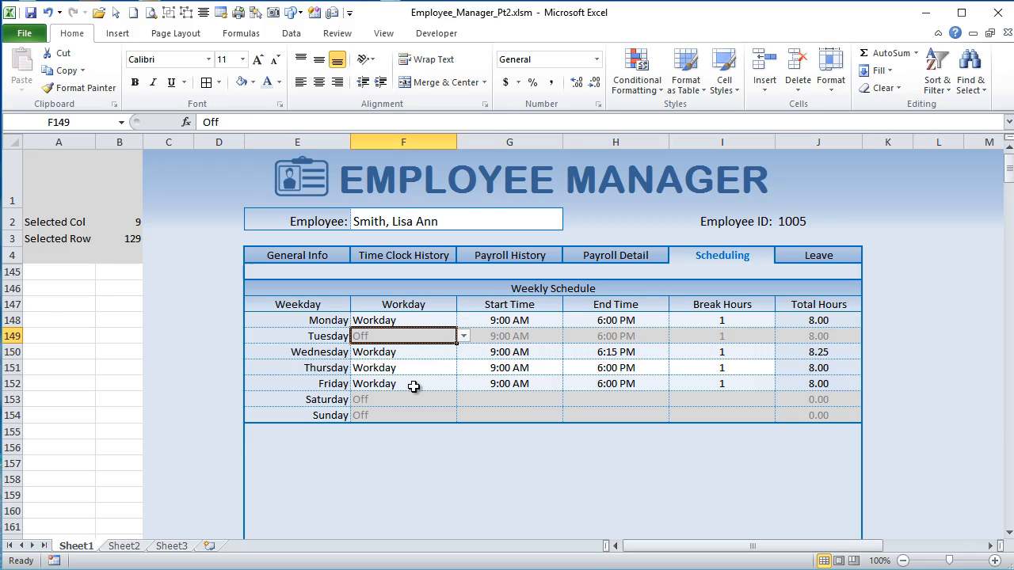
{"action": "key", "text": "ctrl+z"}
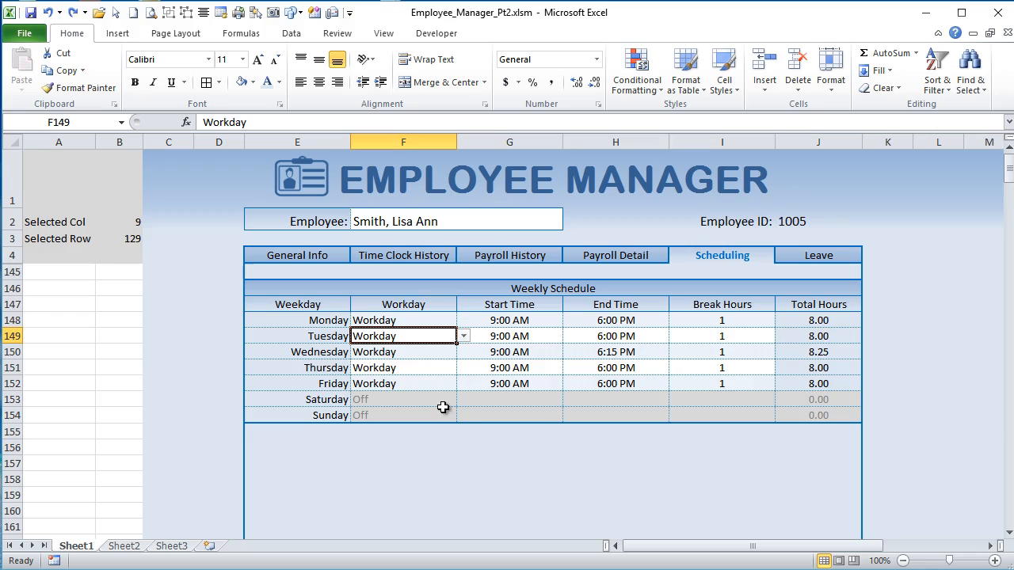
Step: Enter the labels "Total Work Shedule:", "Total Breaks" and "Net Working Time" in cells I155 to I157
{"action": "left_click", "coordinate": [715, 430]}
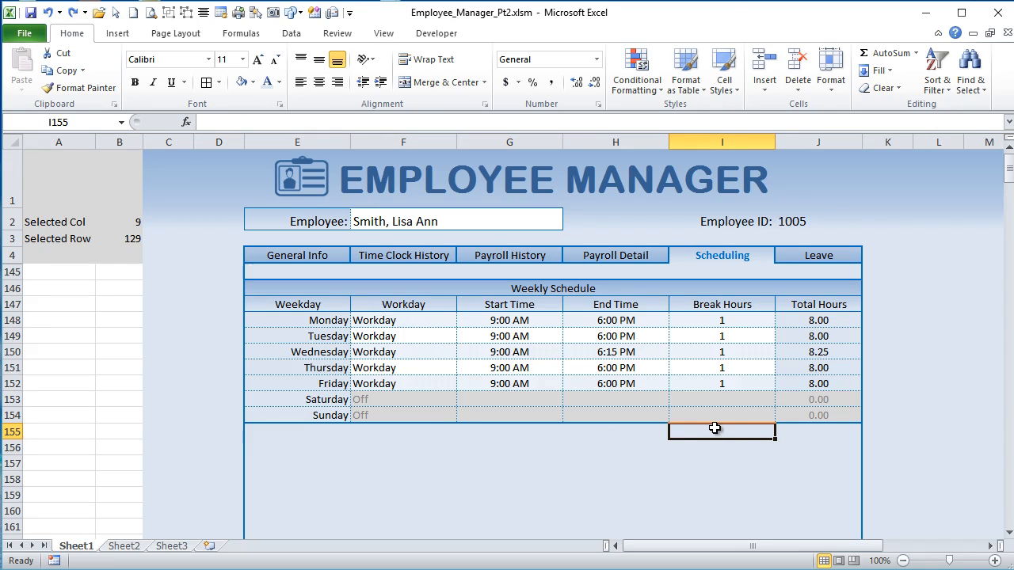
{"action": "type", "text": "Total Work Shedule"}
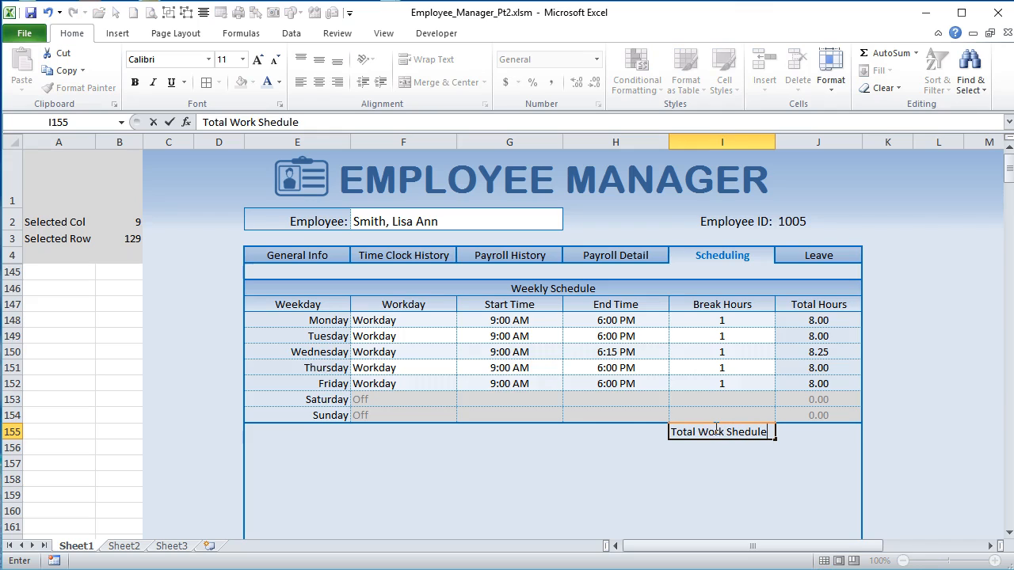
{"action": "type", "text": ":"}
{"action": "key", "text": "Return"}
{"action": "type", "text": "Total B"}
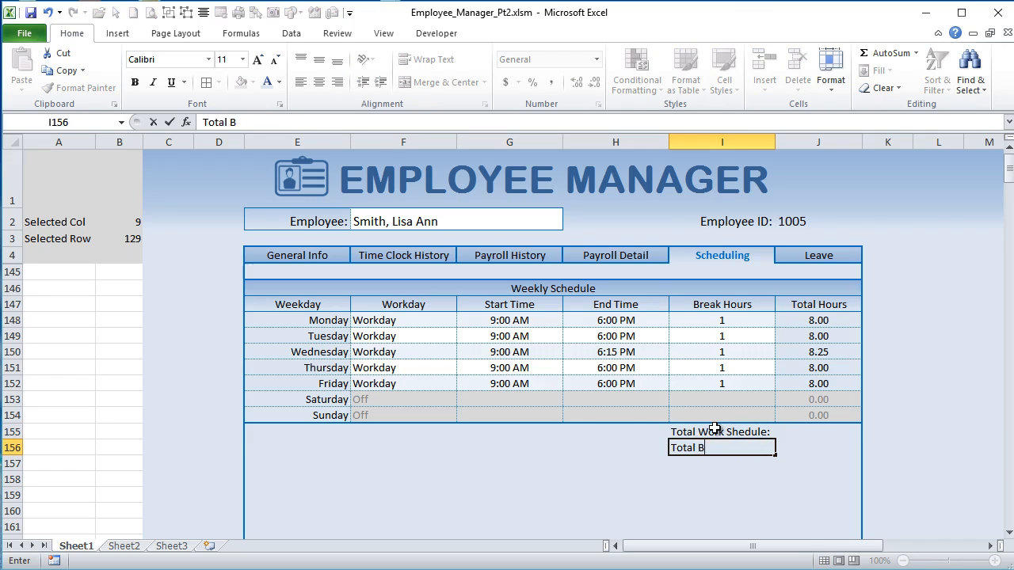
{"action": "type", "text": "reaks"}
{"action": "key", "text": "Return"}
{"action": "type", "text": "Time"}
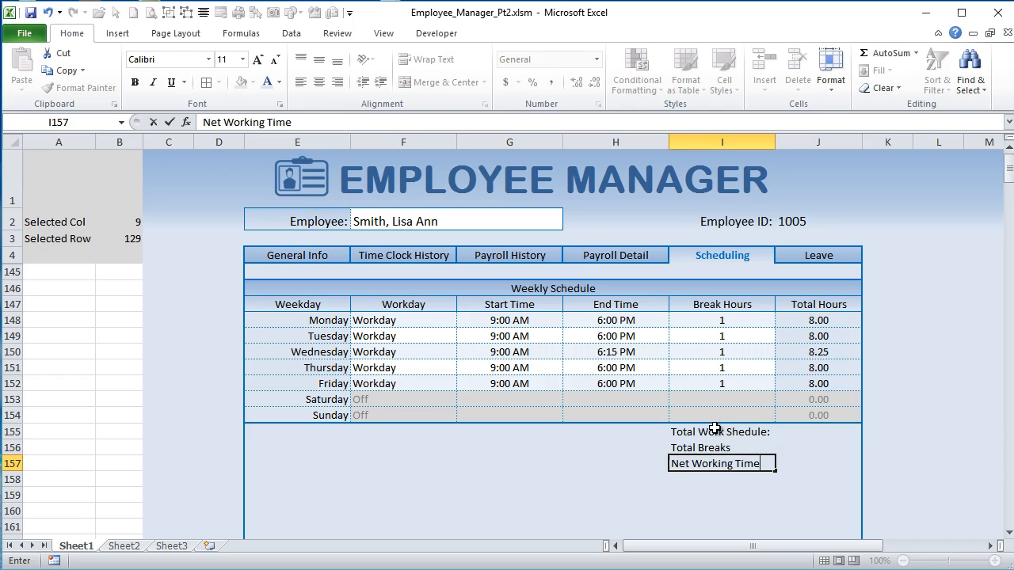
{"action": "key", "text": "Return"}
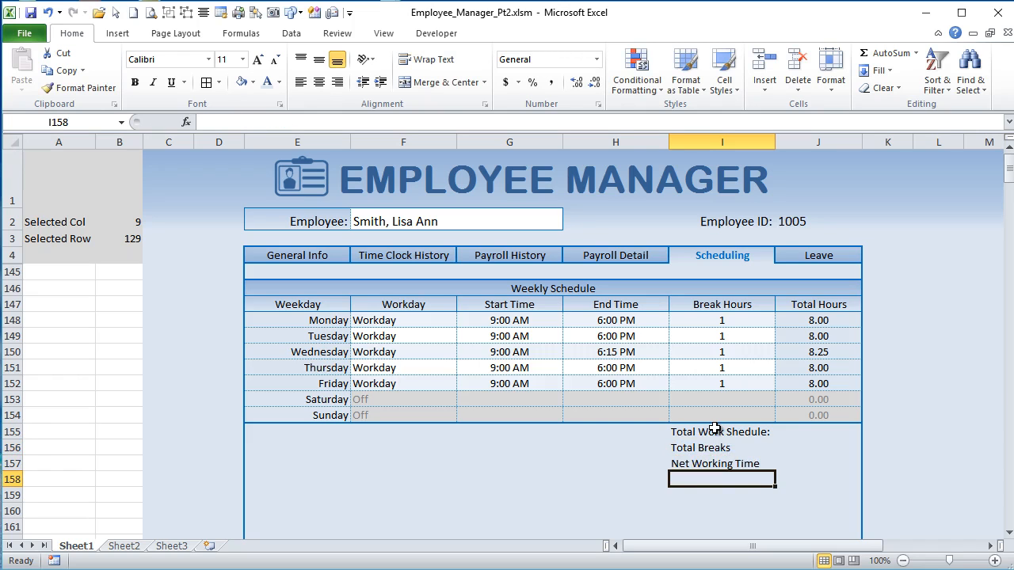
Step: Add a colon to the end of the Total Breaks and Net Working Time labels in I156 and I157
{"action": "left_click", "coordinate": [716, 429]}
{"action": "left_click", "coordinate": [732, 447]}
{"action": "double_click", "coordinate": [756, 448]}
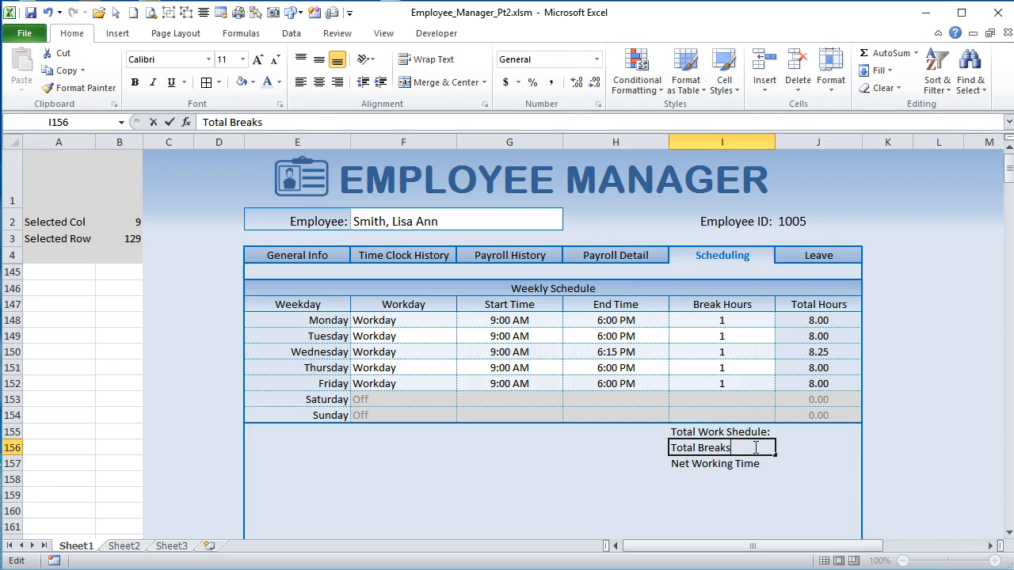
{"action": "key", "text": "Return"}
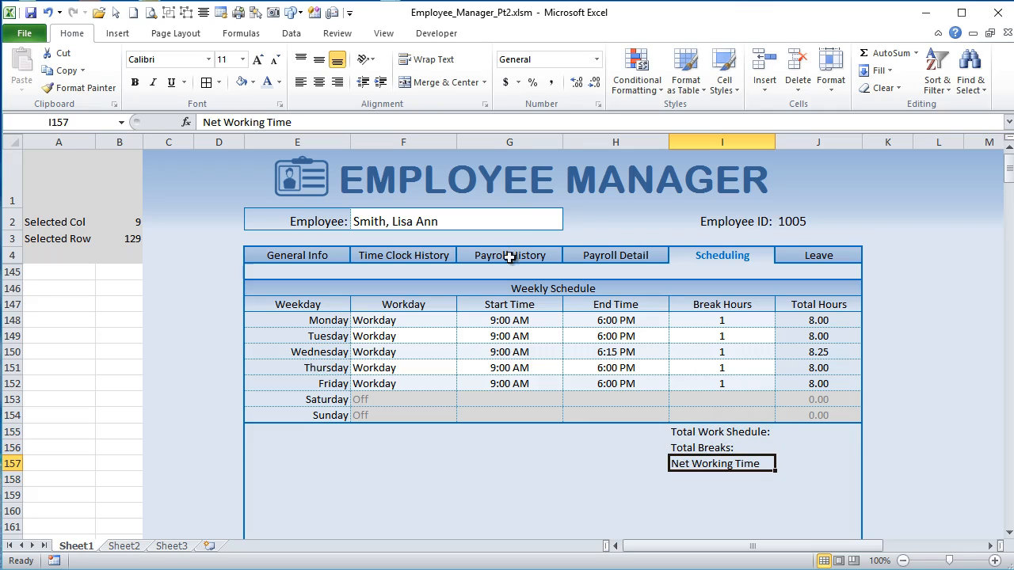
{"action": "left_click", "coordinate": [530, 118]}
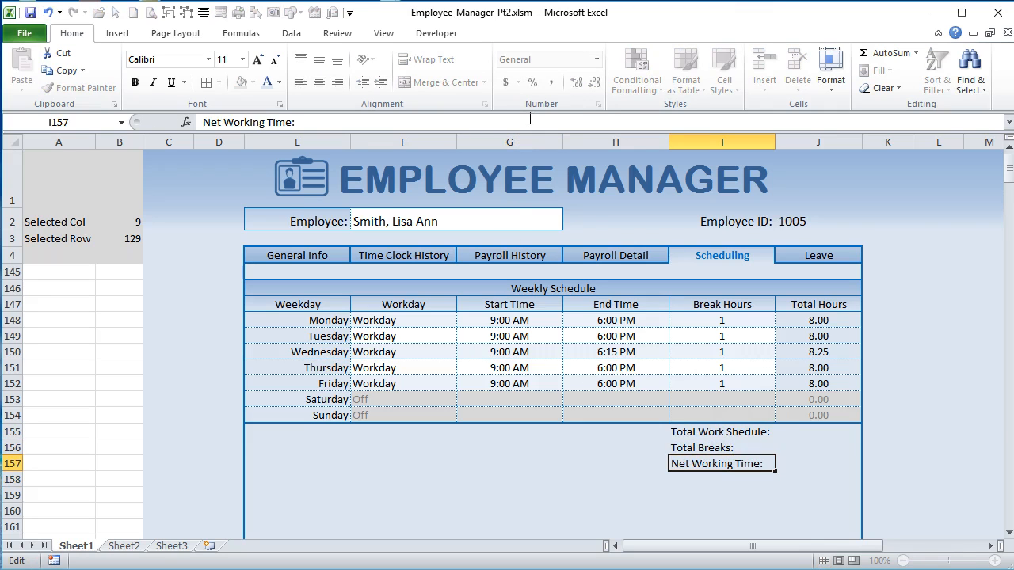
{"action": "type", "text": ":"}
{"action": "key", "text": "Return"}
Step: Right-align the labels in I155:I157 and fill the totals block I155:J157 with a light blue
{"action": "left_click_drag", "start_coordinate": [728, 428], "coordinate": [729, 464]}
{"action": "left_click", "coordinate": [336, 82]}
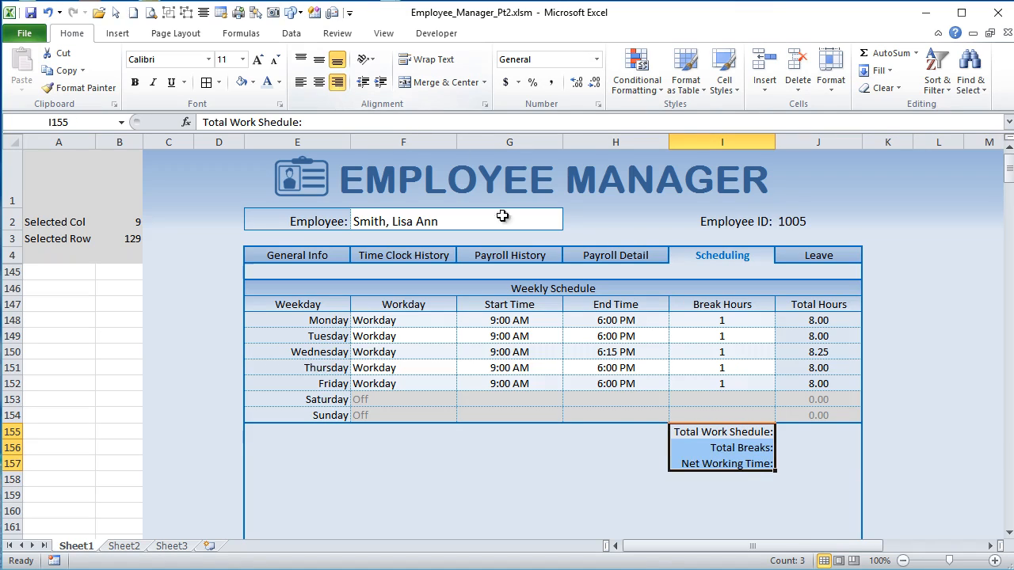
{"action": "left_click", "coordinate": [689, 435]}
{"action": "left_click_drag", "start_coordinate": [689, 435], "coordinate": [796, 455]}
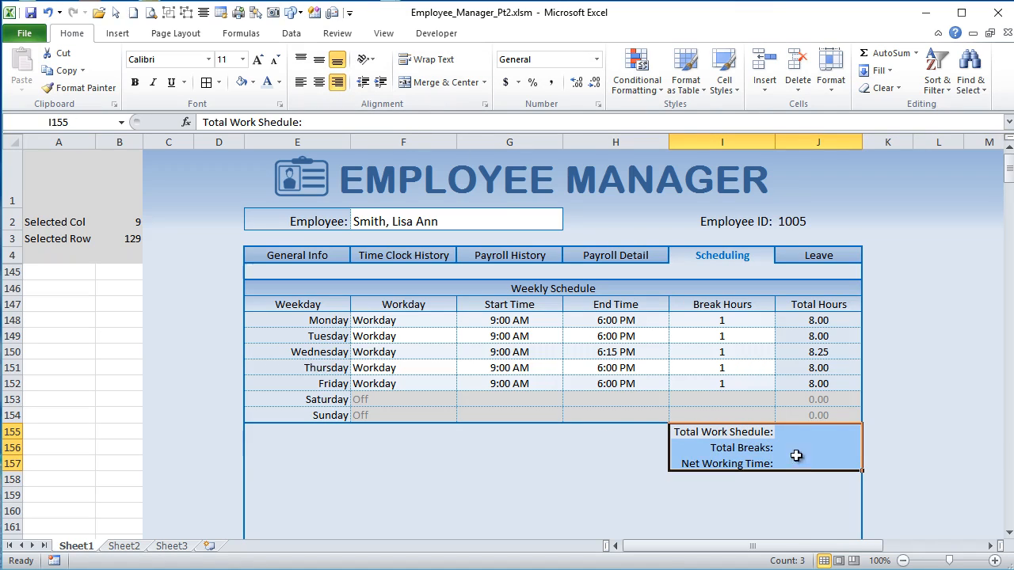
{"action": "left_click", "coordinate": [252, 82]}
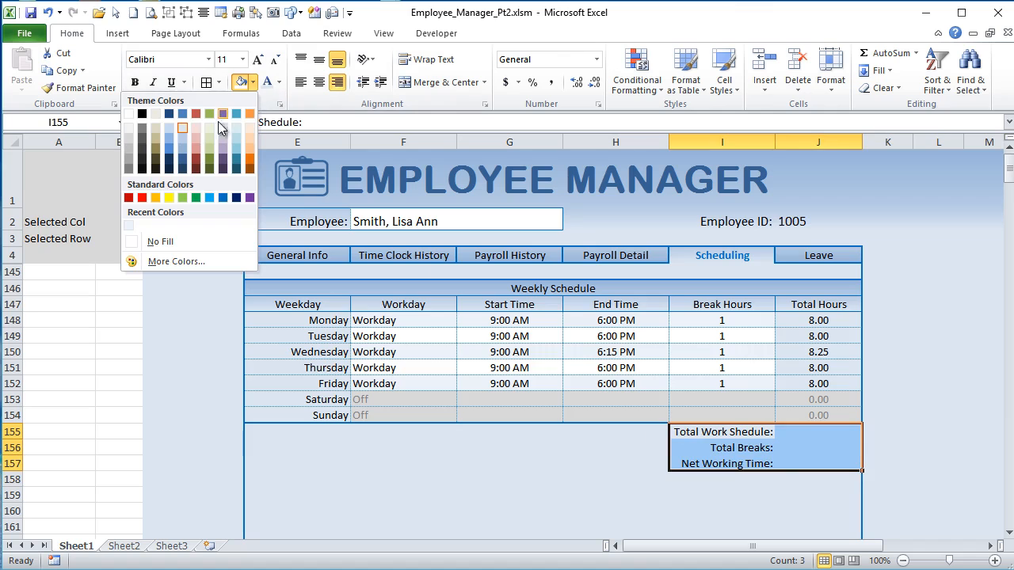
{"action": "left_click", "coordinate": [184, 140]}
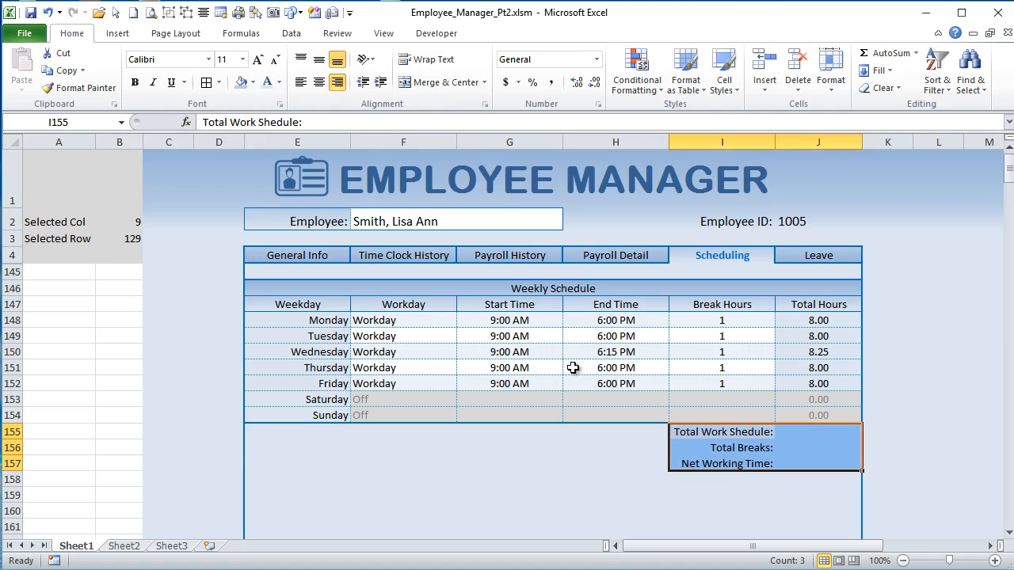
Step: Border the totals block I155:J157 with a solid blue outline, a thin solid line between rows and a fine dotted vertical divider
{"action": "right_click", "coordinate": [721, 449]}
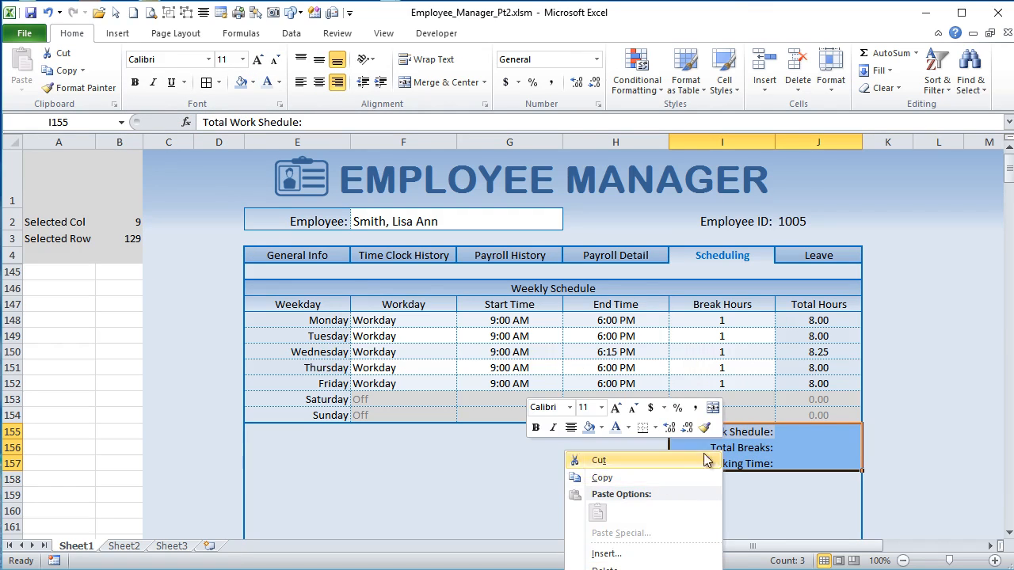
{"action": "left_click", "coordinate": [898, 382]}
{"action": "scroll", "coordinate": [877, 394], "scroll_direction": "down", "scroll_amount": 4}
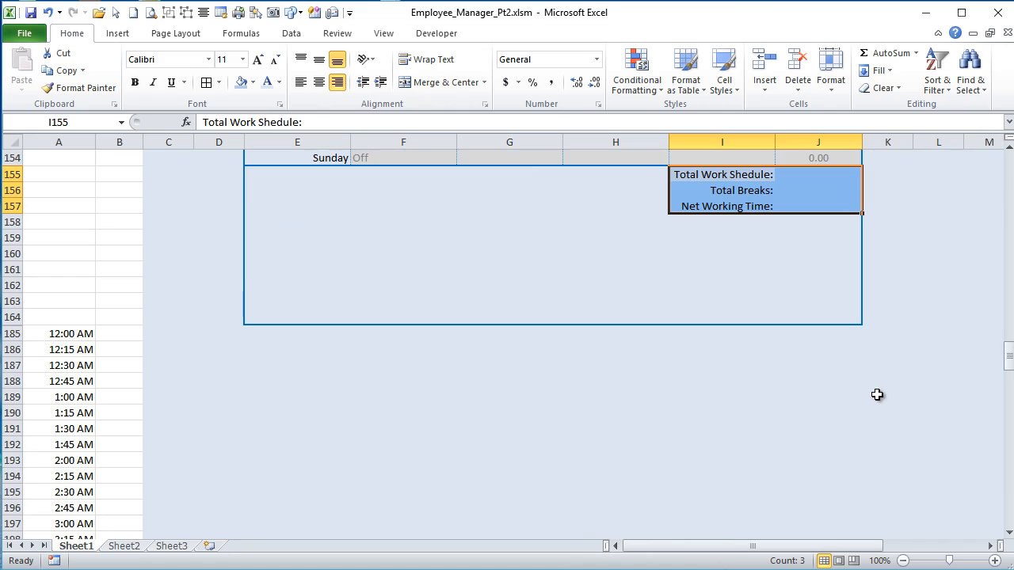
{"action": "right_click", "coordinate": [801, 183]}
{"action": "left_click", "coordinate": [701, 396]}
{"action": "left_click", "coordinate": [676, 400]}
{"action": "left_click", "coordinate": [700, 417]}
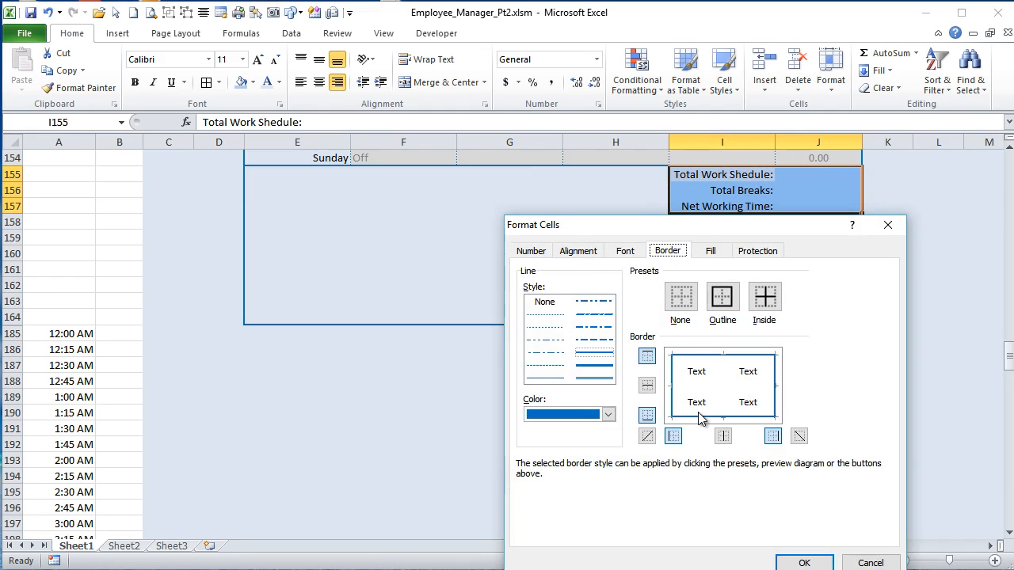
{"action": "left_click", "coordinate": [554, 378]}
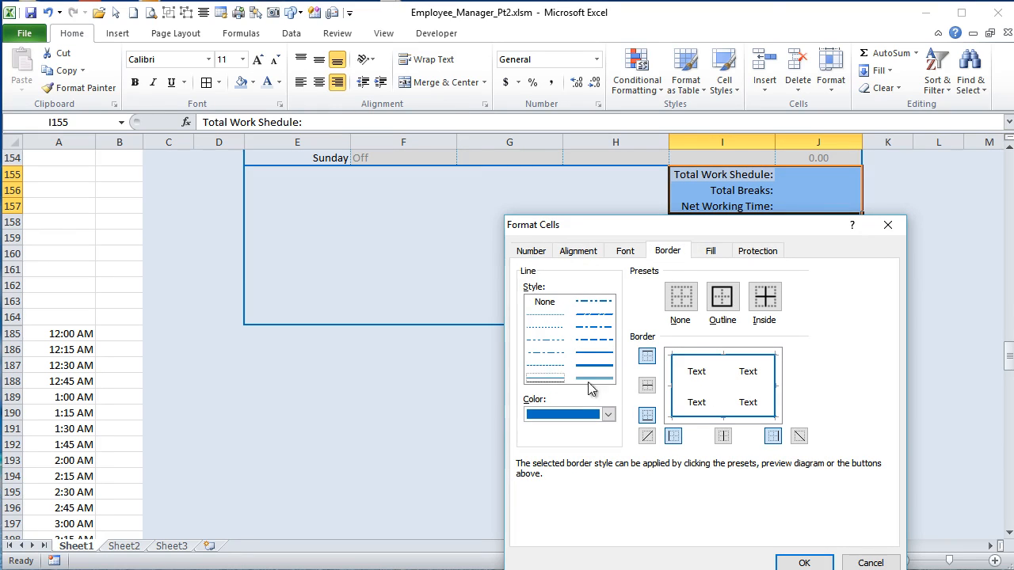
{"action": "left_click", "coordinate": [698, 389]}
{"action": "left_click", "coordinate": [564, 327]}
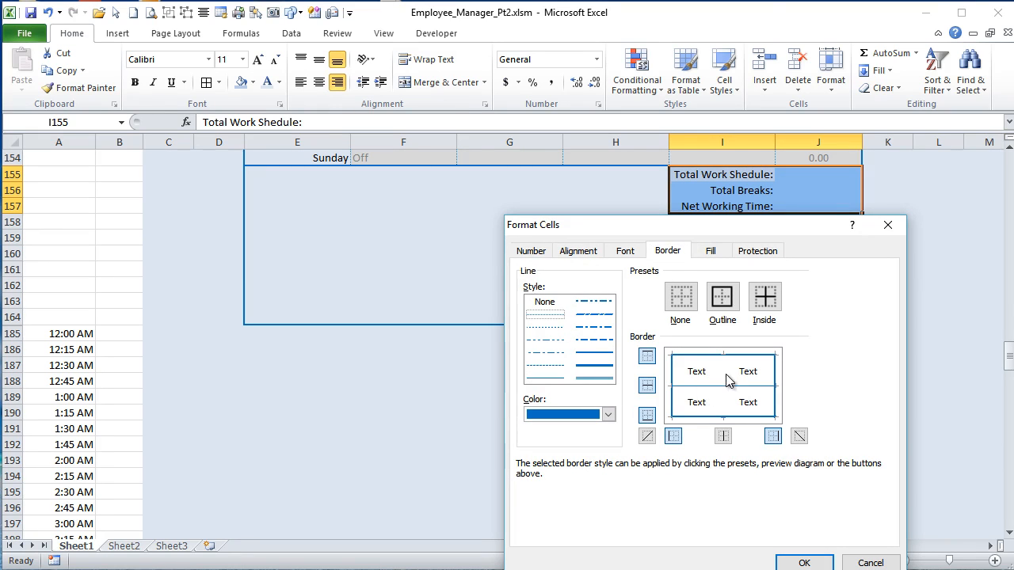
{"action": "left_click", "coordinate": [723, 392]}
{"action": "left_click", "coordinate": [796, 562]}
{"action": "left_click", "coordinate": [888, 464]}
Step: Collapse the ribbon so more of the Weekly Schedule and its totals block fits in view
{"action": "scroll", "coordinate": [883, 464], "scroll_direction": "up", "scroll_amount": 2}
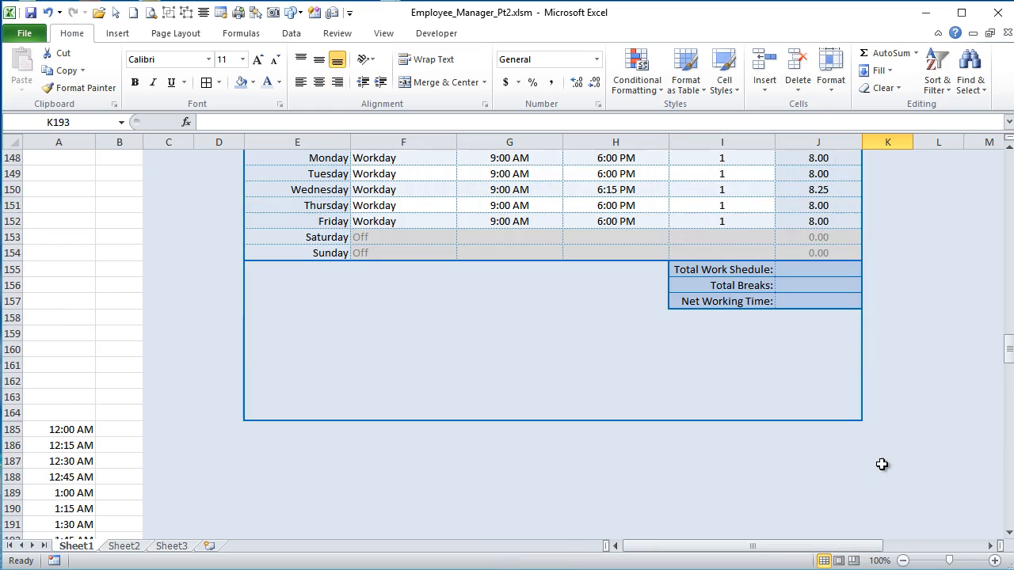
{"action": "left_click", "coordinate": [938, 35]}
{"action": "scroll", "coordinate": [853, 290], "scroll_direction": "up", "scroll_amount": 1}
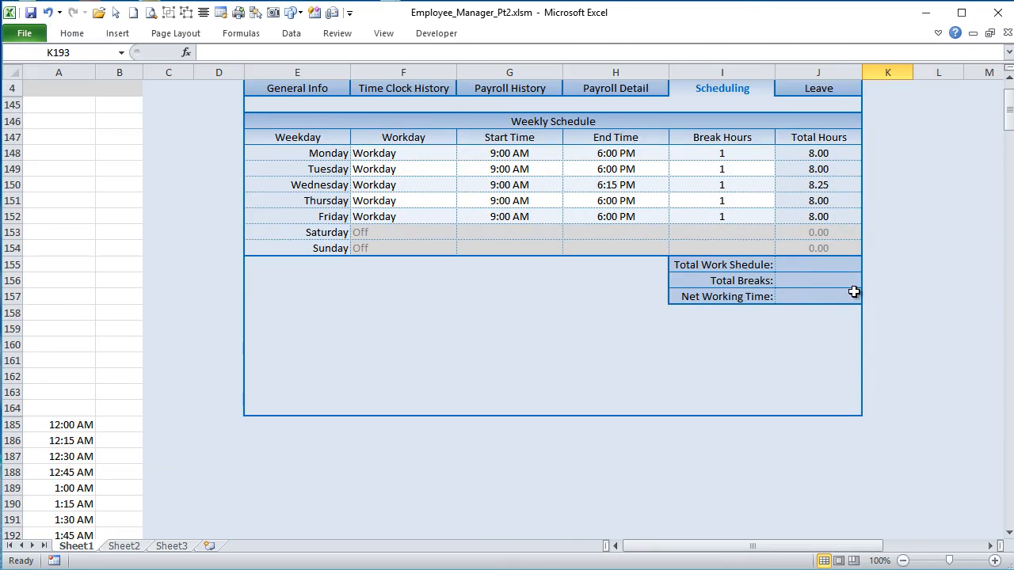
Step: Calculate the total work schedule in J155 with the formula =sum(J148:J154)+Sum(I148:I154)
{"action": "left_click", "coordinate": [817, 362]}
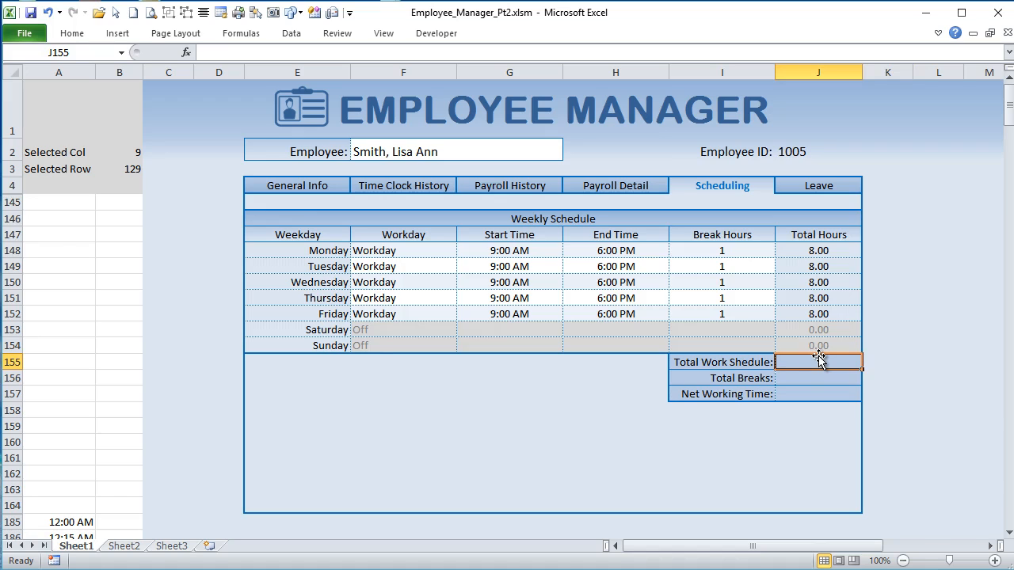
{"action": "type", "text": "=sum("}
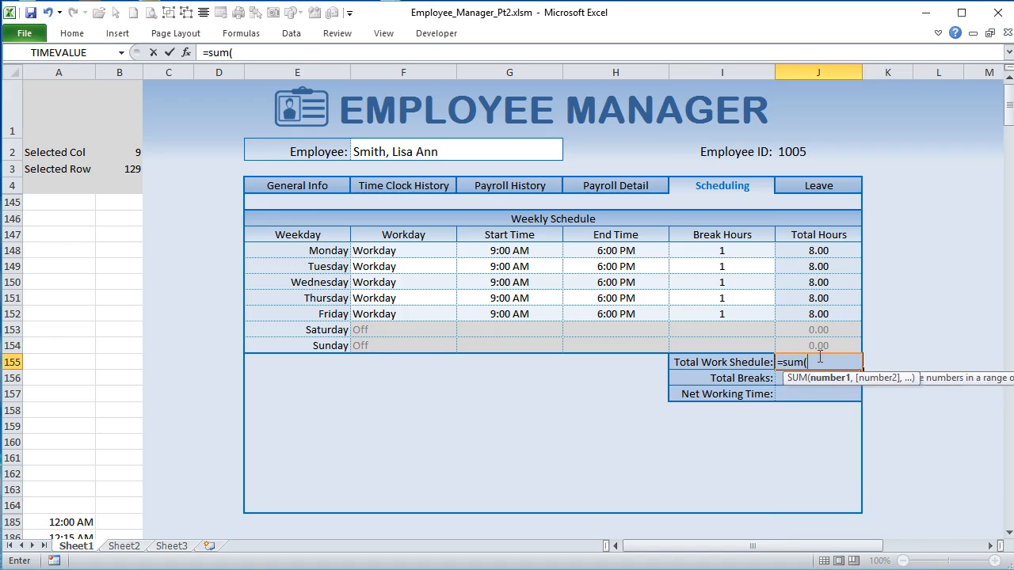
{"action": "left_click_drag", "start_coordinate": [819, 250], "coordinate": [787, 347]}
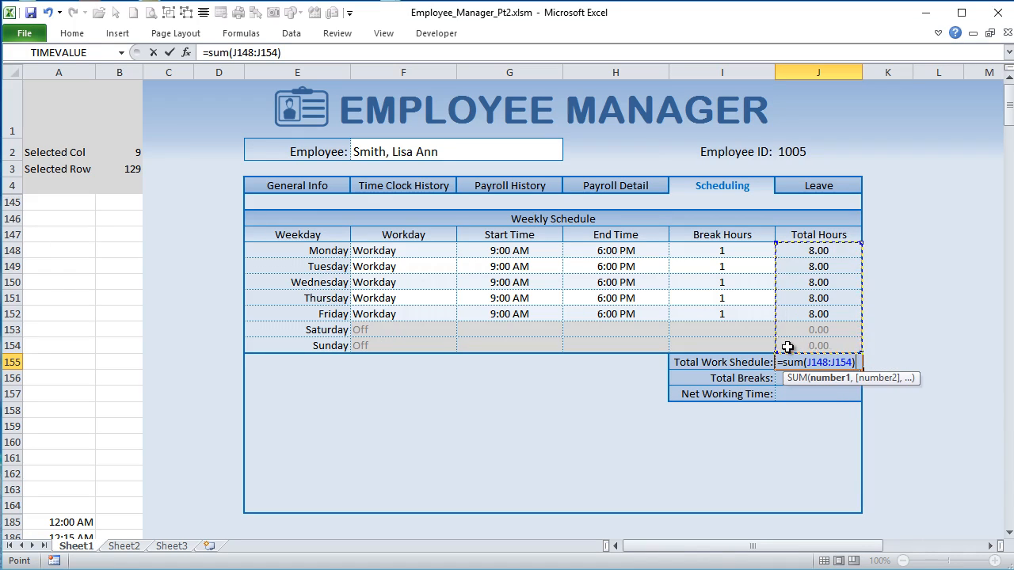
{"action": "type", "text": ")+"}
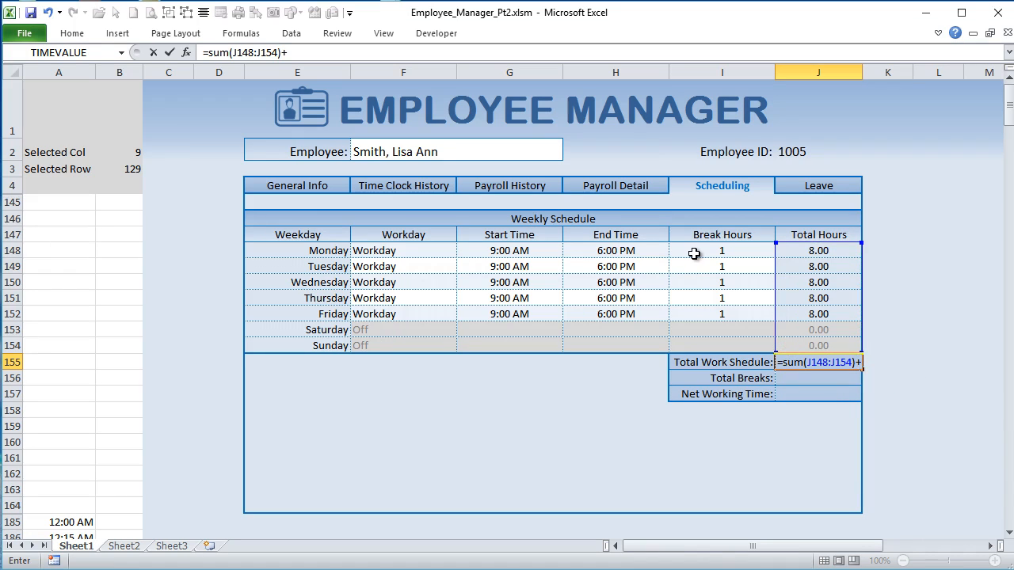
{"action": "type", "text": "("}
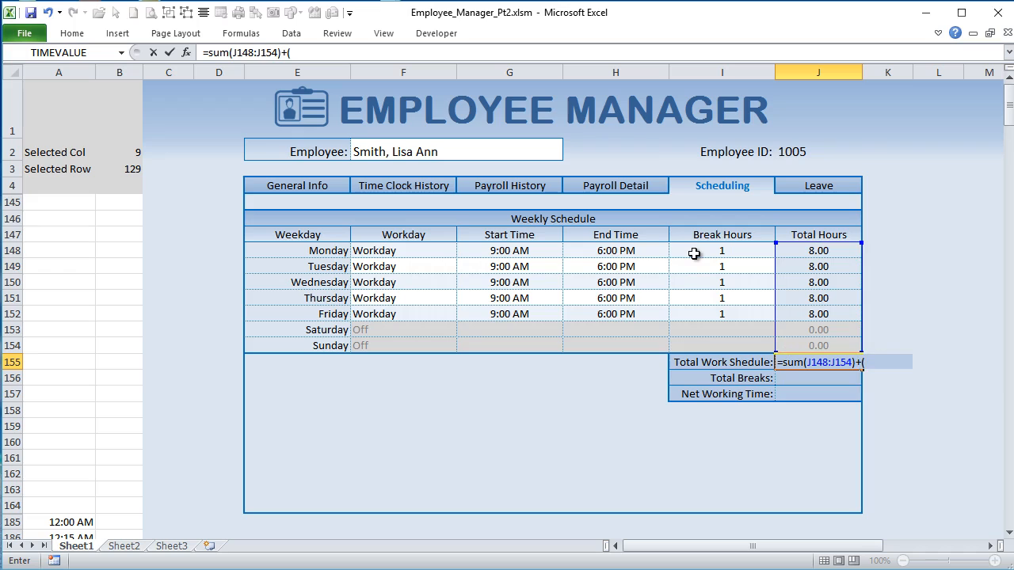
{"action": "type", "text": "SU"}
{"action": "key", "text": "BackSpace"}
{"action": "key", "text": "BackSpace"}
{"action": "key", "text": "BackSpace"}
{"action": "type", "text": "SU"}
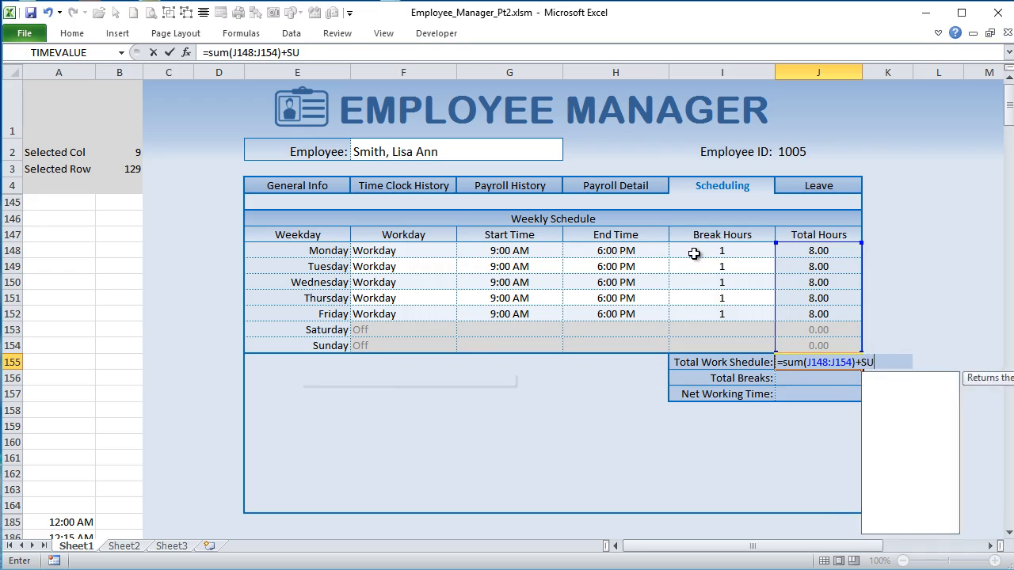
{"action": "key", "text": "BackSpace"}
{"action": "type", "text": "um("}
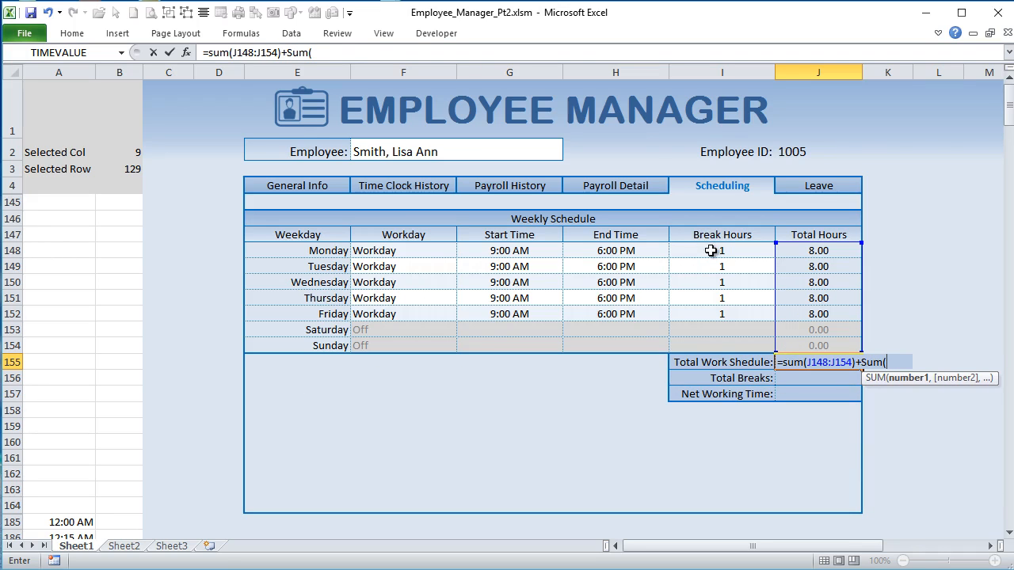
{"action": "left_click_drag", "start_coordinate": [710, 250], "coordinate": [705, 337]}
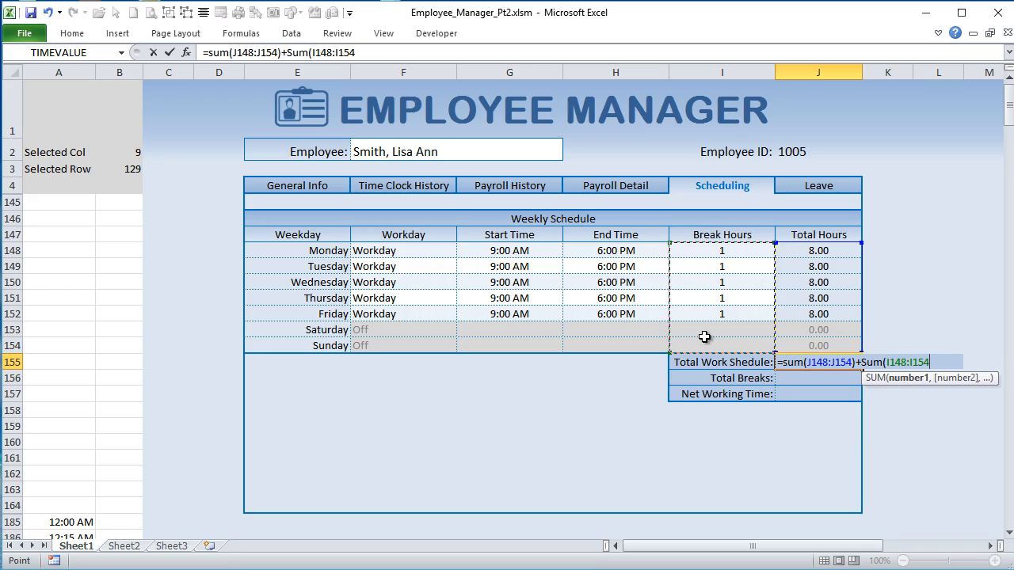
{"action": "type", "text": ")"}
{"action": "key", "text": "Return"}
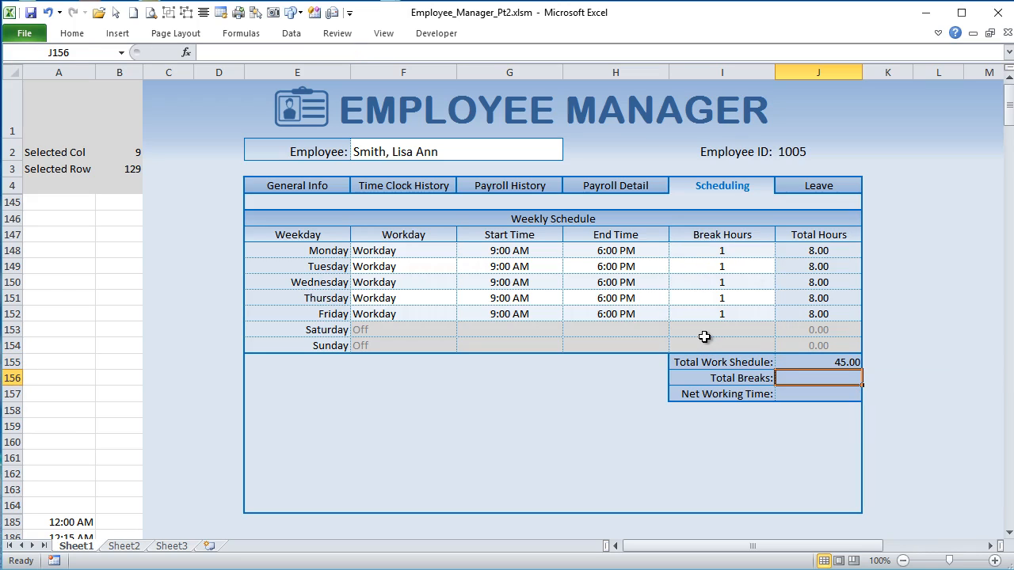
Step: Calculate the total breaks in J156 with the formula =Sum(I148:I154)
{"action": "type", "text": "="}
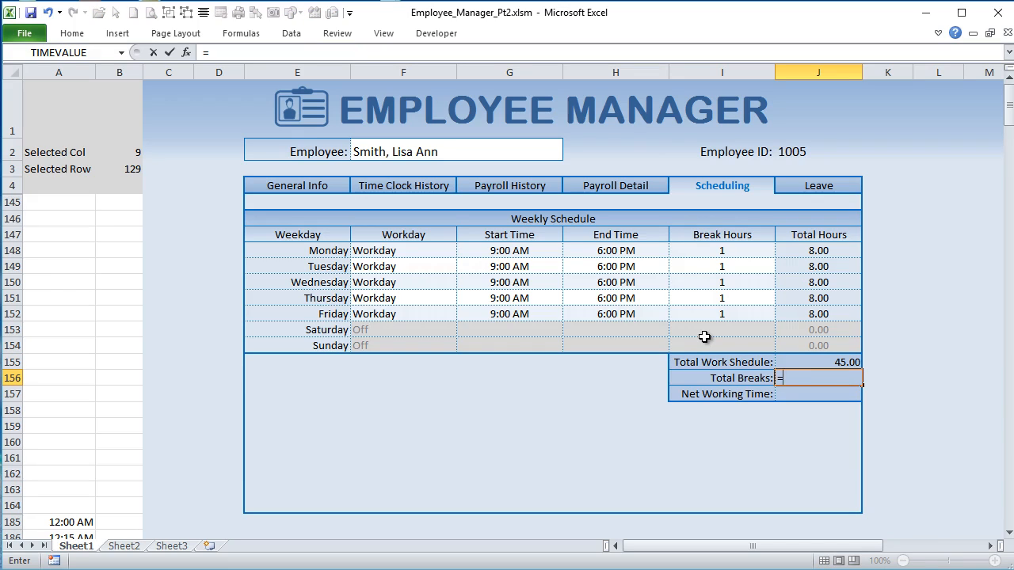
{"action": "type", "text": "Sum("}
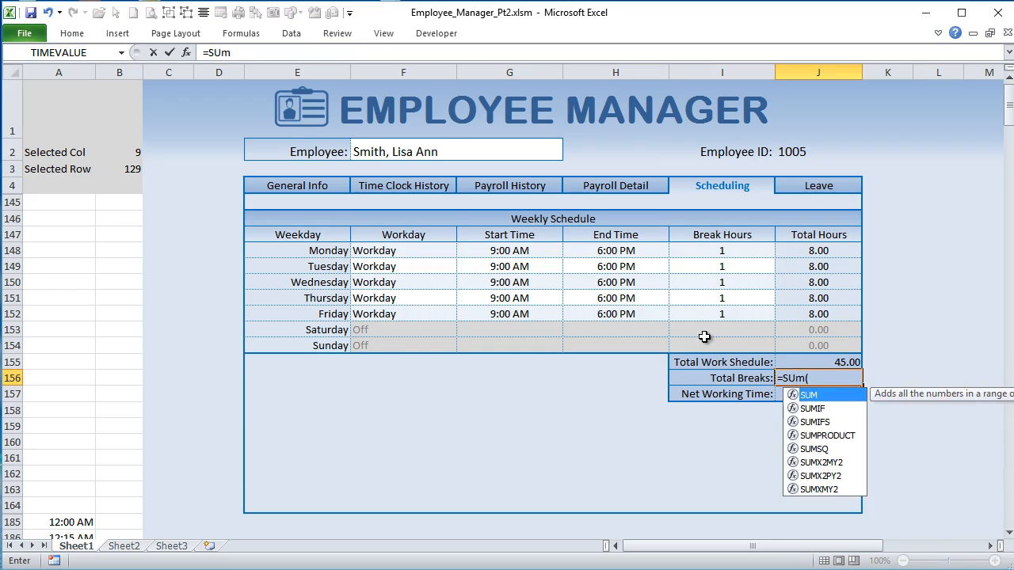
{"action": "left_click_drag", "start_coordinate": [743, 252], "coordinate": [716, 345]}
{"action": "type", "text": ")"}
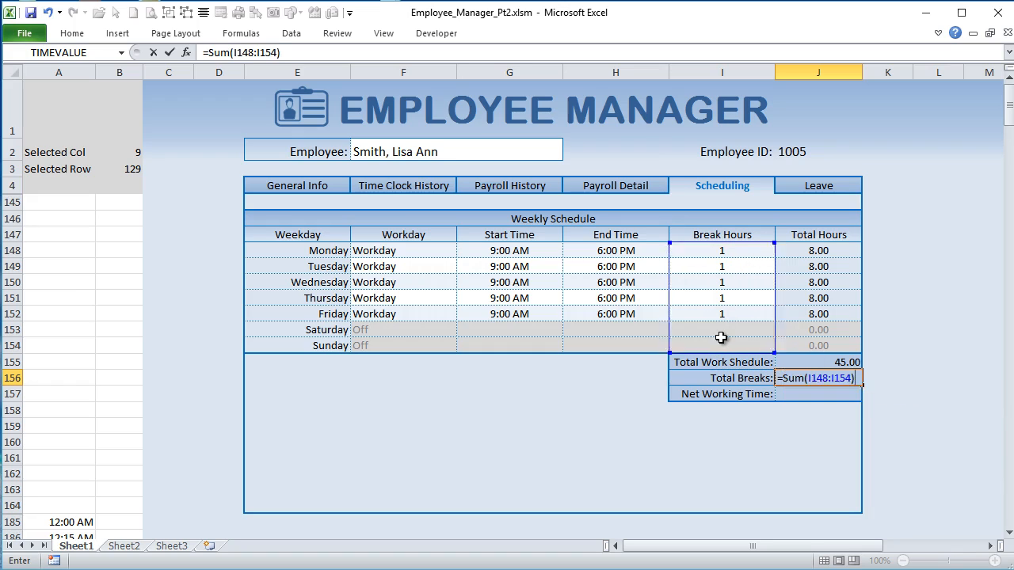
{"action": "key", "text": "Return"}
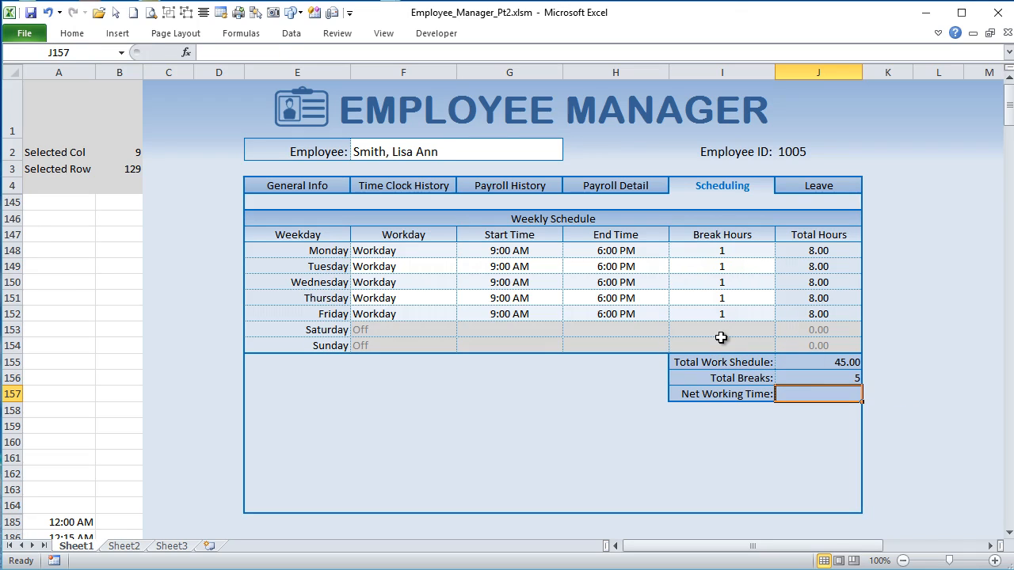
Step: Calculate the net working time in J157 by subtracting the total breaks in J156 from J155
{"action": "type", "text": "="}
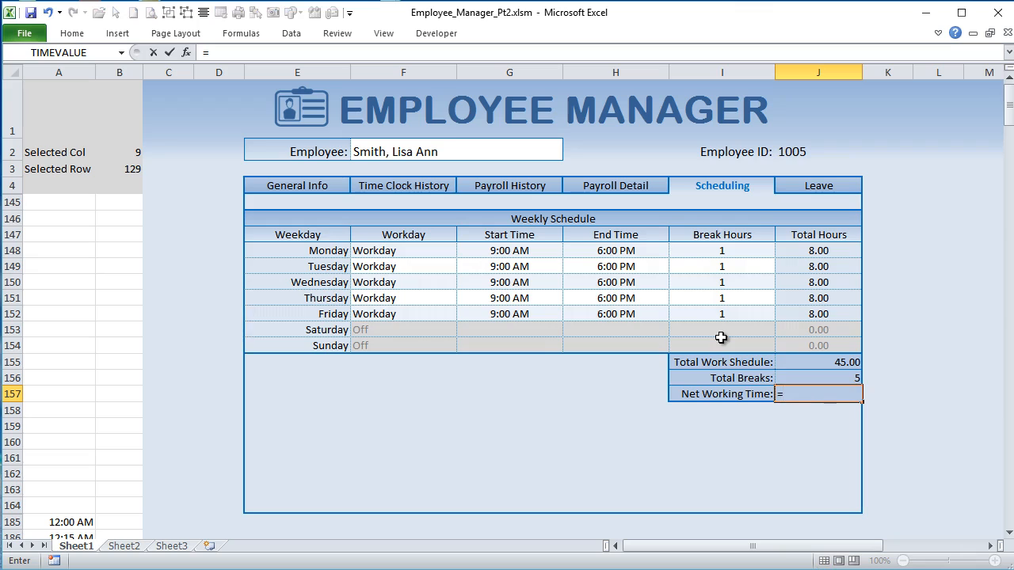
{"action": "left_click", "coordinate": [804, 358]}
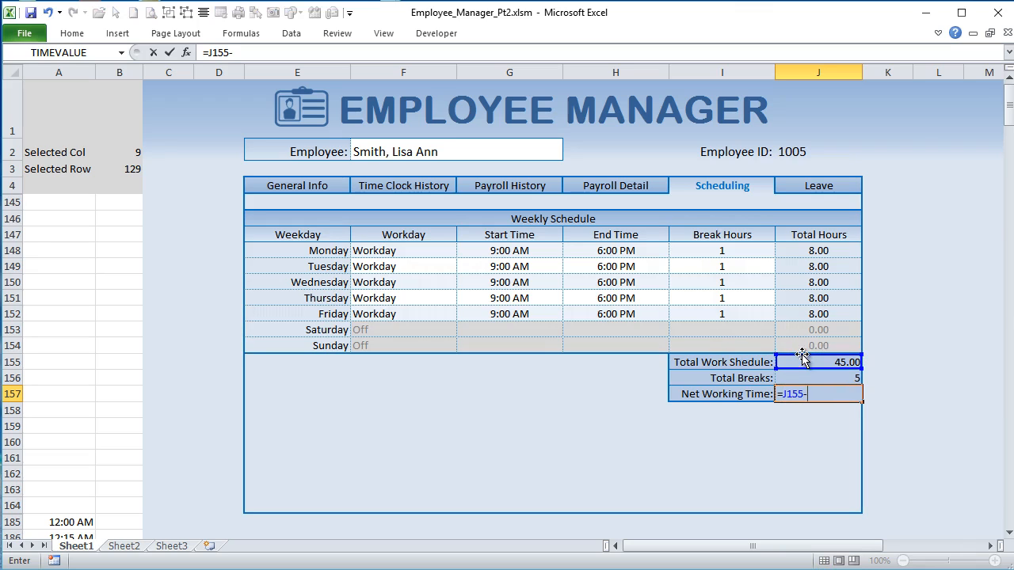
{"action": "type", "text": "-"}
{"action": "left_click", "coordinate": [814, 378]}
{"action": "key", "text": "Return"}
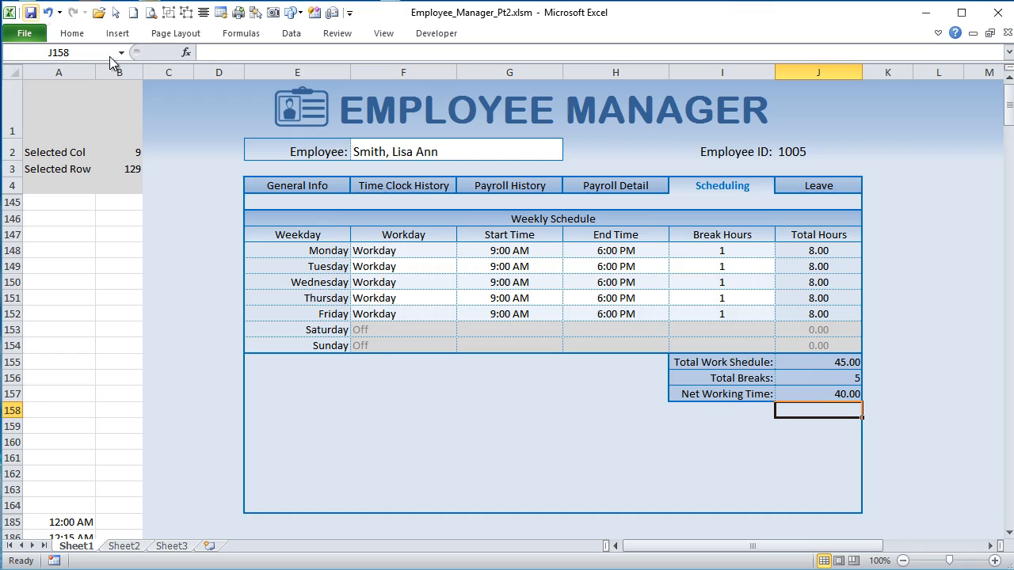
Step: Switch the Employee Manager to its Leave section and enter the title "Annual Leave" in cell E166
{"action": "left_click", "coordinate": [820, 187]}
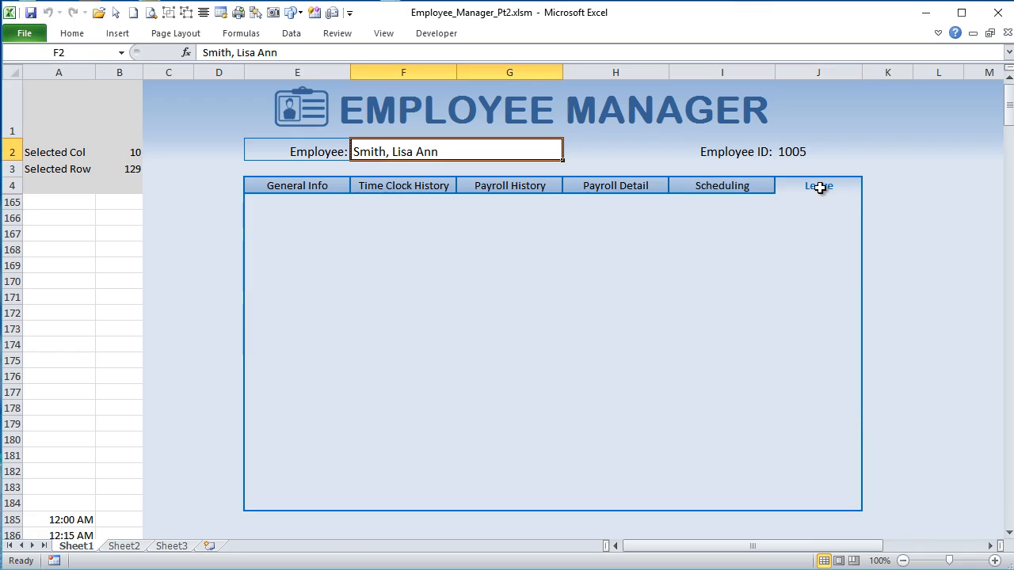
{"action": "left_click", "coordinate": [328, 233]}
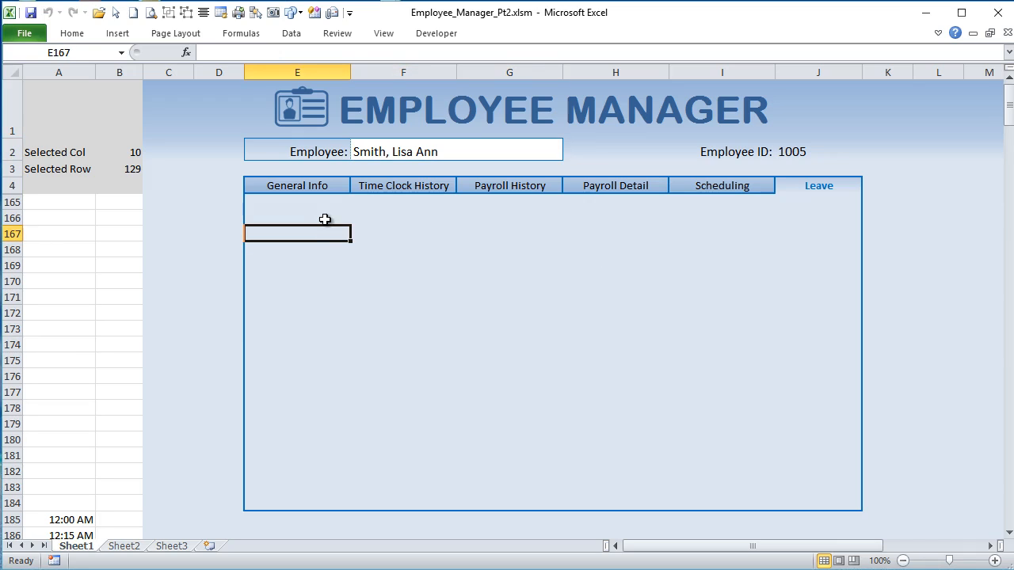
{"action": "left_click", "coordinate": [323, 220]}
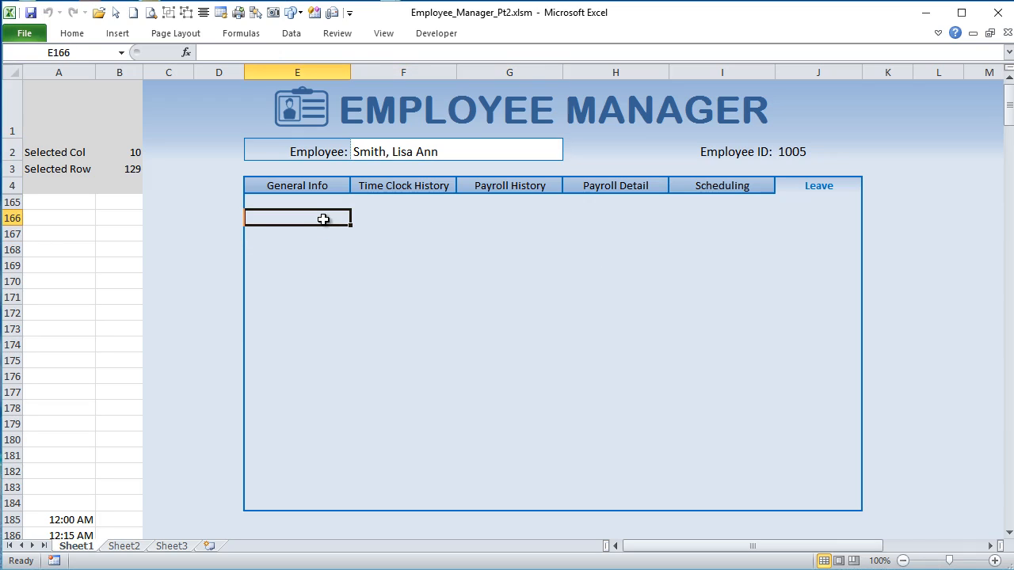
{"action": "type", "text": "Ann"}
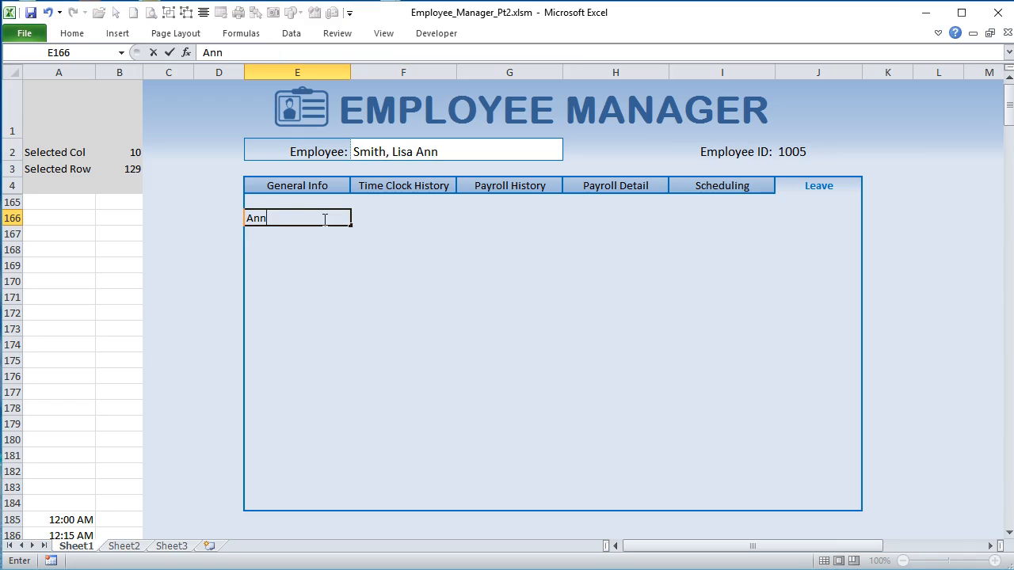
{"action": "type", "text": "ual Lea"}
{"action": "key", "text": "Return"}
Step: Enter the column headers "Leave Typ" in E167 and "Paid / Non-Paid" in F167
{"action": "type", "text": "Leave Typ"}
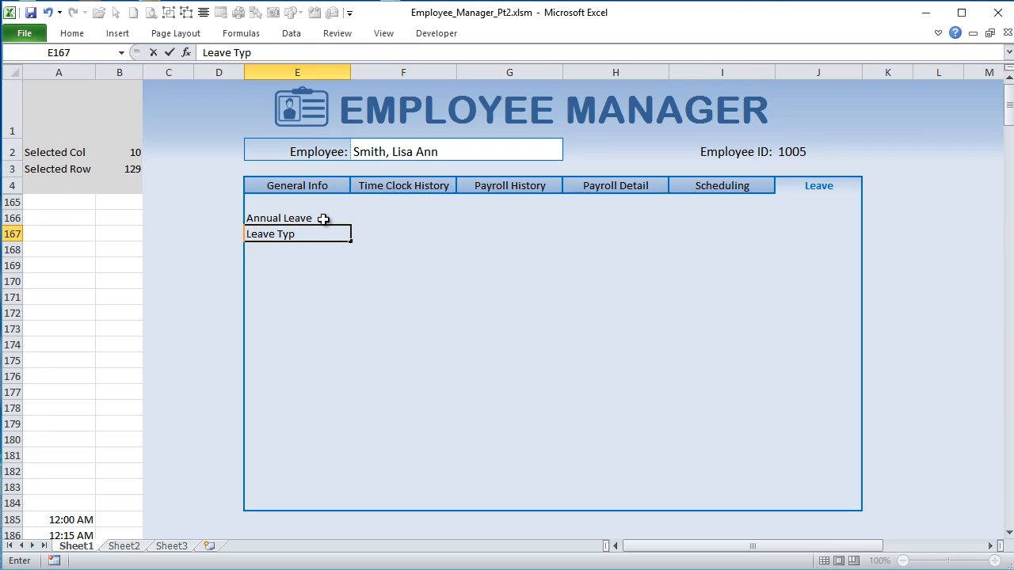
{"action": "key", "text": "Tab"}
{"action": "type", "text": "Pa"}
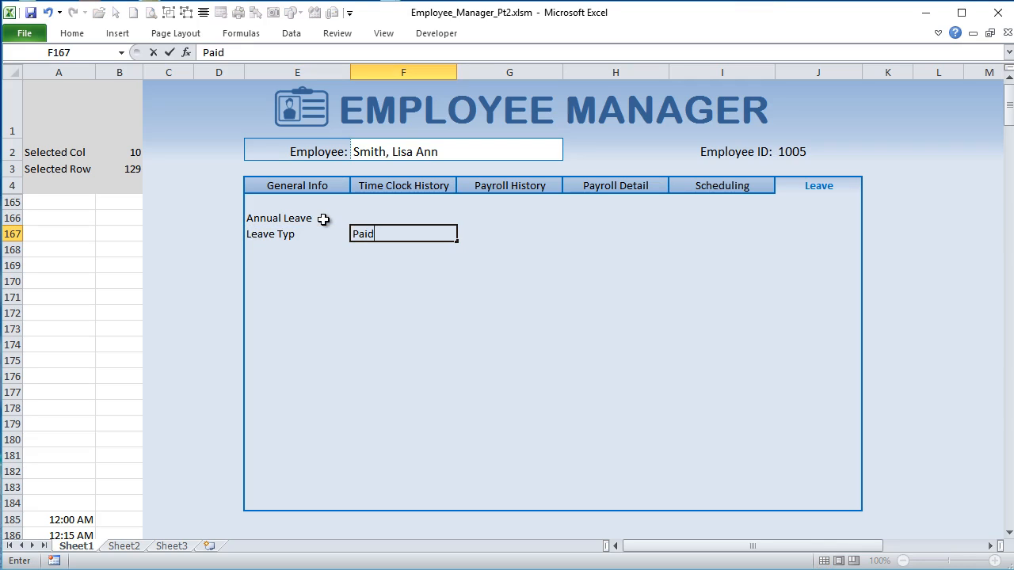
{"action": "type", "text": "id / Non-Paid"}
{"action": "key", "text": "Tab"}
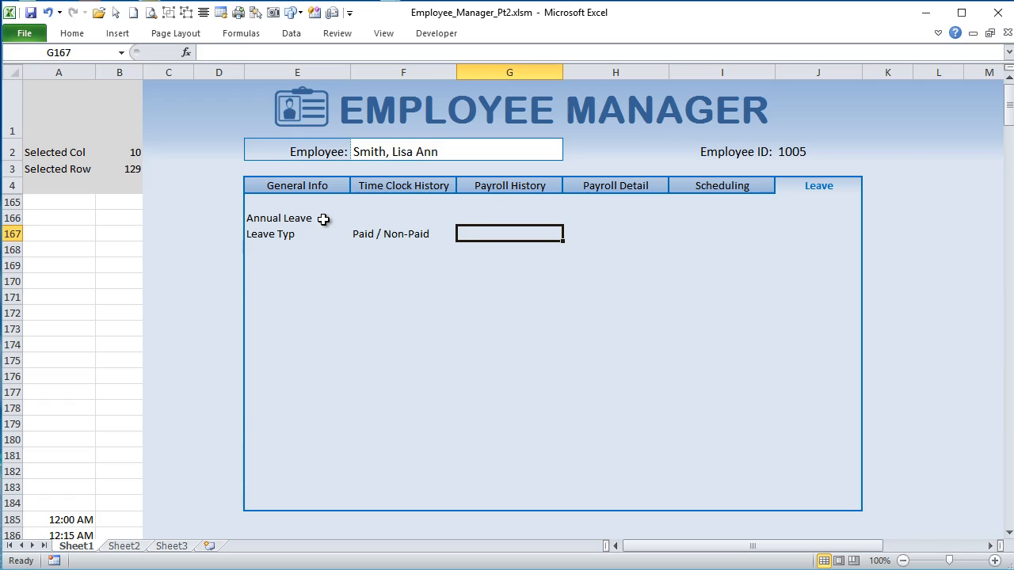
{"action": "type", "text": "Cl"}
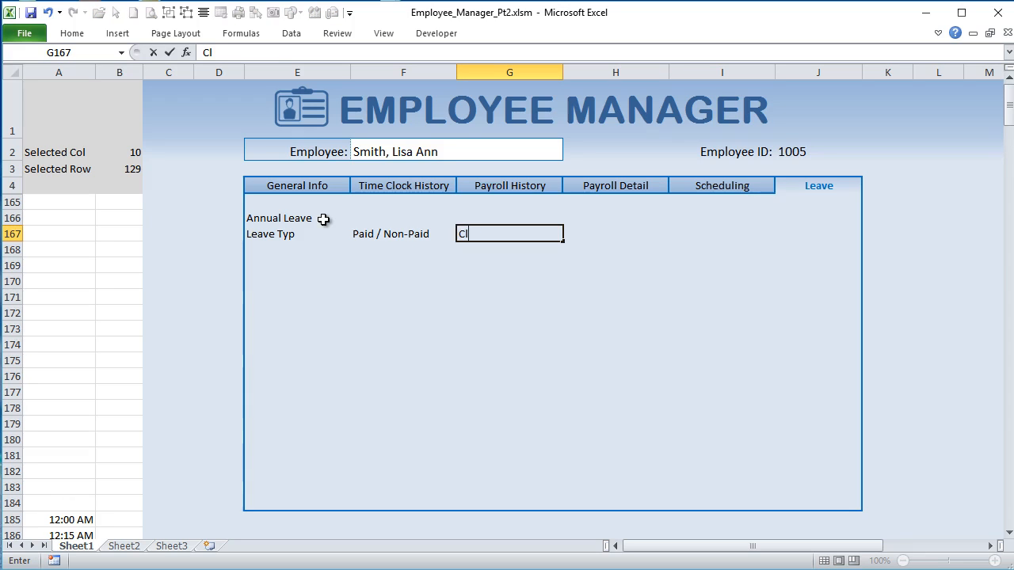
{"action": "type", "text": "ear"}
{"action": "key", "text": "BackSpace"}
{"action": "key", "text": "BackSpace"}
{"action": "key", "text": "BackSpace"}
{"action": "key", "text": "BackSpace"}
{"action": "key", "text": "BackSpace"}
Step: Enter a column header beginning with "Accrued A" in cell G167
{"action": "type", "text": "A"}
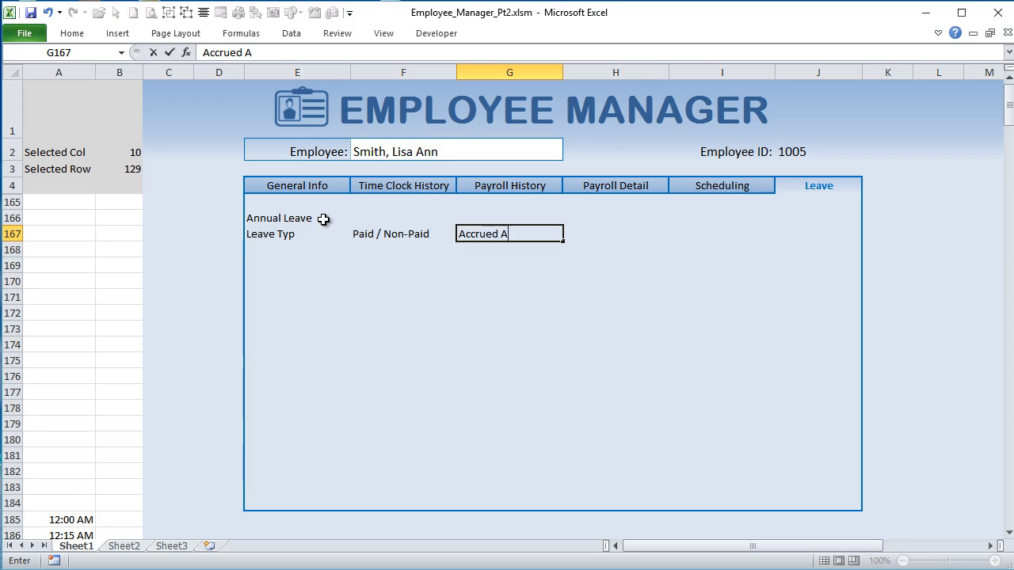
Step: Enter the headers "Accrued Annualy" in G167 and "Annual Hrs. Allowed" in H167 of the leave table
{"action": "type", "text": "ccrued Annual"}
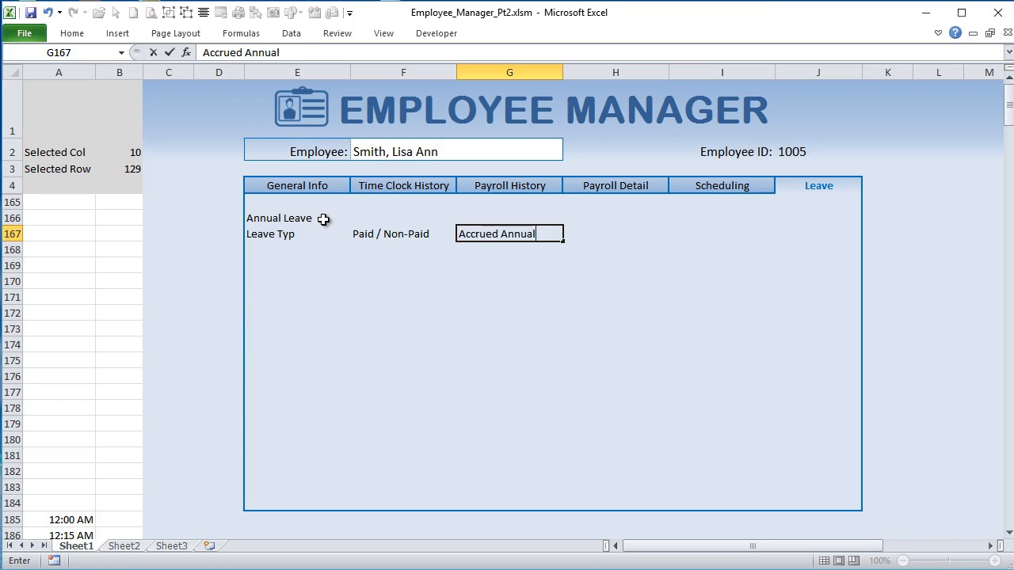
{"action": "type", "text": "lyy"}
{"action": "key", "text": "Tab"}
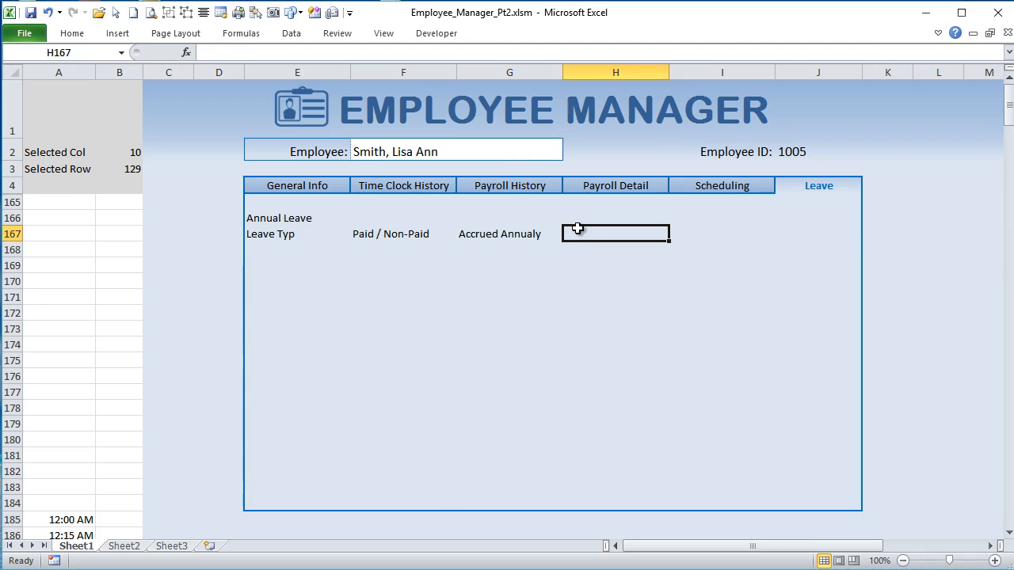
{"action": "type", "text": "Annua"}
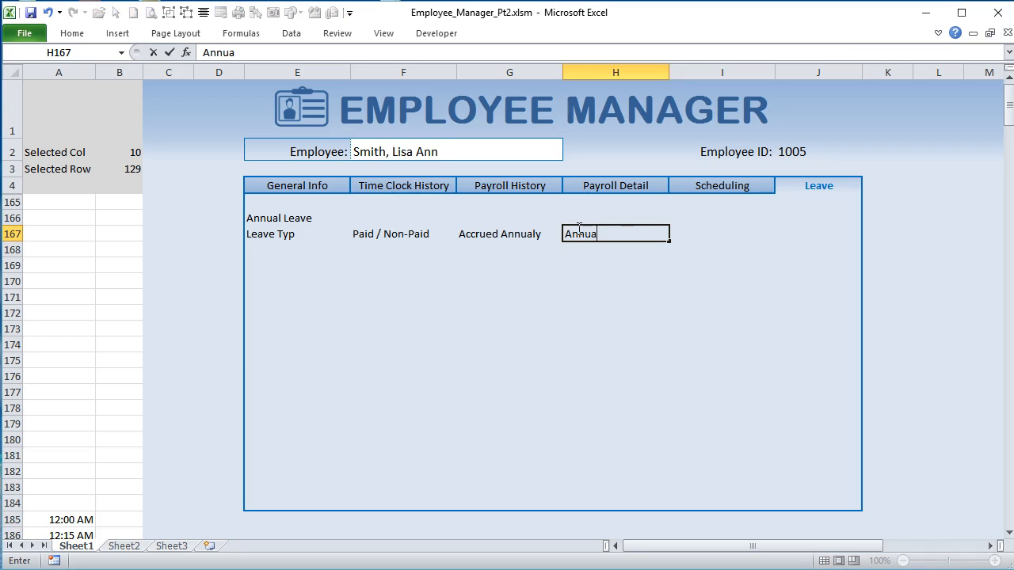
{"action": "type", "text": "l Hrs. Allow"}
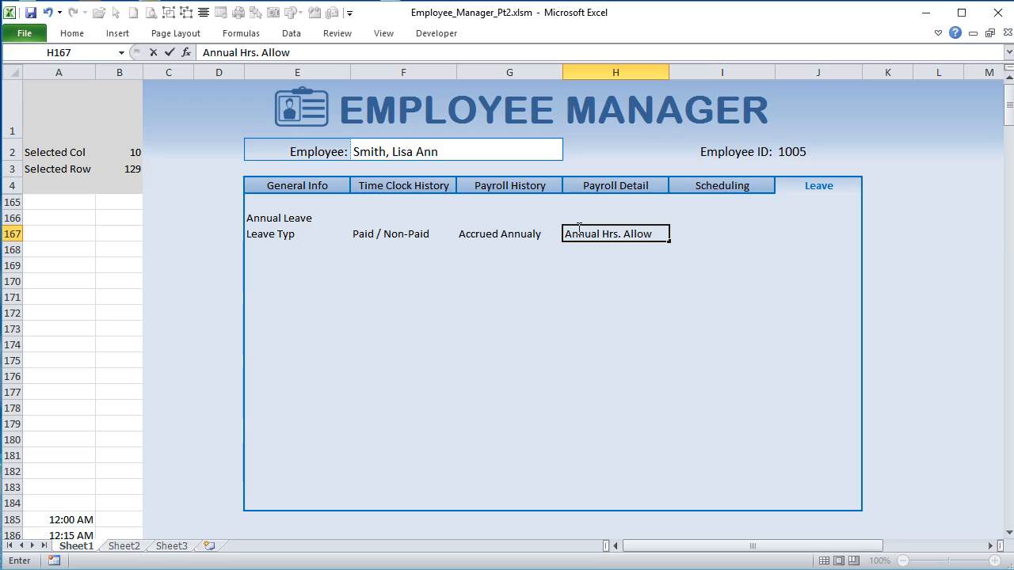
{"action": "type", "text": "sd"}
{"action": "key", "text": "Tab"}
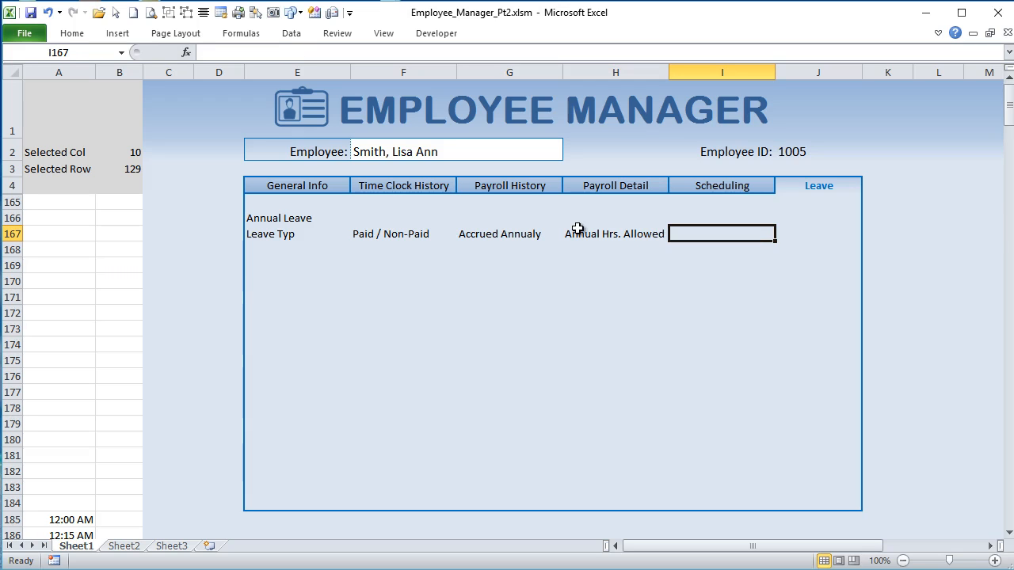
Step: Add the headers "Annual Hrs. Used" in I167 and "Hours Remaining" in J167
{"action": "type", "text": "Annual"}
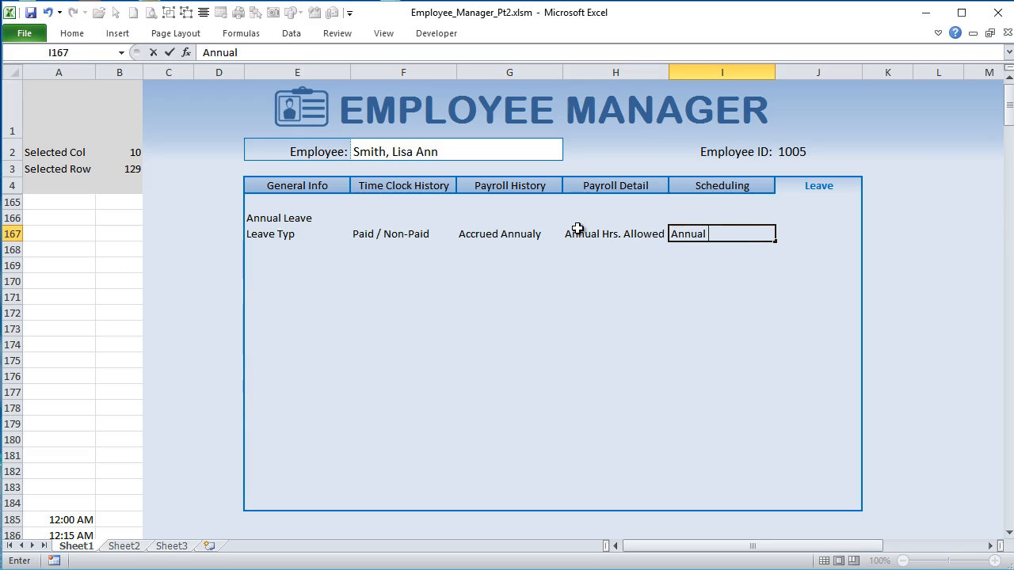
{"action": "type", "text": " Hrs. Used"}
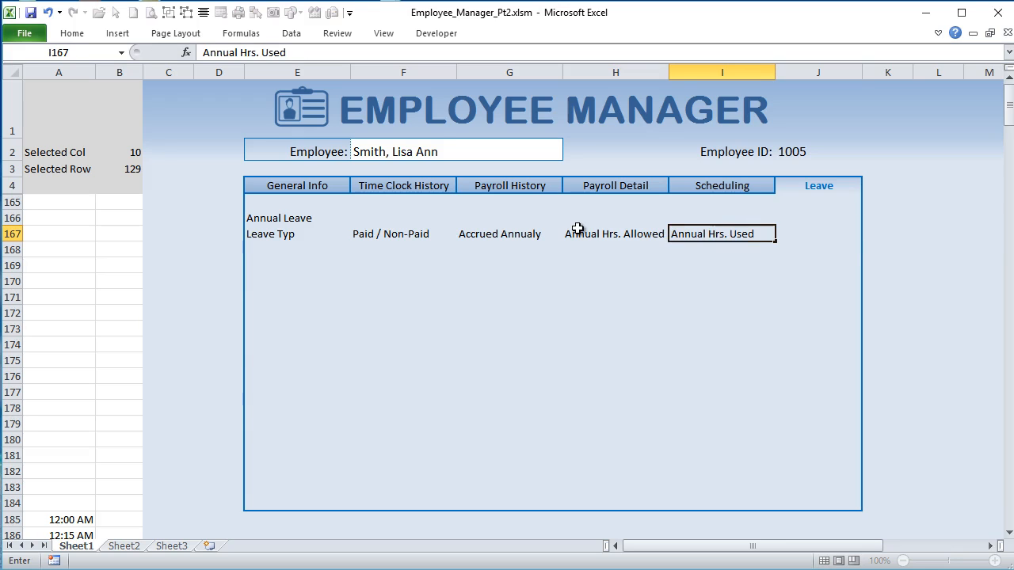
{"action": "key", "text": "Tab"}
{"action": "type", "text": "Hours "}
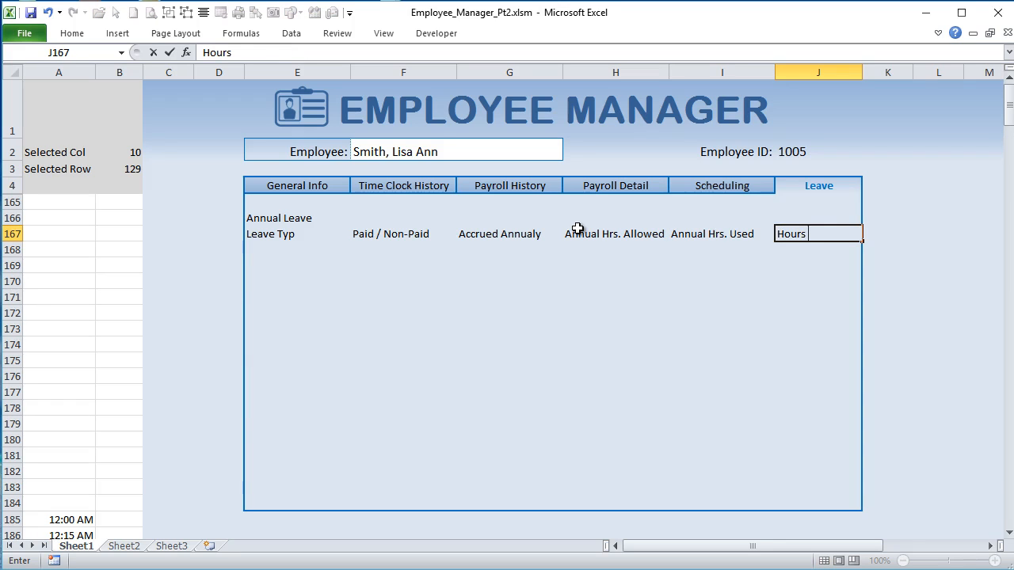
{"action": "type", "text": "Repmaining"}
{"action": "key", "text": "Return"}
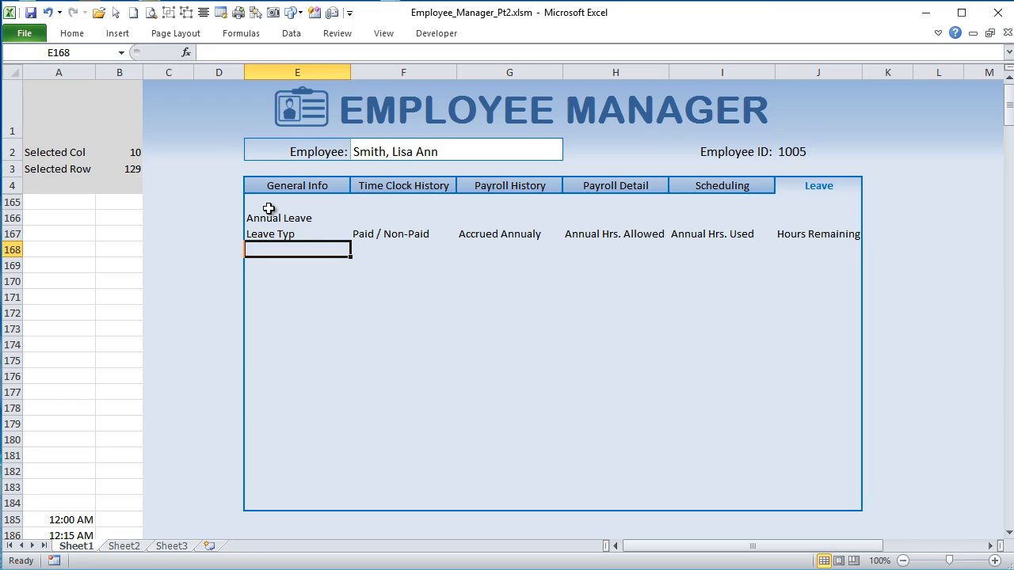
Step: Copy the Weekly Schedule title and header rows and paste only their formats onto the Annual Leave title and headers
{"action": "left_click", "coordinate": [739, 185]}
{"action": "left_click_drag", "start_coordinate": [367, 214], "coordinate": [439, 233]}
{"action": "key", "text": "ctrl+c"}
{"action": "left_click", "coordinate": [800, 184]}
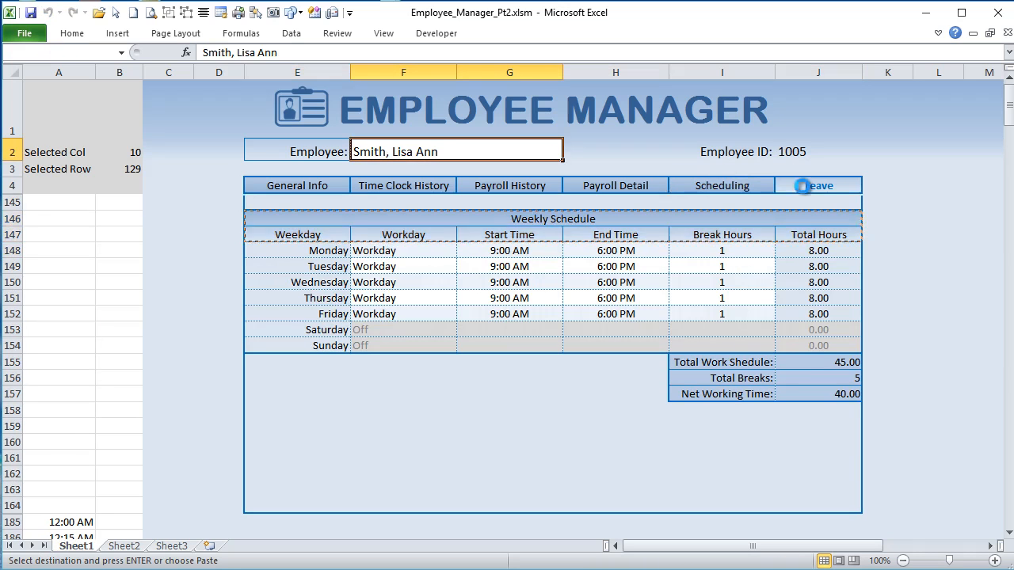
{"action": "left_click", "coordinate": [269, 223]}
{"action": "right_click", "coordinate": [269, 222]}
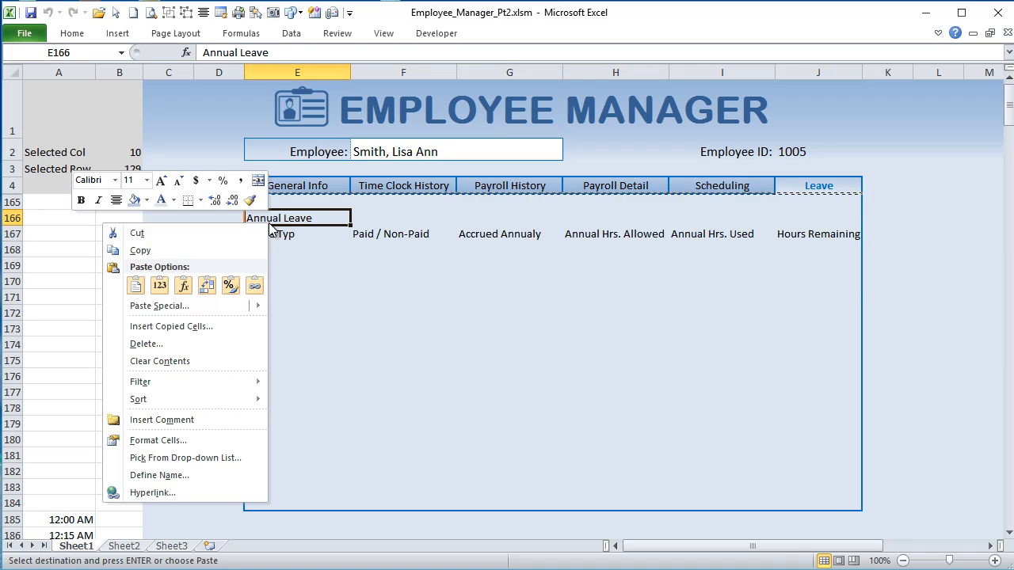
{"action": "left_click", "coordinate": [176, 310]}
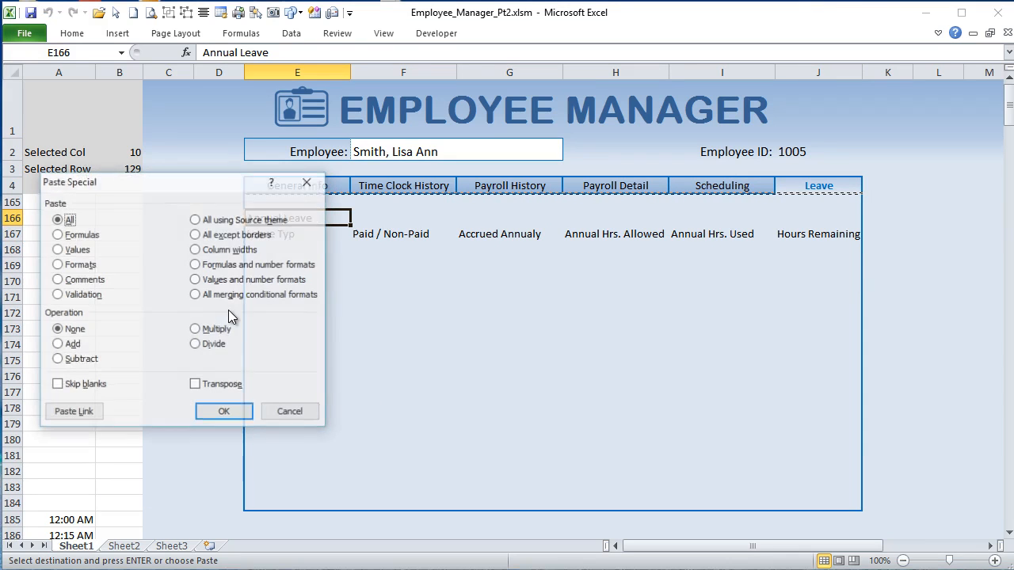
{"action": "left_click", "coordinate": [79, 265]}
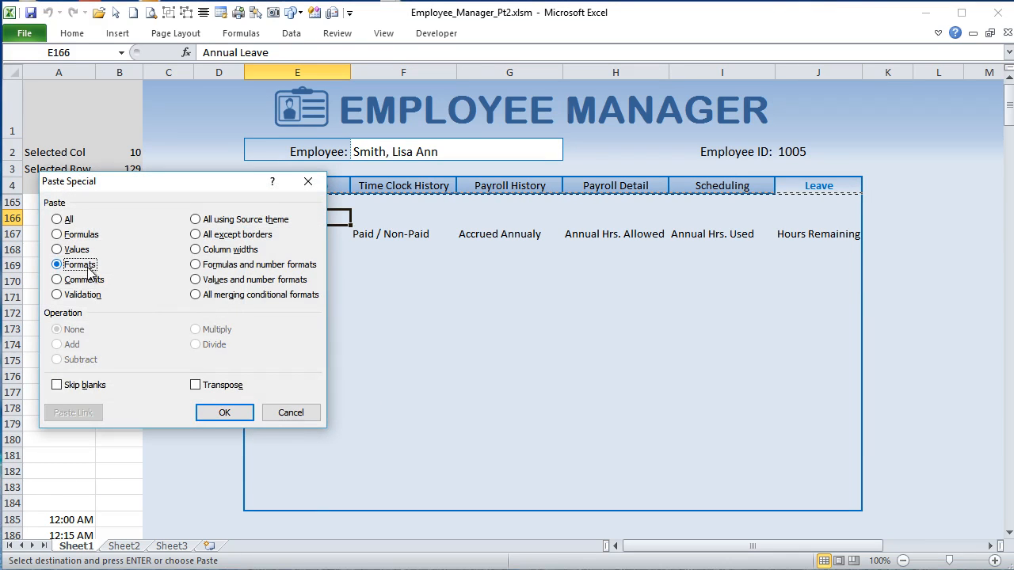
{"action": "left_click", "coordinate": [224, 413]}
{"action": "left_click", "coordinate": [414, 317]}
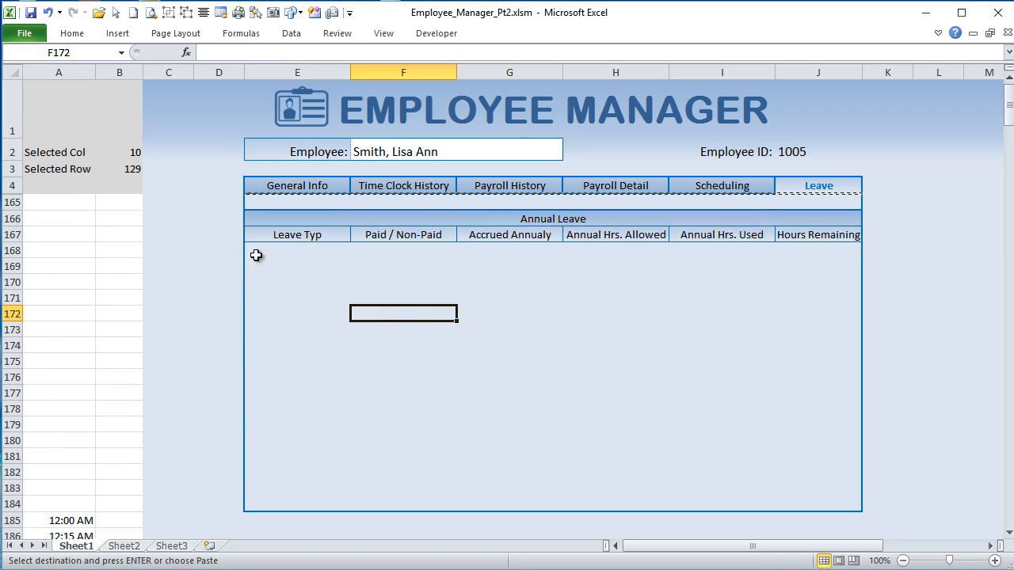
Step: Correct the header in E167 to "Leave Type"
{"action": "left_click", "coordinate": [309, 236]}
{"action": "double_click", "coordinate": [310, 236]}
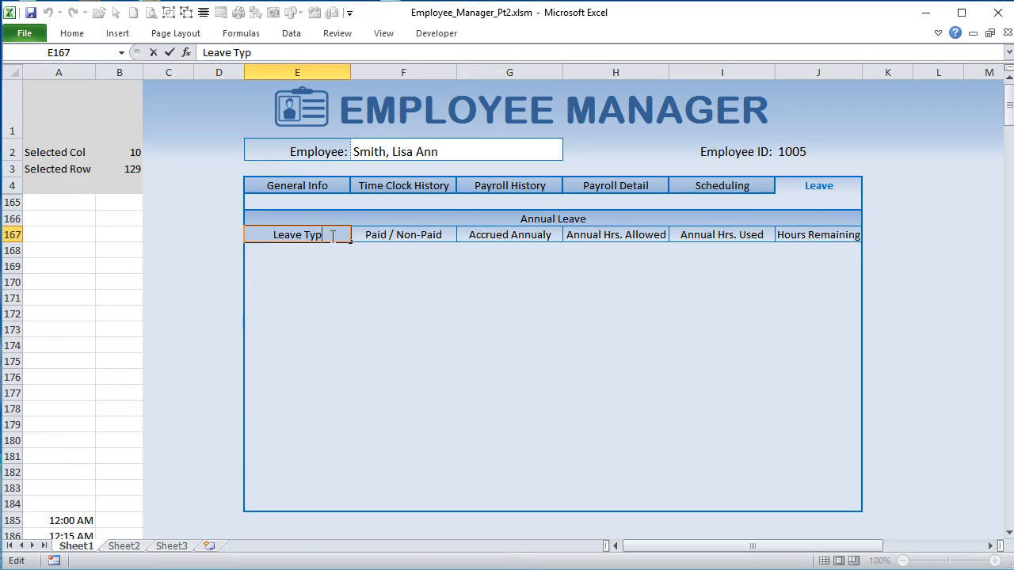
{"action": "type", "text": "e"}
{"action": "key", "text": "Return"}
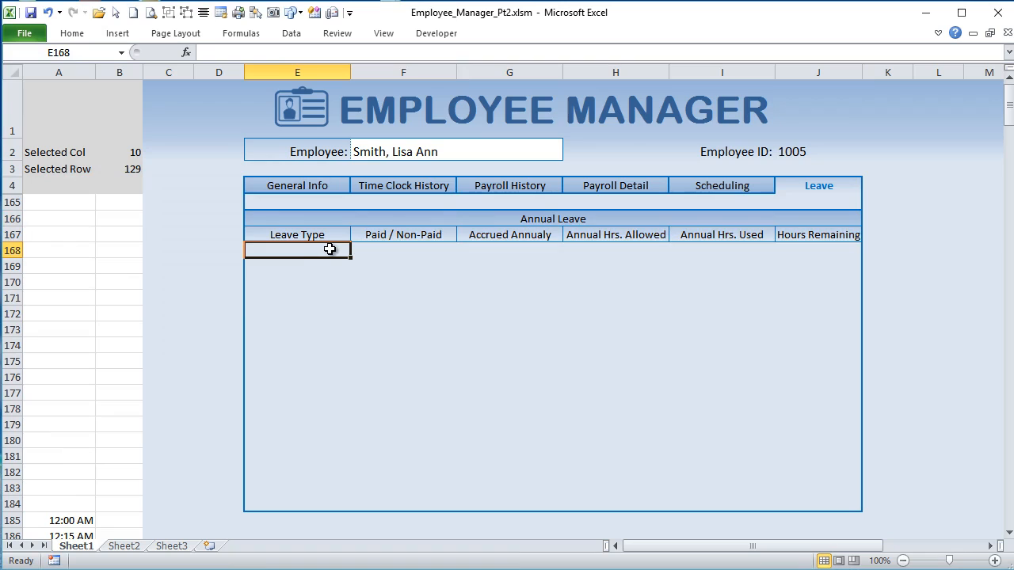
Step: Fill the leave entry cells E168:H179 with white
{"action": "left_click_drag", "start_coordinate": [330, 248], "coordinate": [825, 427]}
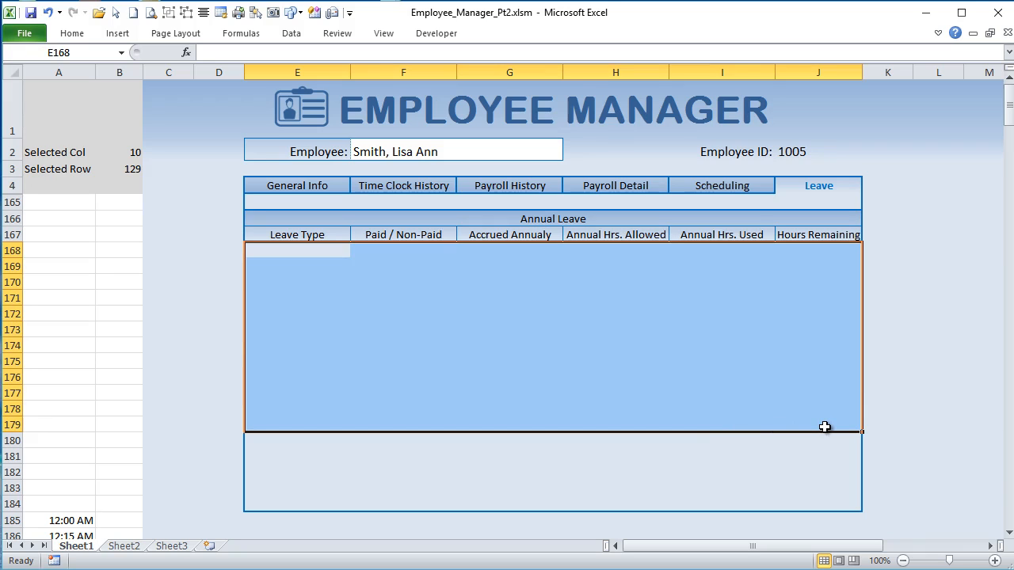
{"action": "left_click_drag", "start_coordinate": [306, 257], "coordinate": [653, 427]}
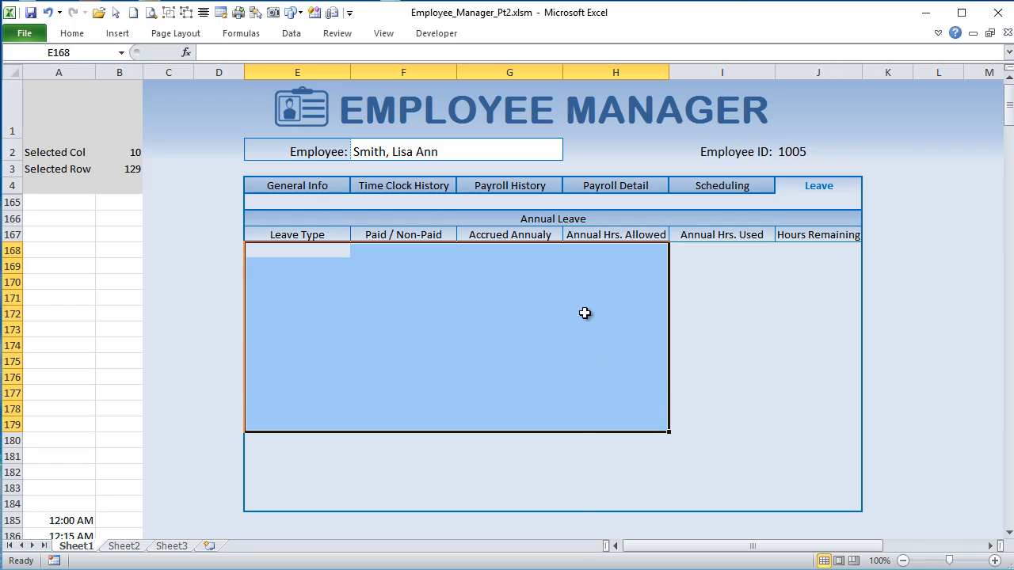
{"action": "right_click", "coordinate": [585, 313]}
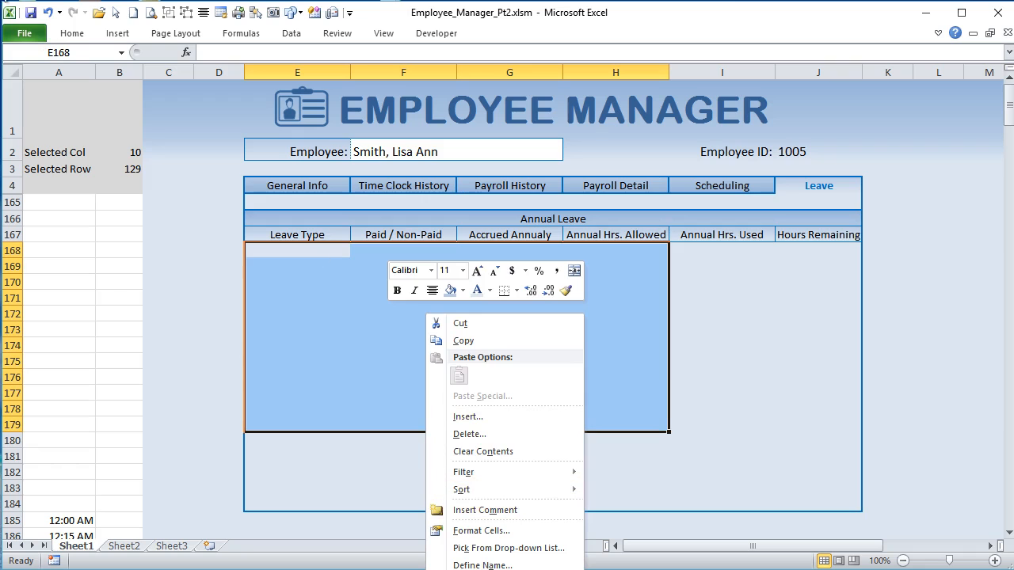
{"action": "left_click", "coordinate": [87, 40]}
{"action": "left_click", "coordinate": [83, 38]}
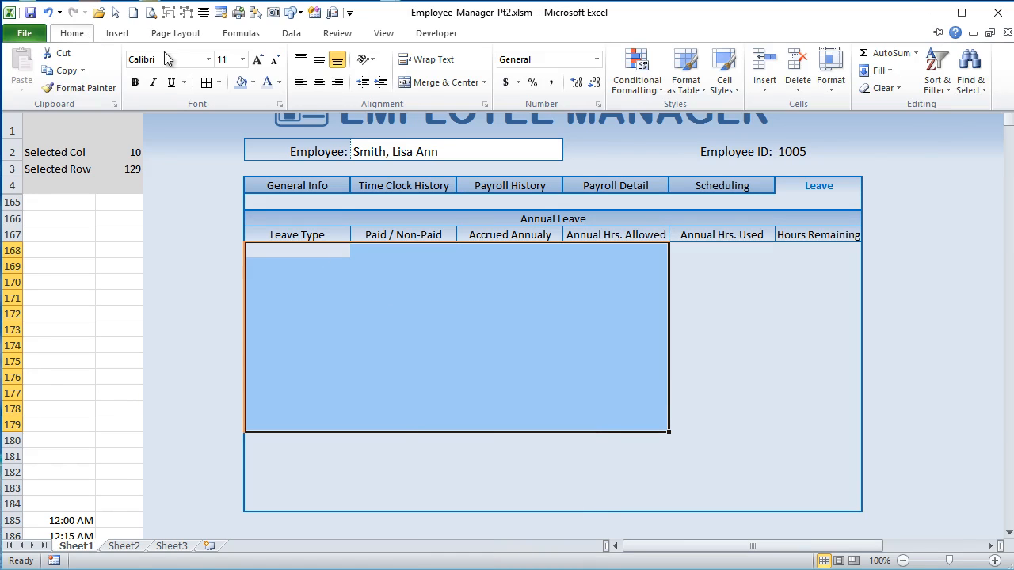
{"action": "left_click", "coordinate": [253, 90]}
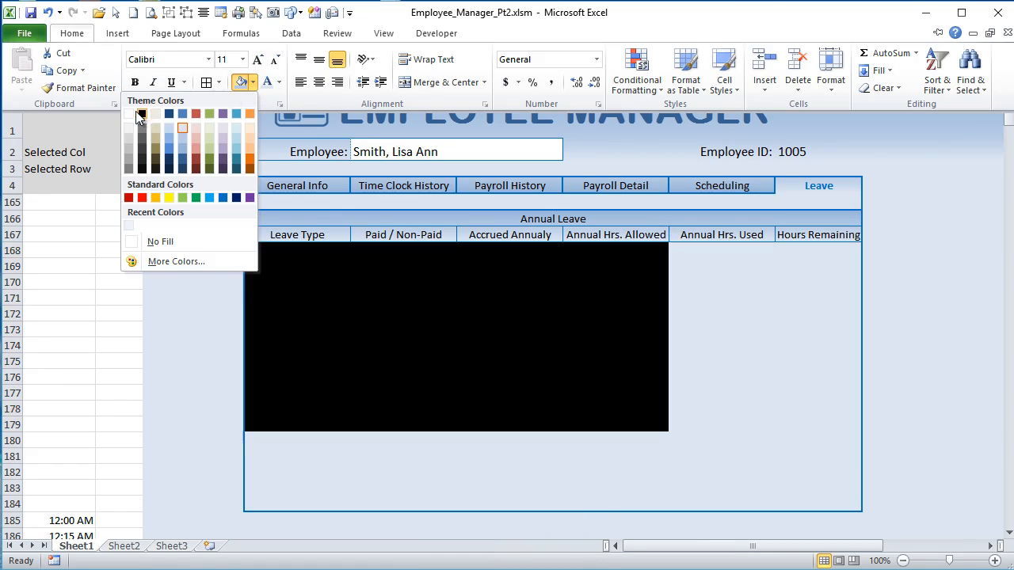
{"action": "left_click", "coordinate": [136, 112]}
Step: Format the borders of E168:J179 with dotted inside vertical lines and a thin solid bottom line
{"action": "left_click_drag", "start_coordinate": [290, 254], "coordinate": [788, 426]}
{"action": "right_click", "coordinate": [765, 347]}
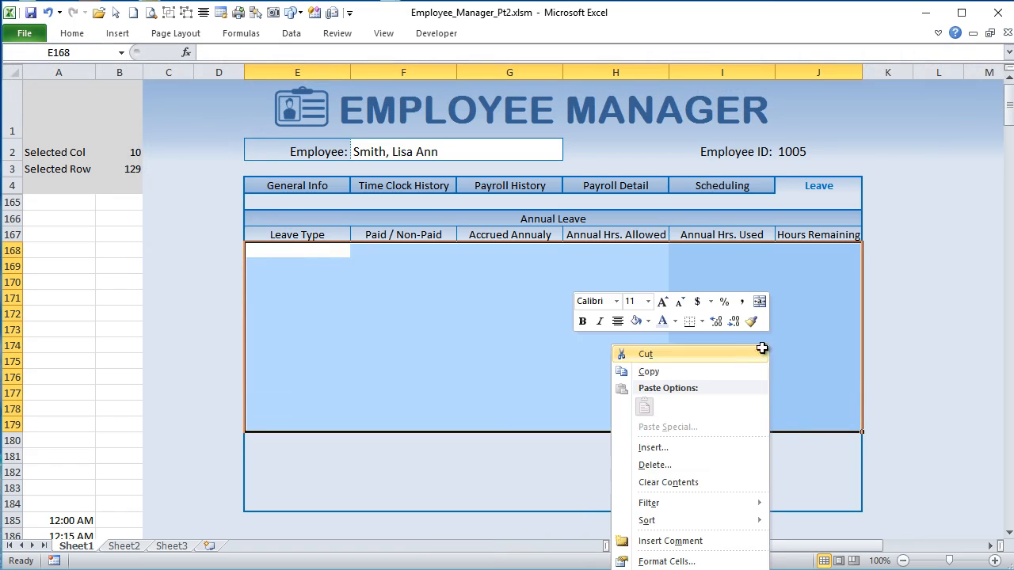
{"action": "left_click", "coordinate": [666, 562]}
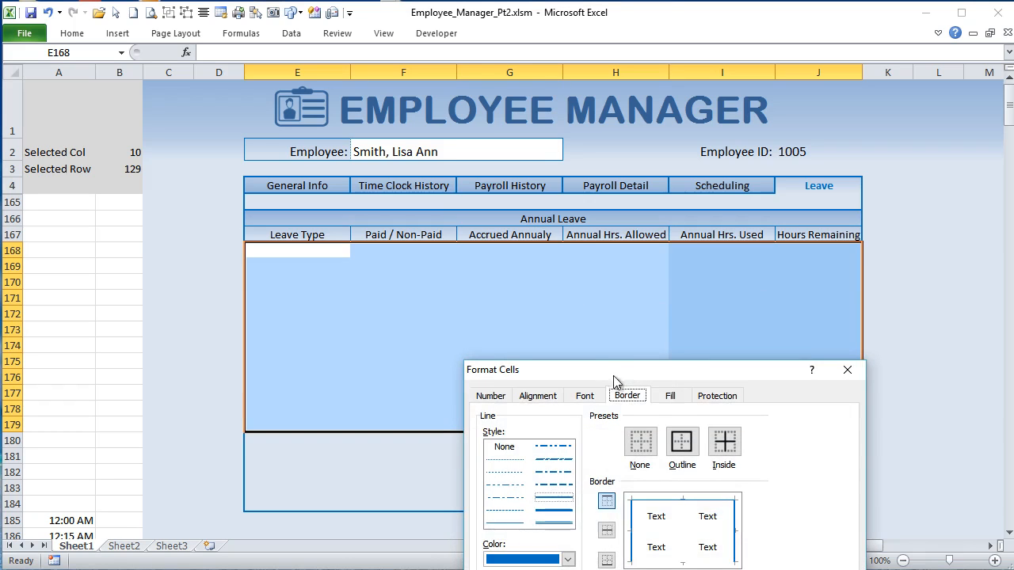
{"action": "left_click", "coordinate": [501, 263]}
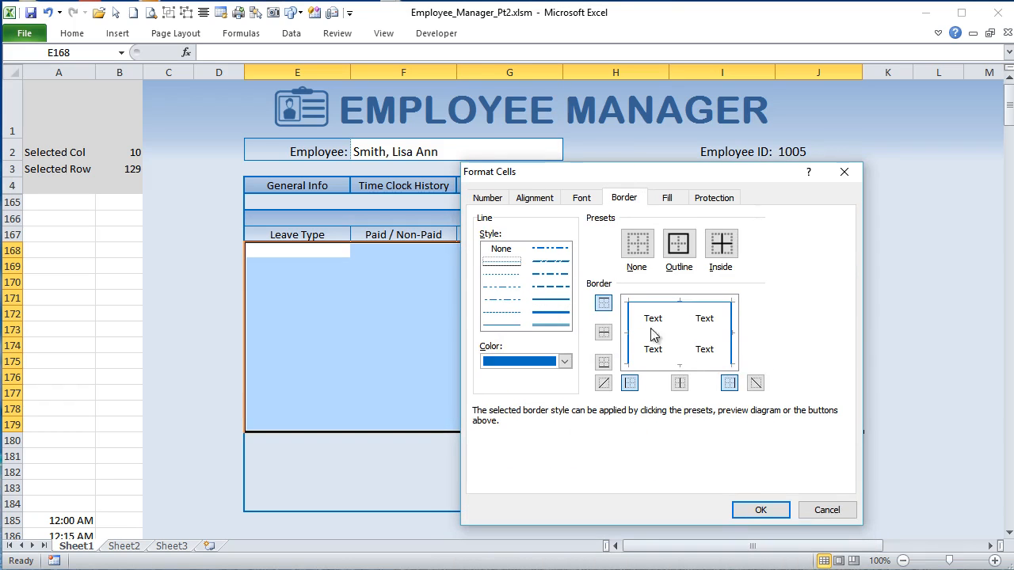
{"action": "left_click", "coordinate": [679, 339]}
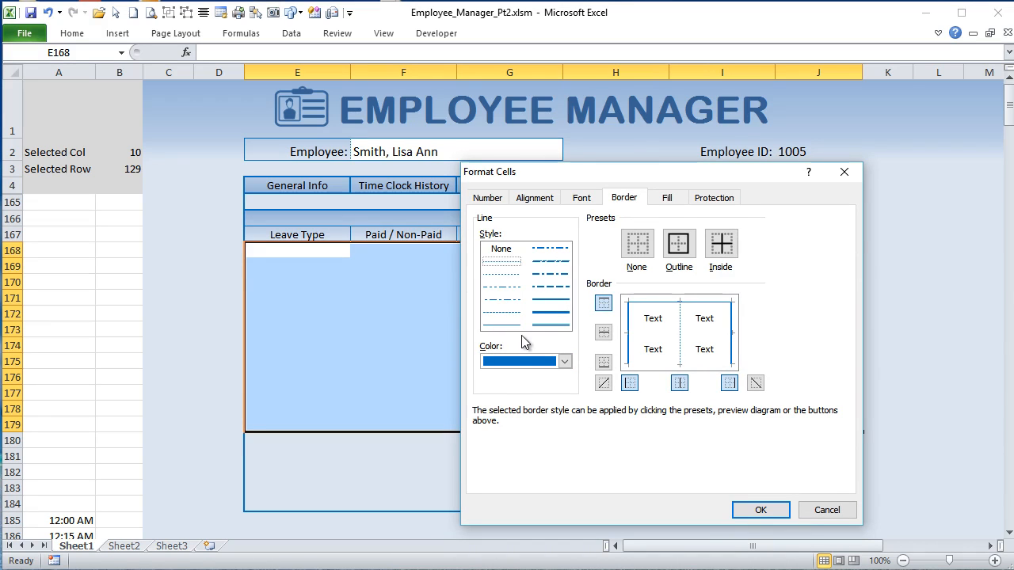
{"action": "left_click", "coordinate": [501, 325]}
{"action": "left_click", "coordinate": [646, 363]}
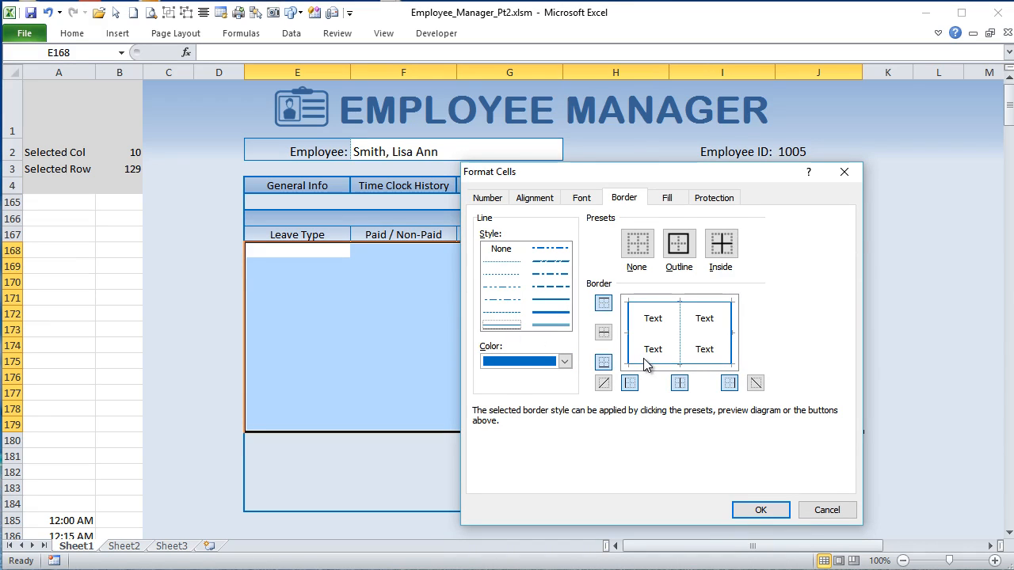
{"action": "left_click", "coordinate": [766, 510]}
Step: Create a formula-based conditional formatting rule for E168:H179 using =mod(row(),2)=0
{"action": "left_click_drag", "start_coordinate": [300, 252], "coordinate": [633, 424]}
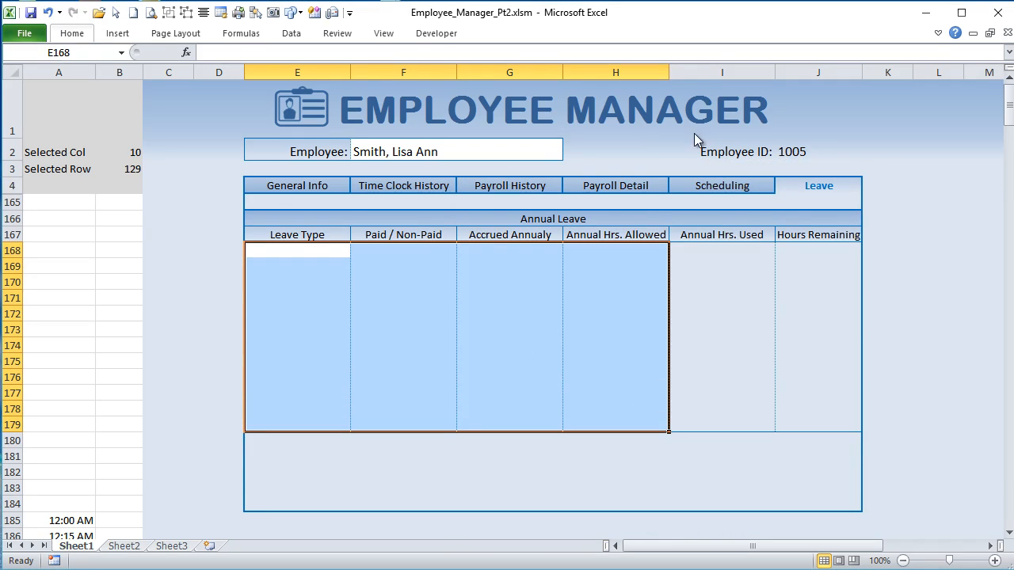
{"action": "left_click", "coordinate": [71, 33]}
{"action": "left_click", "coordinate": [637, 73]}
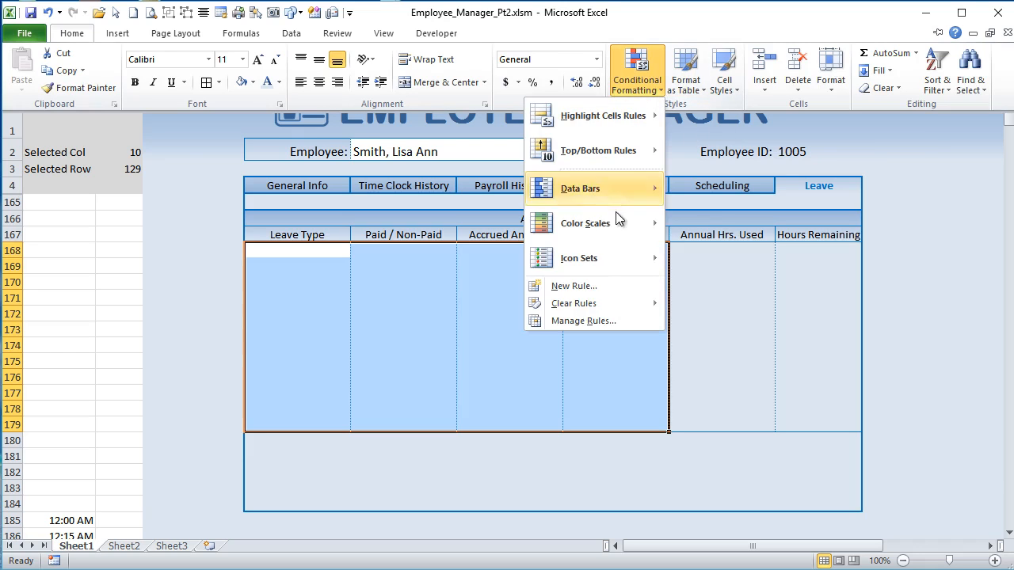
{"action": "left_click", "coordinate": [592, 320]}
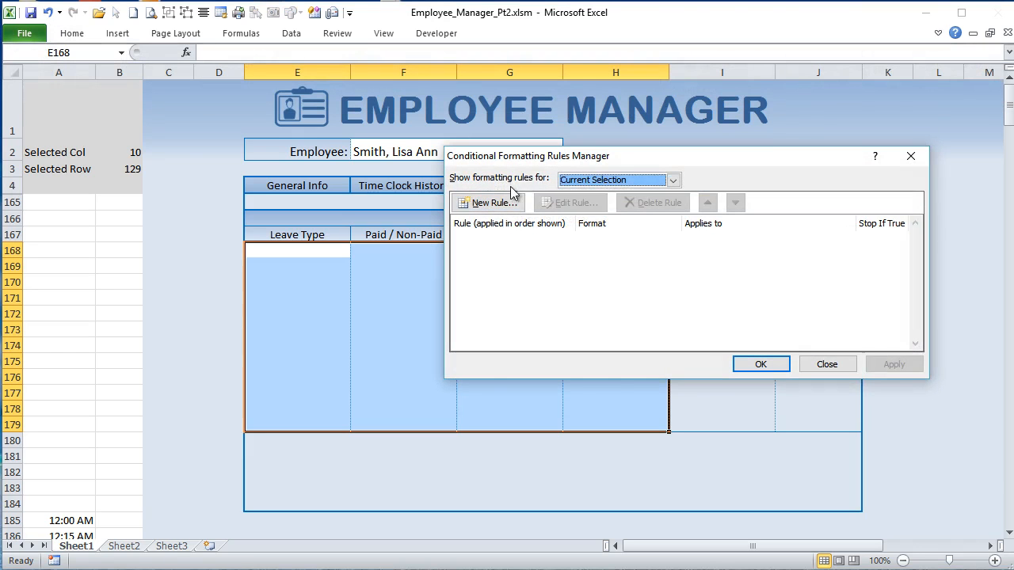
{"action": "left_click", "coordinate": [503, 198]}
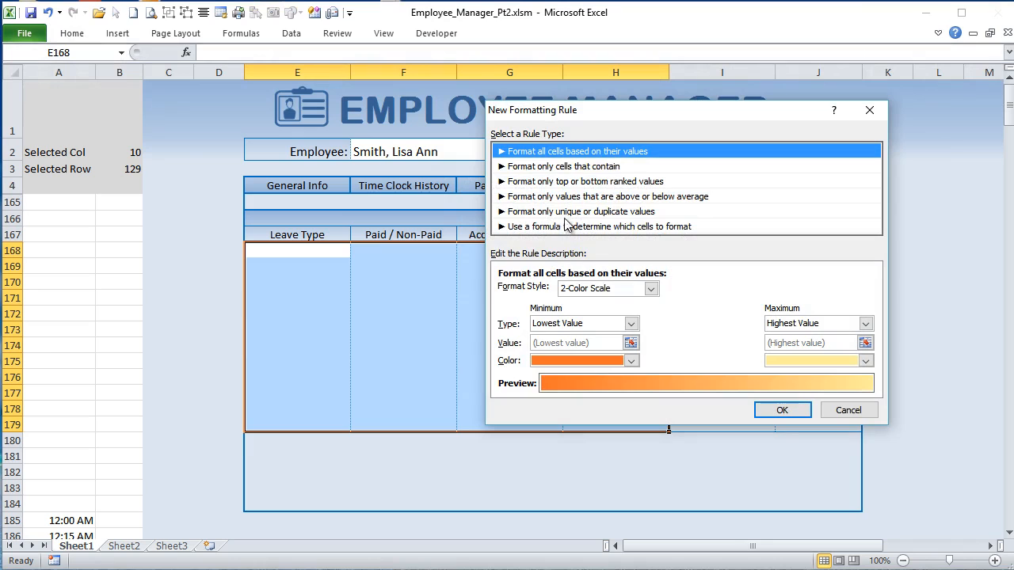
{"action": "left_click", "coordinate": [569, 227]}
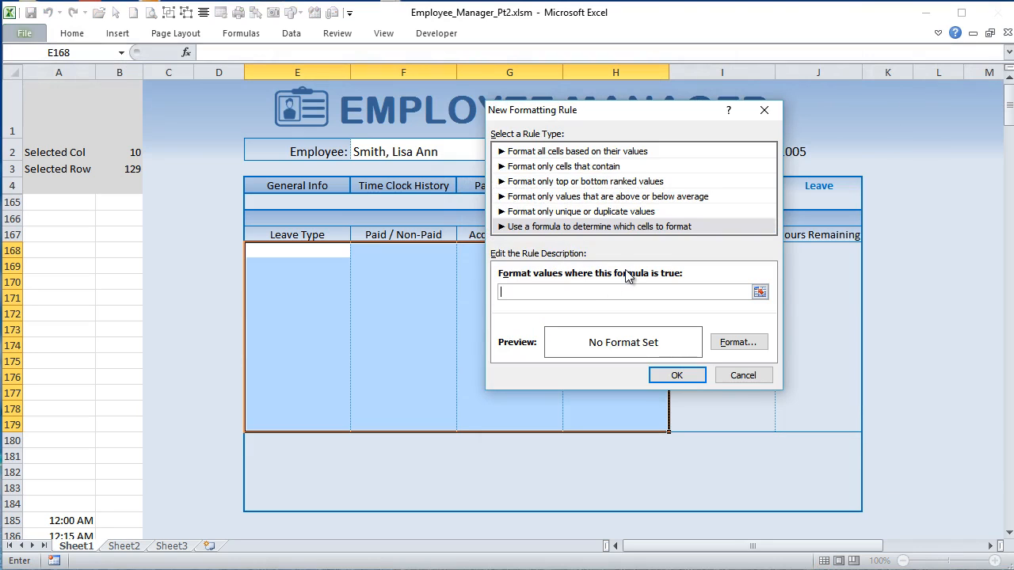
{"action": "type", "text": "=Mod(Row(),2)=0"}
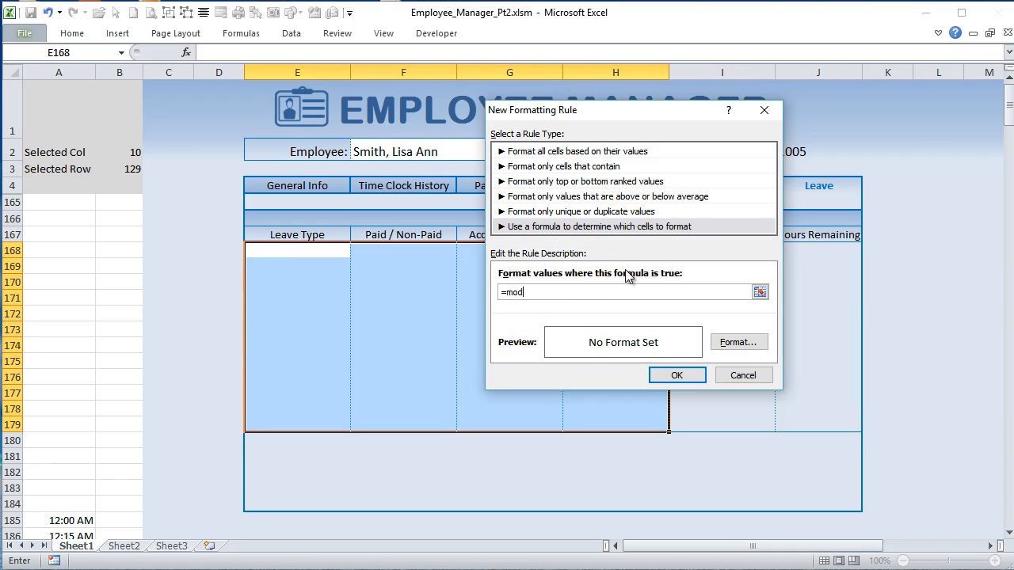
Step: Give the conditional formatting rule a two-color horizontal gradient fill with very pale blue as Color 1
{"action": "left_click", "coordinate": [738, 343]}
{"action": "left_click", "coordinate": [640, 94]}
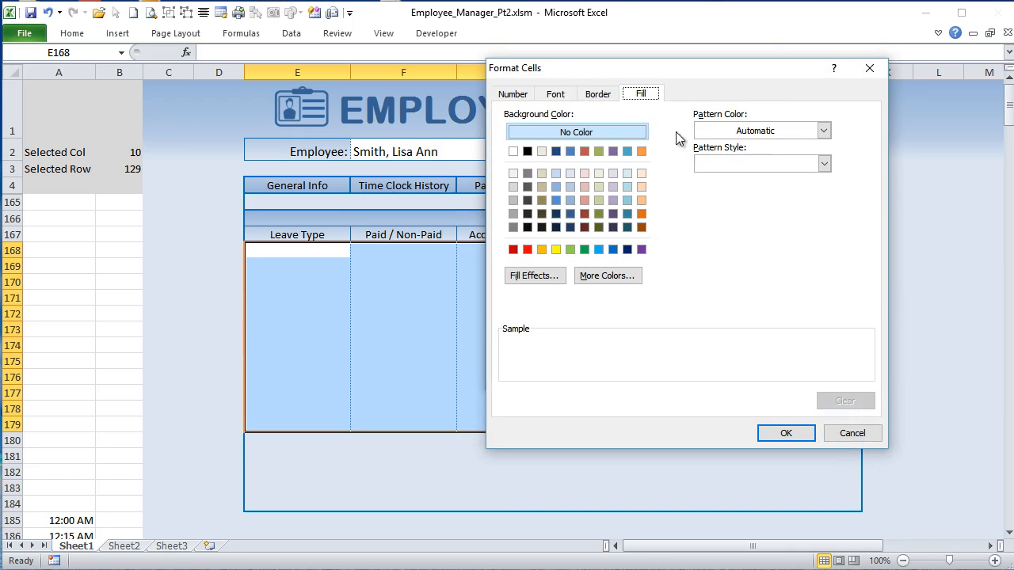
{"action": "left_click", "coordinate": [541, 279]}
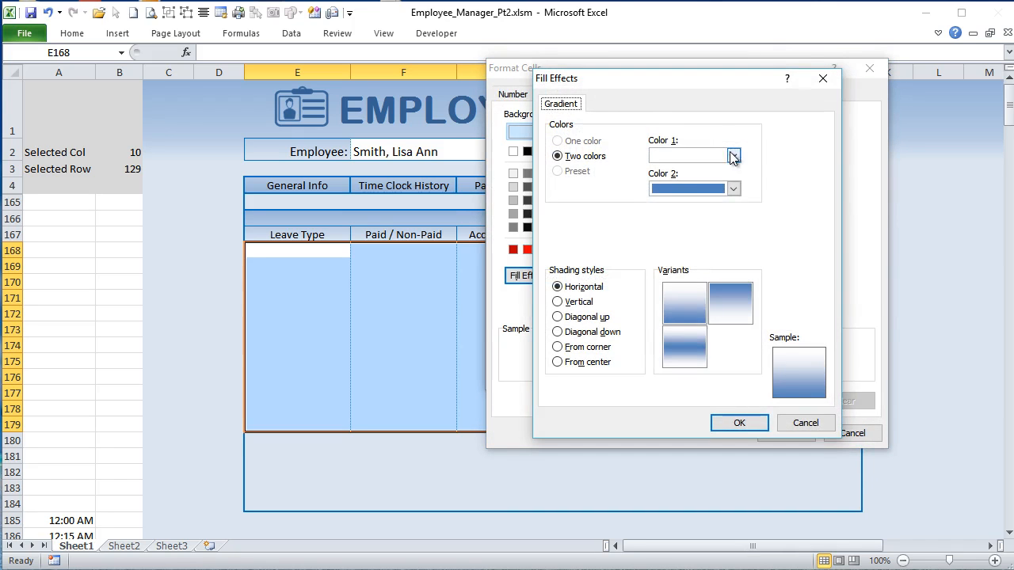
{"action": "left_click", "coordinate": [732, 155]}
{"action": "left_click", "coordinate": [612, 298]}
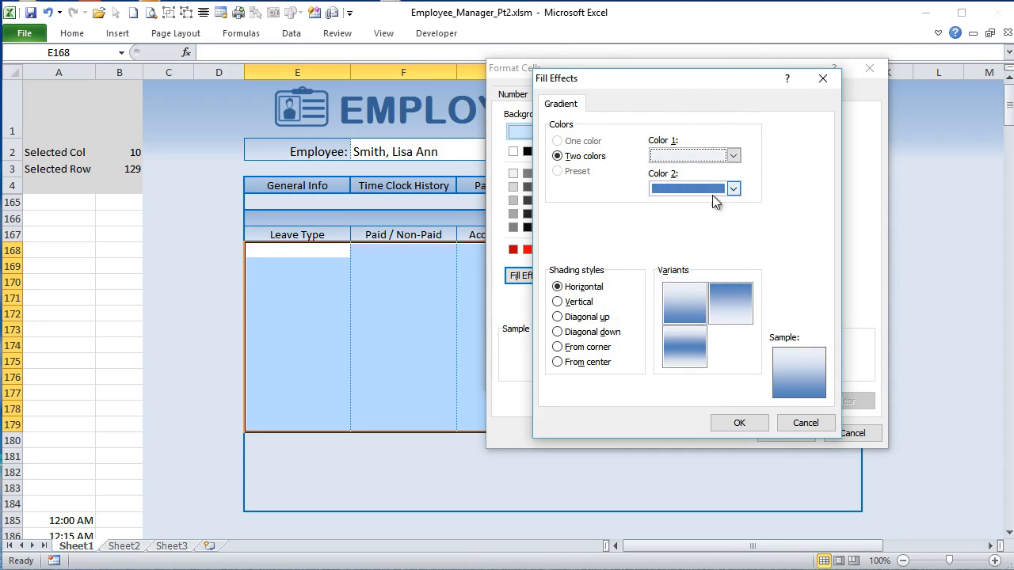
Step: Set the gradient's Color 2 to the same recent very pale blue and apply the rule to E168:H179
{"action": "left_click", "coordinate": [732, 189]}
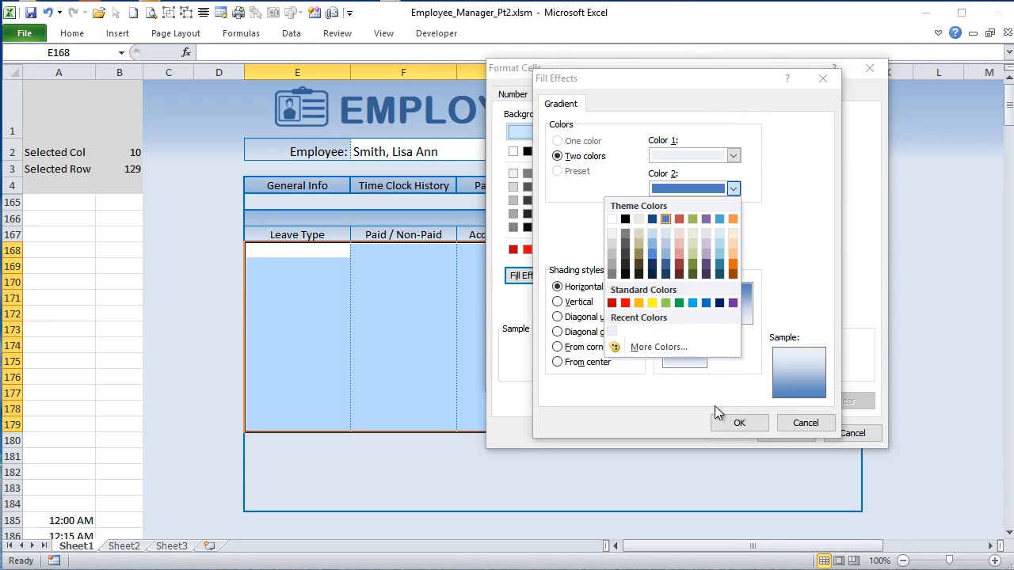
{"action": "left_click", "coordinate": [749, 426]}
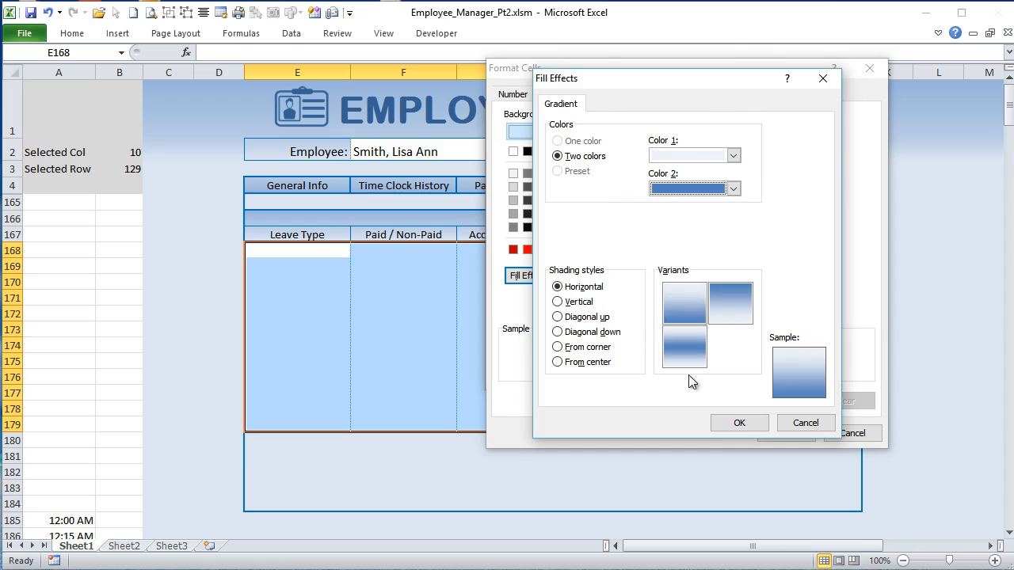
{"action": "left_click", "coordinate": [722, 191]}
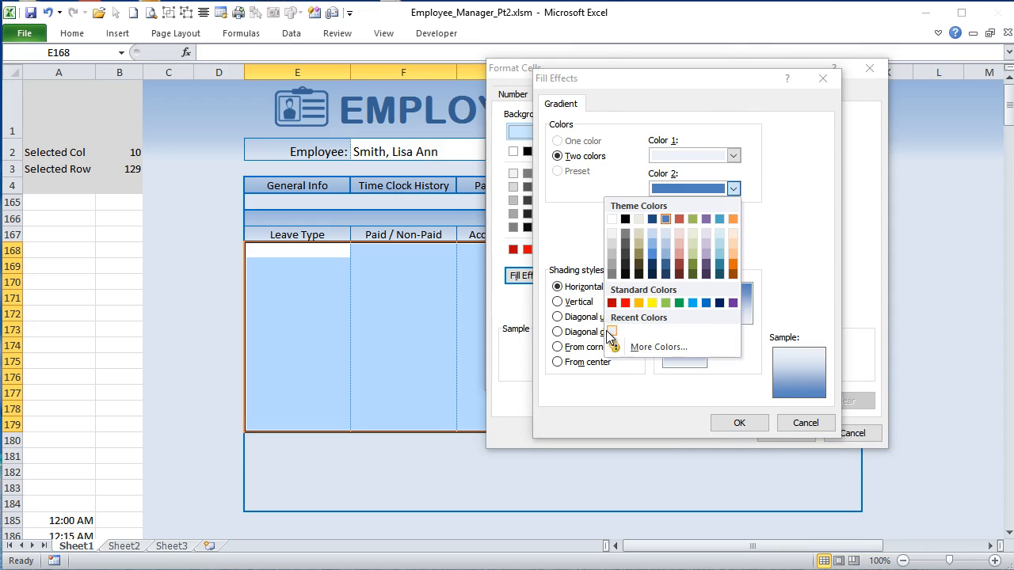
{"action": "left_click", "coordinate": [613, 332]}
{"action": "left_click", "coordinate": [733, 424]}
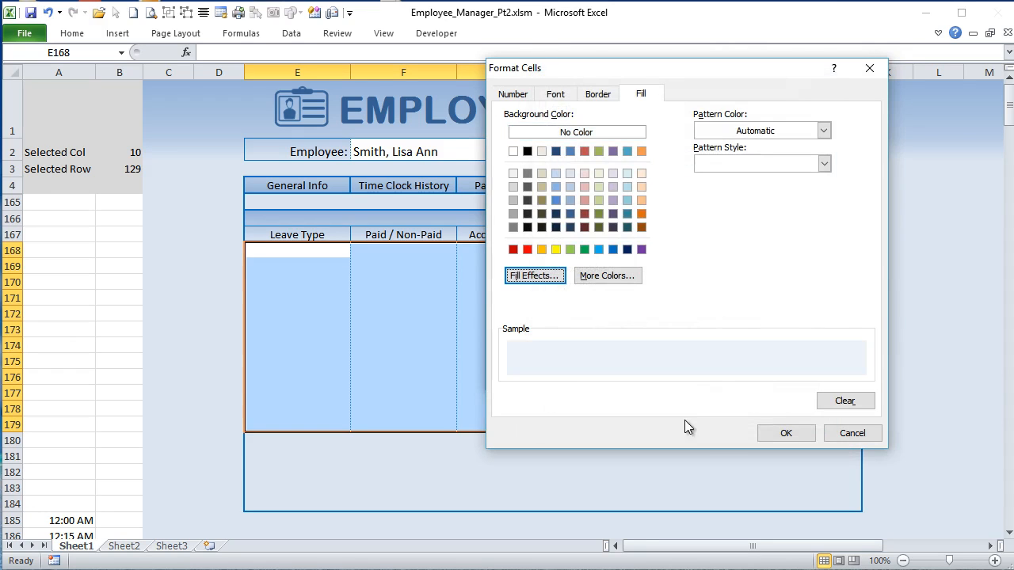
{"action": "left_click", "coordinate": [784, 433]}
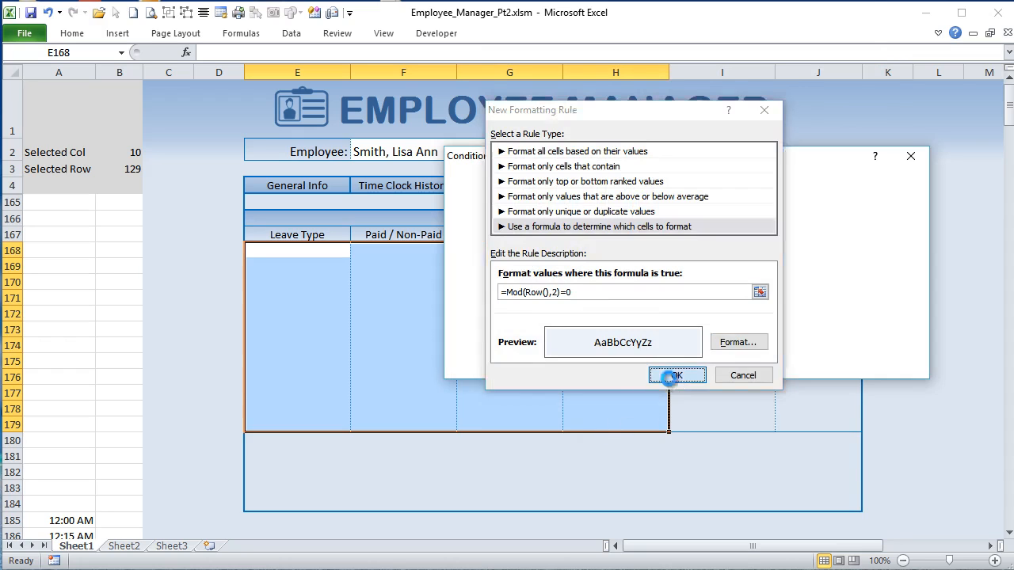
{"action": "left_click", "coordinate": [673, 376]}
{"action": "left_click", "coordinate": [761, 363]}
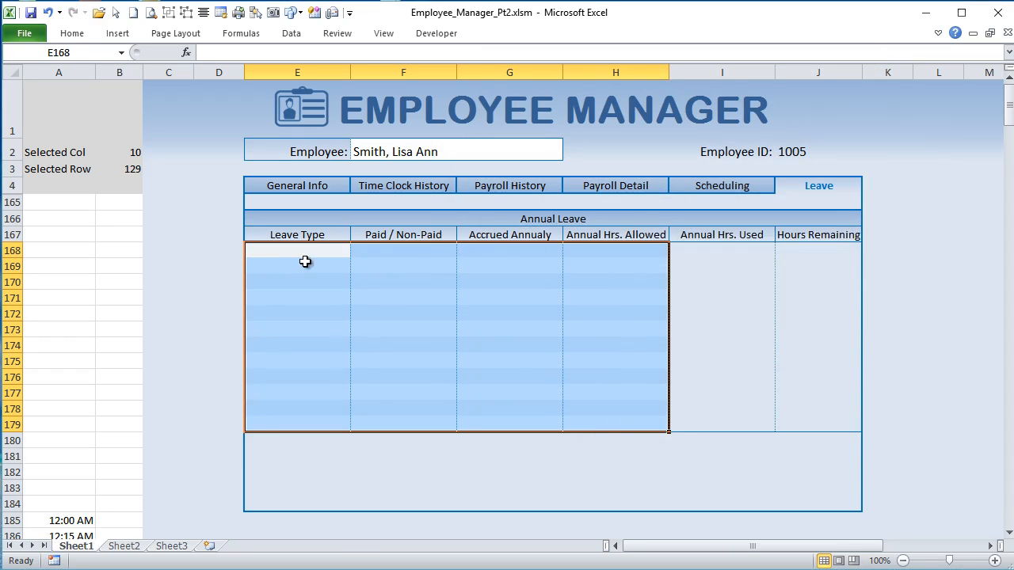
{"action": "left_click_drag", "start_coordinate": [305, 250], "coordinate": [791, 424]}
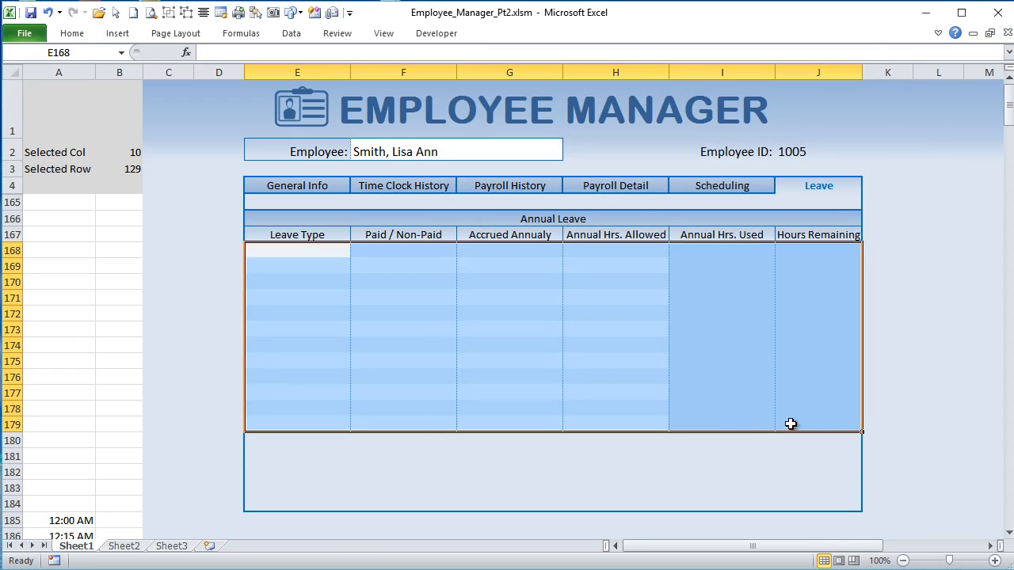
{"action": "right_click", "coordinate": [765, 362]}
{"action": "left_click", "coordinate": [733, 250]}
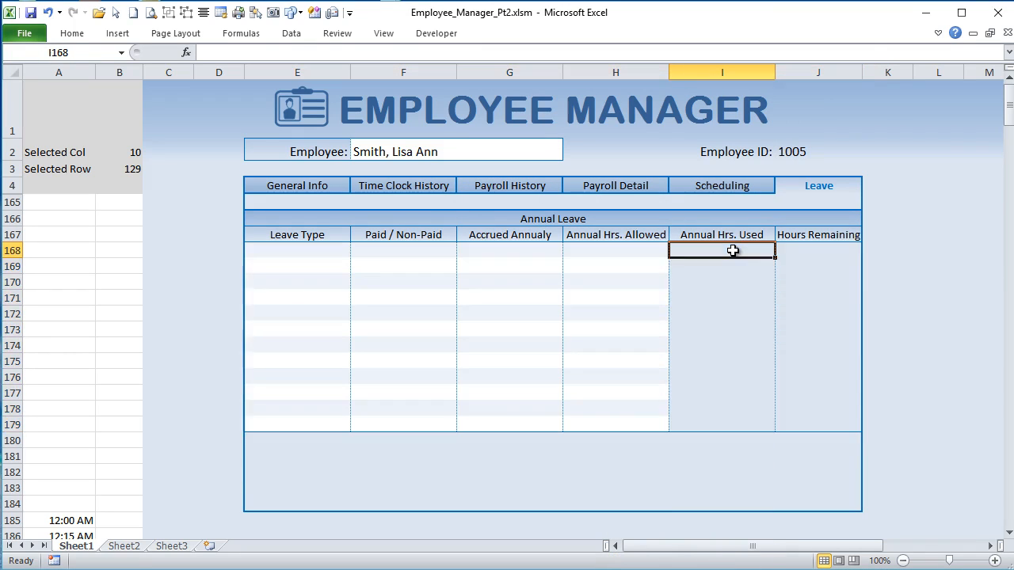
Step: Create a formula-based conditional formatting rule for I168:J179 using =Mod(Row(),2)=0
{"action": "left_click_drag", "start_coordinate": [734, 250], "coordinate": [796, 424]}
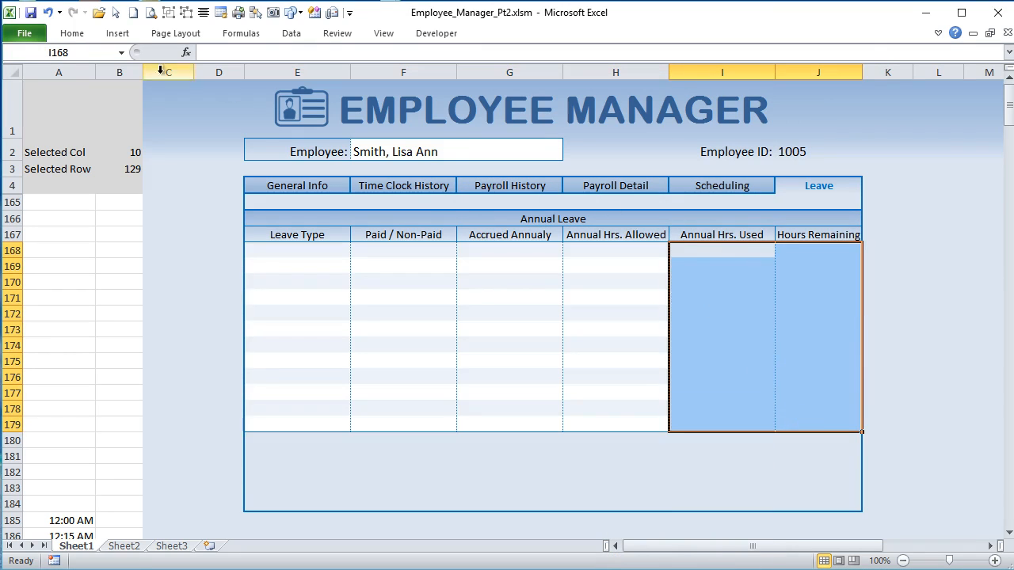
{"action": "left_click", "coordinate": [71, 34]}
{"action": "left_click", "coordinate": [637, 72]}
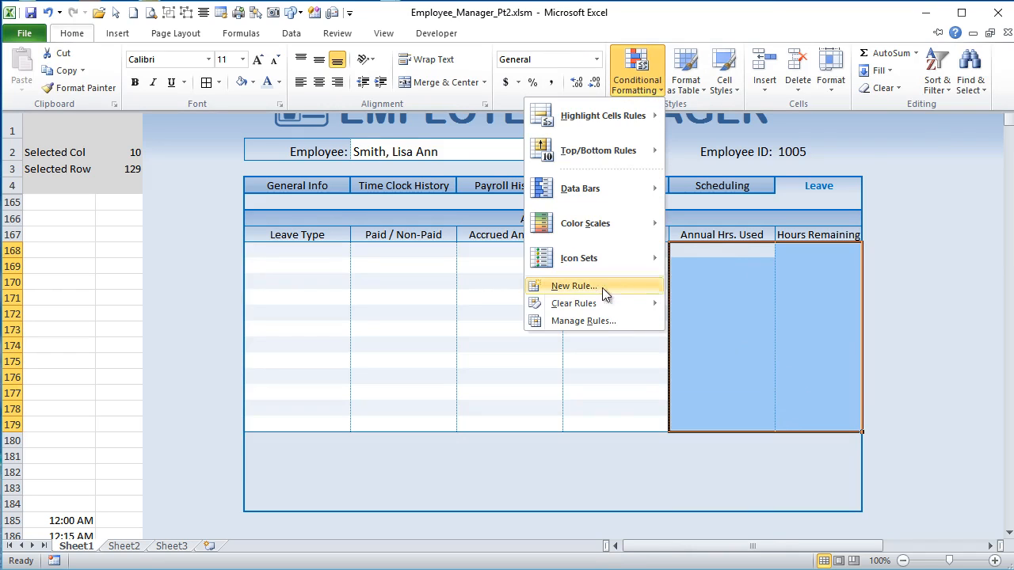
{"action": "left_click", "coordinate": [598, 322]}
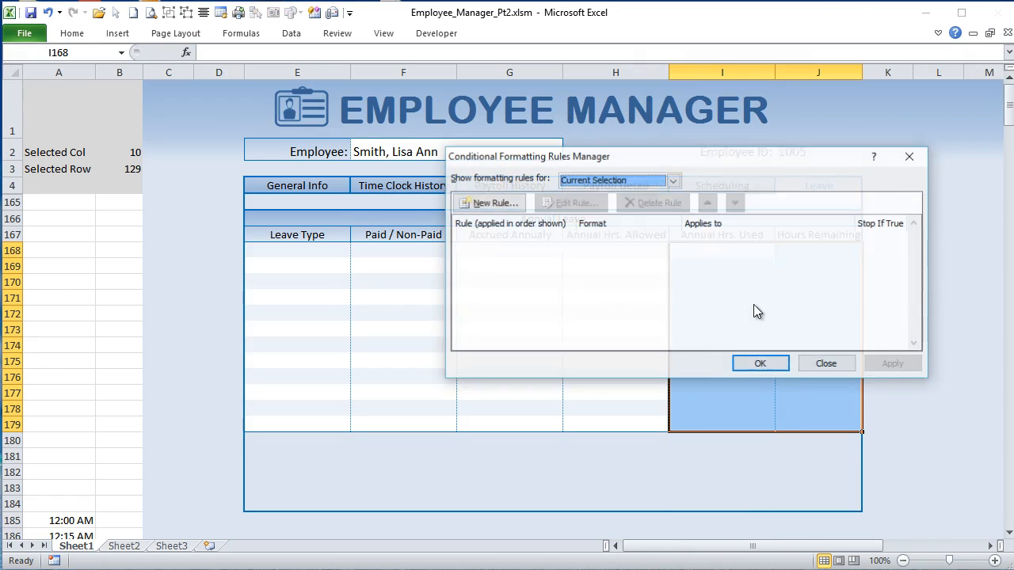
{"action": "left_click", "coordinate": [479, 204]}
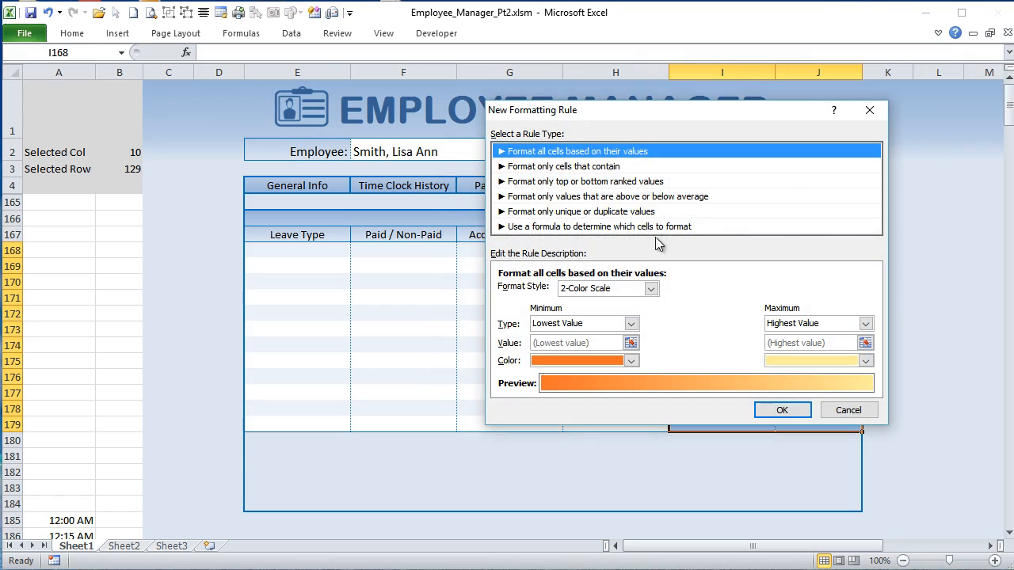
{"action": "left_click", "coordinate": [625, 226]}
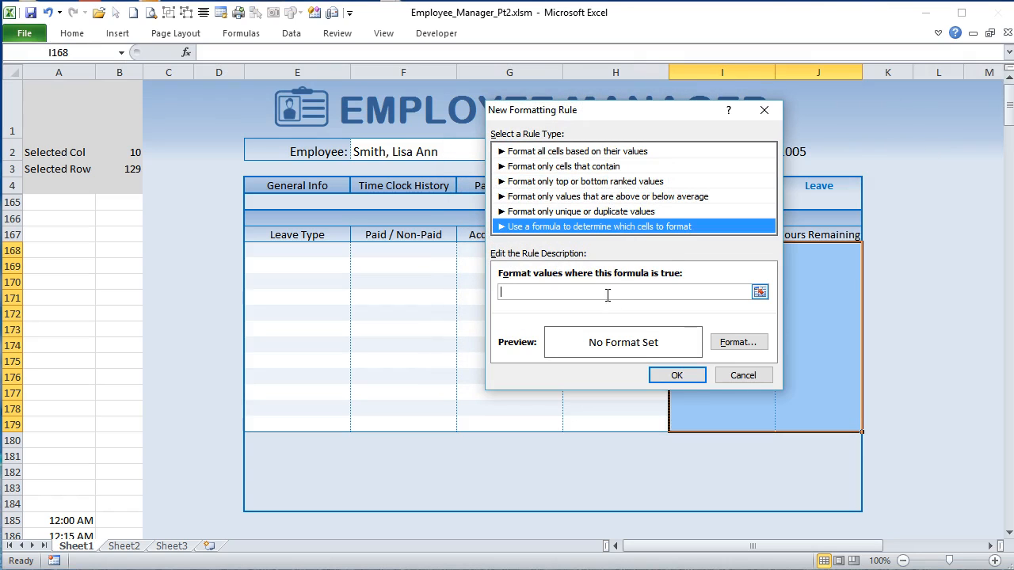
{"action": "left_click", "coordinate": [608, 295]}
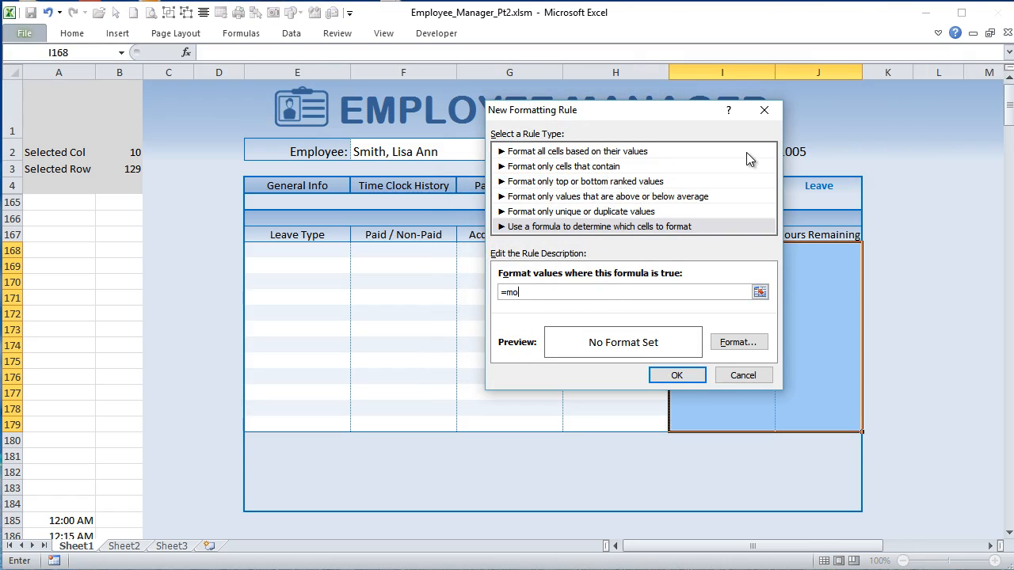
{"action": "type", "text": "=mod(Row(),2)=0"}
{"action": "key", "text": "Tab"}
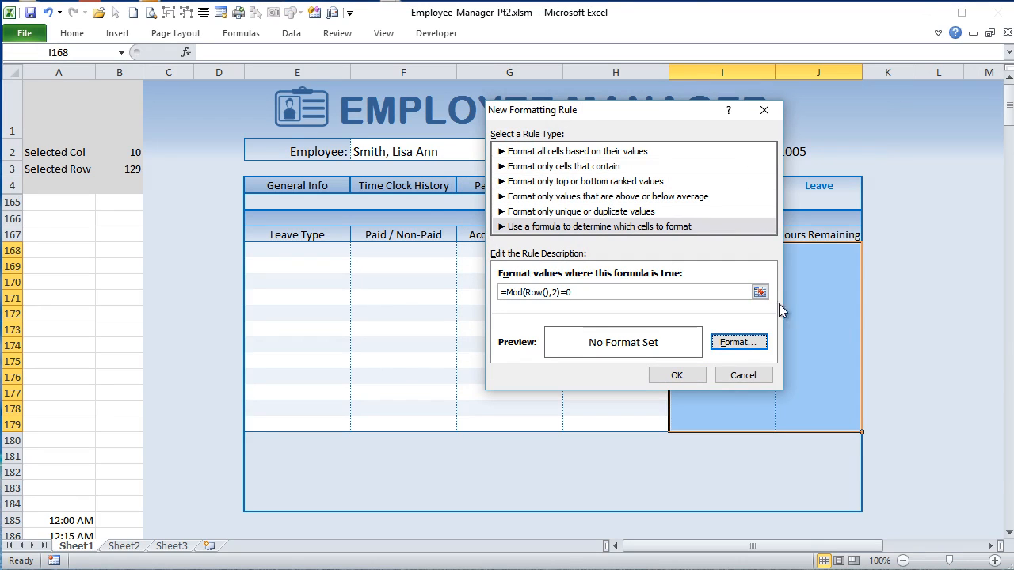
Step: Set the new rule's fill to a solid light blue theme color and apply it to I168:J179
{"action": "left_click", "coordinate": [740, 343]}
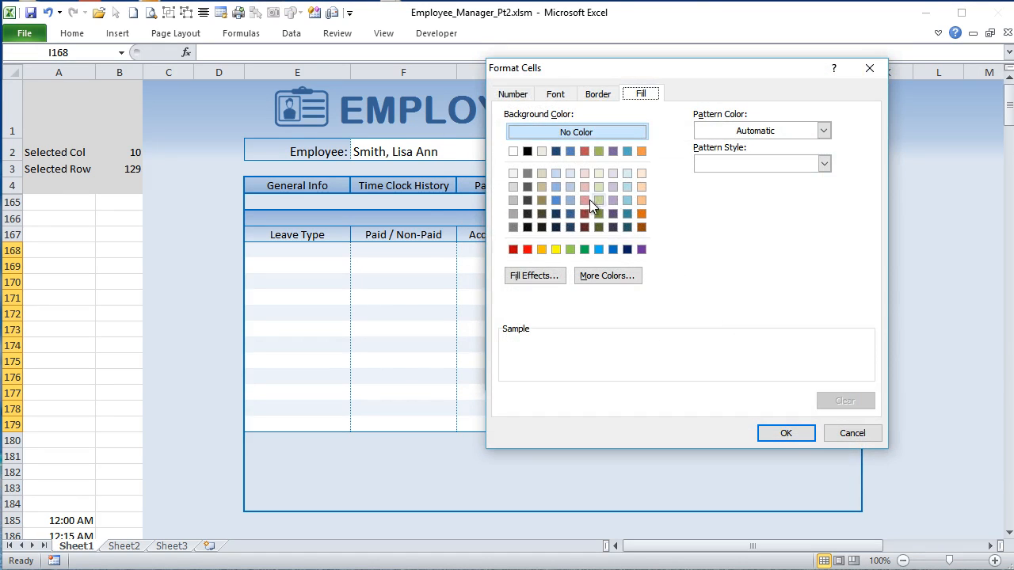
{"action": "left_click", "coordinate": [570, 188]}
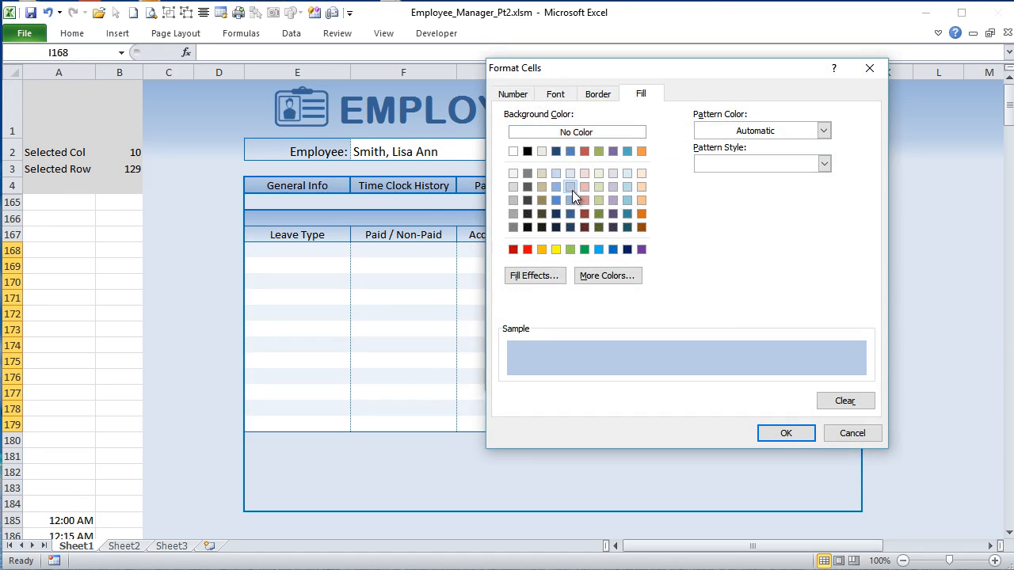
{"action": "left_click", "coordinate": [536, 275]}
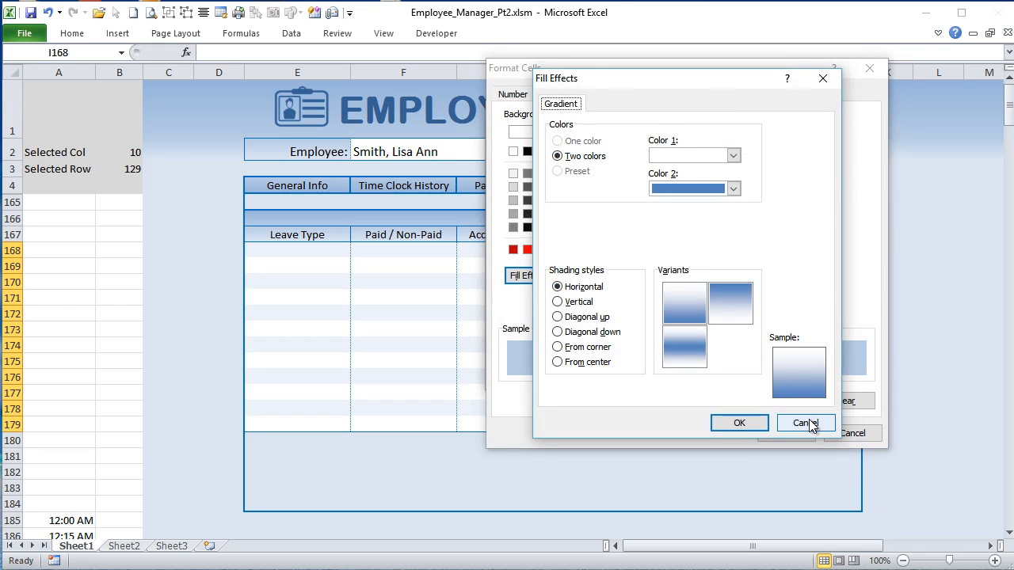
{"action": "left_click", "coordinate": [806, 424]}
{"action": "left_click", "coordinate": [778, 430]}
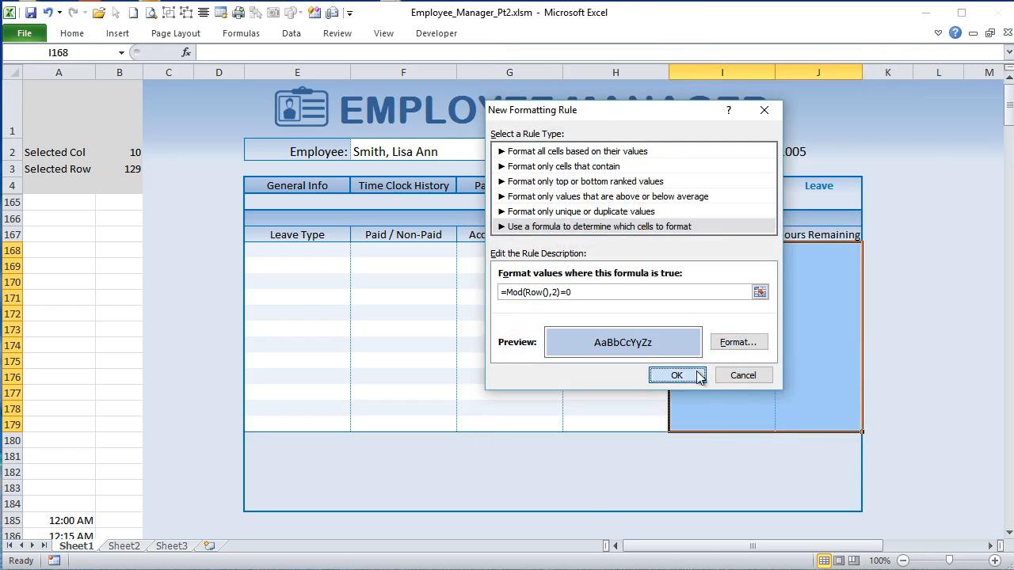
{"action": "left_click", "coordinate": [676, 376]}
{"action": "left_click", "coordinate": [871, 362]}
{"action": "left_click", "coordinate": [761, 361]}
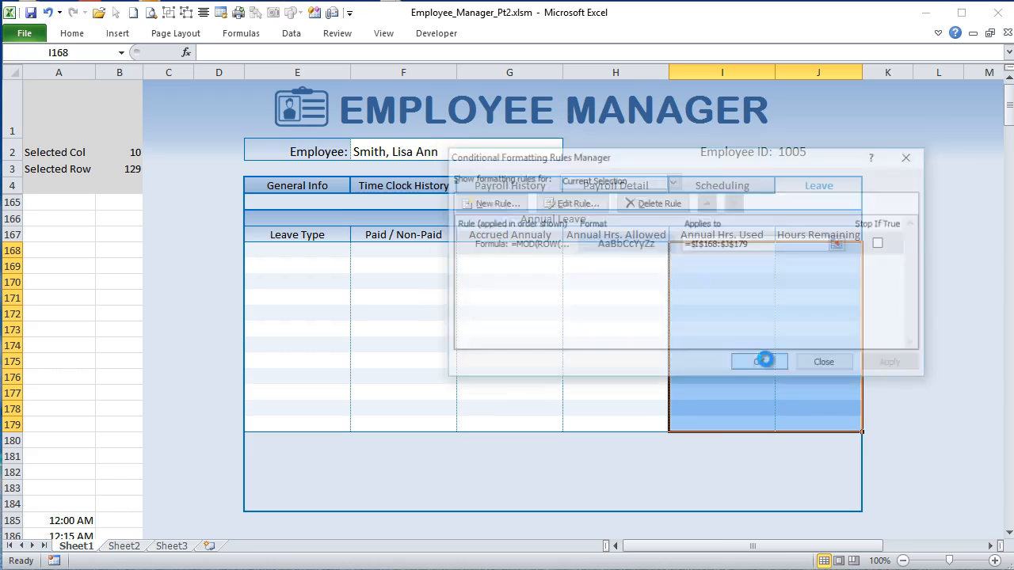
{"action": "left_click", "coordinate": [618, 347]}
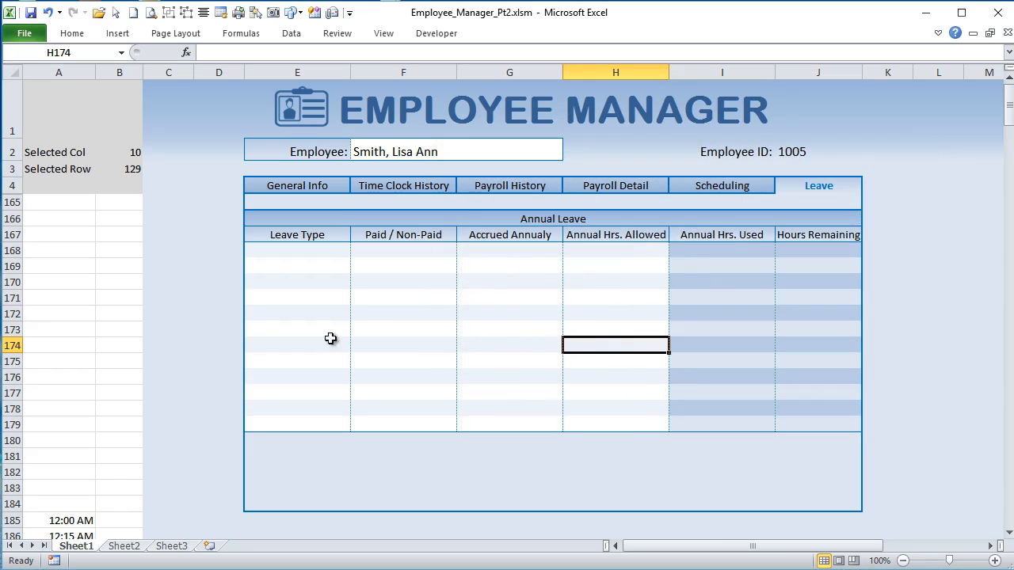
{"action": "left_click", "coordinate": [274, 254]}
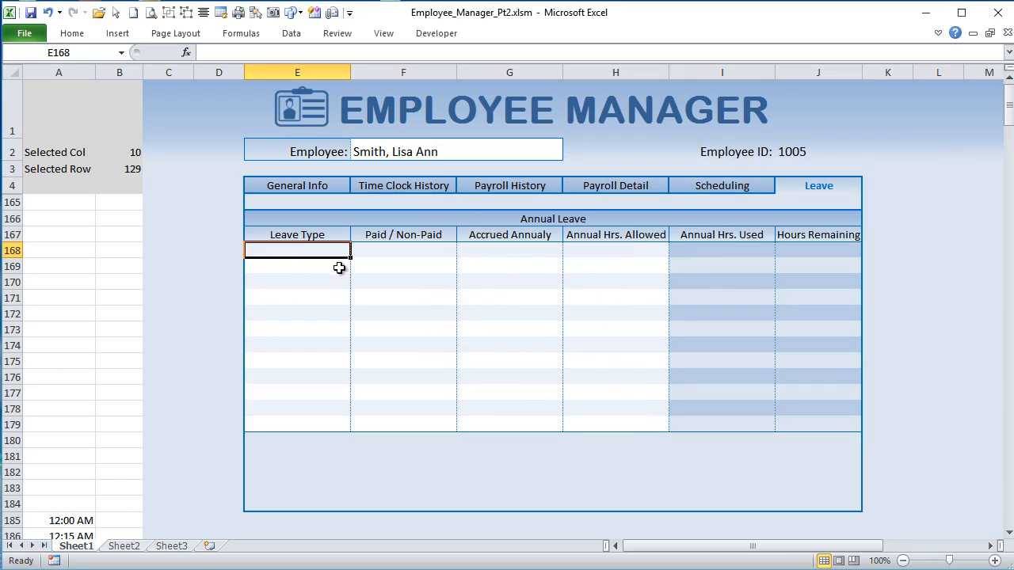
{"action": "left_click_drag", "start_coordinate": [330, 252], "coordinate": [323, 422]}
Step: Add list data validation with the source "Paid,Non-Paid" to the Paid / Non-Paid cells F168:F179
{"action": "left_click_drag", "start_coordinate": [408, 252], "coordinate": [390, 430]}
{"action": "left_click", "coordinate": [71, 35]}
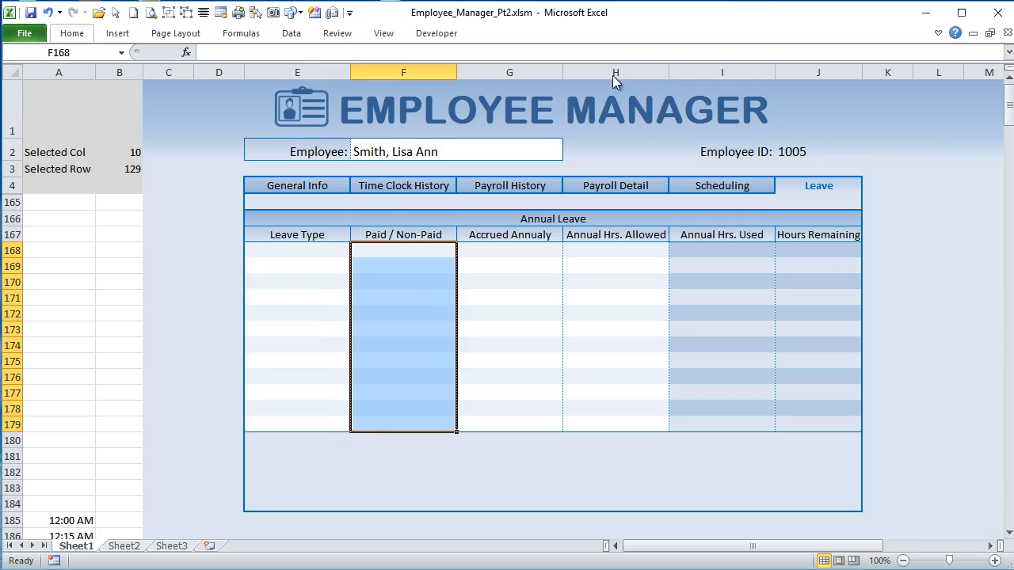
{"action": "left_click", "coordinate": [297, 34]}
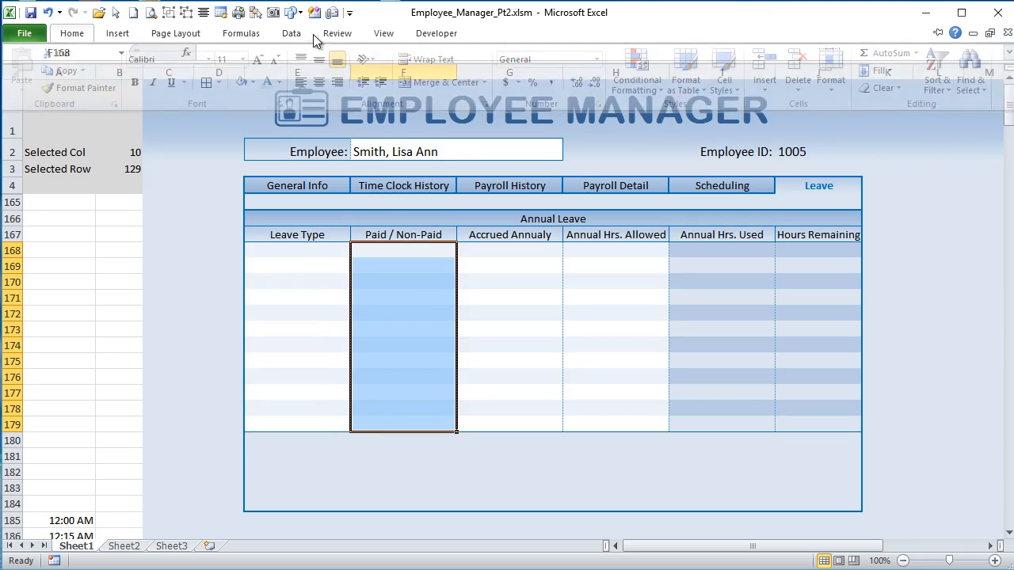
{"action": "left_click", "coordinate": [612, 87]}
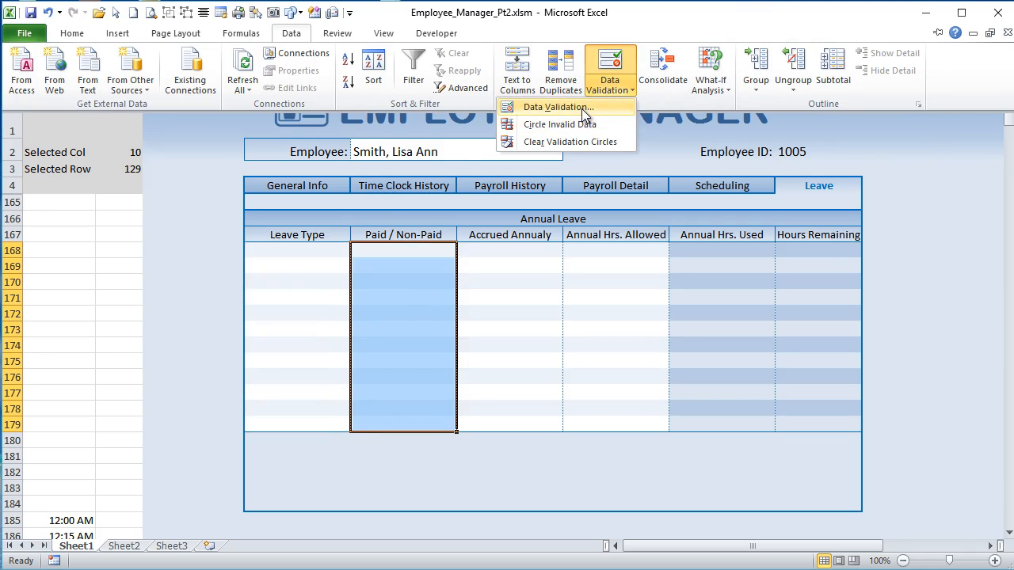
{"action": "left_click", "coordinate": [578, 107]}
{"action": "left_click", "coordinate": [594, 219]}
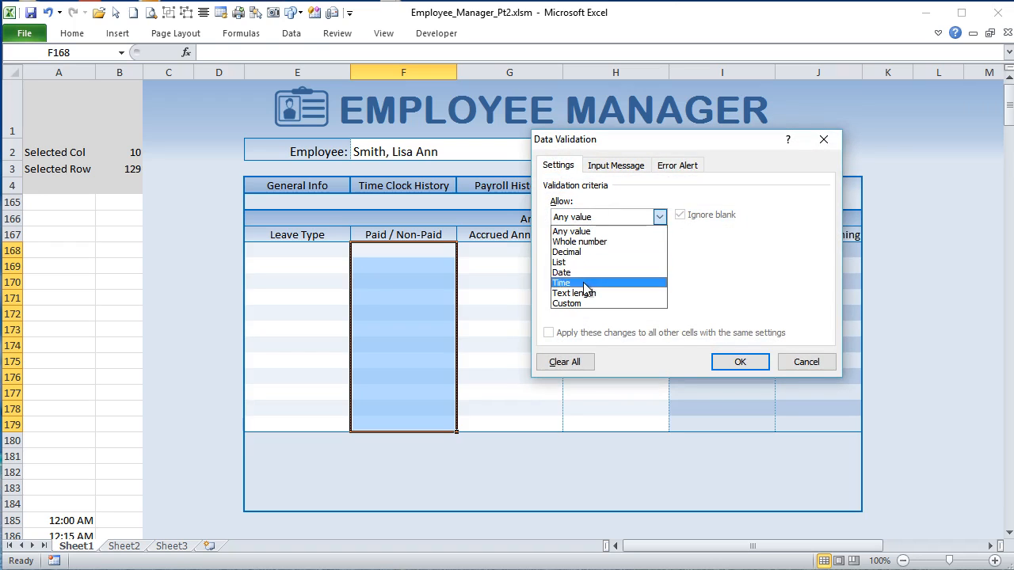
{"action": "left_click", "coordinate": [585, 272]}
{"action": "left_click", "coordinate": [664, 217]}
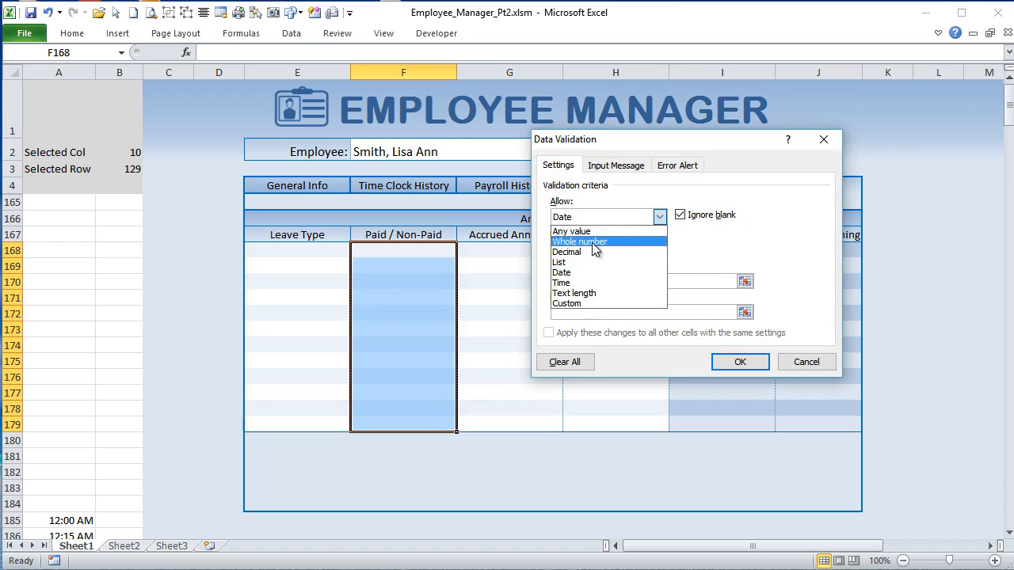
{"action": "left_click", "coordinate": [586, 262]}
{"action": "left_click", "coordinate": [589, 280]}
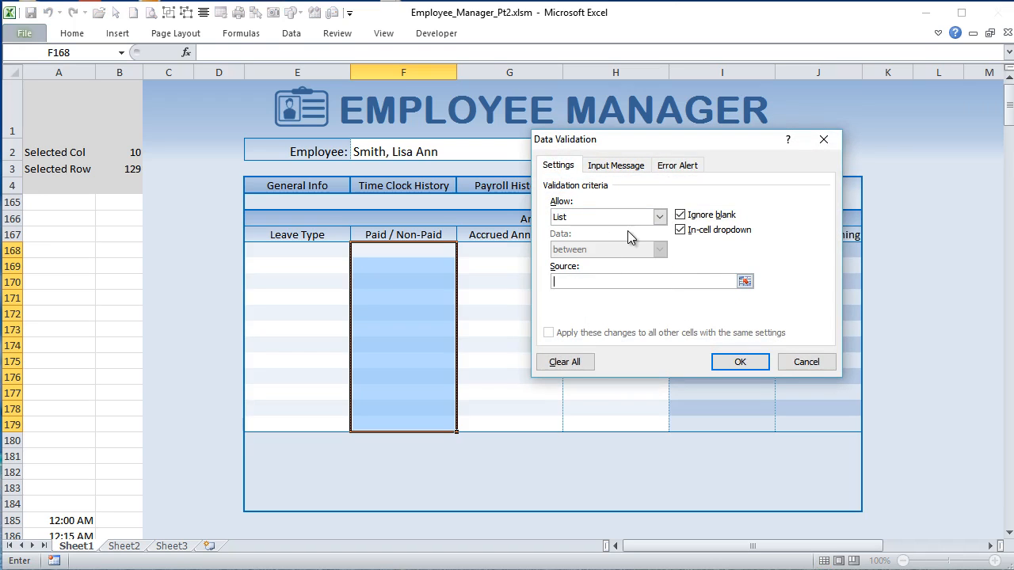
{"action": "type", "text": "Paid,Non-Paid"}
{"action": "left_click", "coordinate": [726, 363]}
{"action": "left_click", "coordinate": [517, 254]}
{"action": "left_click_drag", "start_coordinate": [517, 254], "coordinate": [626, 396]}
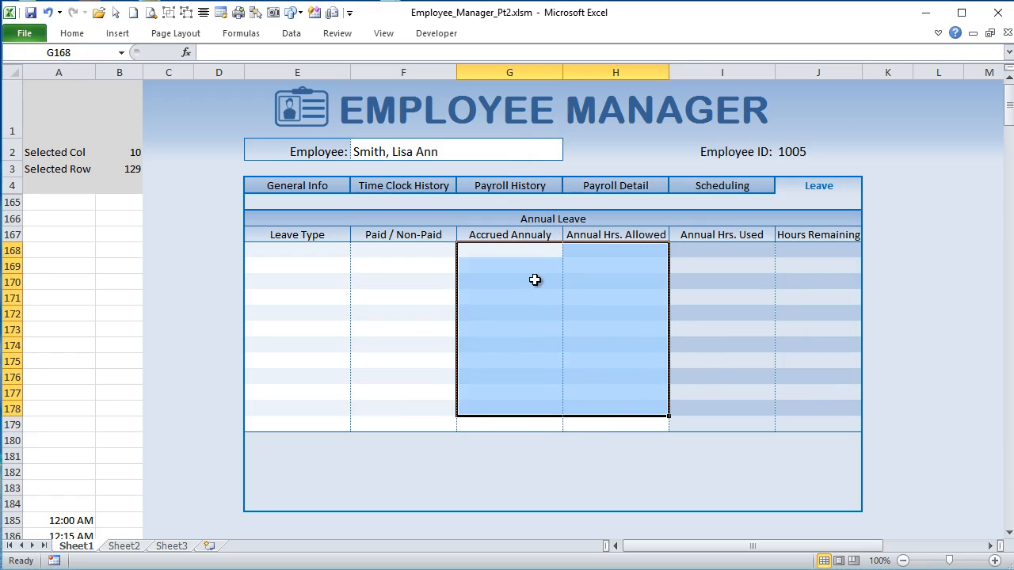
{"action": "left_click_drag", "start_coordinate": [542, 256], "coordinate": [617, 418]}
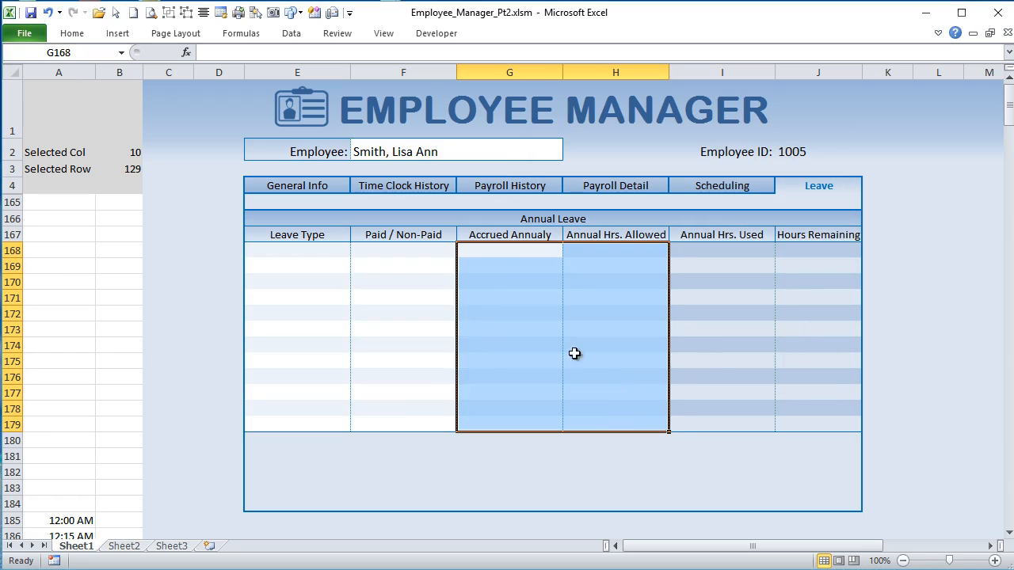
{"action": "left_click", "coordinate": [516, 255]}
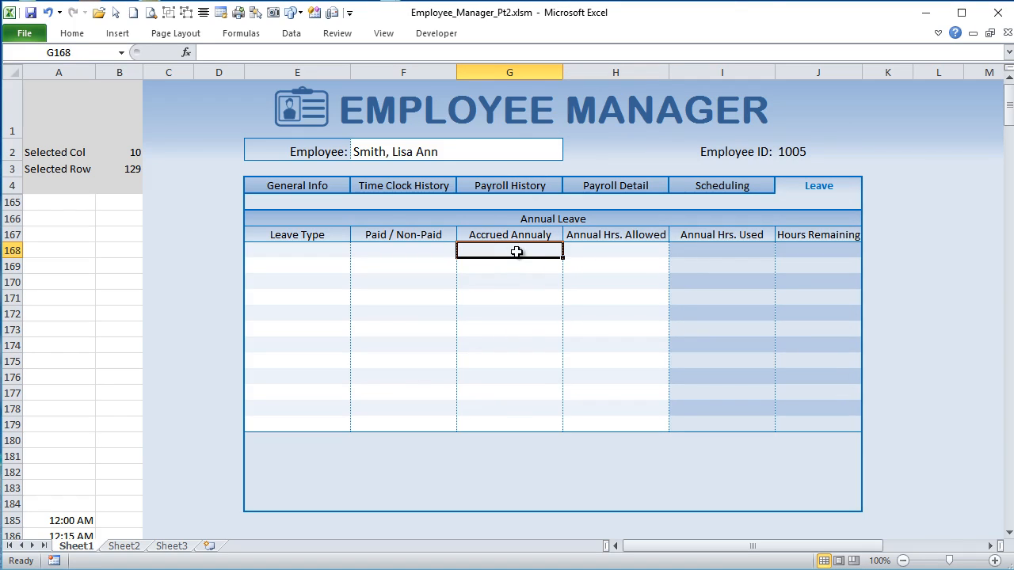
{"action": "left_click_drag", "start_coordinate": [518, 252], "coordinate": [520, 419]}
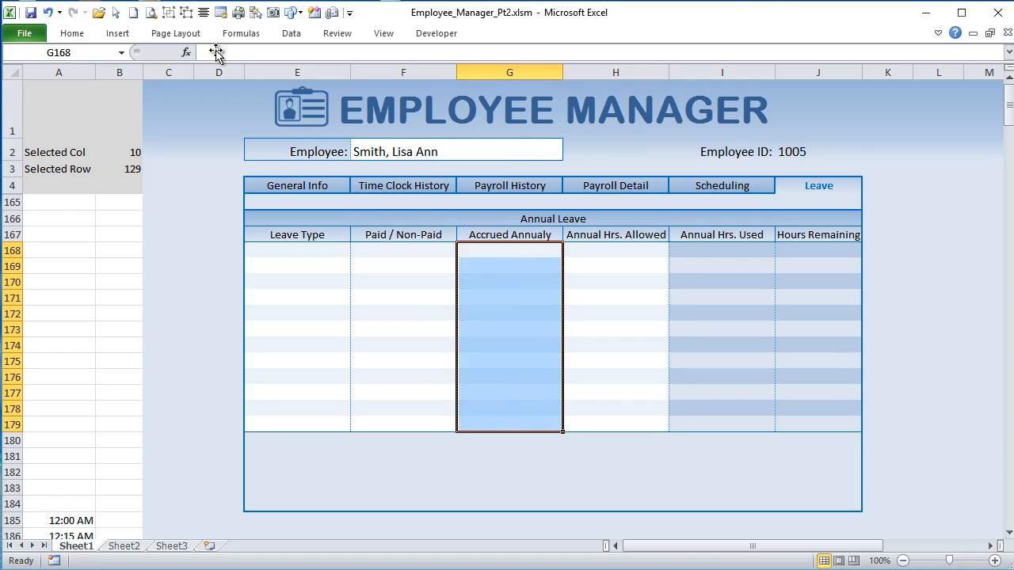
Step: Correct the spelling of the column header in G167 to "Accrued Annually"
{"action": "left_click", "coordinate": [509, 235]}
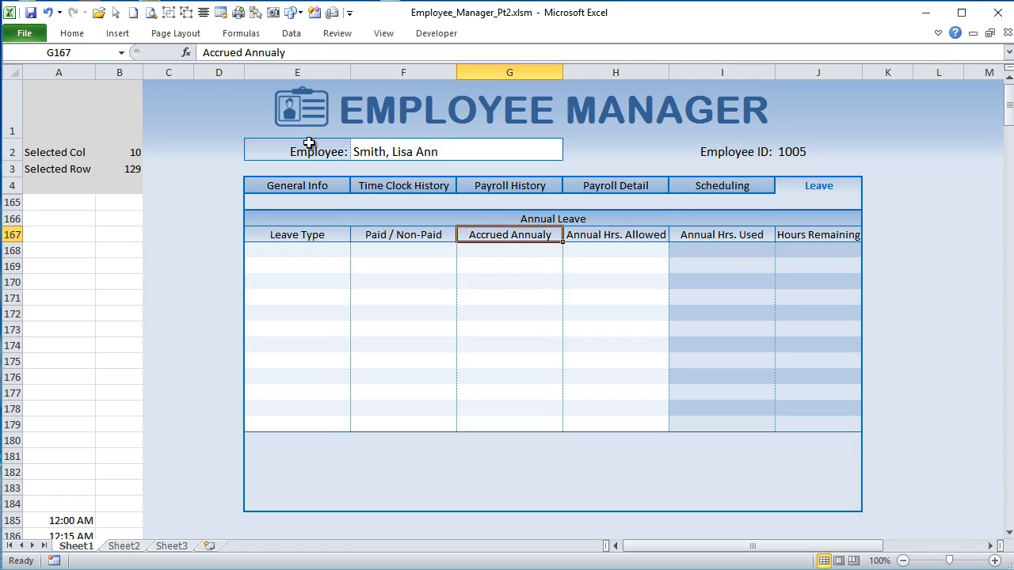
{"action": "left_click", "coordinate": [278, 52]}
{"action": "type", "text": "l"}
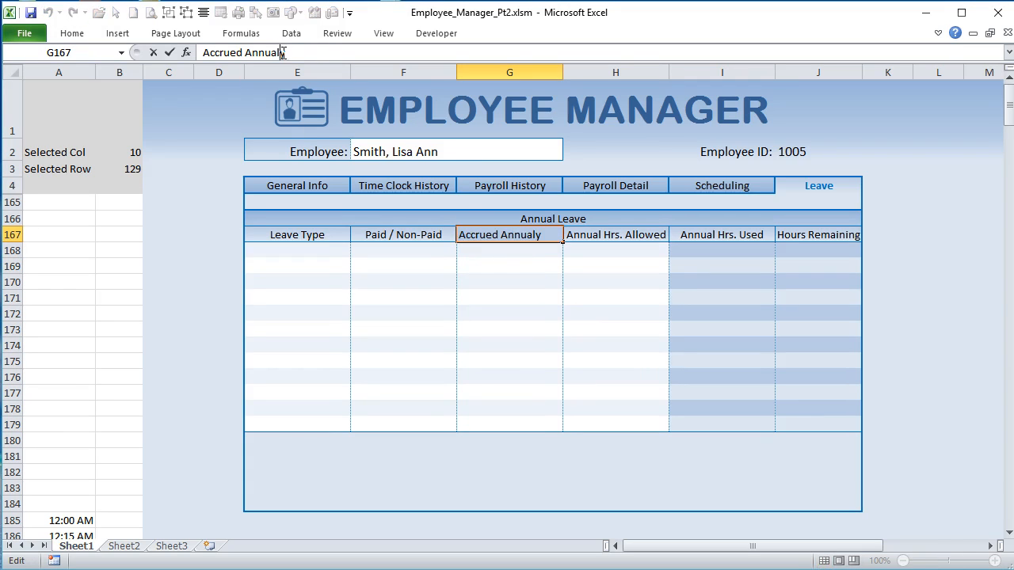
{"action": "key", "text": "Return"}
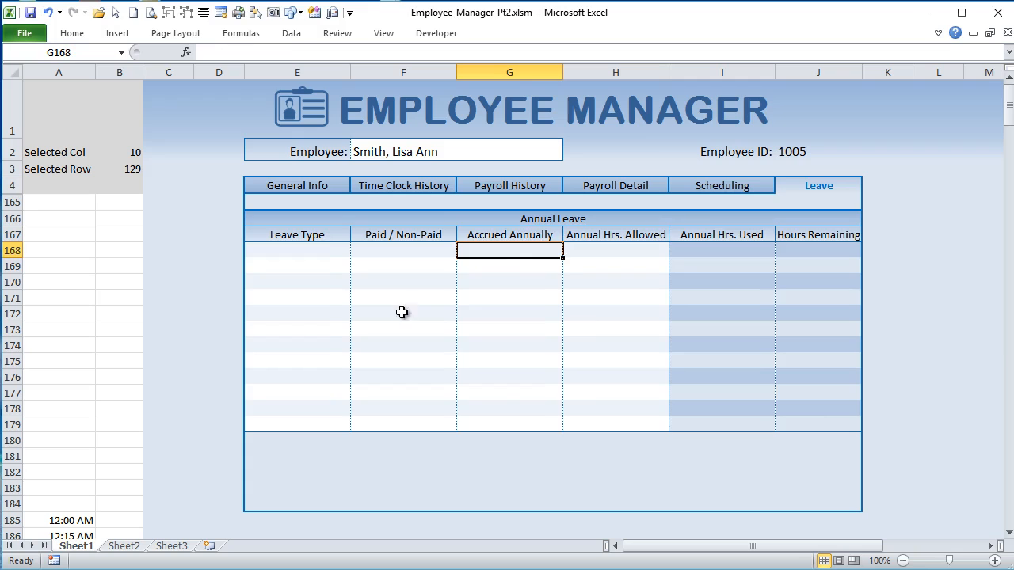
Step: Add list data validation with the source "Yes,No" to the Accrued Annually cells G168:G179
{"action": "left_click_drag", "start_coordinate": [511, 249], "coordinate": [508, 426]}
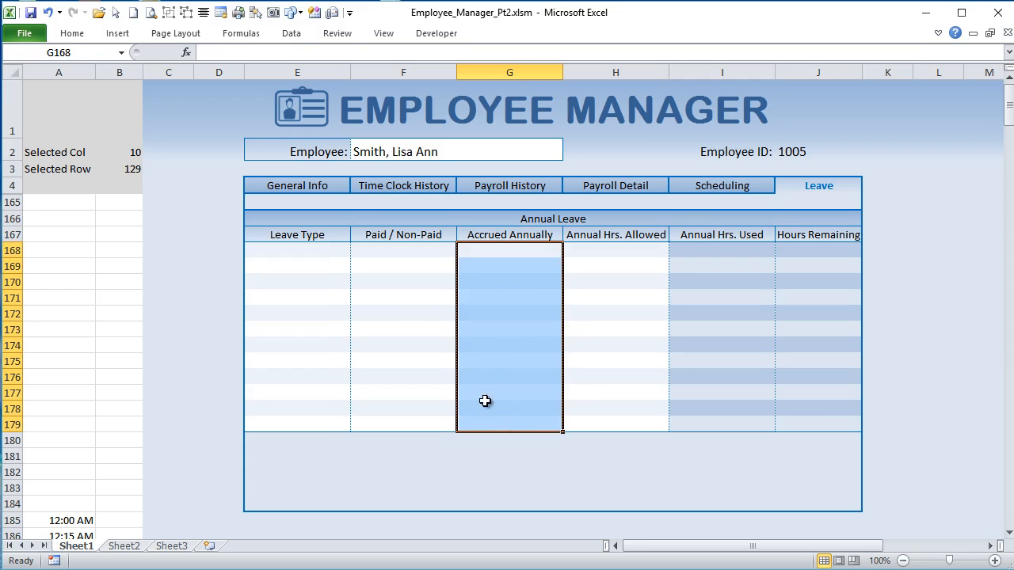
{"action": "left_click", "coordinate": [289, 35]}
{"action": "left_click", "coordinate": [611, 87]}
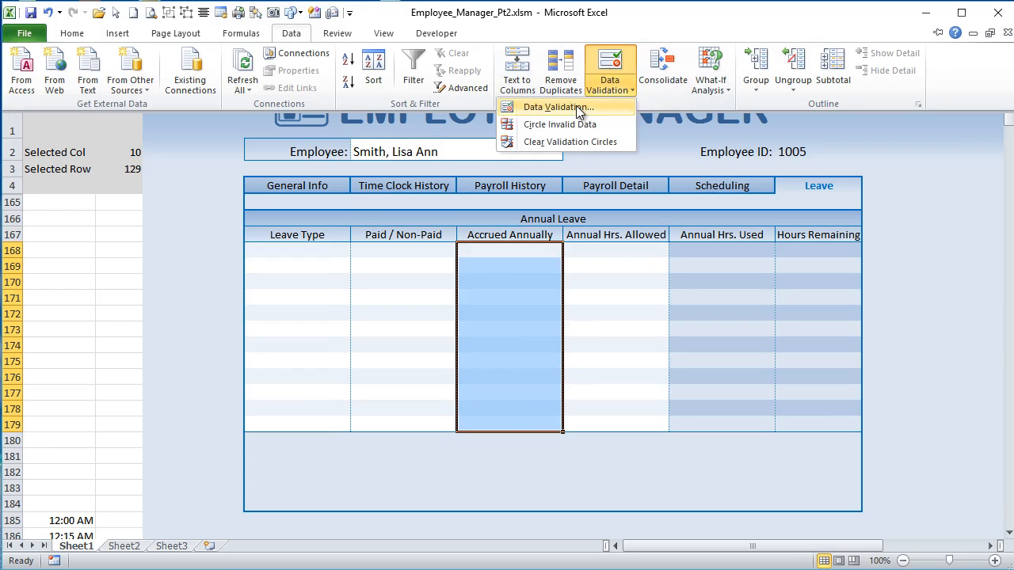
{"action": "left_click", "coordinate": [579, 106]}
{"action": "left_click", "coordinate": [594, 219]}
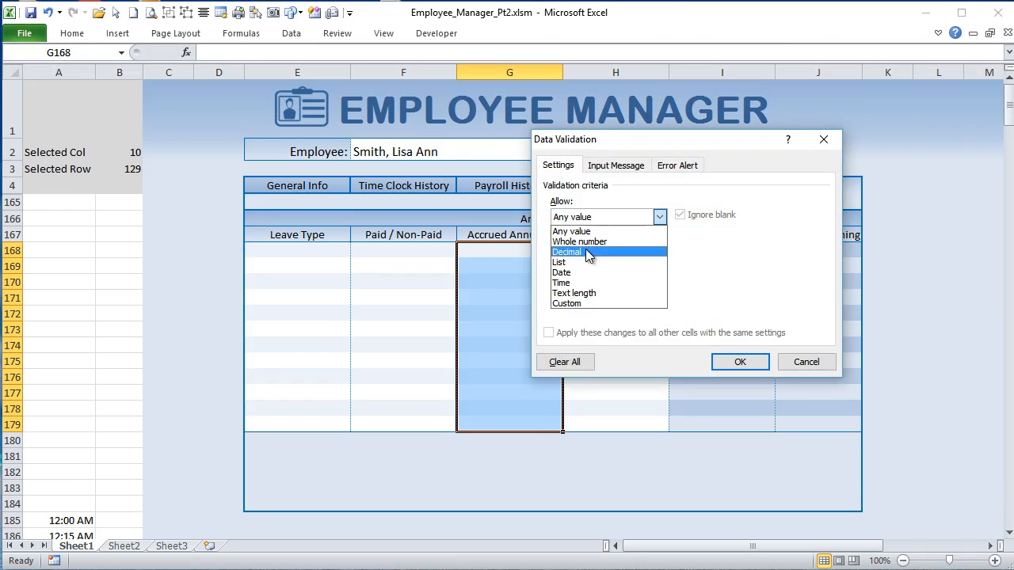
{"action": "left_click", "coordinate": [579, 264]}
{"action": "left_click", "coordinate": [592, 282]}
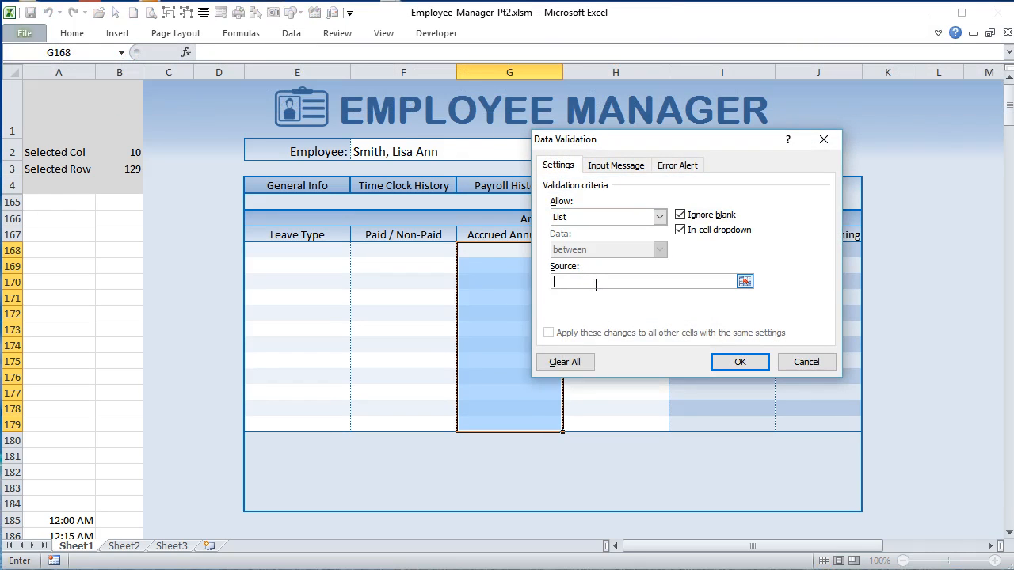
{"action": "type", "text": "Yes,No"}
{"action": "left_click", "coordinate": [740, 362]}
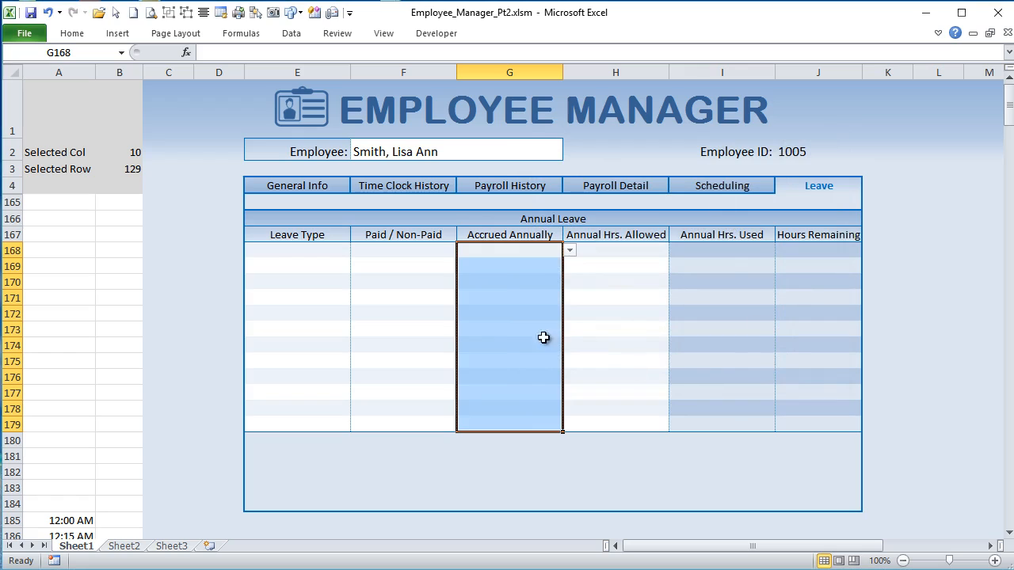
Step: Enter the section title "Earned Paid Time Off (PTO)" in cell E181 below the Annual Leave table
{"action": "left_click", "coordinate": [291, 465]}
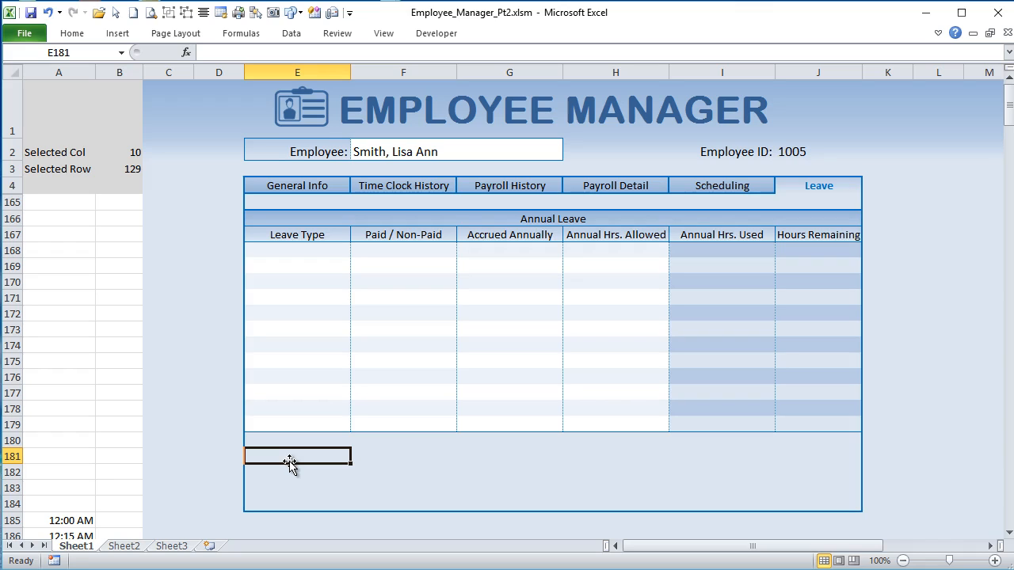
{"action": "type", "text": "Earne"}
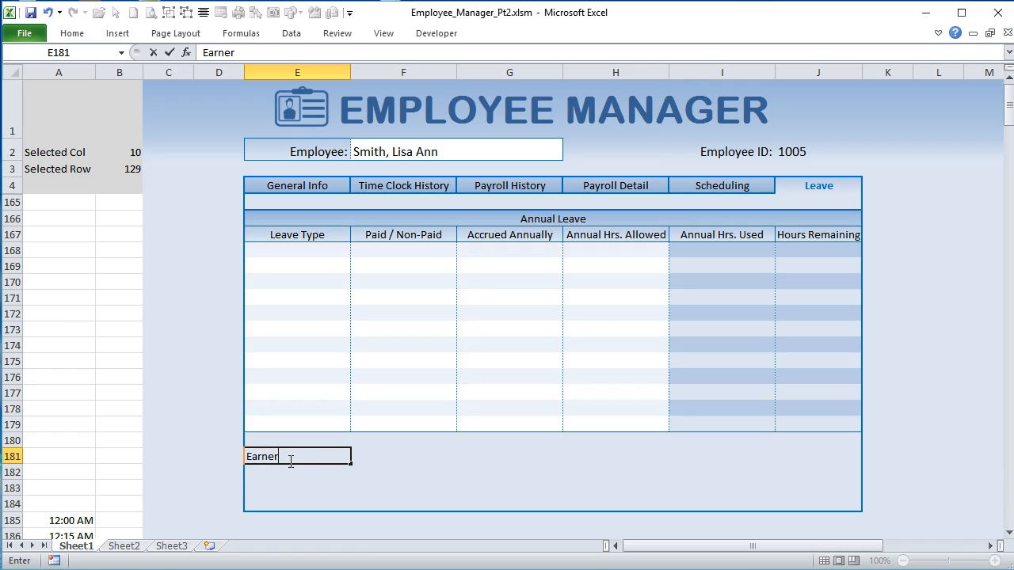
{"action": "type", "text": "d Paid Time Off"}
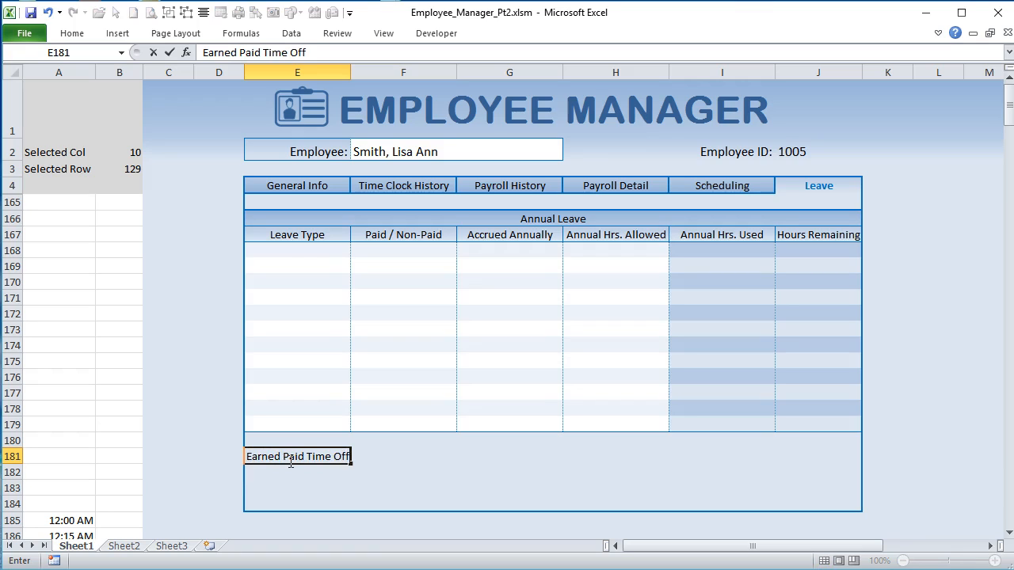
{"action": "type", "text": " (PTO)"}
{"action": "key", "text": "Return"}
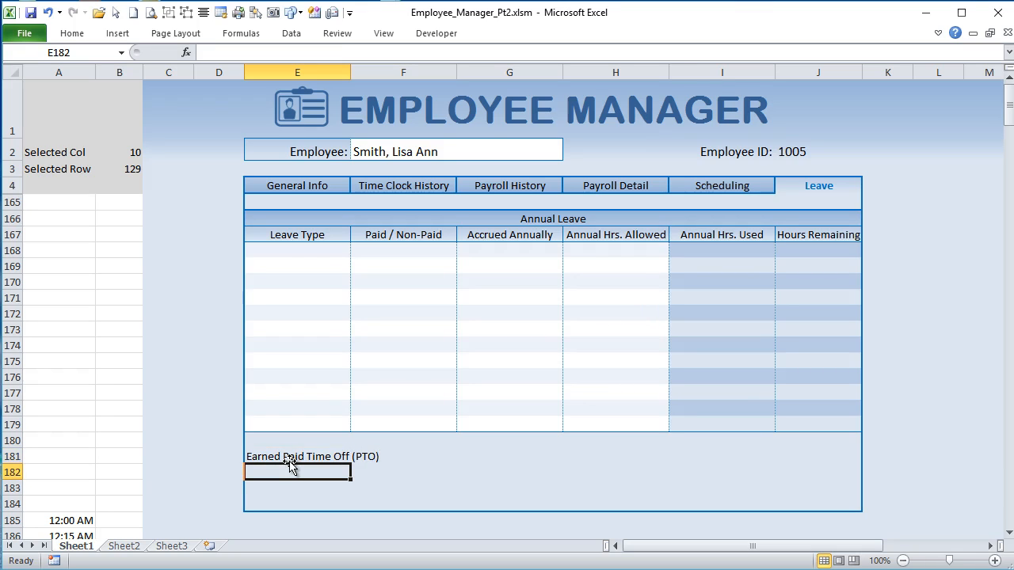
Step: Enter the labels "PTO Status" in E182 and "Earnings Rate Per Hr." in G182
{"action": "type", "text": "PT"}
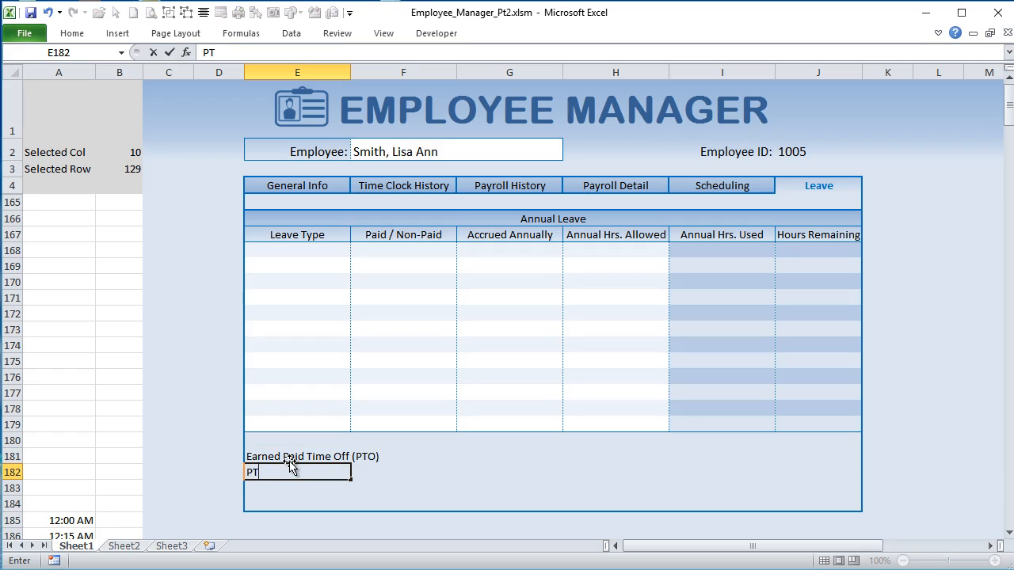
{"action": "type", "text": "O Status"}
{"action": "key", "text": "Tab"}
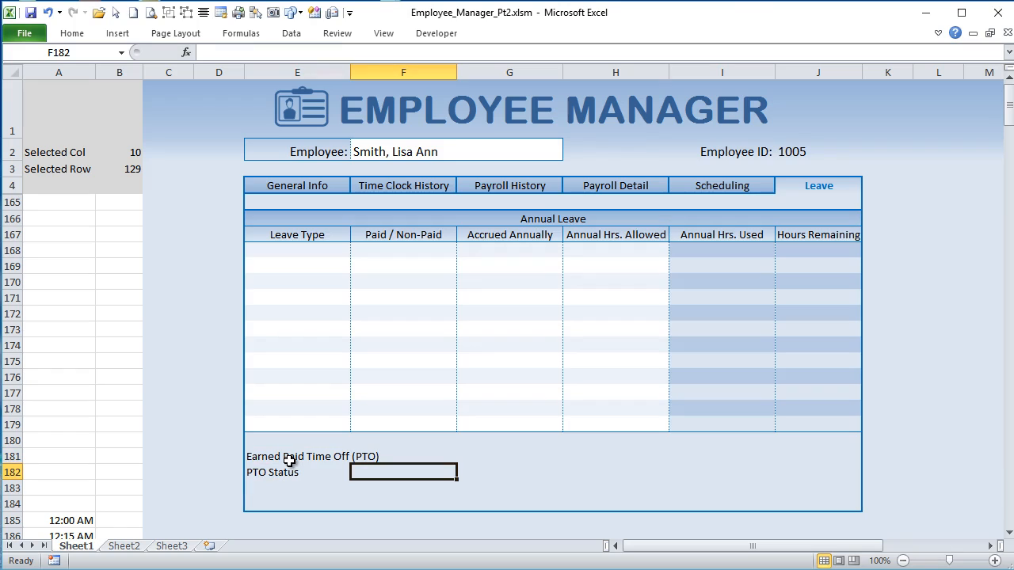
{"action": "key", "text": "Right"}
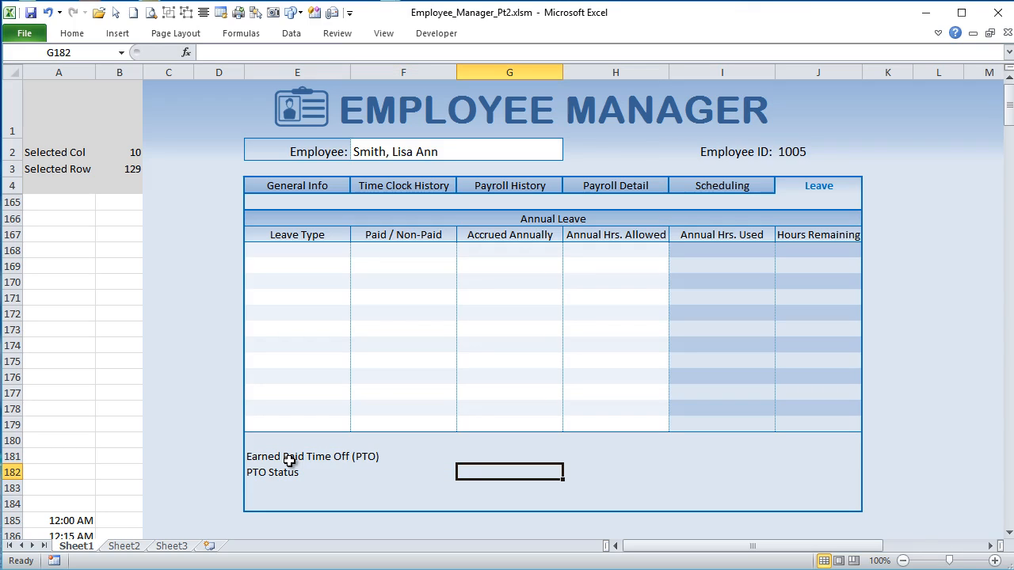
{"action": "type", "text": "Earni"}
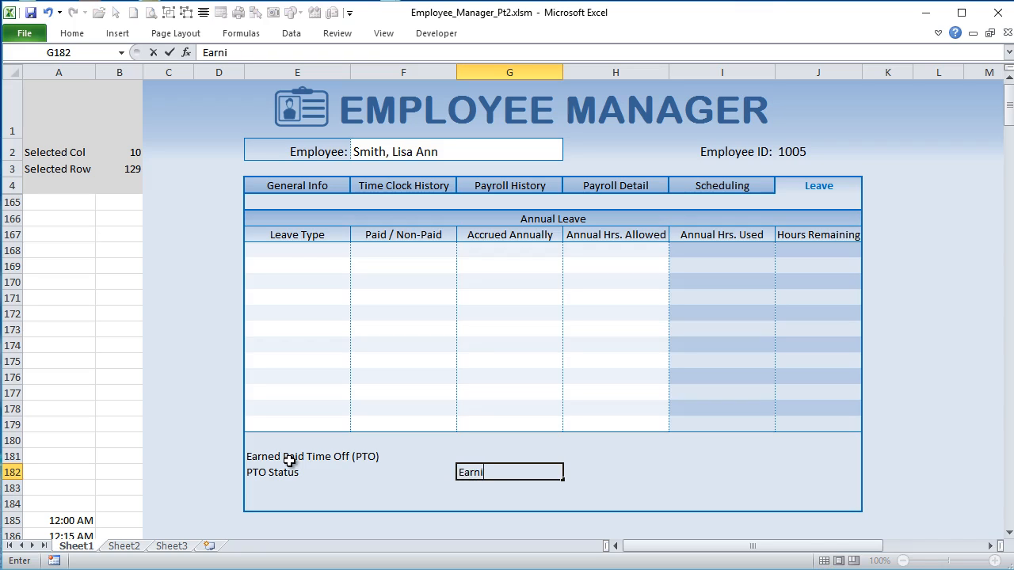
{"action": "type", "text": "ngs Rate Per Hr."}
{"action": "key", "text": "Tab"}
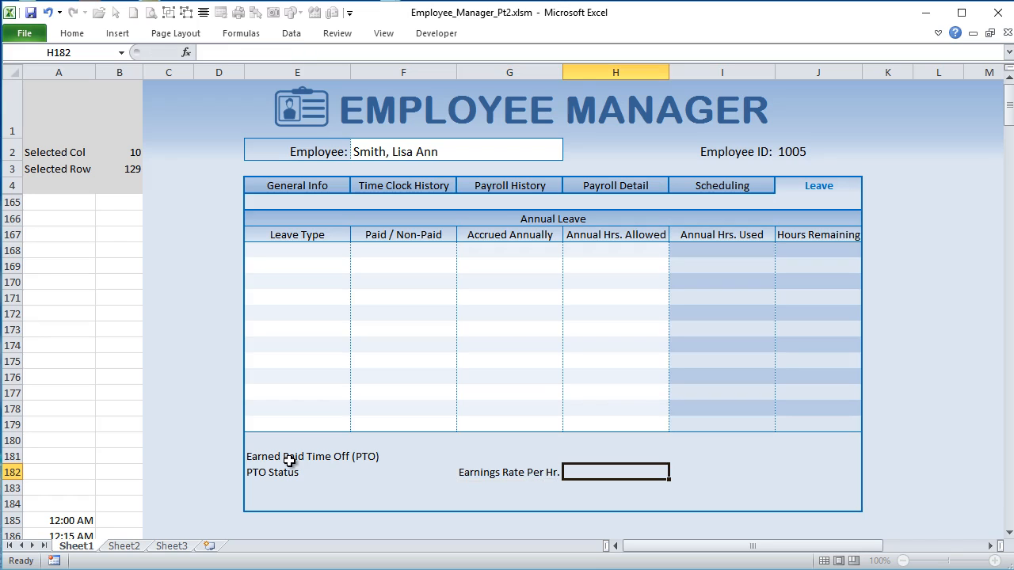
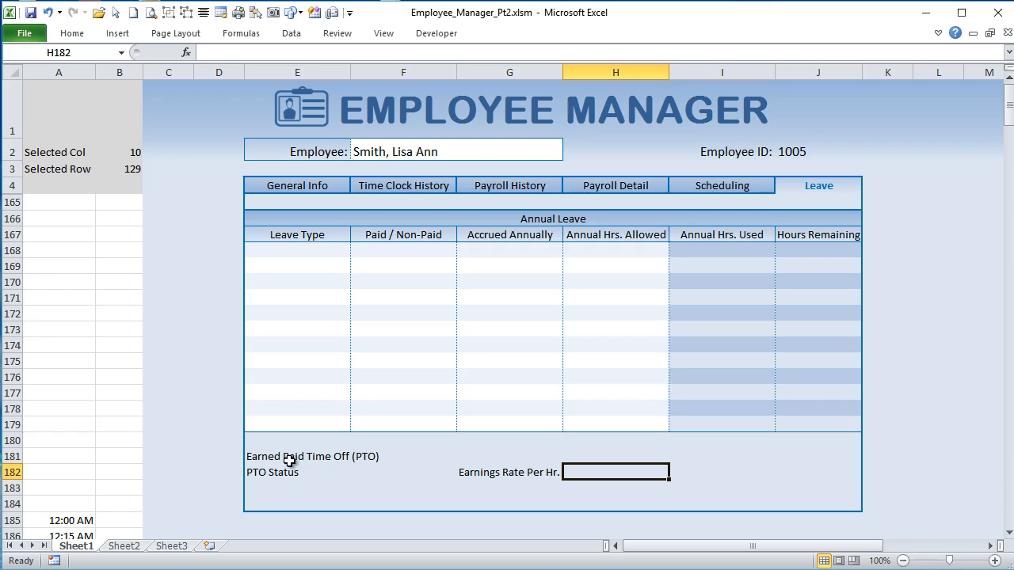
Step: Enter the label "Annual Max (Hours)" in cell I182
{"action": "key", "text": "Tab"}
{"action": "type", "text": "A"}
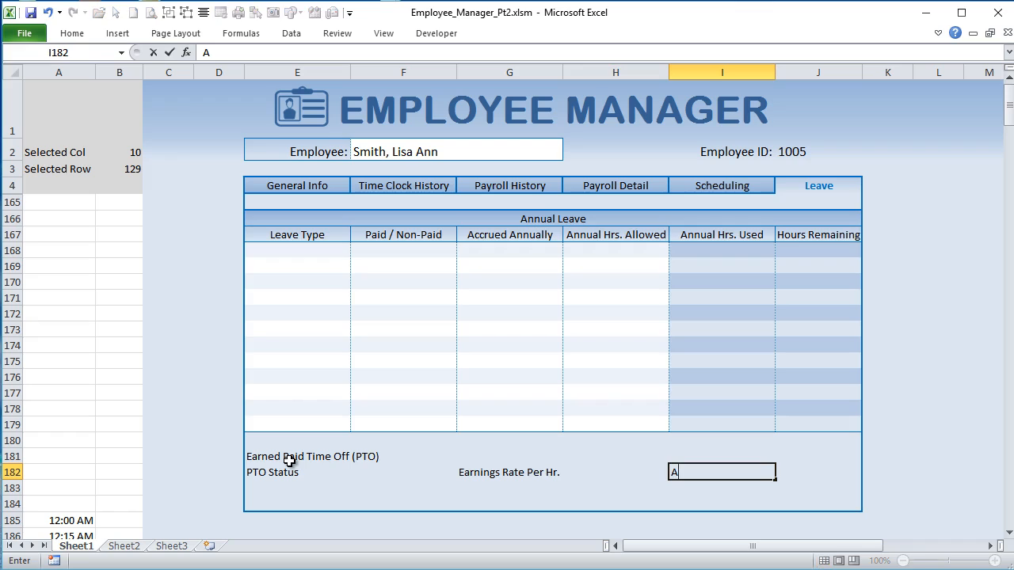
{"action": "key", "text": "BackSpace"}
{"action": "type", "text": "Annual Max"}
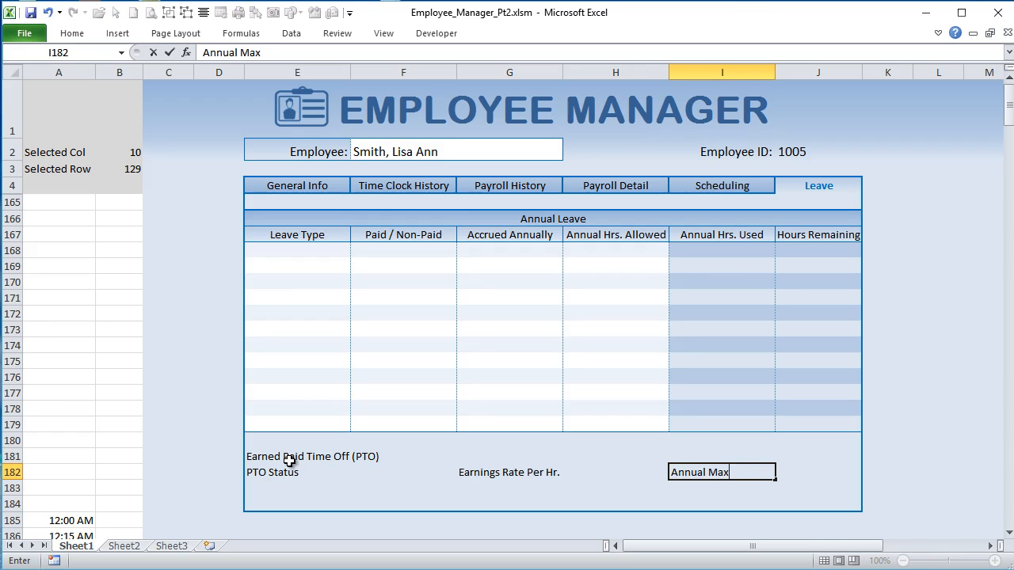
{"action": "type", "text": " (Hours"}
{"action": "key", "text": "Return"}
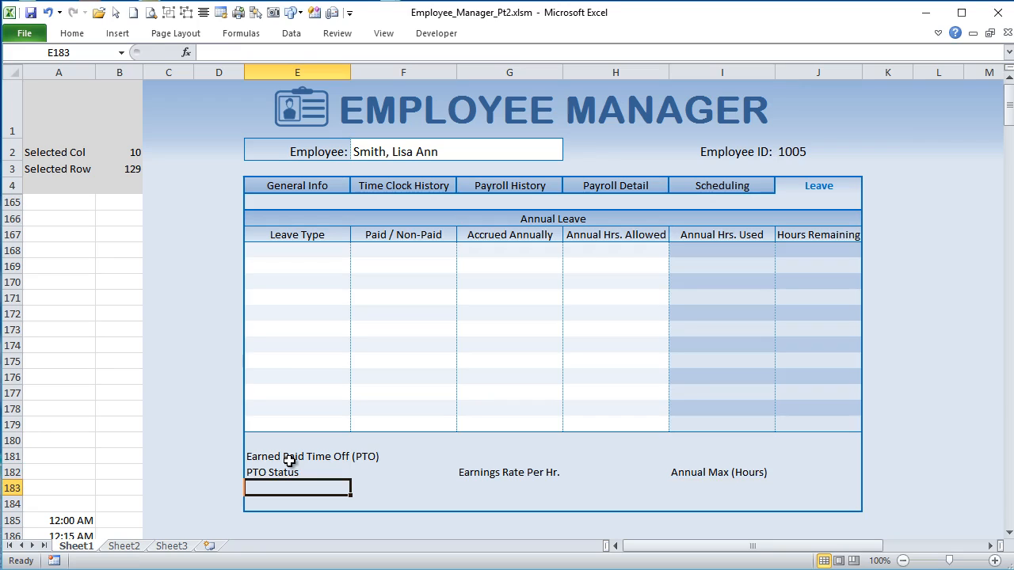
Step: Enter the labels "Accrued PTO" in E183, "Used" in G183 and "Balance" in I183
{"action": "type", "text": "Accr"}
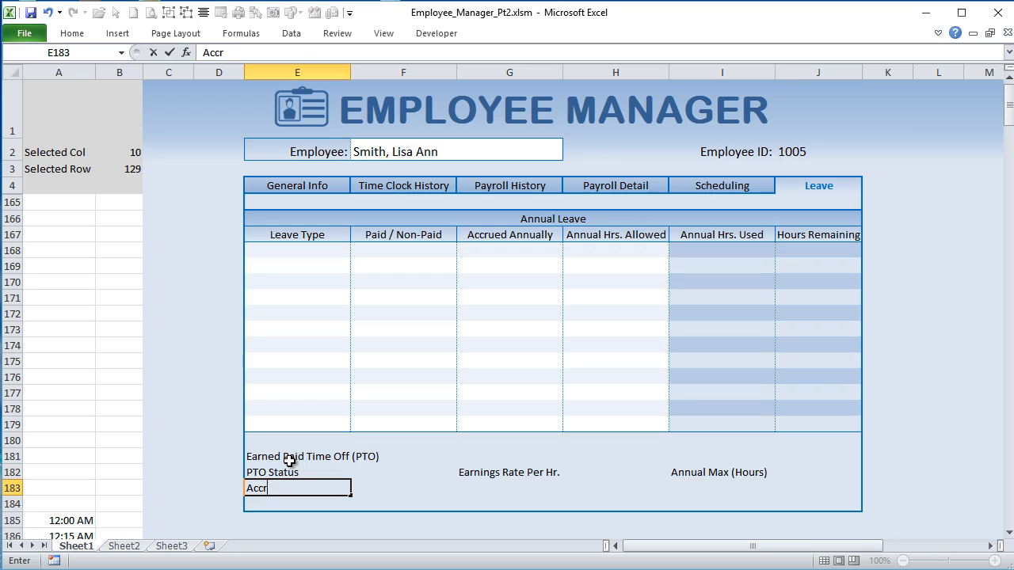
{"action": "type", "text": "ued PTO"}
{"action": "key", "text": "Tab"}
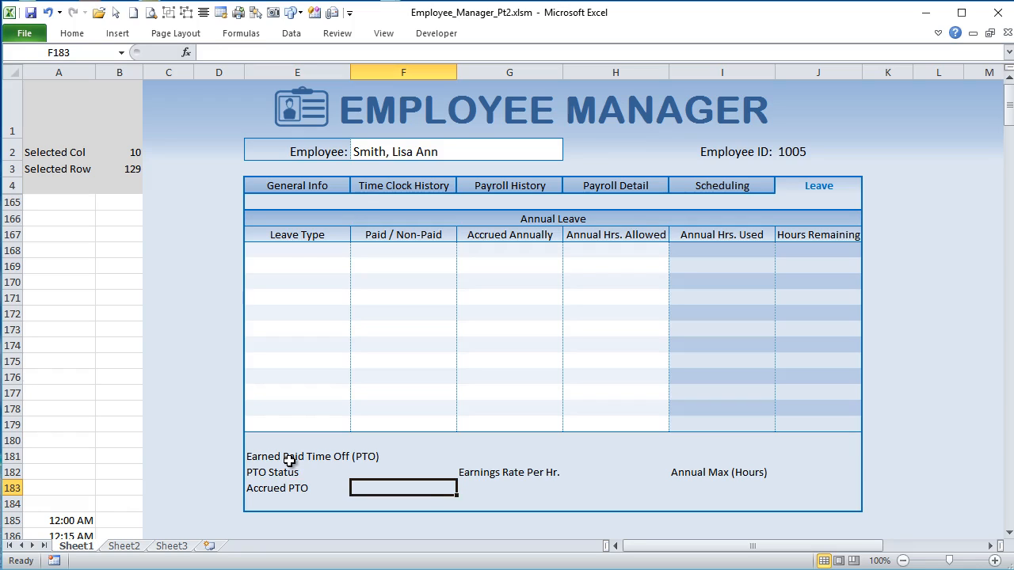
{"action": "key", "text": "Tab"}
{"action": "type", "text": "Used"}
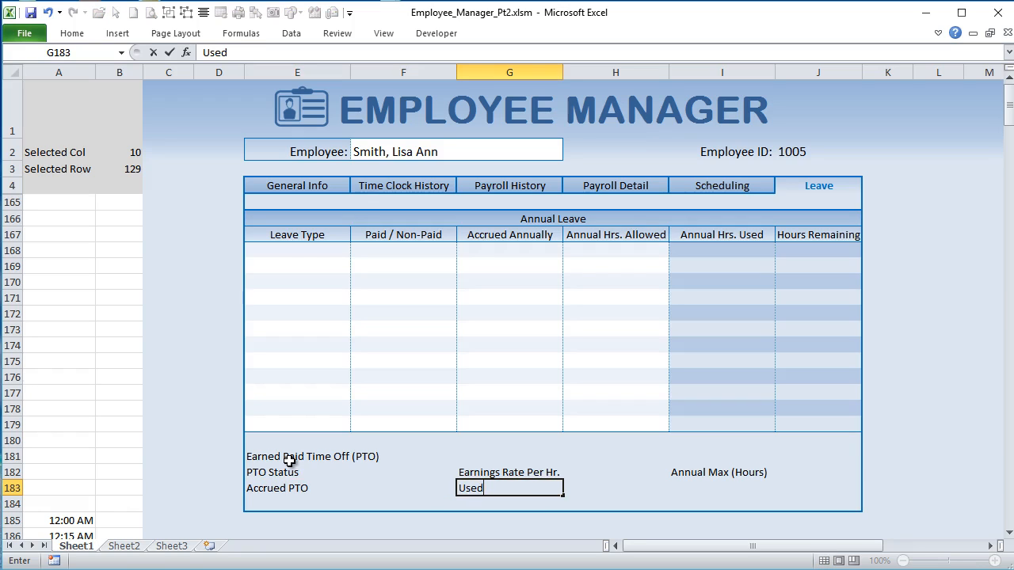
{"action": "key", "text": "Tab"}
{"action": "key", "text": "Tab"}
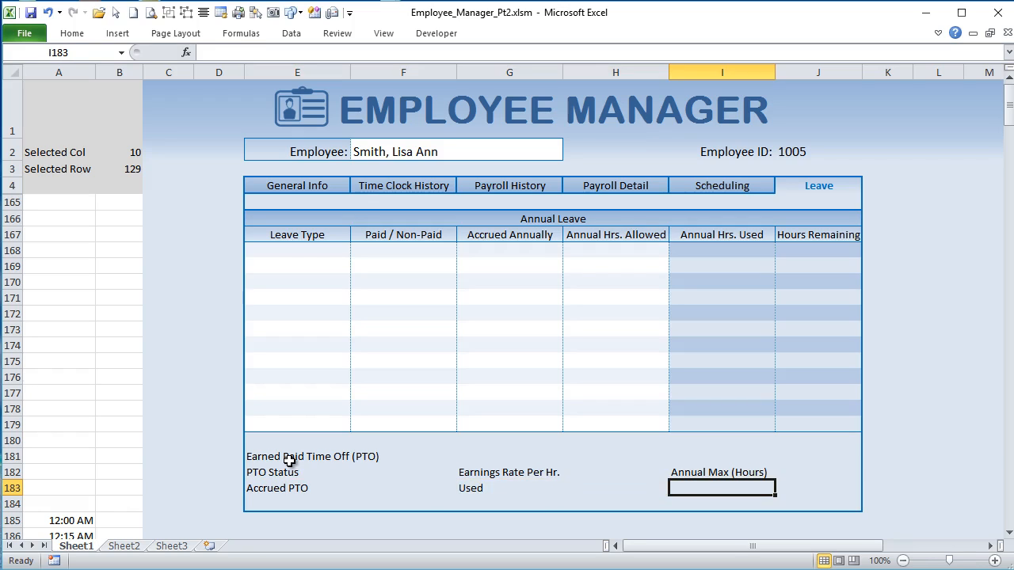
{"action": "type", "text": "Balance"}
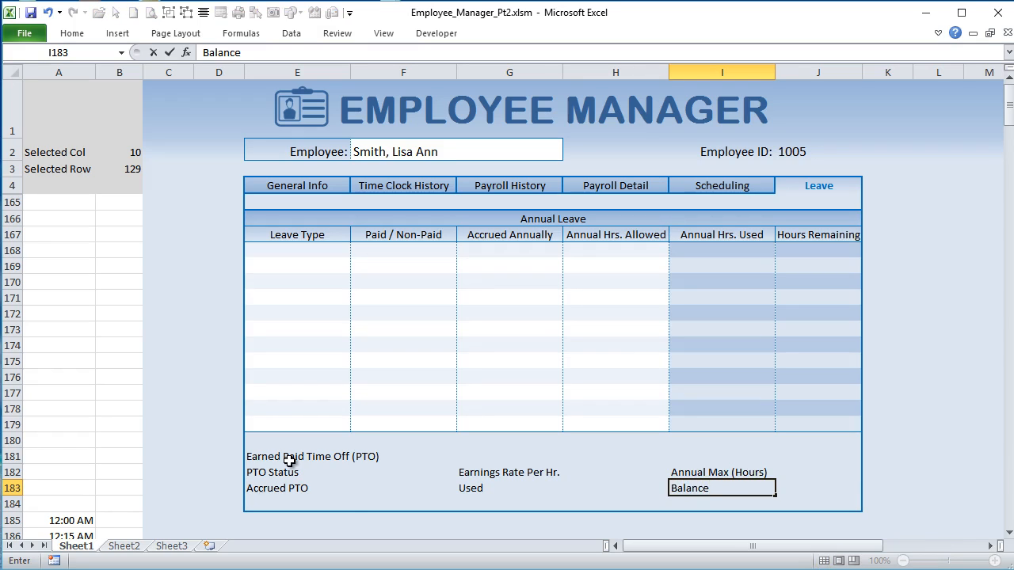
{"action": "key", "text": "Return"}
{"action": "key", "text": "Up"}
{"action": "key", "text": "Right"}
{"action": "key", "text": "Right"}
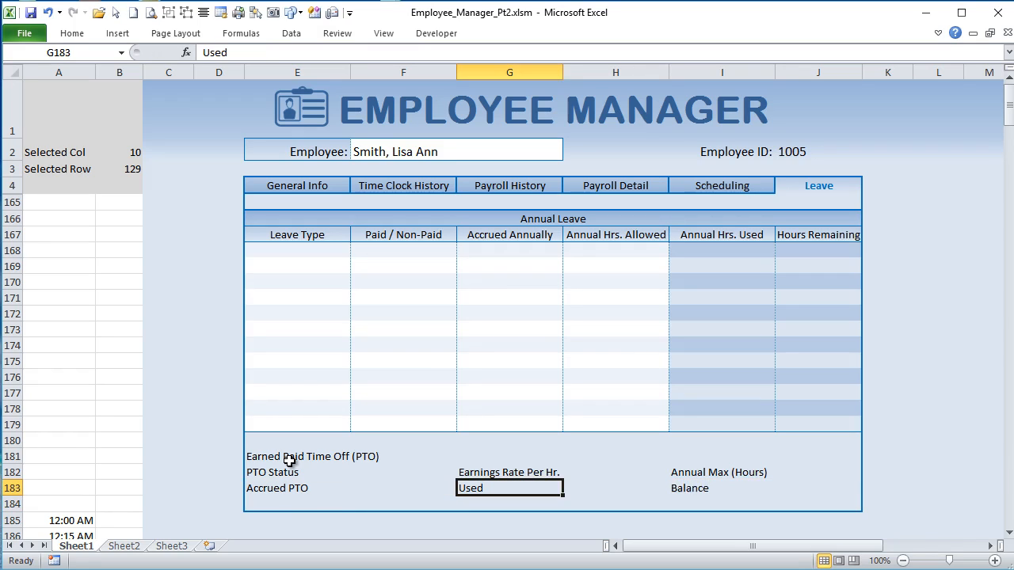
{"action": "key", "text": "Left"}
{"action": "key", "text": "Right"}
{"action": "key", "text": "Right"}
{"action": "key", "text": "Right"}
{"action": "key", "text": "Right"}
{"action": "key", "text": "Right"}
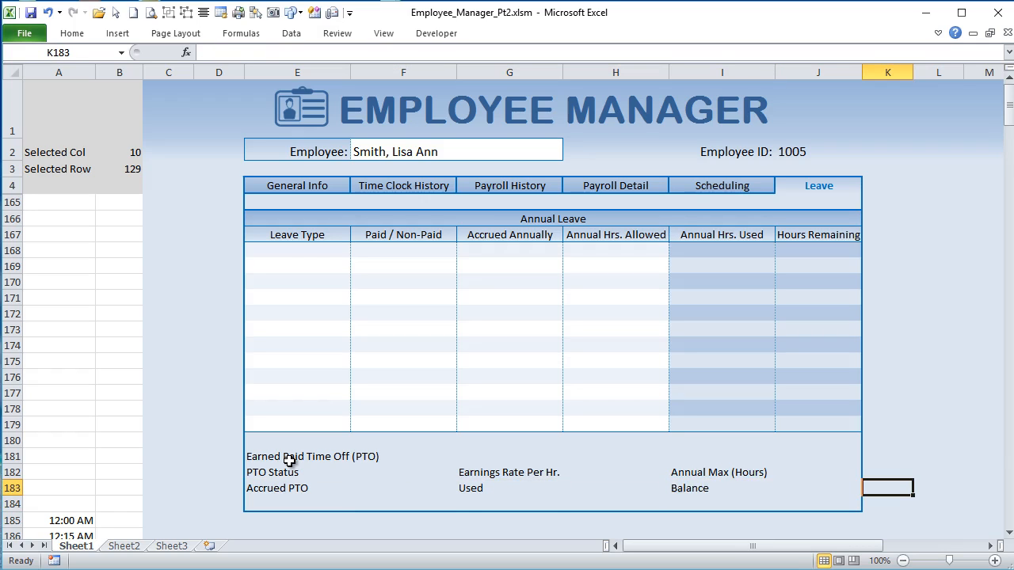
{"action": "key", "text": "Left"}
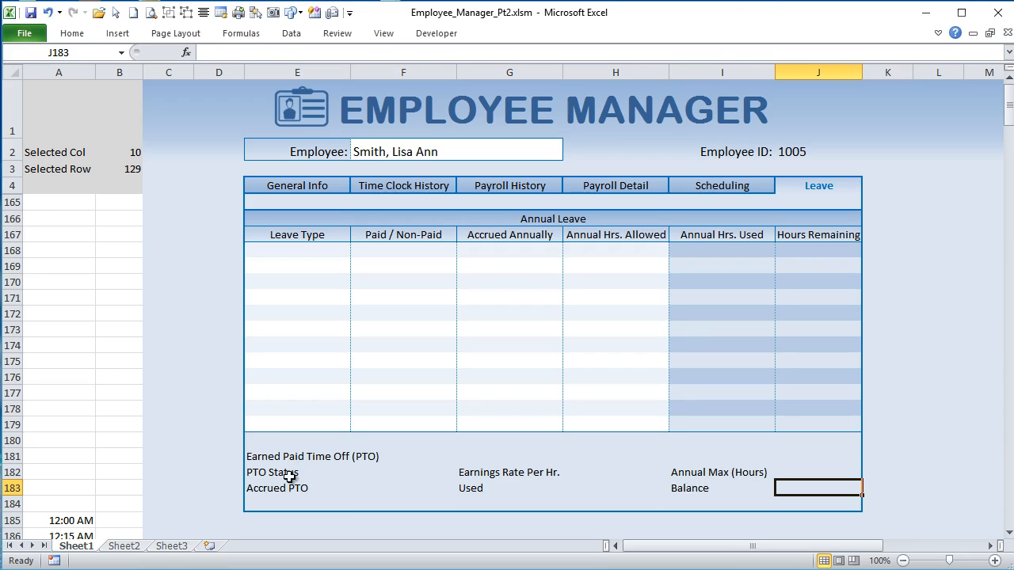
Step: Apply the FieldLabel cell style to the six PTO labels in E182:E183, G182:G183 and I182:I183
{"action": "left_click", "coordinate": [294, 488]}
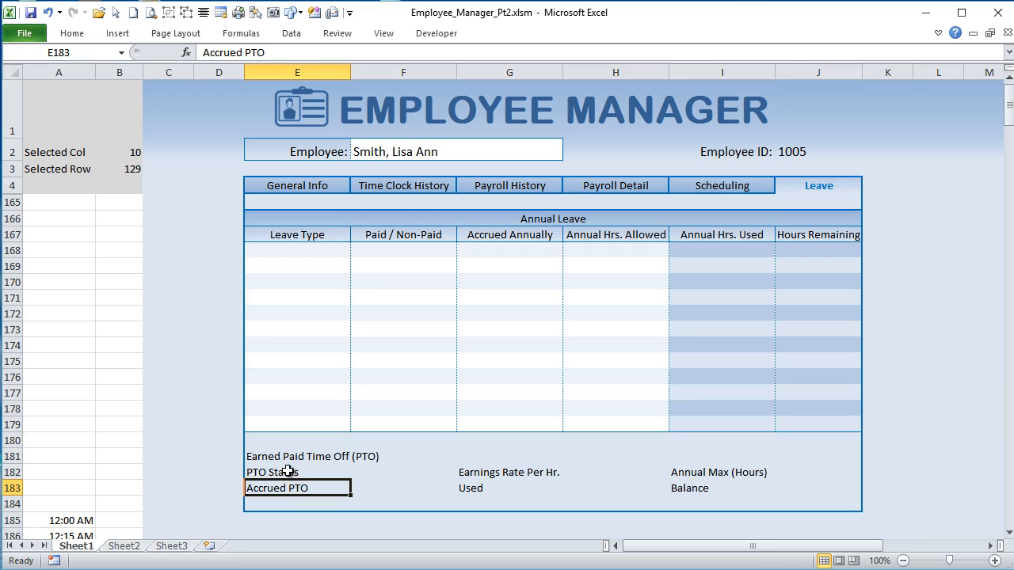
{"action": "left_click", "coordinate": [289, 473], "text": "ctrl"}
{"action": "left_click", "coordinate": [475, 474], "text": "ctrl"}
{"action": "left_click", "coordinate": [475, 489], "text": "ctrl"}
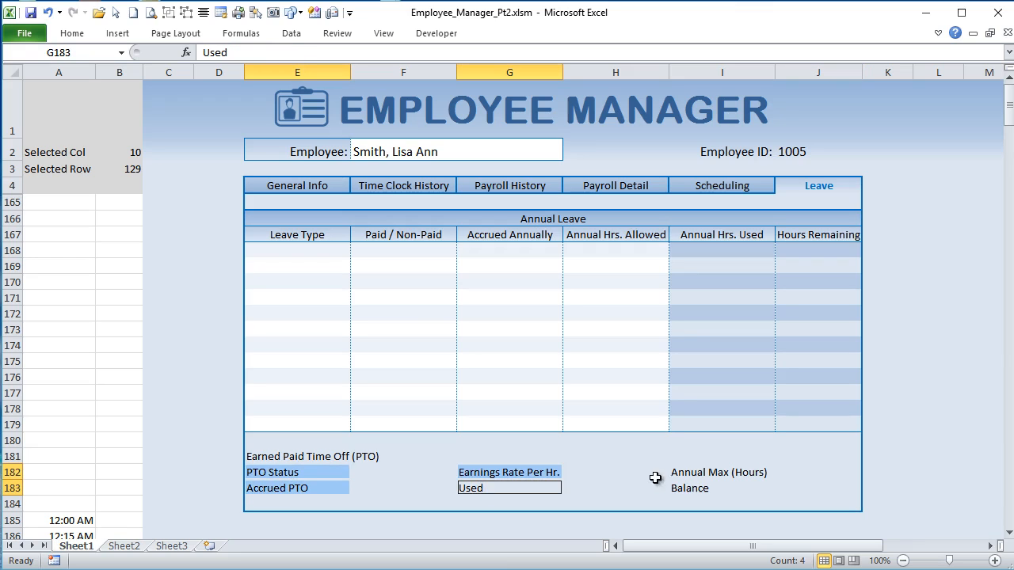
{"action": "left_click", "coordinate": [691, 474], "text": "ctrl"}
{"action": "left_click", "coordinate": [691, 489], "text": "ctrl"}
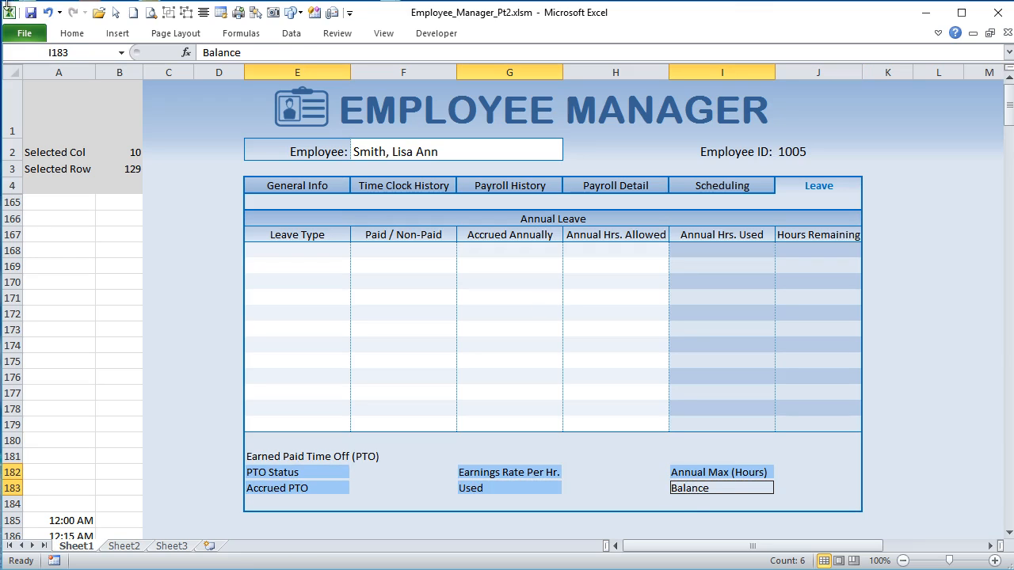
{"action": "left_click", "coordinate": [69, 34]}
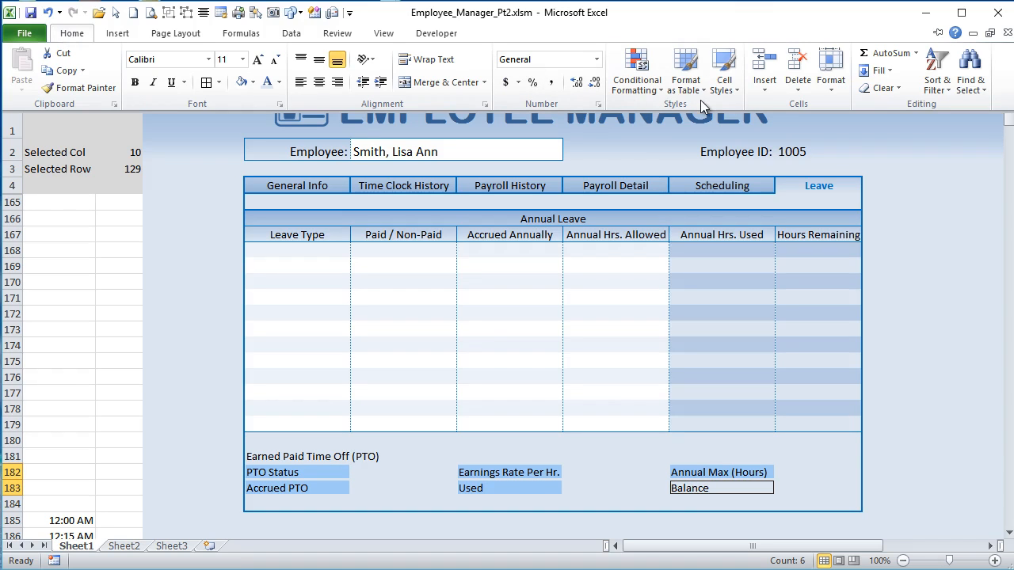
{"action": "left_click", "coordinate": [723, 92]}
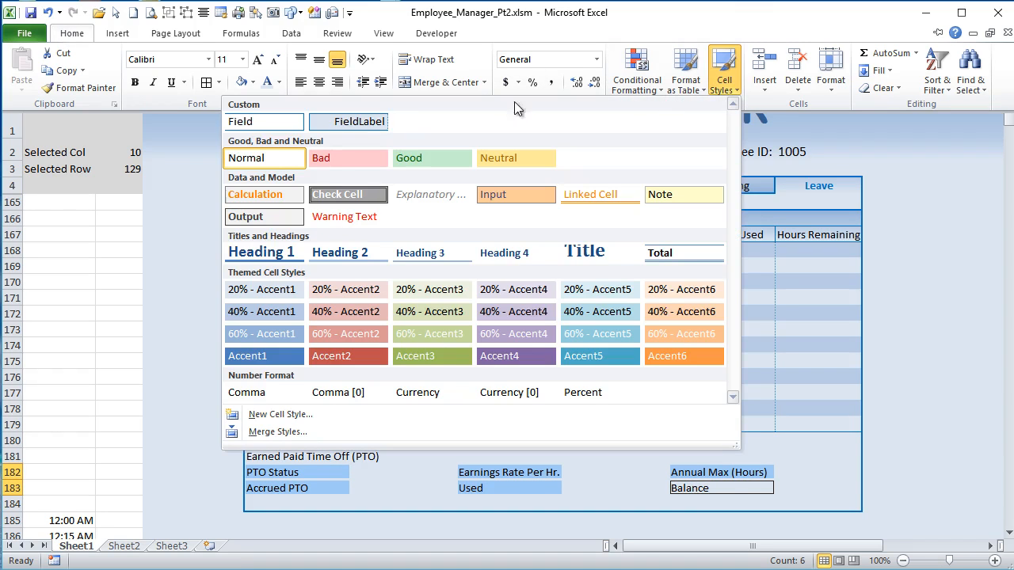
{"action": "left_click", "coordinate": [323, 127]}
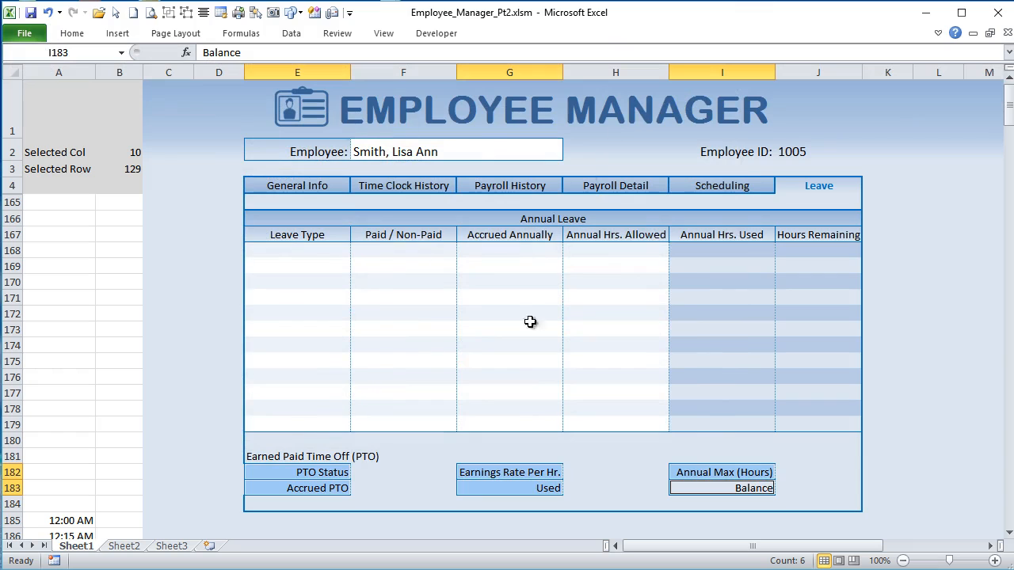
Step: Apply the Field cell style to the PTO entry cells F182, H182 and J182
{"action": "left_click", "coordinate": [431, 468]}
{"action": "left_click", "coordinate": [606, 473], "text": "ctrl"}
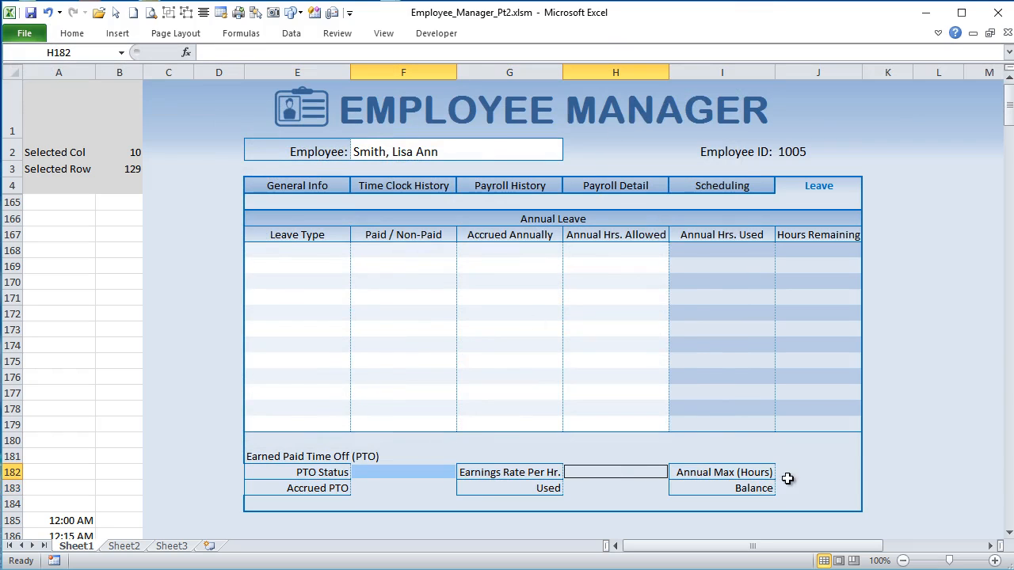
{"action": "left_click", "coordinate": [818, 471], "text": "ctrl"}
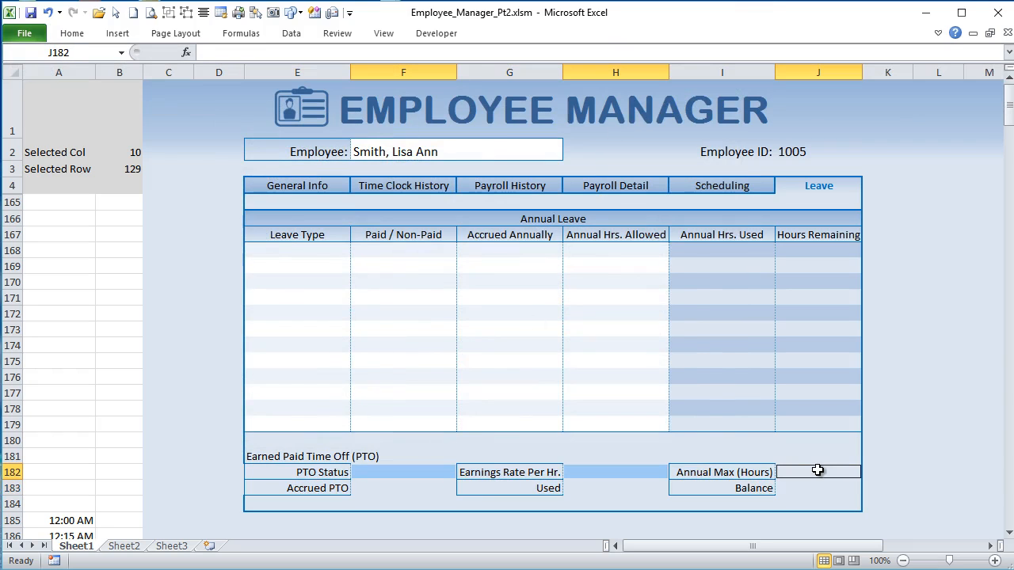
{"action": "left_click", "coordinate": [73, 36]}
{"action": "left_click", "coordinate": [724, 75]}
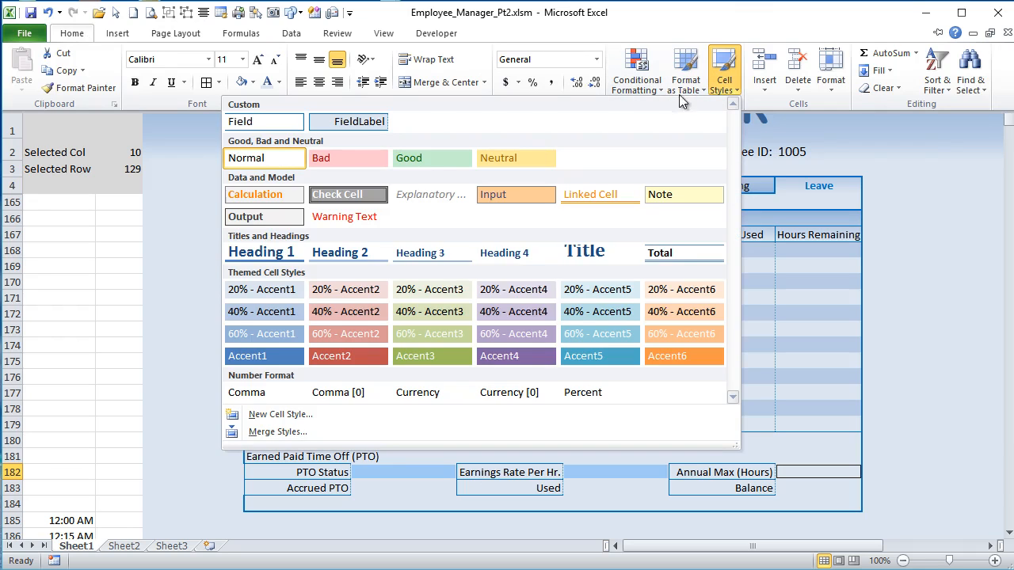
{"action": "left_click", "coordinate": [293, 121]}
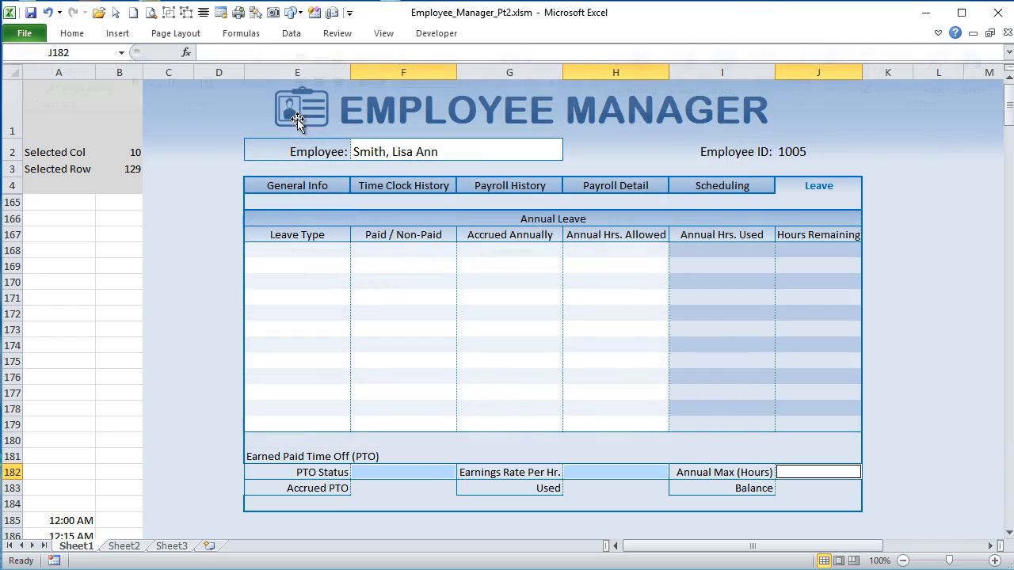
Step: Apply the Field cell style to the Accrued PTO, Used and Balance value cells F183, H183 and J183
{"action": "left_click", "coordinate": [383, 485]}
{"action": "left_click", "coordinate": [595, 485], "text": "ctrl"}
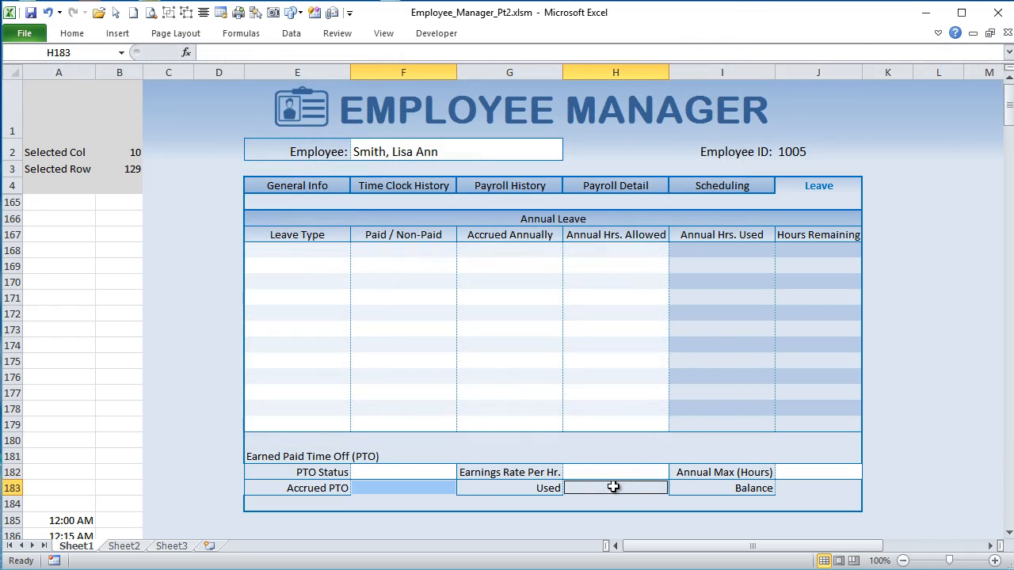
{"action": "left_click", "coordinate": [803, 488], "text": "ctrl"}
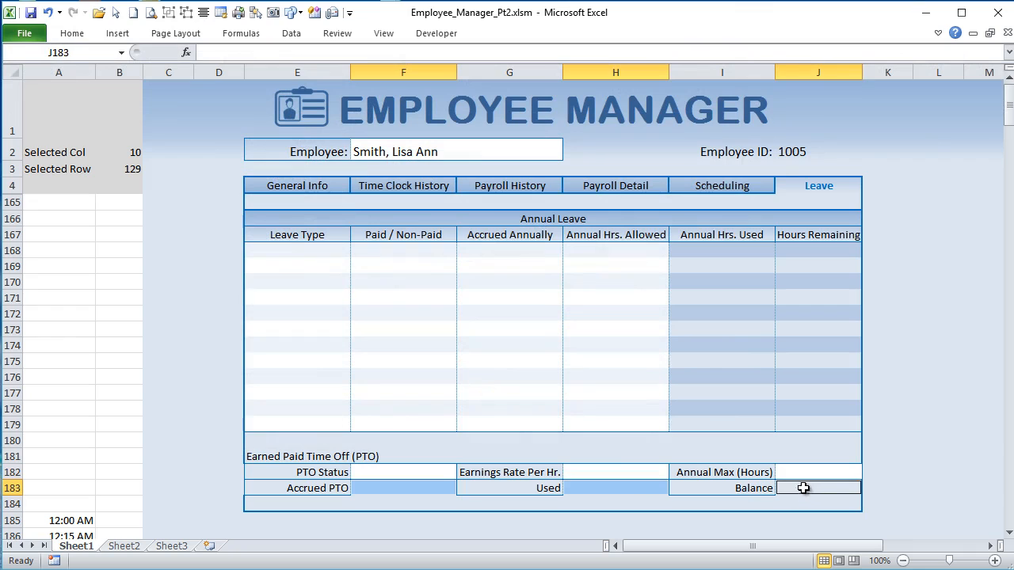
{"action": "left_click", "coordinate": [72, 33]}
{"action": "left_click", "coordinate": [721, 83]}
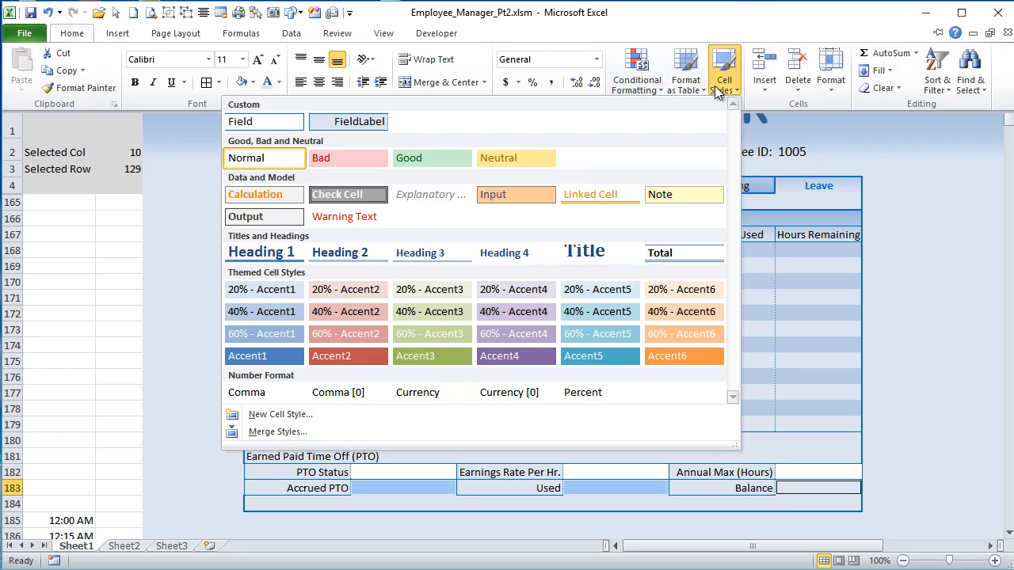
{"action": "left_click", "coordinate": [240, 121]}
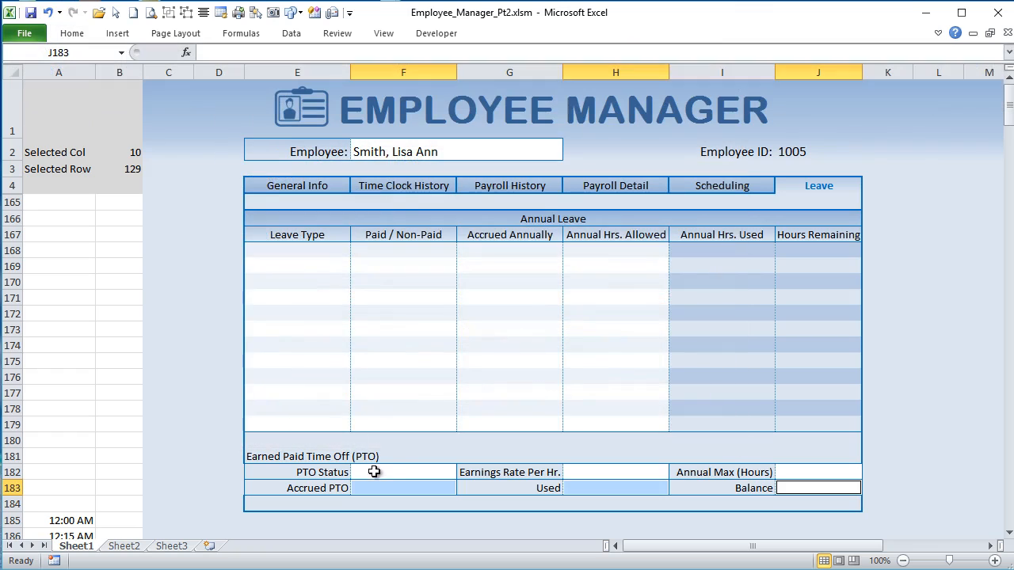
Step: Fill the value cells F183, H183 and J183 with the lightest blue theme tint
{"action": "left_click", "coordinate": [409, 486]}
{"action": "left_click", "coordinate": [643, 488], "text": "ctrl"}
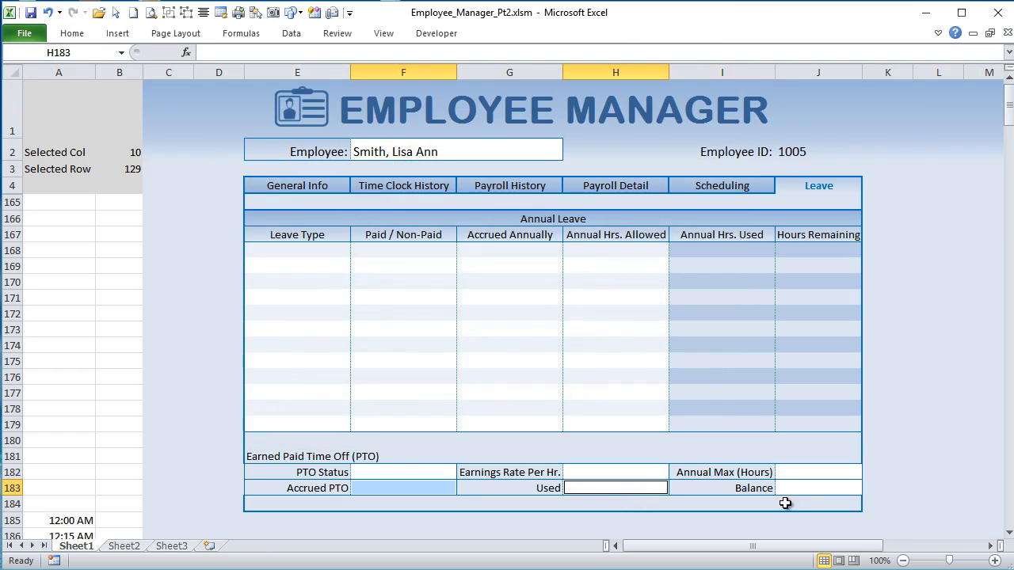
{"action": "left_click", "coordinate": [806, 488], "text": "ctrl"}
{"action": "left_click", "coordinate": [73, 34]}
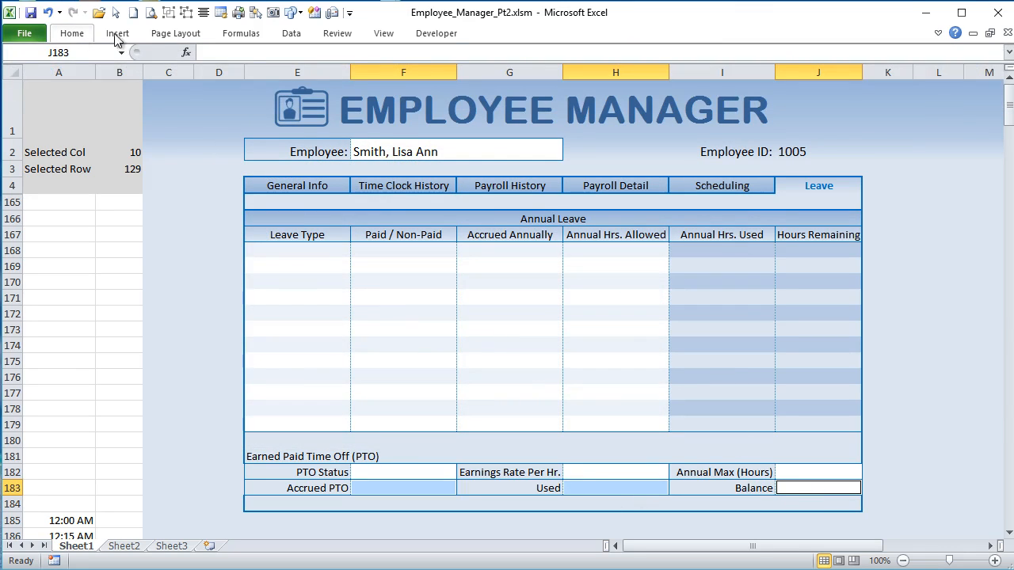
{"action": "left_click", "coordinate": [253, 82]}
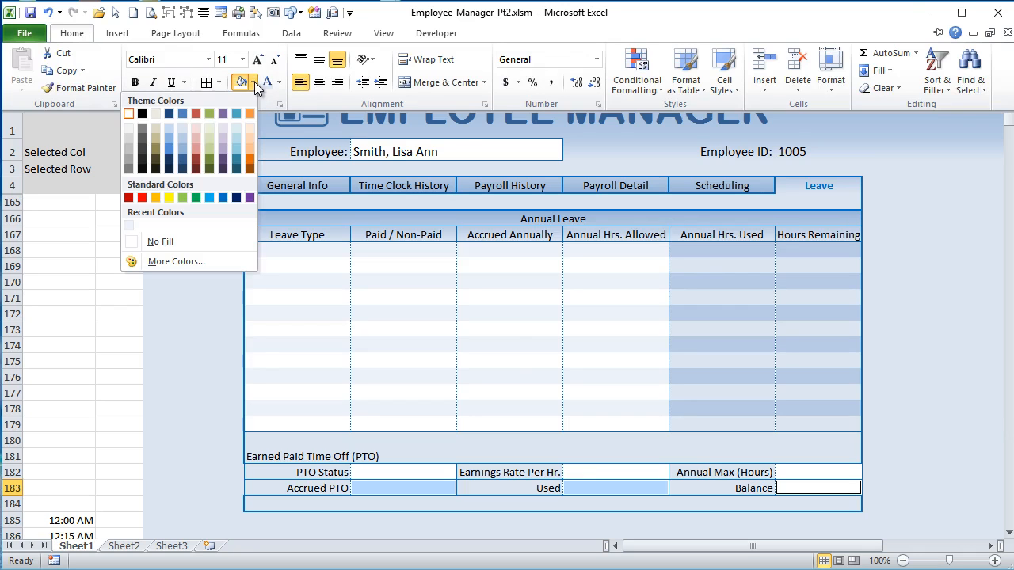
{"action": "left_click", "coordinate": [182, 127]}
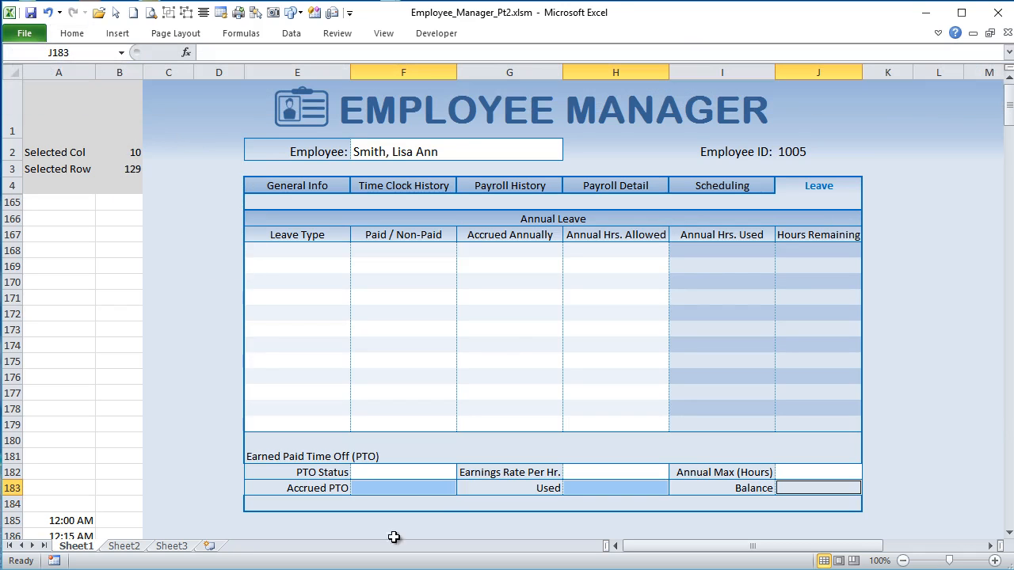
{"action": "left_click", "coordinate": [390, 438]}
Step: Add solid blue borders along the left and right edges of the PTO section, E181:J184
{"action": "left_click_drag", "start_coordinate": [284, 456], "coordinate": [792, 495]}
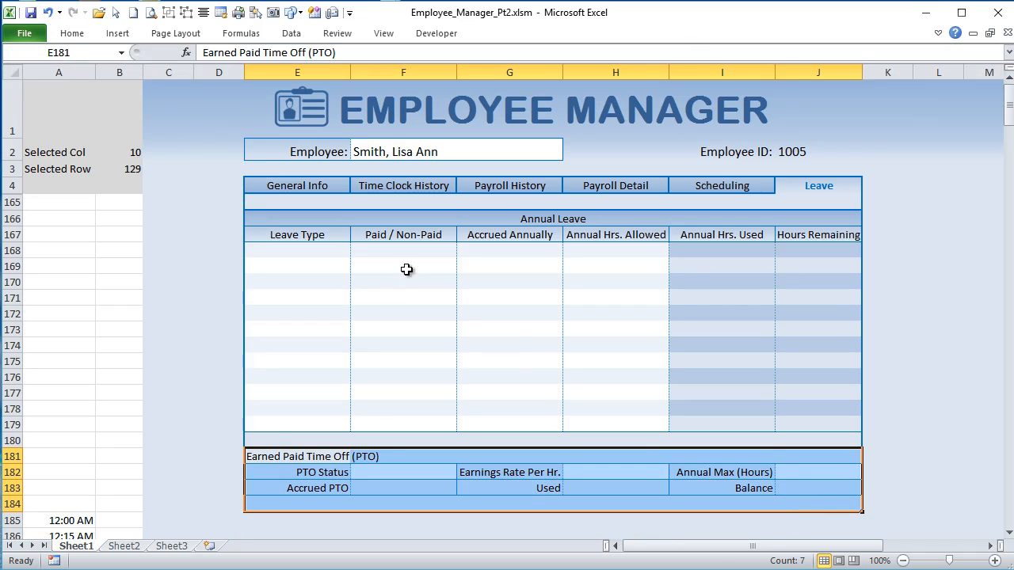
{"action": "scroll", "coordinate": [403, 283], "scroll_direction": "down", "scroll_amount": 3}
{"action": "scroll", "coordinate": [392, 310], "scroll_direction": "down", "scroll_amount": 2}
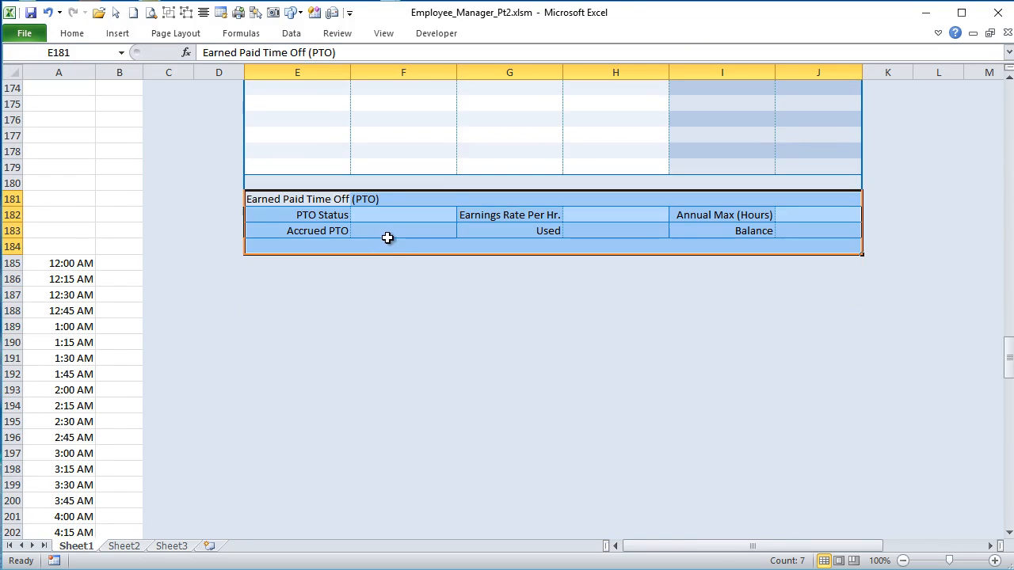
{"action": "right_click", "coordinate": [388, 235]}
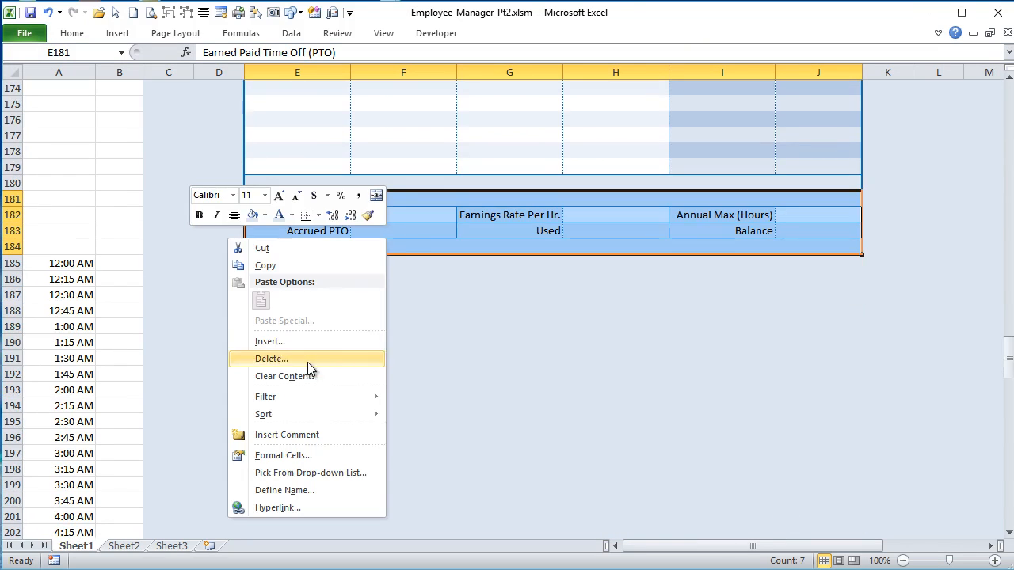
{"action": "left_click", "coordinate": [282, 456]}
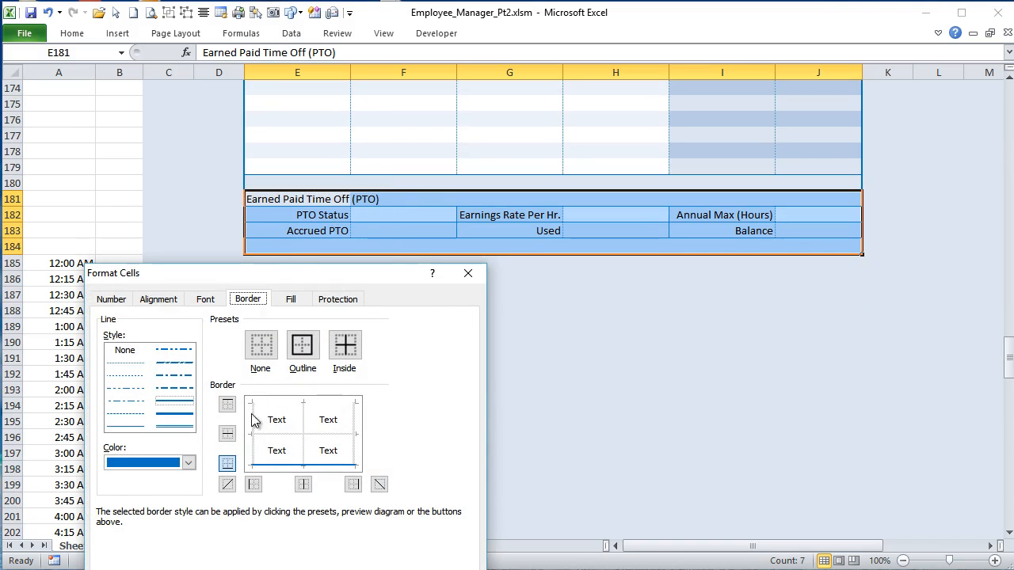
{"action": "left_click", "coordinate": [257, 420]}
{"action": "left_click", "coordinate": [357, 424]}
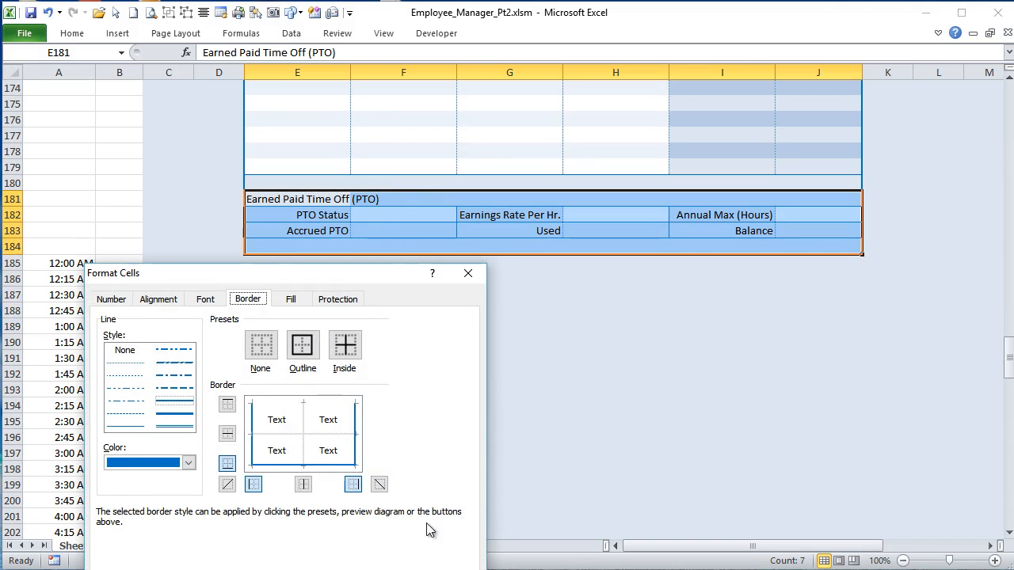
{"action": "left_click_drag", "start_coordinate": [396, 274], "coordinate": [475, 157]}
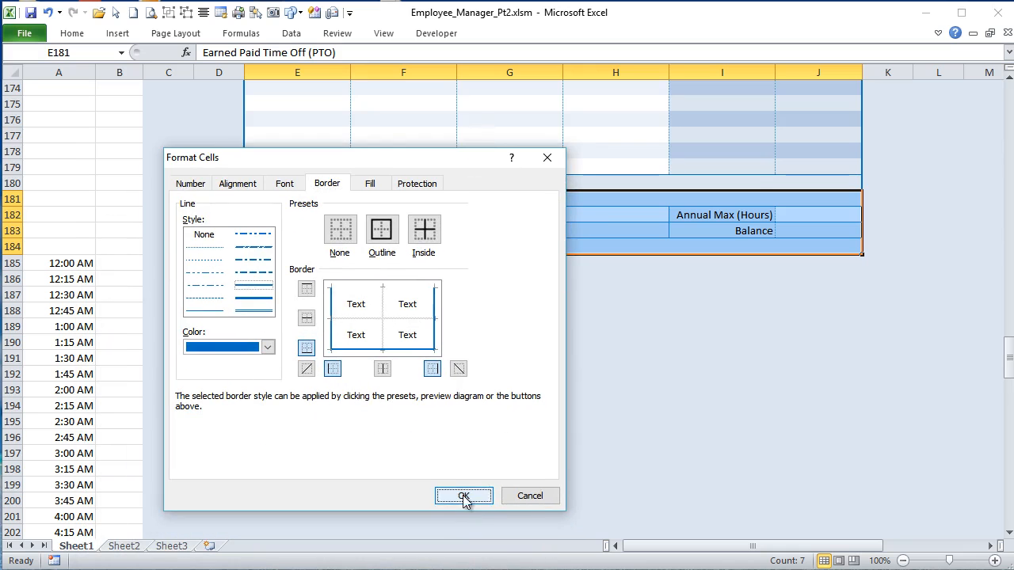
{"action": "left_click", "coordinate": [463, 496]}
{"action": "left_click_drag", "start_coordinate": [476, 485], "coordinate": [570, 475]}
{"action": "scroll", "coordinate": [559, 480], "scroll_direction": "up", "scroll_amount": 5}
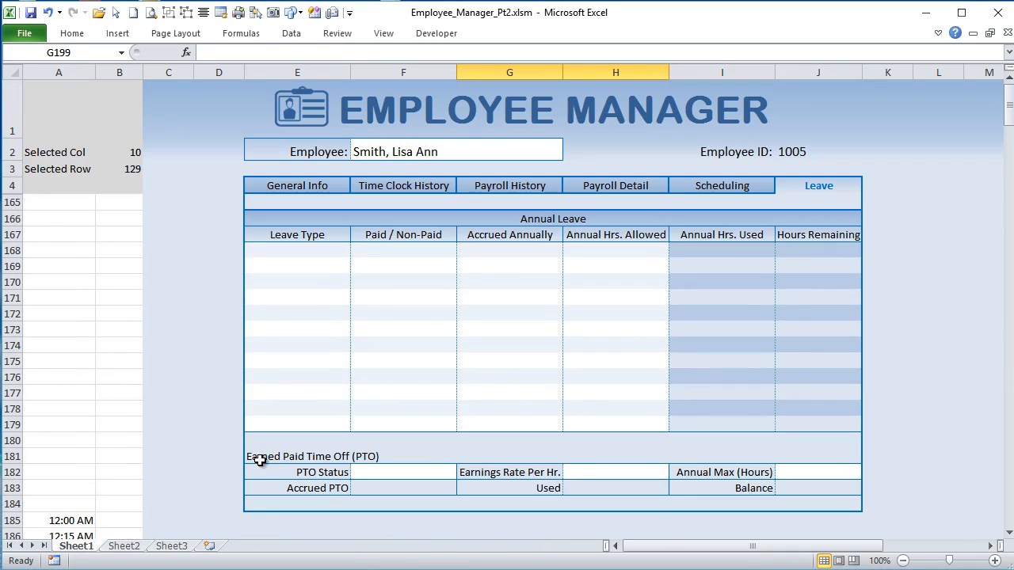
Step: Copy the Annual Leave header in row 166 and paste only its formats onto the Earned Paid Time Off (PTO) title in E181
{"action": "left_click_drag", "start_coordinate": [260, 458], "coordinate": [800, 448]}
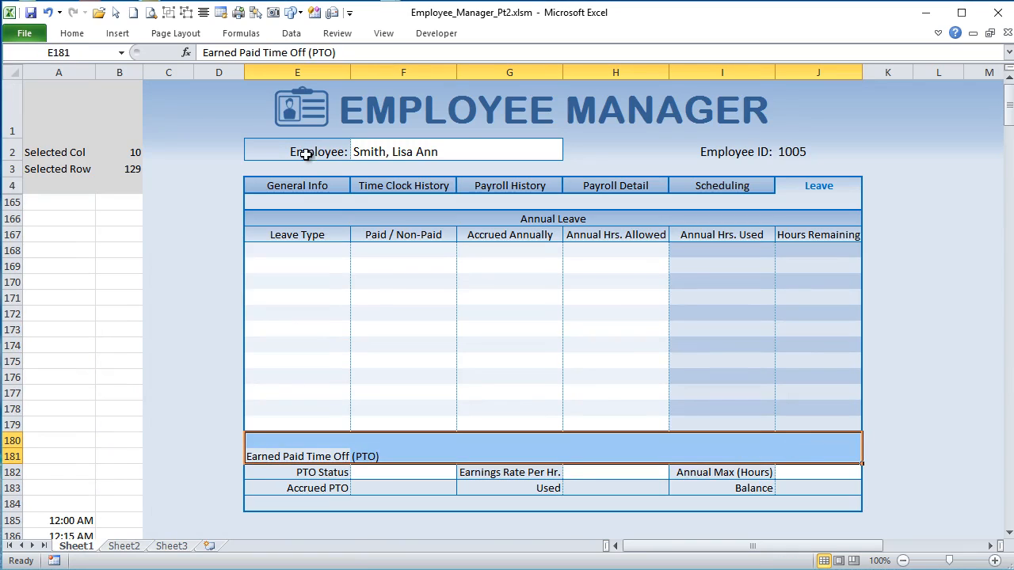
{"action": "left_click", "coordinate": [328, 223]}
{"action": "key", "text": "ctrl+c"}
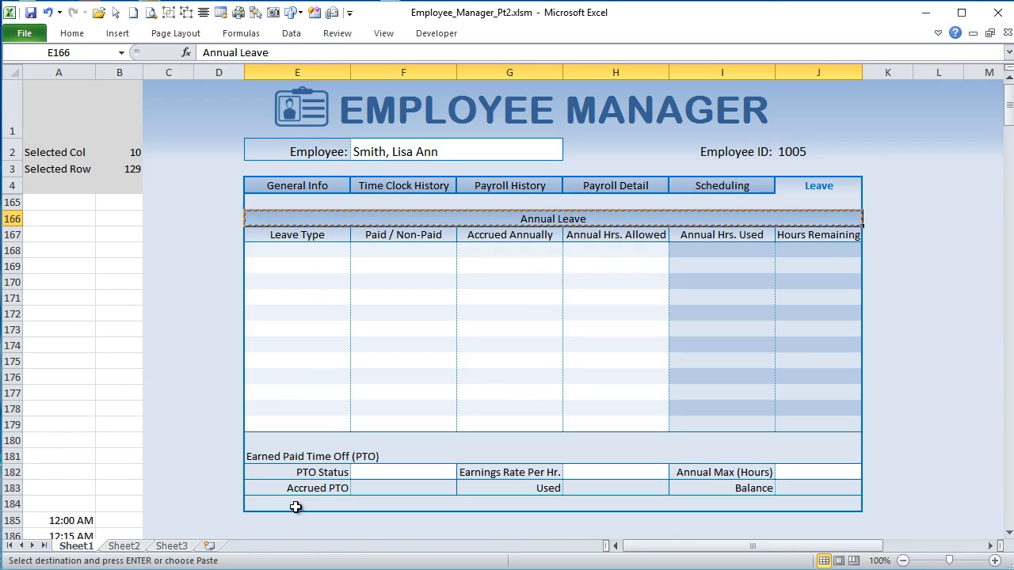
{"action": "right_click", "coordinate": [268, 457]}
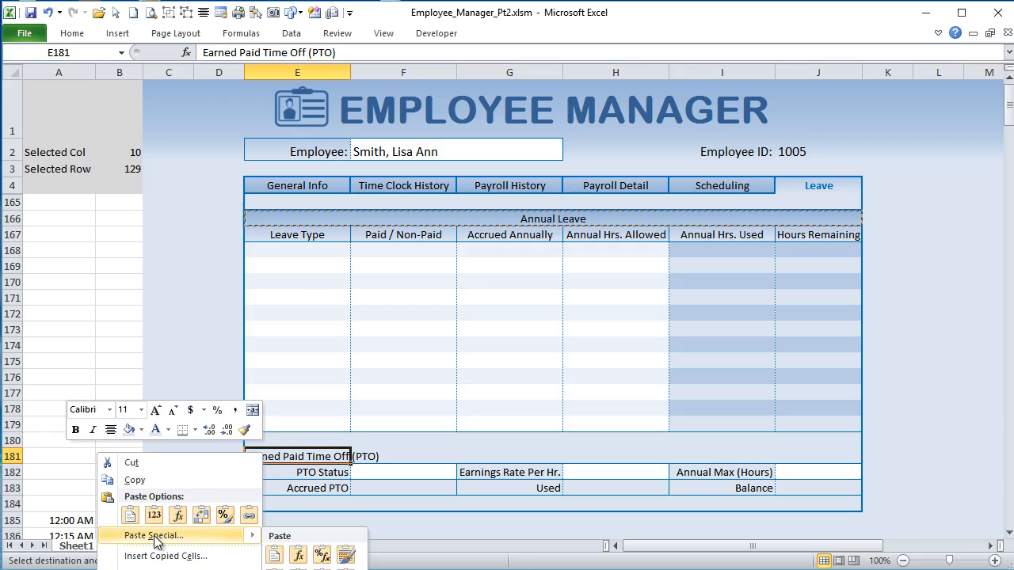
{"action": "left_click", "coordinate": [179, 535]}
{"action": "left_click_drag", "start_coordinate": [198, 414], "coordinate": [519, 147]}
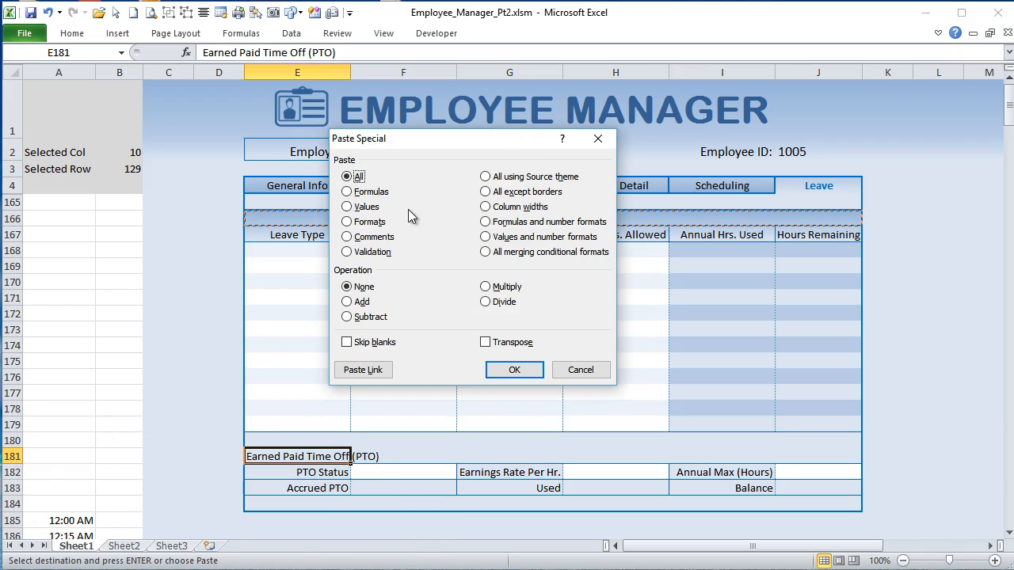
{"action": "left_click", "coordinate": [360, 223]}
{"action": "left_click", "coordinate": [514, 370]}
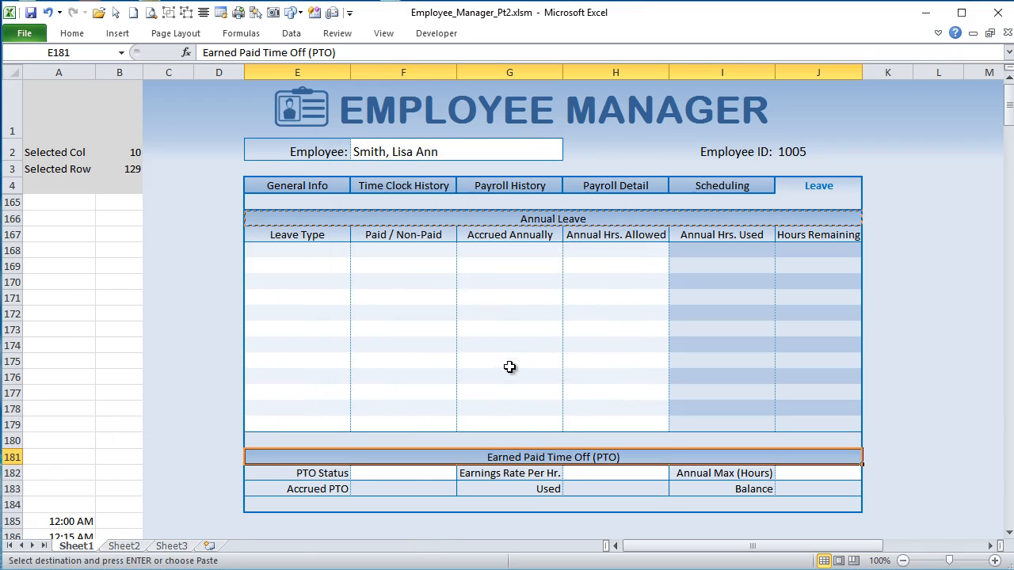
{"action": "left_click", "coordinate": [511, 375]}
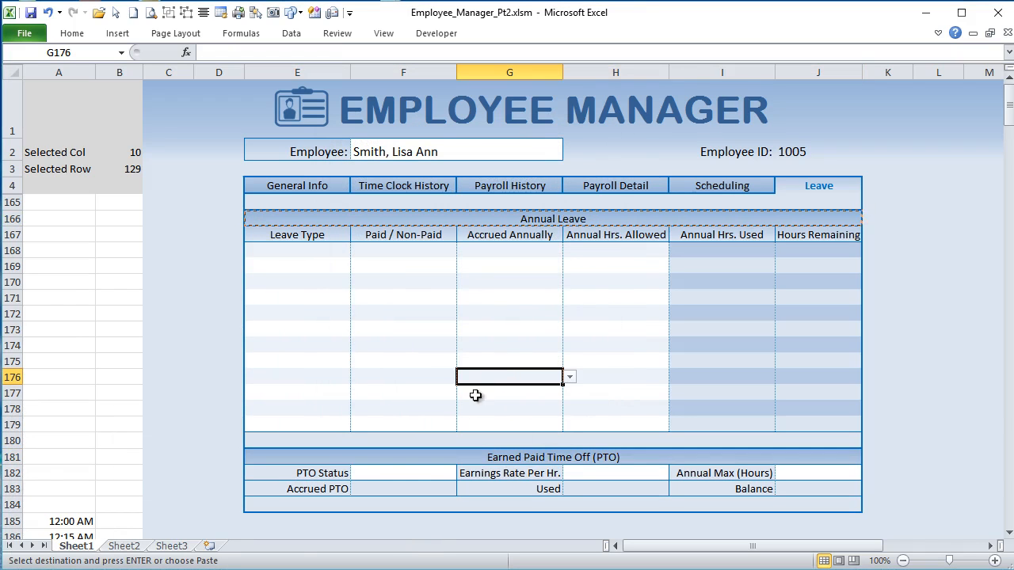
{"action": "left_click", "coordinate": [375, 457]}
{"action": "right_click", "coordinate": [375, 458]}
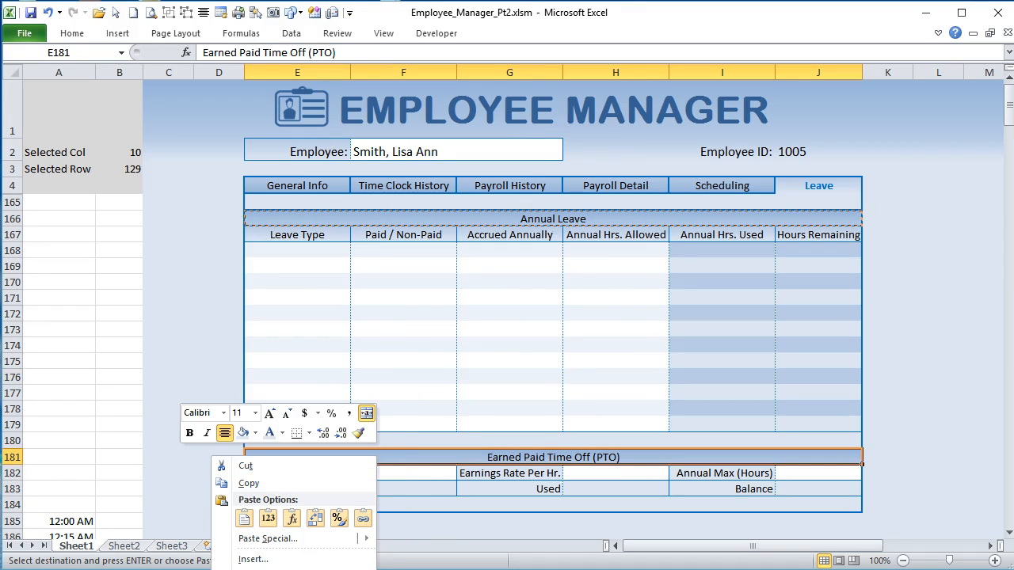
{"action": "scroll", "coordinate": [919, 354], "scroll_direction": "down", "scroll_amount": 3}
{"action": "scroll", "coordinate": [423, 269], "scroll_direction": "up", "scroll_amount": 3}
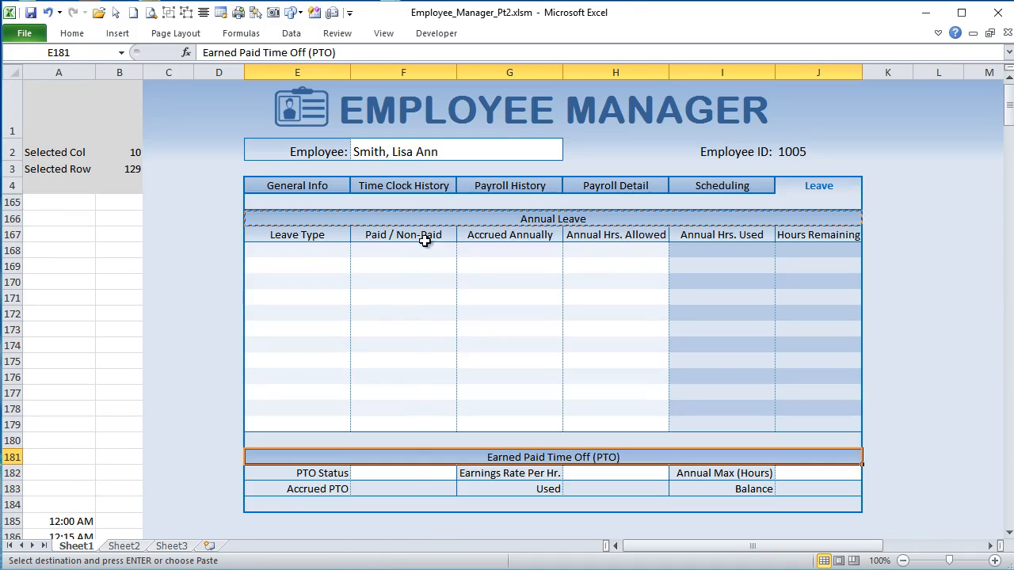
{"action": "left_click", "coordinate": [402, 236]}
{"action": "scroll", "coordinate": [372, 301], "scroll_direction": "down", "scroll_amount": 2}
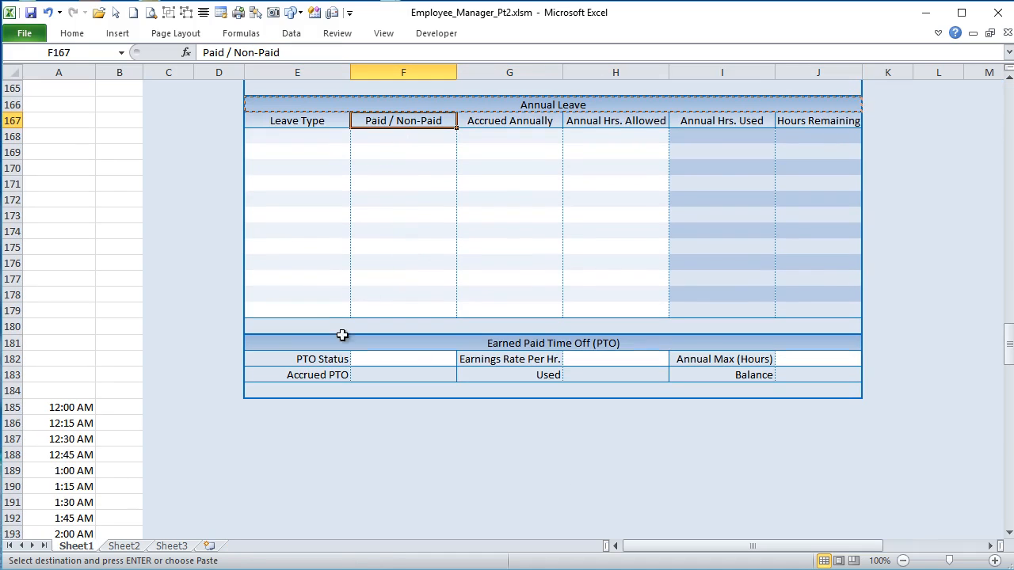
Step: Fill the Earned Paid Time Off (PTO) title in E181 with a horizontal two-color gradient from the second-lightest to the lightest blue theme tint
{"action": "right_click", "coordinate": [340, 343]}
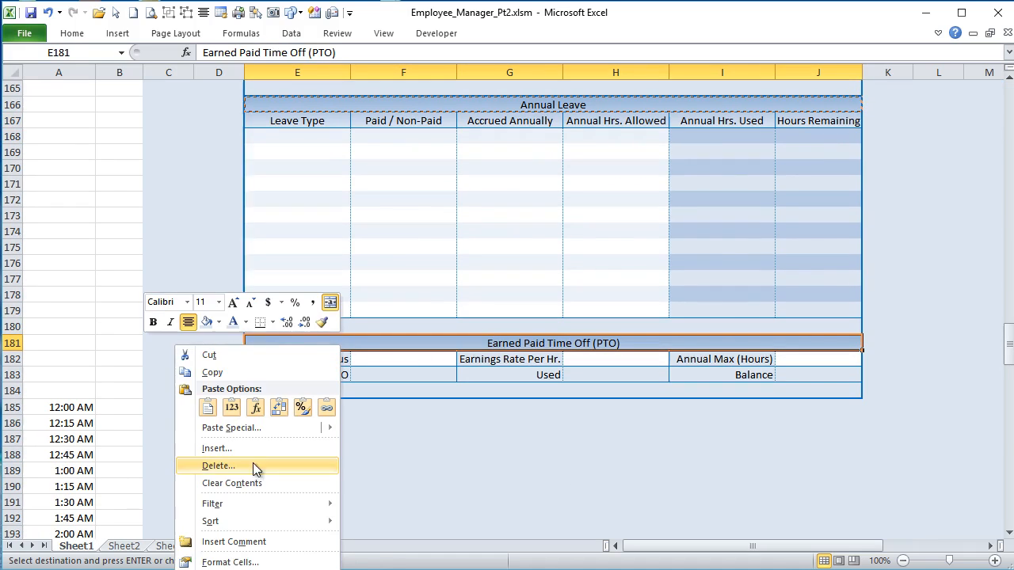
{"action": "left_click", "coordinate": [230, 561]}
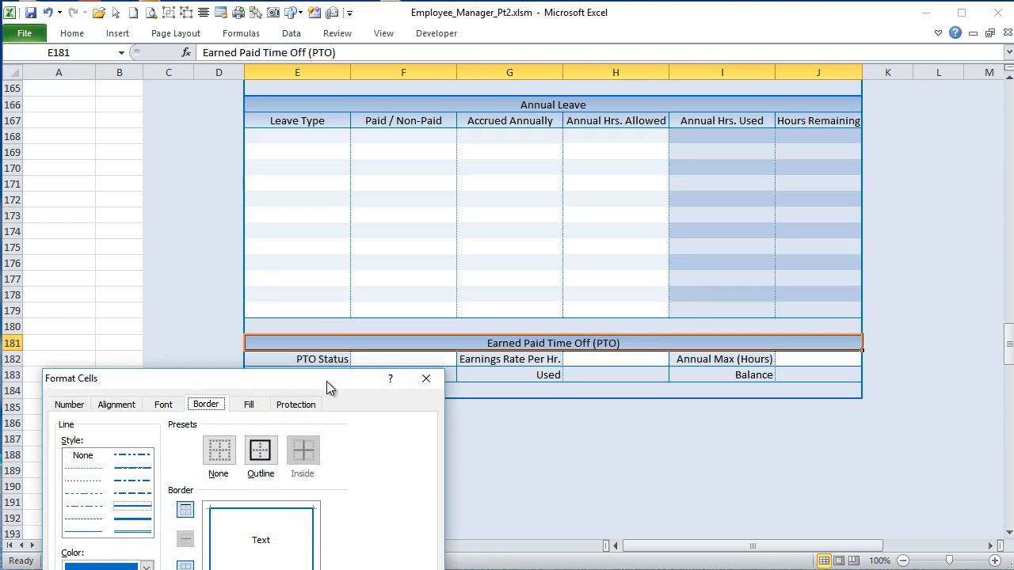
{"action": "left_click_drag", "start_coordinate": [329, 388], "coordinate": [582, 217]}
{"action": "left_click", "coordinate": [491, 240]}
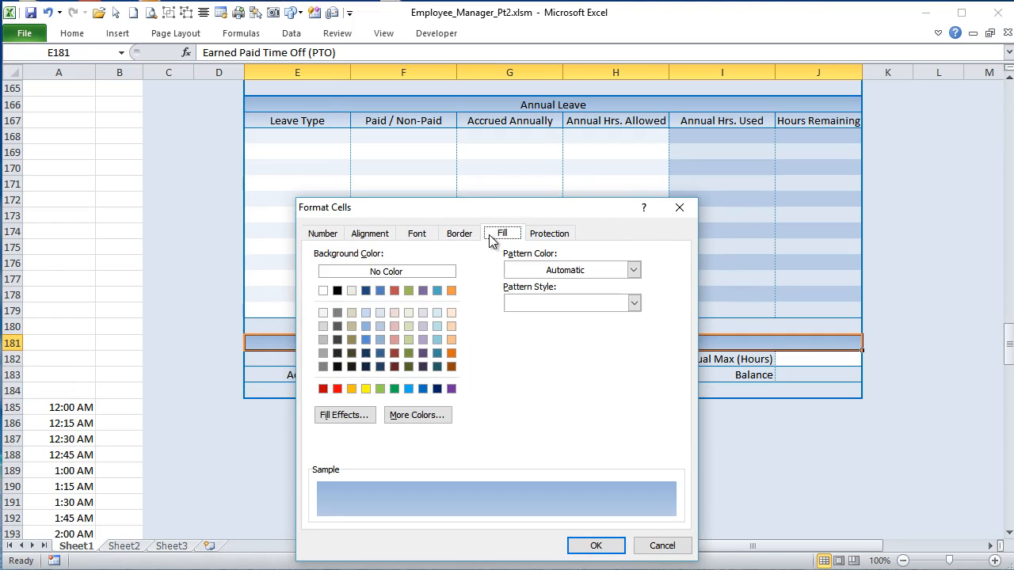
{"action": "left_click_drag", "start_coordinate": [500, 211], "coordinate": [538, 142]}
{"action": "left_click", "coordinate": [385, 347]}
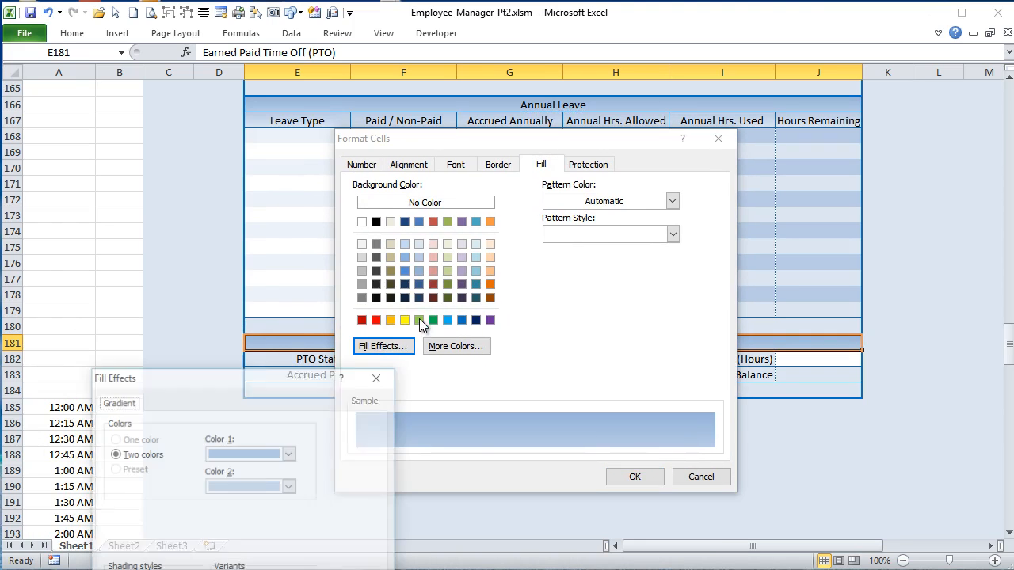
{"action": "left_click_drag", "start_coordinate": [277, 378], "coordinate": [817, 134]}
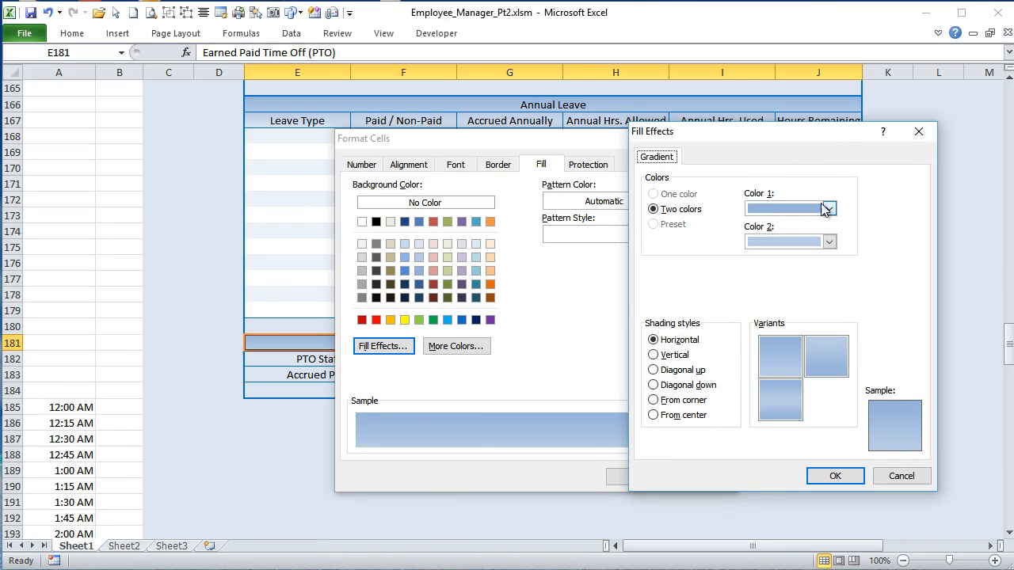
{"action": "left_click", "coordinate": [827, 209]}
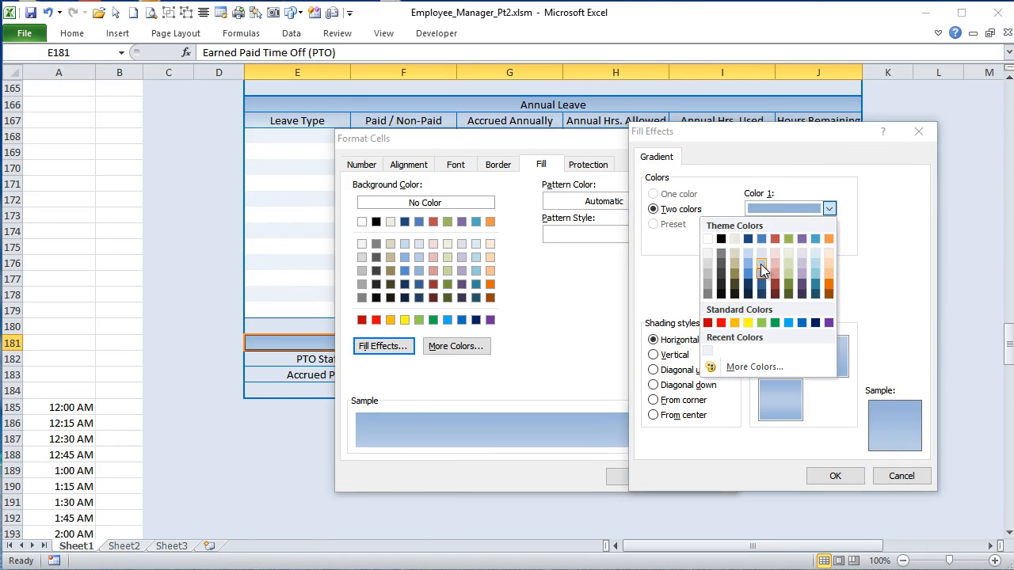
{"action": "left_click", "coordinate": [761, 264]}
{"action": "left_click", "coordinate": [829, 242]}
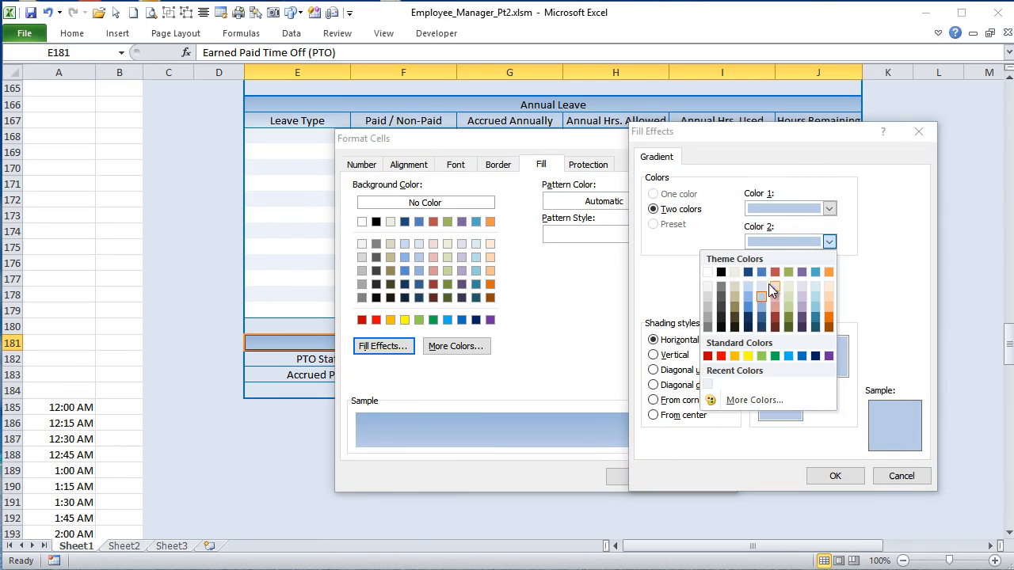
{"action": "left_click", "coordinate": [766, 284]}
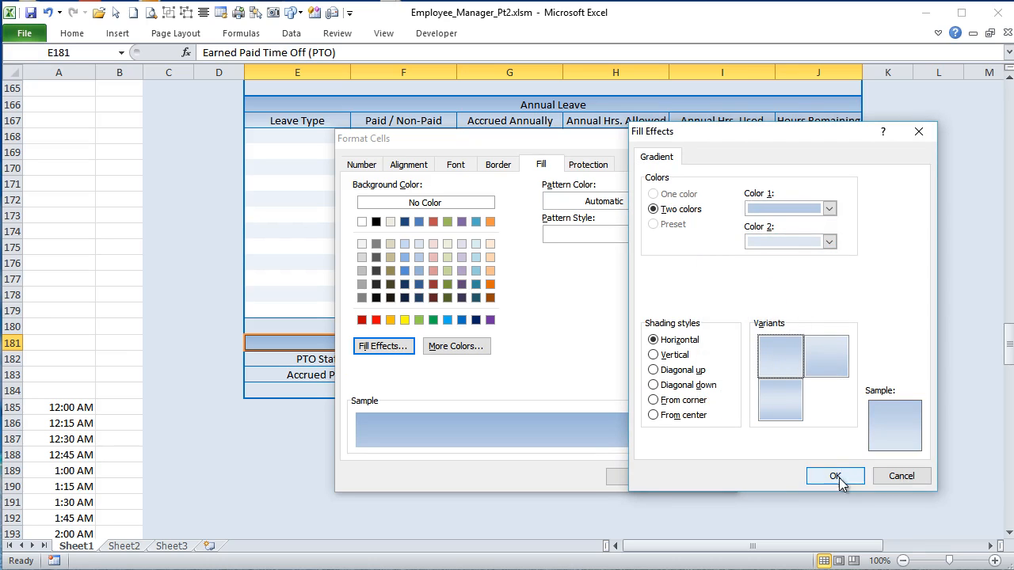
{"action": "left_click", "coordinate": [840, 480]}
{"action": "left_click", "coordinate": [643, 478]}
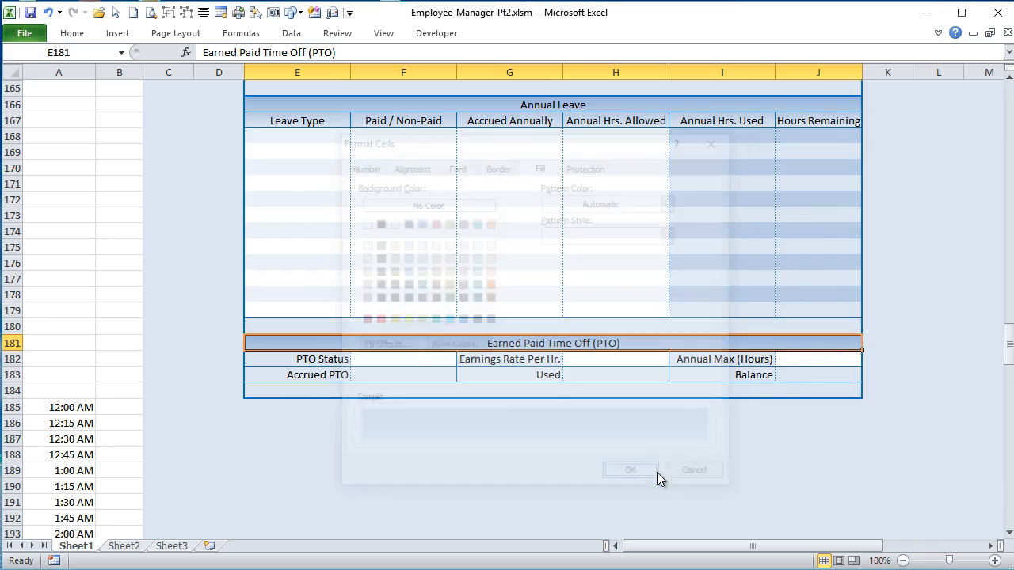
Step: View the Scheduling tab for comparison and return to the Leave tab
{"action": "left_click", "coordinate": [704, 454]}
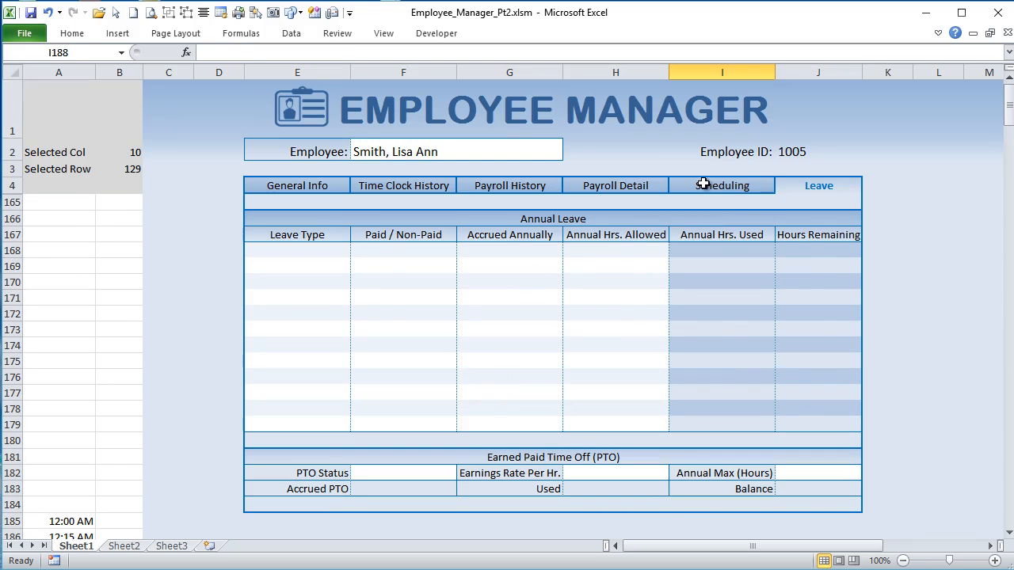
{"action": "left_click", "coordinate": [702, 185]}
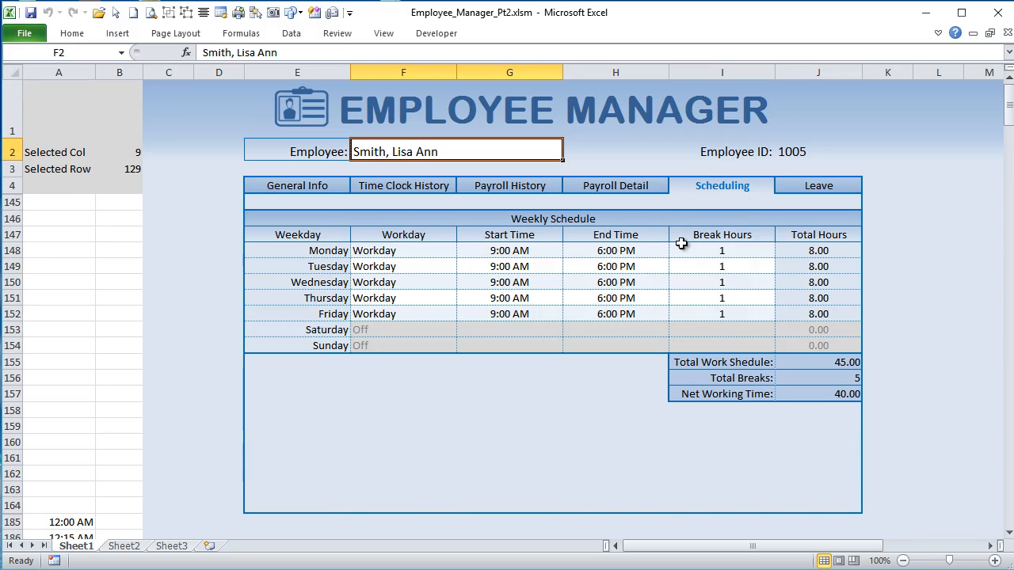
{"action": "left_click", "coordinate": [786, 187]}
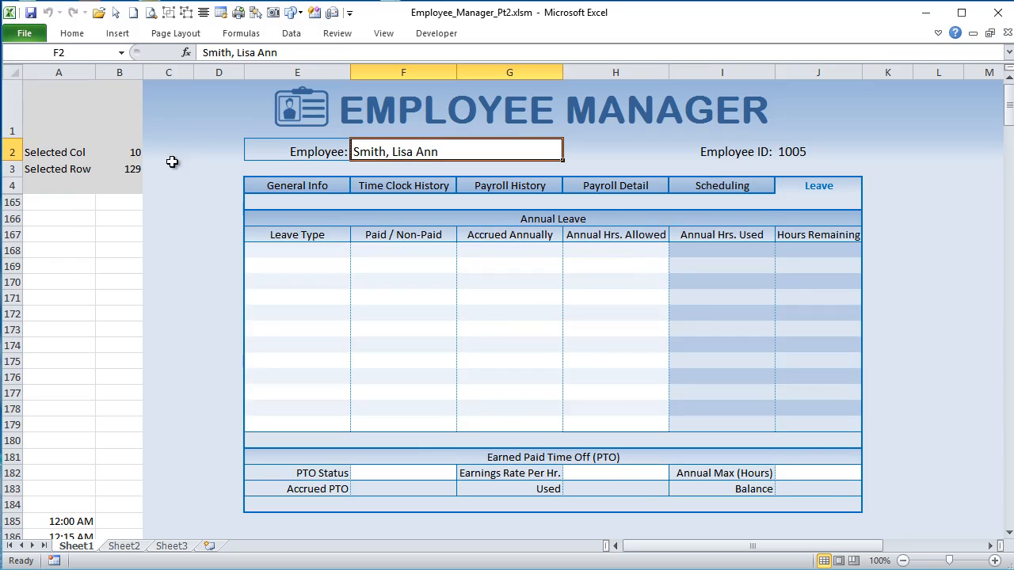
Step: On the General Info tab, enter the section title File Attachments in E17, directly below the Position row
{"action": "left_click", "coordinate": [269, 182]}
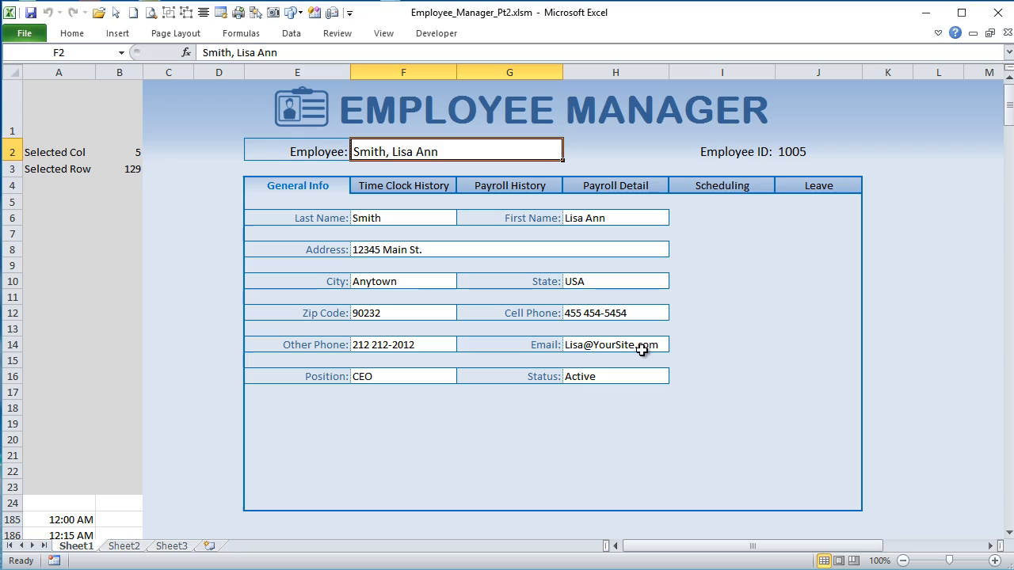
{"action": "left_click", "coordinate": [300, 378]}
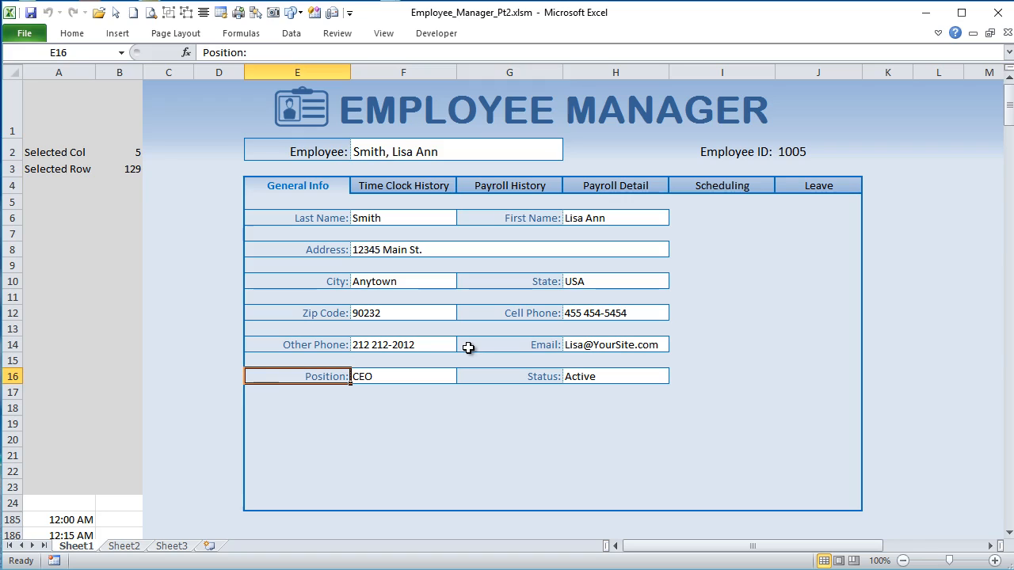
{"action": "left_click", "coordinate": [266, 405]}
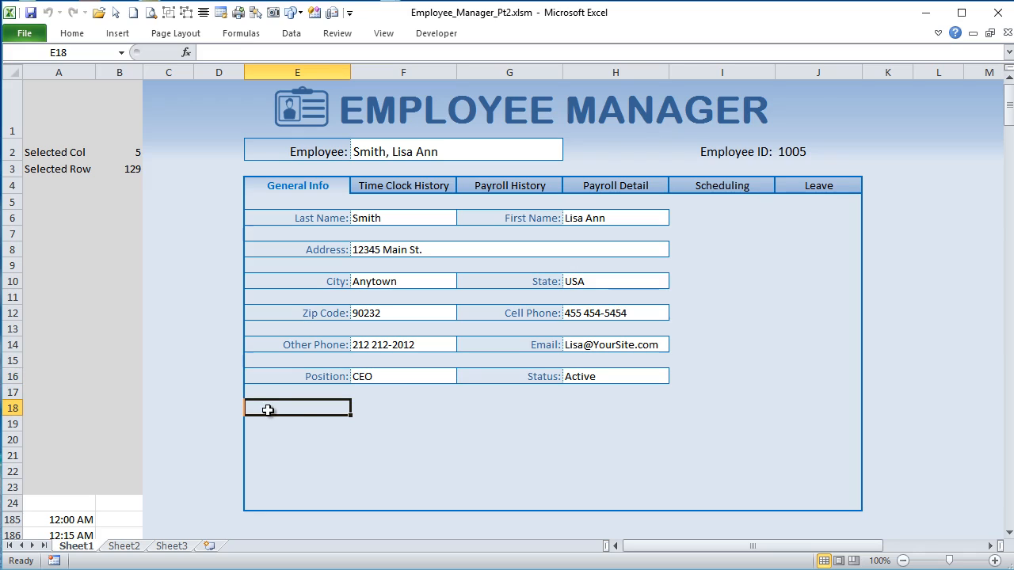
{"action": "left_click_drag", "start_coordinate": [267, 392], "coordinate": [814, 389]}
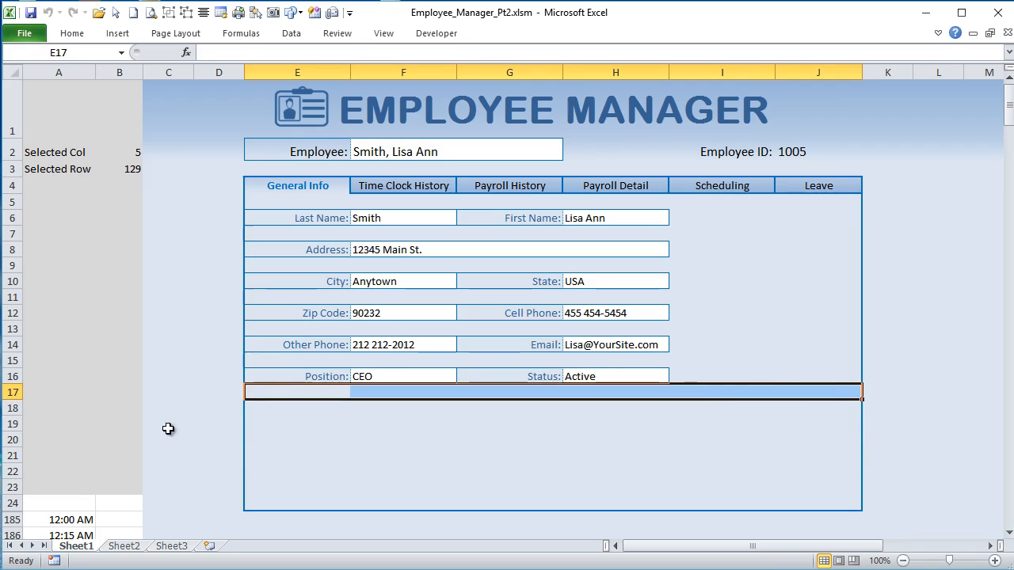
{"action": "left_click", "coordinate": [325, 390]}
{"action": "type", "text": "File Att"}
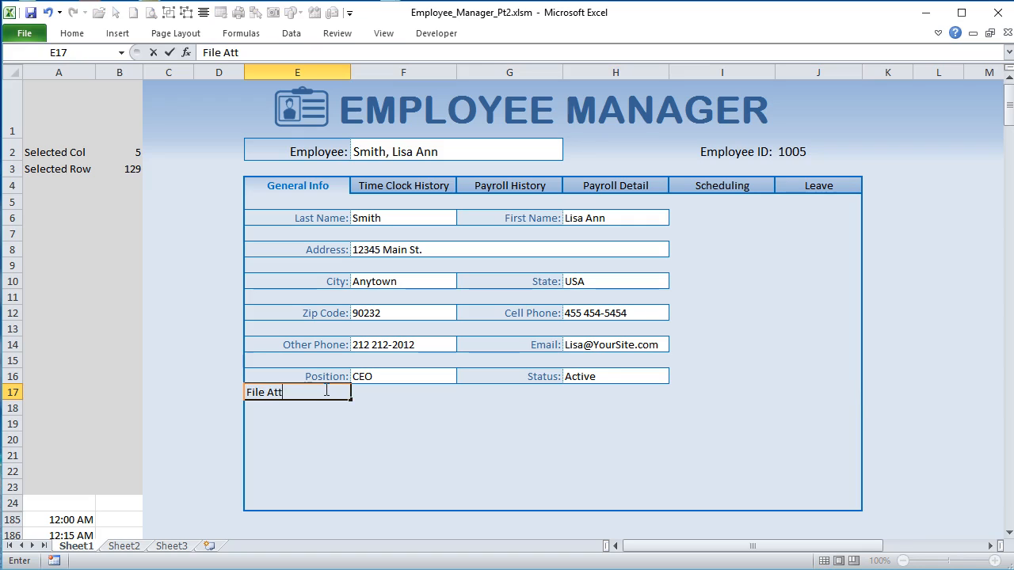
{"action": "type", "text": "achments"}
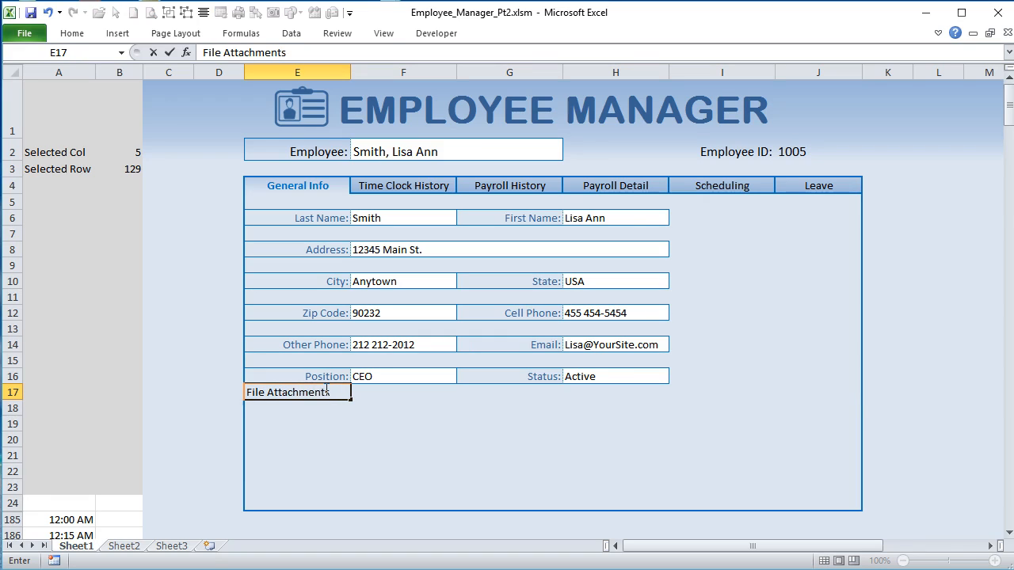
{"action": "key", "text": "Return"}
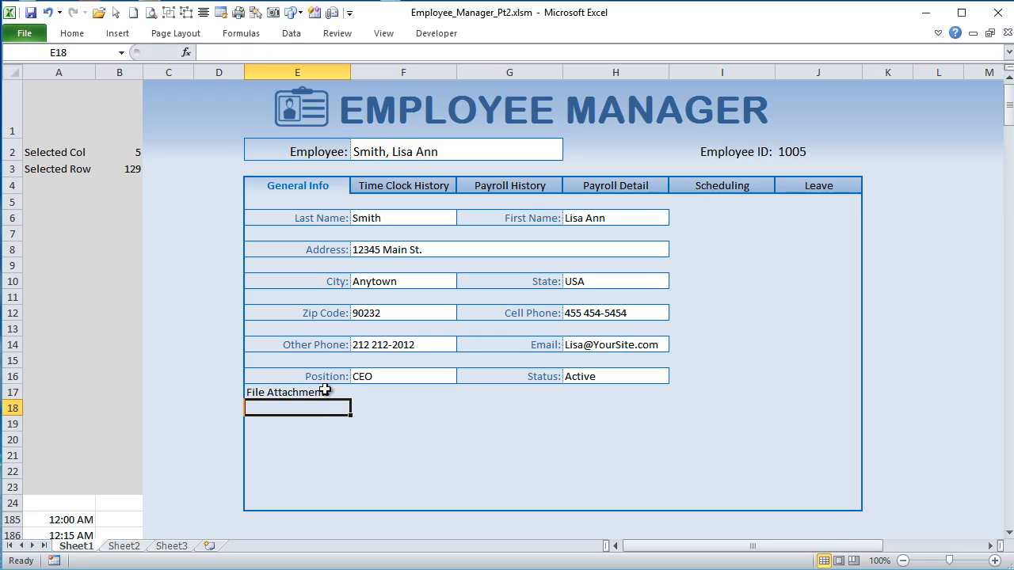
Step: Enter the column headings File Name, File Type, File Path, Added By and Added On in E18:I18
{"action": "type", "text": "File "}
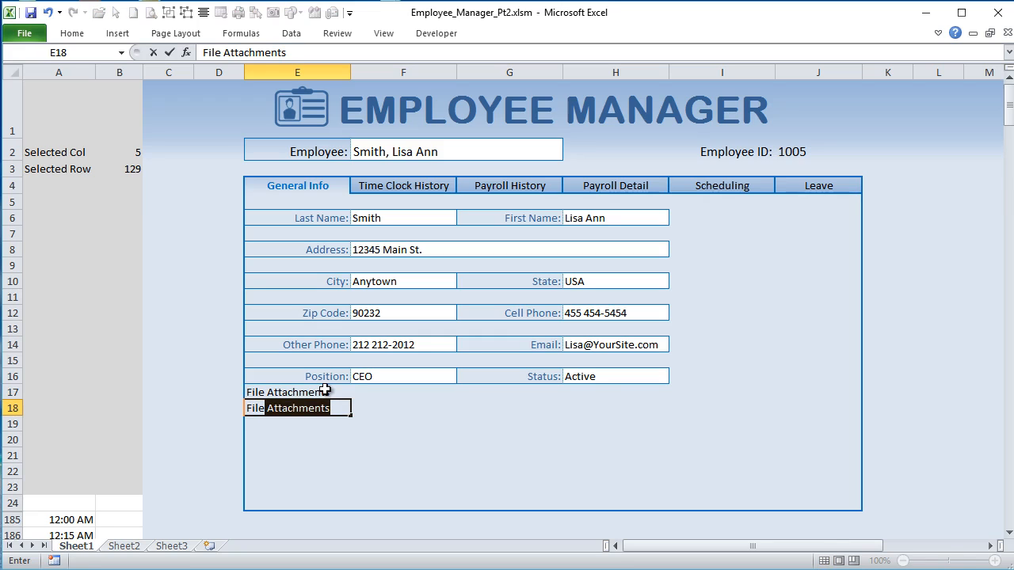
{"action": "type", "text": "Name"}
{"action": "key", "text": "Tab"}
{"action": "type", "text": "F"}
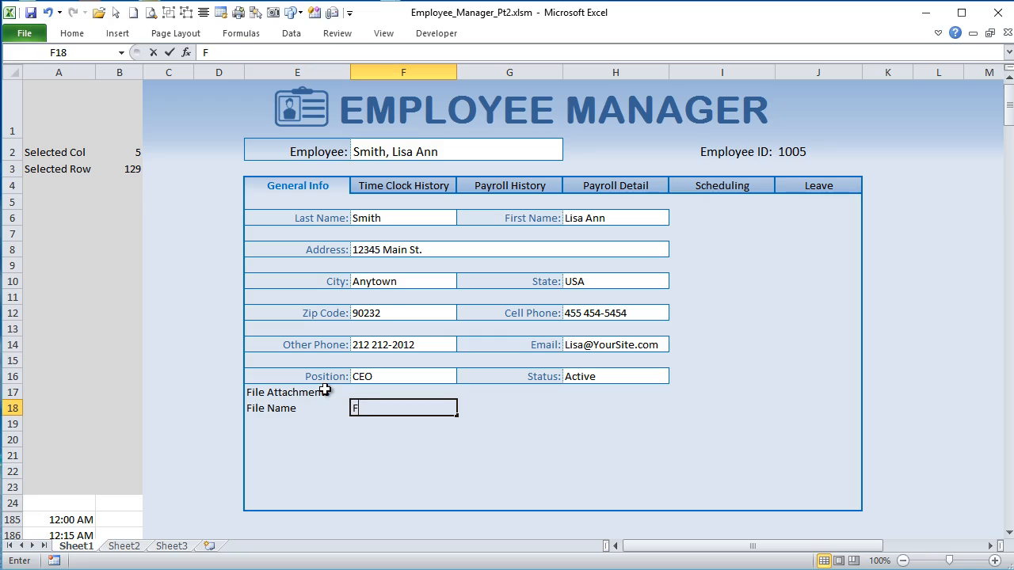
{"action": "type", "text": "ile Type"}
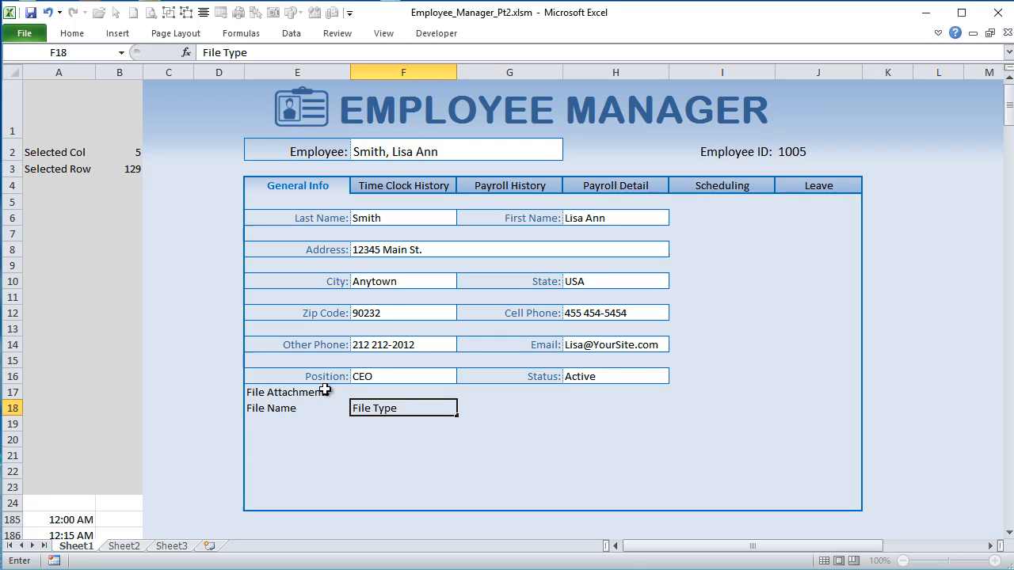
{"action": "key", "text": "Tab"}
{"action": "type", "text": "Fi"}
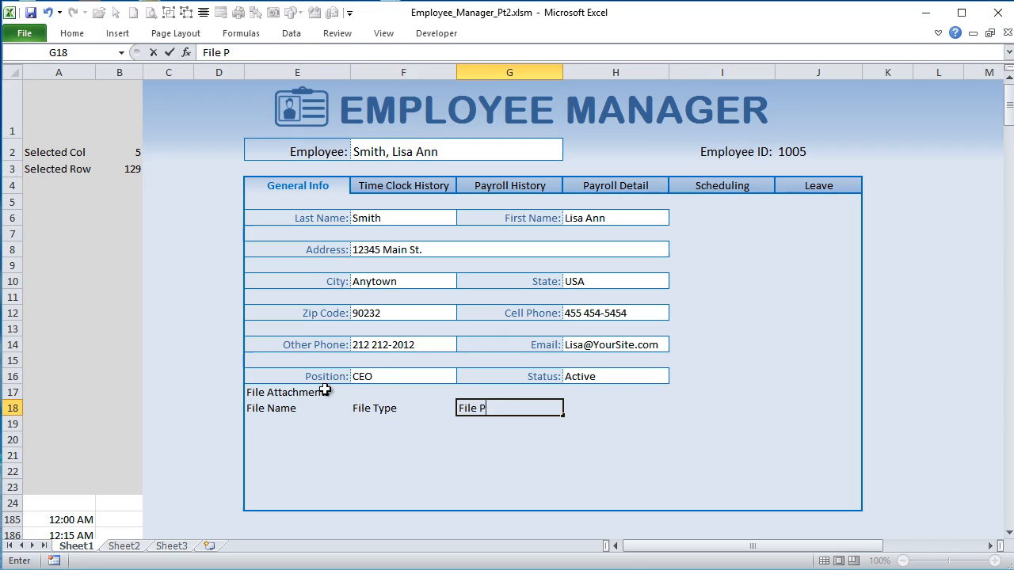
{"action": "type", "text": "le Path"}
{"action": "key", "text": "Tab"}
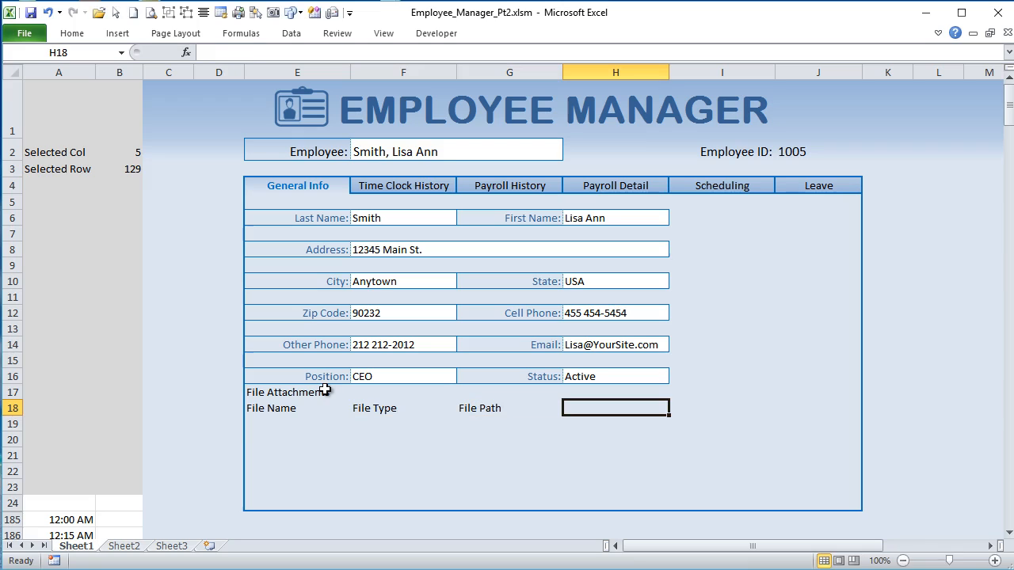
{"action": "type", "text": "Added By"}
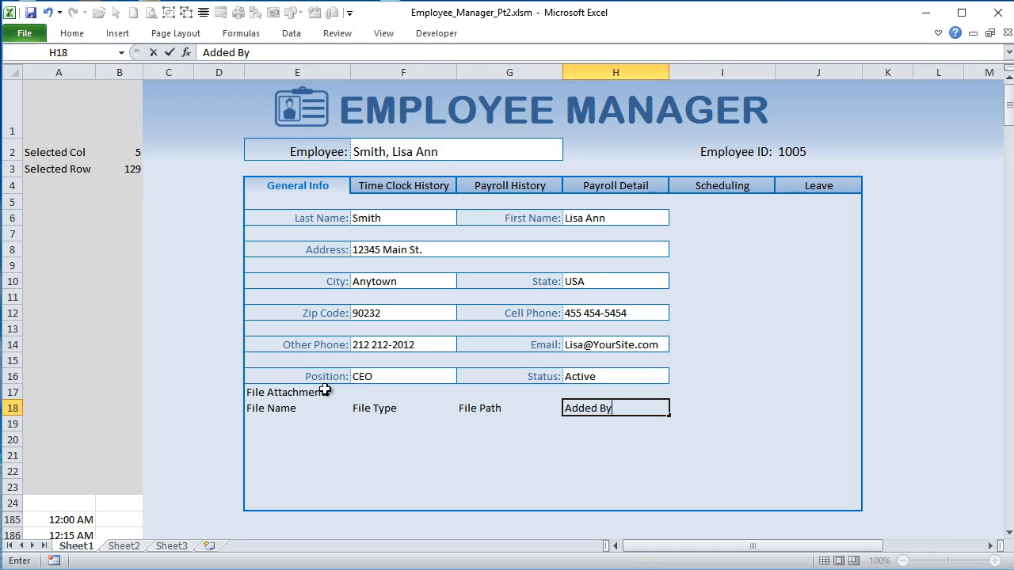
{"action": "key", "text": "Tab"}
{"action": "type", "text": "A"}
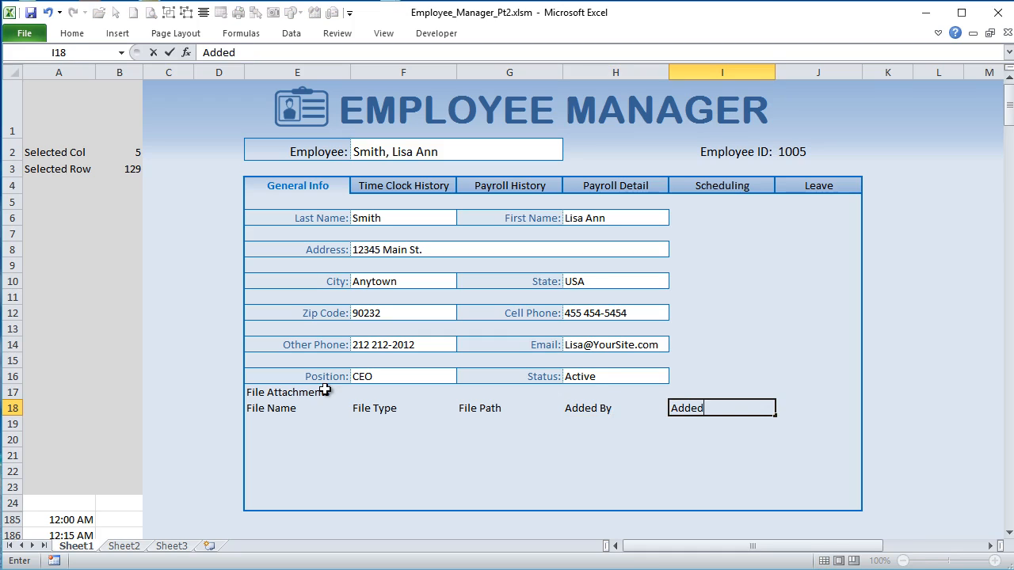
{"action": "key", "text": "Tab"}
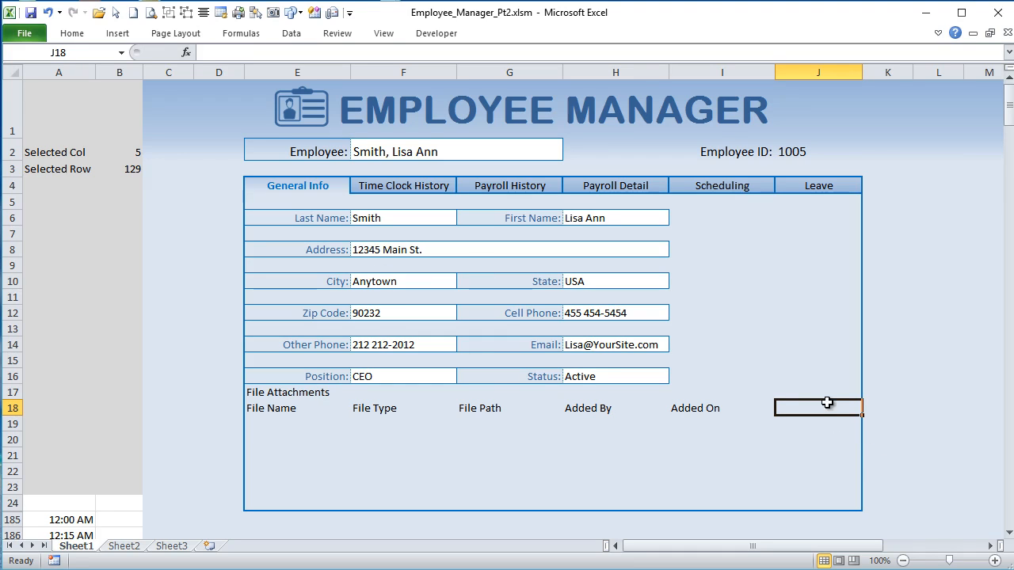
Step: Copy the Weekly Schedule title and column heading rows, E146:J147, on the Scheduling tab
{"action": "left_click_drag", "start_coordinate": [255, 407], "coordinate": [815, 408]}
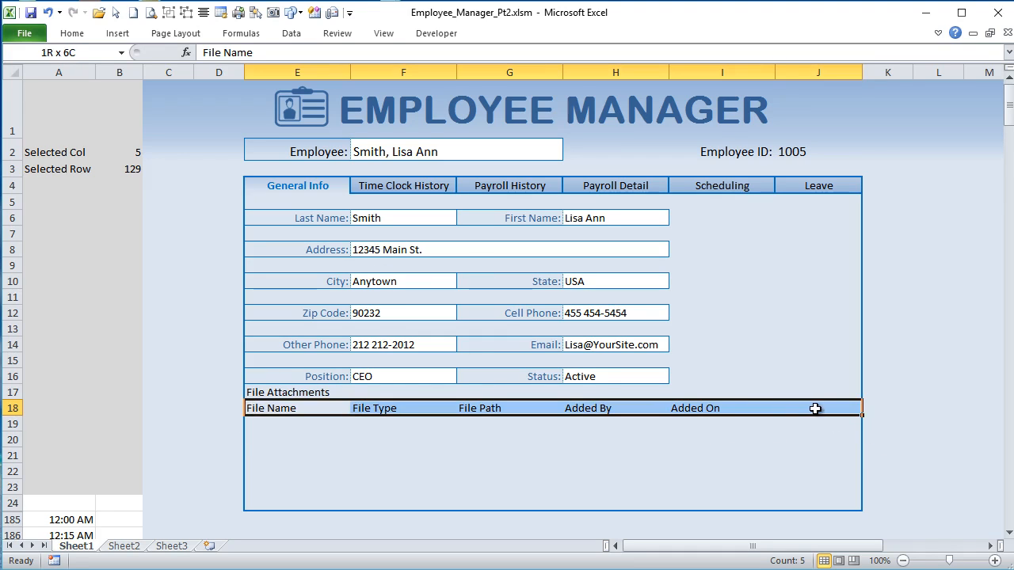
{"action": "left_click", "coordinate": [744, 186]}
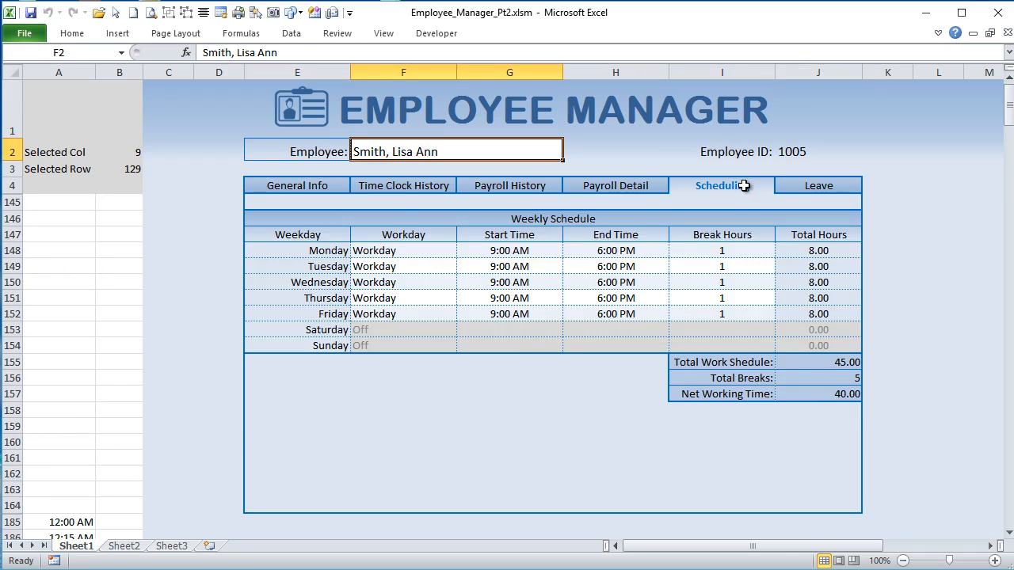
{"action": "left_click_drag", "start_coordinate": [389, 214], "coordinate": [440, 231]}
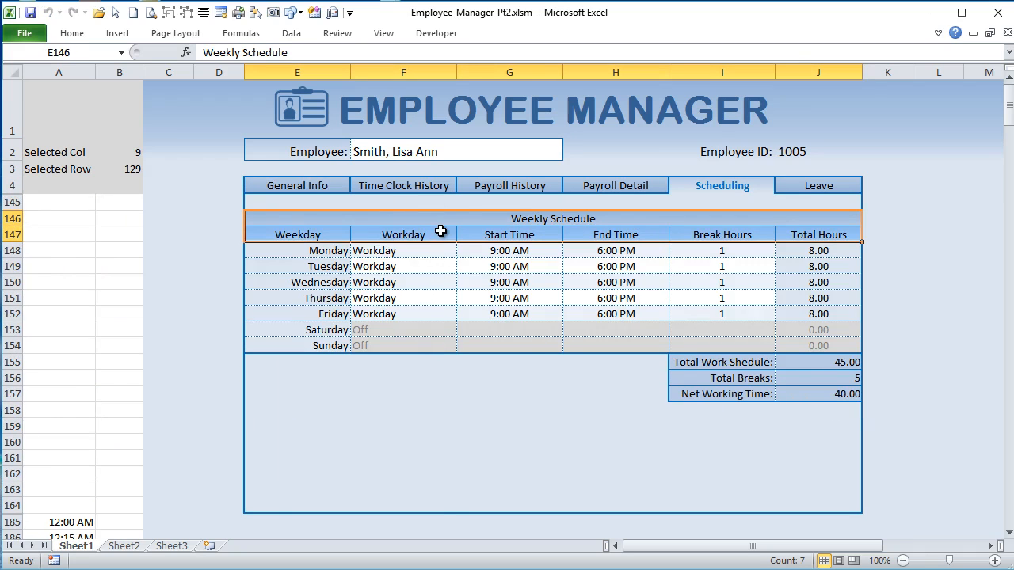
{"action": "right_click", "coordinate": [441, 231]}
{"action": "left_click", "coordinate": [389, 265]}
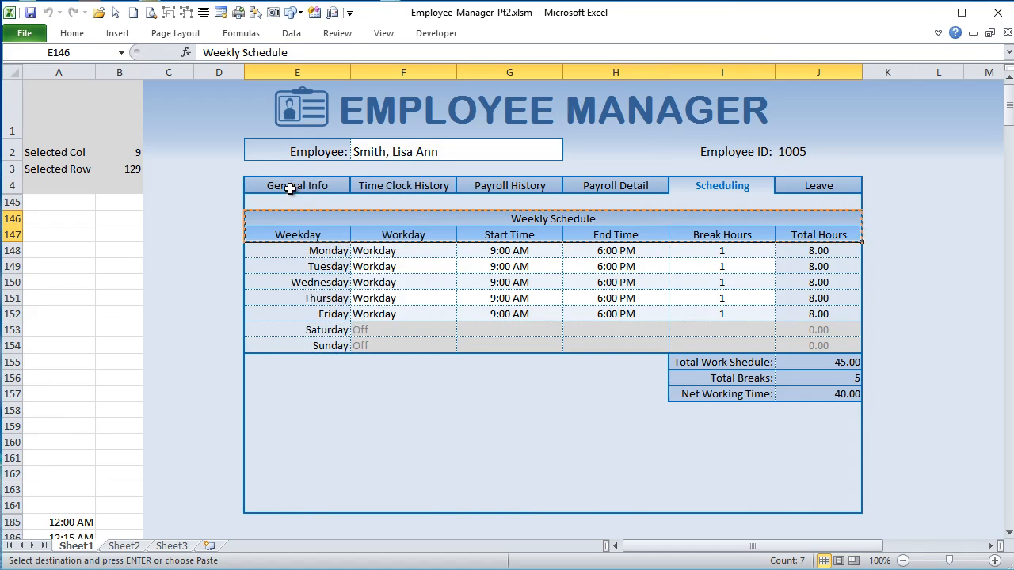
Step: Paste only the copied formats onto the File Attachments title and heading rows on the General Info tab, starting at E17
{"action": "left_click", "coordinate": [291, 188]}
{"action": "left_click", "coordinate": [256, 391]}
{"action": "right_click", "coordinate": [256, 397]}
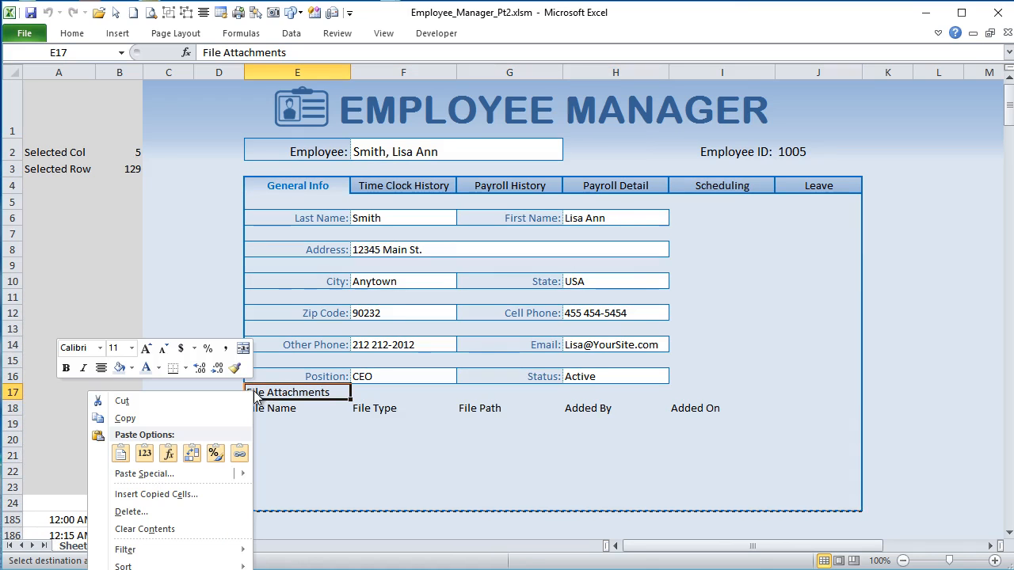
{"action": "left_click", "coordinate": [143, 473]}
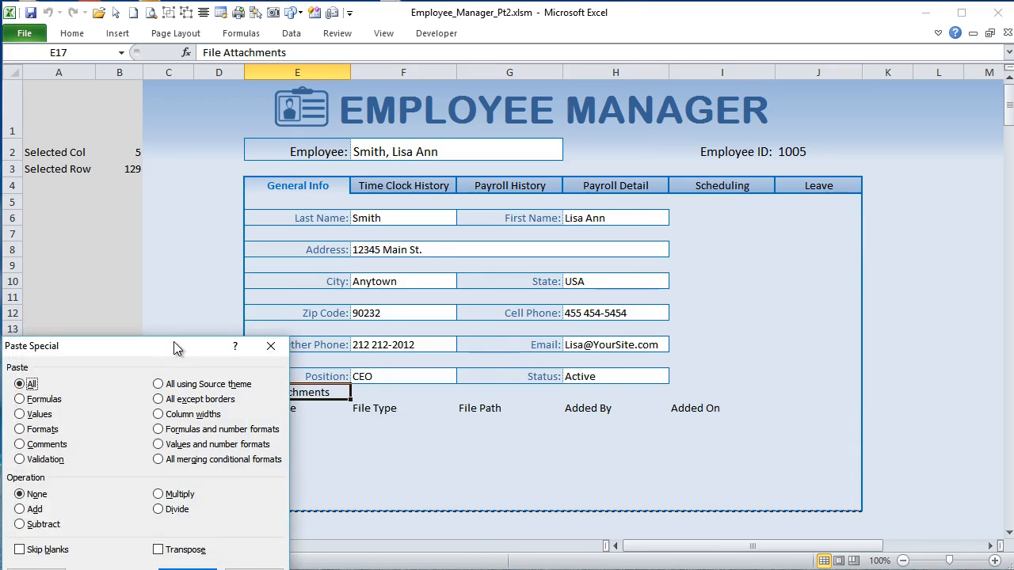
{"action": "left_click_drag", "start_coordinate": [175, 348], "coordinate": [641, 242]}
{"action": "left_click", "coordinate": [515, 324]}
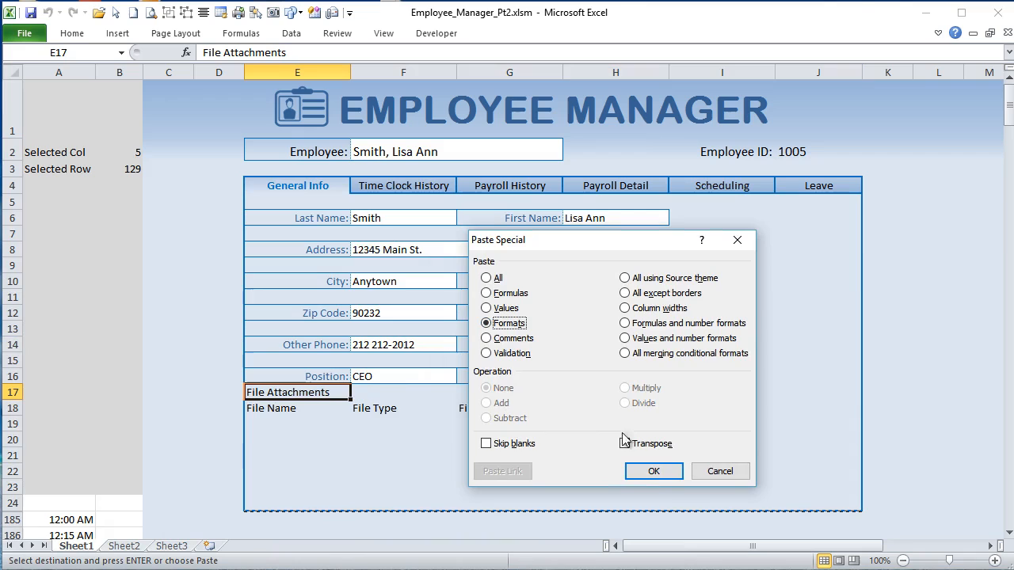
{"action": "left_click", "coordinate": [653, 472]}
{"action": "left_click", "coordinate": [598, 471]}
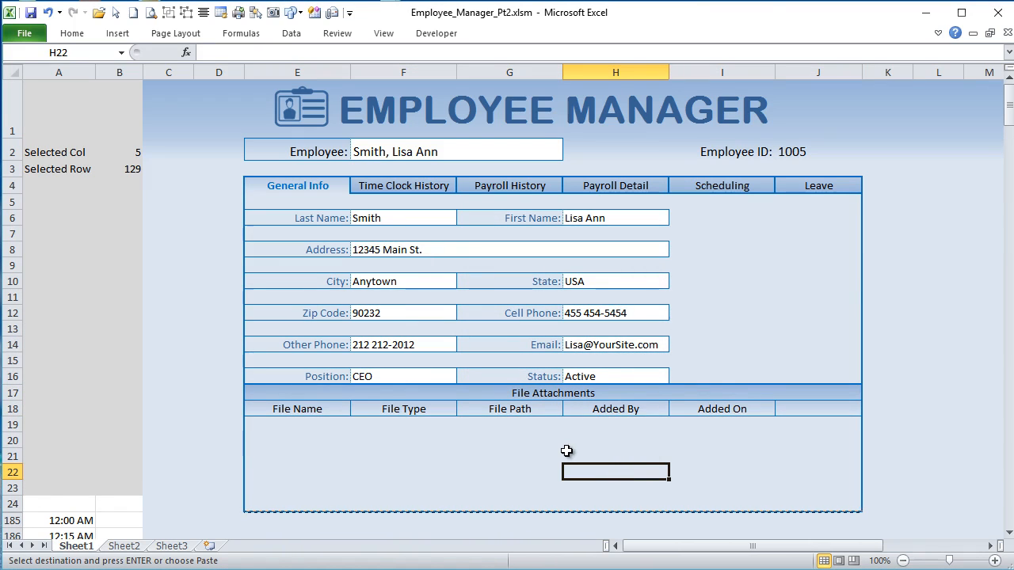
Step: Enter the label Gender: in I14 beside the Email field and Hire Date: in I16 beside the Status field
{"action": "left_click", "coordinate": [678, 346]}
{"action": "type", "text": "Gender:"}
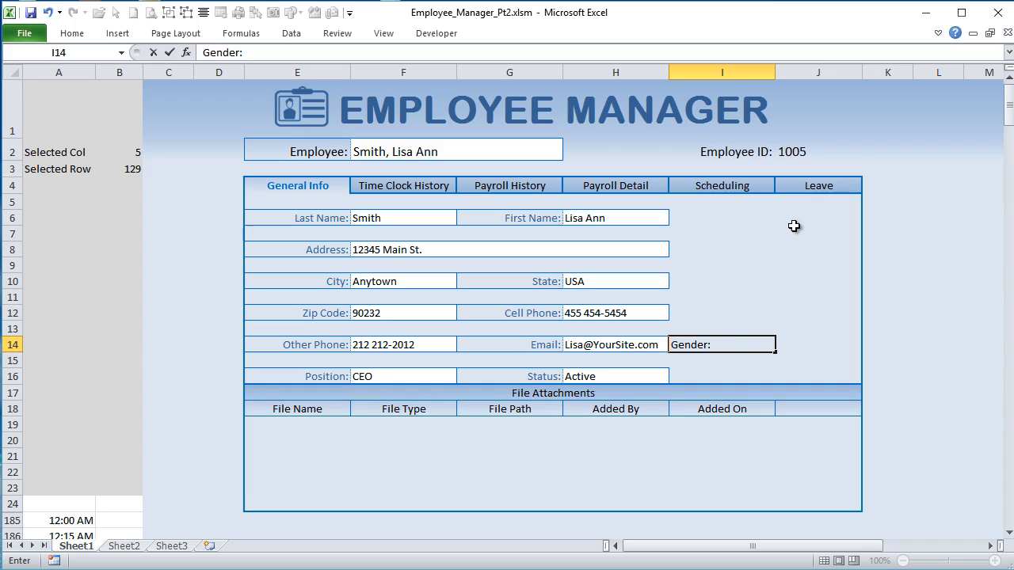
{"action": "left_click", "coordinate": [704, 372]}
{"action": "type", "text": "Hire Date:"}
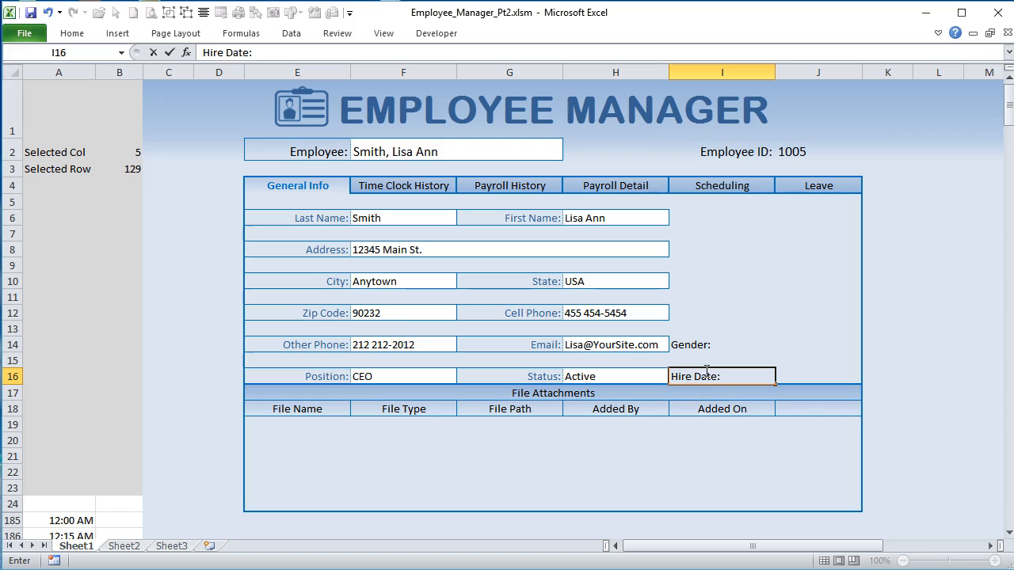
{"action": "key", "text": "Return"}
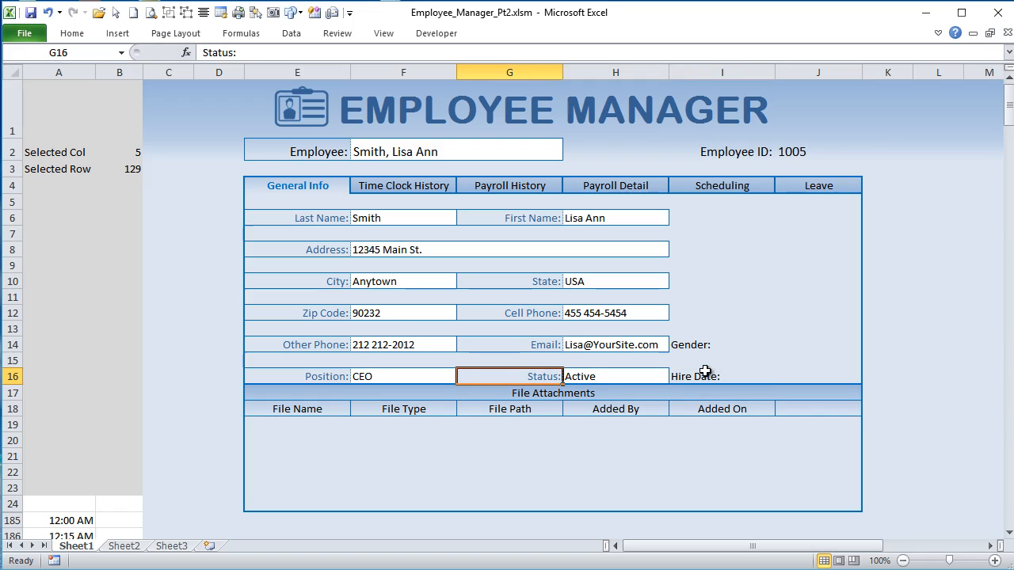
Step: Relabel the row 16 fields as Position: in G16 and Active: in E16
{"action": "type", "text": "Positions"}
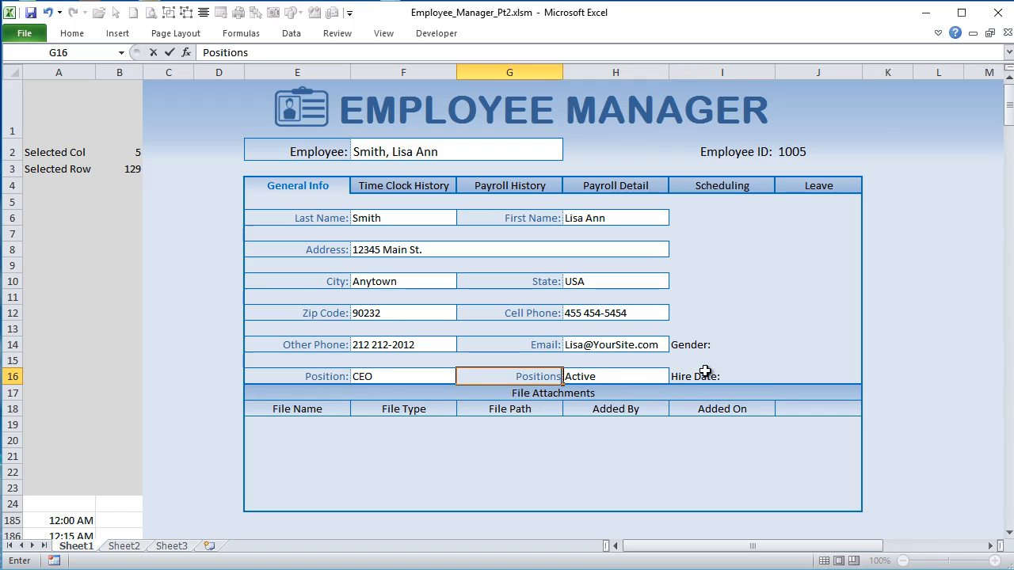
{"action": "key", "text": "BackSpace"}
{"action": "type", "text": ":"}
{"action": "key", "text": "Left"}
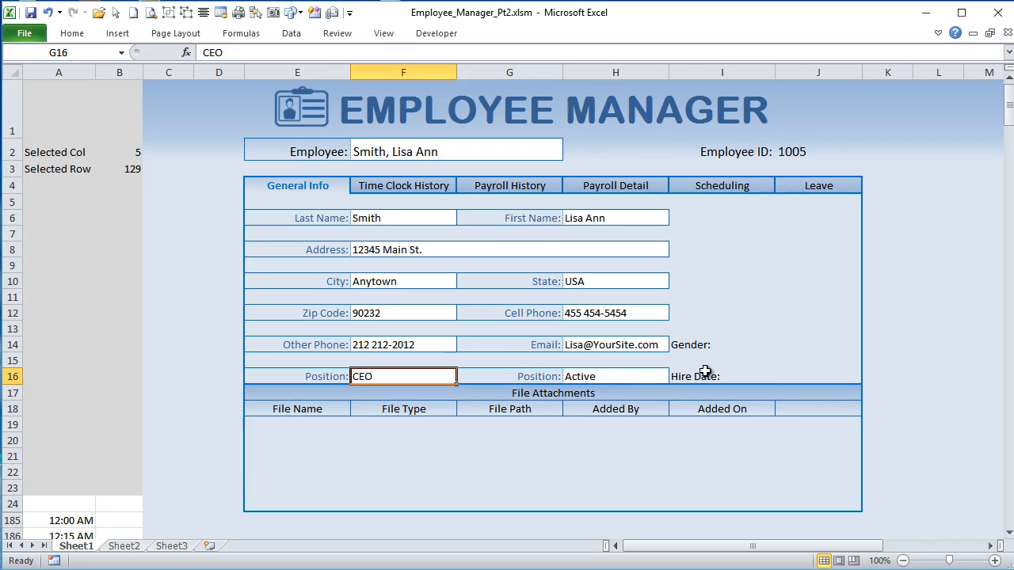
{"action": "key", "text": "Left"}
{"action": "type", "text": "Act"}
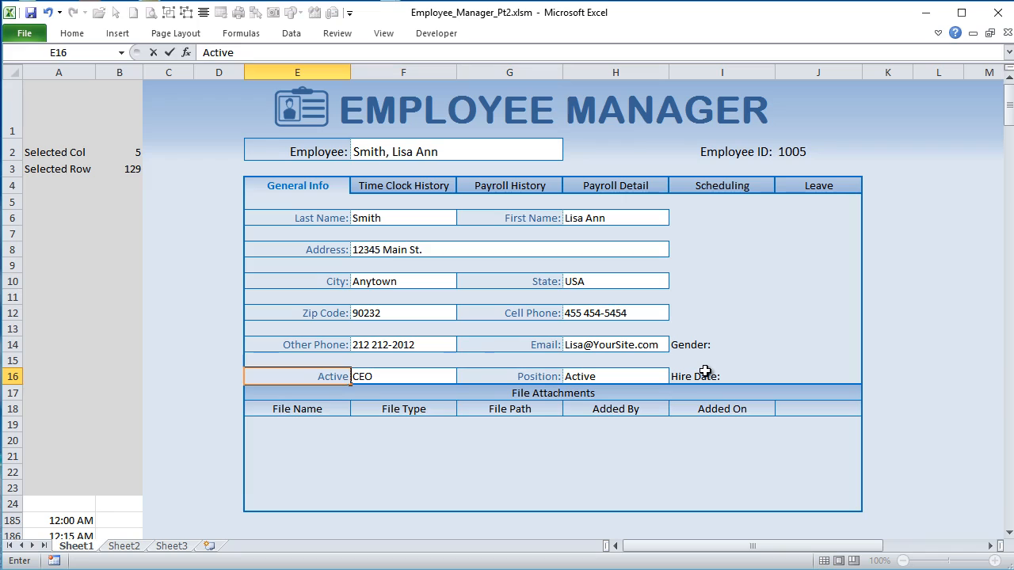
{"action": "type", "text": "ive:"}
{"action": "key", "text": "Right"}
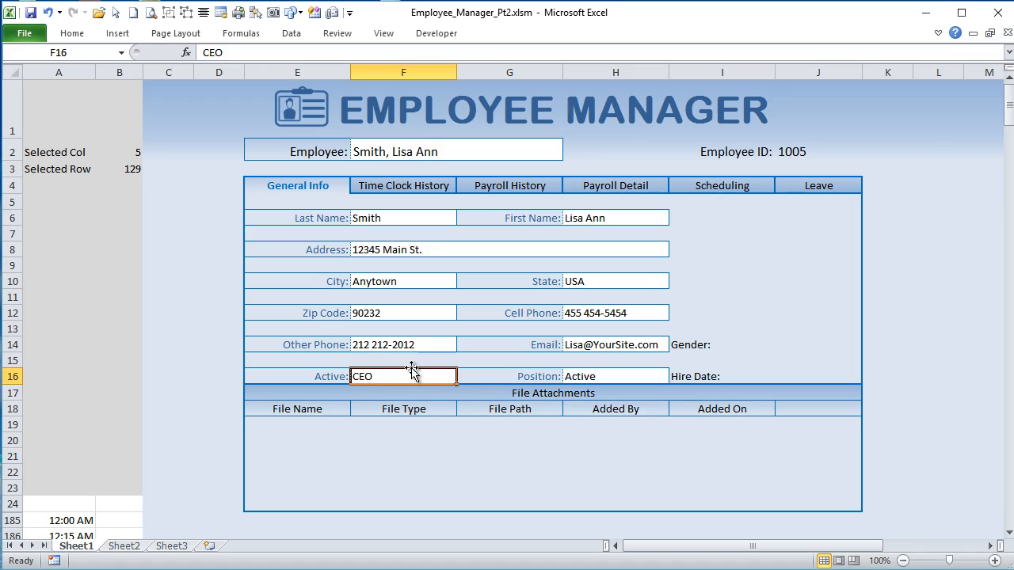
Step: Enter Active as the value in F16 and Manager as the position in H16
{"action": "type", "text": "Active"}
{"action": "key", "text": "Right"}
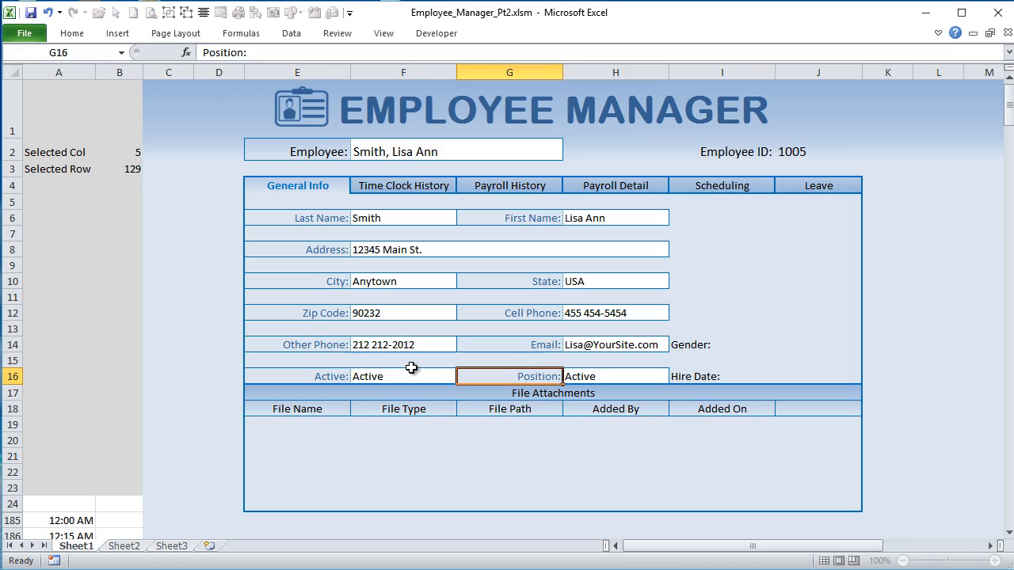
{"action": "key", "text": "Right"}
{"action": "type", "text": "PO"}
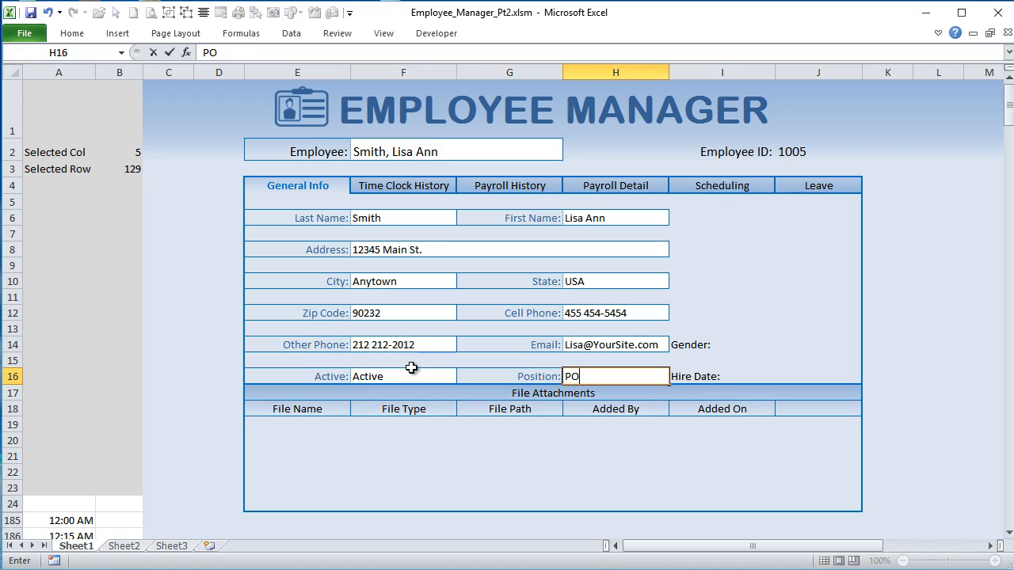
{"action": "type", "text": "Manager"}
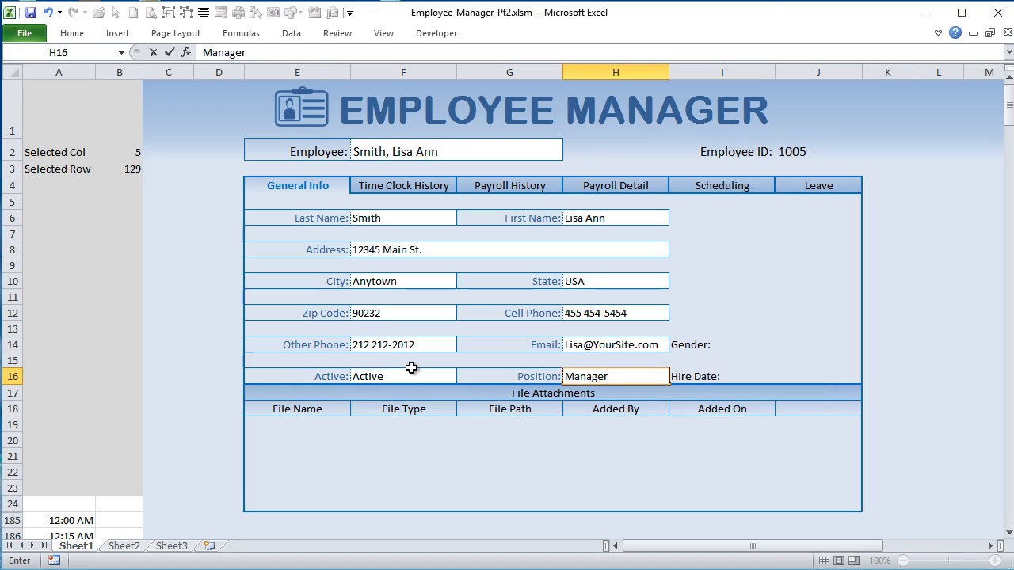
{"action": "key", "text": "Right"}
Step: Apply the custom Field cell style to the Gender and Hire Date entry cells, J14 and J16
{"action": "key", "text": "Right"}
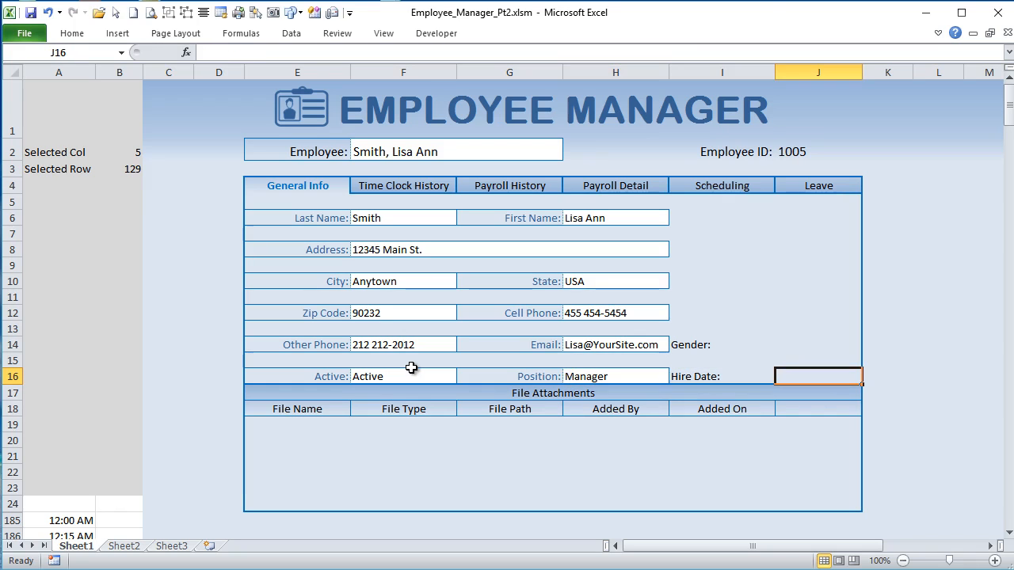
{"action": "left_click", "coordinate": [801, 349]}
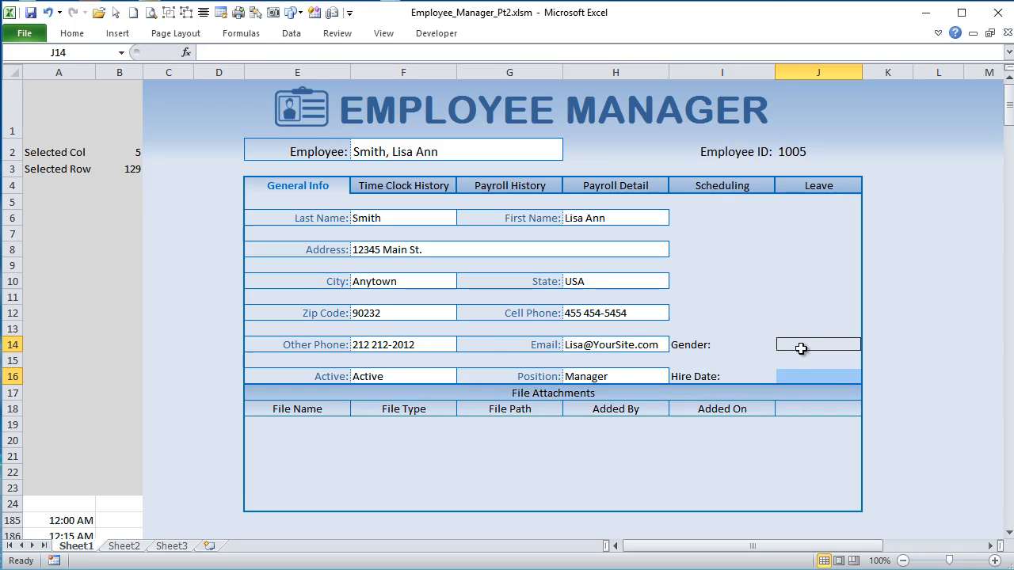
{"action": "left_click", "coordinate": [71, 34]}
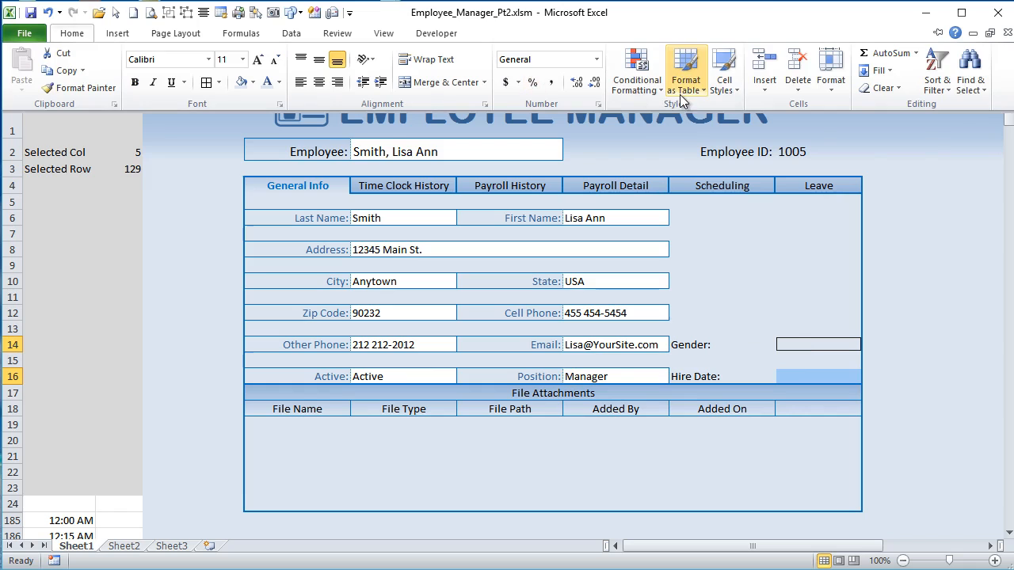
{"action": "left_click", "coordinate": [723, 89]}
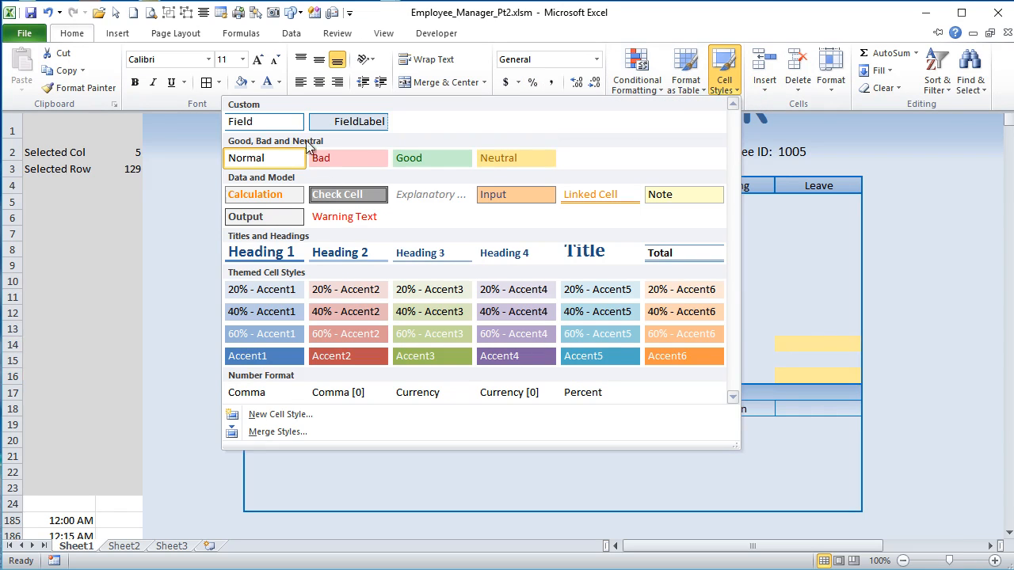
{"action": "left_click", "coordinate": [290, 123]}
{"action": "left_click", "coordinate": [689, 314]}
Step: Apply the custom FieldLabel cell style to the Gender and Hire Date labels in I14 and I16
{"action": "left_click", "coordinate": [703, 344]}
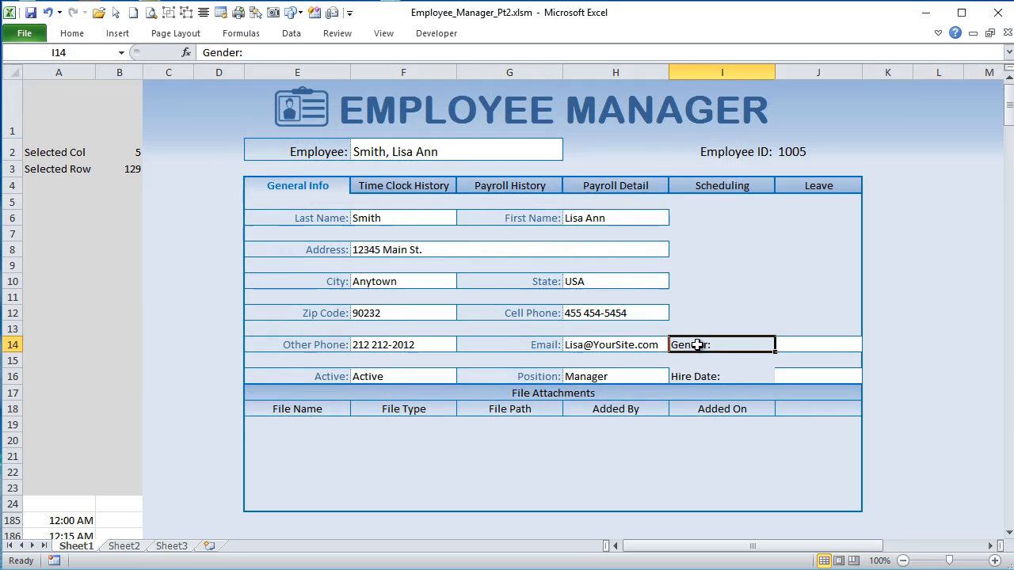
{"action": "left_click", "coordinate": [694, 378], "text": "ctrl"}
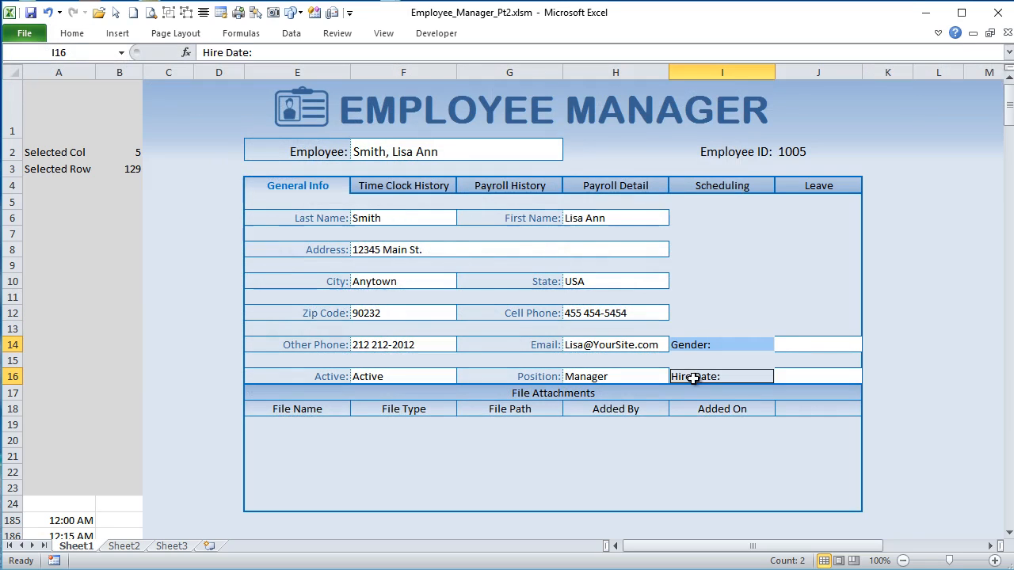
{"action": "left_click", "coordinate": [72, 34]}
{"action": "left_click", "coordinate": [735, 85]}
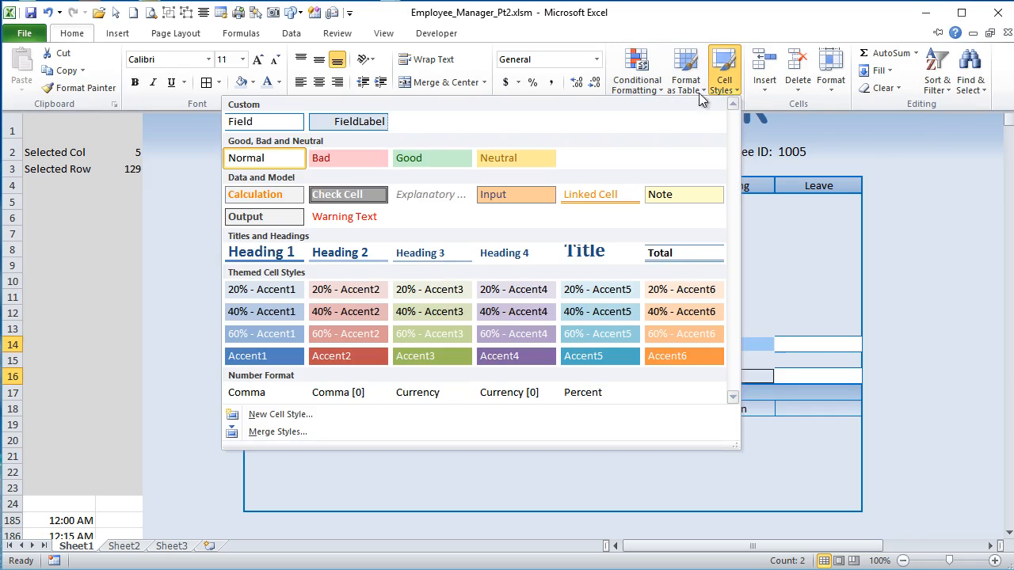
{"action": "left_click", "coordinate": [353, 123]}
{"action": "left_click", "coordinate": [763, 231]}
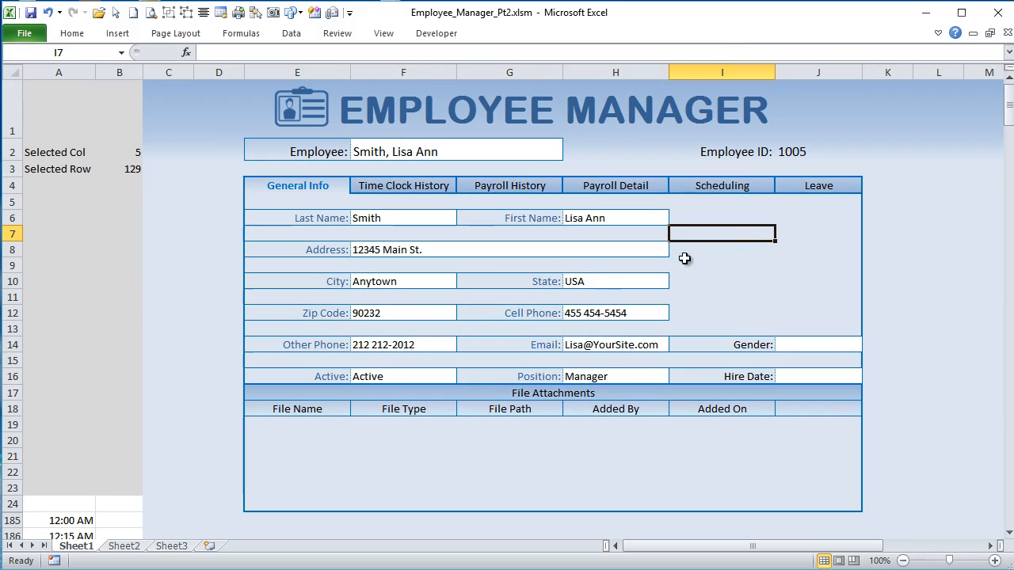
Step: Examine the empty area I6:J13 and the list of shapes on the sheet
{"action": "left_click_drag", "start_coordinate": [737, 222], "coordinate": [795, 325]}
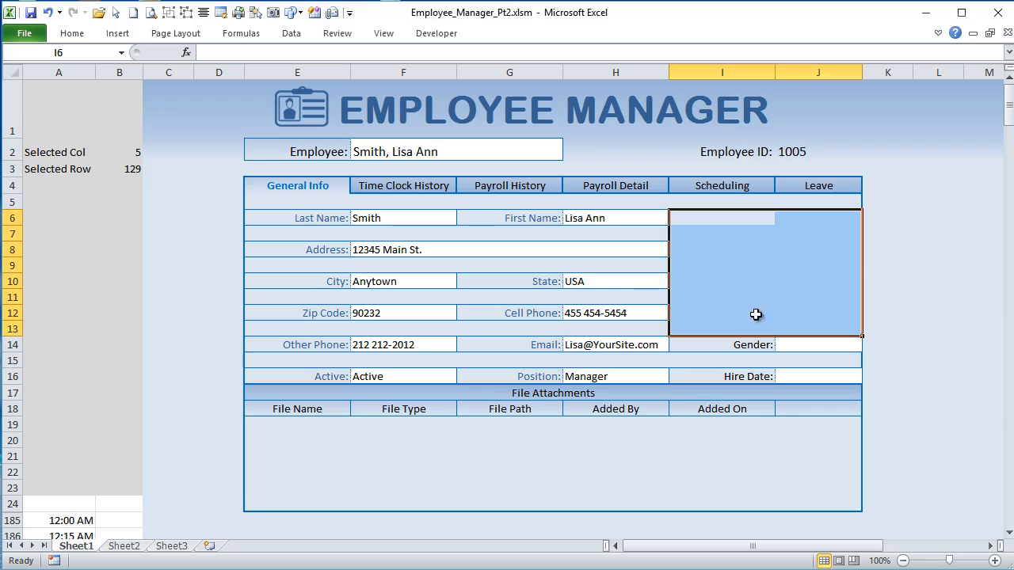
{"action": "left_click", "coordinate": [908, 236]}
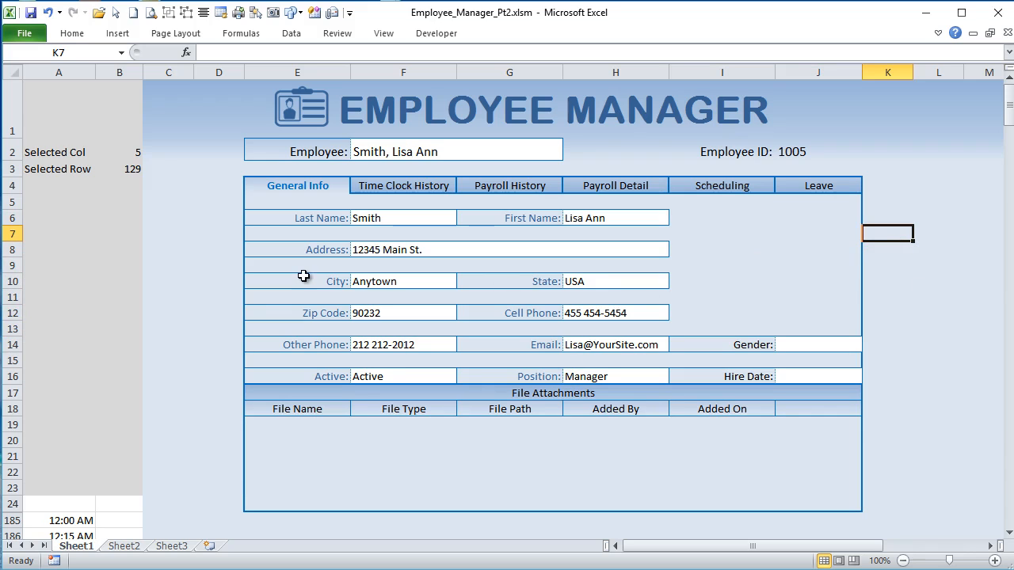
{"action": "left_click", "coordinate": [254, 14]}
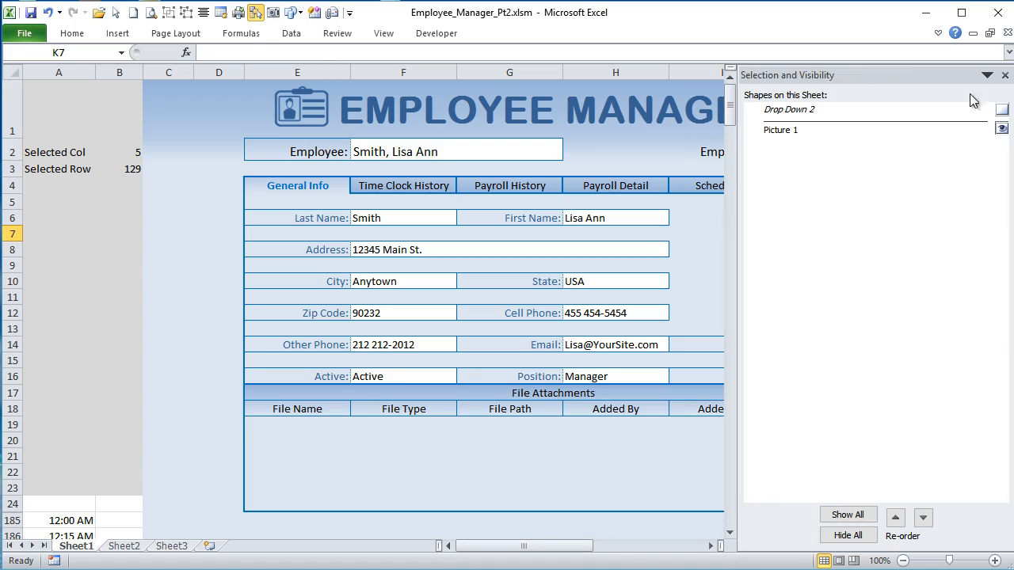
{"action": "left_click", "coordinate": [1004, 75]}
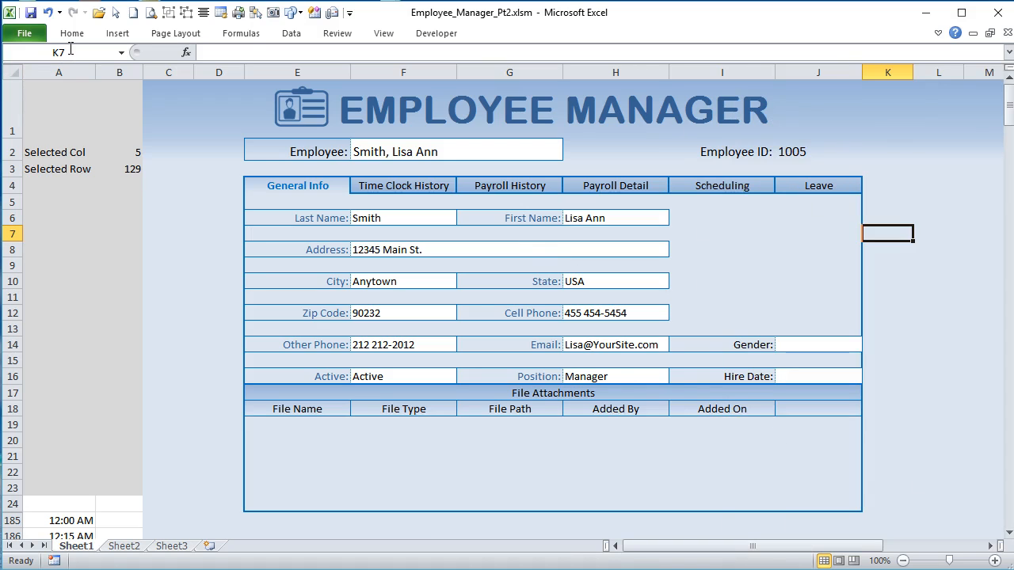
Step: Draw a rectangle about 1.38" high and 1.32" wide in the empty area above the Gender field
{"action": "left_click", "coordinate": [117, 34]}
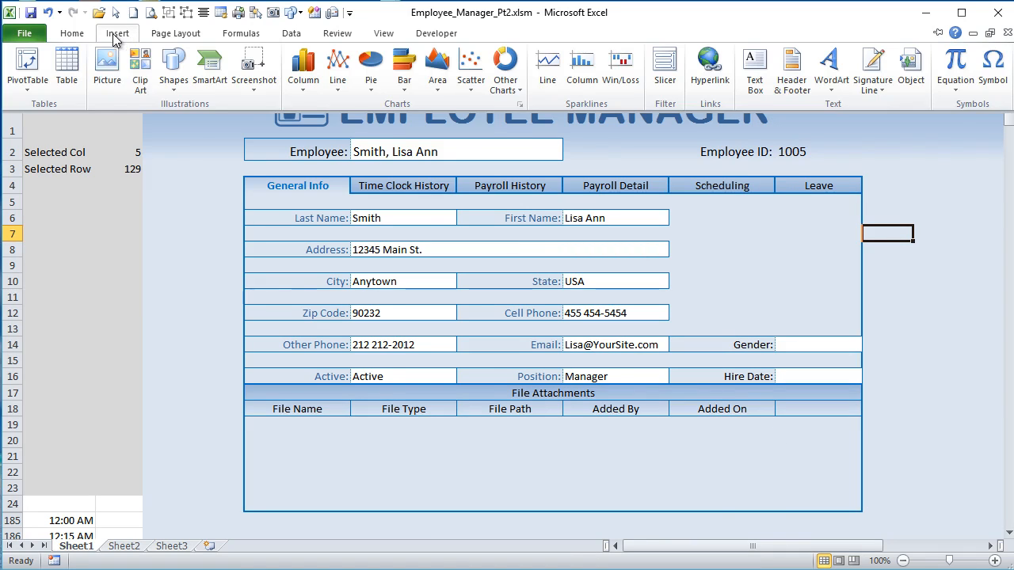
{"action": "left_click", "coordinate": [174, 85]}
{"action": "left_click", "coordinate": [57, 121]}
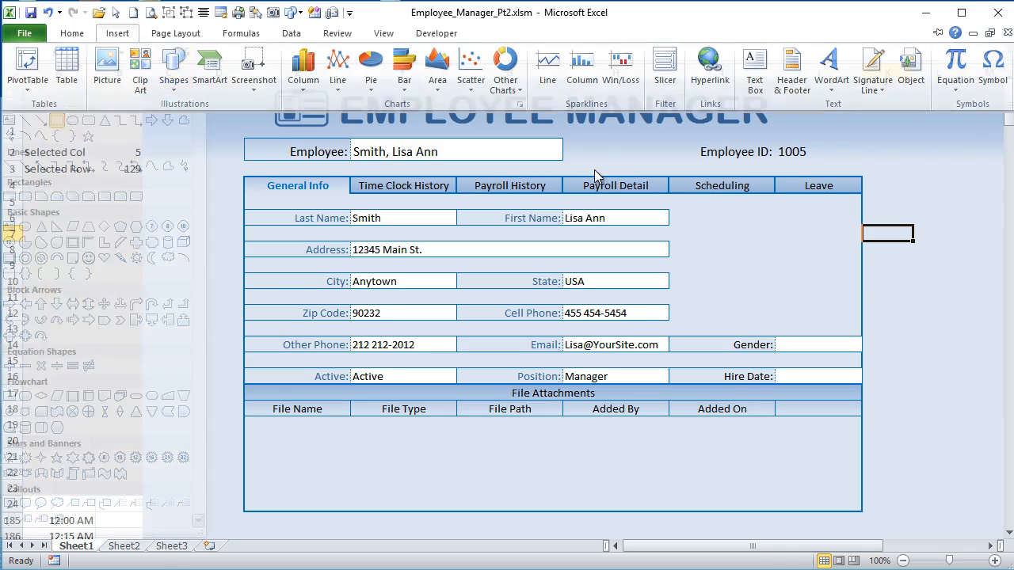
{"action": "mouse_move", "coordinate": [711, 219]}
{"action": "left_mouse_down"}
{"action": "mouse_move", "coordinate": [785, 280]}
{"action": "mouse_move", "coordinate": [819, 344]}
{"action": "mouse_move", "coordinate": [812, 324]}
{"action": "left_mouse_up"}
{"action": "mouse_move", "coordinate": [769, 218]}
{"action": "left_mouse_down"}
{"action": "mouse_move", "coordinate": [763, 201]}
{"action": "mouse_move", "coordinate": [779, 211]}
{"action": "left_mouse_up"}
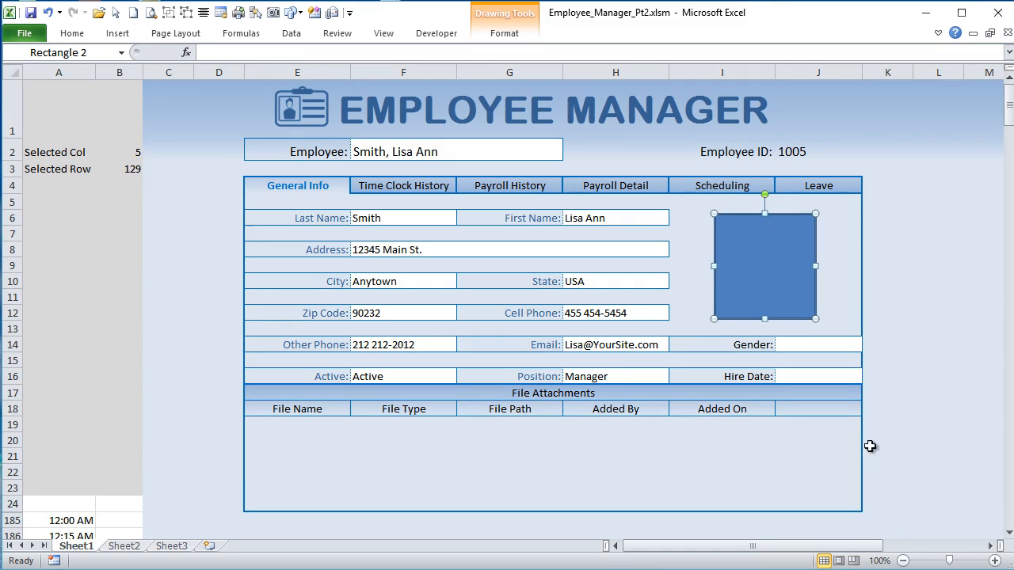
Step: Resize the rectangle above the Gender field to 1.7" high and 1.42" wide
{"action": "left_click", "coordinate": [757, 206]}
{"action": "left_click", "coordinate": [504, 34]}
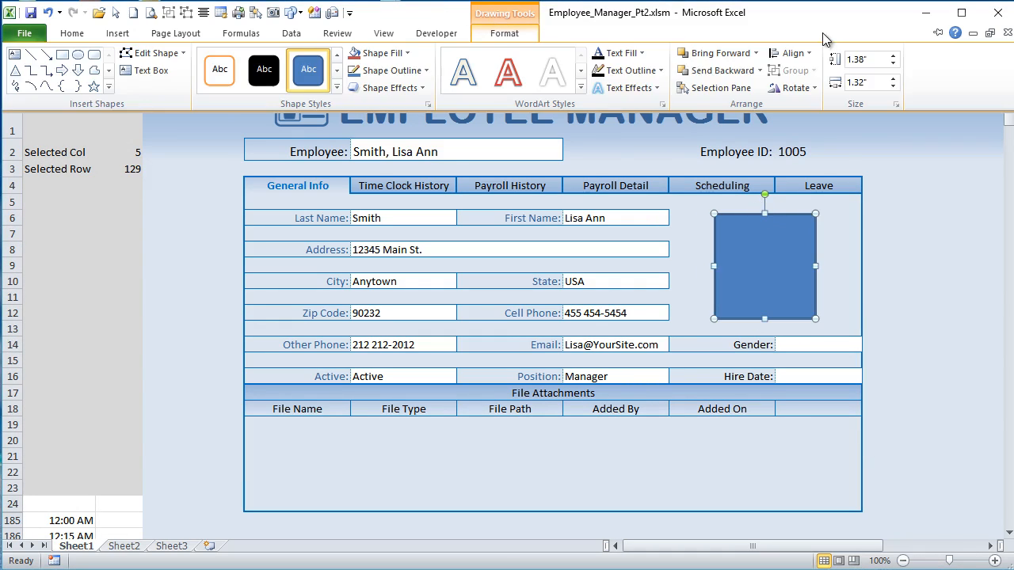
{"action": "left_click", "coordinate": [879, 59]}
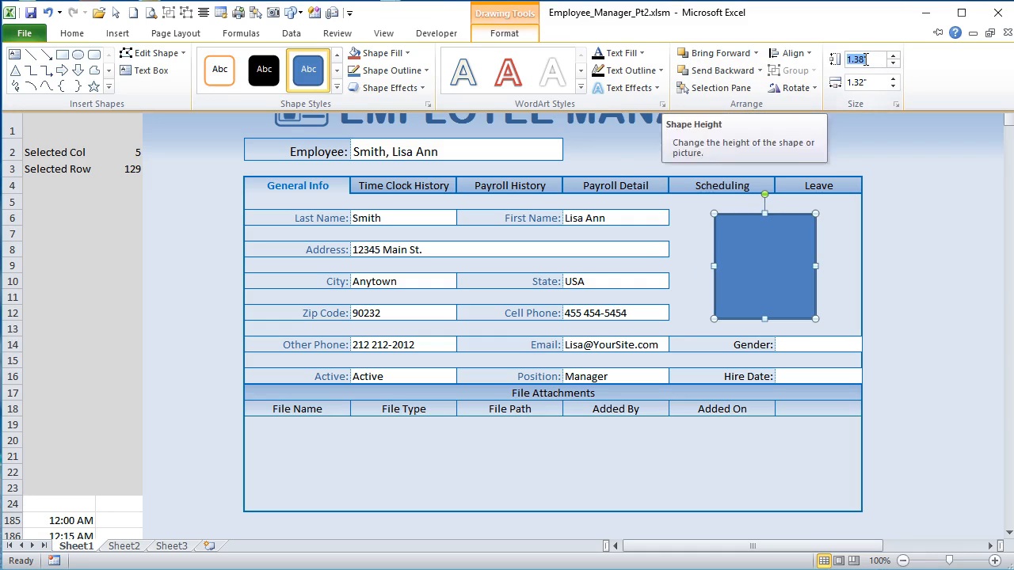
{"action": "type", "text": "1.7"}
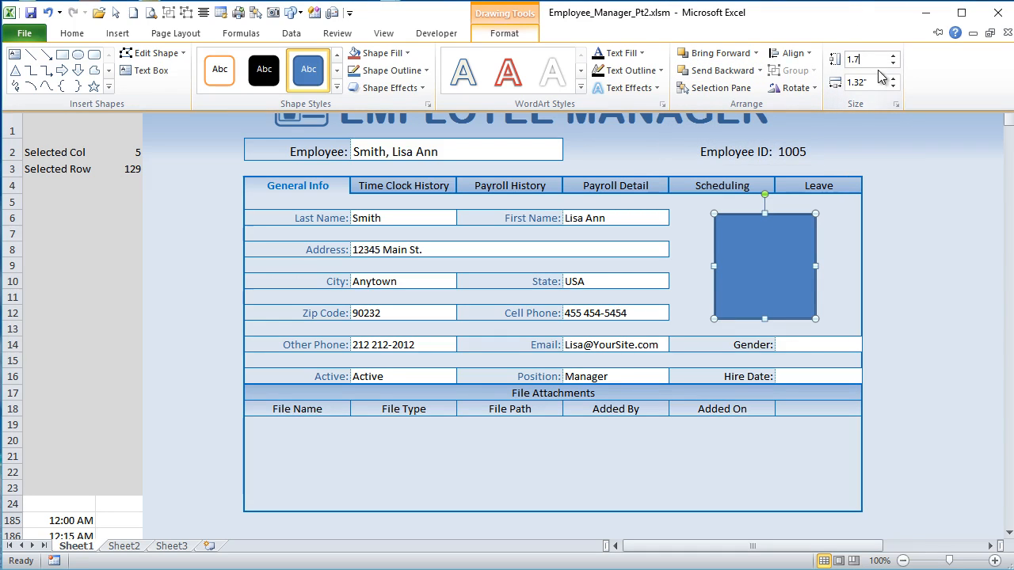
{"action": "left_click", "coordinate": [877, 84]}
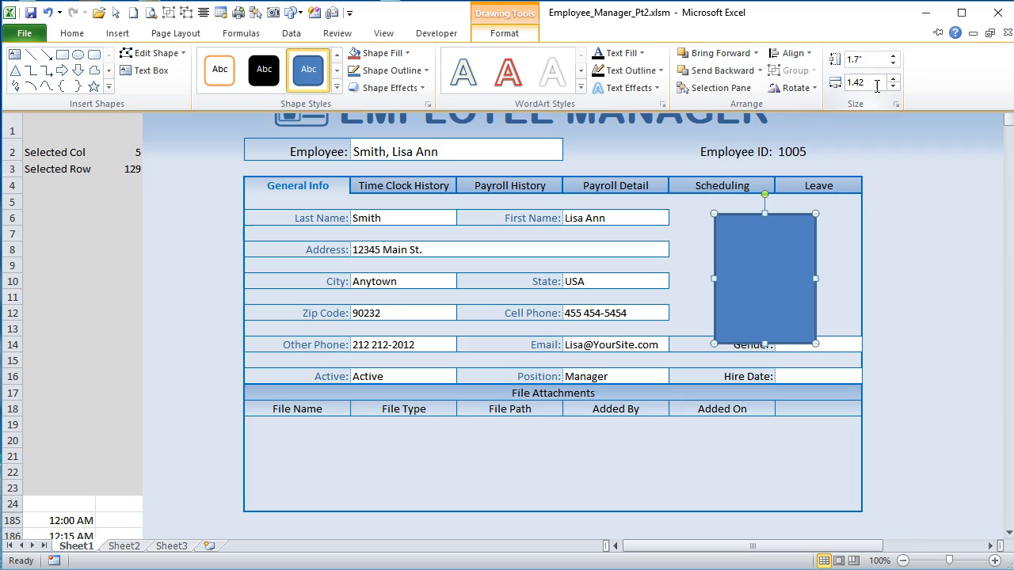
{"action": "key", "text": "Return"}
Step: Nudge the rectangle up and slightly right so it sits clear above the Gender row
{"action": "key", "text": "Up"}
{"action": "key", "text": "Up"}
{"action": "key", "text": "Up"}
{"action": "key", "text": "Up"}
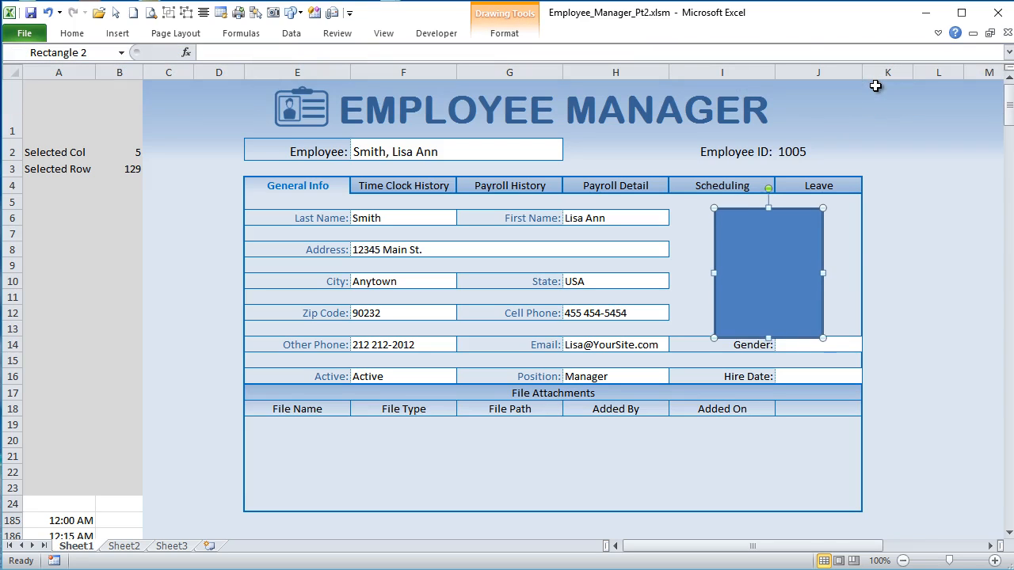
{"action": "key", "text": "Up"}
{"action": "key", "text": "Right"}
{"action": "key", "text": "Right"}
{"action": "key", "text": "Right"}
{"action": "key", "text": "Right"}
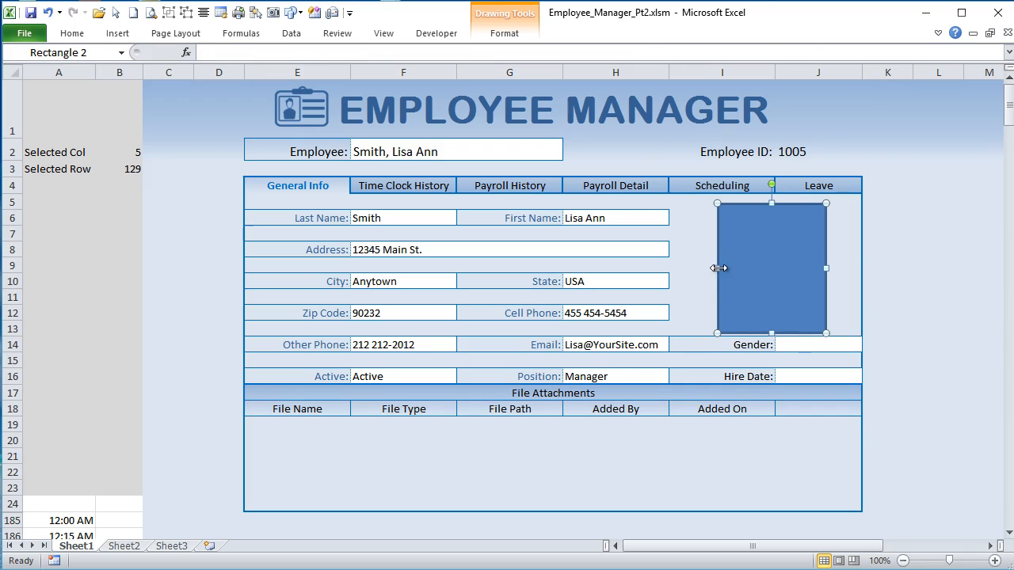
Step: Remove the rectangle's fill and give it a thinner outline weight
{"action": "left_click", "coordinate": [523, 38]}
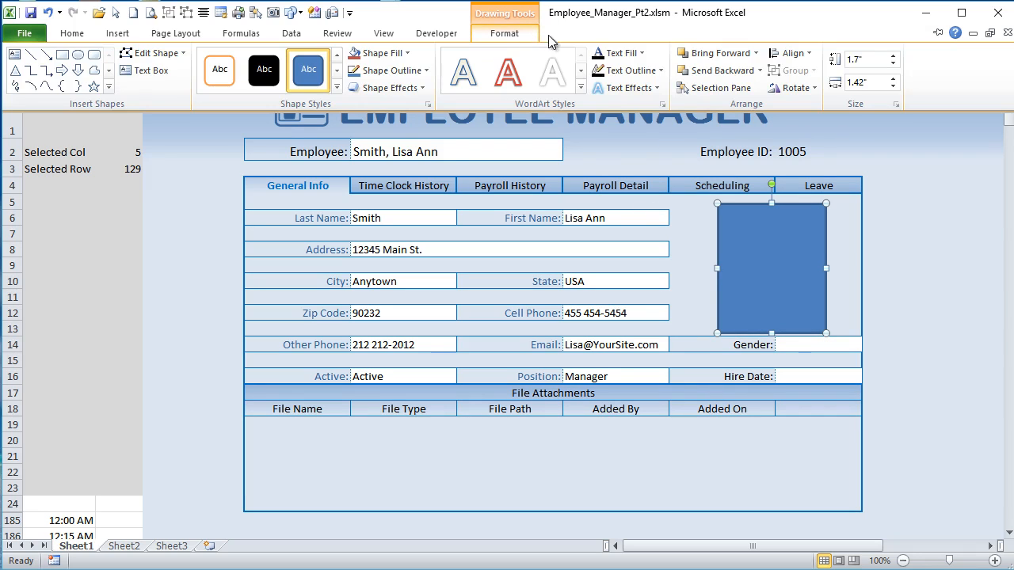
{"action": "left_click", "coordinate": [403, 54]}
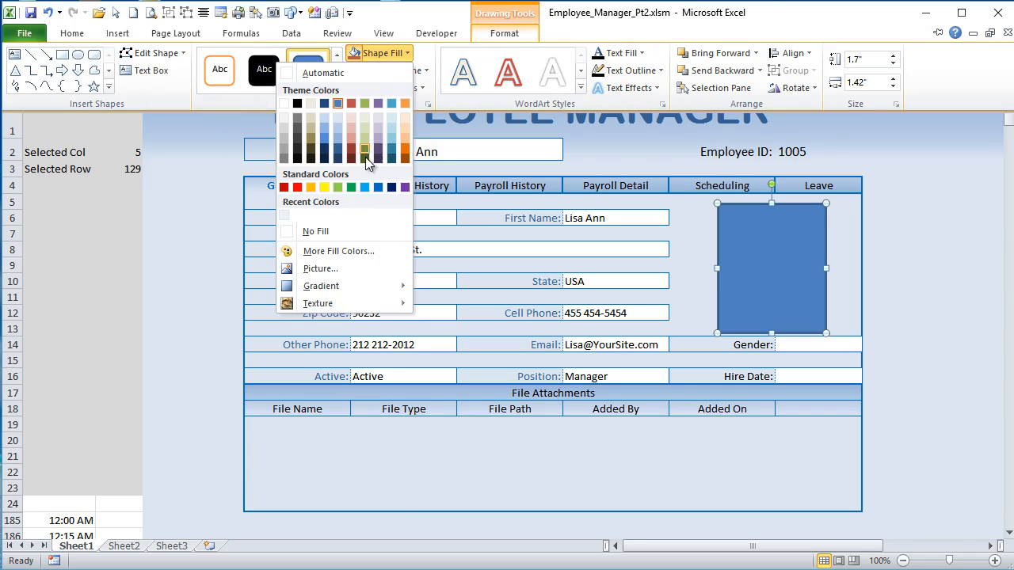
{"action": "left_click", "coordinate": [347, 227]}
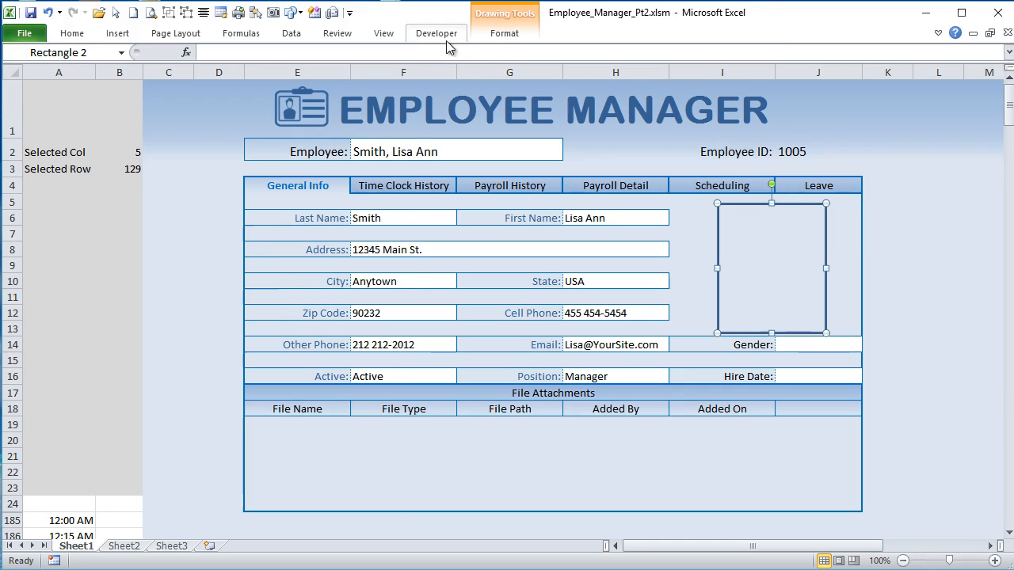
{"action": "left_click", "coordinate": [938, 33]}
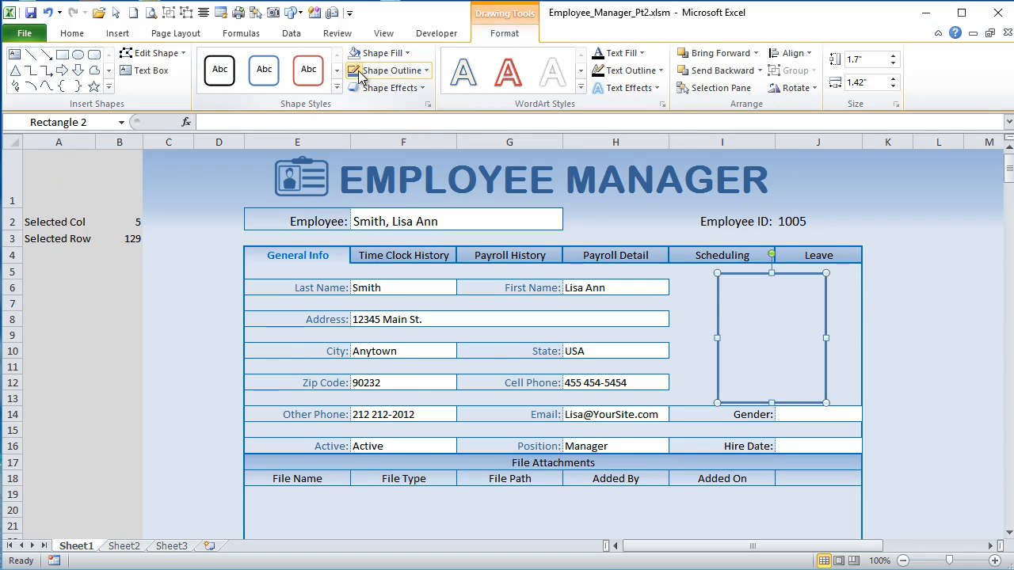
{"action": "left_click", "coordinate": [423, 72]}
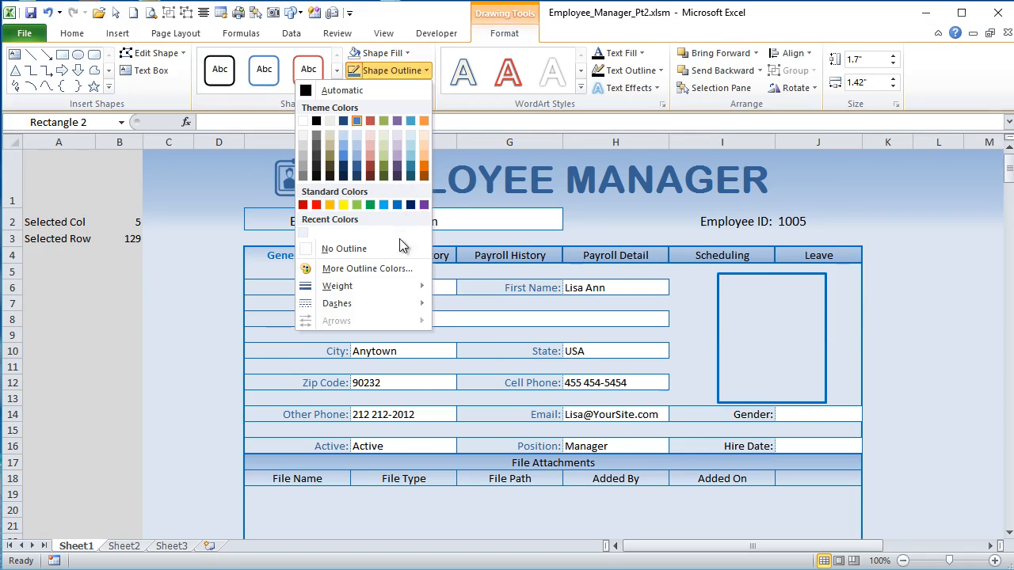
{"action": "mouse_move", "coordinate": [402, 292]}
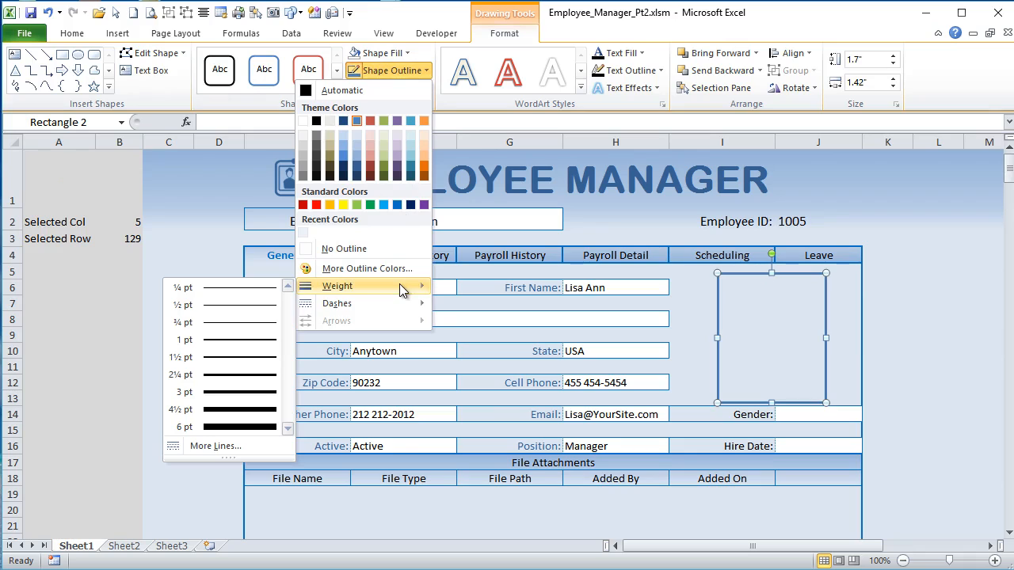
{"action": "left_click", "coordinate": [250, 367]}
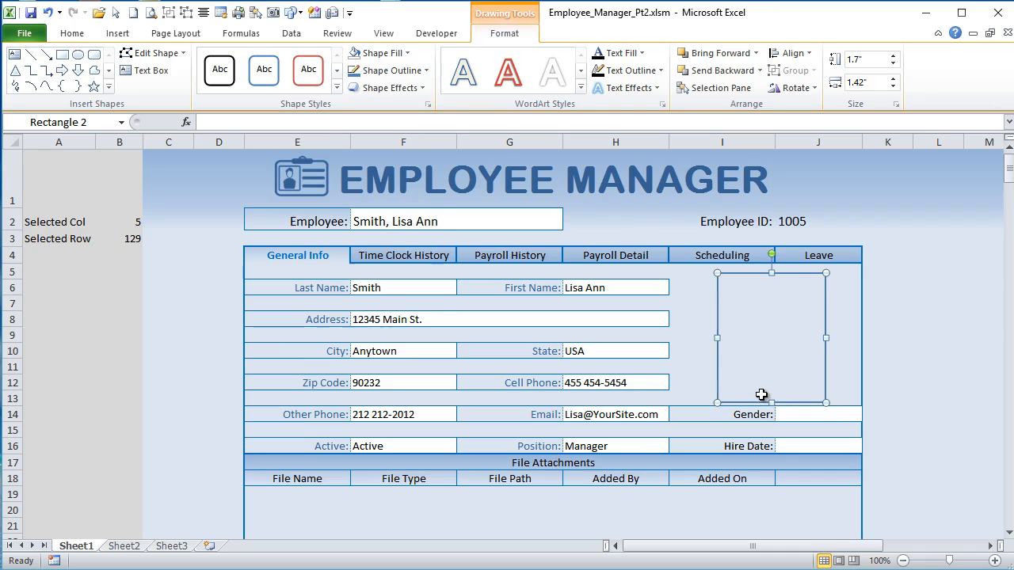
Step: Duplicate the rectangle, shrink the copy to about 0.23" high, and align it along the inside bottom edge of the original
{"action": "key", "text": "ctrl+c"}
{"action": "key", "text": "ctrl+v"}
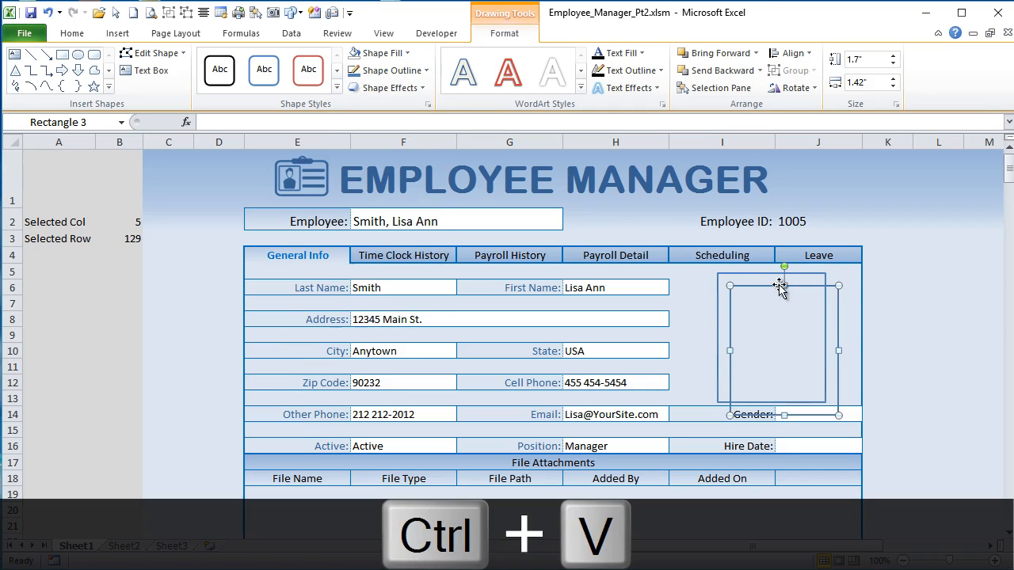
{"action": "left_click_drag", "start_coordinate": [783, 285], "coordinate": [752, 384]}
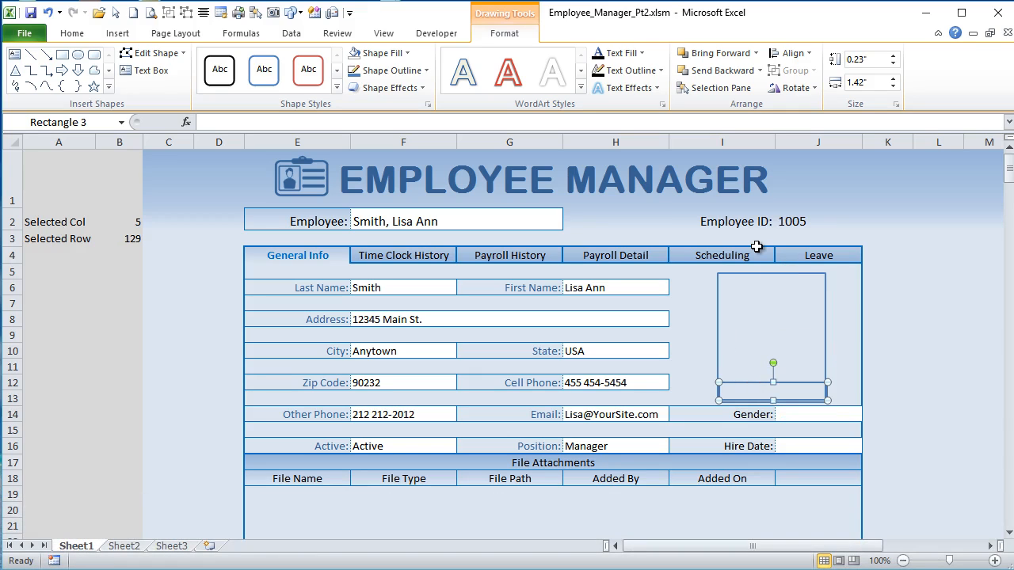
{"action": "key", "text": "Down"}
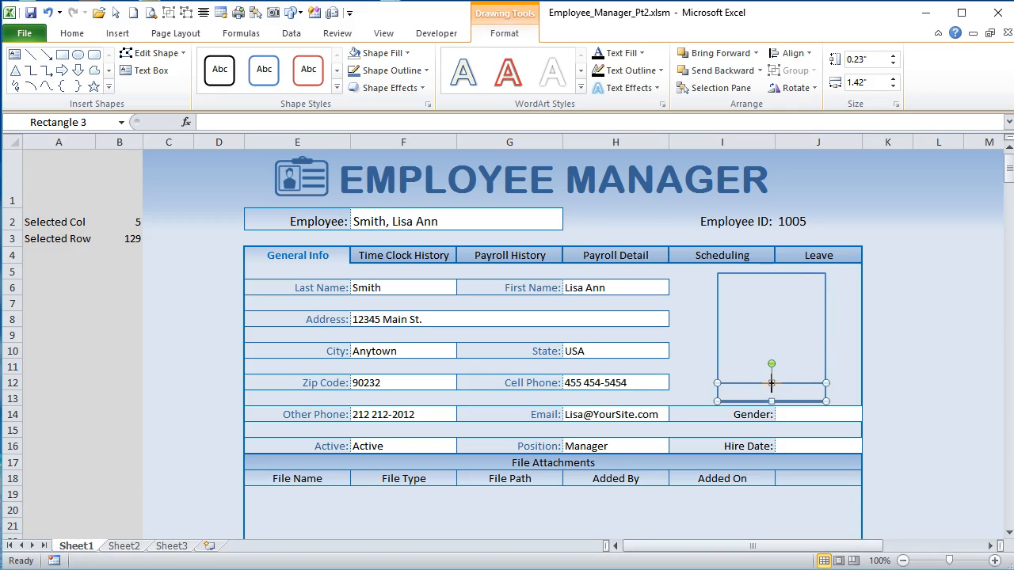
{"action": "left_click", "coordinate": [657, 321]}
{"action": "left_click", "coordinate": [788, 394]}
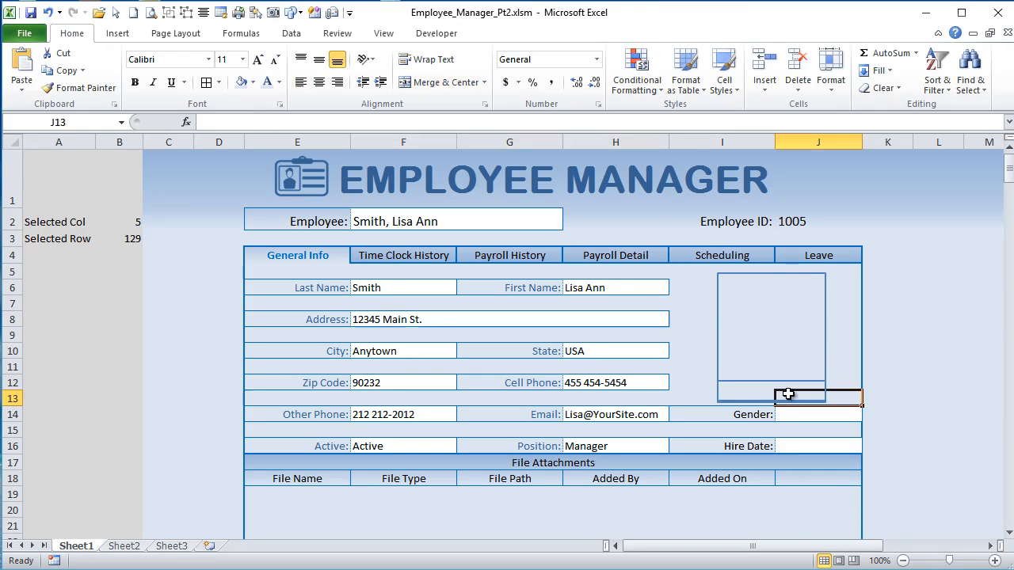
{"action": "left_click", "coordinate": [789, 393]}
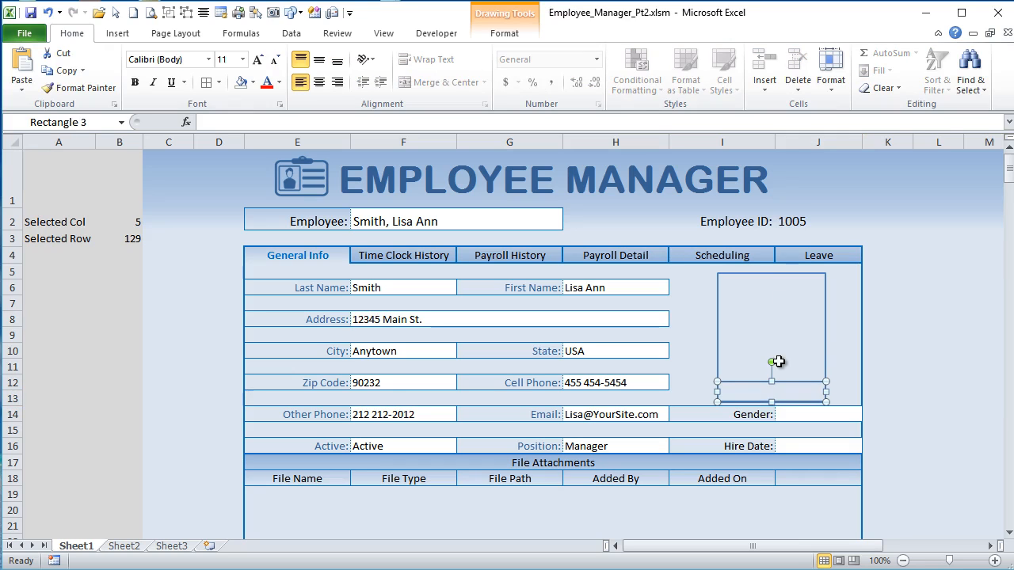
{"action": "left_click", "coordinate": [772, 313]}
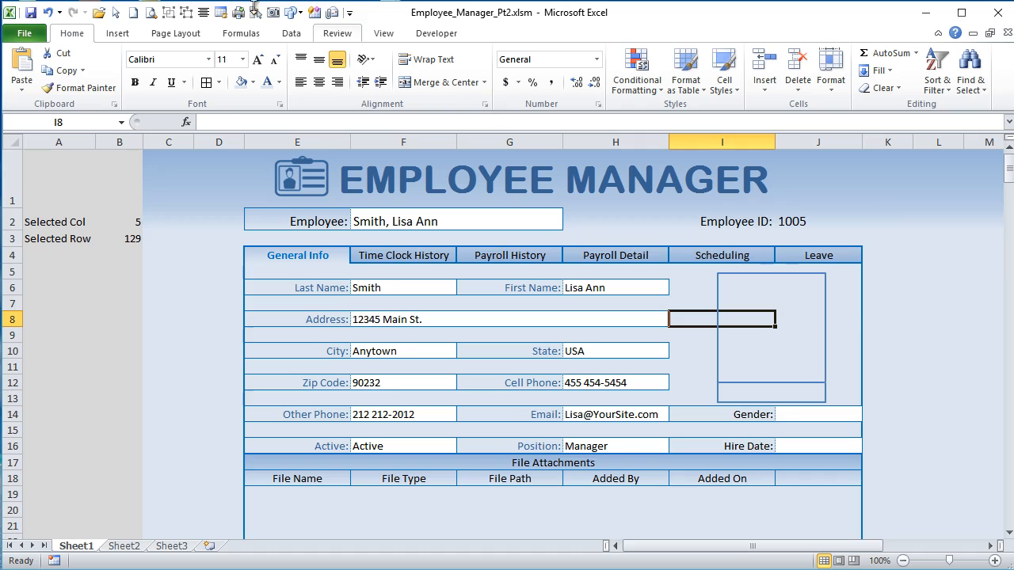
Step: Insert PictureTemplate.png and the four user_male accept, add and delete PNG icons, and move them to the blank area beside the form
{"action": "left_click", "coordinate": [119, 33]}
{"action": "left_click", "coordinate": [106, 71]}
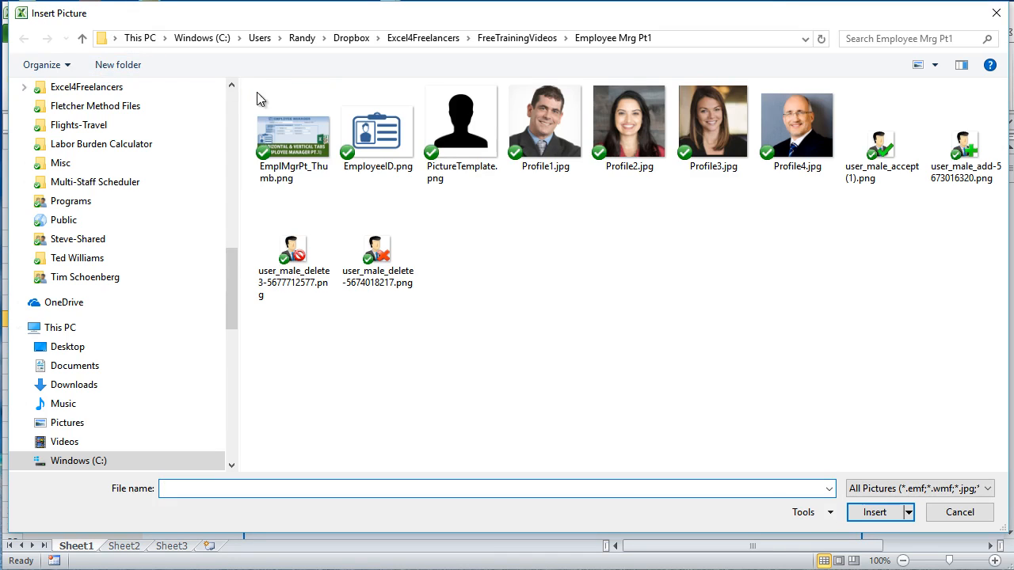
{"action": "left_click", "coordinate": [452, 127]}
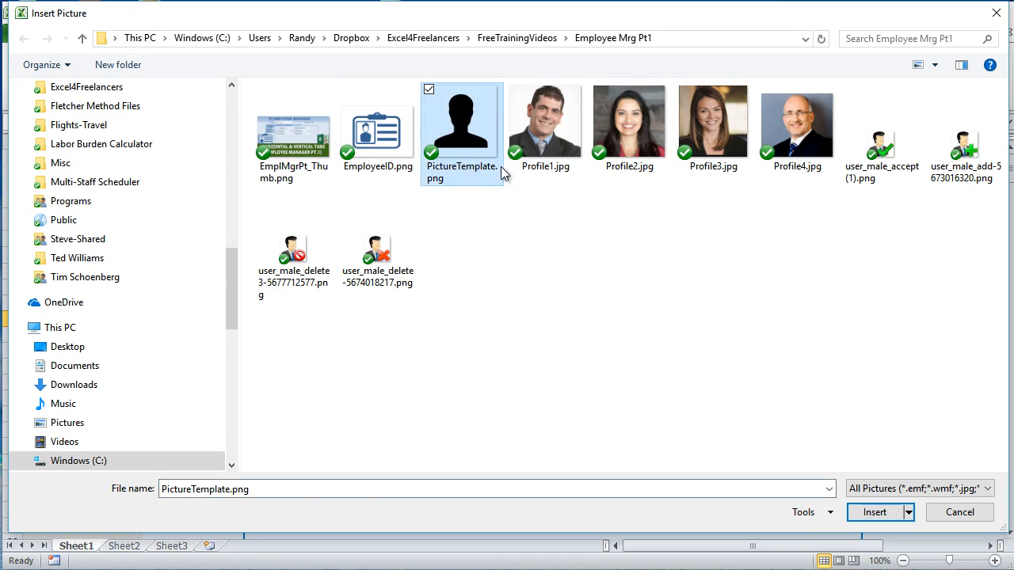
{"action": "left_click", "coordinate": [372, 260], "text": "ctrl"}
{"action": "left_click", "coordinate": [293, 250], "text": "ctrl"}
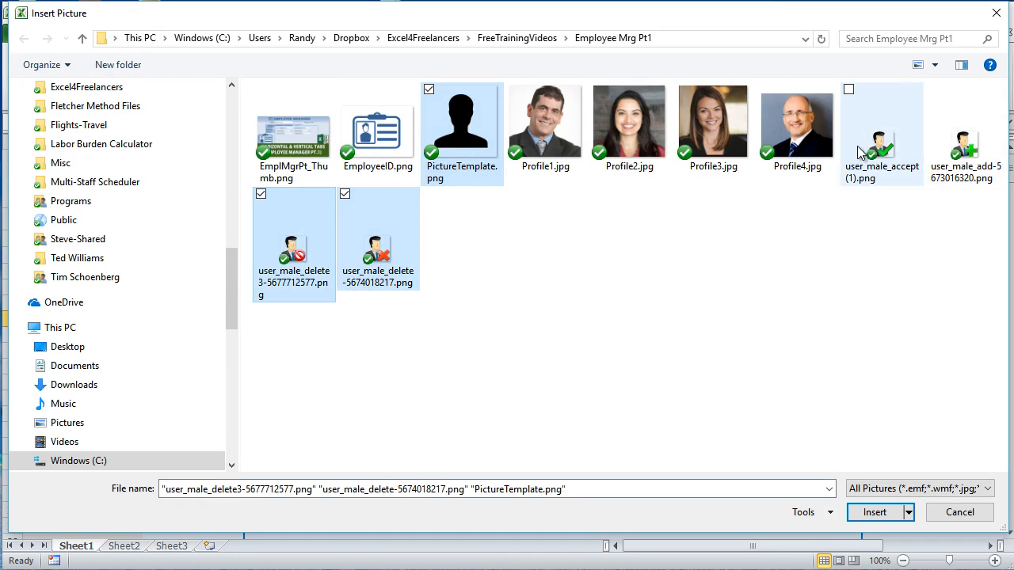
{"action": "left_click", "coordinate": [881, 143], "text": "ctrl"}
{"action": "left_click", "coordinate": [966, 142], "text": "ctrl"}
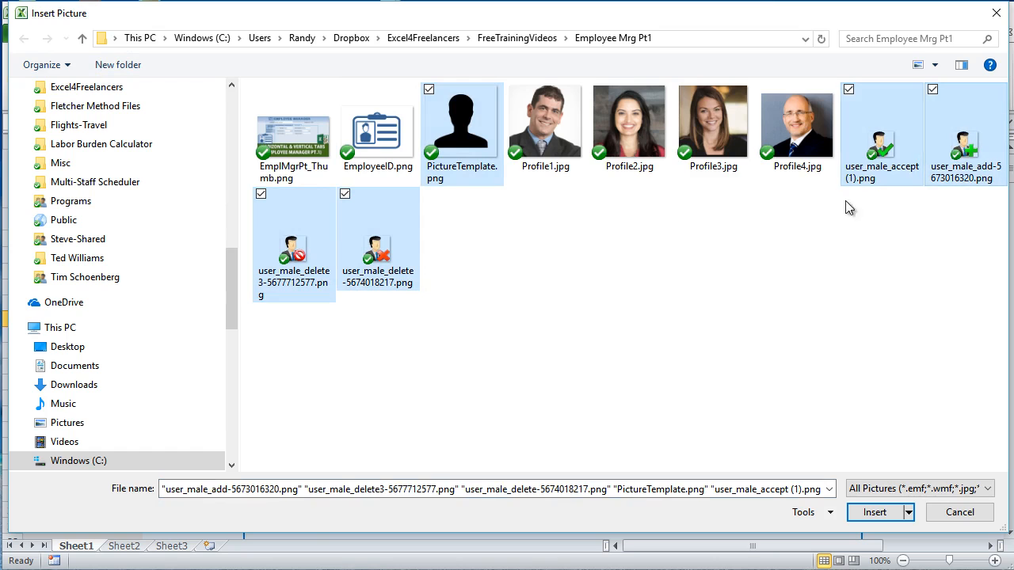
{"action": "left_click", "coordinate": [875, 513]}
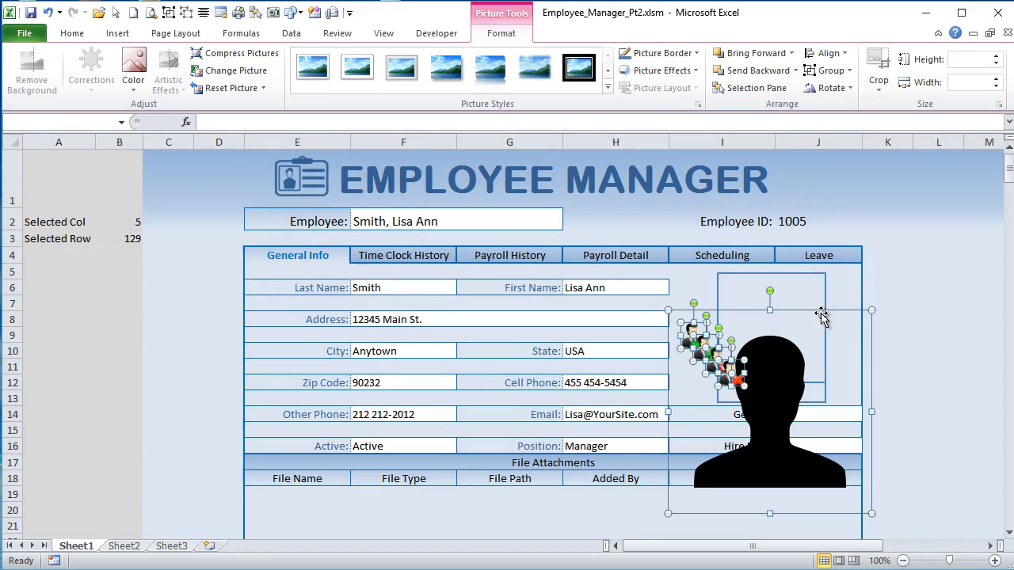
{"action": "left_click_drag", "start_coordinate": [824, 317], "coordinate": [856, 227]}
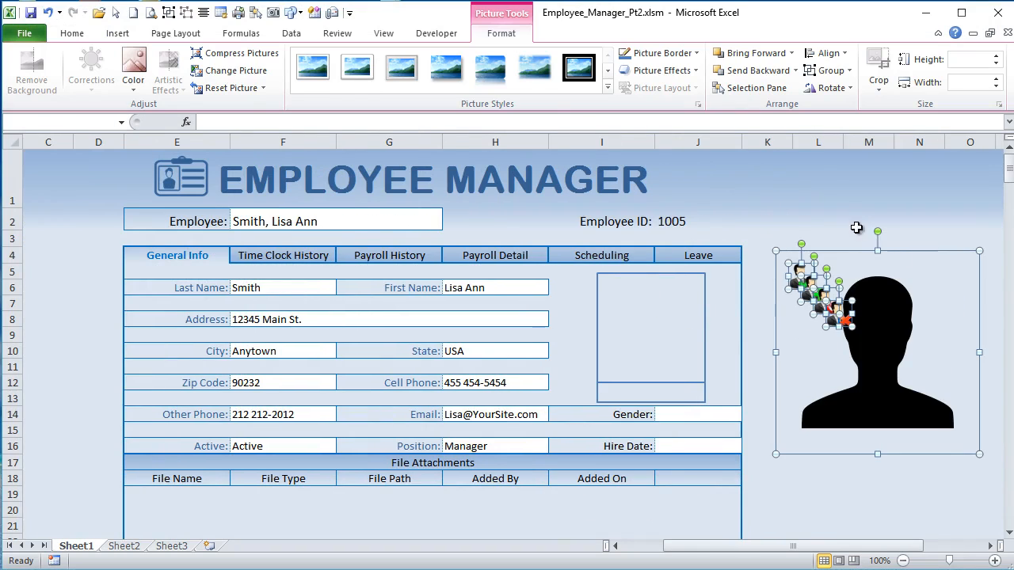
{"action": "left_click", "coordinate": [863, 242]}
Step: Scale the silhouette picture down to about 1.81" square and position it inside the picture frame above the Gender field
{"action": "left_click", "coordinate": [894, 323]}
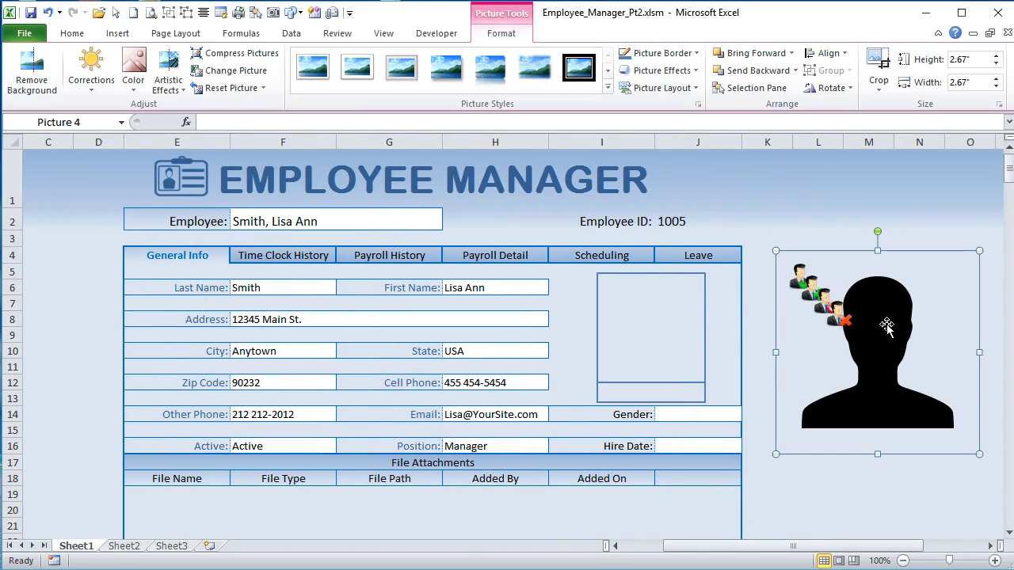
{"action": "left_click_drag", "start_coordinate": [930, 251], "coordinate": [635, 301]}
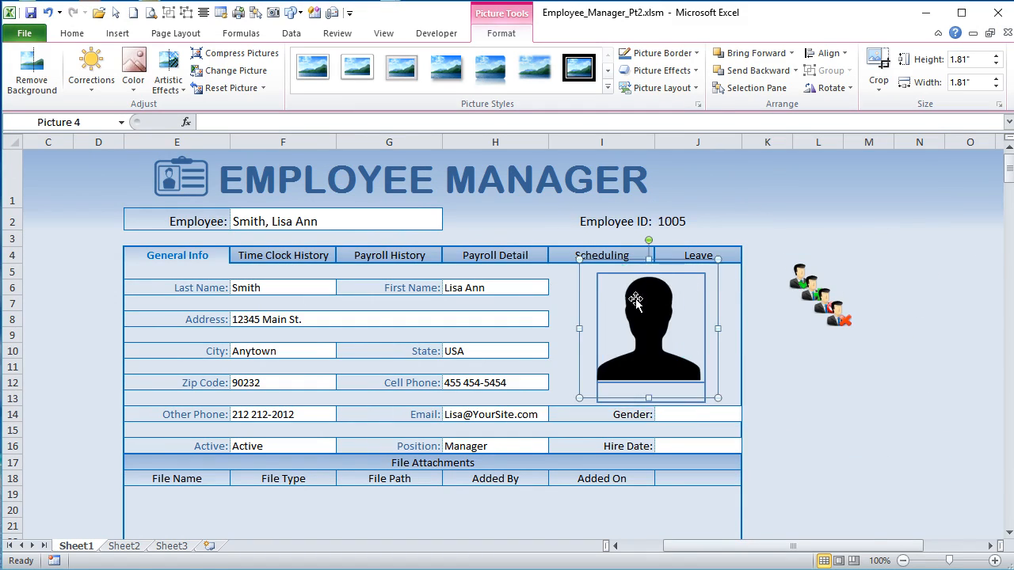
{"action": "key", "text": "Down"}
{"action": "key", "text": "Right"}
{"action": "key", "text": "Right"}
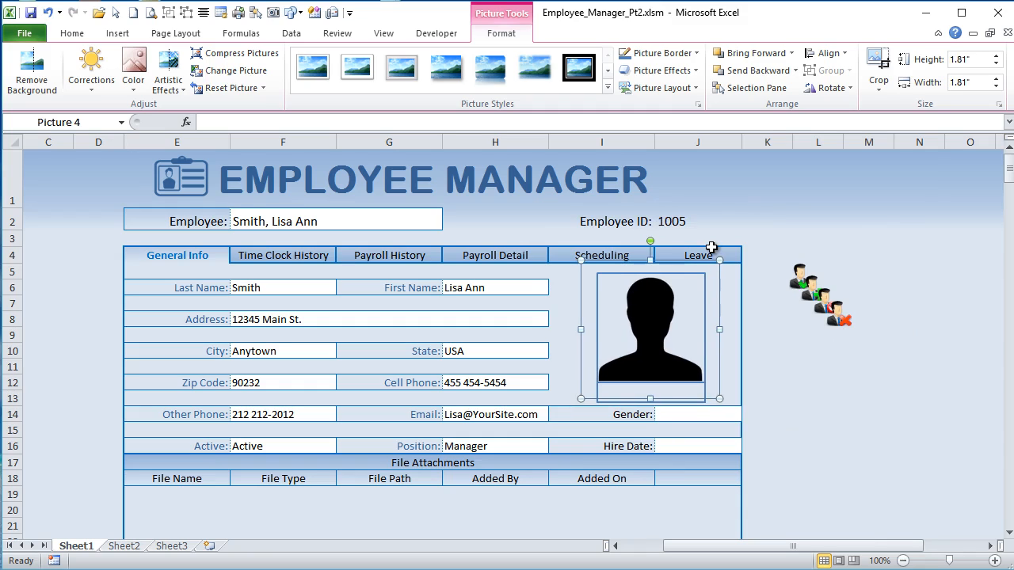
{"action": "key", "text": "Down"}
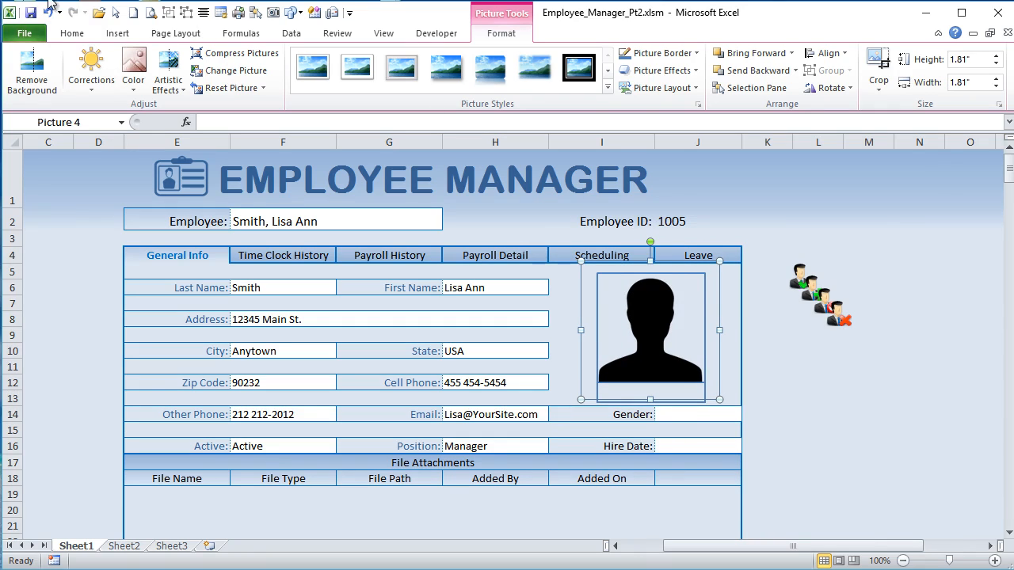
Step: Recolor the silhouette picture with the dark blue variation
{"action": "left_click", "coordinate": [132, 73]}
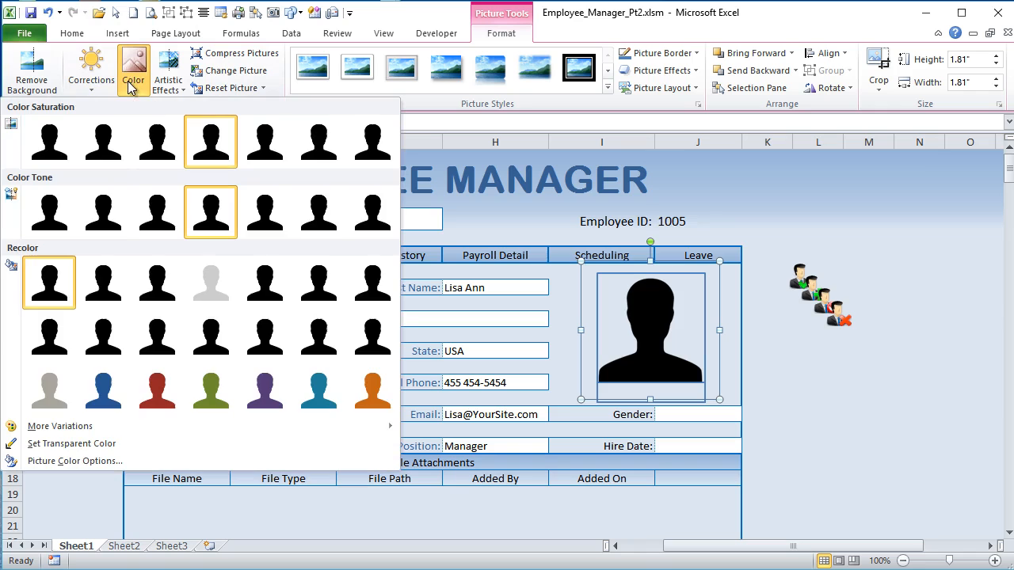
{"action": "left_click", "coordinate": [122, 400]}
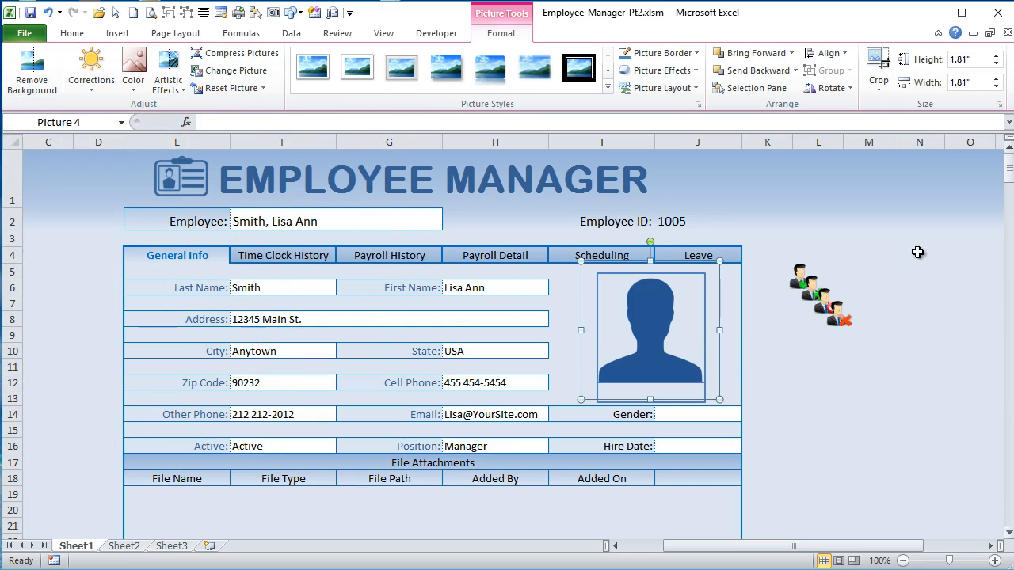
{"action": "left_click", "coordinate": [899, 254]}
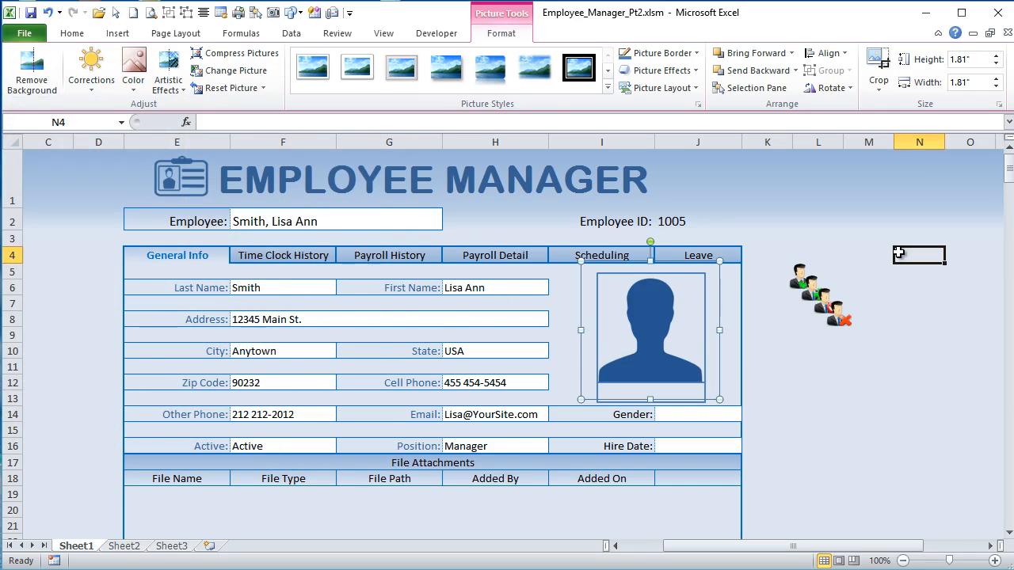
Step: Crop the silhouette picture on all four sides to fit its frame, about 1.39" high by 1.35" wide
{"action": "left_click", "coordinate": [643, 396]}
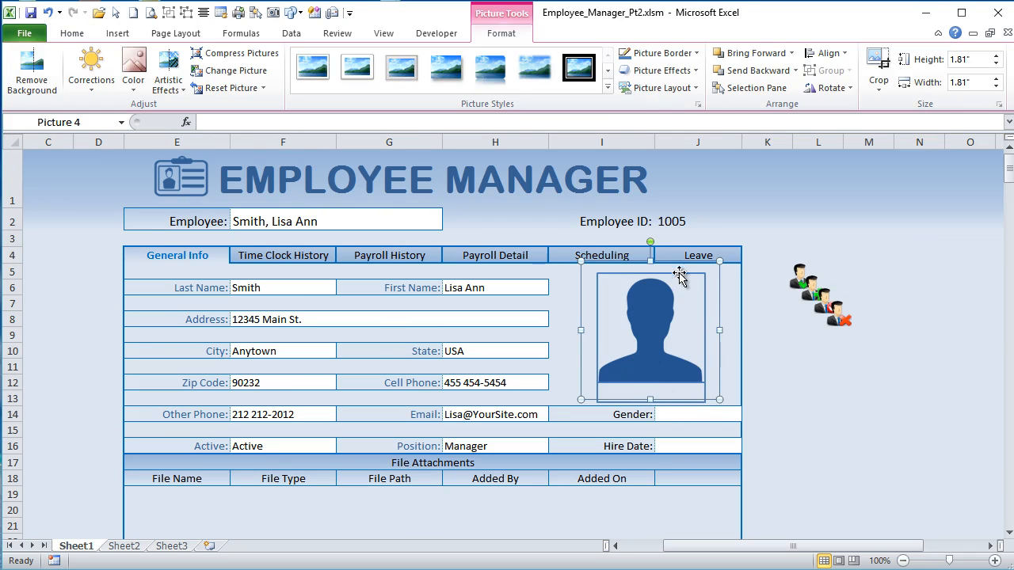
{"action": "left_click", "coordinate": [878, 65]}
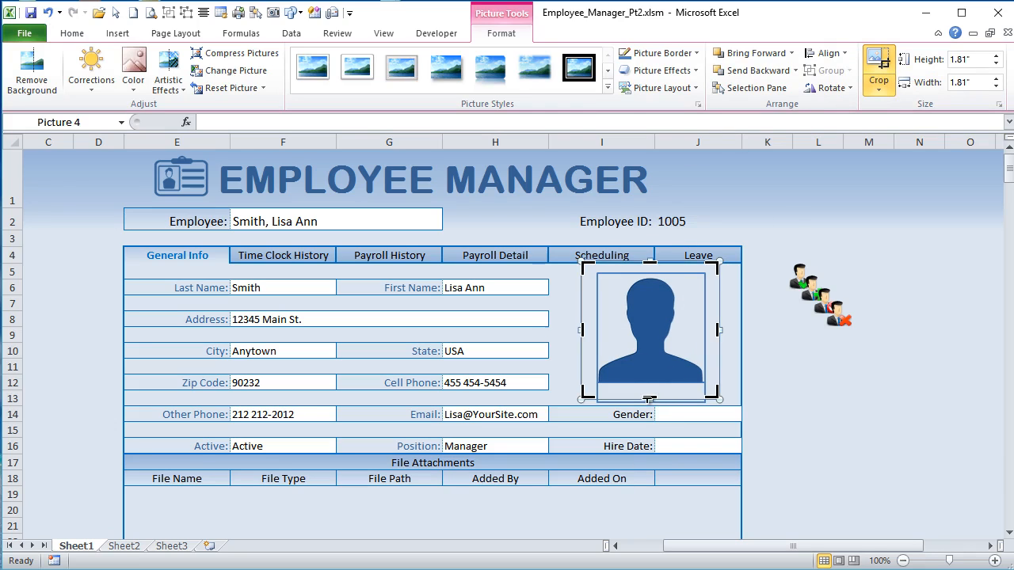
{"action": "left_click_drag", "start_coordinate": [648, 393], "coordinate": [650, 381]}
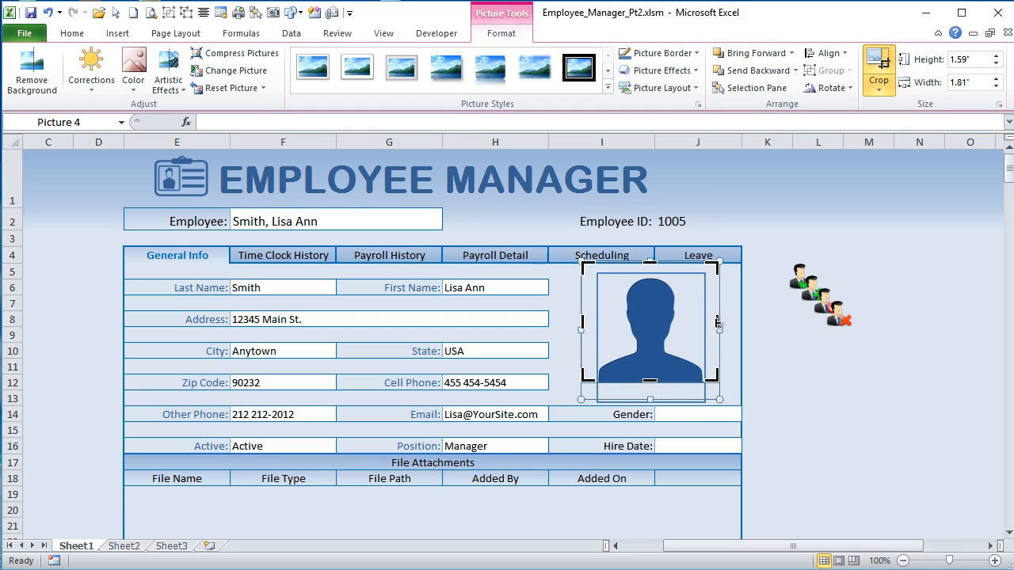
{"action": "left_click_drag", "start_coordinate": [716, 322], "coordinate": [700, 322]}
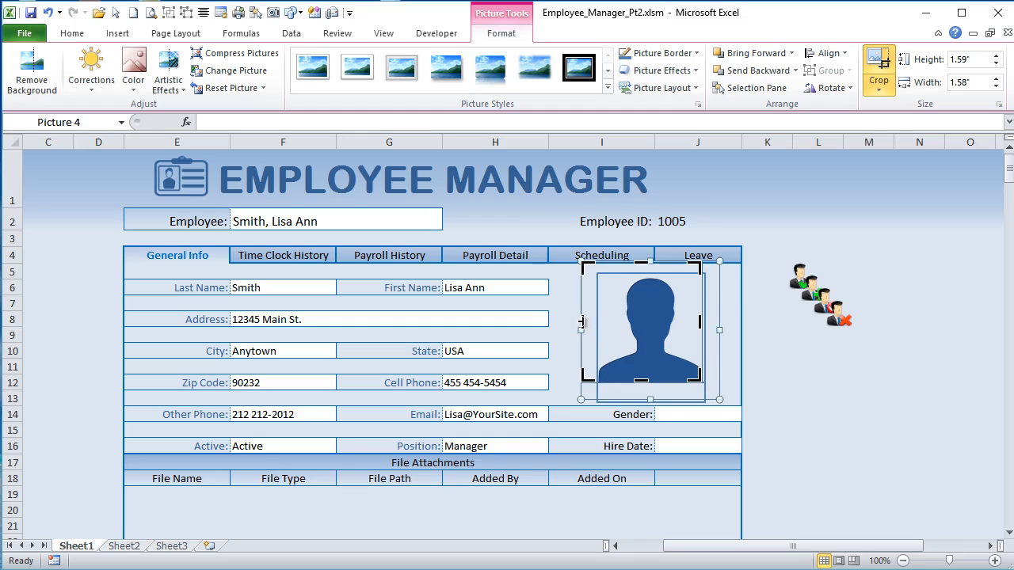
{"action": "left_click_drag", "start_coordinate": [583, 320], "coordinate": [600, 320]}
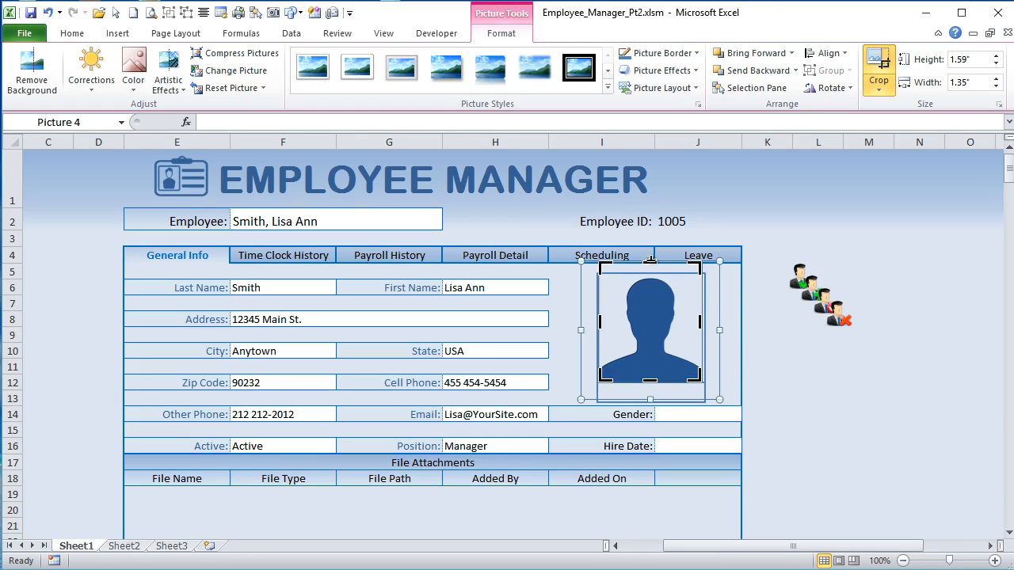
{"action": "left_click_drag", "start_coordinate": [650, 264], "coordinate": [649, 276]}
{"action": "left_click", "coordinate": [876, 69]}
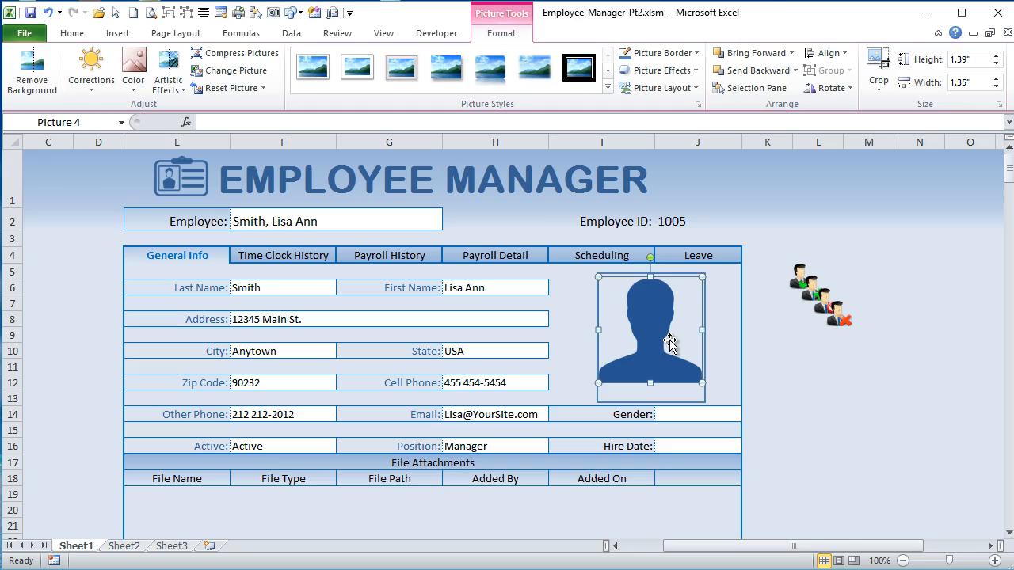
Step: Label the small rectangle under the silhouette "Add Picture" in bold 12 pt standard blue, right-aligned and vertically centered
{"action": "left_click", "coordinate": [650, 397]}
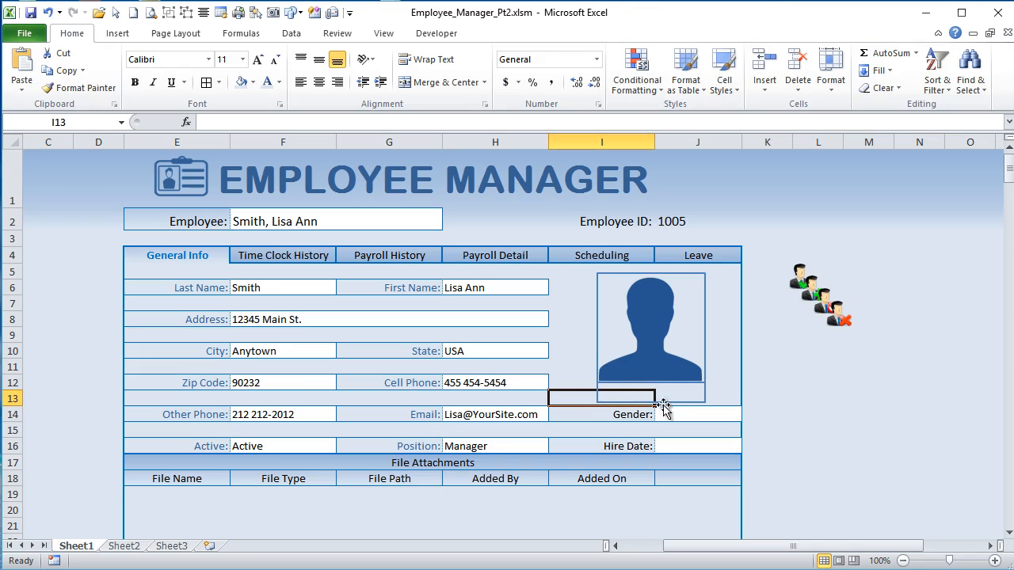
{"action": "left_click", "coordinate": [702, 390]}
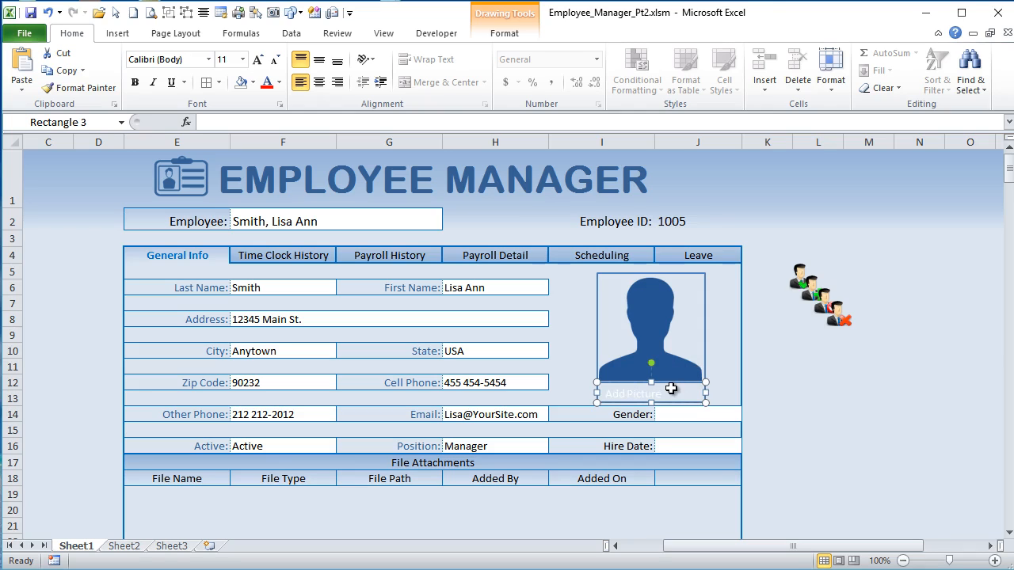
{"action": "left_click", "coordinate": [279, 82]}
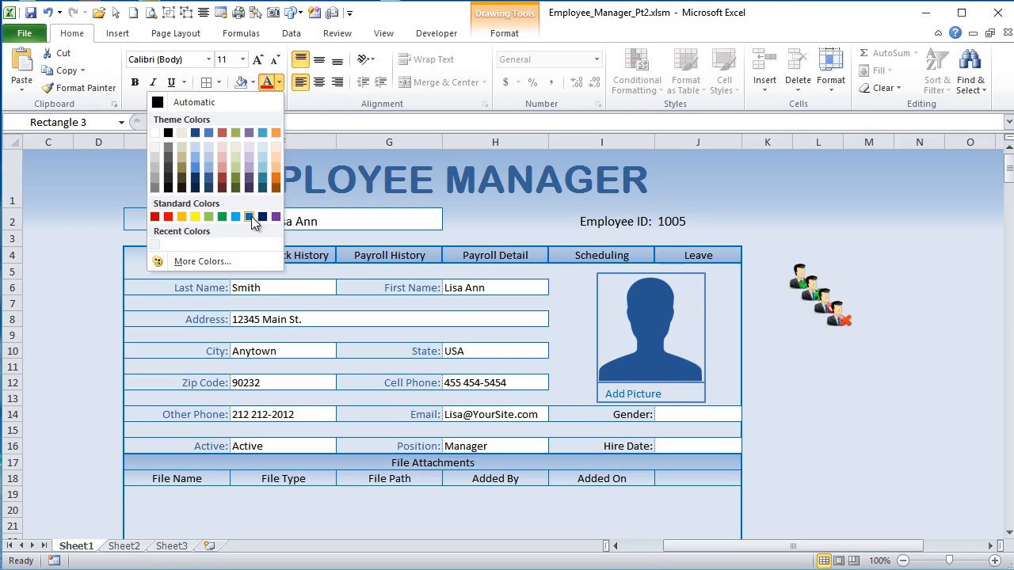
{"action": "left_click", "coordinate": [249, 217]}
{"action": "left_click", "coordinate": [337, 83]}
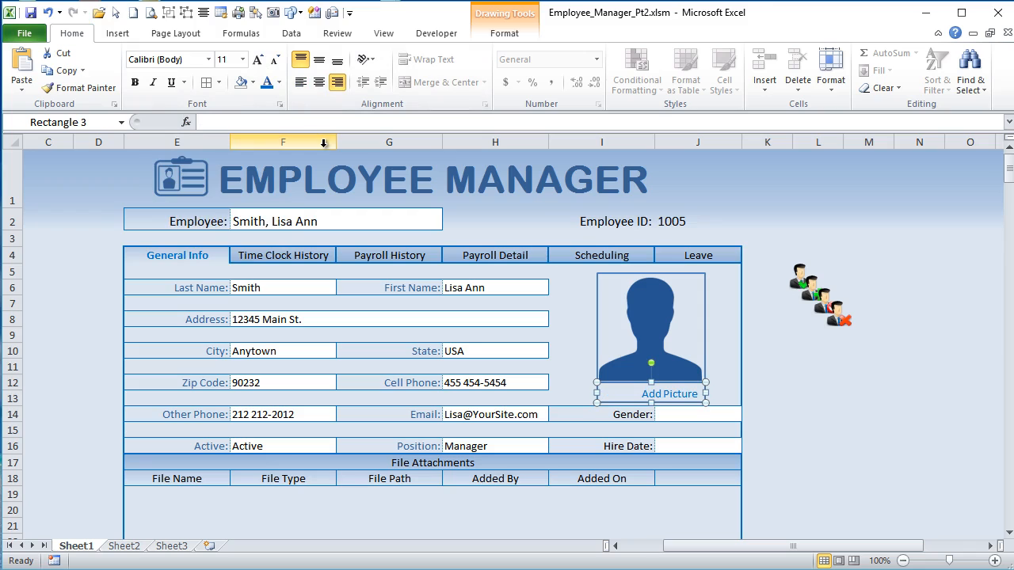
{"action": "left_click", "coordinate": [319, 61]}
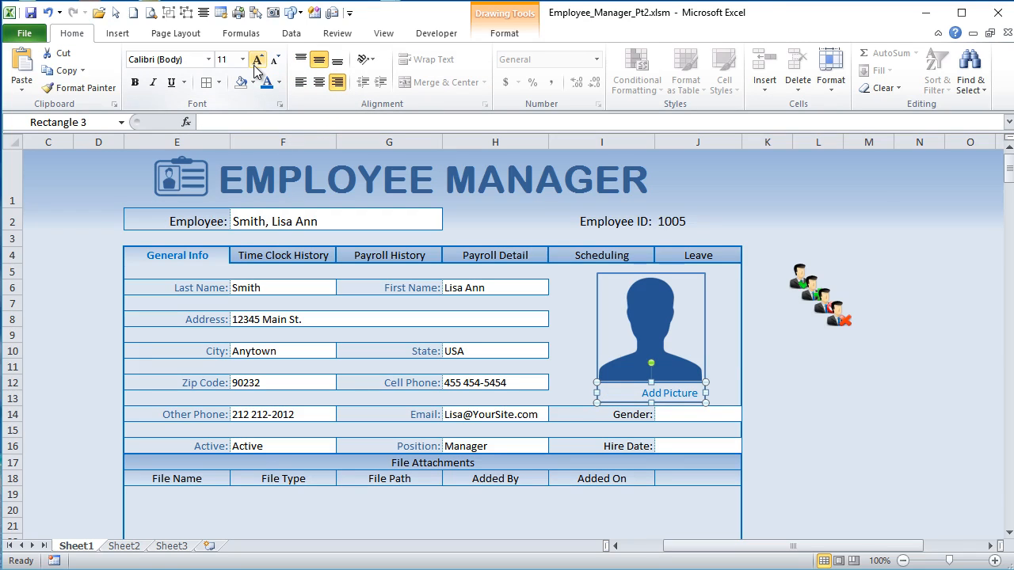
{"action": "left_click", "coordinate": [135, 83]}
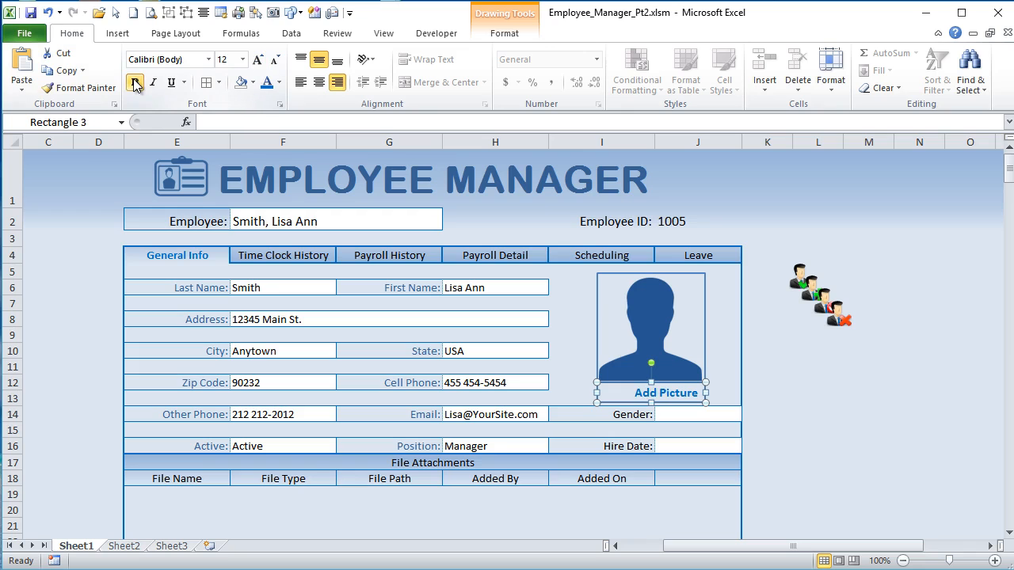
Step: Insert Add Icon.ico from the Employee Mrg Pt1 folder and place it in front of the "Add Picture" text
{"action": "left_click", "coordinate": [819, 238]}
{"action": "left_click", "coordinate": [117, 33]}
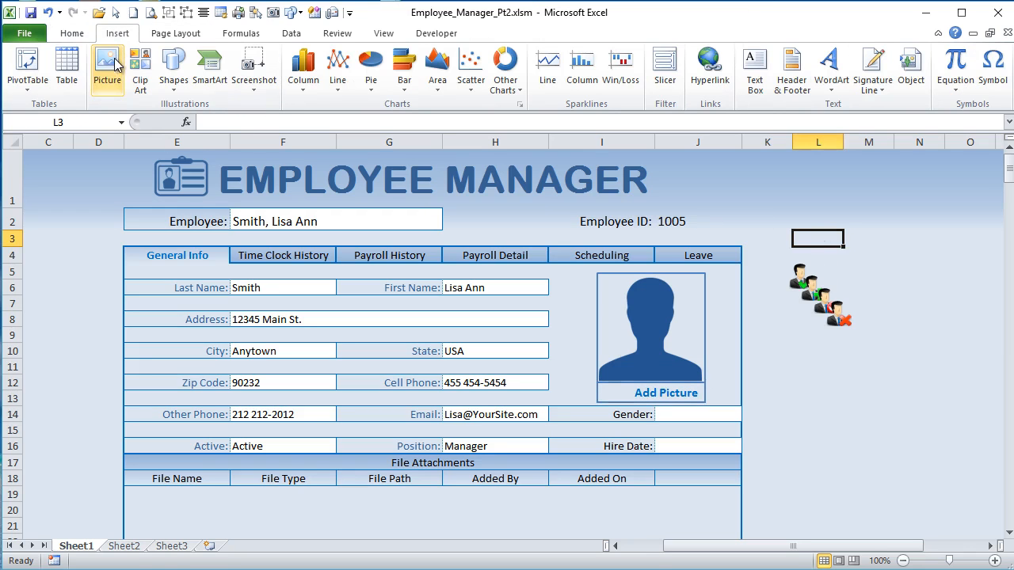
{"action": "left_click", "coordinate": [107, 70]}
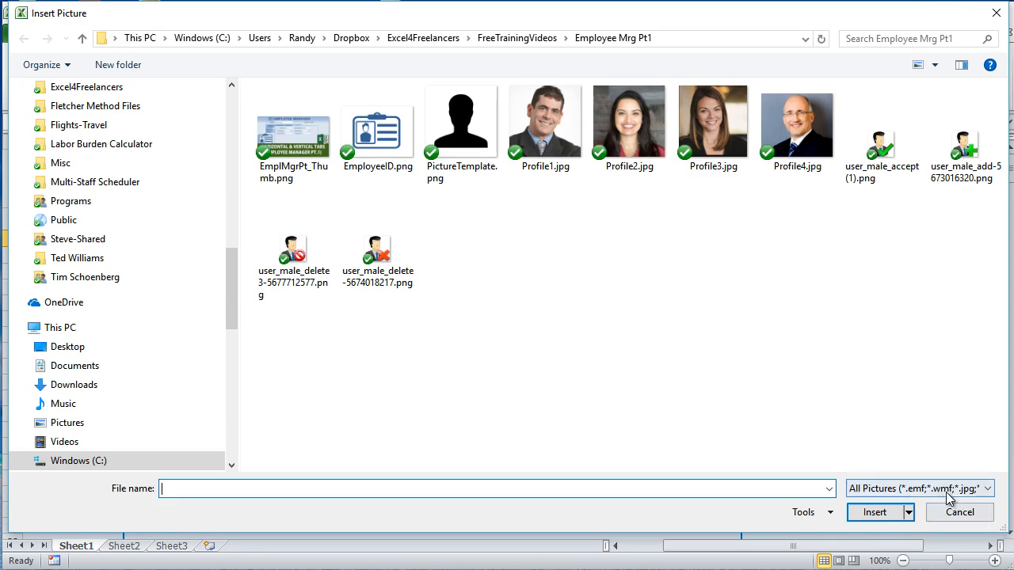
{"action": "left_click", "coordinate": [944, 489]}
{"action": "left_click", "coordinate": [873, 504]}
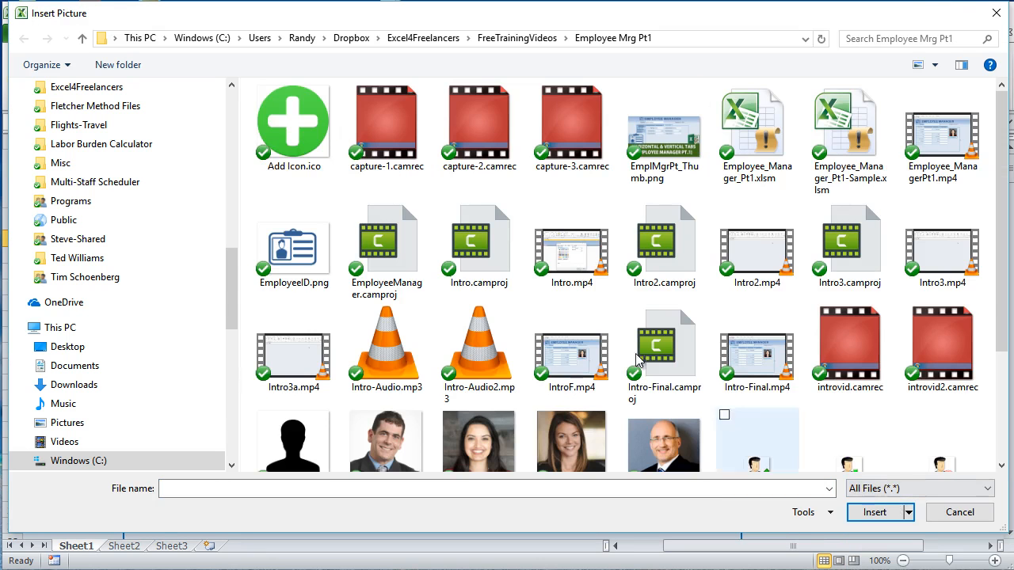
{"action": "left_click", "coordinate": [293, 121]}
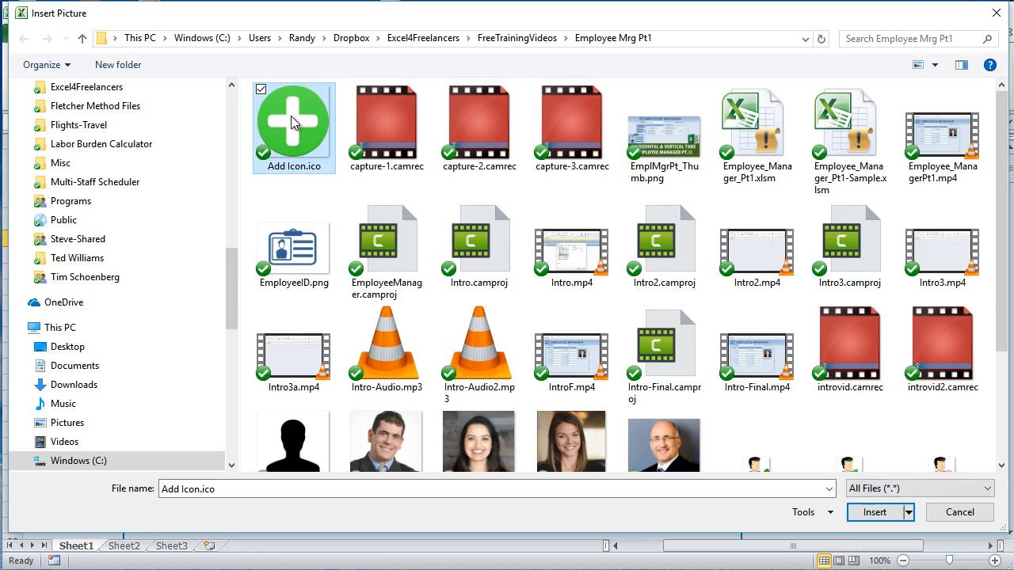
{"action": "left_click", "coordinate": [872, 513]}
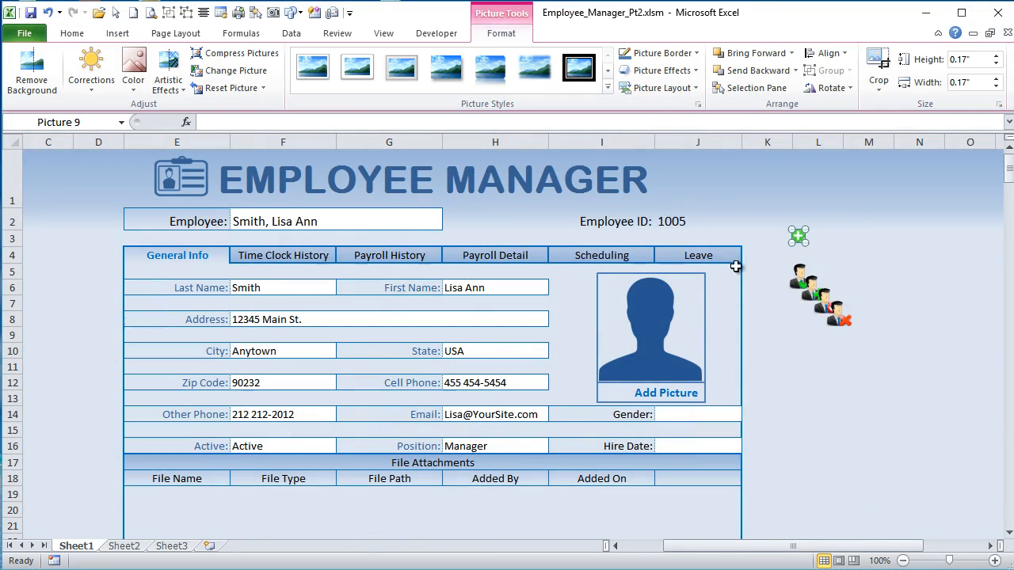
{"action": "left_click_drag", "start_coordinate": [800, 236], "coordinate": [619, 392]}
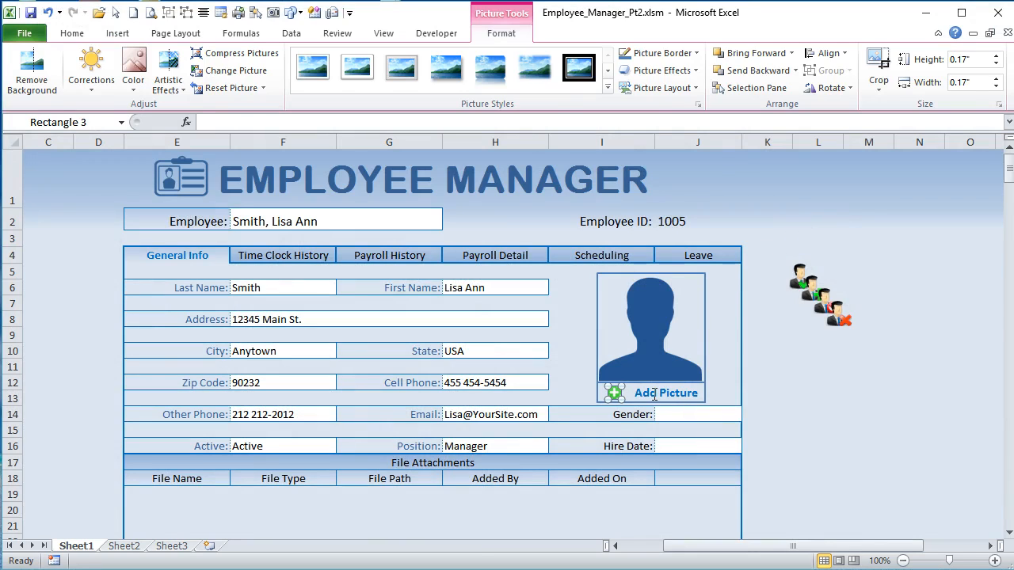
Step: Enlarge the "Add Picture" text to 14 pt, nudge the plus icon beside it, and group the icon with the rectangle
{"action": "left_click", "coordinate": [655, 394]}
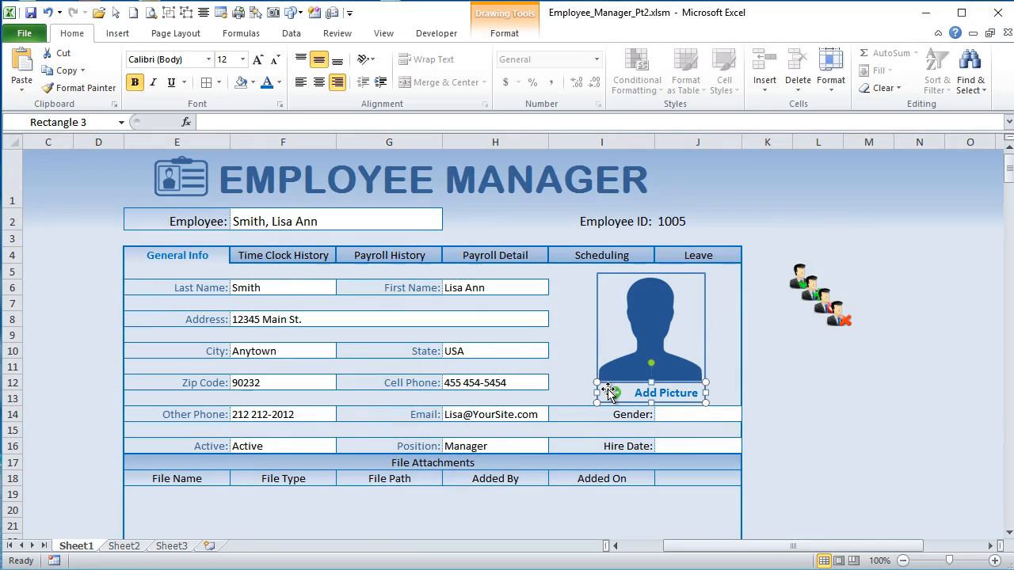
{"action": "left_click", "coordinate": [257, 60]}
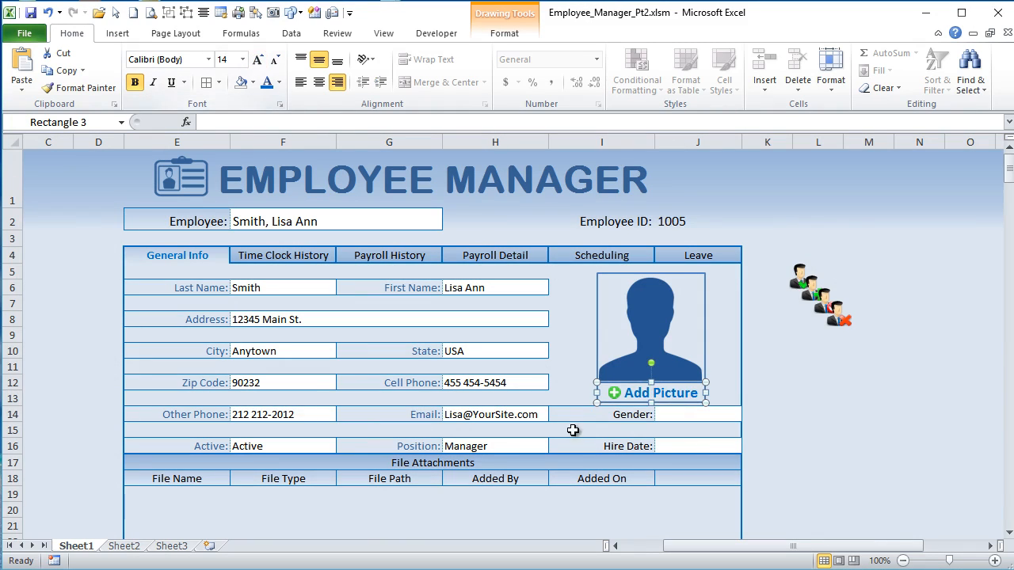
{"action": "left_click", "coordinate": [613, 393]}
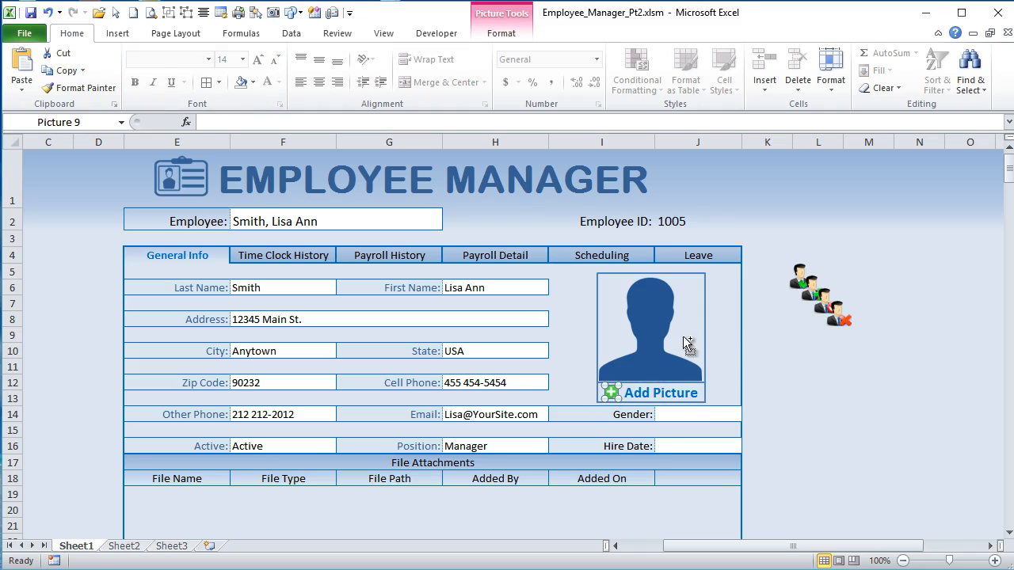
{"action": "left_click", "coordinate": [679, 389], "text": "shift"}
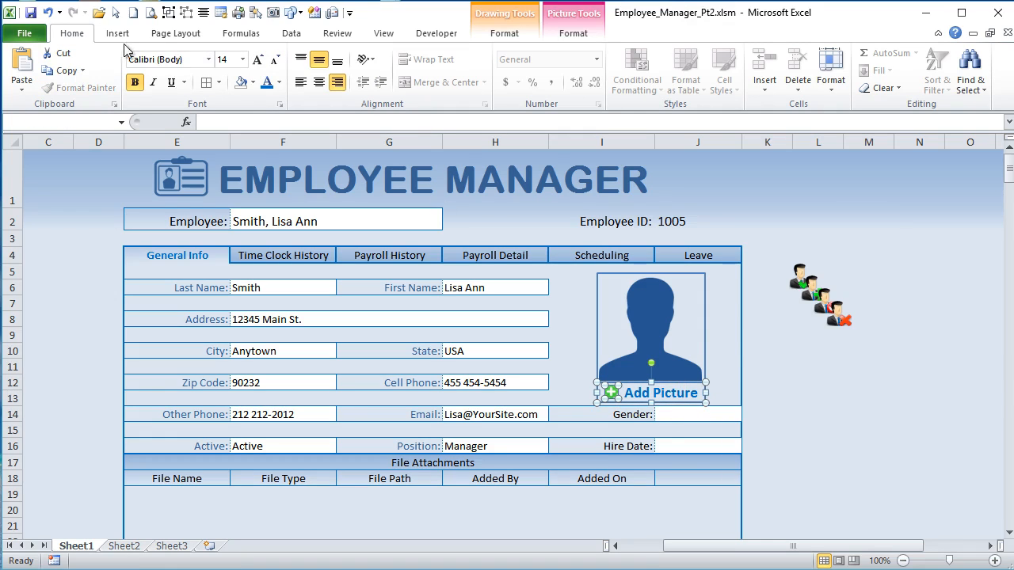
{"action": "left_click", "coordinate": [168, 12]}
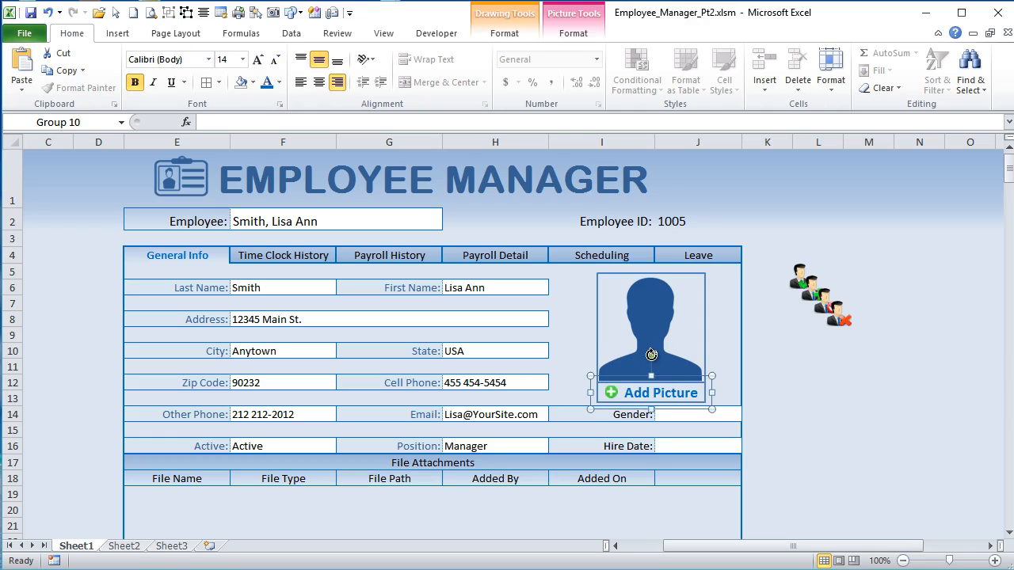
Step: Name the silhouette picture DefaultPicture
{"action": "left_click", "coordinate": [773, 364]}
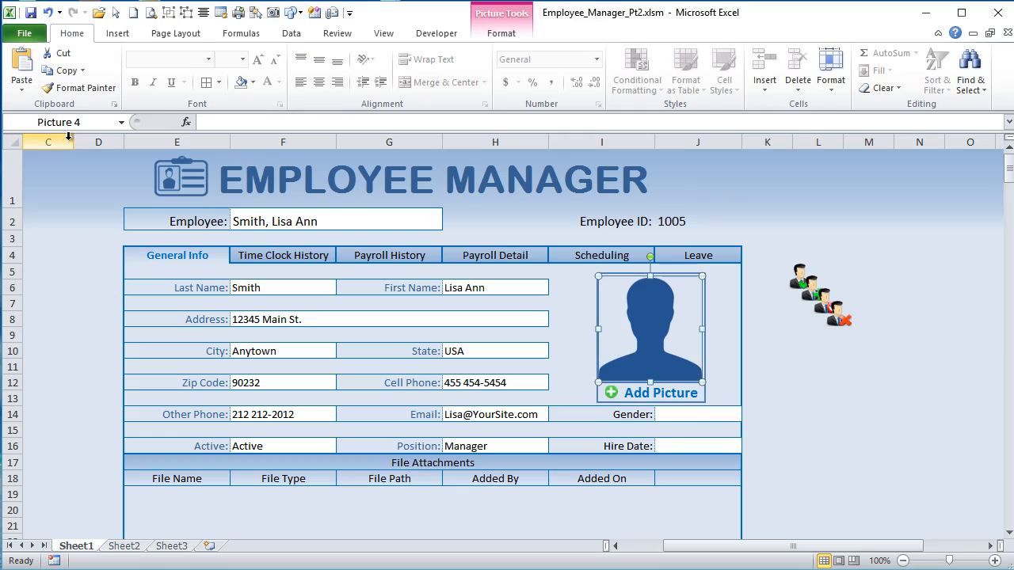
{"action": "left_click", "coordinate": [107, 122]}
{"action": "type", "text": "DefaultPicture"}
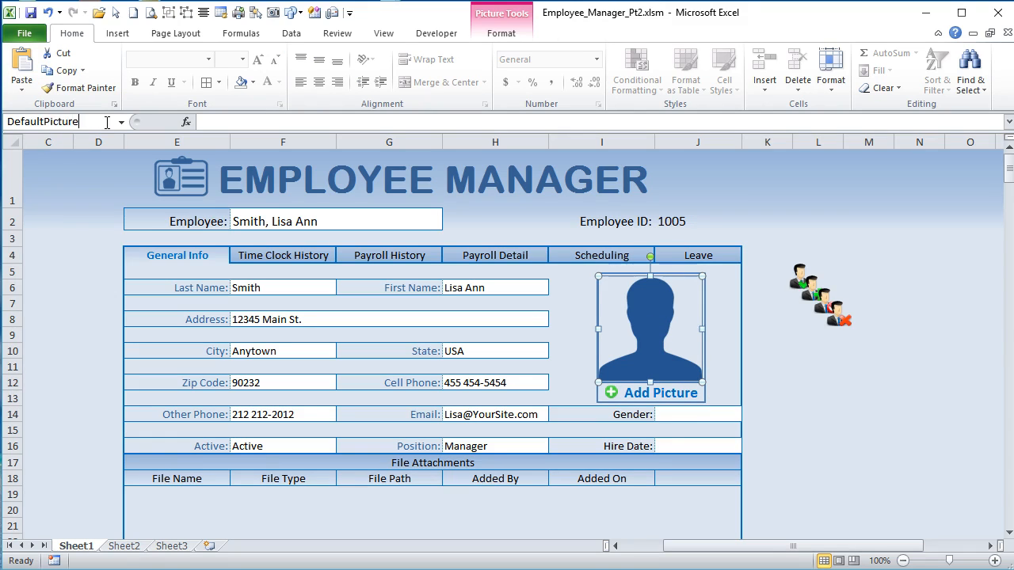
{"action": "key", "text": "Return"}
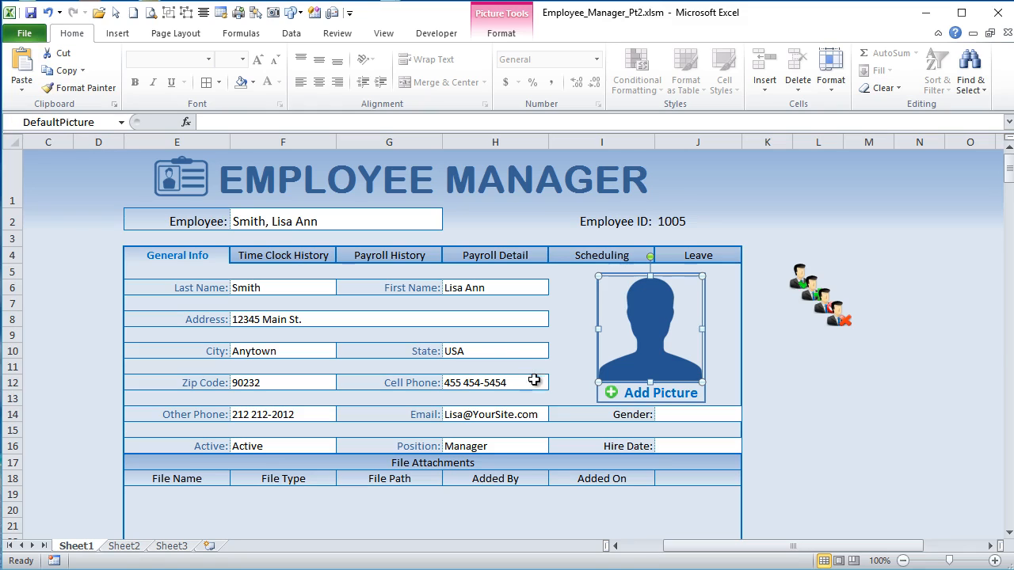
{"action": "left_click", "coordinate": [796, 313]}
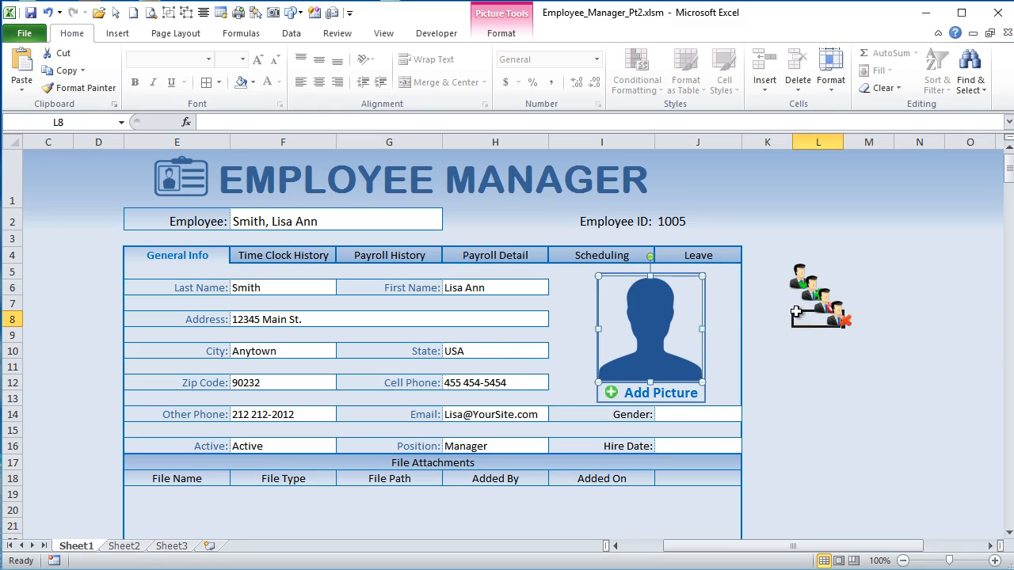
{"action": "left_click", "coordinate": [648, 323]}
{"action": "left_click", "coordinate": [796, 398]}
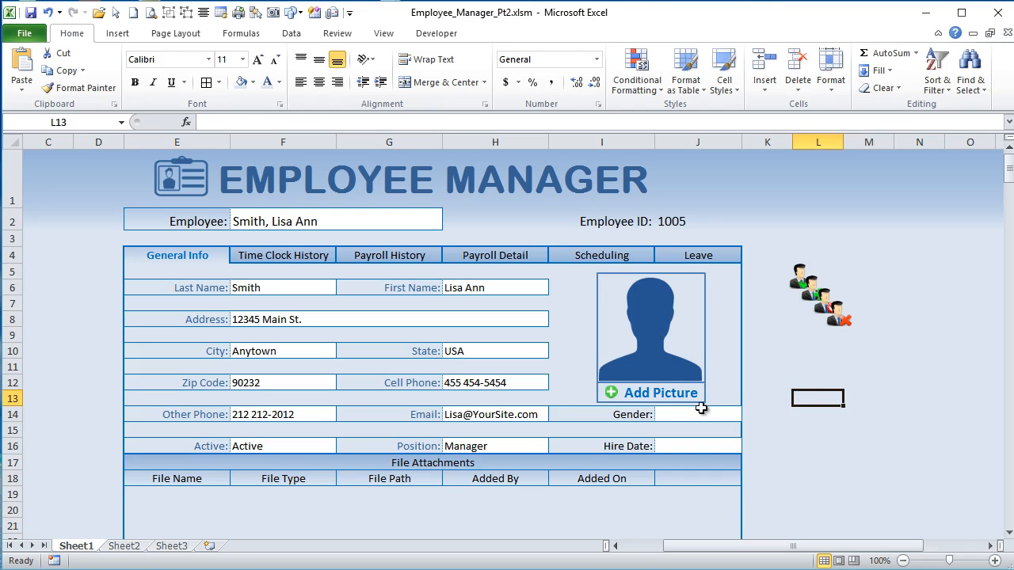
{"action": "left_click", "coordinate": [624, 393]}
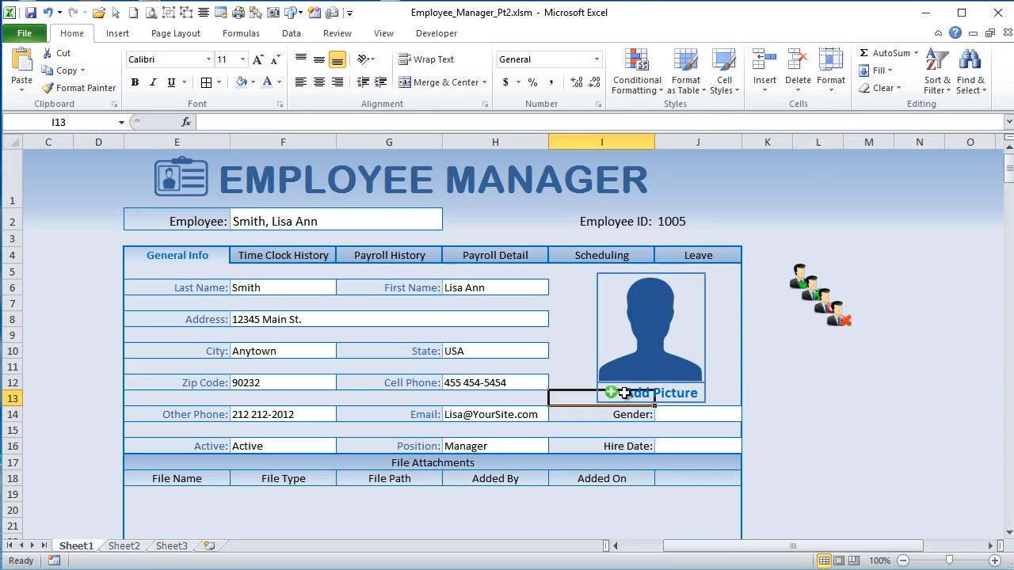
{"action": "left_click", "coordinate": [684, 393]}
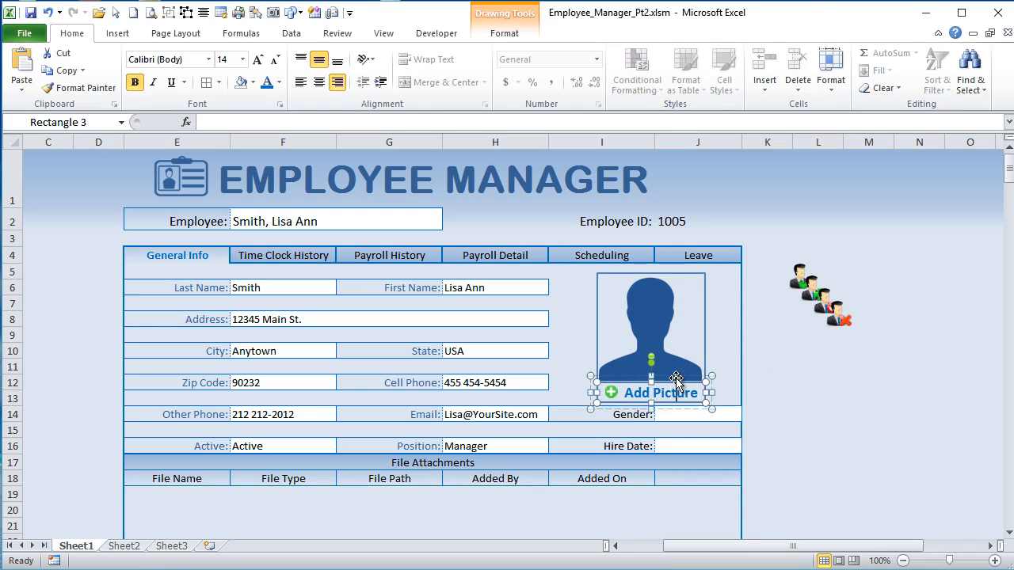
{"action": "left_click", "coordinate": [712, 385]}
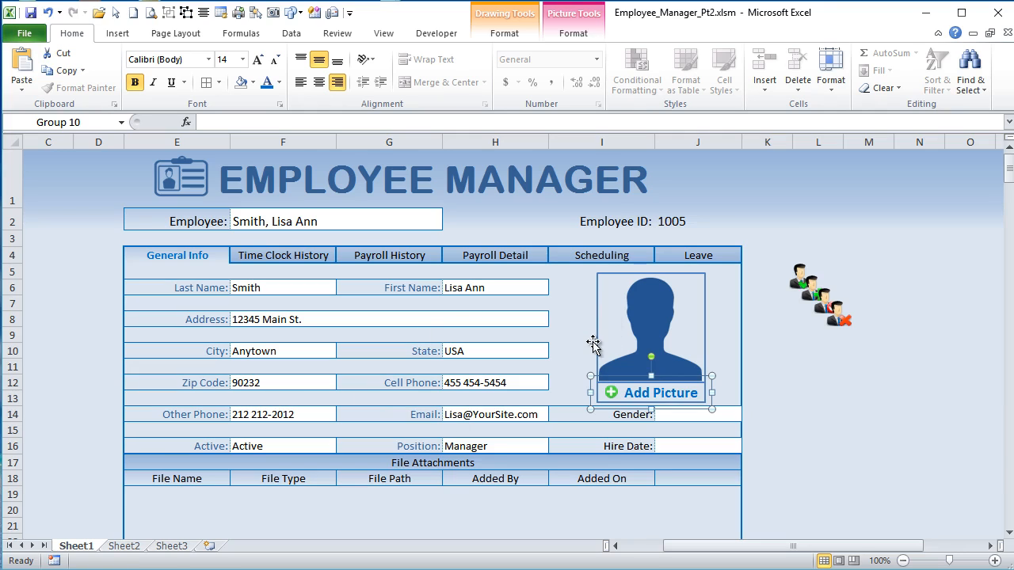
{"action": "left_click", "coordinate": [766, 392]}
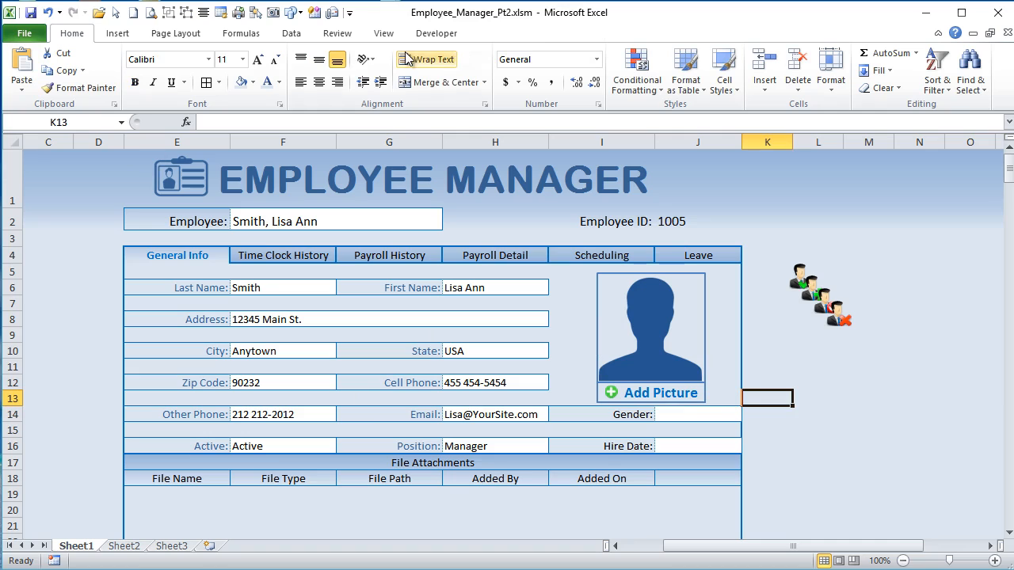
Step: Open the workbook's Visual Basic editor
{"action": "left_click", "coordinate": [433, 33]}
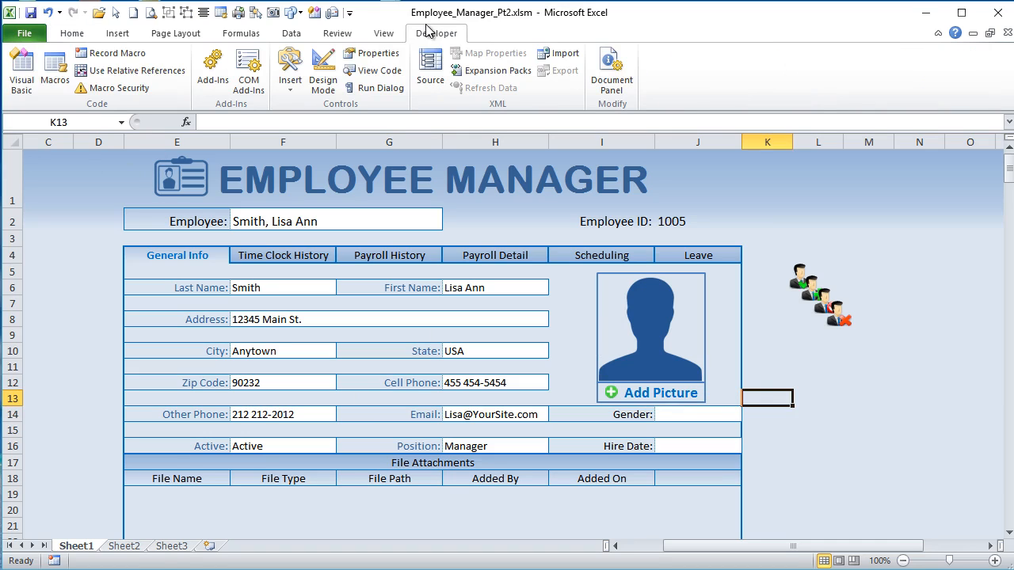
{"action": "left_click", "coordinate": [22, 80]}
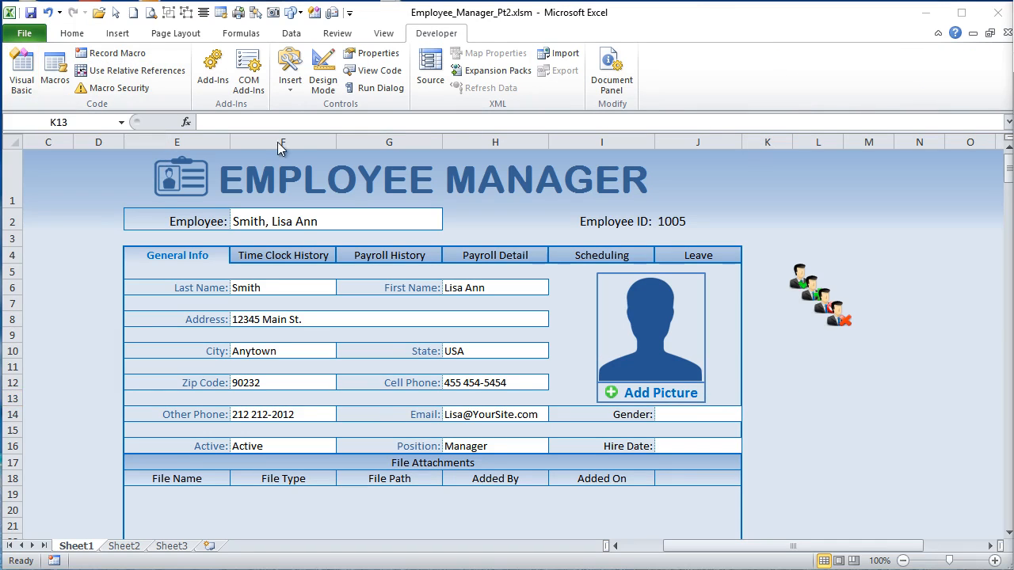
{"action": "left_click", "coordinate": [19, 83]}
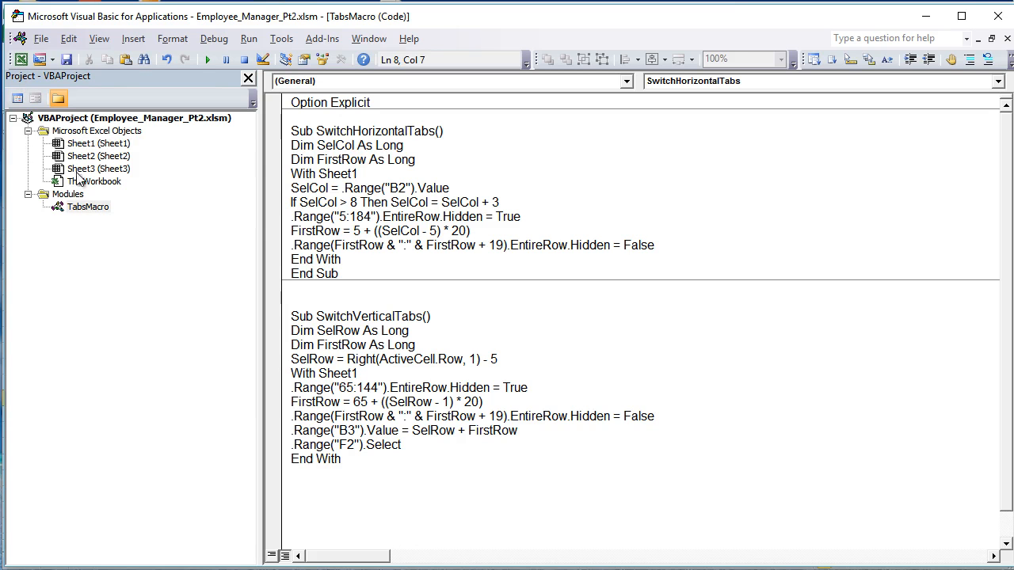
Step: Insert a new standard module into the Employee_Manager_Pt2 VBA project
{"action": "left_click", "coordinate": [87, 156]}
{"action": "right_click", "coordinate": [88, 156]}
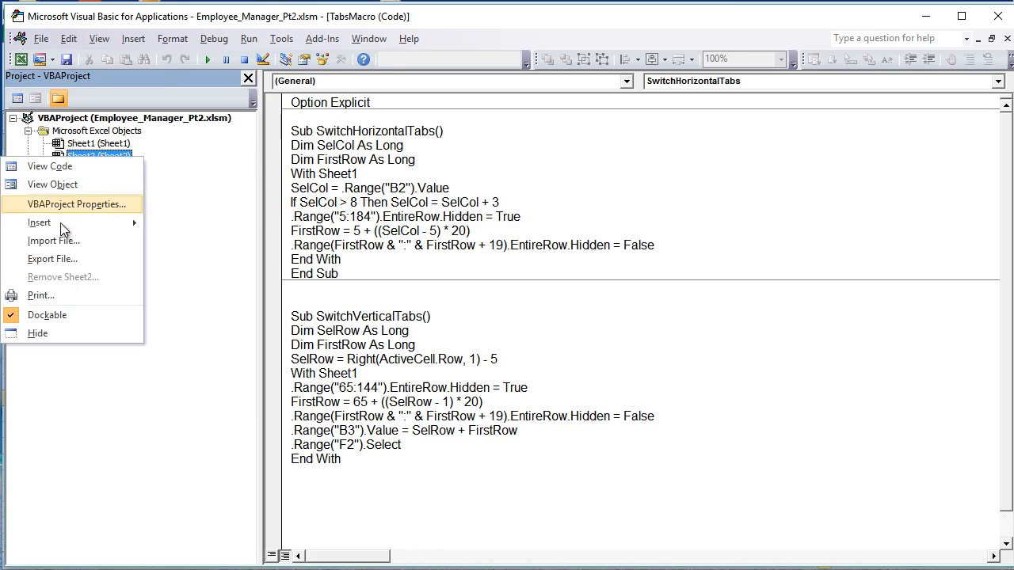
{"action": "mouse_move", "coordinate": [70, 225]}
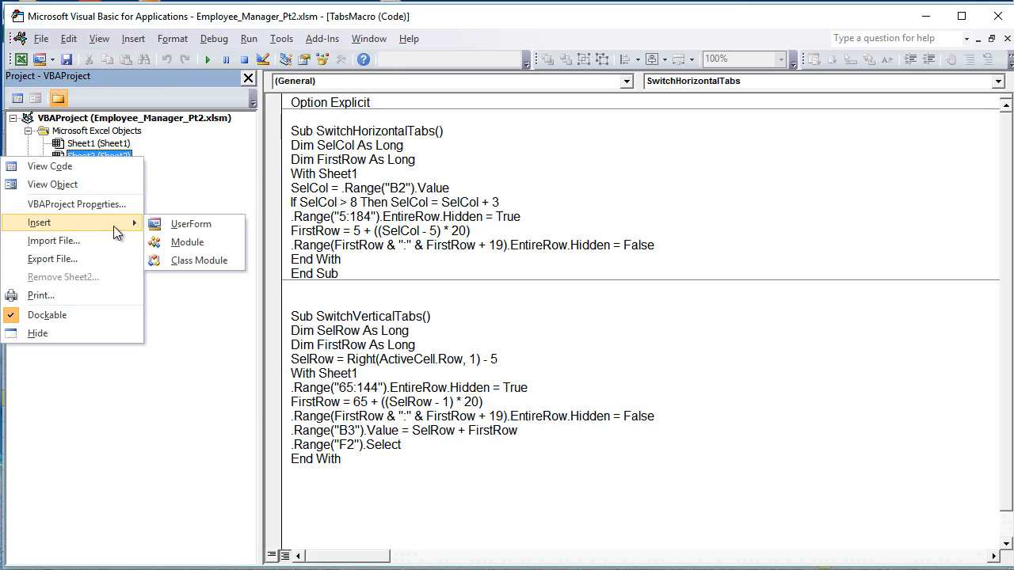
{"action": "left_click", "coordinate": [174, 244]}
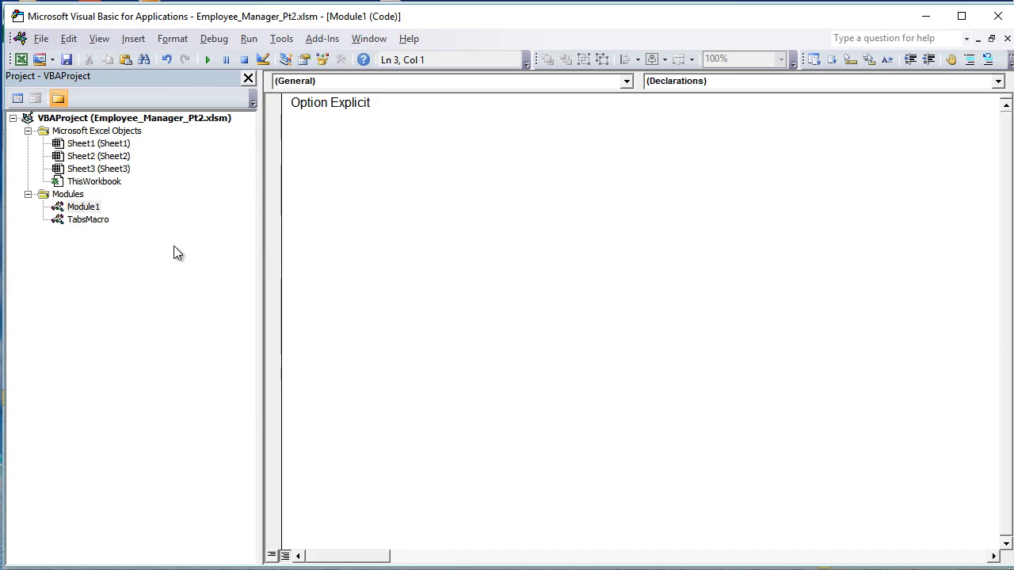
Step: Rename the TabsMacro module as Empl_PicMacs and close its properties
{"action": "left_click", "coordinate": [93, 221]}
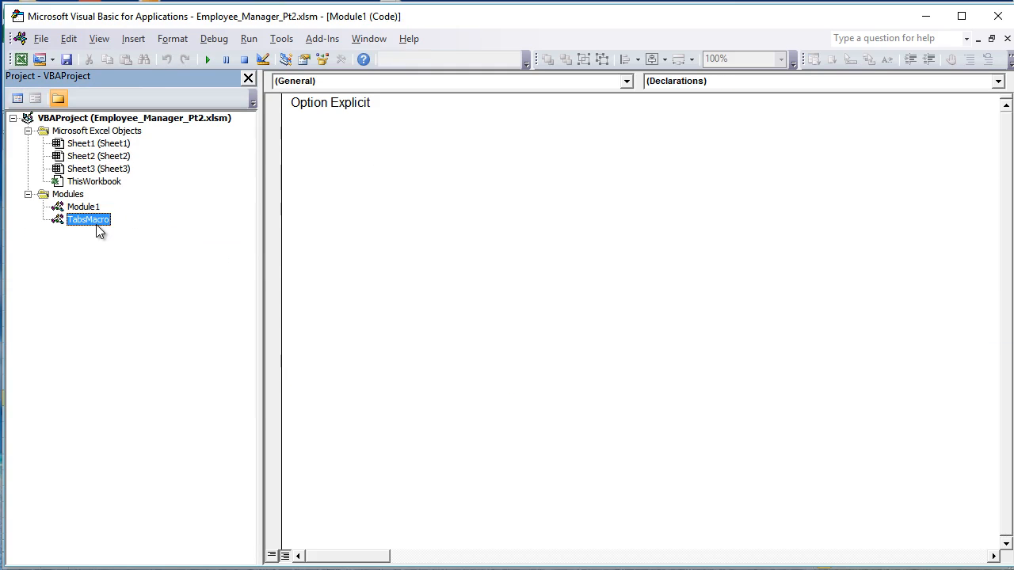
{"action": "left_click", "coordinate": [303, 60]}
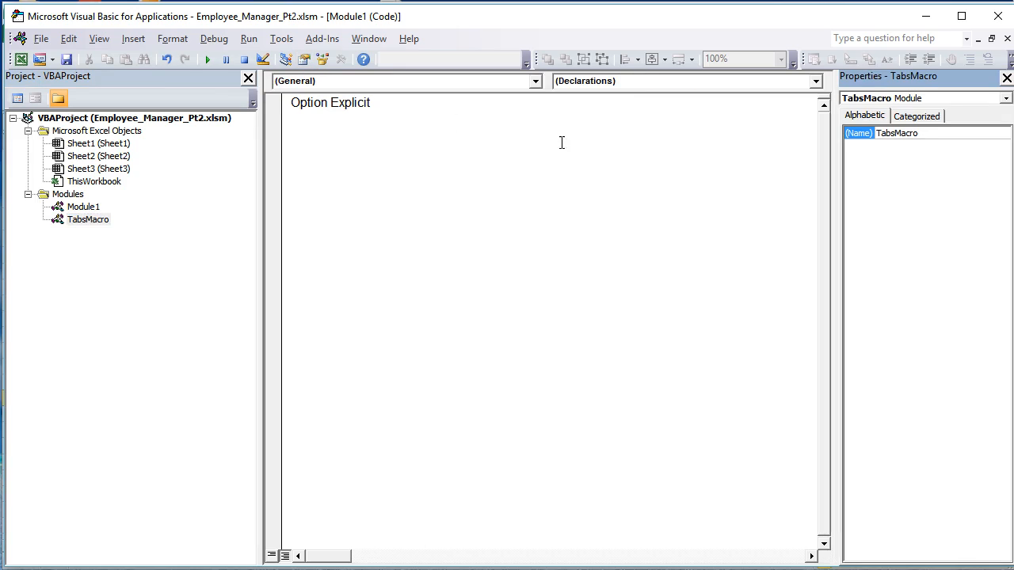
{"action": "double_click", "coordinate": [906, 136]}
{"action": "type", "text": "Empl_PicMacs"}
{"action": "left_click", "coordinate": [515, 116]}
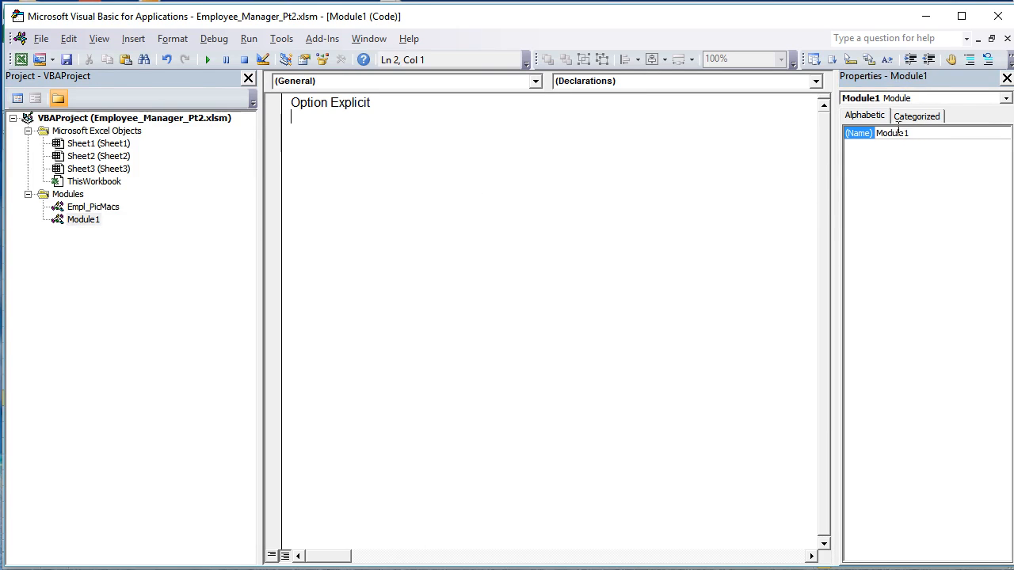
{"action": "left_click", "coordinate": [1006, 78]}
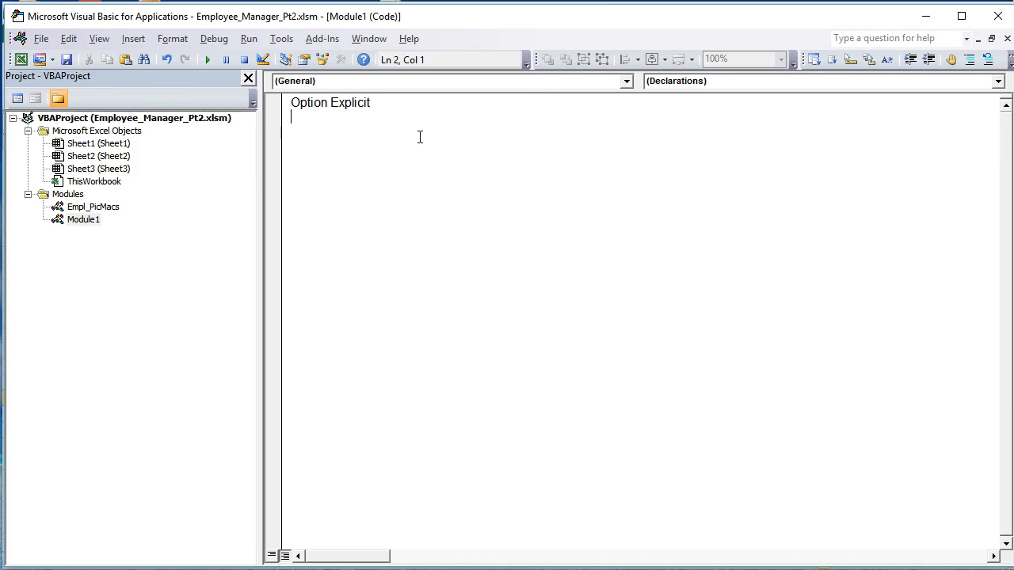
Step: Start a Sub named Add_EmplPic in the new module and declare PicFile As FileDialog in it
{"action": "left_click", "coordinate": [420, 137]}
{"action": "type", "text": "Sub Add_Empl"}
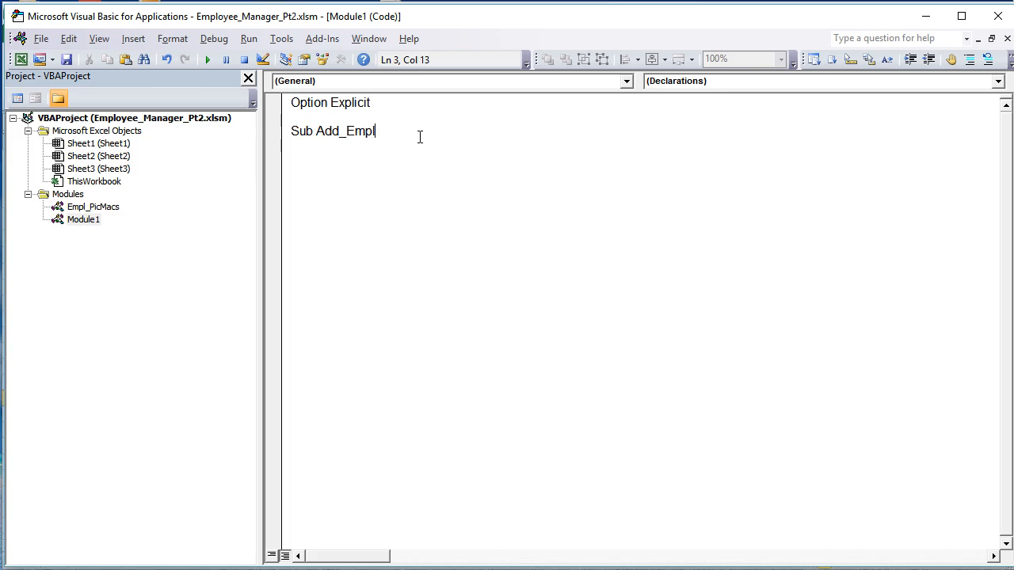
{"action": "type", "text": "Pic"}
{"action": "key", "text": "Return"}
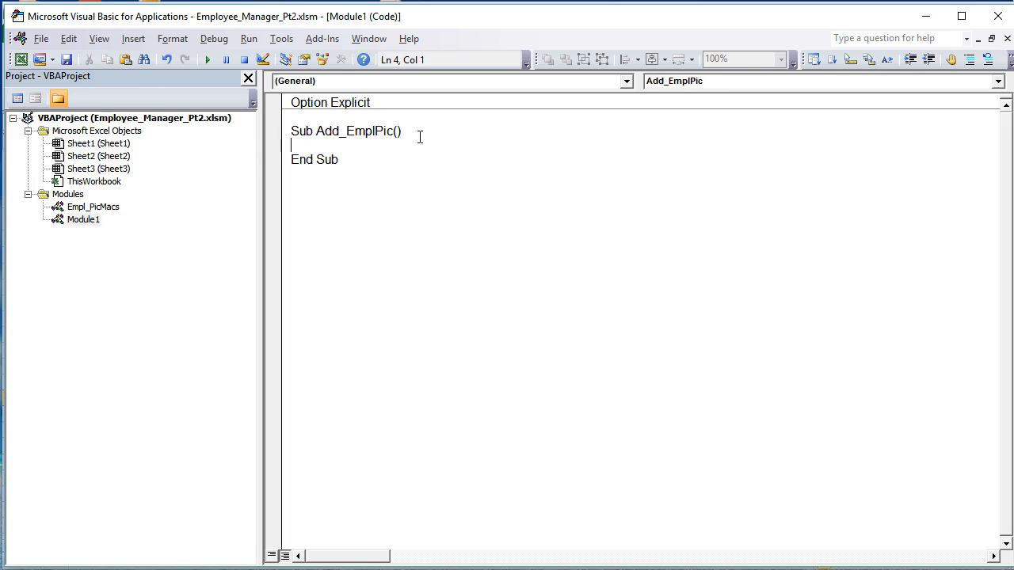
{"action": "type", "text": "Dim PicFile As F"}
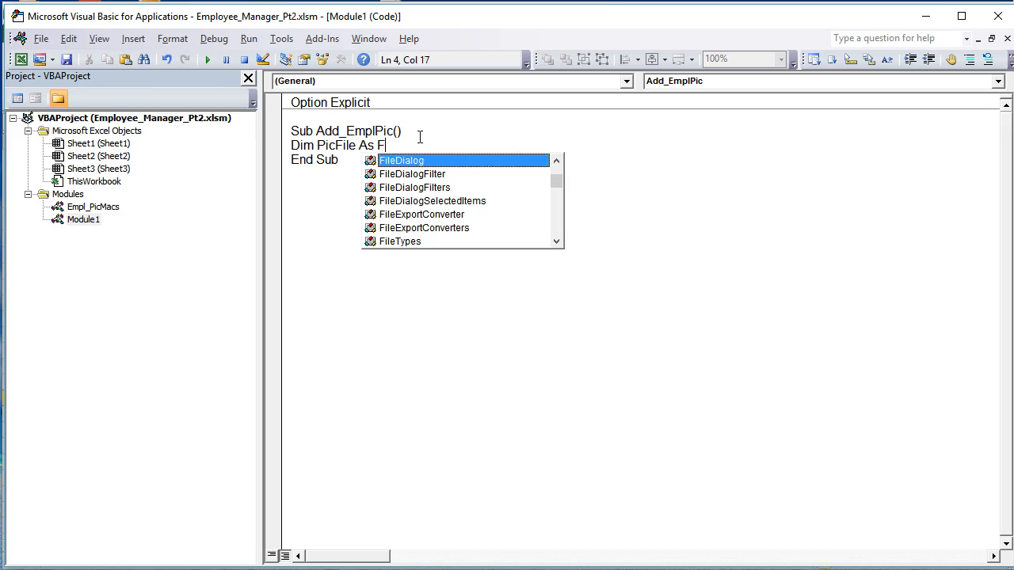
{"action": "type", "text": "ileDis"}
{"action": "key", "text": "BackSpace"}
{"action": "key", "text": "Tab"}
{"action": "key", "text": "Return"}
Step: Open a With Sheet1 block below the PicFile declaration
{"action": "type", "text": "W"}
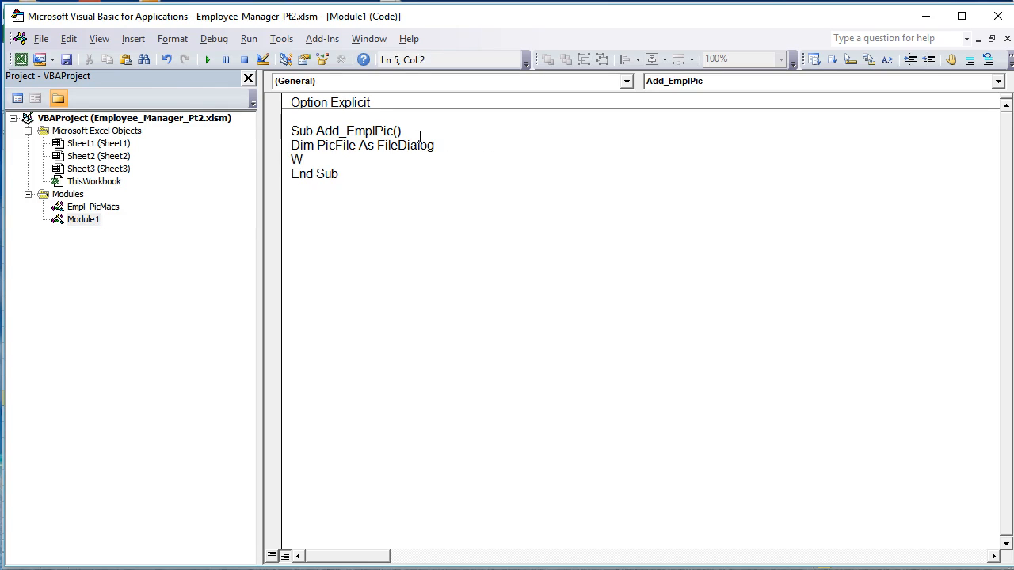
{"action": "type", "text": "ith She"}
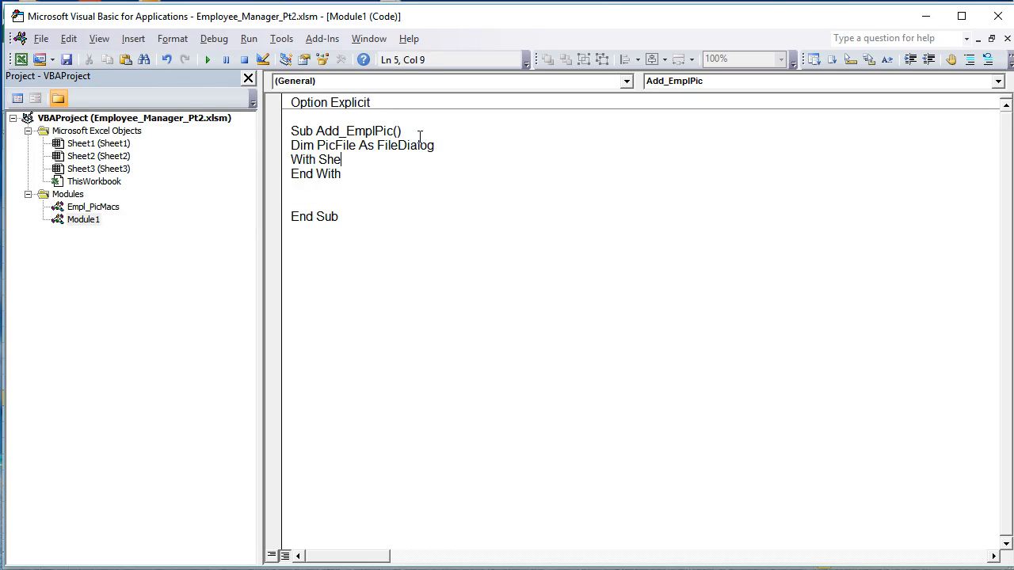
{"action": "type", "text": "et1"}
{"action": "key", "text": "Return"}
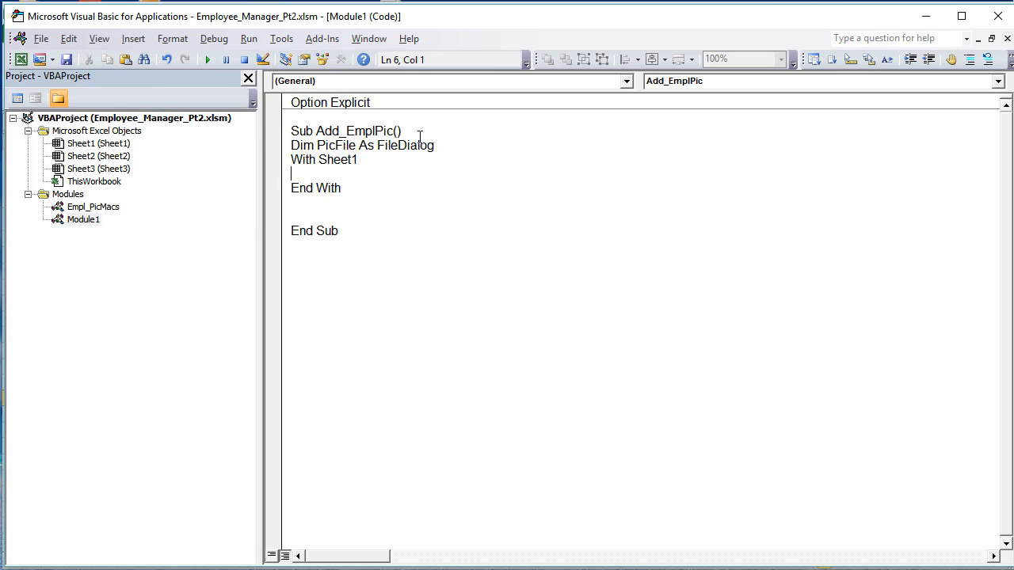
Step: Inside the Sheet1 block, write Set PicFile = Application.FileDialog(msoFileDialogFilePicker)
{"action": "type", "text": "Set PicFile = Applicati"}
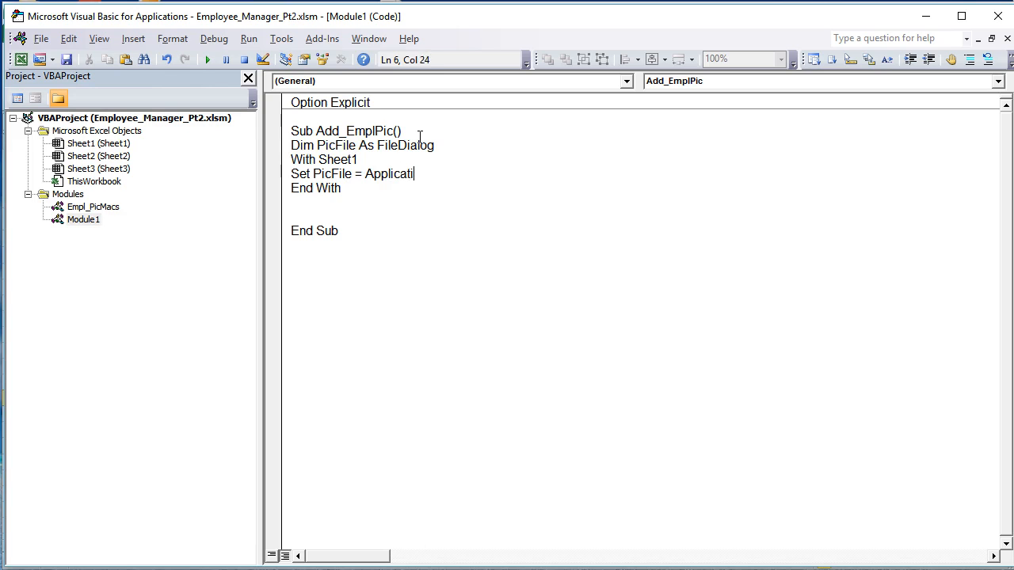
{"action": "type", "text": "on.filedi"}
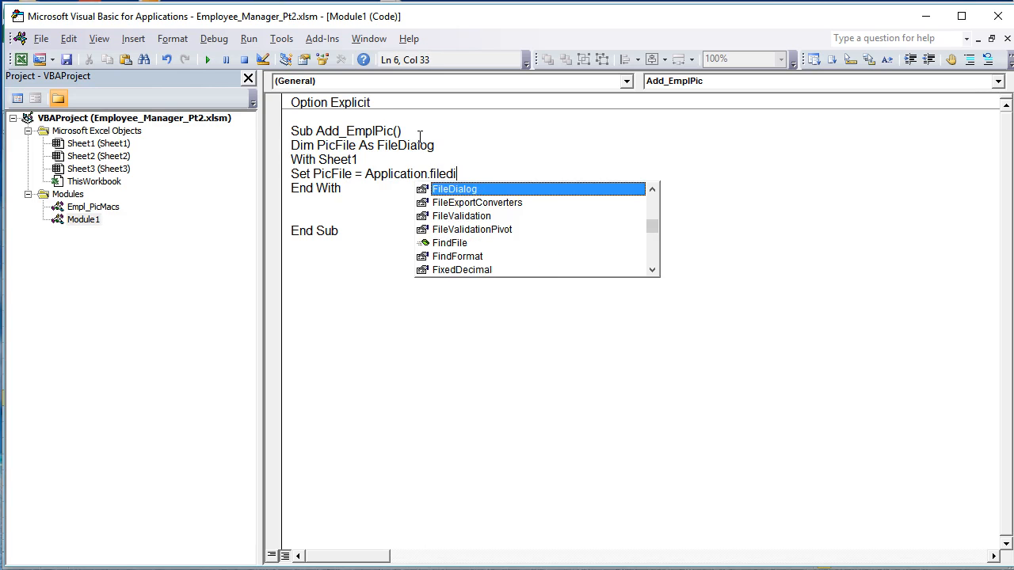
{"action": "key", "text": "Tab"}
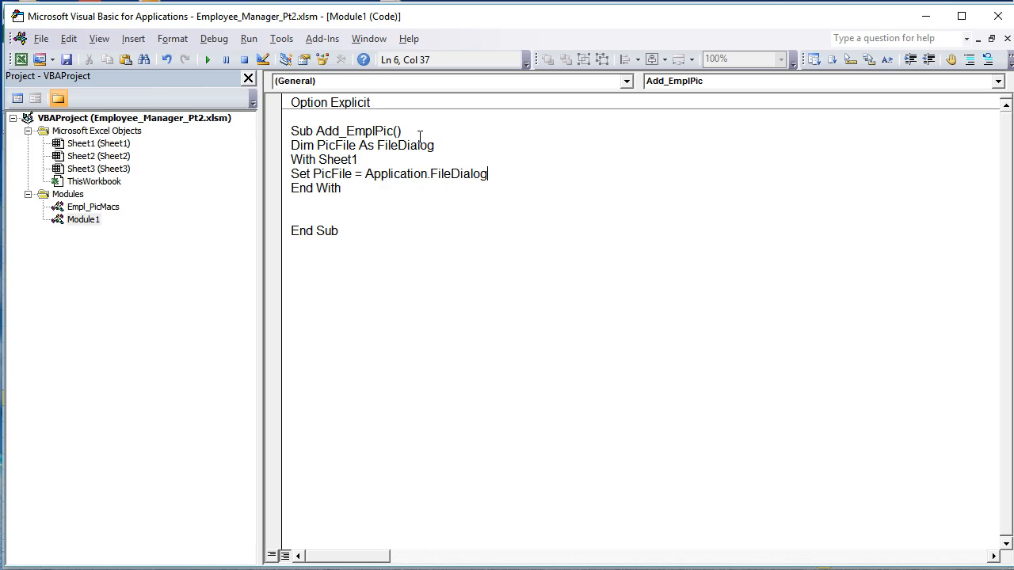
{"action": "type", "text": "(ms"}
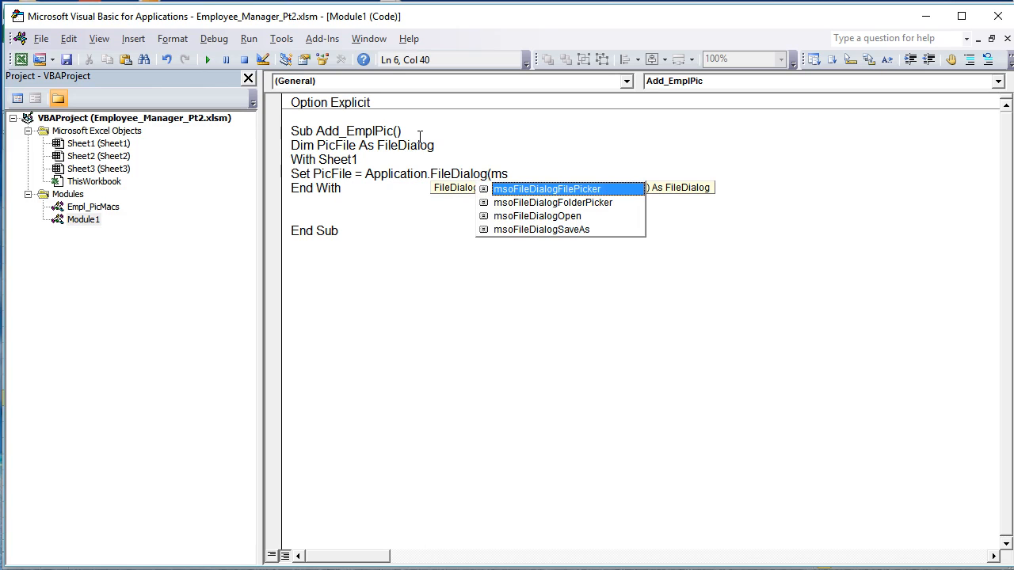
{"action": "key", "text": "Tab"}
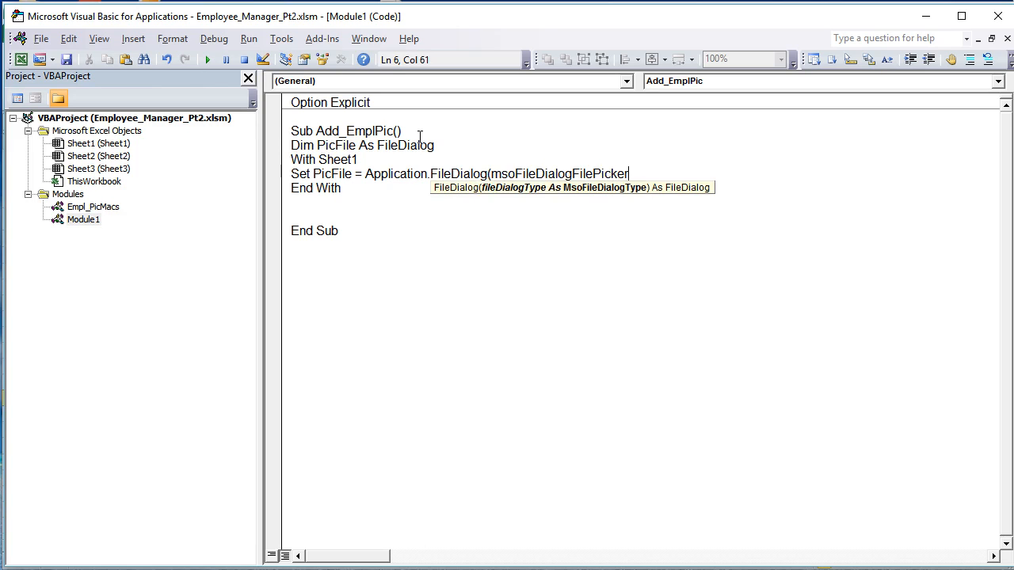
{"action": "type", "text": ")"}
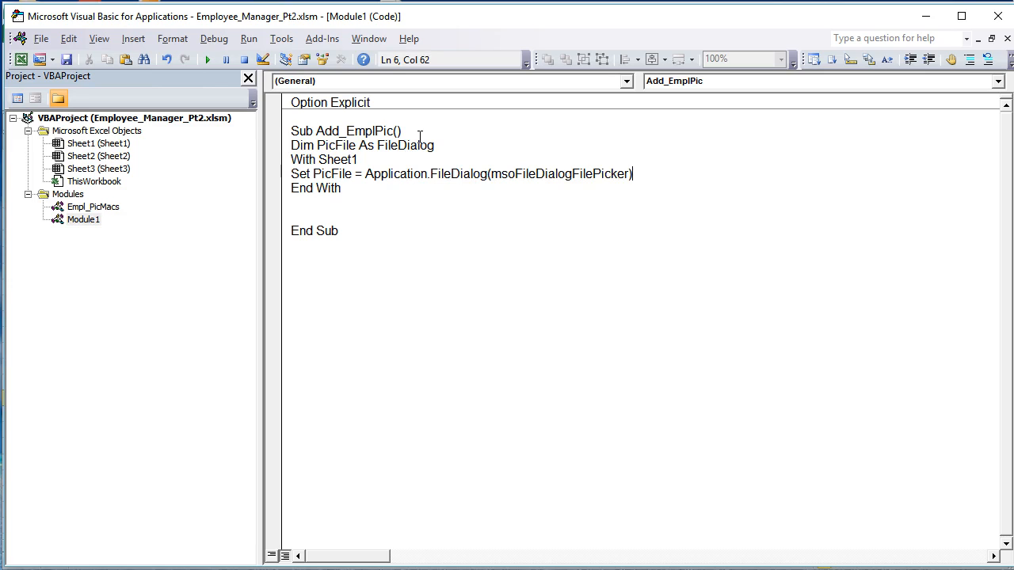
Step: Add a nested With PicFile block that sets .Title to "Select an Employee Picture"
{"action": "key", "text": "Return"}
{"action": "type", "text": "With "}
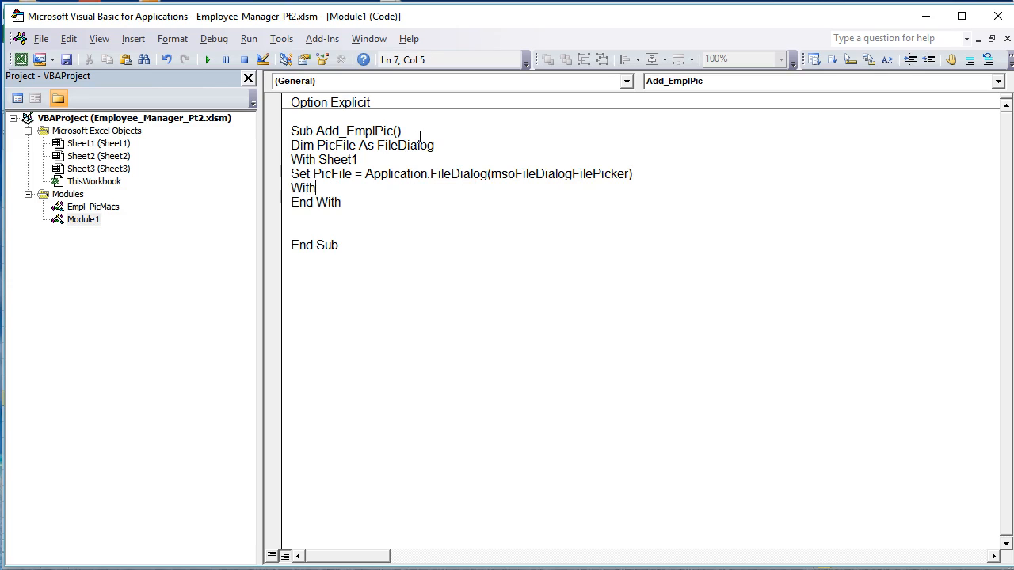
{"action": "type", "text": "Pic"}
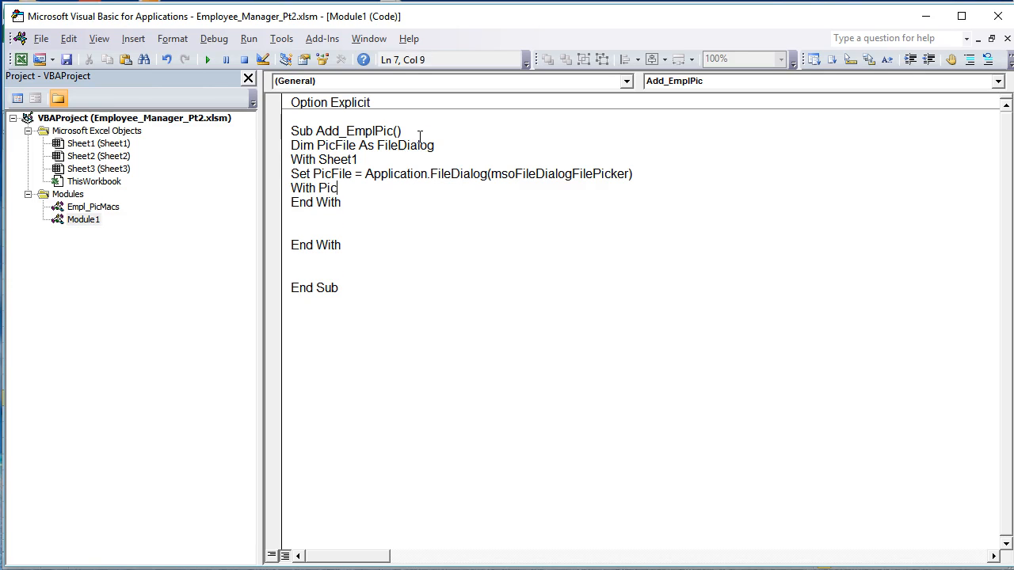
{"action": "type", "text": "File"}
{"action": "key", "text": "Return"}
{"action": "type", "text": "."}
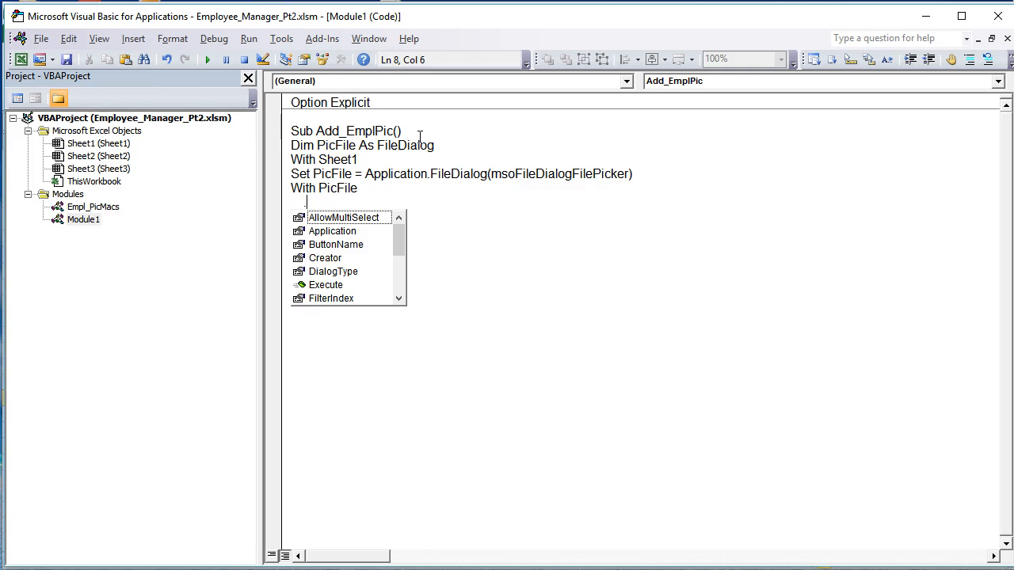
{"action": "type", "text": "tit"}
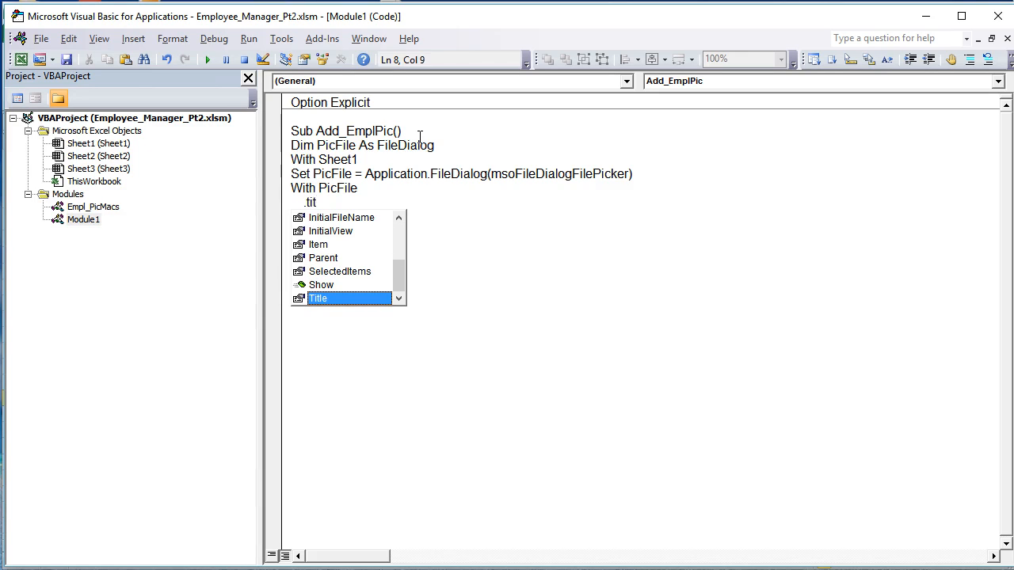
{"action": "key", "text": "Tab"}
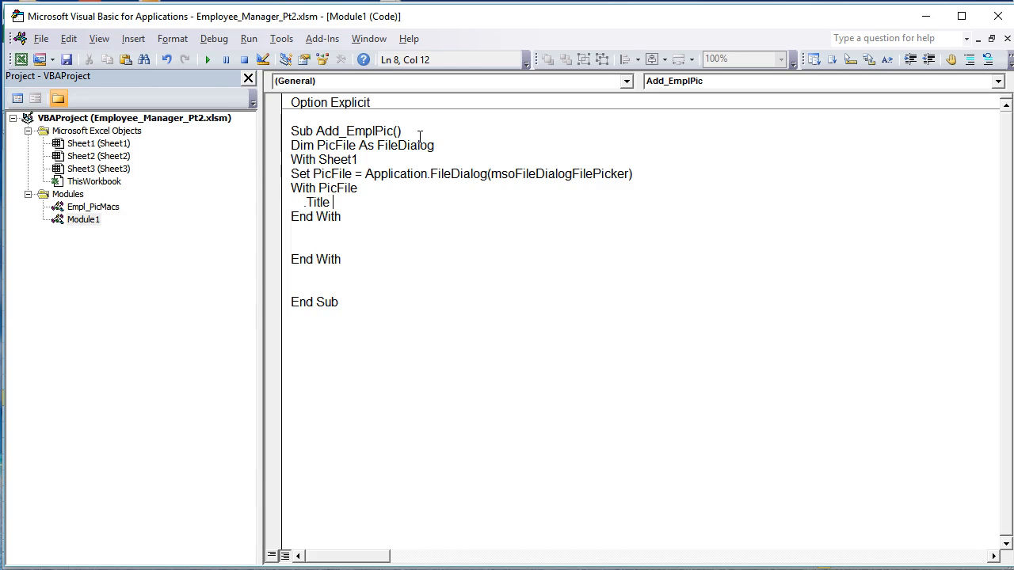
{"action": "type", "text": "= \"Select an Empl"}
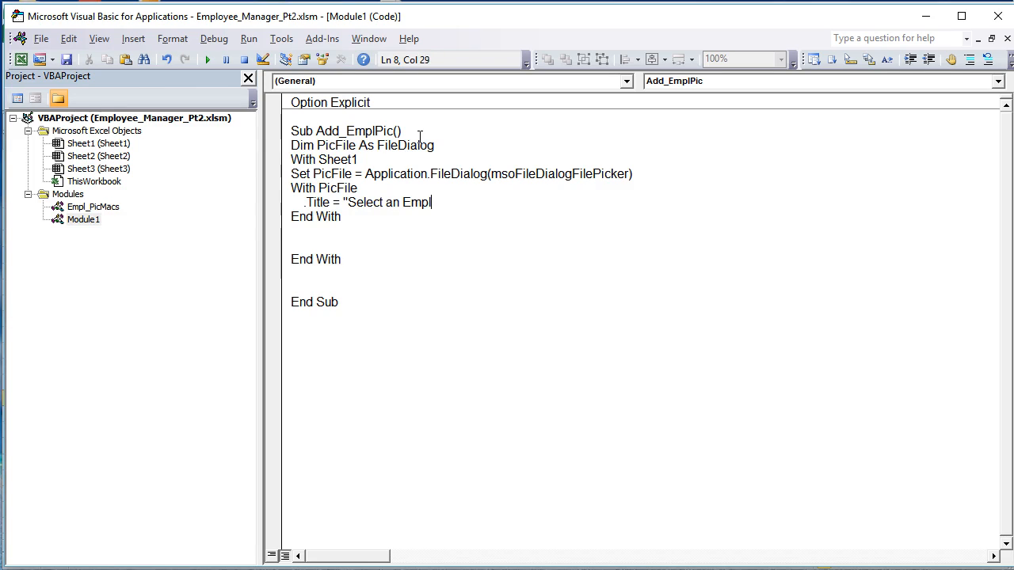
{"action": "type", "text": "oyee Picture\""}
{"action": "key", "text": "Return"}
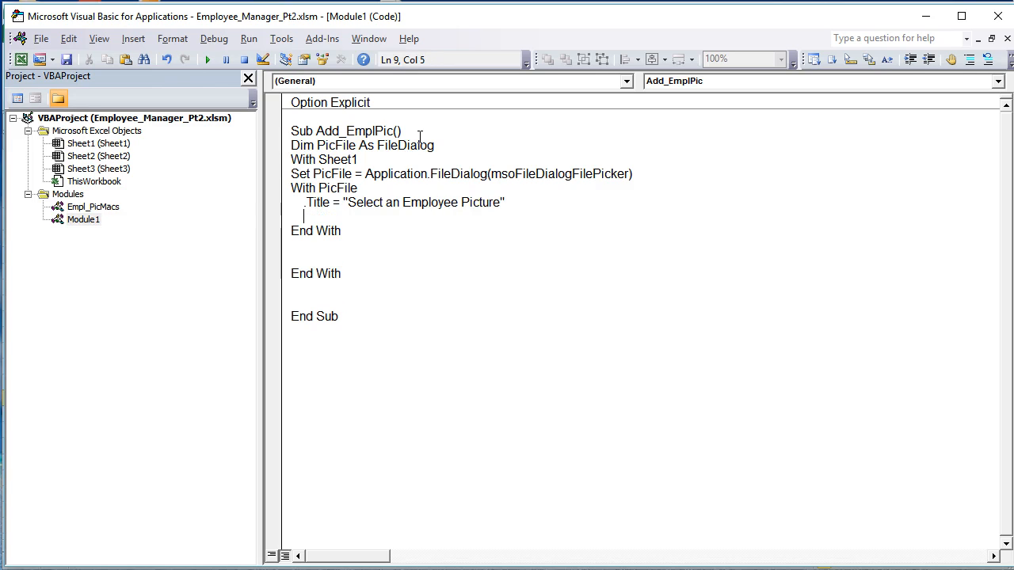
Step: Begin a .Filters.Add statement on the line below the dialog title
{"action": "type", "text": "."}
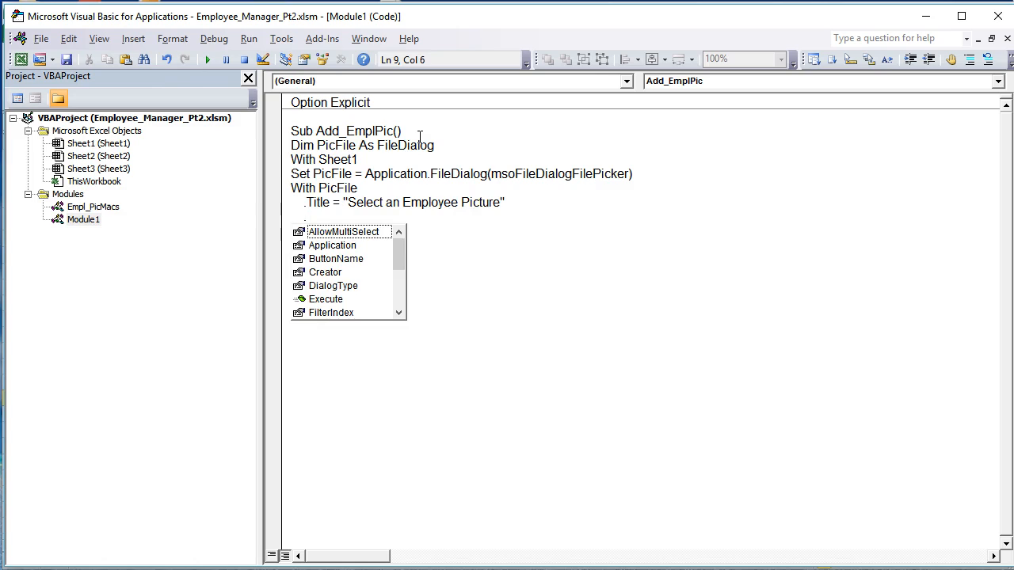
{"action": "type", "text": "filt"}
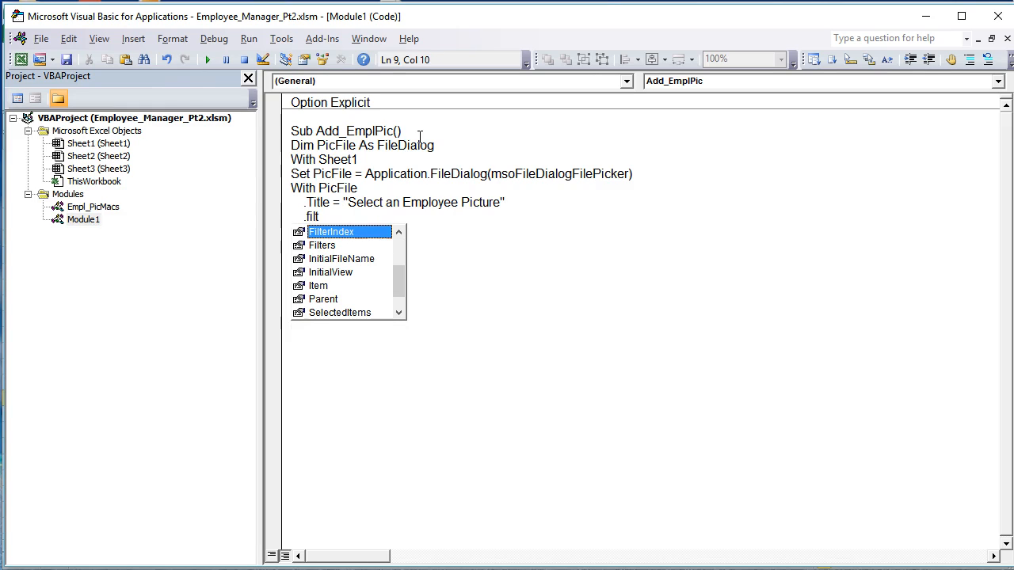
{"action": "key", "text": "Down"}
{"action": "key", "text": "Tab"}
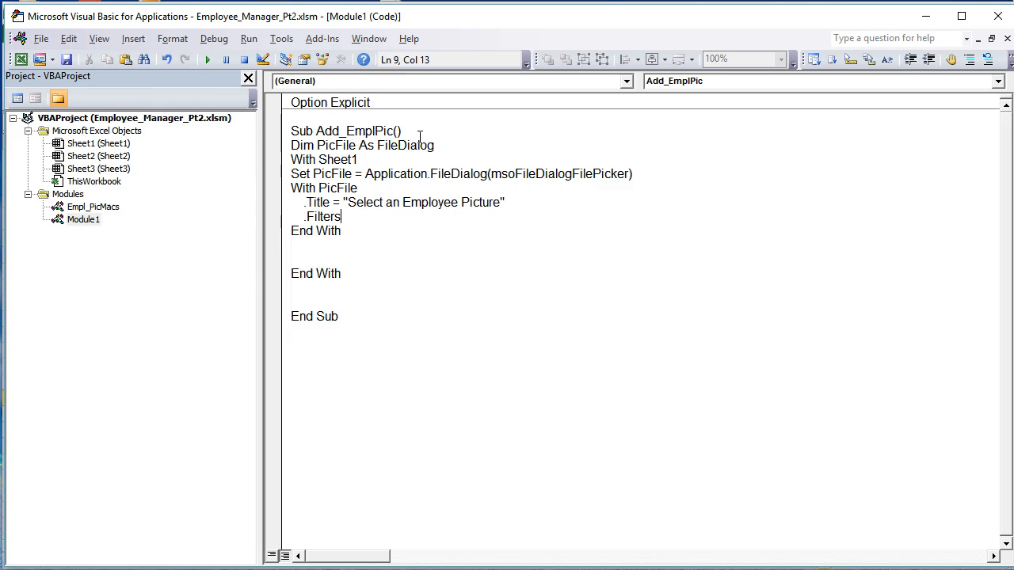
{"action": "type", "text": ".a"}
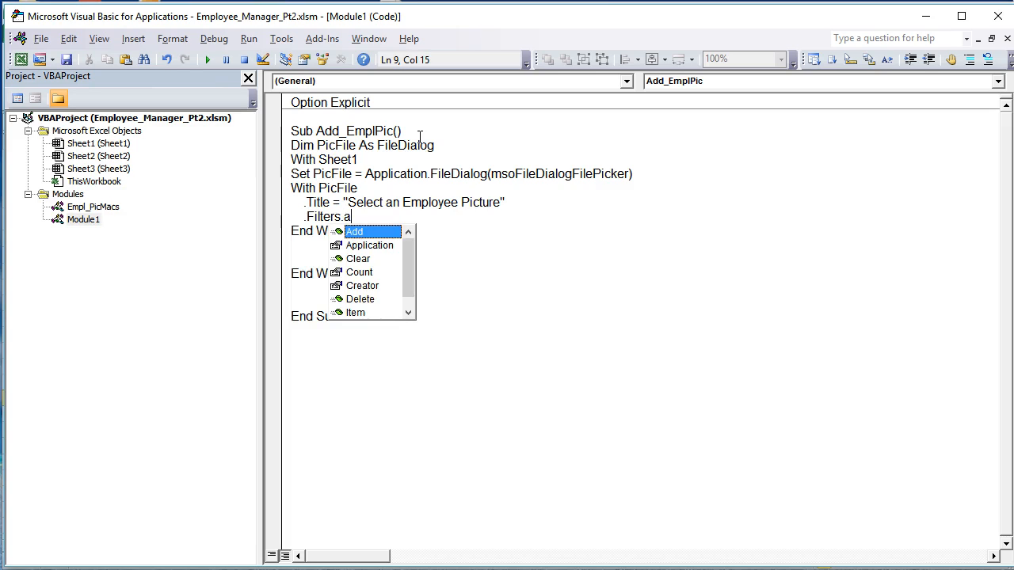
{"action": "key", "text": "Tab"}
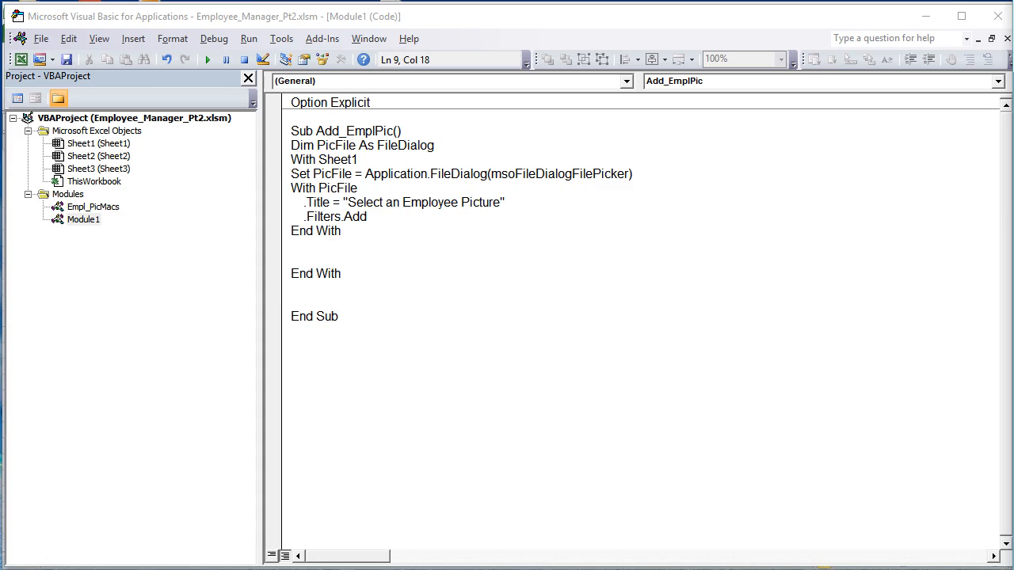
{"action": "key", "text": "ctrl+c"}
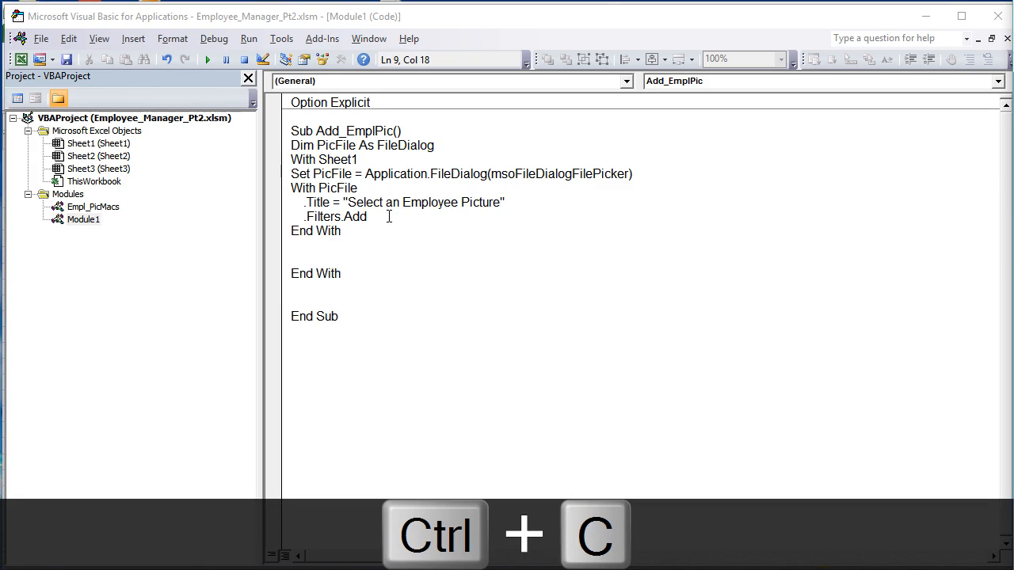
{"action": "left_click", "coordinate": [392, 216]}
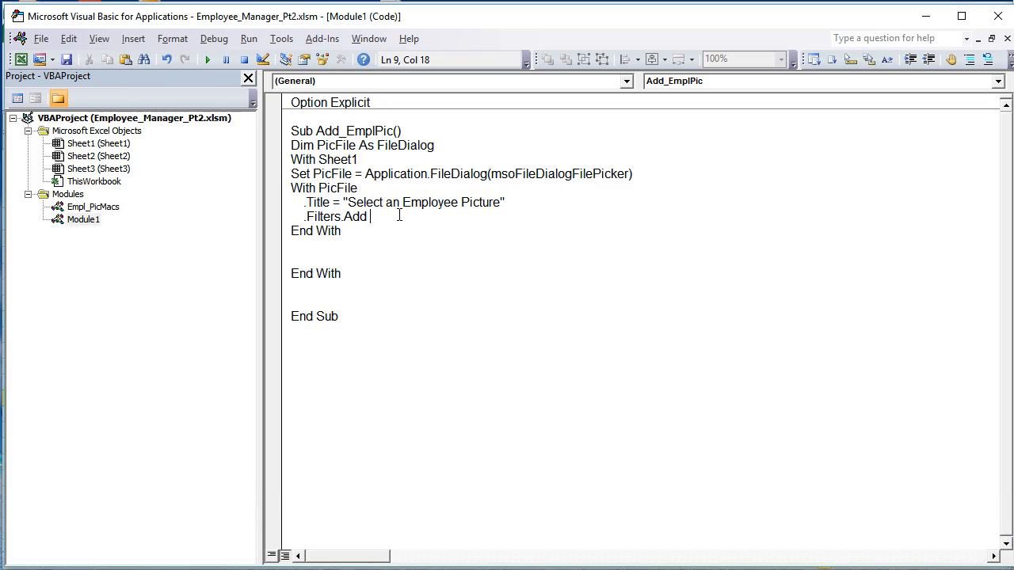
Step: Complete the .Filters.Add statement with "All Picture Files", "*.jpg,*jpeg,*.gif,*.png,*.gif,*bmp,*.tiff", 1
{"action": "type", "text": "\"all"}
{"action": "key", "text": "BackSpace"}
{"action": "key", "text": "BackSpace"}
{"action": "key", "text": "BackSpace"}
{"action": "type", "text": "All Pictures"}
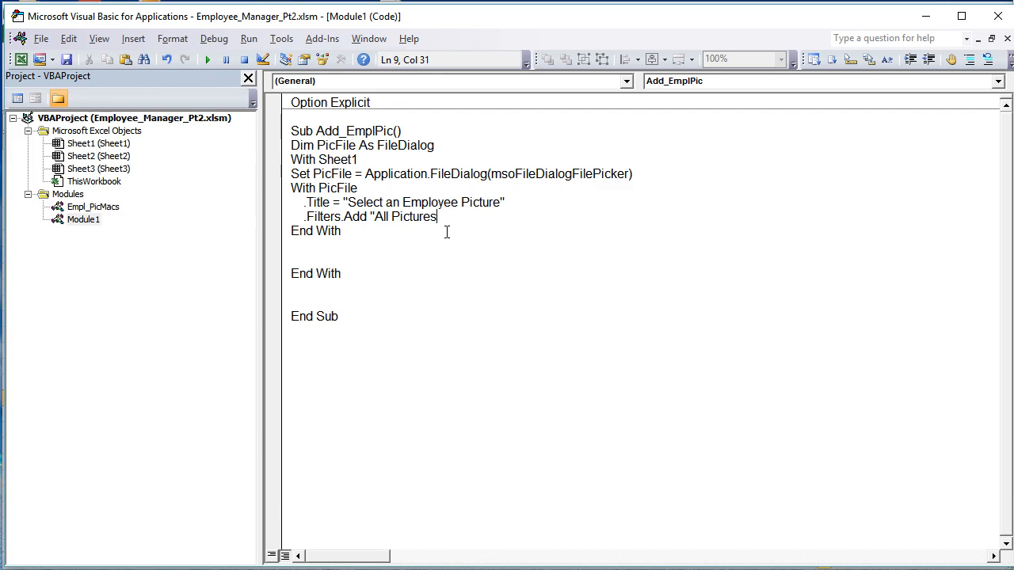
{"action": "key", "text": "BackSpace"}
{"action": "type", "text": "Files\","}
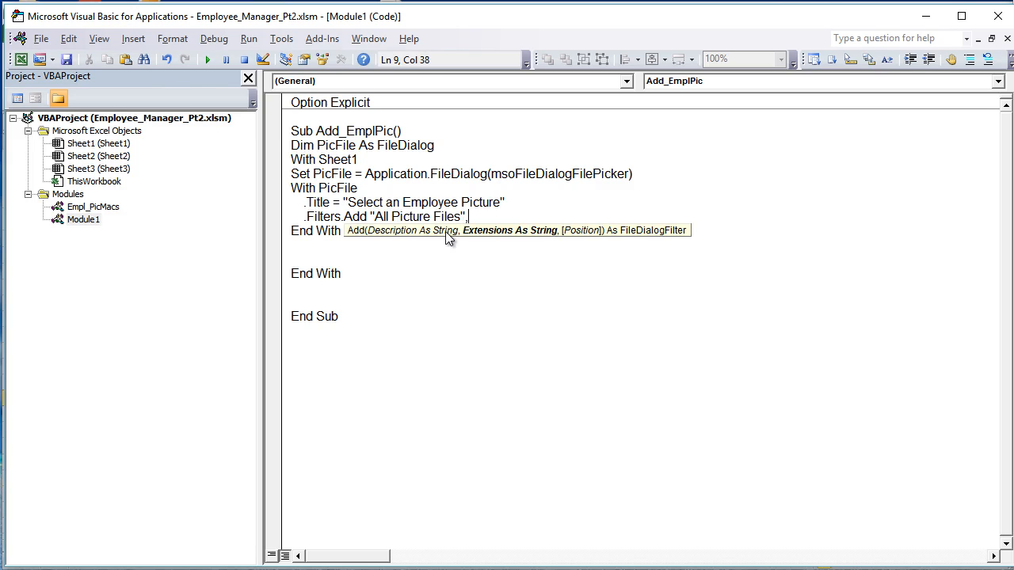
{"action": "key", "text": "ctrl+v"}
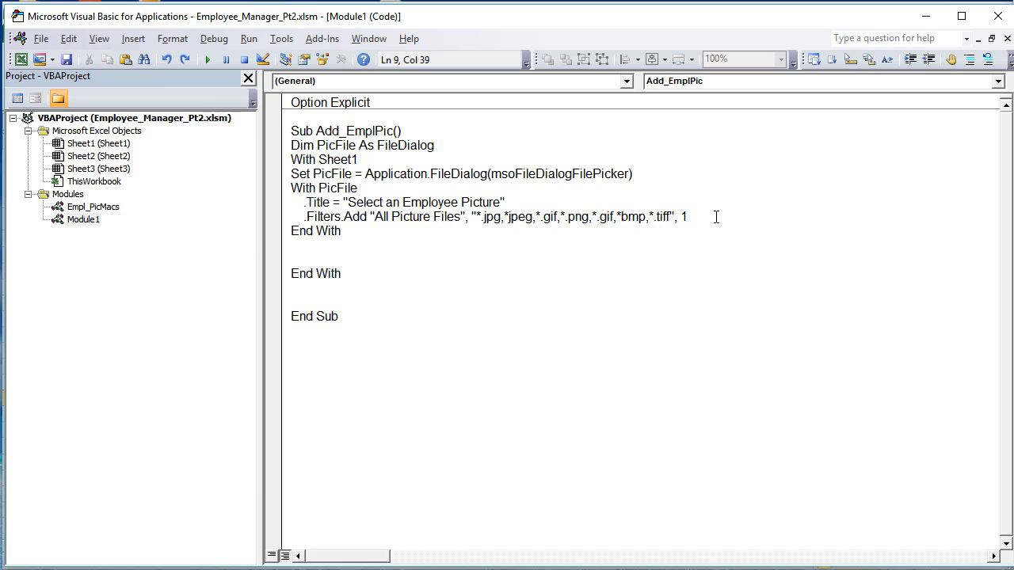
Step: Below the filter statement, write If .Show <> -1 Then GoTo NoSelection
{"action": "left_click", "coordinate": [715, 223]}
{"action": "key", "text": "Return"}
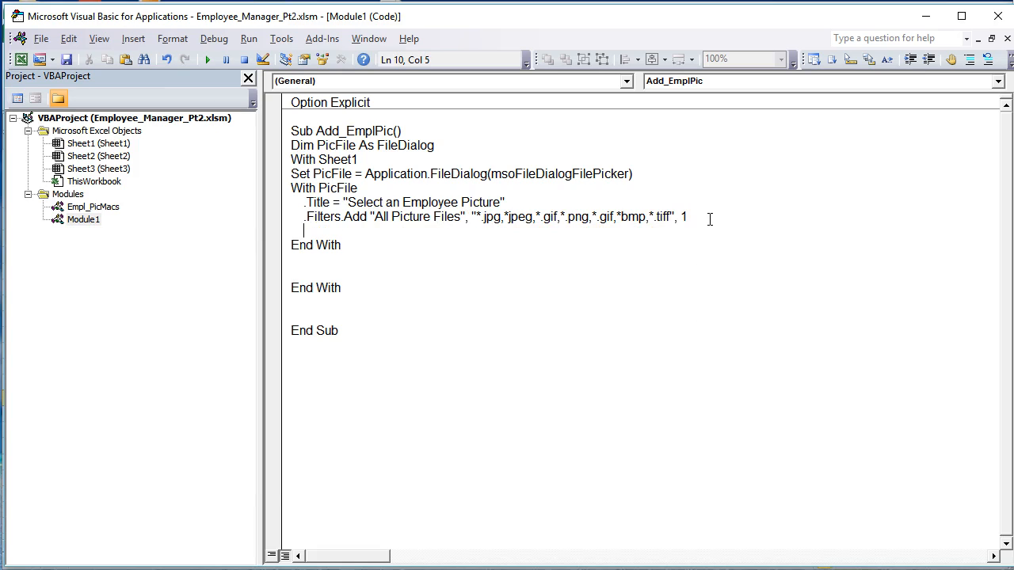
{"action": "type", "text": "If"}
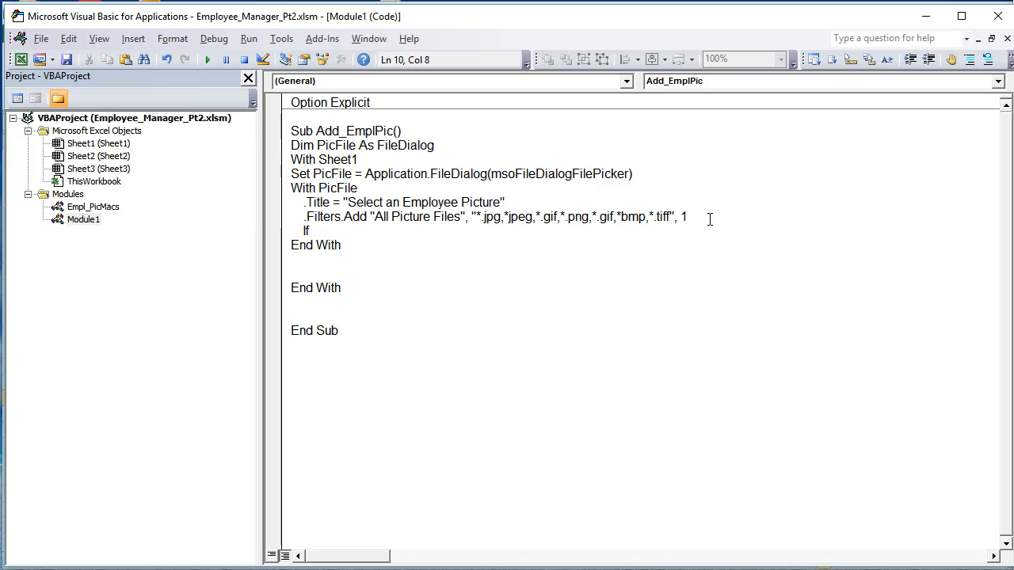
{"action": "type", "text": ".sho"}
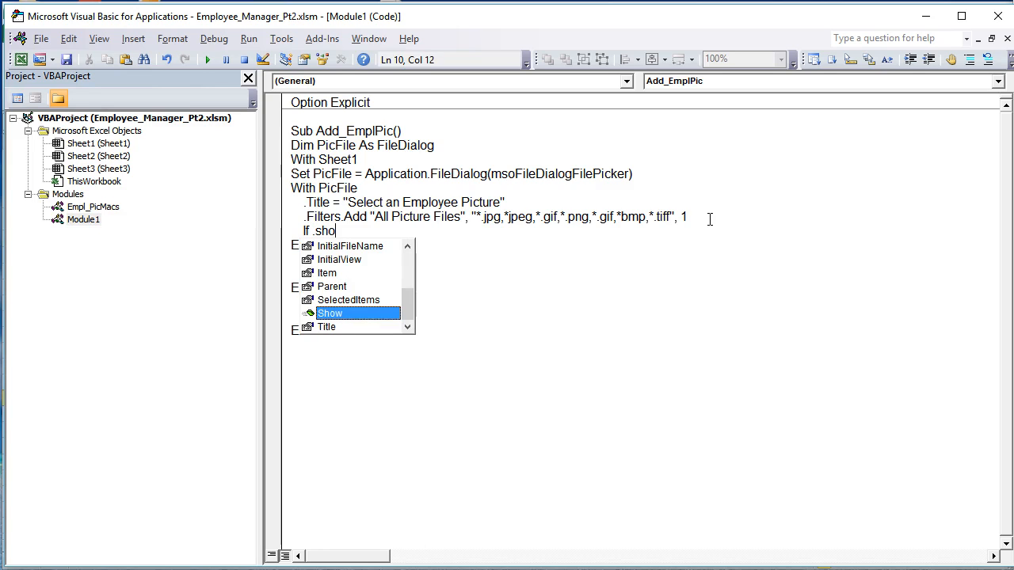
{"action": "key", "text": "Tab"}
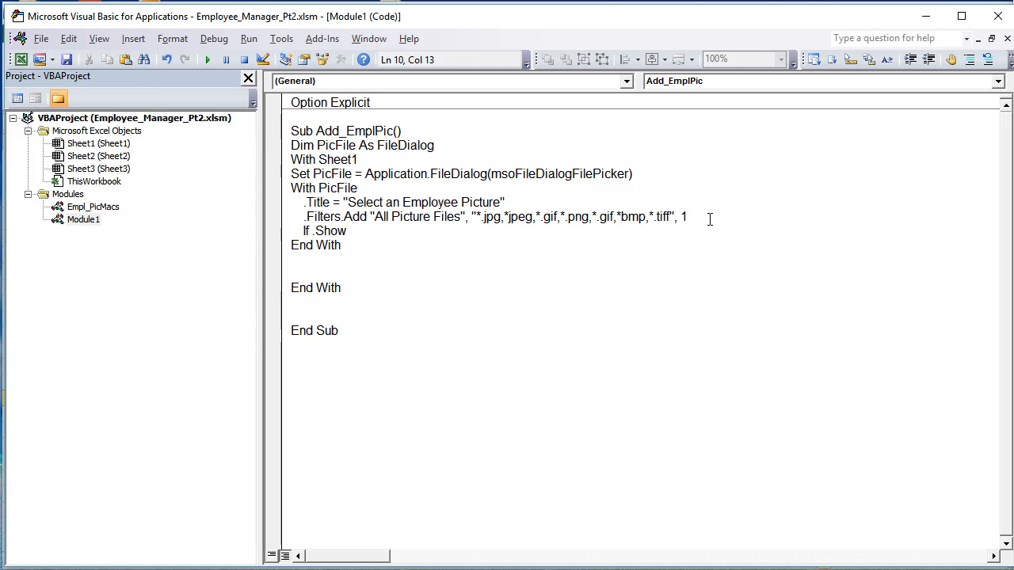
{"action": "type", "text": "<> -1 Then Goto"}
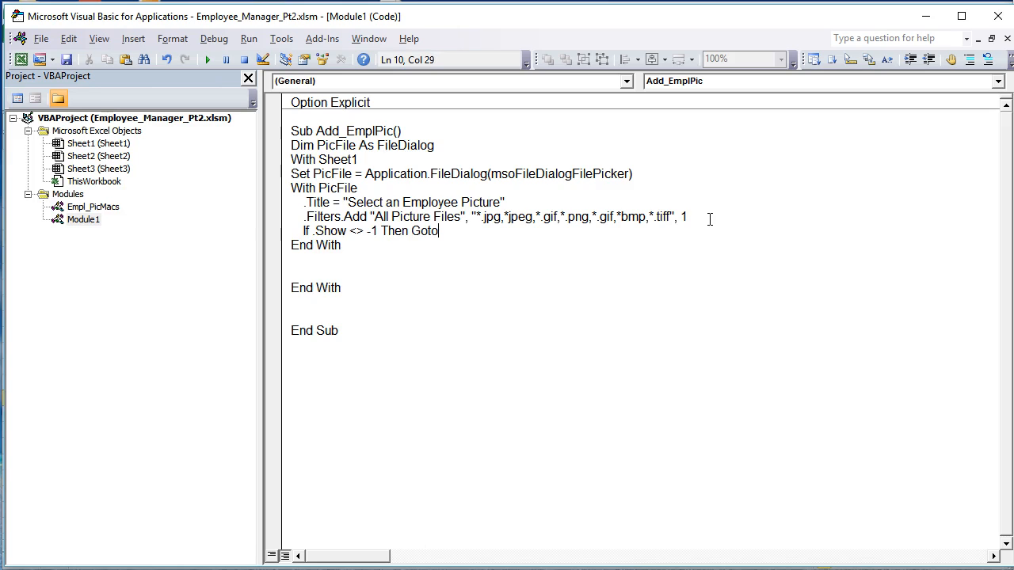
{"action": "type", "text": " NoSelection"}
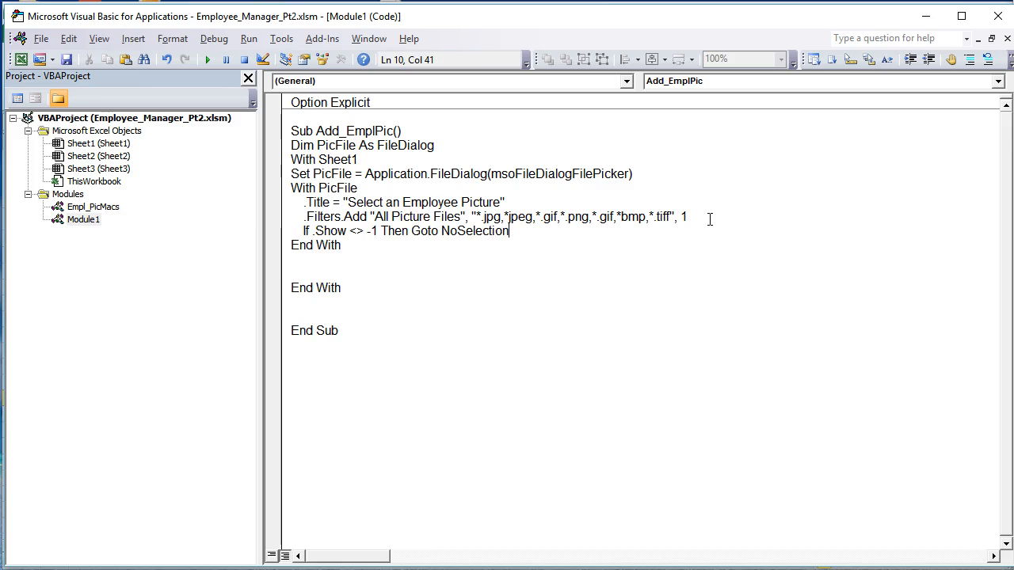
Step: Insert the NoSelection: label directly above the outer End With
{"action": "key", "text": "Down"}
{"action": "key", "text": "Down"}
{"action": "key", "text": "Down"}
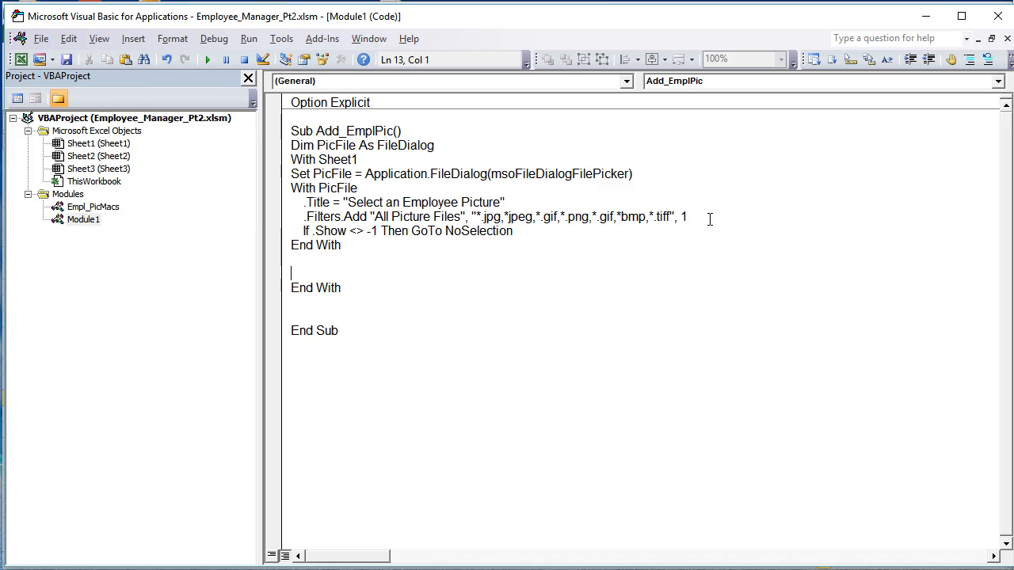
{"action": "type", "text": "NoSelection:"}
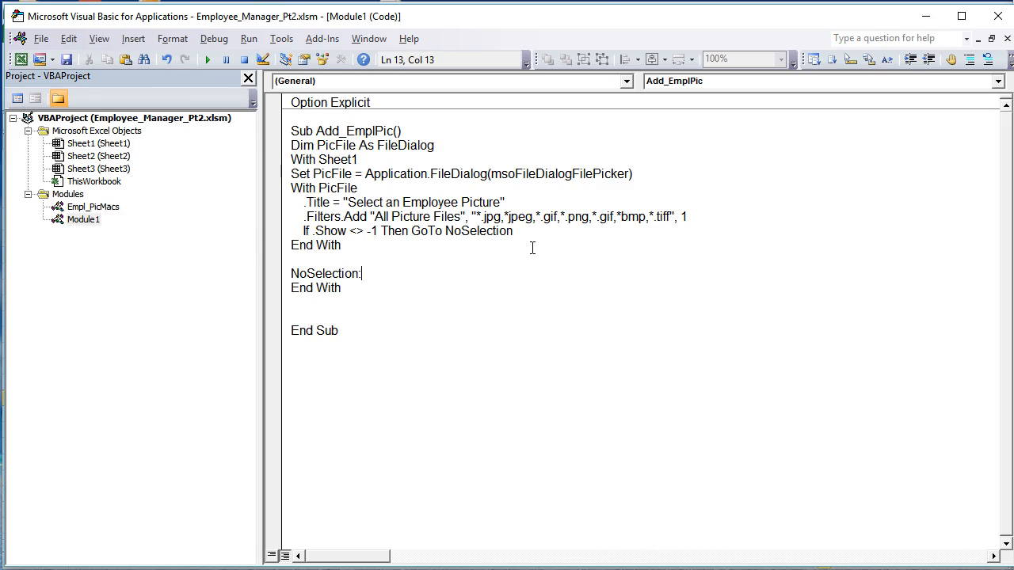
Step: Below the .Show check, write Sheet1.Range("J10").Value = .SelectedItems(1) to store the chosen file
{"action": "left_click", "coordinate": [558, 230]}
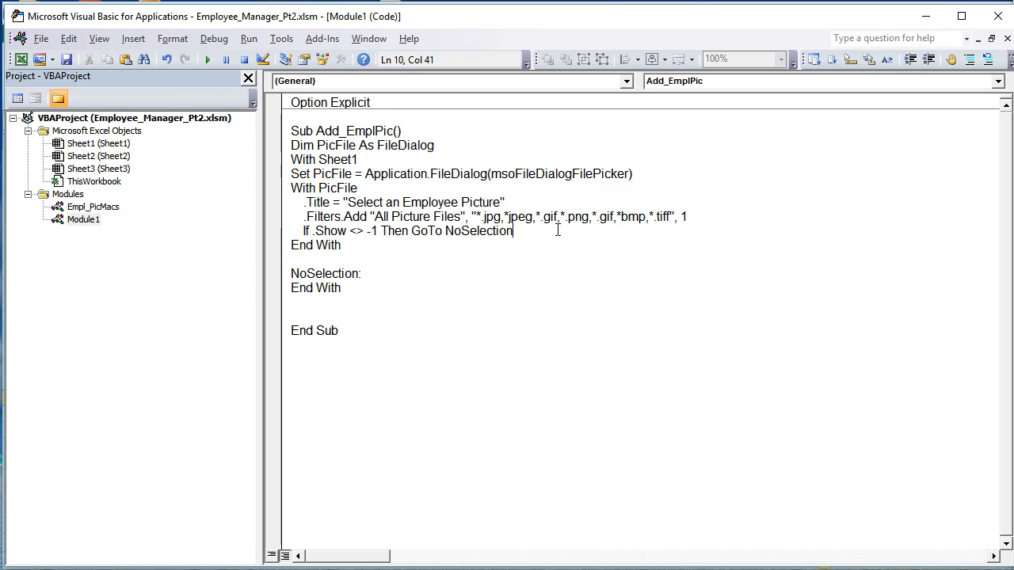
{"action": "key", "text": "Return"}
{"action": "type", "text": "Sheet1."}
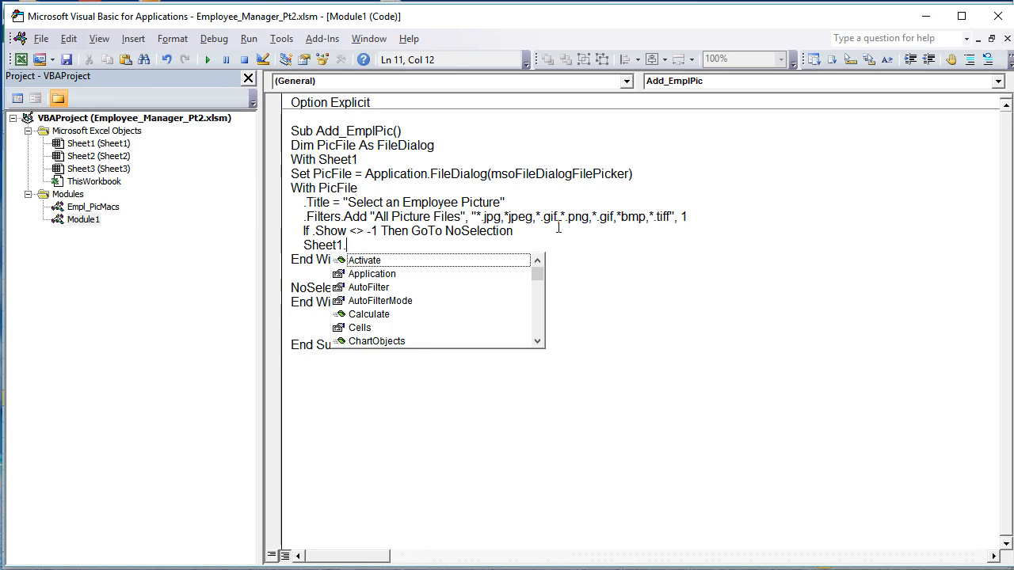
{"action": "type", "text": "Range(\""}
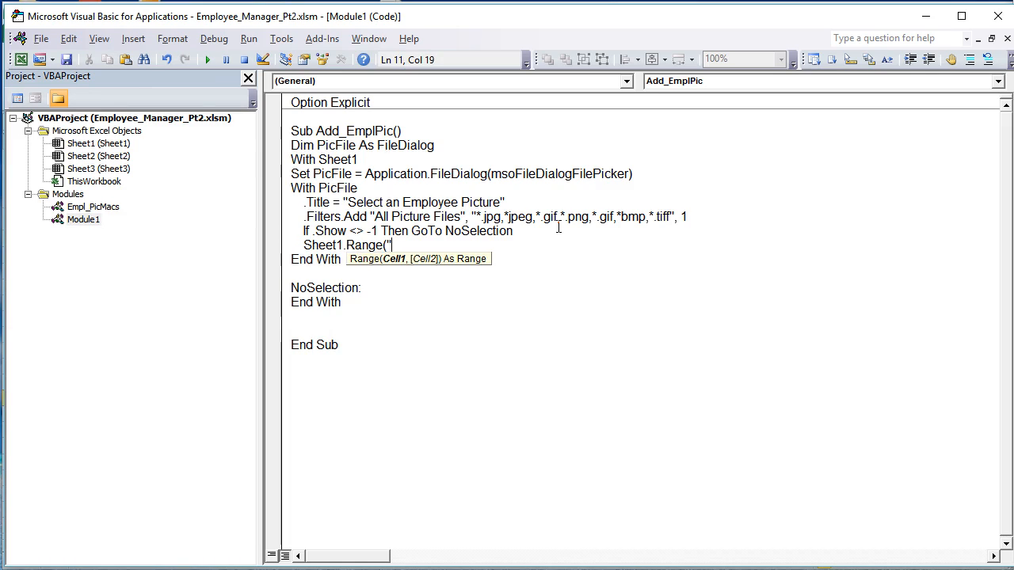
{"action": "type", "text": "J10"}
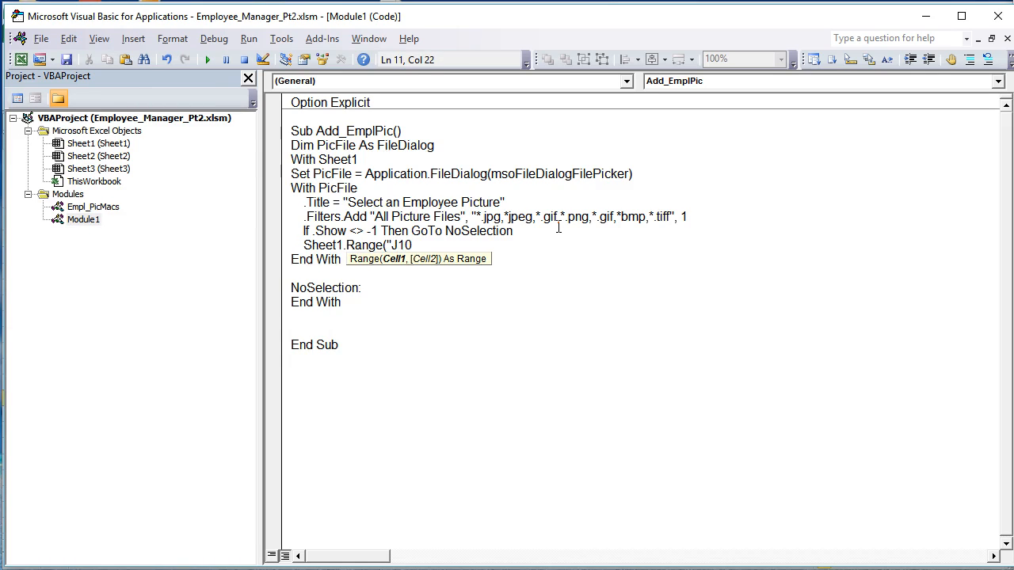
{"action": "type", "text": "\")"}
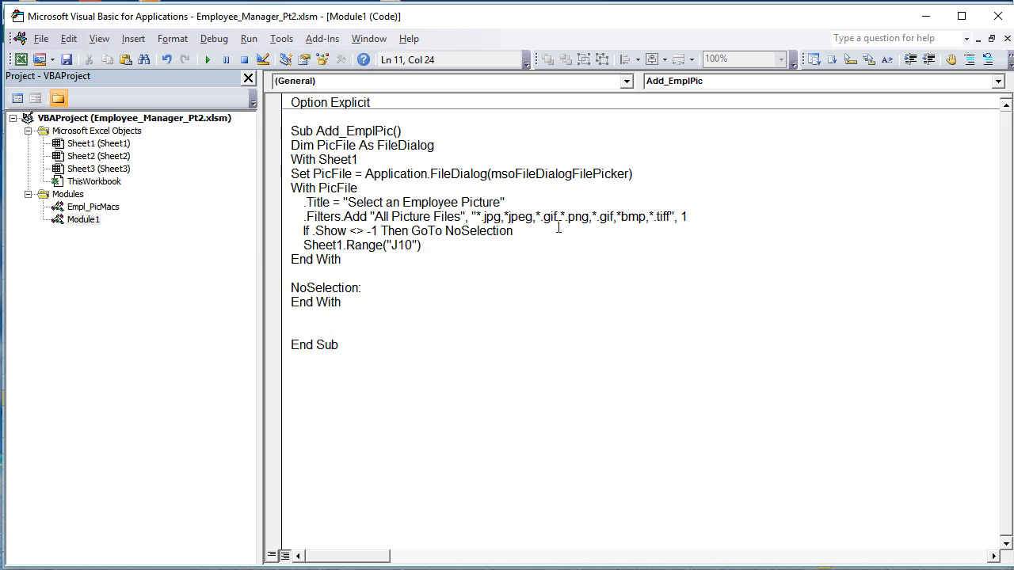
{"action": "type", "text": ".value "}
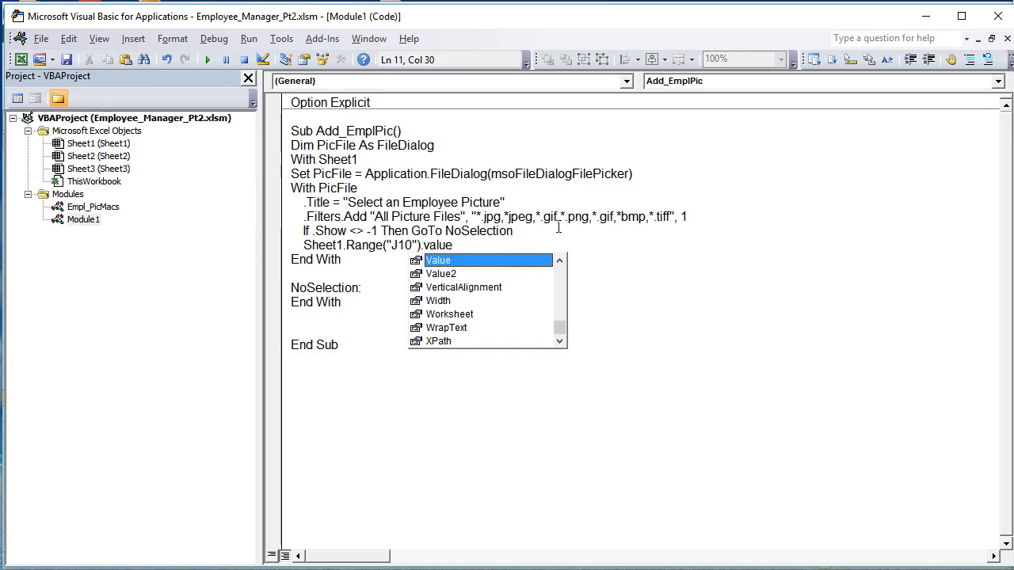
{"action": "type", "text": "= "}
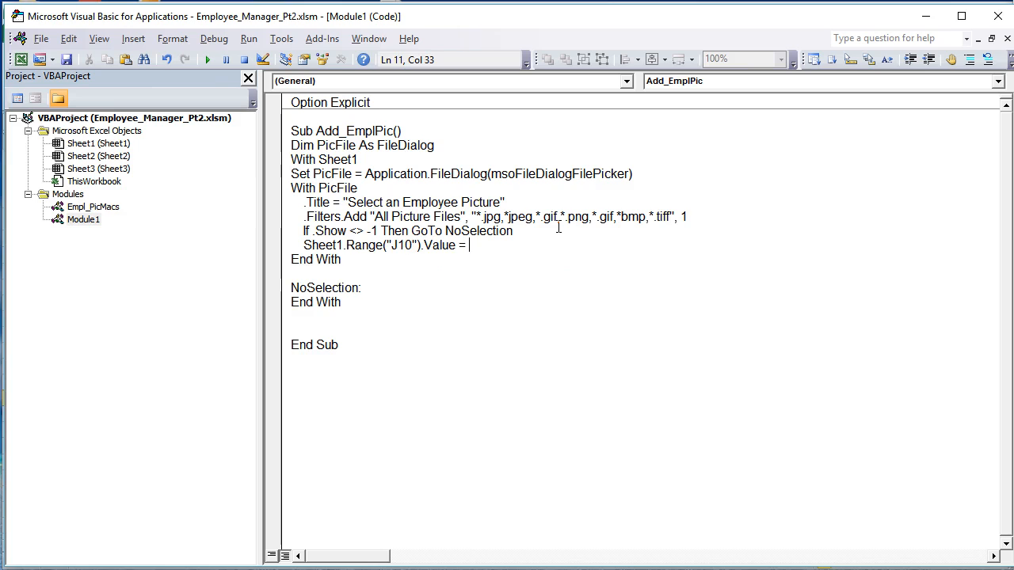
{"action": "type", "text": ".sl"}
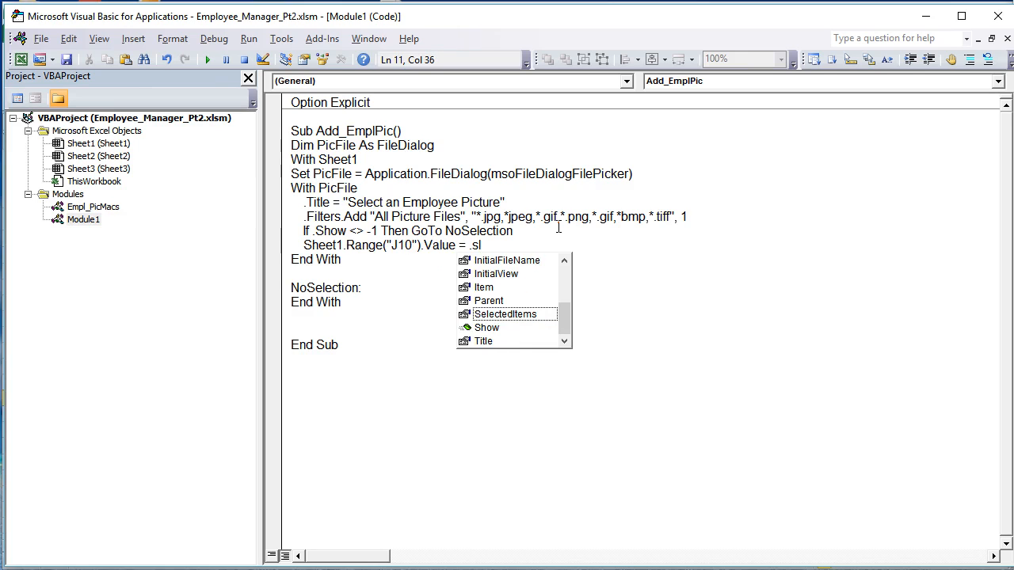
{"action": "key", "text": "BackSpace"}
{"action": "type", "text": "el"}
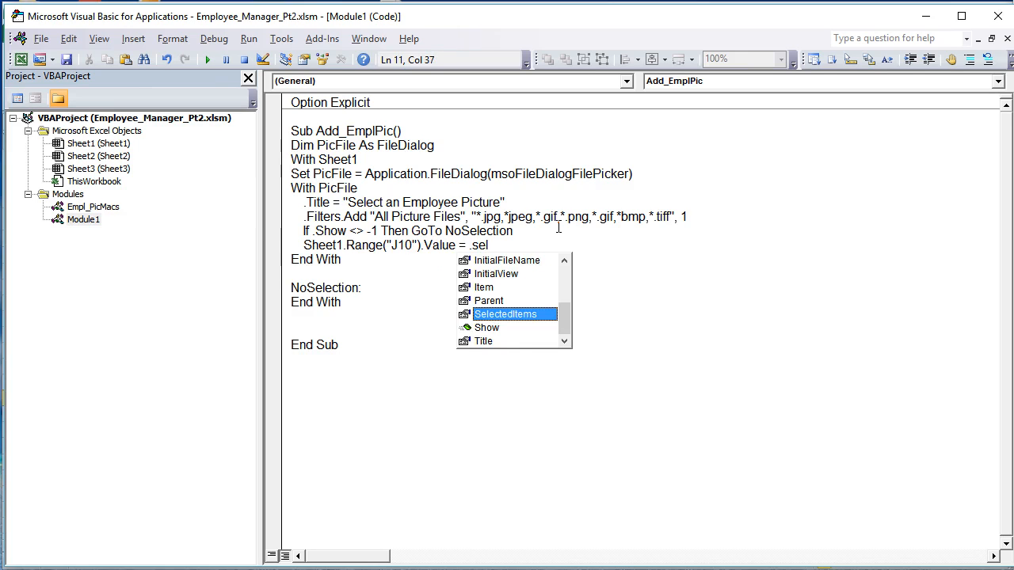
{"action": "key", "text": "Tab"}
{"action": "type", "text": "(1)"}
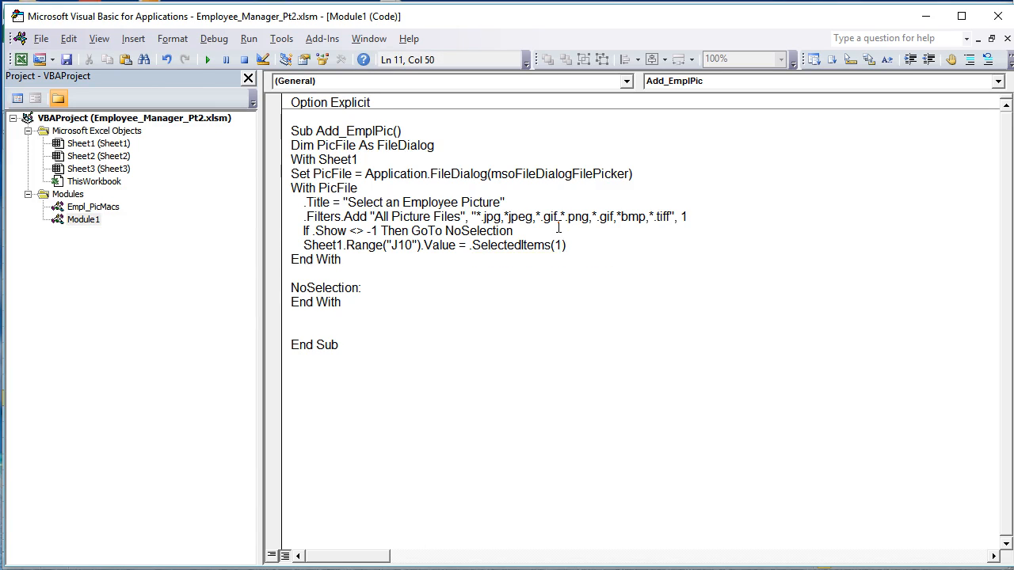
Step: Append the comment 'Put File Name in J10 to the SelectedItems line
{"action": "type", "text": " 'Put File Name in Ja"}
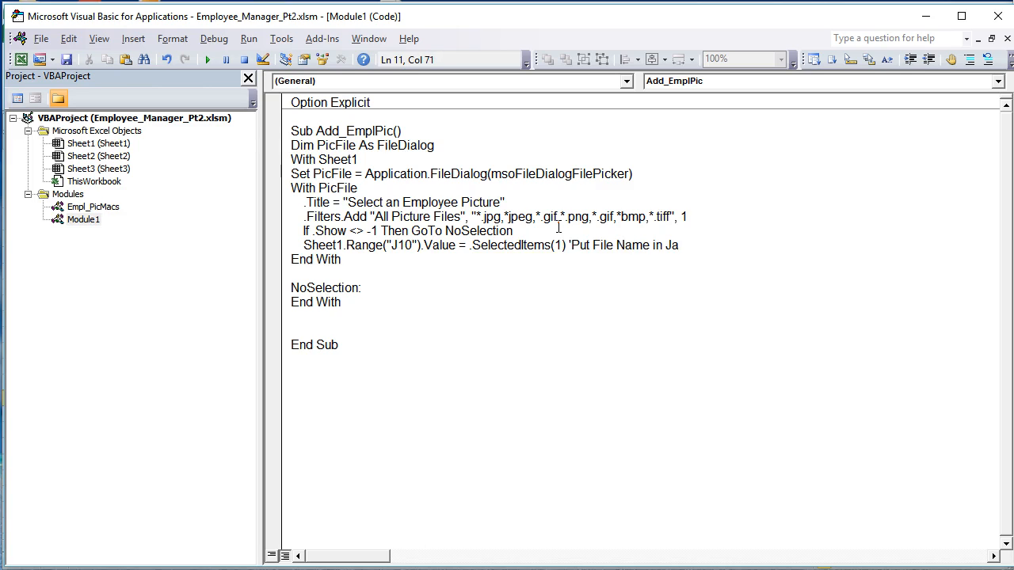
{"action": "key", "text": "BackSpace"}
{"action": "type", "text": "10"}
Step: Below the inner End With, add the comment 'On Existing Employhees, Add/Update Employee Picture in database, followed by an empty line
{"action": "left_click", "coordinate": [365, 272]}
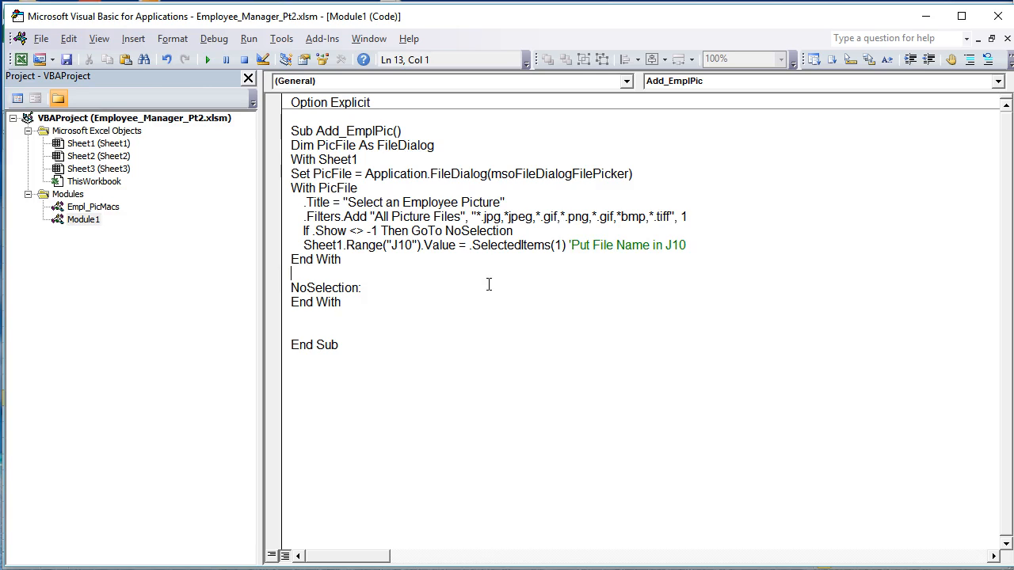
{"action": "type", "text": "'"}
{"action": "key", "text": "BackSpace"}
{"action": "type", "text": "'On"}
{"action": "key", "text": "BackSpace"}
{"action": "type", "text": "n"}
{"action": "type", "text": "Existing"}
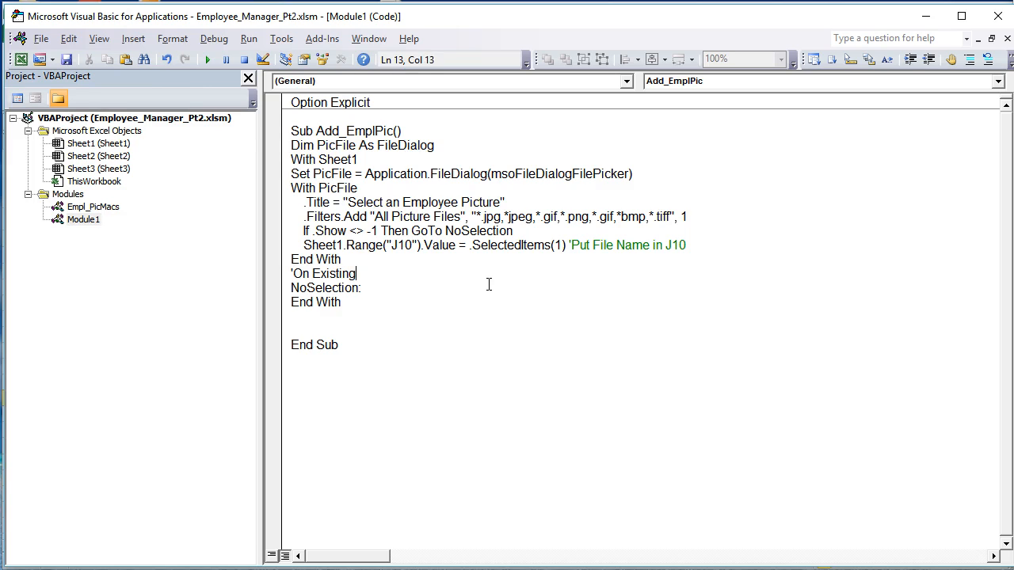
{"action": "type", "text": " Employhees,"}
{"action": "key", "text": "BackSpace"}
{"action": "type", "text": ", add"}
{"action": "key", "text": "BackSpace"}
{"action": "key", "text": "BackSpace"}
{"action": "key", "text": "BackSpace"}
{"action": "type", "text": "A"}
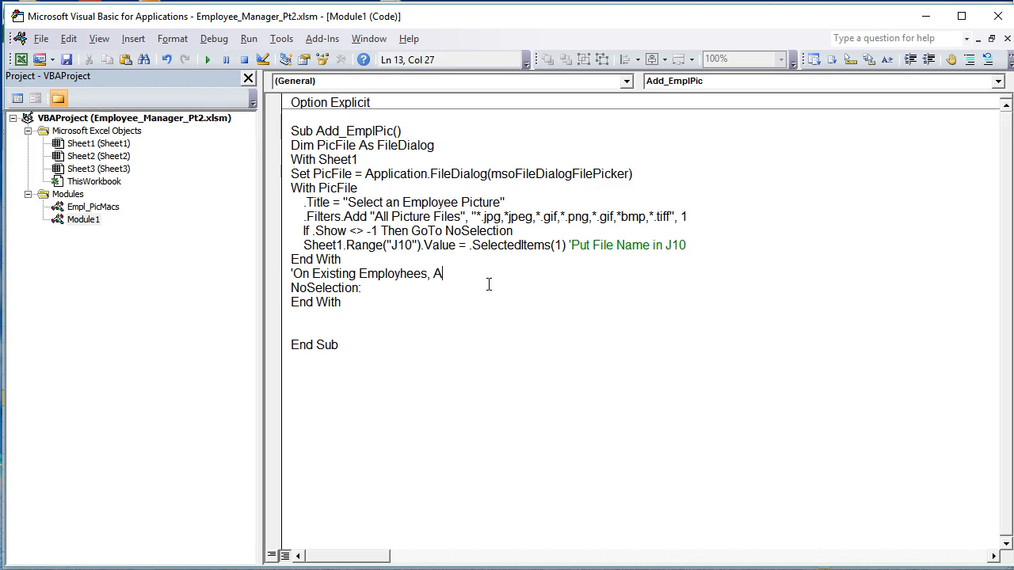
{"action": "type", "text": "dd/Update Employee"}
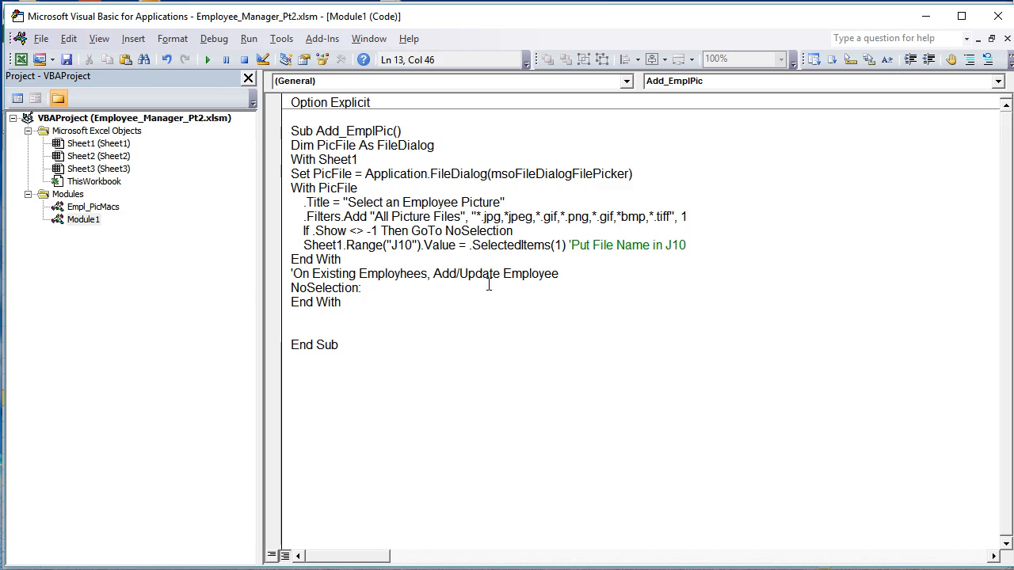
{"action": "type", "text": "Picture in database"}
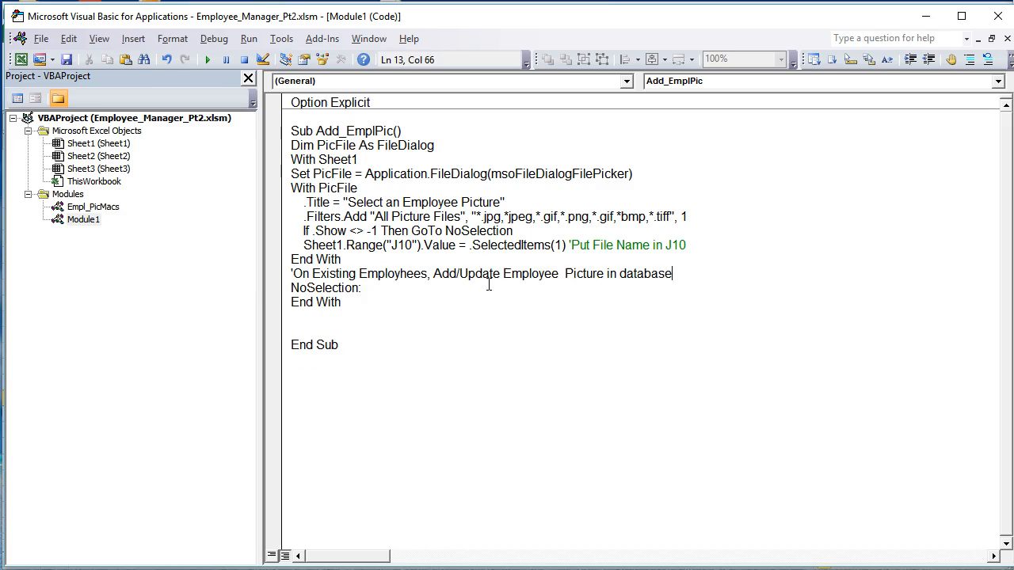
{"action": "key", "text": "Return"}
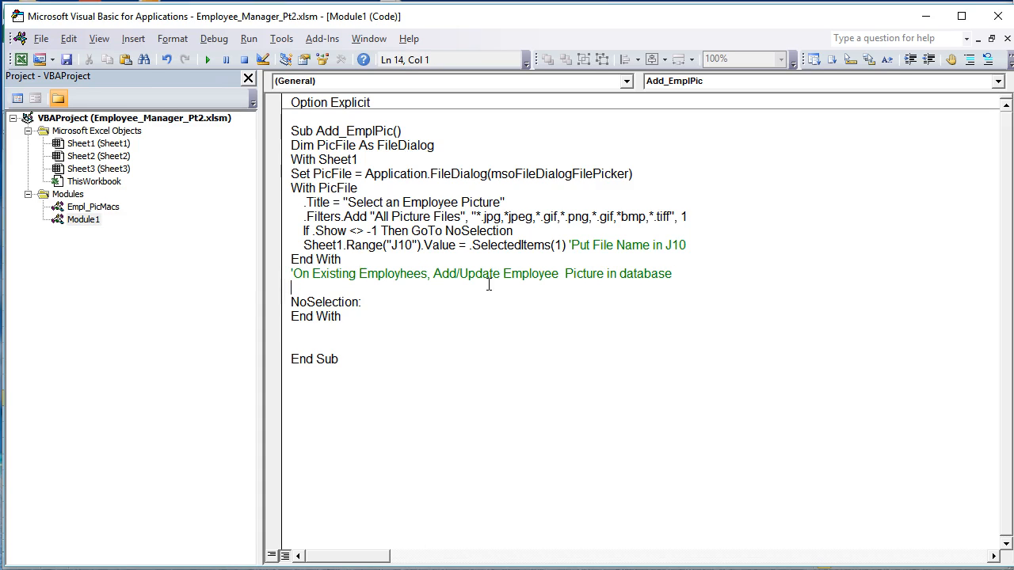
Step: Remove the blank lines between the outer End With and End Sub
{"action": "left_click", "coordinate": [489, 326]}
{"action": "key", "text": "BackSpace"}
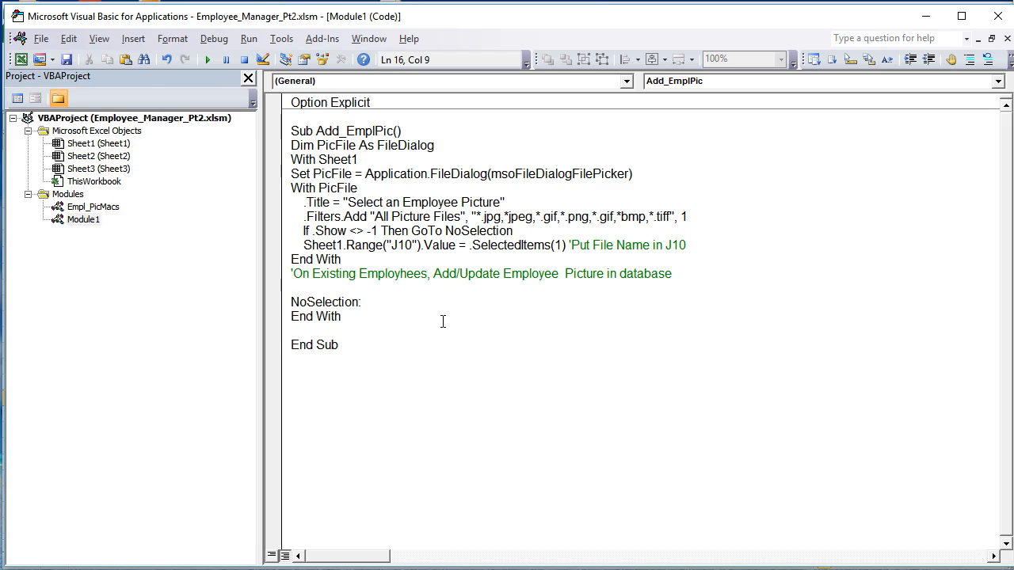
{"action": "left_click", "coordinate": [397, 289]}
{"action": "left_click", "coordinate": [425, 327]}
{"action": "key", "text": "BackSpace"}
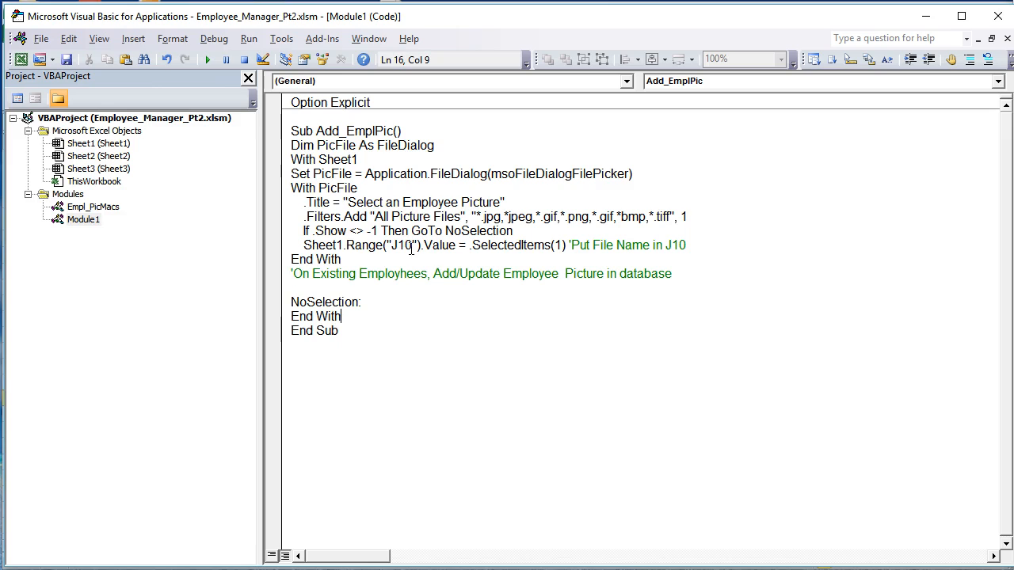
Step: Create a new procedure named Show_EmplPic below the Add_EmplPic macro
{"action": "left_click", "coordinate": [430, 345]}
{"action": "key", "text": "Return"}
{"action": "key", "text": "Return"}
{"action": "type", "text": "Sub Show_Emp"}
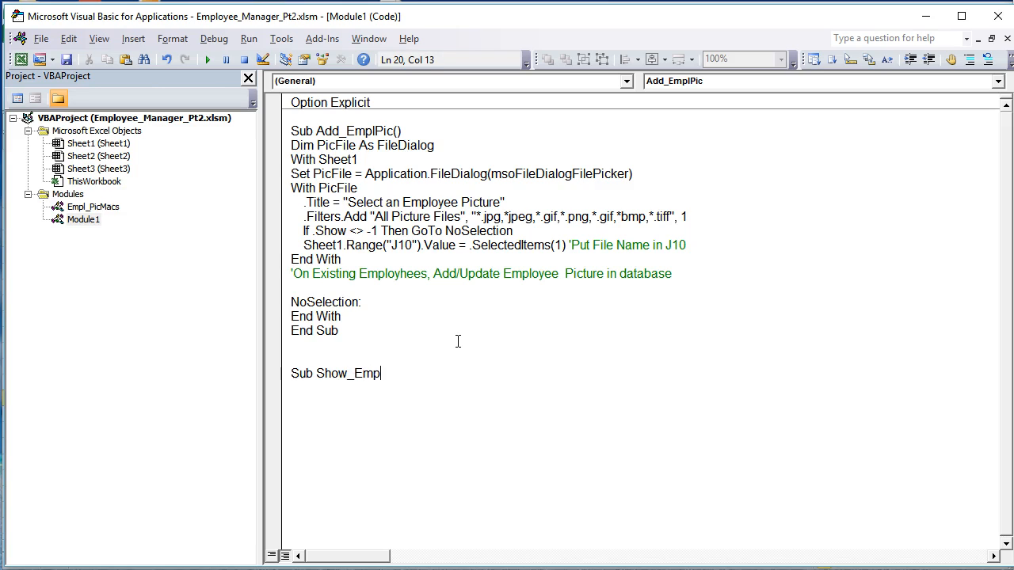
{"action": "type", "text": "lPic"}
{"action": "key", "text": "Return"}
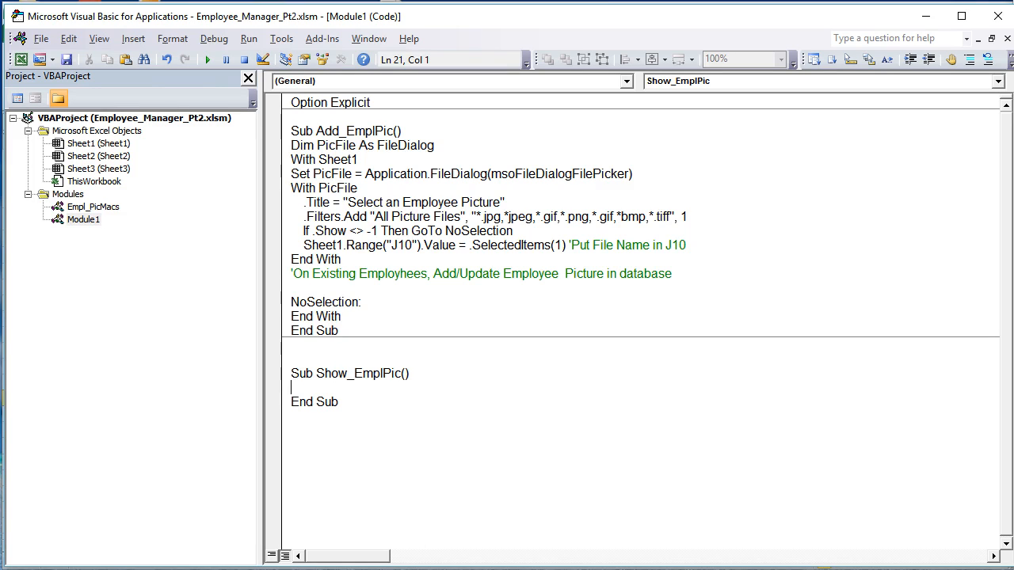
Step: Declare PicPath As String inside the Show_EmplPic procedure
{"action": "type", "text": "Dim PicPath As"}
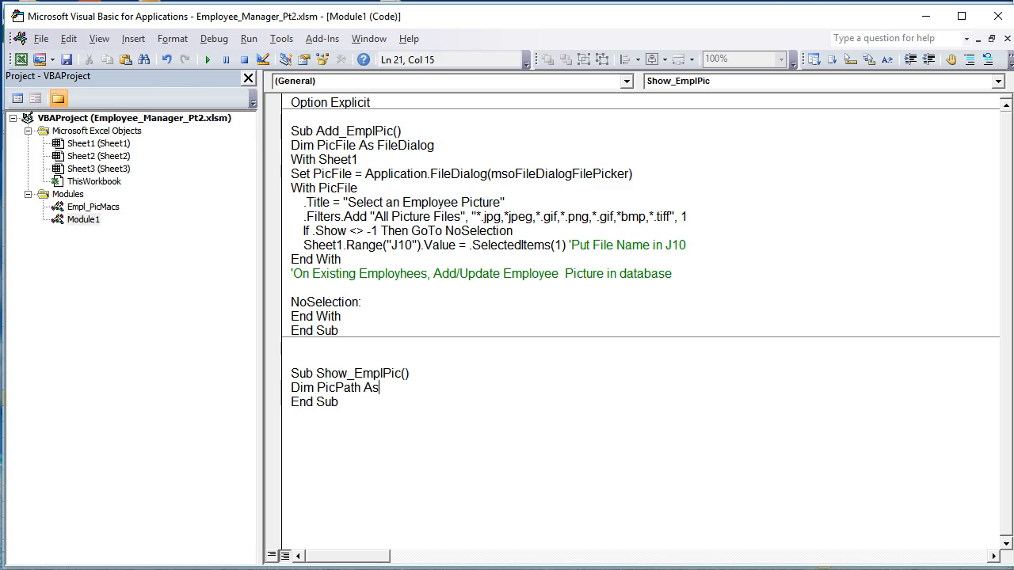
{"action": "type", "text": " stri"}
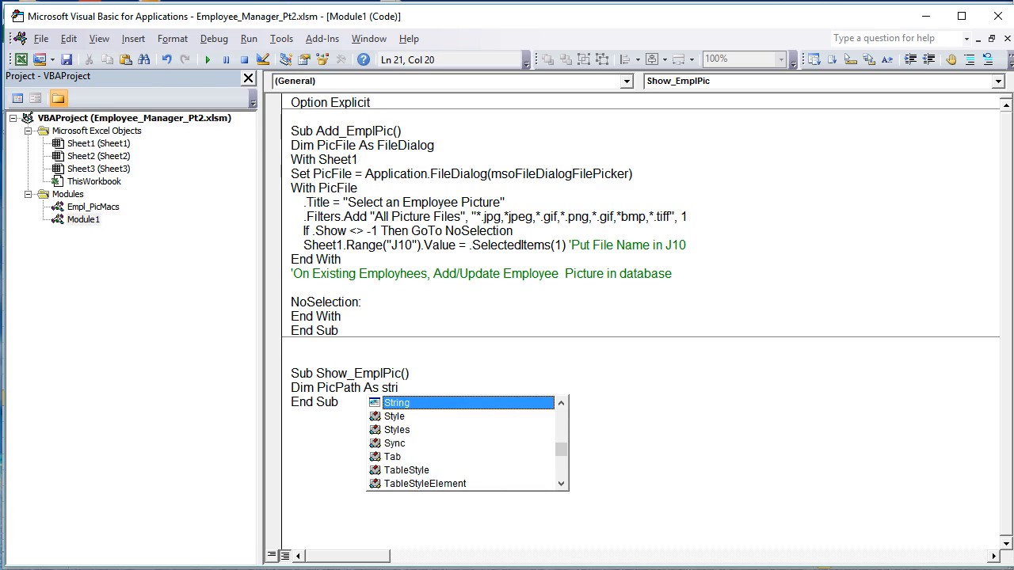
{"action": "key", "text": "Tab"}
{"action": "key", "text": "Return"}
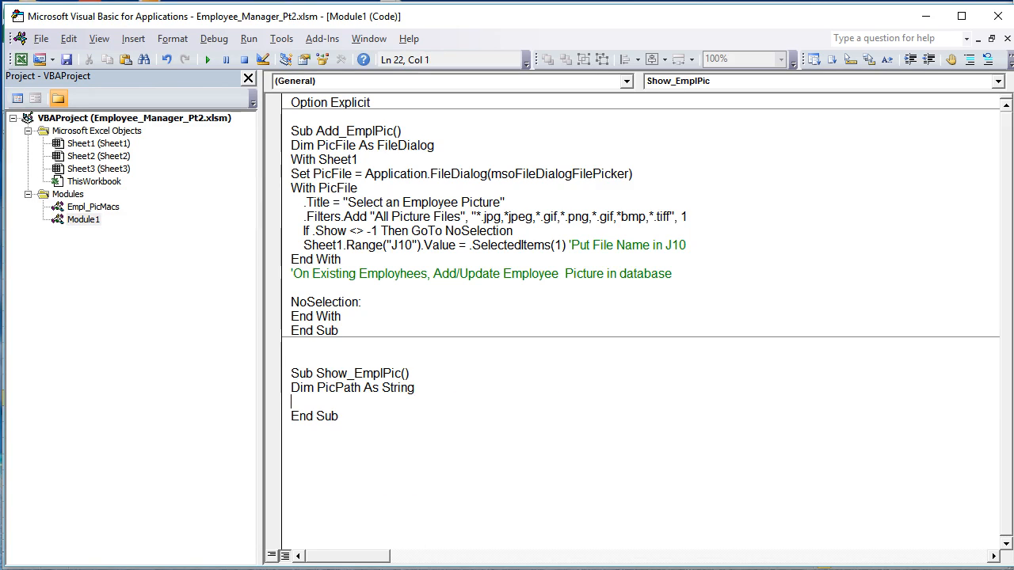
Step: Add a With Sheet1 ... End With block below the PicPath declaration in Show_EmplPic
{"action": "type", "text": "With"}
{"action": "key", "text": "Return"}
{"action": "type", "text": "End With"}
{"action": "key", "text": "Return"}
{"action": "key", "text": "Return"}
{"action": "key", "text": "Up"}
{"action": "key", "text": "Up"}
{"action": "key", "text": "Up"}
{"action": "key", "text": "End"}
{"action": "type", "text": "Sheet1"}
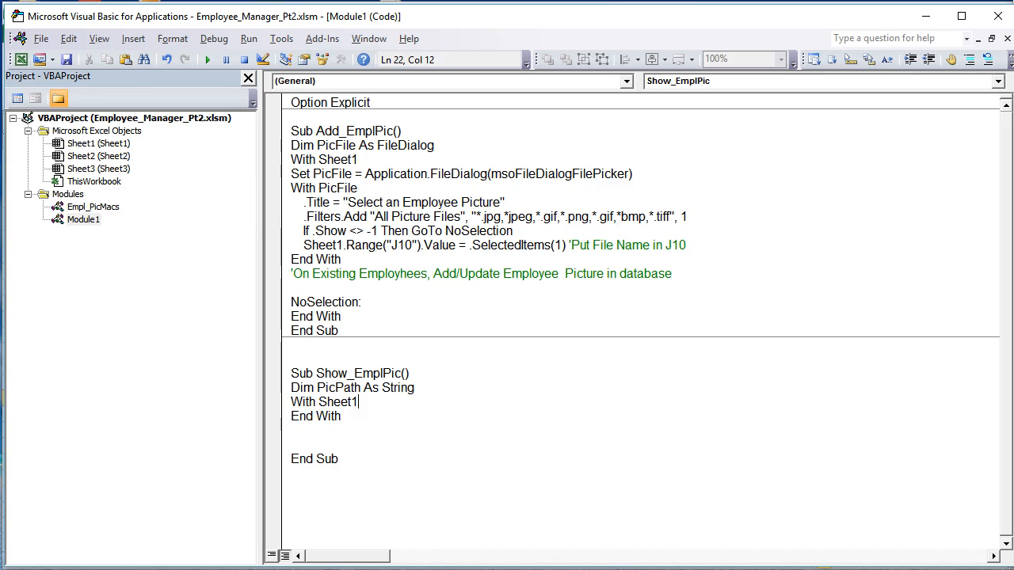
Step: Open up empty lines inside the With Sheet1 block and enter On Error Resume Next as its first statement
{"action": "key", "text": "Return"}
{"action": "key", "text": "Return"}
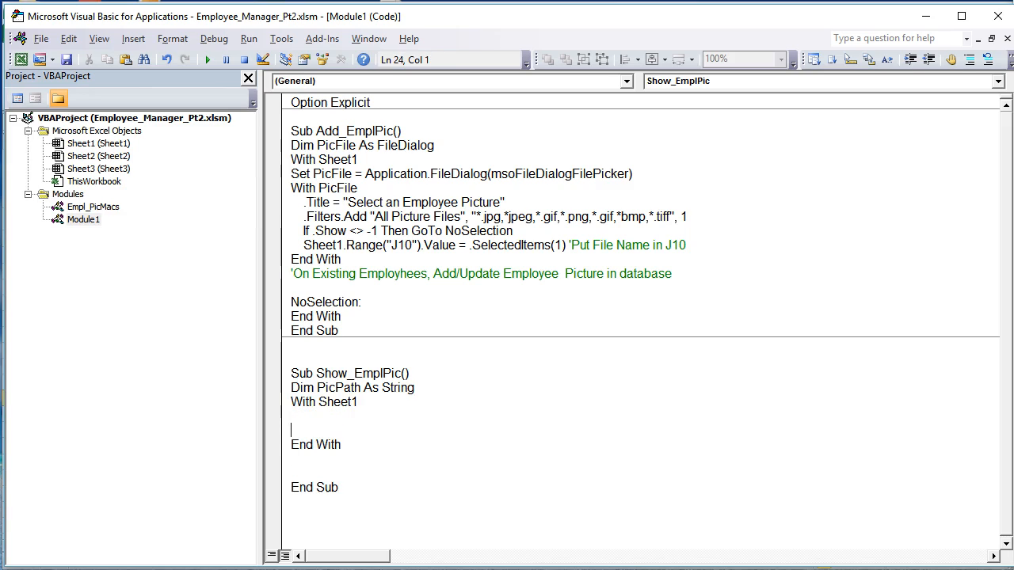
{"action": "key", "text": "Up"}
{"action": "key", "text": "Up"}
{"action": "key", "text": "Down"}
{"action": "key", "text": "BackSpace"}
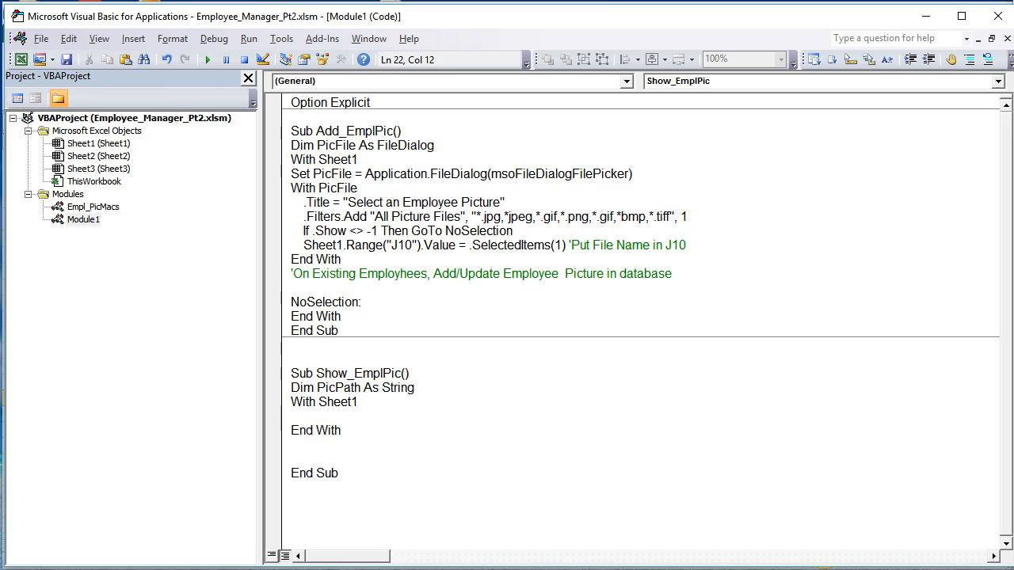
{"action": "key", "text": "Return"}
{"action": "key", "text": "Return"}
{"action": "key", "text": "Return"}
{"action": "key", "text": "Up"}
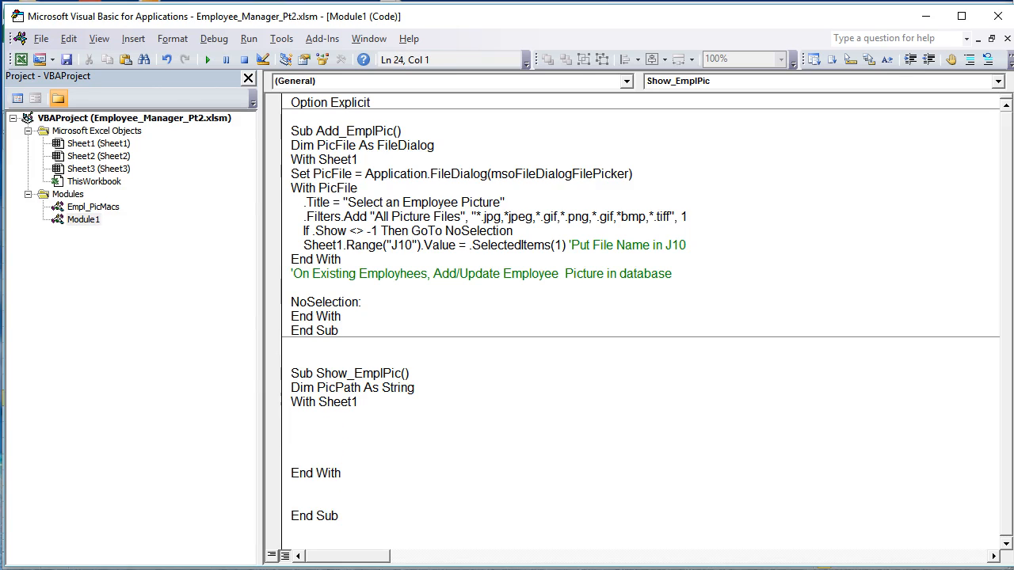
{"action": "type", "text": "on error resume next"}
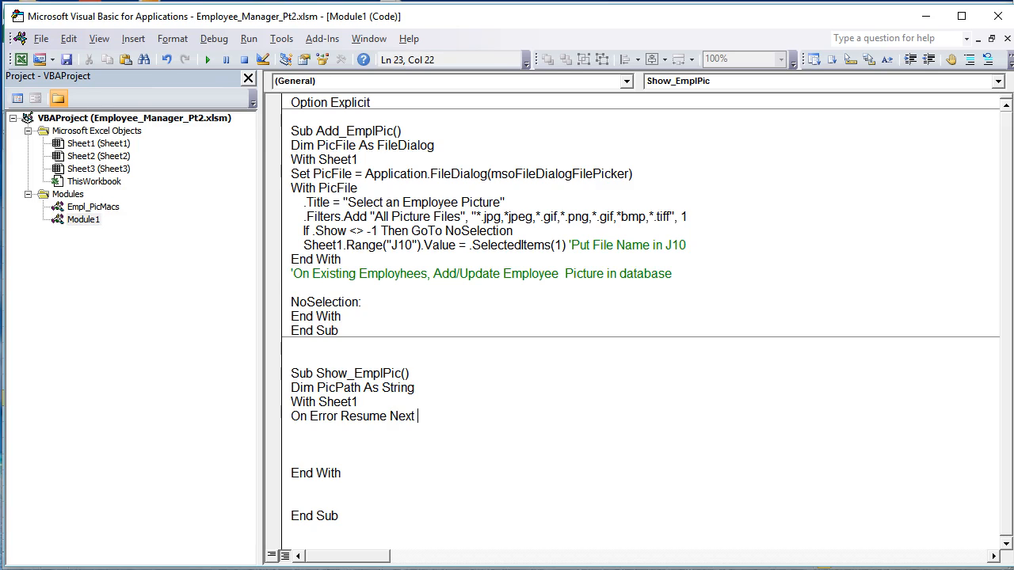
{"action": "key", "text": "Return"}
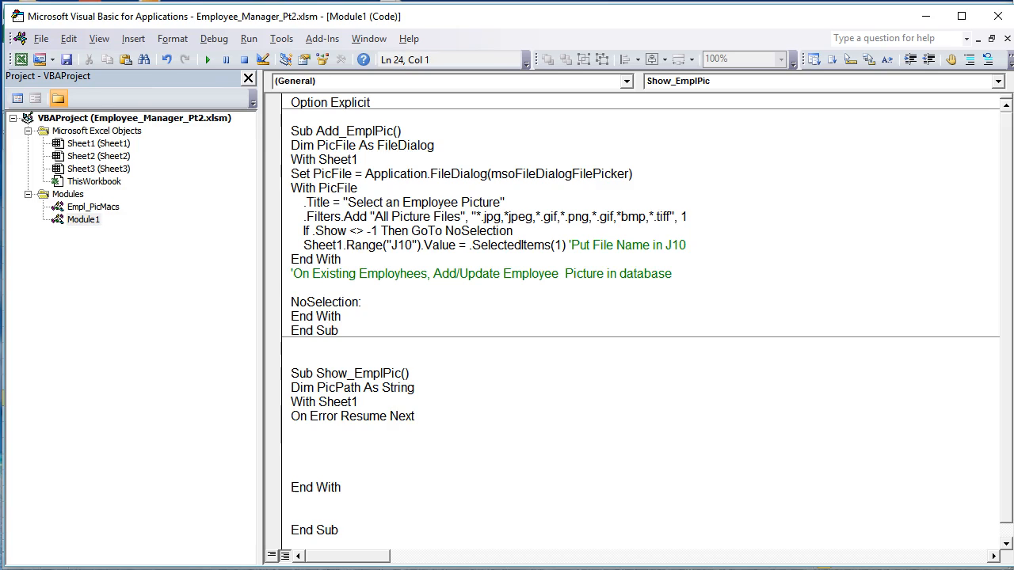
Step: Add the line .Shapes("EmplPic").Delete with the comment 'Delete Picture if it exists
{"action": "type", "text": ".sha"}
{"action": "key", "text": "Tab"}
{"action": "type", "text": "(\""}
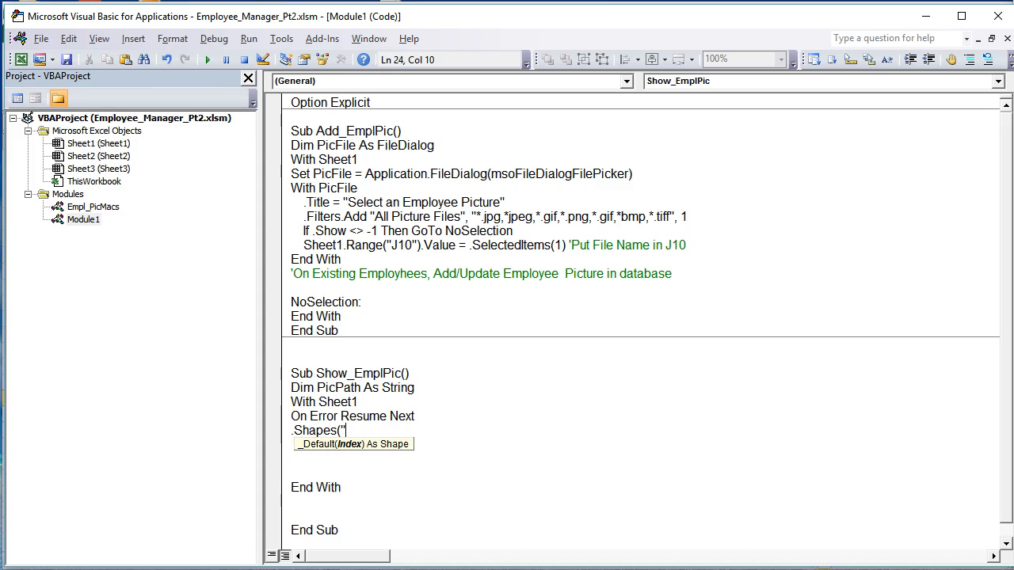
{"action": "type", "text": "EmplPic\")"}
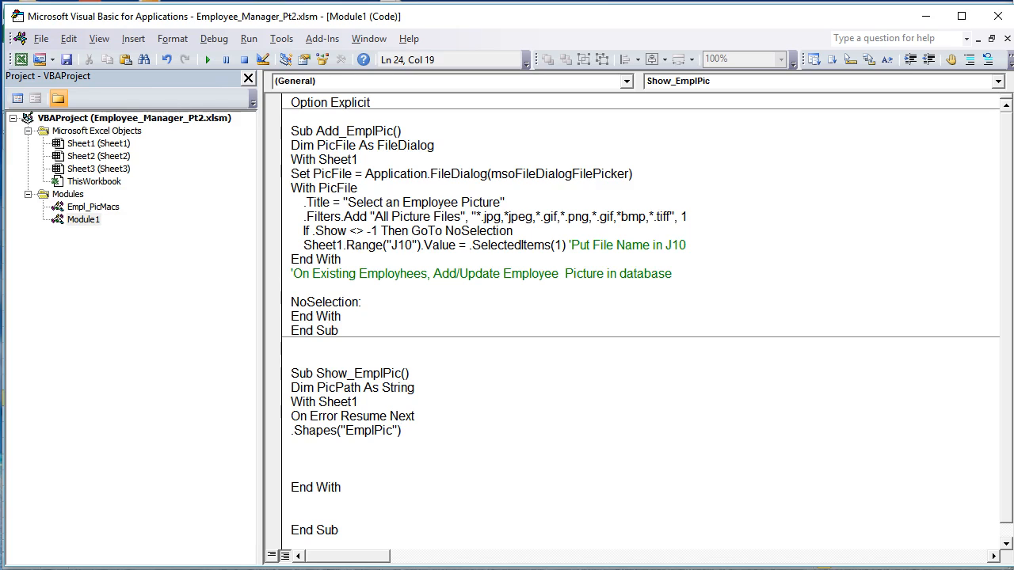
{"action": "type", "text": ".de"}
{"action": "key", "text": "Tab"}
{"action": "type", "text": "'Delet"}
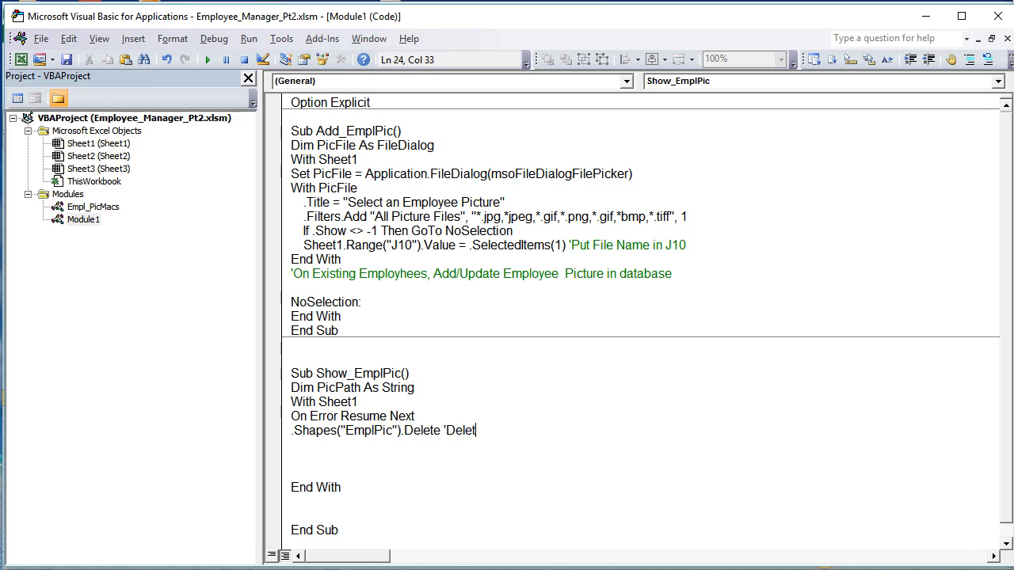
{"action": "type", "text": "e Picture if it i"}
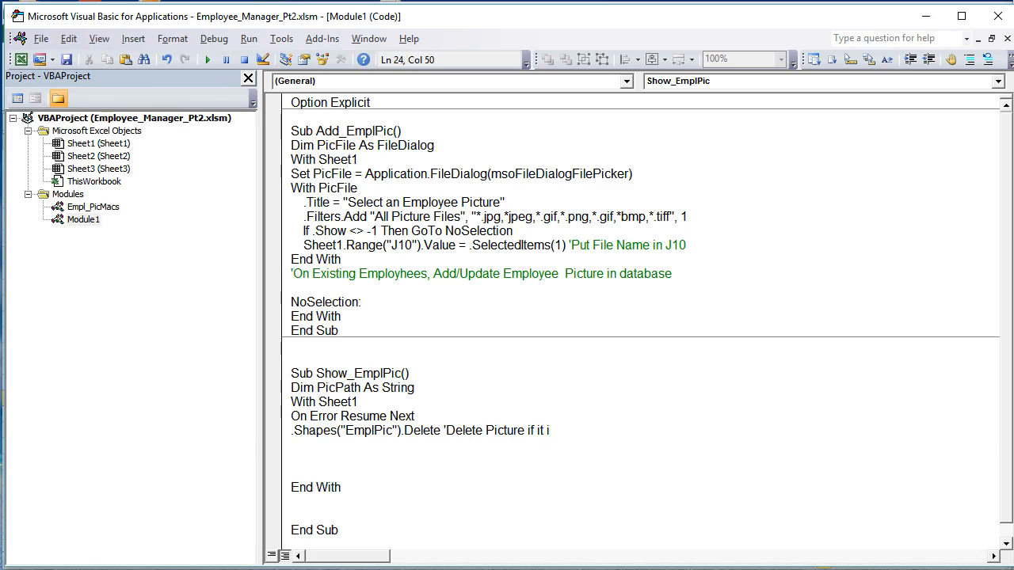
{"action": "key", "text": "BackSpace"}
{"action": "type", "text": "exists"}
Step: Add On Error GoTo 0 below the picture deletion line
{"action": "key", "text": "Return"}
{"action": "type", "text": "one"}
{"action": "key", "text": "BackSpace"}
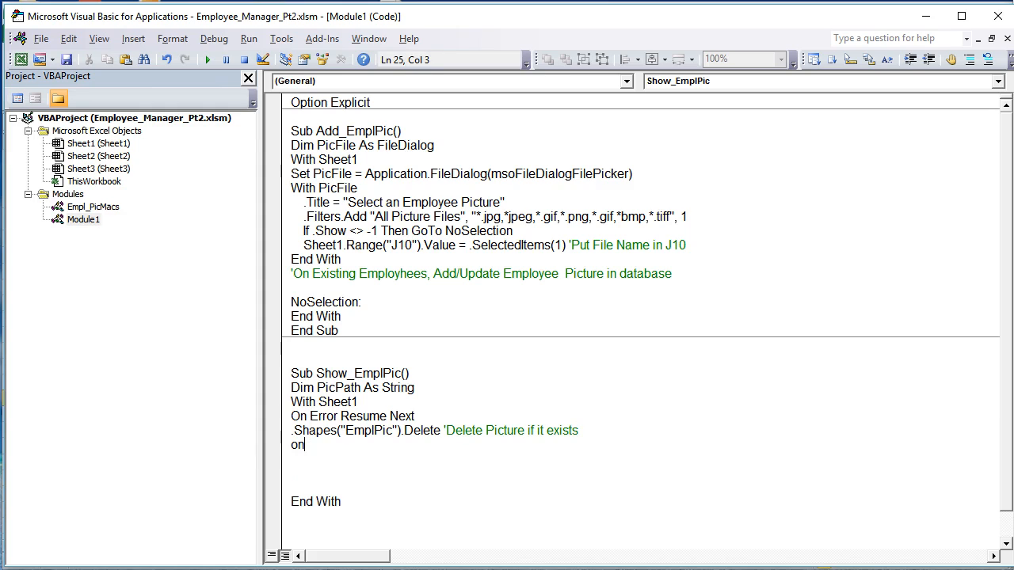
{"action": "type", "text": "Error Goto 0"}
{"action": "key", "text": "Return"}
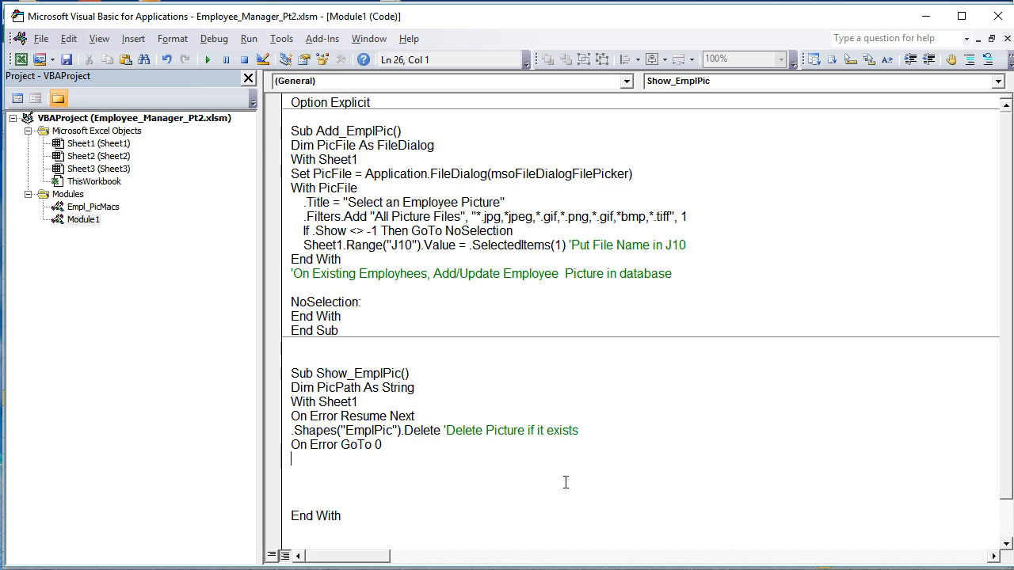
{"action": "left_click", "coordinate": [328, 418]}
{"action": "left_click_drag", "start_coordinate": [328, 418], "coordinate": [406, 432]}
{"action": "left_click", "coordinate": [393, 444]}
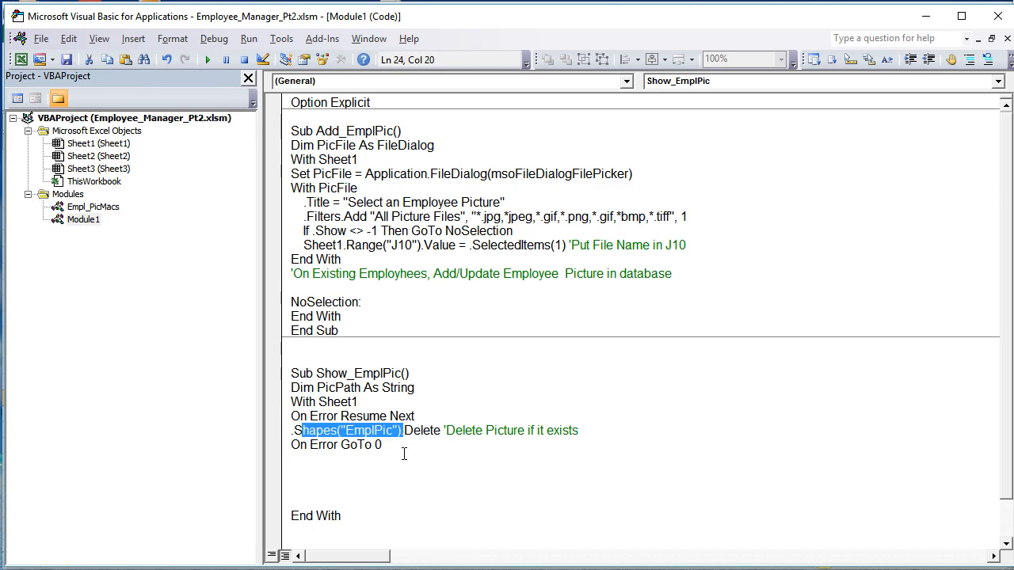
Step: Below On Error GoTo 0, add PicPath = .Range("J10").Value with the comment 'Path of the picture
{"action": "left_click", "coordinate": [397, 456]}
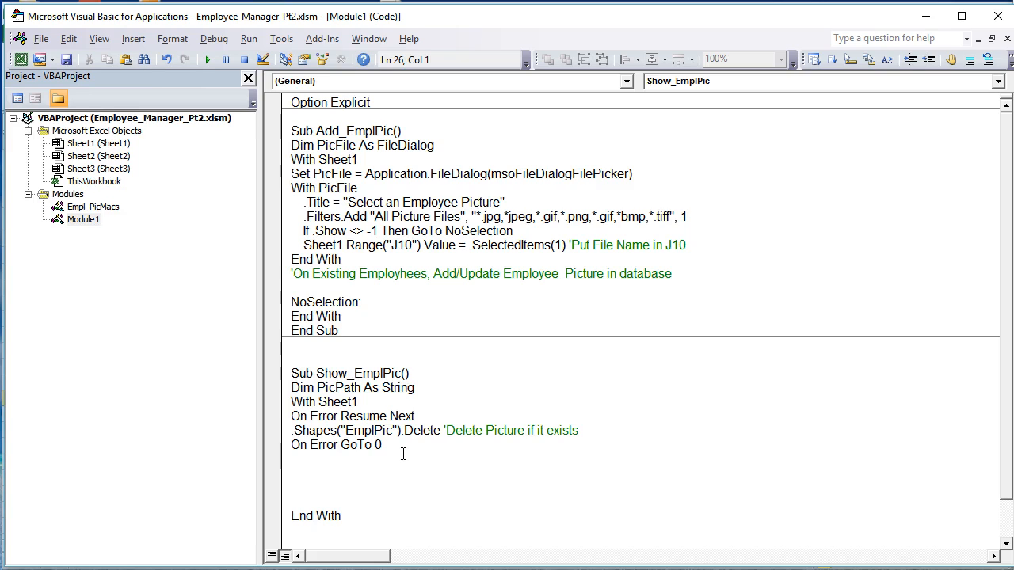
{"action": "type", "text": "PicPath = .Range(\"\").value"}
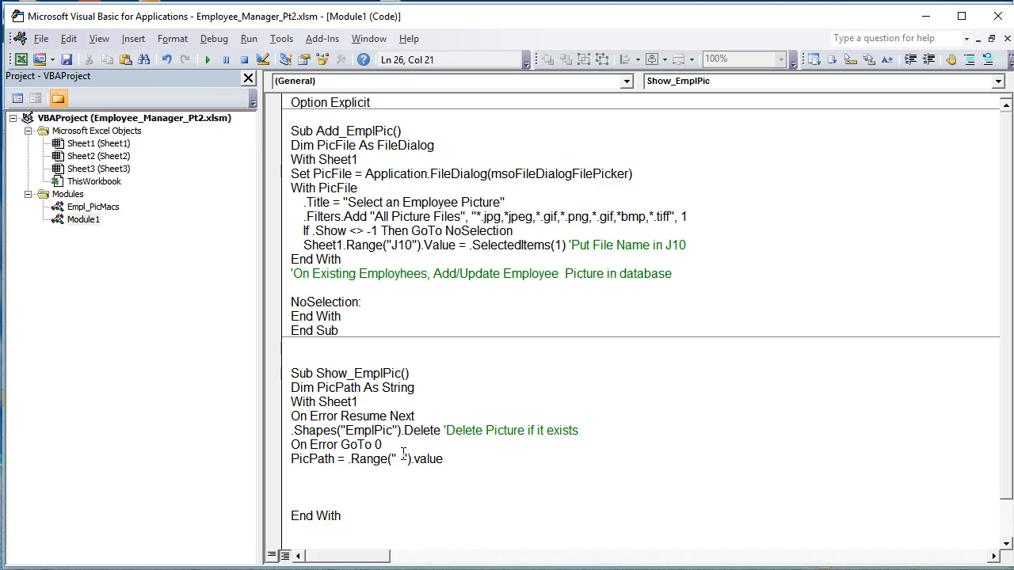
{"action": "type", "text": "J10"}
{"action": "key", "text": "End"}
{"action": "type", "text": "P"}
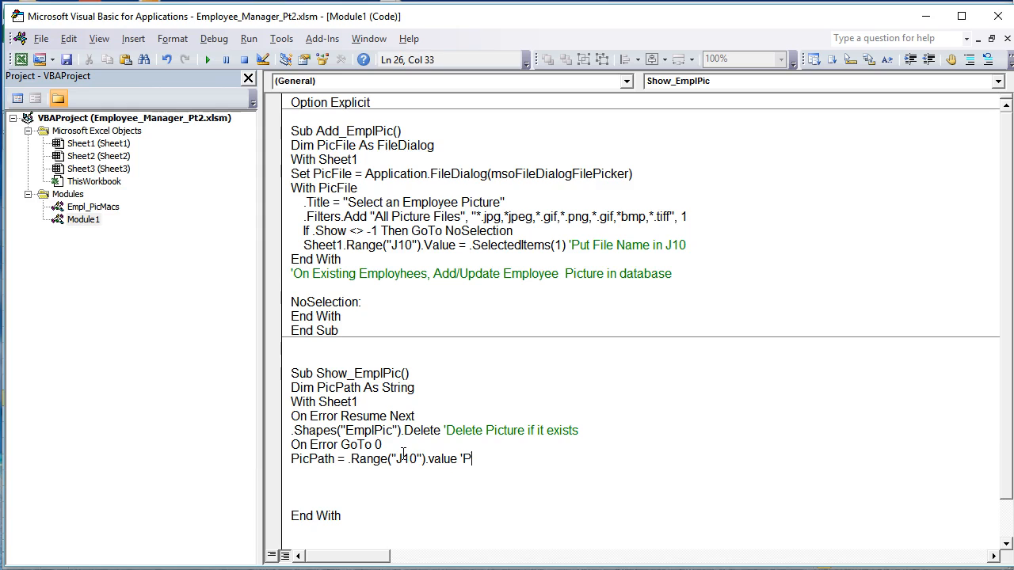
{"action": "type", "text": "ath of the picture"}
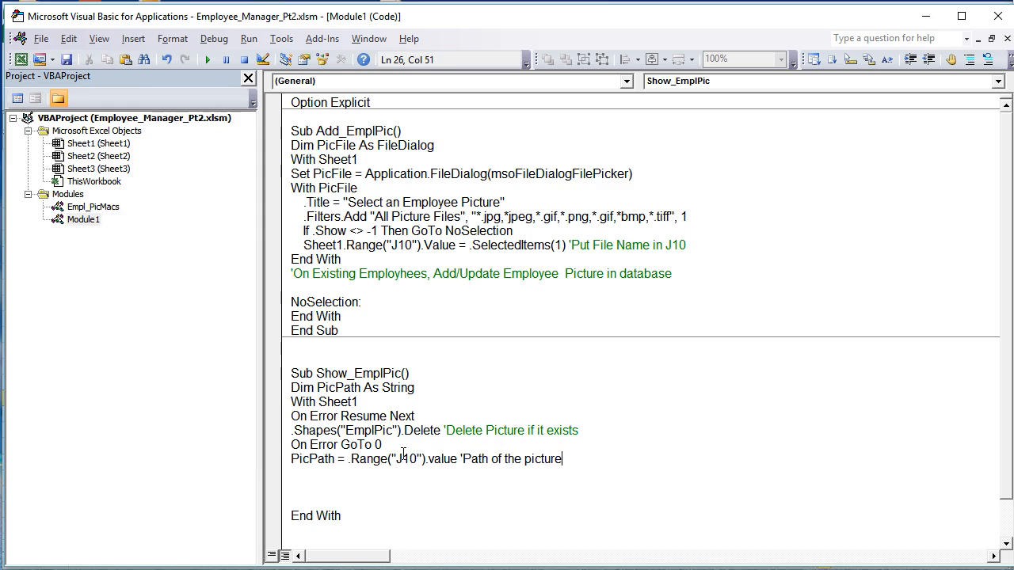
{"action": "key", "text": "Return"}
Step: Add an If PicPath = Empty Then ... End If block containing .Shapes("DefaultPicture").Visible = msoCTrue, followed by a new line
{"action": "type", "text": "If PicPath"}
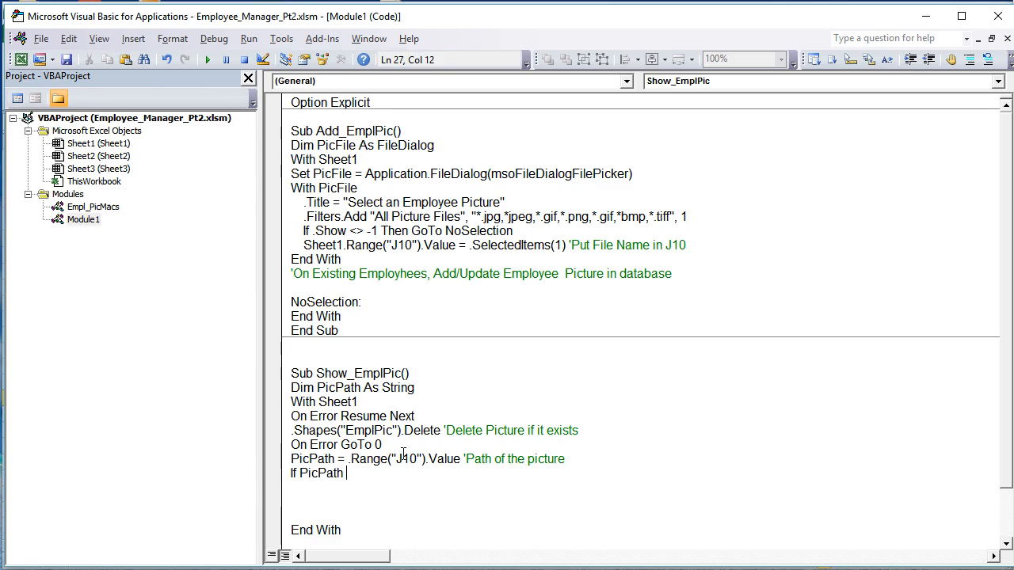
{"action": "type", "text": " = Empty then"}
{"action": "key", "text": "Return"}
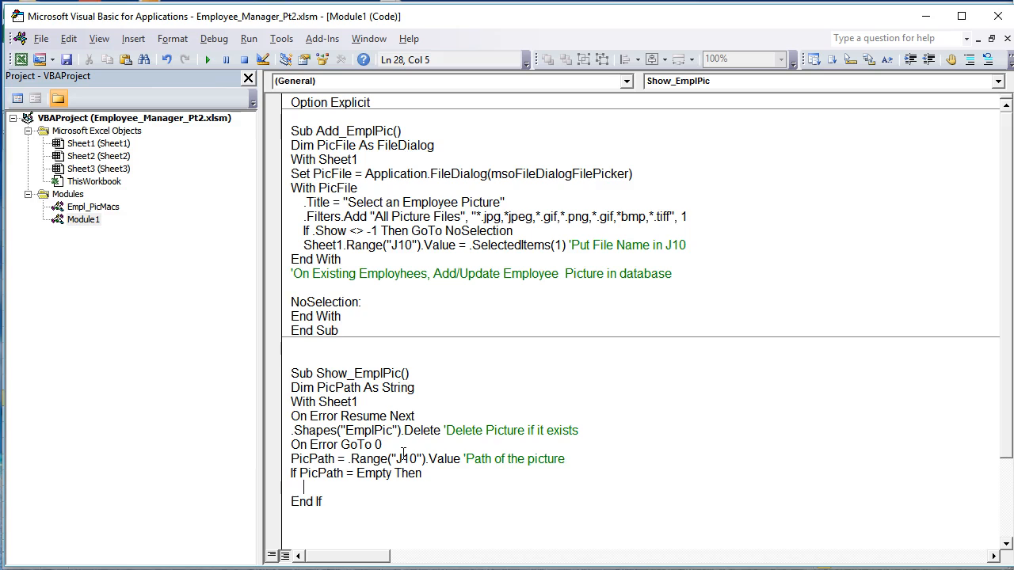
{"action": "type", "text": "."}
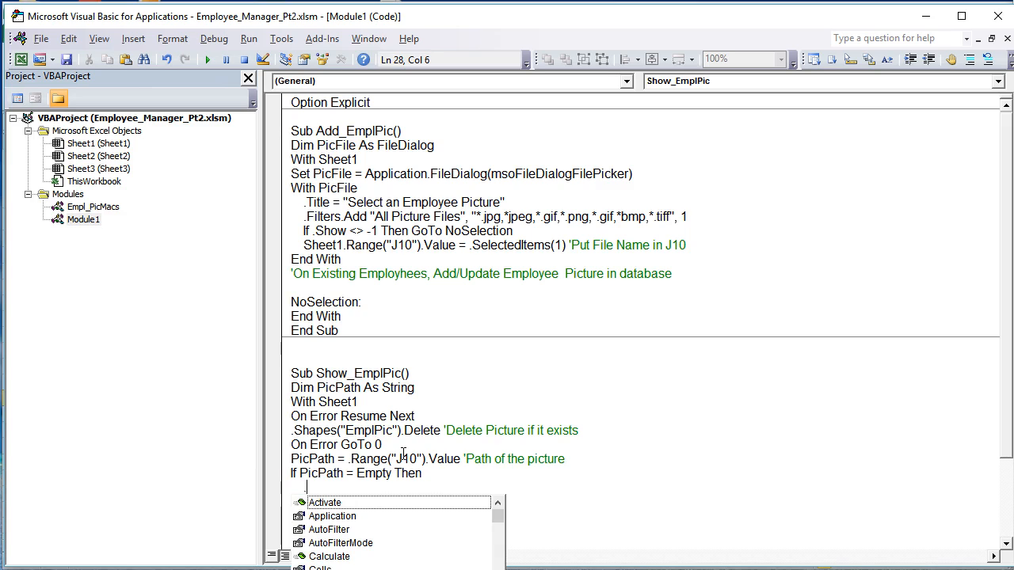
{"action": "type", "text": "Shapes(\""}
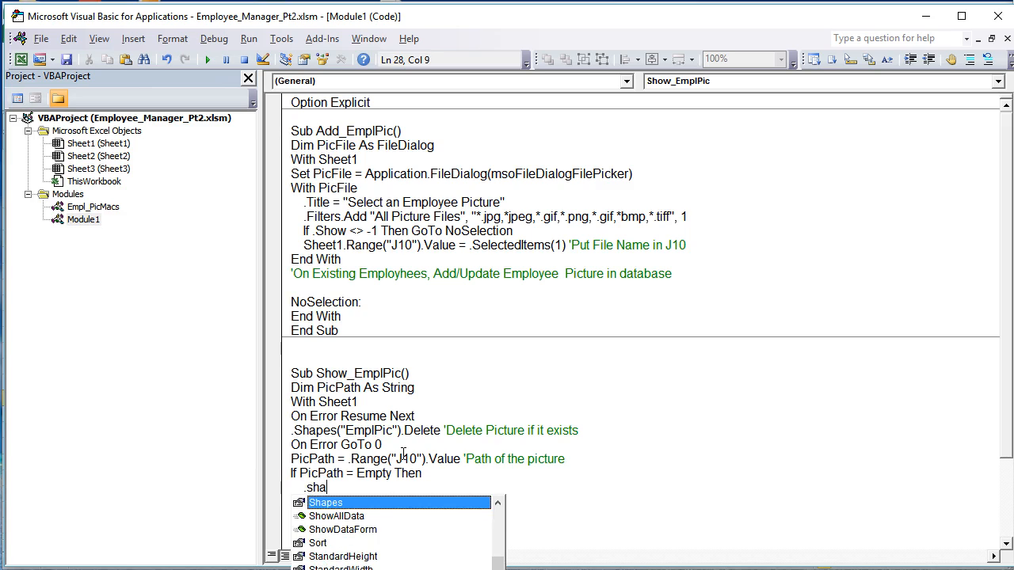
{"action": "type", "text": "Default"}
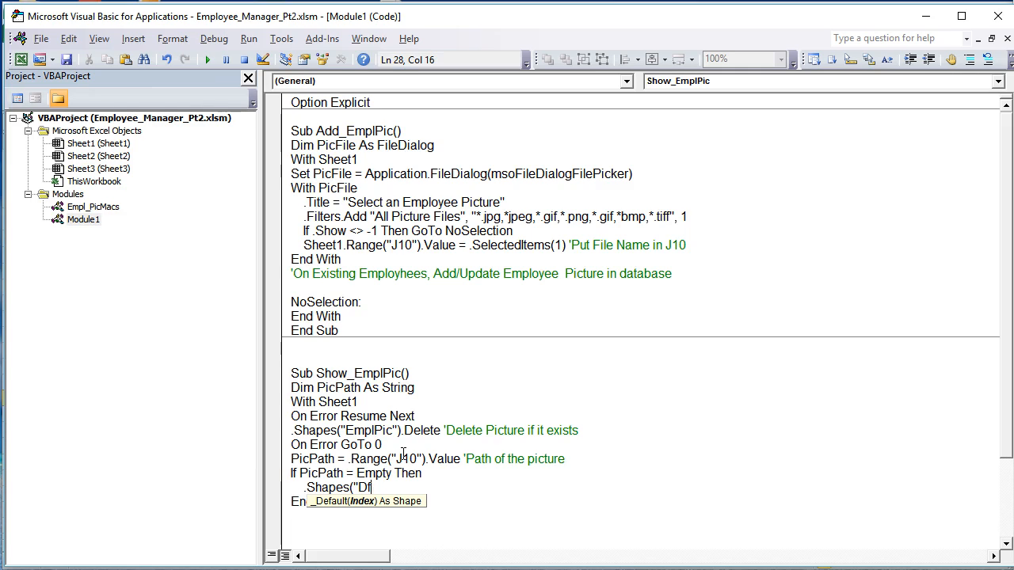
{"action": "type", "text": "Picture"}
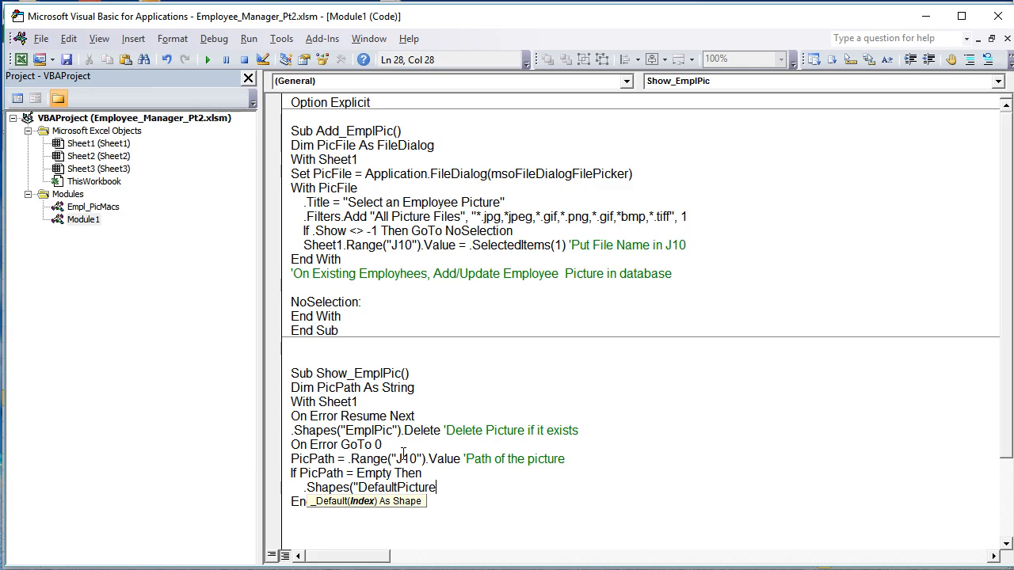
{"action": "type", "text": "\").Visible = m"}
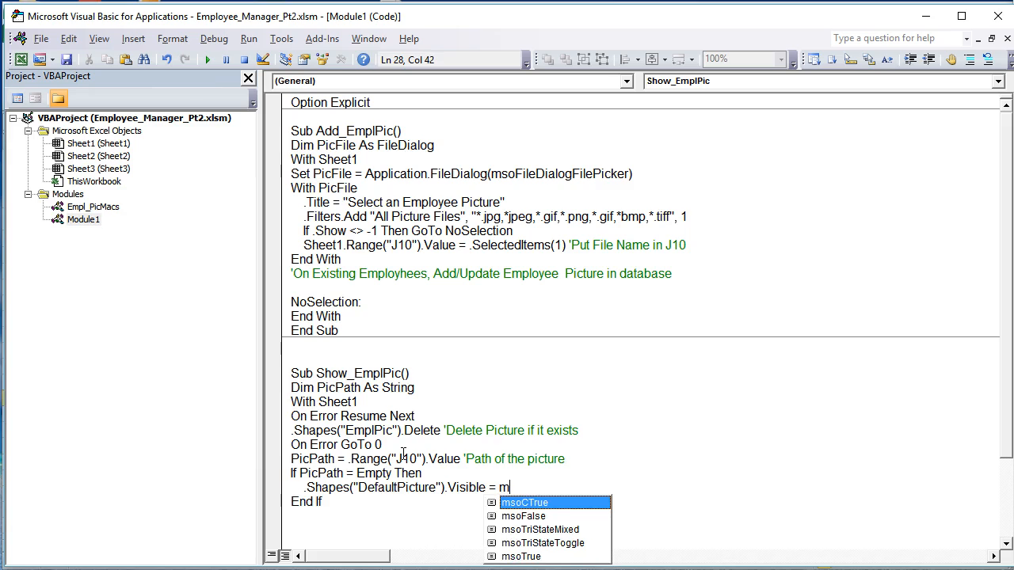
{"action": "key", "text": "Tab"}
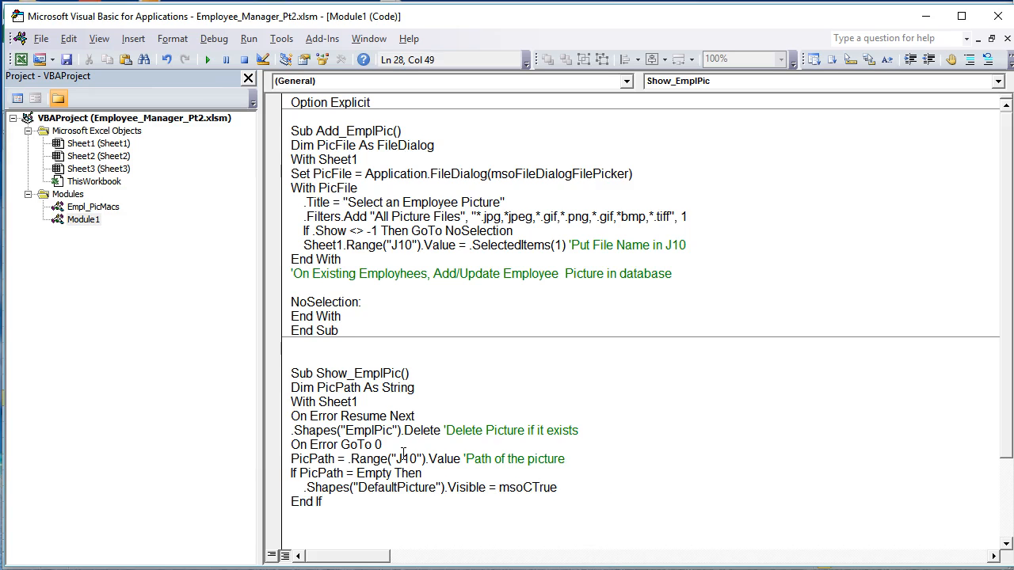
{"action": "key", "text": "Return"}
{"action": "key", "text": "BackSpace"}
{"action": "type", "text": "Else"}
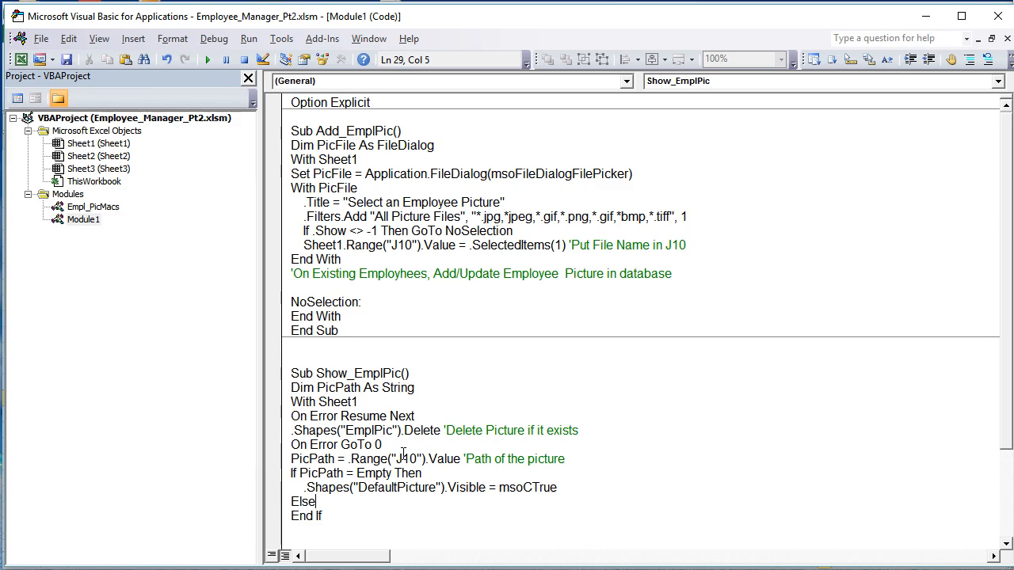
{"action": "type", "text": ":"}
{"action": "key", "text": "Return"}
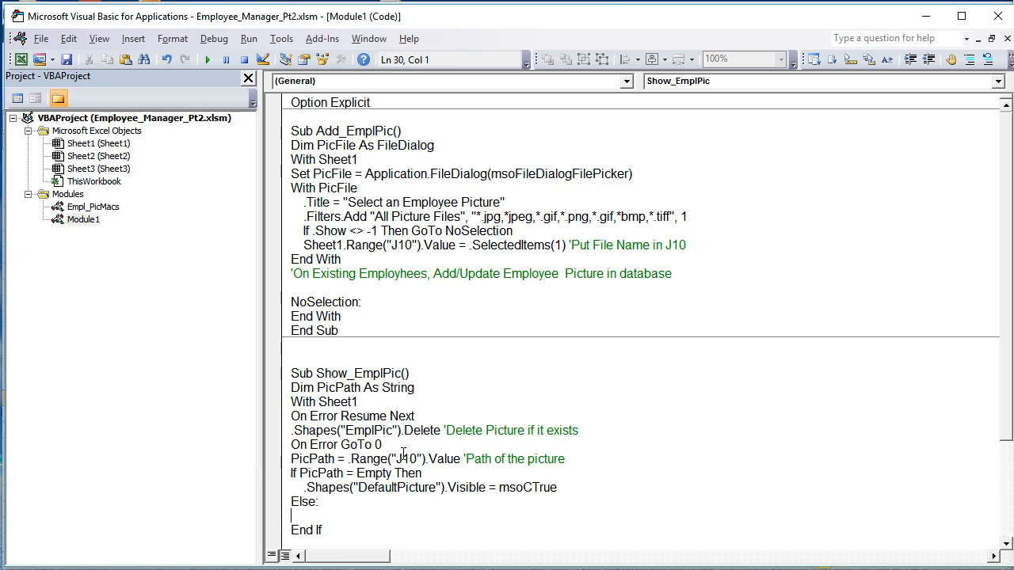
{"action": "key", "text": "BackSpace"}
{"action": "key", "text": "BackSpace"}
{"action": "key", "text": "BackSpace"}
{"action": "key", "text": "BackSpace"}
{"action": "key", "text": "BackSpace"}
{"action": "key", "text": "BackSpace"}
Step: Add Exit Sub below the DefaultPicture line and indent both statements inside the If block
{"action": "type", "text": "Exi"}
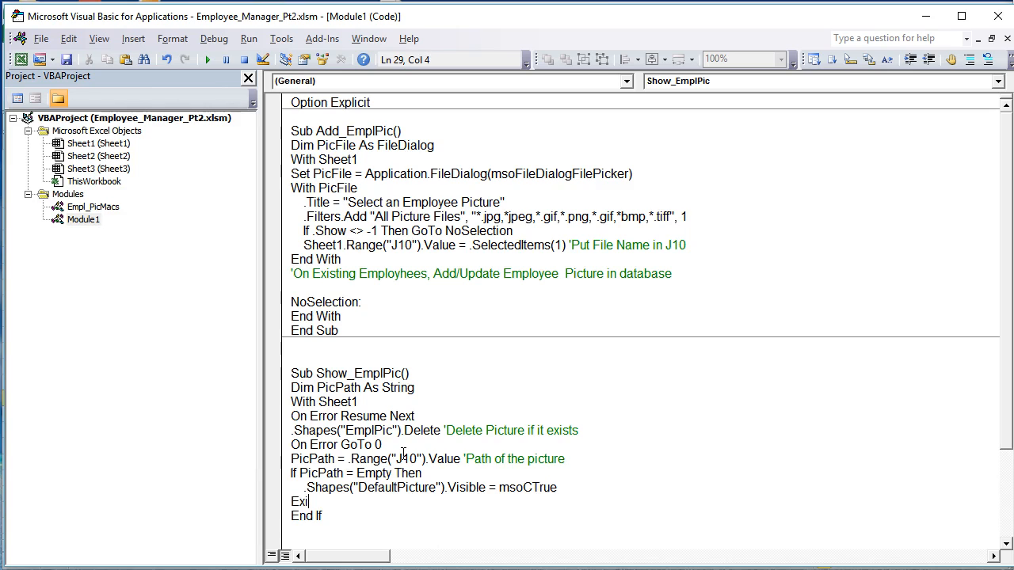
{"action": "type", "text": "t sub"}
{"action": "left_click_drag", "start_coordinate": [352, 502], "coordinate": [290, 488]}
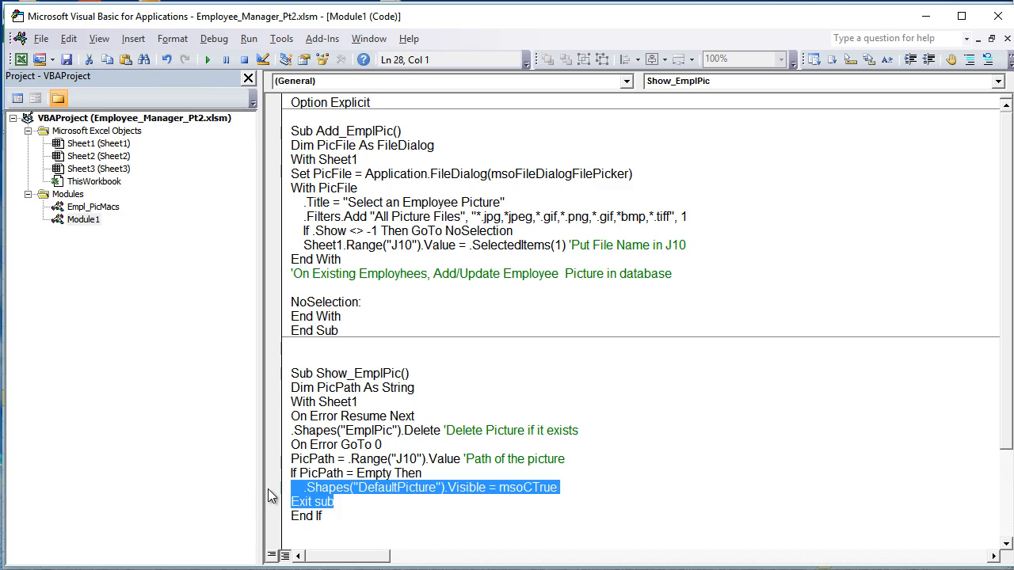
{"action": "key", "text": "shift+Tab"}
{"action": "key", "text": "Tab"}
{"action": "left_click", "coordinate": [358, 501]}
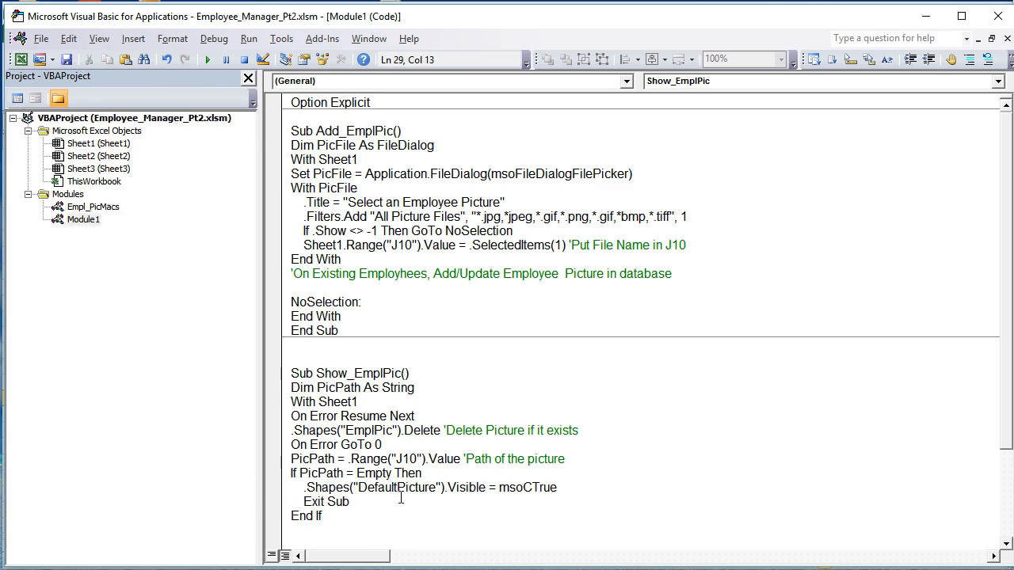
Step: Insert two empty lines below End If in Show_EmplPic
{"action": "left_click", "coordinate": [363, 515]}
{"action": "key", "text": "Return"}
{"action": "scroll", "coordinate": [410, 449], "scroll_direction": "down", "scroll_amount": 2}
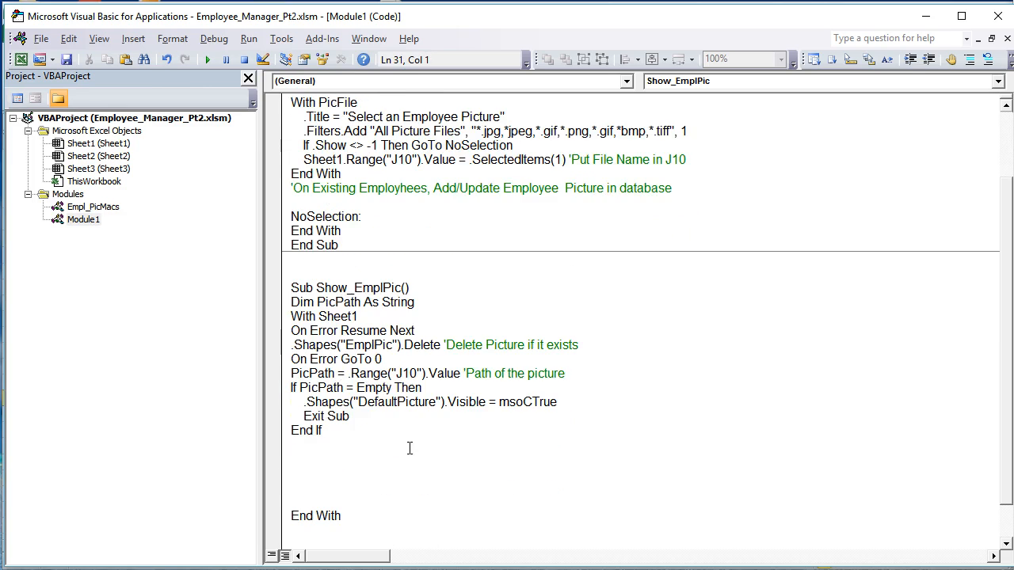
{"action": "key", "text": "Return"}
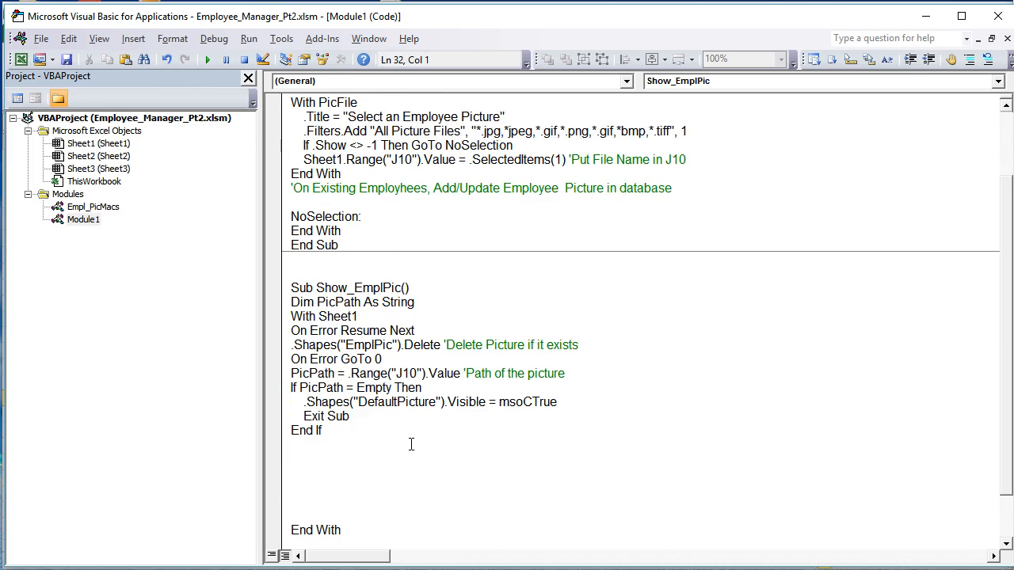
Step: Below the End If in Show_EmplPic, add the statement .Shapes("DefaultPicture").Visible = msoFalse
{"action": "key", "text": "Up"}
{"action": "type", "text": ".s"}
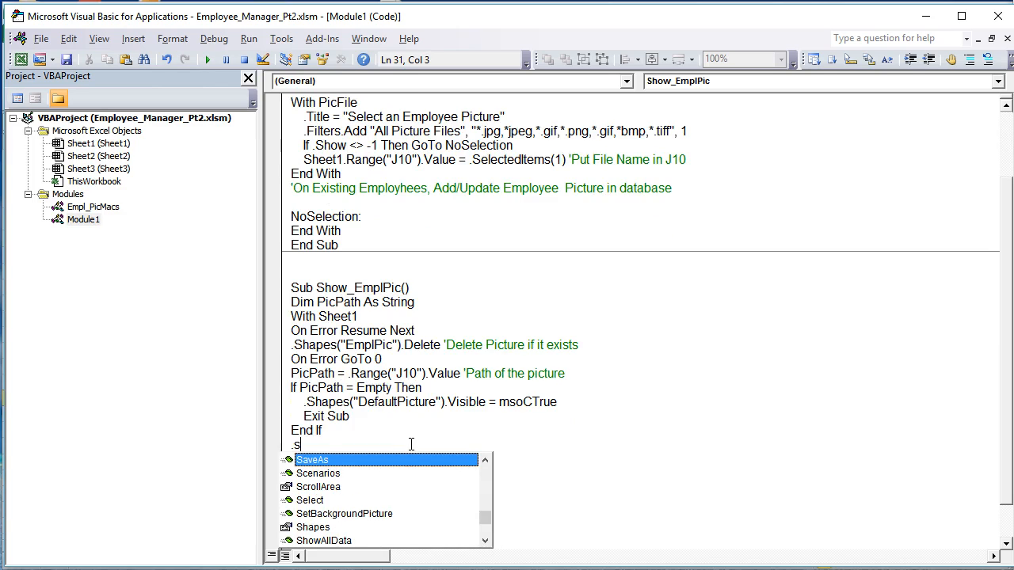
{"action": "type", "text": "h"}
{"action": "key", "text": "Tab"}
{"action": "type", "text": "(\""}
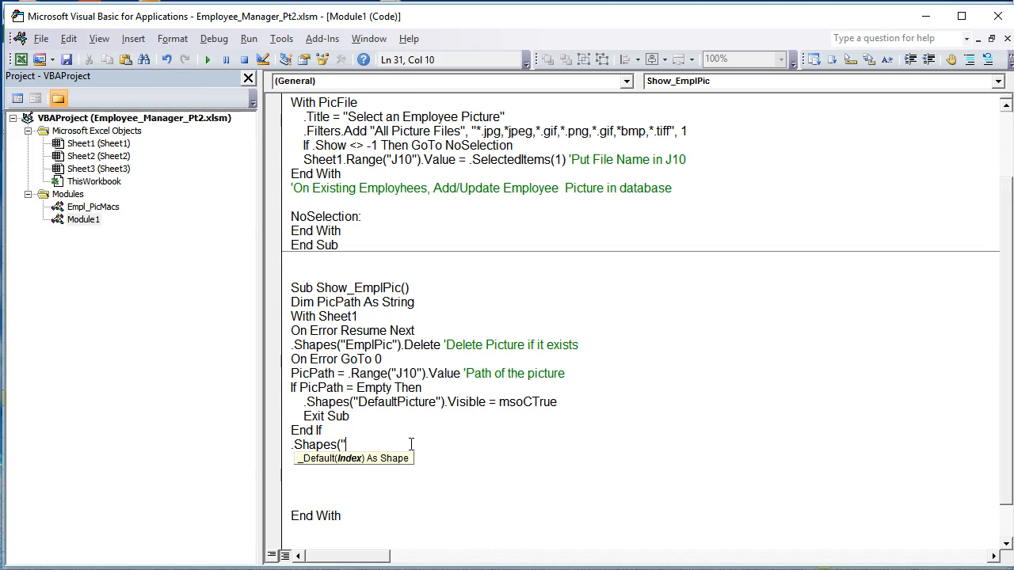
{"action": "type", "text": "Default"}
{"action": "left_click", "coordinate": [413, 404]}
{"action": "left_click", "coordinate": [725, 473]}
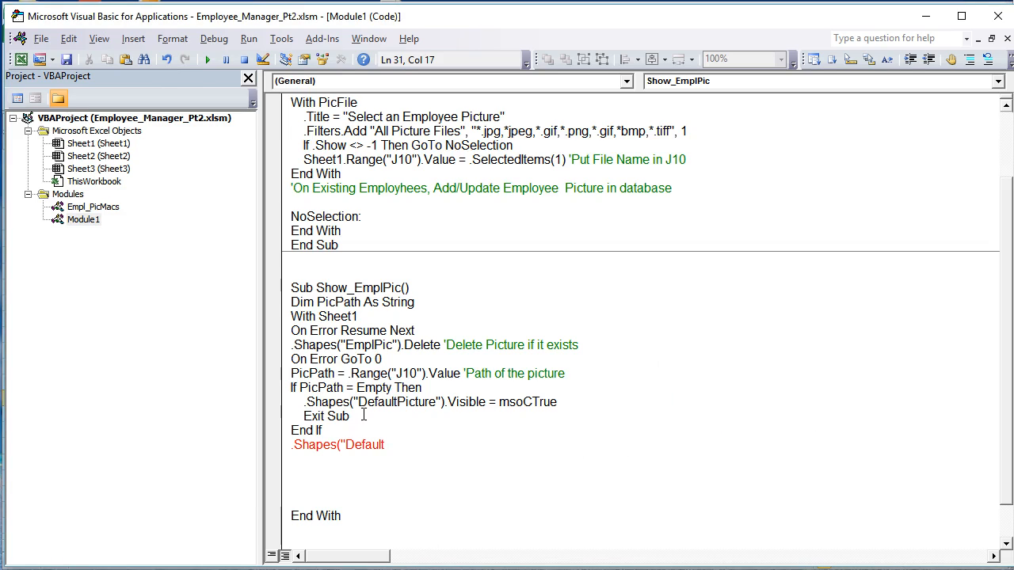
{"action": "left_click_drag", "start_coordinate": [308, 401], "coordinate": [430, 402]}
{"action": "left_click_drag", "start_coordinate": [350, 416], "coordinate": [301, 416]}
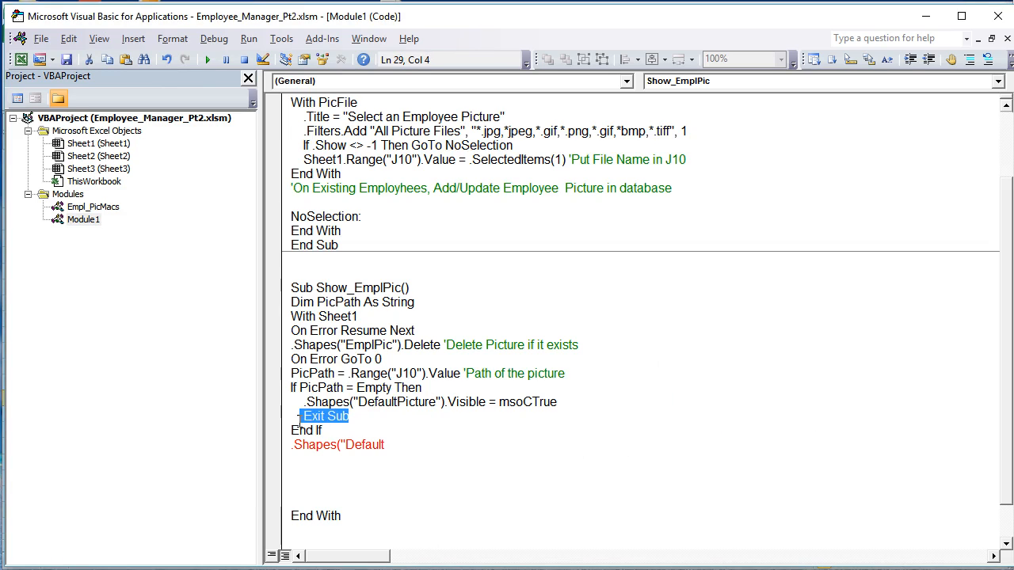
{"action": "left_click", "coordinate": [353, 434]}
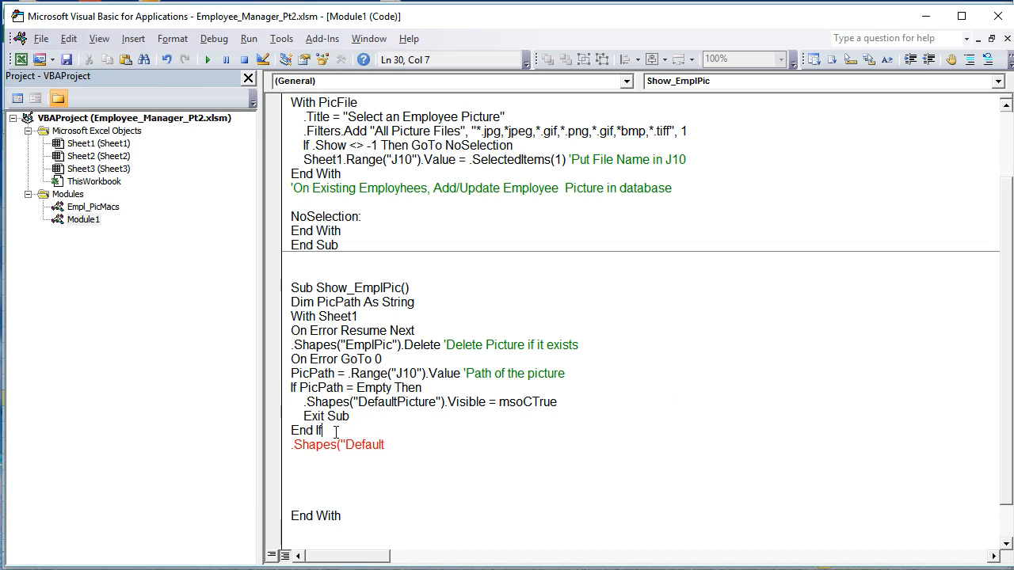
{"action": "left_click", "coordinate": [412, 444]}
{"action": "type", "text": "Picture"}
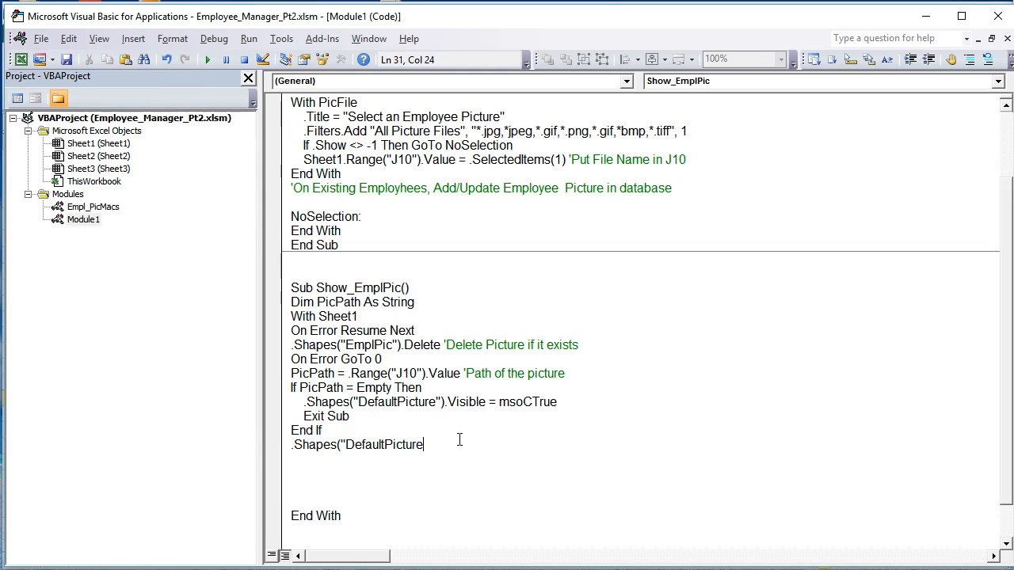
{"action": "type", "text": "\").Visible "}
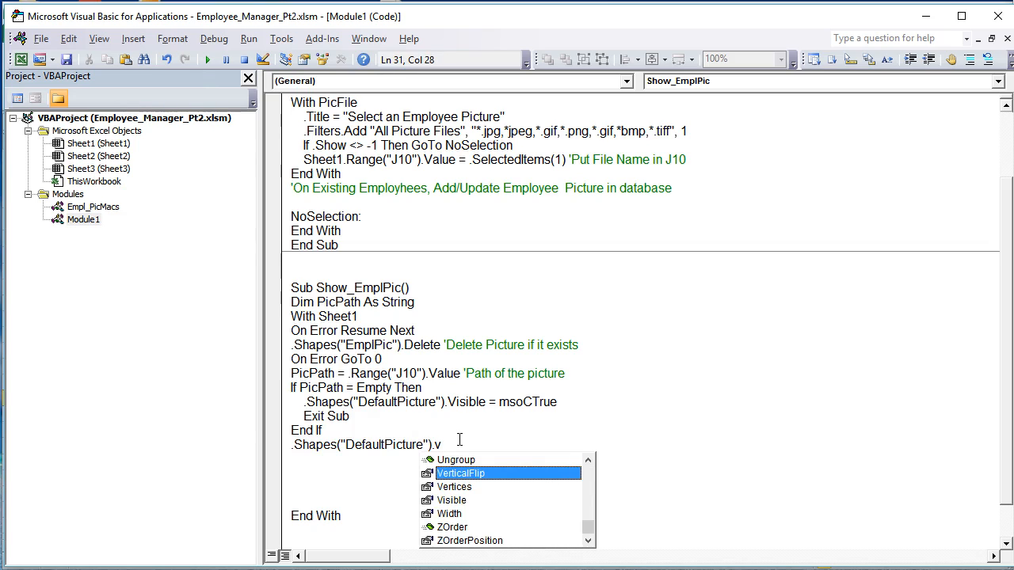
{"action": "type", "text": "="}
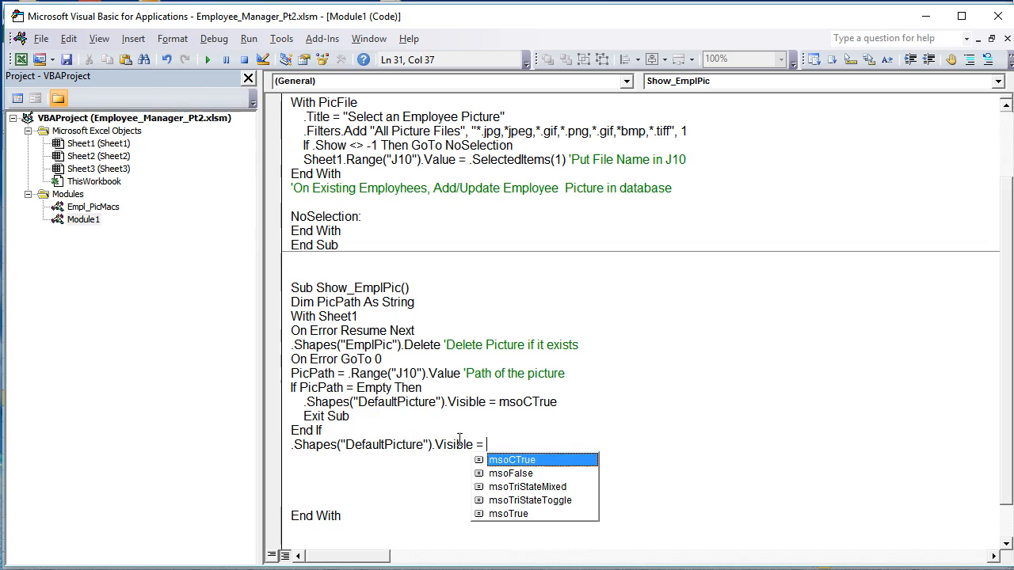
{"action": "key", "text": "Down"}
{"action": "key", "text": "Tab"}
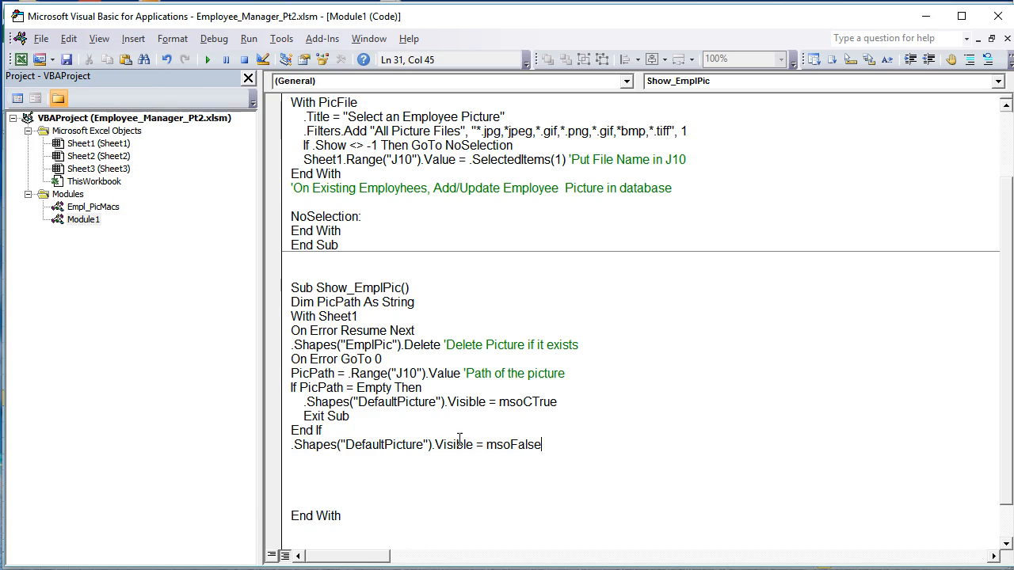
{"action": "key", "text": "Return"}
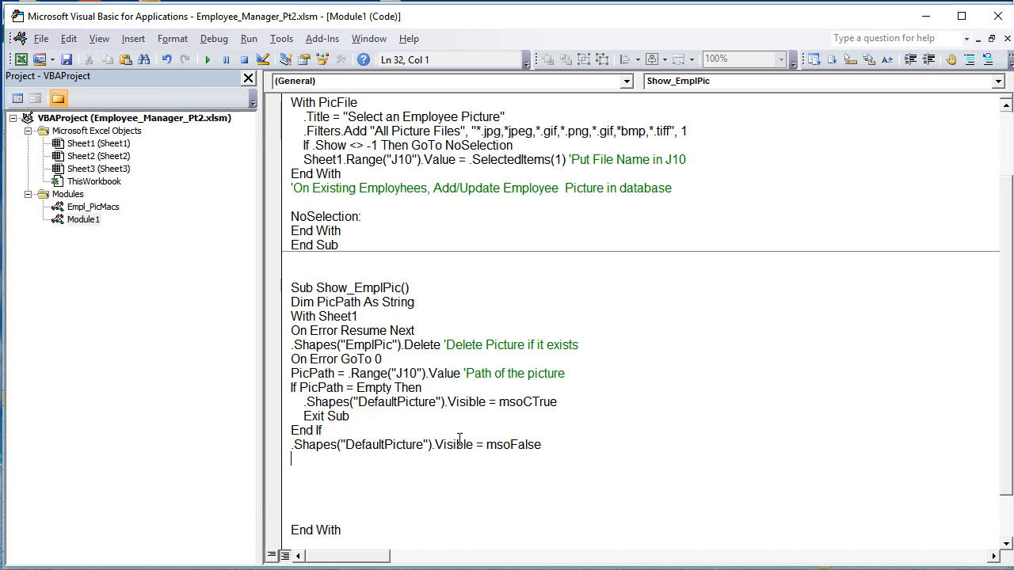
Step: Start a With .Pictures.Insert(PicPath) block below the statement that hides the default picture
{"action": "type", "text": "With  .picture"}
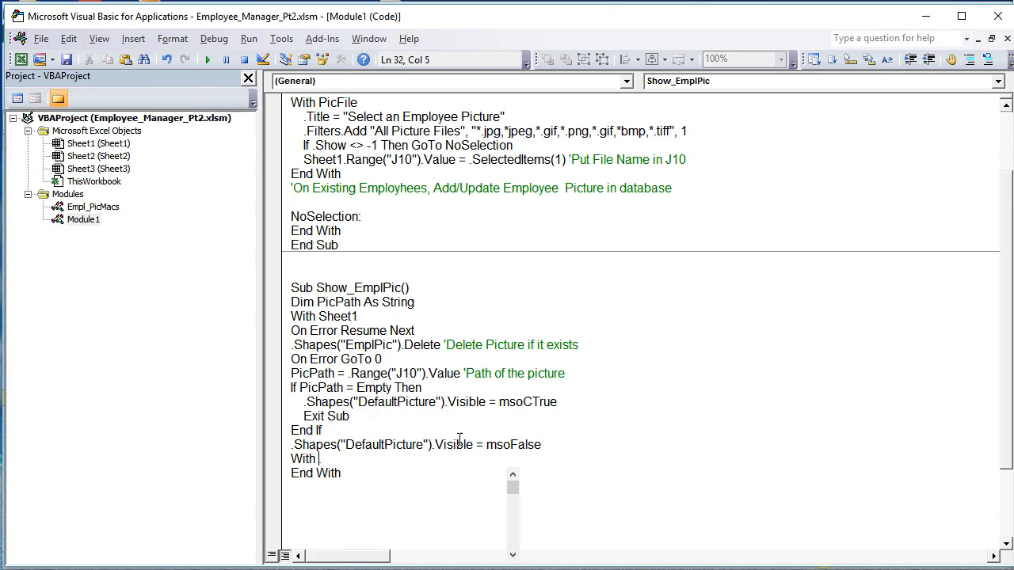
{"action": "type", "text": "s.int"}
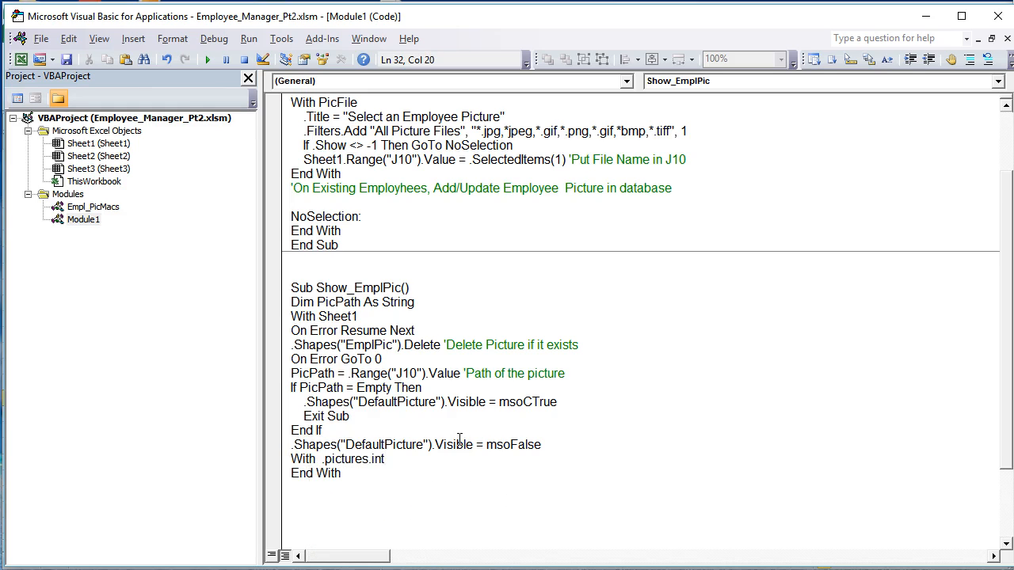
{"action": "key", "text": "BackSpace"}
{"action": "type", "text": "sert"}
{"action": "type", "text": " (PicPath"}
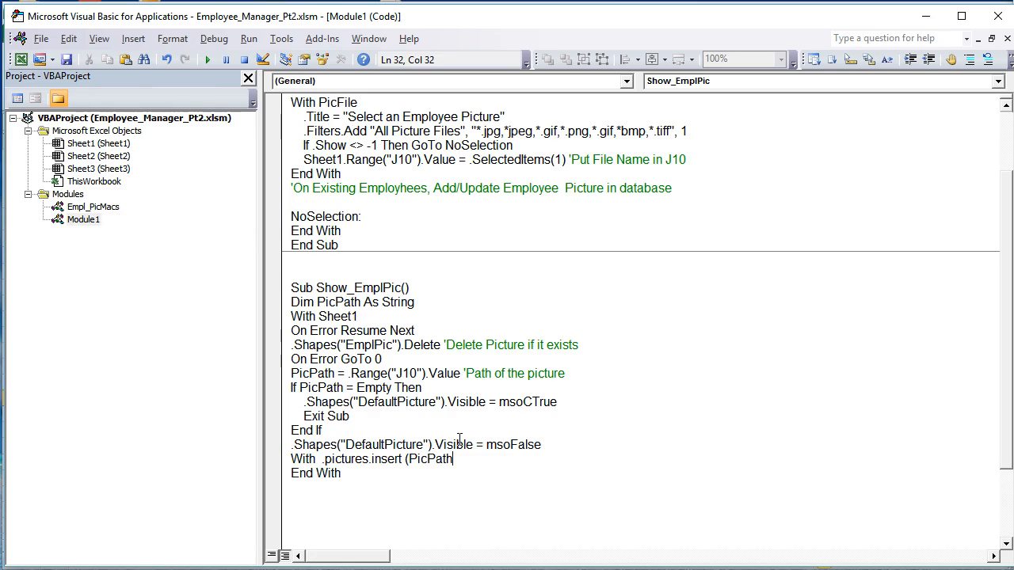
{"action": "type", "text": ")"}
{"action": "key", "text": "Return"}
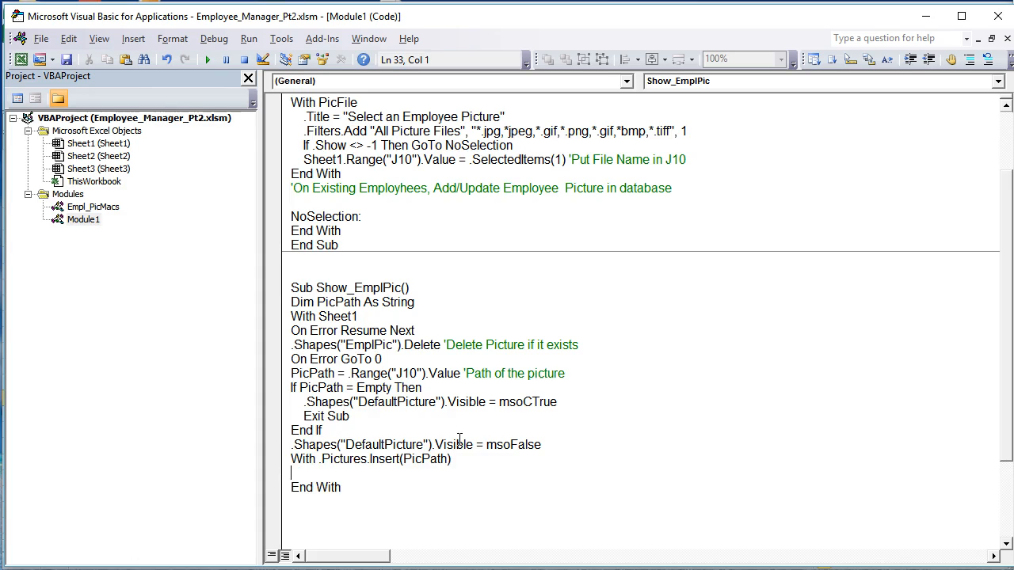
Step: Nest an indented With .ShapeRange block inside the Pictures.Insert block and add .LockAspectRatio as its first line
{"action": "key", "text": "Tab"}
{"action": "type", "text": "With .Shae"}
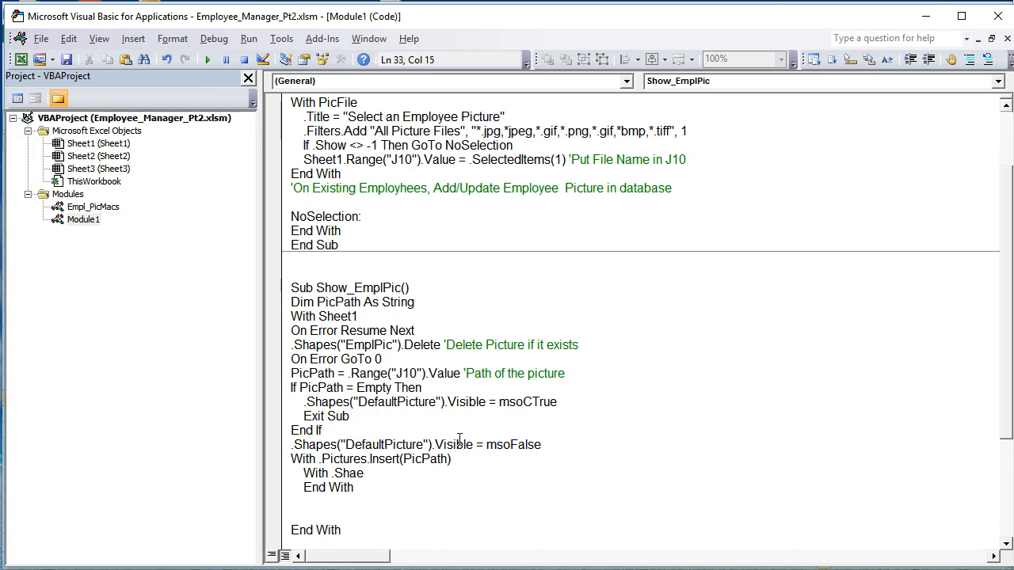
{"action": "key", "text": "BackSpace"}
{"action": "type", "text": "peRange"}
{"action": "key", "text": "Return"}
{"action": "key", "text": "Tab"}
{"action": "type", "text": "."}
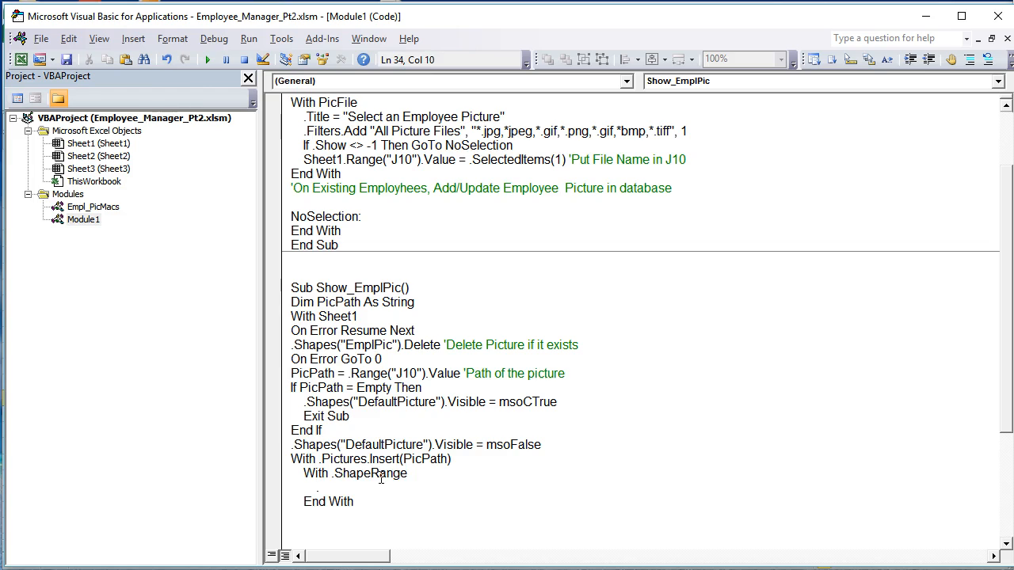
{"action": "type", "text": "lockAspectRation"}
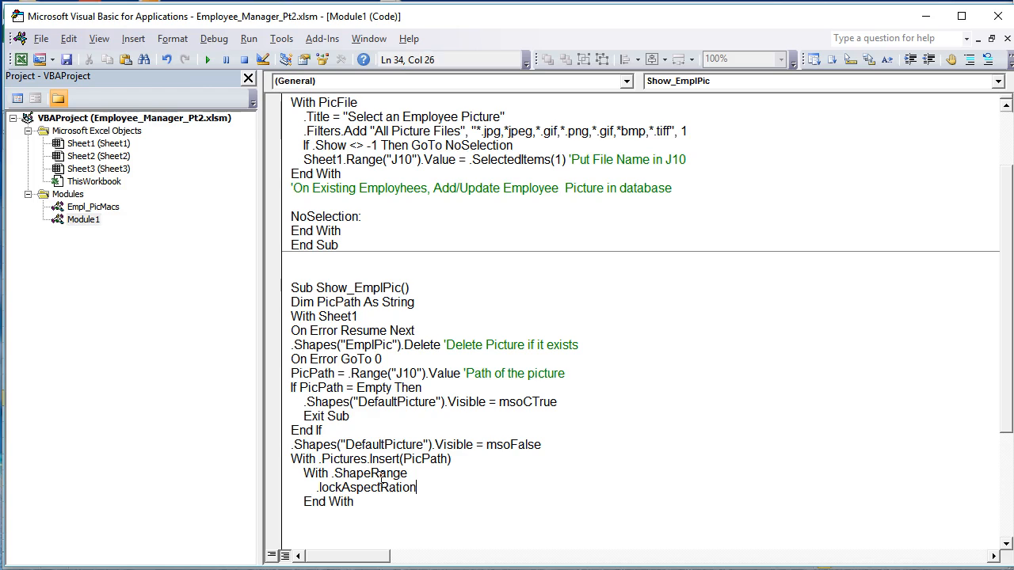
{"action": "key", "text": "BackSpace"}
{"action": "key", "text": "Return"}
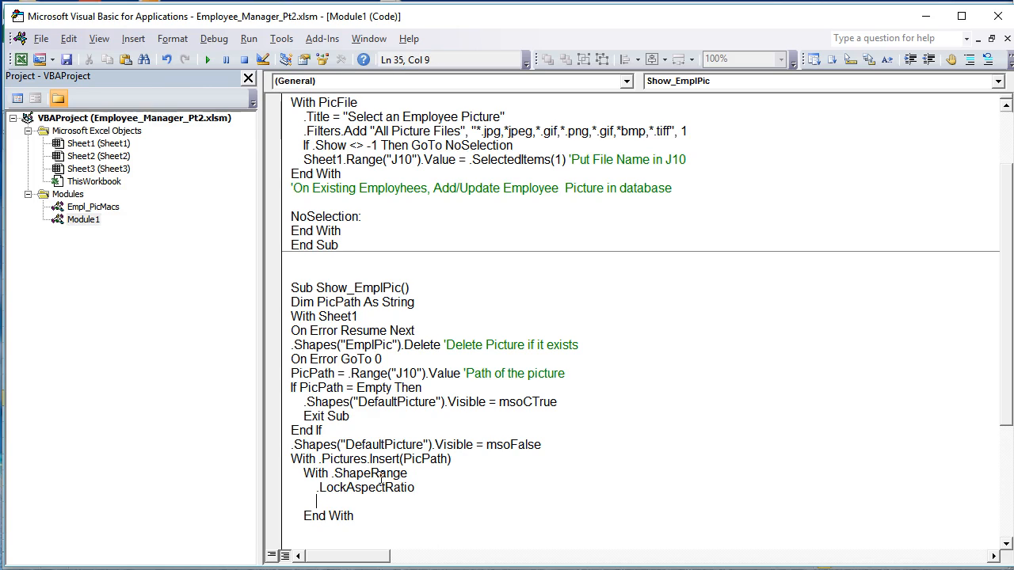
Step: In the ShapeRange block, add the lines .Height = 95 and .Name = "EmplPic"
{"action": "type", "text": ".height = 95"}
{"action": "key", "text": "Return"}
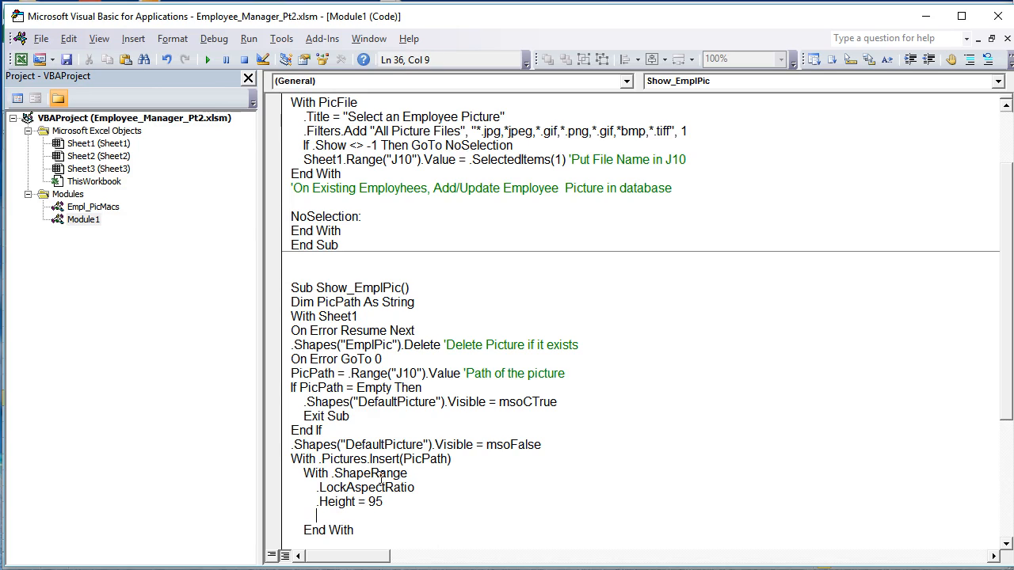
{"action": "type", "text": ".name = \"EmplPic\""}
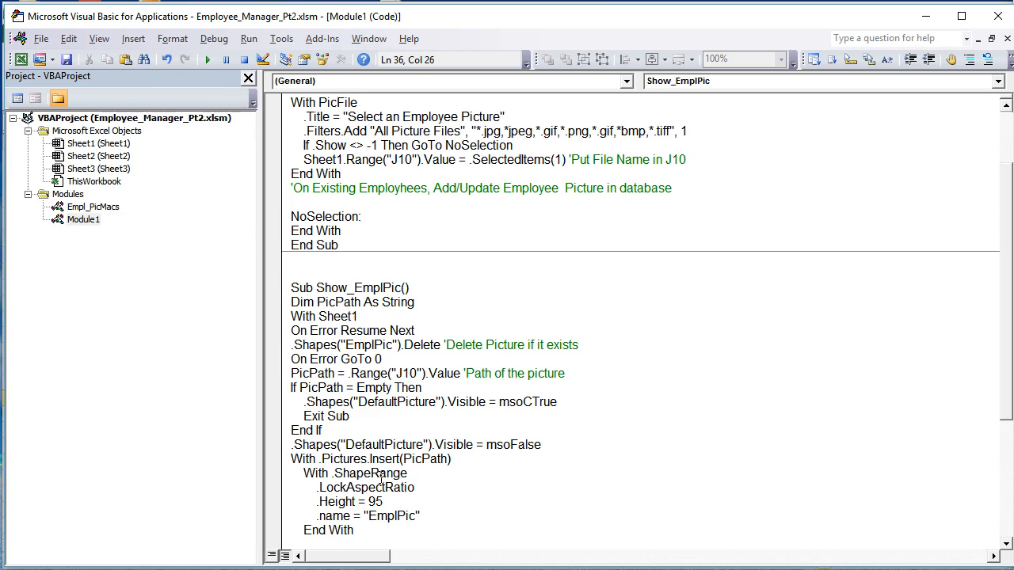
Step: Remove the blank lines between the ShapeRange and Pictures End With lines and one blank line above End Sub
{"action": "scroll", "coordinate": [373, 475], "scroll_direction": "down", "scroll_amount": 2}
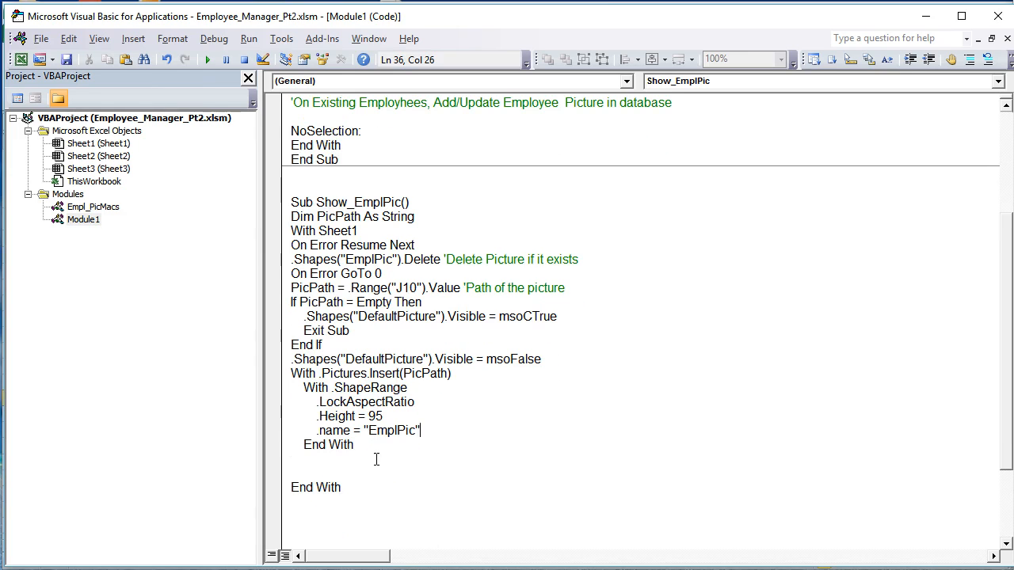
{"action": "left_click", "coordinate": [382, 446]}
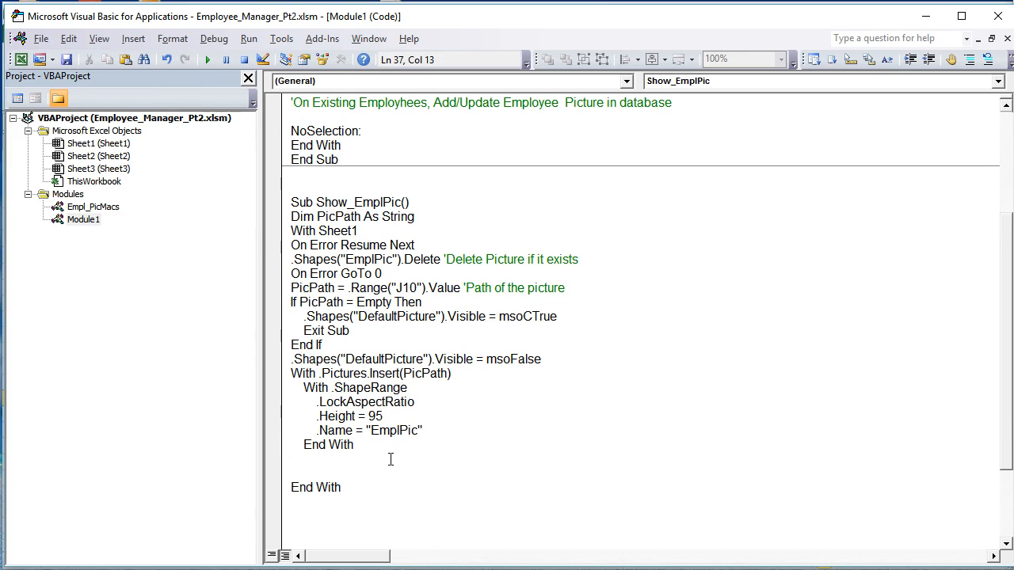
{"action": "key", "text": "Return"}
{"action": "key", "text": "BackSpace"}
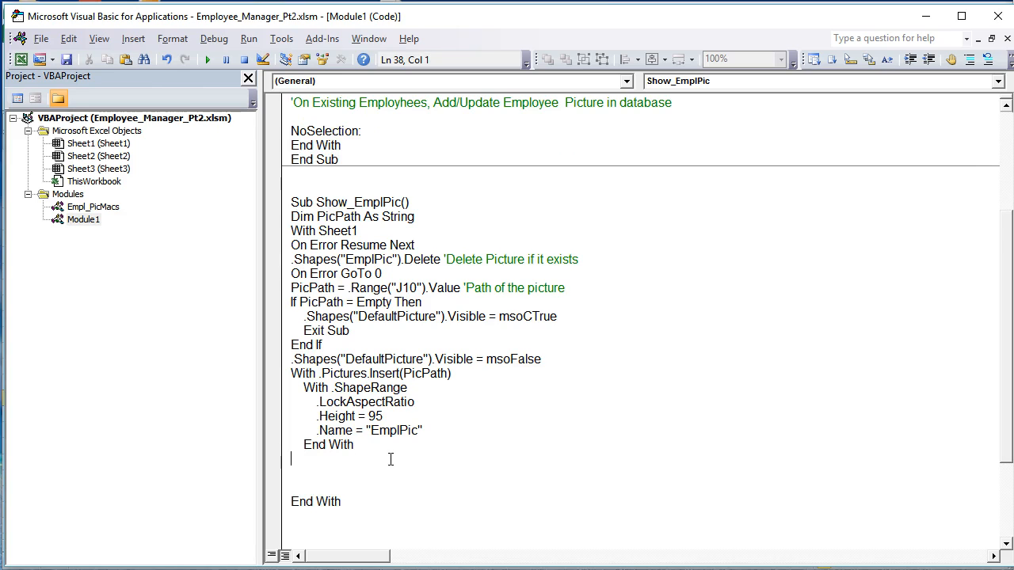
{"action": "key", "text": "Down"}
{"action": "key", "text": "Down"}
{"action": "key", "text": "BackSpace"}
{"action": "key", "text": "BackSpace"}
{"action": "key", "text": "BackSpace"}
{"action": "key", "text": "BackSpace"}
{"action": "key", "text": "BackSpace"}
{"action": "key", "text": "BackSpace"}
{"action": "key", "text": "BackSpace"}
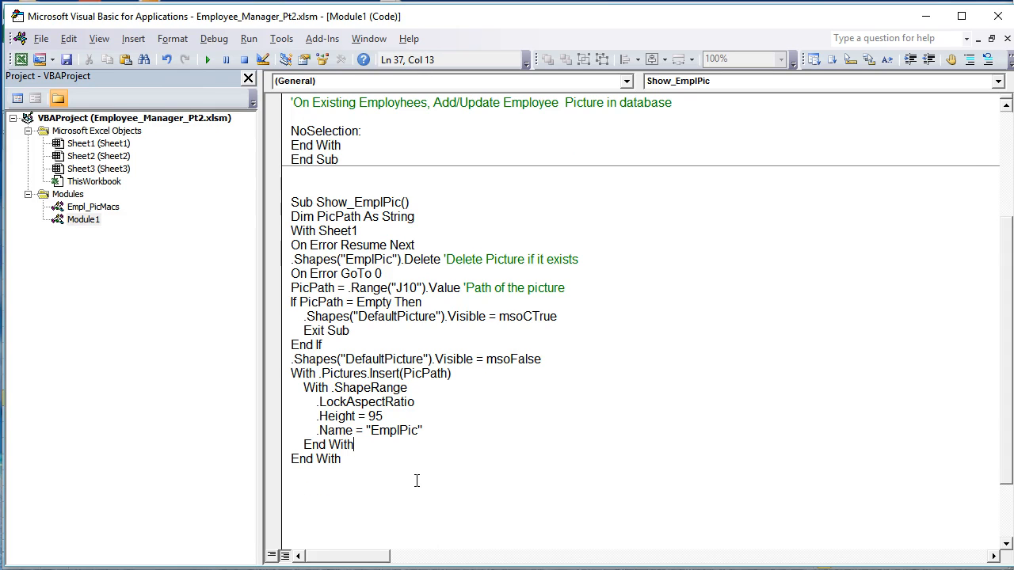
{"action": "scroll", "coordinate": [417, 480], "scroll_direction": "down", "scroll_amount": 2}
{"action": "left_click", "coordinate": [377, 456]}
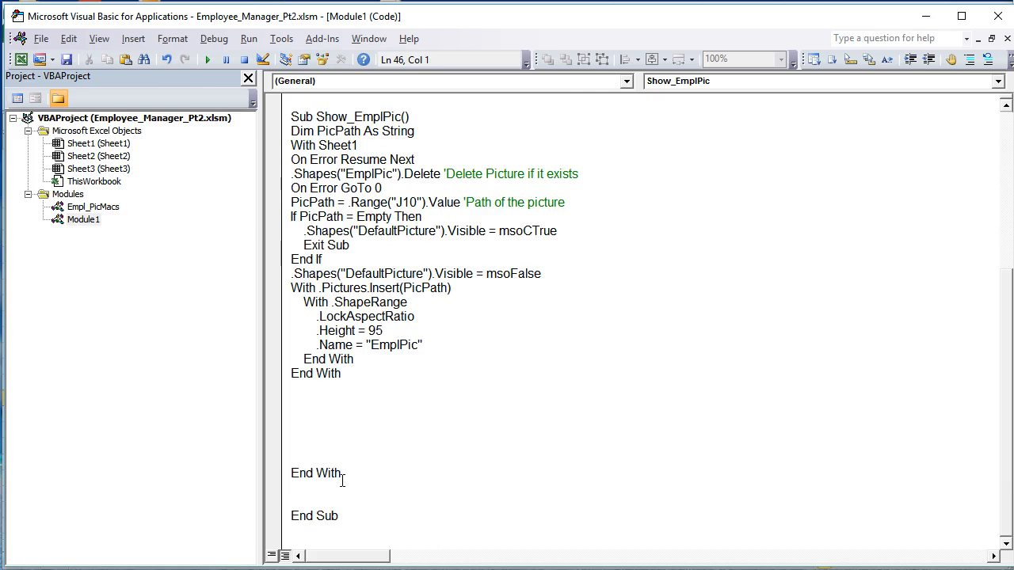
{"action": "key", "text": "BackSpace"}
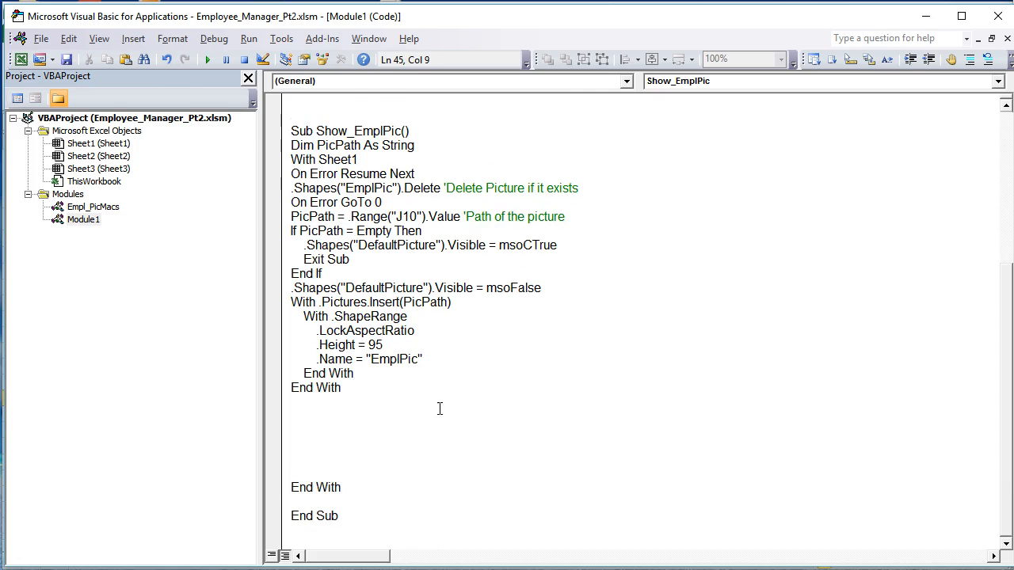
Step: Label the three End With lines of Show_EmplPic with the comments 'Shape Range, 'Pictures and 'Sheet 1, from innermost to outermost
{"action": "left_click", "coordinate": [428, 361]}
{"action": "left_click", "coordinate": [424, 375]}
{"action": "type", "text": "'Shape Range"}
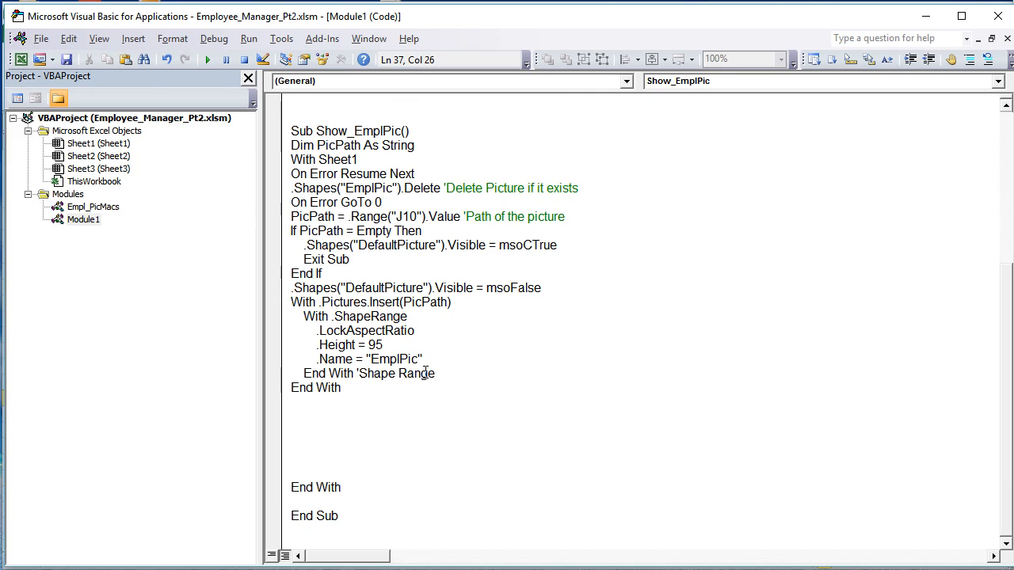
{"action": "key", "text": "Down"}
{"action": "type", "text": "'"}
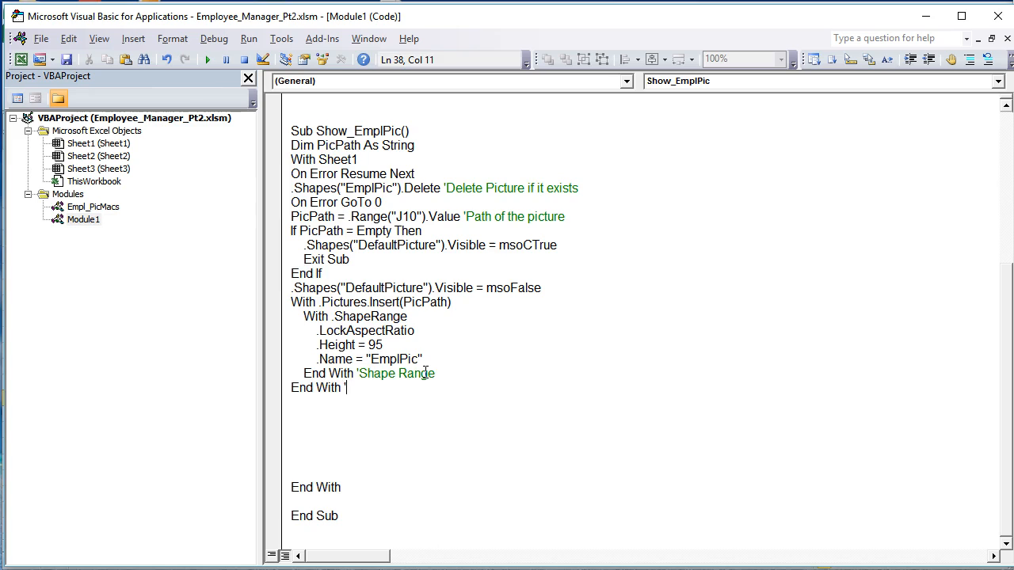
{"action": "type", "text": "Pictures"}
{"action": "left_click", "coordinate": [423, 485]}
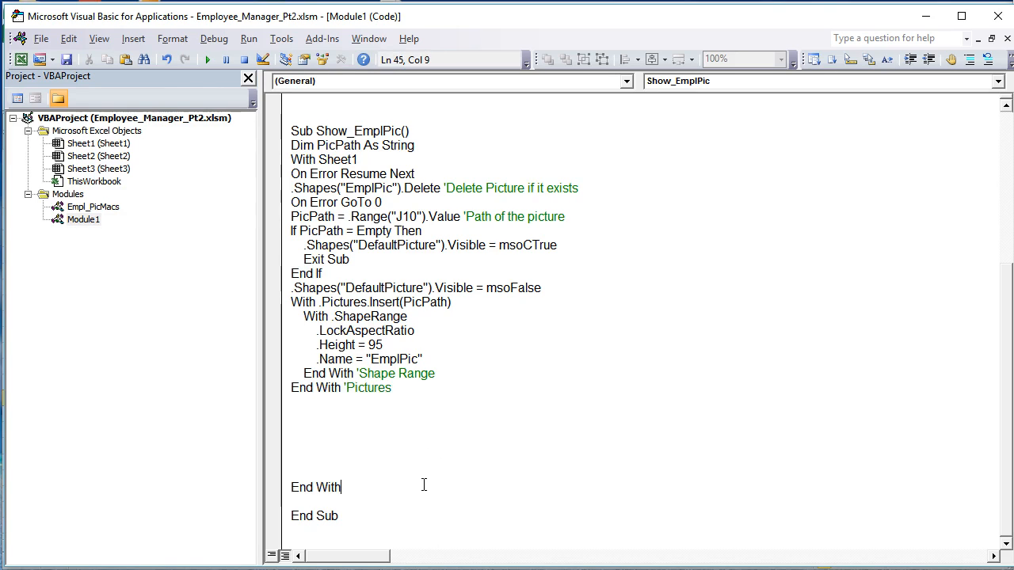
{"action": "type", "text": "'Sheet 1"}
{"action": "left_click", "coordinate": [293, 472]}
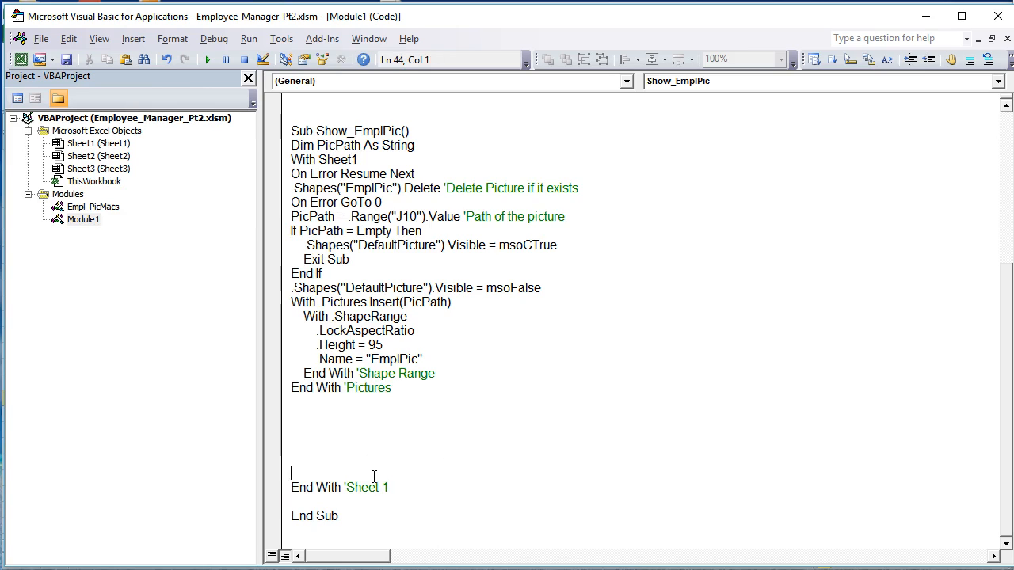
Step: Start a With .Shapes("EmplPic") block one blank line below the Pictures block, with an empty line inside it
{"action": "left_click", "coordinate": [368, 417]}
{"action": "left_click", "coordinate": [372, 407]}
{"action": "left_click", "coordinate": [399, 419]}
{"action": "key", "text": "Return"}
{"action": "type", "text": "With .sh"}
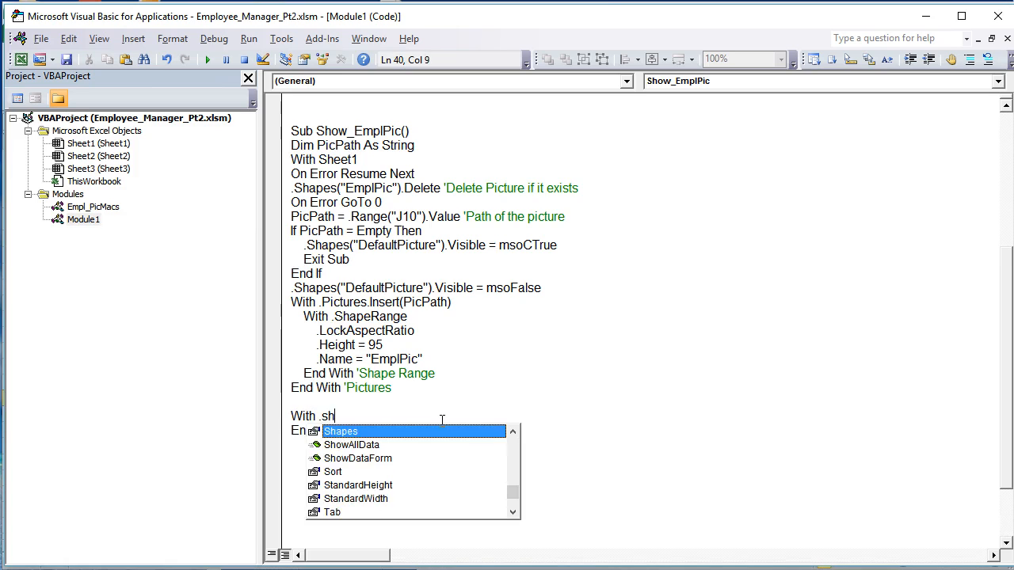
{"action": "key", "text": "Tab"}
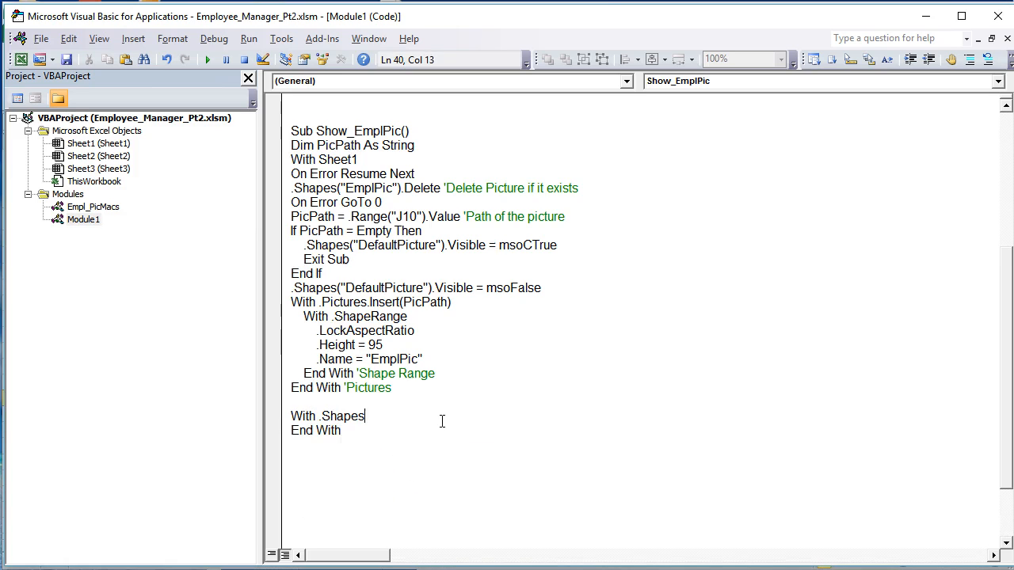
{"action": "type", "text": "(\"Emplo"}
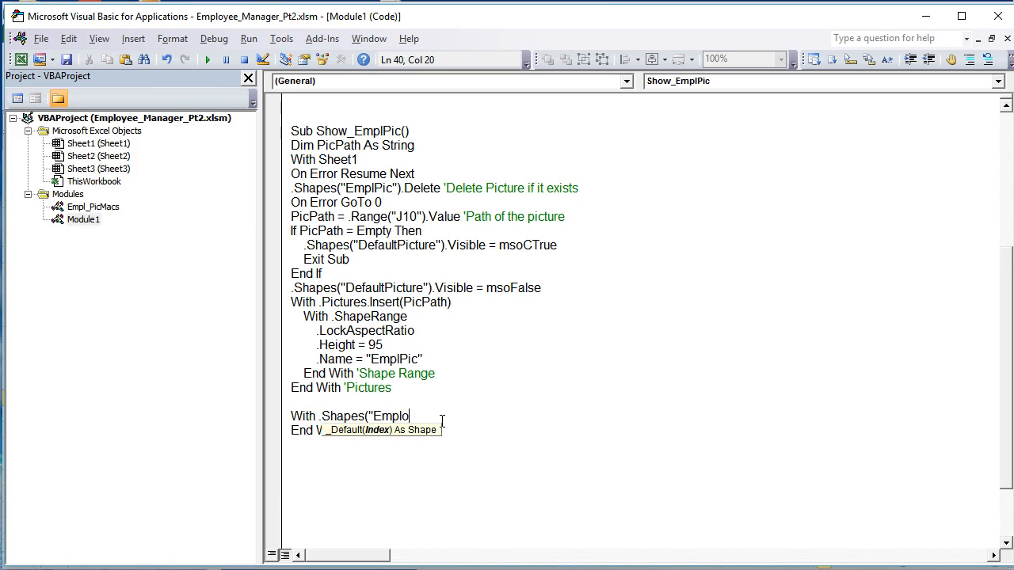
{"action": "key", "text": "BackSpace"}
{"action": "type", "text": "Pic\")"}
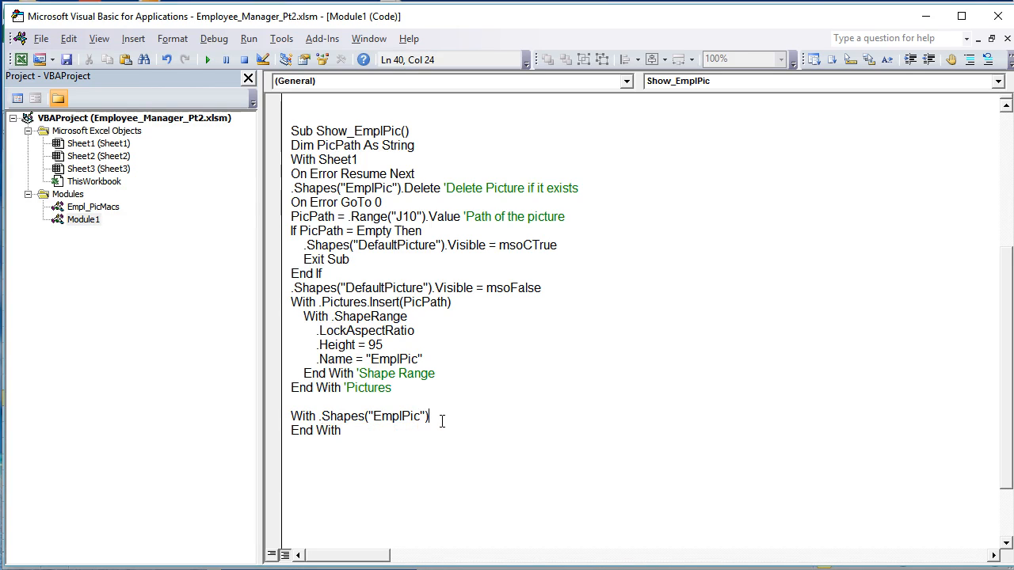
{"action": "key", "text": "Return"}
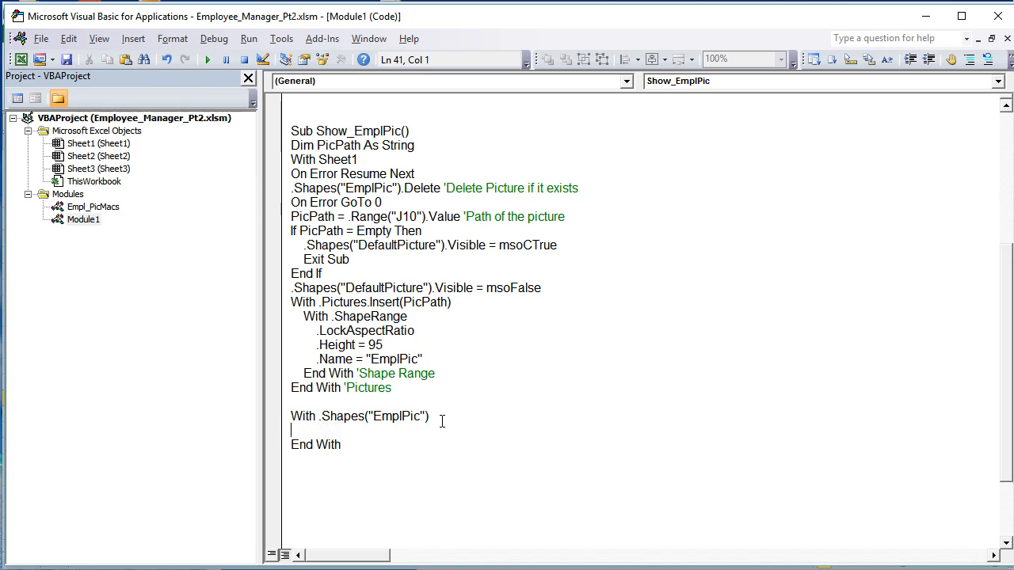
Step: Start a .Left = assignment inside the With .Shapes("EmplPic") block and locate anchor cell I5 beside the default picture on Sheet1 in Excel
{"action": "key", "text": "Tab"}
{"action": "type", "text": ".le"}
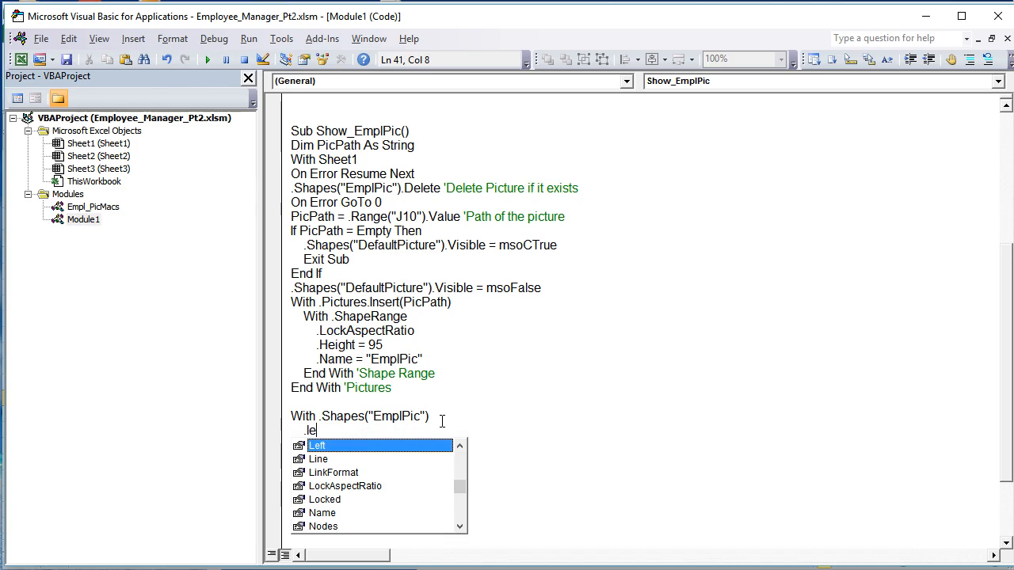
{"action": "key", "text": "Tab"}
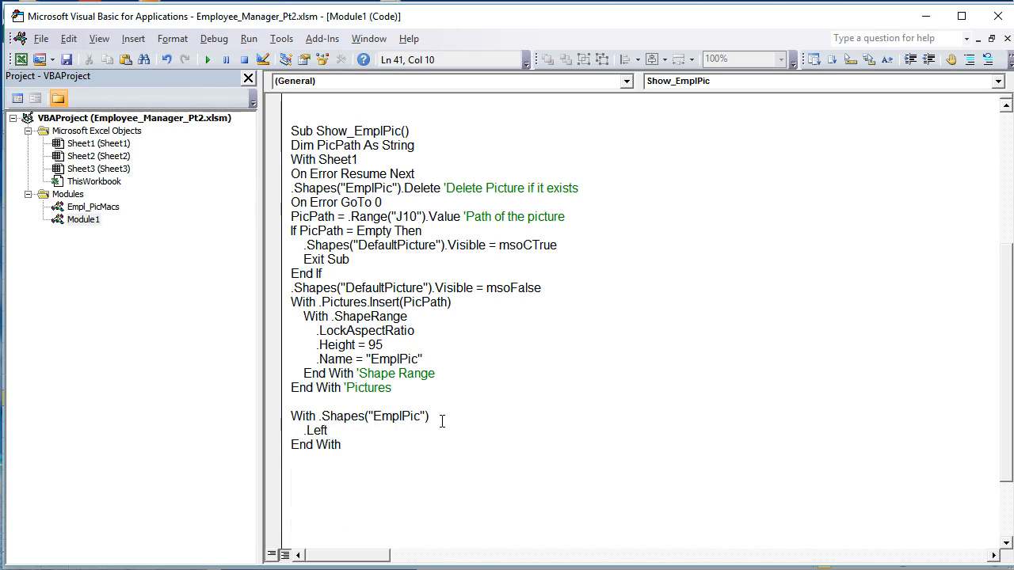
{"action": "type", "text": "="}
{"action": "key", "text": "alt+F11"}
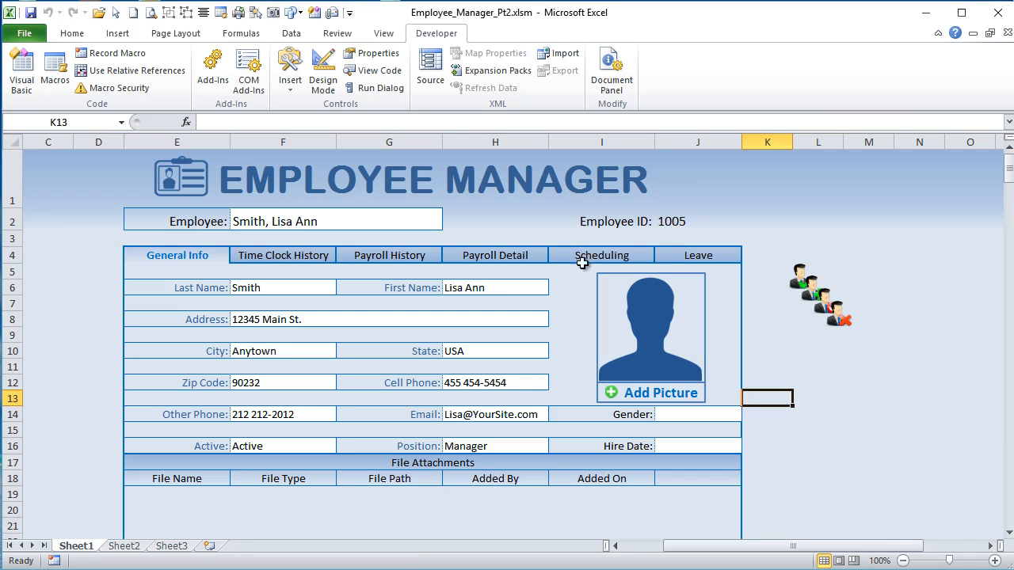
{"action": "left_click", "coordinate": [576, 288]}
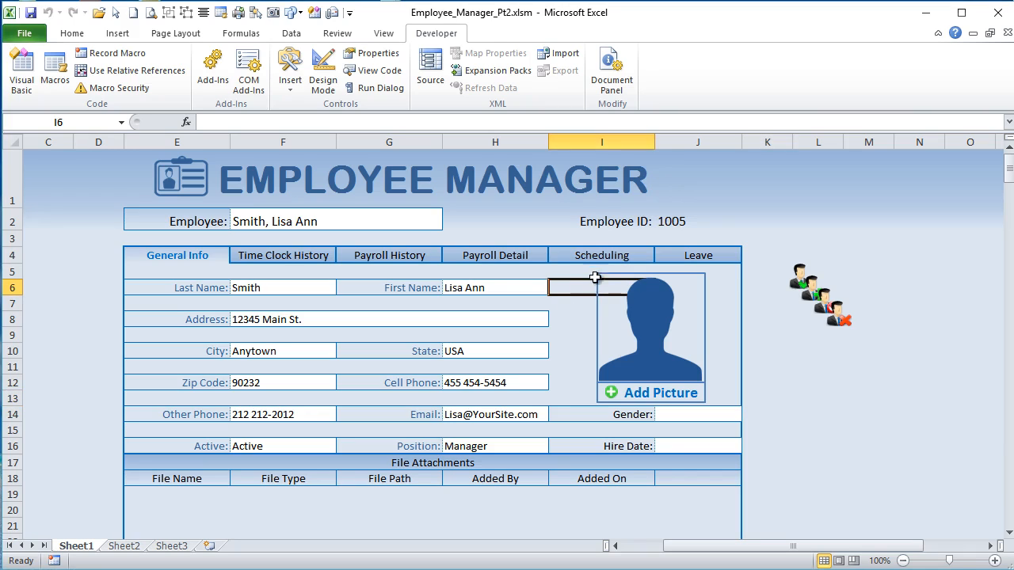
{"action": "left_click", "coordinate": [577, 275]}
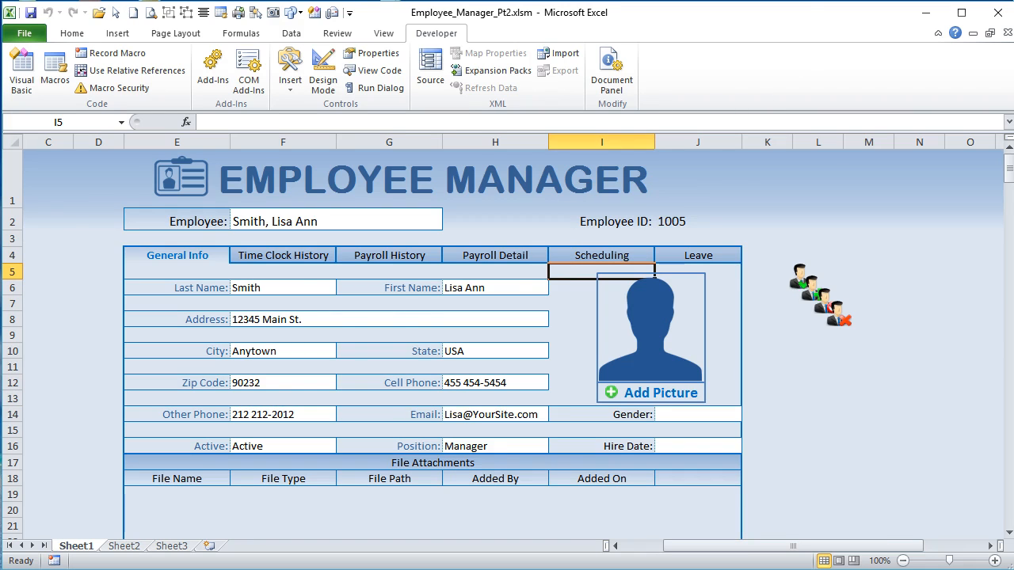
{"action": "key", "text": "alt+F11"}
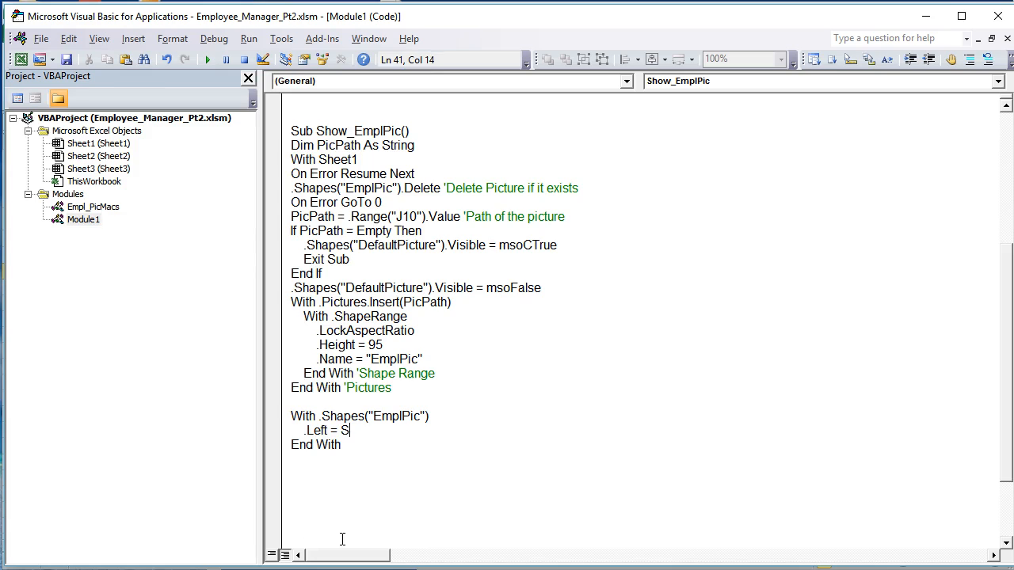
Step: Complete the .Left assignment in the EmplPic block with Sheet1.Range("I5").Left and start a new line below it
{"action": "type", "text": "Sheet1."}
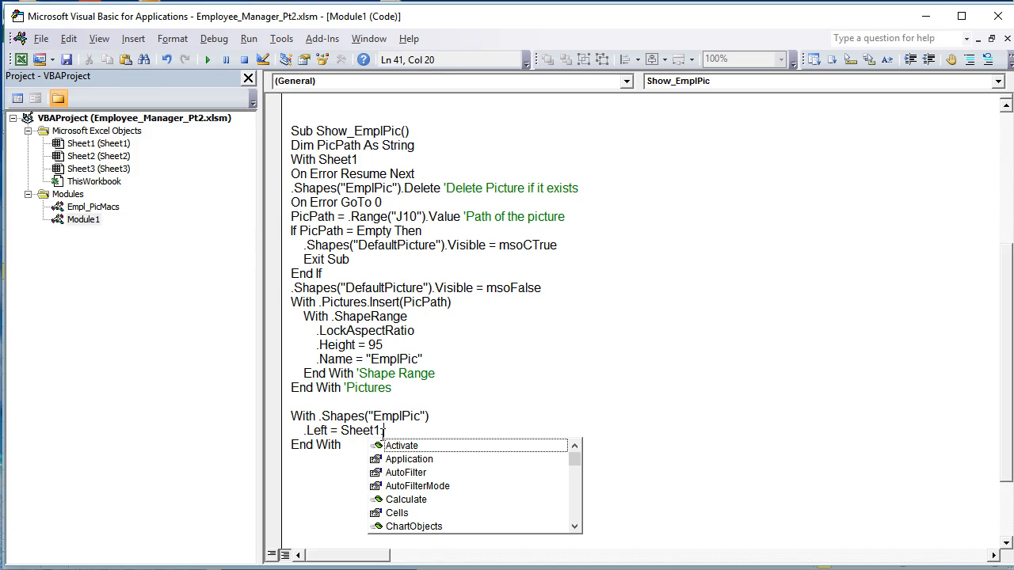
{"action": "left_click_drag", "start_coordinate": [383, 432], "coordinate": [349, 435]}
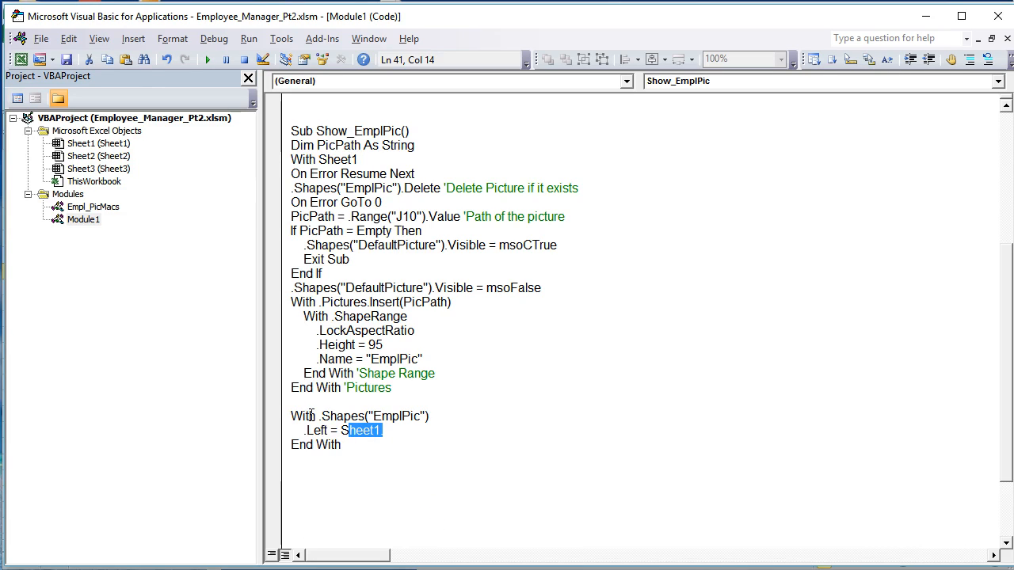
{"action": "left_click", "coordinate": [385, 432]}
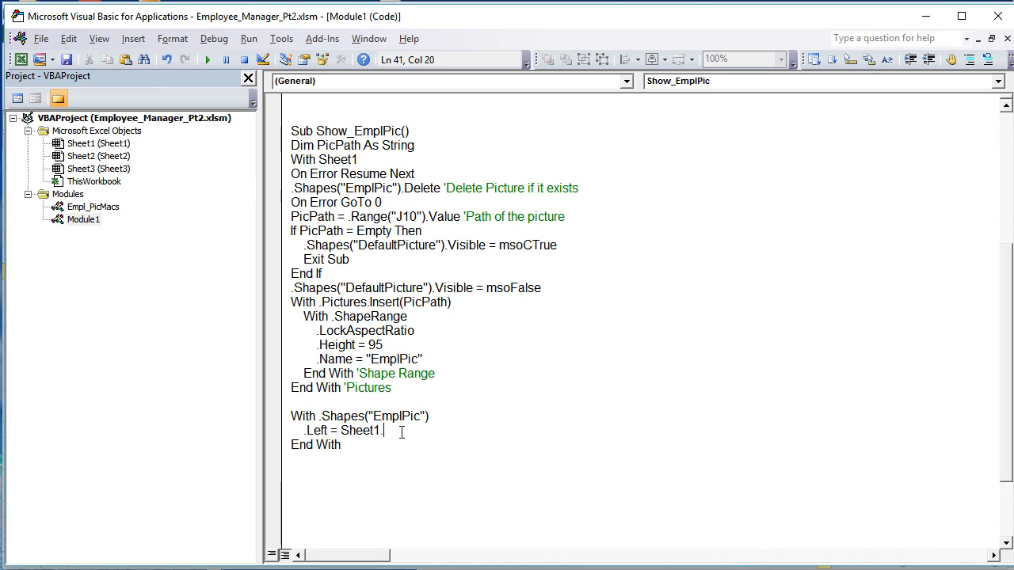
{"action": "type", "text": "Range(\"I5"}
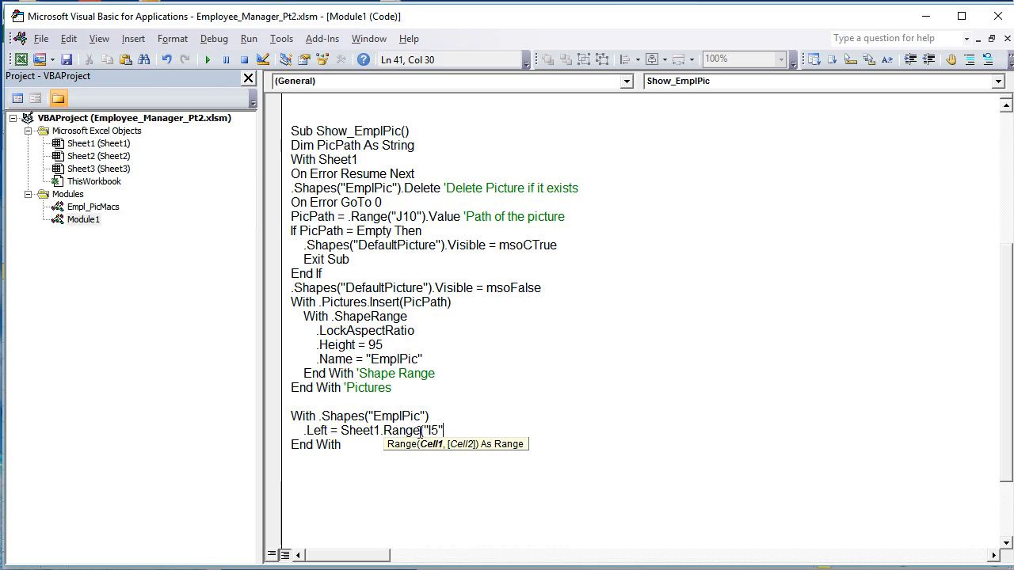
{"action": "type", "text": "\").e"}
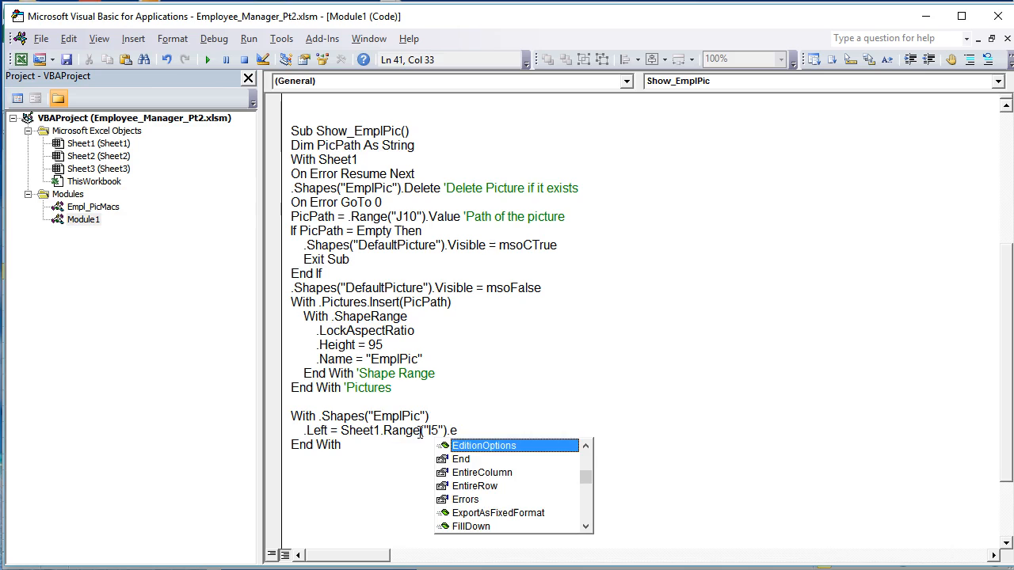
{"action": "key", "text": "BackSpace"}
{"action": "type", "text": "le"}
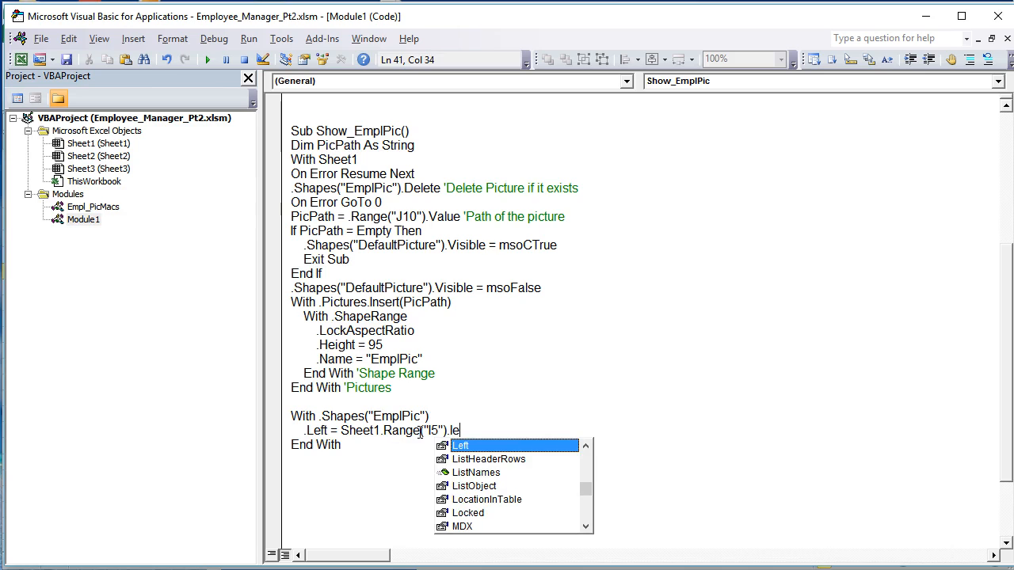
{"action": "type", "text": "f"}
{"action": "key", "text": "Return"}
Step: Add the line .Top = Sheet1.Range("I5").Top to the EmplPic block, reusing the range reference from the .Left line
{"action": "type", "text": ".top"}
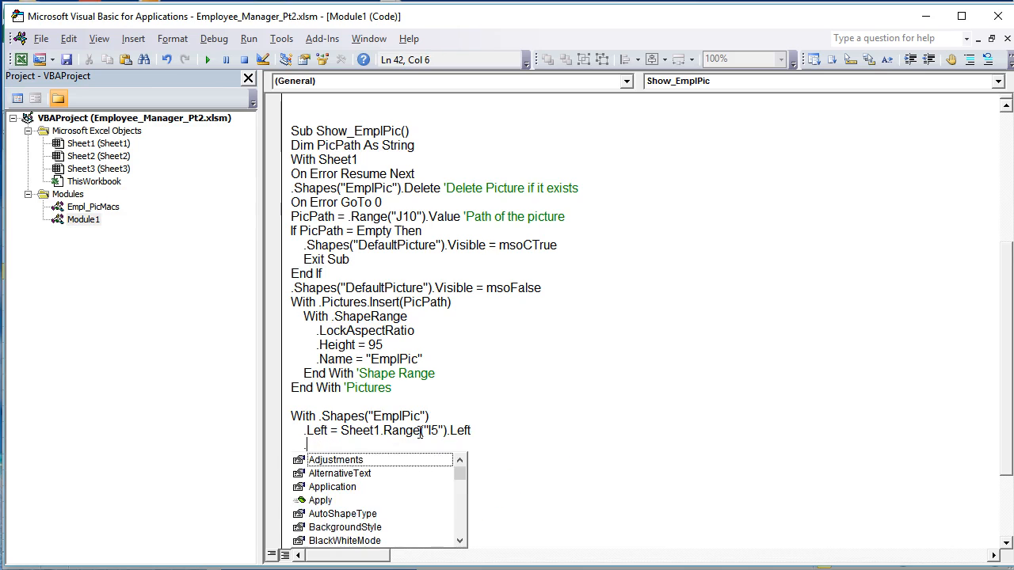
{"action": "key", "text": "Tab"}
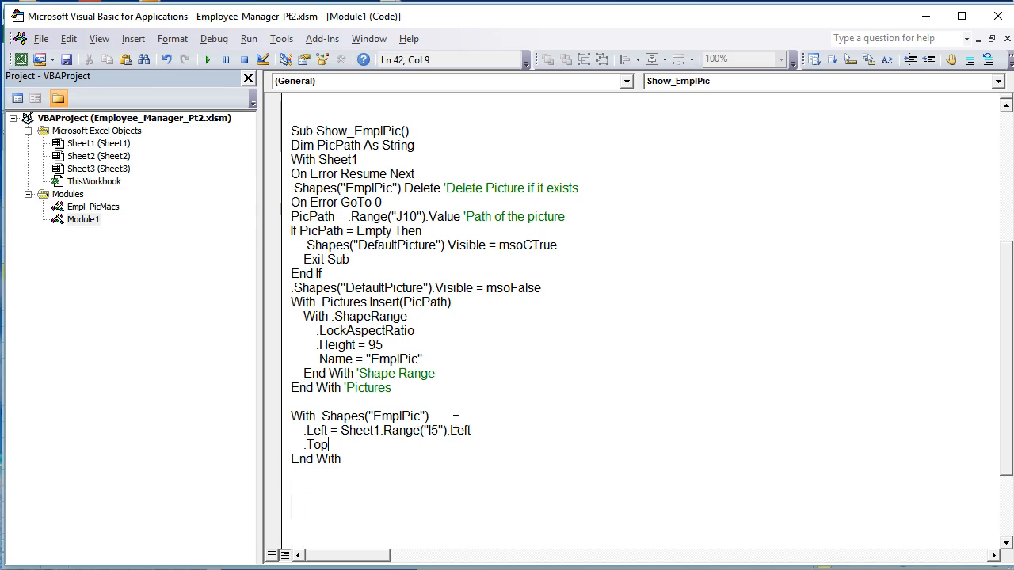
{"action": "left_click_drag", "start_coordinate": [453, 431], "coordinate": [346, 430]}
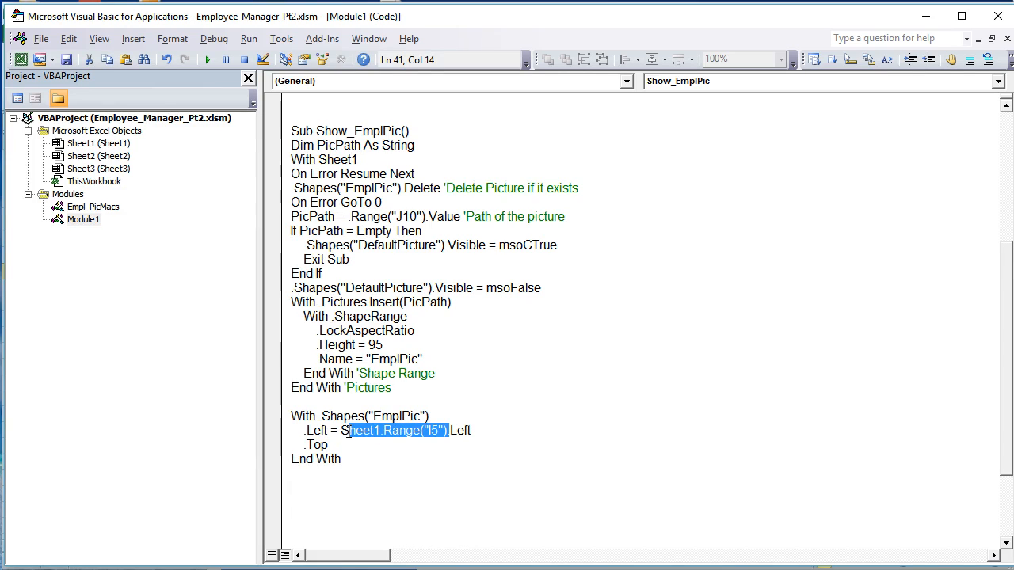
{"action": "key", "text": "ctrl+c"}
{"action": "left_click", "coordinate": [357, 445]}
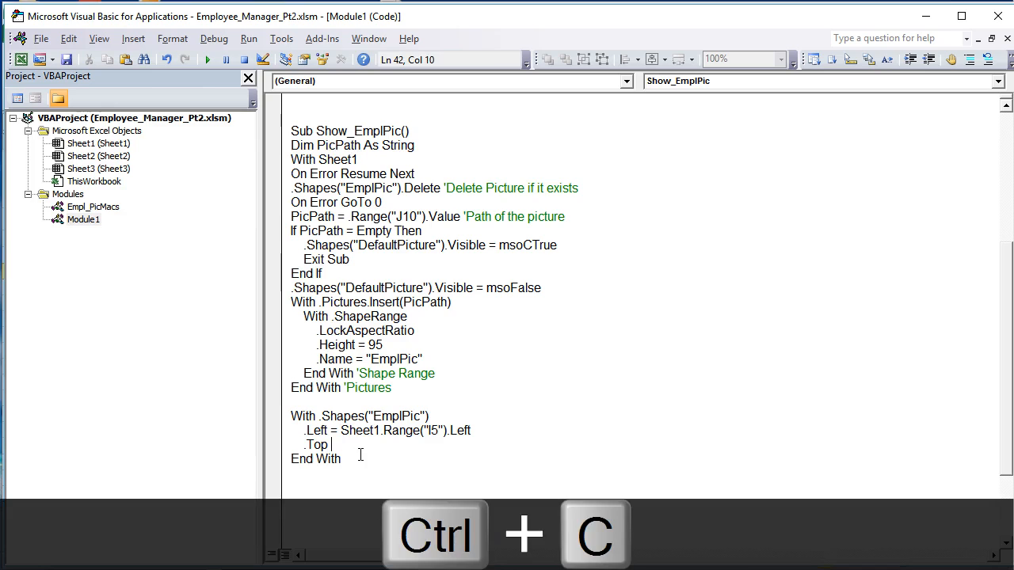
{"action": "type", "text": "="}
{"action": "key", "text": "ctrl+v"}
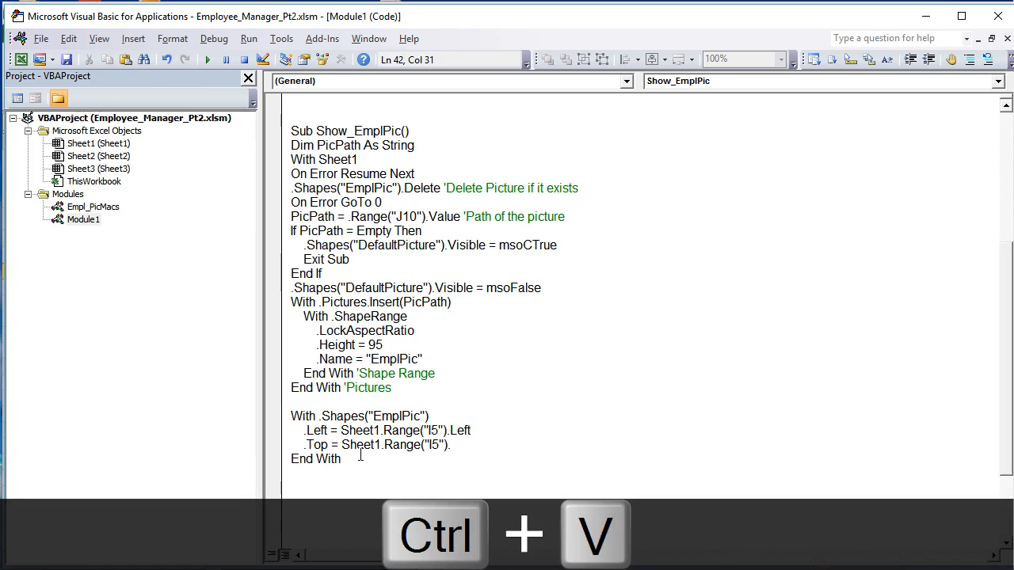
{"action": "type", "text": "Top"}
{"action": "key", "text": "Return"}
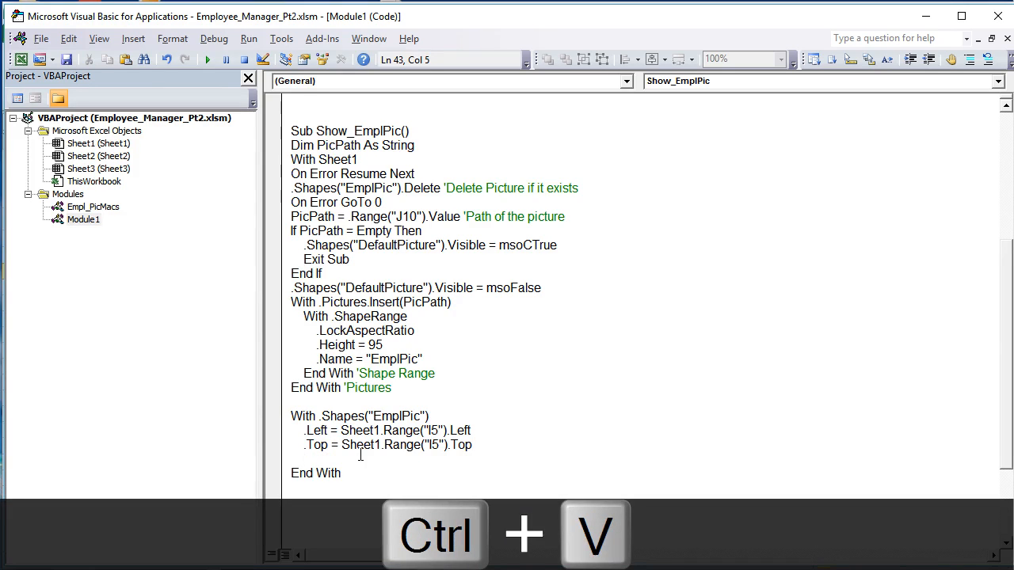
Step: Offset the picture from the anchor cell by adding the lines .IncrementLeft 50 and .IncrementTop 15
{"action": "type", "text": ".in"}
{"action": "key", "text": "Tab"}
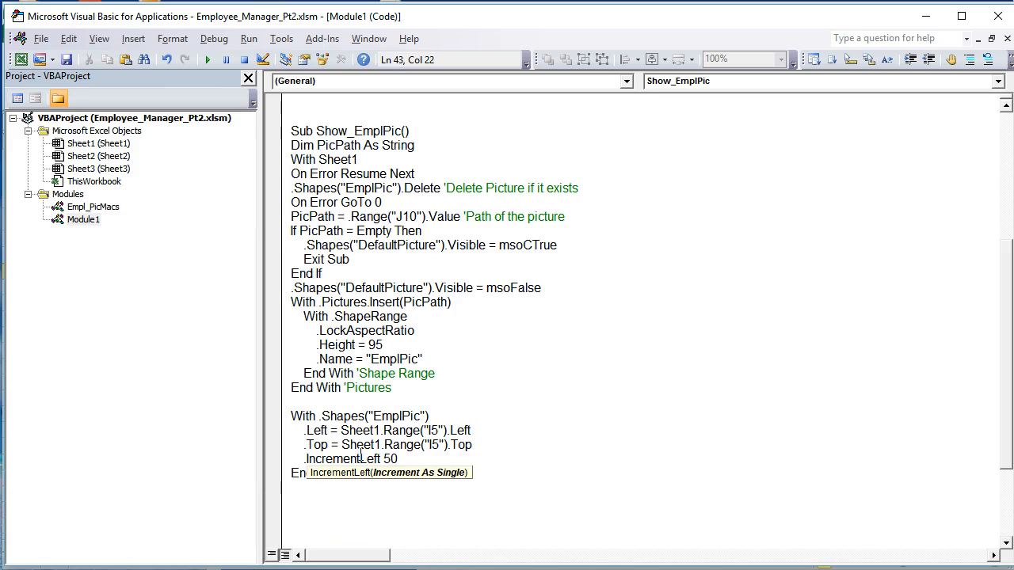
{"action": "type", "text": "50"}
{"action": "key", "text": "Return"}
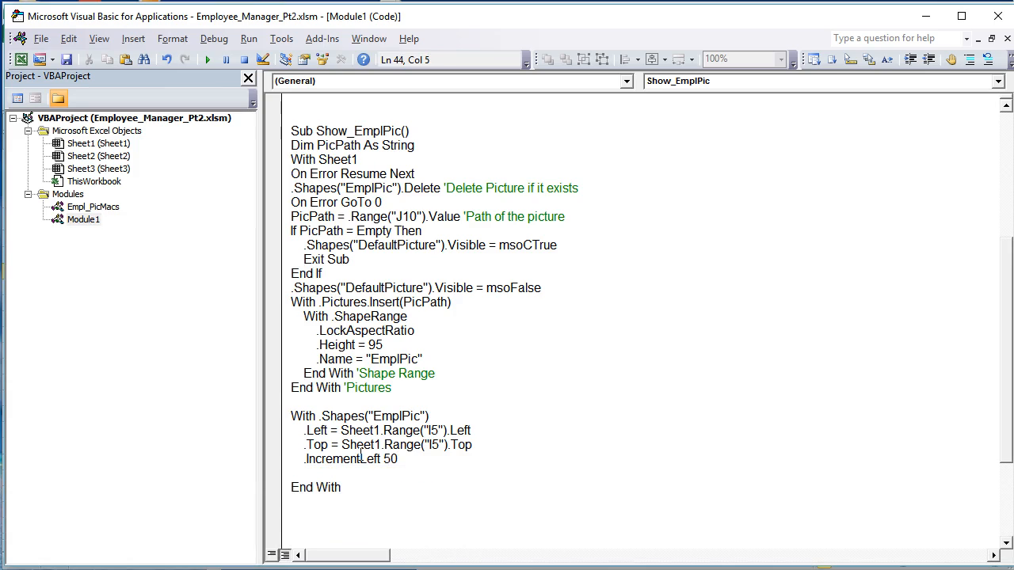
{"action": "type", "text": ".in"}
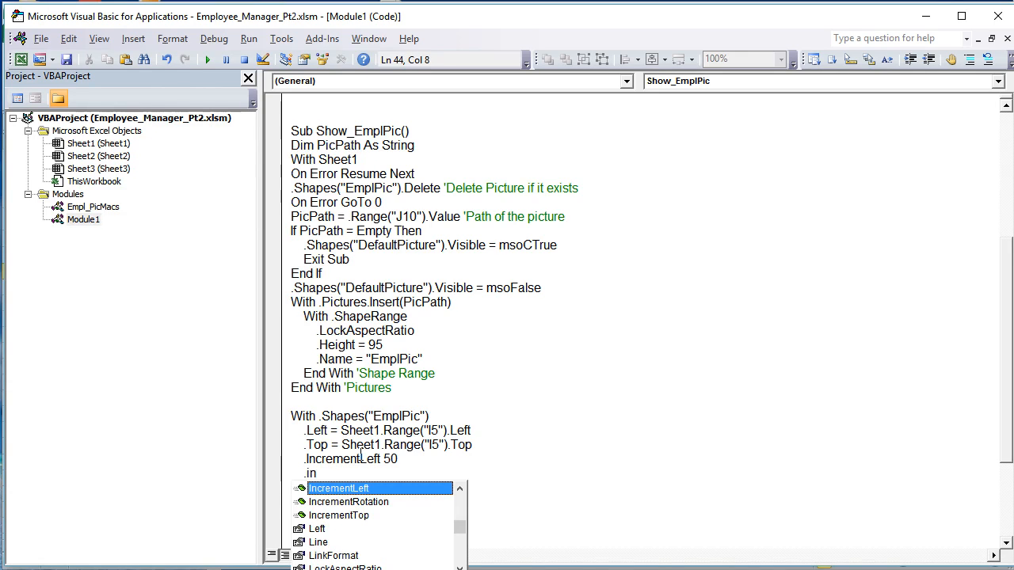
{"action": "key", "text": "Down"}
{"action": "key", "text": "Down"}
{"action": "key", "text": "Tab"}
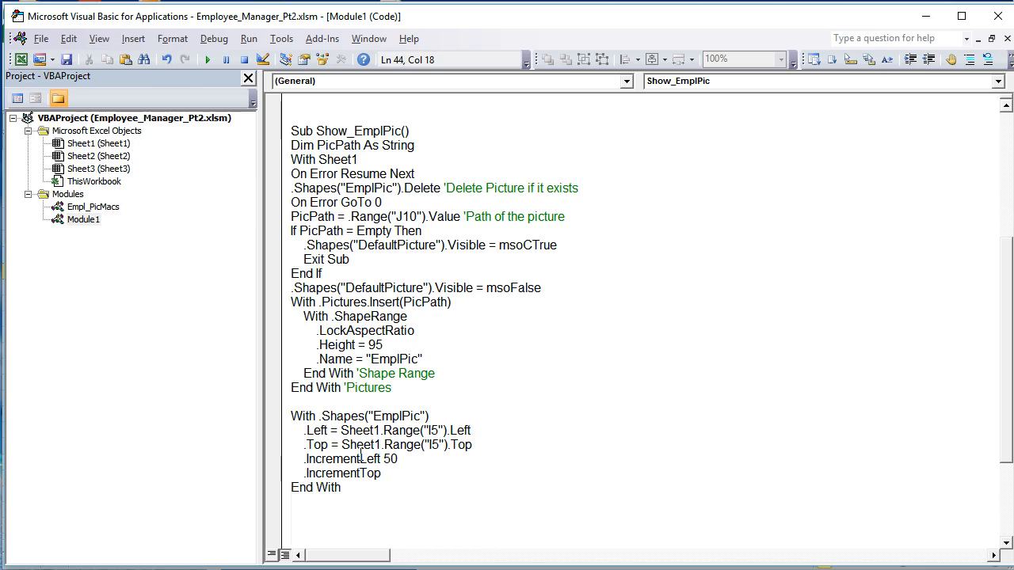
{"action": "type", "text": "15"}
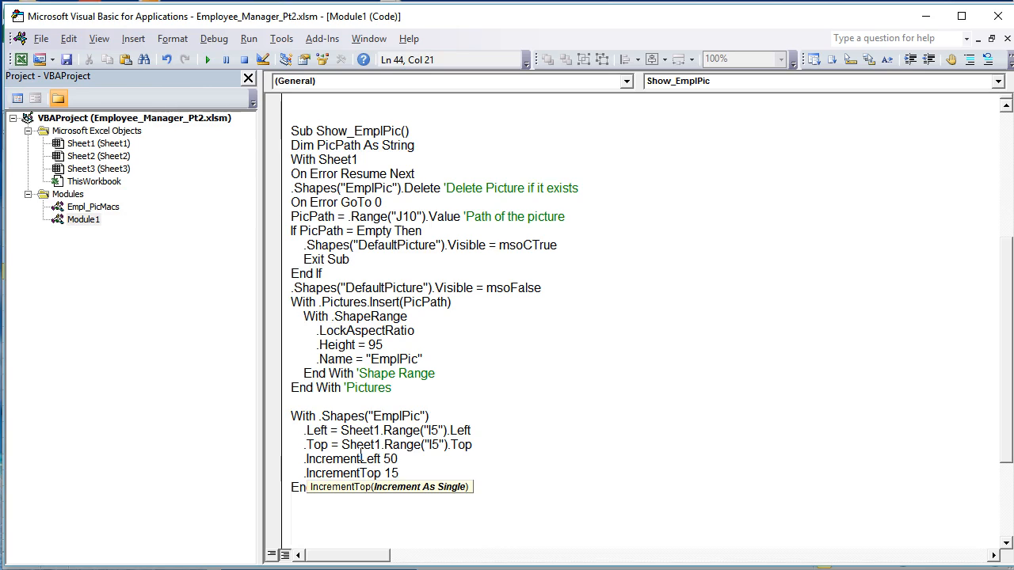
Step: Copy the macro name Add_EmplPic from its Sub line at the start of Module1
{"action": "left_click", "coordinate": [381, 420]}
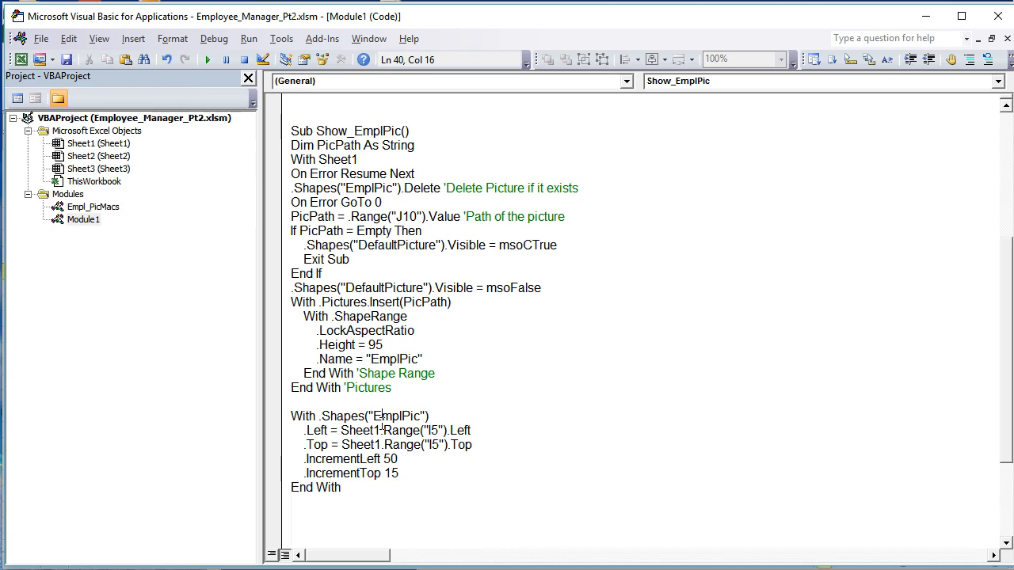
{"action": "scroll", "coordinate": [378, 484], "scroll_direction": "down", "scroll_amount": 1}
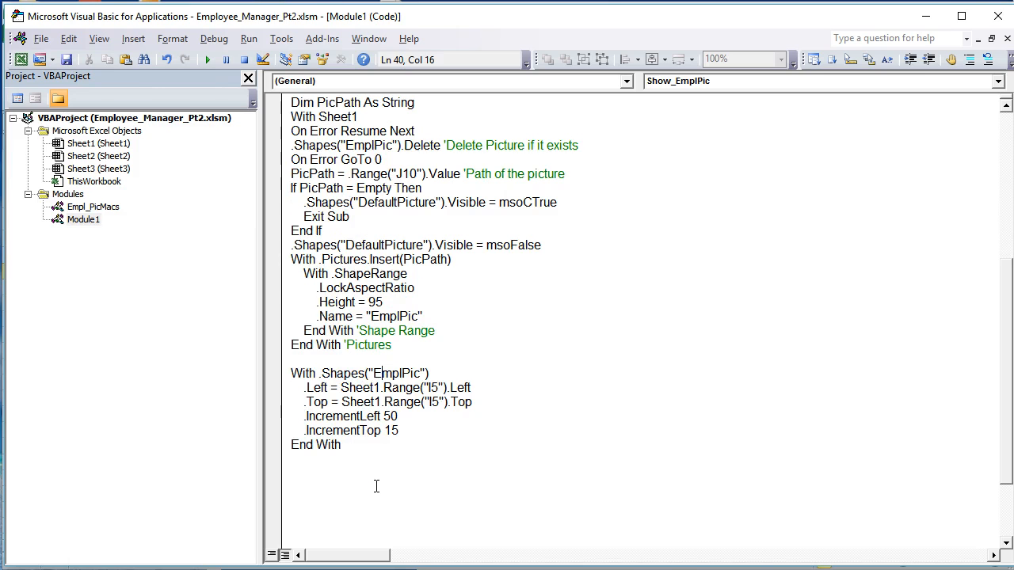
{"action": "scroll", "coordinate": [377, 486], "scroll_direction": "down", "scroll_amount": 1}
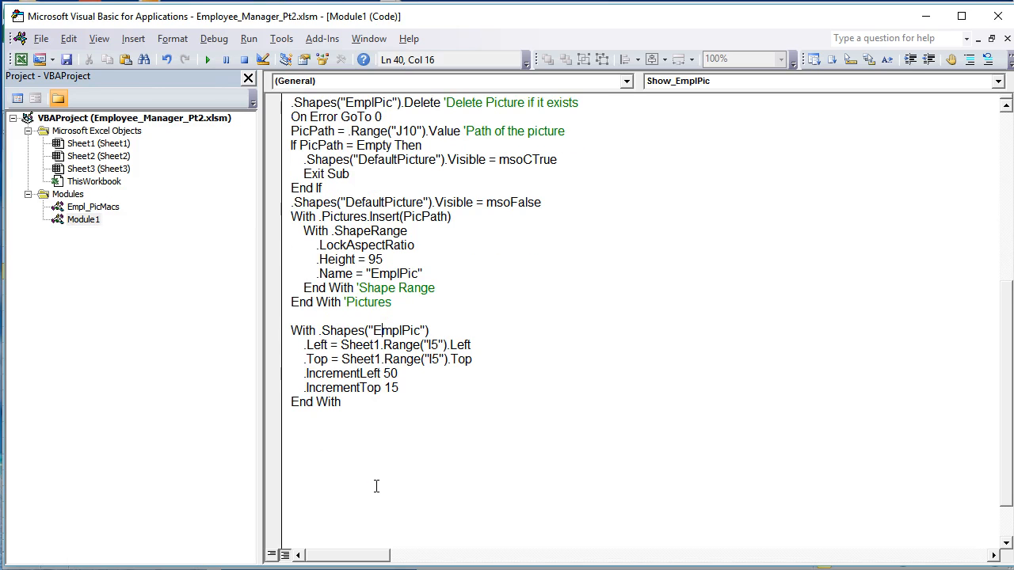
{"action": "left_click", "coordinate": [374, 440]}
{"action": "scroll", "coordinate": [392, 356], "scroll_direction": "up", "scroll_amount": 5}
{"action": "scroll", "coordinate": [401, 266], "scroll_direction": "up", "scroll_amount": 3}
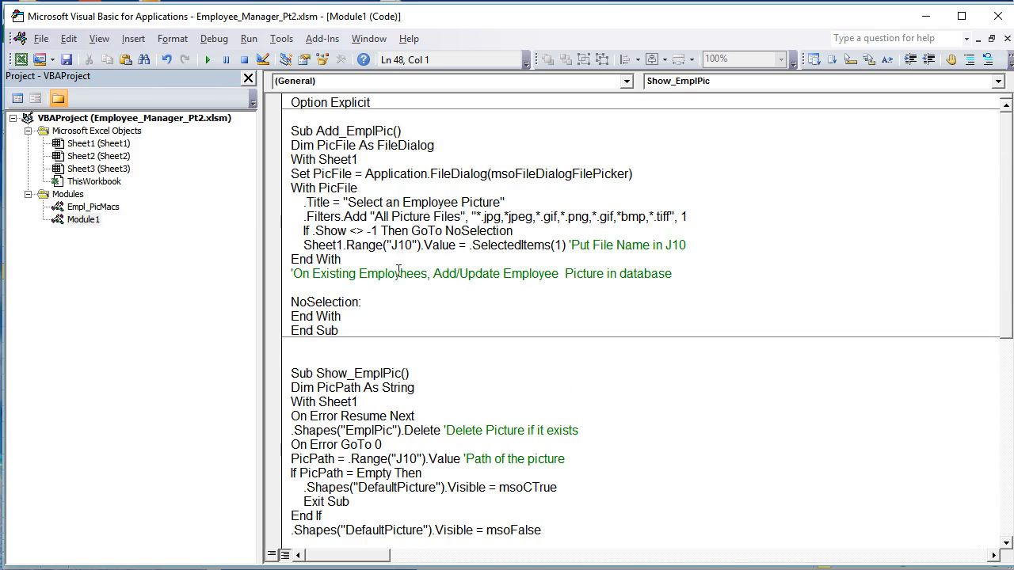
{"action": "left_click_drag", "start_coordinate": [395, 131], "coordinate": [316, 132]}
{"action": "key", "text": "ctrl+c"}
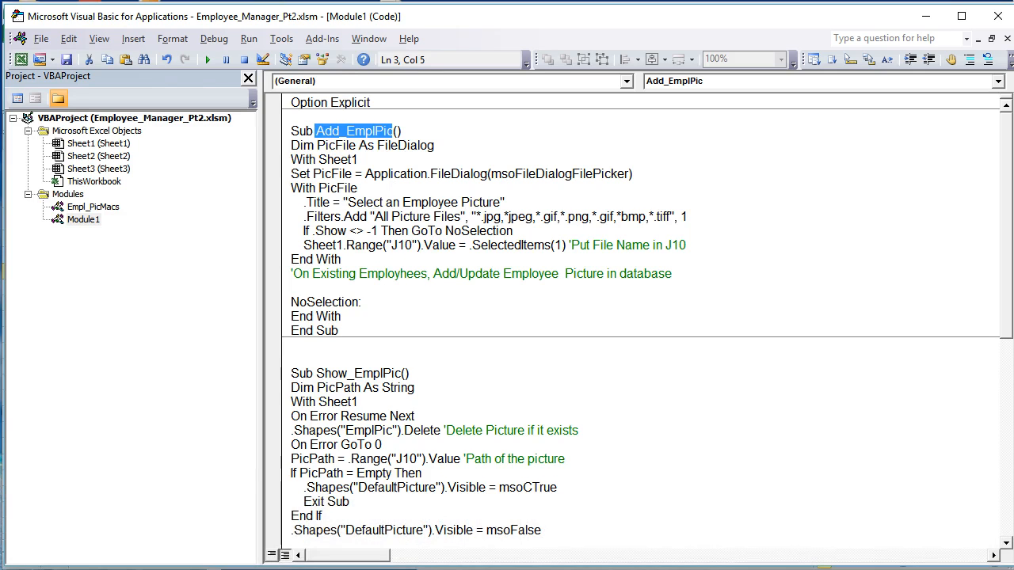
Step: Switch to Excel, assign the copied macro Add_EmplPic to the Add Picture button group on Sheet1, and deselect the group
{"action": "key", "text": "alt+F11"}
{"action": "left_click", "coordinate": [627, 388], "text": "ctrl"}
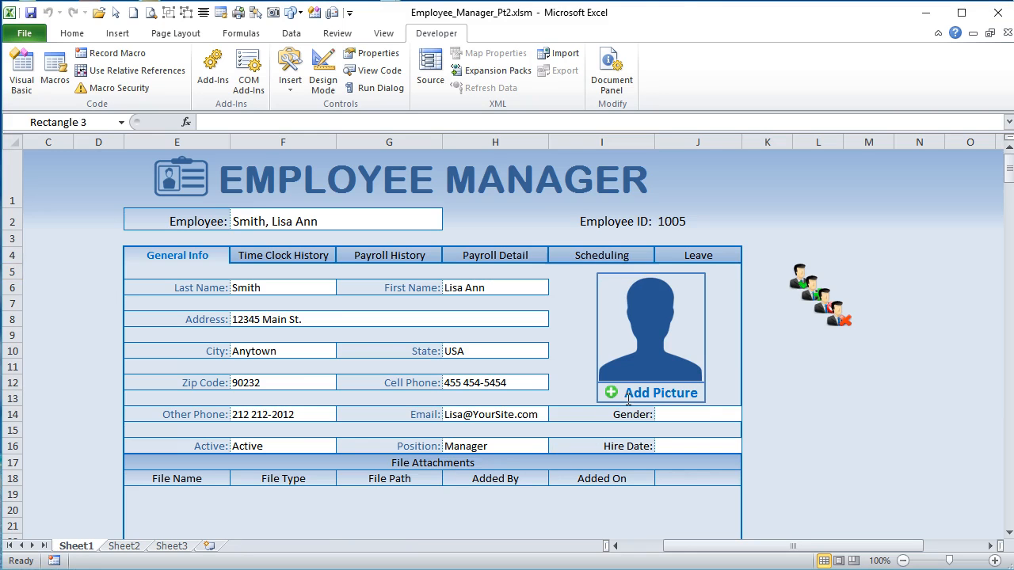
{"action": "left_click", "coordinate": [627, 374]}
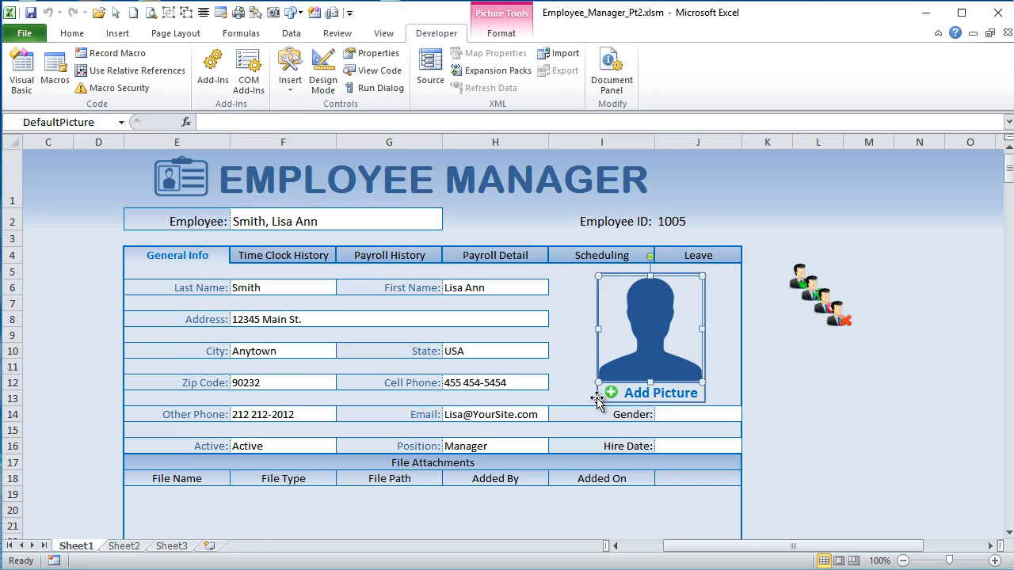
{"action": "left_click", "coordinate": [597, 400]}
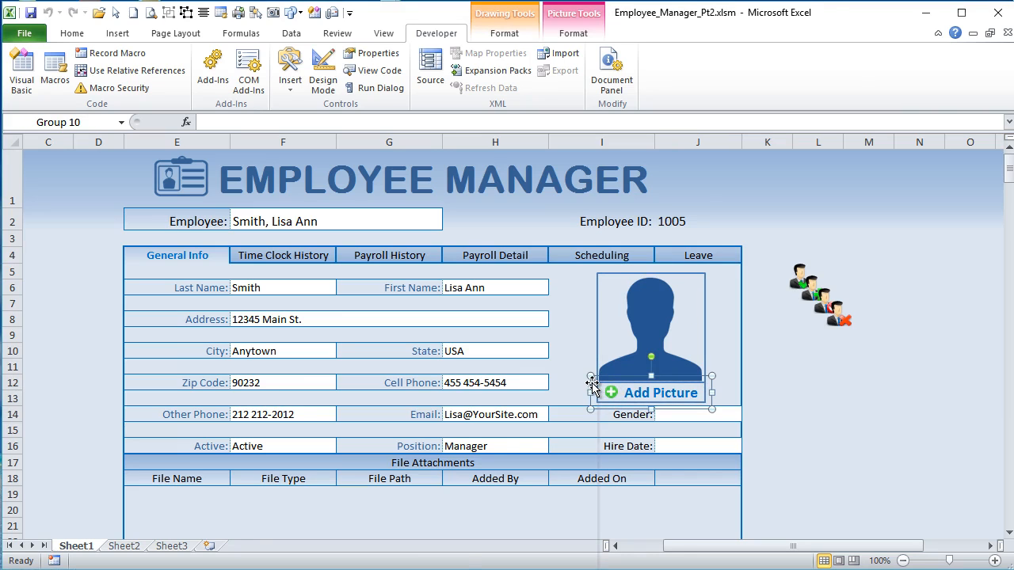
{"action": "right_click", "coordinate": [594, 388]}
{"action": "key", "text": "Up"}
{"action": "key", "text": "Up"}
{"action": "key", "text": "Up"}
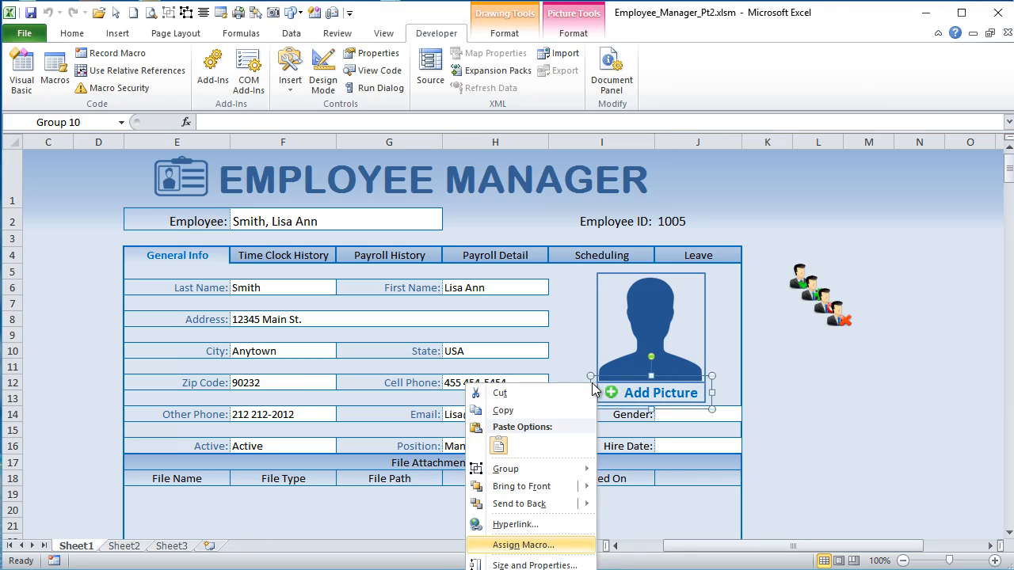
{"action": "key", "text": "Return"}
{"action": "key", "text": "ctrl+v"}
{"action": "key", "text": "ctrl+c"}
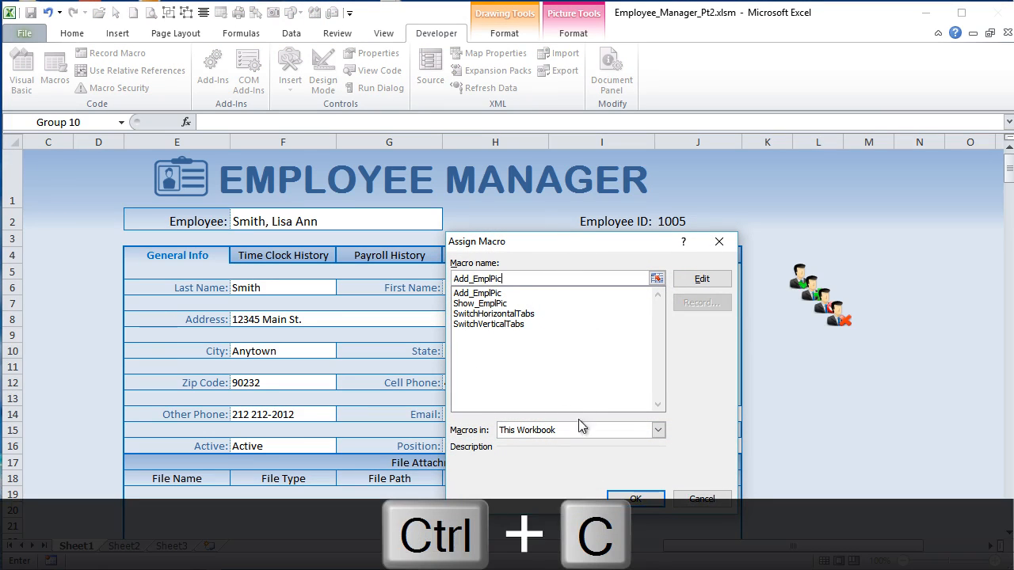
{"action": "left_click", "coordinate": [631, 499]}
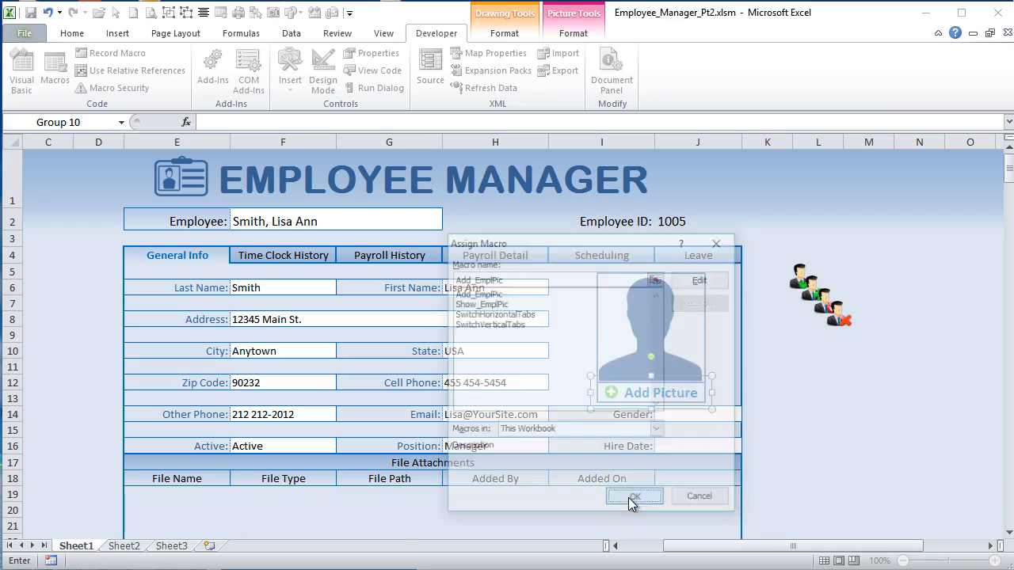
{"action": "left_click", "coordinate": [862, 426]}
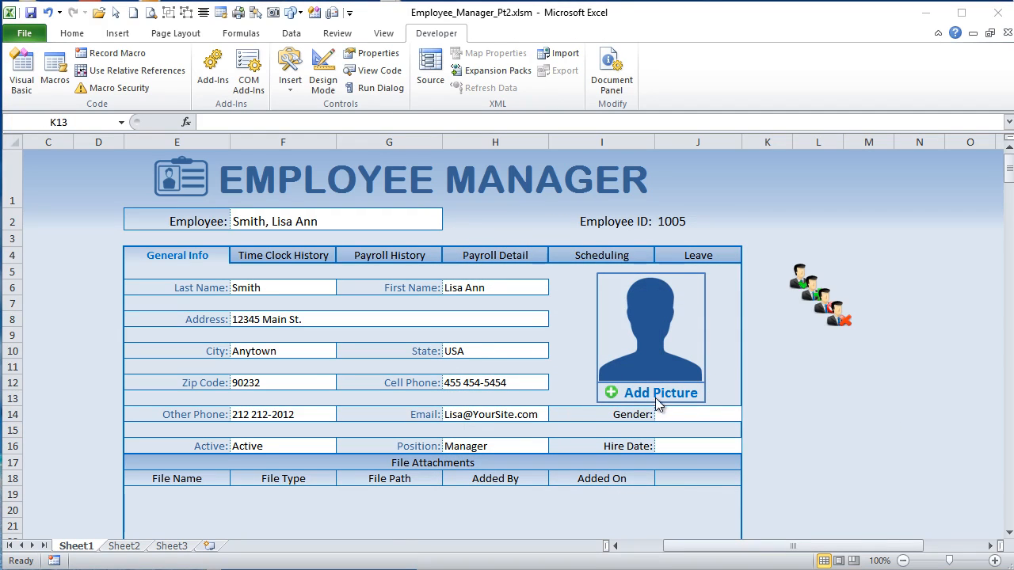
Step: Test the Add Picture button by choosing Profile3.jpg as the employee picture, and check the stored path in cell J10
{"action": "left_click", "coordinate": [654, 396]}
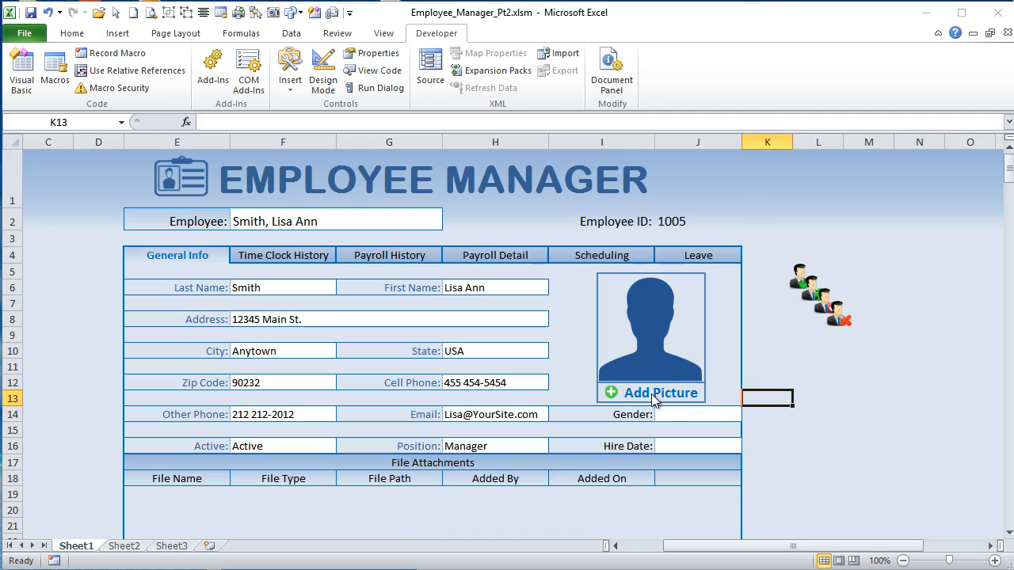
{"action": "left_click", "coordinate": [652, 394]}
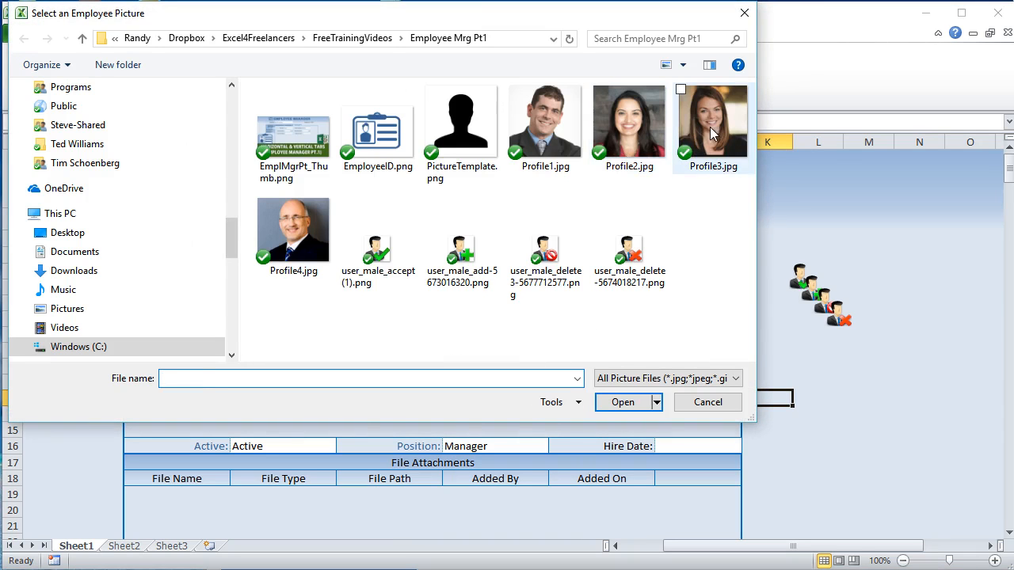
{"action": "left_click", "coordinate": [710, 135]}
{"action": "left_click", "coordinate": [638, 405]}
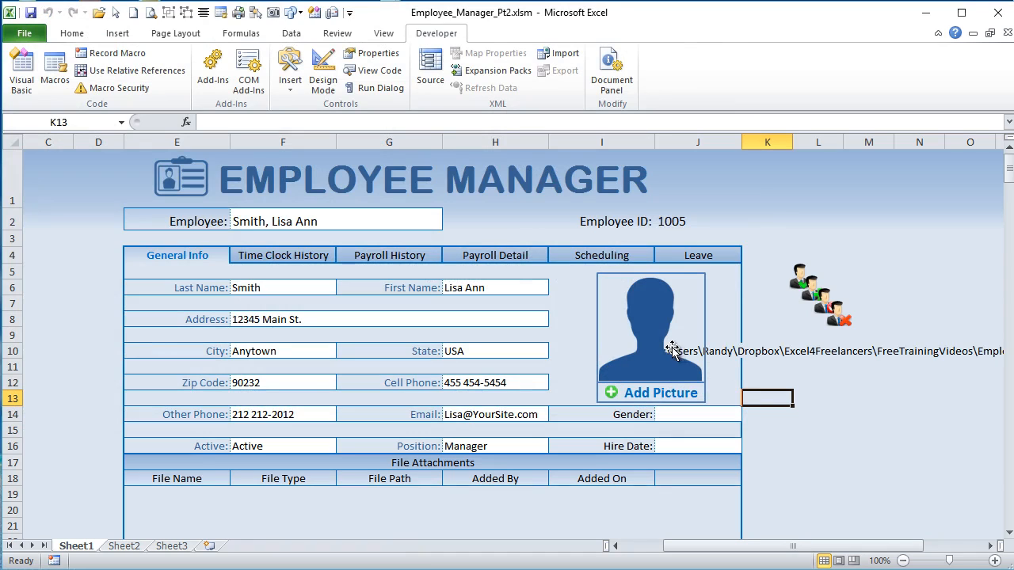
{"action": "left_click", "coordinate": [728, 349]}
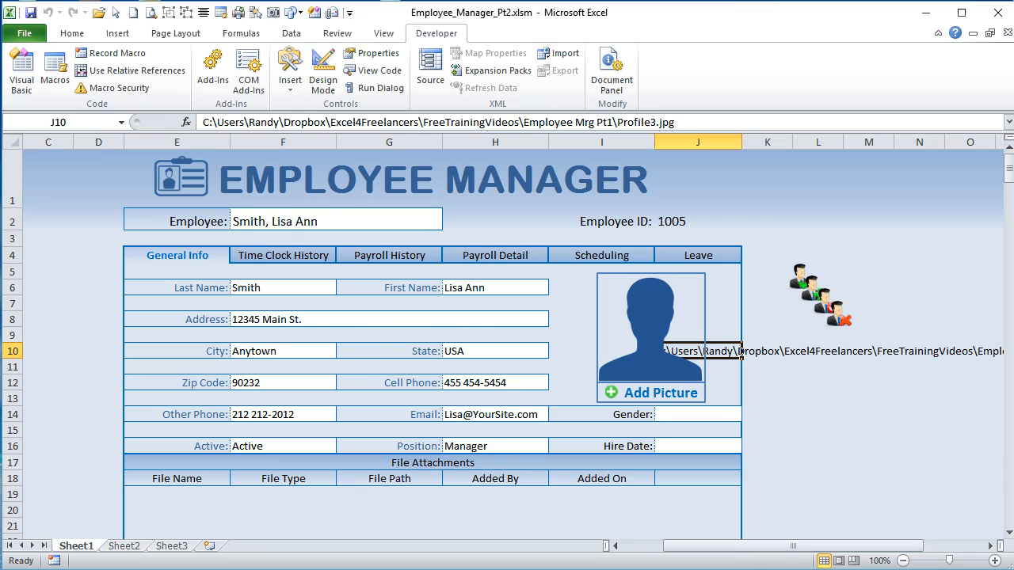
Step: Switch to the Visual Basic editor, complete the line as .LockAspectRatio = msoTrue, resume the paused macro and return to Excel
{"action": "key", "text": "alt+F11"}
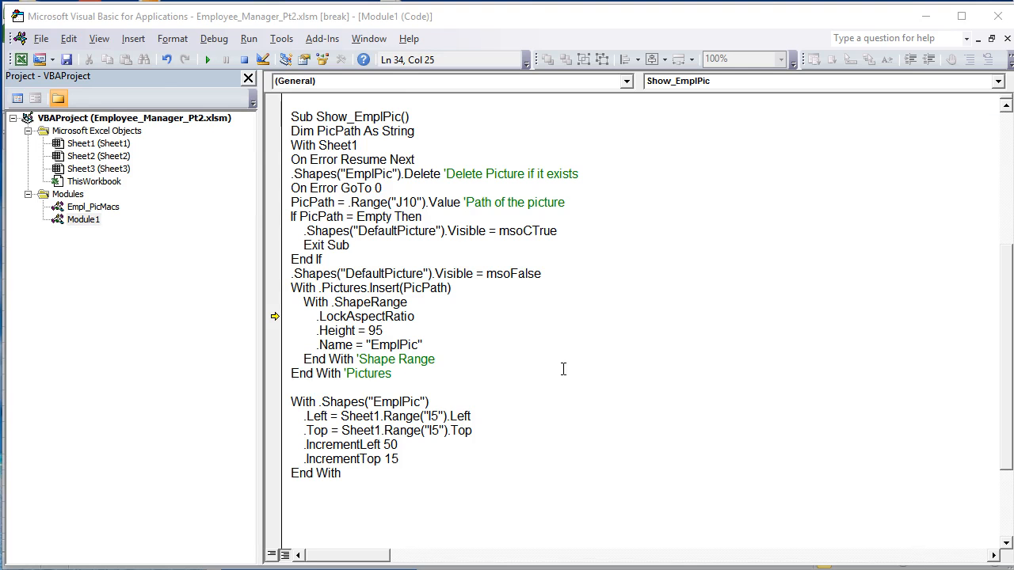
{"action": "left_click", "coordinate": [548, 326]}
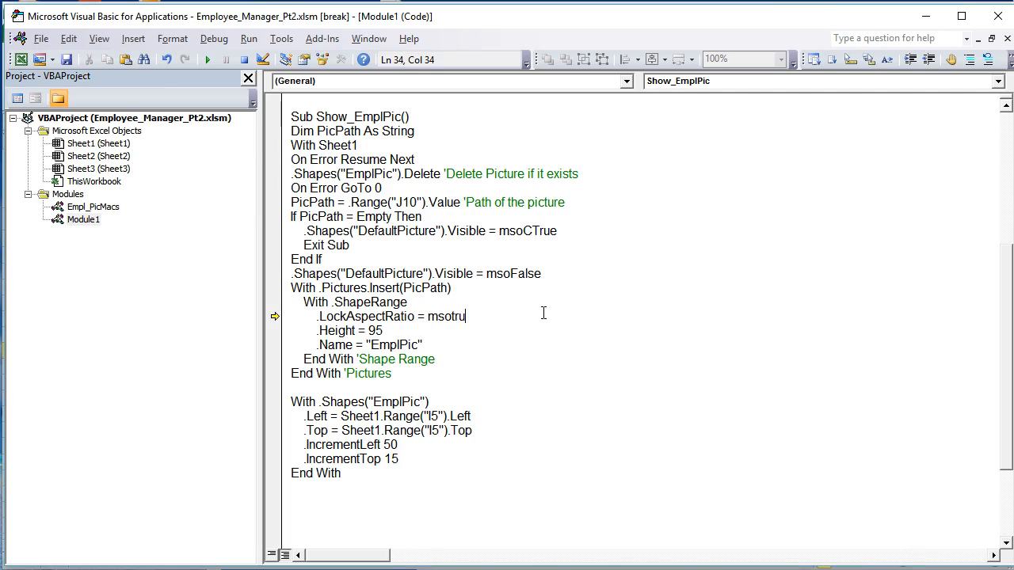
{"action": "left_click", "coordinate": [562, 390]}
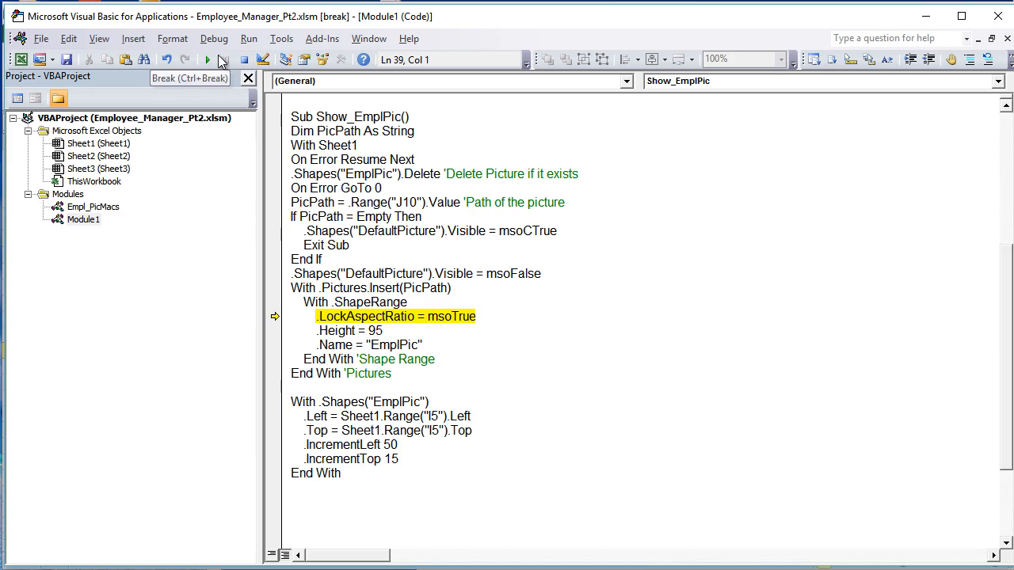
{"action": "left_click", "coordinate": [206, 60]}
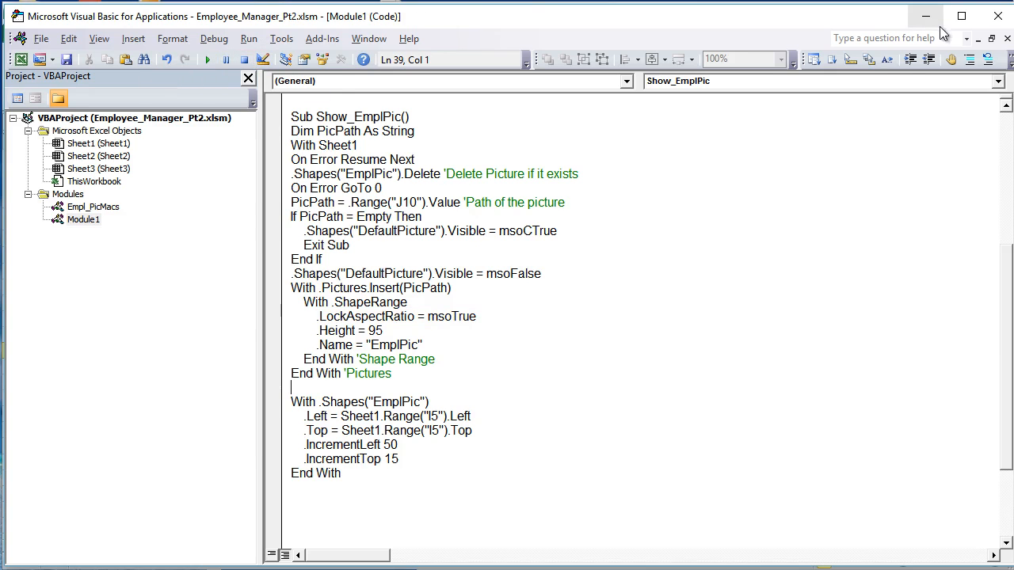
{"action": "left_click", "coordinate": [929, 18]}
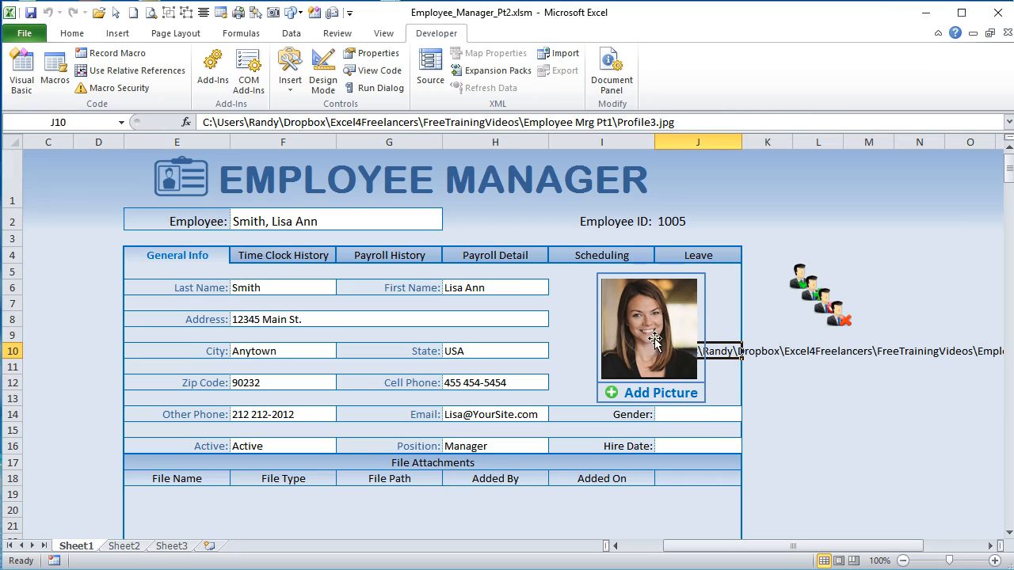
Step: Use the Add Picture button again to replace the employee picture with Profile2.jpg
{"action": "left_click", "coordinate": [660, 396]}
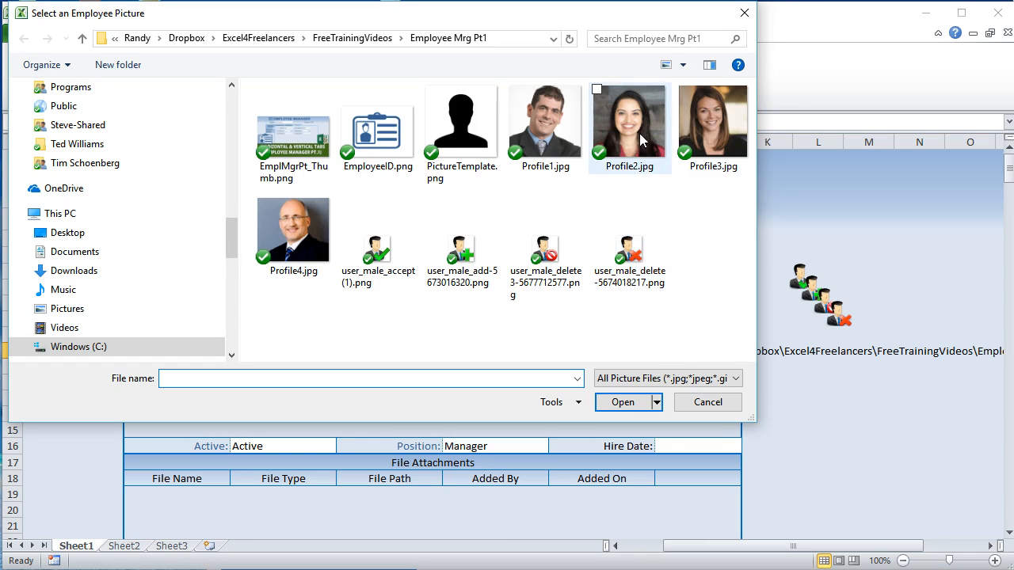
{"action": "left_click", "coordinate": [639, 136]}
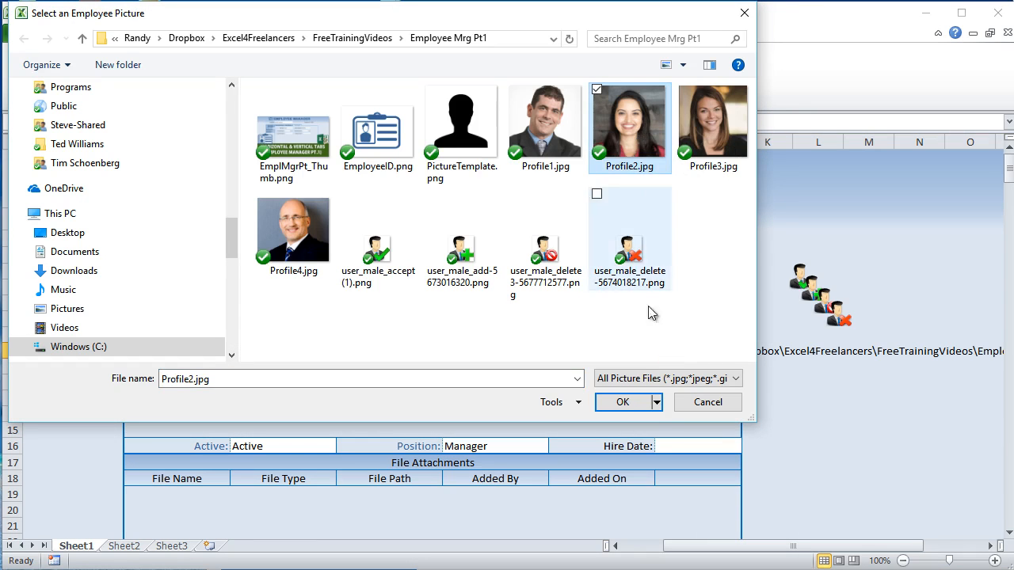
{"action": "left_click", "coordinate": [645, 403]}
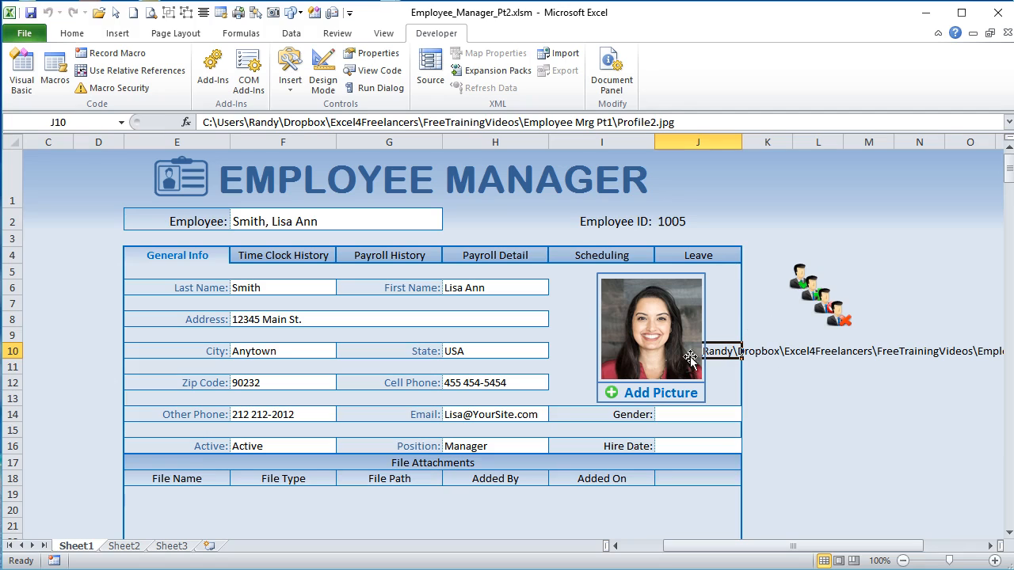
Step: Enter a blank space in cell K10 to stop the picture path in J10 from spilling over the neighbouring cells
{"action": "left_click", "coordinate": [749, 332]}
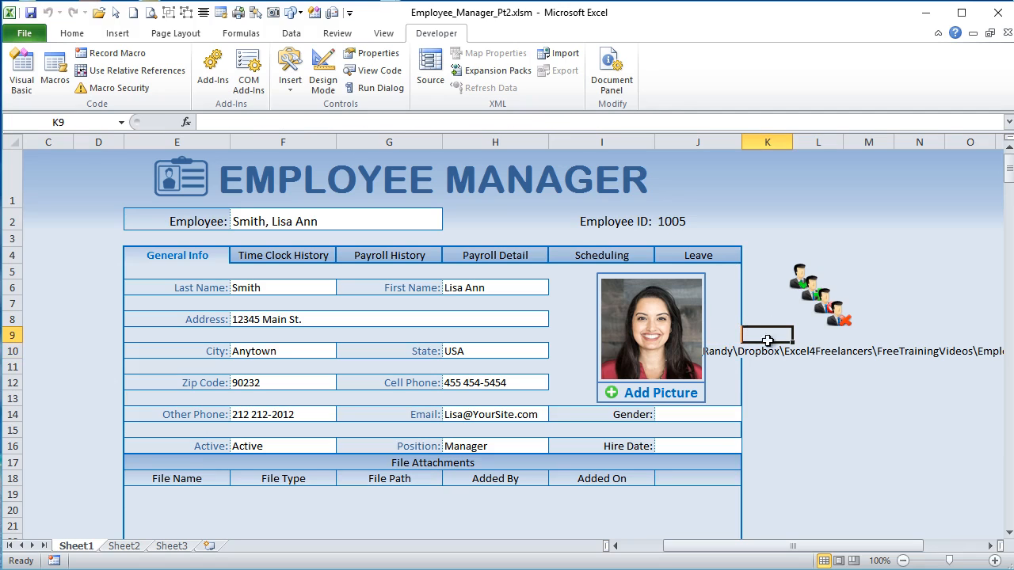
{"action": "key", "text": "Down"}
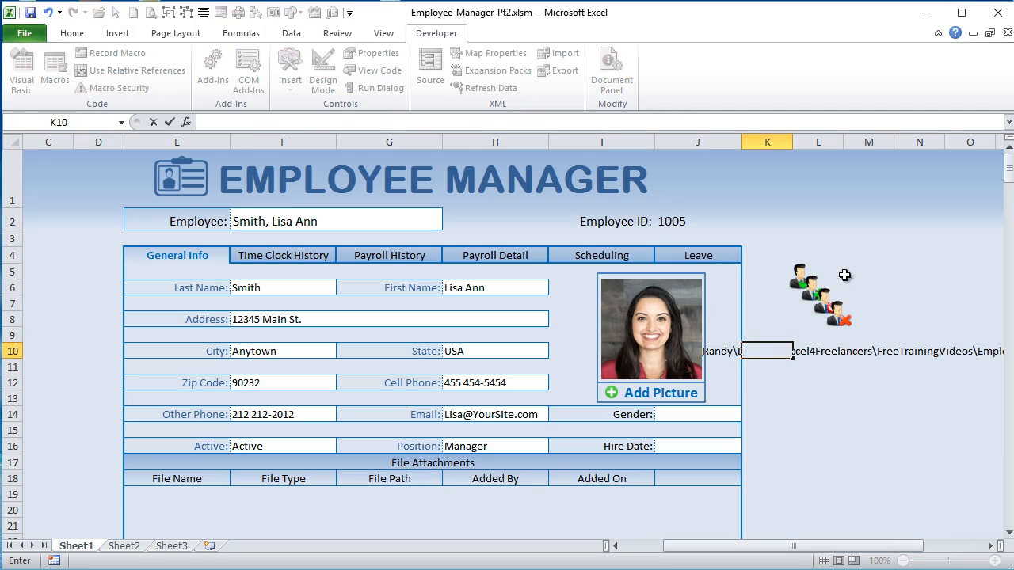
{"action": "left_click", "coordinate": [839, 442]}
Step: Hide the picture path in cell J10 by setting its font colour to a pale theme tint matching the sheet background
{"action": "left_click", "coordinate": [739, 348]}
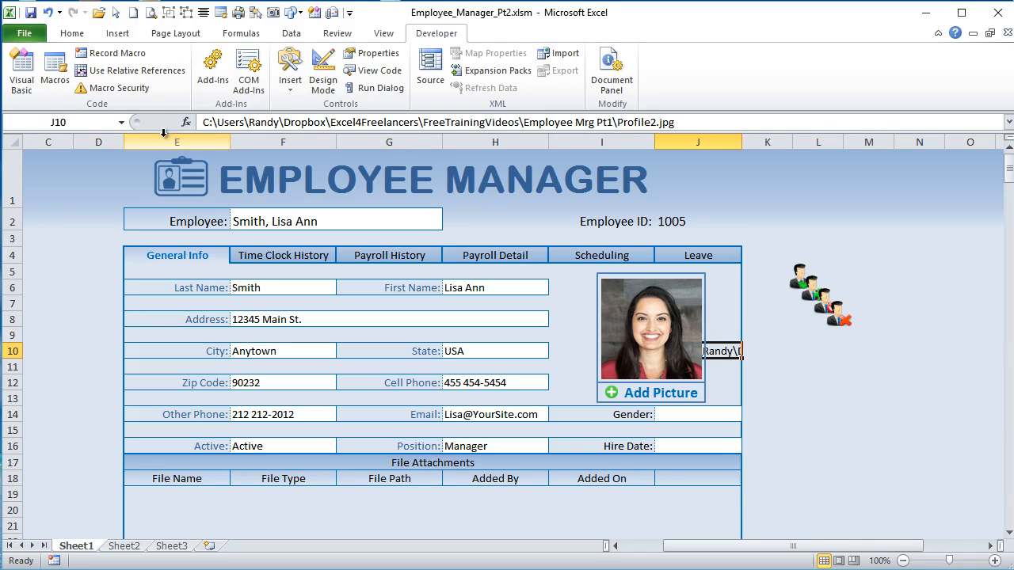
{"action": "left_click", "coordinate": [70, 34]}
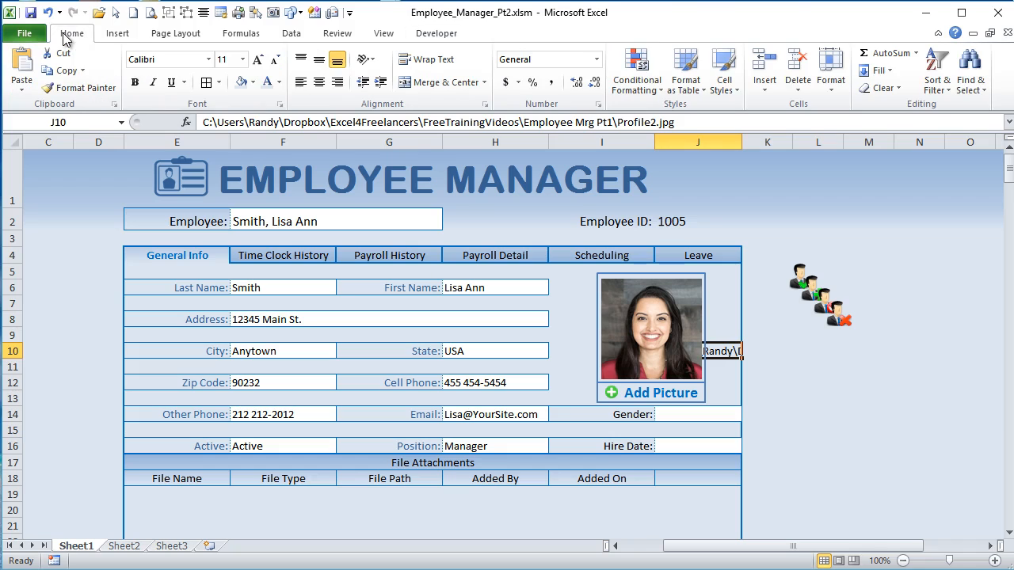
{"action": "left_click", "coordinate": [278, 83]}
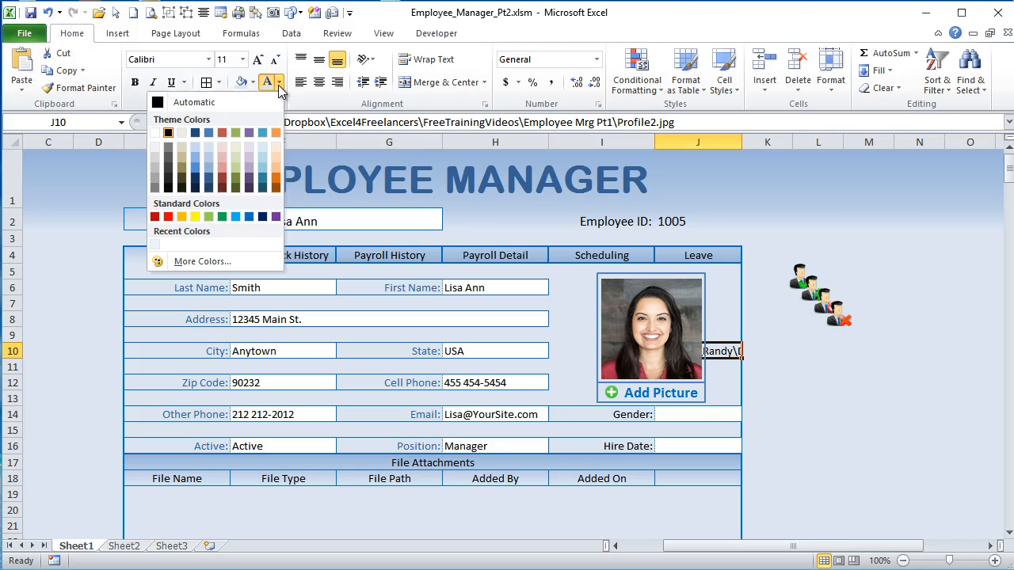
{"action": "left_click", "coordinate": [214, 147]}
{"action": "left_click", "coordinate": [970, 446]}
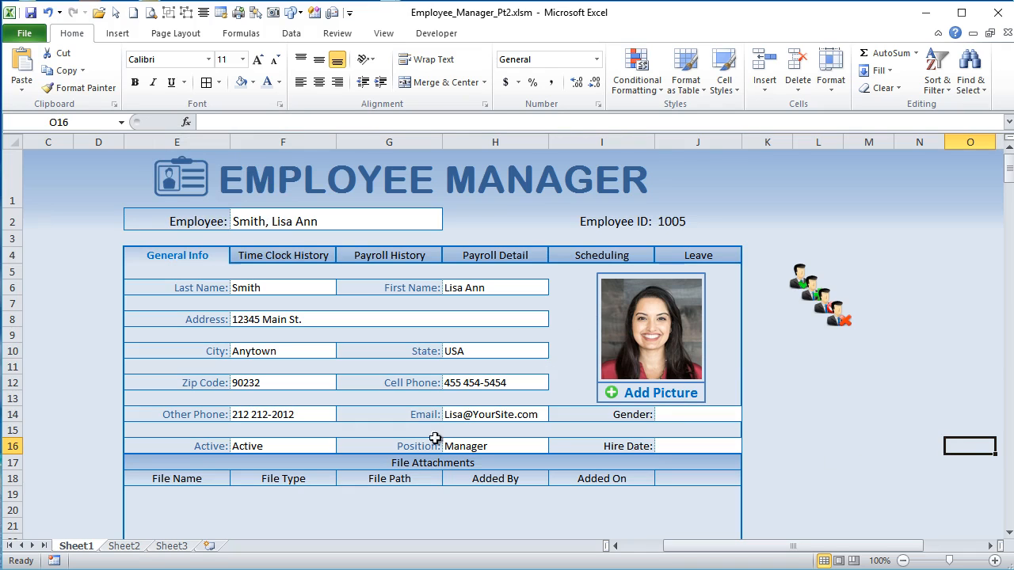
{"action": "scroll", "coordinate": [428, 413], "scroll_direction": "down", "scroll_amount": 2}
{"action": "scroll", "coordinate": [428, 413], "scroll_direction": "up", "scroll_amount": 2}
{"action": "scroll", "coordinate": [516, 381], "scroll_direction": "down", "scroll_amount": 1}
{"action": "scroll", "coordinate": [516, 380], "scroll_direction": "up", "scroll_amount": 1}
{"action": "left_click", "coordinate": [490, 220]}
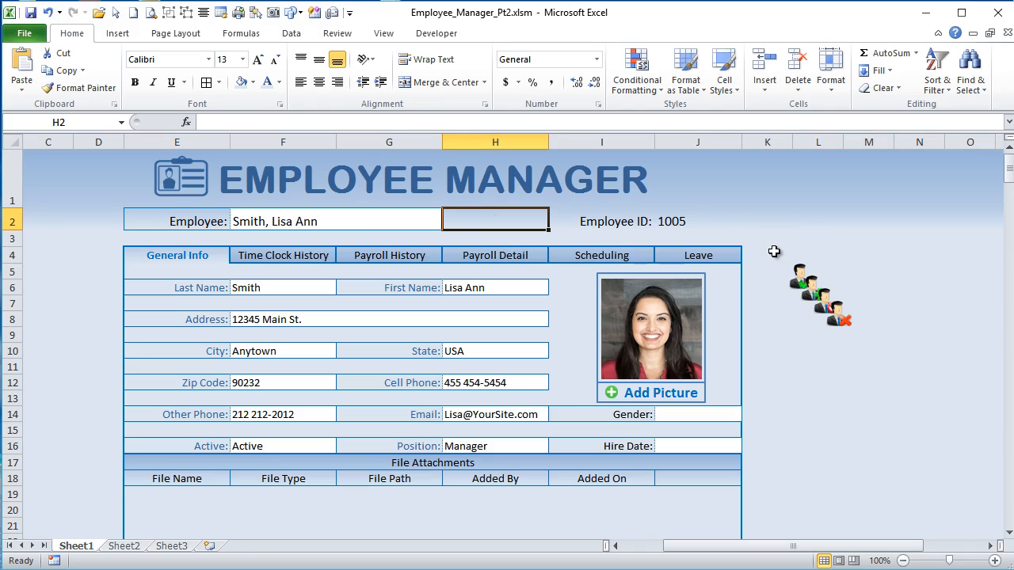
Step: Select the four employee icons beside the form together, set their height to 0.23" and turn off object selection
{"action": "left_click", "coordinate": [116, 12]}
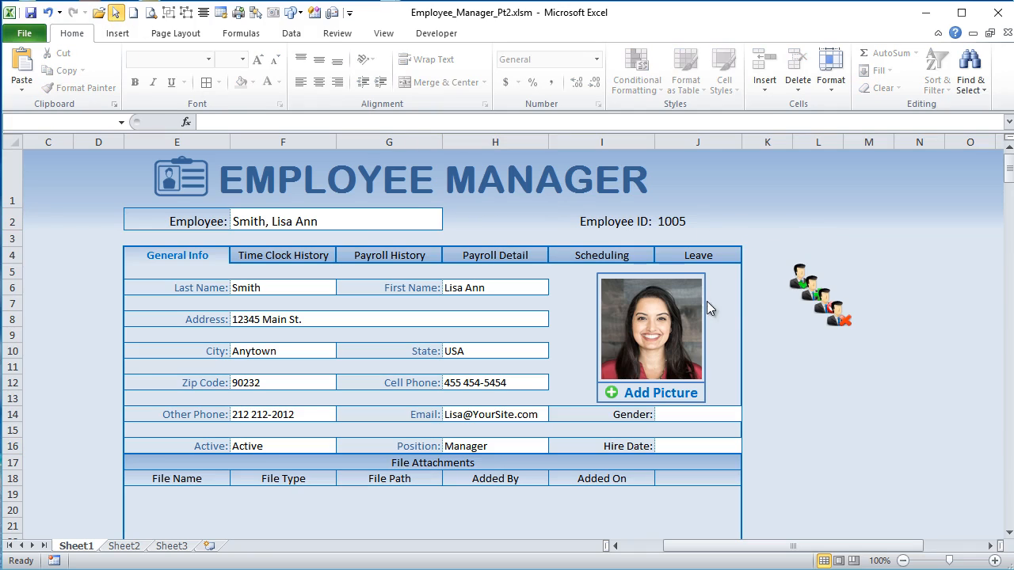
{"action": "left_click_drag", "start_coordinate": [766, 241], "coordinate": [896, 367]}
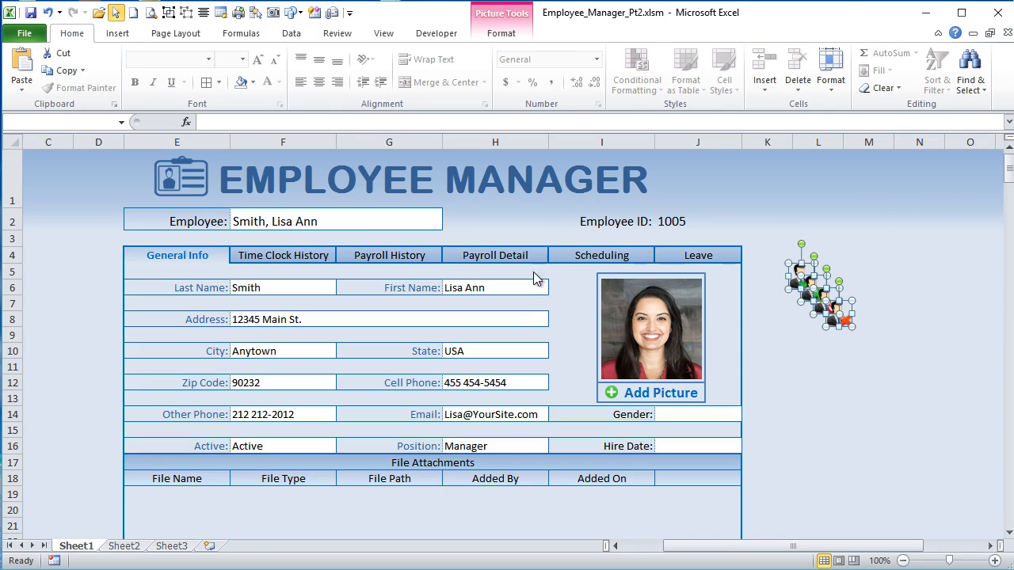
{"action": "left_click", "coordinate": [507, 35]}
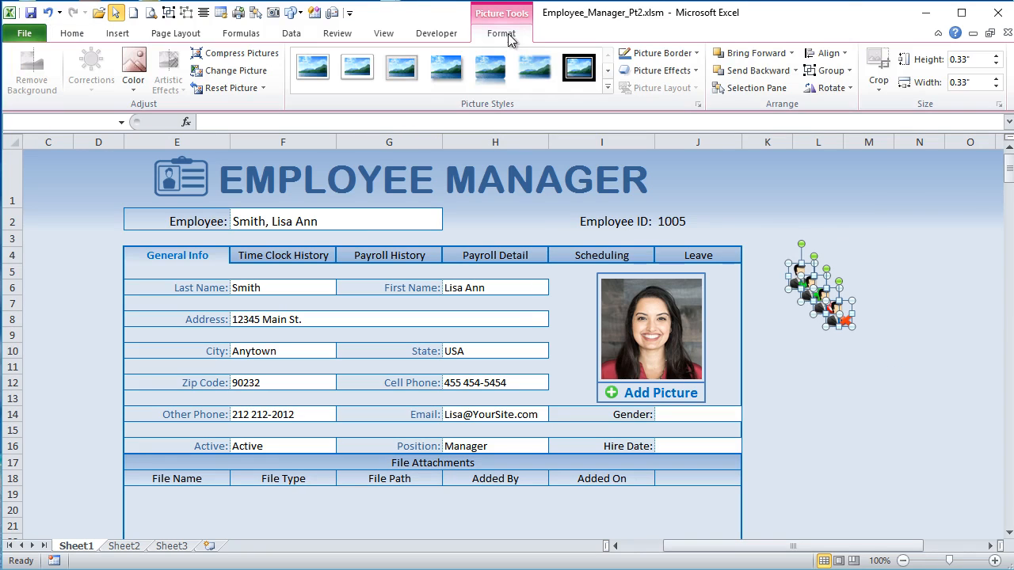
{"action": "left_click", "coordinate": [980, 57]}
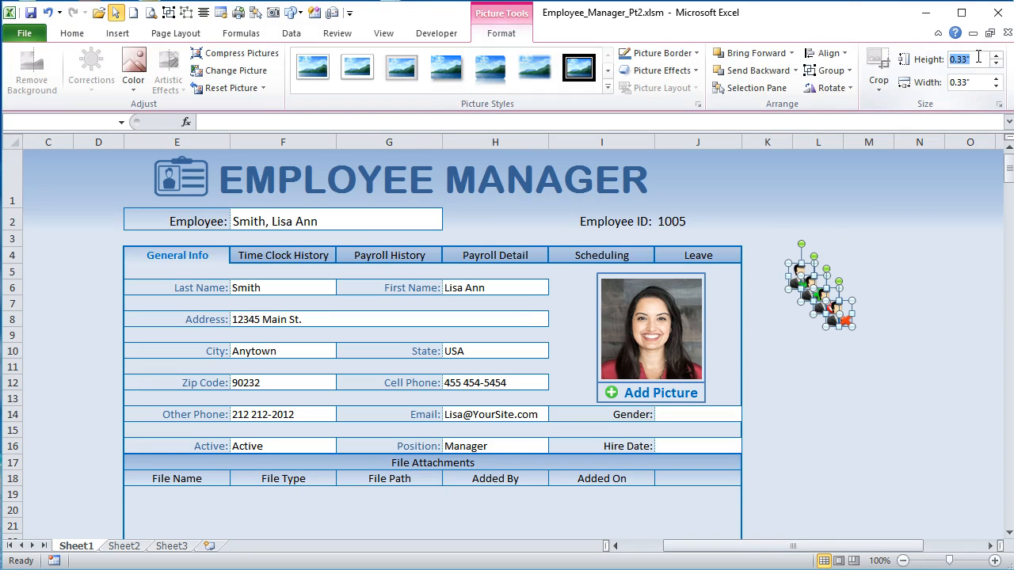
{"action": "key", "text": "BackSpace"}
{"action": "type", "text": ".23"}
{"action": "key", "text": "Return"}
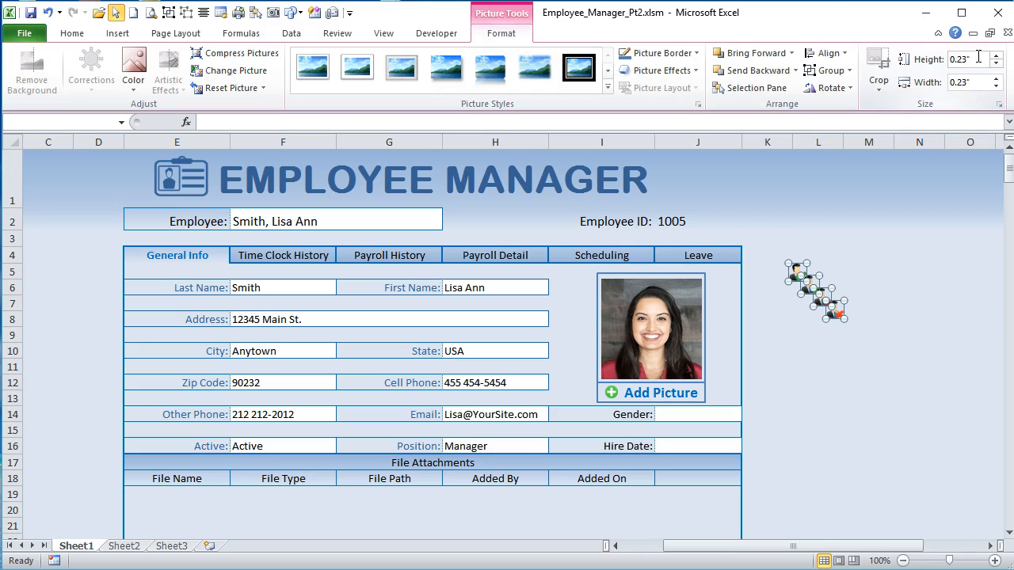
{"action": "left_click", "coordinate": [116, 13]}
Step: Draw a rounded rectangle about 0.95" wide and 0.28" high in cell H2, right beside the employee name field
{"action": "left_click", "coordinate": [113, 38]}
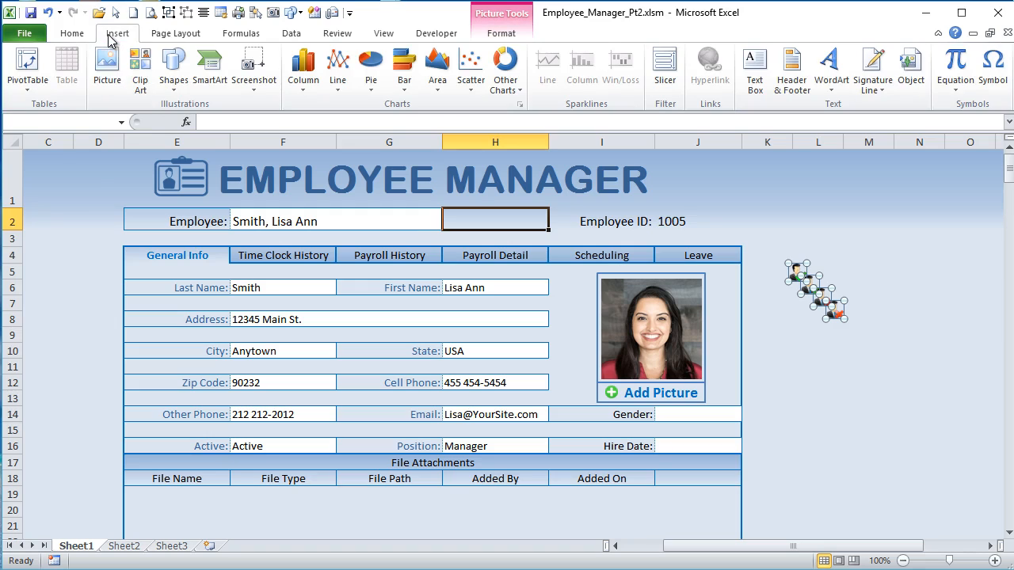
{"action": "left_click", "coordinate": [175, 79]}
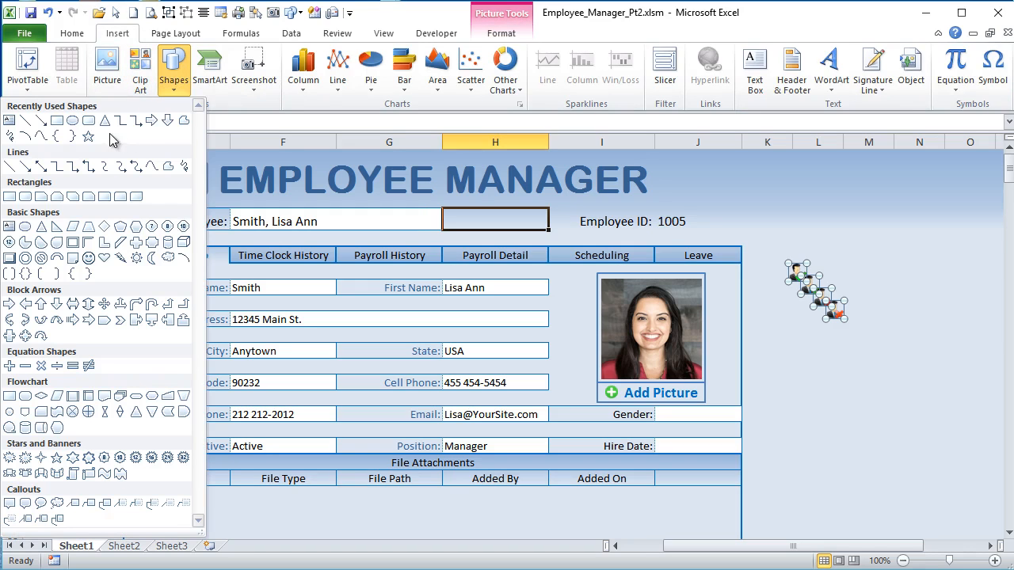
{"action": "left_click", "coordinate": [89, 120]}
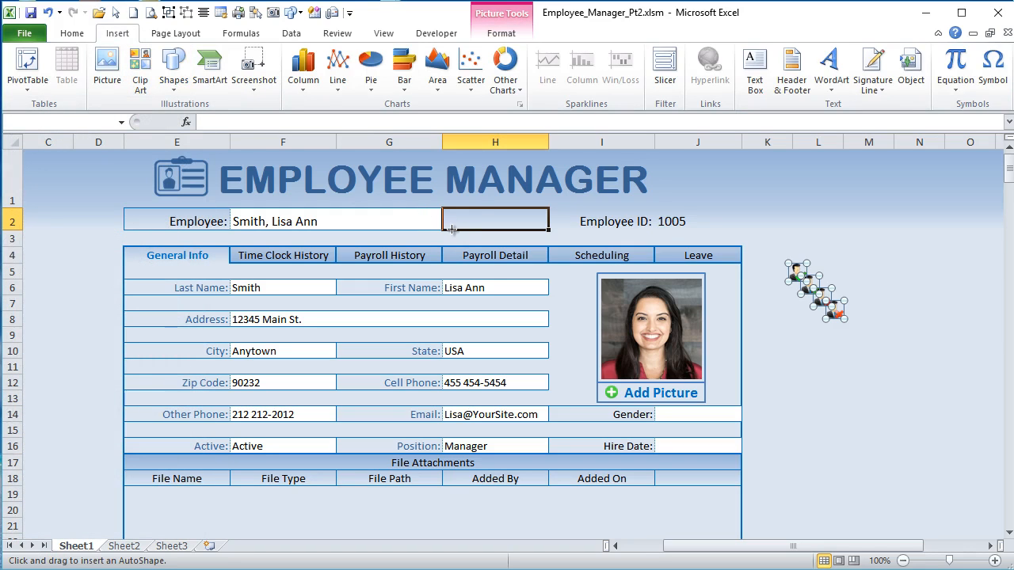
{"action": "left_click_drag", "start_coordinate": [451, 234], "coordinate": [535, 271]}
{"action": "mouse_move", "coordinate": [512, 238]}
{"action": "left_mouse_down"}
{"action": "mouse_move", "coordinate": [452, 211]}
{"action": "mouse_move", "coordinate": [433, 230]}
{"action": "mouse_move", "coordinate": [516, 212]}
{"action": "left_mouse_up"}
{"action": "left_click", "coordinate": [341, 210]}
{"action": "left_click", "coordinate": [475, 213]}
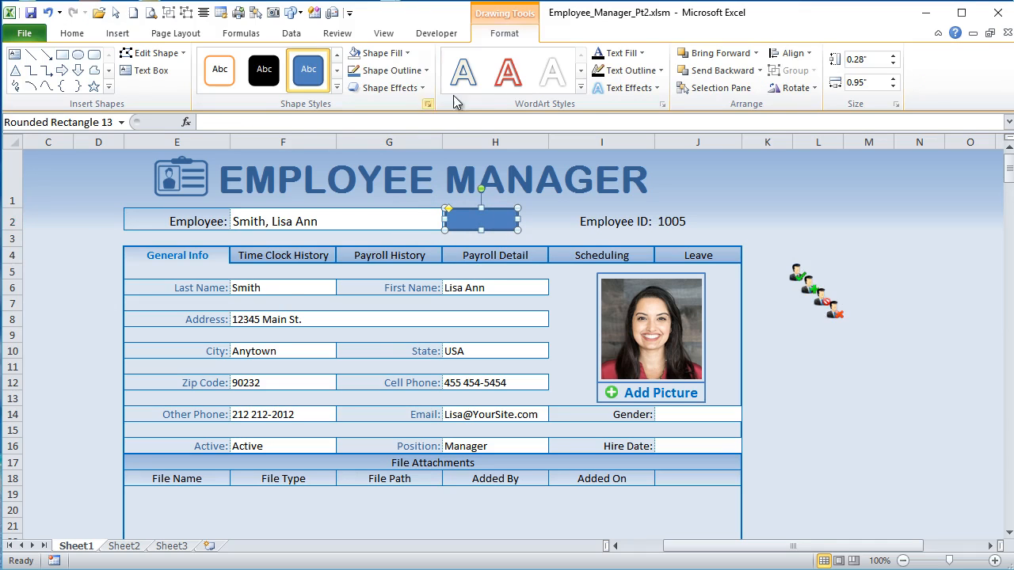
Step: Apply the glossy blue preset shape style to the rounded rectangle and label it Add New
{"action": "left_click", "coordinate": [336, 87]}
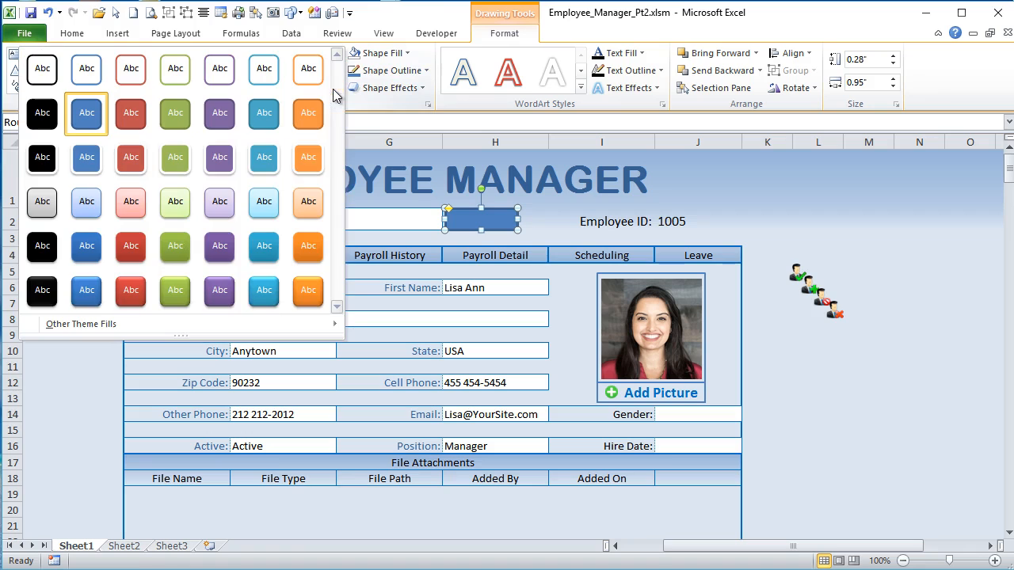
{"action": "left_click", "coordinate": [87, 290]}
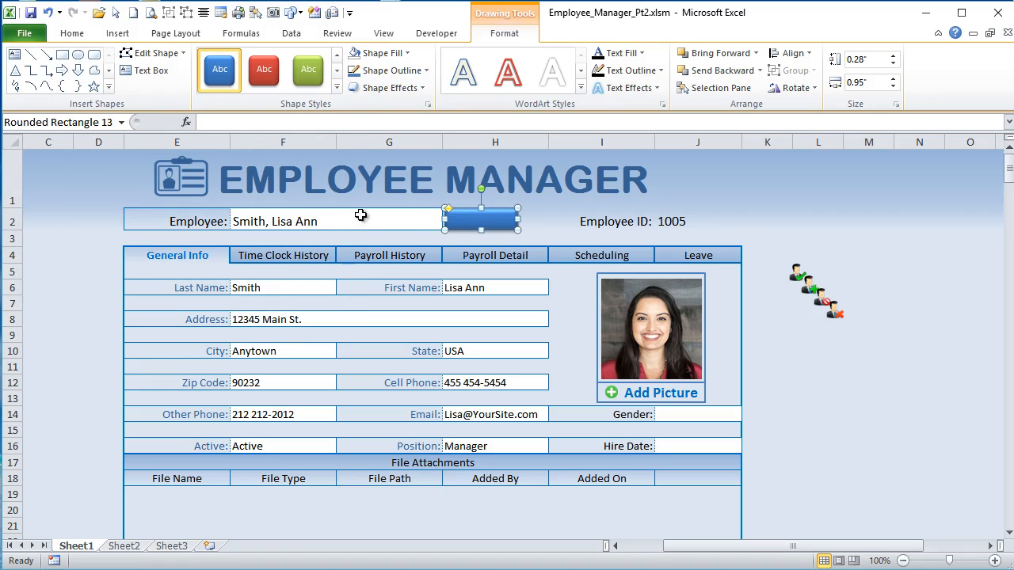
{"action": "type", "text": "Add New"}
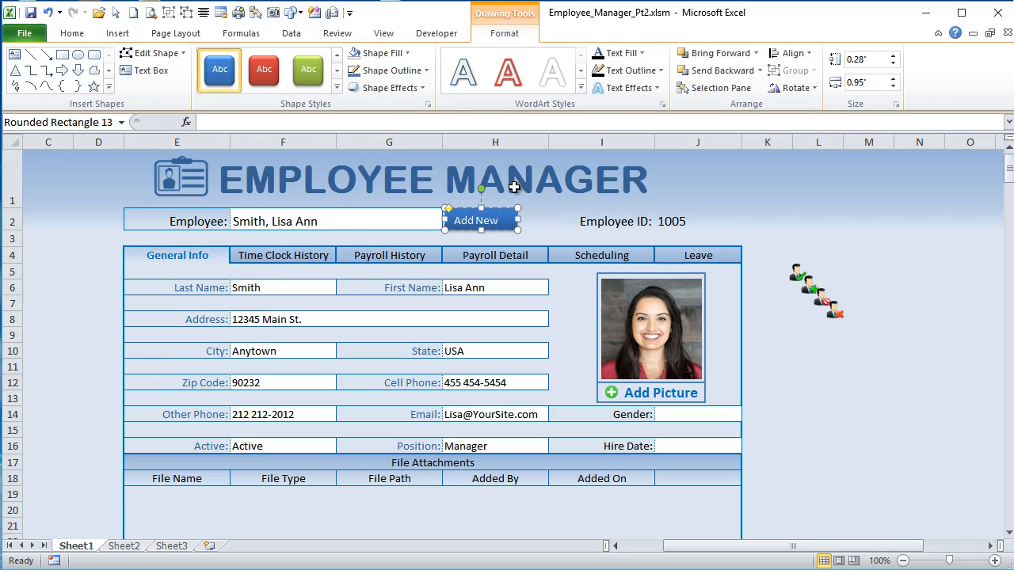
{"action": "left_click", "coordinate": [496, 211]}
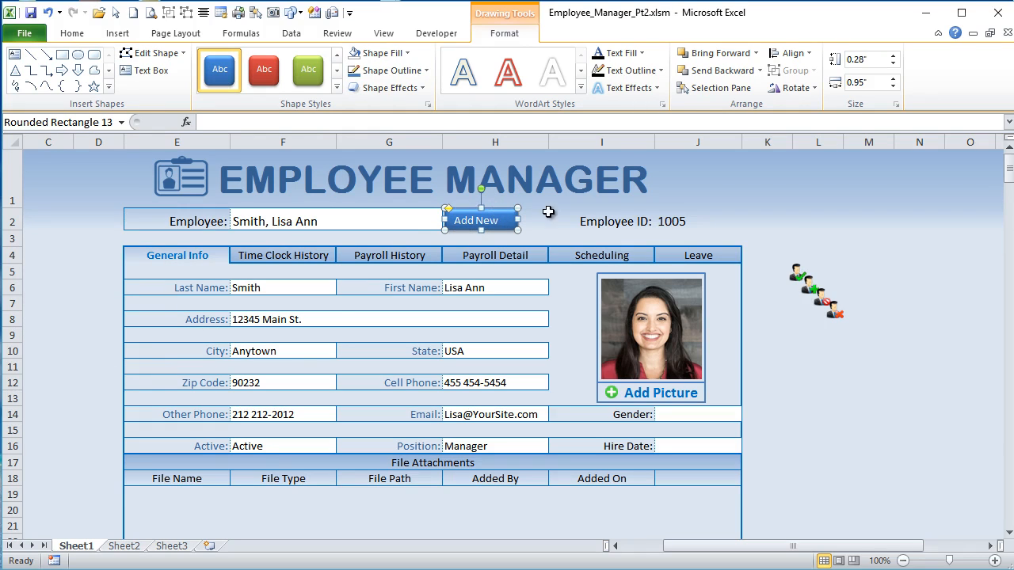
Step: Align the Add New label to the right and centre it vertically within the button
{"action": "left_click", "coordinate": [83, 37]}
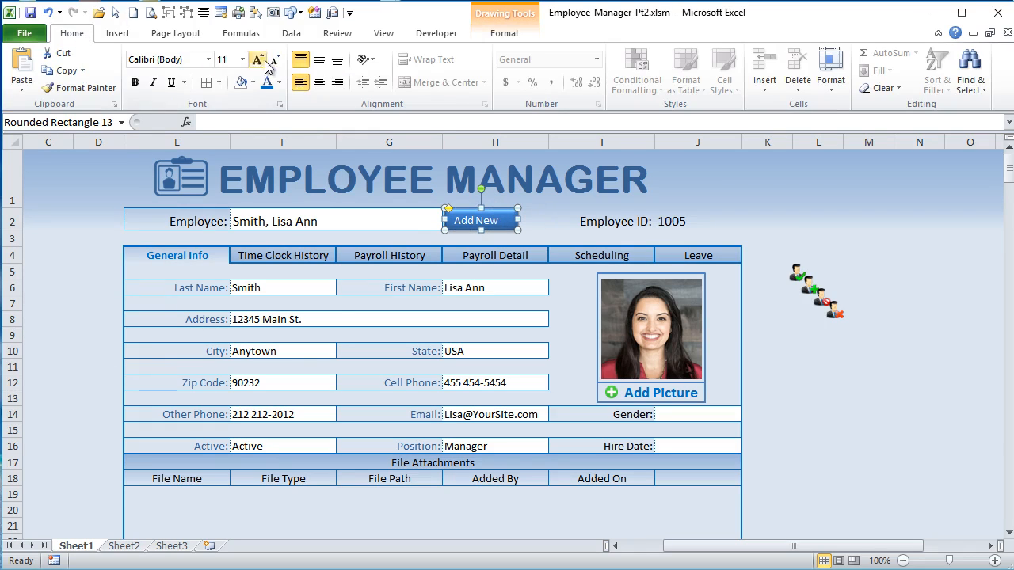
{"action": "left_click", "coordinate": [321, 86]}
{"action": "left_click", "coordinate": [319, 60]}
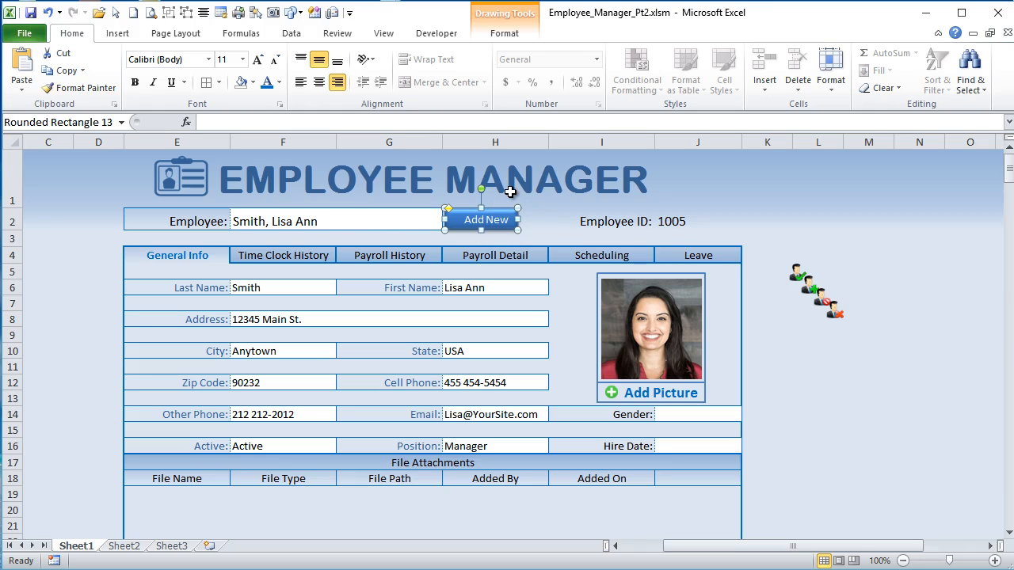
Step: Set the Add New button's right internal text margin to 0.03" and keep the General Info section displayed
{"action": "key", "text": "shift+F10"}
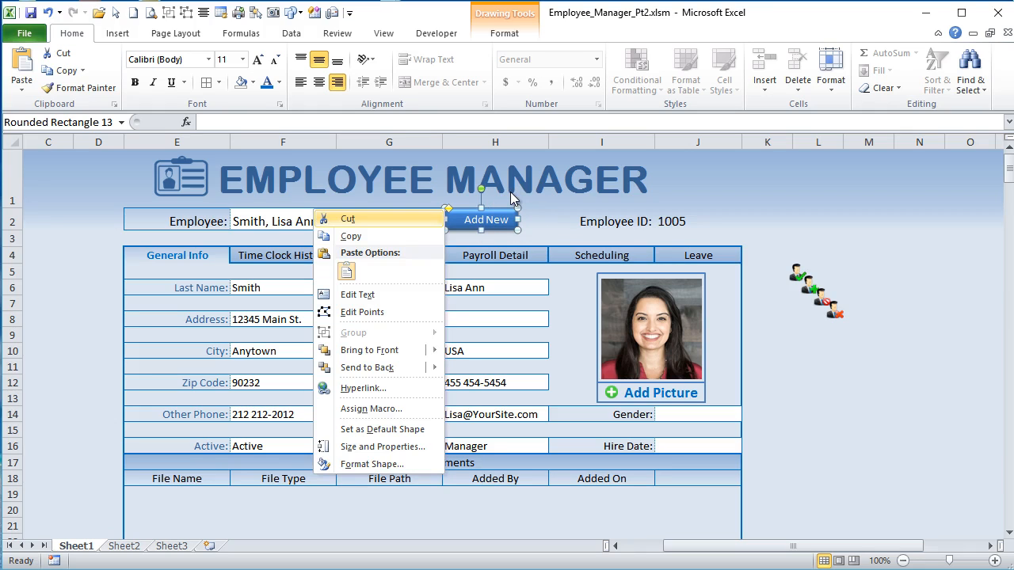
{"action": "key", "text": "Up"}
{"action": "key", "text": "Up"}
{"action": "key", "text": "Down"}
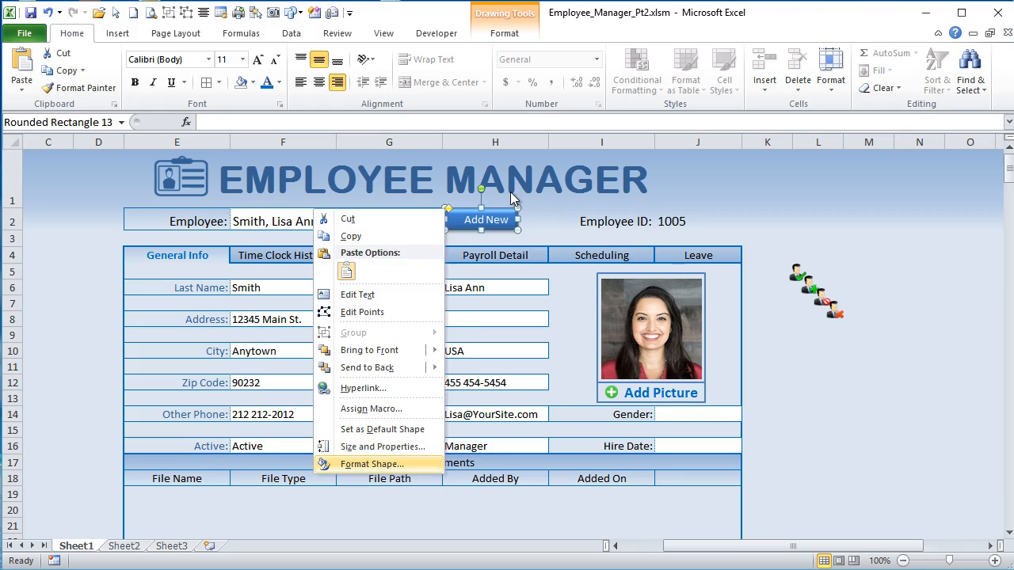
{"action": "key", "text": "Return"}
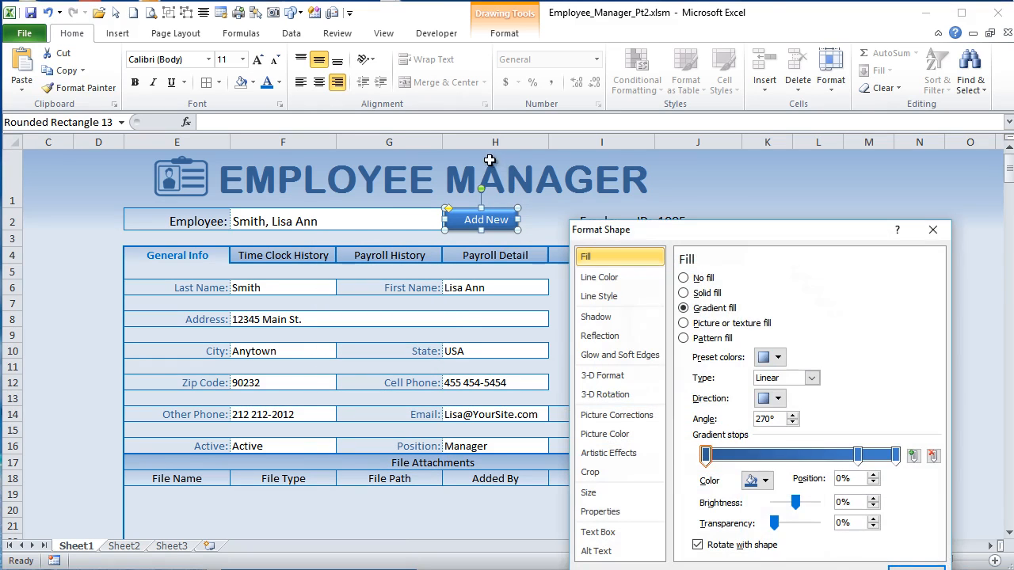
{"action": "left_click_drag", "start_coordinate": [649, 232], "coordinate": [607, 131]}
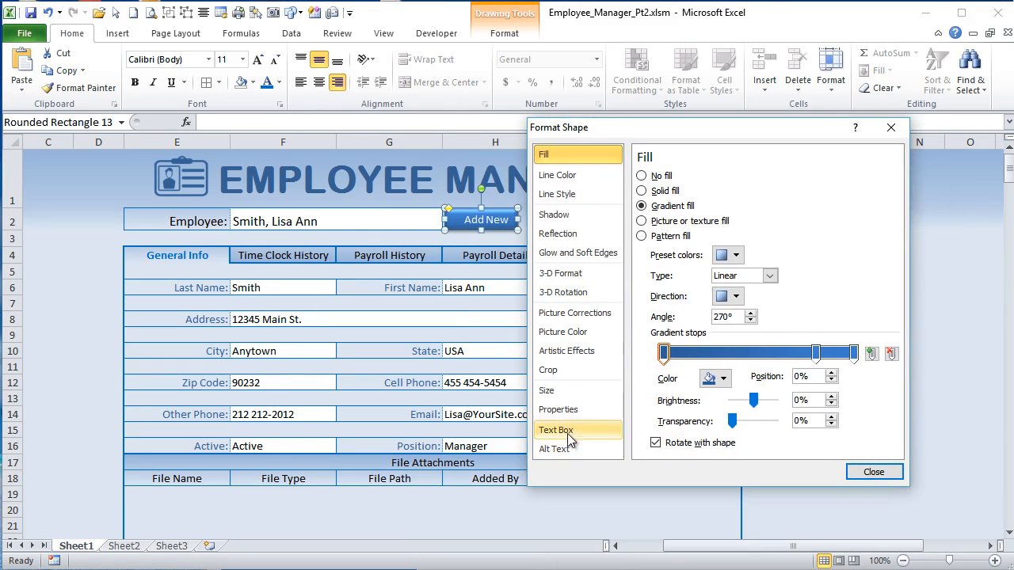
{"action": "left_click", "coordinate": [564, 430]}
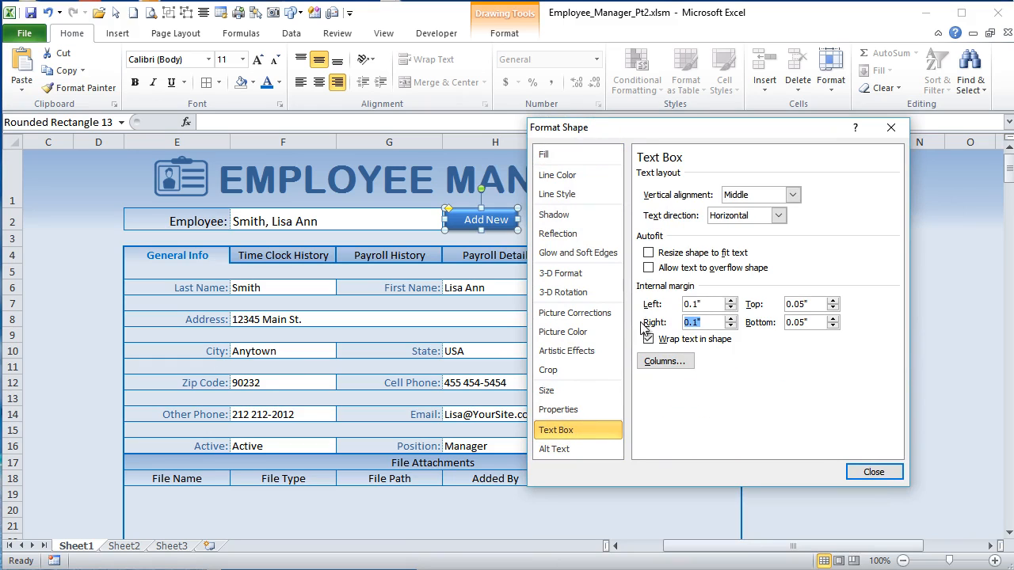
{"action": "type", "text": ".03"}
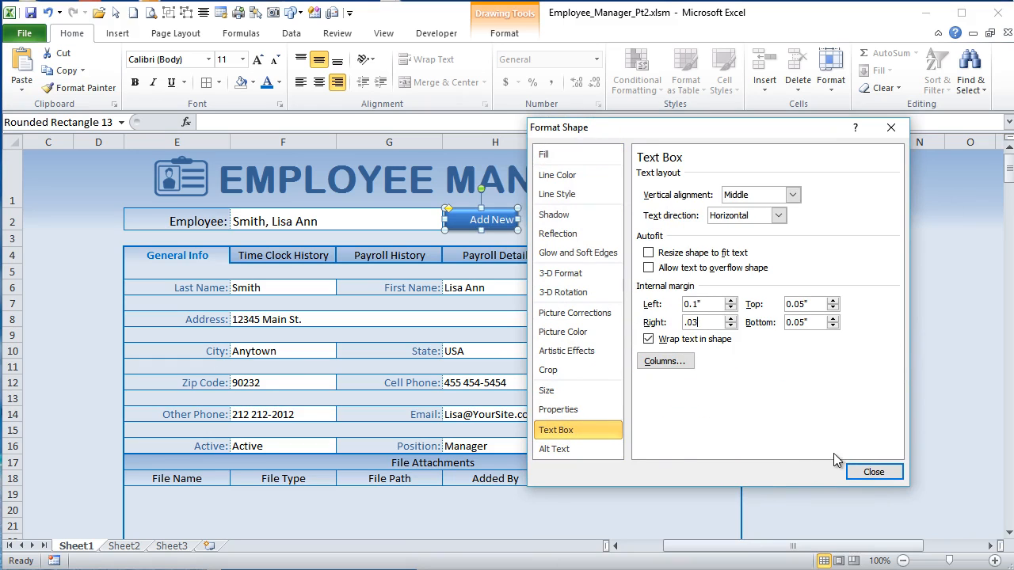
{"action": "left_click", "coordinate": [872, 473]}
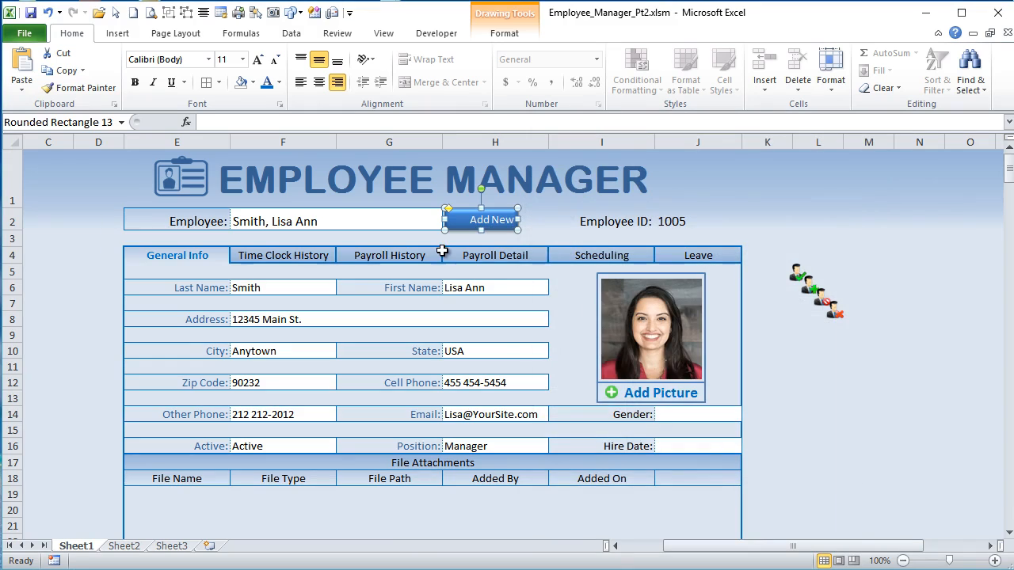
{"action": "left_click", "coordinate": [448, 253]}
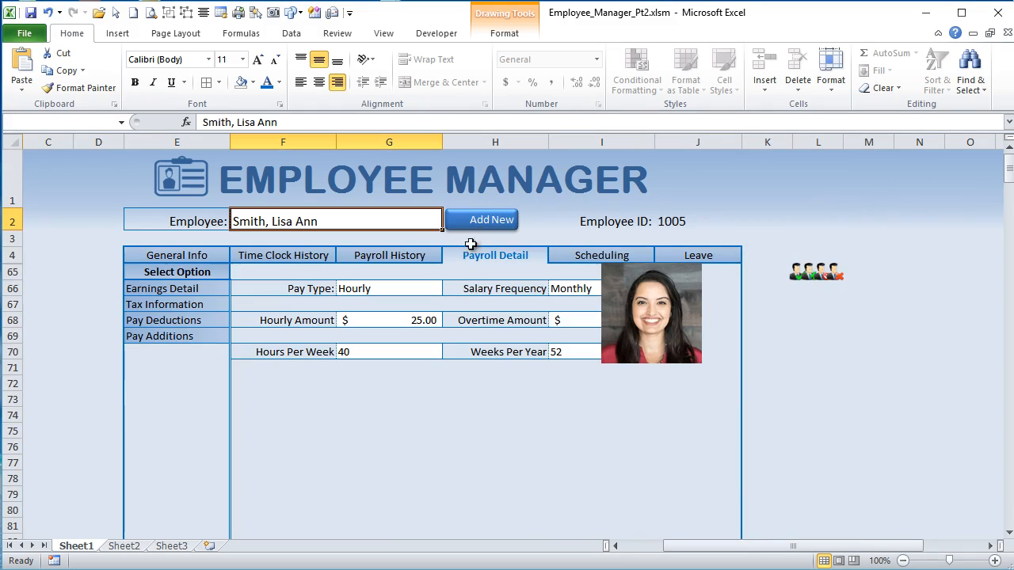
{"action": "left_click", "coordinate": [194, 255]}
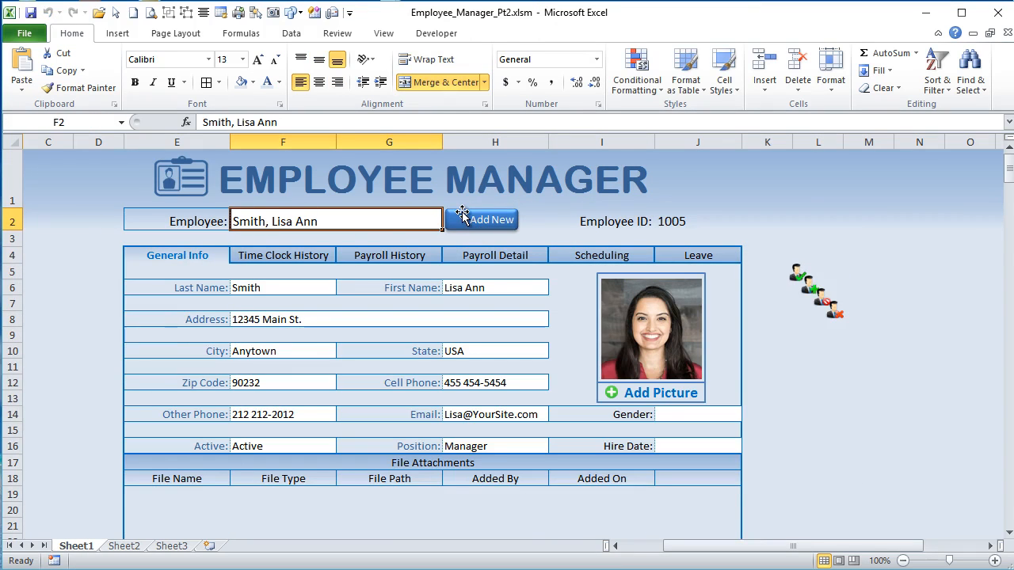
Step: Try to place the green-plus employee icon on the Add New button, and undo the move
{"action": "left_click", "coordinate": [808, 279]}
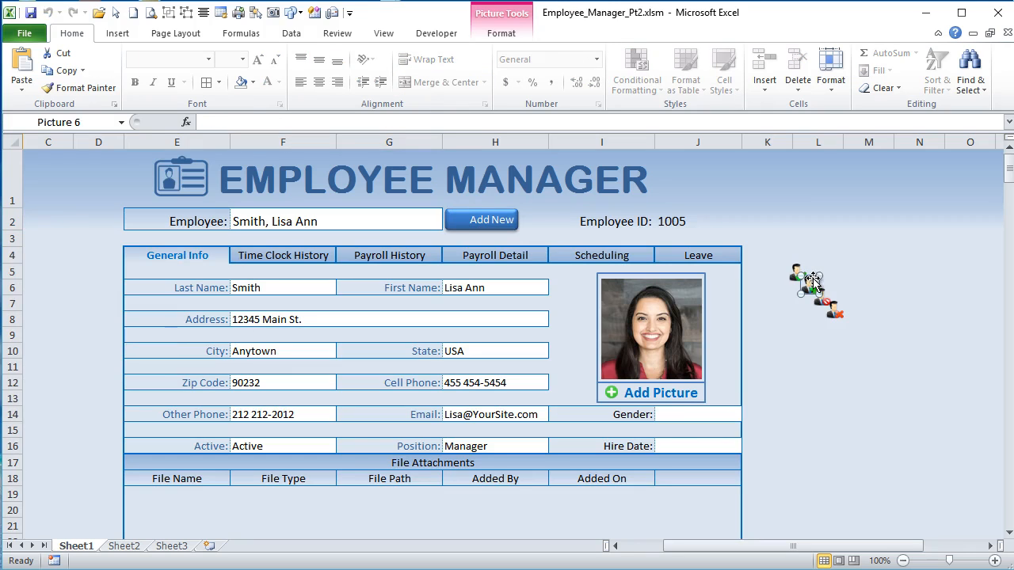
{"action": "left_click", "coordinate": [471, 217]}
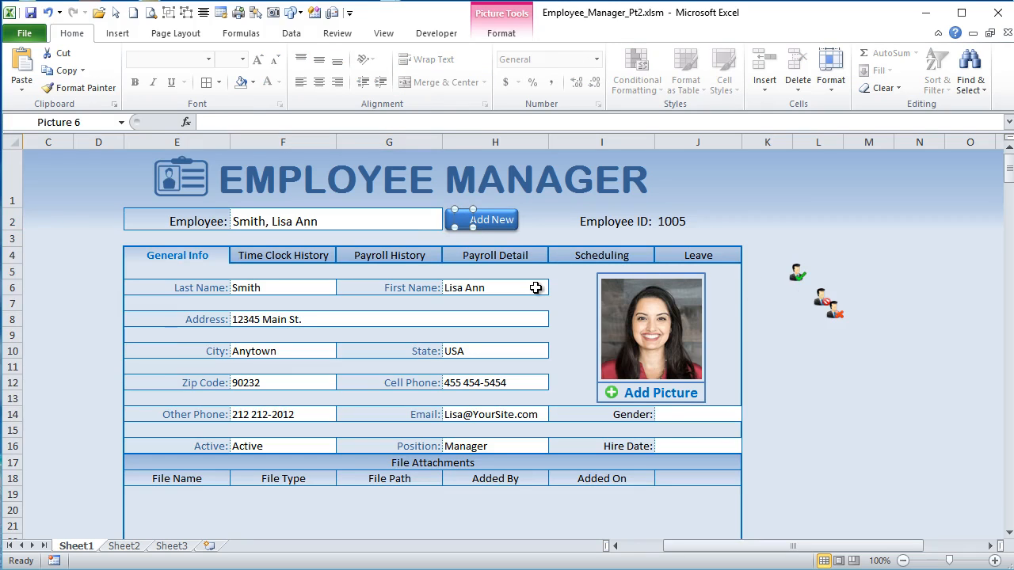
{"action": "key", "text": "ctrl+z"}
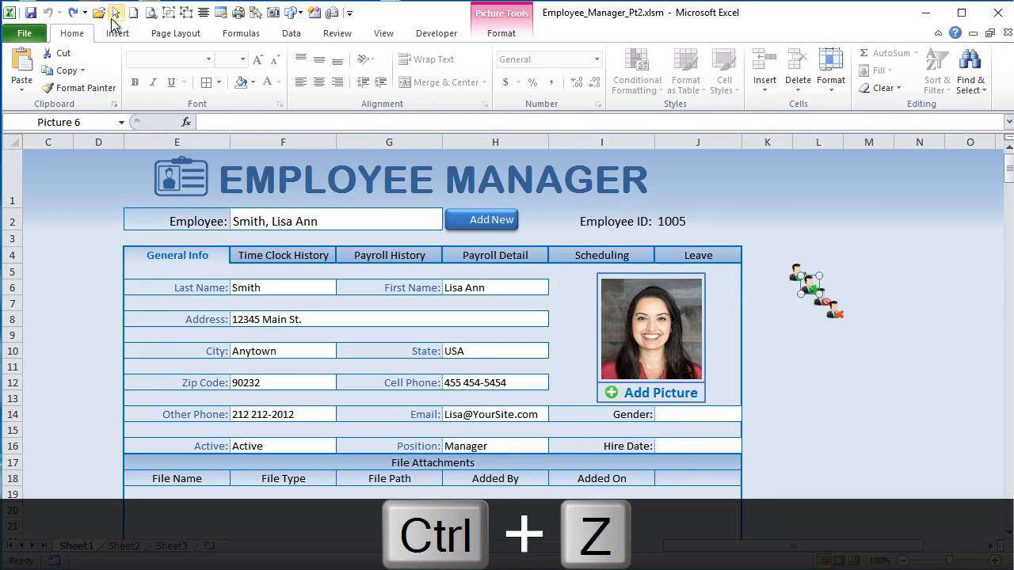
Step: Select the four employee icons beside the form together, bring them to the front and turn off object selection
{"action": "left_click", "coordinate": [115, 13]}
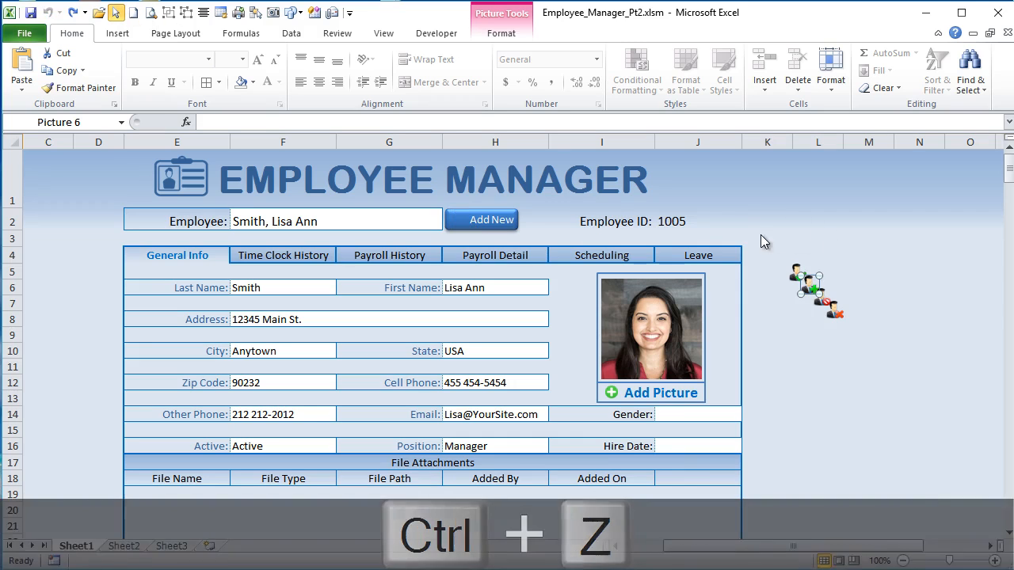
{"action": "left_click_drag", "start_coordinate": [761, 234], "coordinate": [897, 344]}
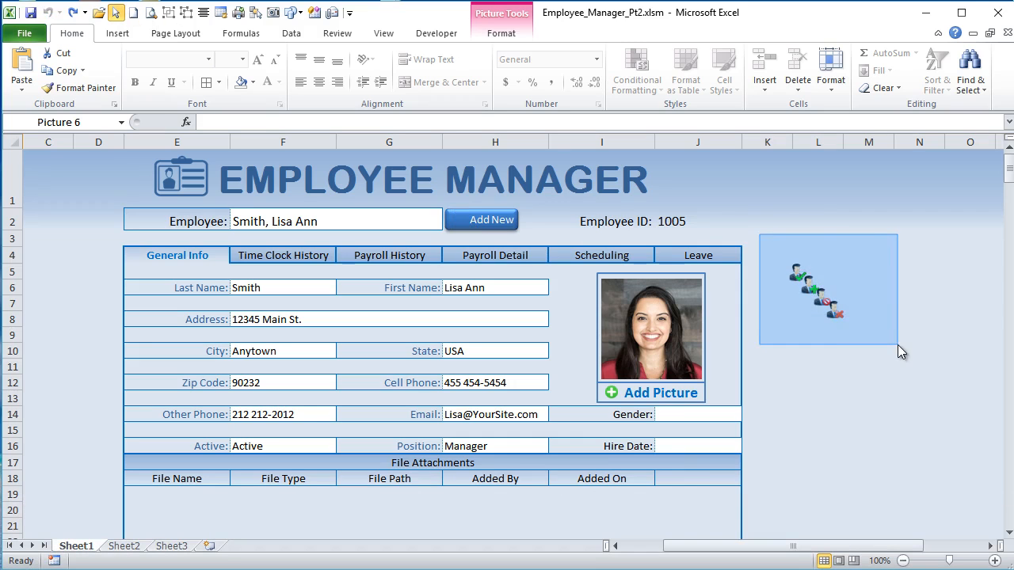
{"action": "left_click", "coordinate": [489, 38]}
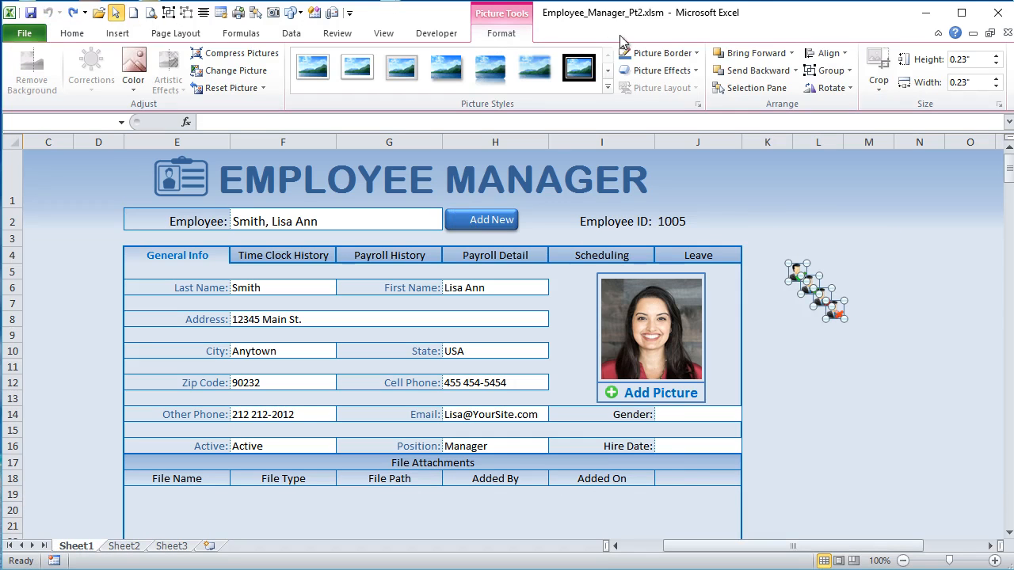
{"action": "left_click", "coordinate": [792, 54]}
{"action": "left_click", "coordinate": [745, 89]}
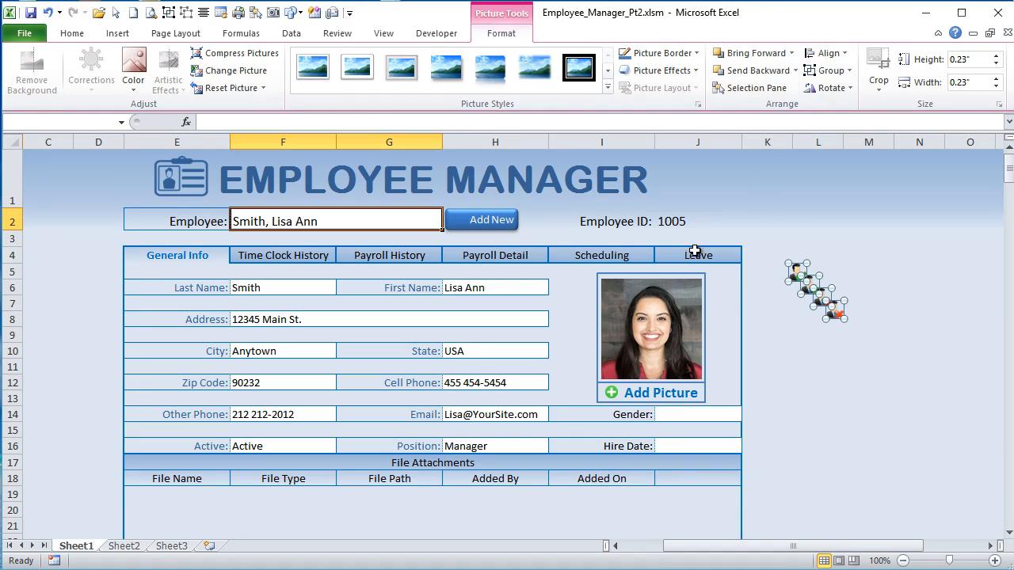
Step: Place the green-plus employee icon at the left end of the Add New button and group the icon with the button
{"action": "left_click", "coordinate": [767, 229]}
{"action": "left_click", "coordinate": [812, 289]}
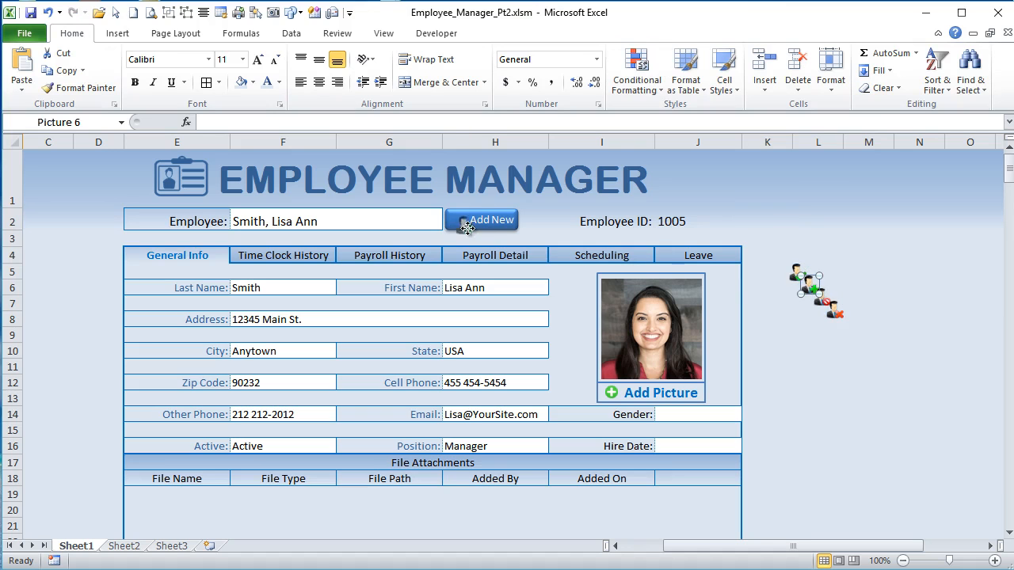
{"action": "left_click_drag", "start_coordinate": [460, 222], "coordinate": [460, 222]}
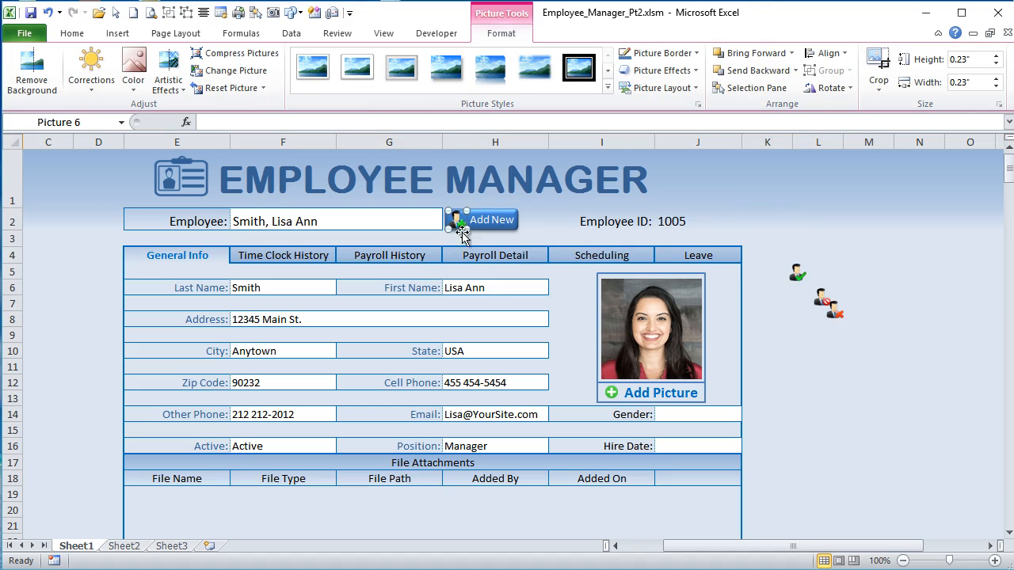
{"action": "scroll", "coordinate": [460, 249], "scroll_direction": "up", "scroll_amount": 4}
{"action": "scroll", "coordinate": [468, 289], "scroll_direction": "up", "scroll_amount": 1}
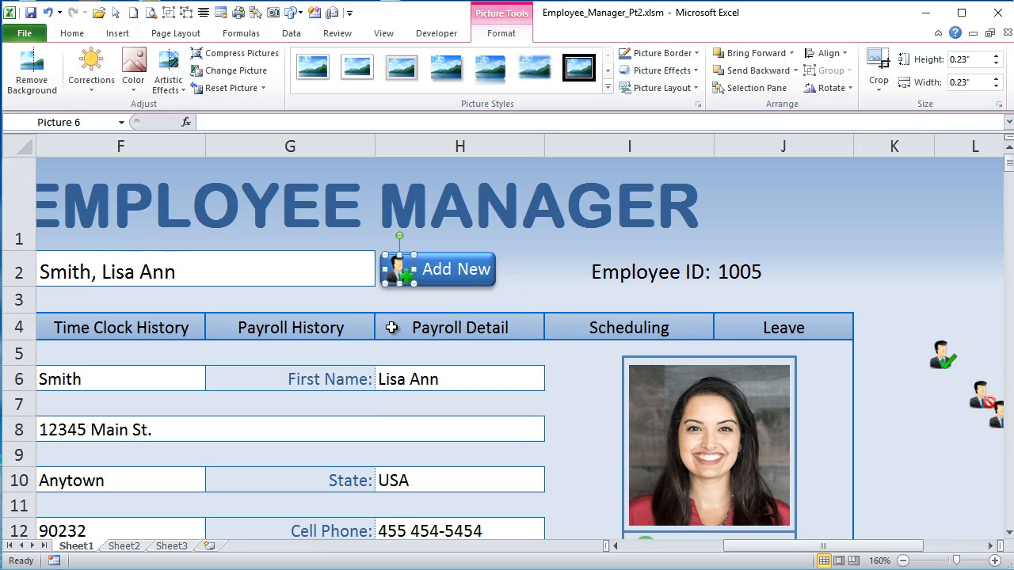
{"action": "left_click", "coordinate": [464, 272], "text": "ctrl"}
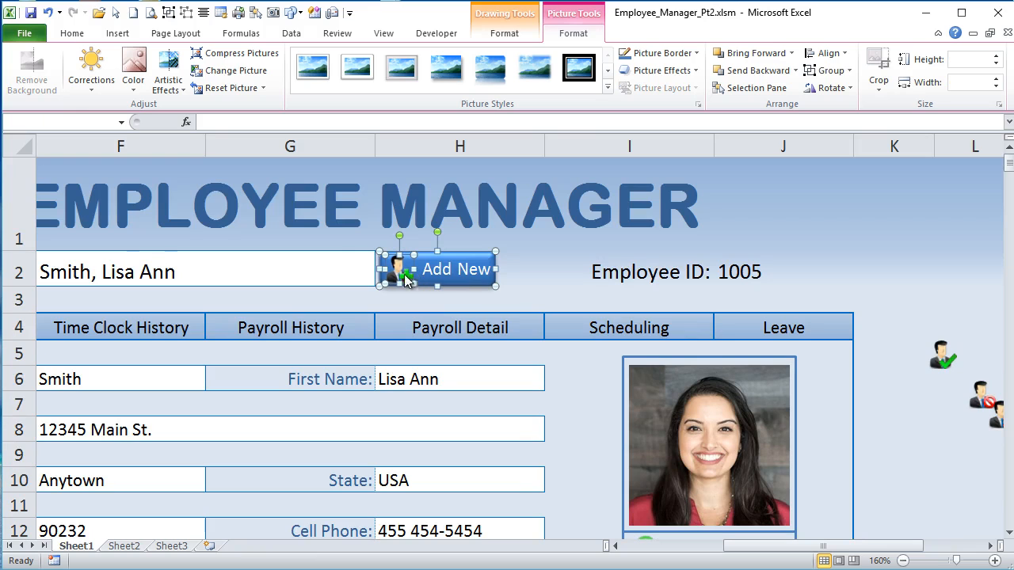
{"action": "left_click", "coordinate": [167, 15]}
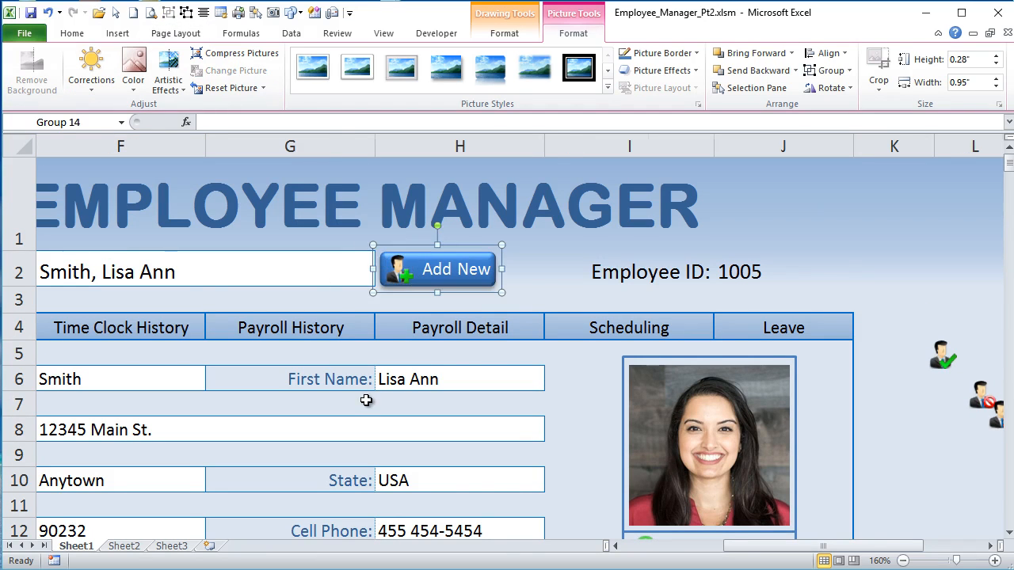
Step: Duplicate the grouped Add New button three times and spread the copies around the employee photo in columns I and J
{"action": "scroll", "coordinate": [366, 400], "scroll_direction": "down", "scroll_amount": 3}
{"action": "scroll", "coordinate": [366, 400], "scroll_direction": "down", "scroll_amount": 1}
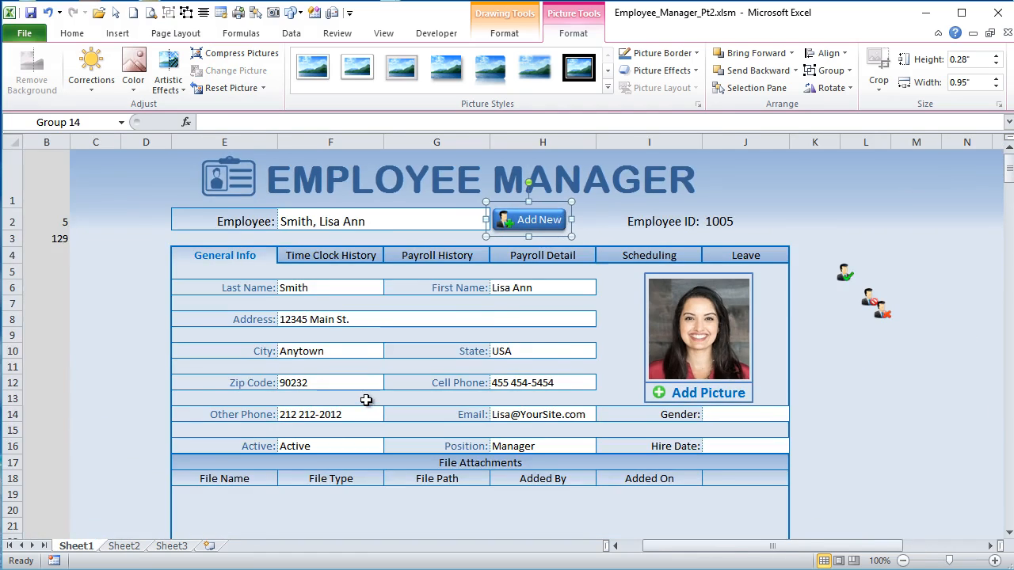
{"action": "scroll", "coordinate": [366, 400], "scroll_direction": "down", "scroll_amount": 1}
{"action": "key", "text": "ctrl+d"}
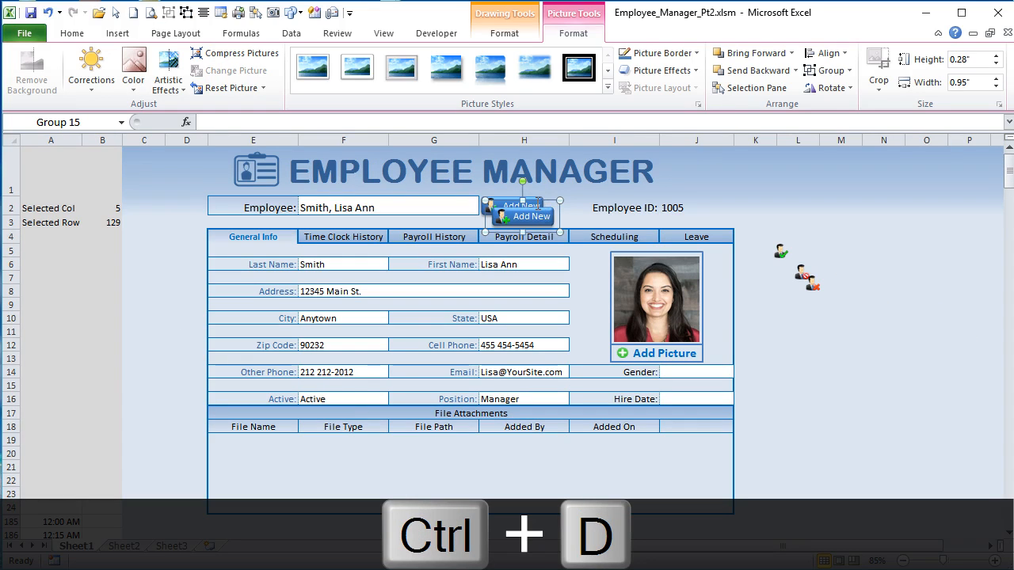
{"action": "key", "text": "ctrl+d"}
{"action": "key", "text": "ctrl+d"}
{"action": "left_click_drag", "start_coordinate": [554, 223], "coordinate": [705, 278]}
{"action": "left_click_drag", "start_coordinate": [523, 230], "coordinate": [579, 271]}
{"action": "left_click_drag", "start_coordinate": [515, 212], "coordinate": [689, 251]}
{"action": "left_click", "coordinate": [753, 332]}
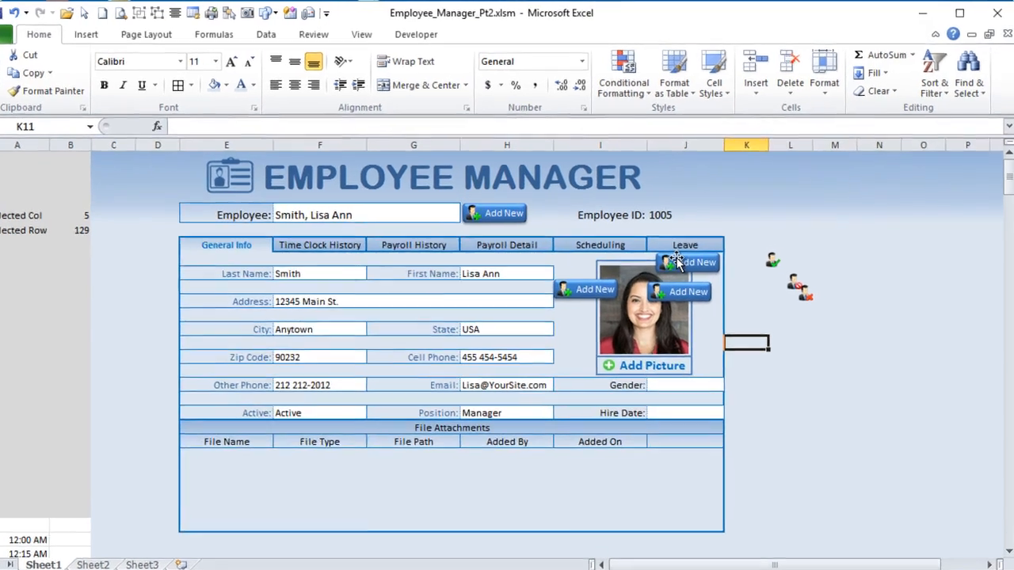
Step: Ungroup the button copy just below the Leave heading and change its label to Cancel New
{"action": "left_click", "coordinate": [680, 240]}
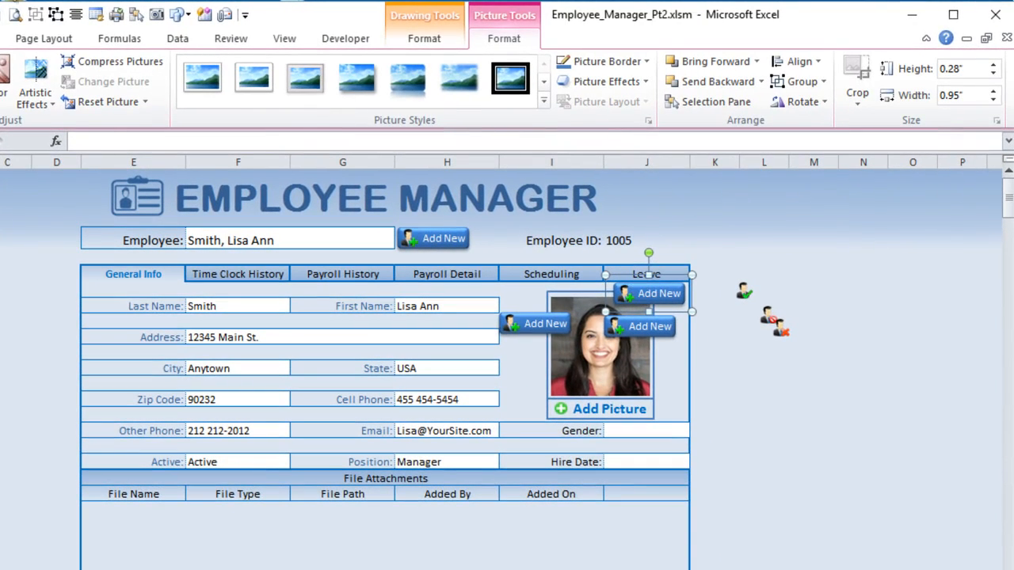
{"action": "left_click", "coordinate": [56, 15]}
{"action": "left_click", "coordinate": [758, 367]}
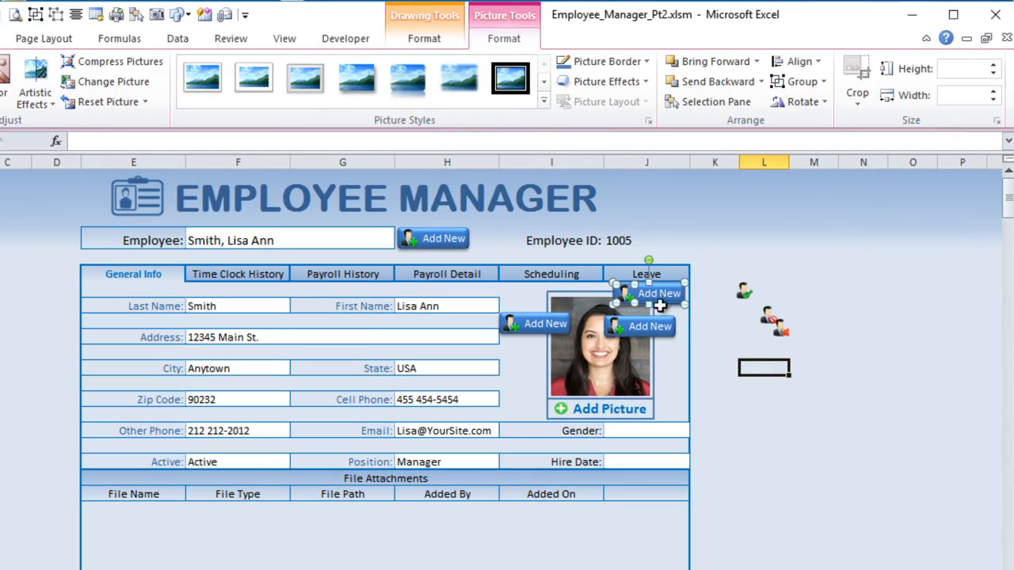
{"action": "left_click", "coordinate": [644, 294]}
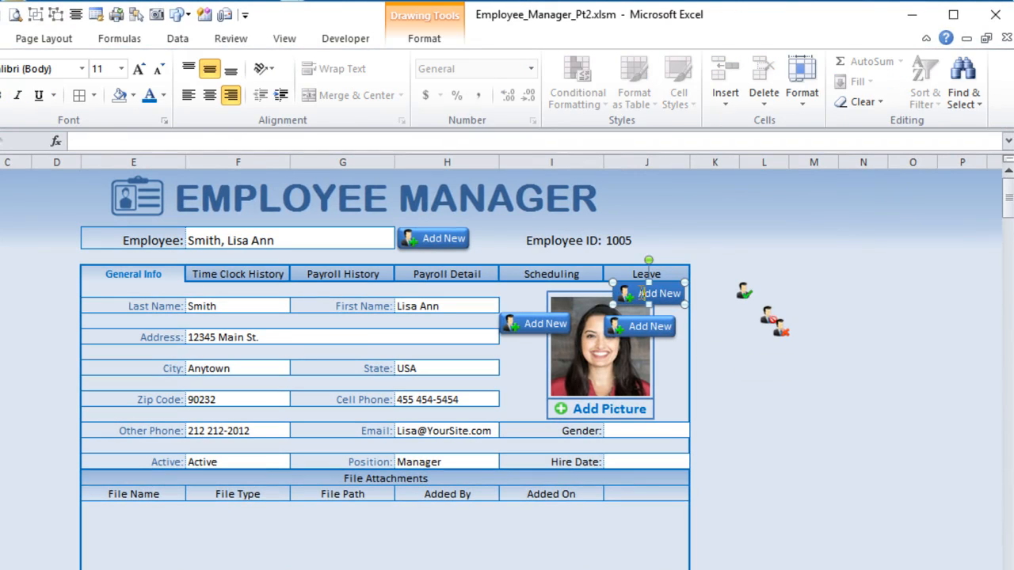
{"action": "left_click_drag", "start_coordinate": [639, 293], "coordinate": [691, 296]}
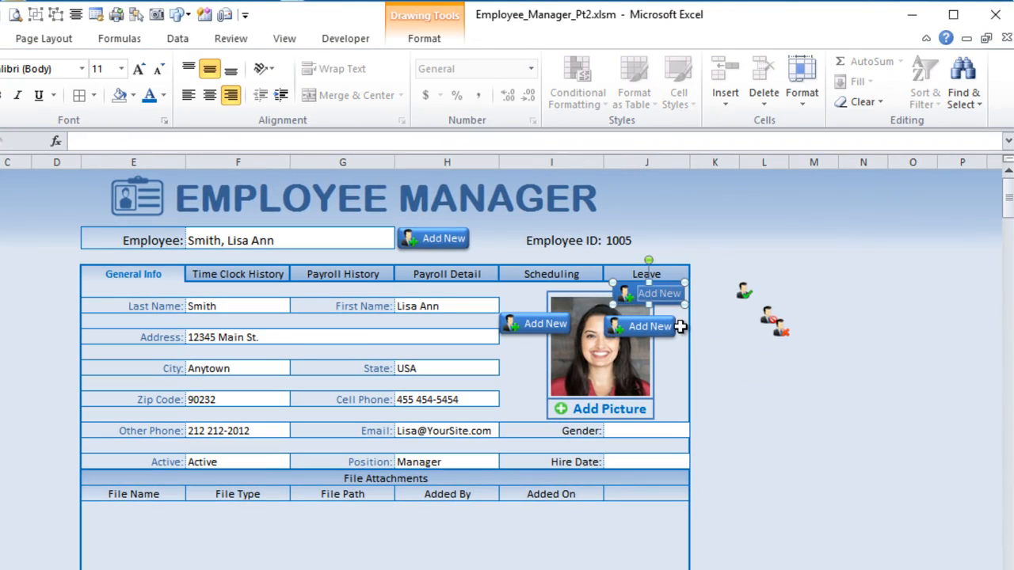
{"action": "type", "text": "Cancel"}
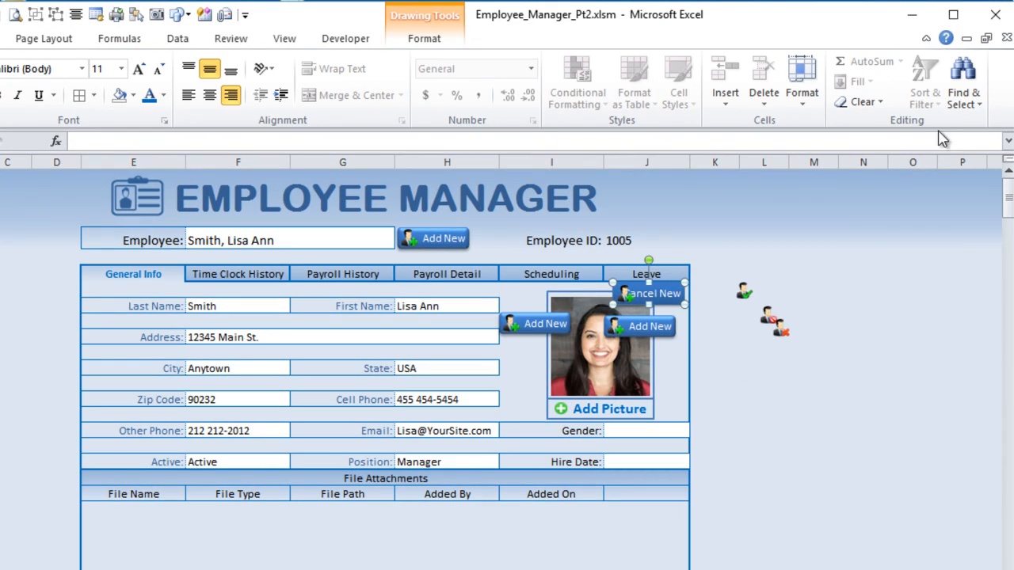
Step: Set the width of the Cancel New button to 1.1"
{"action": "left_click", "coordinate": [458, 44]}
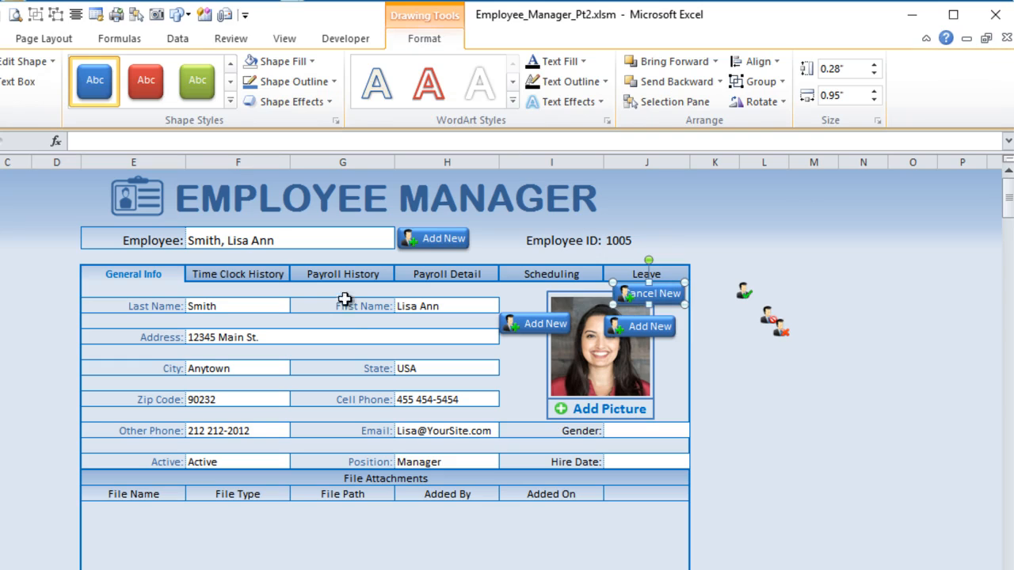
{"action": "left_click", "coordinate": [846, 94]}
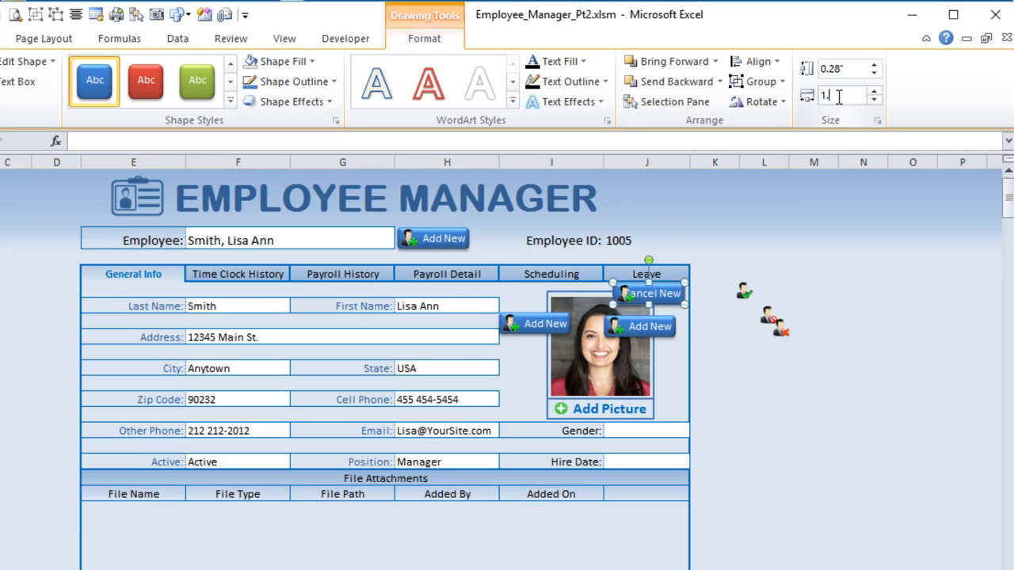
{"action": "key", "text": "Return"}
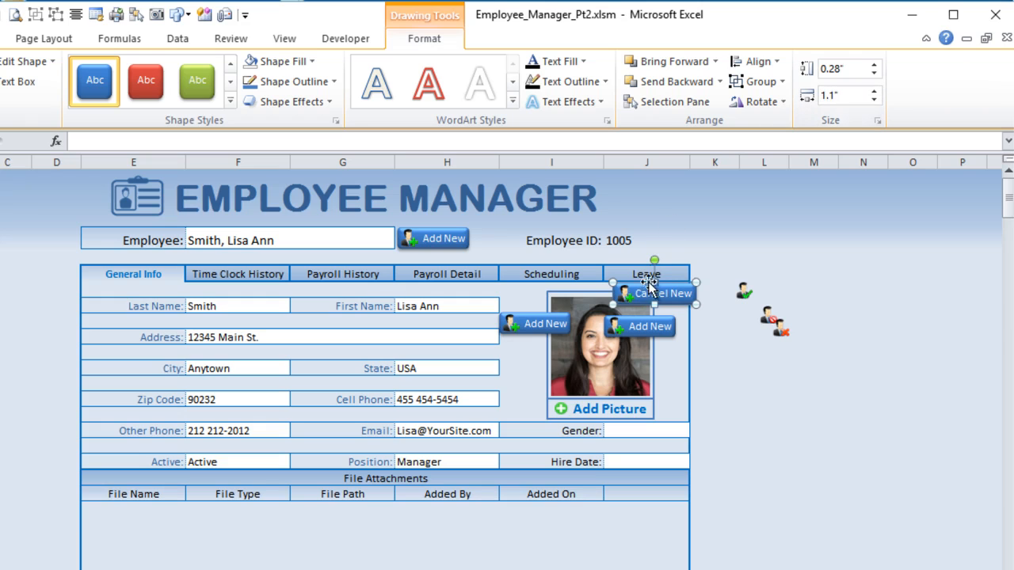
Step: Delete the green-plus icon from the Cancel New button and move the employee icon with the red prohibition sign into its place
{"action": "left_click", "coordinate": [631, 297]}
{"action": "key", "text": "Escape"}
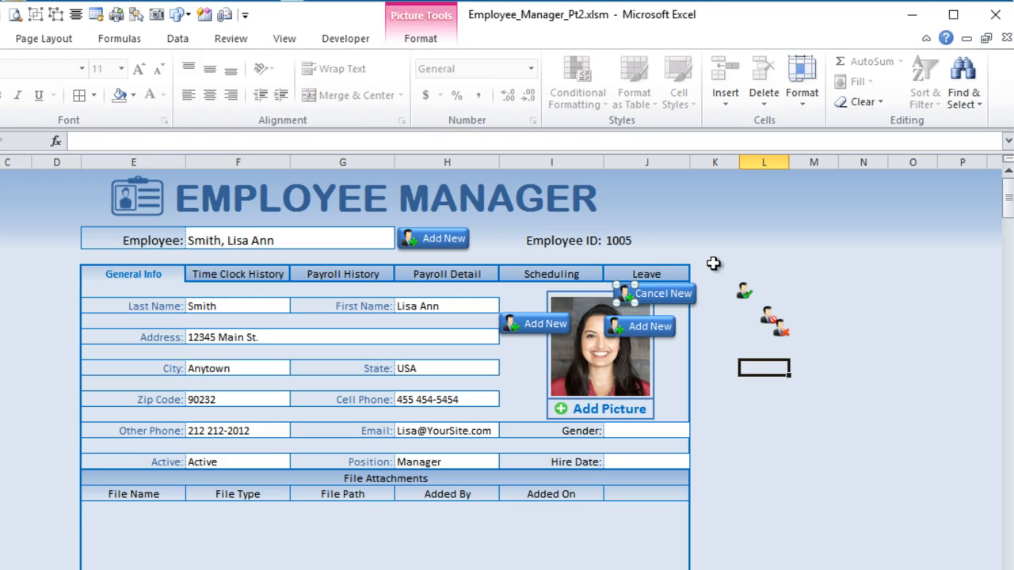
{"action": "left_click", "coordinate": [766, 318]}
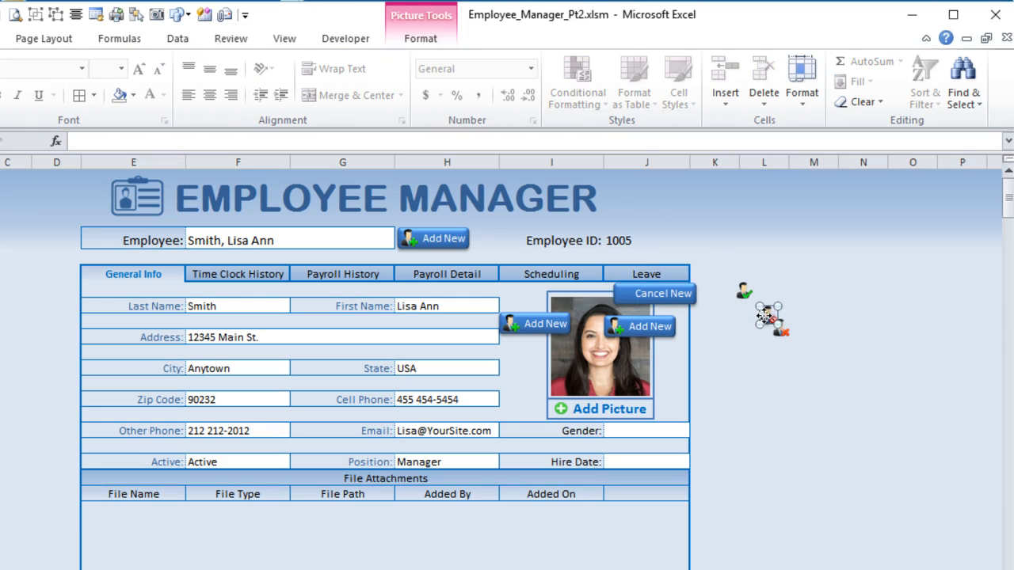
{"action": "left_click", "coordinate": [625, 294]}
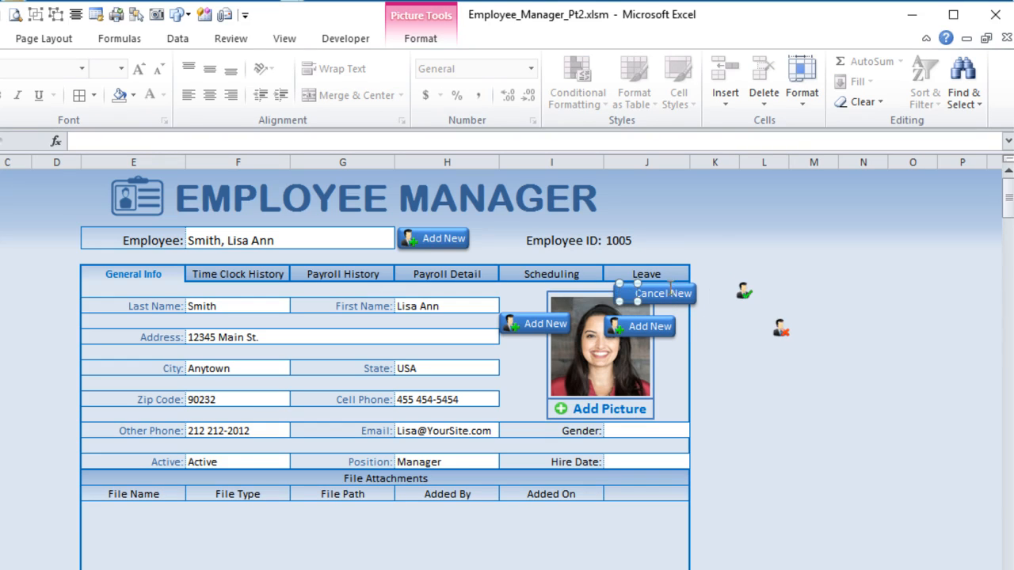
Step: Ungroup the two remaining Add New button copies beside the employee photo
{"action": "left_click", "coordinate": [671, 290]}
{"action": "left_click", "coordinate": [649, 323], "text": "ctrl"}
{"action": "left_click", "coordinate": [538, 327], "text": "ctrl"}
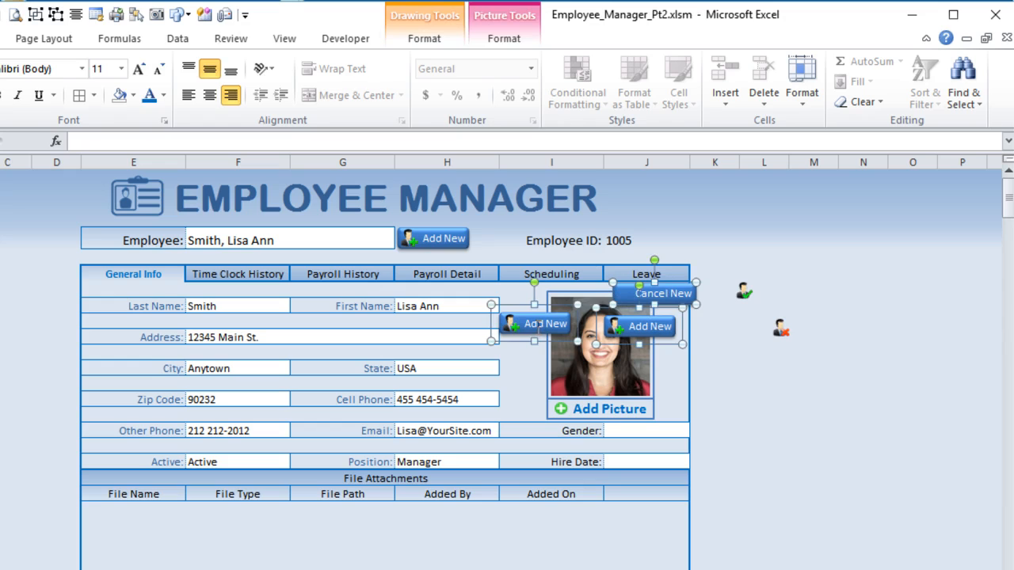
{"action": "left_click", "coordinate": [733, 341]}
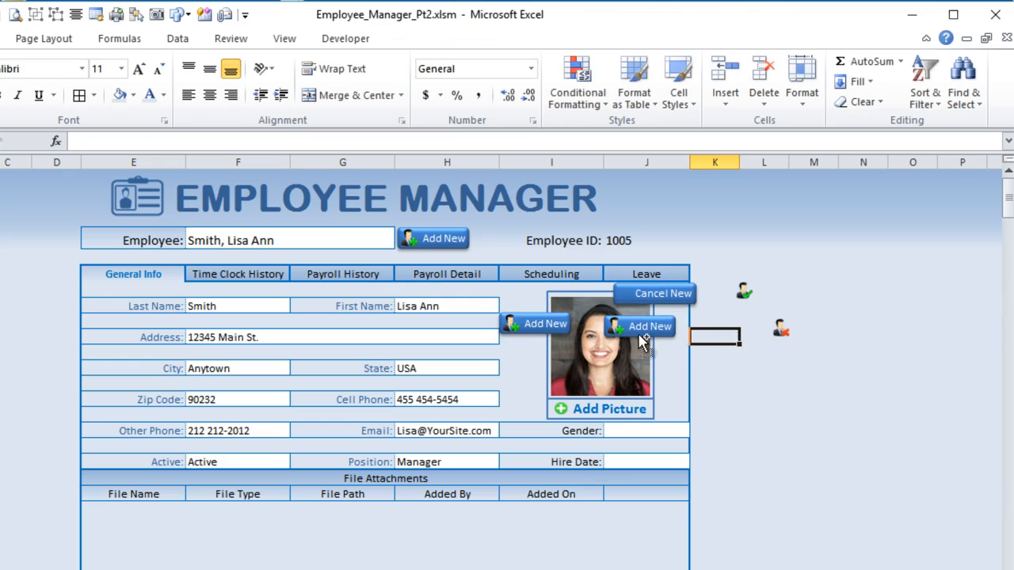
{"action": "left_click", "coordinate": [641, 325]}
{"action": "left_click", "coordinate": [512, 324], "text": "ctrl"}
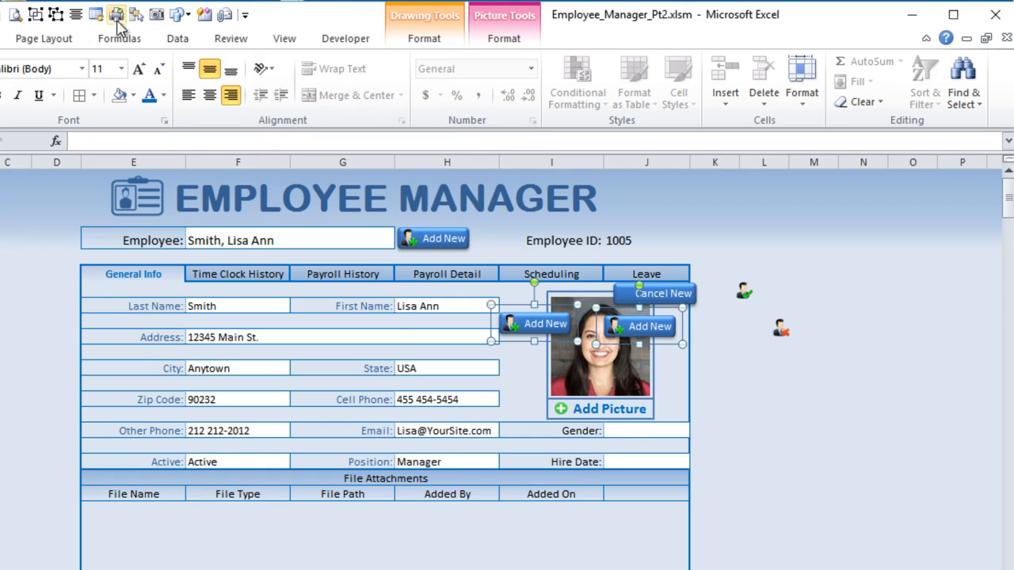
{"action": "left_click", "coordinate": [57, 15]}
{"action": "left_click", "coordinate": [817, 416]}
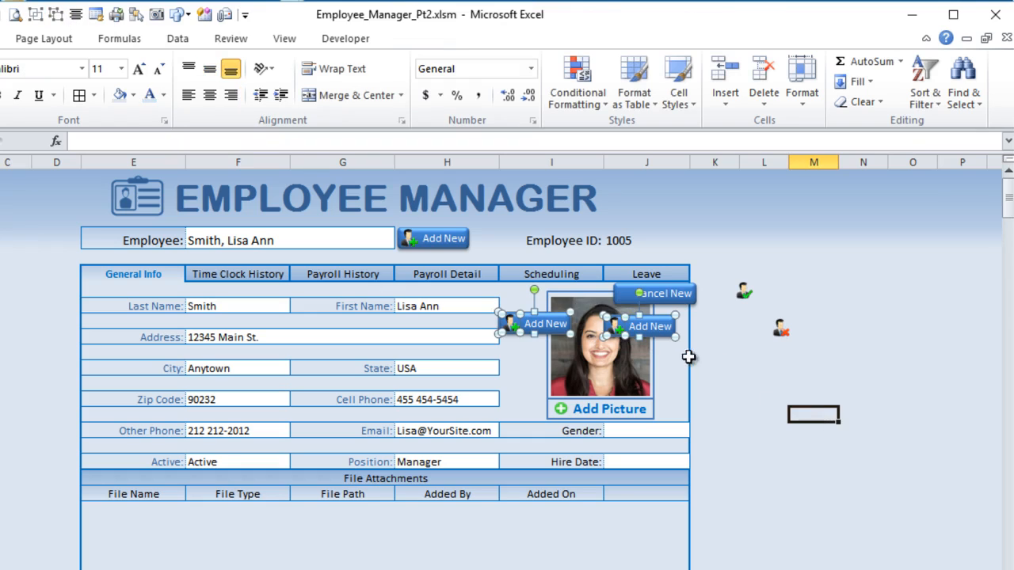
Step: Send the background shapes of the Cancel New button and the two ungrouped Add New copies to the back
{"action": "left_click", "coordinate": [664, 328]}
{"action": "left_click", "coordinate": [536, 320], "text": "ctrl"}
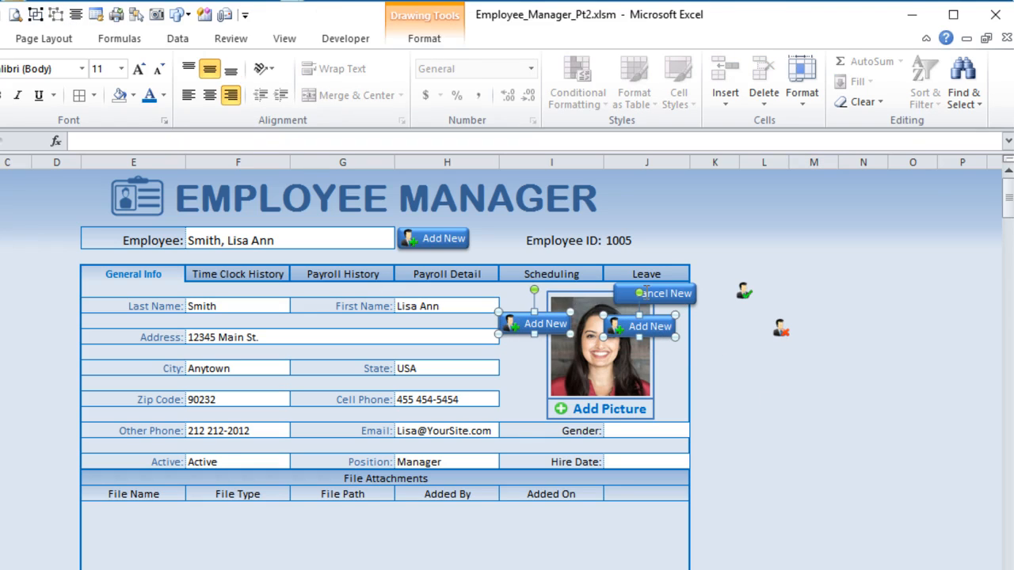
{"action": "left_click", "coordinate": [652, 294], "text": "ctrl"}
{"action": "left_click", "coordinate": [440, 44]}
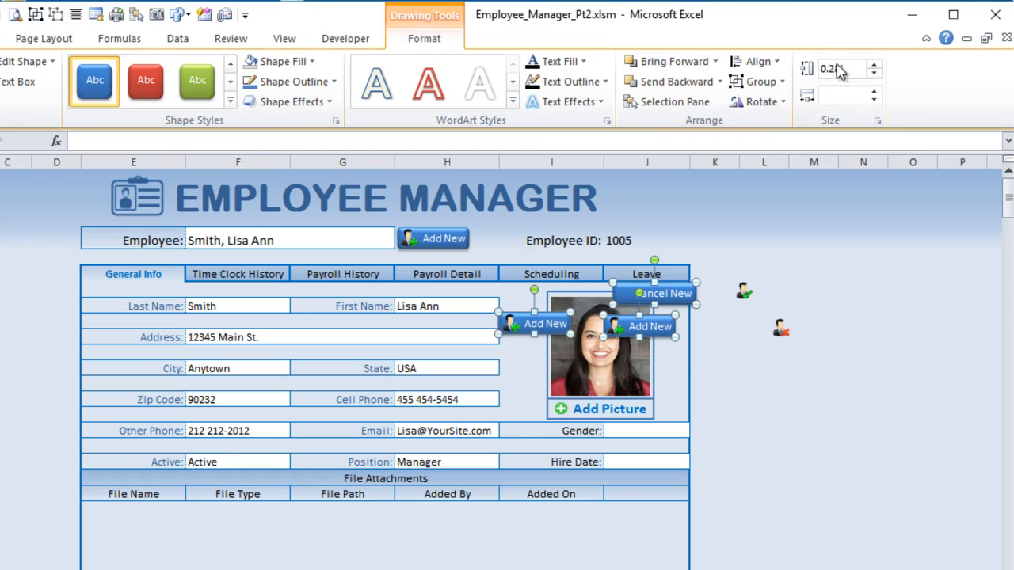
{"action": "left_click", "coordinate": [716, 63]}
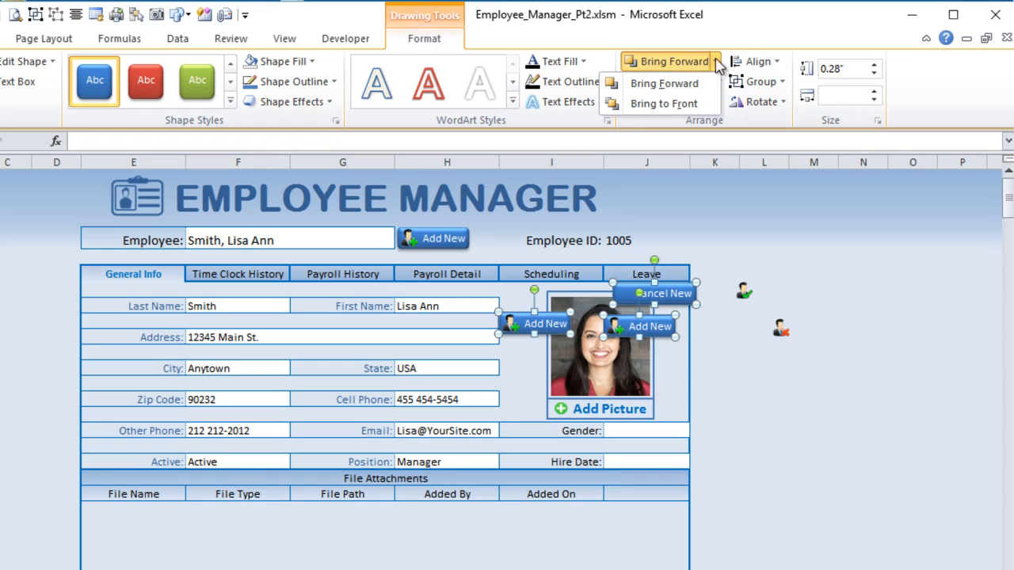
{"action": "left_click", "coordinate": [721, 82]}
{"action": "left_click", "coordinate": [709, 125]}
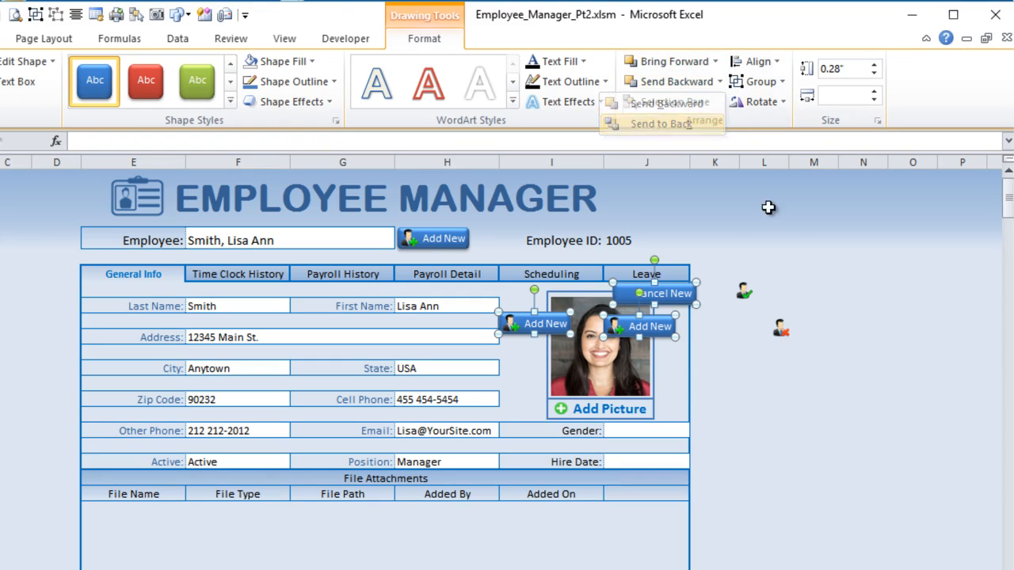
{"action": "left_click", "coordinate": [770, 208]}
Step: Move the Cancel New button with its icon into columns K and L, and place the employee photo below it
{"action": "left_click", "coordinate": [632, 295]}
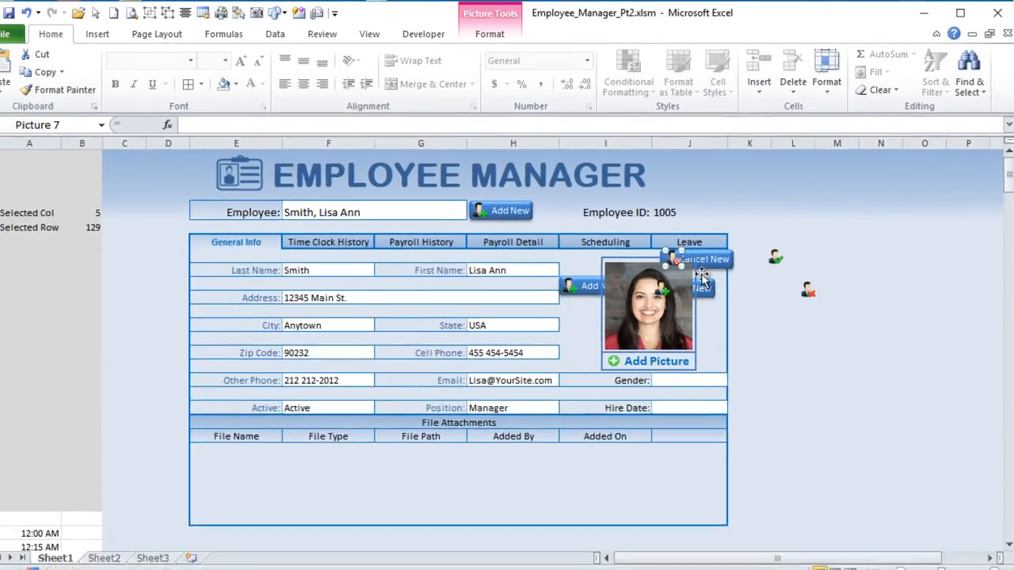
{"action": "scroll", "coordinate": [672, 341], "scroll_direction": "up", "scroll_amount": 9}
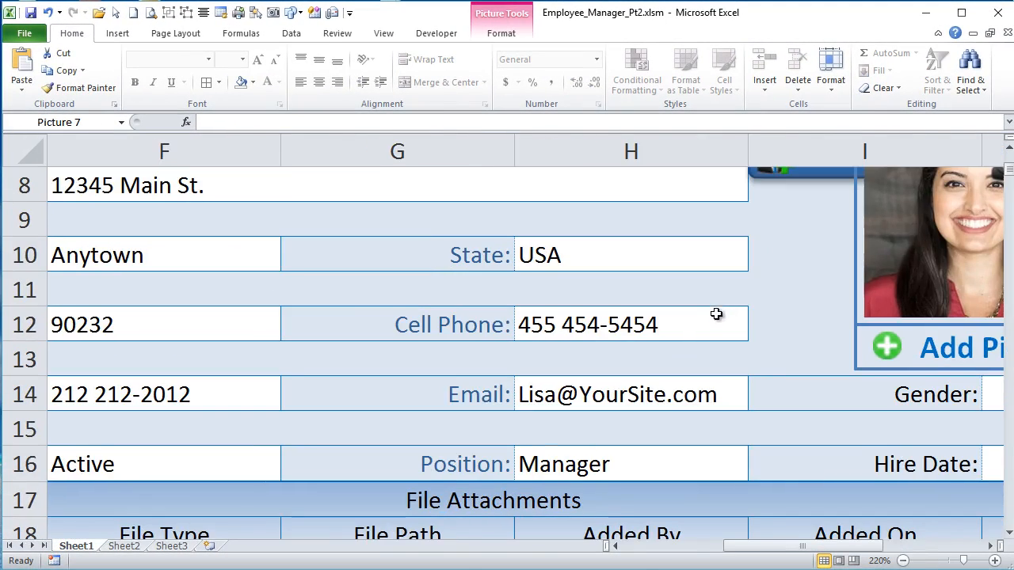
{"action": "scroll", "coordinate": [686, 372], "scroll_direction": "up", "scroll_amount": 1}
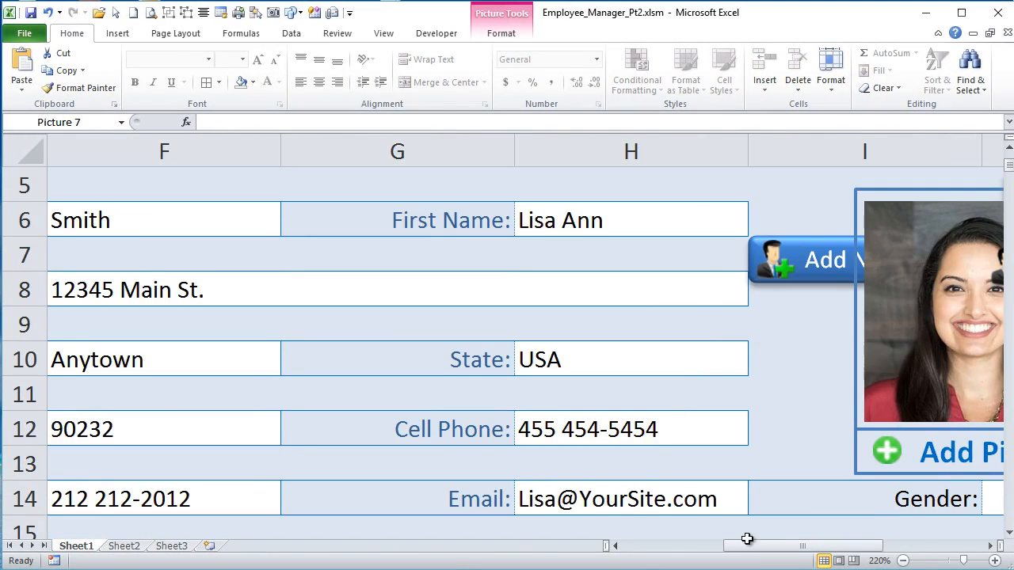
{"action": "left_click_drag", "start_coordinate": [747, 539], "coordinate": [799, 541]}
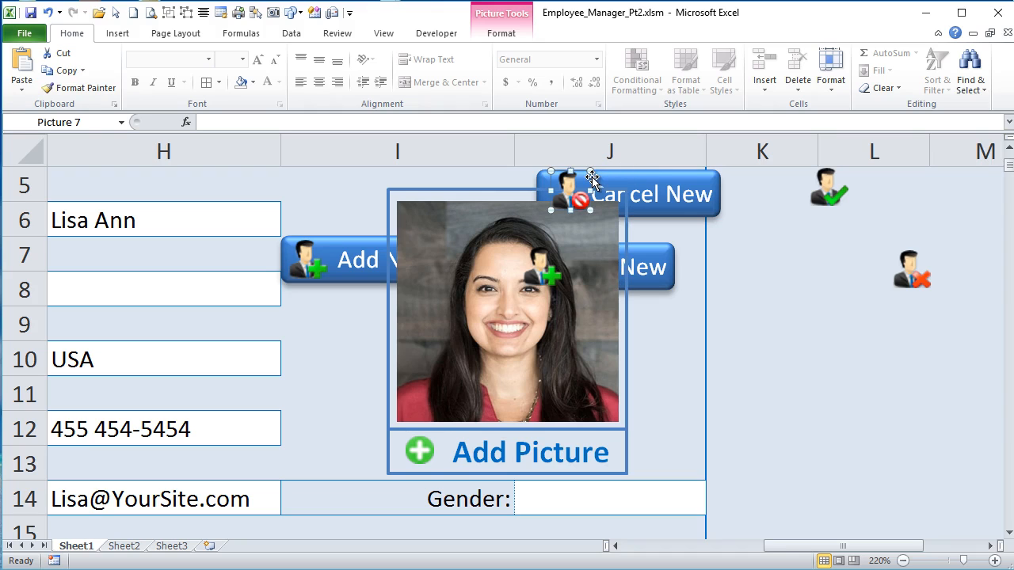
{"action": "left_click", "coordinate": [745, 271]}
{"action": "left_click", "coordinate": [582, 198]}
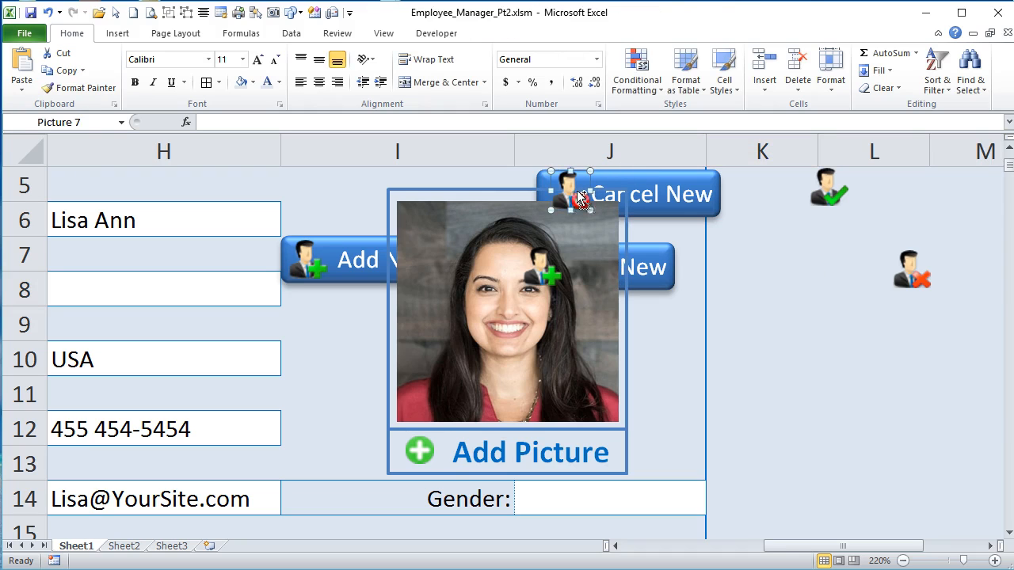
{"action": "left_click", "coordinate": [638, 184], "text": "ctrl"}
{"action": "left_click_drag", "start_coordinate": [638, 183], "coordinate": [857, 389]}
{"action": "left_click_drag", "start_coordinate": [589, 257], "coordinate": [939, 457]}
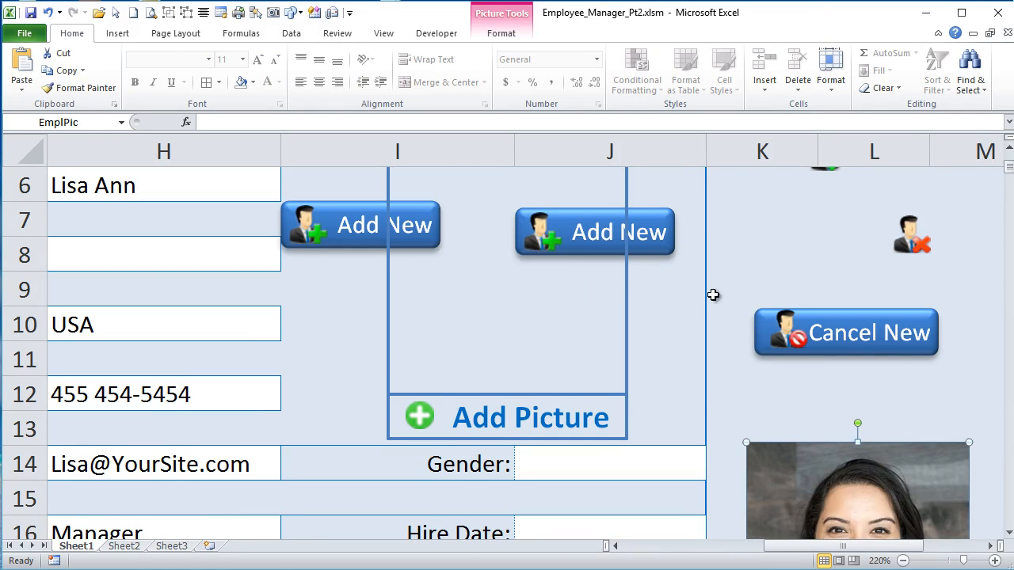
Step: Nudge the prohibition-sign icon slightly down and left so it sits clear of the Cancel New label
{"action": "left_click", "coordinate": [784, 325]}
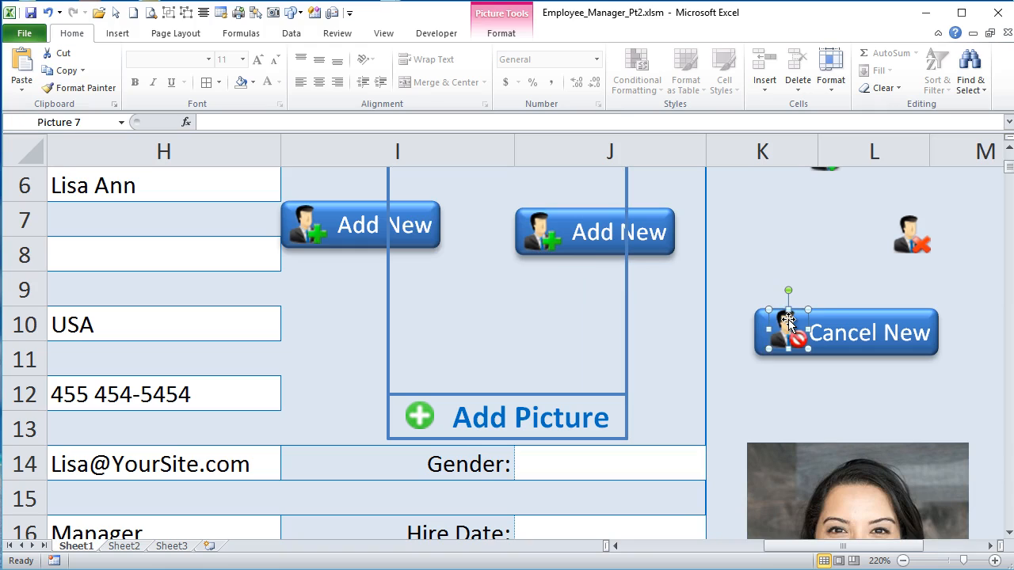
{"action": "key", "text": "Down"}
{"action": "key", "text": "Down"}
{"action": "key", "text": "Down"}
{"action": "key", "text": "Left"}
{"action": "key", "text": "Left"}
{"action": "key", "text": "Left"}
{"action": "key", "text": "Left"}
{"action": "key", "text": "Left"}
{"action": "key", "text": "Left"}
{"action": "key", "text": "Left"}
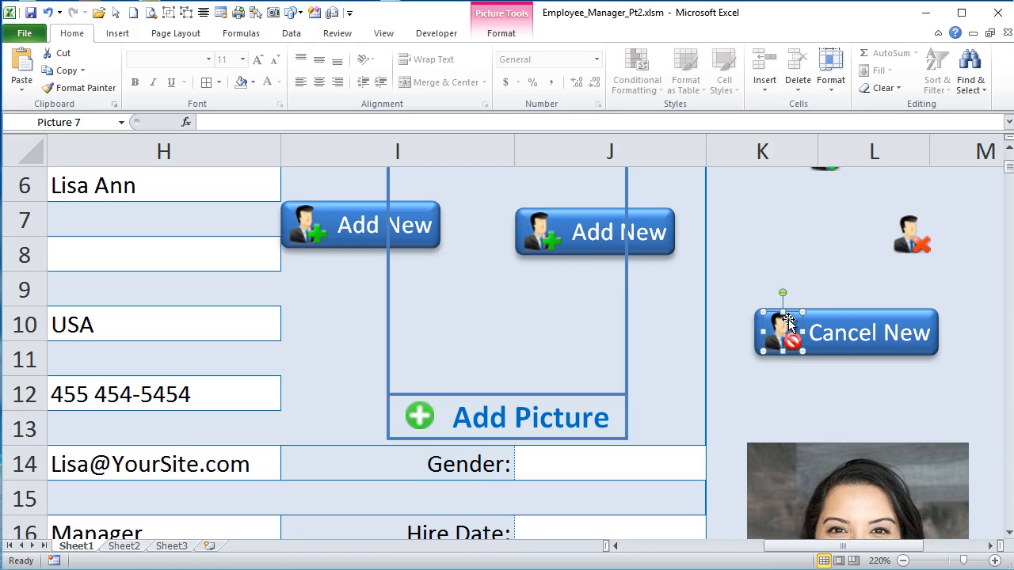
Step: Group the Cancel New button with its icon and name the group CancNewBtn
{"action": "left_click", "coordinate": [838, 319], "text": "ctrl"}
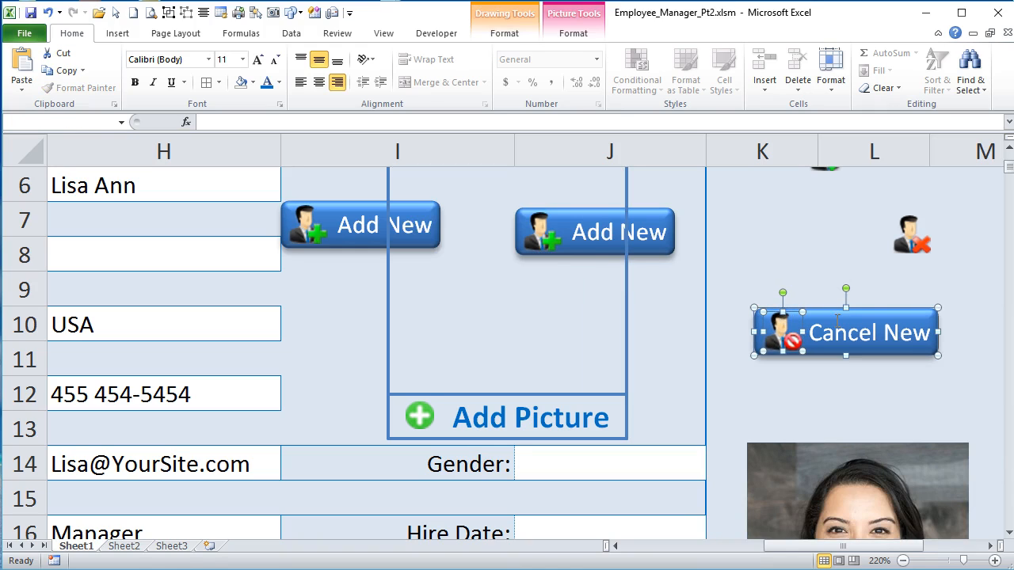
{"action": "left_click", "coordinate": [169, 12]}
{"action": "left_click", "coordinate": [101, 123]}
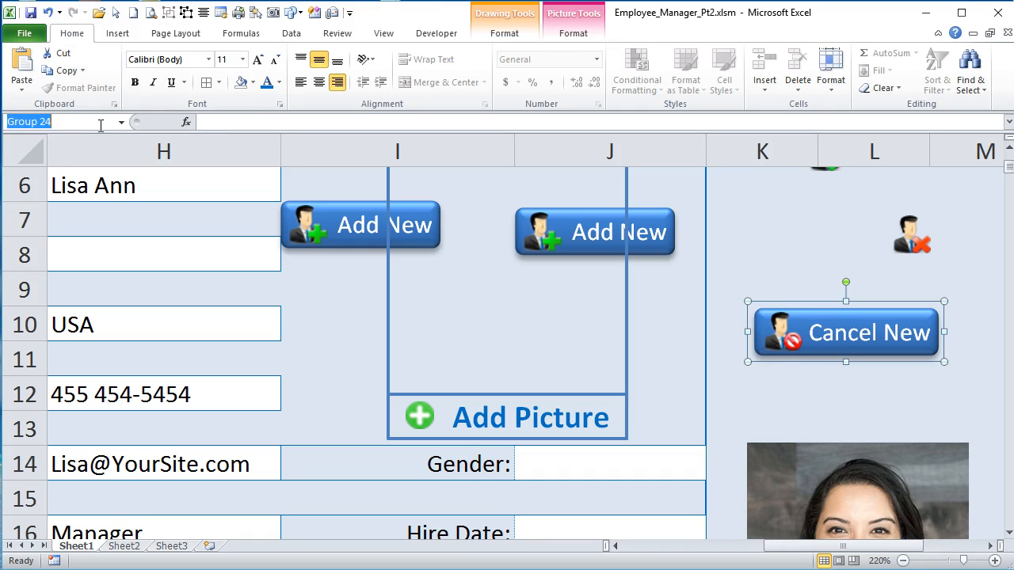
{"action": "type", "text": "CancNewBtn"}
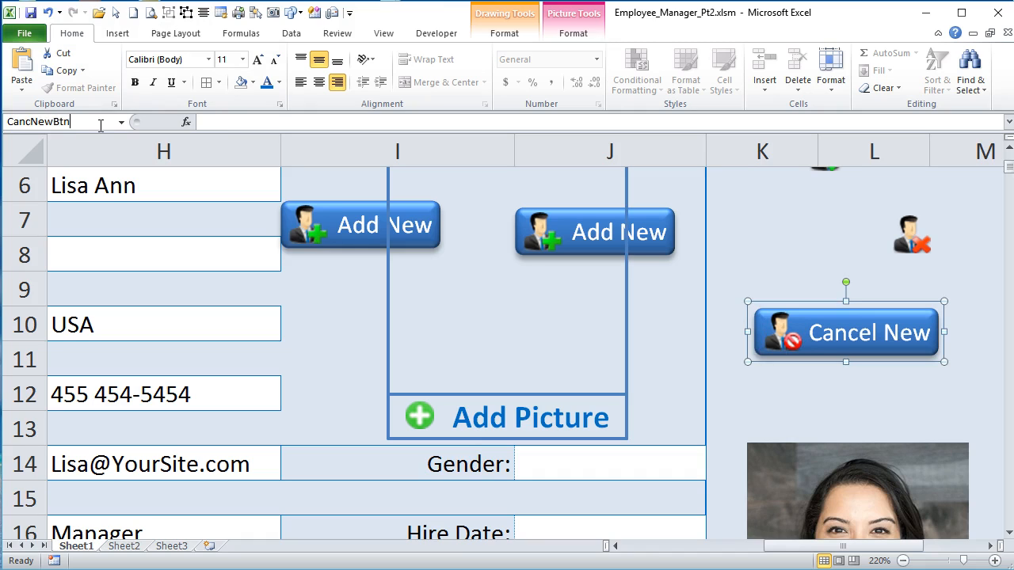
{"action": "key", "text": "Return"}
Step: Name the grouped Add New button in row 2 AddNewBtn
{"action": "left_click", "coordinate": [333, 223]}
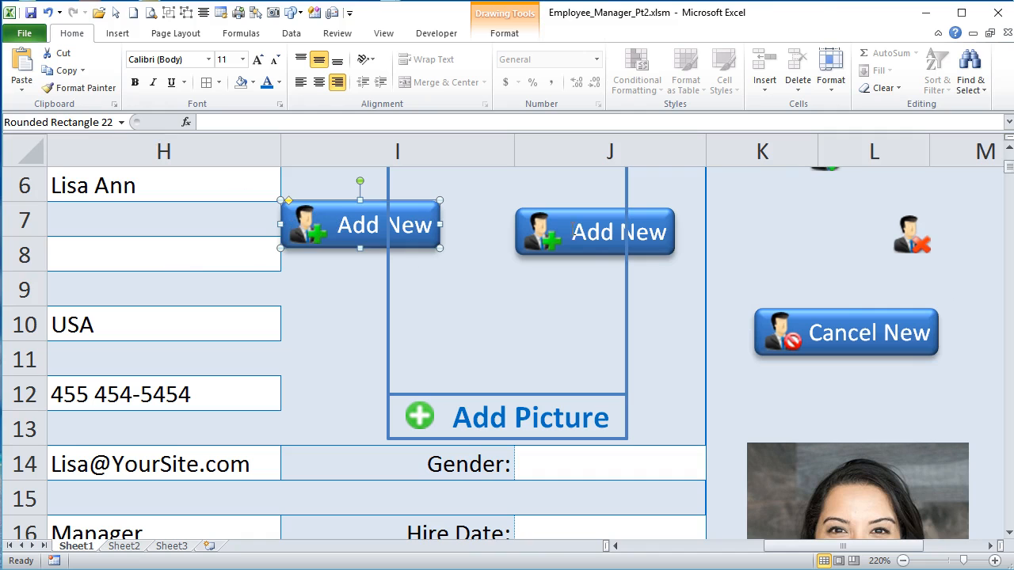
{"action": "left_click", "coordinate": [579, 231]}
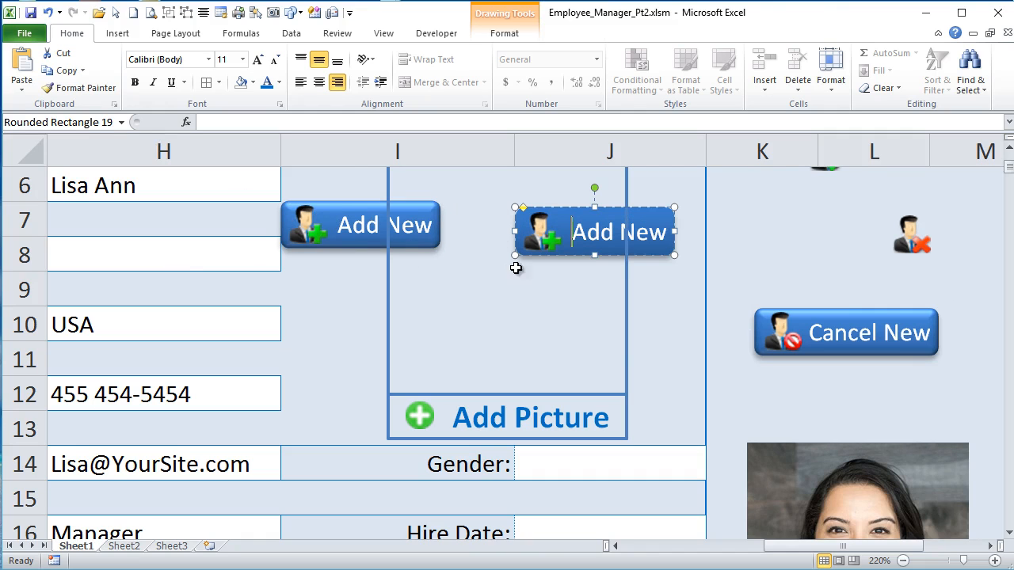
{"action": "scroll", "coordinate": [541, 311], "scroll_direction": "up", "scroll_amount": 2}
{"action": "left_click", "coordinate": [155, 295]}
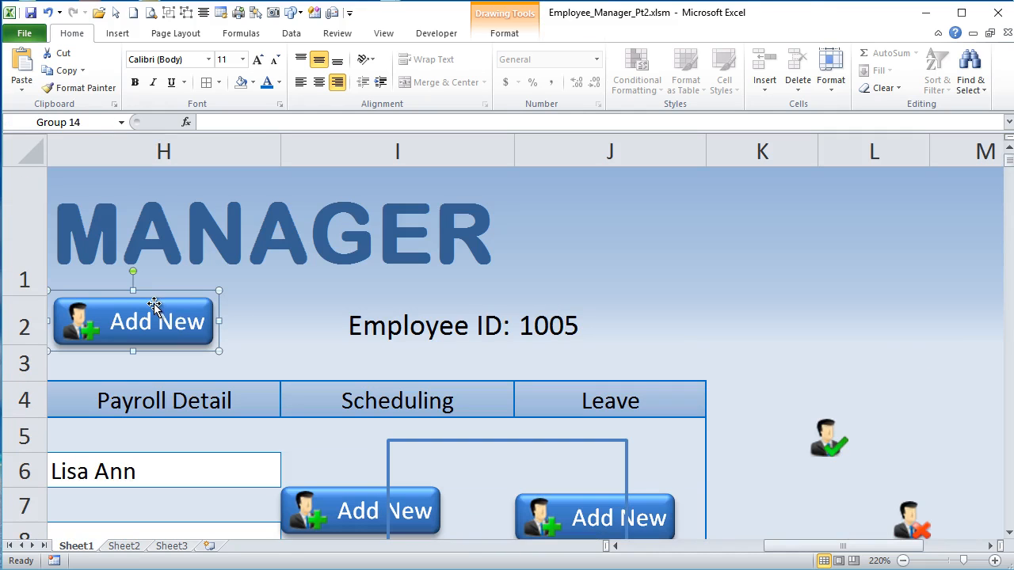
{"action": "left_click", "coordinate": [82, 123]}
{"action": "type", "text": "AddNewBtn"}
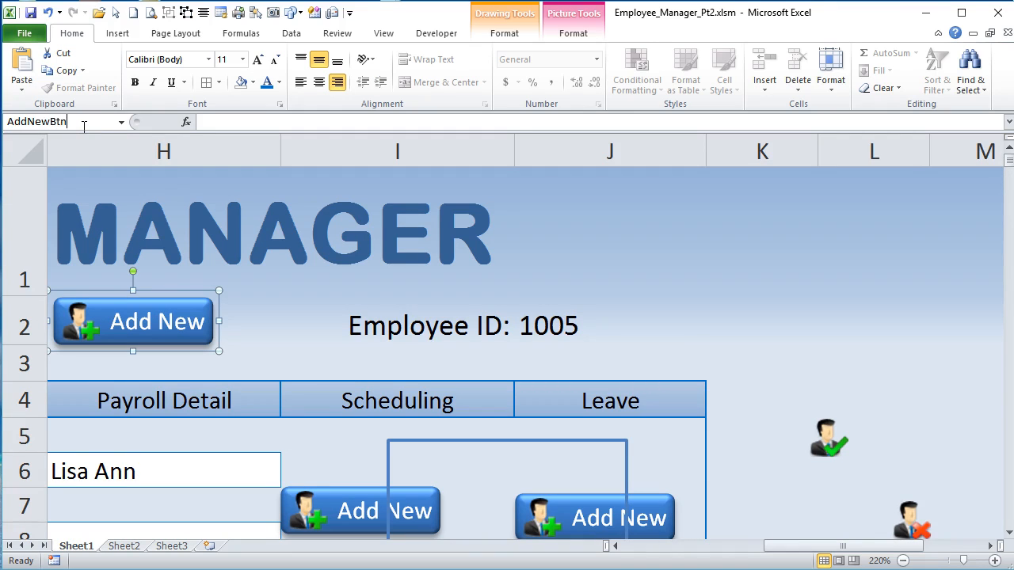
{"action": "key", "text": "Return"}
Step: Change the label of the ungrouped Add New copy in column I to Delete
{"action": "scroll", "coordinate": [198, 236], "scroll_direction": "down", "scroll_amount": 3}
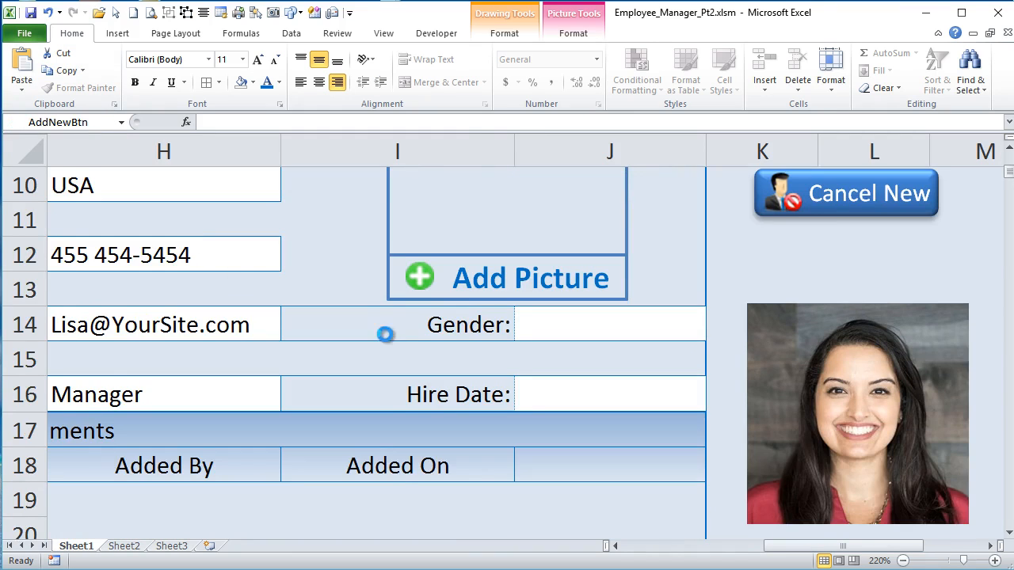
{"action": "scroll", "coordinate": [385, 334], "scroll_direction": "down", "scroll_amount": 3, "text": "ctrl"}
{"action": "scroll", "coordinate": [380, 340], "scroll_direction": "up", "scroll_amount": 3}
{"action": "scroll", "coordinate": [356, 347], "scroll_direction": "down", "scroll_amount": 2}
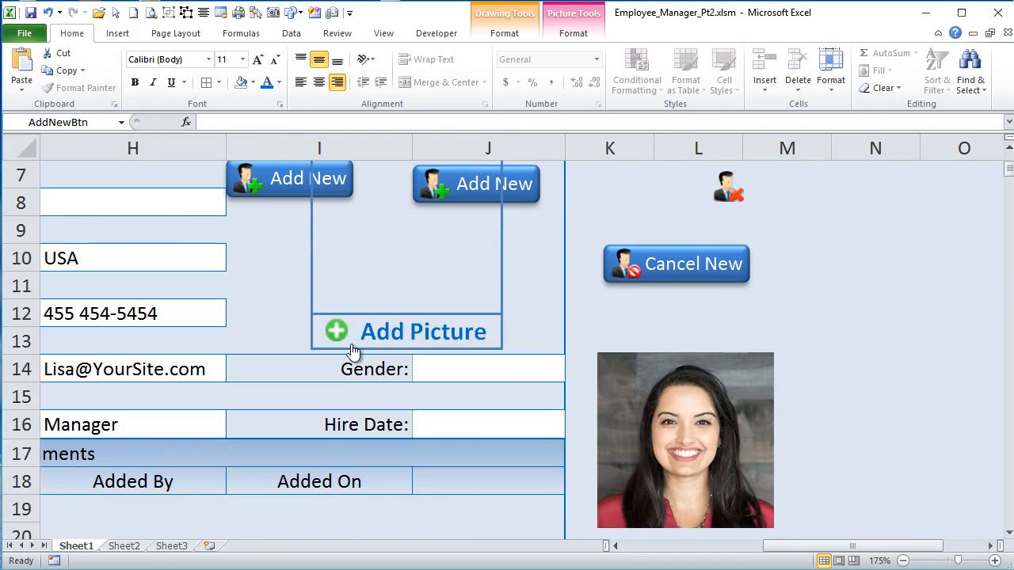
{"action": "scroll", "coordinate": [353, 351], "scroll_direction": "up", "scroll_amount": 1}
{"action": "left_click", "coordinate": [274, 263]}
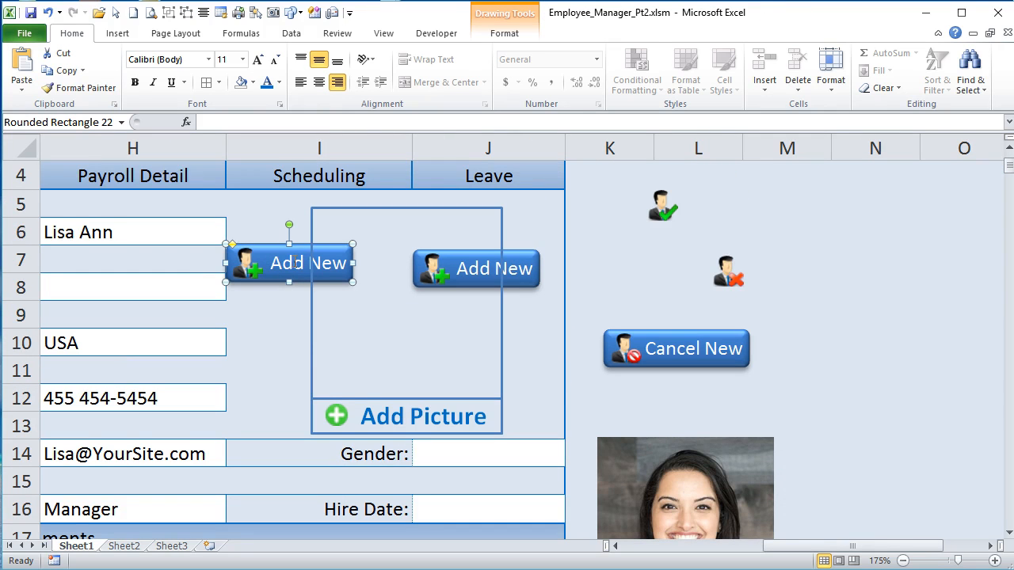
{"action": "left_click", "coordinate": [297, 263]}
{"action": "left_click_drag", "start_coordinate": [273, 263], "coordinate": [375, 258]}
{"action": "type", "text": "D"}
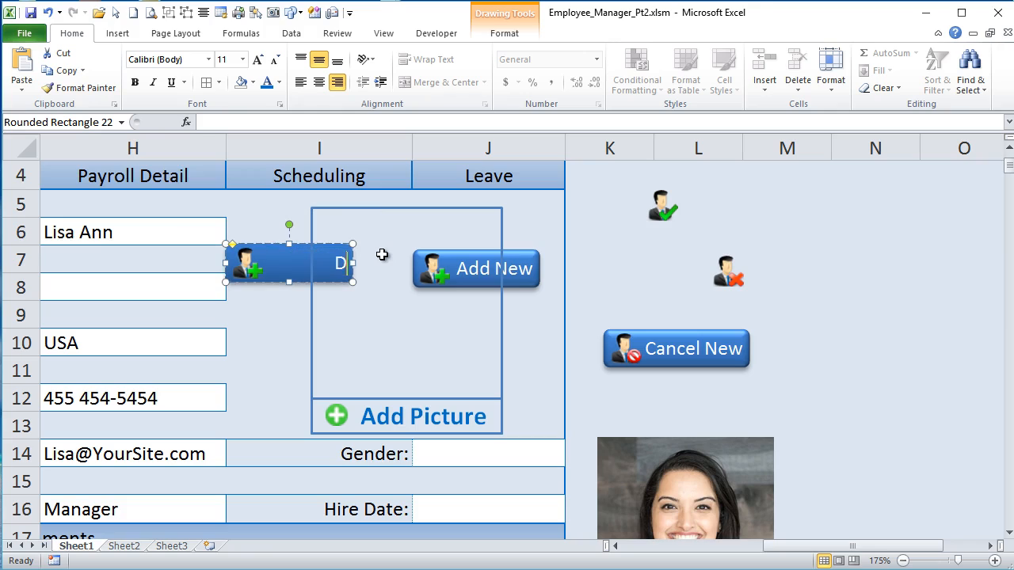
{"action": "type", "text": "elete Emp"}
{"action": "key", "text": "BackSpace"}
{"action": "key", "text": "BackSpace"}
{"action": "key", "text": "BackSpace"}
{"action": "key", "text": "BackSpace"}
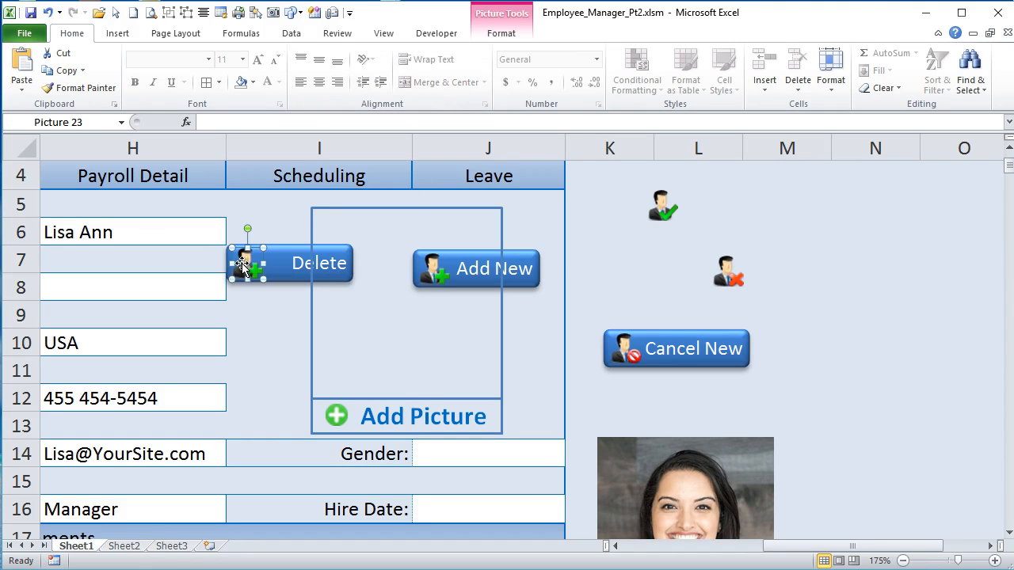
Step: Replace the green-plus icon on the Delete button with the employee icon that has the red X
{"action": "key", "text": "Delete"}
{"action": "left_click_drag", "start_coordinate": [728, 272], "coordinate": [256, 261]}
Step: Narrow the Delete button so its label sits close to the icon, and group the button with the icon
{"action": "left_click", "coordinate": [286, 262]}
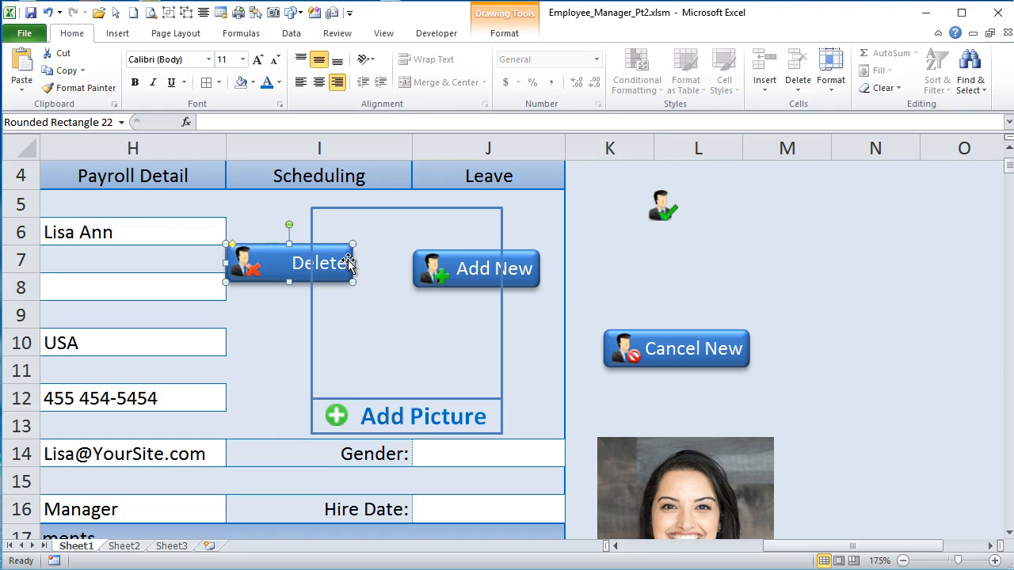
{"action": "left_click_drag", "start_coordinate": [352, 261], "coordinate": [328, 262]}
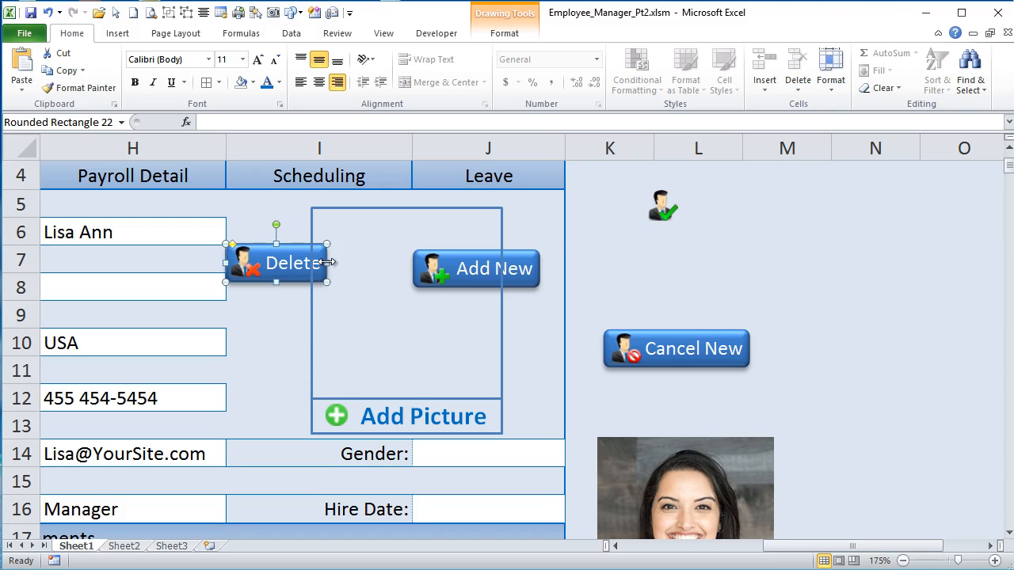
{"action": "left_click", "coordinate": [248, 267], "text": "ctrl"}
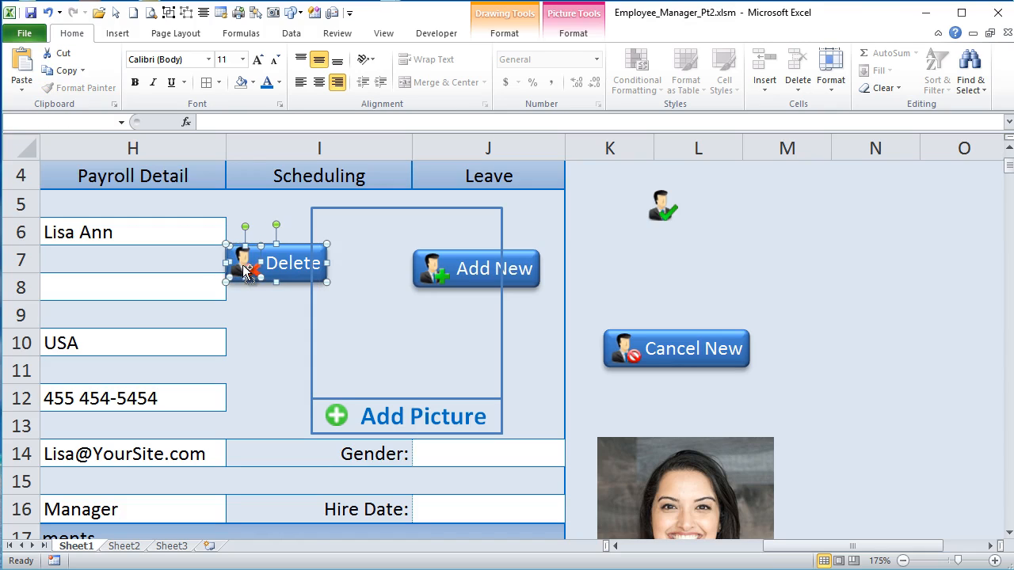
{"action": "left_click", "coordinate": [168, 13]}
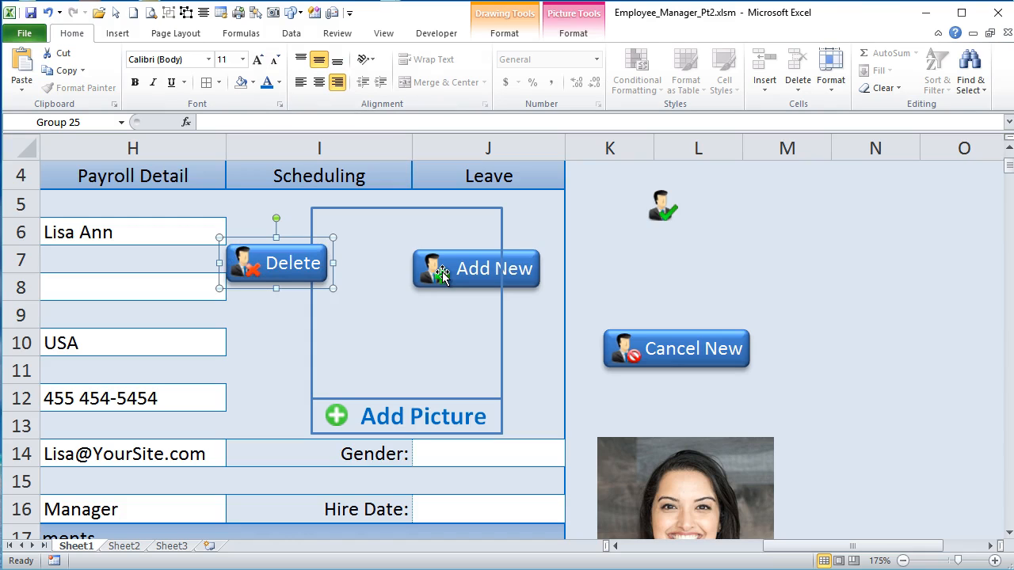
Step: Move the remaining Add New copy's shape into columns K and L, leaving its icon behind, and change its label to Save
{"action": "left_click", "coordinate": [523, 253]}
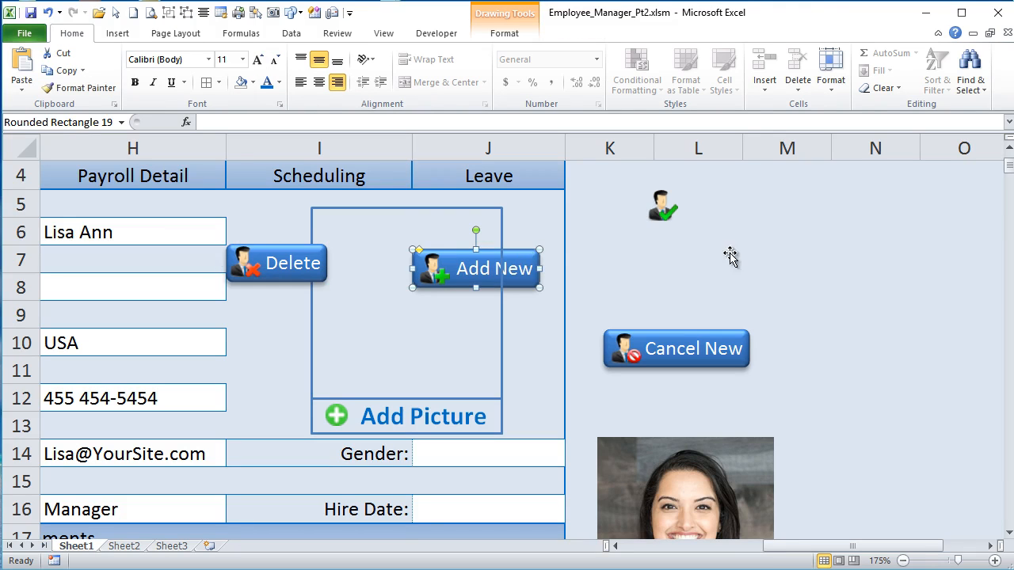
{"action": "left_click", "coordinate": [433, 268]}
{"action": "left_click_drag", "start_coordinate": [520, 253], "coordinate": [706, 256]}
{"action": "left_click_drag", "start_coordinate": [646, 273], "coordinate": [724, 261]}
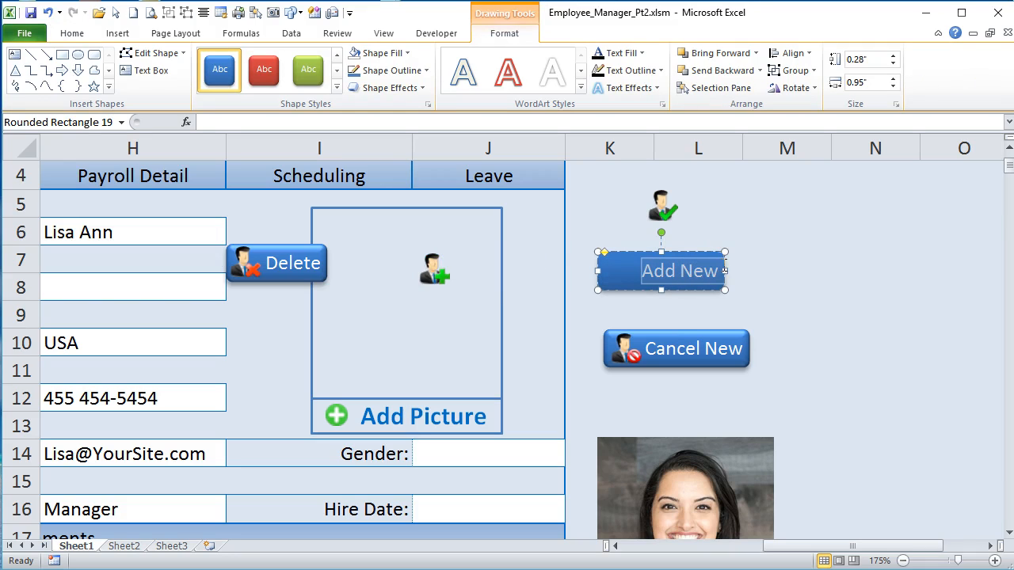
{"action": "type", "text": "Save"}
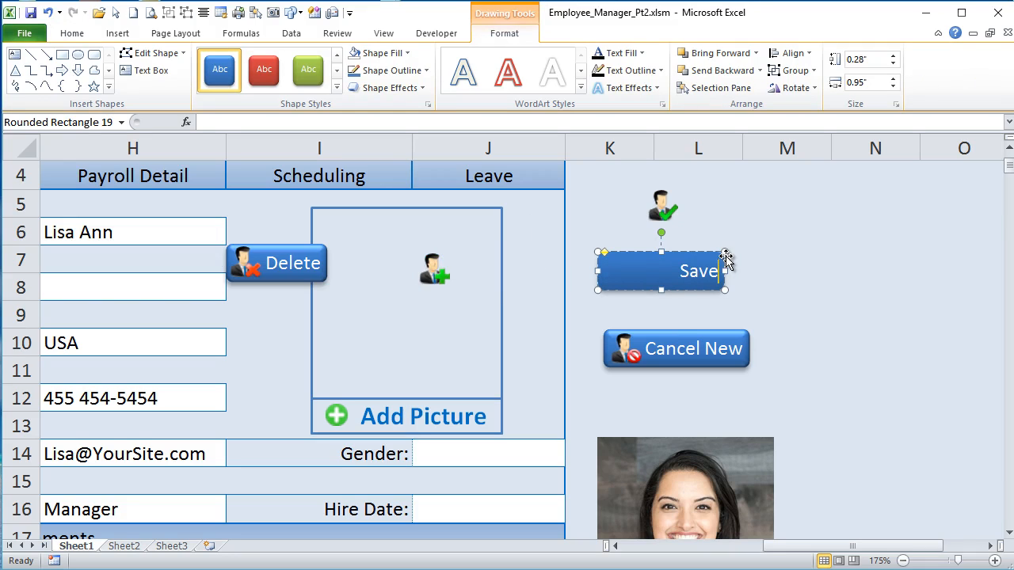
Step: Extend the Save button's label to Save New and place the employee icon with the green check on it
{"action": "type", "text": " New"}
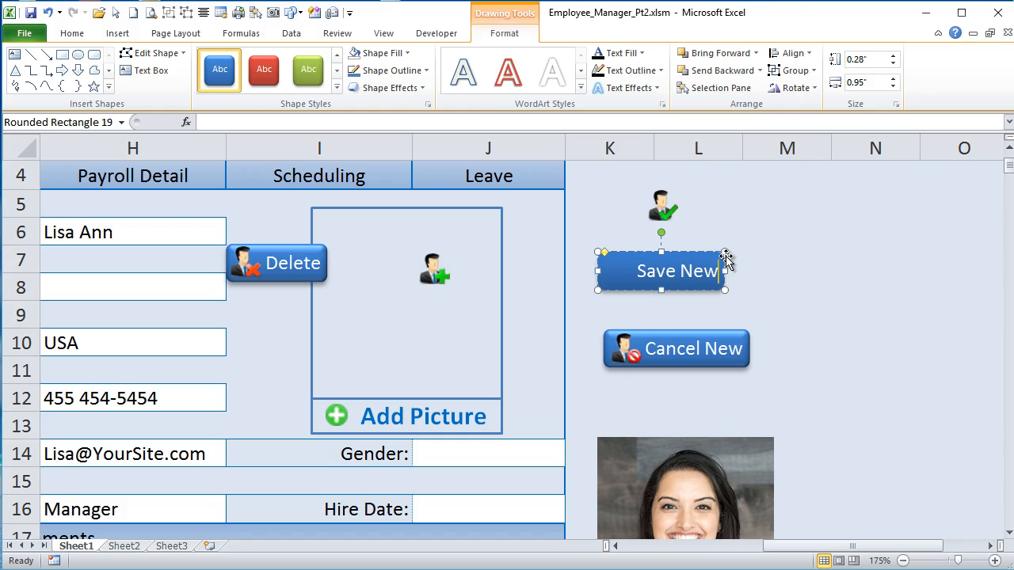
{"action": "left_click", "coordinate": [663, 208]}
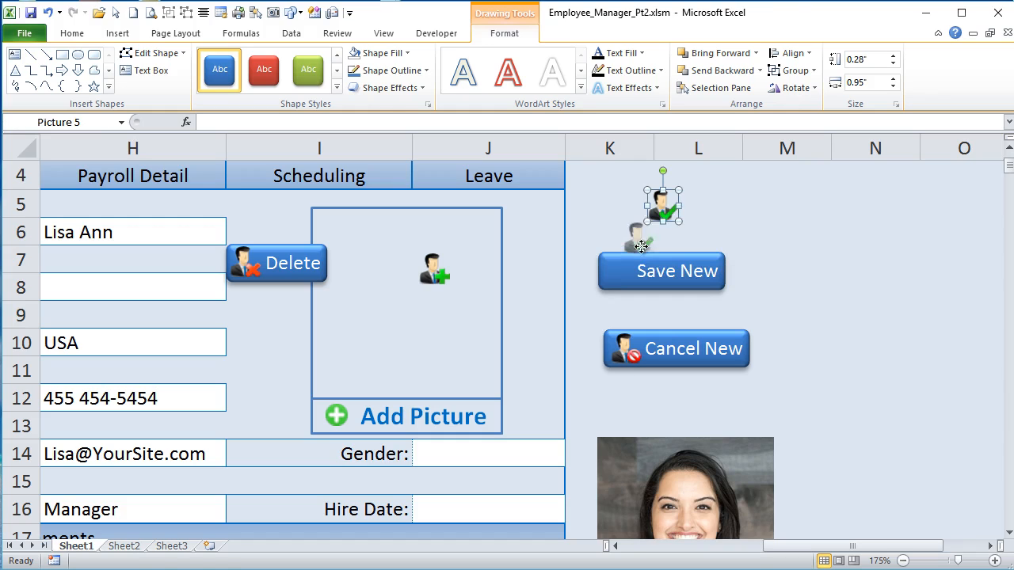
{"action": "left_click_drag", "start_coordinate": [662, 207], "coordinate": [615, 271]}
Step: Delete the leftover green-plus employee icon inside the Add Picture frame
{"action": "left_click", "coordinate": [434, 272]}
{"action": "key", "text": "Delete"}
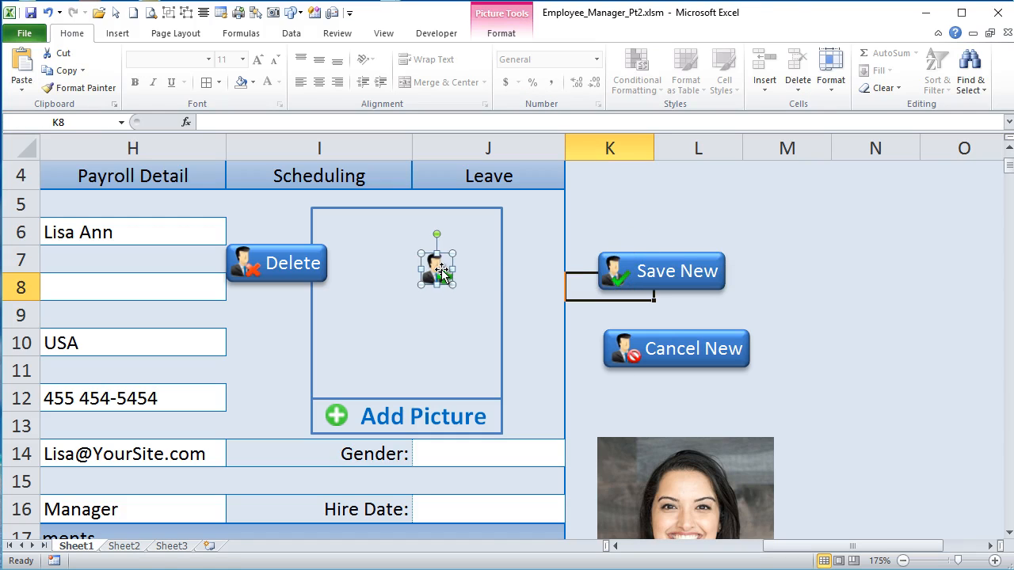
Step: Narrow the Save New button slightly so its label sits close to the icon, and group the button with the icon
{"action": "left_click", "coordinate": [602, 273]}
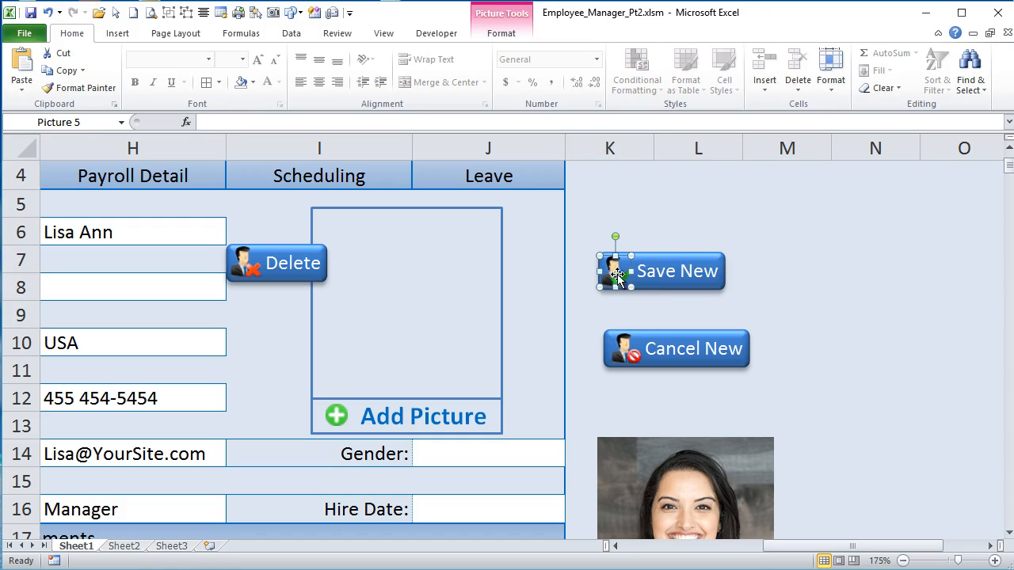
{"action": "left_click", "coordinate": [666, 272]}
{"action": "left_click_drag", "start_coordinate": [725, 272], "coordinate": [719, 271]}
{"action": "left_click", "coordinate": [603, 272]}
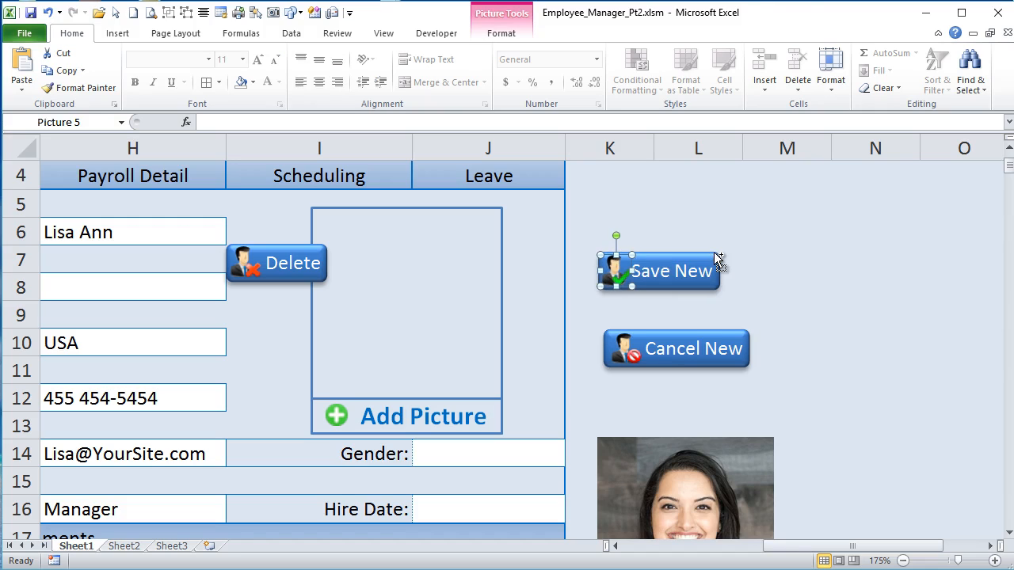
{"action": "left_click", "coordinate": [714, 253], "text": "ctrl"}
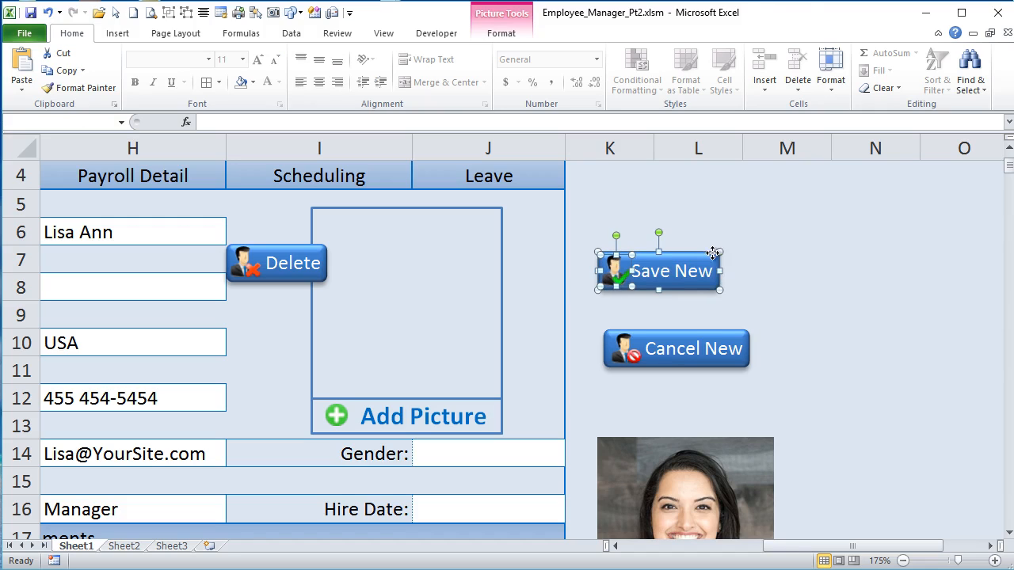
{"action": "left_click", "coordinate": [169, 14]}
Step: Move the Cancel New button beside the Save New button so both sit in one row
{"action": "scroll", "coordinate": [507, 305], "scroll_direction": "down", "scroll_amount": 4, "text": "ctrl"}
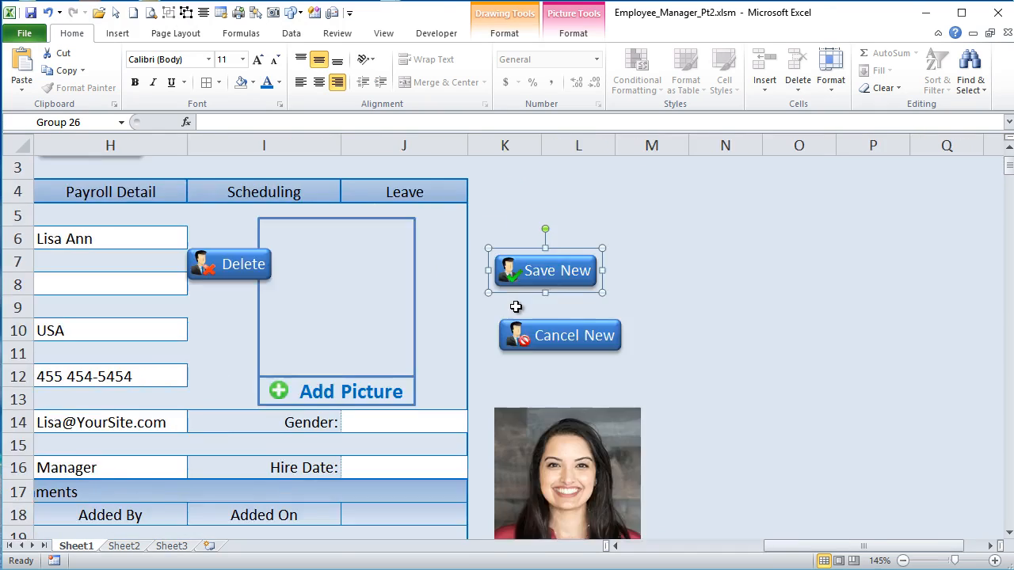
{"action": "left_click", "coordinate": [529, 318]}
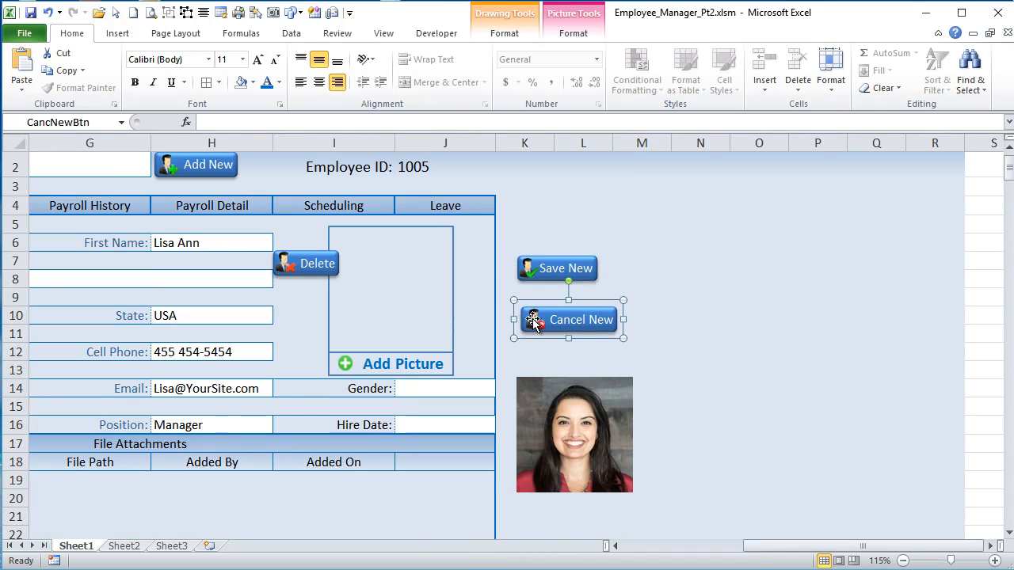
{"action": "left_click", "coordinate": [286, 264]}
{"action": "scroll", "coordinate": [341, 346], "scroll_direction": "up", "scroll_amount": 1}
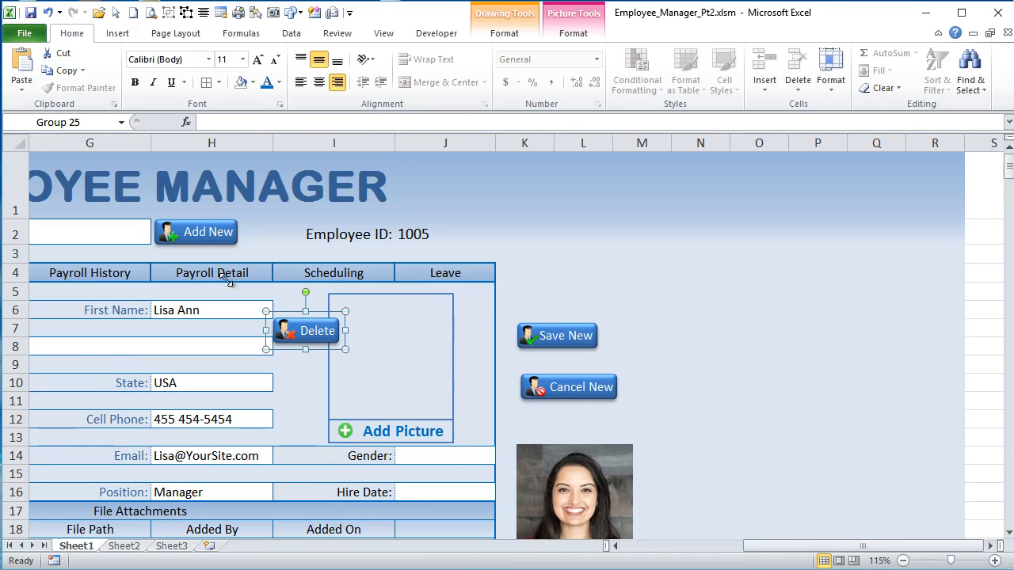
{"action": "left_click", "coordinate": [203, 222]}
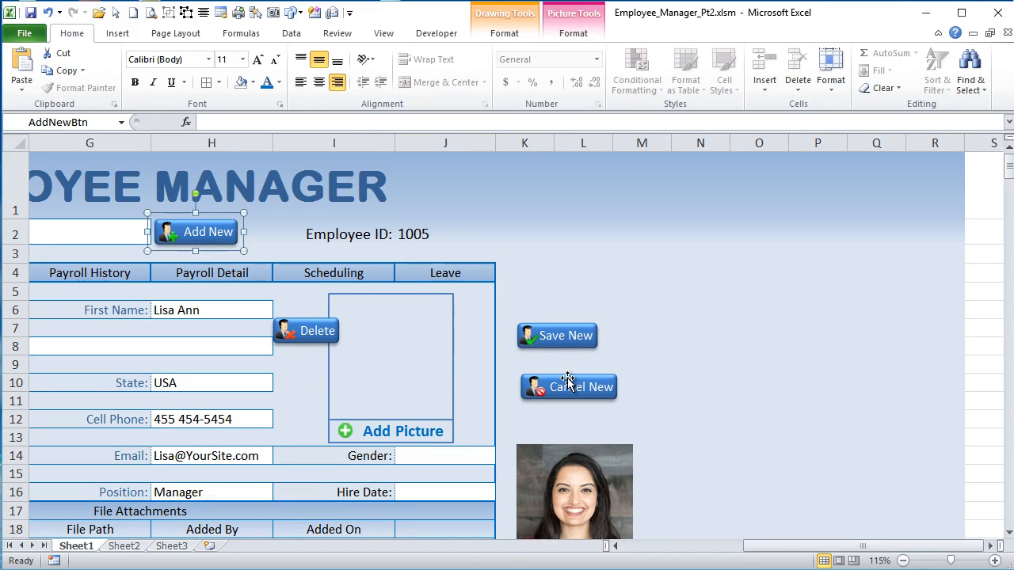
{"action": "left_click_drag", "start_coordinate": [563, 381], "coordinate": [650, 327]}
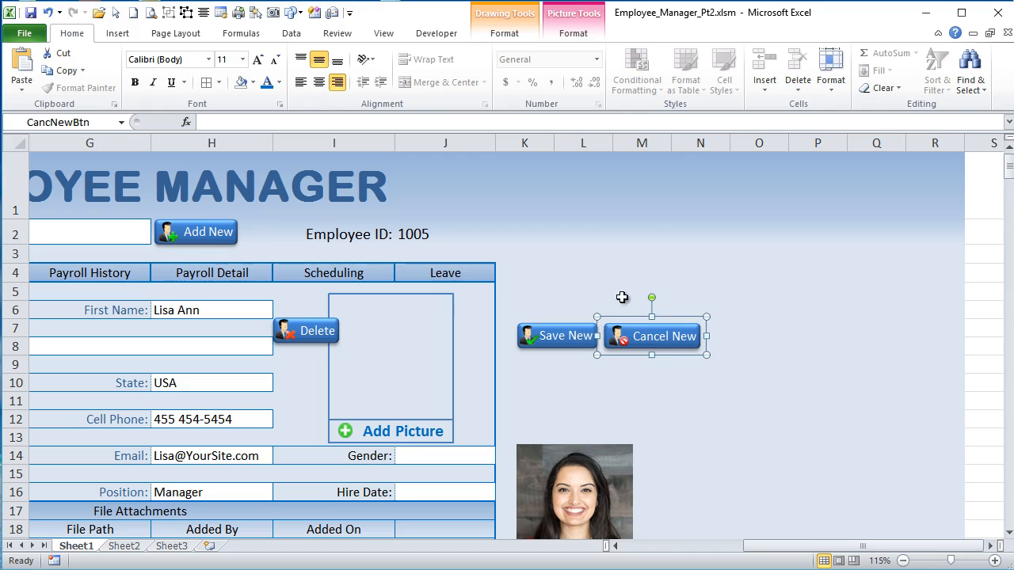
Step: Align the Save New and Cancel New buttons with each other using Align Middle
{"action": "left_click", "coordinate": [554, 323]}
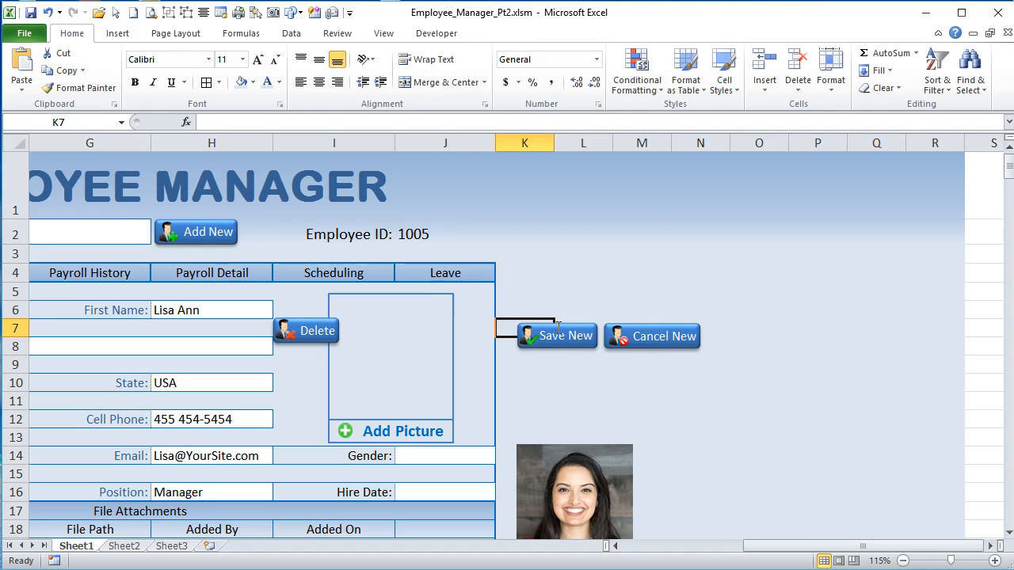
{"action": "left_click", "coordinate": [558, 336]}
{"action": "left_click", "coordinate": [580, 317]}
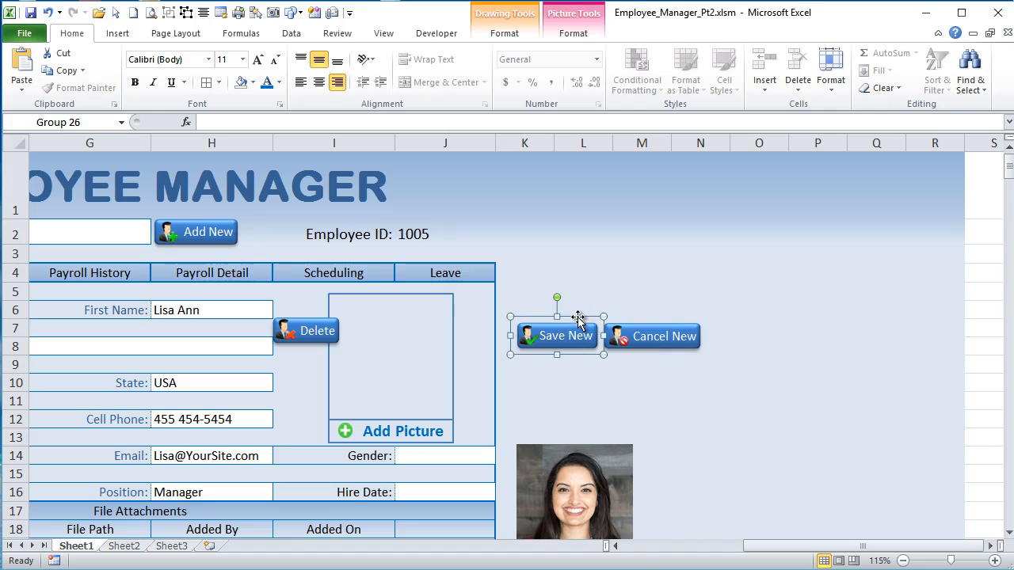
{"action": "left_click", "coordinate": [678, 351], "text": "ctrl"}
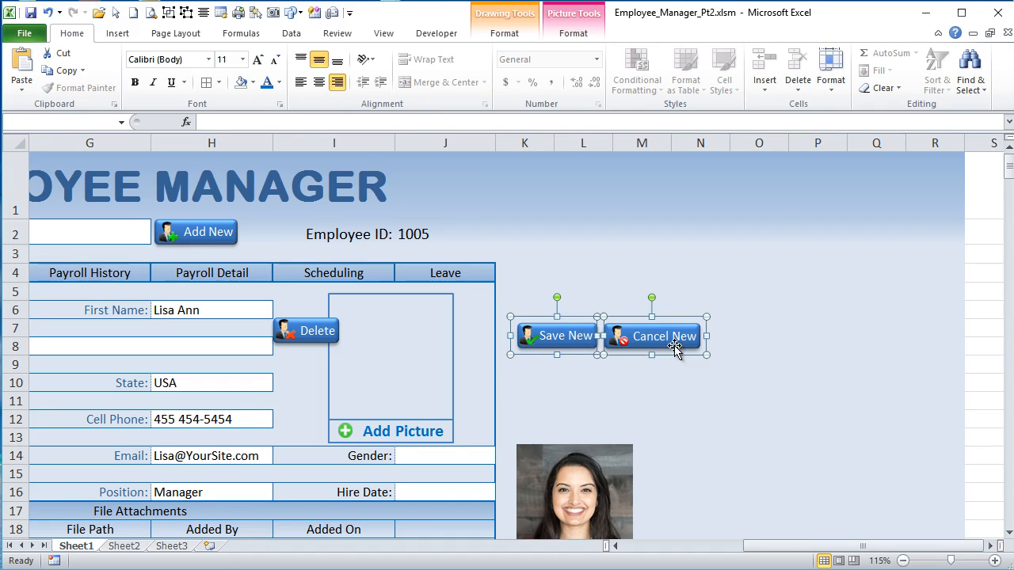
{"action": "left_click", "coordinate": [574, 35]}
{"action": "left_click", "coordinate": [828, 53]}
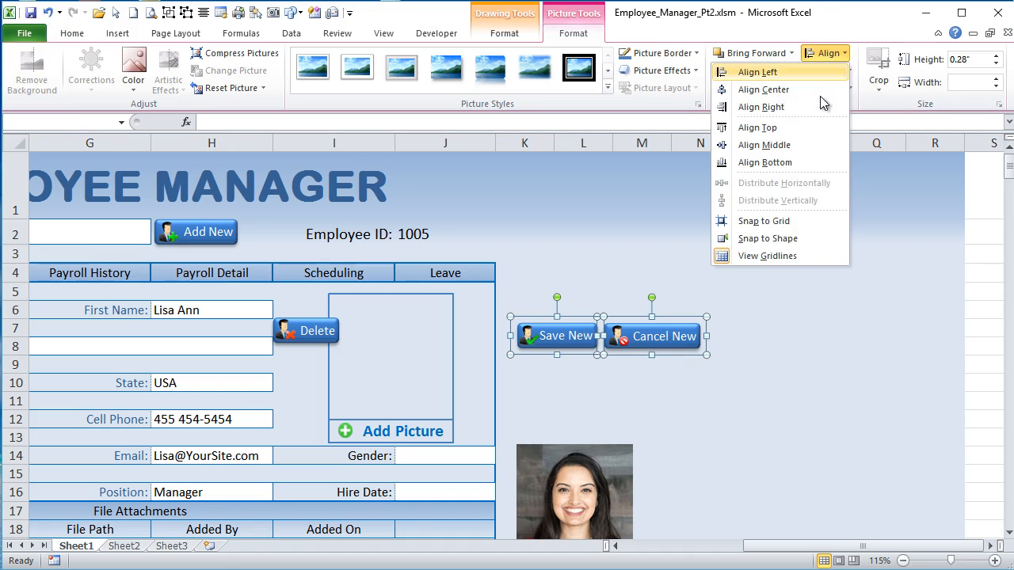
{"action": "left_click", "coordinate": [792, 146]}
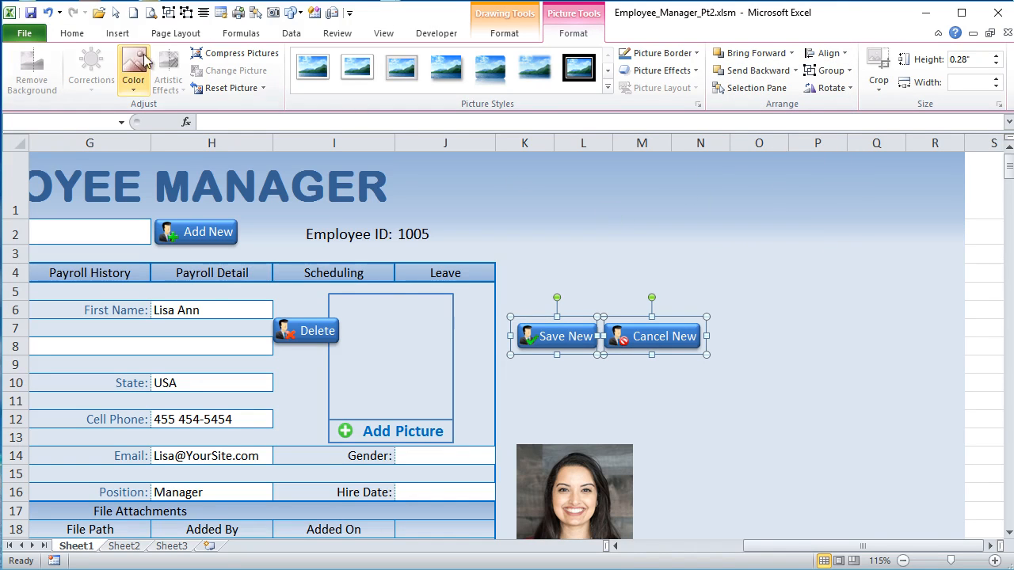
Step: Group the Save New and Cancel New buttons and name the group NewEmpGrp
{"action": "left_click", "coordinate": [169, 13]}
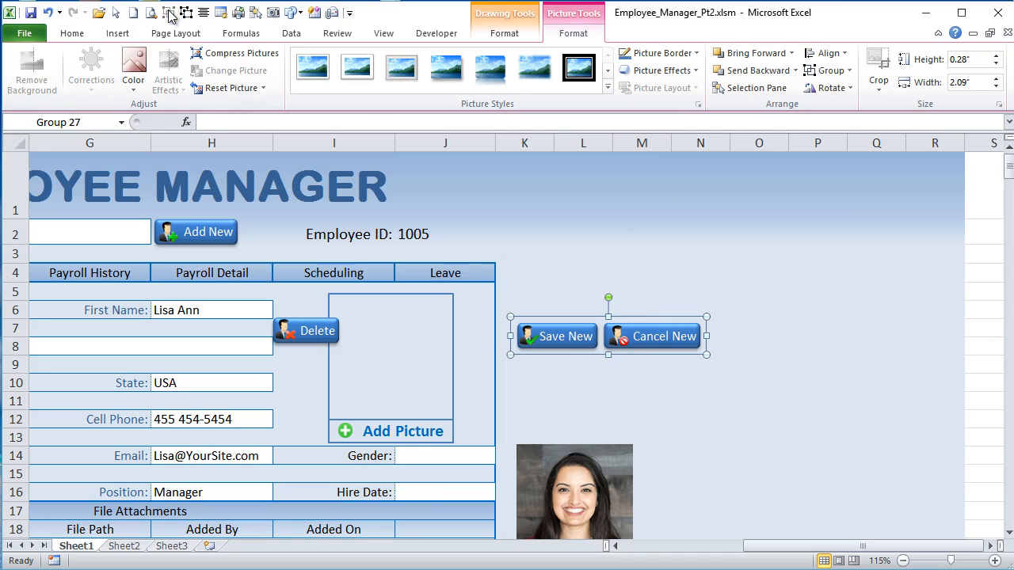
{"action": "left_click", "coordinate": [102, 121]}
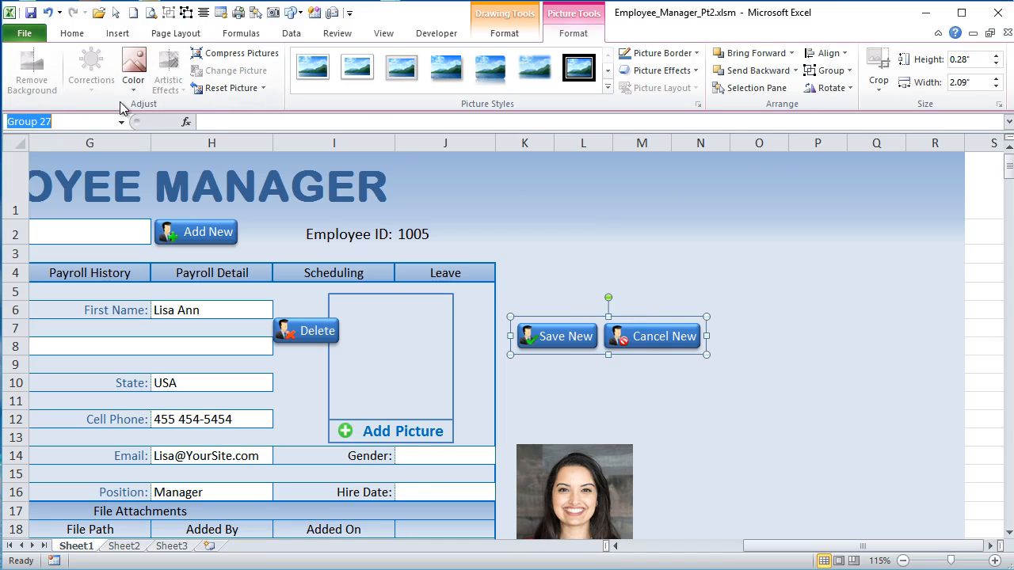
{"action": "type", "text": "New"}
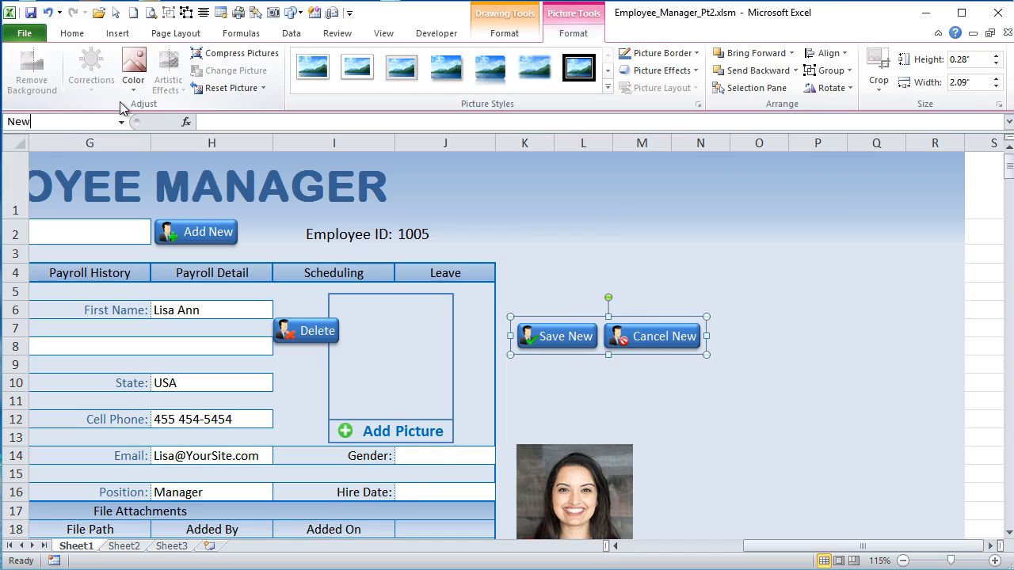
{"action": "type", "text": "EmpGrp"}
{"action": "key", "text": "Return"}
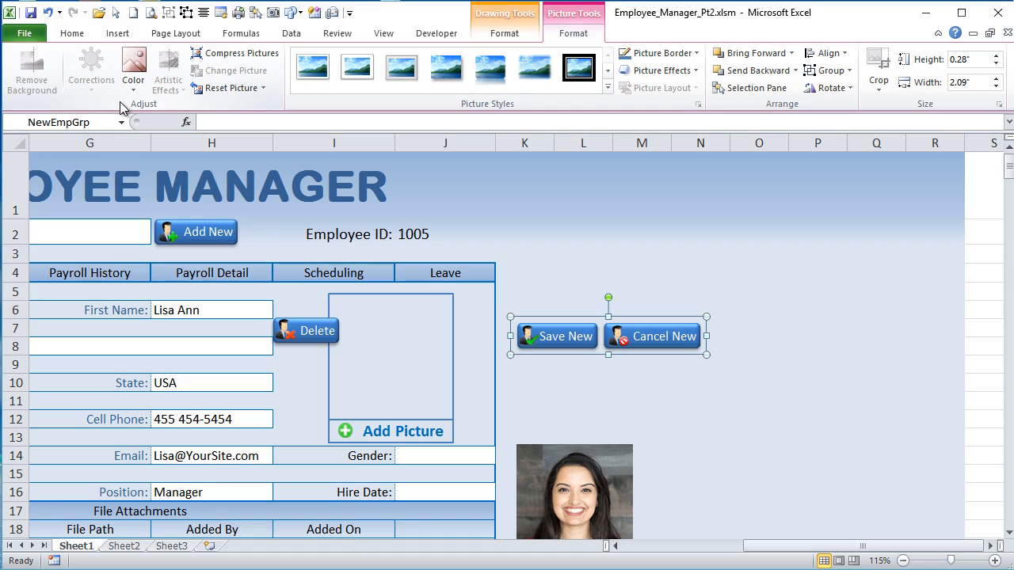
Step: Move the Delete button beside Add New in row 2 and narrow the Add New button slightly
{"action": "left_click", "coordinate": [300, 318]}
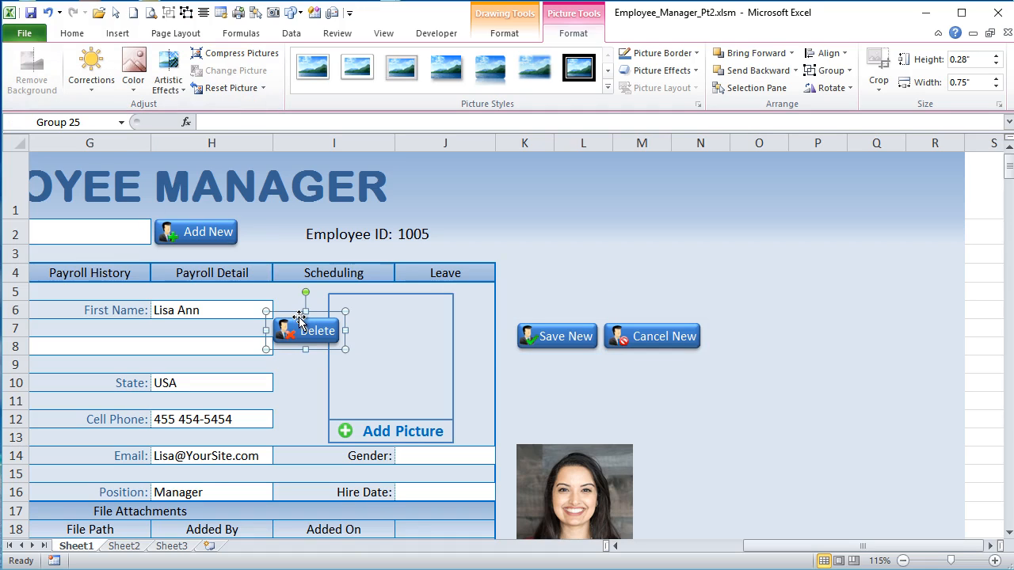
{"action": "left_click_drag", "start_coordinate": [300, 312], "coordinate": [267, 214]}
{"action": "left_click", "coordinate": [197, 226]}
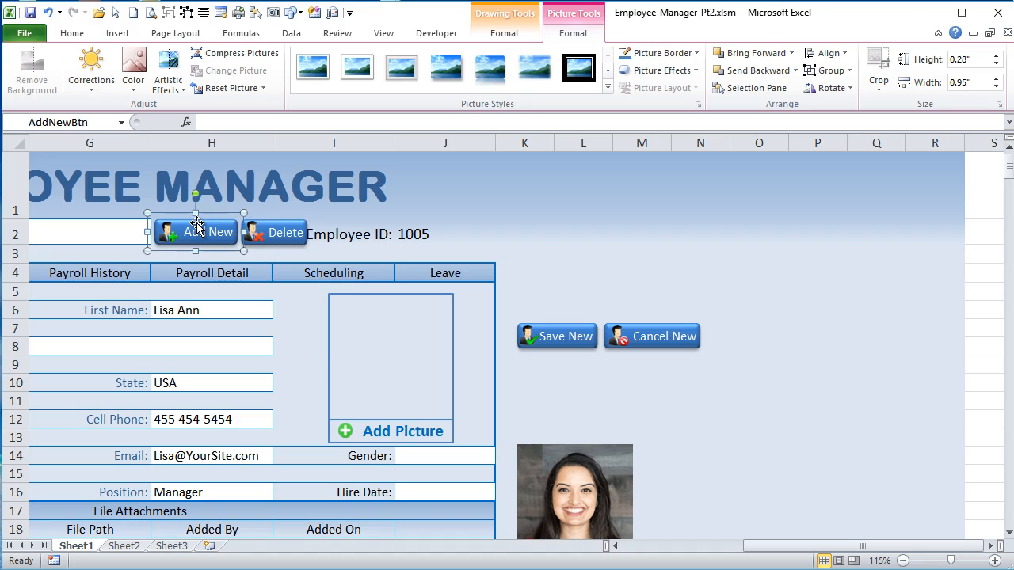
{"action": "left_click", "coordinate": [255, 235], "text": "ctrl"}
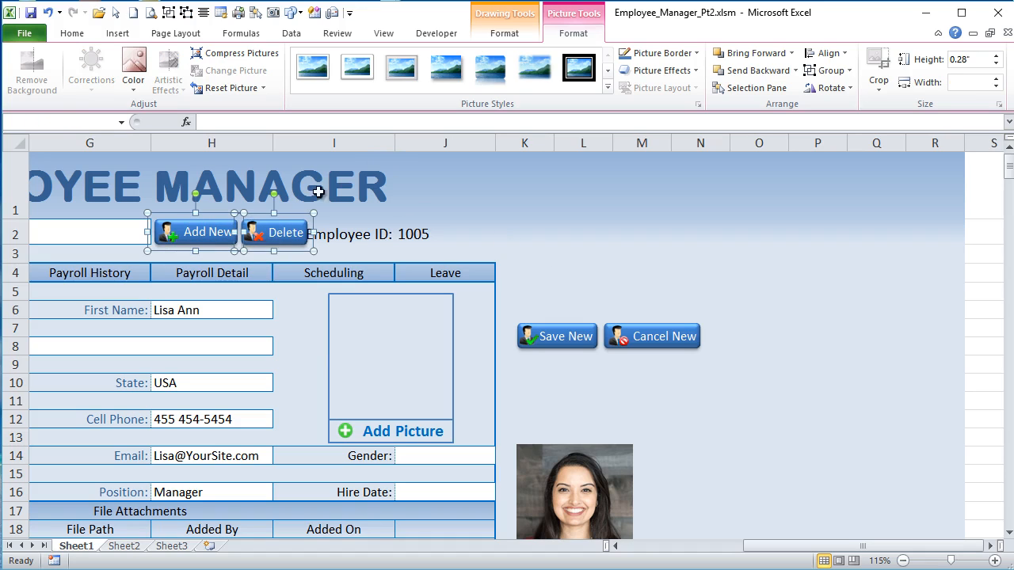
{"action": "left_click", "coordinate": [196, 231]}
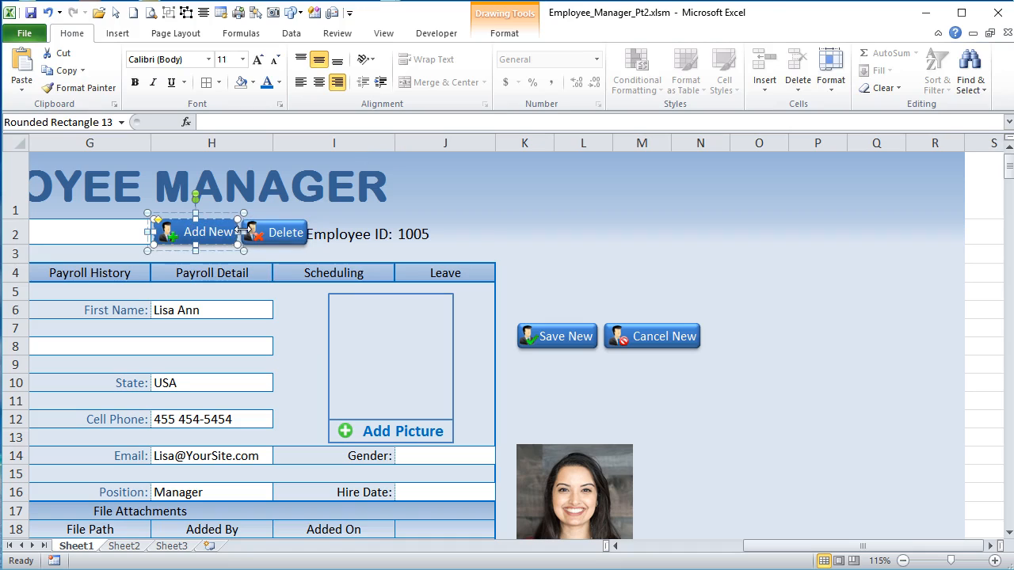
{"action": "left_click_drag", "start_coordinate": [238, 231], "coordinate": [233, 232]}
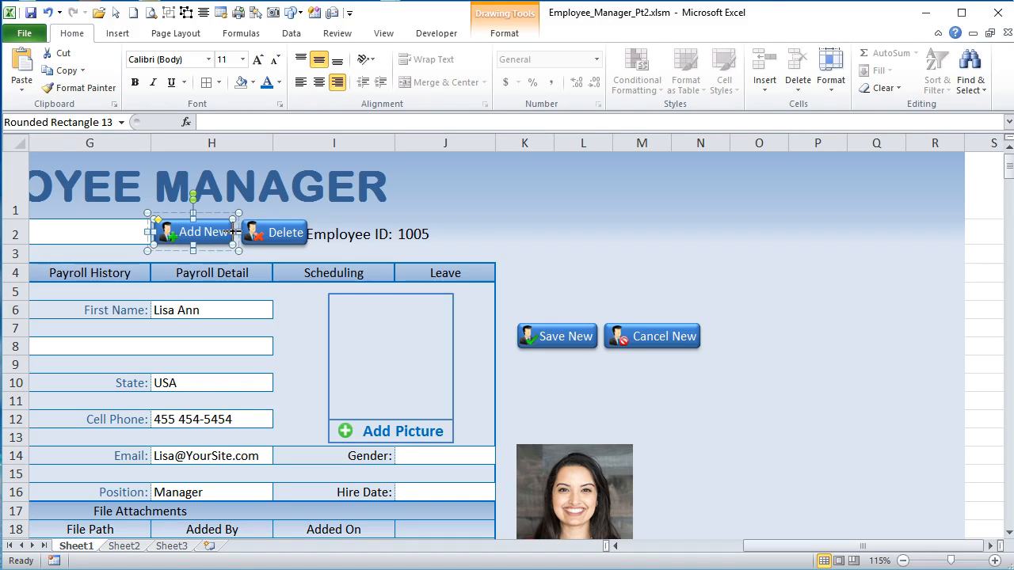
{"action": "left_click_drag", "start_coordinate": [233, 231], "coordinate": [238, 232]}
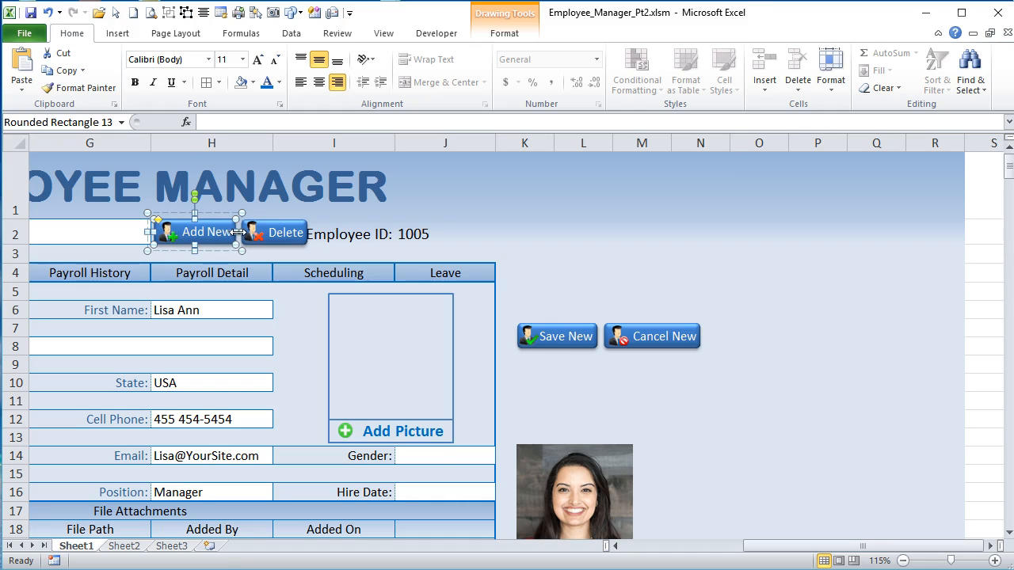
Step: Align the Add New and Delete buttons with each other using Align Middle
{"action": "left_click", "coordinate": [230, 218]}
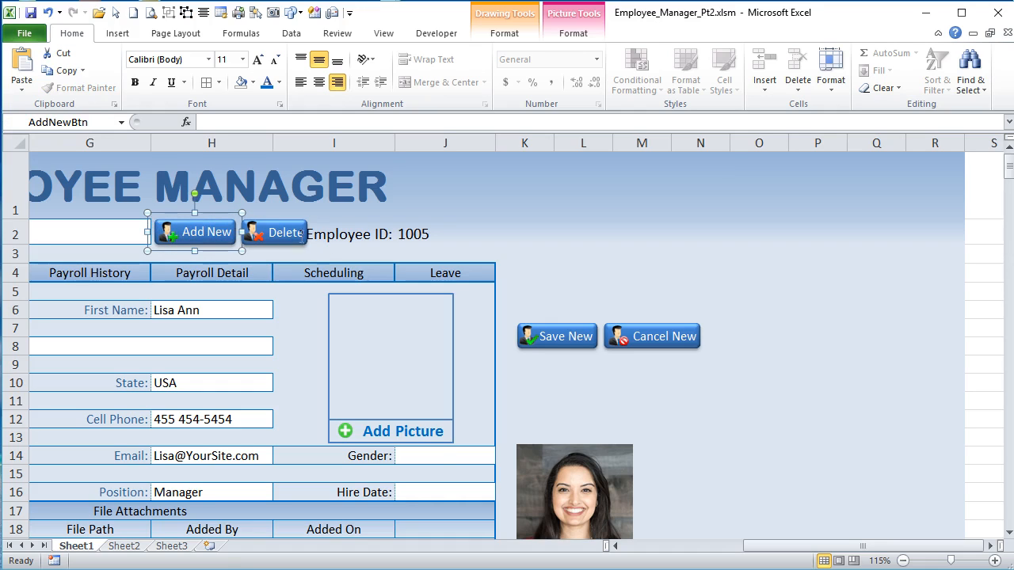
{"action": "left_click", "coordinate": [295, 235], "text": "shift"}
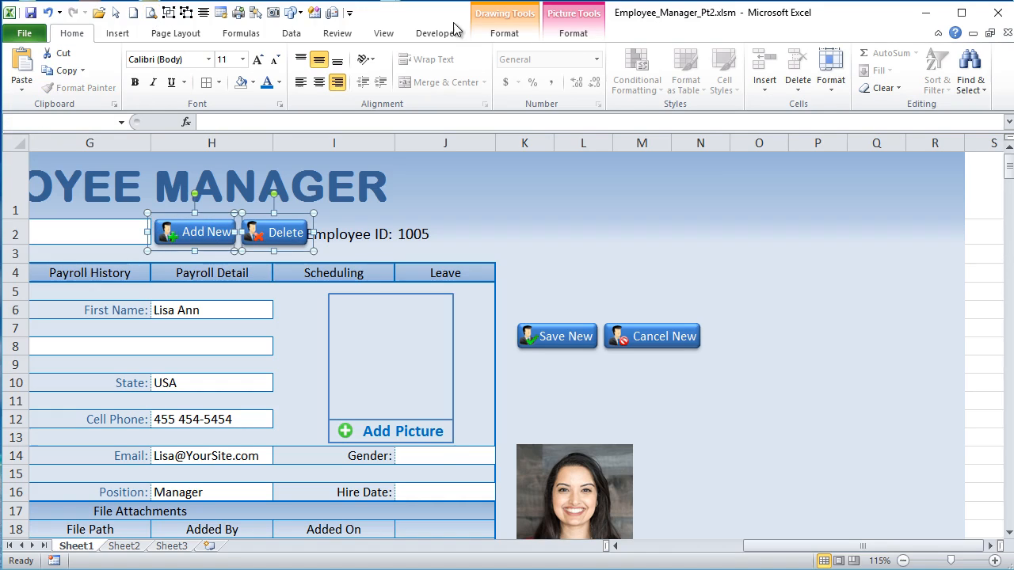
{"action": "left_click", "coordinate": [554, 36]}
{"action": "left_click", "coordinate": [826, 53]}
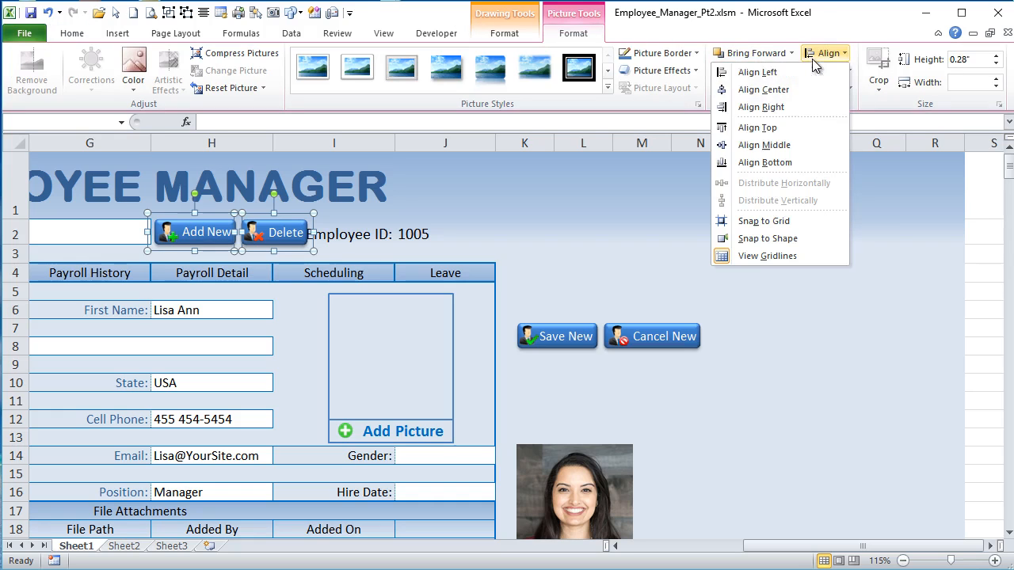
{"action": "left_click", "coordinate": [768, 145]}
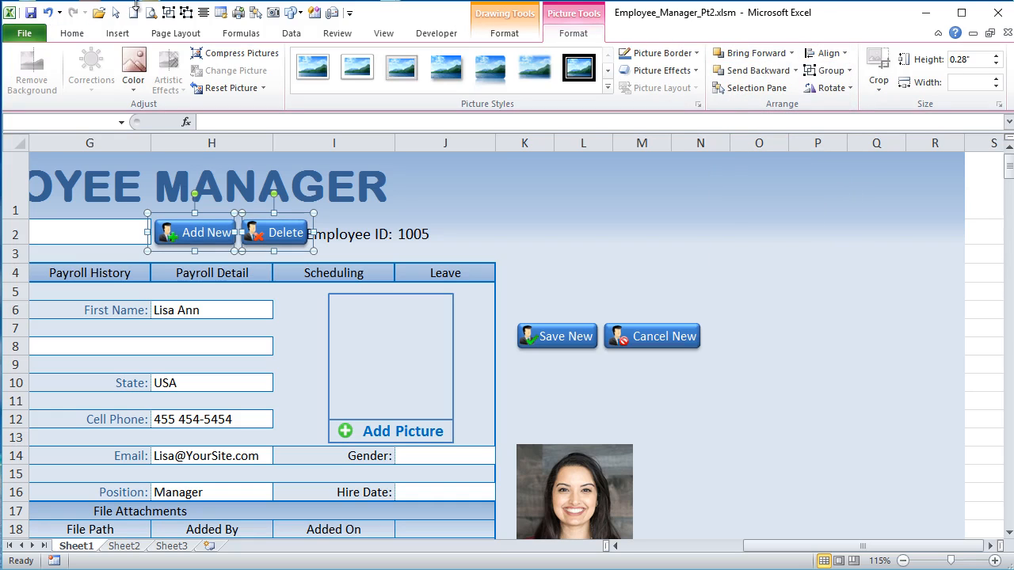
Step: Group the Add New and Delete buttons and name the group ExistEmpGrp
{"action": "left_click", "coordinate": [169, 13]}
{"action": "left_click", "coordinate": [67, 122]}
{"action": "type", "text": "ExistEmpGrp"}
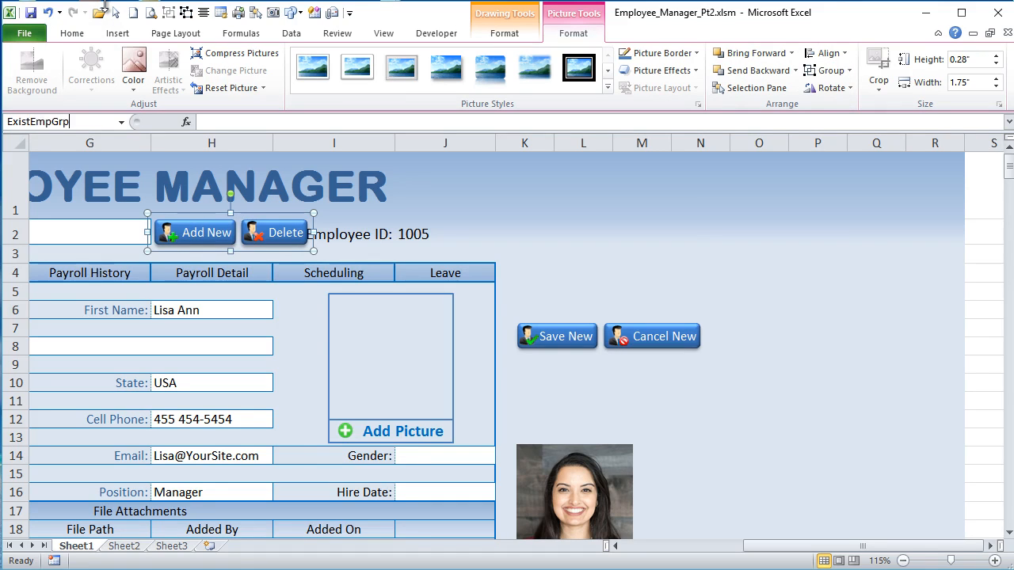
{"action": "key", "text": "Return"}
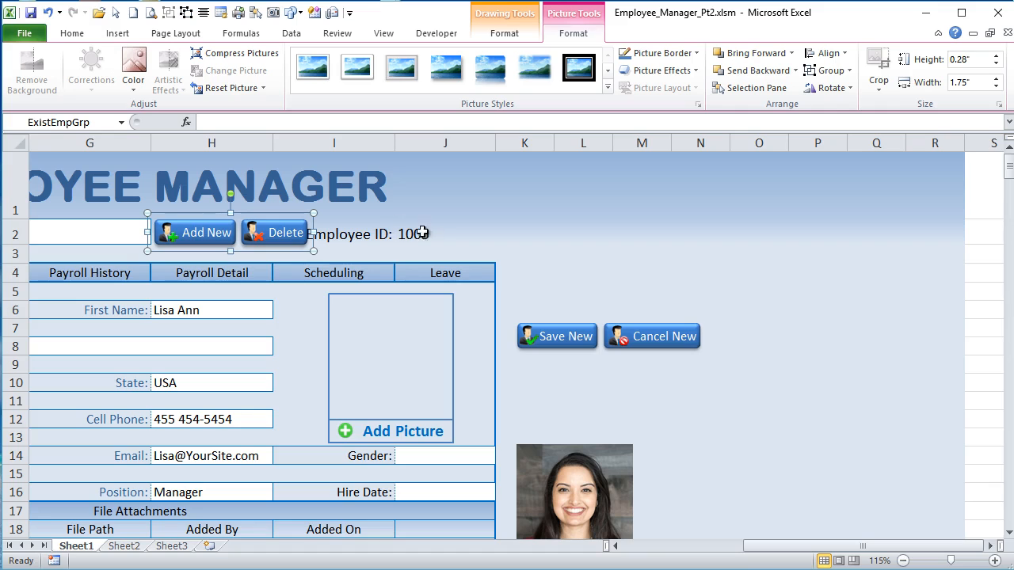
Step: Move the NewEmpGrp buttons into row 2 so they overlap the Add New and Delete buttons, and deselect the group
{"action": "left_click", "coordinate": [548, 326]}
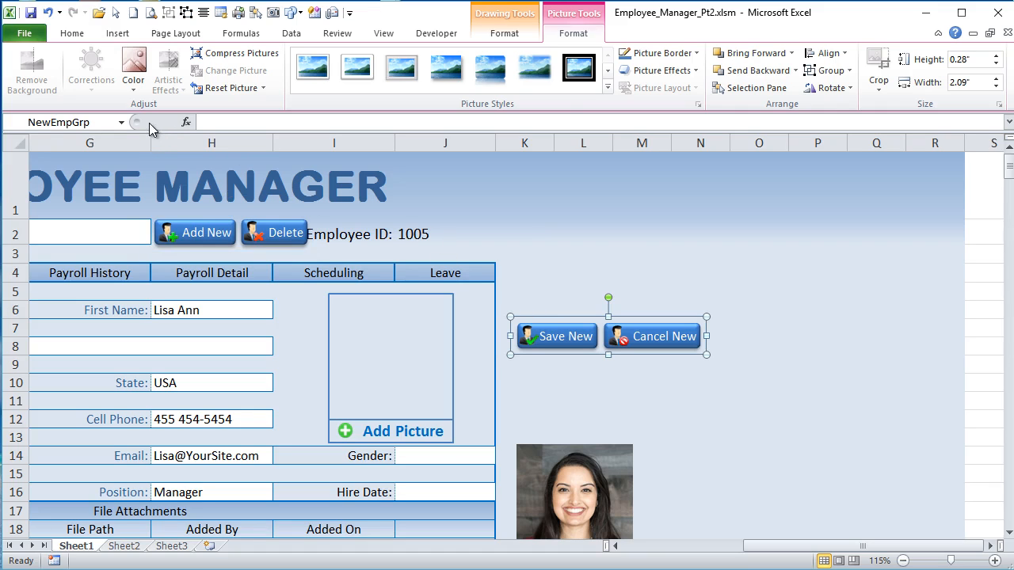
{"action": "left_click", "coordinate": [609, 253]}
{"action": "left_click_drag", "start_coordinate": [532, 320], "coordinate": [196, 223]}
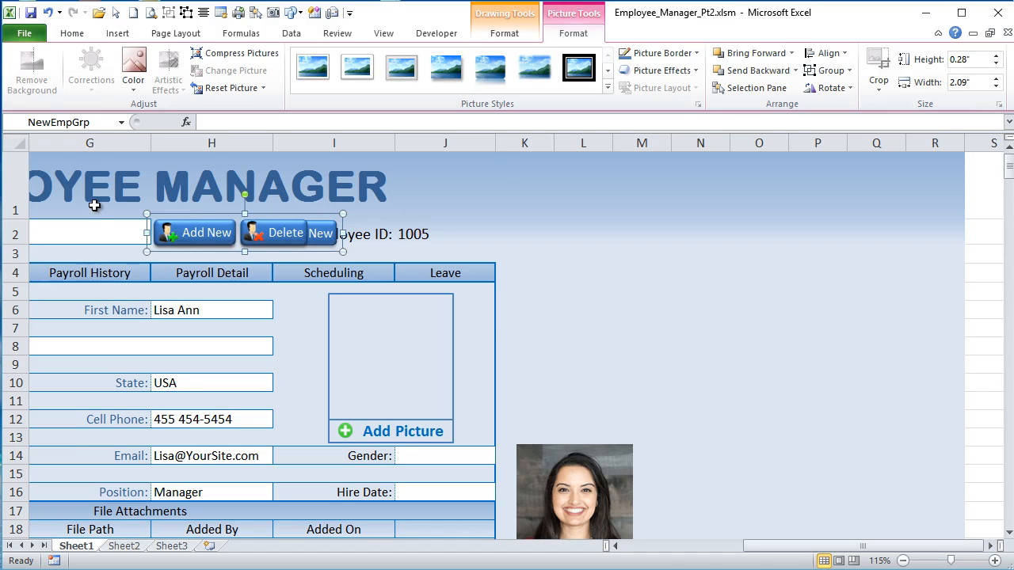
{"action": "left_click_drag", "start_coordinate": [96, 208], "coordinate": [346, 262]}
{"action": "left_click", "coordinate": [530, 241]}
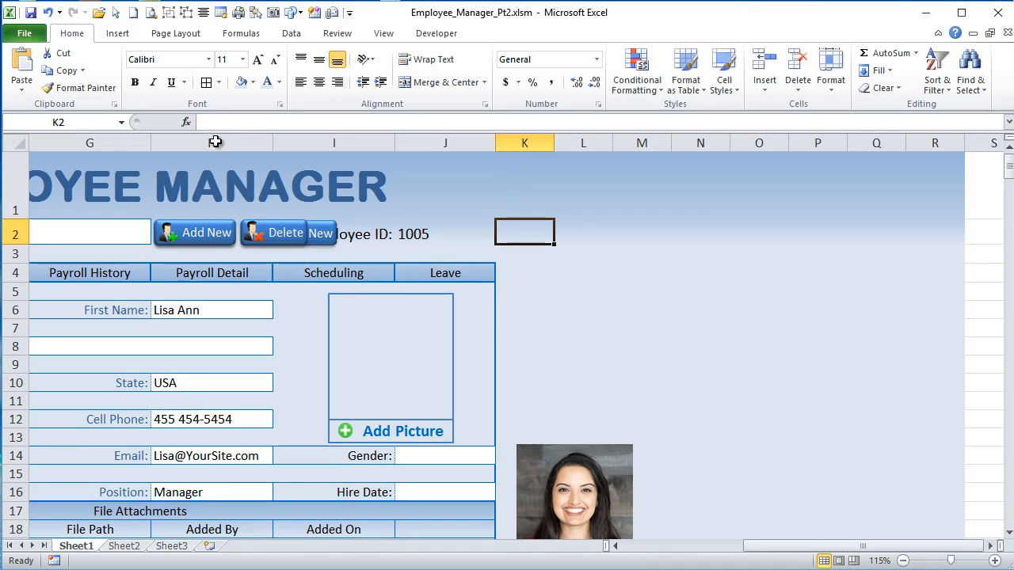
Step: Align the NewEmpGrp and ExistEmpGrp button groups in row 2 with each other using Align Middle
{"action": "left_click", "coordinate": [115, 12]}
{"action": "mouse_move", "coordinate": [569, 307]}
{"action": "left_mouse_down"}
{"action": "mouse_move", "coordinate": [111, 206]}
{"action": "mouse_move", "coordinate": [106, 190]}
{"action": "left_mouse_up"}
{"action": "left_click", "coordinate": [574, 33]}
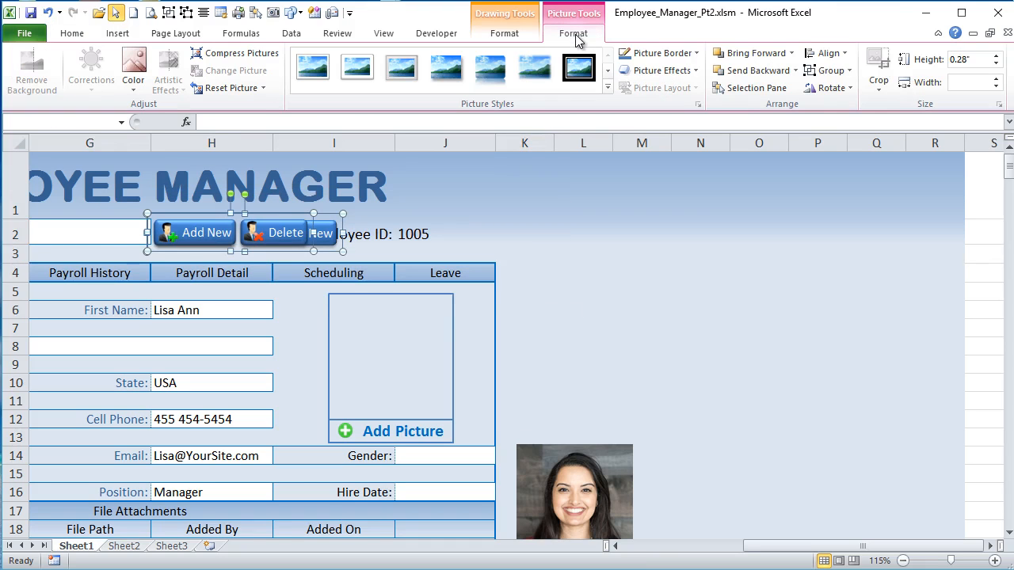
{"action": "left_click", "coordinate": [824, 53]}
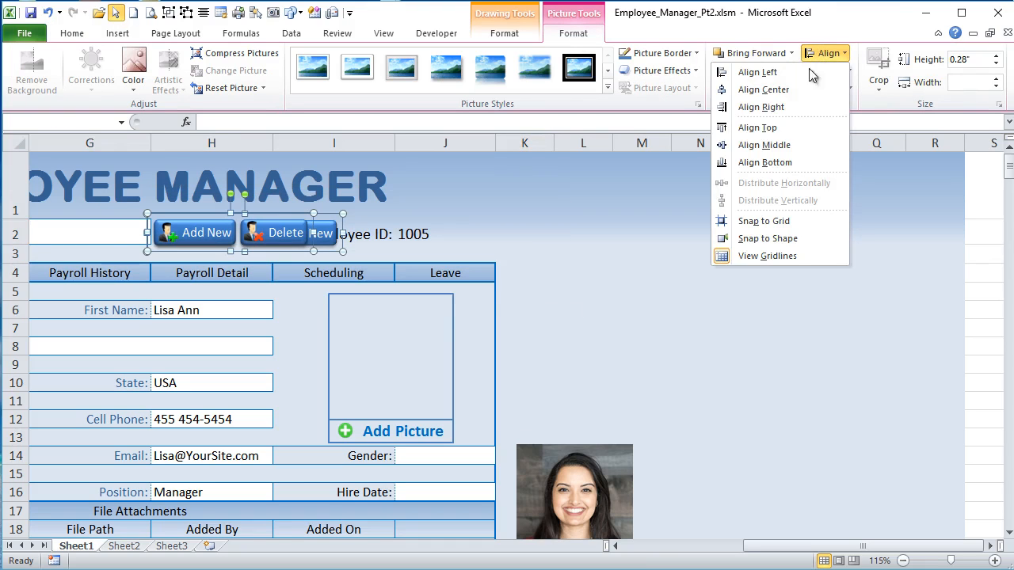
{"action": "left_click", "coordinate": [781, 144]}
Step: Nudge both button groups together slightly to the left in row 2, deselect them and leave object selection mode
{"action": "key", "text": "Left"}
{"action": "key", "text": "Left"}
{"action": "key", "text": "Left"}
{"action": "key", "text": "Left"}
{"action": "key", "text": "Left"}
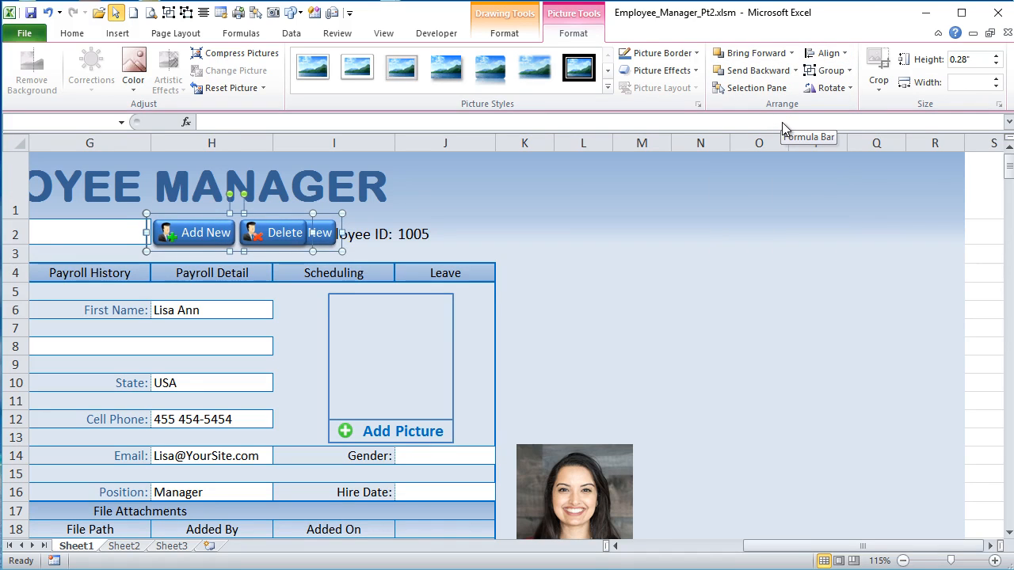
{"action": "key", "text": "Right"}
{"action": "key", "text": "Right"}
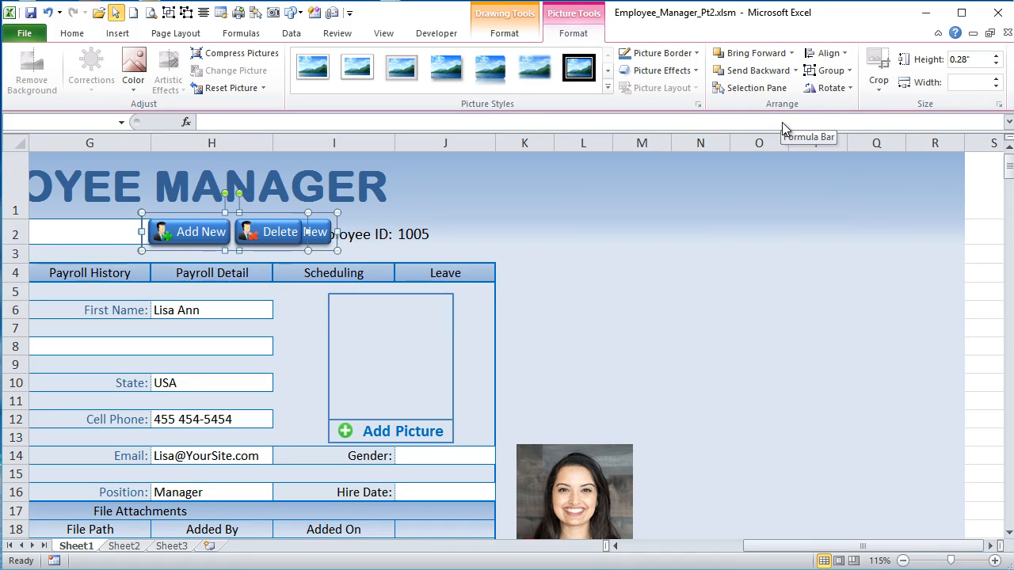
{"action": "left_click", "coordinate": [380, 240]}
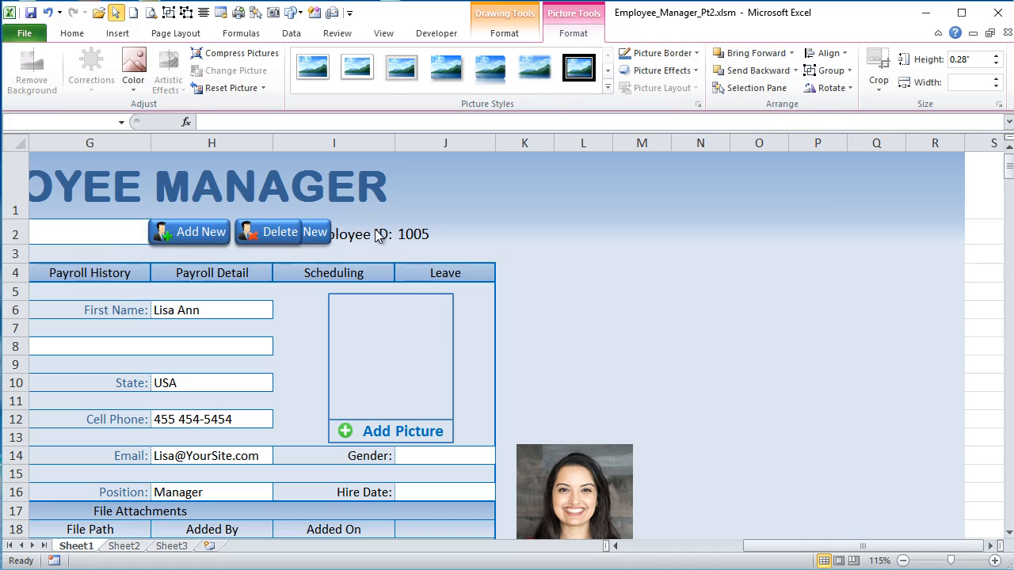
{"action": "left_click", "coordinate": [115, 13]}
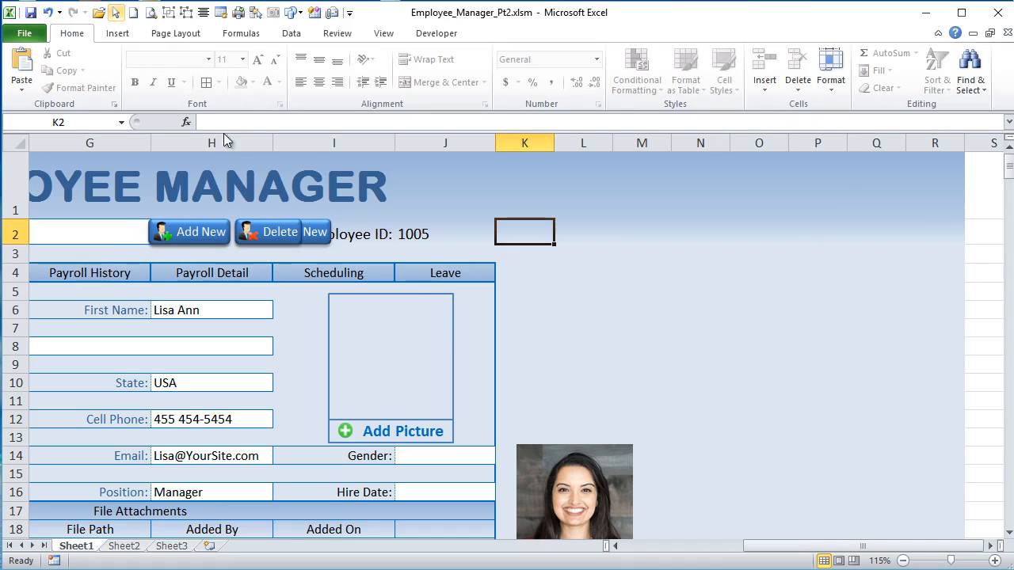
Step: Shorten the employee ID label in cell I2 to "Empl. ID:"
{"action": "left_click", "coordinate": [370, 234]}
{"action": "type", "text": "Em"}
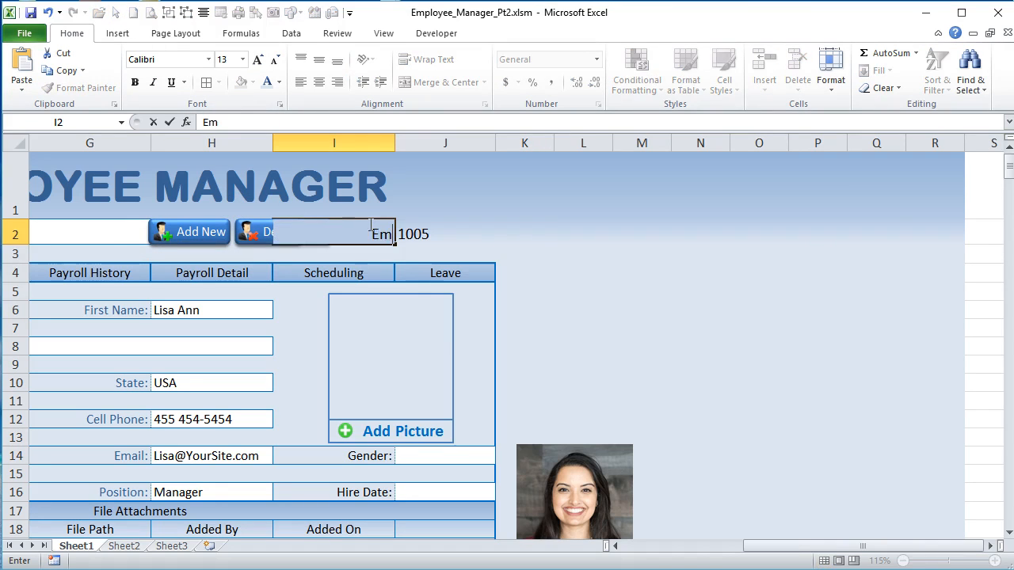
{"action": "type", "text": "pl. ID:"}
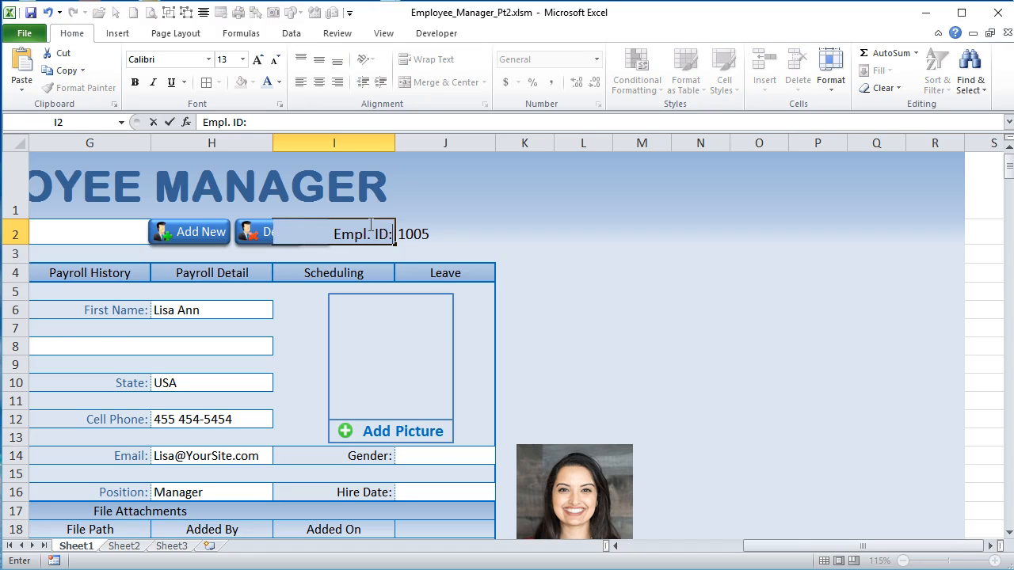
{"action": "key", "text": "Return"}
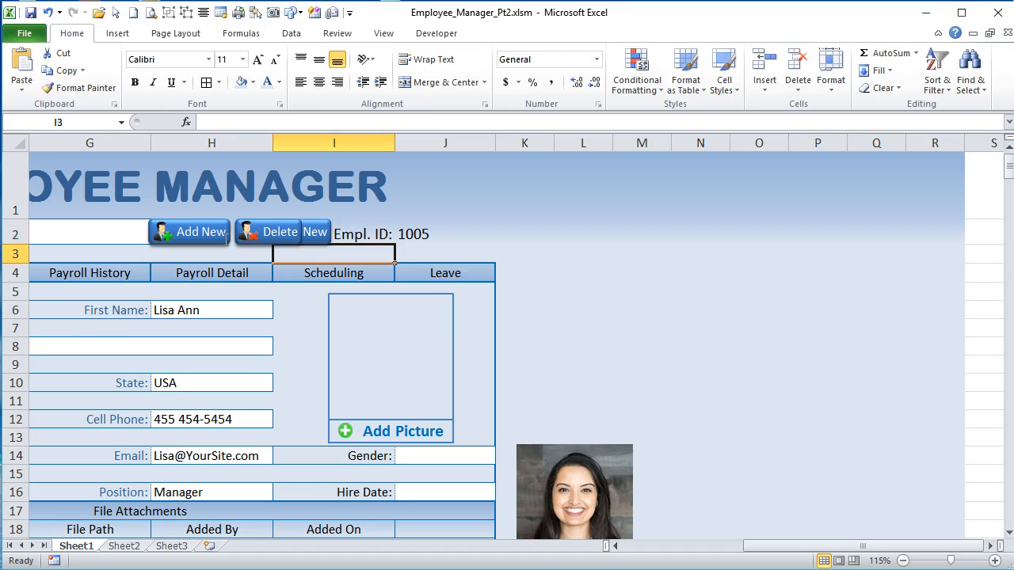
Step: Move the employee photo EmplPic into the empty frame above Add Picture
{"action": "scroll", "coordinate": [257, 331], "scroll_direction": "up", "scroll_amount": 2, "text": "ctrl"}
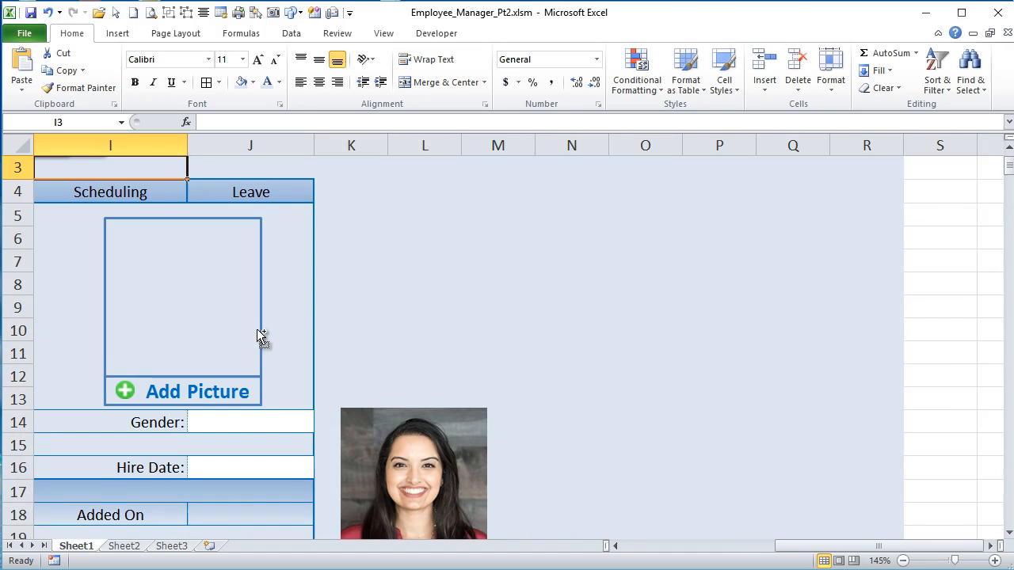
{"action": "left_click", "coordinate": [615, 546]}
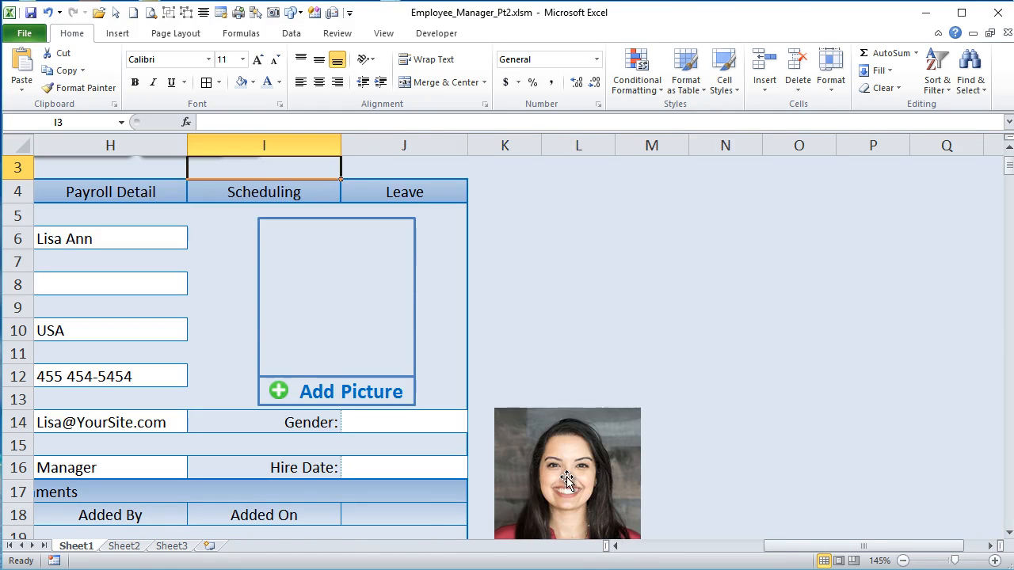
{"action": "left_click_drag", "start_coordinate": [564, 475], "coordinate": [342, 293]}
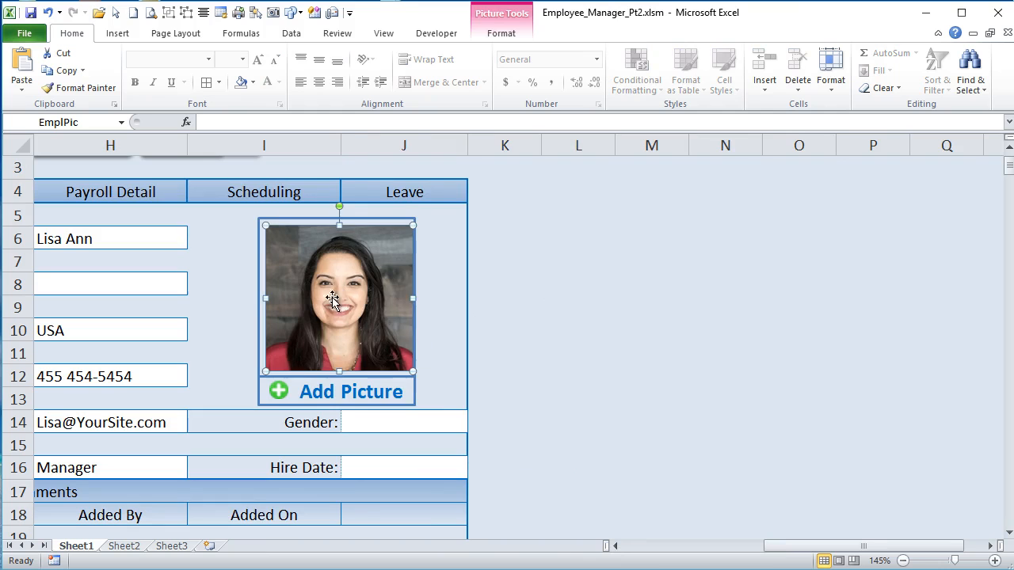
{"action": "left_click_drag", "start_coordinate": [769, 546], "coordinate": [729, 546]}
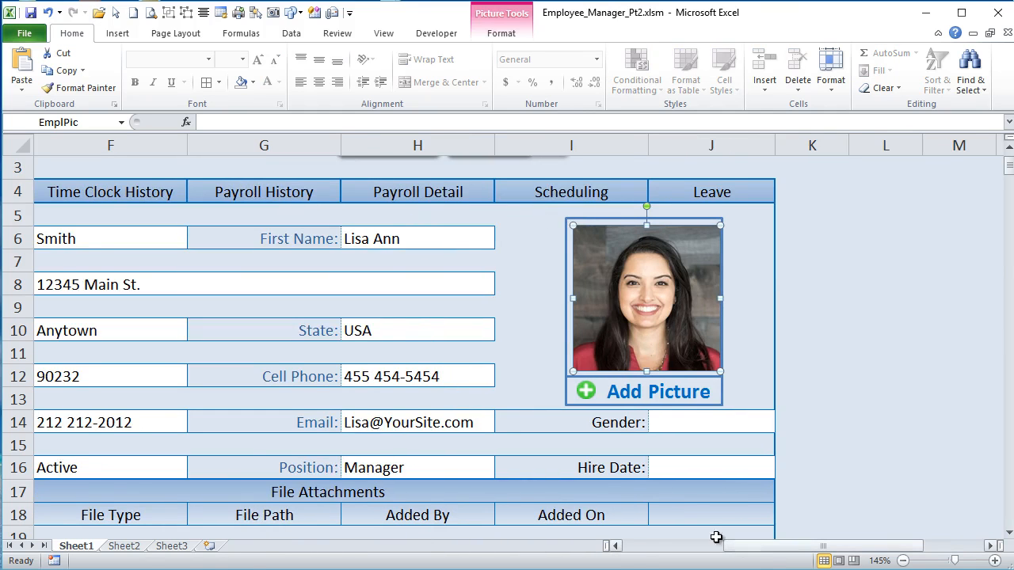
Step: Set the object positioning of both overlapping button groups to "Move but don't size with cells"
{"action": "scroll", "coordinate": [637, 523], "scroll_direction": "up", "scroll_amount": 1}
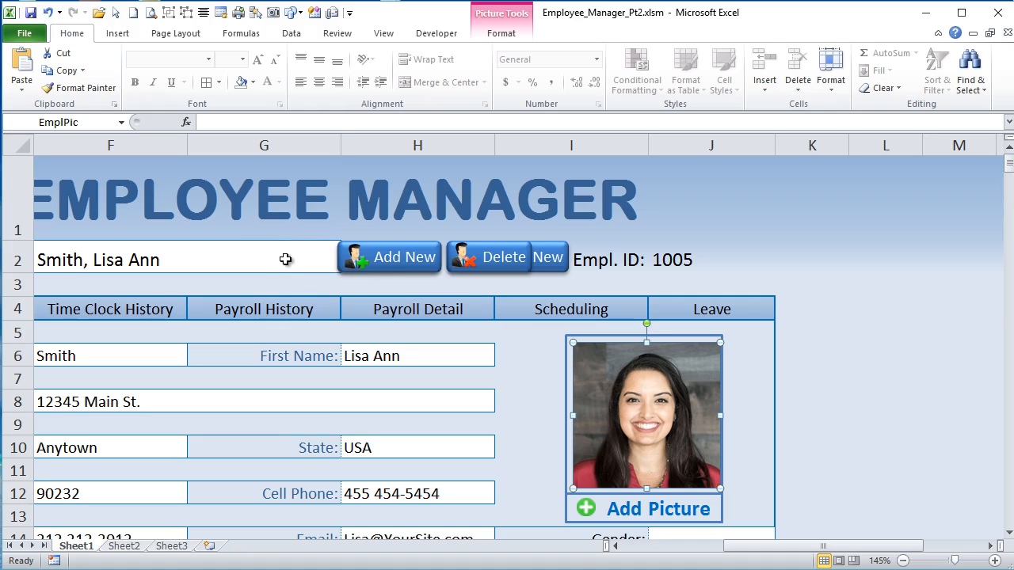
{"action": "left_click", "coordinate": [497, 146]}
{"action": "left_click", "coordinate": [546, 240]}
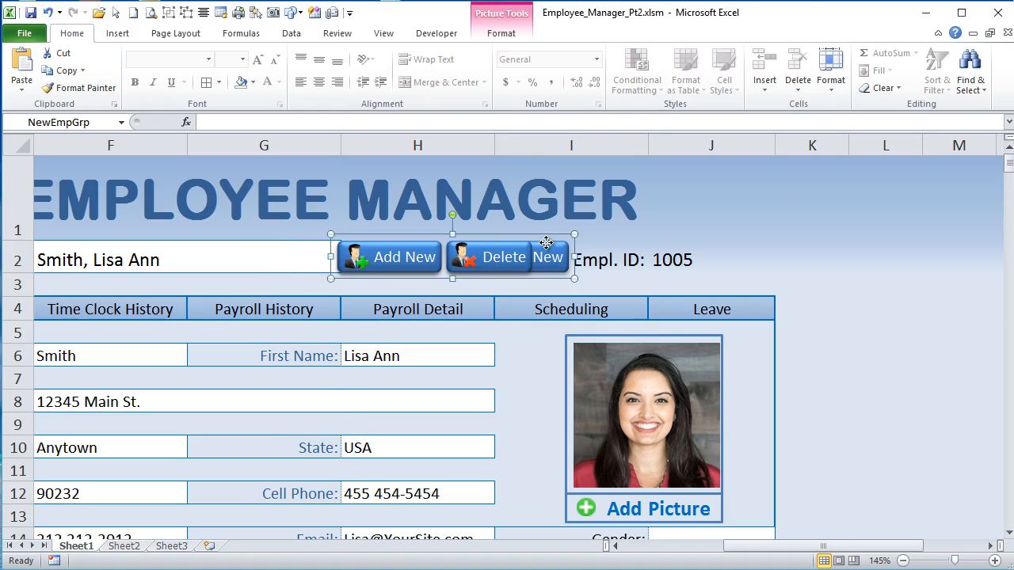
{"action": "left_click", "coordinate": [496, 255]}
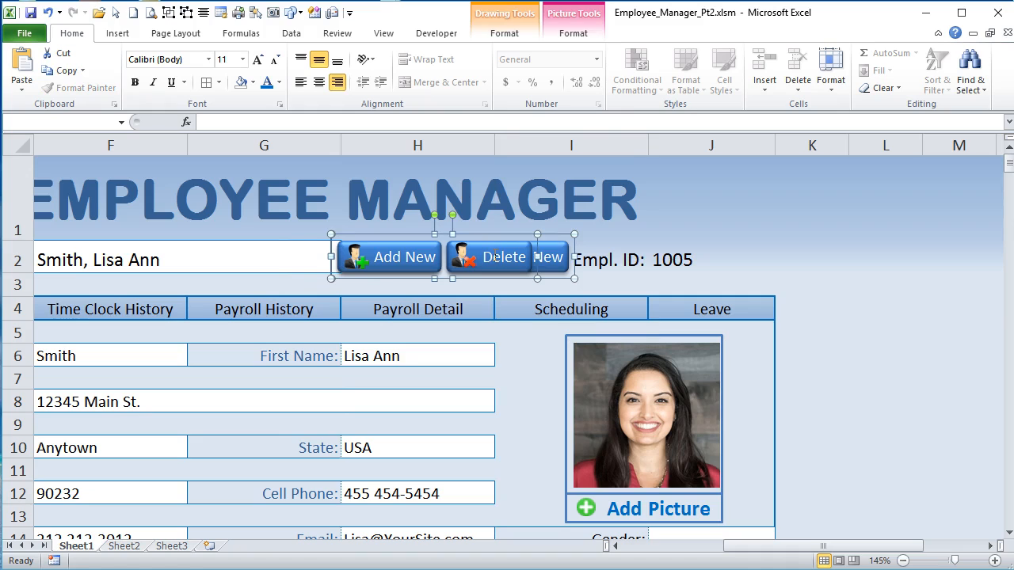
{"action": "right_click", "coordinate": [455, 229]}
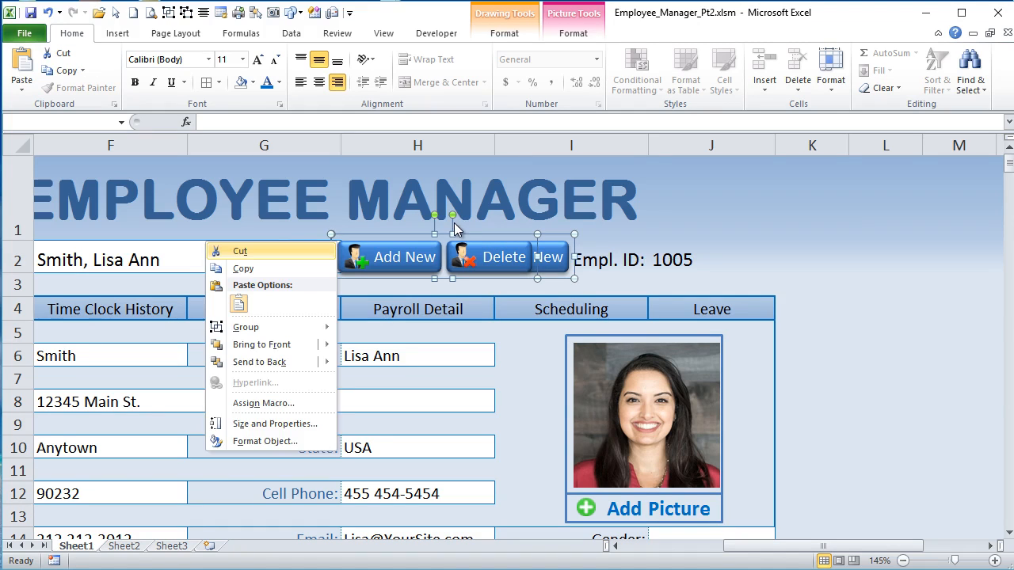
{"action": "key", "text": "Up"}
{"action": "key", "text": "Up"}
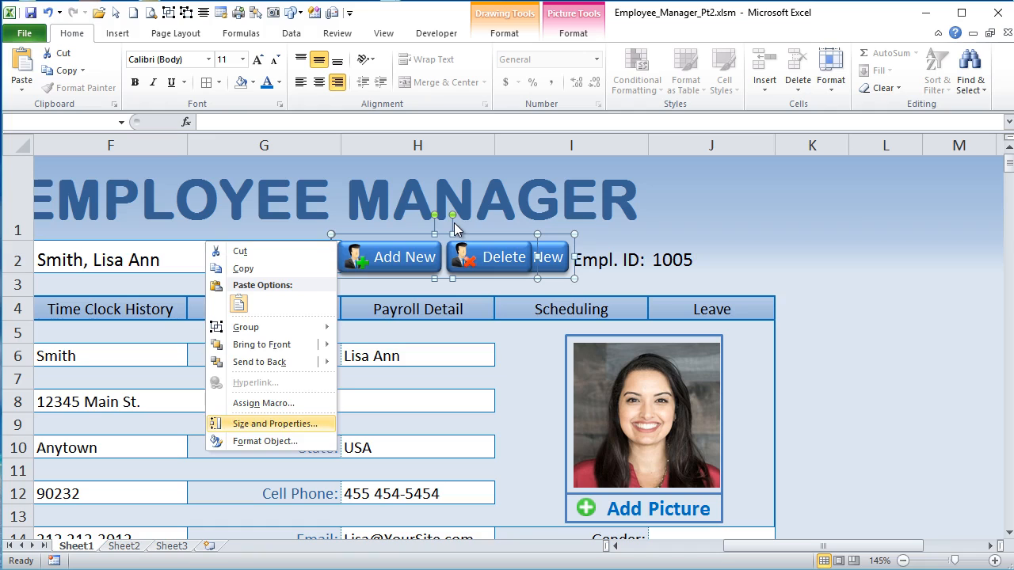
{"action": "left_click", "coordinate": [244, 424]}
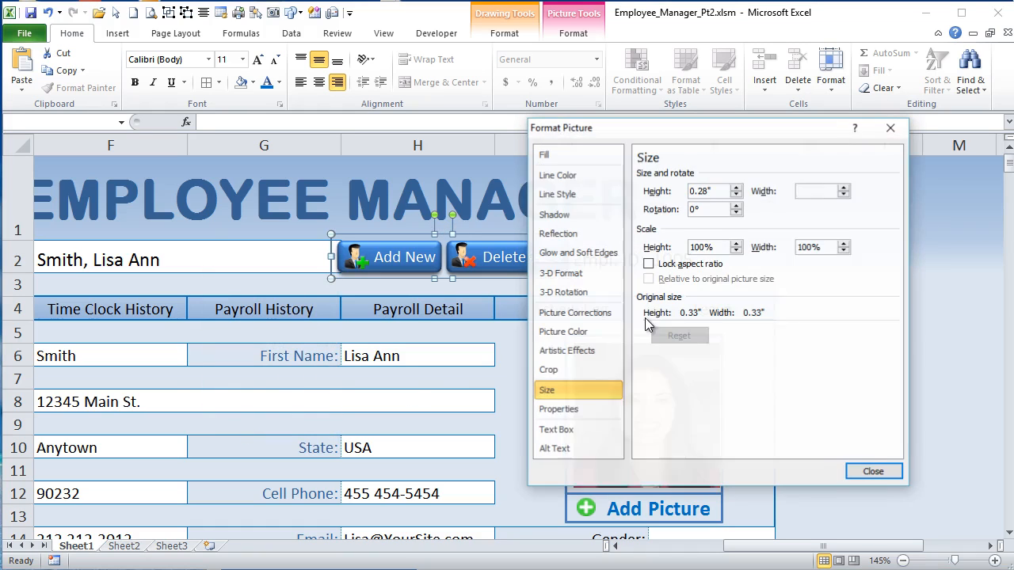
{"action": "left_click", "coordinate": [559, 410]}
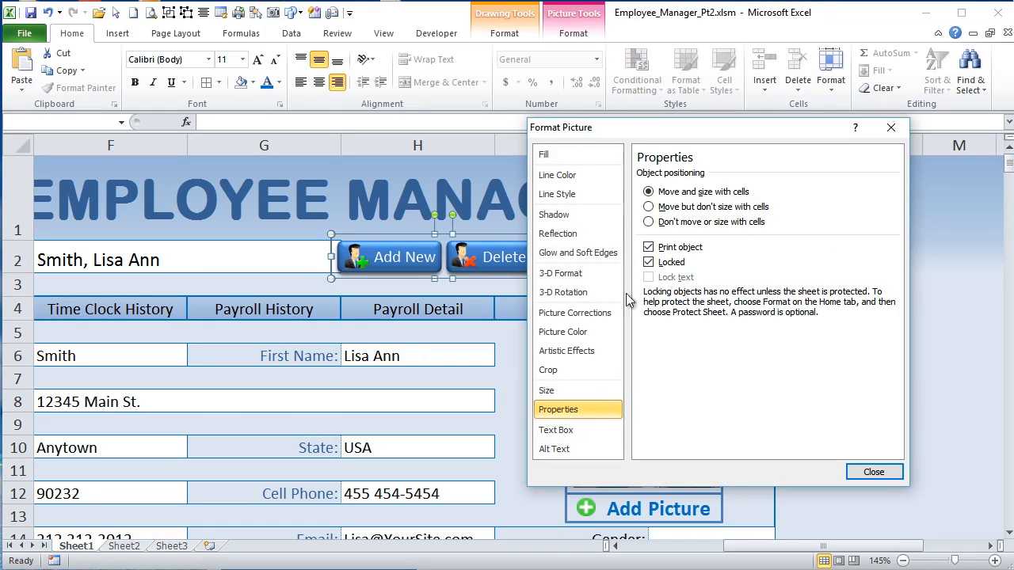
{"action": "left_click", "coordinate": [688, 209]}
{"action": "left_click", "coordinate": [874, 471]}
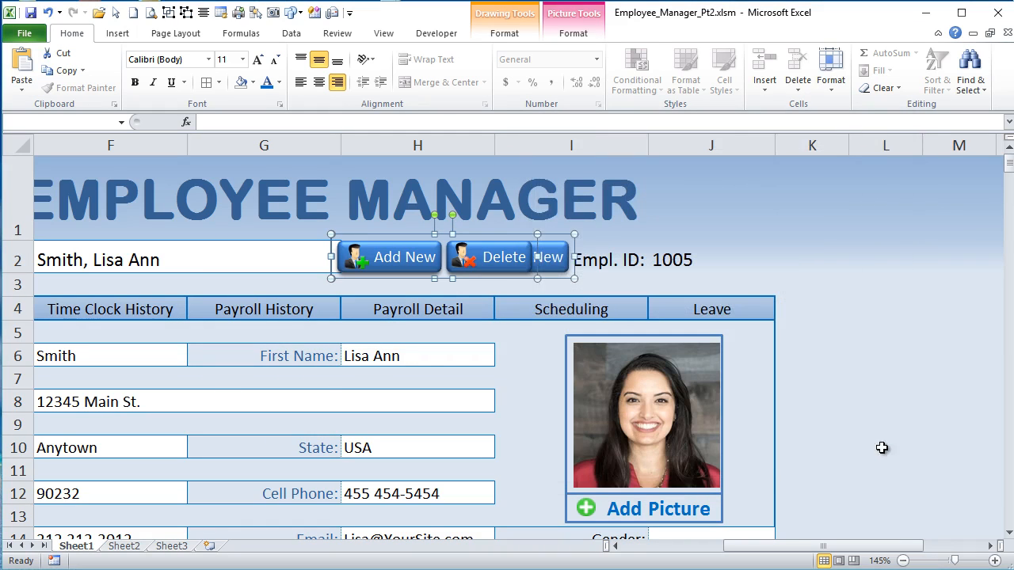
Step: Deselect the button groups and widen column H slightly
{"action": "left_click", "coordinate": [883, 446]}
{"action": "mouse_move", "coordinate": [491, 141]}
{"action": "left_mouse_down"}
{"action": "mouse_move", "coordinate": [537, 146]}
{"action": "mouse_move", "coordinate": [494, 146]}
{"action": "left_mouse_up"}
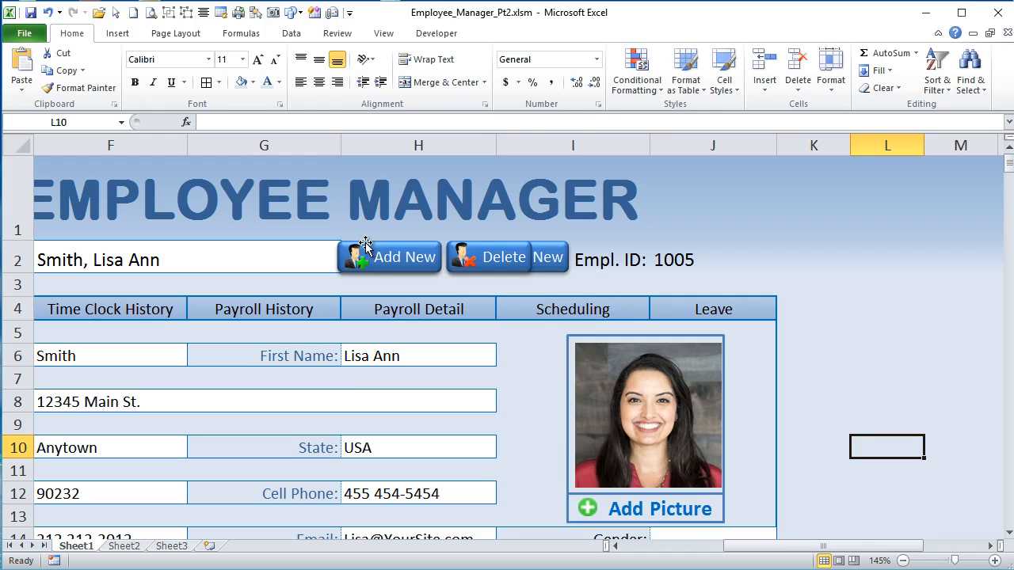
{"action": "scroll", "coordinate": [396, 325], "scroll_direction": "down", "scroll_amount": 3, "text": "ctrl"}
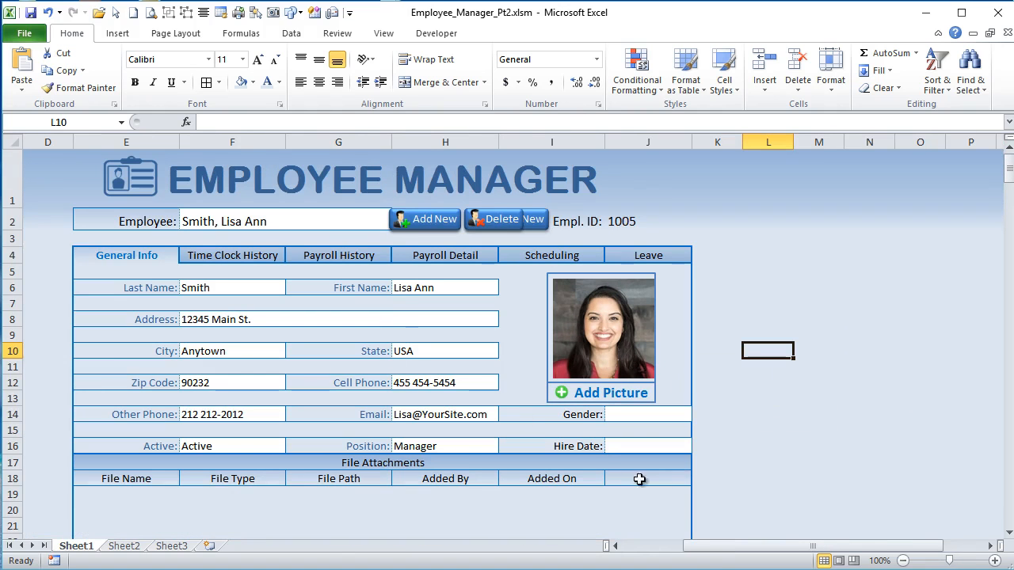
{"action": "left_click_drag", "start_coordinate": [695, 546], "coordinate": [675, 547]}
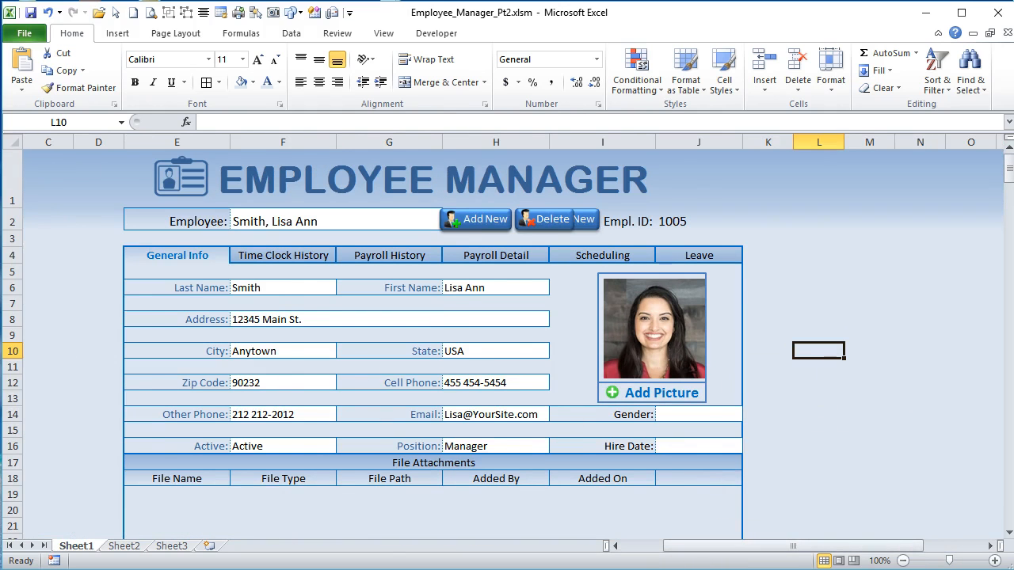
Step: Rename Sheet2 as Employee List
{"action": "left_click", "coordinate": [335, 569]}
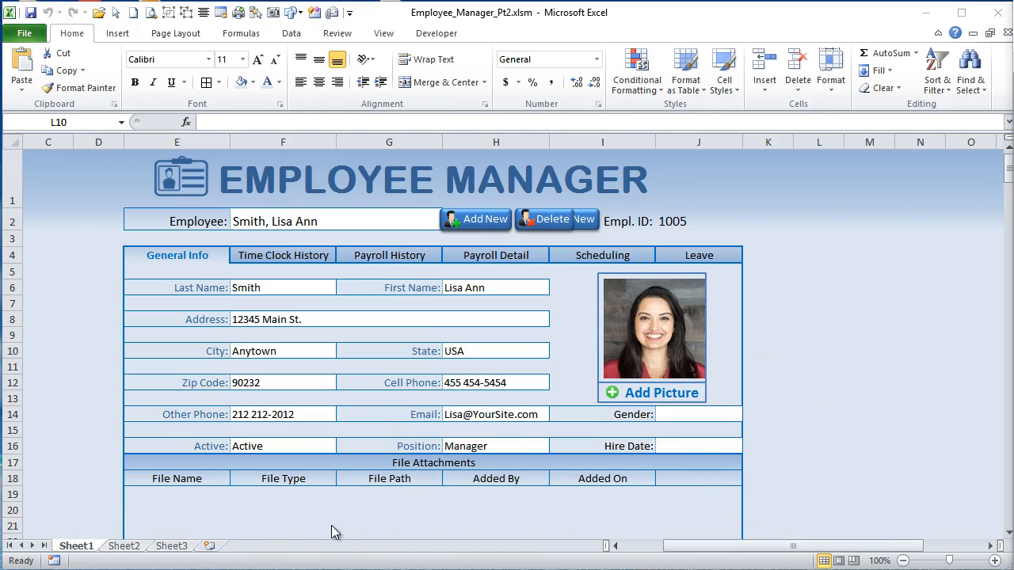
{"action": "double_click", "coordinate": [124, 545]}
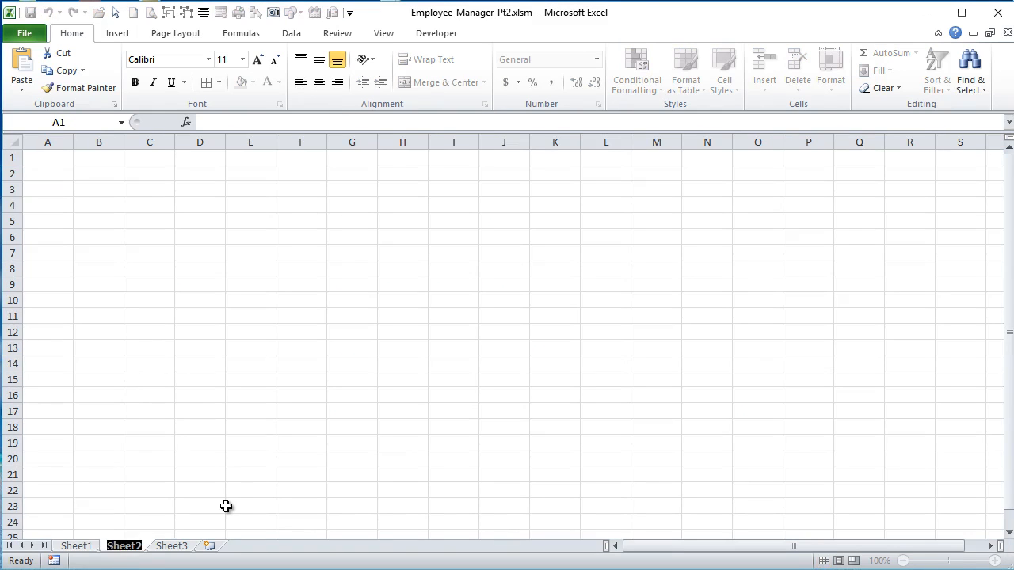
{"action": "type", "text": "Employee List"}
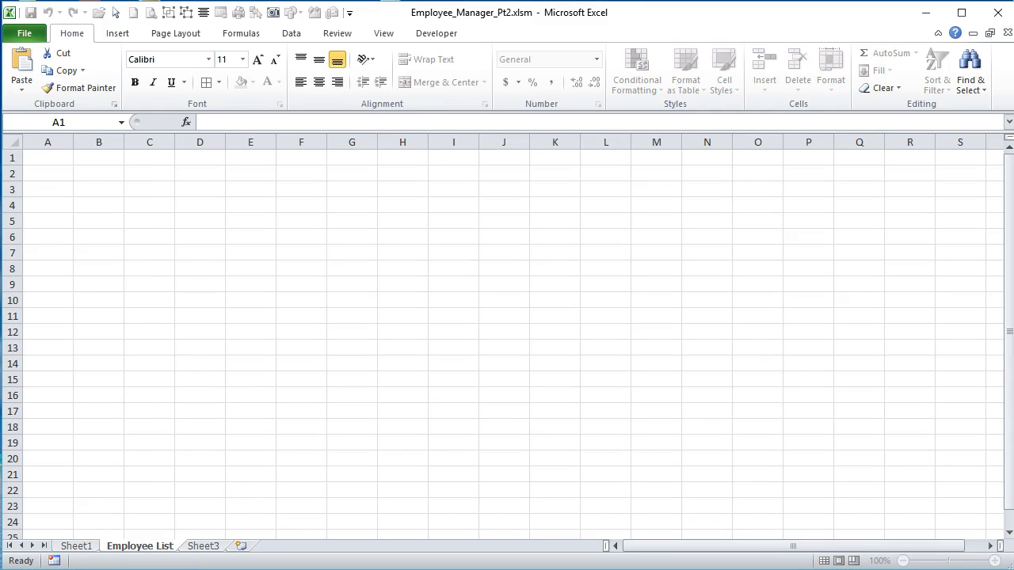
Step: Rename Sheet1 as Employee Mgr
{"action": "left_click", "coordinate": [83, 546]}
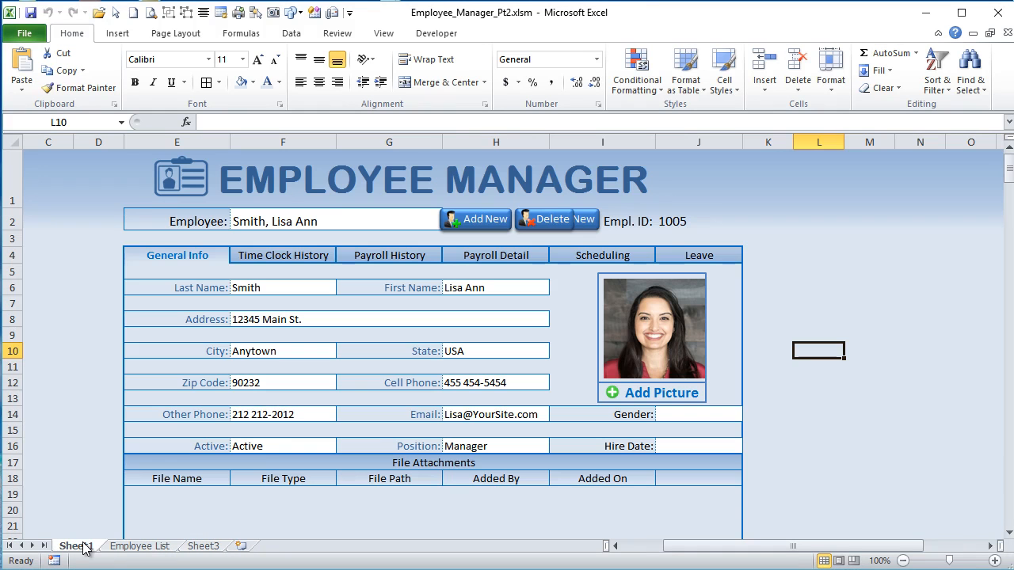
{"action": "double_click", "coordinate": [83, 544]}
{"action": "type", "text": "Employee Mg"}
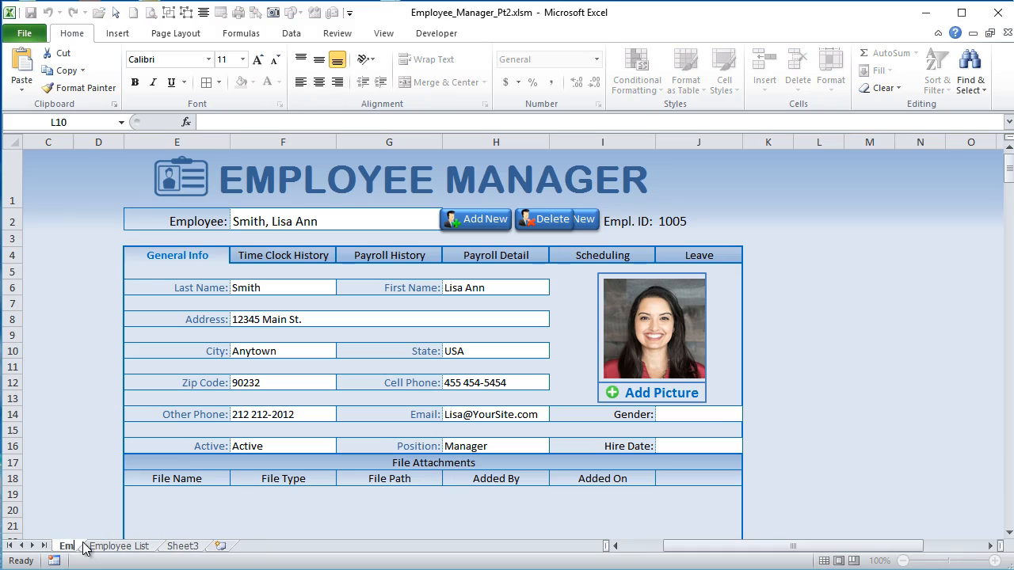
{"action": "type", "text": "r"}
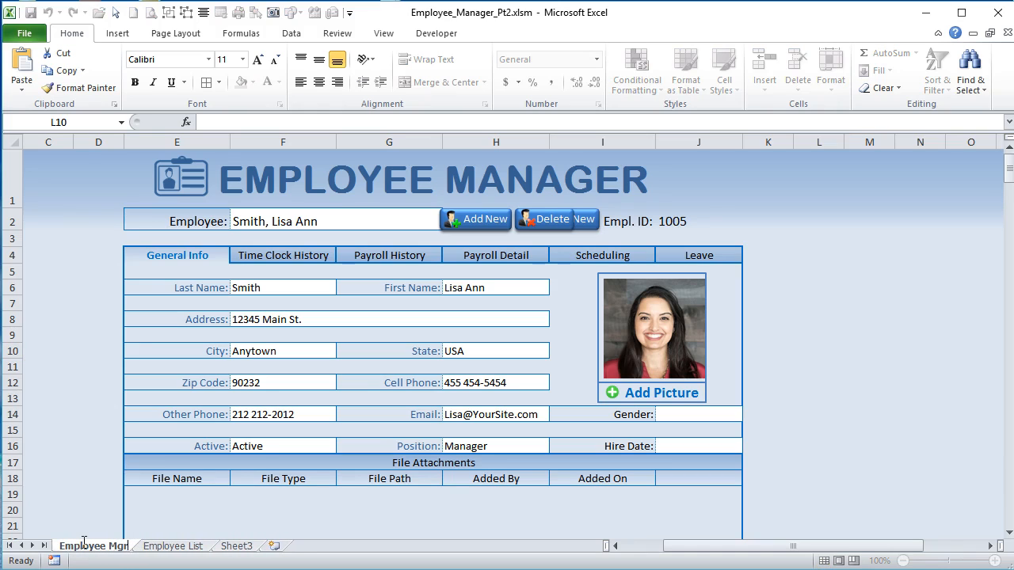
Step: Fill cells A1 to AB1 on the Employee List sheet with light gray
{"action": "left_click", "coordinate": [168, 546]}
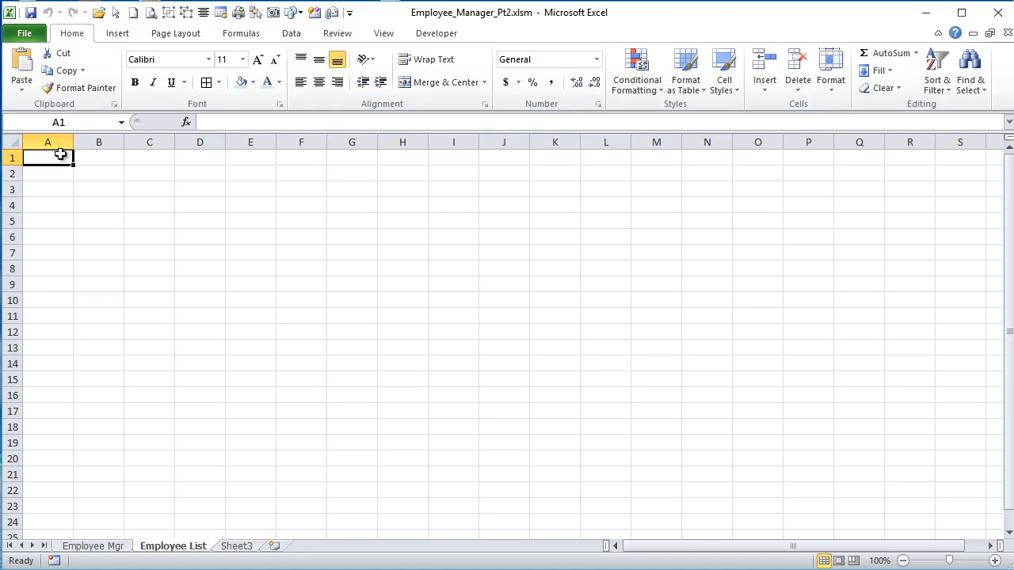
{"action": "left_click_drag", "start_coordinate": [60, 155], "coordinate": [797, 160]}
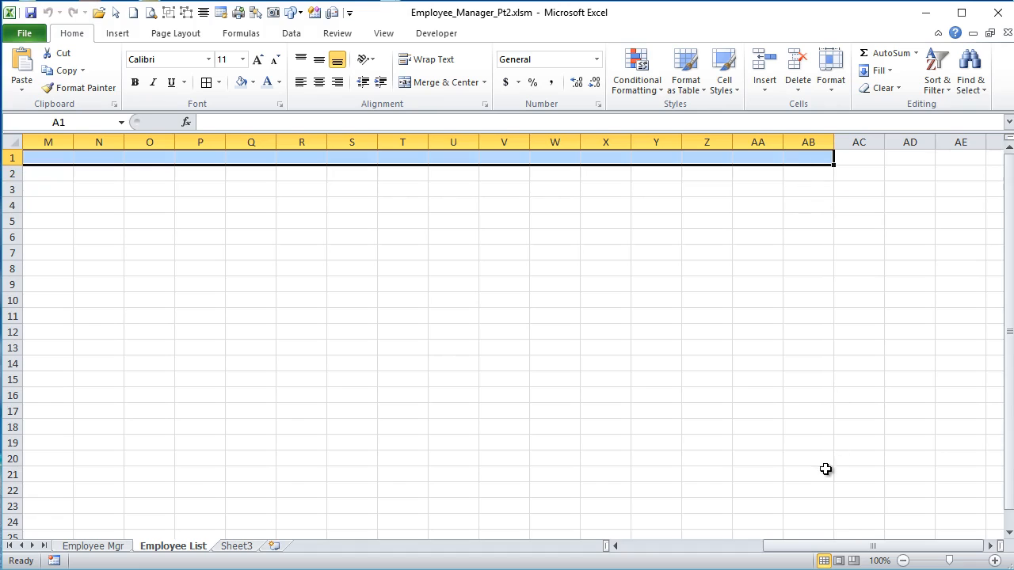
{"action": "left_click_drag", "start_coordinate": [830, 546], "coordinate": [408, 461]}
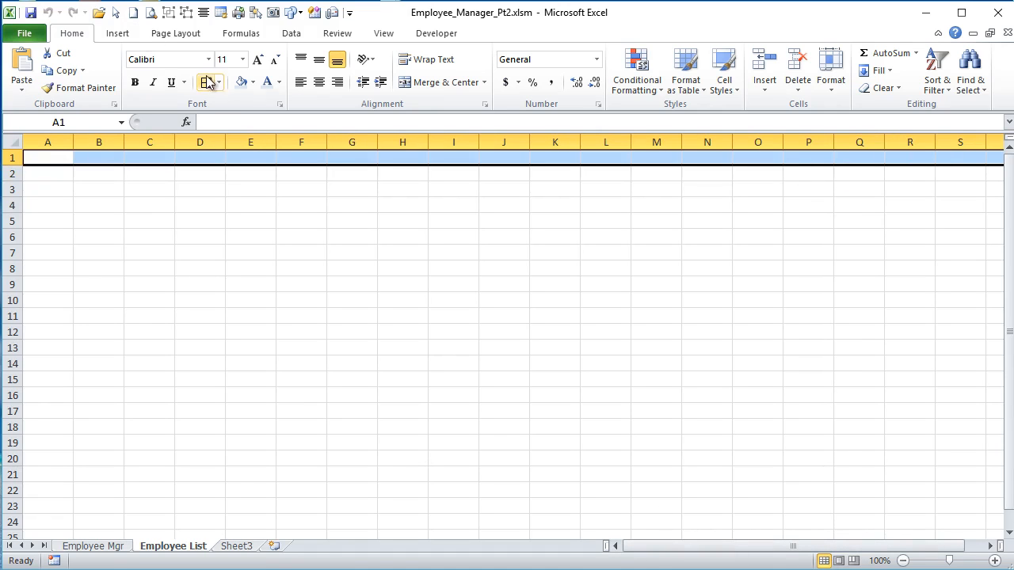
{"action": "left_click", "coordinate": [253, 82]}
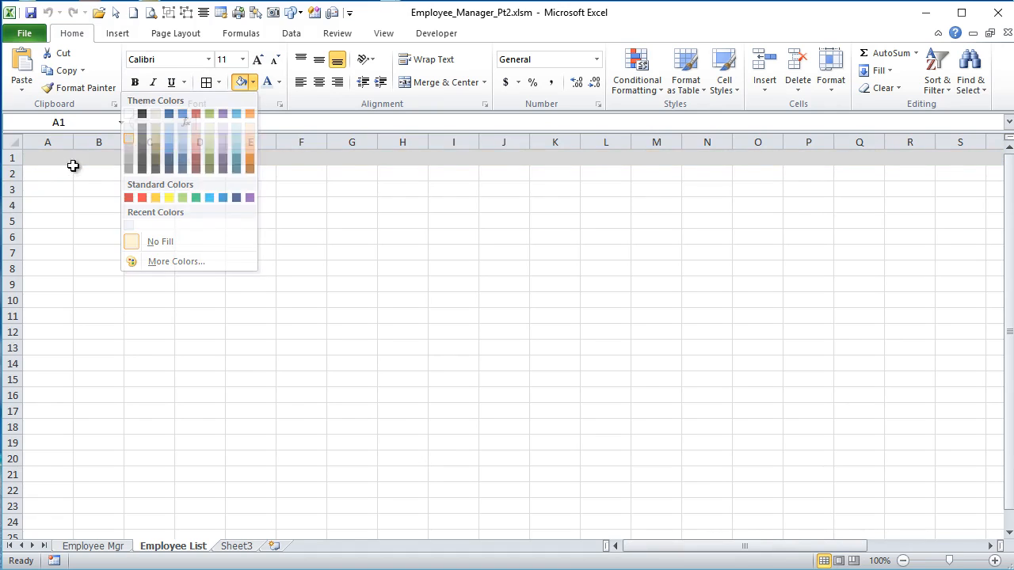
Step: Enter the title Employee List in cell A2 of the Employee List sheet
{"action": "left_click", "coordinate": [38, 171]}
{"action": "type", "text": "E"}
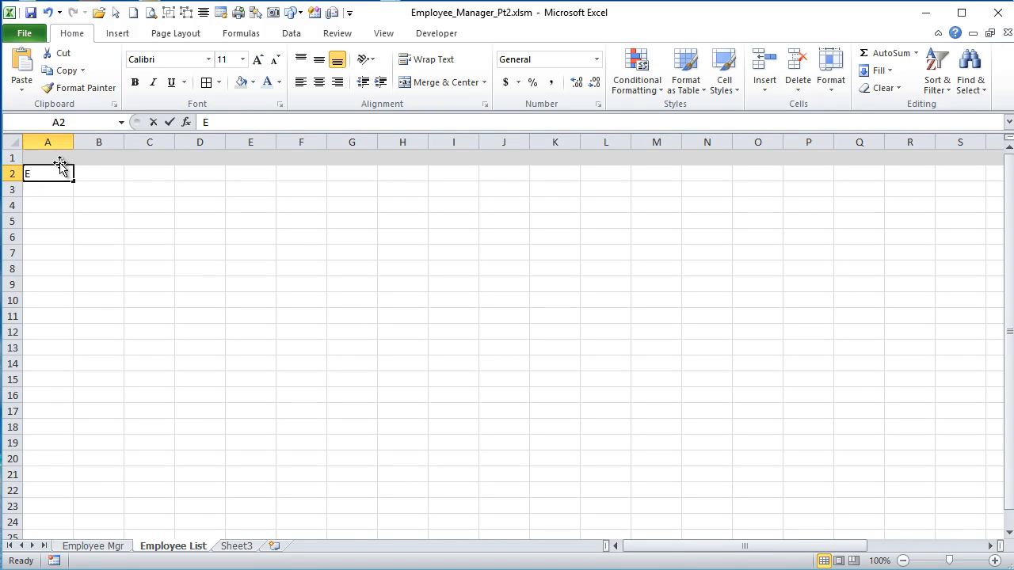
{"action": "type", "text": "mployee List"}
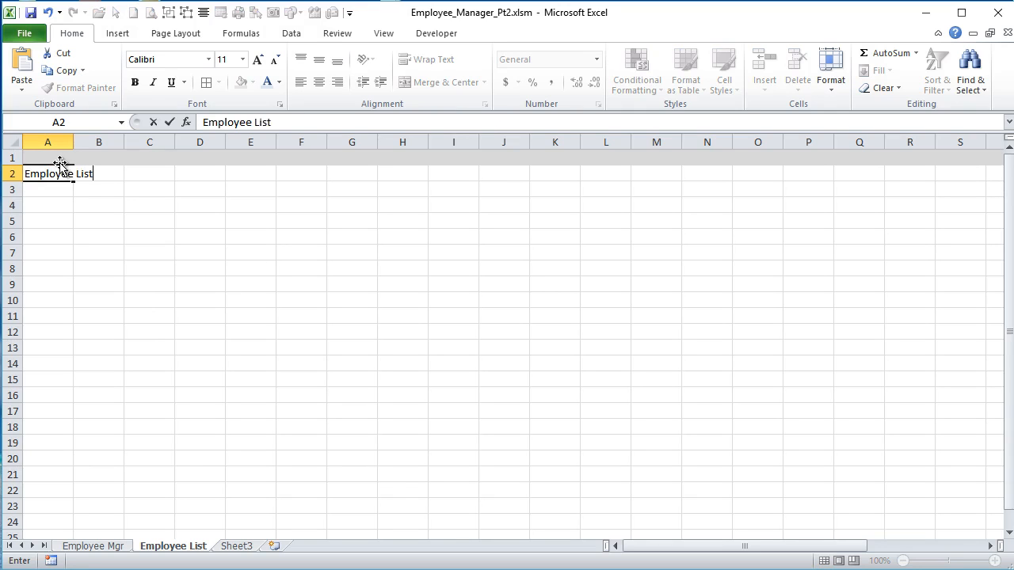
{"action": "key", "text": "Return"}
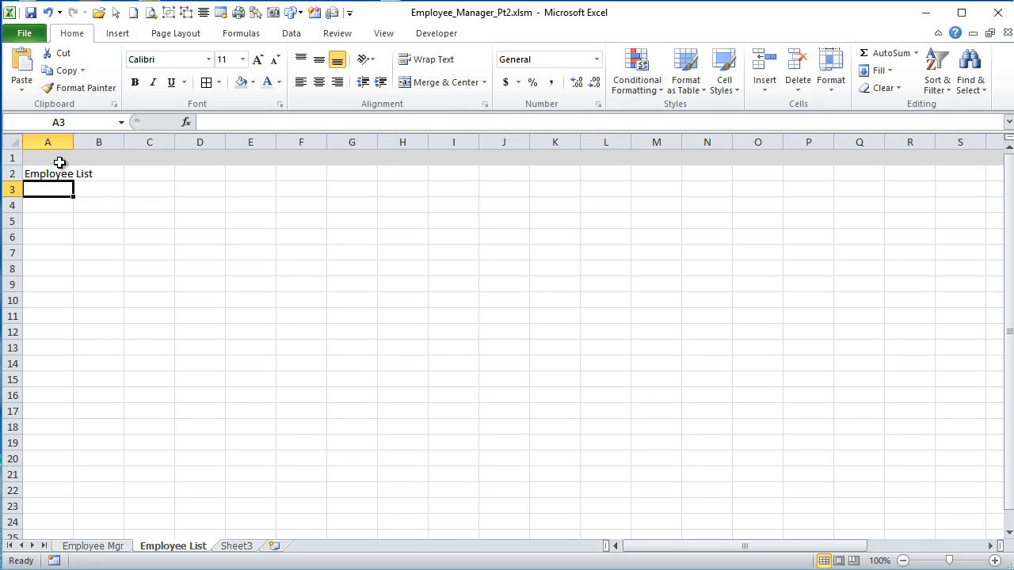
Step: Open the recent workbook Employee_Manager_Pt2-Sample.xlsm
{"action": "left_click", "coordinate": [23, 36]}
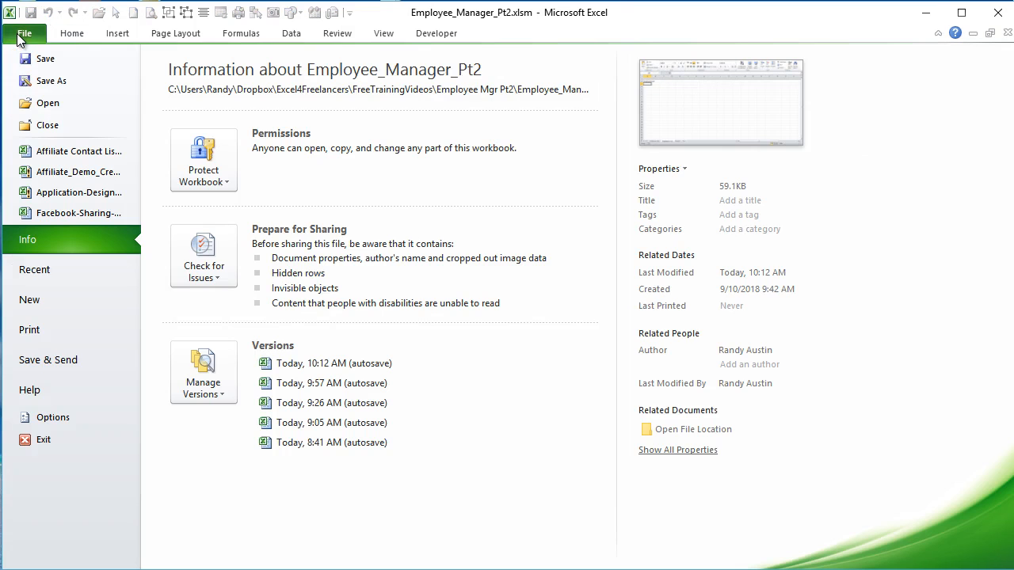
{"action": "left_click", "coordinate": [46, 268]}
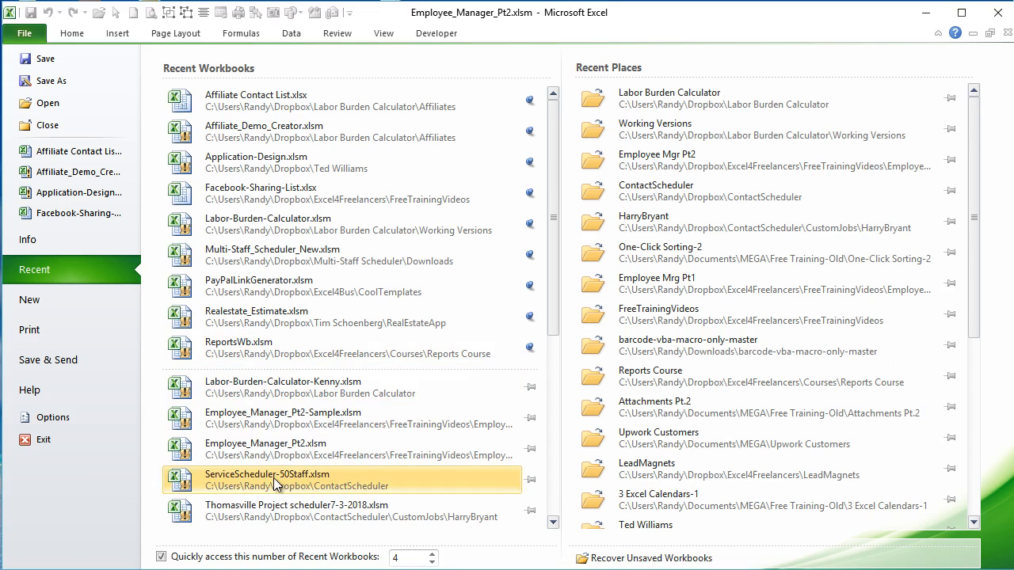
{"action": "left_click", "coordinate": [288, 427]}
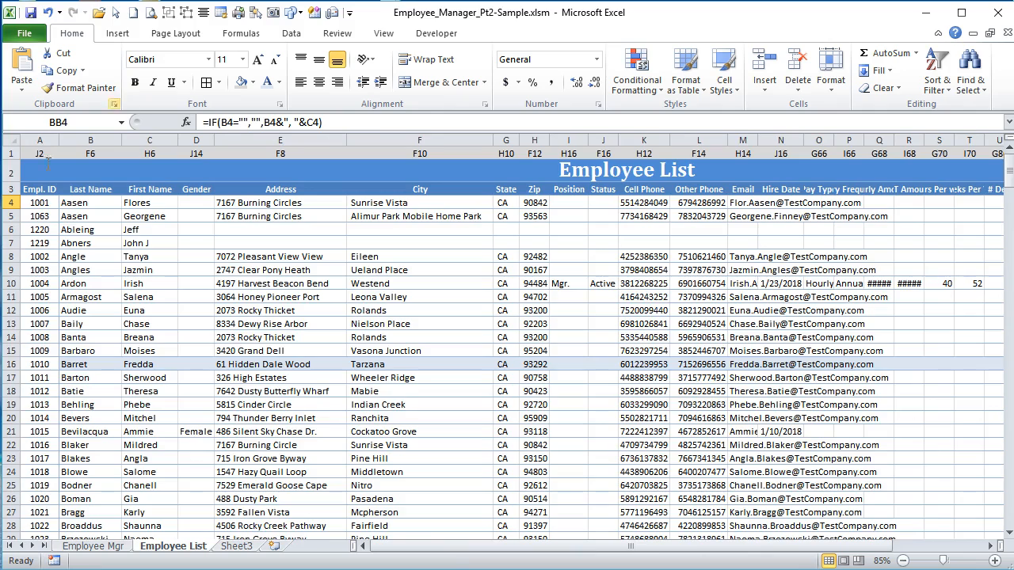
Step: Copy the entire Employee List sheet of the sample workbook
{"action": "left_click", "coordinate": [15, 141]}
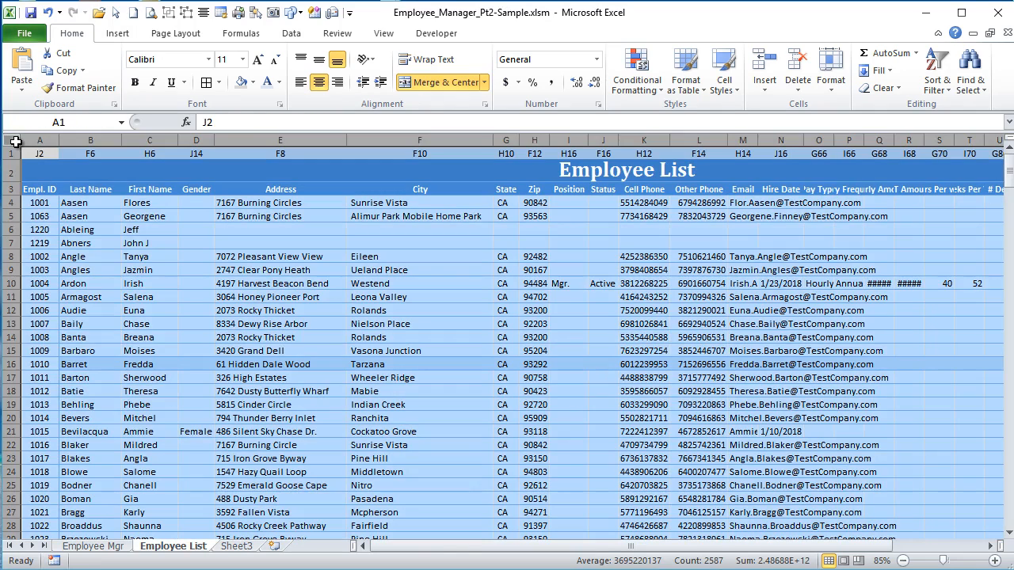
{"action": "right_click", "coordinate": [15, 141]}
{"action": "left_click", "coordinate": [40, 175]}
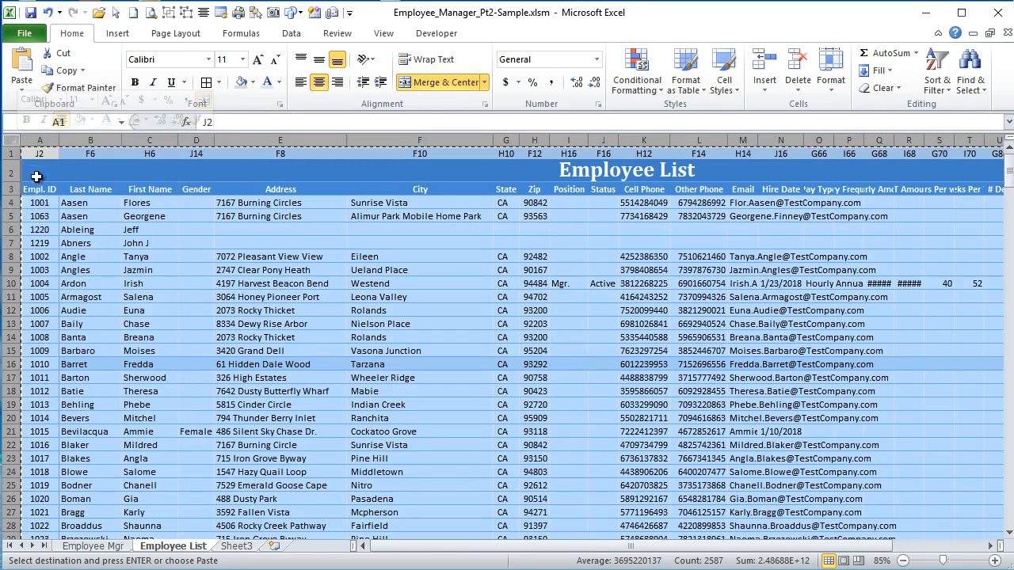
{"action": "left_click", "coordinate": [114, 256]}
Step: Switch to Employee_Manager_Pt2.xlsm and paste the copied cells over its whole Employee List sheet
{"action": "key", "text": "ctrl+Tab"}
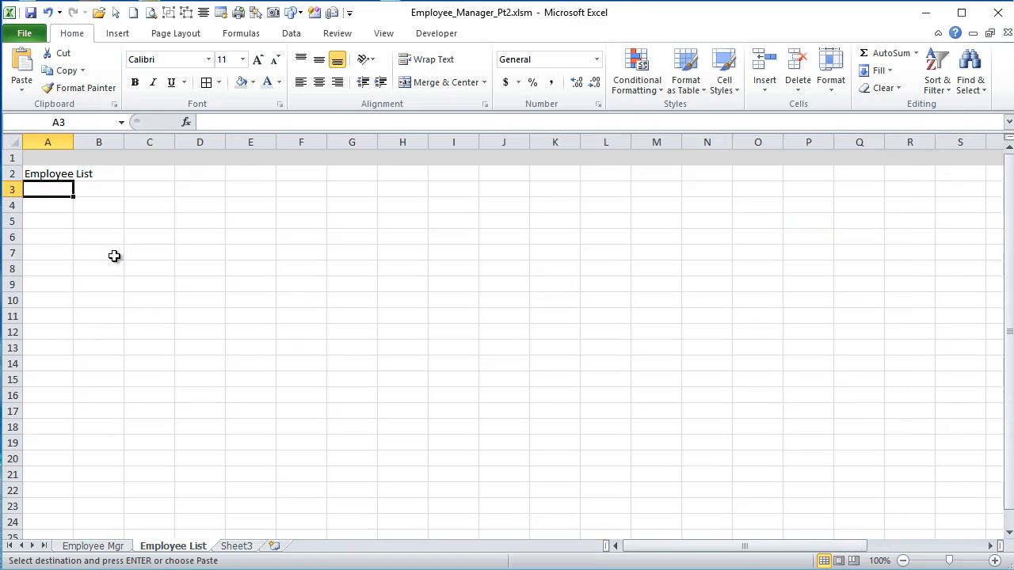
{"action": "left_click", "coordinate": [15, 141]}
{"action": "right_click", "coordinate": [14, 142]}
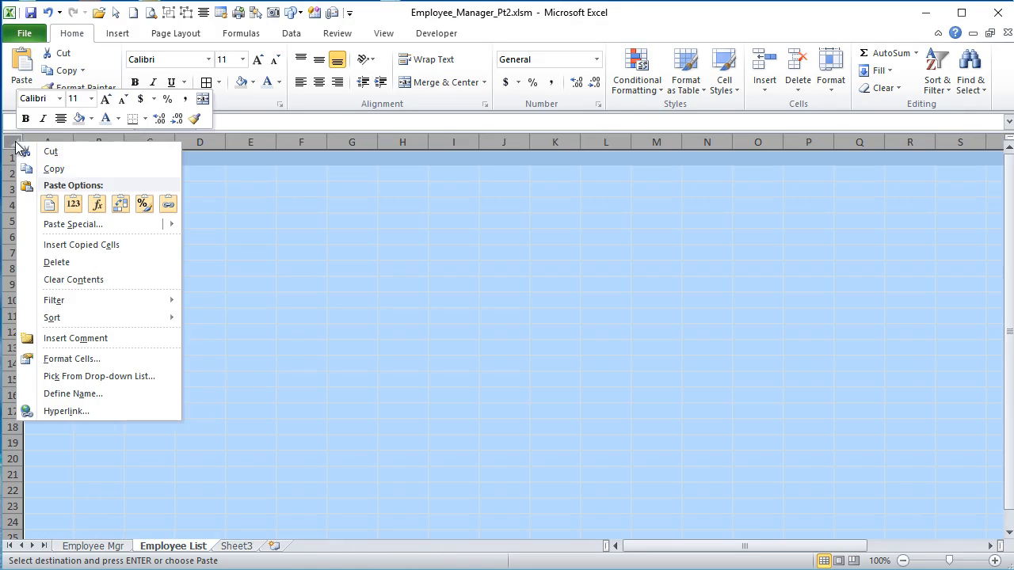
{"action": "left_click", "coordinate": [50, 203]}
{"action": "left_click", "coordinate": [104, 263]}
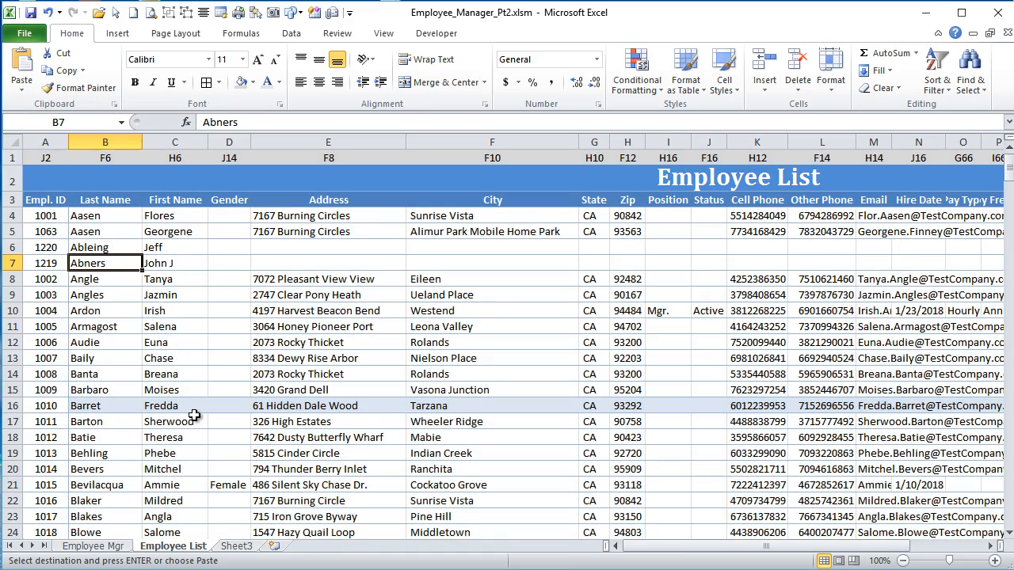
Step: Close Employee_Manager_Pt2-Sample.xlsm without saving it and without keeping the copied data on the clipboard
{"action": "key", "text": "ctrl+Tab"}
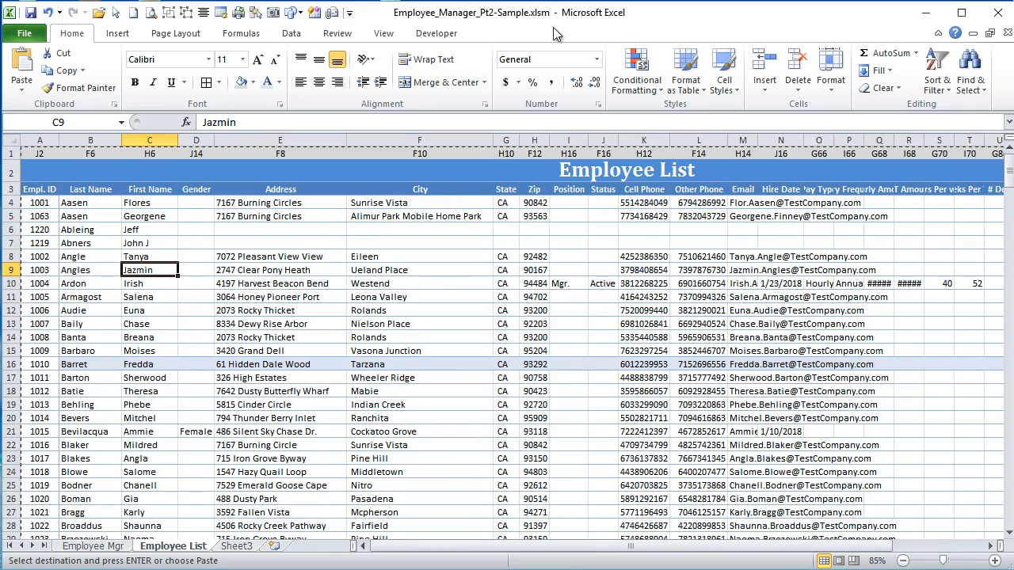
{"action": "left_click", "coordinate": [1008, 34]}
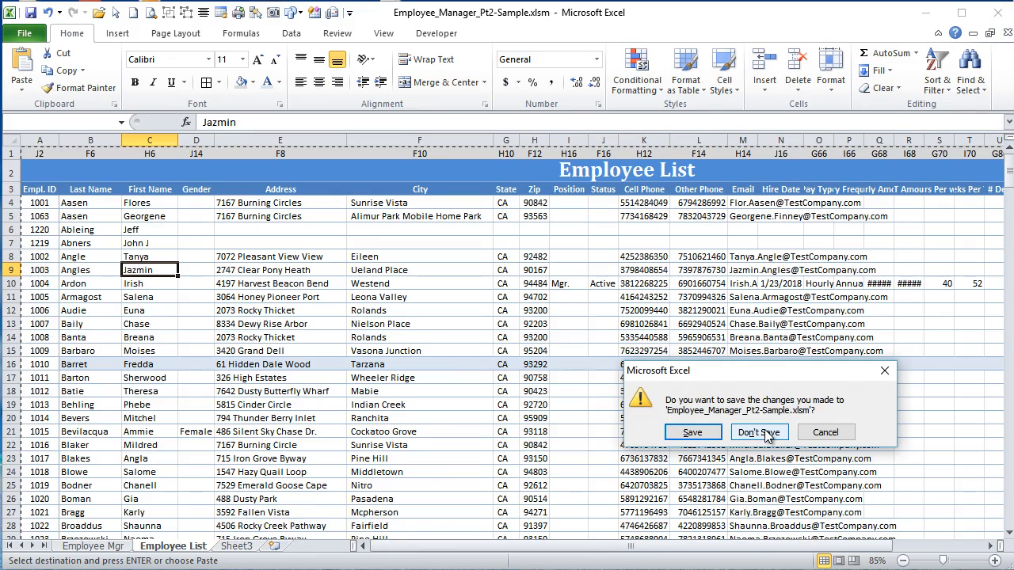
{"action": "left_click", "coordinate": [763, 433]}
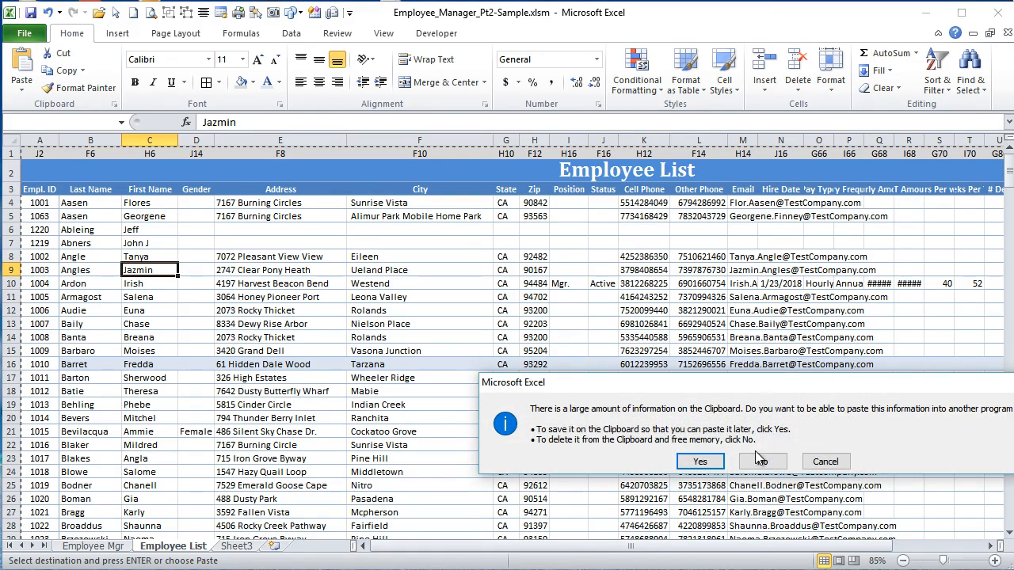
{"action": "left_click", "coordinate": [760, 461]}
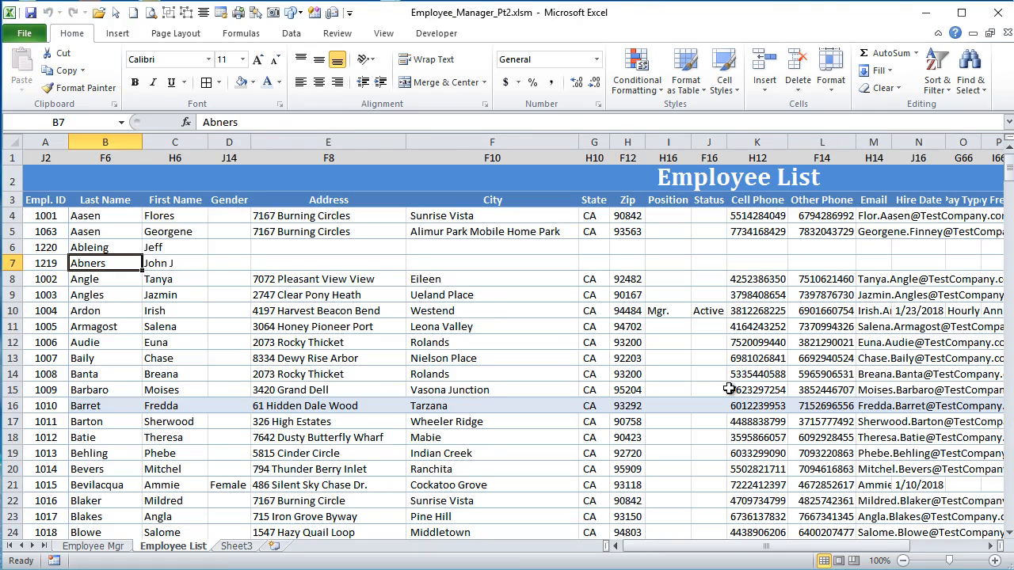
Step: Compare the Employee Mgr form with the Employee List's ID and name columns, headings and row 1 cell references
{"action": "left_click", "coordinate": [100, 548]}
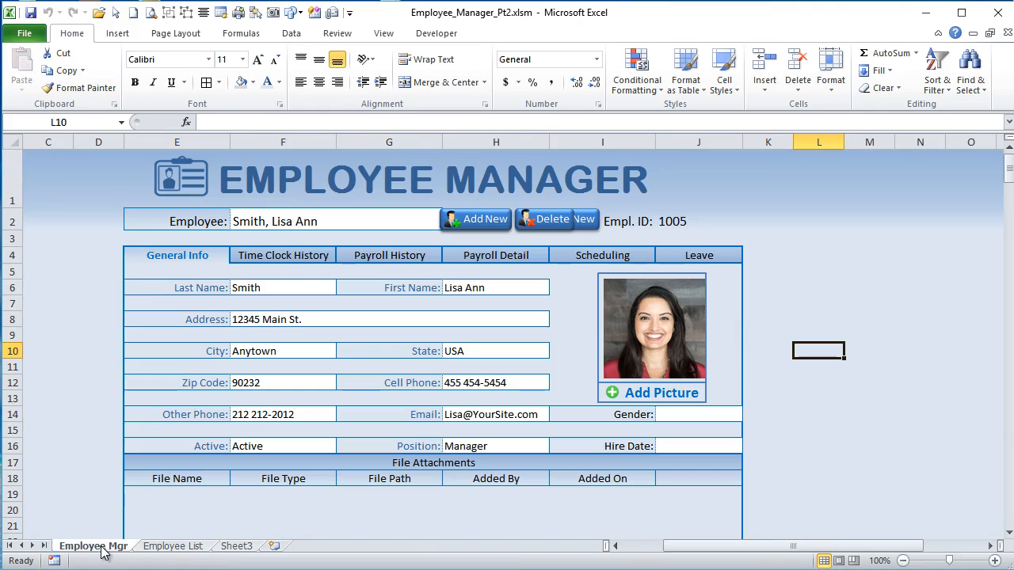
{"action": "left_click", "coordinate": [163, 549]}
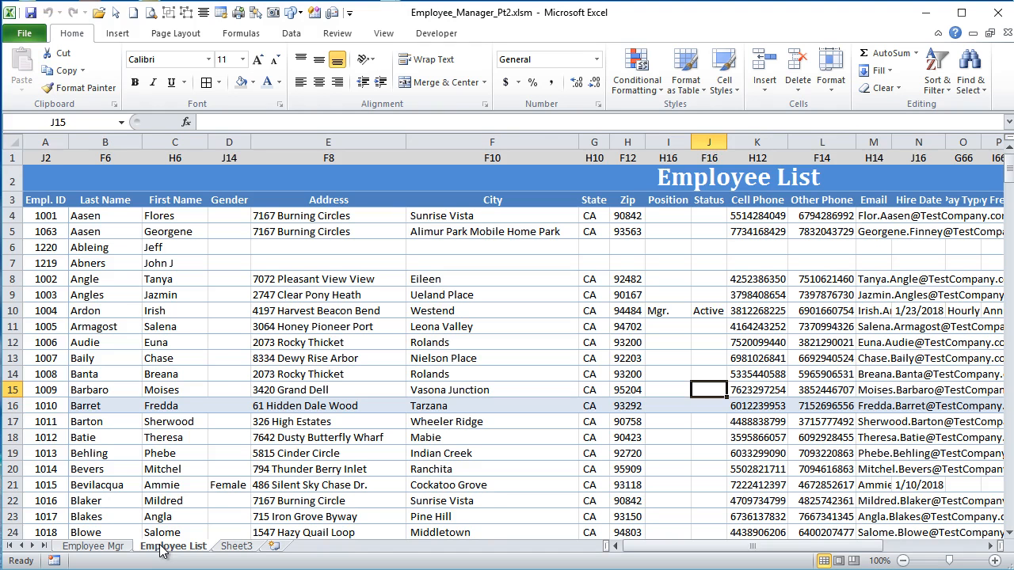
{"action": "left_click", "coordinate": [220, 377]}
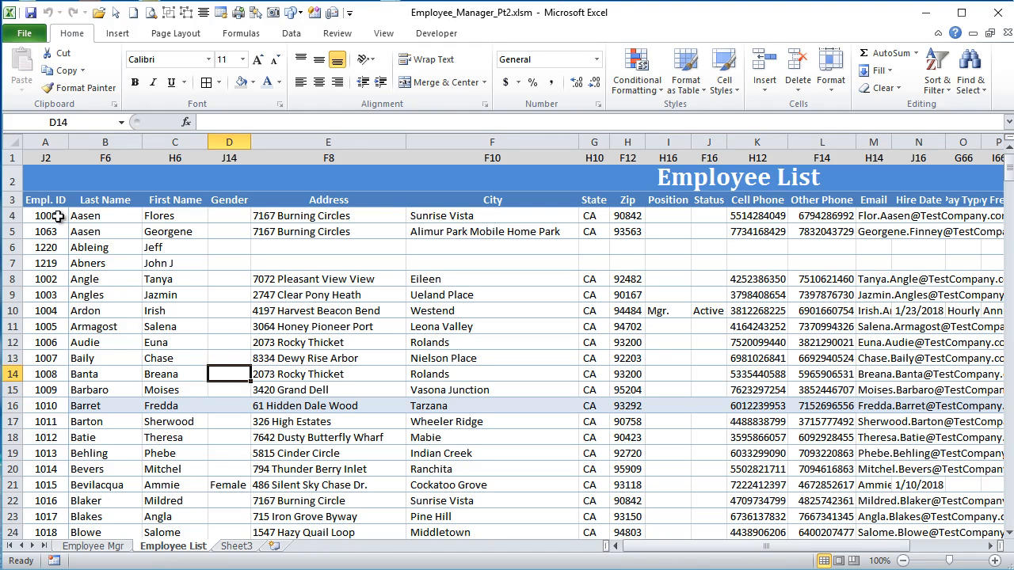
{"action": "left_click_drag", "start_coordinate": [58, 217], "coordinate": [47, 469]}
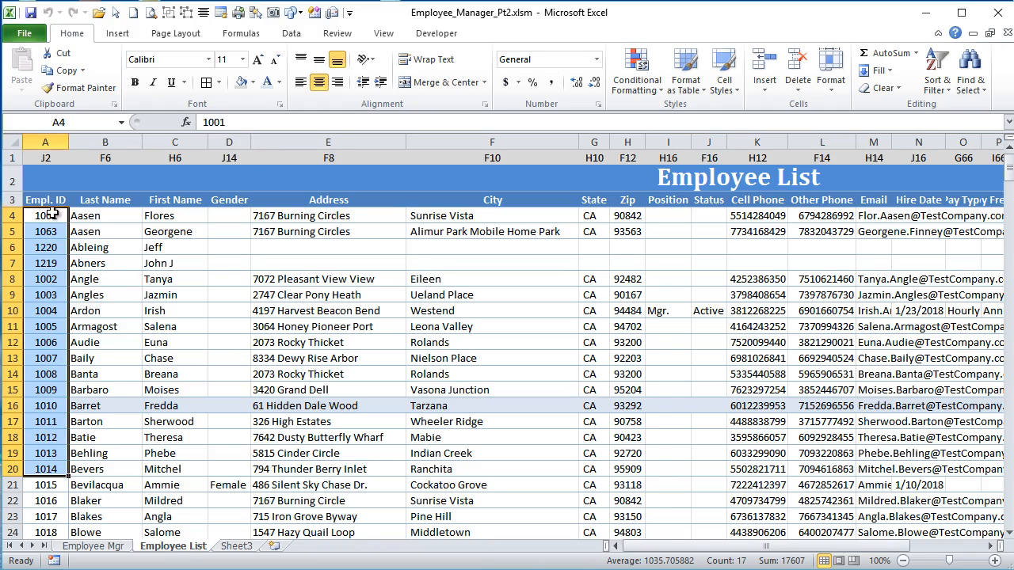
{"action": "left_click", "coordinate": [80, 200]}
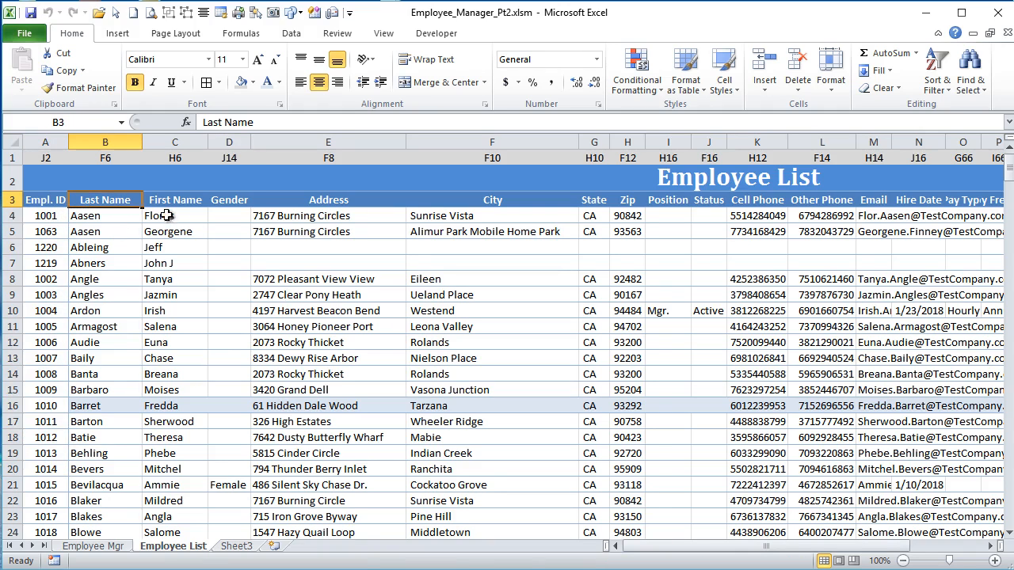
{"action": "left_click", "coordinate": [191, 200]}
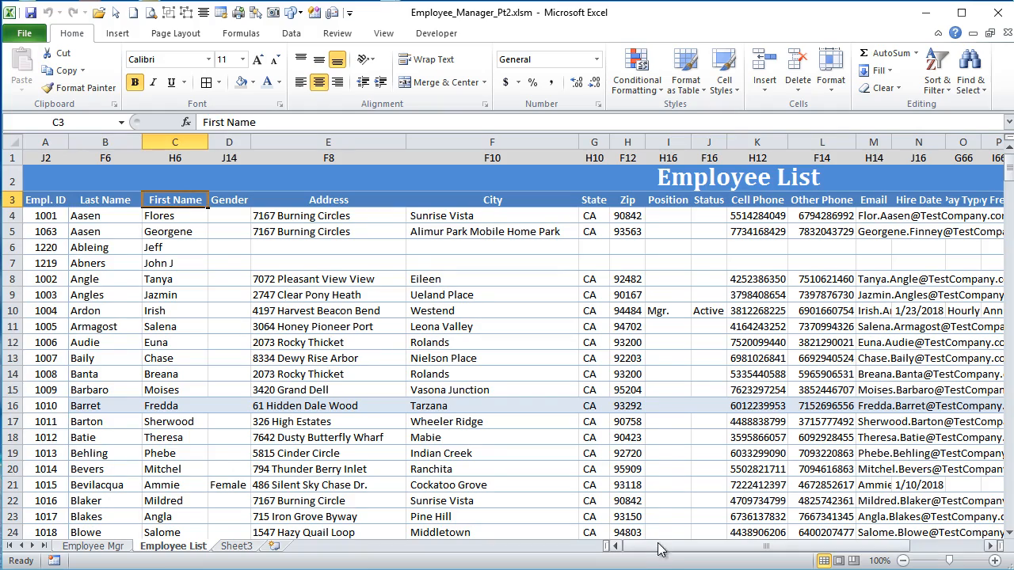
{"action": "left_click_drag", "start_coordinate": [662, 549], "coordinate": [640, 555]}
{"action": "left_click", "coordinate": [33, 158]}
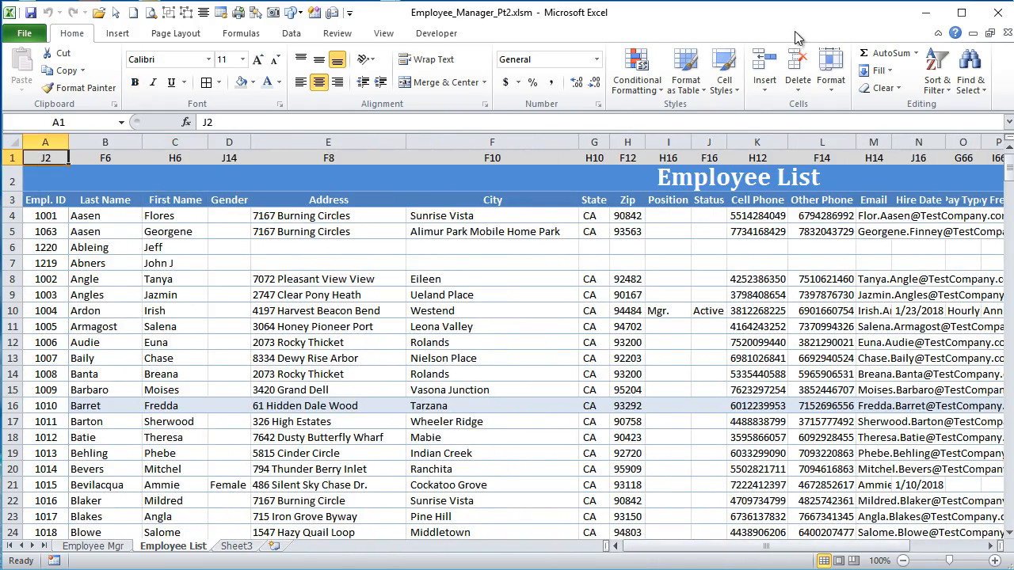
Step: Minimize the ribbon and show the Employee Mgr form from column D onward with its General Info fields
{"action": "left_click", "coordinate": [938, 34]}
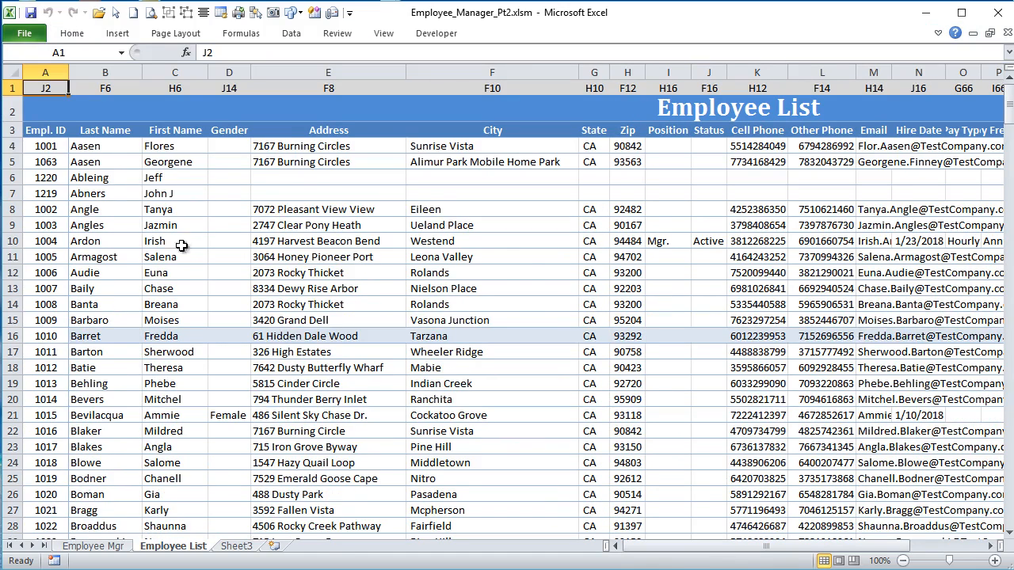
{"action": "left_click", "coordinate": [93, 546]}
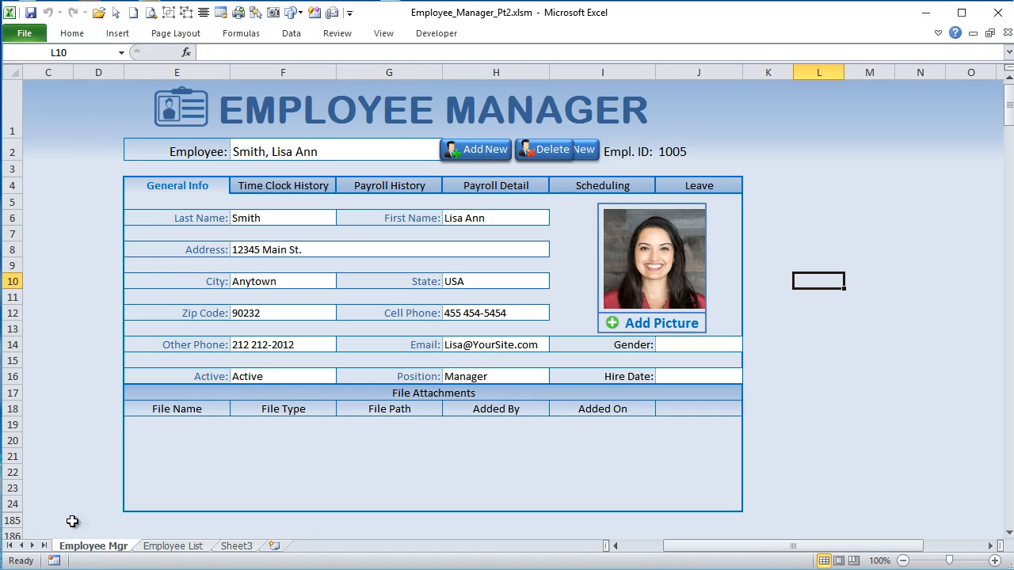
{"action": "left_click", "coordinate": [989, 546]}
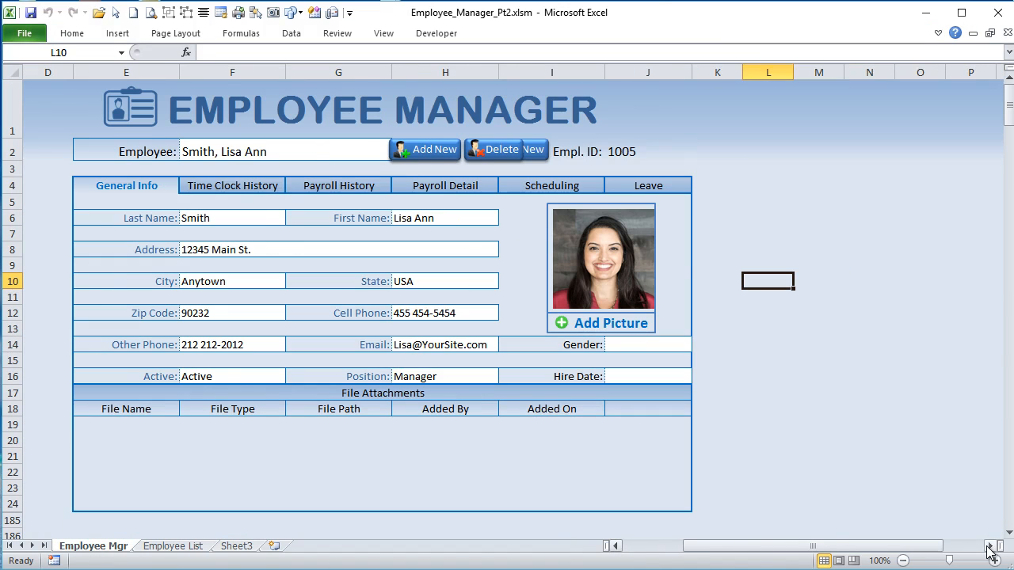
{"action": "left_click", "coordinate": [989, 546]}
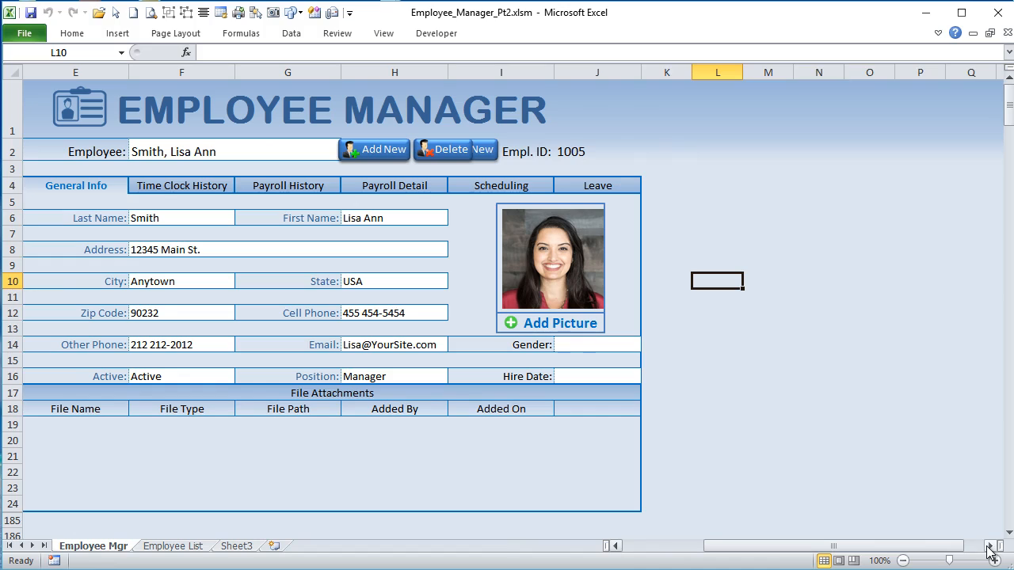
{"action": "left_click", "coordinate": [615, 546]}
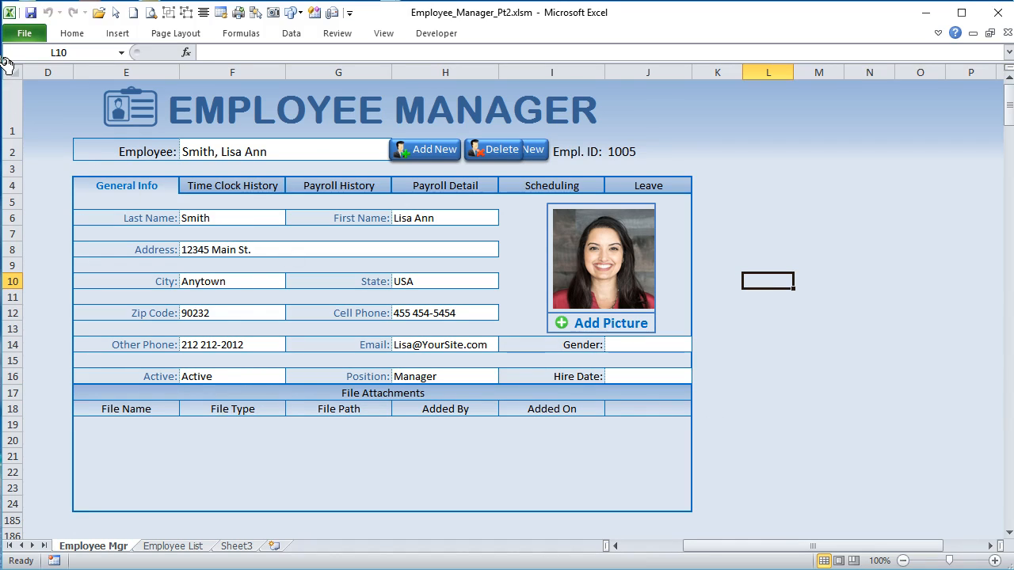
Step: Take a screen capture of the Employee Manager form across columns D to J, copy the image, and return to Excel
{"action": "left_click_drag", "start_coordinate": [4, 62], "coordinate": [725, 452]}
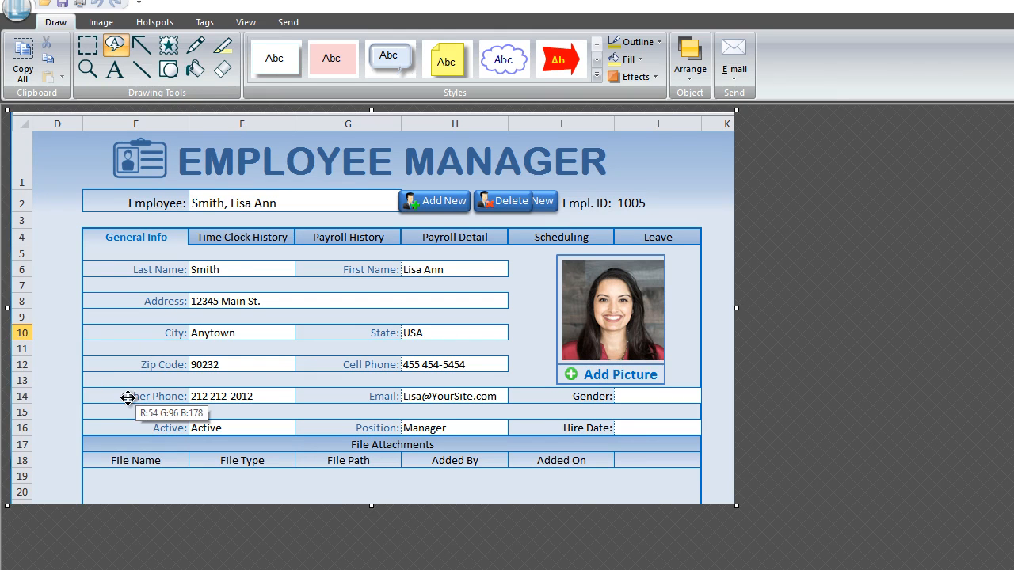
{"action": "key", "text": "ctrl+a"}
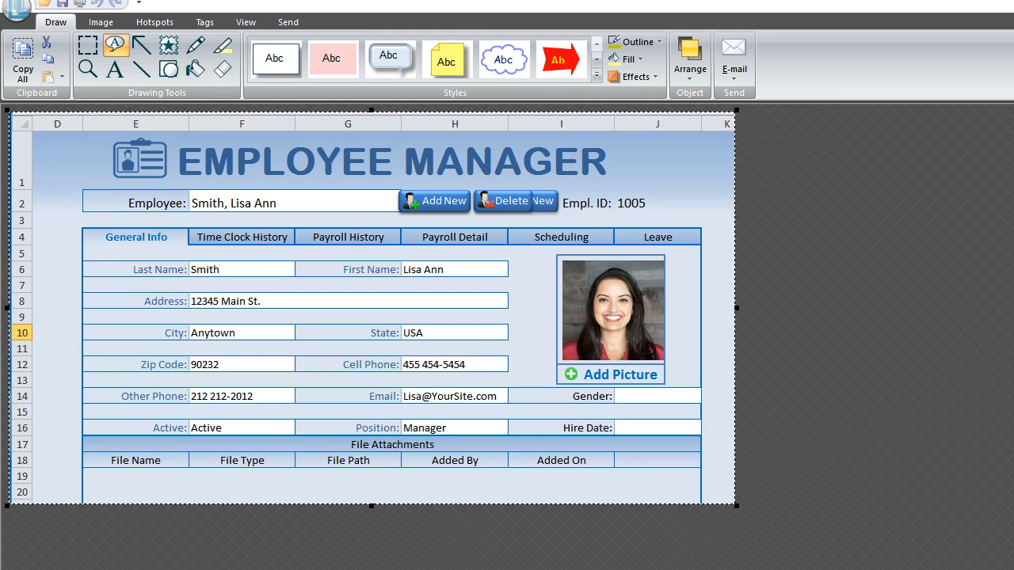
{"action": "key", "text": "alt+Tab"}
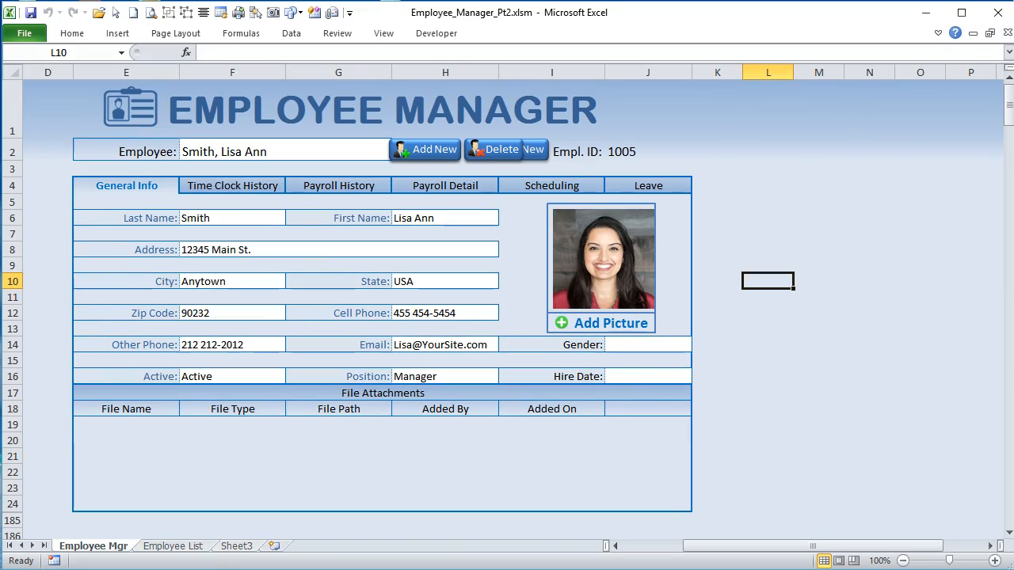
Step: Paste the form's screenshot on the Employee List sheet and place it just below row 4, leaving rows 1 to 3 uncovered
{"action": "left_click", "coordinate": [172, 547]}
{"action": "left_click", "coordinate": [244, 290]}
{"action": "key", "text": "ctrl+v"}
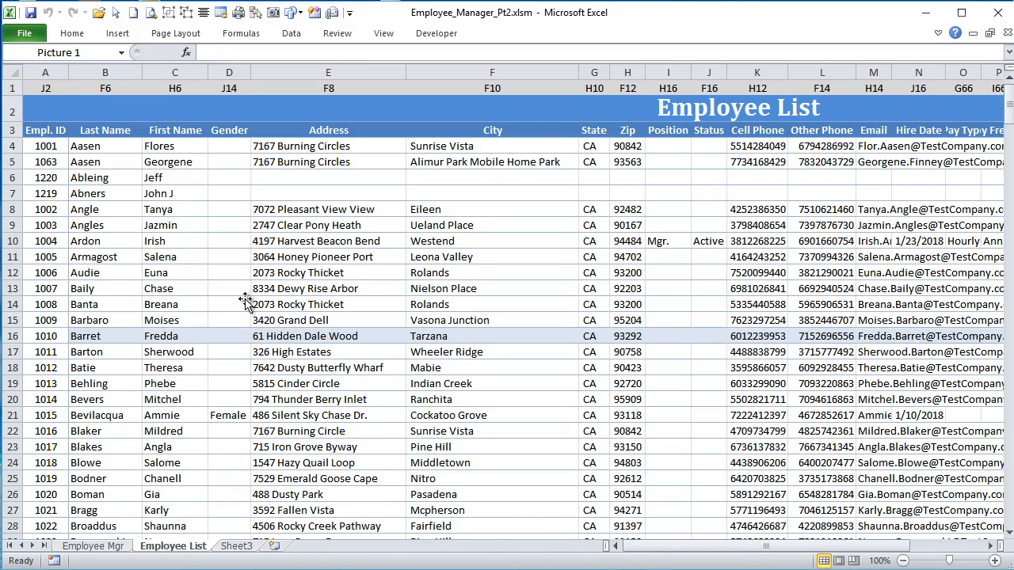
{"action": "left_click_drag", "start_coordinate": [337, 341], "coordinate": [236, 222]}
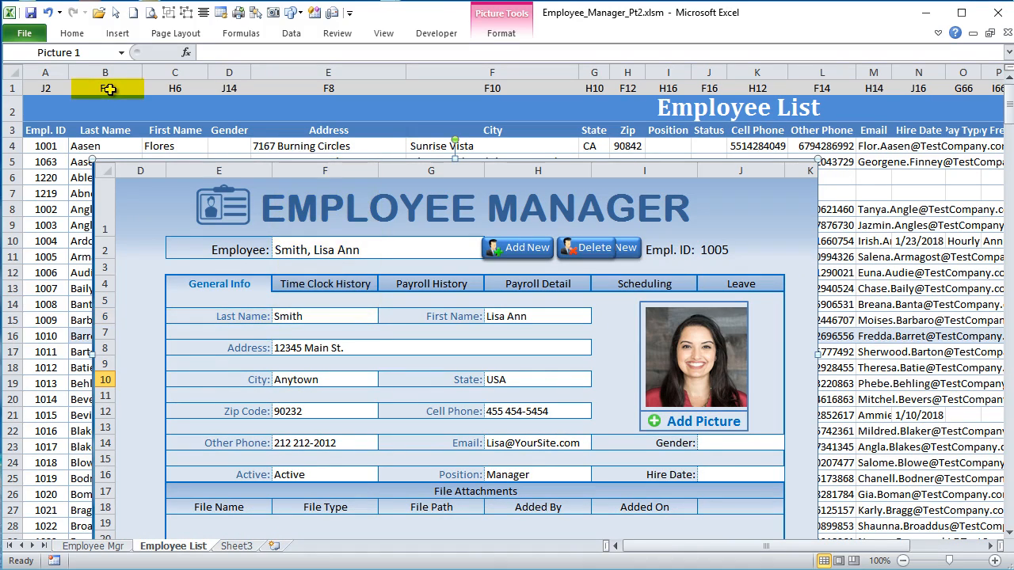
Step: Check the row 1 references above Last Name and Address against the matching form cells in the pasted screenshot
{"action": "left_click", "coordinate": [108, 90]}
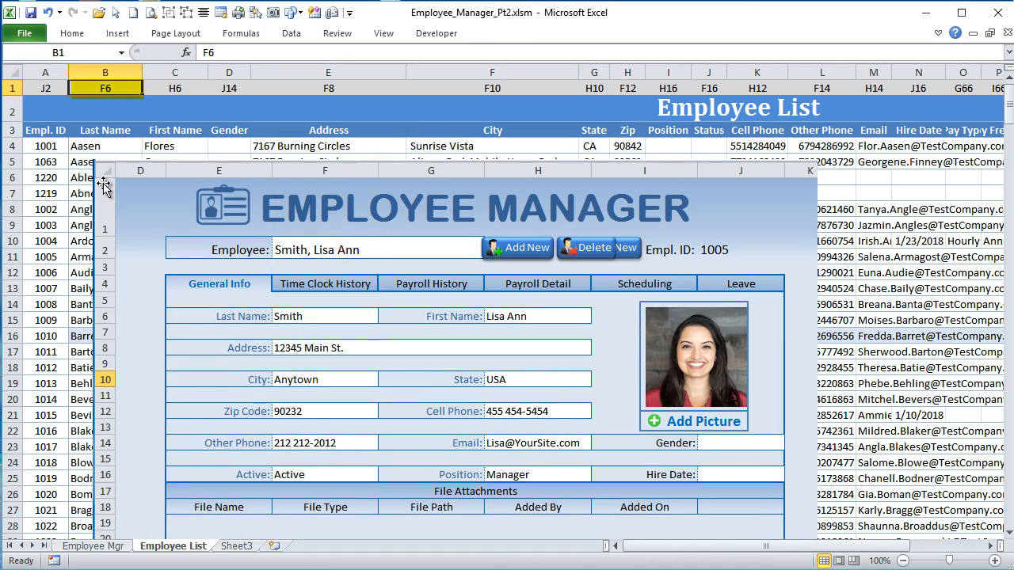
{"action": "left_click", "coordinate": [295, 351]}
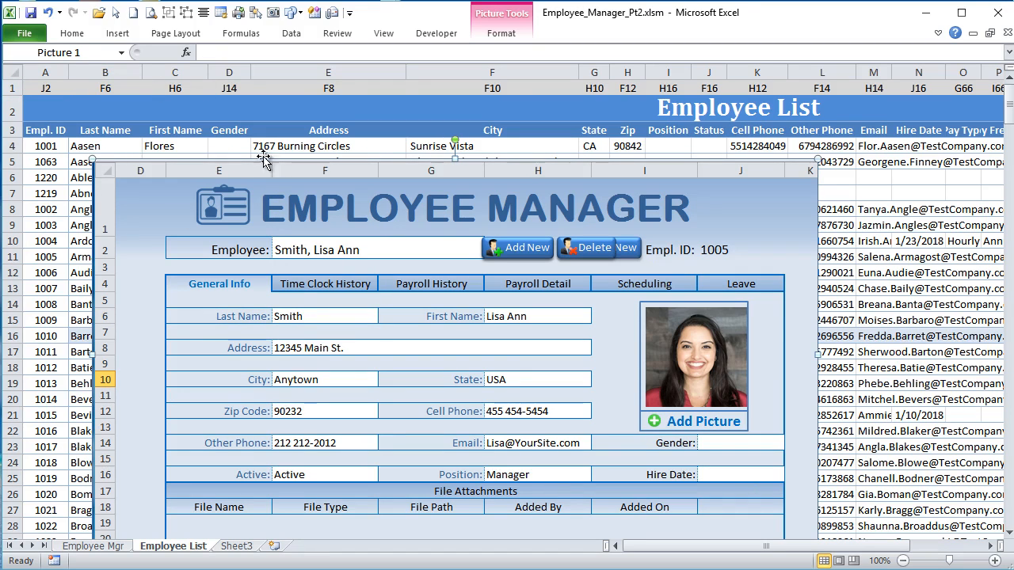
{"action": "left_click", "coordinate": [303, 92]}
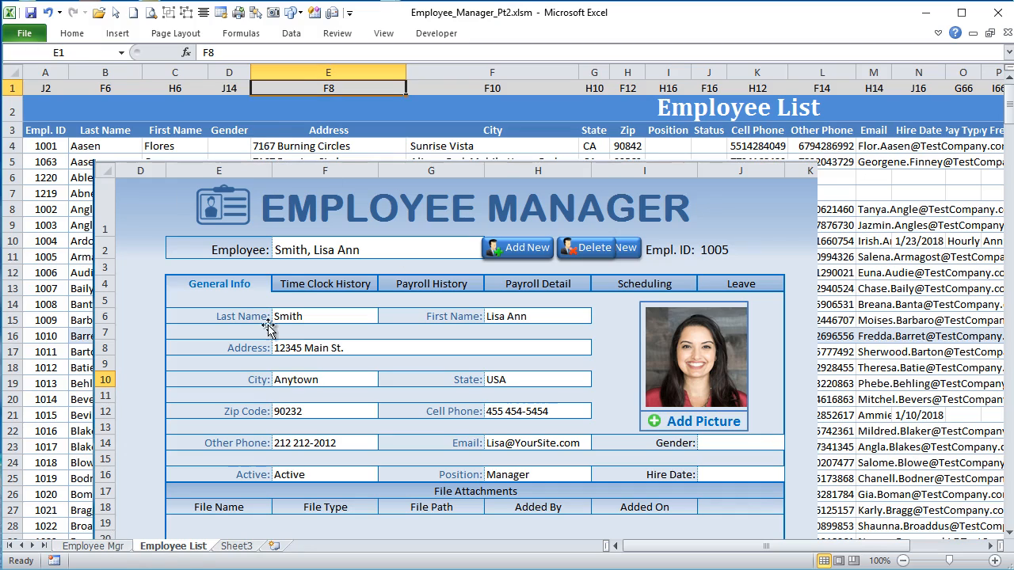
Step: Check the row 1 references above Address and City against the matching cells in the pasted form screenshot
{"action": "left_click_drag", "start_coordinate": [304, 312], "coordinate": [335, 292]}
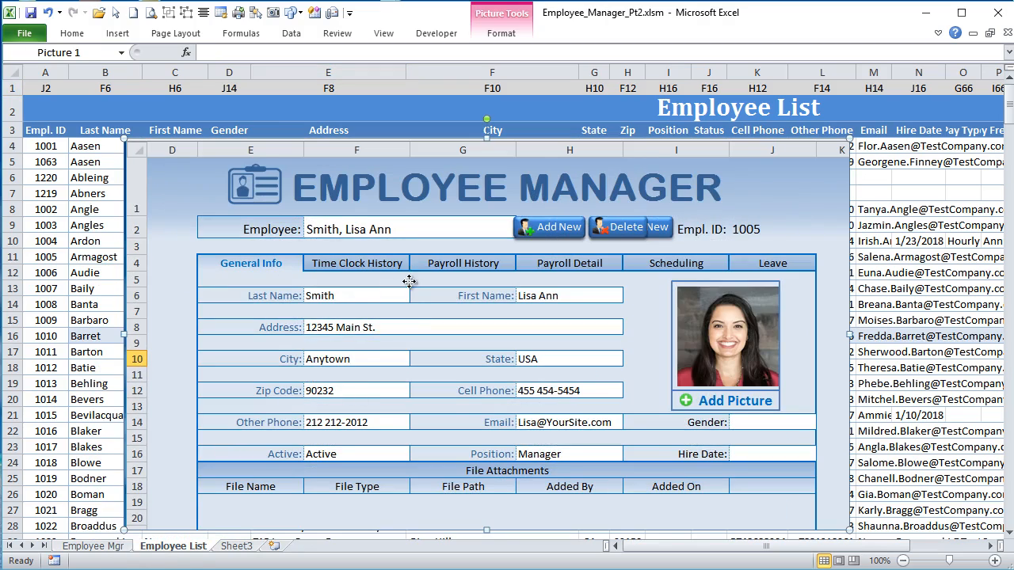
{"action": "left_click_drag", "start_coordinate": [409, 282], "coordinate": [405, 305]}
{"action": "left_click", "coordinate": [298, 91]}
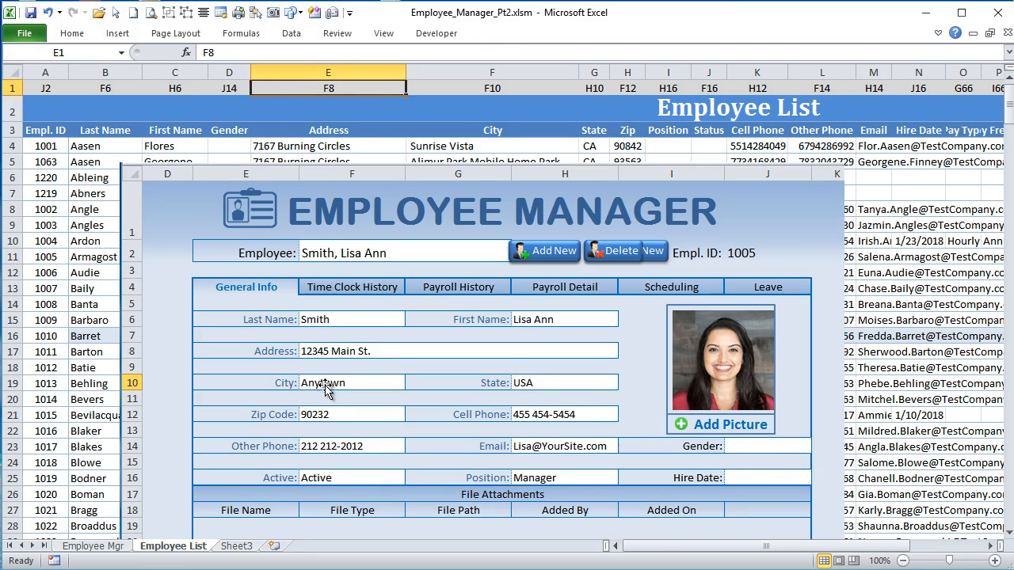
{"action": "left_click", "coordinate": [494, 88]}
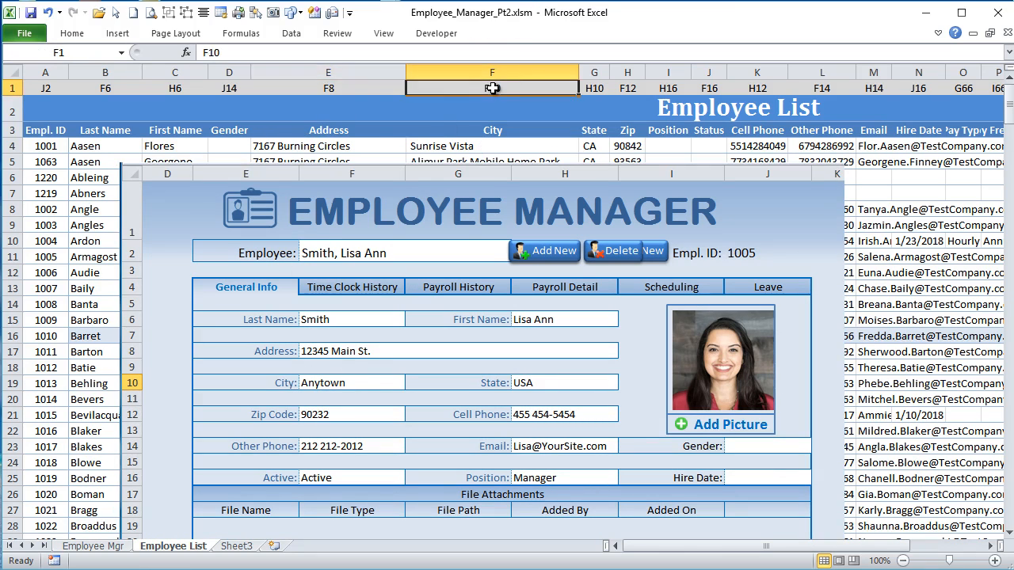
{"action": "left_click", "coordinate": [501, 128]}
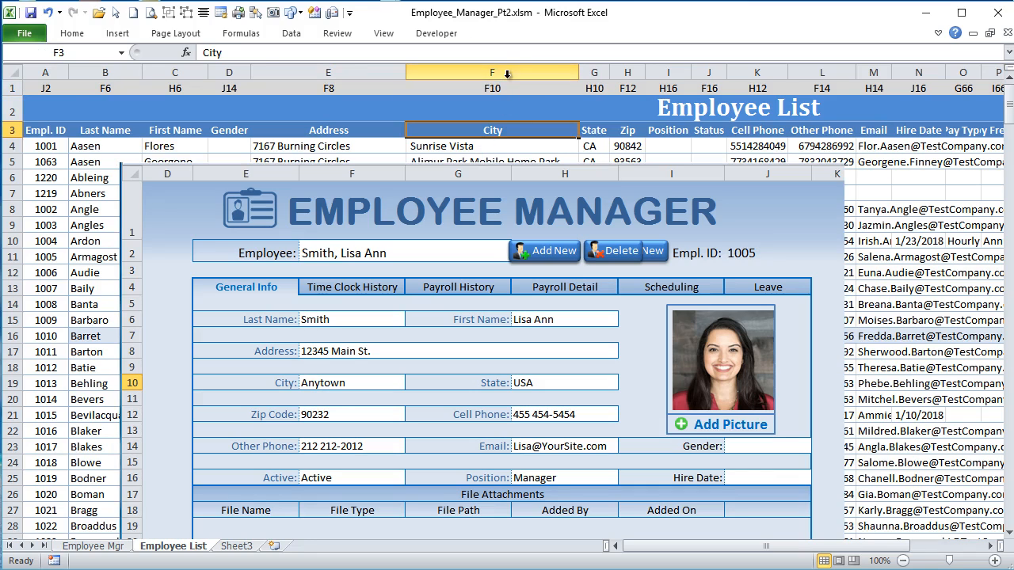
{"action": "left_click", "coordinate": [504, 99]}
{"action": "left_click", "coordinate": [518, 86]}
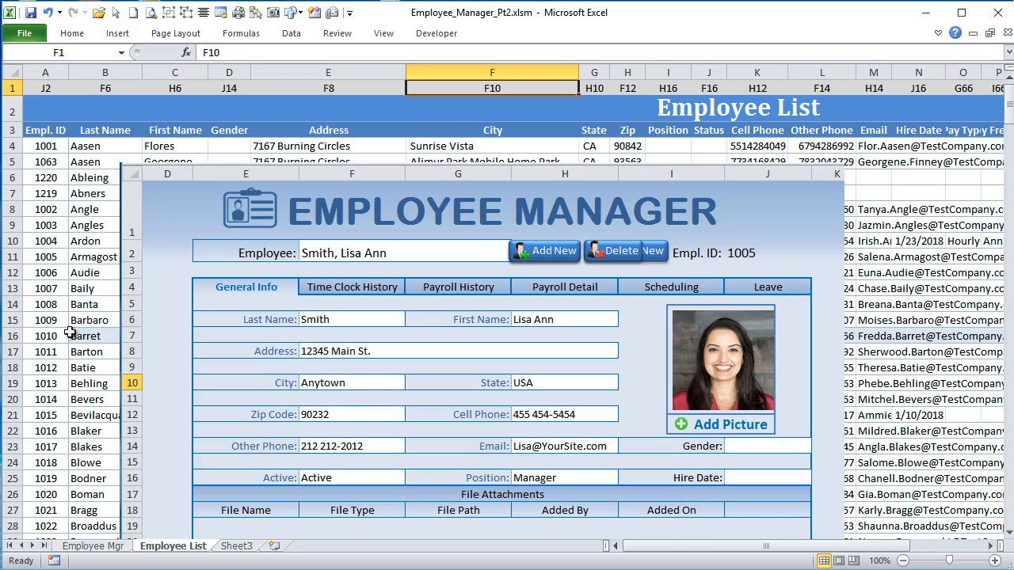
Step: Compare the row 1 references above State and Status with the matching fields in the pasted form screenshot
{"action": "left_click_drag", "start_coordinate": [418, 330], "coordinate": [509, 324]}
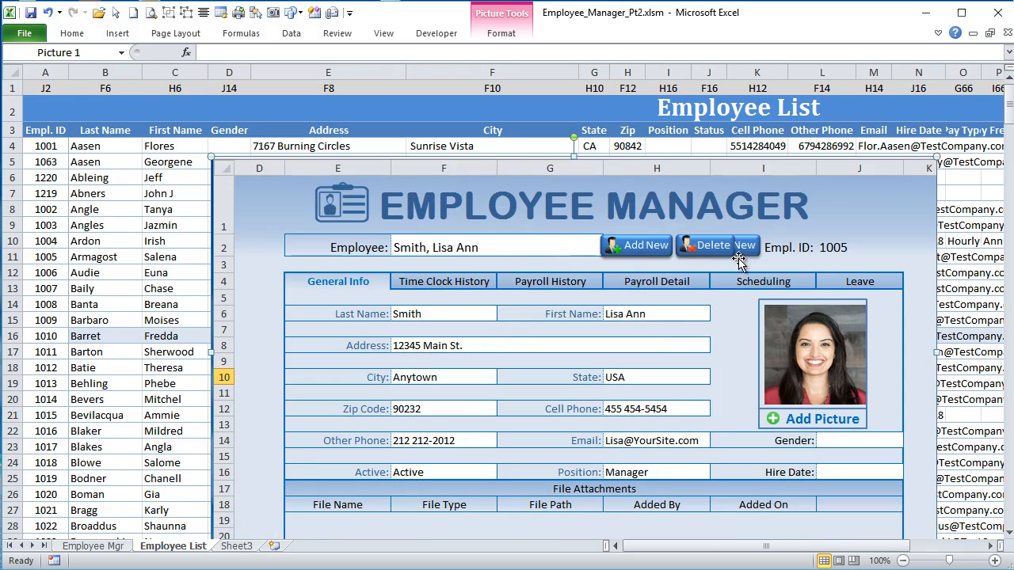
{"action": "left_click", "coordinate": [579, 90]}
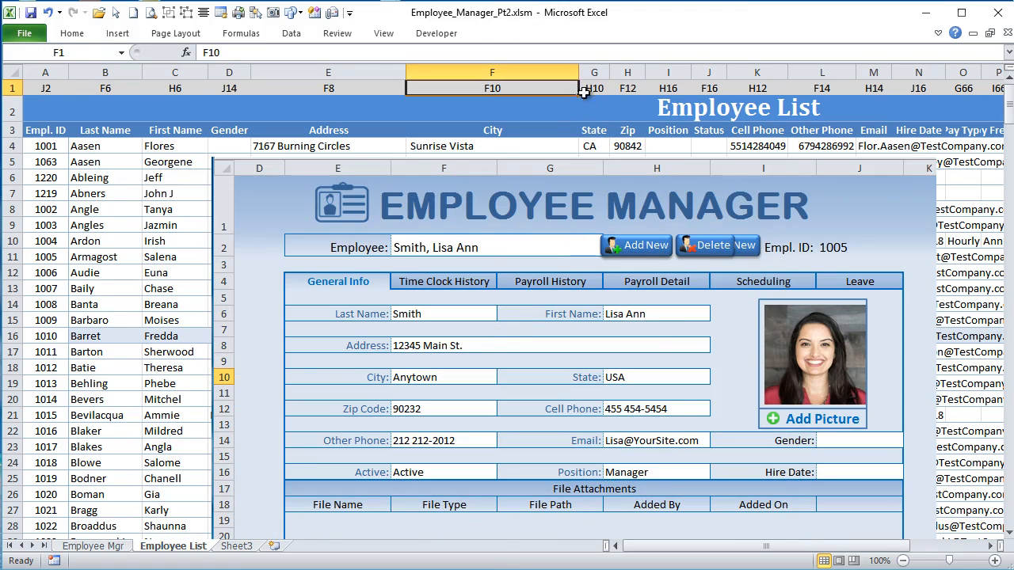
{"action": "left_click", "coordinate": [595, 88]}
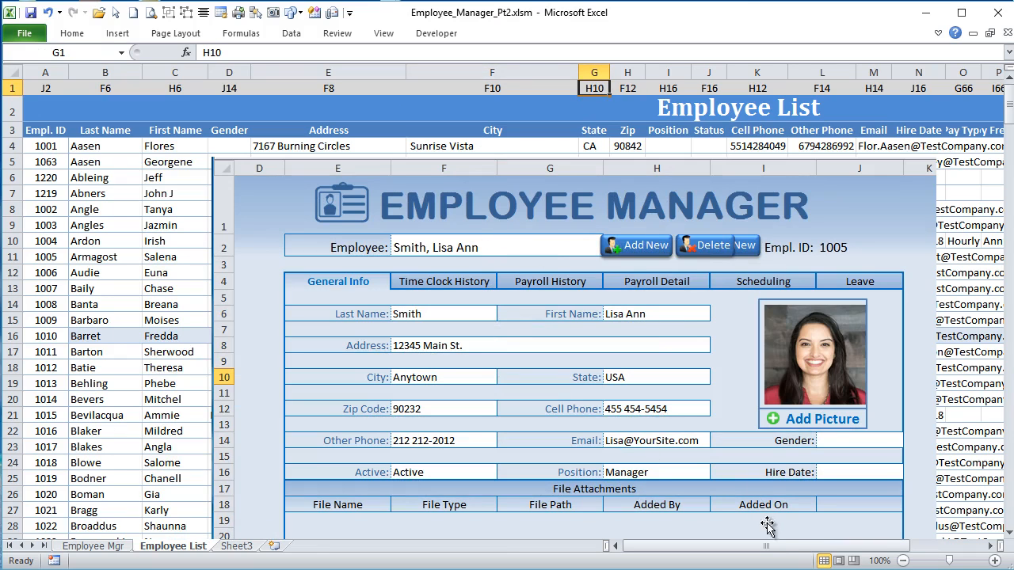
{"action": "left_click_drag", "start_coordinate": [780, 545], "coordinate": [808, 551]}
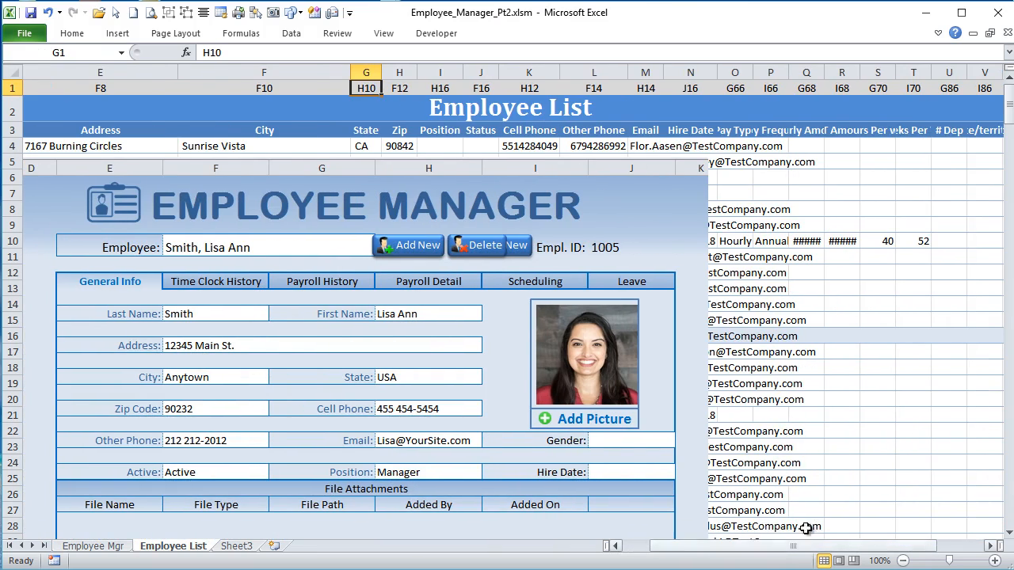
{"action": "left_click_drag", "start_coordinate": [535, 256], "coordinate": [643, 251]}
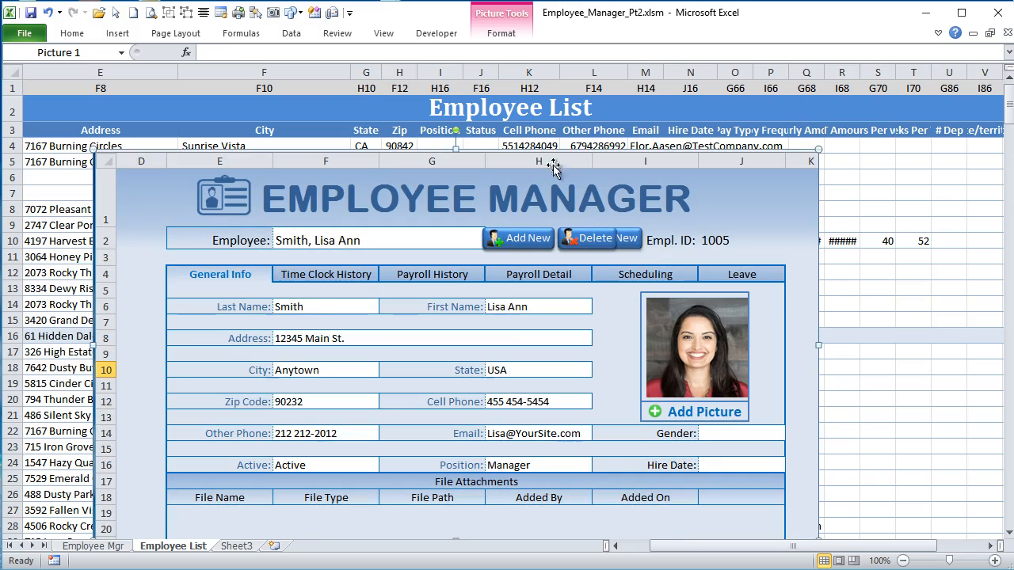
{"action": "left_click", "coordinate": [469, 88]}
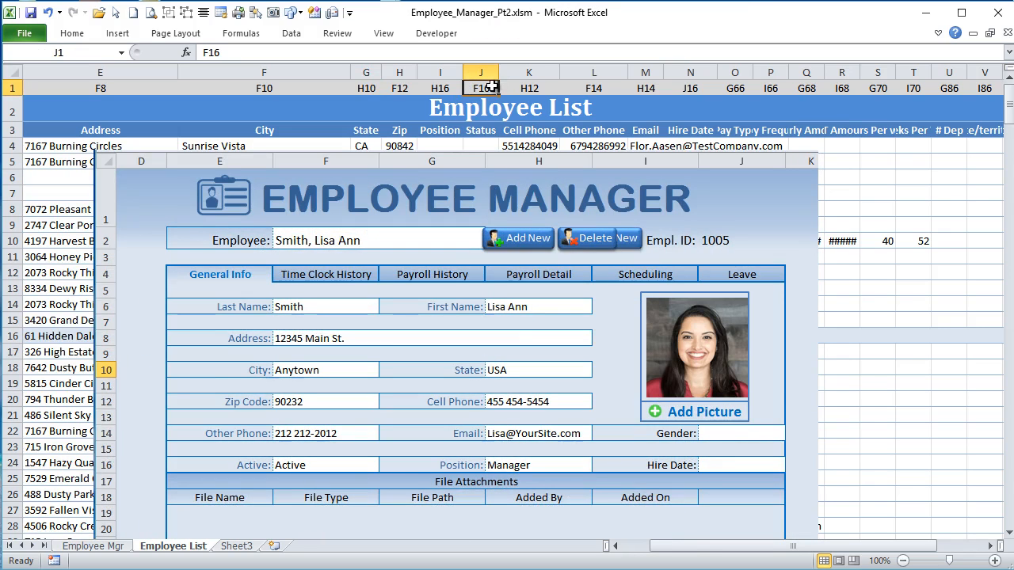
{"action": "left_click", "coordinate": [480, 129]}
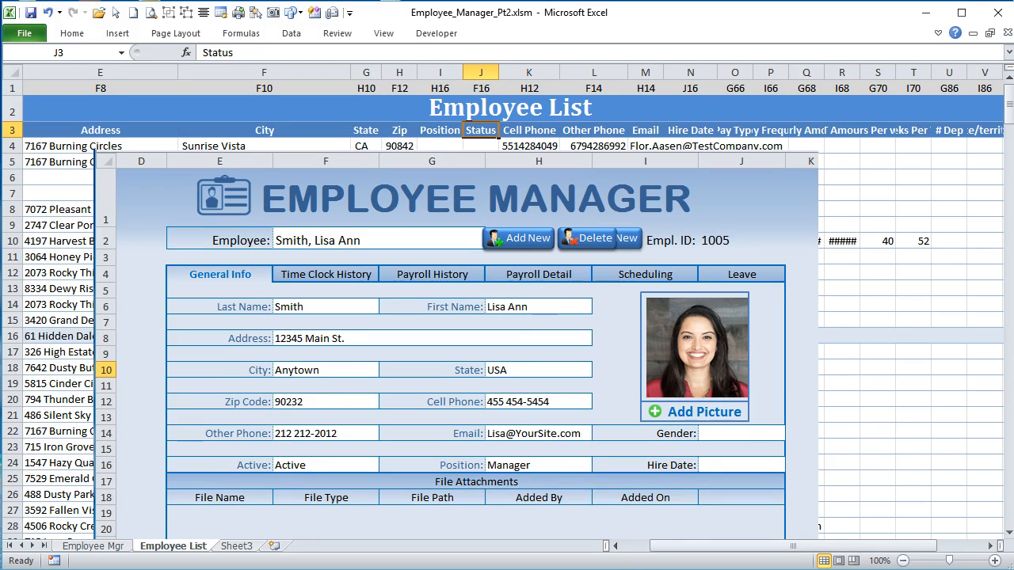
{"action": "key", "text": "alt+Tab"}
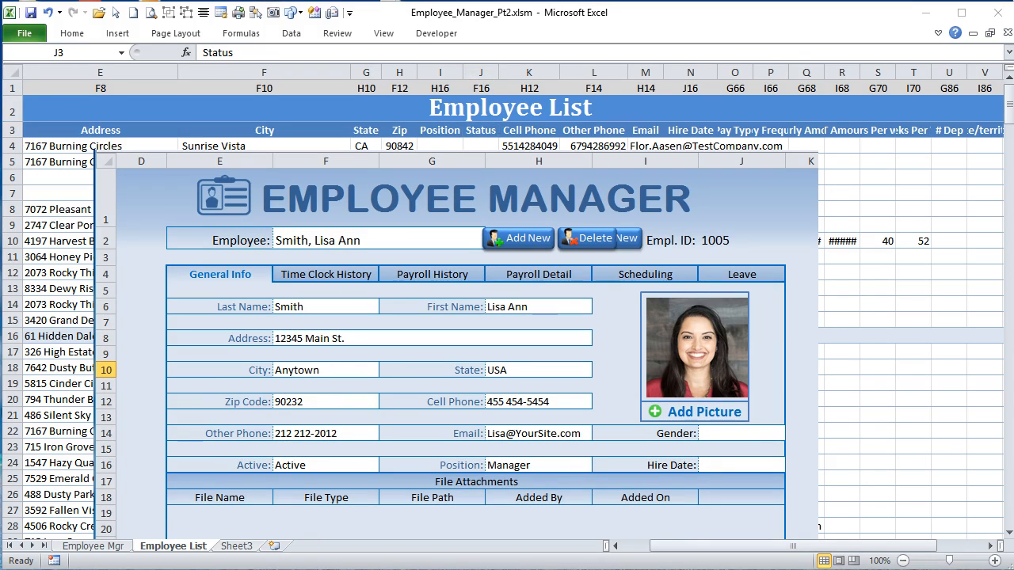
{"action": "left_click", "coordinate": [228, 463]}
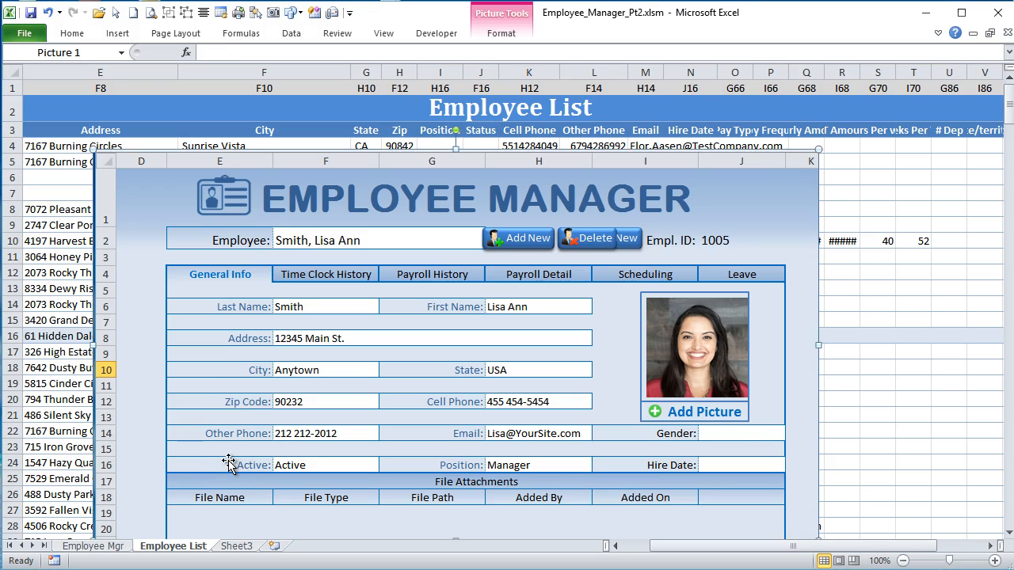
Step: On the Employee Mgr form, change the label in E16 to "Status:"
{"action": "left_click", "coordinate": [108, 548]}
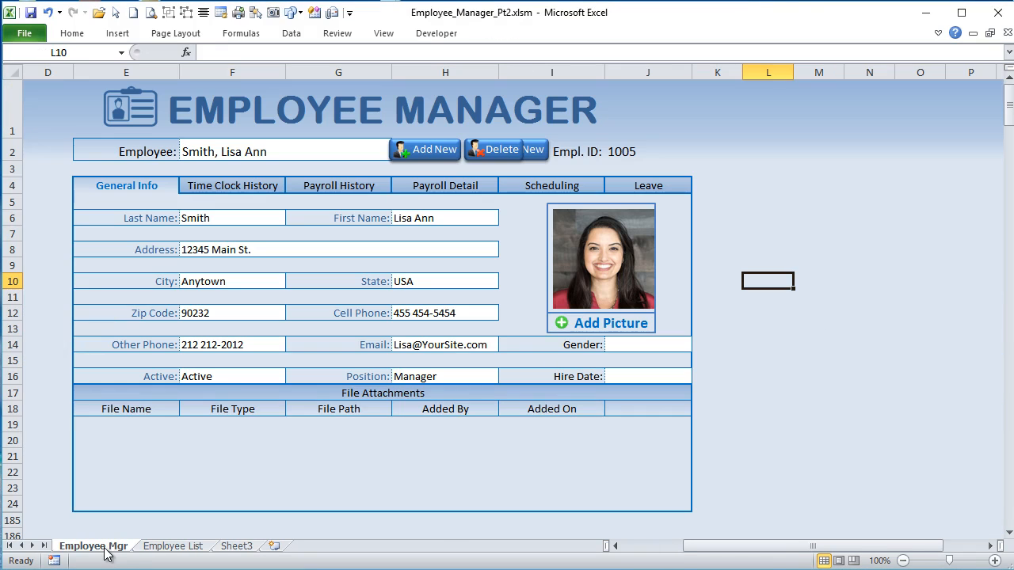
{"action": "left_click", "coordinate": [143, 378]}
{"action": "type", "text": "Stat"}
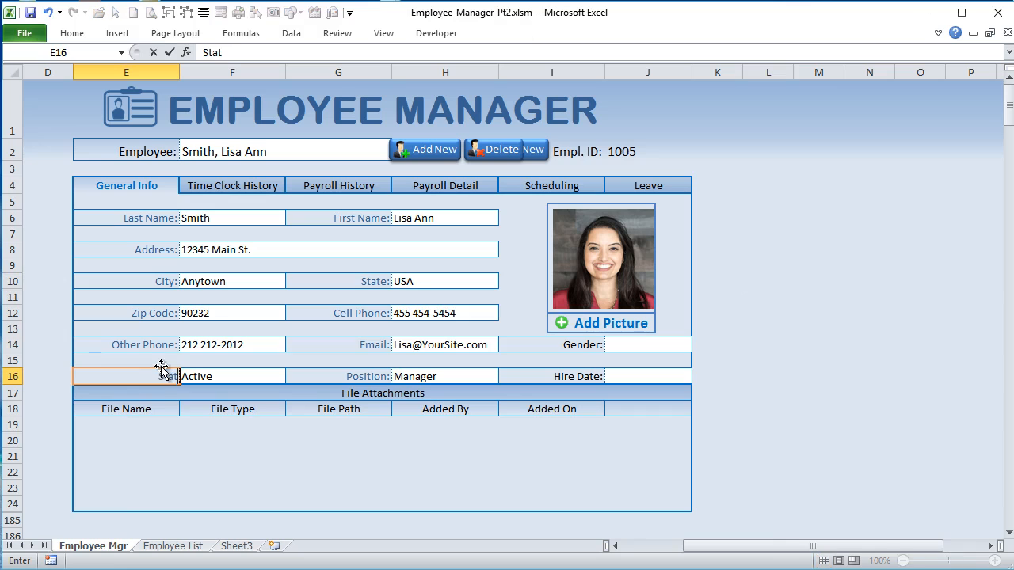
{"action": "type", "text": "us:"}
{"action": "key", "text": "Tab"}
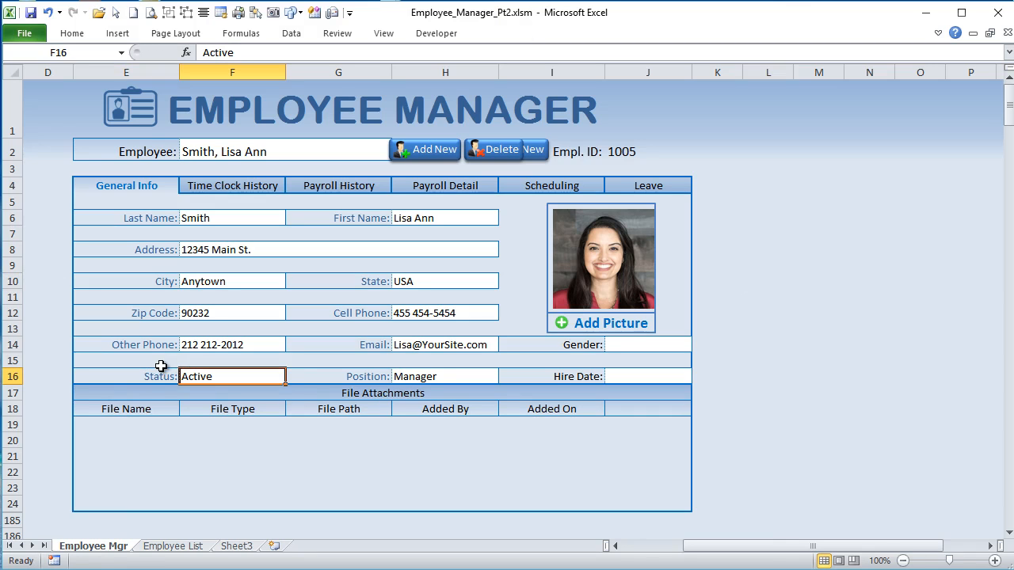
Step: Delete the pasted form screenshot from the Employee List sheet
{"action": "left_click", "coordinate": [164, 548]}
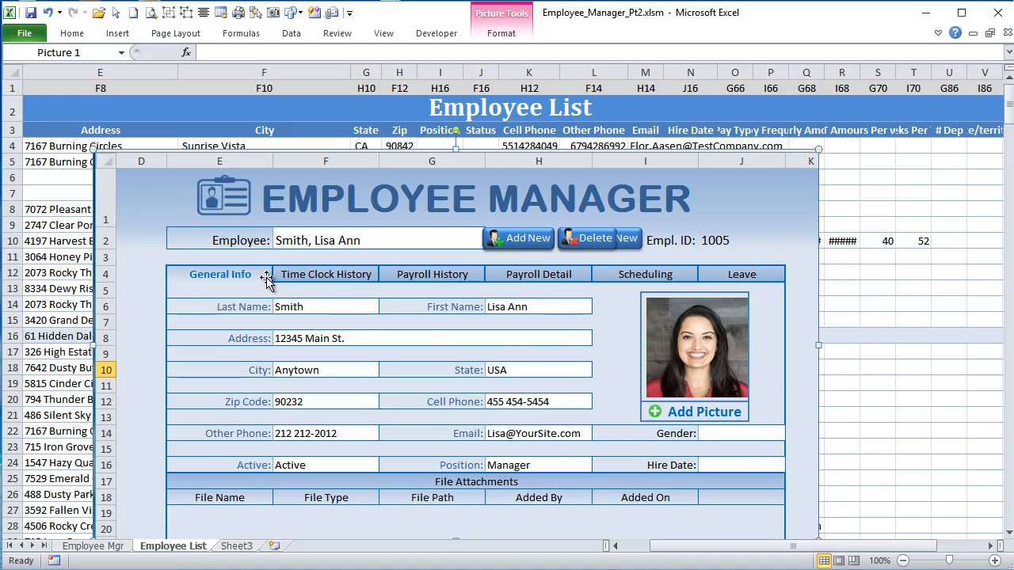
{"action": "key", "text": "Delete"}
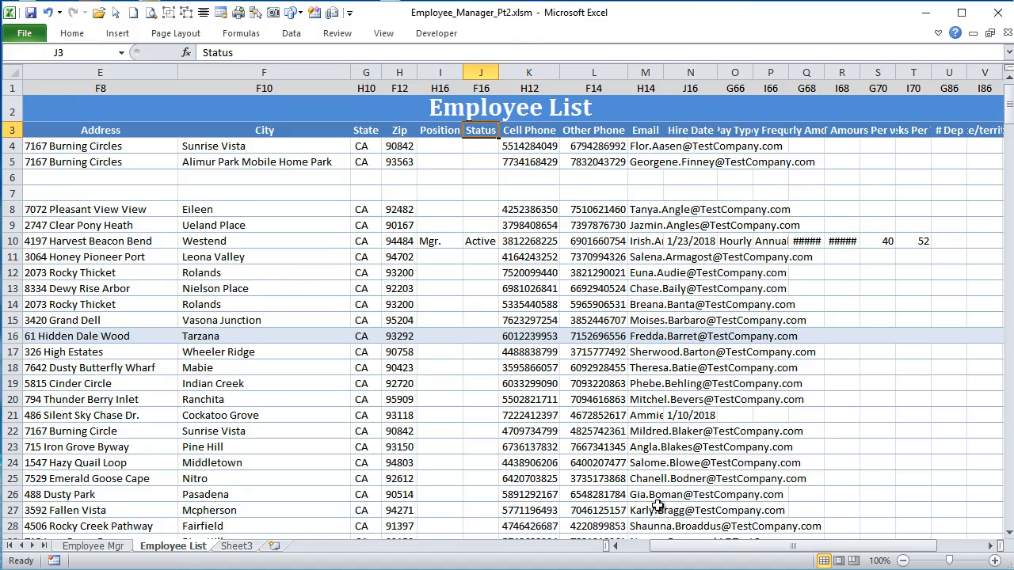
{"action": "left_click_drag", "start_coordinate": [736, 550], "coordinate": [654, 565]}
Step: Review the Employee, Last Name and First Name fields on the Employee Mgr form
{"action": "left_click", "coordinate": [92, 546]}
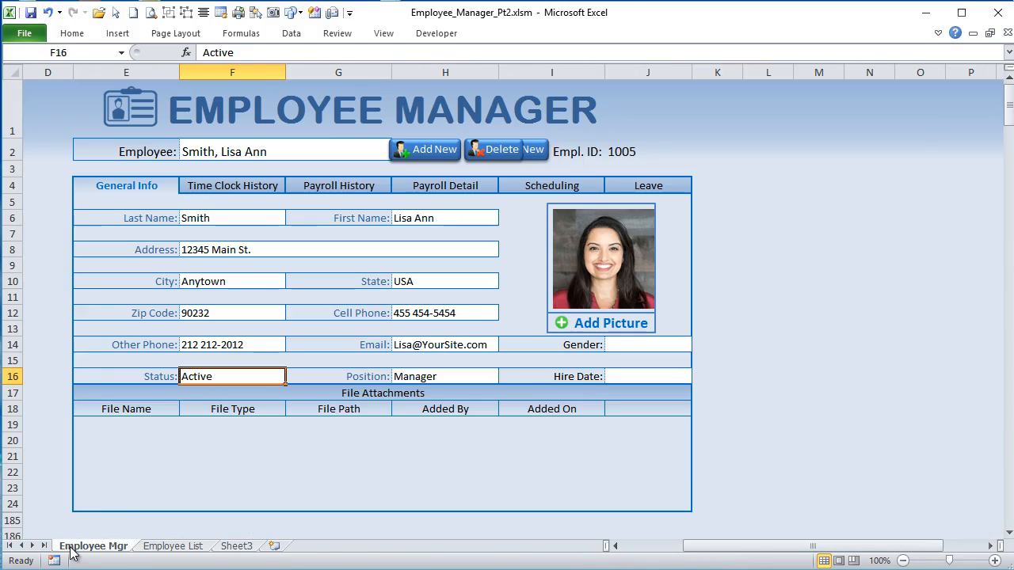
{"action": "left_click", "coordinate": [235, 152]}
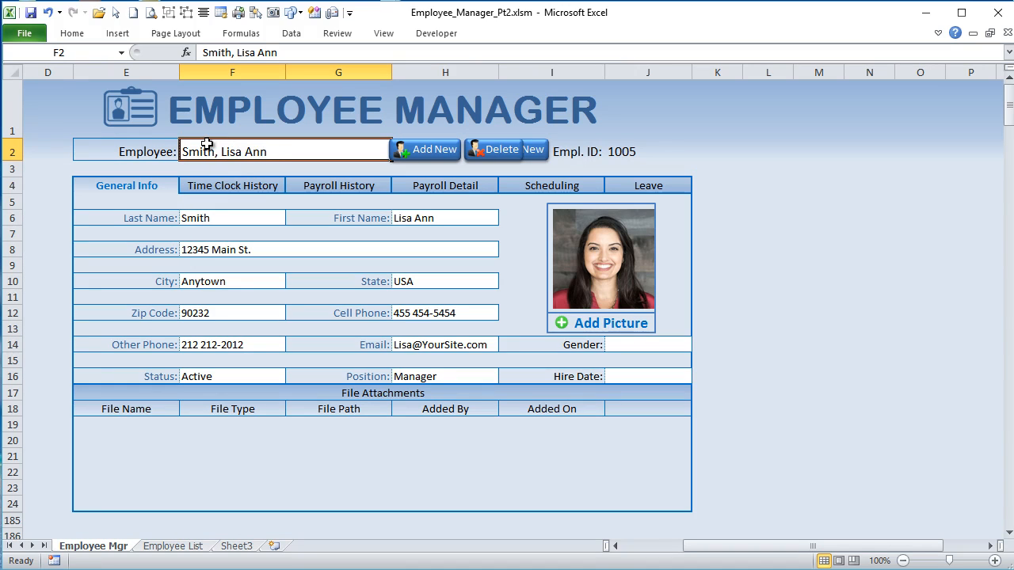
{"action": "left_click", "coordinate": [231, 218]}
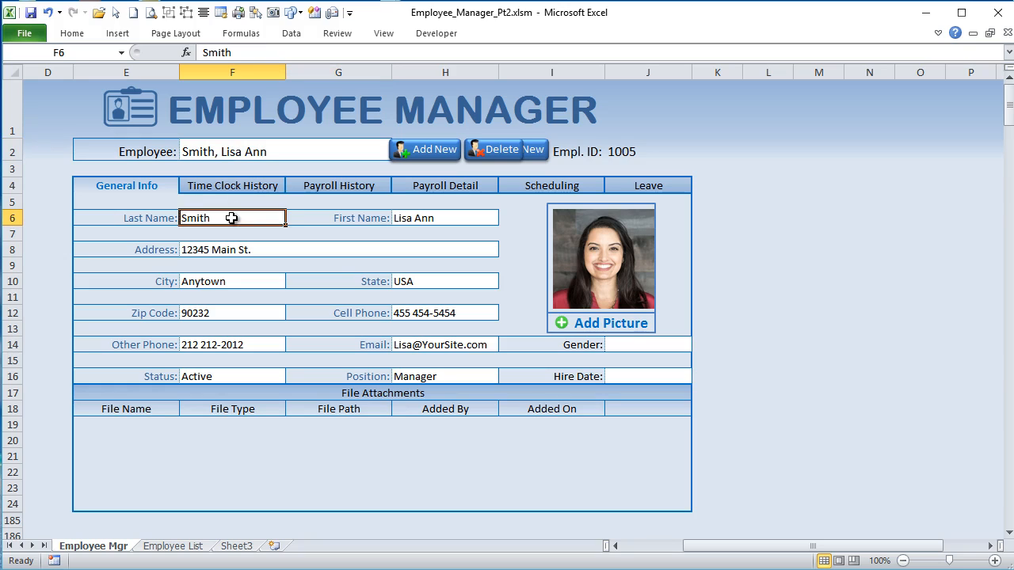
{"action": "left_click", "coordinate": [416, 218]}
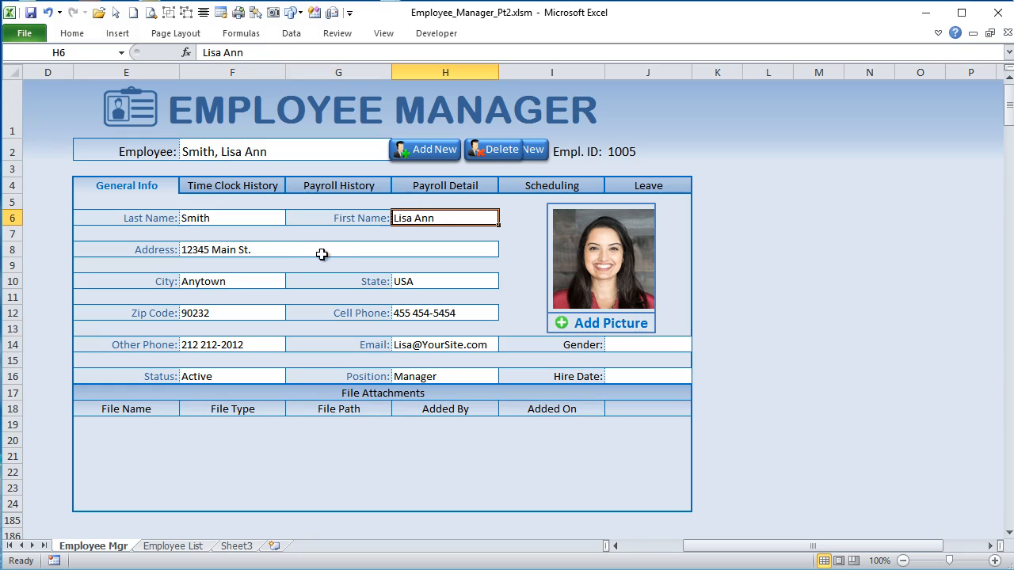
Step: Find the Employee ID column in BB of the Employee List sheet and view the formula in BB4
{"action": "left_click", "coordinate": [174, 546]}
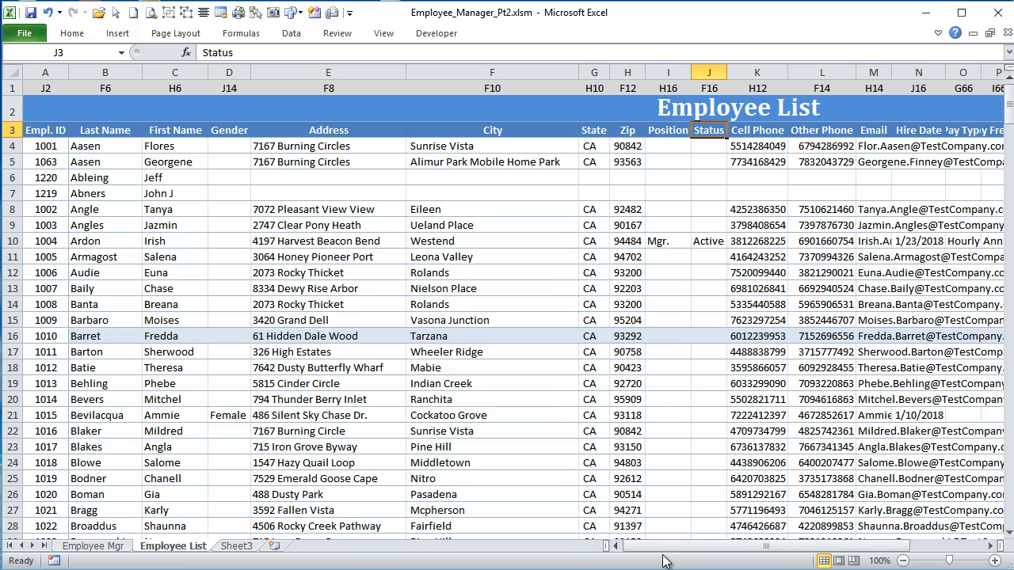
{"action": "left_click_drag", "start_coordinate": [734, 546], "coordinate": [840, 552]}
{"action": "left_click", "coordinate": [947, 130]}
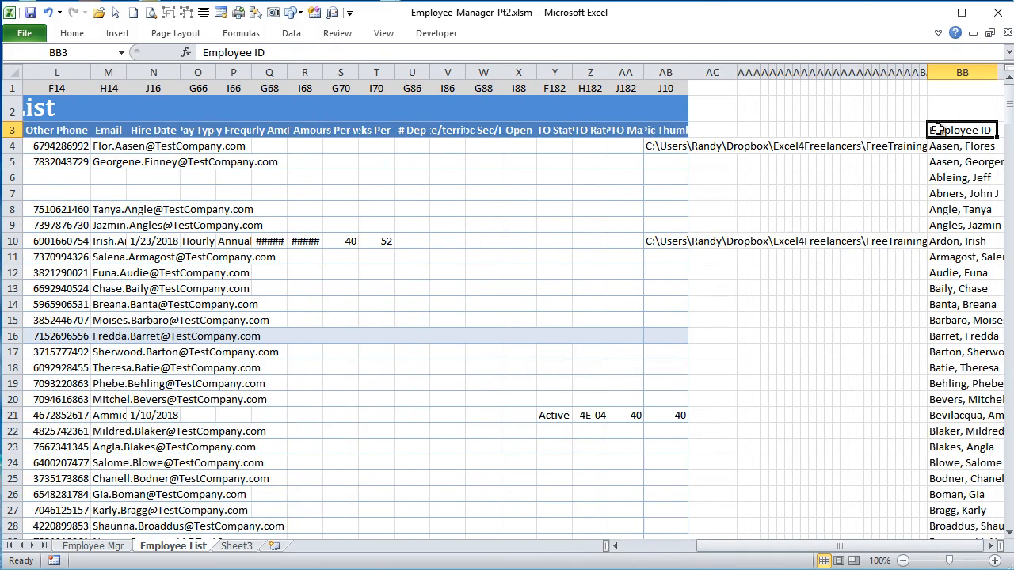
{"action": "left_click", "coordinate": [940, 146]}
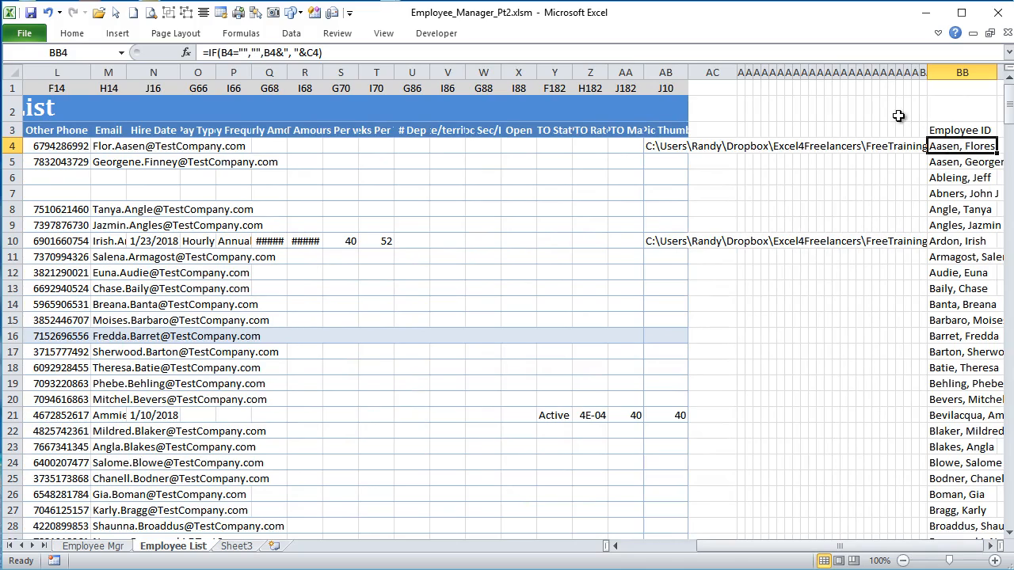
{"action": "left_click", "coordinate": [992, 545]}
{"action": "left_click", "coordinate": [992, 545]}
{"action": "left_click", "coordinate": [991, 545]}
{"action": "left_click", "coordinate": [991, 545]}
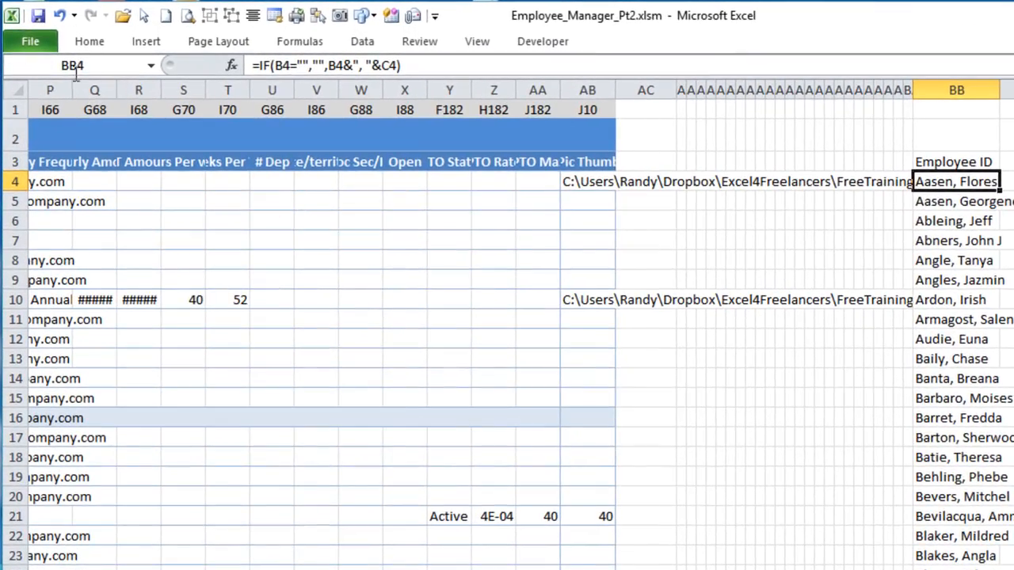
Step: Examine the BB4 formula's blank test and how it joins last name, comma and first name from B4 and C4
{"action": "left_click_drag", "start_coordinate": [312, 65], "coordinate": [283, 66]}
{"action": "scroll", "coordinate": [521, 361], "scroll_direction": "left", "scroll_amount": 5}
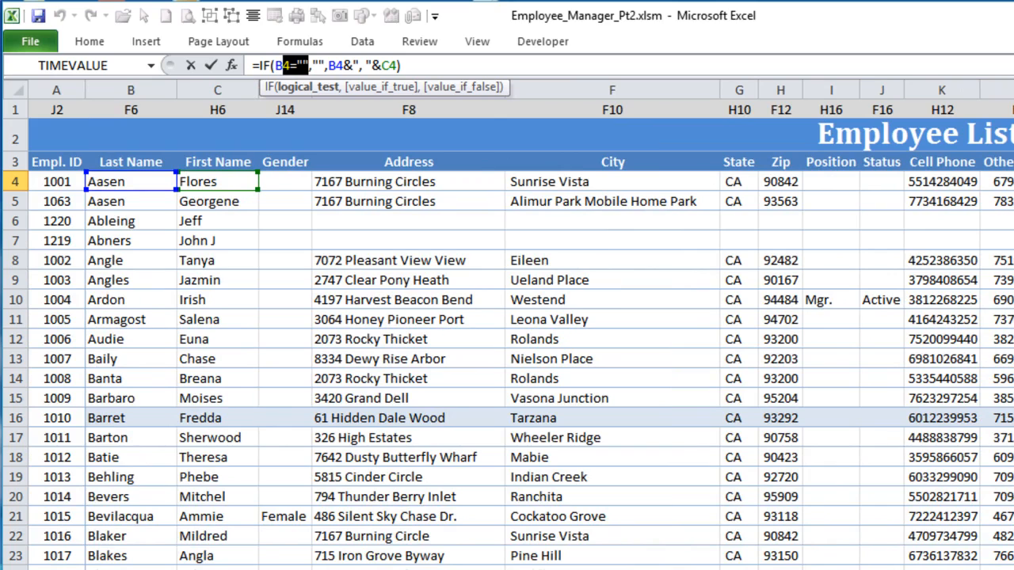
{"action": "scroll", "coordinate": [507, 356], "scroll_direction": "right", "scroll_amount": 5}
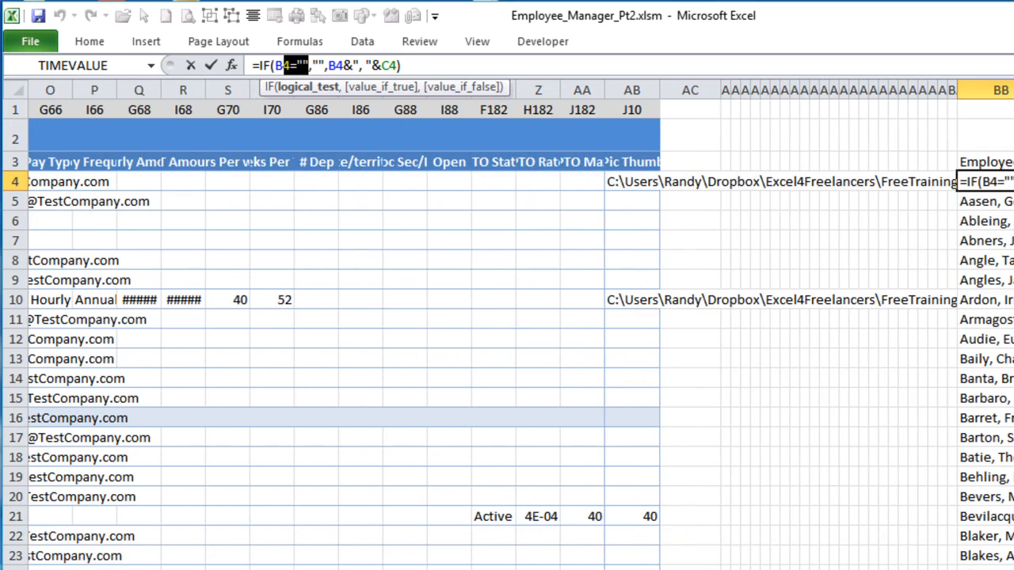
{"action": "left_click_drag", "start_coordinate": [313, 65], "coordinate": [342, 65]}
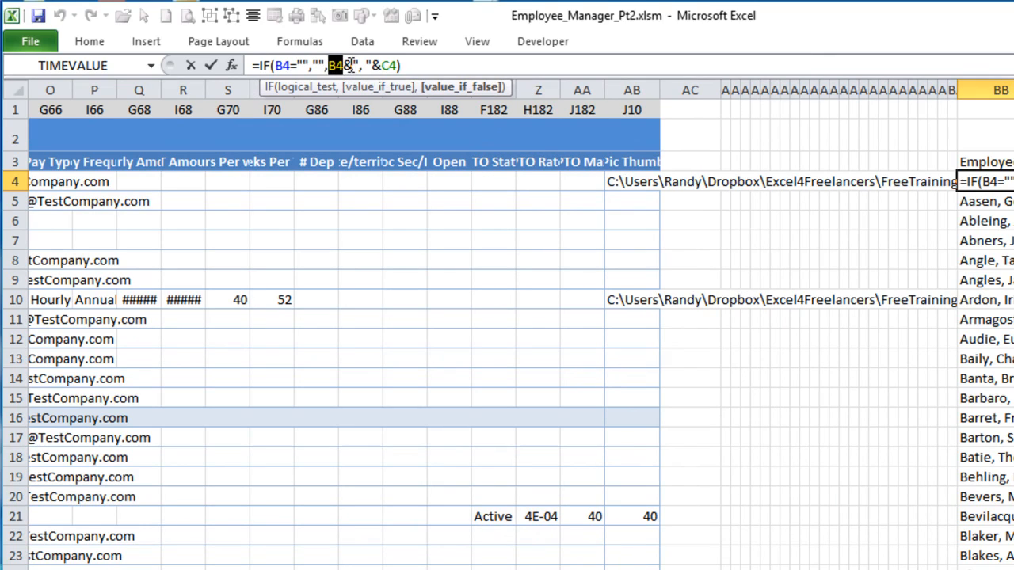
{"action": "left_click_drag", "start_coordinate": [358, 65], "coordinate": [353, 65]}
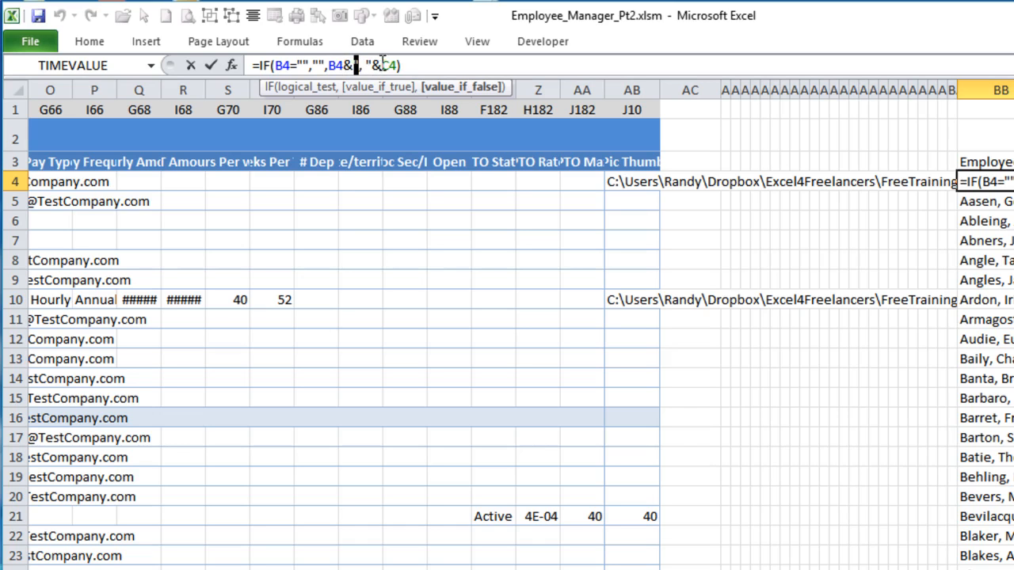
{"action": "key", "text": "Return"}
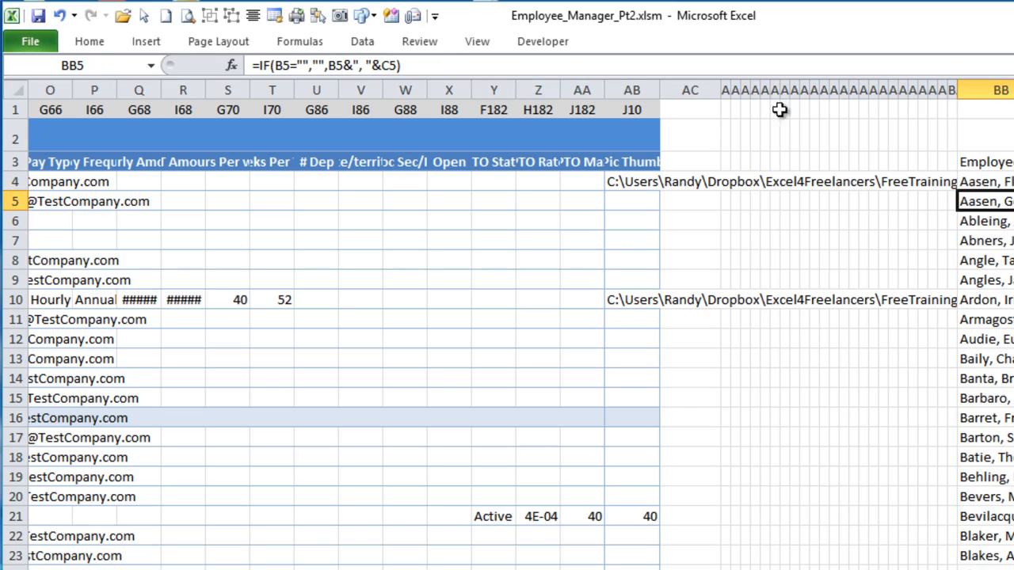
Step: Widen column BB to fit the full names and fill the BB4 name formula down the employee list
{"action": "left_click", "coordinate": [983, 181]}
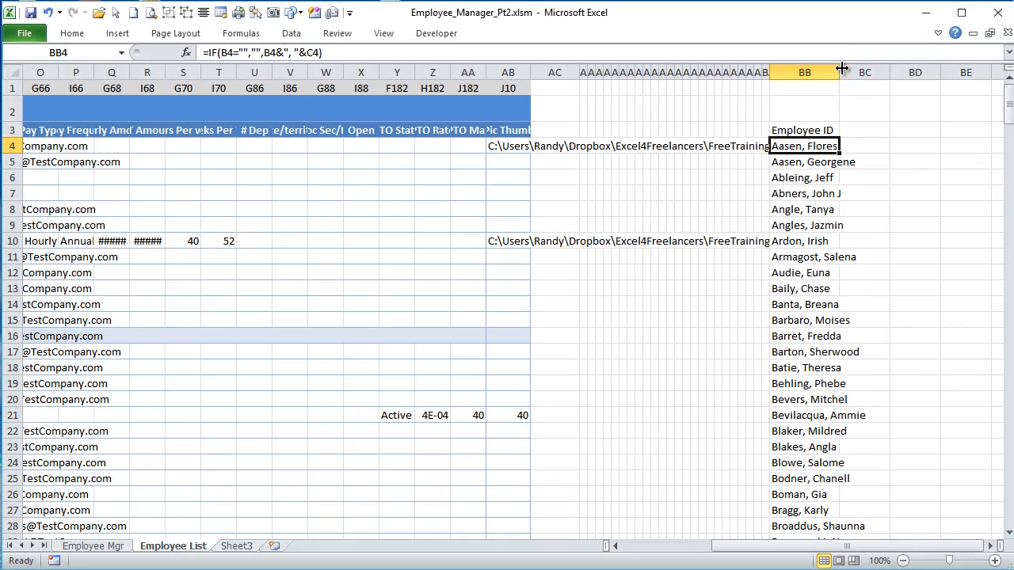
{"action": "left_click_drag", "start_coordinate": [882, 67], "coordinate": [934, 71]}
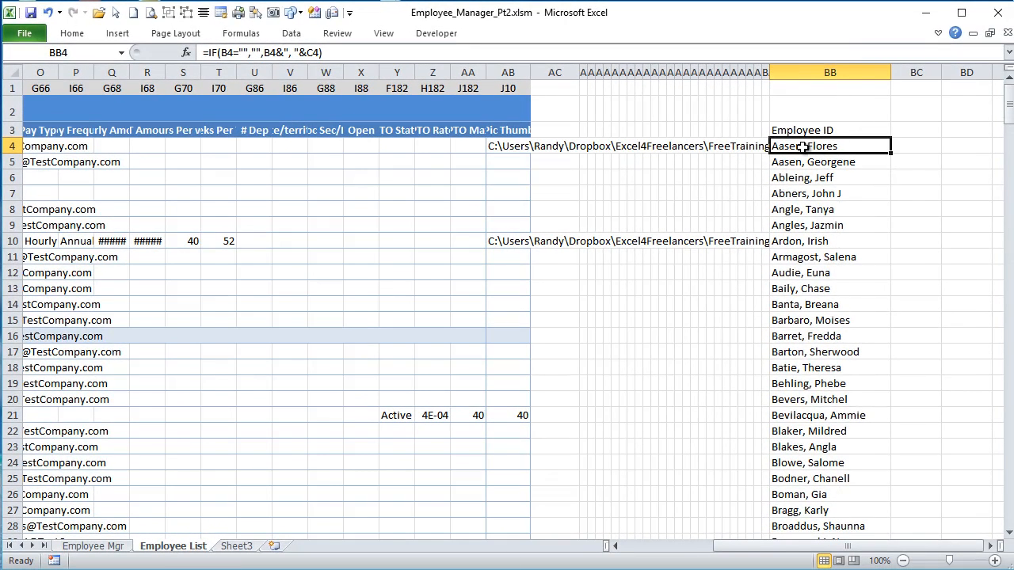
{"action": "double_click", "coordinate": [890, 153]}
{"action": "scroll", "coordinate": [818, 249], "scroll_direction": "down", "scroll_amount": 7}
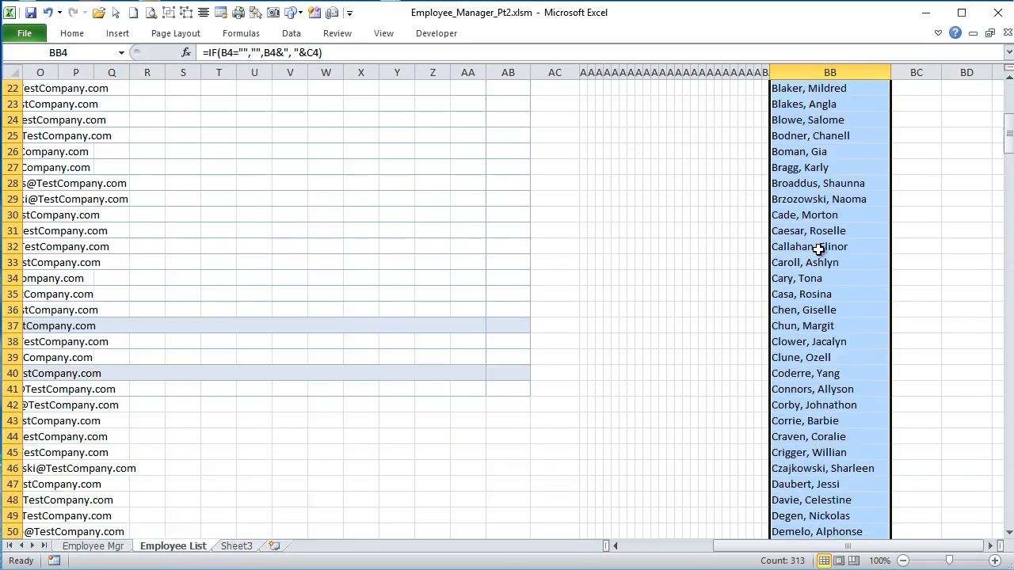
Step: Start a new workbook-scoped defined name called EmployeeName for the full names in column BB of the Employee List
{"action": "scroll", "coordinate": [818, 250], "scroll_direction": "down", "scroll_amount": 20}
{"action": "scroll", "coordinate": [795, 313], "scroll_direction": "up", "scroll_amount": 4}
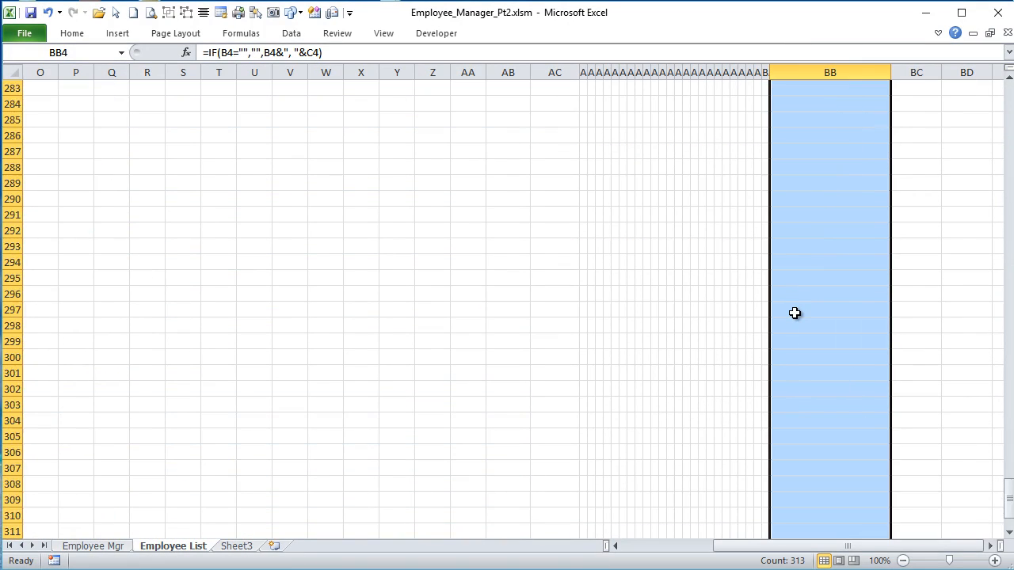
{"action": "scroll", "coordinate": [795, 313], "scroll_direction": "up", "scroll_amount": 20}
{"action": "key", "text": "ctrl+c"}
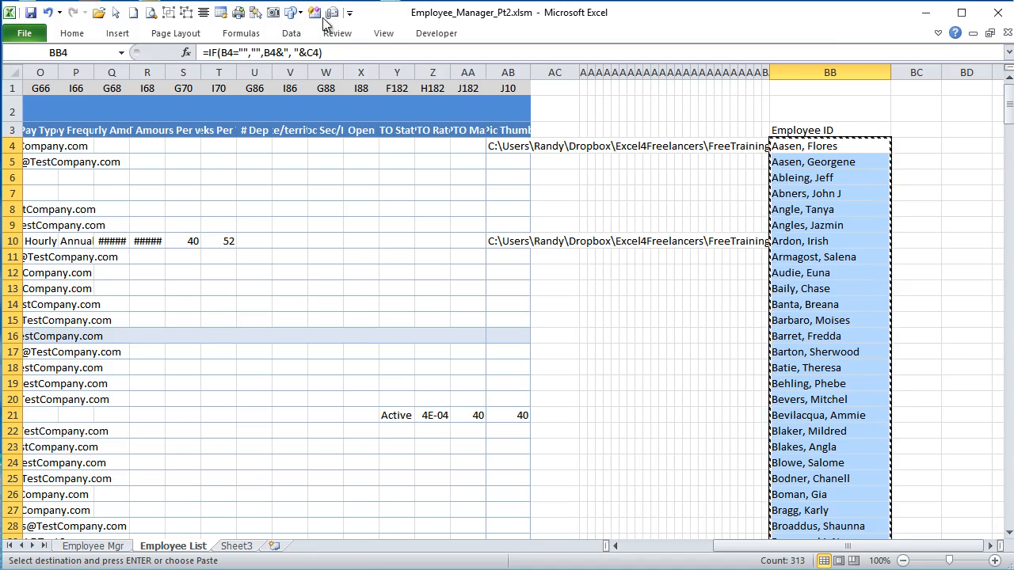
{"action": "left_click", "coordinate": [241, 33]}
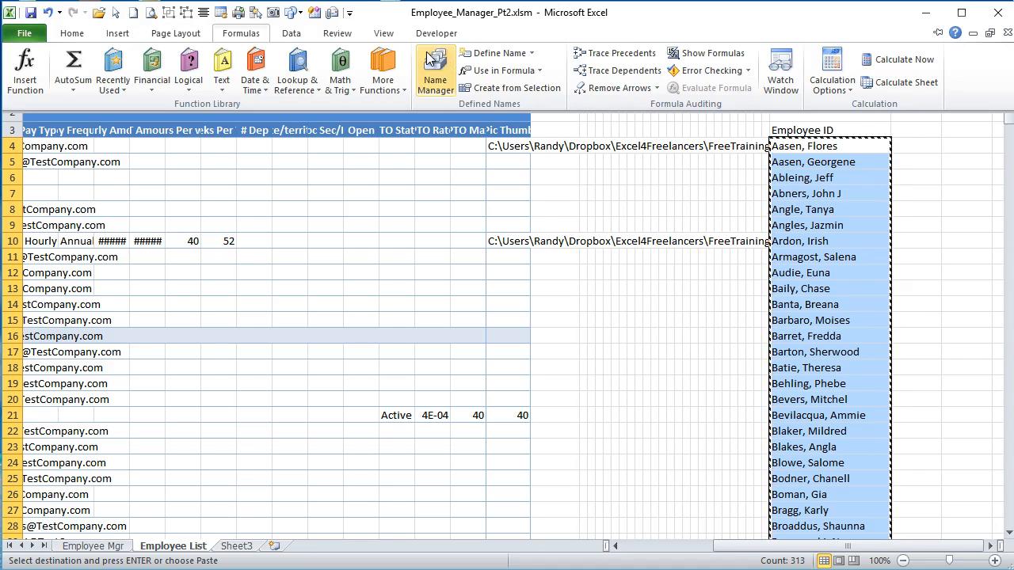
{"action": "left_click", "coordinate": [434, 70]}
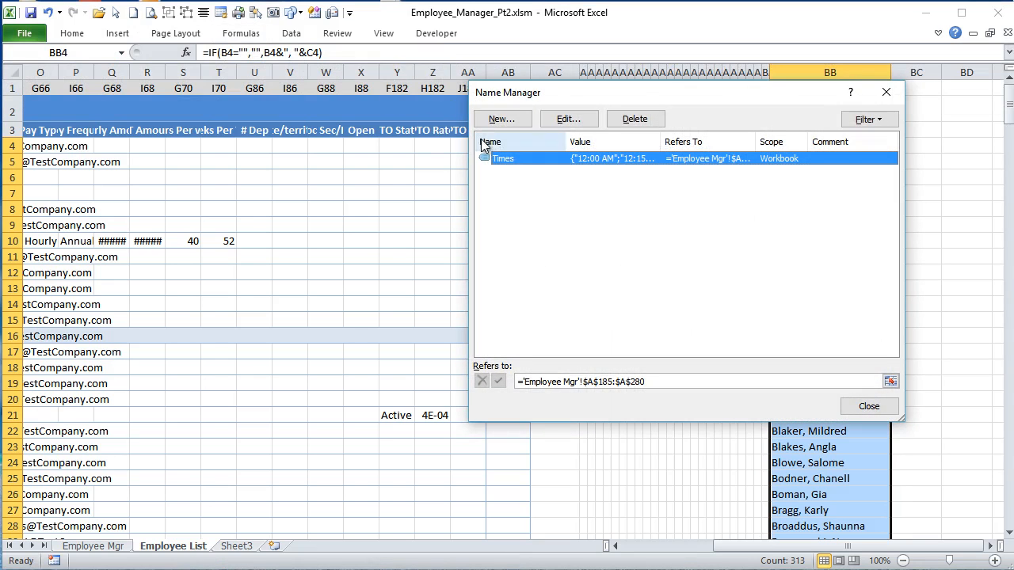
{"action": "left_click_drag", "start_coordinate": [586, 97], "coordinate": [243, 89]}
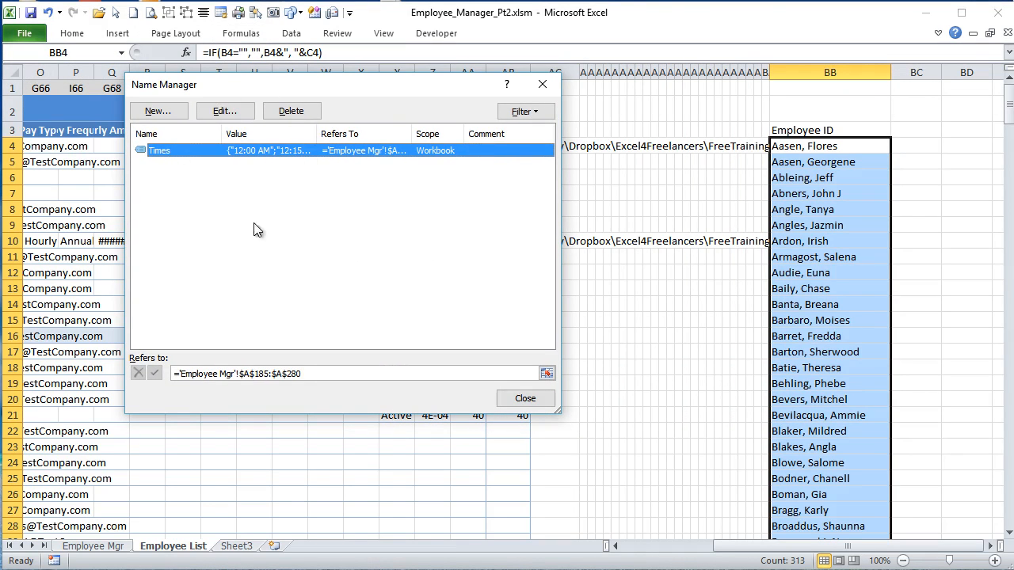
{"action": "left_click", "coordinate": [147, 112]}
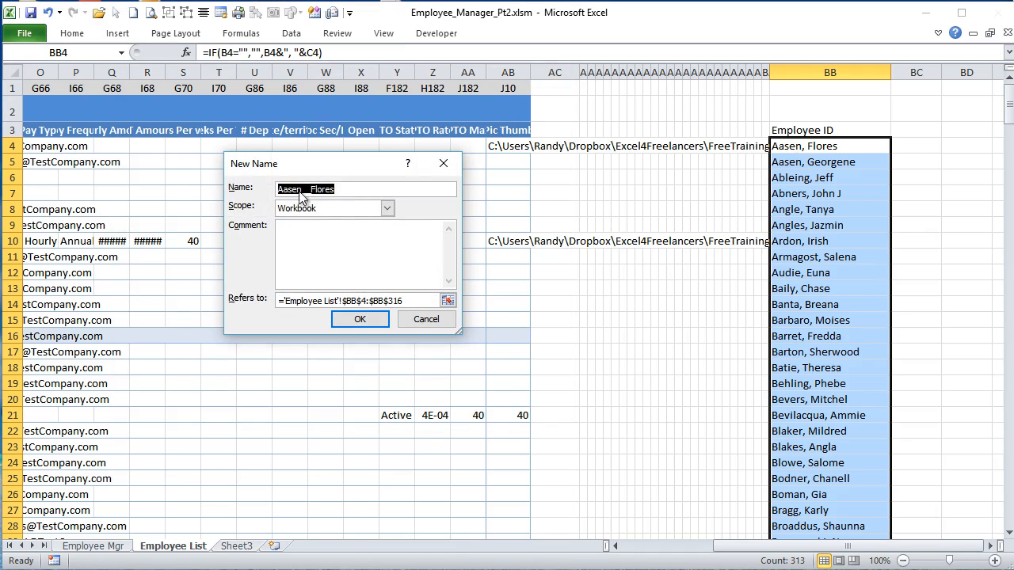
{"action": "type", "text": "Empl"}
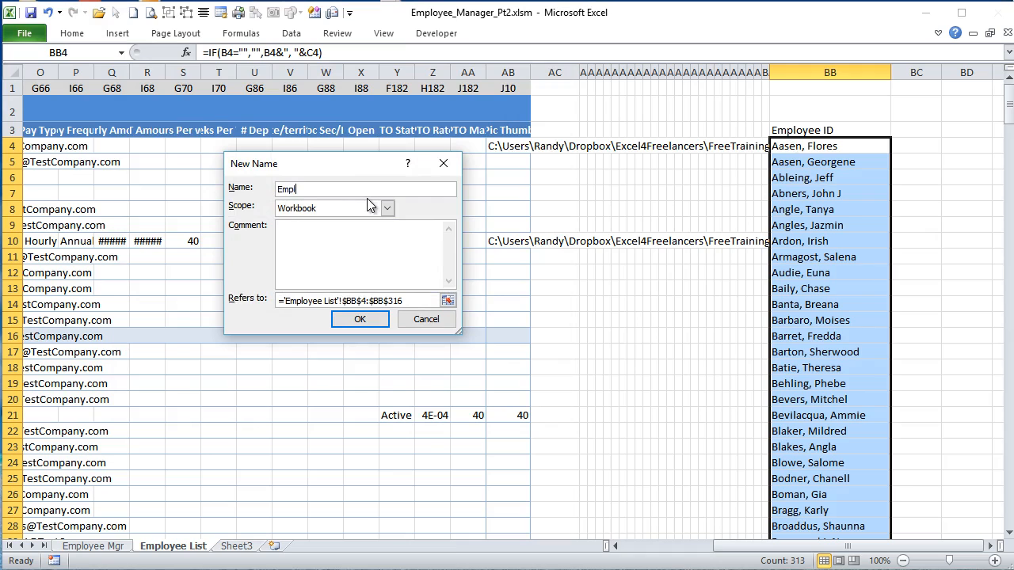
{"action": "type", "text": "oyeeName"}
{"action": "key", "text": "Tab"}
{"action": "key", "text": "Tab"}
{"action": "key", "text": "Tab"}
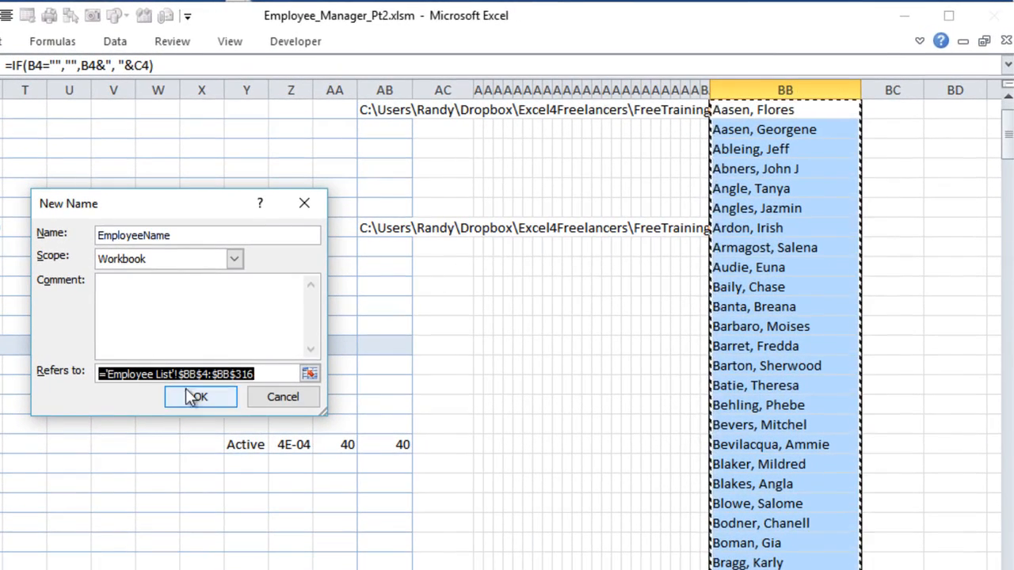
Step: Open an OFFSET function ahead of the Employee List range in the EmployeeName reference
{"action": "left_click", "coordinate": [115, 372]}
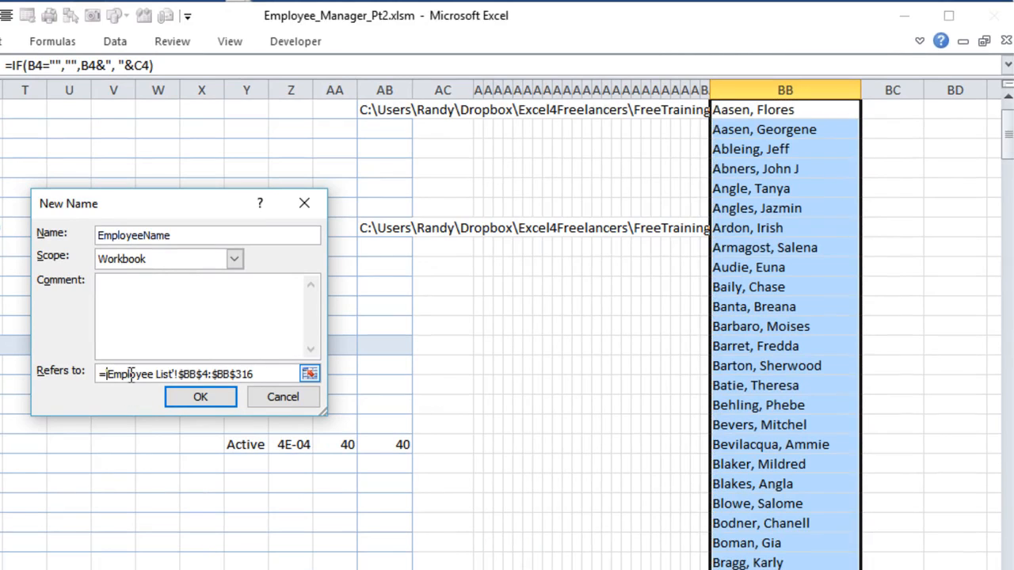
{"action": "type", "text": "offs"}
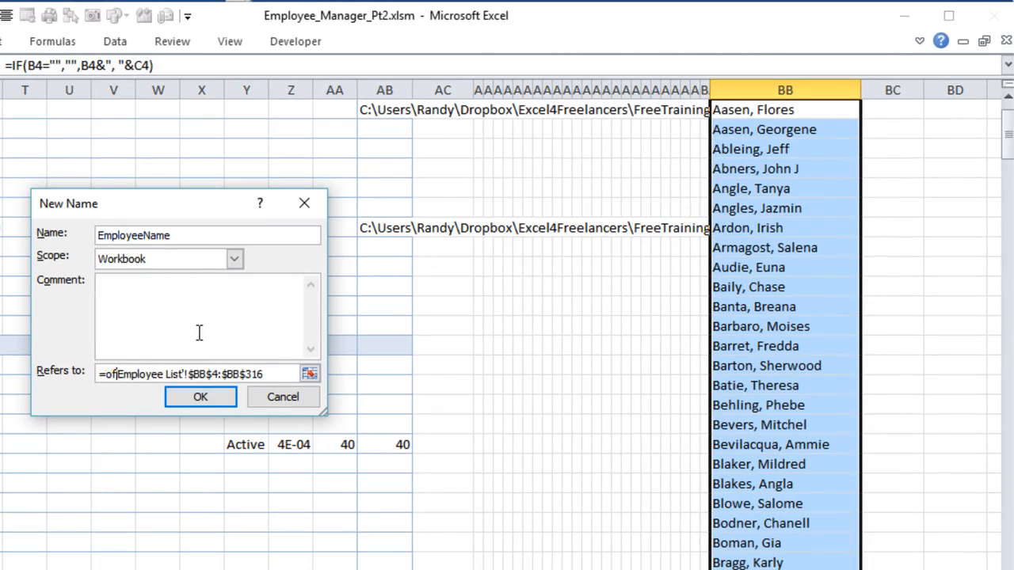
{"action": "type", "text": "et("}
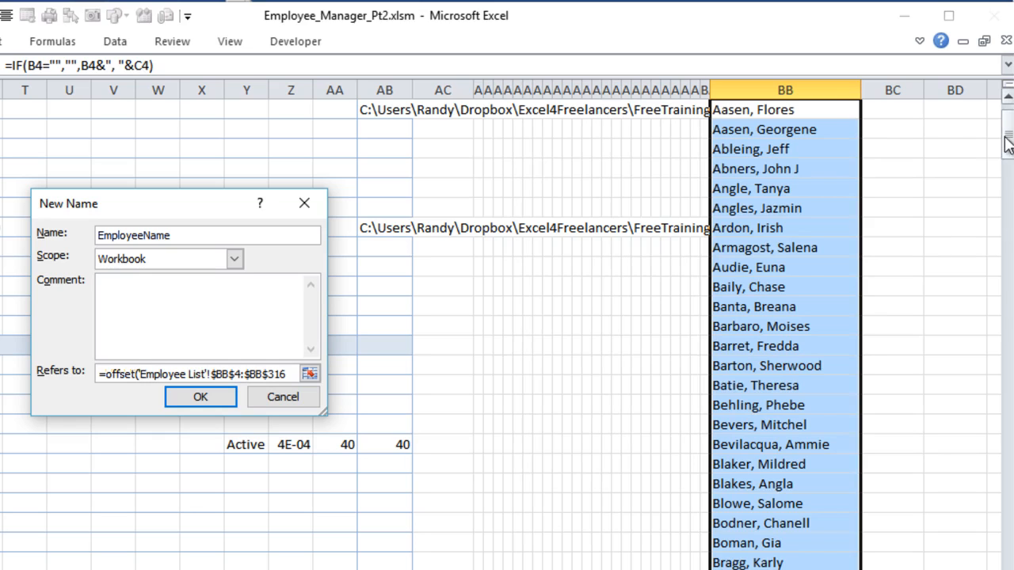
{"action": "left_click_drag", "start_coordinate": [1008, 142], "coordinate": [1007, 550]}
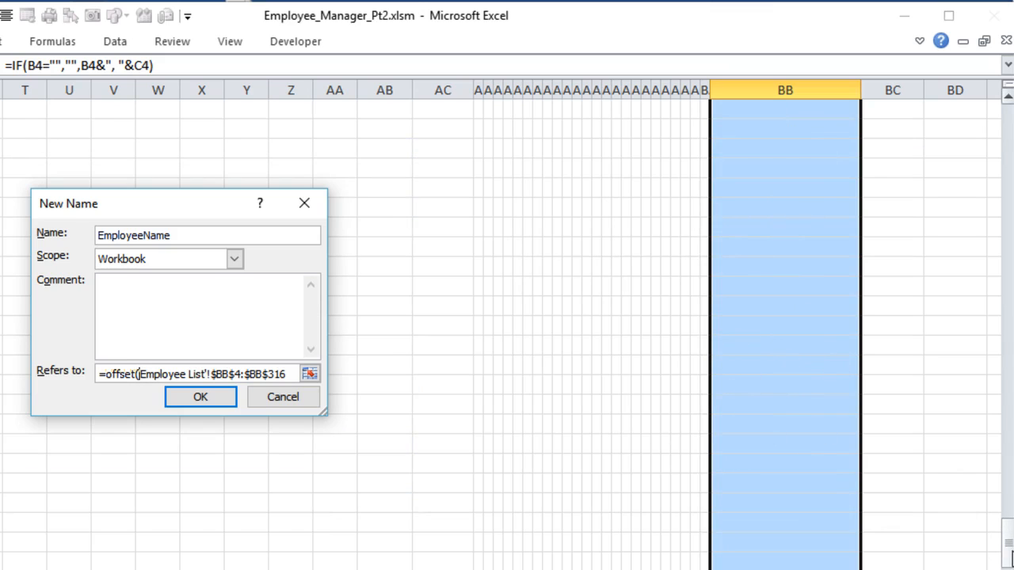
{"action": "left_click_drag", "start_coordinate": [1009, 554], "coordinate": [1007, 130]}
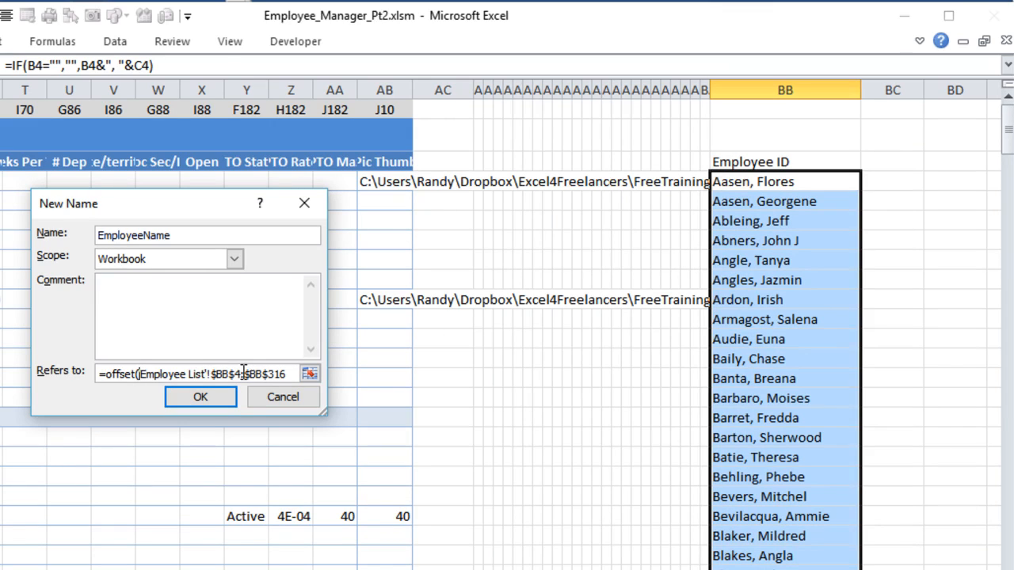
Step: Complete the EmployeeName reference as =offset('Employee List'!$BB$4,,,996-Countblank('Employee List'!$BB$4:$BB$999),1)
{"action": "left_click_drag", "start_coordinate": [244, 373], "coordinate": [139, 375]}
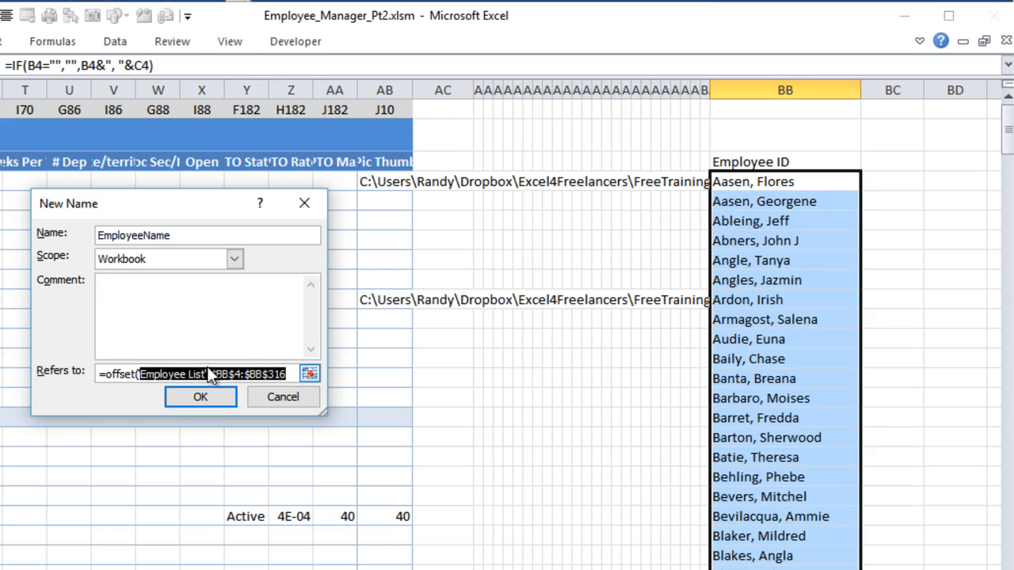
{"action": "left_click_drag", "start_coordinate": [287, 376], "coordinate": [139, 377]}
{"action": "left_click", "coordinate": [289, 375]}
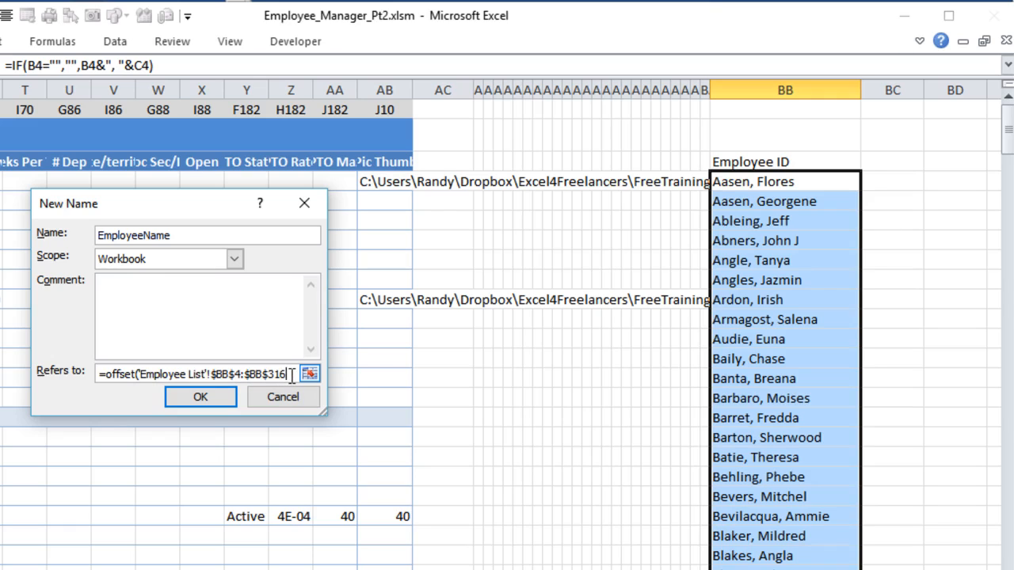
{"action": "key", "text": "BackSpace"}
{"action": "key", "text": "BackSpace"}
{"action": "key", "text": "BackSpace"}
{"action": "key", "text": "BackSpace"}
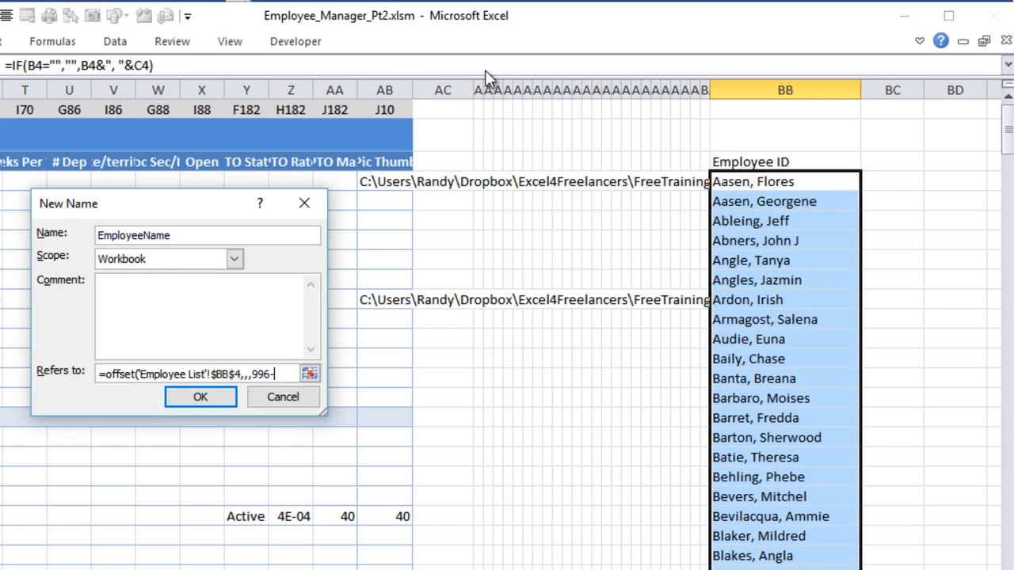
{"action": "type", "text": "ntblank("}
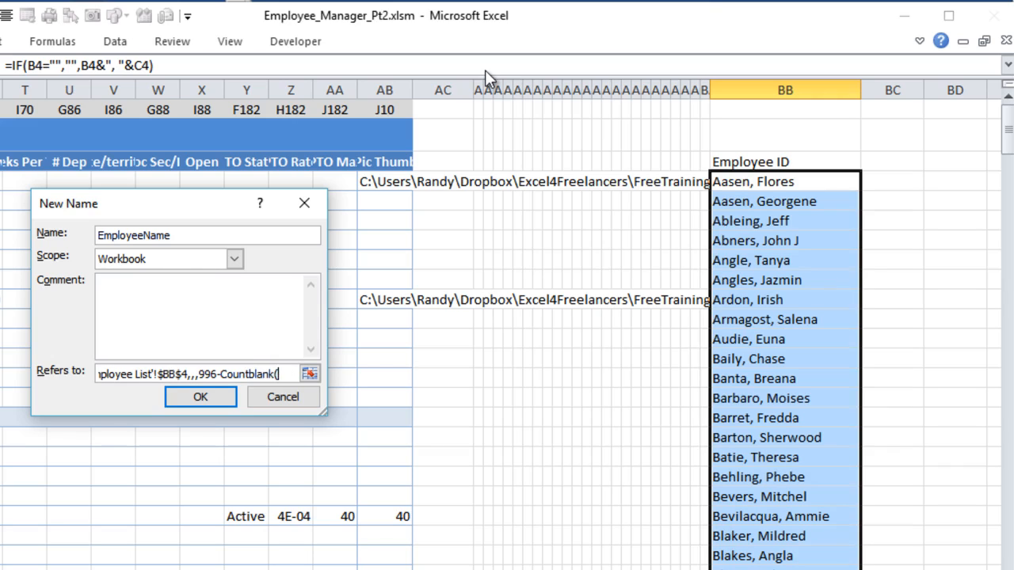
{"action": "key", "text": "ctrl+v"}
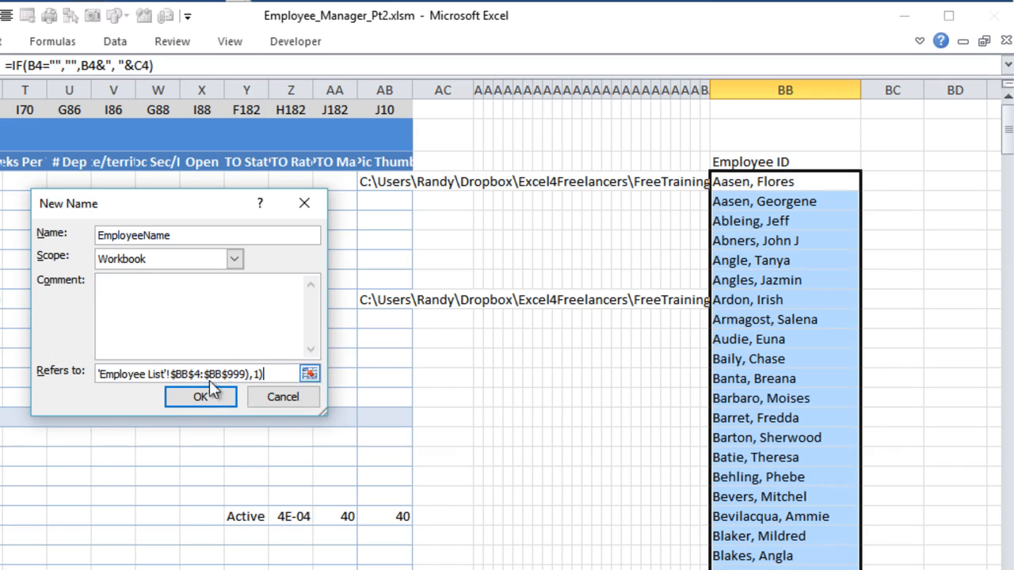
Step: Enlarge the New Name dialog to check the whole OFFSET formula and save the EmployeeName range
{"action": "left_click_drag", "start_coordinate": [328, 414], "coordinate": [554, 530]}
{"action": "left_click_drag", "start_coordinate": [262, 489], "coordinate": [99, 489]}
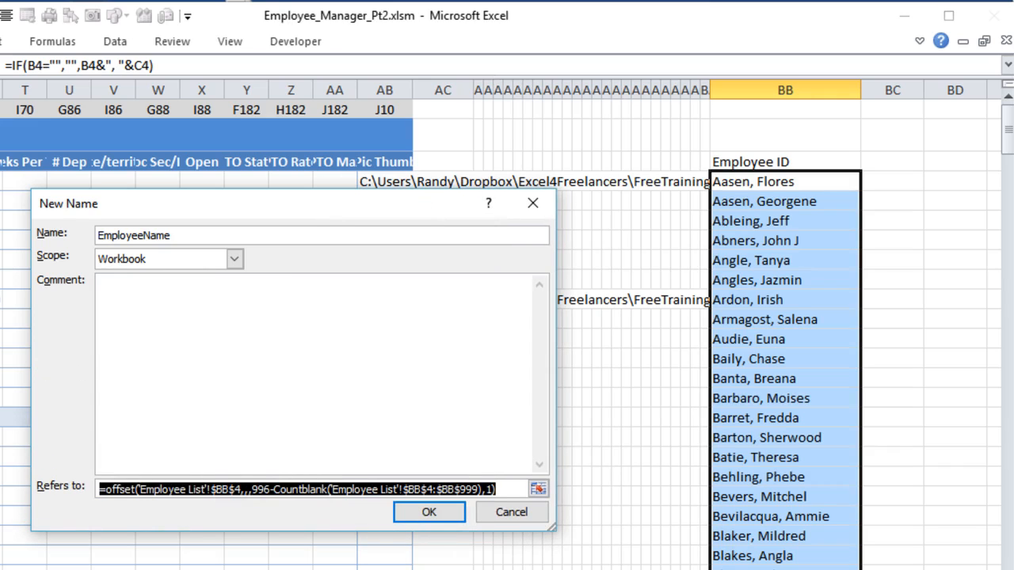
{"action": "left_click", "coordinate": [140, 490]}
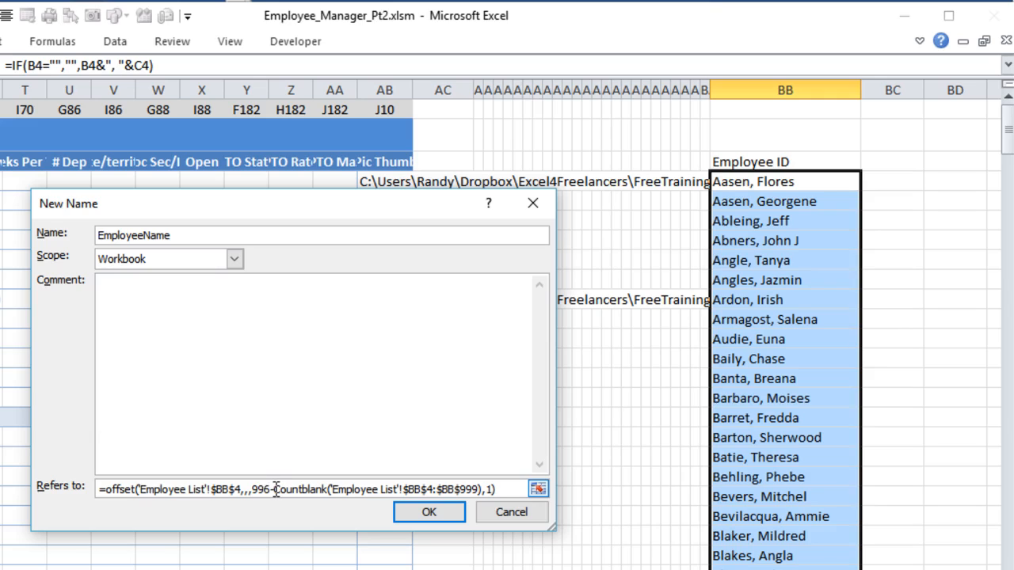
{"action": "left_click_drag", "start_coordinate": [275, 489], "coordinate": [250, 491]}
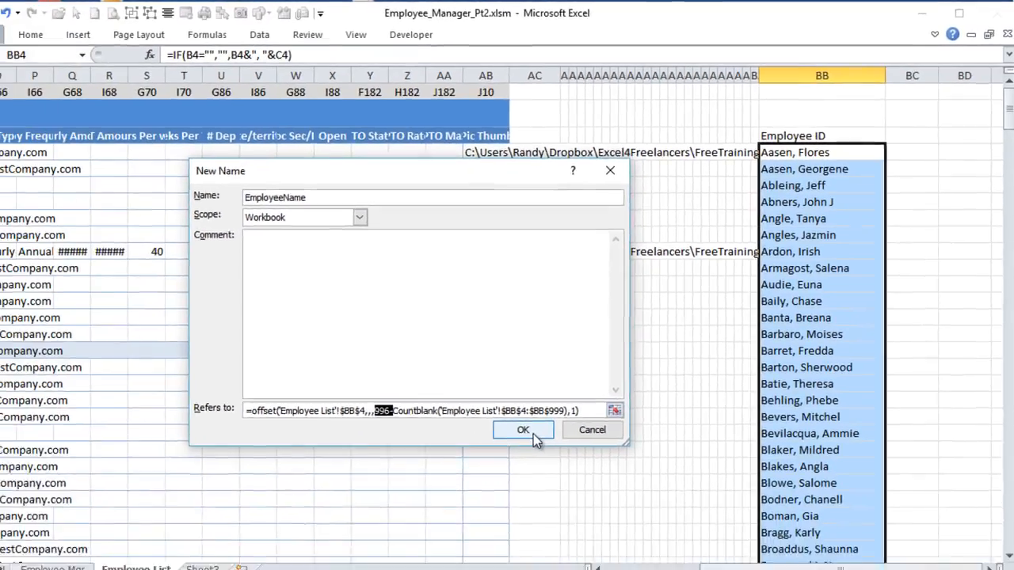
{"action": "left_click", "coordinate": [432, 513]}
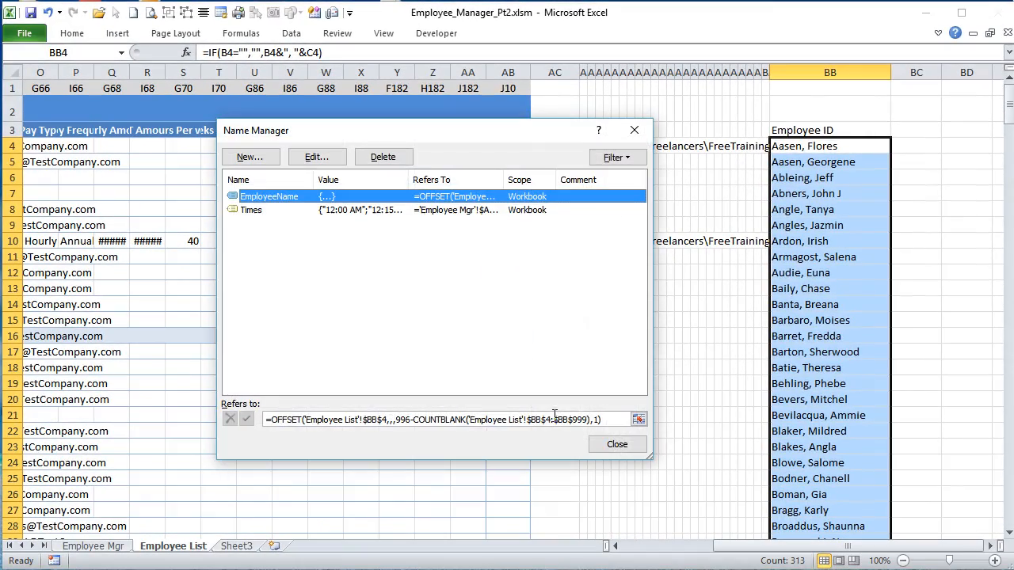
Step: Examine which cells of column BB the EmployeeName range covers, from the first name to the last filled row
{"action": "left_click", "coordinate": [552, 419]}
{"action": "key", "text": "ctrl+c"}
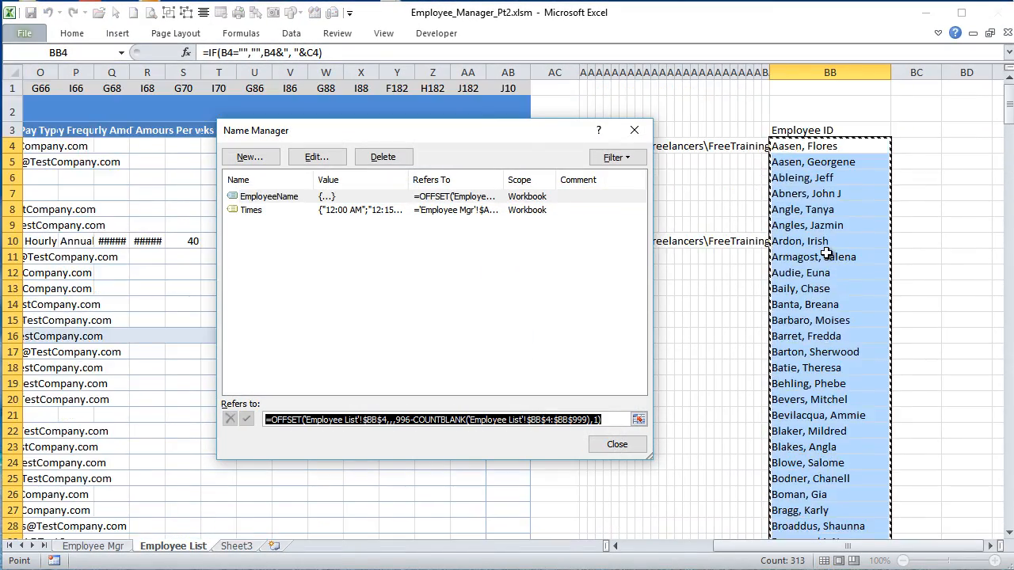
{"action": "scroll", "coordinate": [826, 253], "scroll_direction": "down", "scroll_amount": 20}
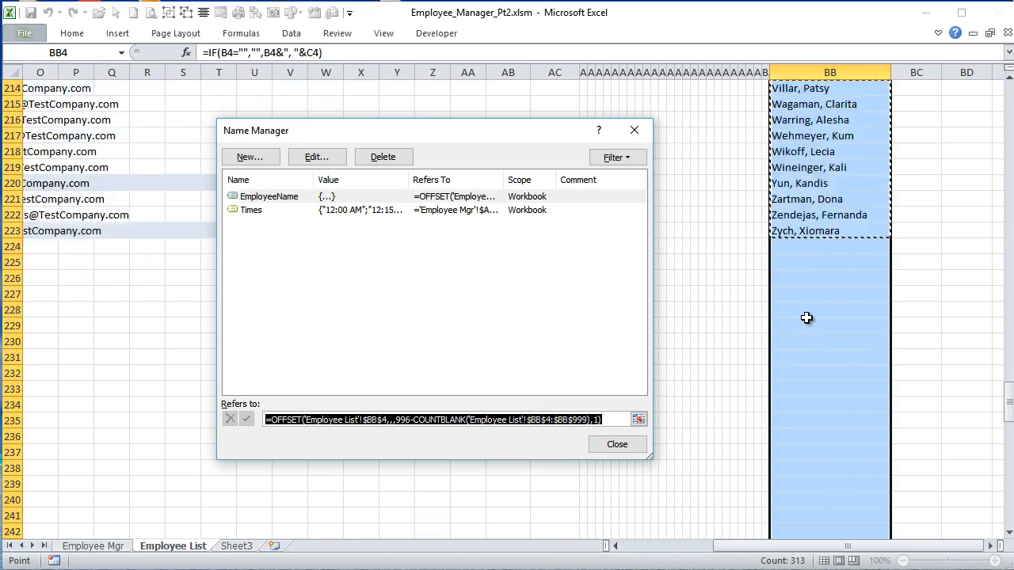
{"action": "scroll", "coordinate": [806, 317], "scroll_direction": "down", "scroll_amount": 2}
{"action": "scroll", "coordinate": [785, 222], "scroll_direction": "up", "scroll_amount": 1}
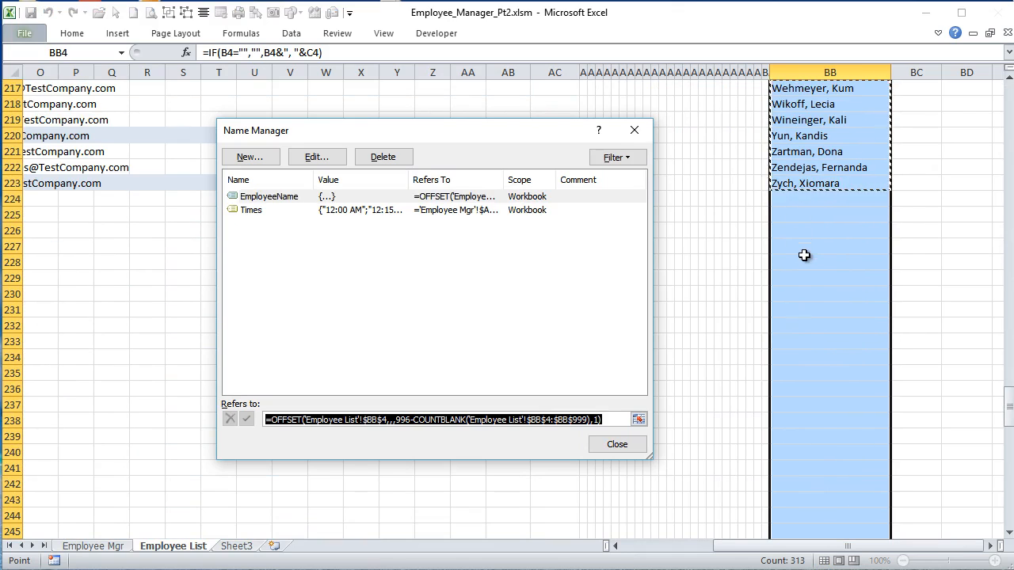
{"action": "scroll", "coordinate": [804, 255], "scroll_direction": "up", "scroll_amount": 20}
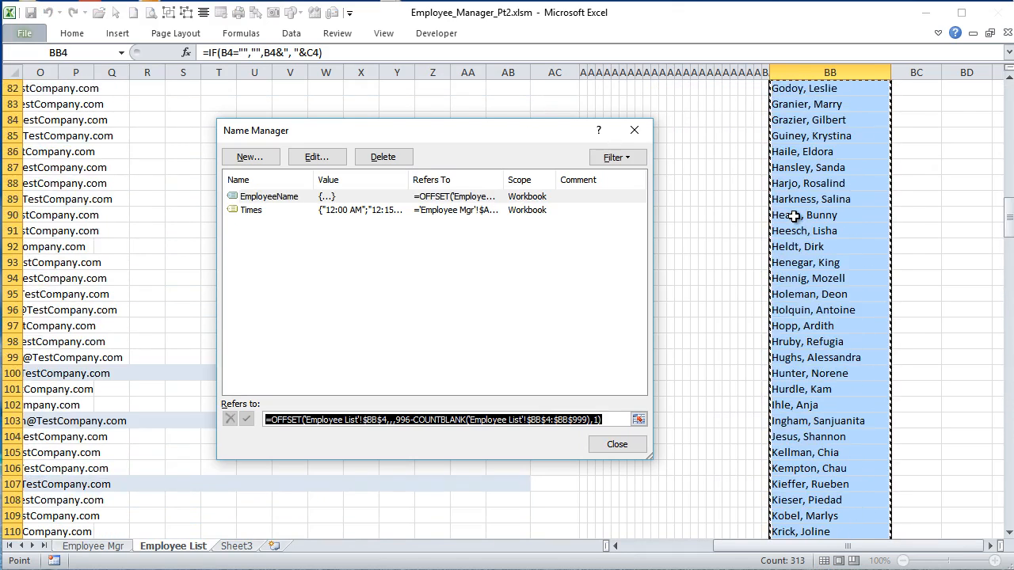
{"action": "scroll", "coordinate": [793, 216], "scroll_direction": "up", "scroll_amount": 20}
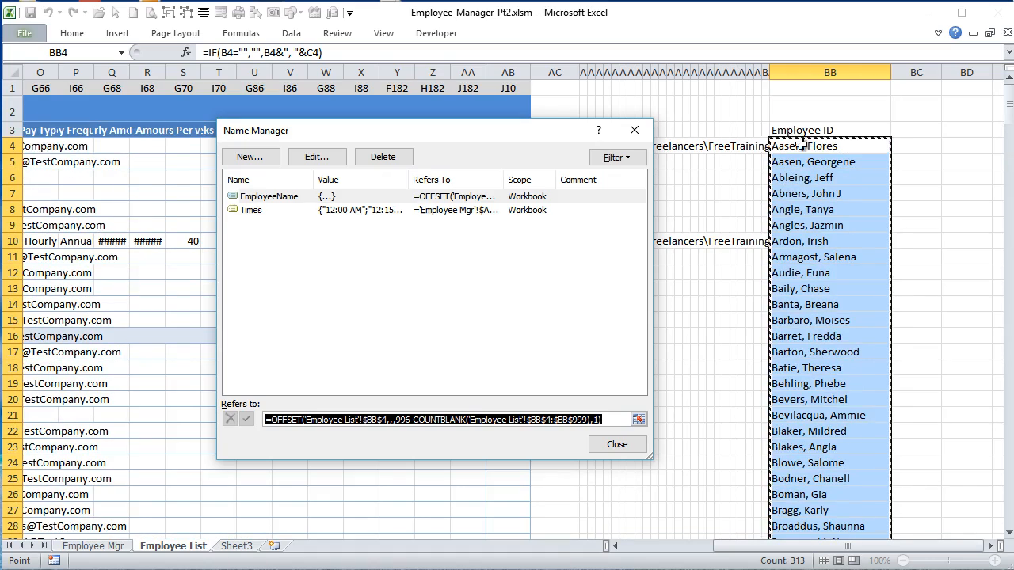
{"action": "scroll", "coordinate": [808, 166], "scroll_direction": "down", "scroll_amount": 18}
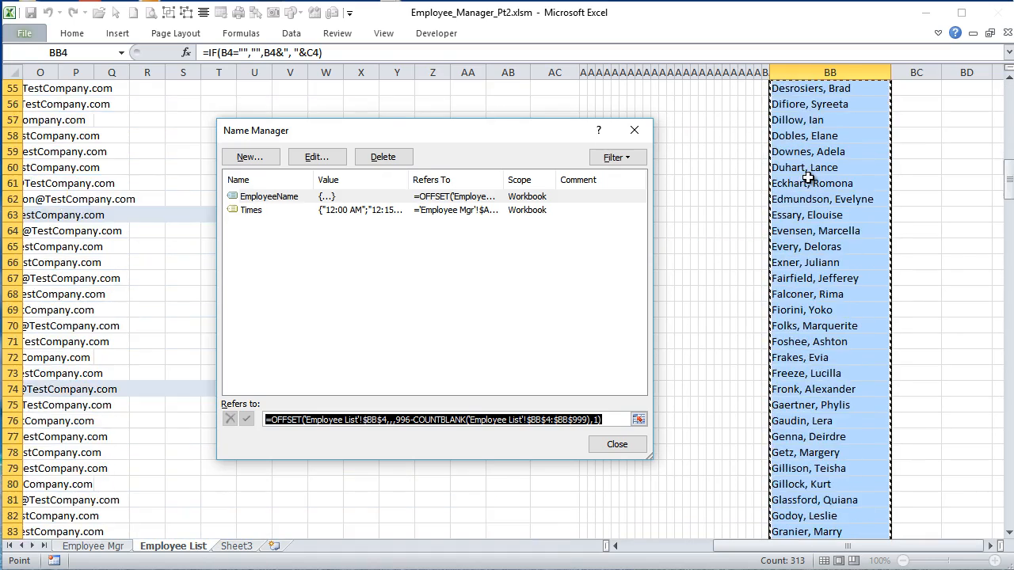
{"action": "scroll", "coordinate": [808, 176], "scroll_direction": "down", "scroll_amount": 20}
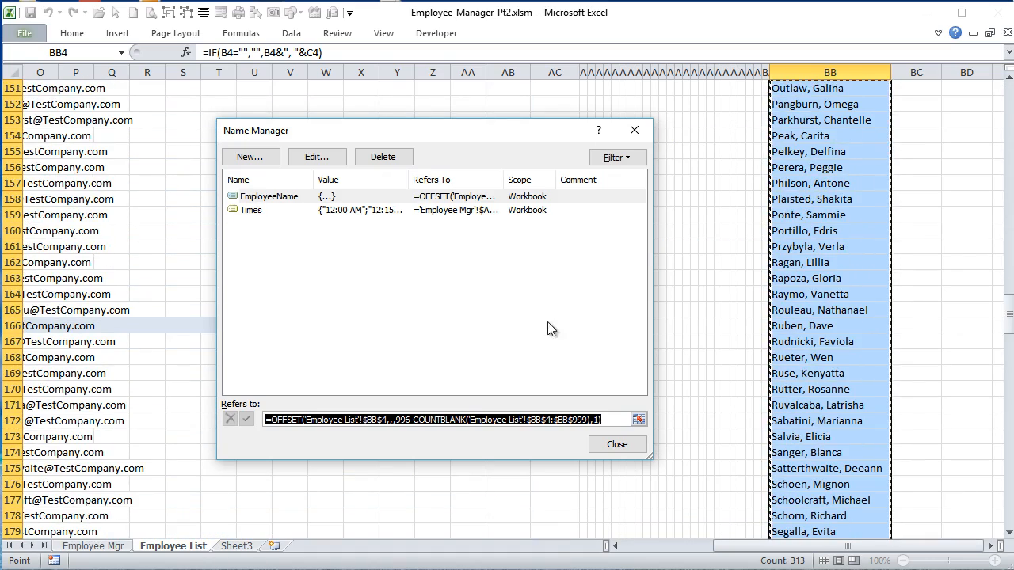
{"action": "scroll", "coordinate": [840, 392], "scroll_direction": "down", "scroll_amount": 16}
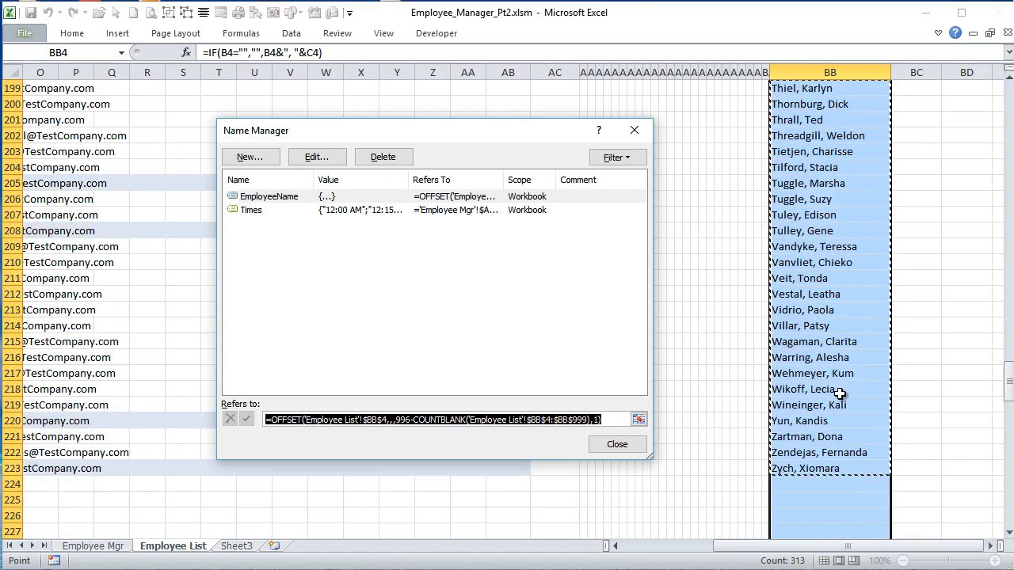
{"action": "scroll", "coordinate": [803, 400], "scroll_direction": "down", "scroll_amount": 2}
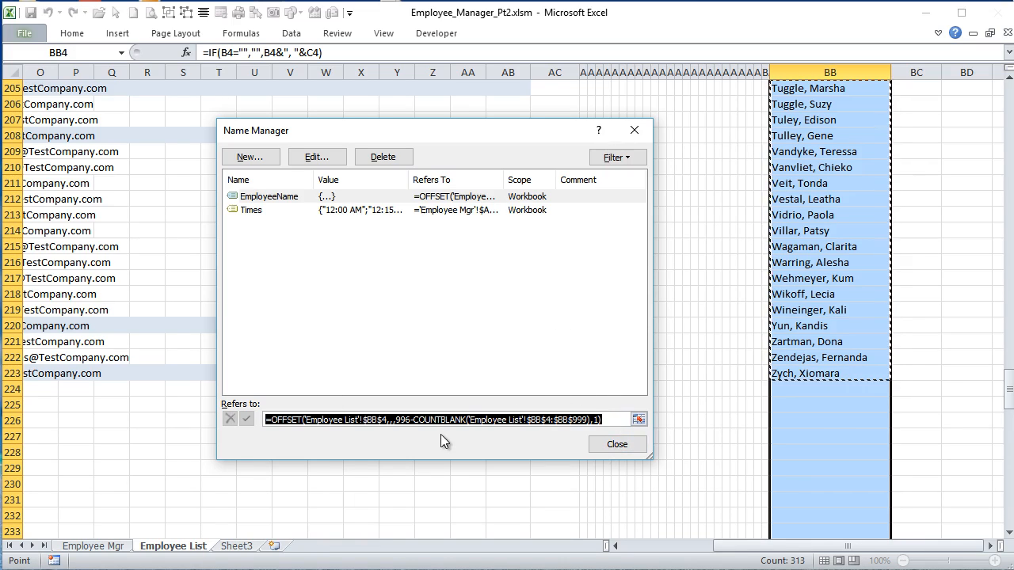
Step: Start a new workbook-scoped name EmployeeID and paste the copied EmployeeName OFFSET formula as its reference
{"action": "left_click", "coordinate": [270, 158]}
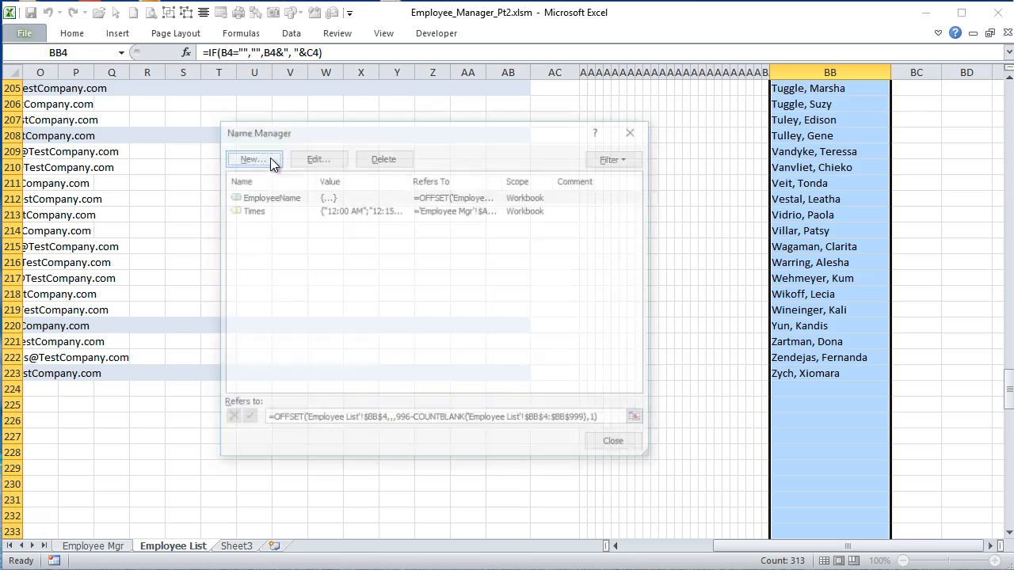
{"action": "type", "text": "Employee"}
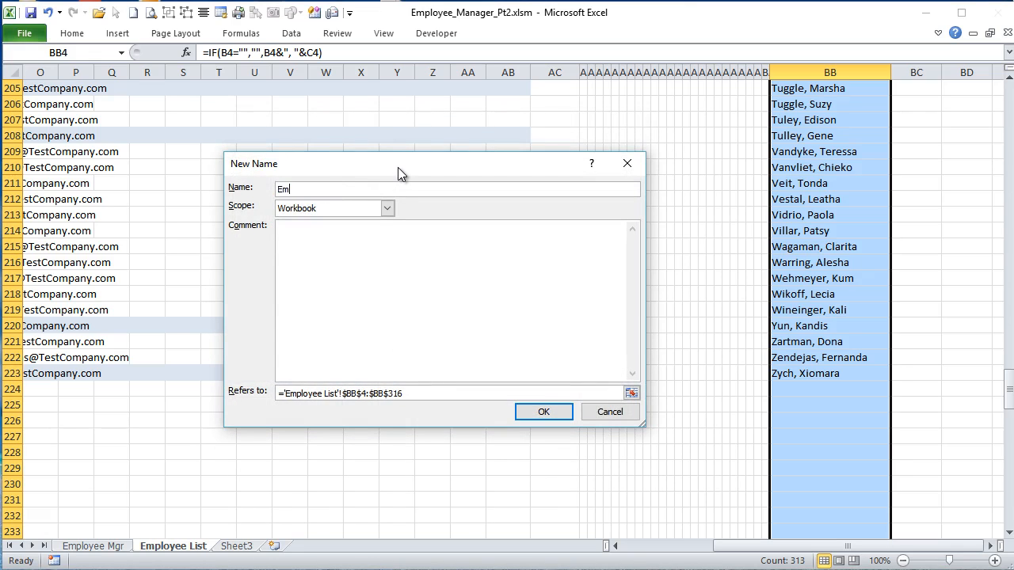
{"action": "type", "text": "I"}
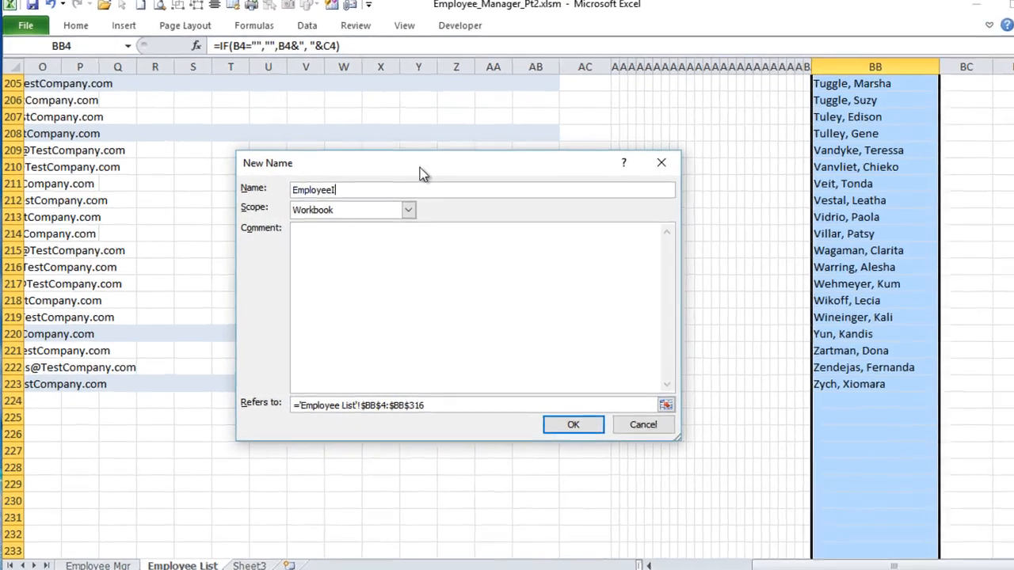
{"action": "type", "text": "D"}
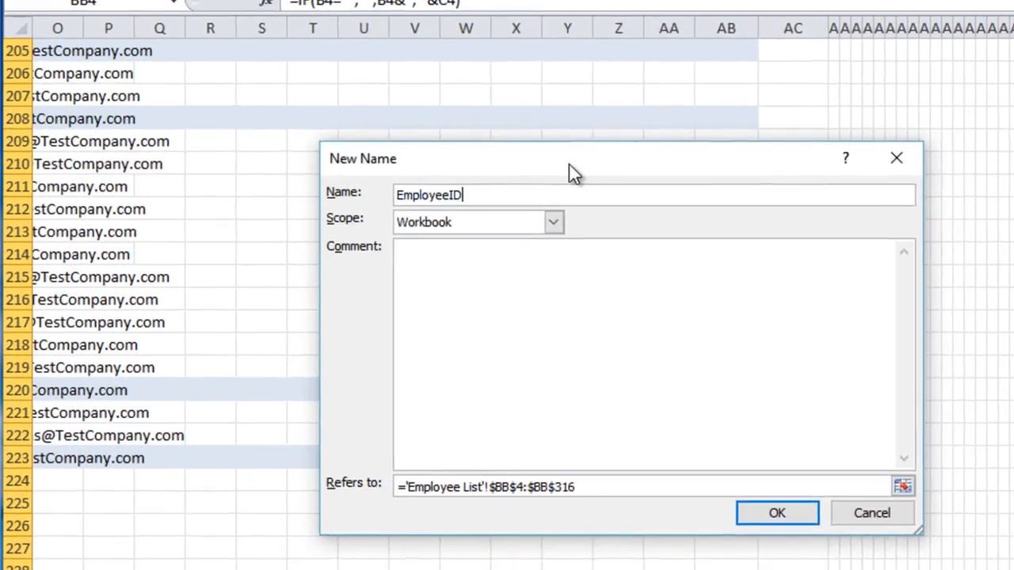
{"action": "key", "text": "Tab"}
{"action": "key", "text": "Tab"}
{"action": "key", "text": "Tab"}
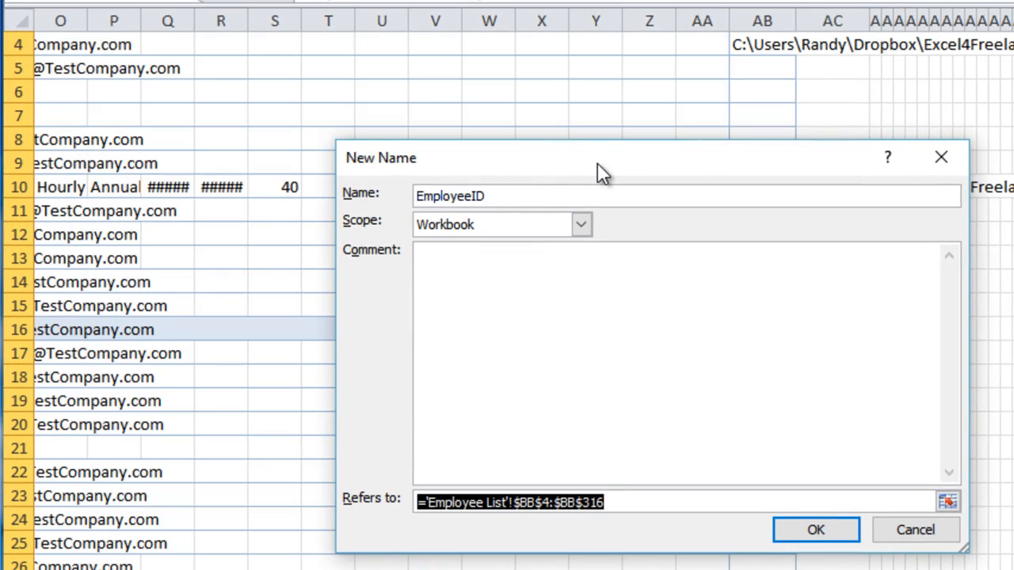
{"action": "key", "text": "ctrl+v"}
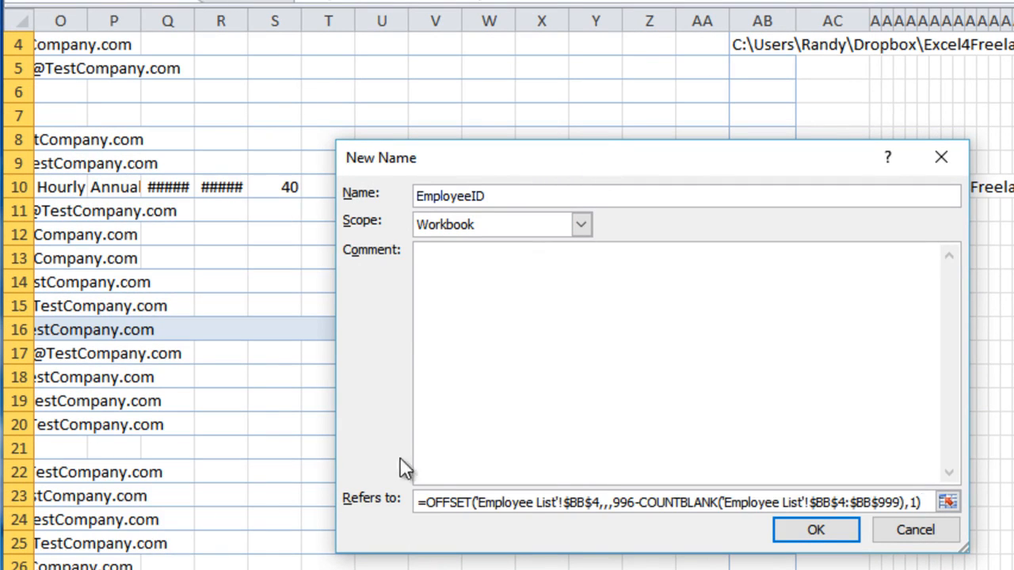
Step: Change the EmployeeID formula's starting cell to $A$4 and replace 996-COUNTBLANK with Counta
{"action": "double_click", "coordinate": [586, 502]}
{"action": "type", "text": "A"}
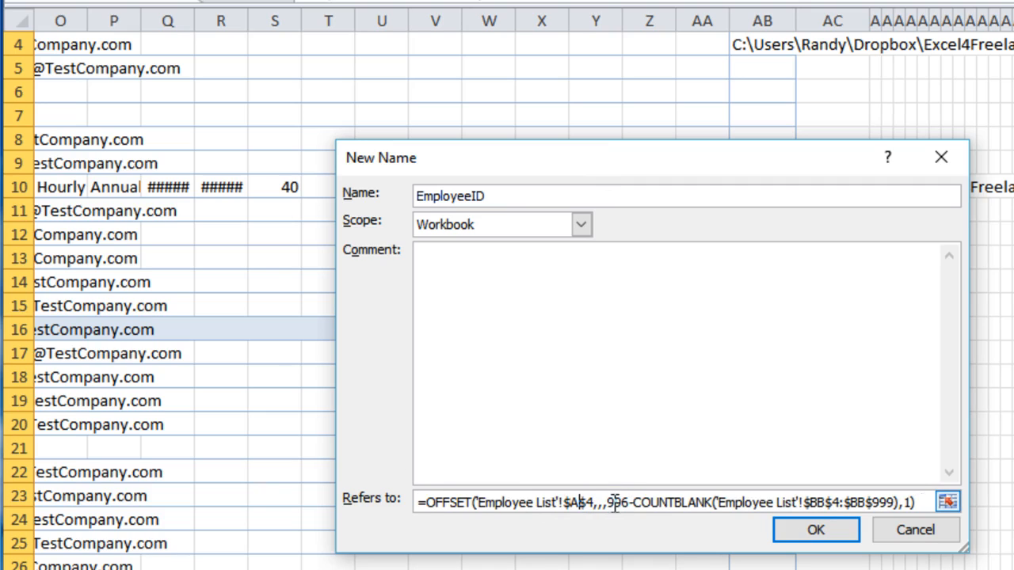
{"action": "left_click_drag", "start_coordinate": [714, 503], "coordinate": [607, 503]}
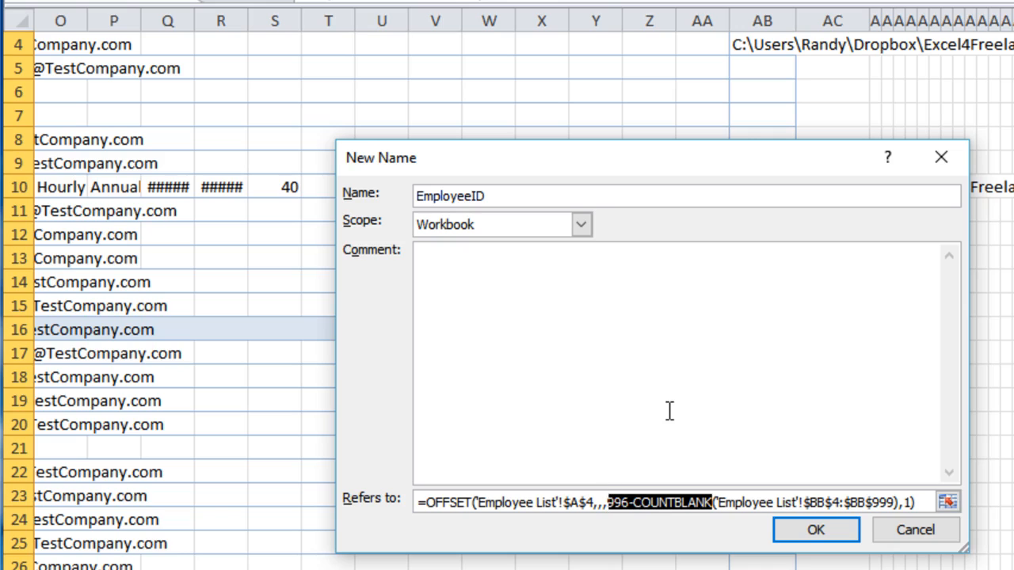
{"action": "type", "text": "Counta"}
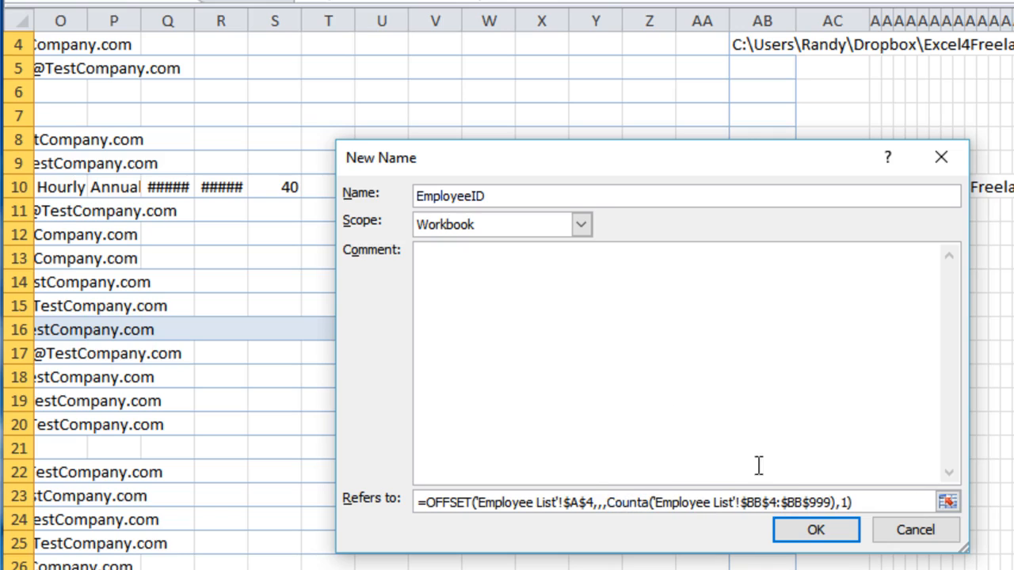
Step: Set the Counta range to 'Employee List'!$A$4:$A$999 and save the EmployeeID name, checking the cells it covers in column A
{"action": "left_click_drag", "start_coordinate": [760, 502], "coordinate": [754, 503]}
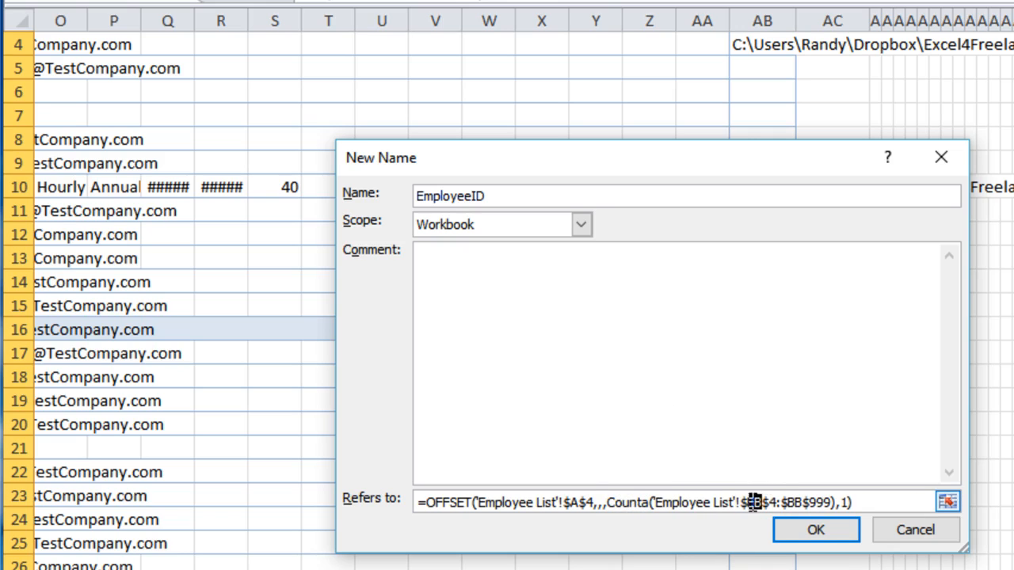
{"action": "type", "text": "A"}
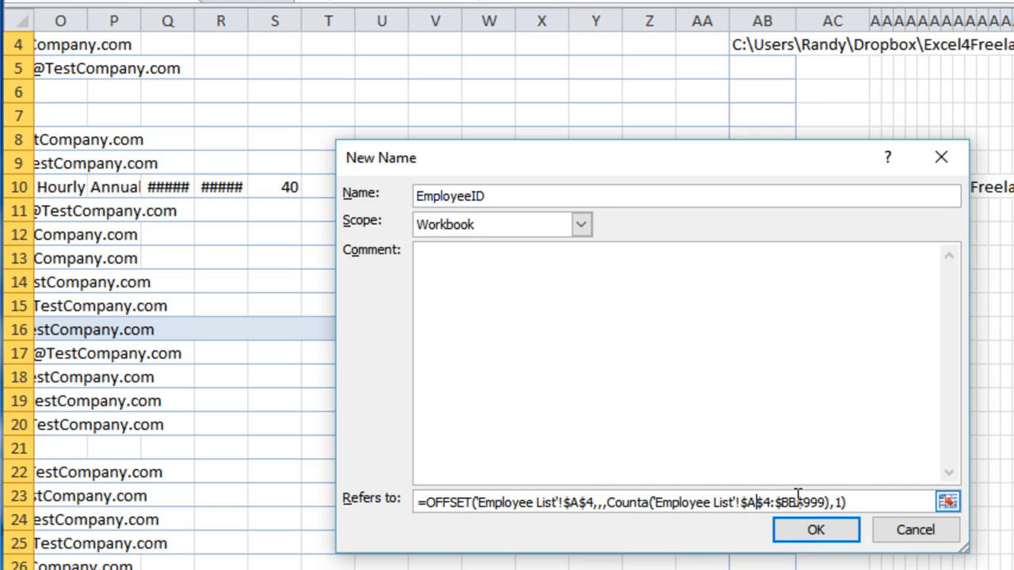
{"action": "left_click_drag", "start_coordinate": [797, 502], "coordinate": [782, 502]}
{"action": "type", "text": "A"}
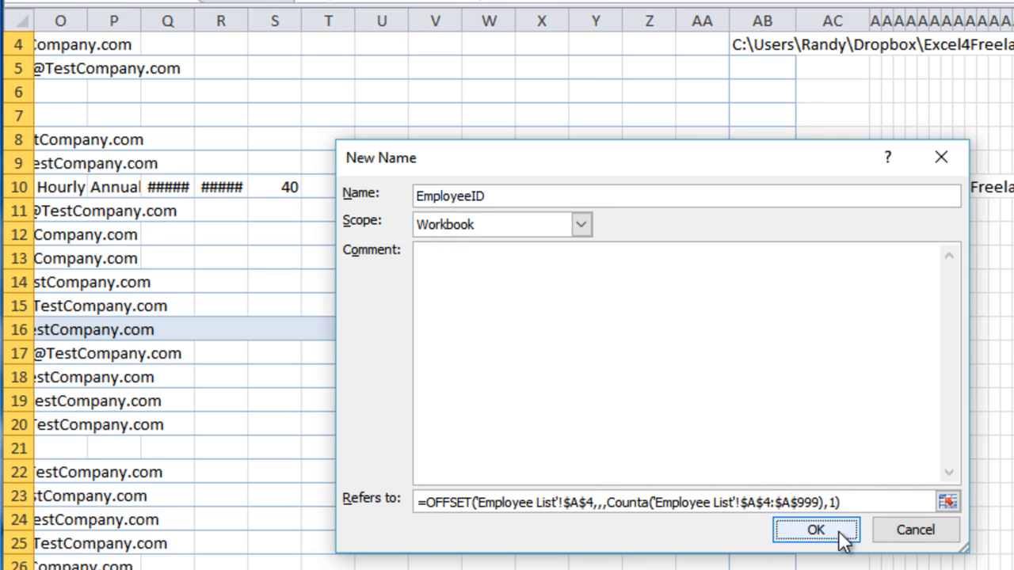
{"action": "left_click", "coordinate": [844, 539]}
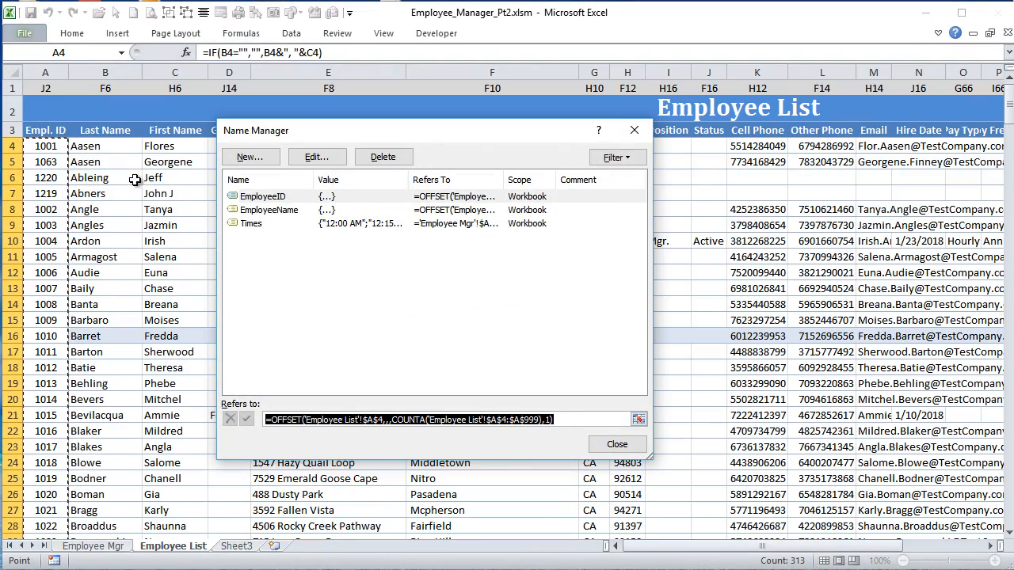
{"action": "scroll", "coordinate": [94, 216], "scroll_direction": "down", "scroll_amount": 20}
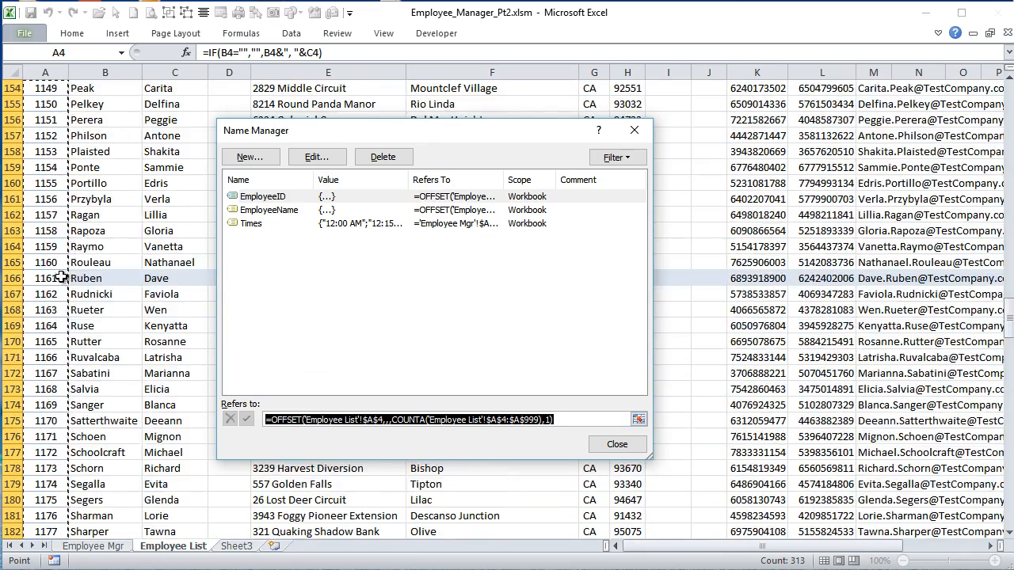
Step: Check how far the EmployeeID named range extends down the Employee List, and close the Name Manager
{"action": "scroll", "coordinate": [54, 297], "scroll_direction": "up", "scroll_amount": 6}
{"action": "scroll", "coordinate": [52, 296], "scroll_direction": "up", "scroll_amount": 14}
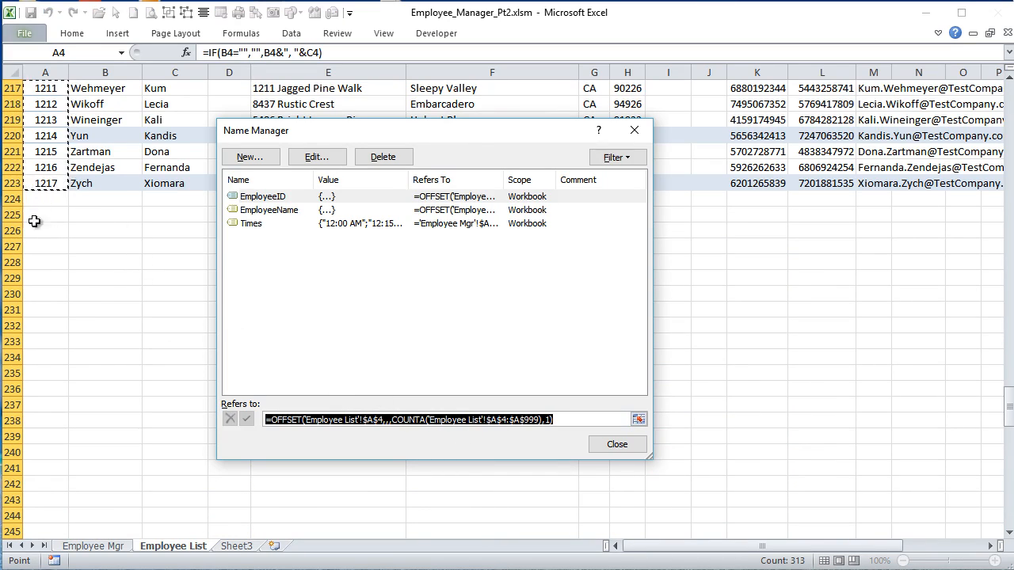
{"action": "scroll", "coordinate": [386, 331], "scroll_direction": "up", "scroll_amount": 2}
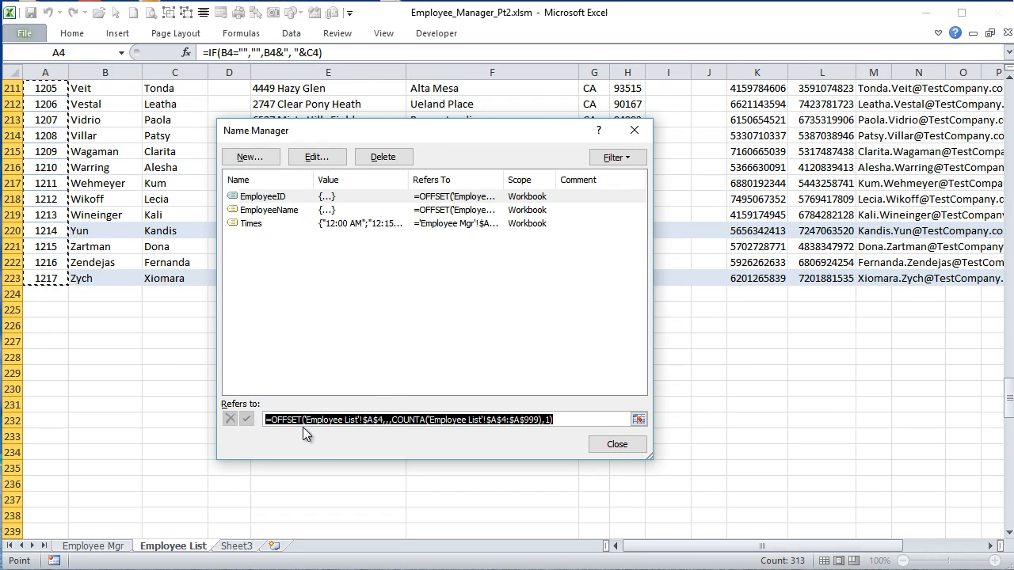
{"action": "left_click", "coordinate": [617, 445]}
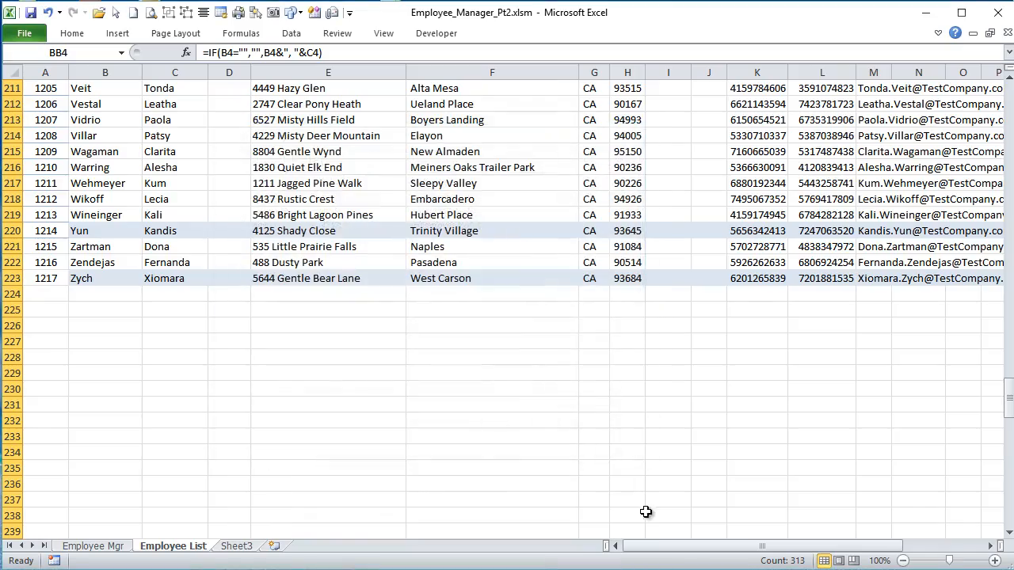
{"action": "scroll", "coordinate": [608, 450], "scroll_direction": "up", "scroll_amount": 20}
{"action": "scroll", "coordinate": [609, 450], "scroll_direction": "up", "scroll_amount": 8}
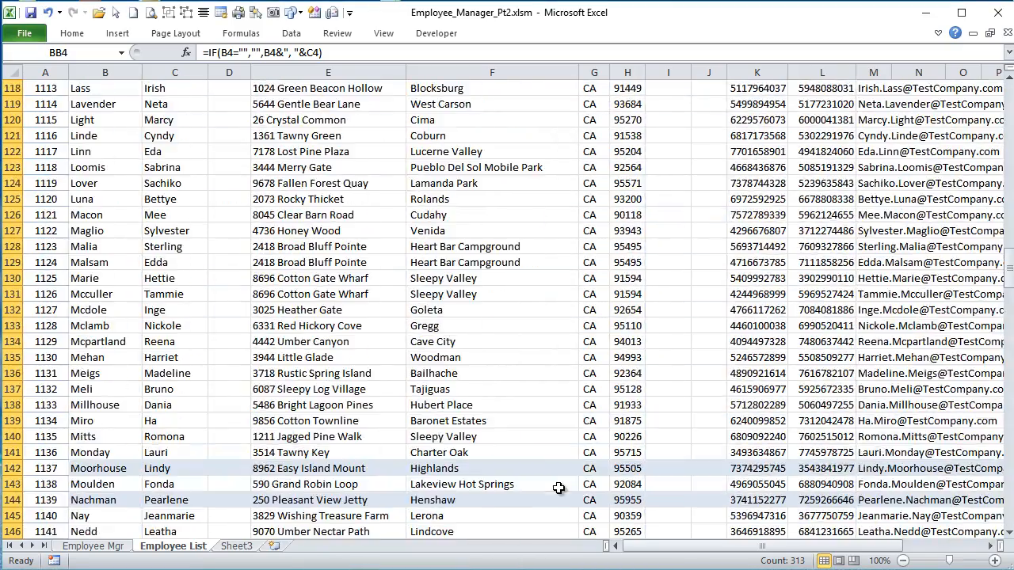
{"action": "scroll", "coordinate": [206, 381], "scroll_direction": "down", "scroll_amount": 10}
{"action": "left_click", "coordinate": [183, 341]}
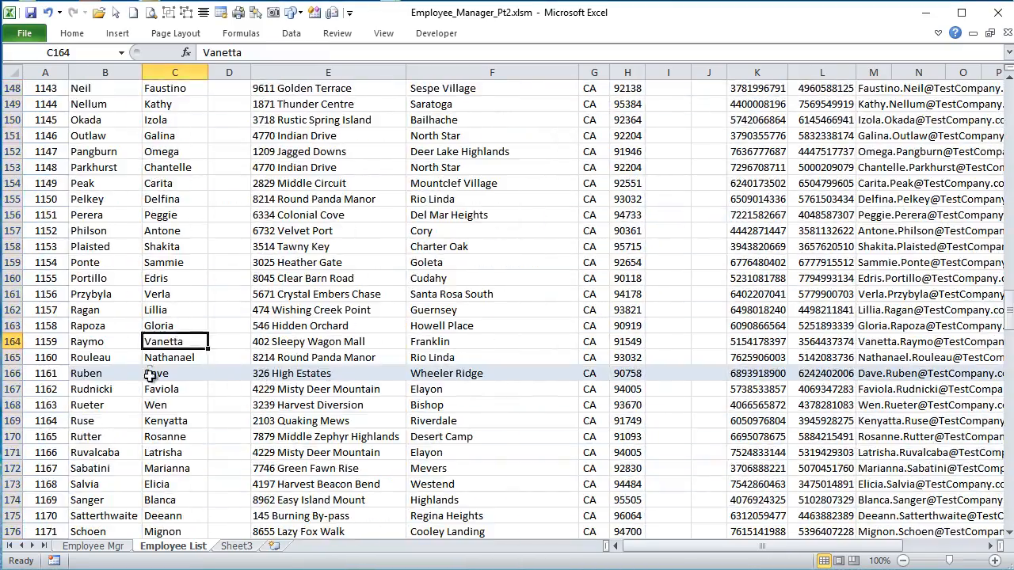
{"action": "scroll", "coordinate": [149, 367], "scroll_direction": "up", "scroll_amount": 20}
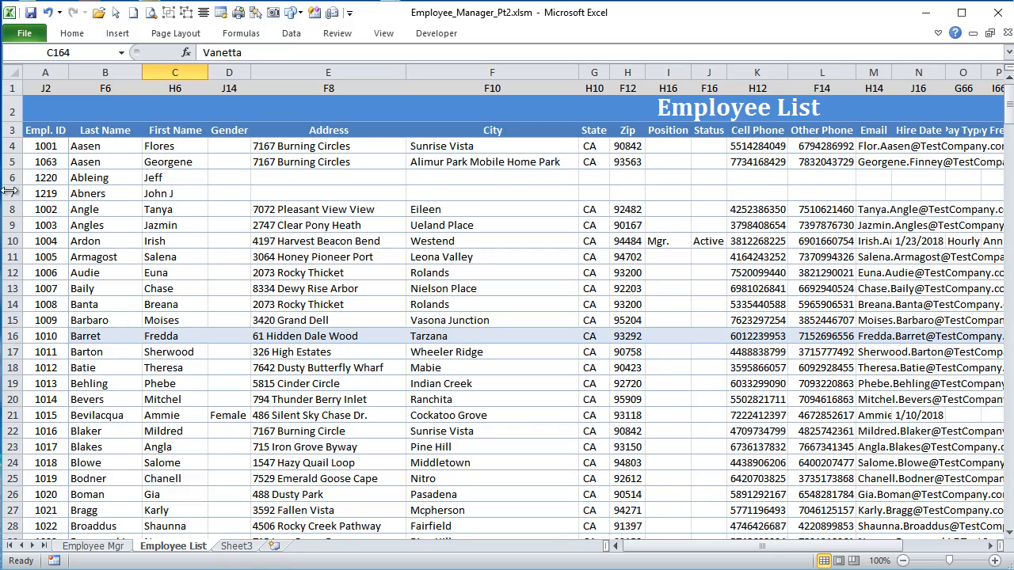
Step: Add list data validation with the source =EmployeeName to the Employee field in F2 of the Employee Mgr sheet
{"action": "left_click", "coordinate": [95, 546]}
{"action": "left_click", "coordinate": [301, 150]}
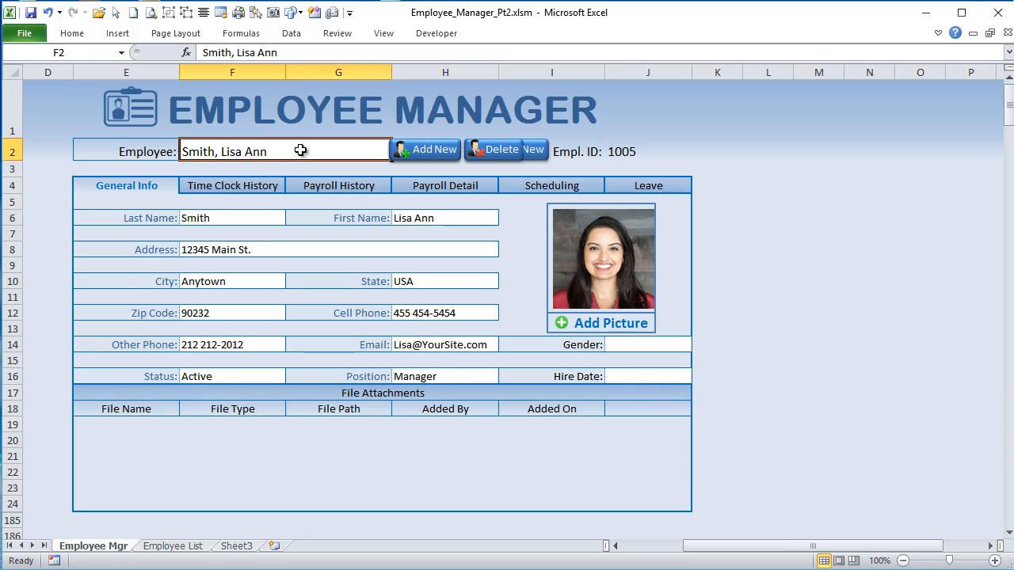
{"action": "left_click", "coordinate": [72, 33]}
{"action": "left_click", "coordinate": [295, 34]}
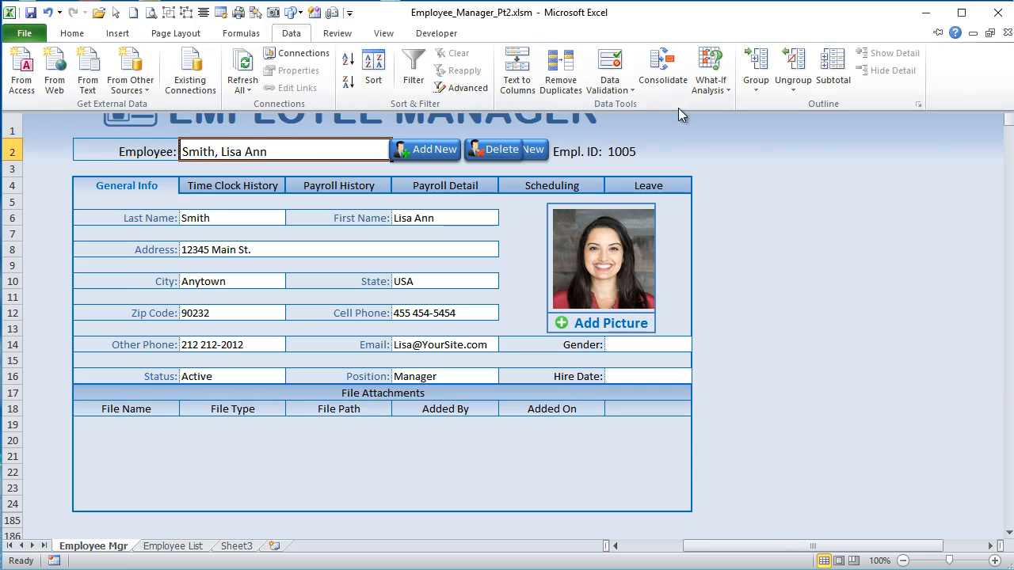
{"action": "left_click", "coordinate": [609, 85]}
{"action": "left_click", "coordinate": [574, 109]}
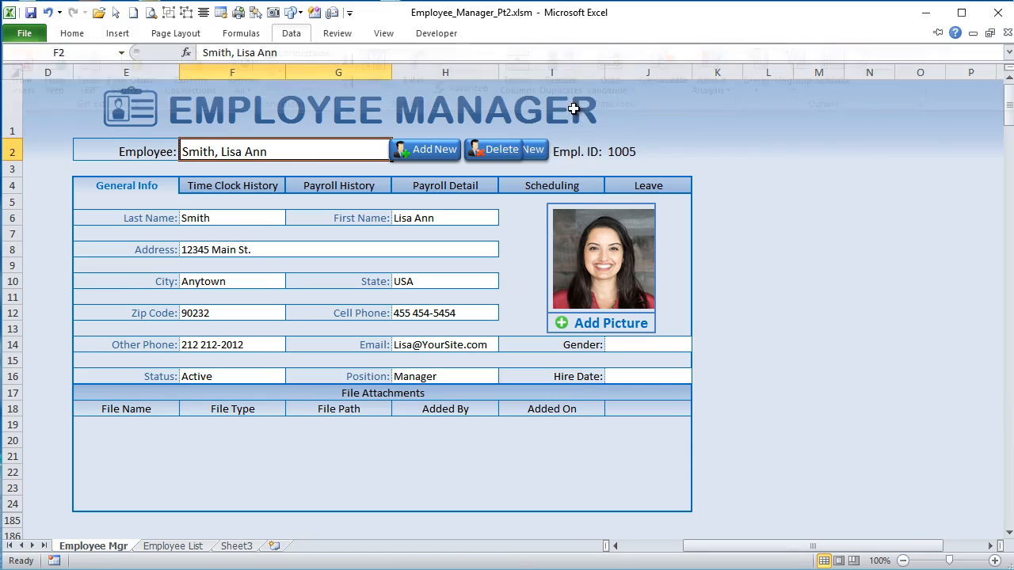
{"action": "left_click", "coordinate": [348, 259]}
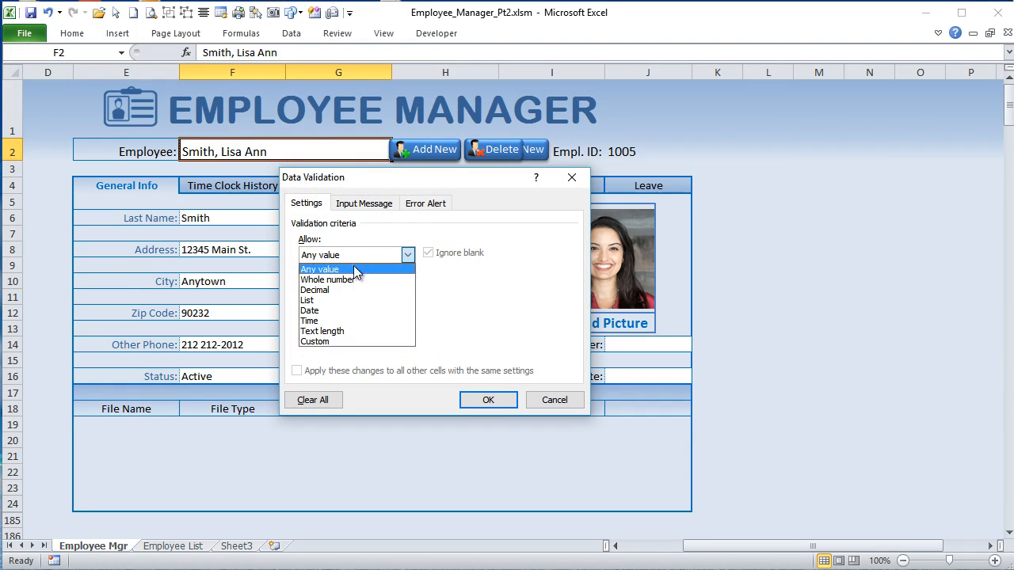
{"action": "left_click", "coordinate": [329, 301]}
{"action": "left_click", "coordinate": [339, 318]}
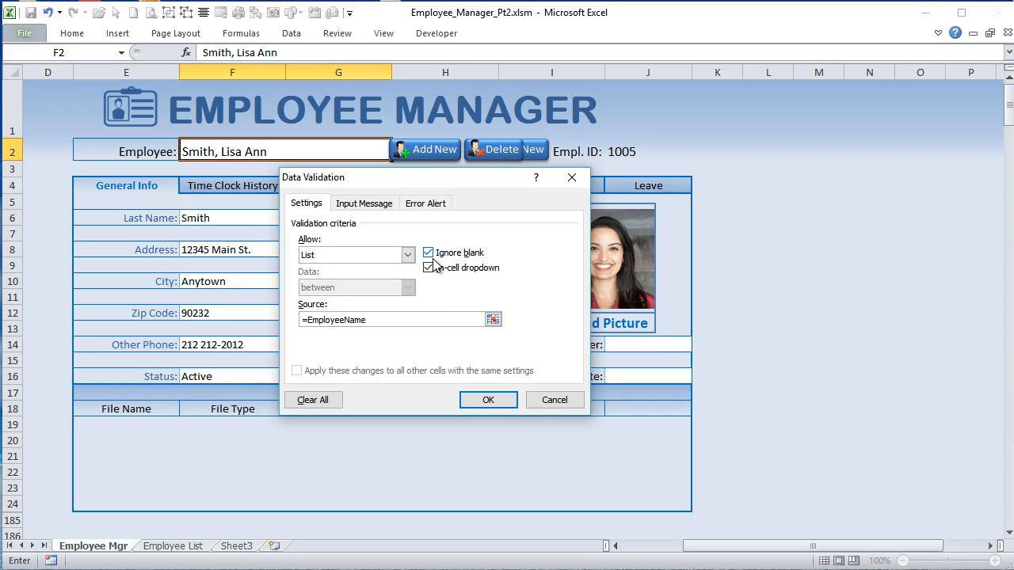
{"action": "left_click", "coordinate": [493, 400]}
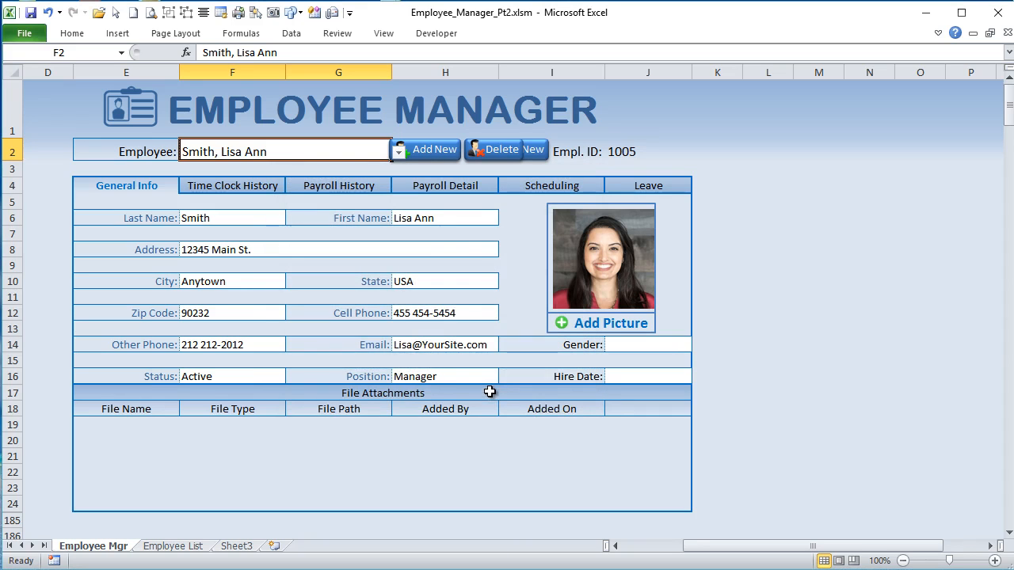
Step: Look through the Employee dropdown in F2 to its end and select the first employee in the list
{"action": "left_click", "coordinate": [398, 152]}
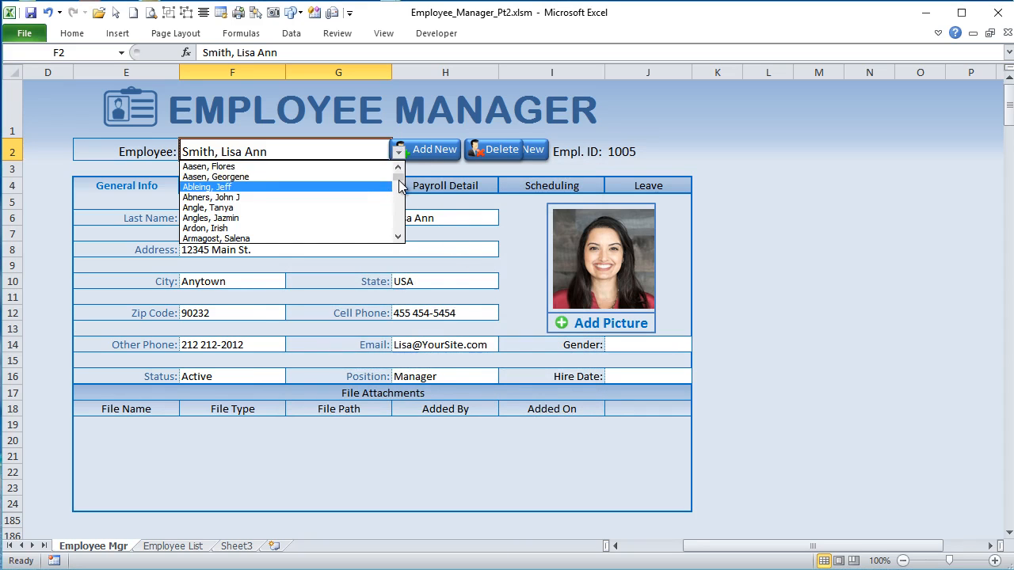
{"action": "left_click_drag", "start_coordinate": [400, 186], "coordinate": [388, 255]}
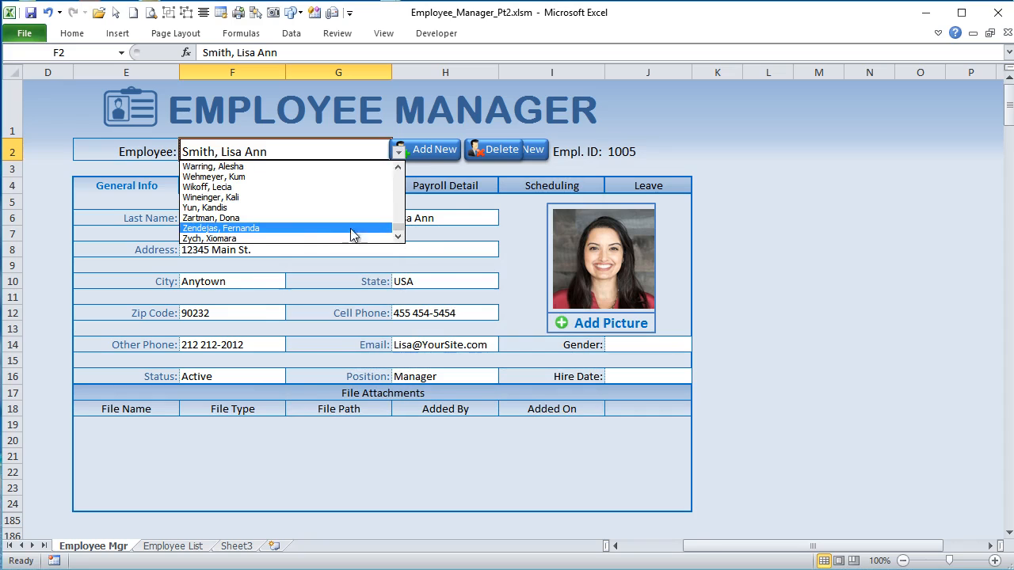
{"action": "left_click_drag", "start_coordinate": [401, 230], "coordinate": [400, 172]}
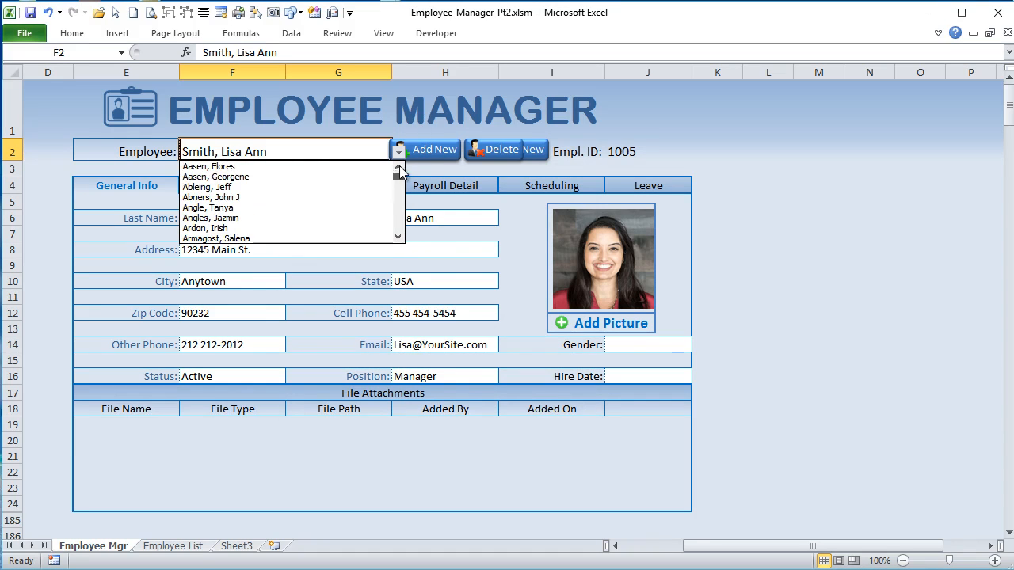
{"action": "left_click", "coordinate": [321, 167]}
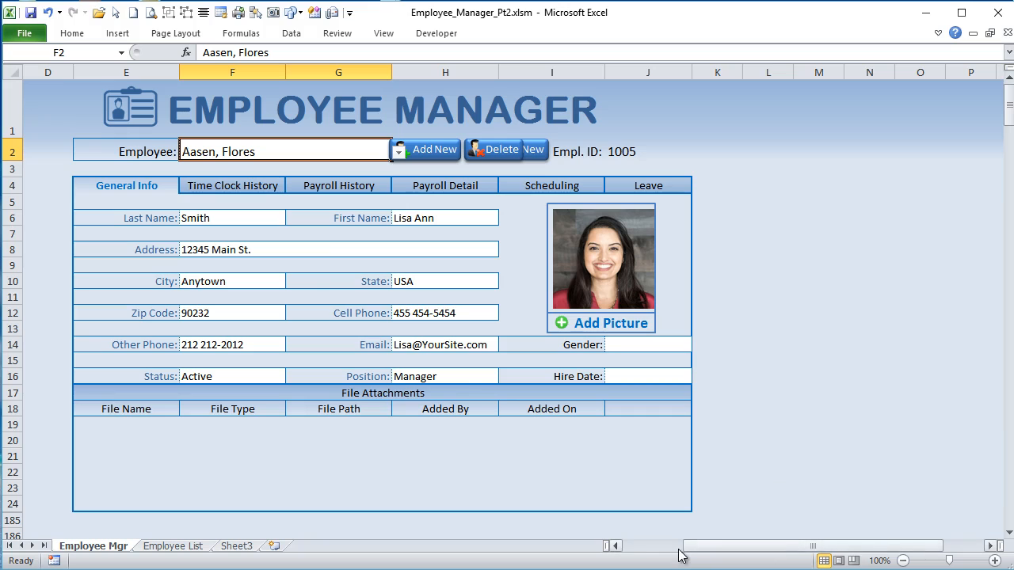
Step: Label A1 "Employee Load" and enter False in B1
{"action": "left_click_drag", "start_coordinate": [688, 550], "coordinate": [628, 550]}
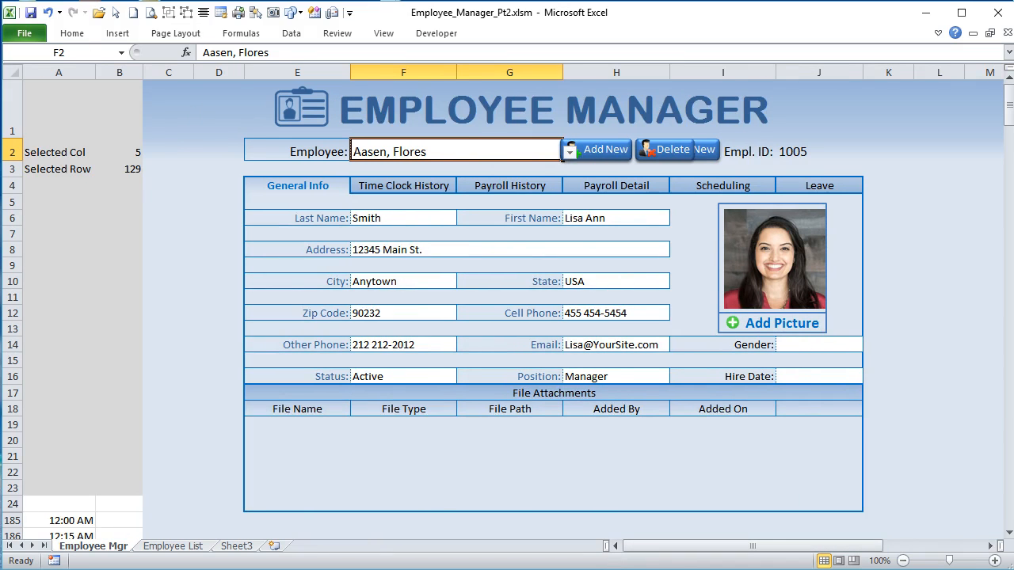
{"action": "left_click", "coordinate": [73, 122]}
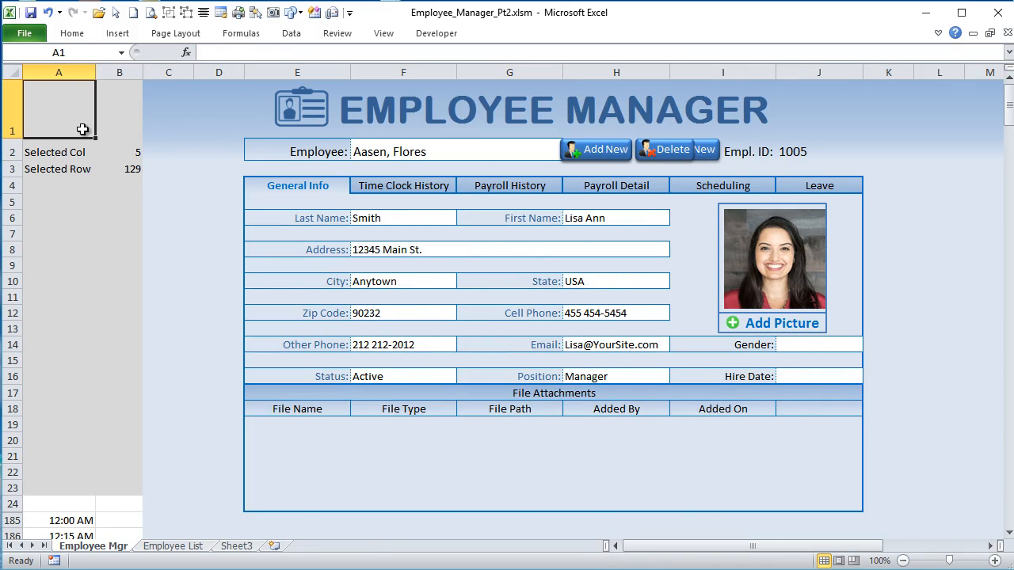
{"action": "type", "text": "Emp"}
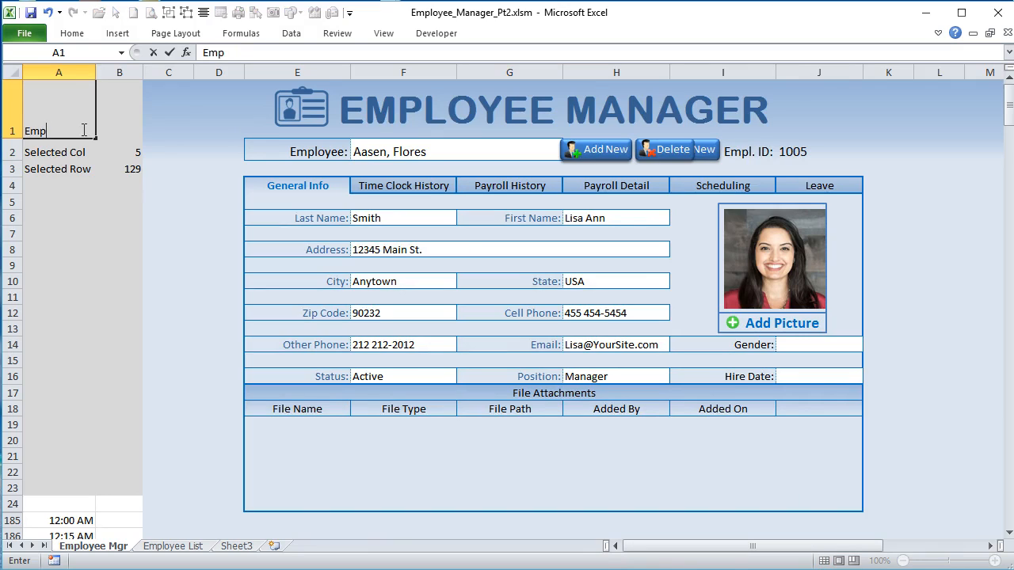
{"action": "type", "text": "loyee Load"}
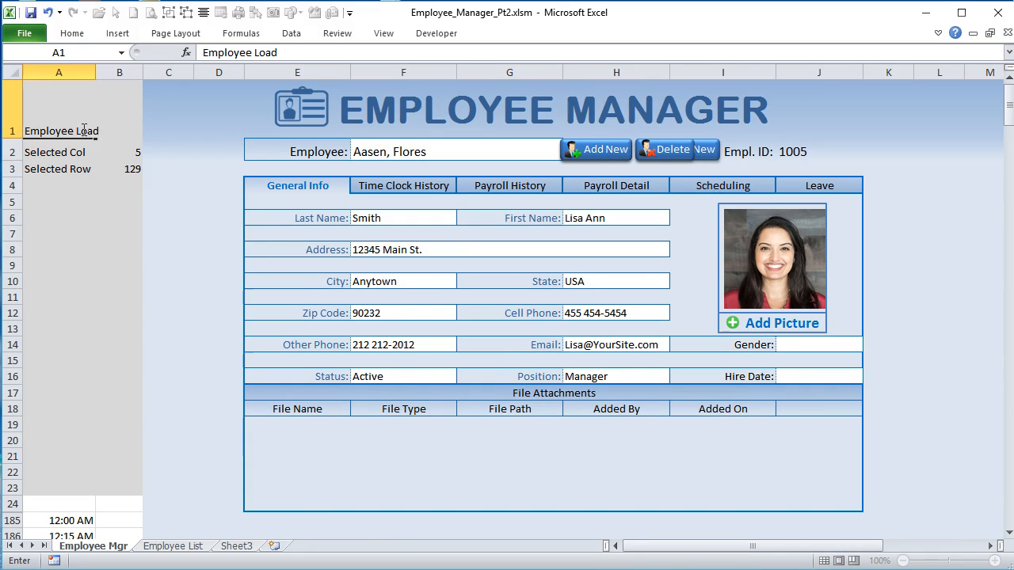
{"action": "key", "text": "Tab"}
{"action": "type", "text": "Fal"}
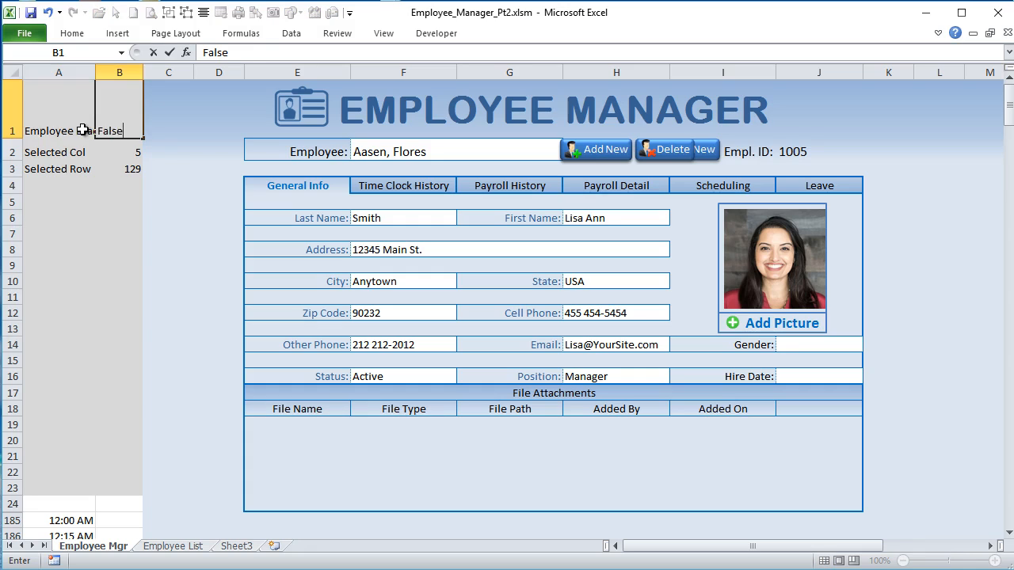
{"action": "type", "text": "se"}
{"action": "key", "text": "Return"}
Step: Label A4 "Empl ID Row" below the Selected Row label
{"action": "key", "text": "Return"}
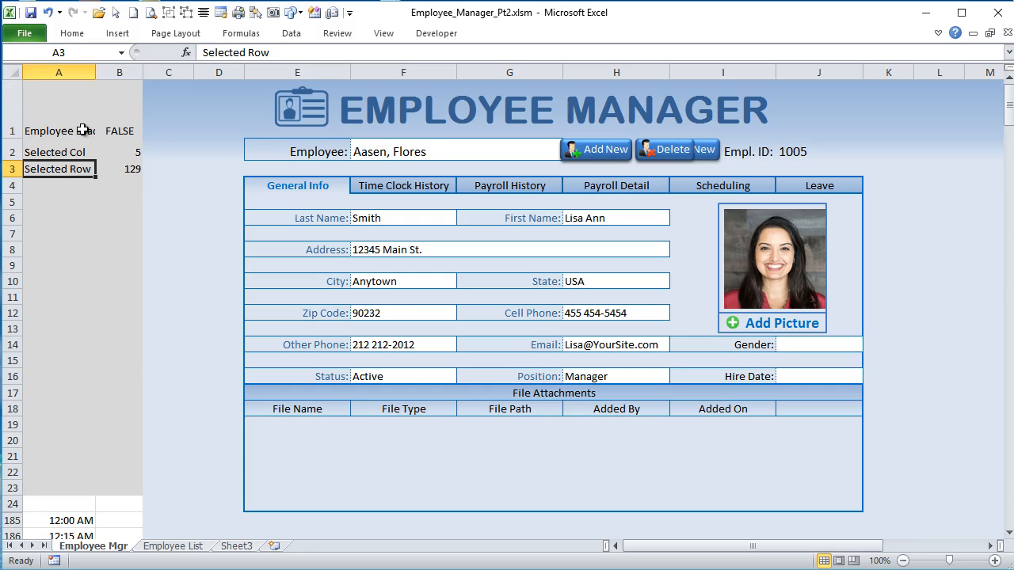
{"action": "key", "text": "Return"}
{"action": "type", "text": "Empl ID"}
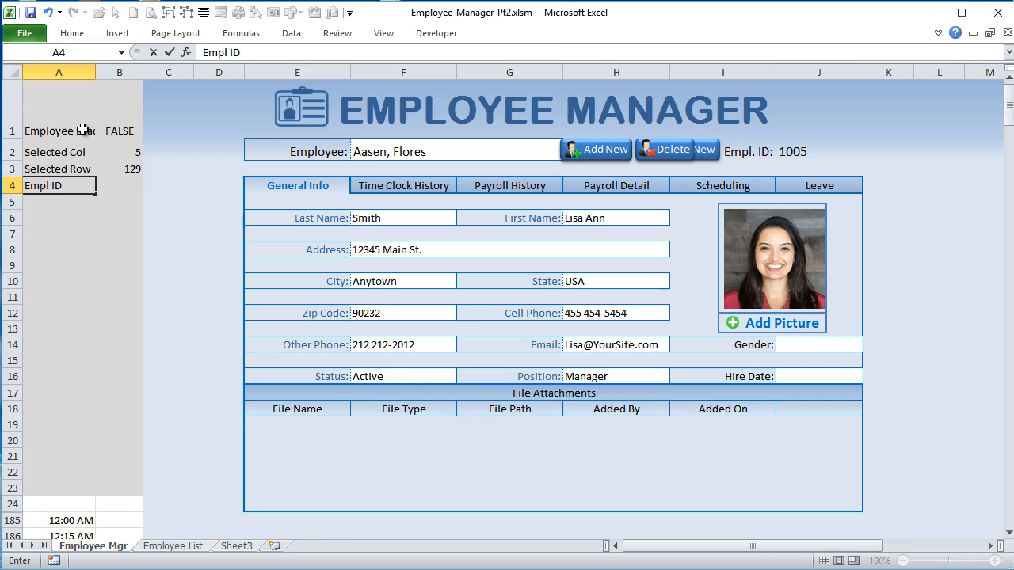
{"action": "key", "text": "Return"}
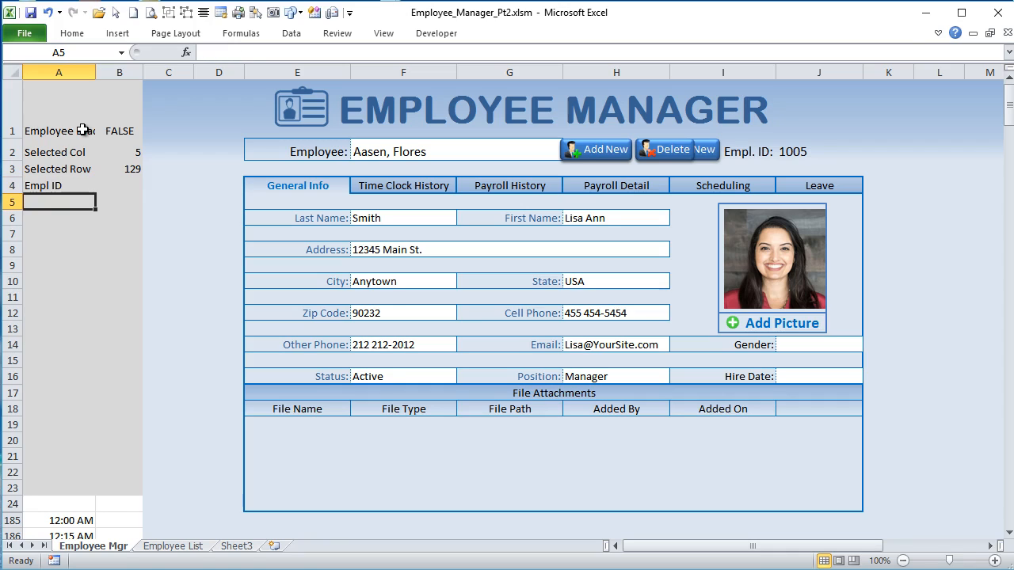
{"action": "key", "text": "Up"}
{"action": "type", "text": "Emp"}
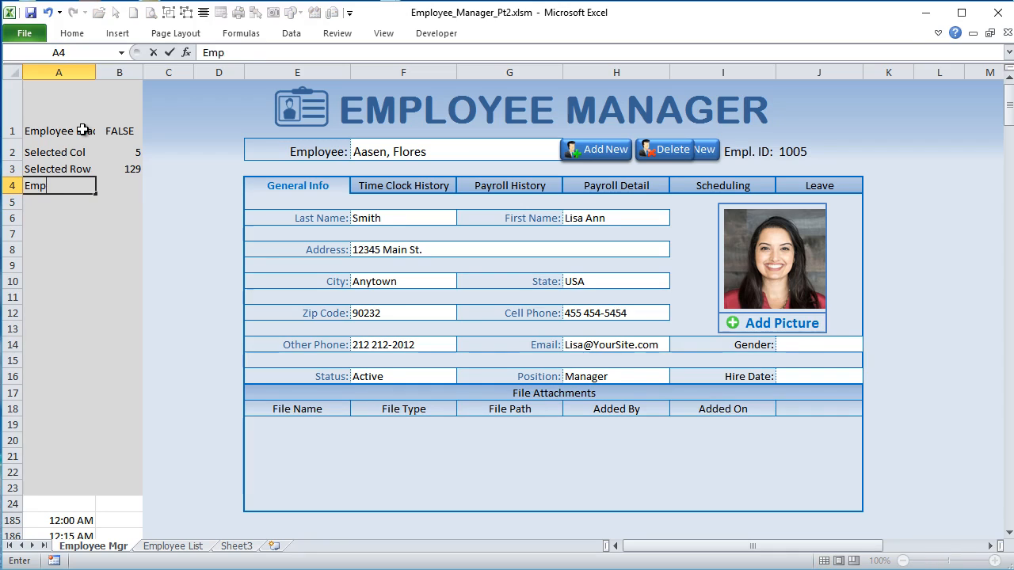
{"action": "type", "text": "l ID Row"}
{"action": "key", "text": "Return"}
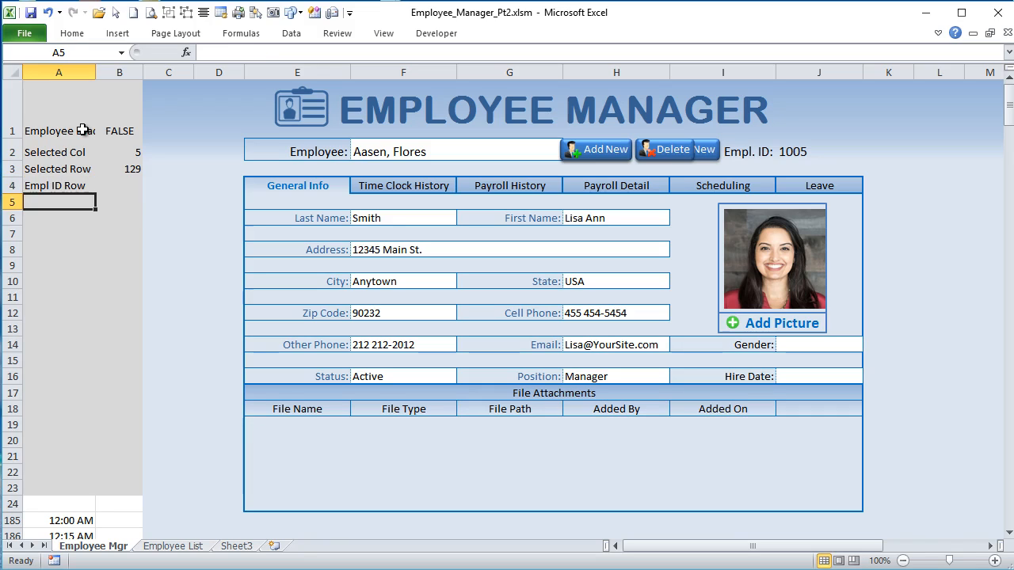
Step: Label A5 "Empl Name Row"
{"action": "type", "text": "Emp Nam"}
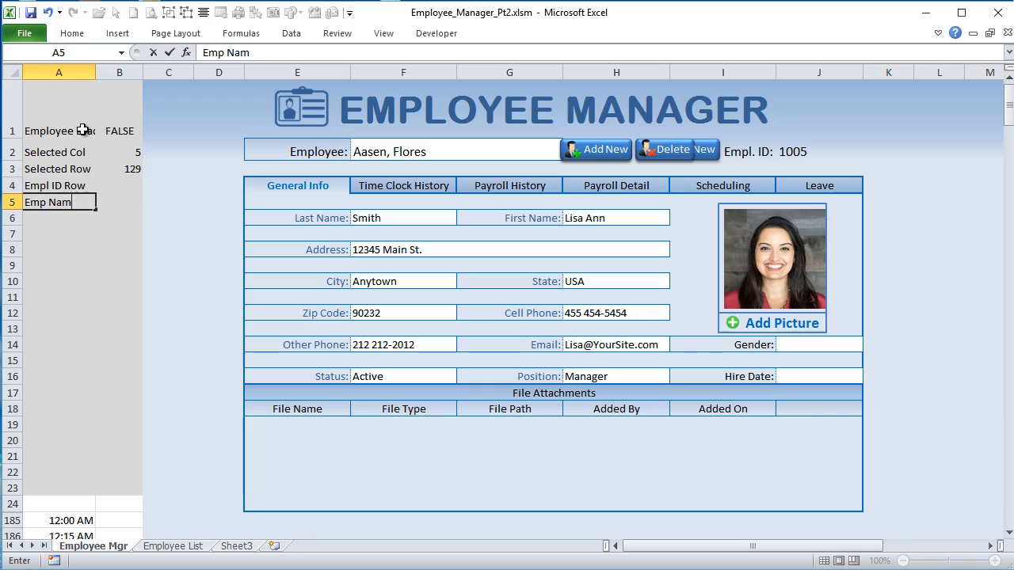
{"action": "key", "text": "BackSpace"}
{"action": "key", "text": "BackSpace"}
{"action": "key", "text": "BackSpace"}
{"action": "key", "text": "BackSpace"}
{"action": "type", "text": "l Name Row"}
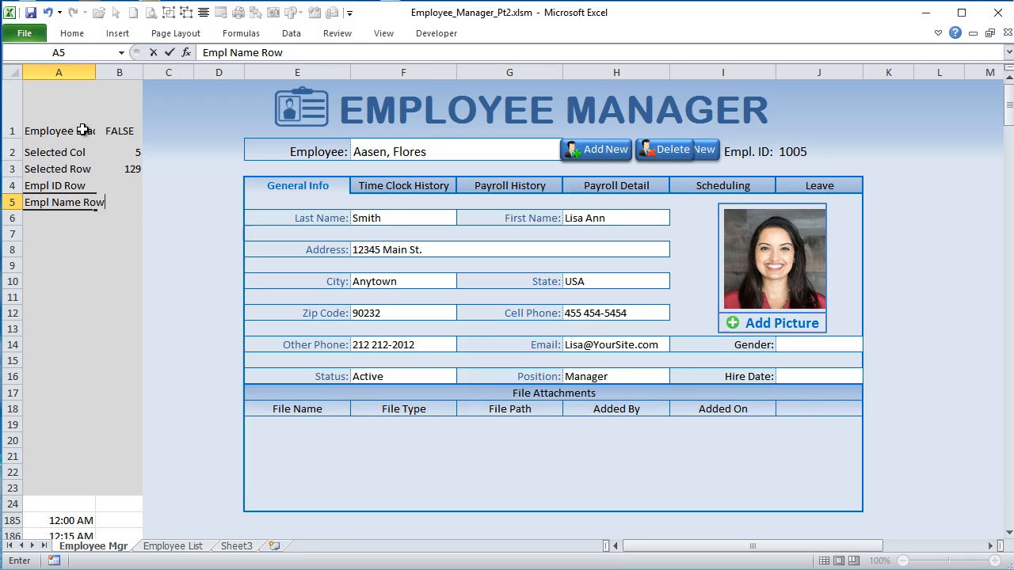
{"action": "key", "text": "Return"}
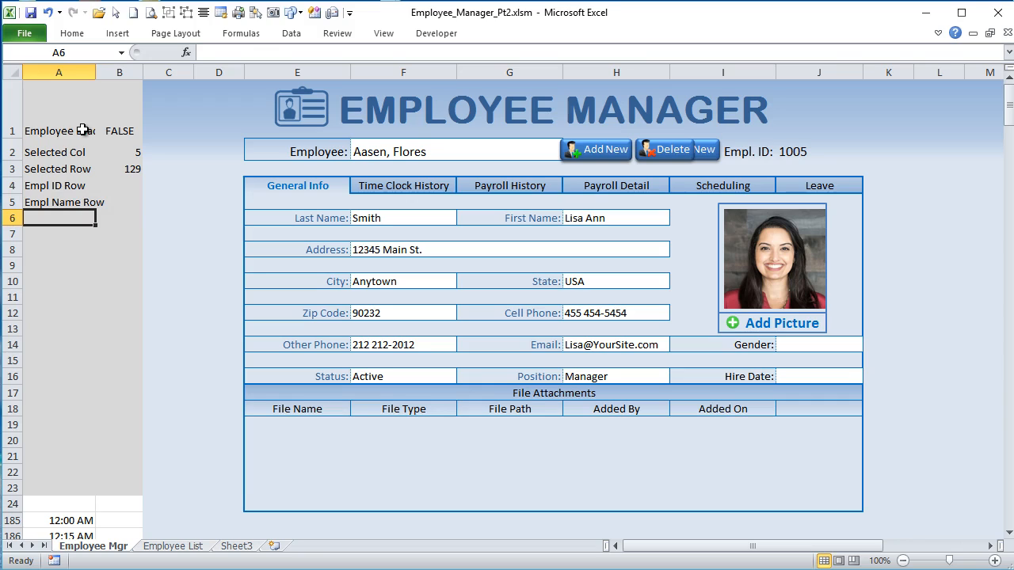
Step: Label A6 "Employee New" and enter False in B6
{"action": "type", "text": "Employee"}
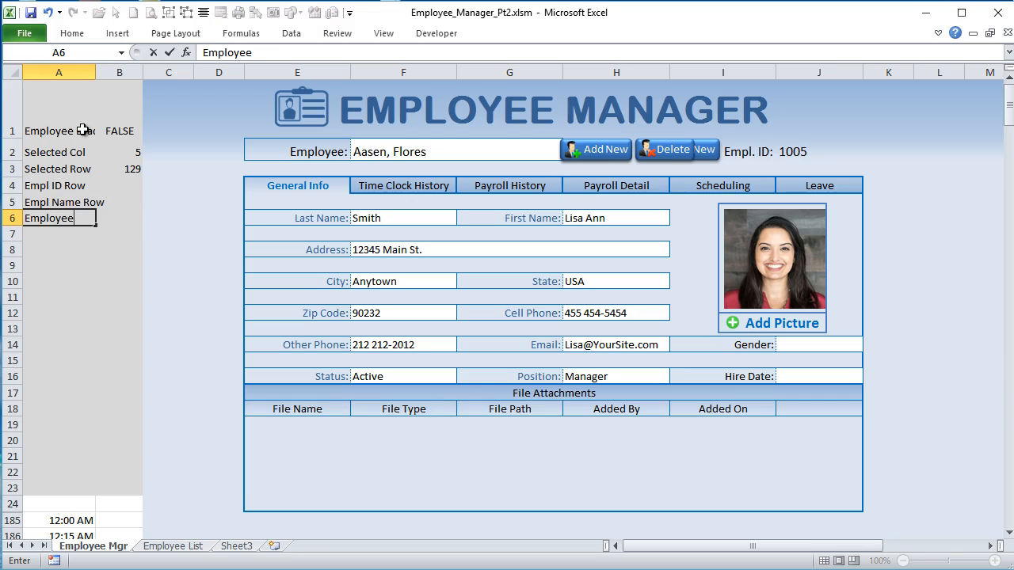
{"action": "type", "text": " New"}
{"action": "key", "text": "Tab"}
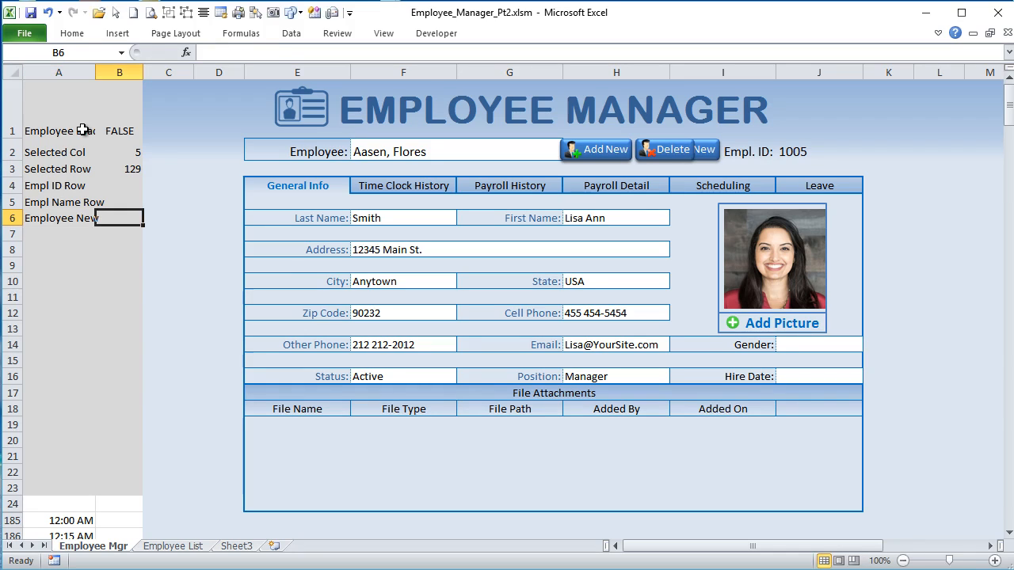
{"action": "type", "text": "Fal"}
{"action": "key", "text": "Up"}
Step: Enter =IFERROR(MATCH(J2,EmployeeID,0),"") in B4 to look up the row of the employee ID
{"action": "key", "text": "Up"}
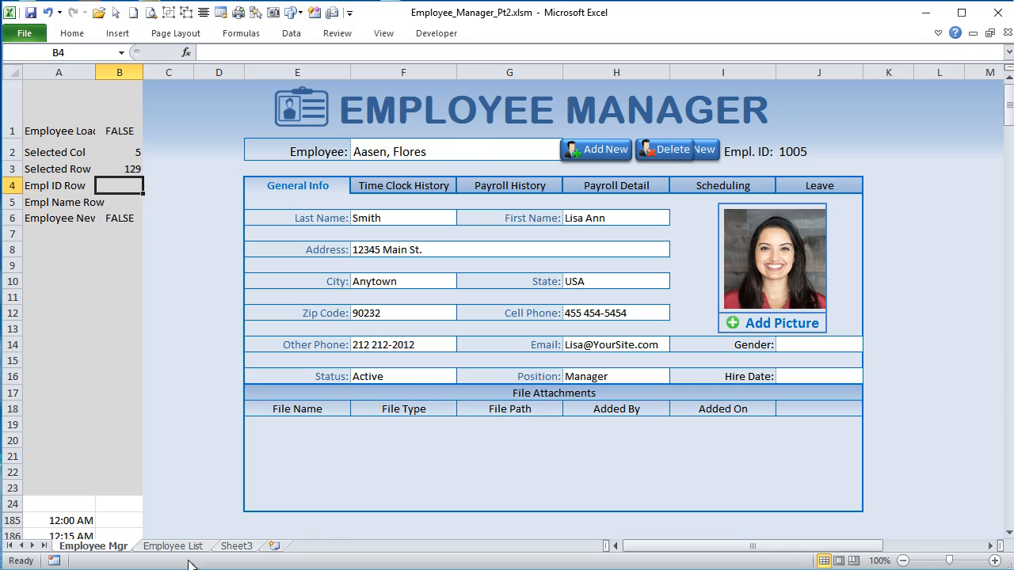
{"action": "left_click", "coordinate": [797, 149]}
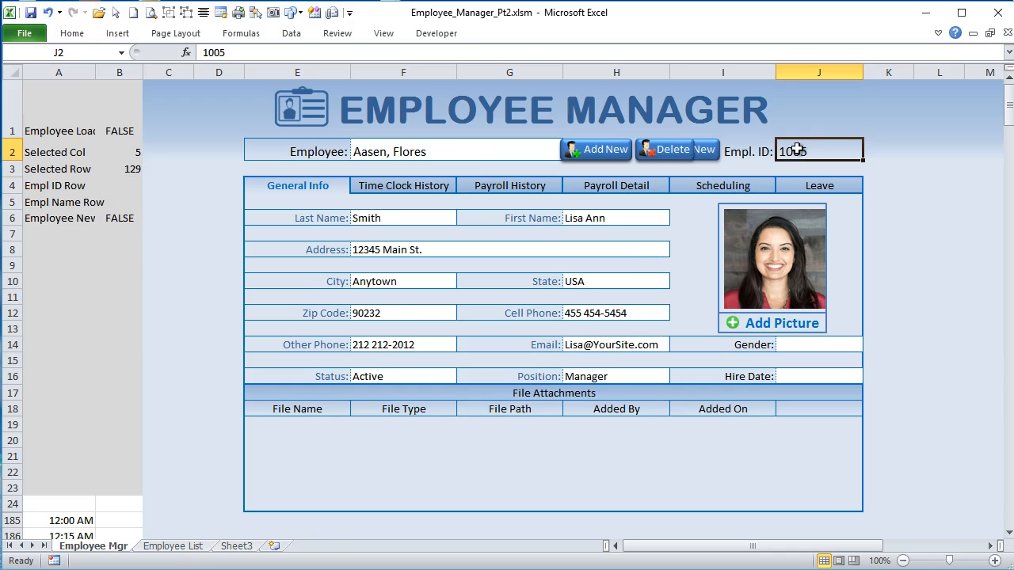
{"action": "left_click", "coordinate": [117, 189]}
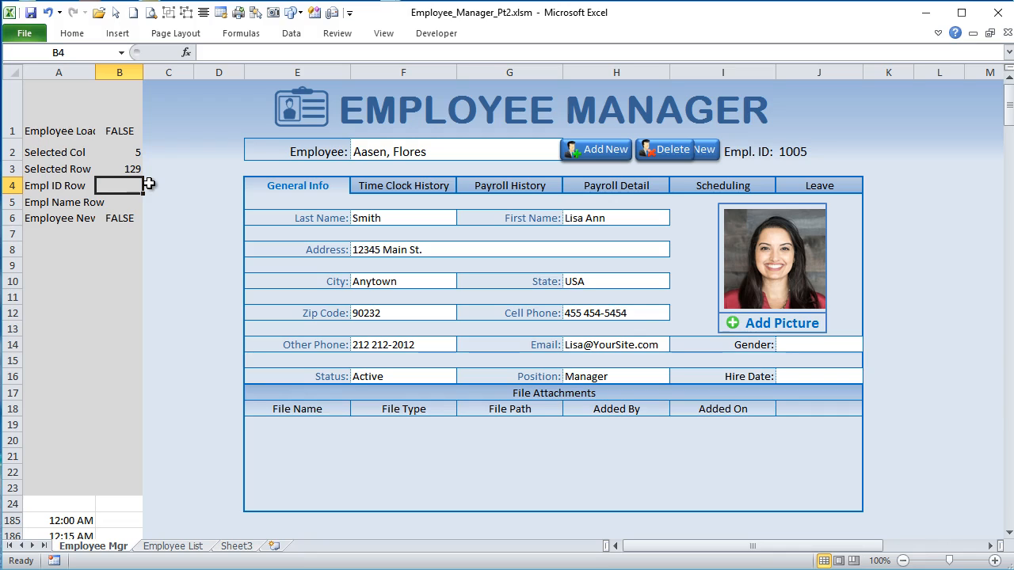
{"action": "type", "text": "=i"}
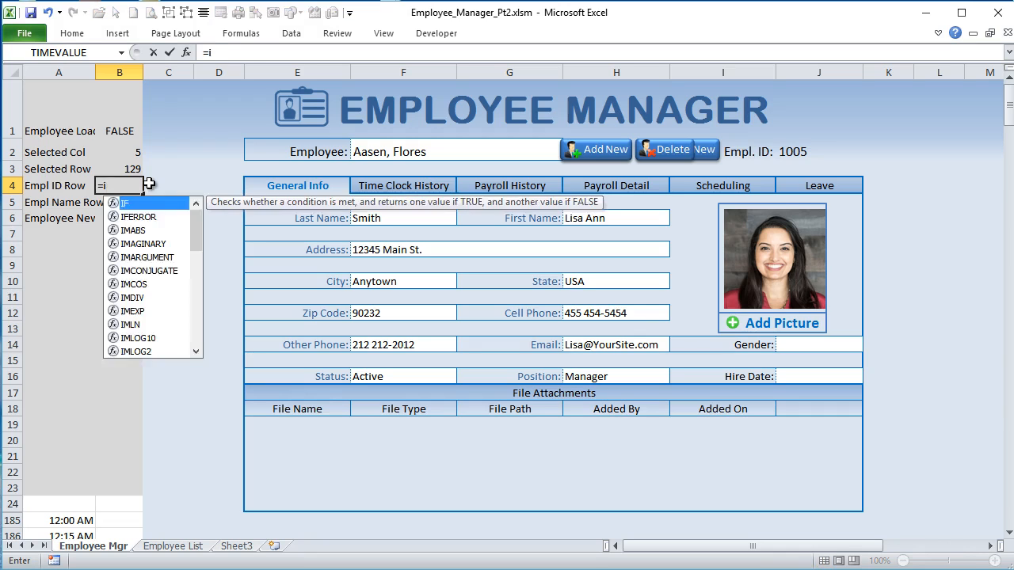
{"action": "type", "text": "ferror(Match("}
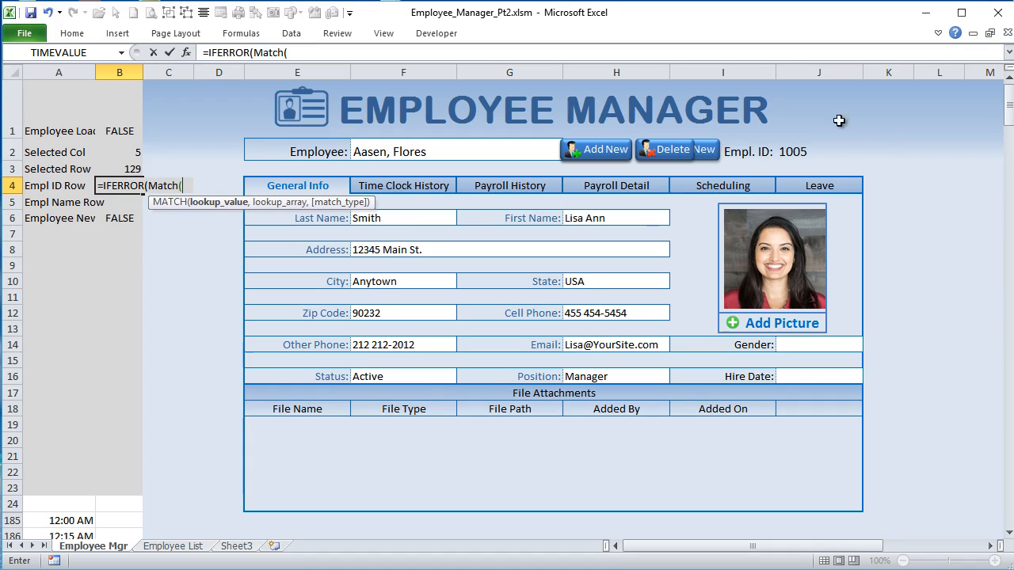
{"action": "left_click", "coordinate": [797, 150]}
{"action": "type", "text": ","}
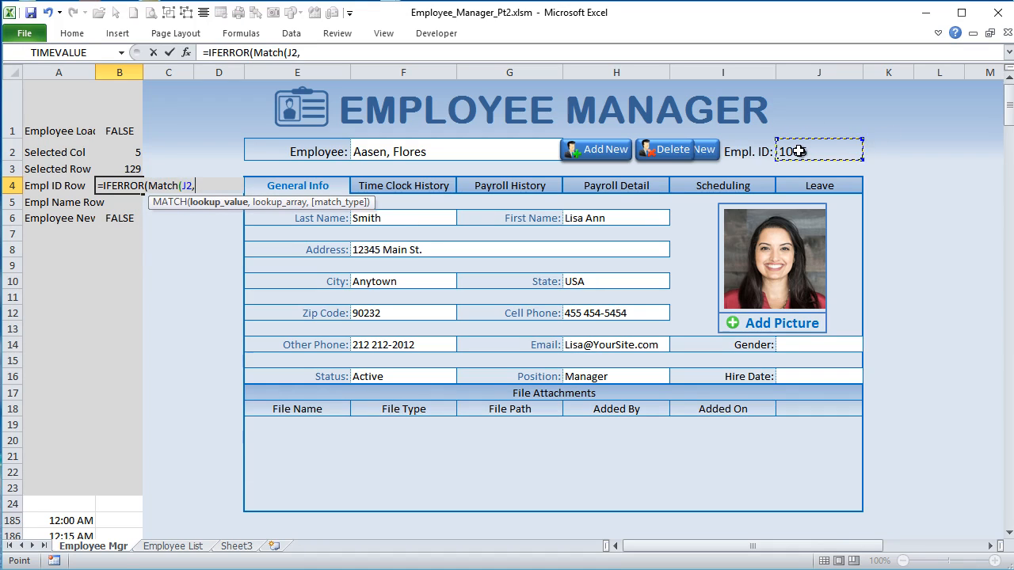
{"action": "type", "text": "e"}
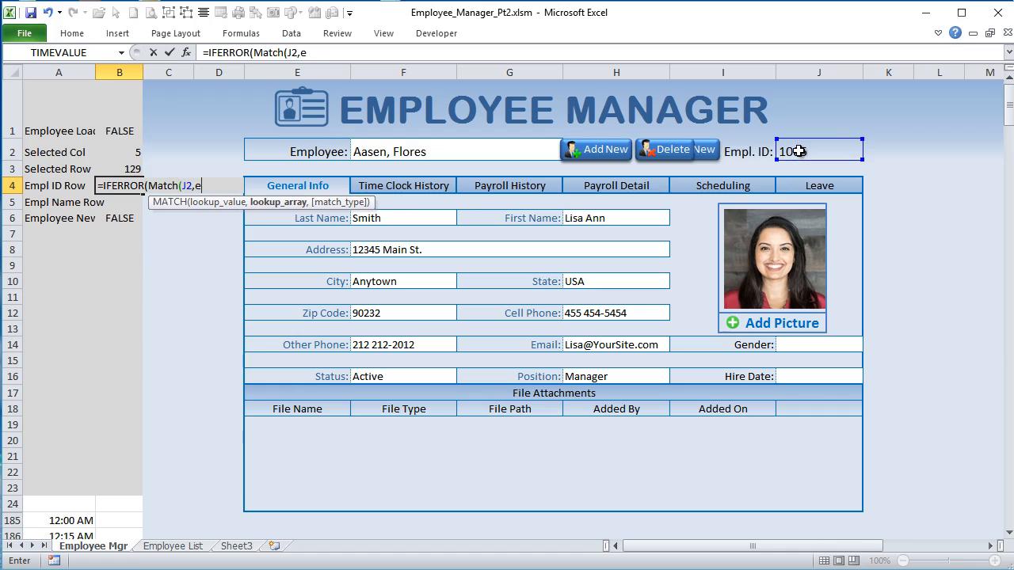
{"action": "type", "text": "mpl"}
{"action": "key", "text": "Tab"}
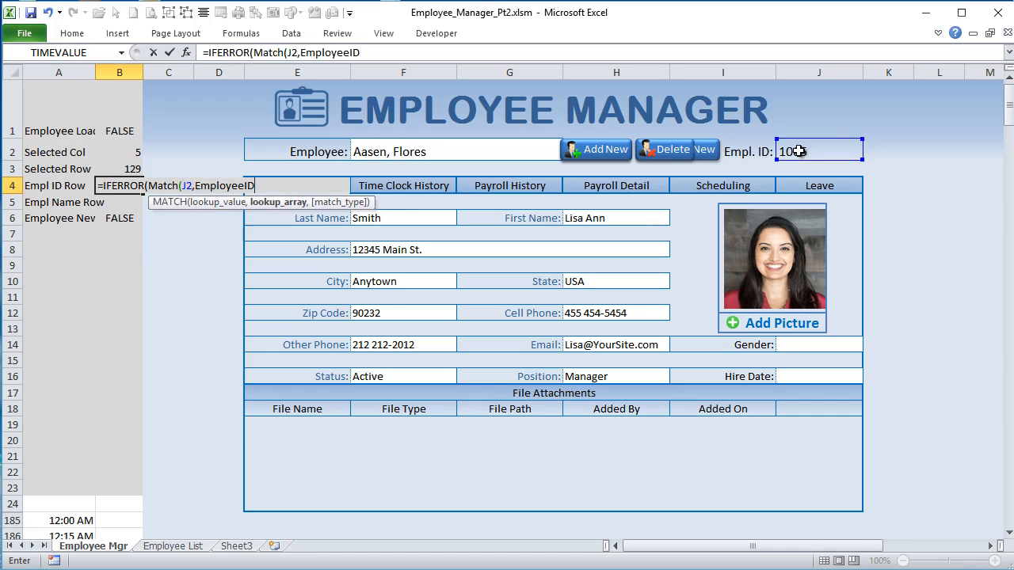
{"action": "type", "text": ","}
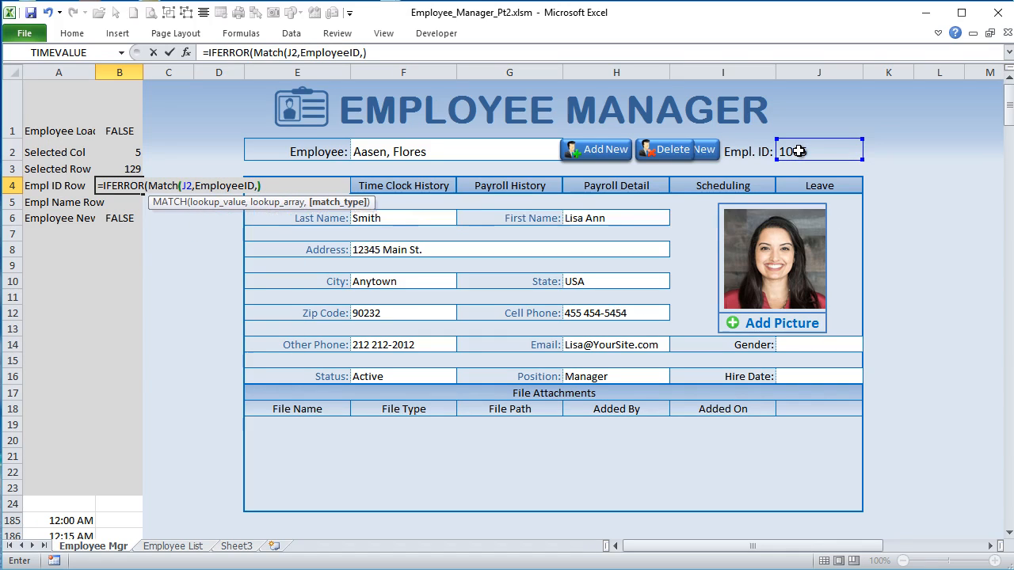
{"action": "type", "text": "0),"}
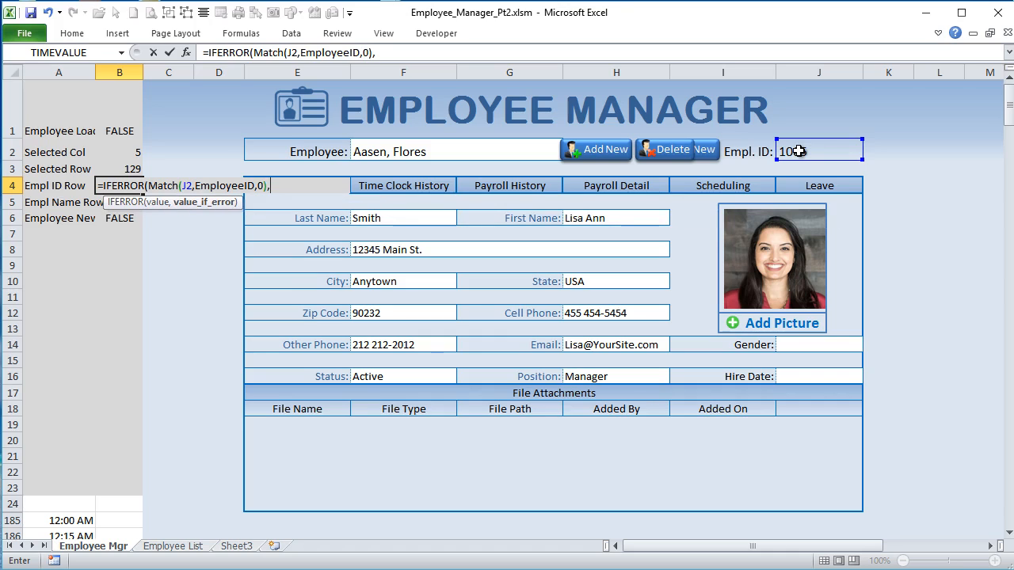
{"action": "type", "text": "\"\")"}
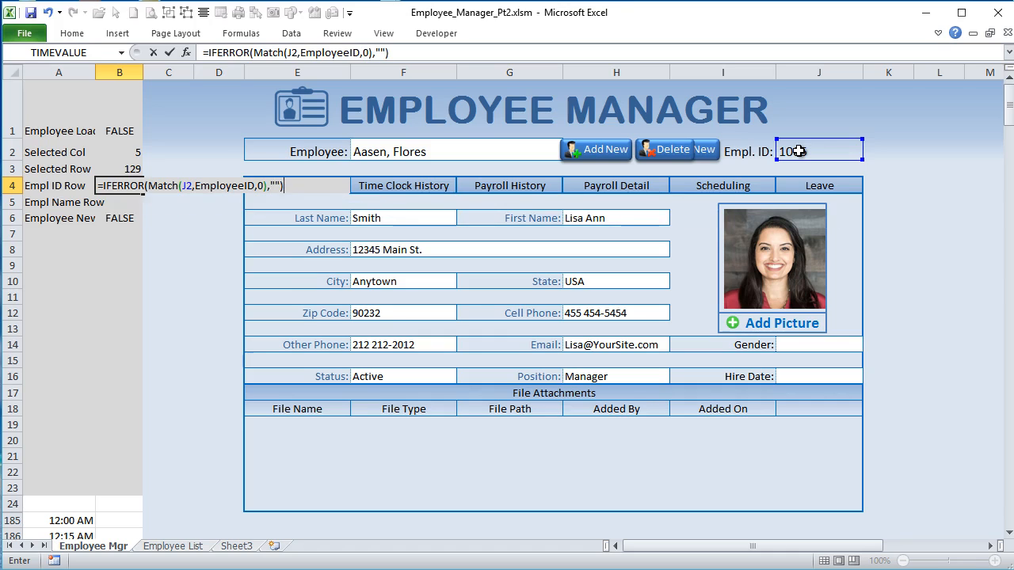
{"action": "key", "text": "Return"}
{"action": "key", "text": "Up"}
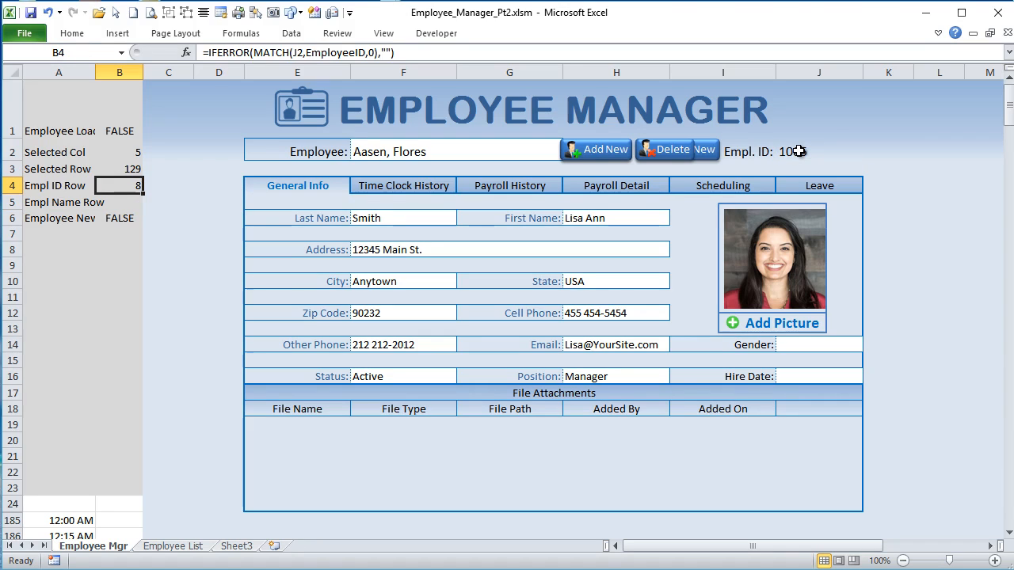
Step: Check the matching ID's row on the Employee List sheet and add +3 to the MATCH result in B4's formula
{"action": "left_click", "coordinate": [173, 546]}
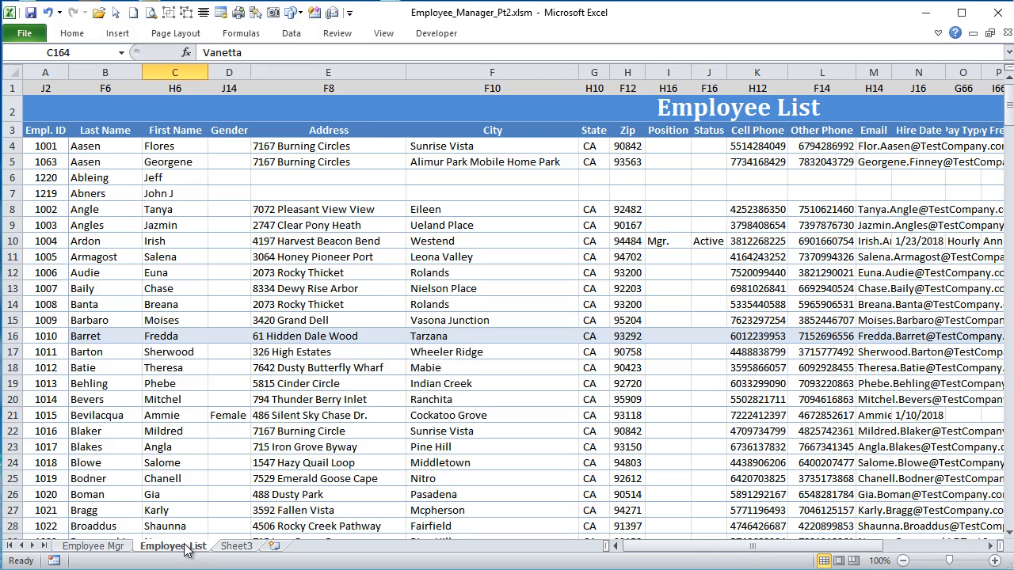
{"action": "left_click", "coordinate": [12, 262]}
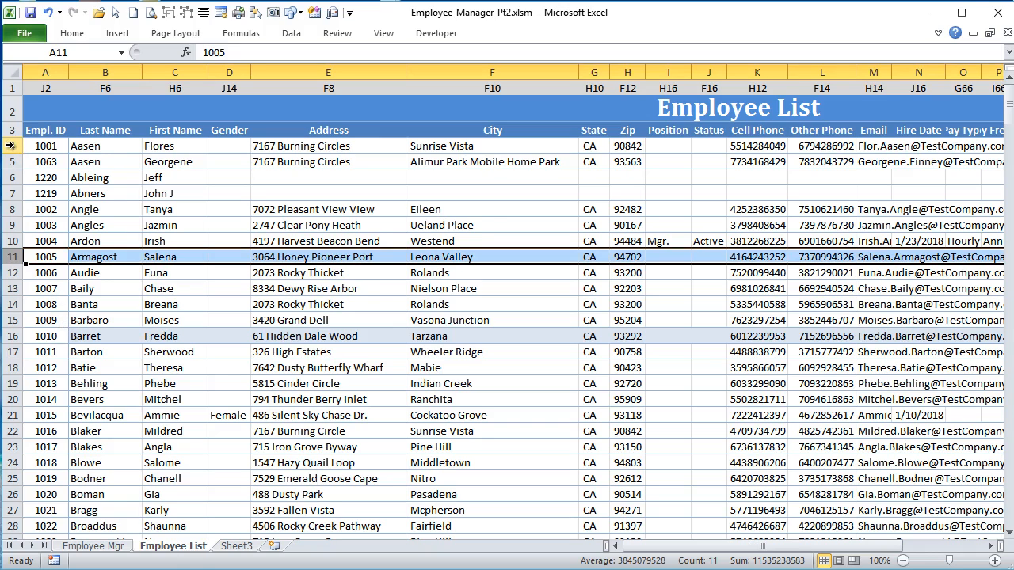
{"action": "left_click", "coordinate": [93, 545]}
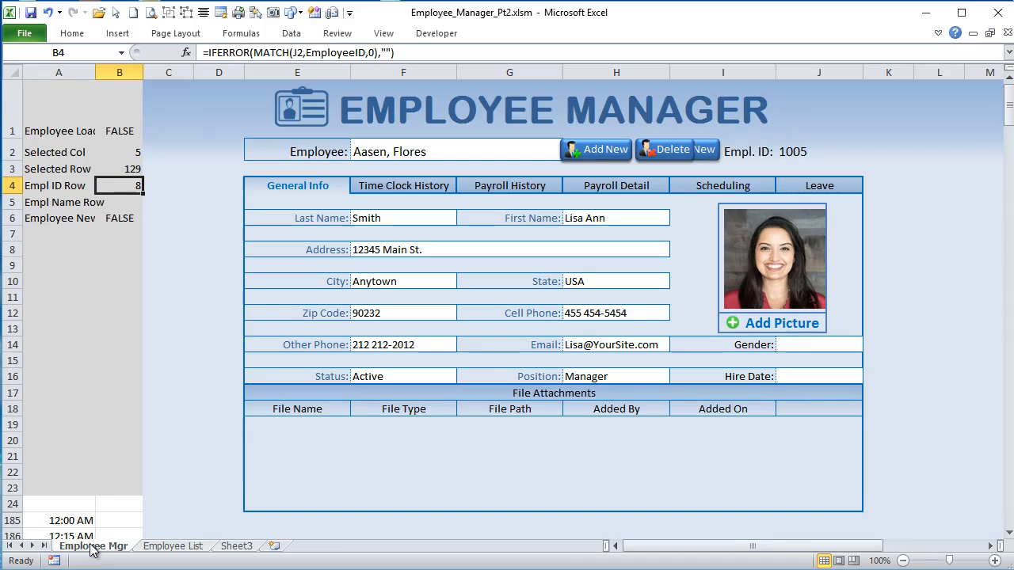
{"action": "left_click", "coordinate": [378, 53]}
{"action": "type", "text": "+"}
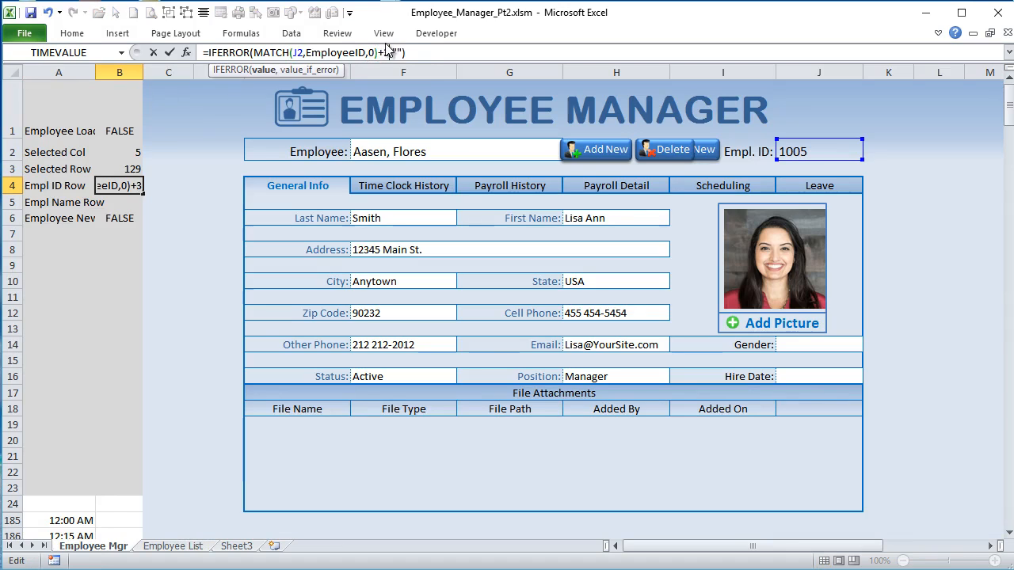
{"action": "type", "text": "3"}
{"action": "key", "text": "Return"}
{"action": "left_click", "coordinate": [127, 186]}
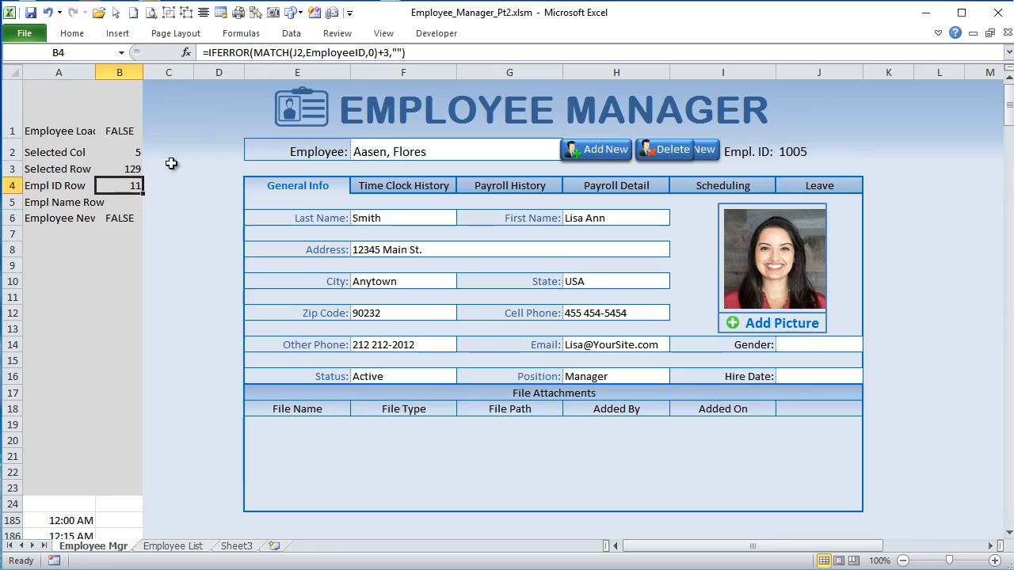
Step: Copy the formula text from B4 into the Empl Name Row cell B5
{"action": "left_click_drag", "start_coordinate": [434, 51], "coordinate": [149, 4]}
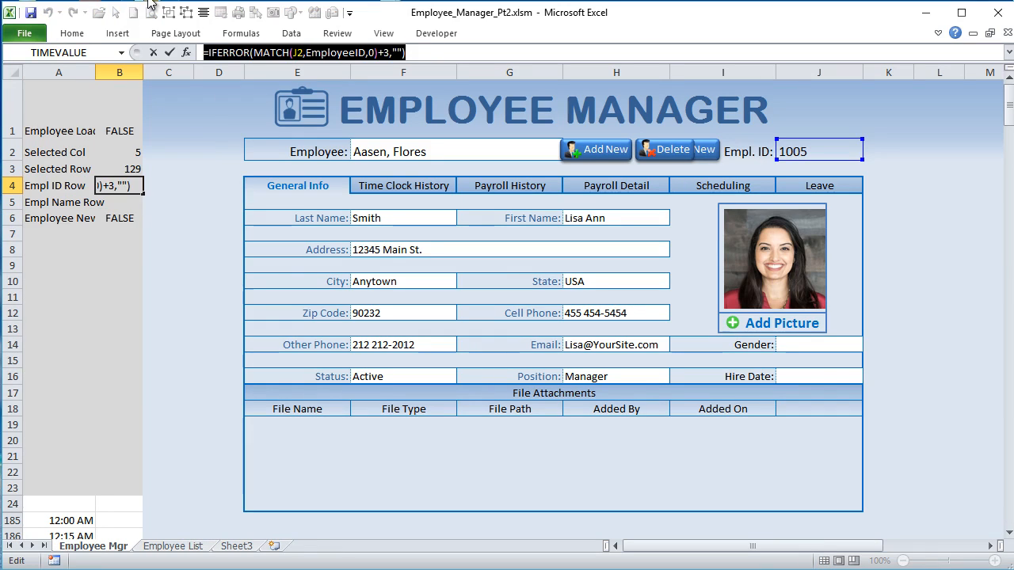
{"action": "key", "text": "ctrl+c"}
{"action": "key", "text": "Return"}
{"action": "left_click", "coordinate": [236, 55]}
{"action": "key", "text": "ctrl+v"}
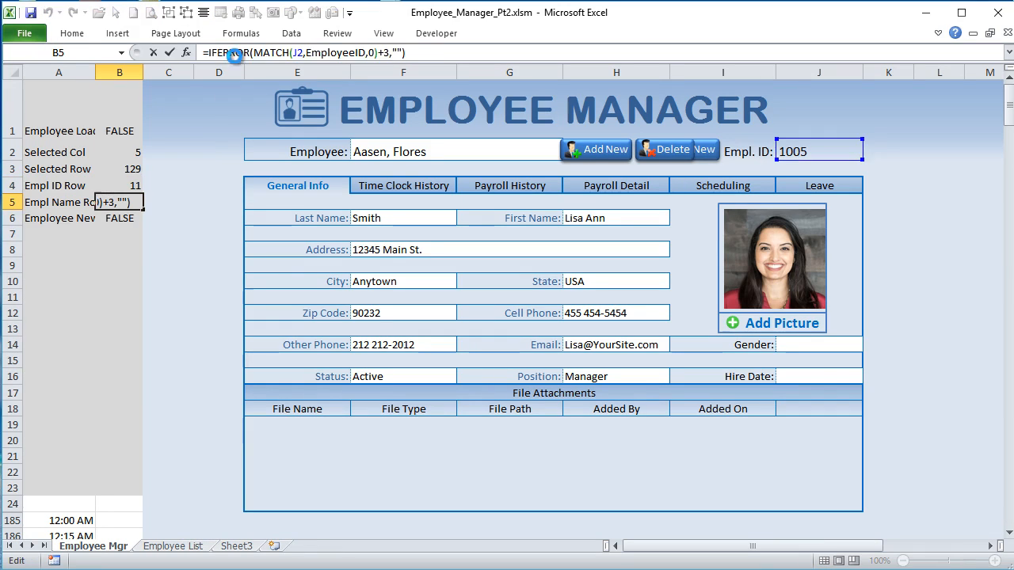
Step: Change B5's formula to match F2 against EmployeeName, giving =IFERROR(MATCH(F2,EmployeeName,0)+3,"")
{"action": "double_click", "coordinate": [299, 52]}
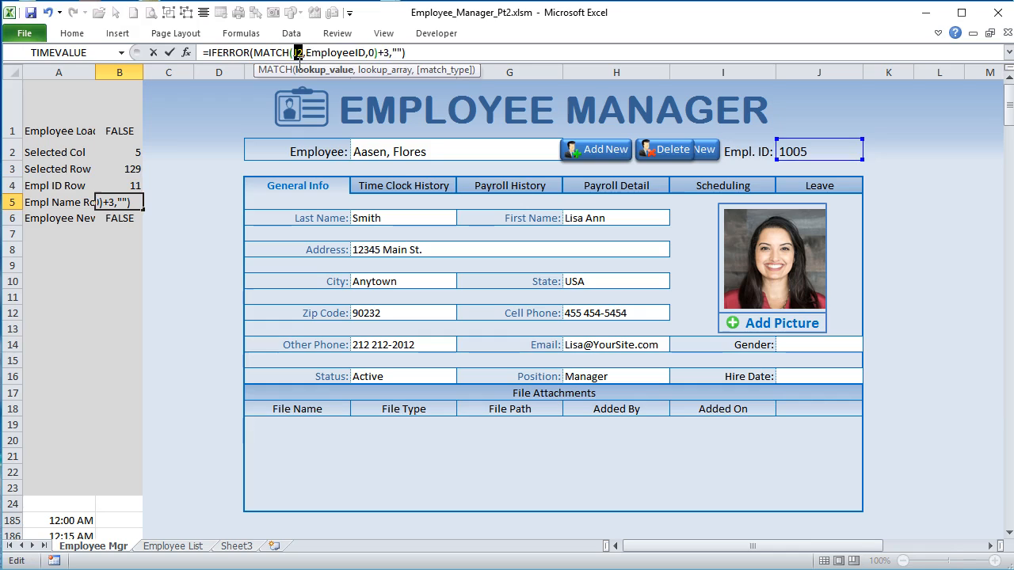
{"action": "left_click", "coordinate": [423, 145]}
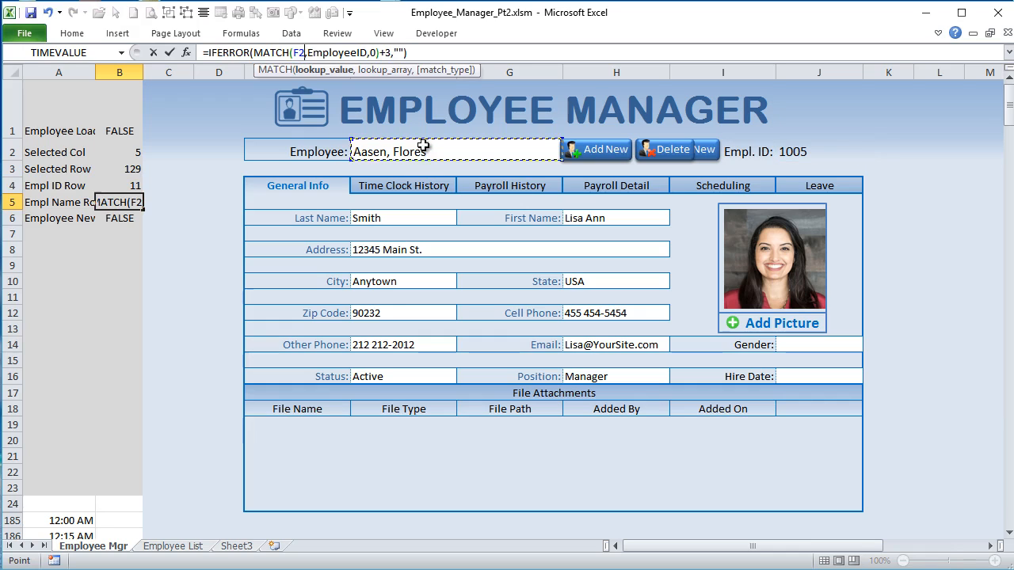
{"action": "left_click", "coordinate": [365, 52]}
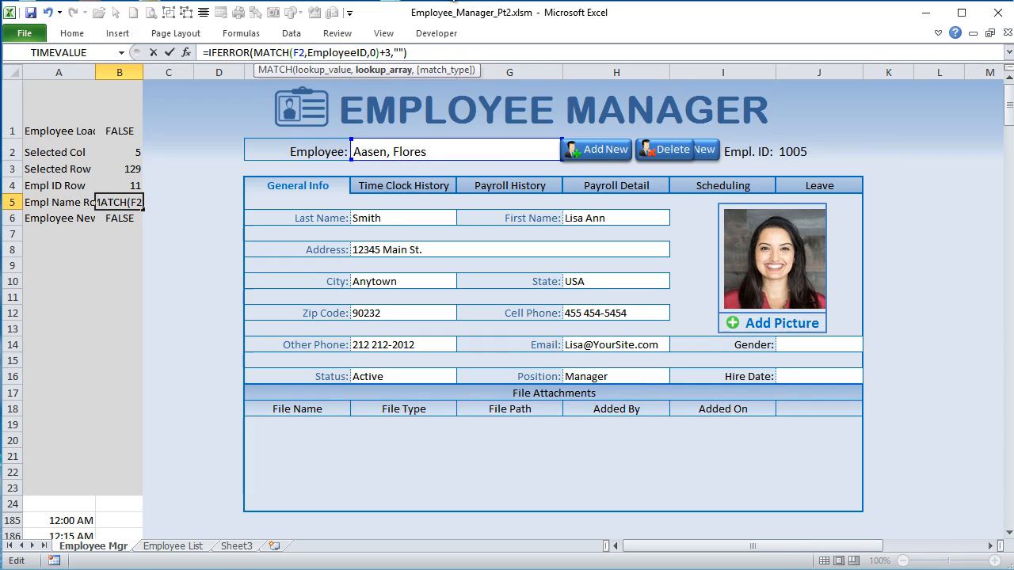
{"action": "key", "text": "BackSpace"}
{"action": "key", "text": "BackSpace"}
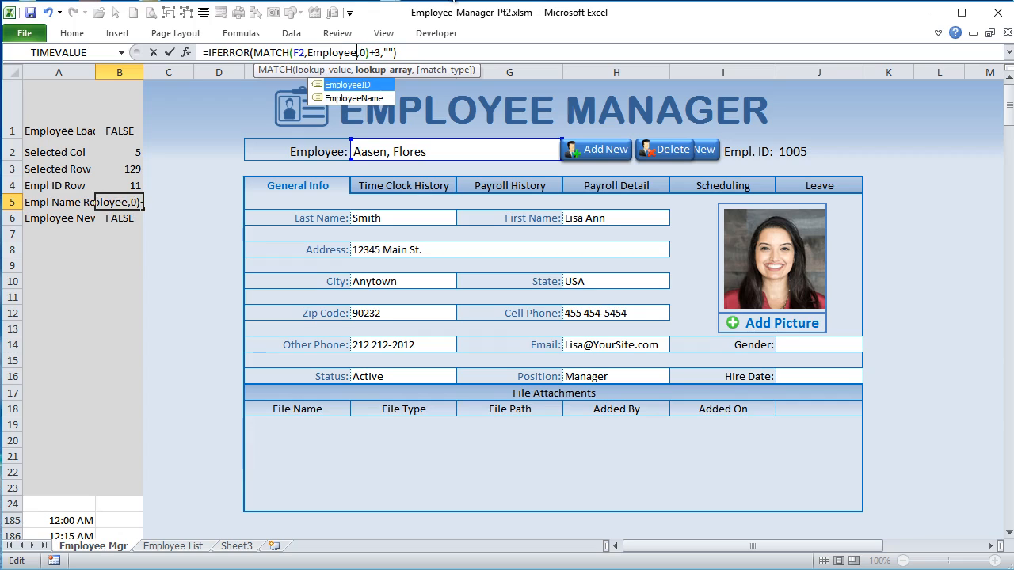
{"action": "key", "text": "Down"}
{"action": "key", "text": "Tab"}
{"action": "key", "text": "Return"}
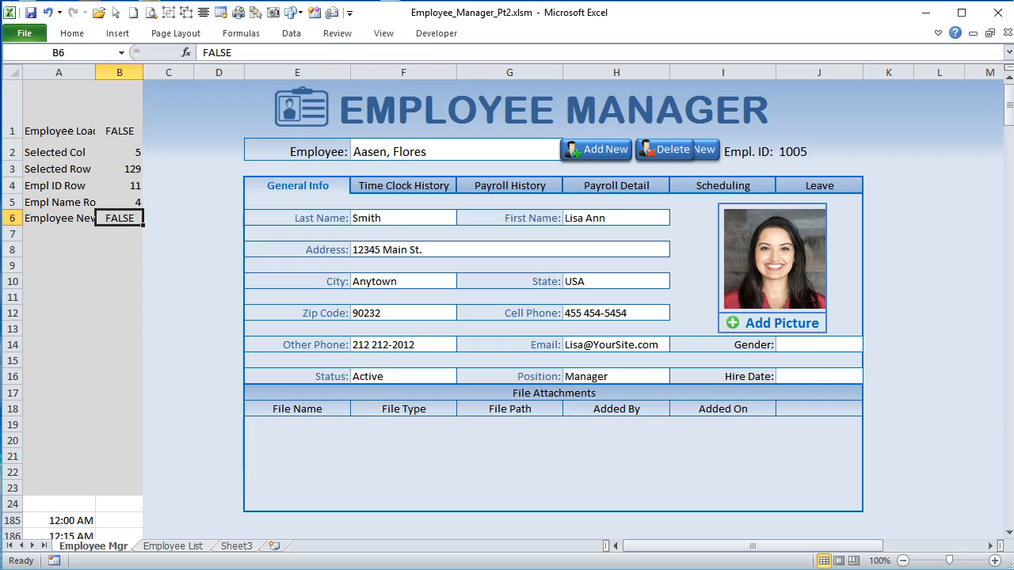
Step: Choose the second name in the Employee dropdown in F2 and check the row helper cells B3 to B5
{"action": "left_click", "coordinate": [363, 153]}
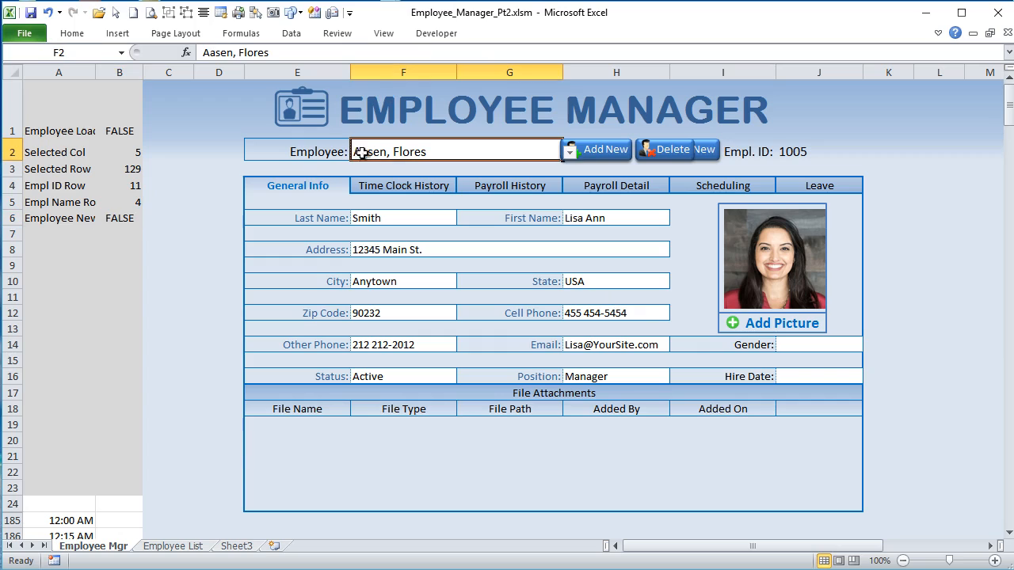
{"action": "left_click", "coordinate": [569, 154]}
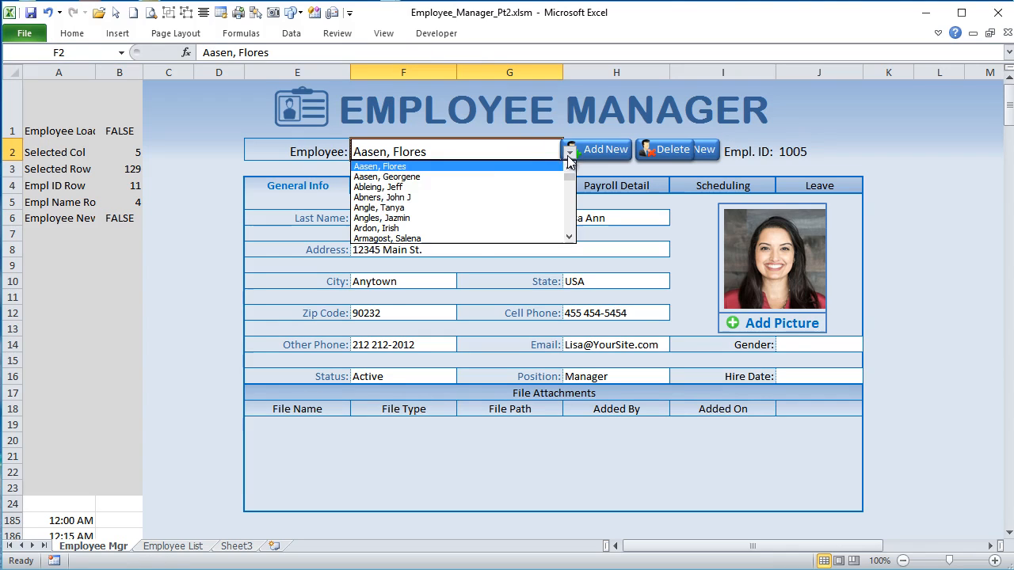
{"action": "left_click", "coordinate": [475, 177]}
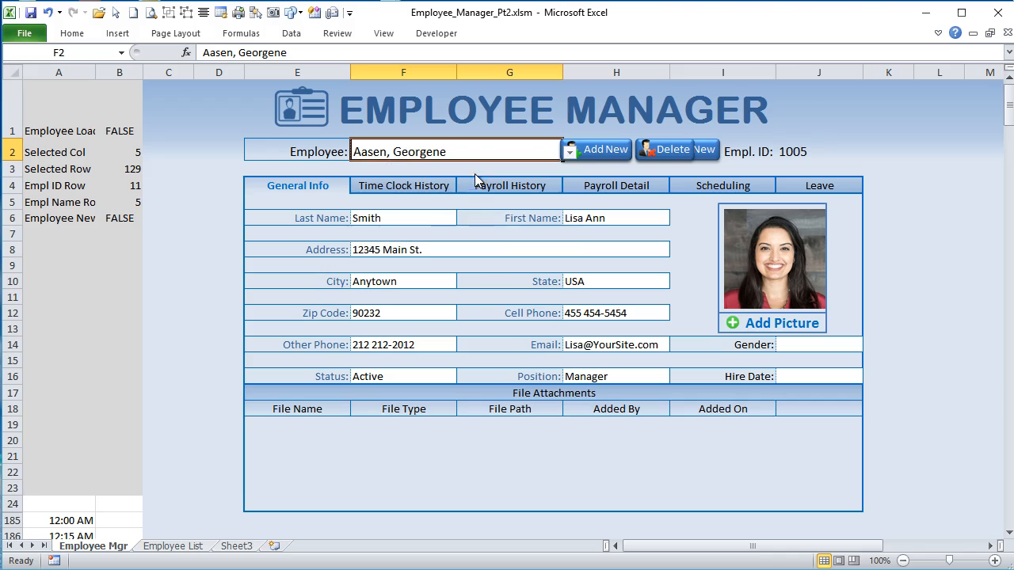
{"action": "left_click", "coordinate": [133, 199]}
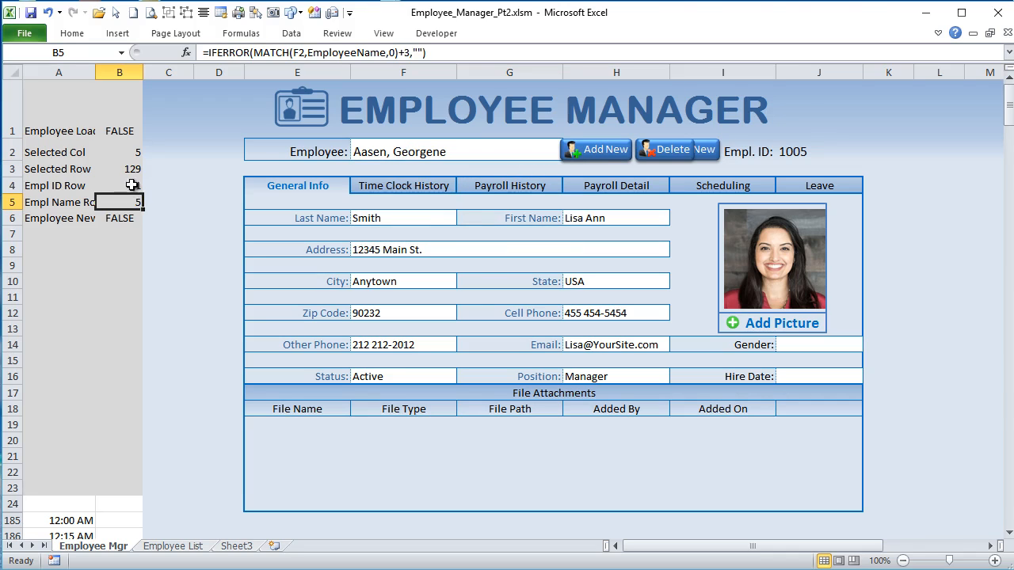
{"action": "left_click", "coordinate": [131, 169]}
{"action": "left_click", "coordinate": [132, 186]}
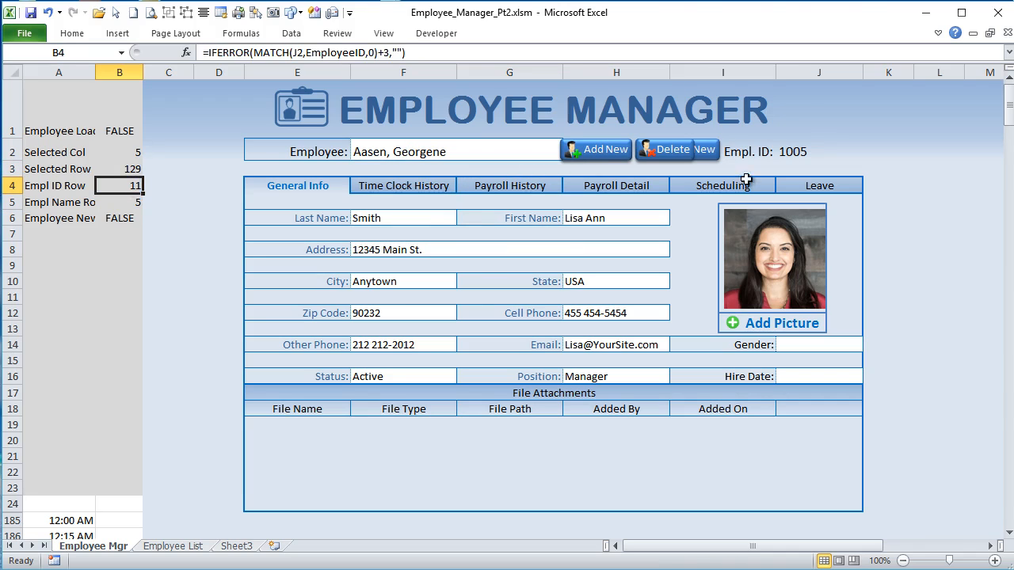
Step: Test the Empl ID Row formula by entering the first listed employee's ID in J2, followed by the next consecutive ID
{"action": "left_click", "coordinate": [797, 151]}
{"action": "type", "text": "100"}
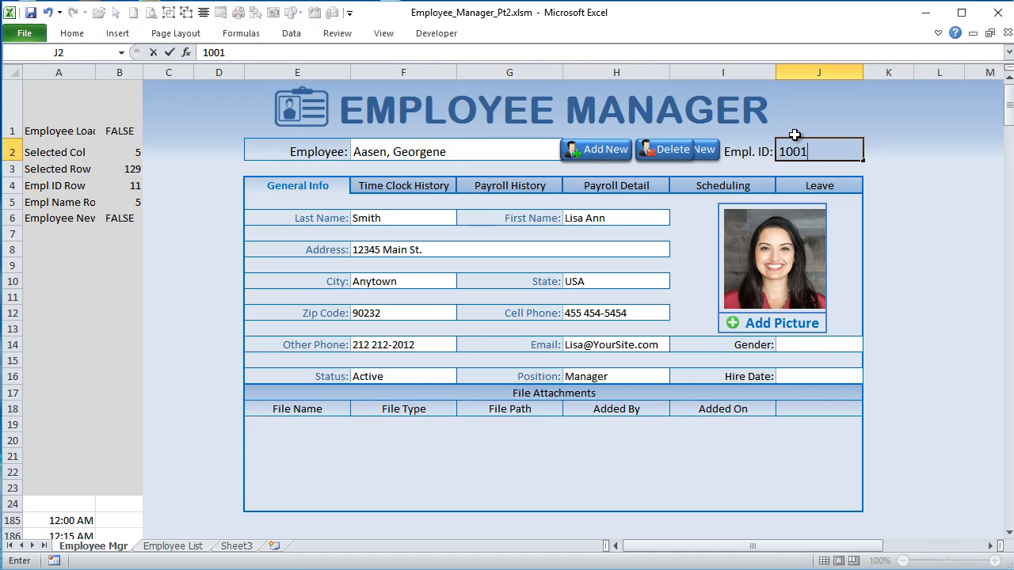
{"action": "type", "text": "1"}
{"action": "key", "text": "Return"}
{"action": "left_click", "coordinate": [830, 145]}
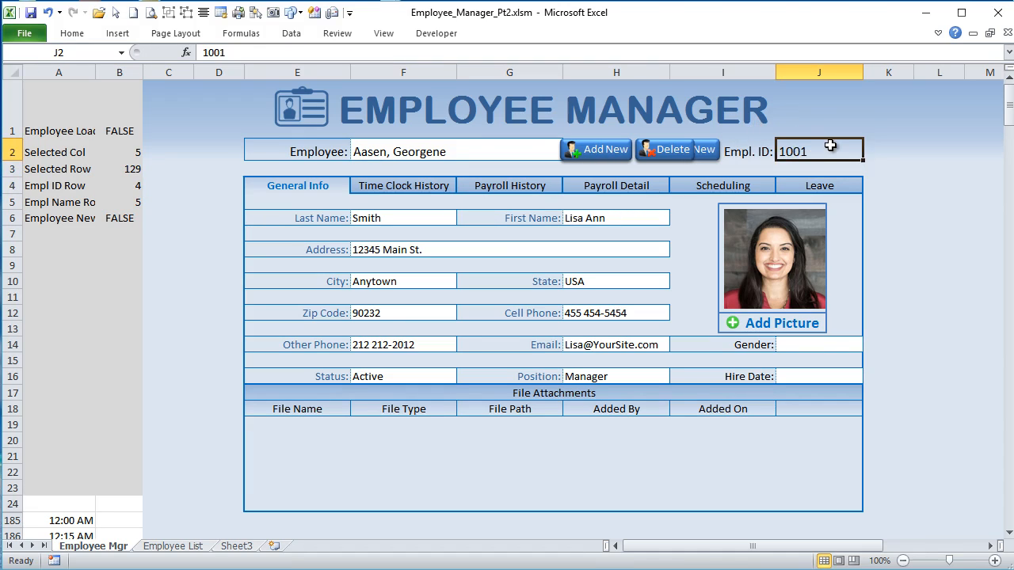
{"action": "type", "text": "1"}
{"action": "key", "text": "Return"}
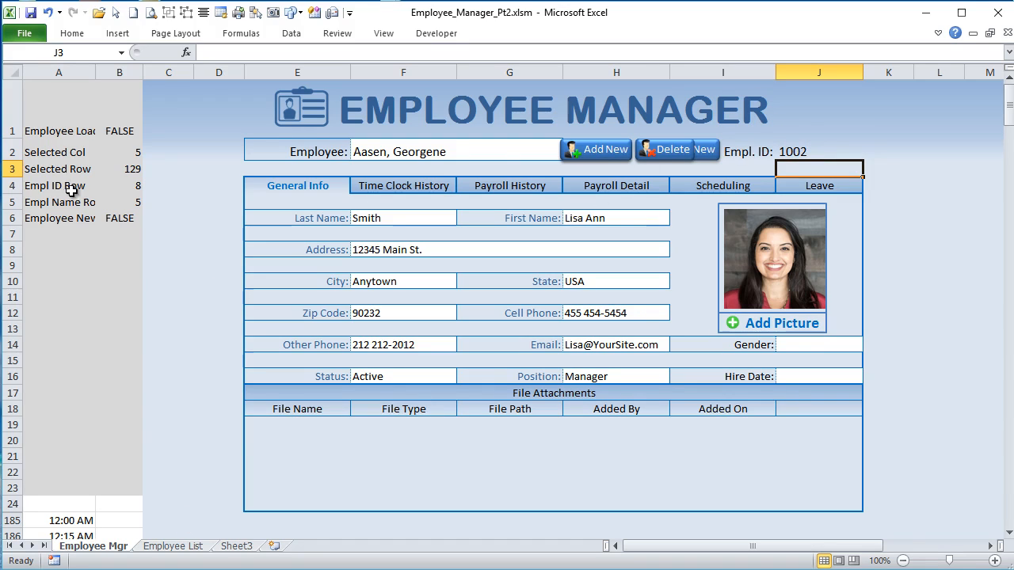
Step: Apply All Borders to the helper range A1:B6
{"action": "left_click_drag", "start_coordinate": [48, 129], "coordinate": [100, 225]}
{"action": "left_click", "coordinate": [83, 35]}
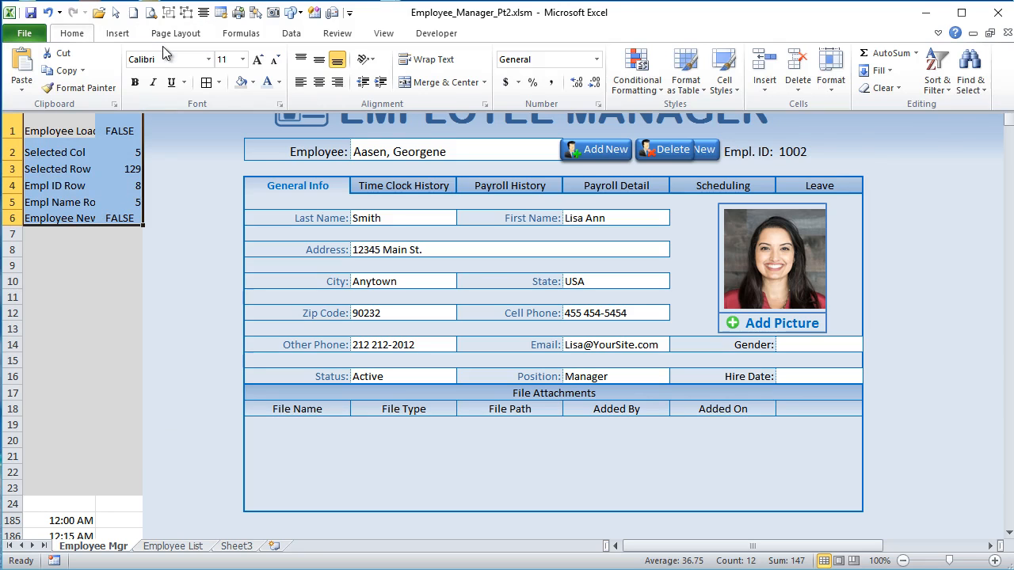
{"action": "left_click", "coordinate": [221, 84]}
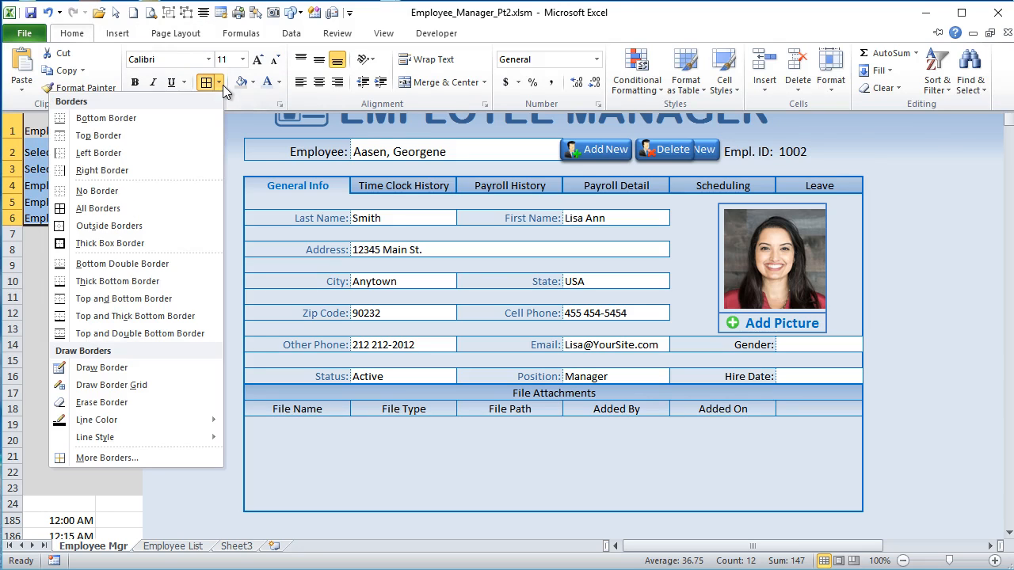
{"action": "left_click", "coordinate": [98, 208]}
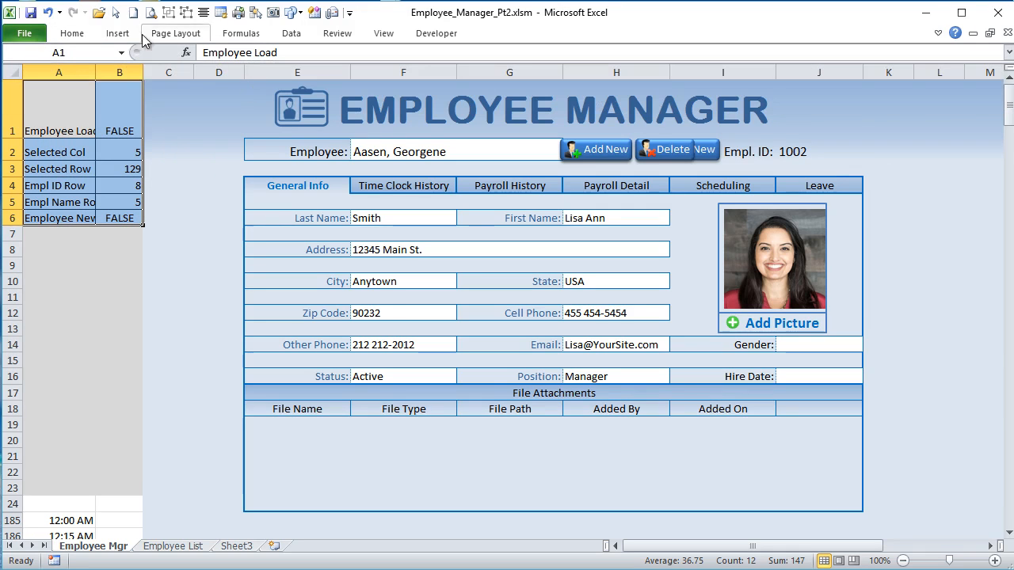
Step: Fill the helper range A1:B6 with a light orange theme colour
{"action": "left_click", "coordinate": [76, 36]}
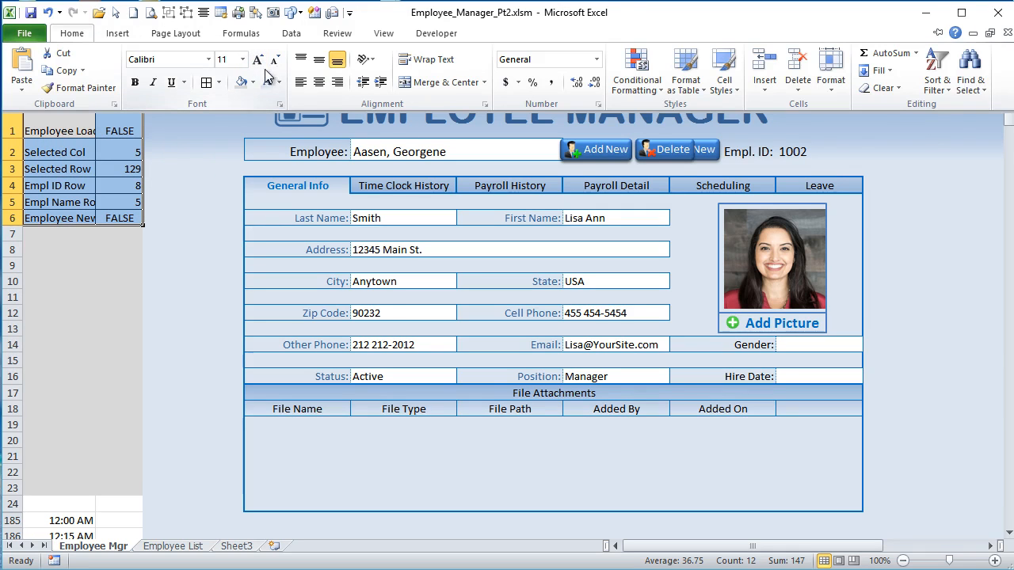
{"action": "left_click", "coordinate": [254, 81]}
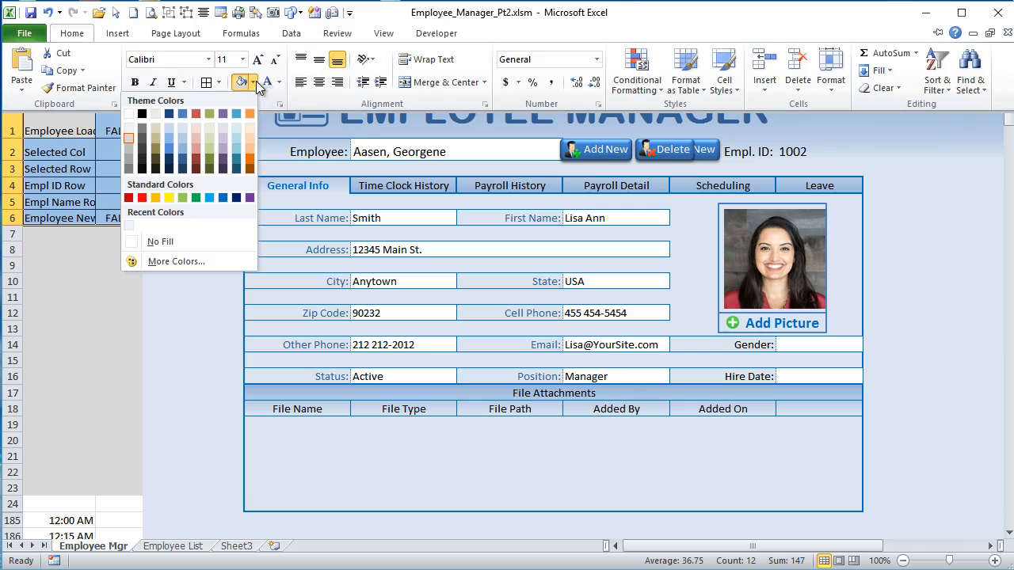
{"action": "left_click", "coordinate": [249, 141]}
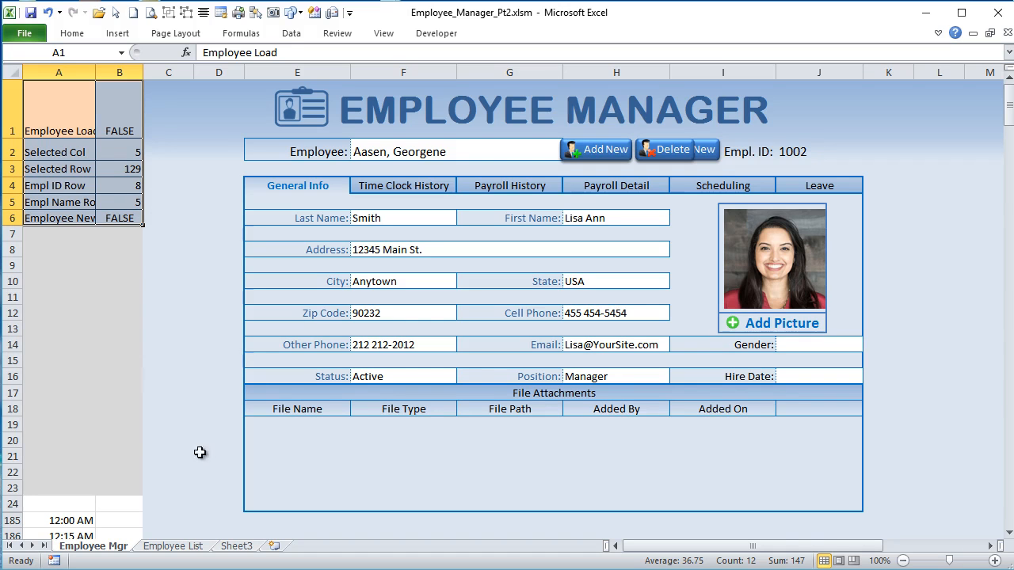
Step: Open the workbook's Visual Basic editor and rename Module1 as Empl_PicsMacs
{"action": "left_click", "coordinate": [437, 33]}
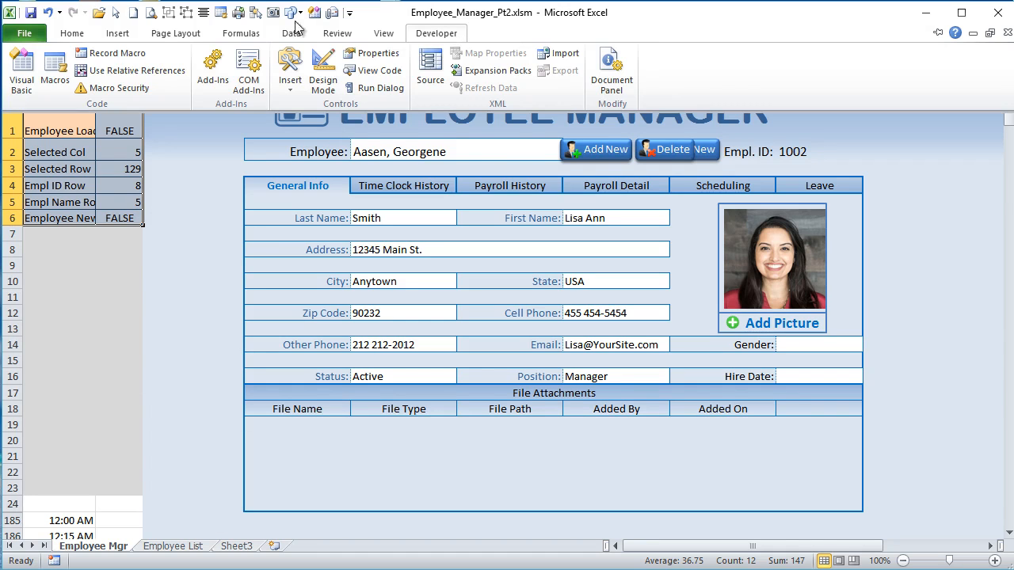
{"action": "left_click", "coordinate": [19, 76]}
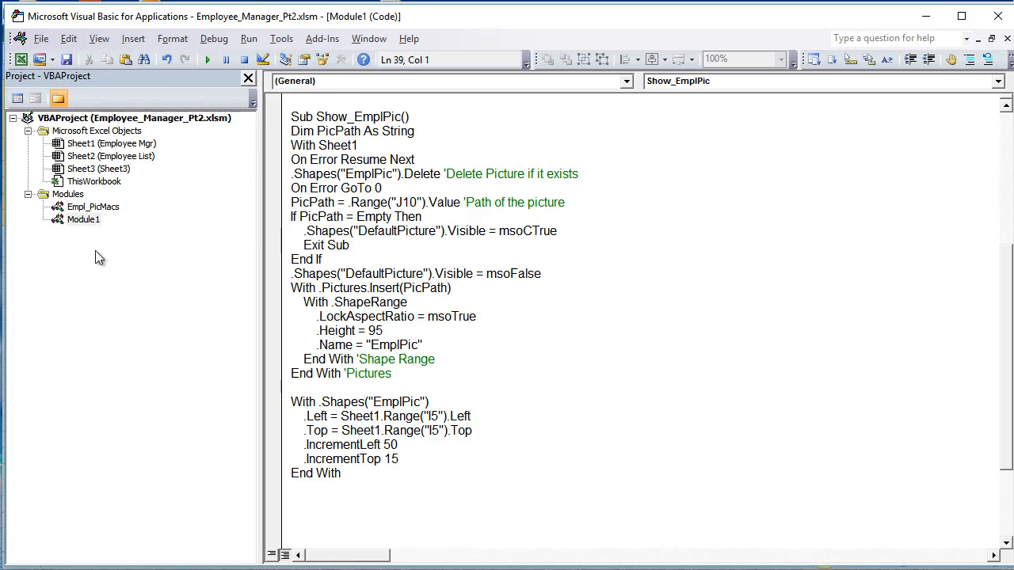
{"action": "left_click", "coordinate": [86, 221]}
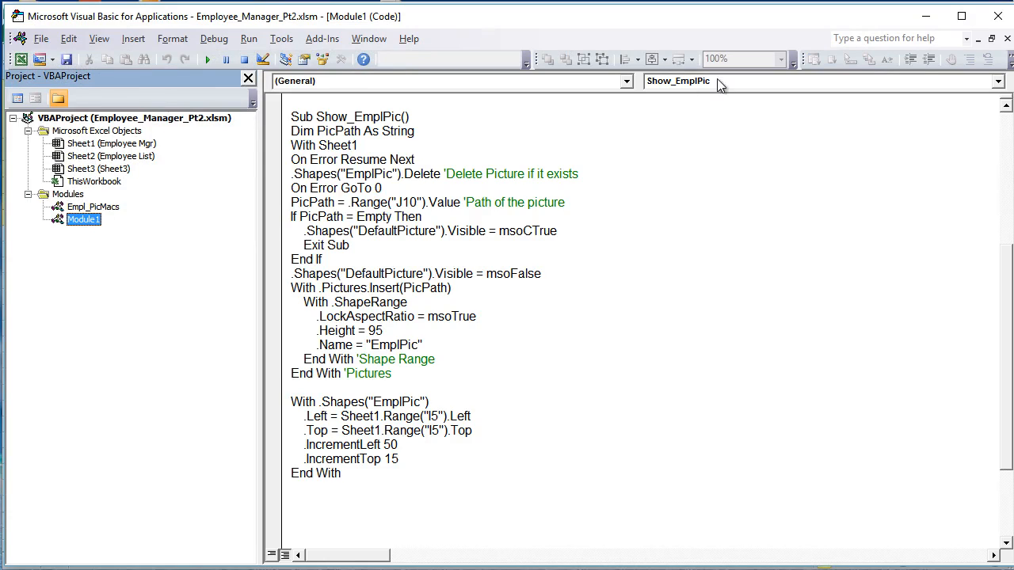
{"action": "left_click", "coordinate": [306, 62]}
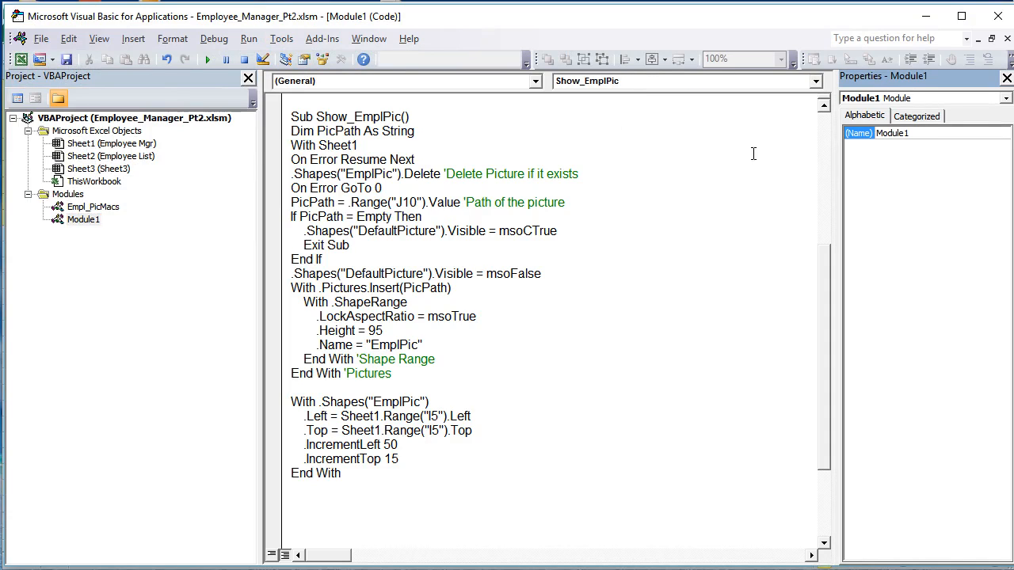
{"action": "double_click", "coordinate": [912, 133]}
{"action": "type", "text": "Empl"}
{"action": "key", "text": "Return"}
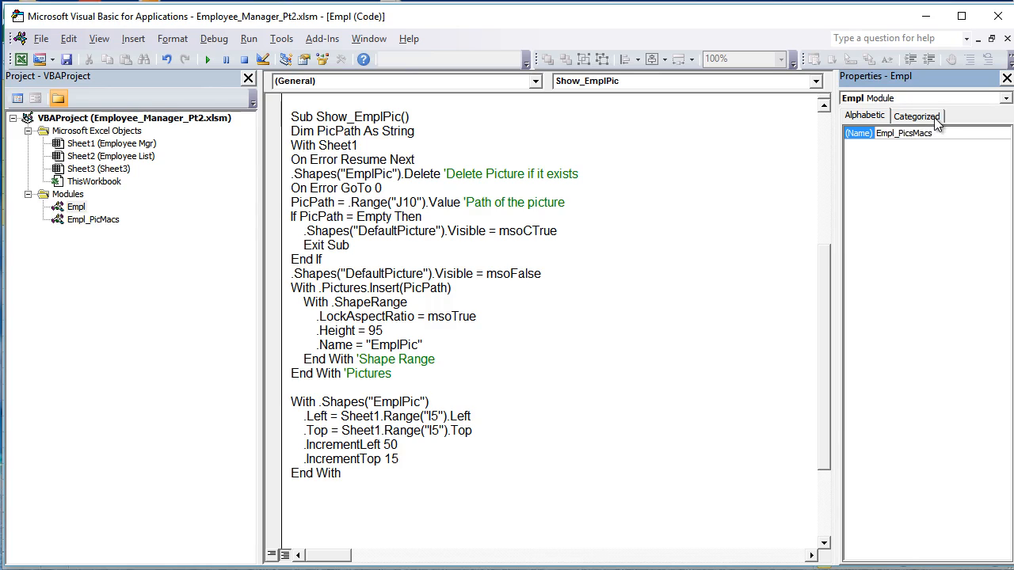
{"action": "left_click", "coordinate": [99, 219]}
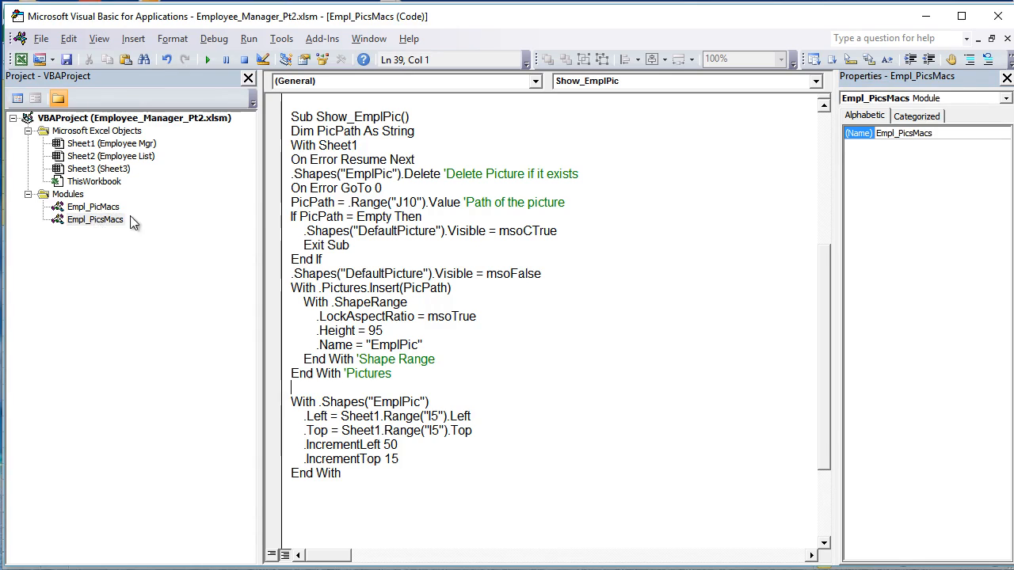
{"action": "double_click", "coordinate": [111, 220]}
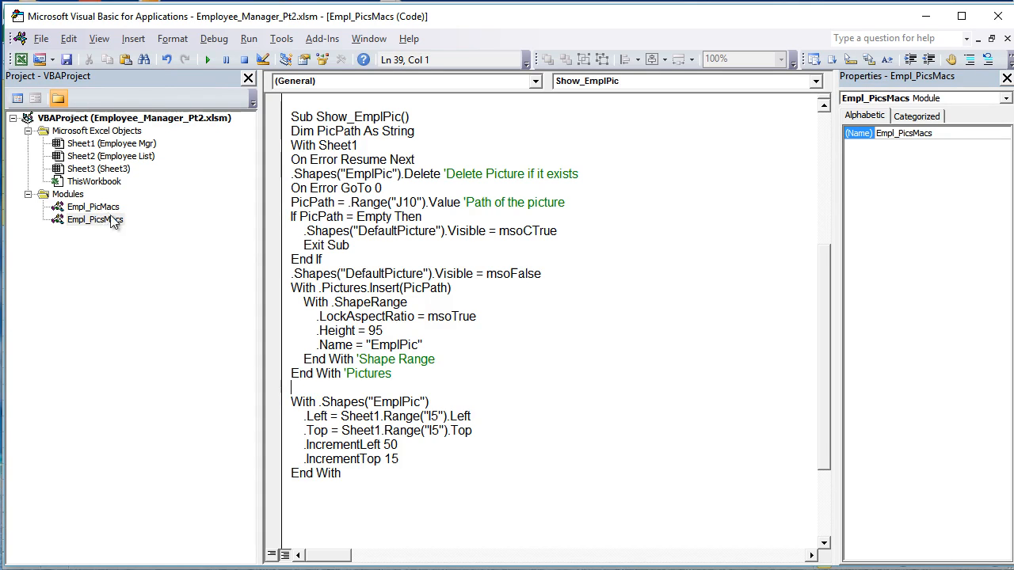
Step: Rename the Empl_PicMacs module, which holds the tab-switching macros, as Empl_Tabs
{"action": "double_click", "coordinate": [93, 207]}
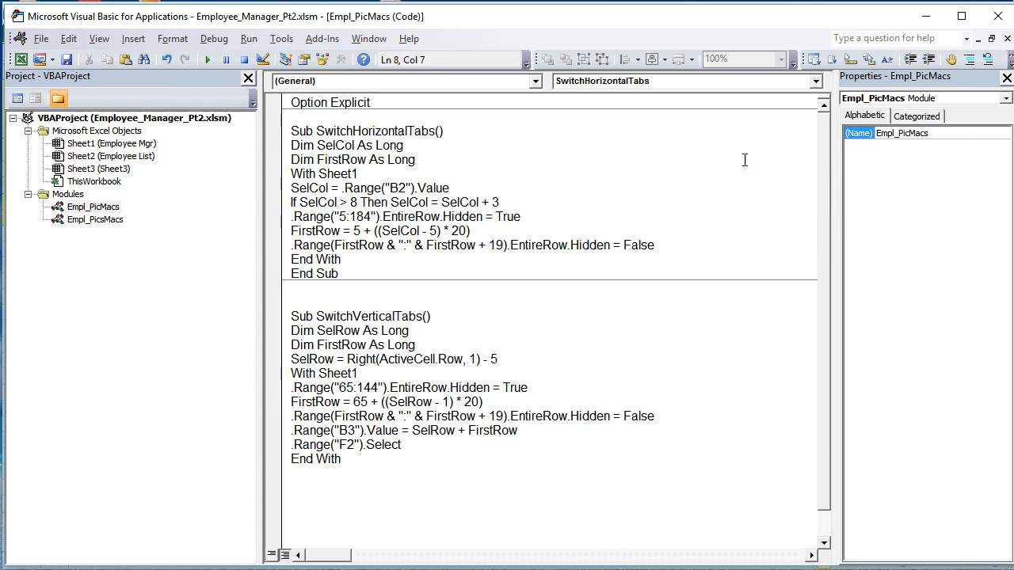
{"action": "left_click_drag", "start_coordinate": [947, 133], "coordinate": [902, 133]}
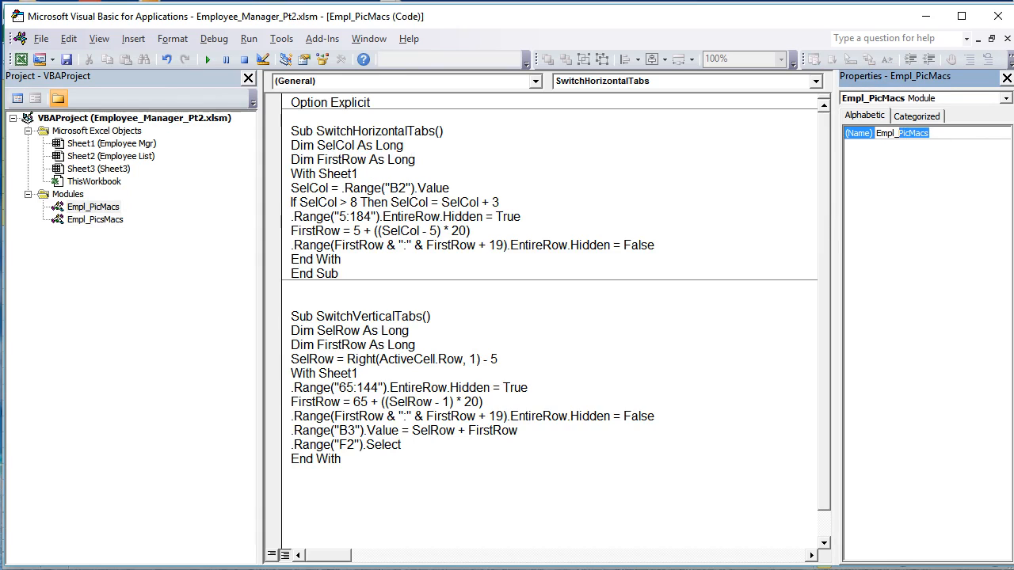
{"action": "type", "text": "Tabs"}
{"action": "key", "text": "Return"}
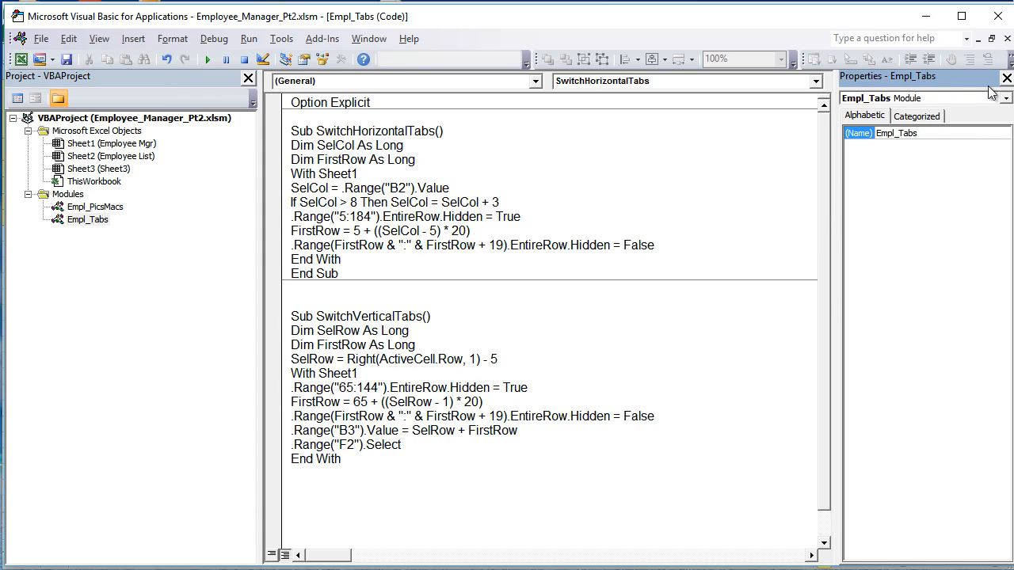
Step: Insert a new code module in the VBA project and name it Empl_Misc
{"action": "right_click", "coordinate": [111, 156]}
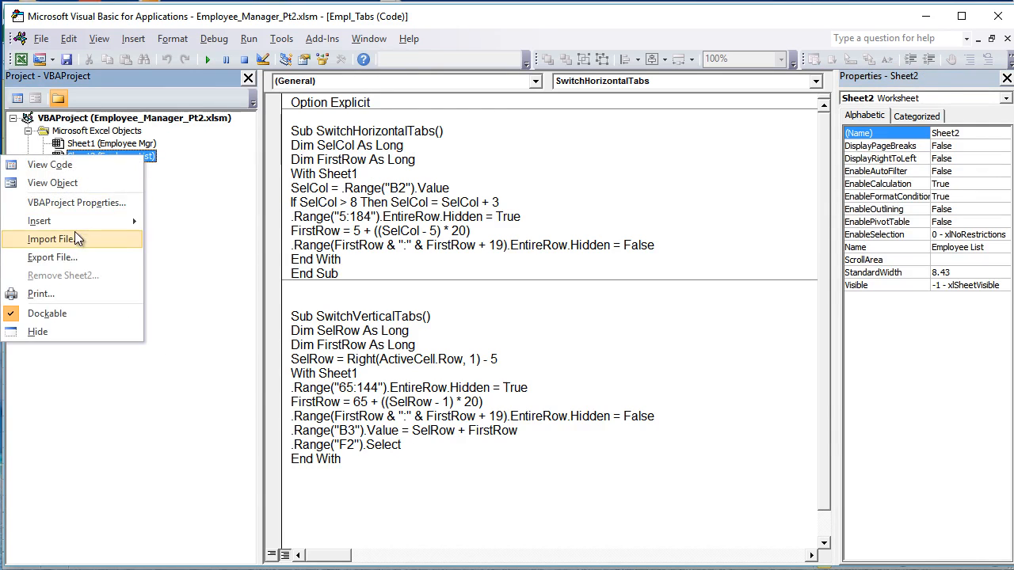
{"action": "mouse_move", "coordinate": [84, 223]}
{"action": "left_click", "coordinate": [171, 236]}
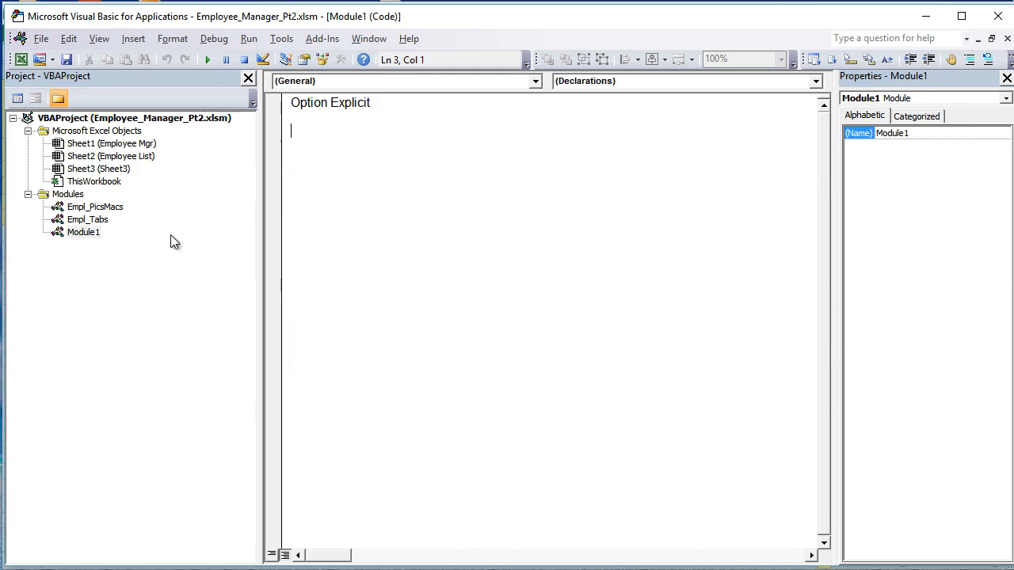
{"action": "left_click_drag", "start_coordinate": [911, 133], "coordinate": [876, 133]}
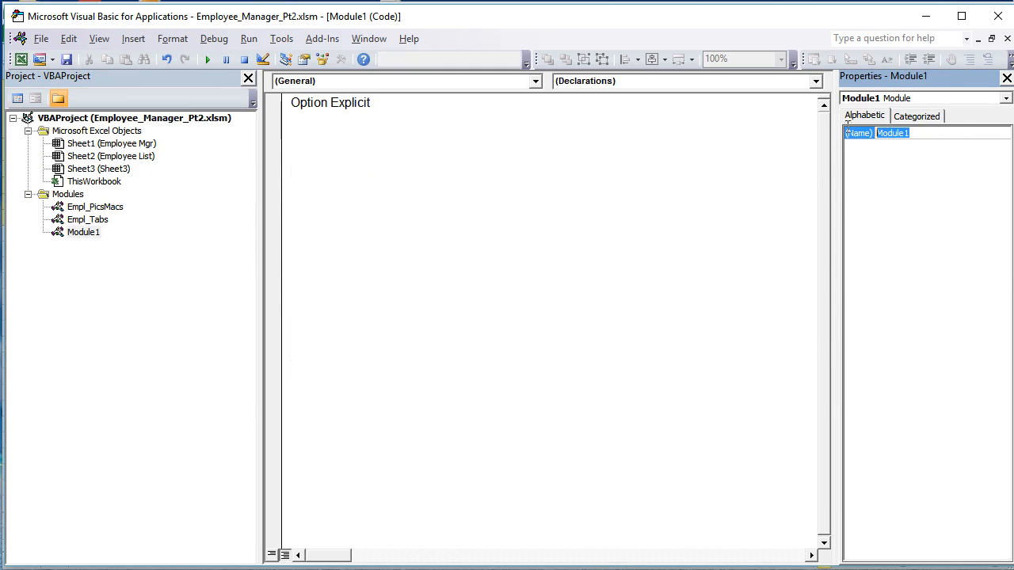
{"action": "type", "text": "Empl_Misc"}
{"action": "left_click", "coordinate": [349, 180]}
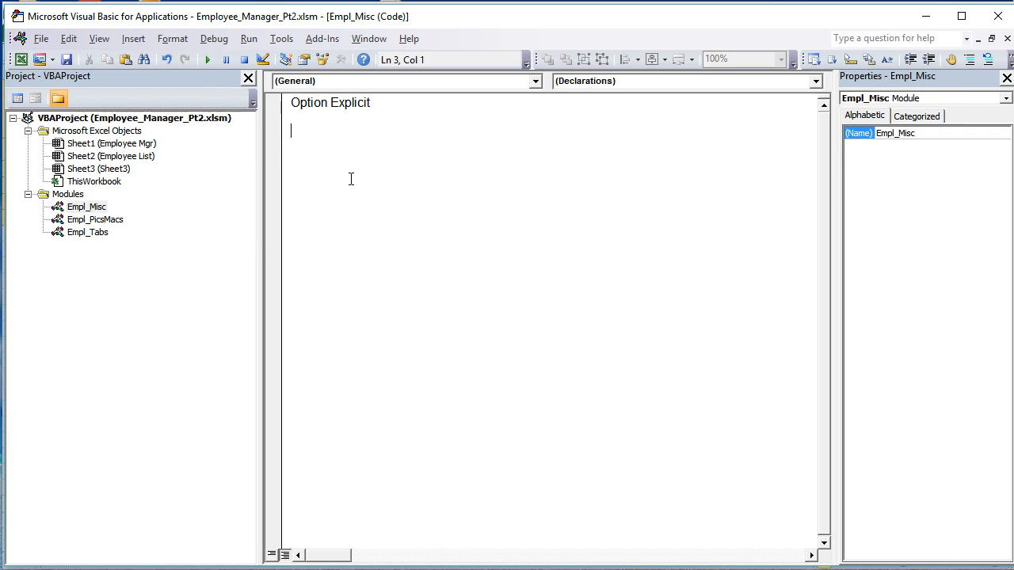
Step: Create an empty Sub procedure named Empl_Load in the Empl_Misc module
{"action": "left_click", "coordinate": [1013, 254]}
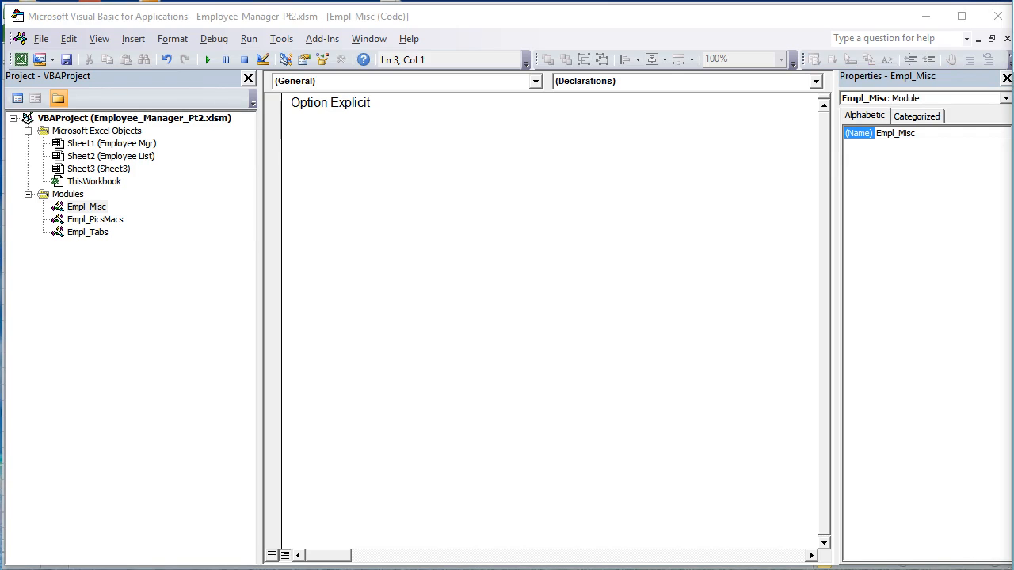
{"action": "left_click", "coordinate": [462, 156]}
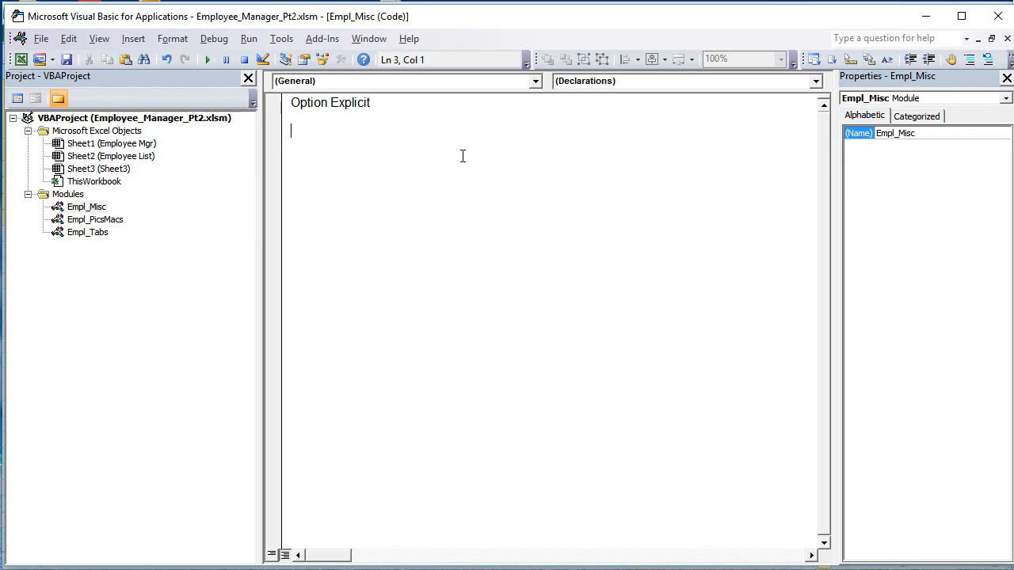
{"action": "type", "text": "Sub Em"}
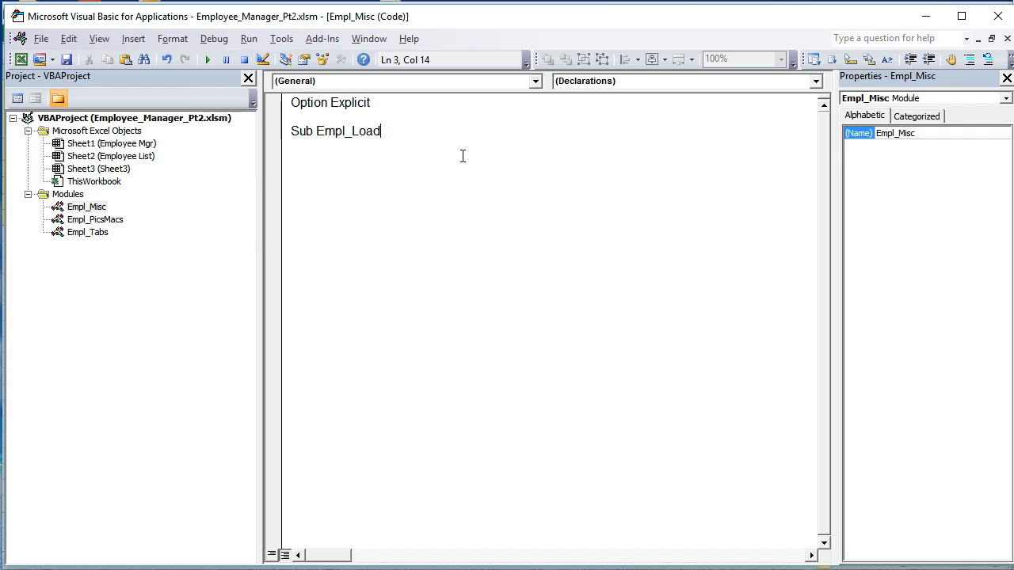
{"action": "type", "text": "pl_Load"}
{"action": "key", "text": "Return"}
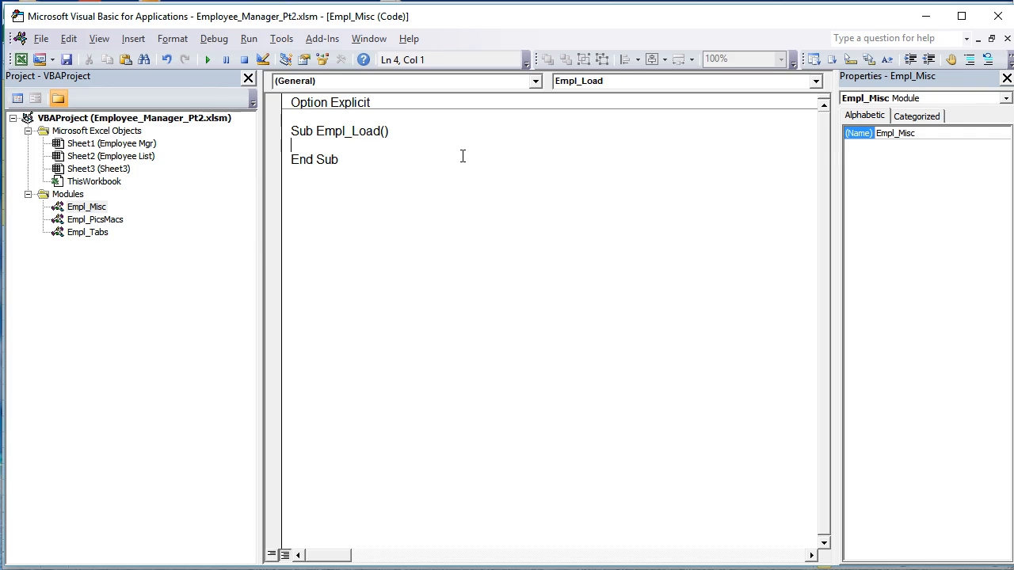
Step: Declare the variables EmpRow and EmpCol as Long in Empl_Load
{"action": "type", "text": "Dim"}
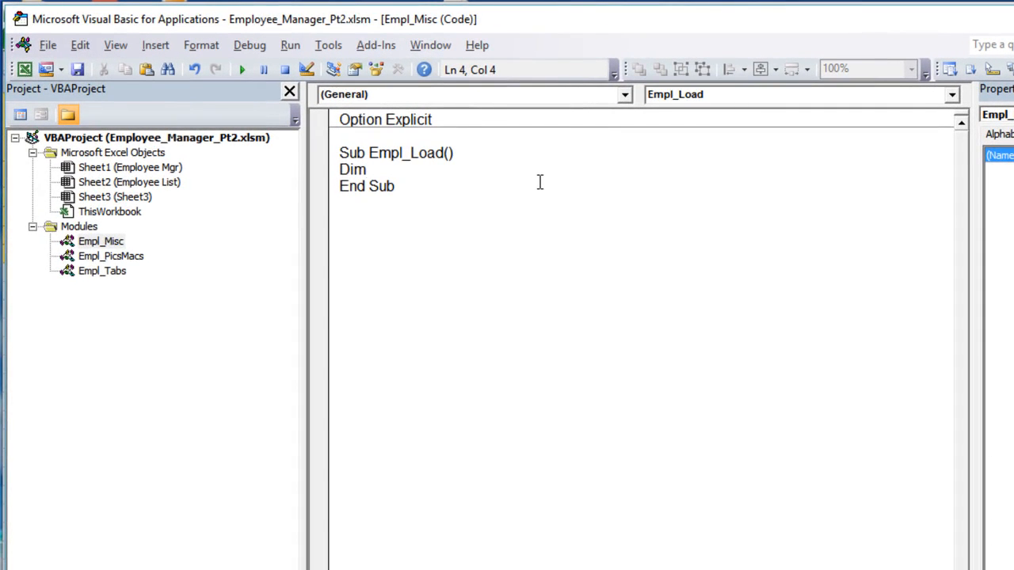
{"action": "type", "text": " EmpRow"}
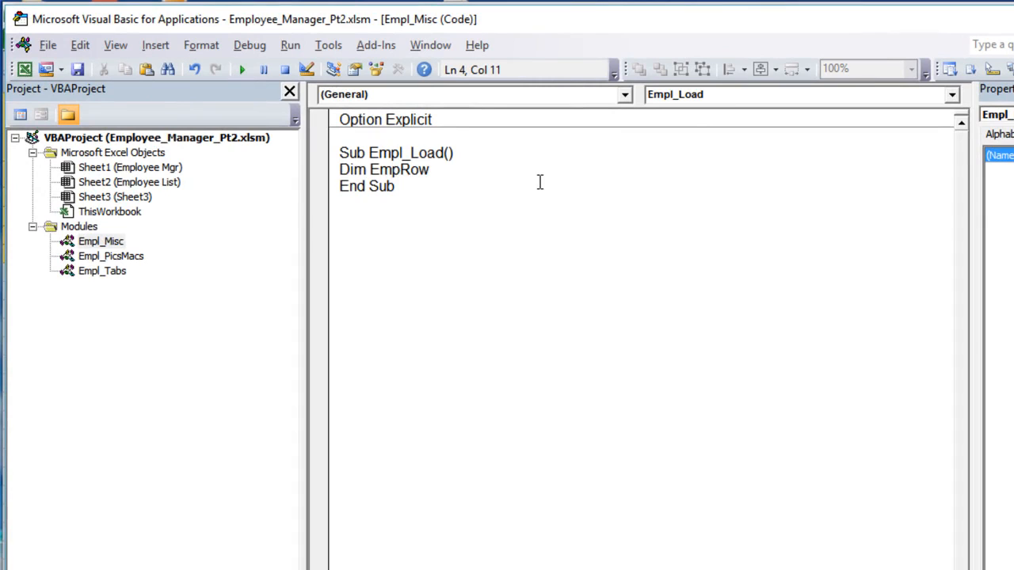
{"action": "type", "text": " as long"}
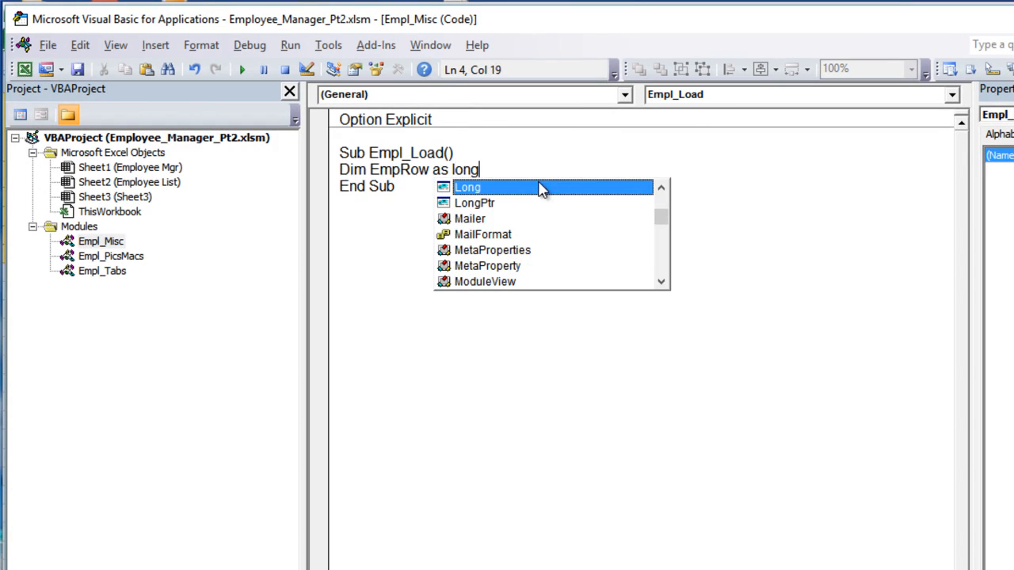
{"action": "key", "text": "Return"}
{"action": "type", "text": "D"}
{"action": "key", "text": "BackSpace"}
{"action": "type", "text": "Dim"}
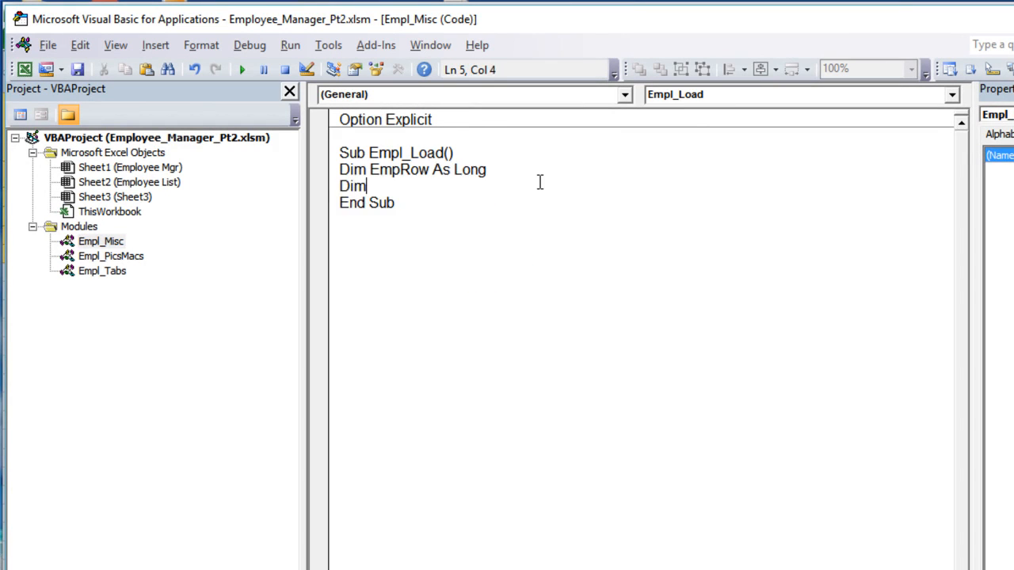
{"action": "type", "text": " EmpCol as"}
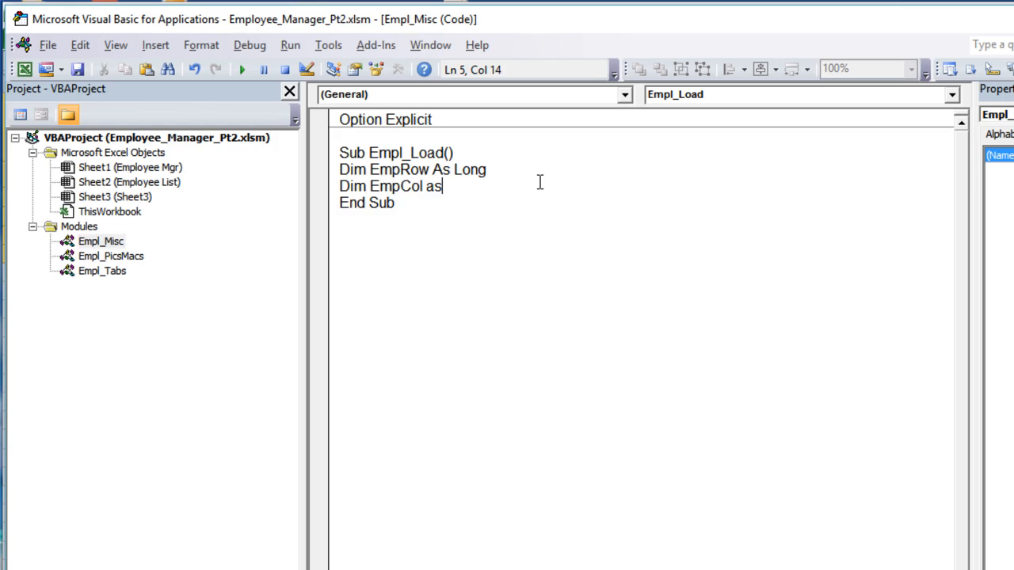
{"action": "type", "text": " long"}
{"action": "key", "text": "Return"}
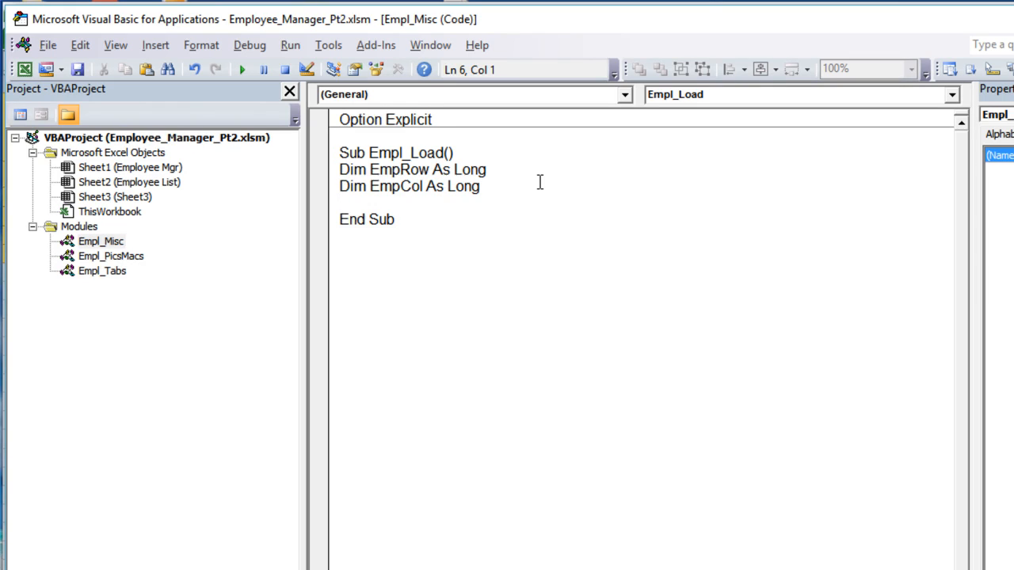
Step: Add a With Sheet1 block below the declarations in Empl_Load, leaving blank lines inside it for code
{"action": "type", "text": "With s"}
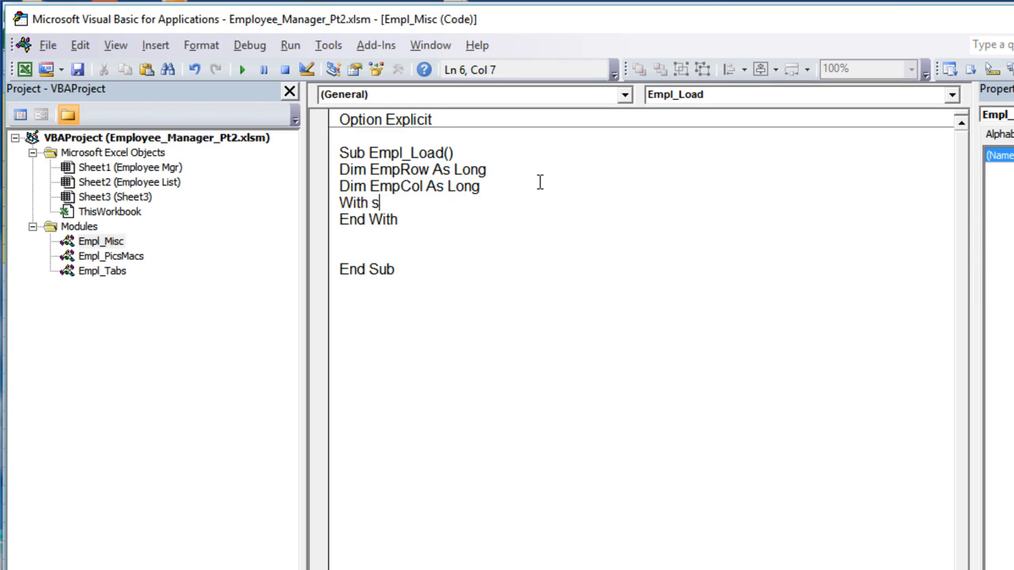
{"action": "type", "text": "sheet1"}
{"action": "key", "text": "Return"}
{"action": "key", "text": "Return"}
{"action": "key", "text": "Return"}
{"action": "key", "text": "Return"}
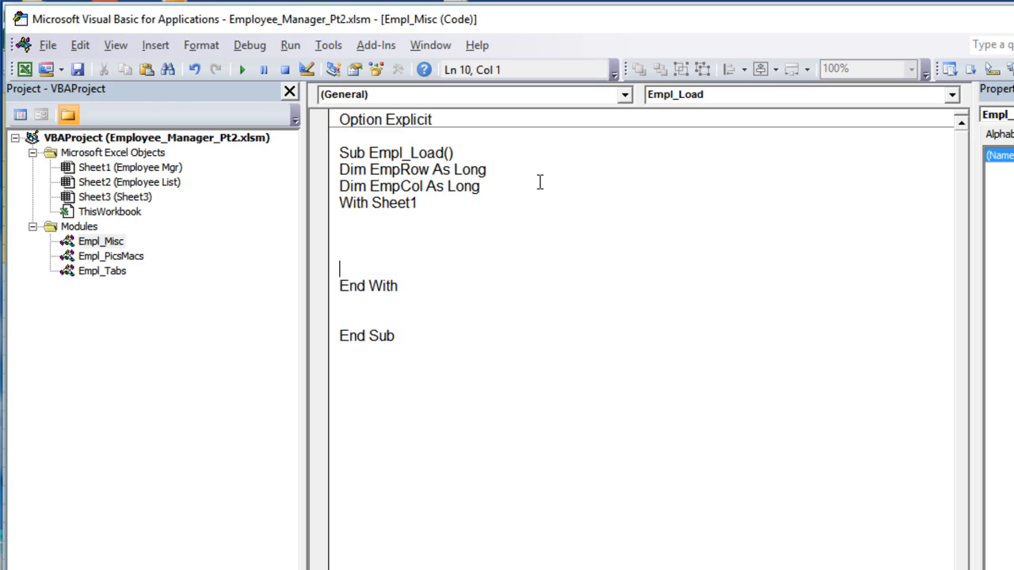
{"action": "key", "text": "Up"}
{"action": "key", "text": "Up"}
Step: Switch back to the Excel workbook and autofit column A to its helper labels
{"action": "key", "text": "alt+Tab"}
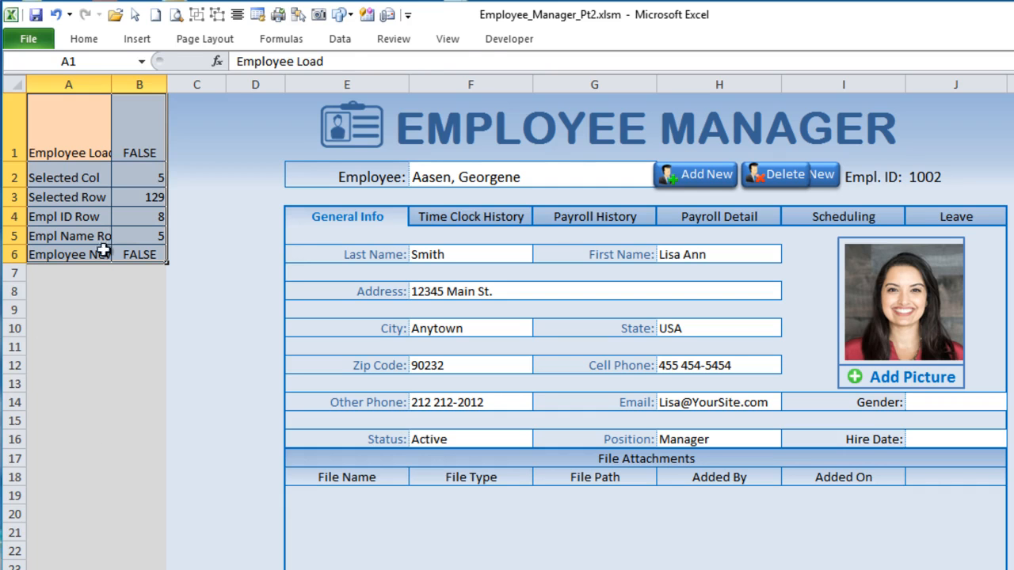
{"action": "left_click", "coordinate": [119, 236]}
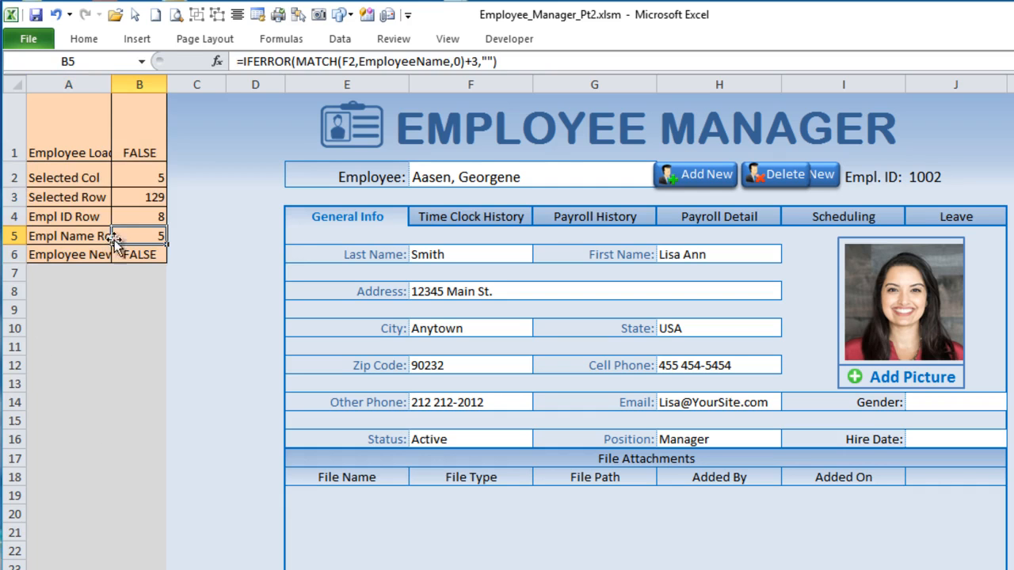
{"action": "double_click", "coordinate": [112, 85]}
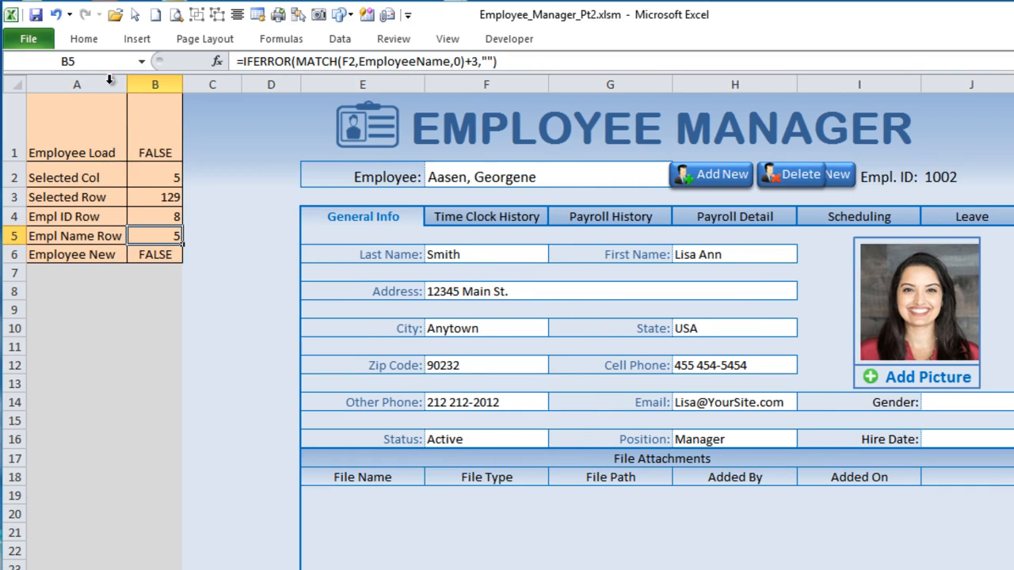
Step: Choose the third name in the Employee dropdown in F2 and check the Empl Name Row formula in B5
{"action": "left_click", "coordinate": [439, 176]}
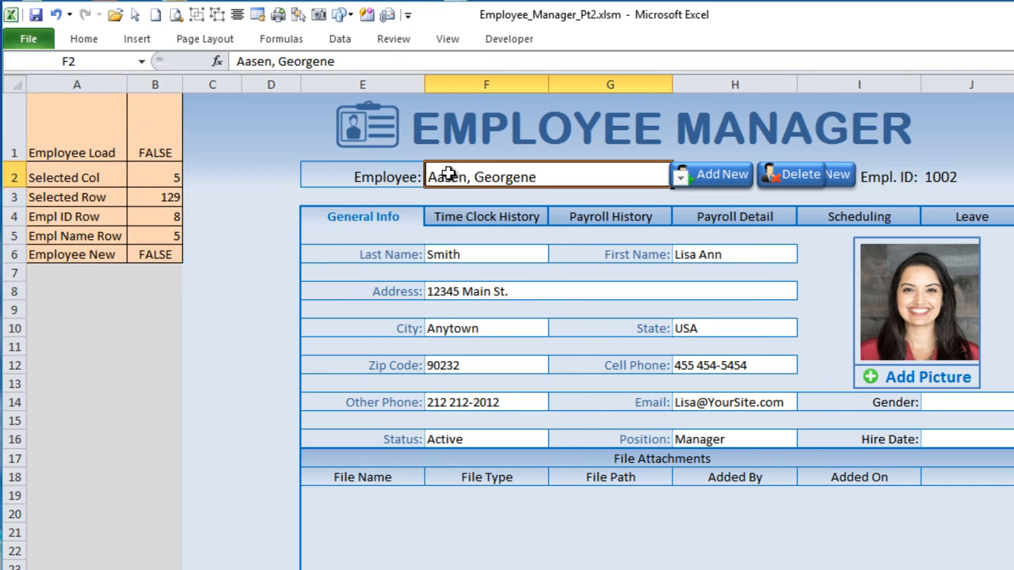
{"action": "left_click", "coordinate": [679, 176]}
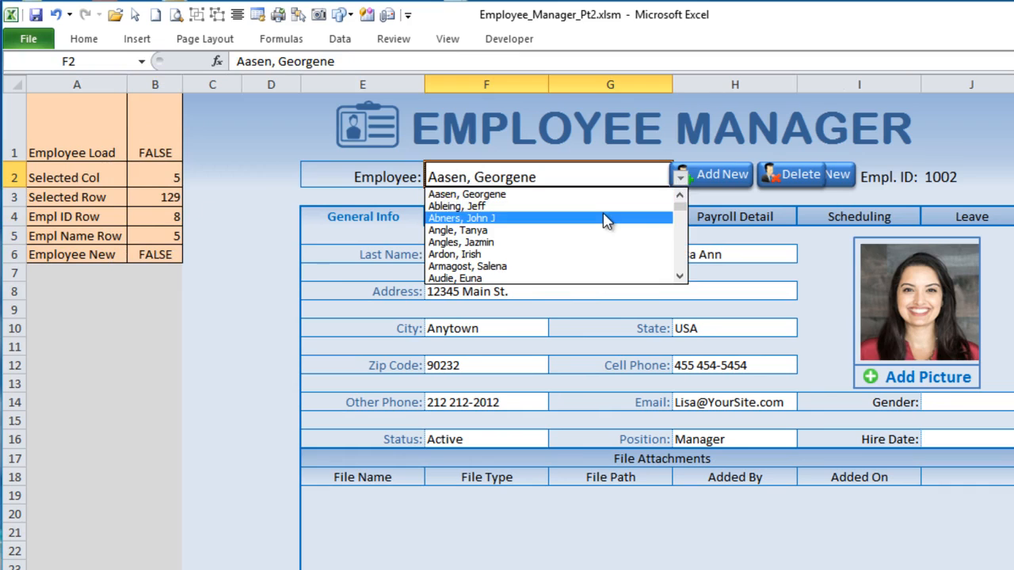
{"action": "left_click", "coordinate": [606, 209]}
{"action": "left_click", "coordinate": [151, 233]}
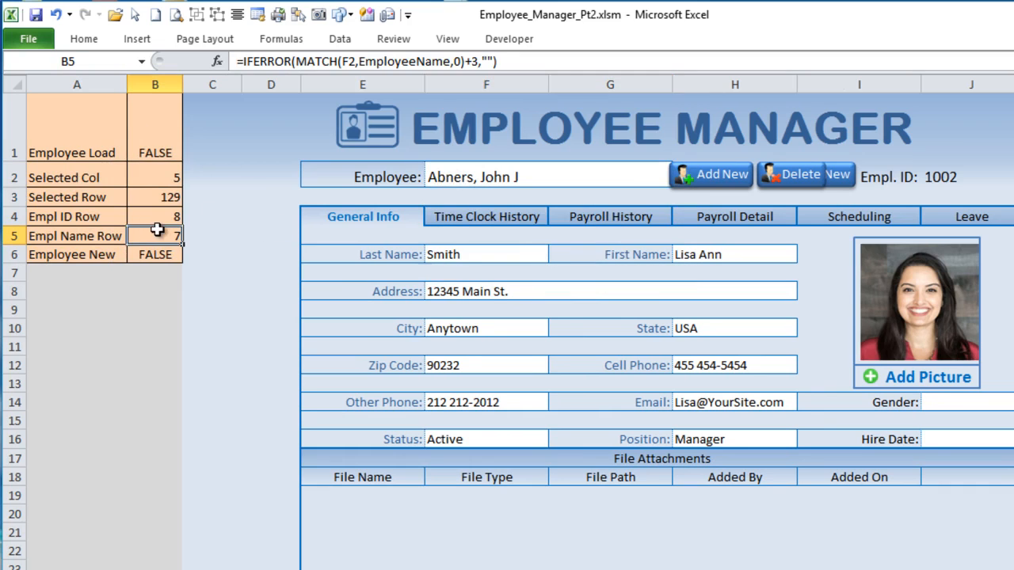
Step: Try entering names that are not in the employee list, such as "dd", in the Employee cell F2
{"action": "left_click", "coordinate": [474, 176]}
{"action": "type", "text": "dd"}
{"action": "key", "text": "Return"}
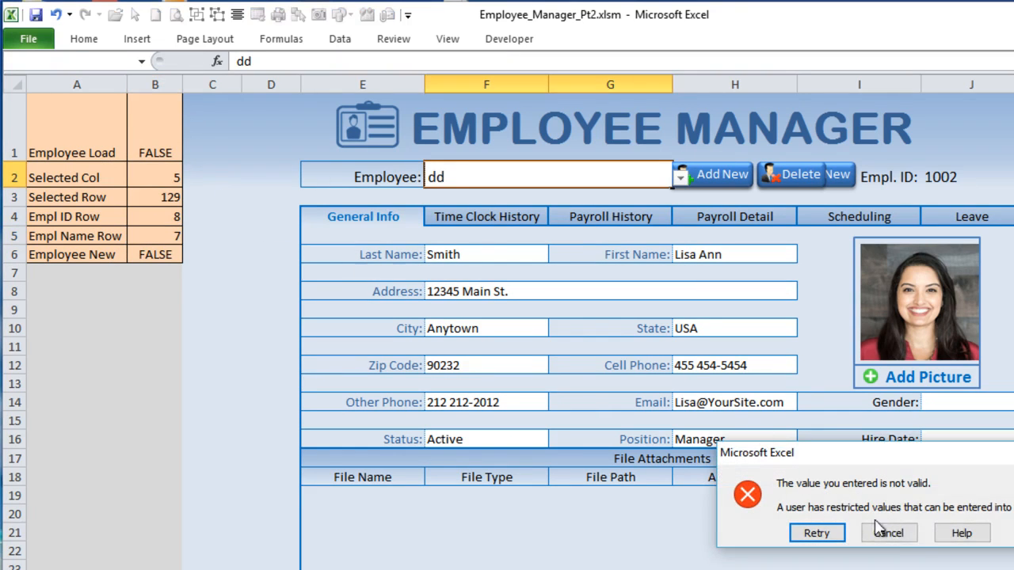
{"action": "left_click", "coordinate": [888, 533]}
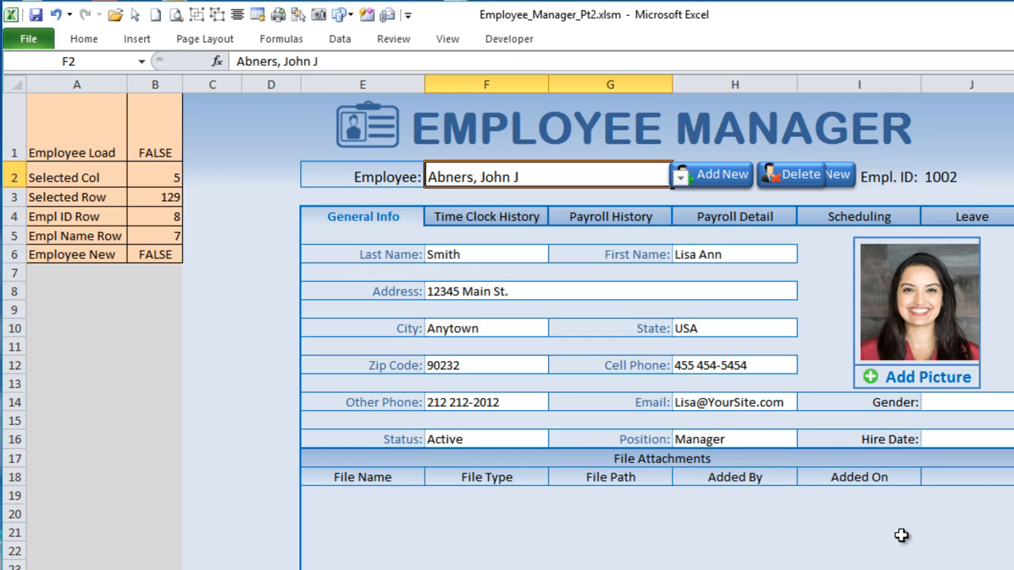
{"action": "left_click", "coordinate": [151, 235]}
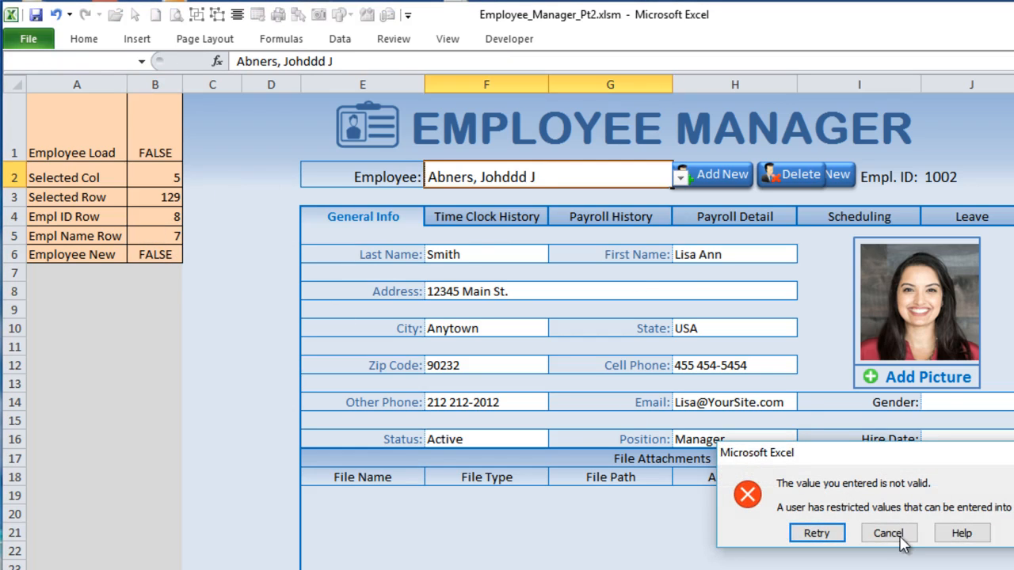
{"action": "left_click", "coordinate": [889, 533]}
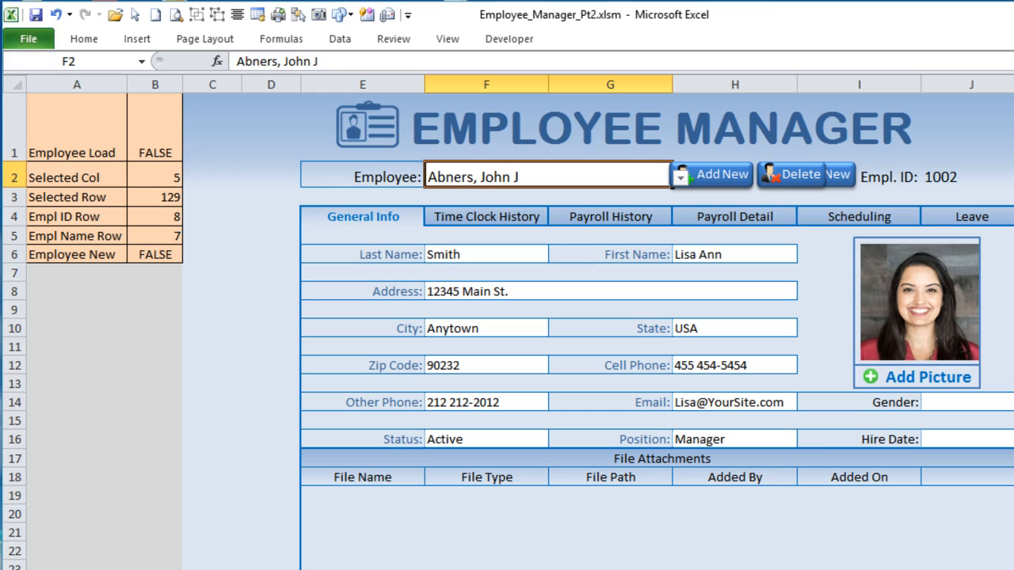
Step: Return to the VBA editor and add an If block testing .Range("B5").Value = Empty inside the With Sheet1 block
{"action": "key", "text": "alt+F11"}
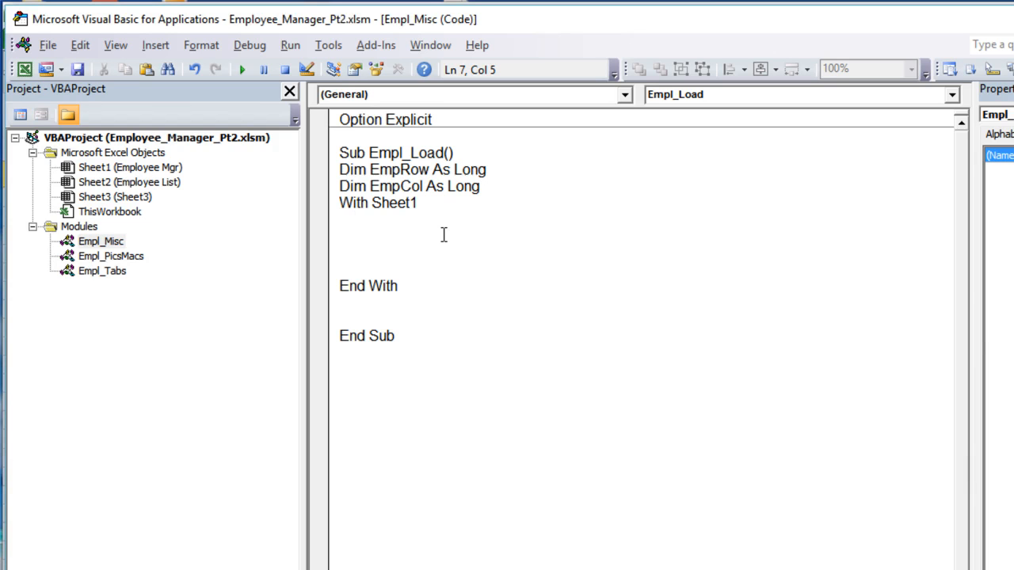
{"action": "type", "text": "If"}
{"action": "key", "text": "BackSpace"}
{"action": "type", "text": ".Range(\" \").value"}
{"action": "key", "text": "Left"}
{"action": "key", "text": "Left"}
{"action": "key", "text": "Left"}
{"action": "key", "text": "Left"}
{"action": "key", "text": "Left"}
{"action": "key", "text": "Left"}
{"action": "key", "text": "Left"}
{"action": "key", "text": "Left"}
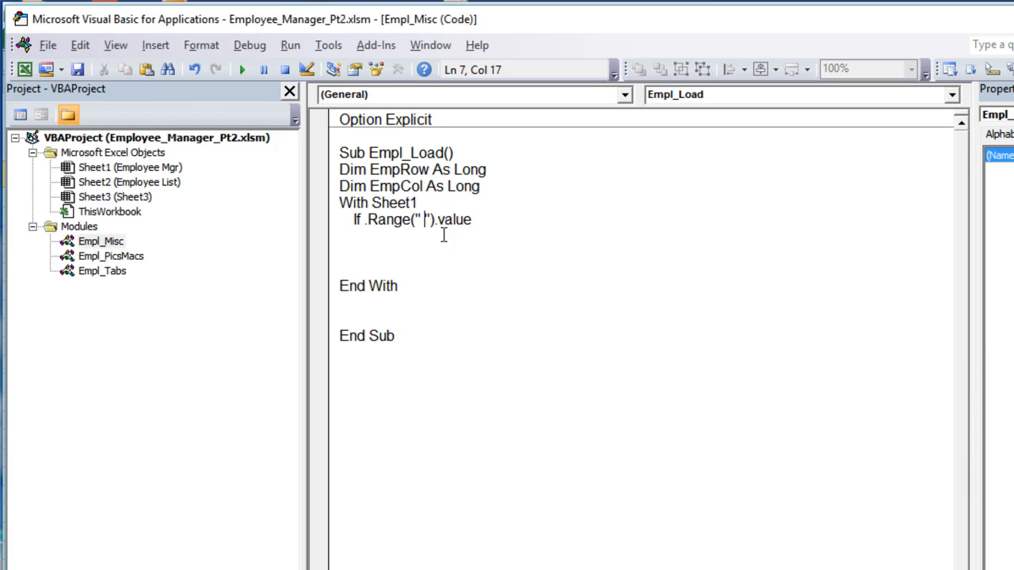
{"action": "key", "text": "BackSpace"}
{"action": "type", "text": "B5"}
{"action": "key", "text": "End"}
{"action": "type", "text": "Empty "}
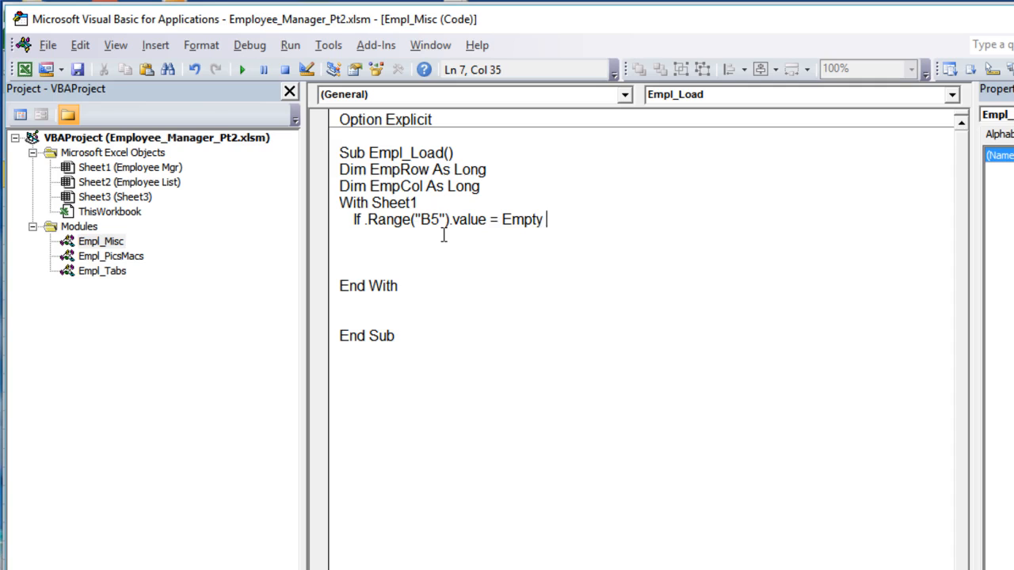
{"action": "type", "text": "them"}
{"action": "key", "text": "BackSpace"}
{"action": "type", "text": "n"}
{"action": "key", "text": "Return"}
{"action": "key", "text": "Return"}
{"action": "type", "text": "End If"}
Step: Inside the If block, add an indented MsgBox reading "Please enter a valid Employee from the drop down list"
{"action": "key", "text": "Up"}
{"action": "key", "text": "Tab"}
{"action": "type", "text": "MsgBo"}
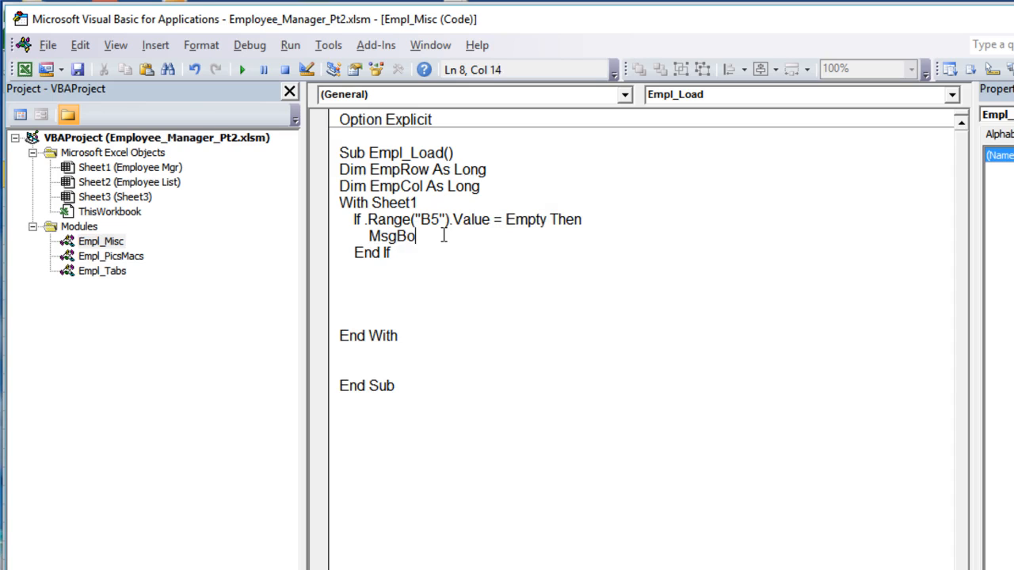
{"action": "type", "text": "x \"Please ent"}
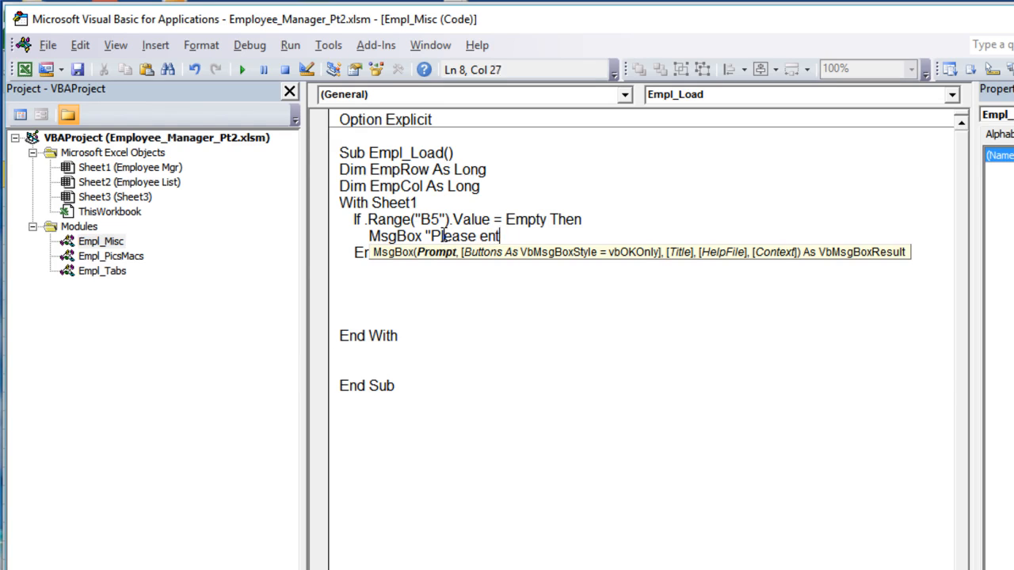
{"action": "type", "text": "er a value"}
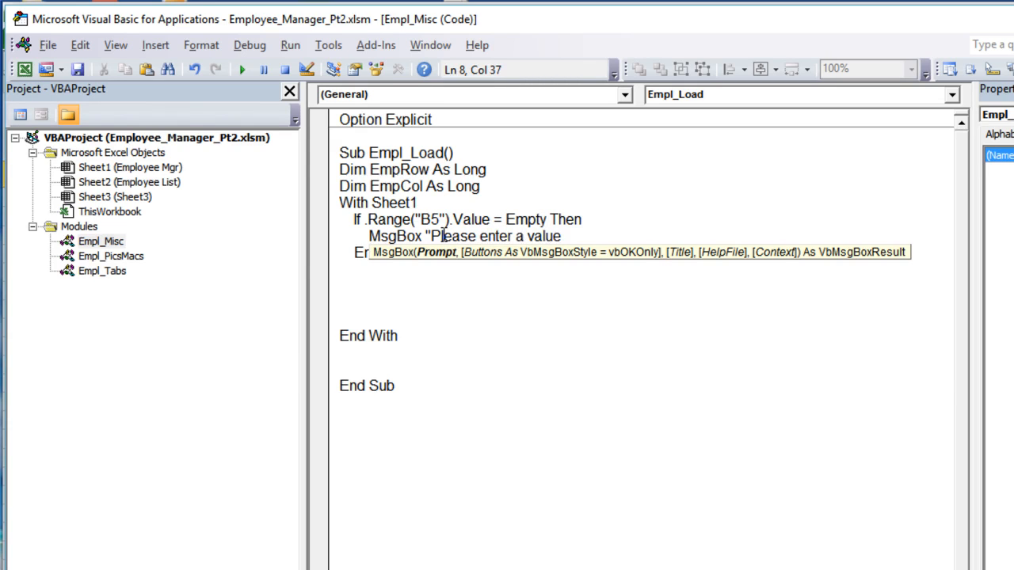
{"action": "key", "text": "BackSpace"}
{"action": "key", "text": "BackSpace"}
{"action": "type", "text": "id Employee from "}
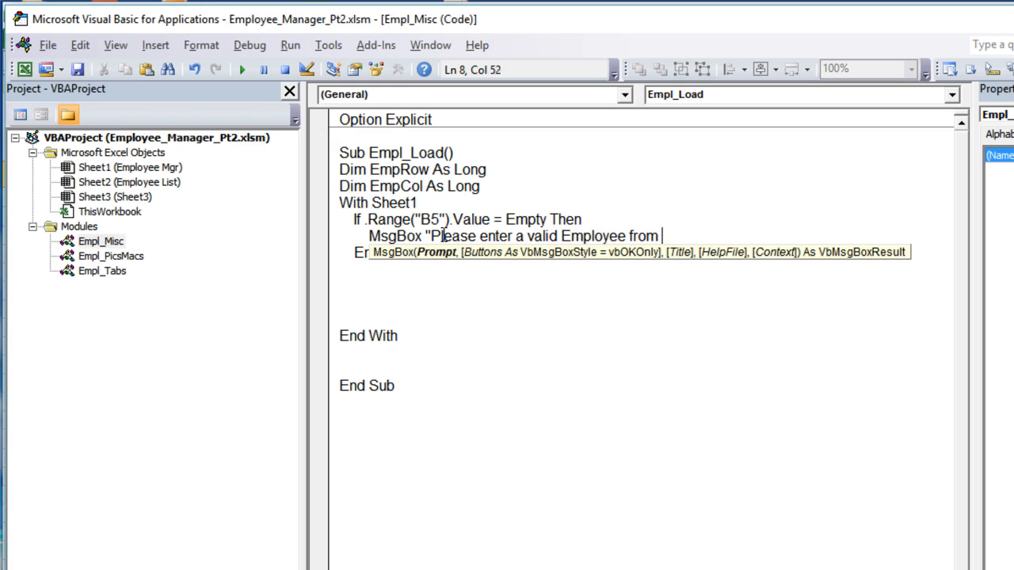
{"action": "type", "text": "the drop down list\""}
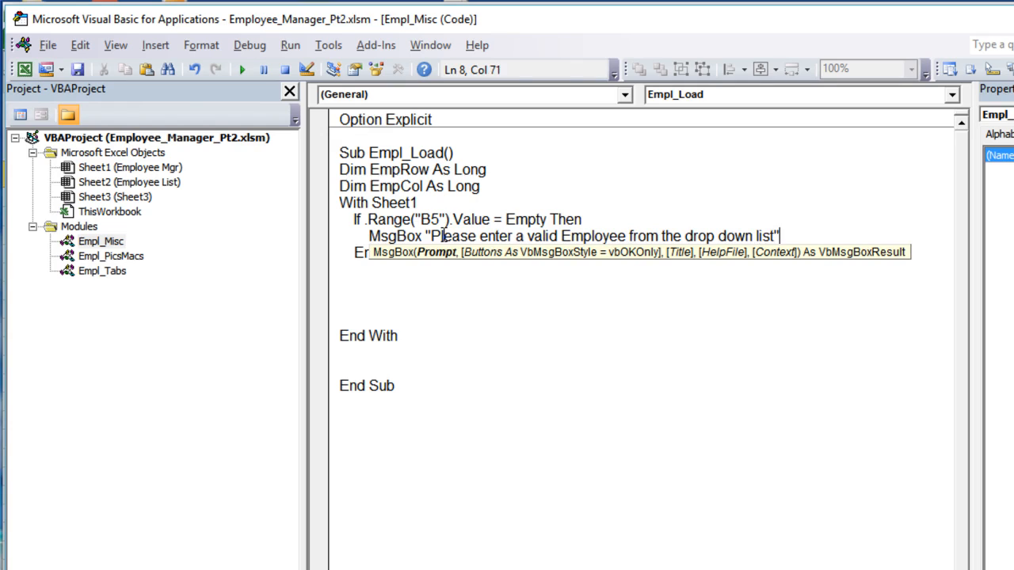
Step: Add an Exit Sub line below the MsgBox inside the If block
{"action": "key", "text": "Return"}
{"action": "type", "text": "Exit"}
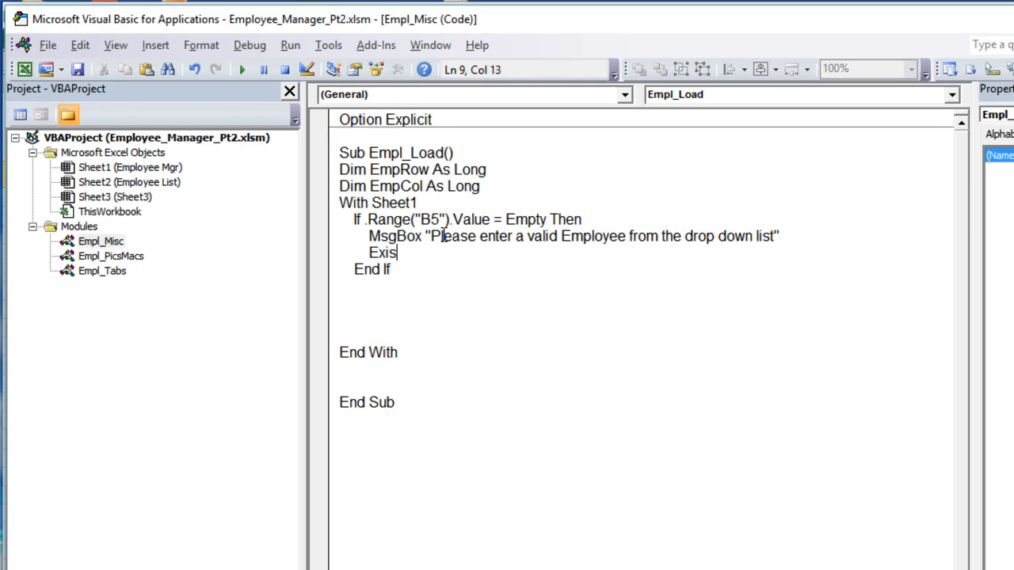
{"action": "key", "text": "BackSpace"}
{"action": "type", "text": "t Sub"}
{"action": "key", "text": "Down"}
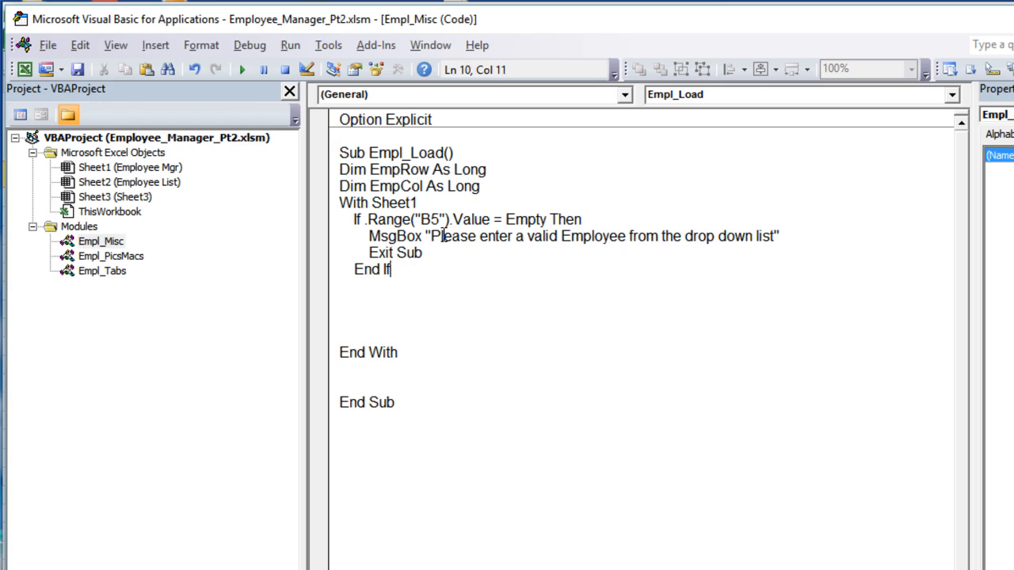
Step: Below End If, add the line .Range("B1").Value = True, followed by a new line
{"action": "key", "text": "Return"}
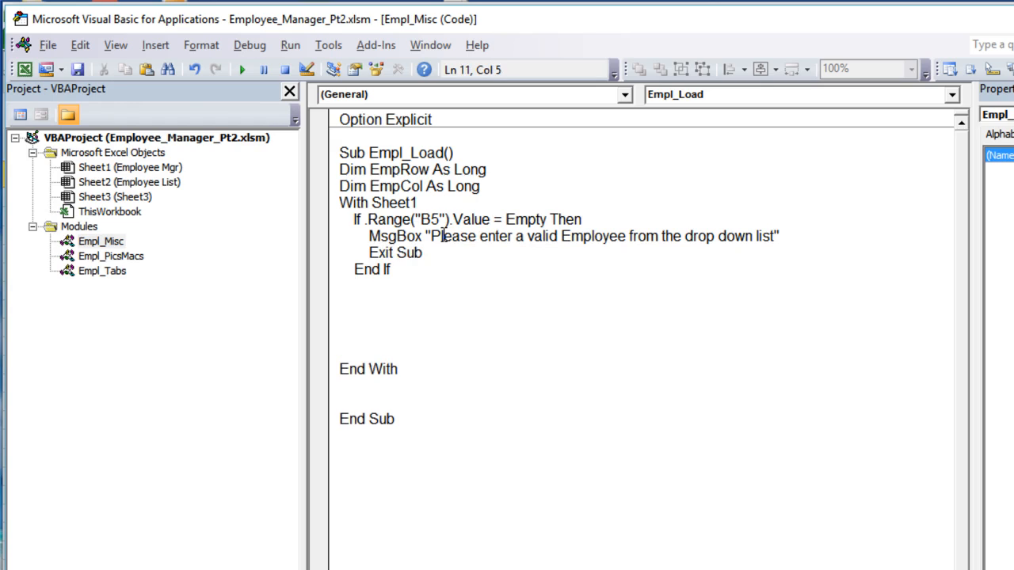
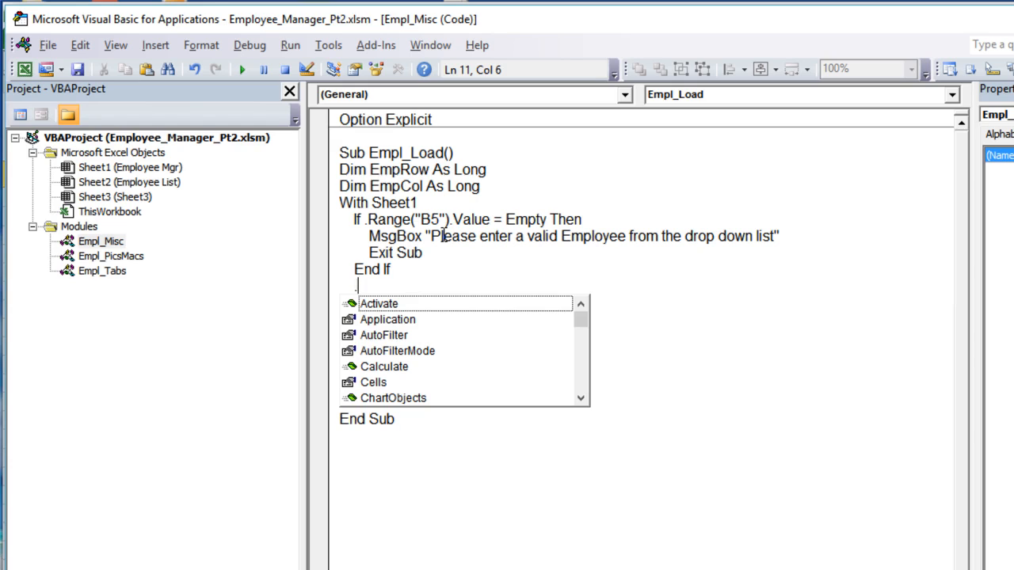
{"action": "type", "text": "R"}
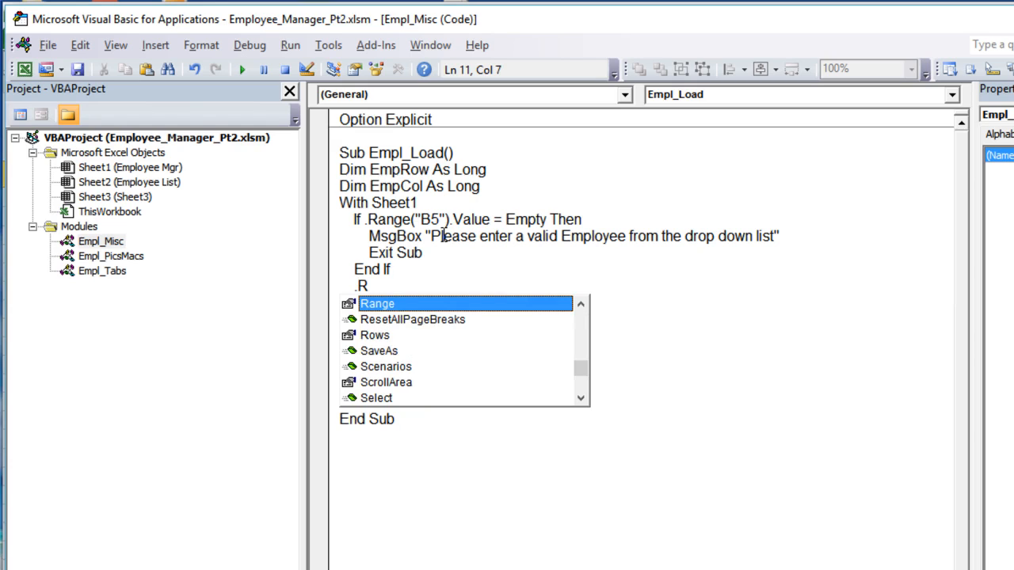
{"action": "type", "text": "an"}
{"action": "key", "text": "Tab"}
{"action": "type", "text": "("}
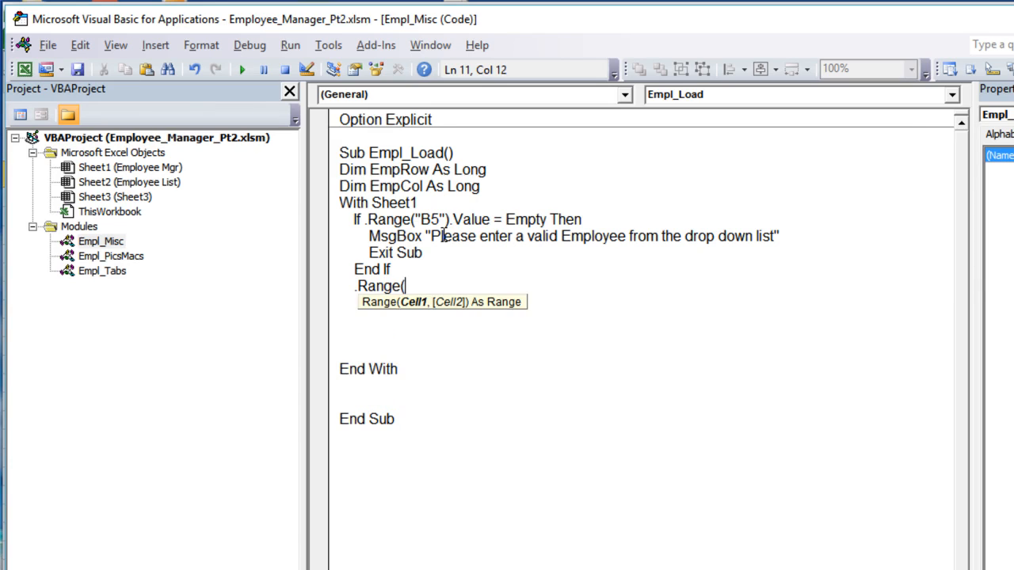
{"action": "type", "text": "\"B1\")"}
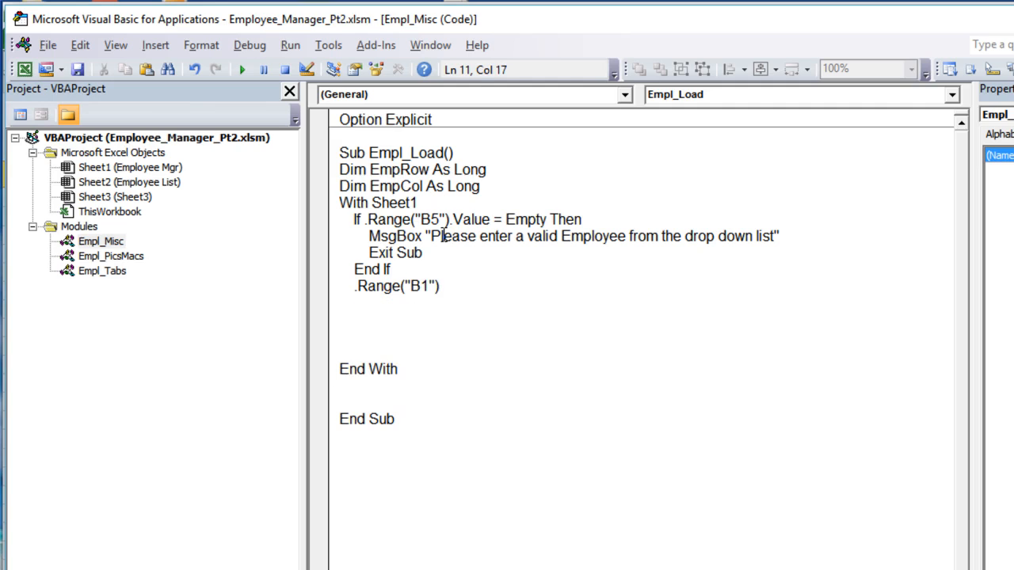
{"action": "type", "text": "."}
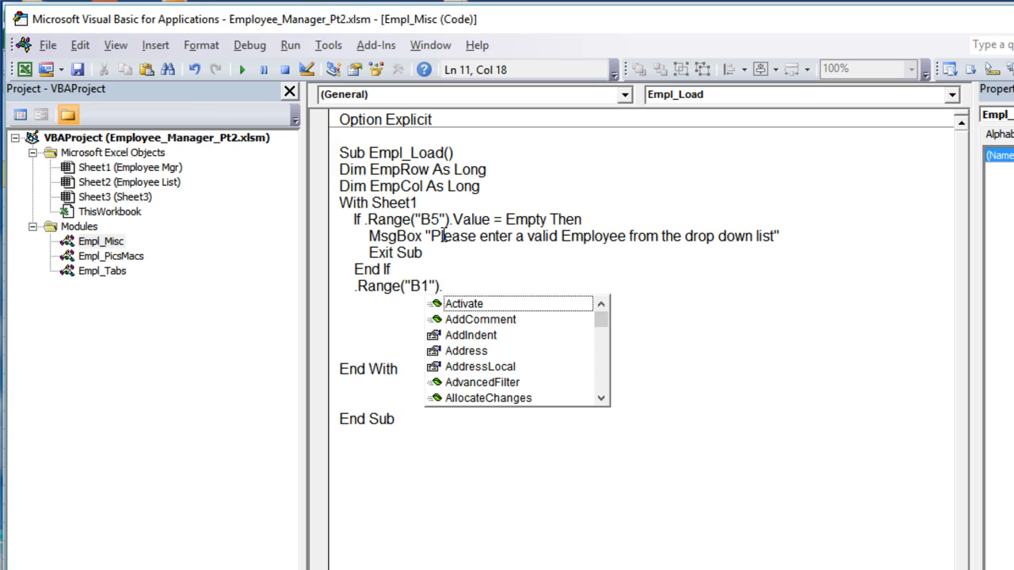
{"action": "type", "text": "vaue"}
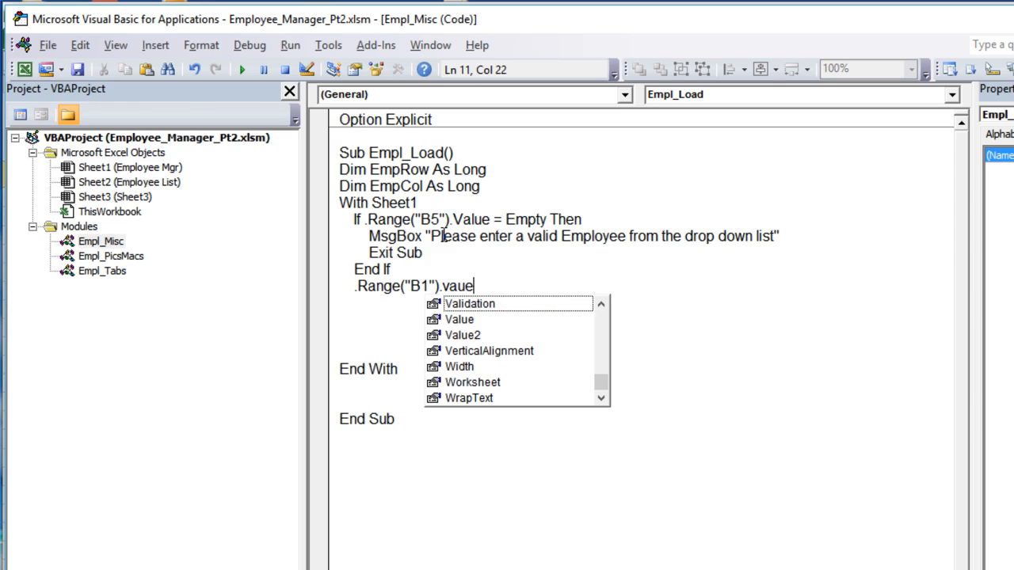
{"action": "key", "text": "BackSpace"}
{"action": "key", "text": "BackSpace"}
{"action": "type", "text": "lue "}
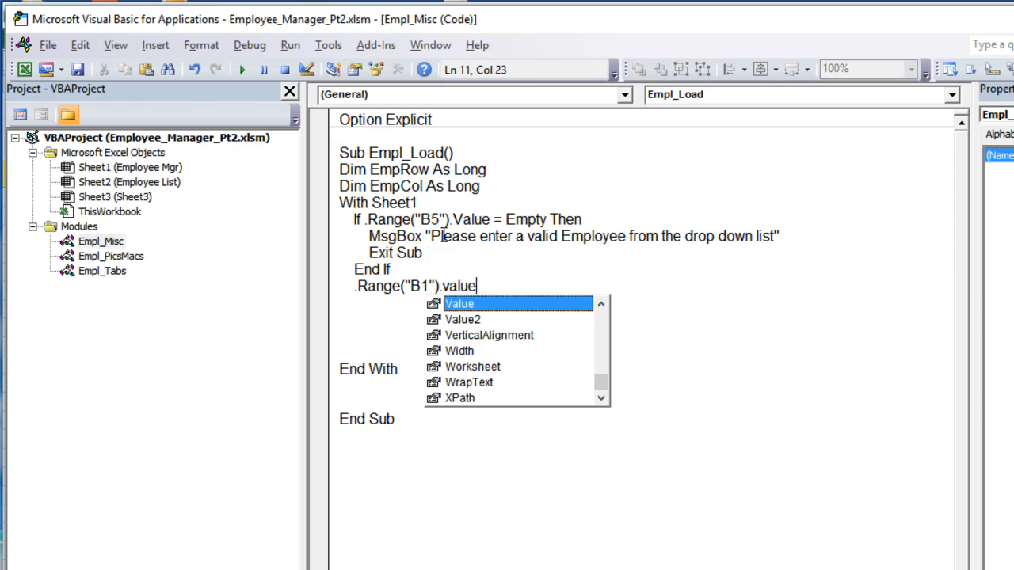
{"action": "type", "text": "= True"}
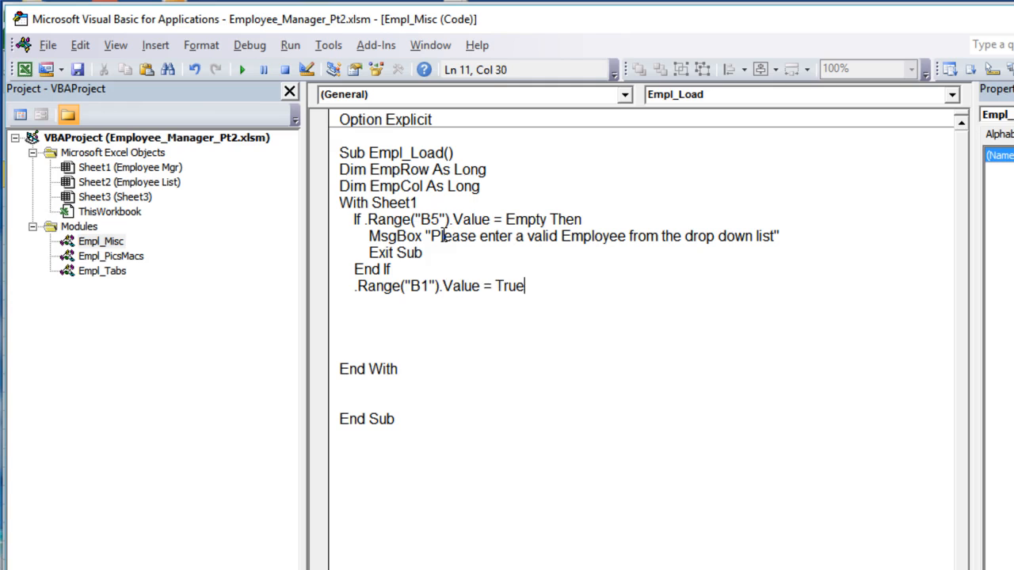
{"action": "key", "text": "Return"}
Step: Copy the B1 assignment to just above End With, set it to False and comment it 'Set Employee Load To False
{"action": "left_click_drag", "start_coordinate": [491, 287], "coordinate": [353, 294]}
{"action": "key", "text": "ctrl+c"}
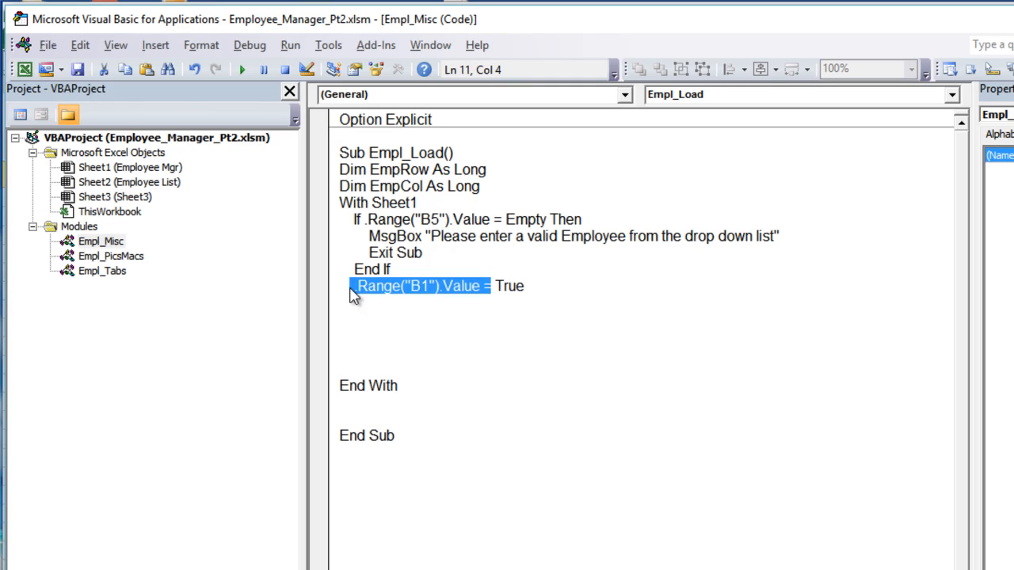
{"action": "left_click", "coordinate": [386, 367]}
{"action": "key", "text": "ctrl+v"}
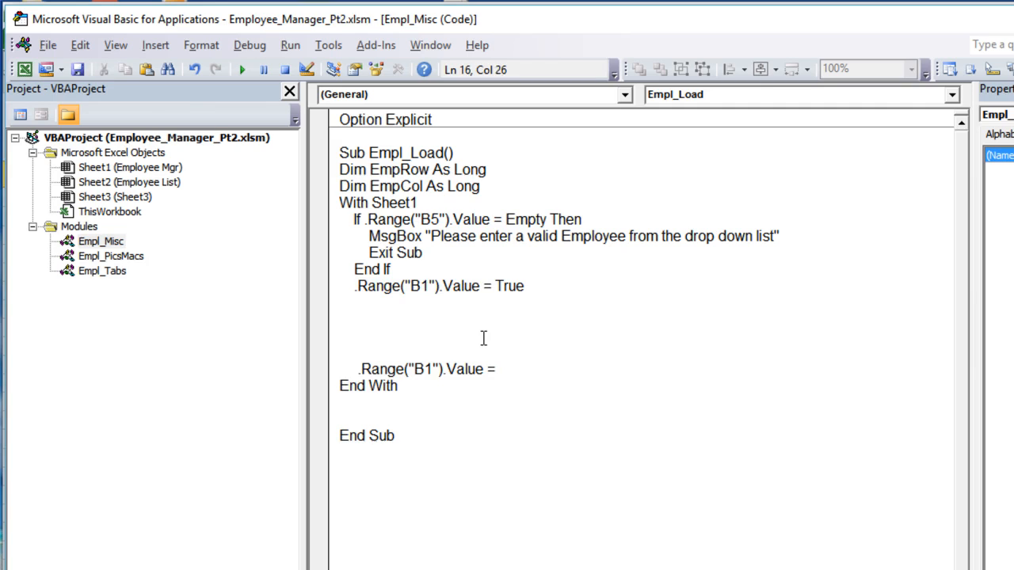
{"action": "type", "text": "False 'Set Em"}
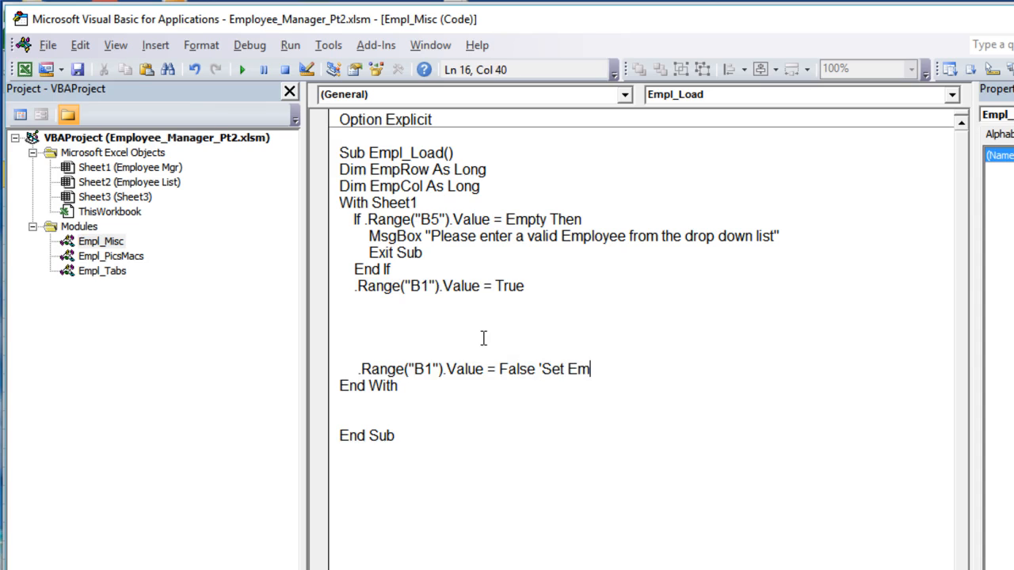
{"action": "type", "text": "ploy"}
{"action": "key", "text": "BackSpace"}
{"action": "key", "text": "BackSpace"}
{"action": "type", "text": "loyee Load To "}
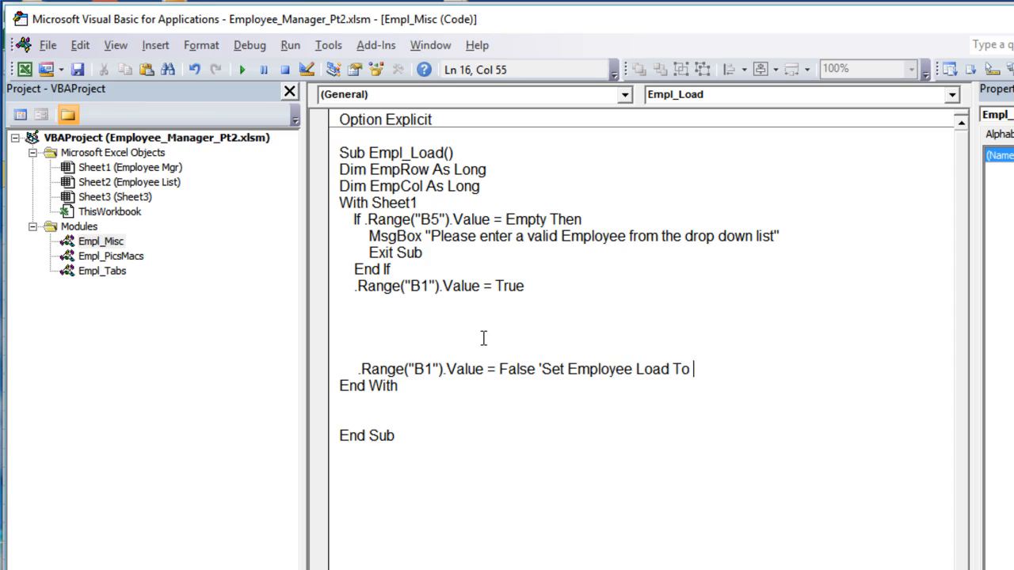
{"action": "type", "text": "False"}
Step: Reuse the comment text on the B1 True line, making it read 'Set Employee Load To True
{"action": "double_click", "coordinate": [682, 369]}
{"action": "left_click_drag", "start_coordinate": [692, 369], "coordinate": [537, 371]}
{"action": "key", "text": "ctrl+c"}
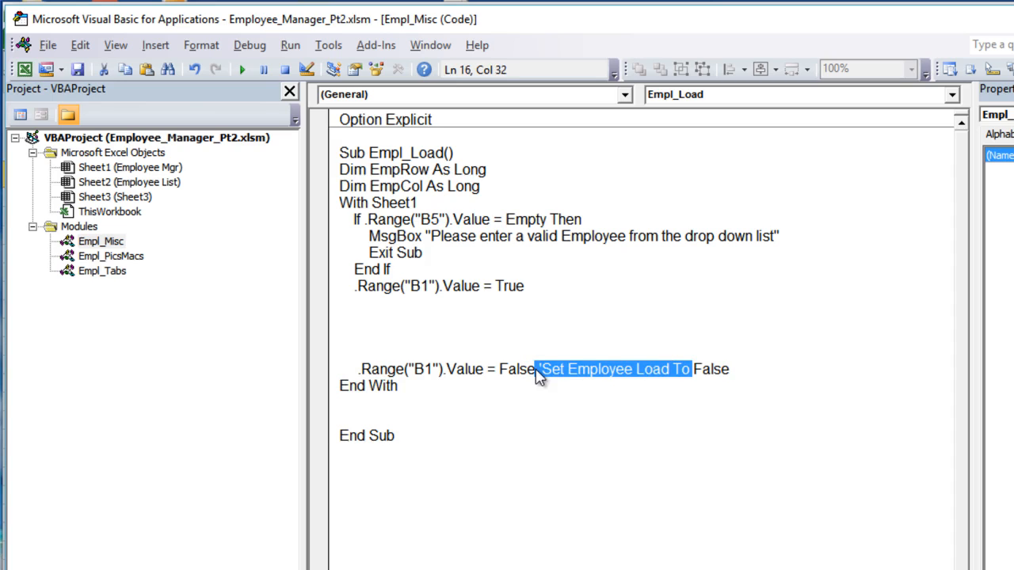
{"action": "left_click", "coordinate": [561, 266]}
{"action": "left_click", "coordinate": [565, 286]}
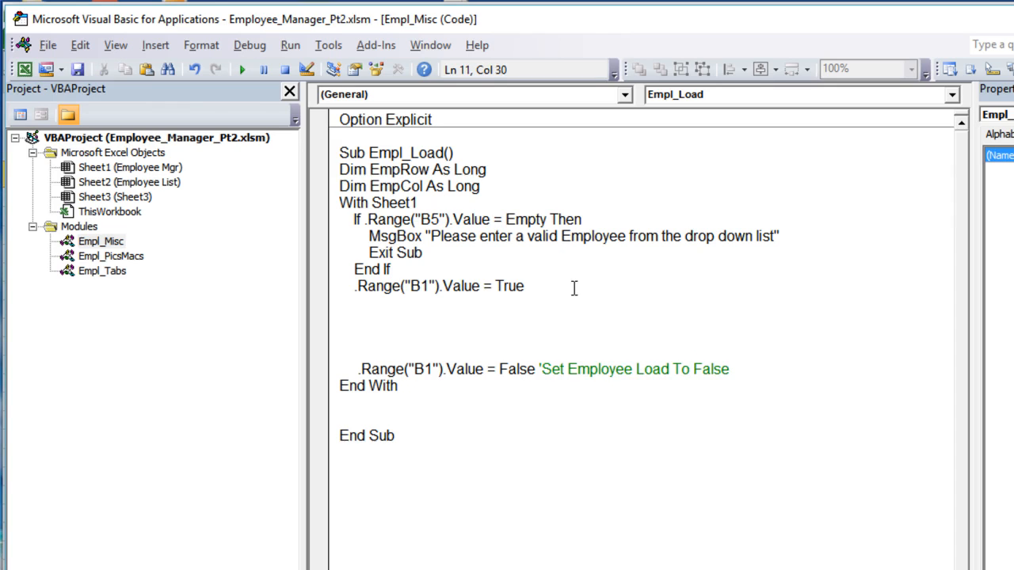
{"action": "key", "text": "ctrl+v"}
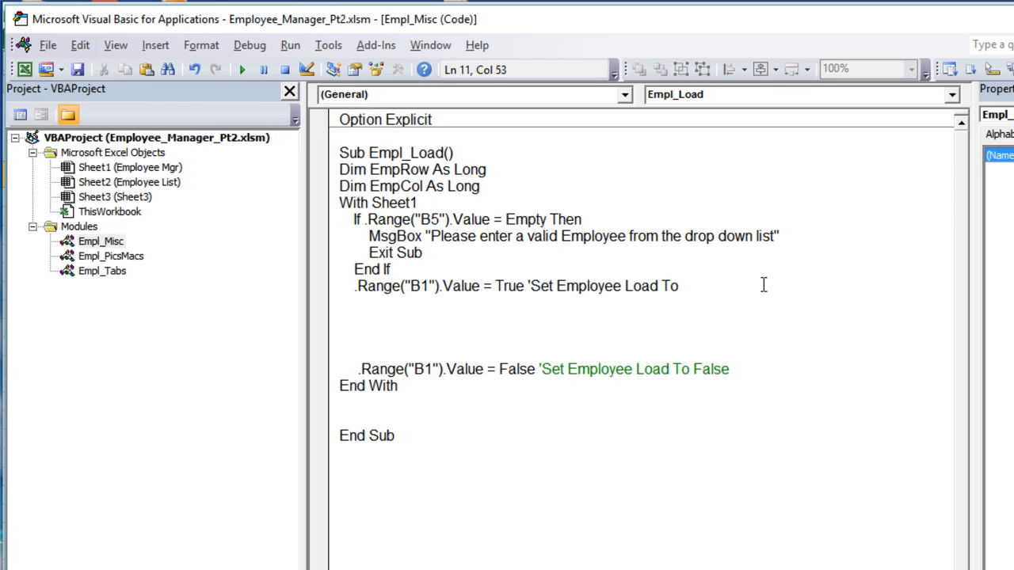
{"action": "type", "text": "True"}
{"action": "left_click", "coordinate": [643, 286]}
{"action": "left_click", "coordinate": [655, 308]}
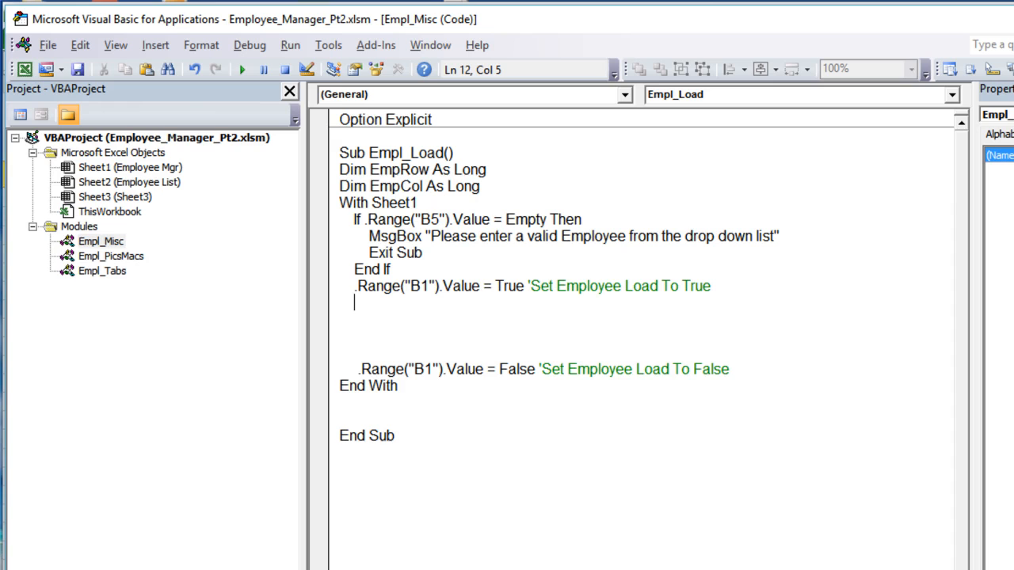
Step: Switch back to the Excel workbook and look through the rows of the Employee List sheet
{"action": "key", "text": "alt+F11"}
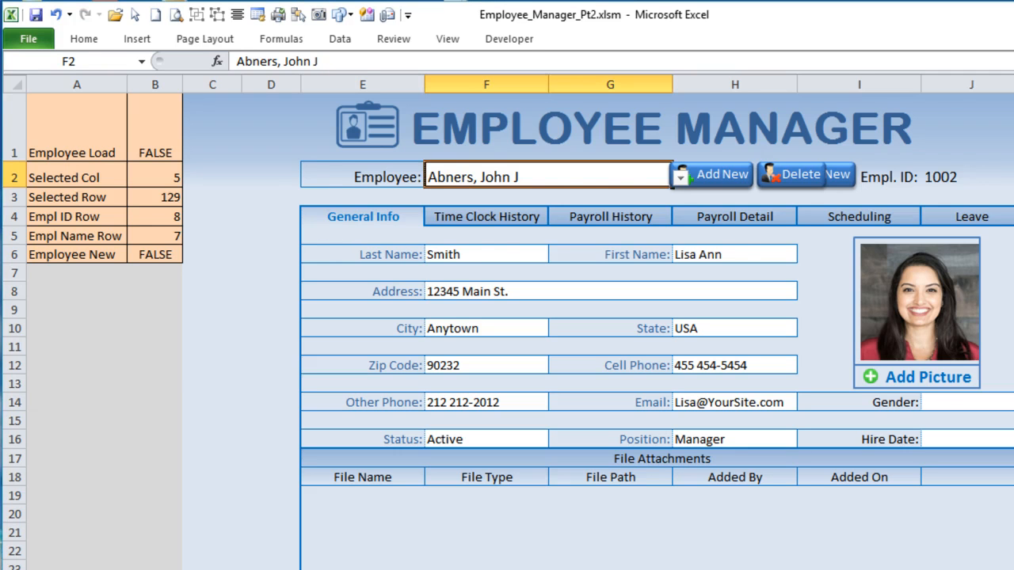
{"action": "key", "text": "ctrl+Page_Down"}
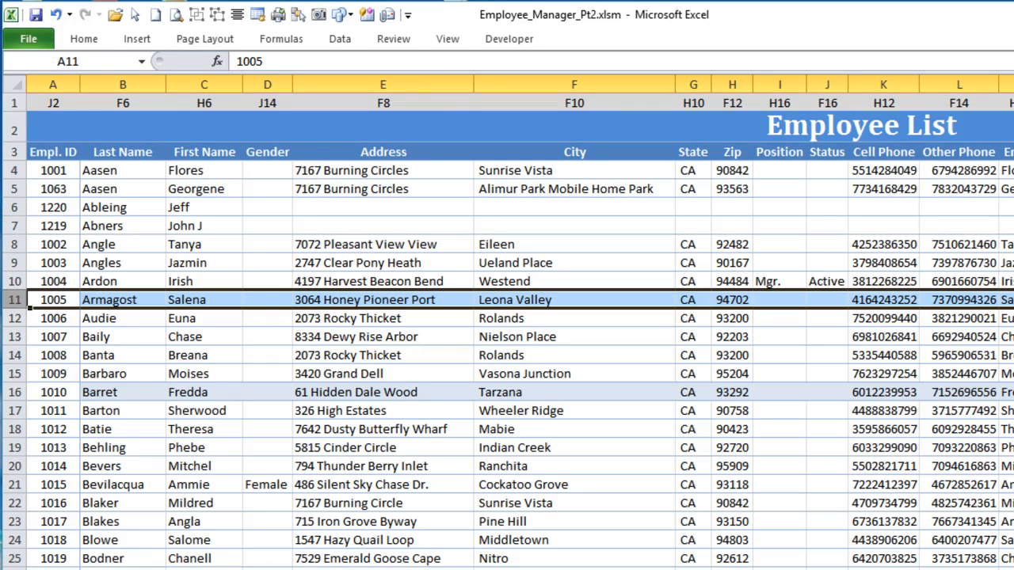
{"action": "left_click", "coordinate": [63, 119]}
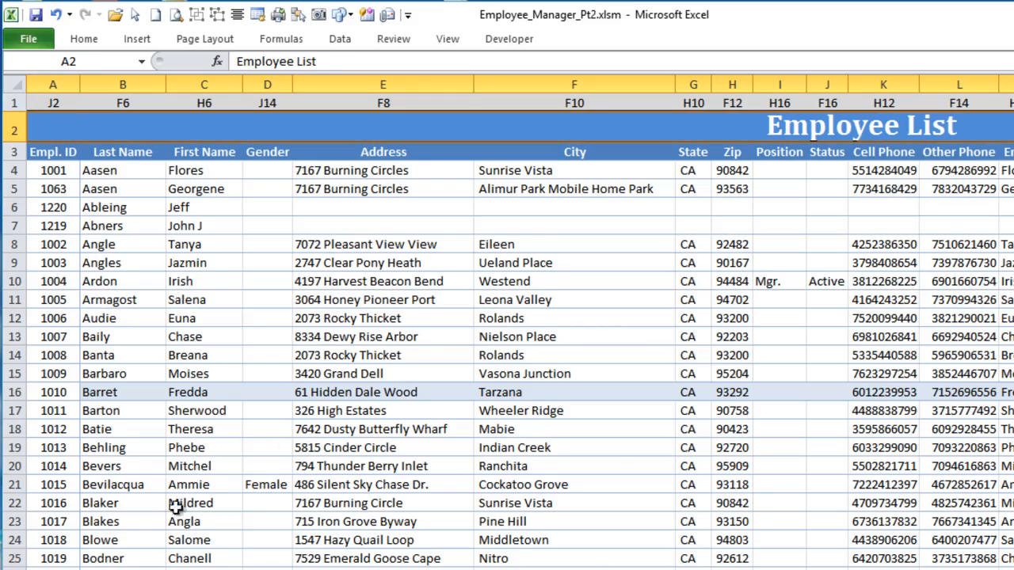
{"action": "scroll", "coordinate": [150, 515], "scroll_direction": "down", "scroll_amount": 20}
{"action": "scroll", "coordinate": [333, 499], "scroll_direction": "down", "scroll_amount": 20}
{"action": "scroll", "coordinate": [309, 499], "scroll_direction": "up", "scroll_amount": 20}
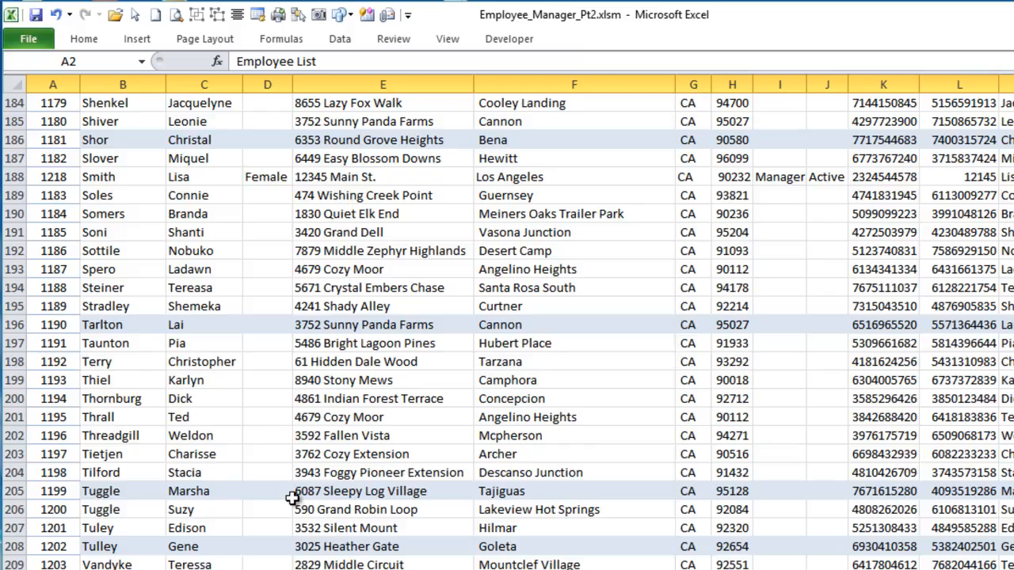
Step: Enter =COLUMN() in cell A236 below the employee list and fill it across row 236 through column AB
{"action": "scroll", "coordinate": [291, 496], "scroll_direction": "down", "scroll_amount": 14}
{"action": "left_click", "coordinate": [40, 288]}
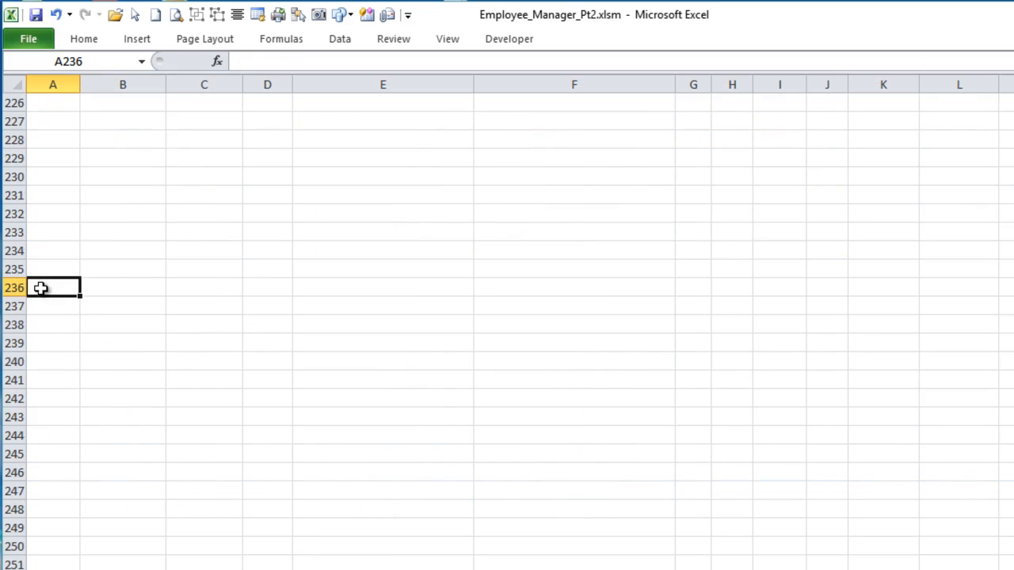
{"action": "double_click", "coordinate": [48, 281]}
{"action": "type", "text": "=colu"}
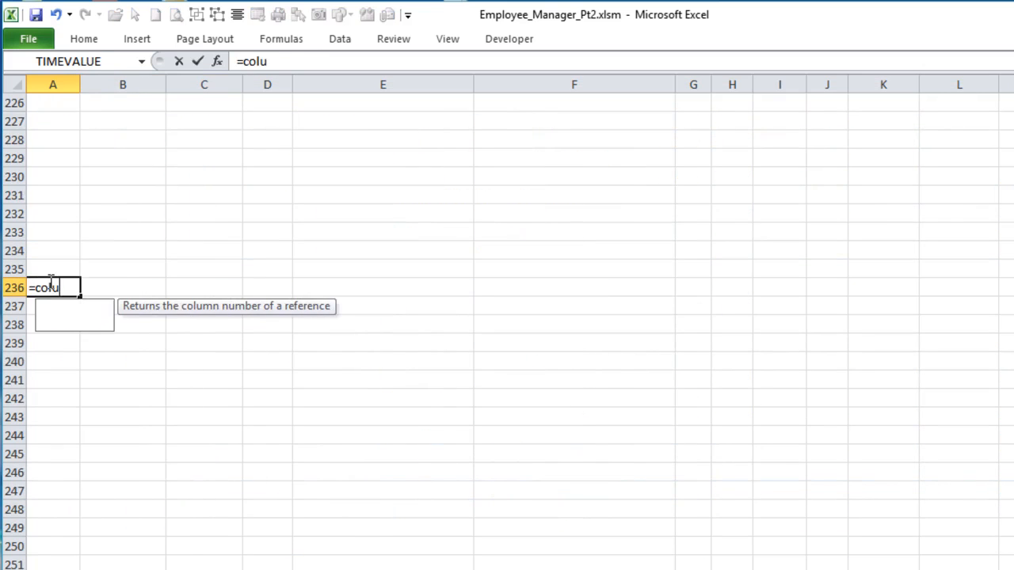
{"action": "key", "text": "Tab"}
{"action": "type", "text": ")"}
{"action": "key", "text": "Return"}
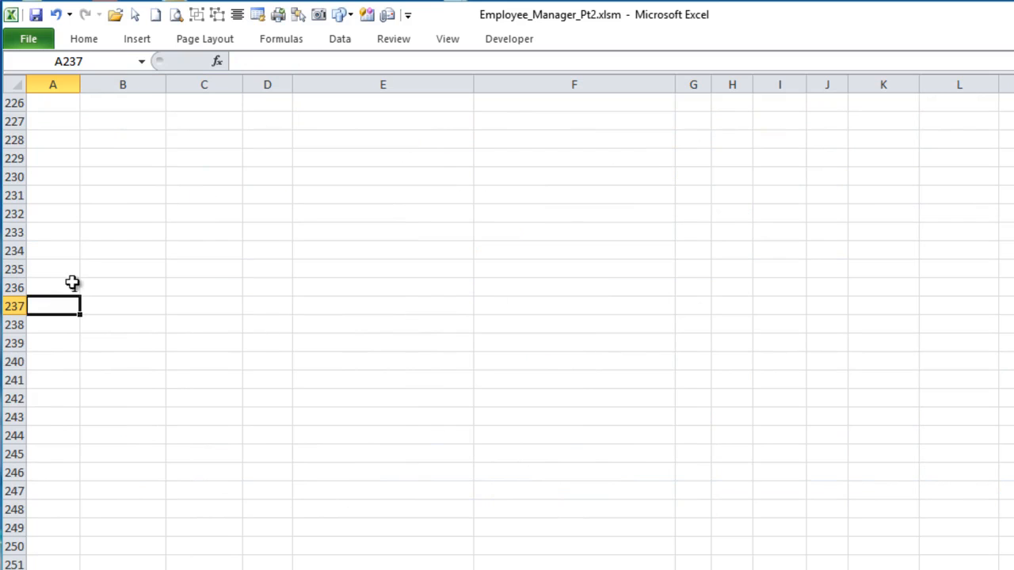
{"action": "left_click", "coordinate": [73, 284]}
{"action": "left_click_drag", "start_coordinate": [76, 295], "coordinate": [901, 327]}
Step: Check which column is the last one in the Employee List headers and compare it with the column numbers in row 236
{"action": "scroll", "coordinate": [951, 318], "scroll_direction": "up", "scroll_amount": 20}
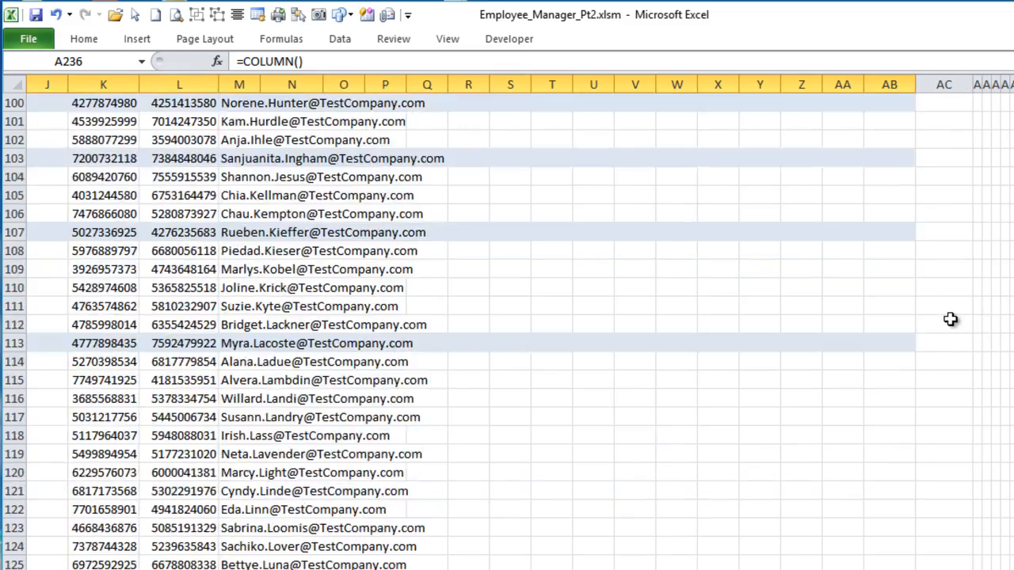
{"action": "scroll", "coordinate": [943, 315], "scroll_direction": "up", "scroll_amount": 10, "text": "ctrl"}
{"action": "scroll", "coordinate": [940, 313], "scroll_direction": "down", "scroll_amount": 10}
{"action": "scroll", "coordinate": [939, 316], "scroll_direction": "down", "scroll_amount": 13, "text": "ctrl"}
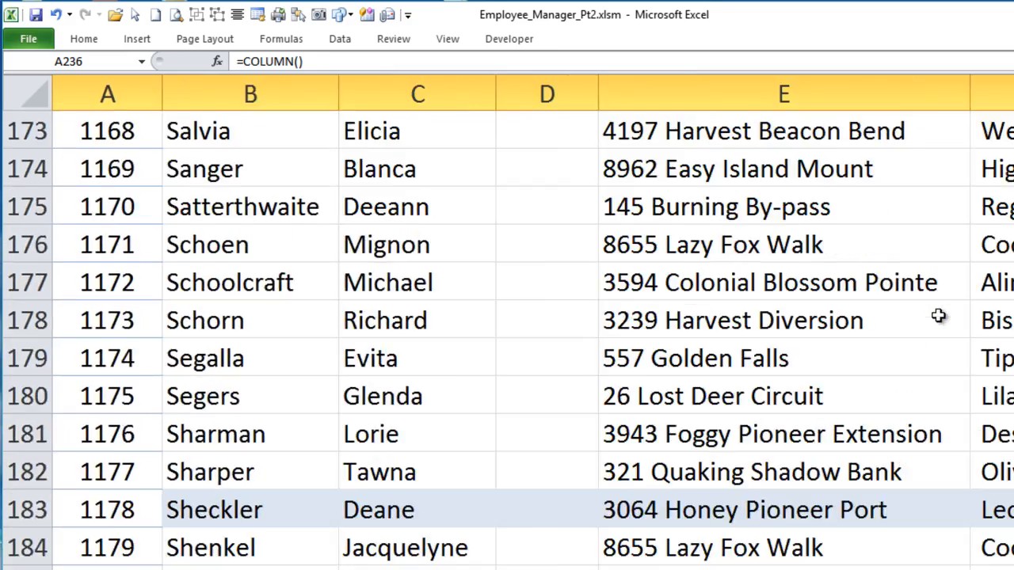
{"action": "scroll", "coordinate": [936, 318], "scroll_direction": "down", "scroll_amount": 3, "text": "ctrl"}
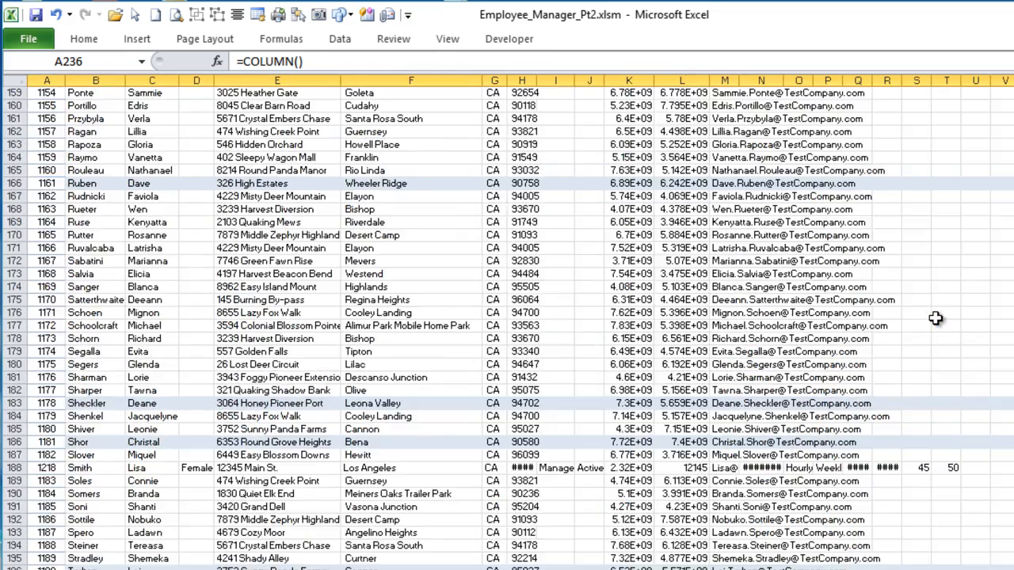
{"action": "scroll", "coordinate": [936, 317], "scroll_direction": "down", "scroll_amount": 5, "text": "ctrl"}
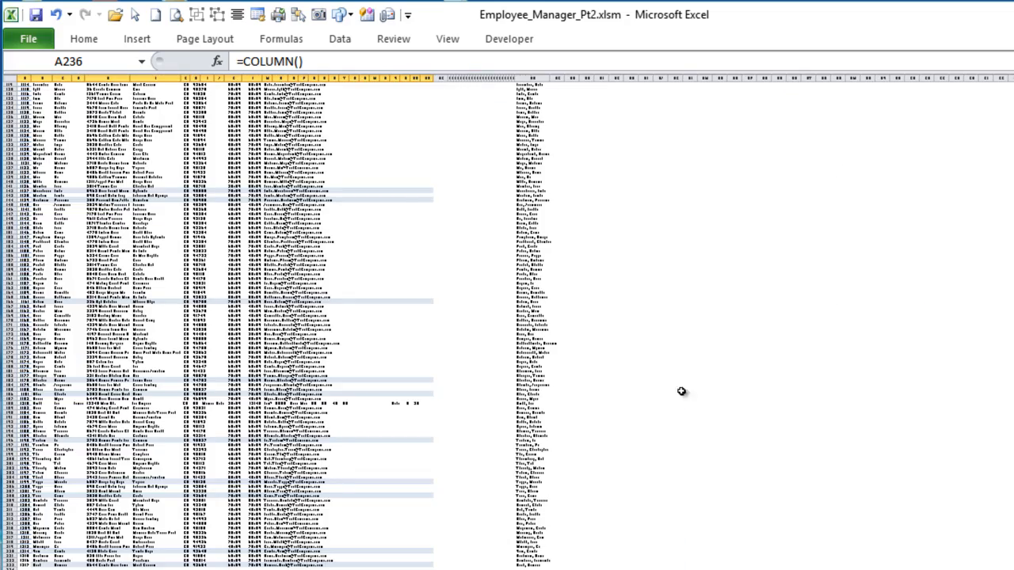
{"action": "scroll", "coordinate": [518, 468], "scroll_direction": "up", "scroll_amount": 2, "text": "ctrl"}
{"action": "scroll", "coordinate": [578, 431], "scroll_direction": "up", "scroll_amount": 10}
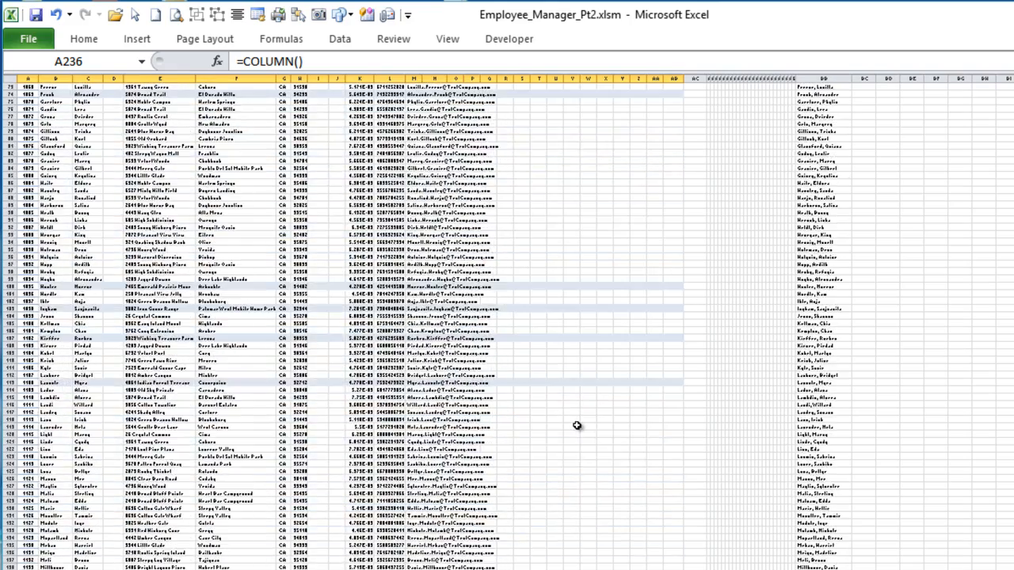
{"action": "scroll", "coordinate": [577, 428], "scroll_direction": "up", "scroll_amount": 2, "text": "ctrl"}
{"action": "scroll", "coordinate": [578, 428], "scroll_direction": "up", "scroll_amount": 1}
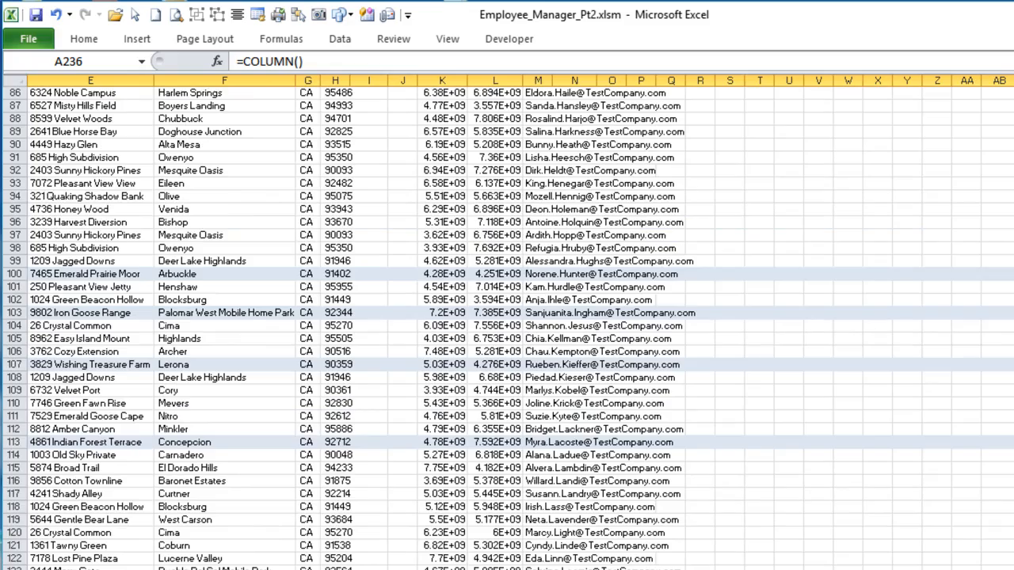
{"action": "left_click", "coordinate": [1000, 80]}
{"action": "scroll", "coordinate": [1004, 187], "scroll_direction": "up", "scroll_amount": 20}
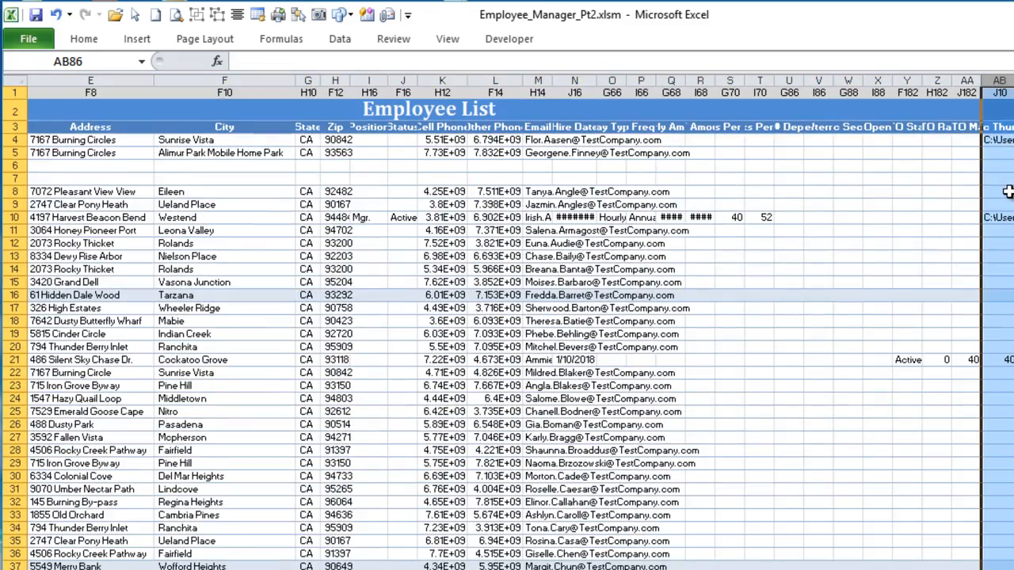
{"action": "scroll", "coordinate": [1008, 191], "scroll_direction": "up", "scroll_amount": 2, "text": "ctrl"}
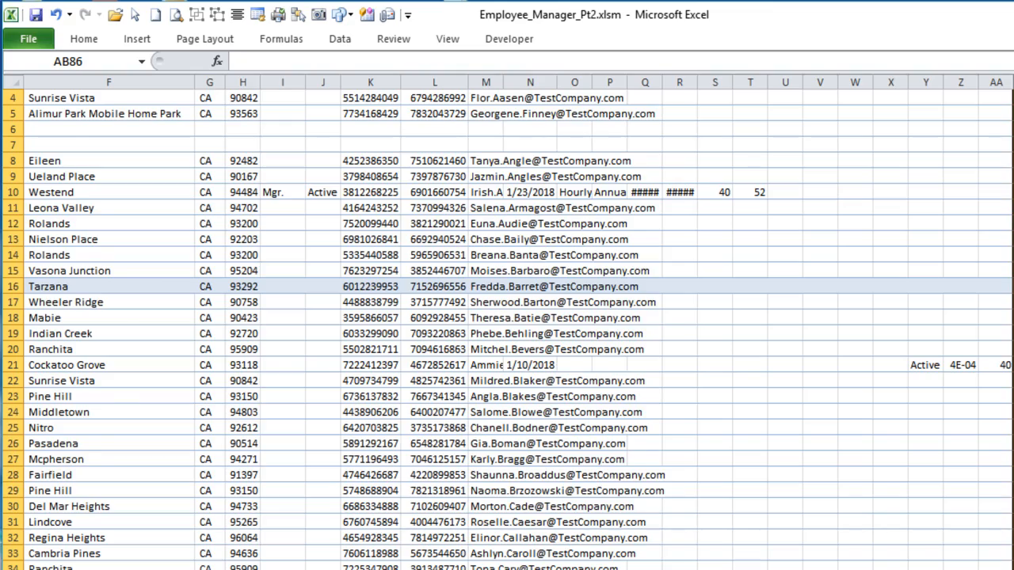
{"action": "scroll", "coordinate": [507, 324], "scroll_direction": "down", "scroll_amount": 20}
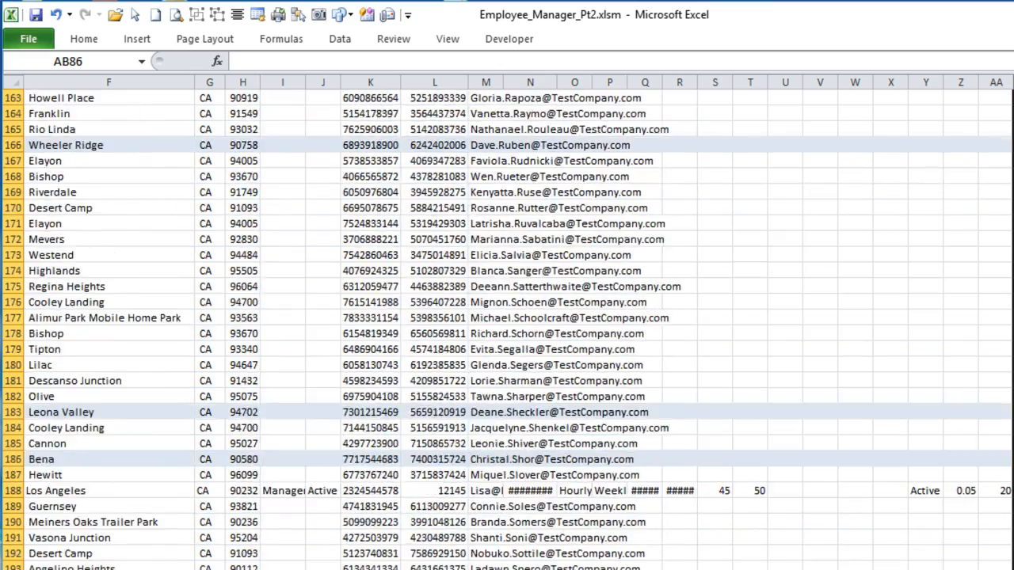
{"action": "scroll", "coordinate": [507, 325], "scroll_direction": "down", "scroll_amount": 20}
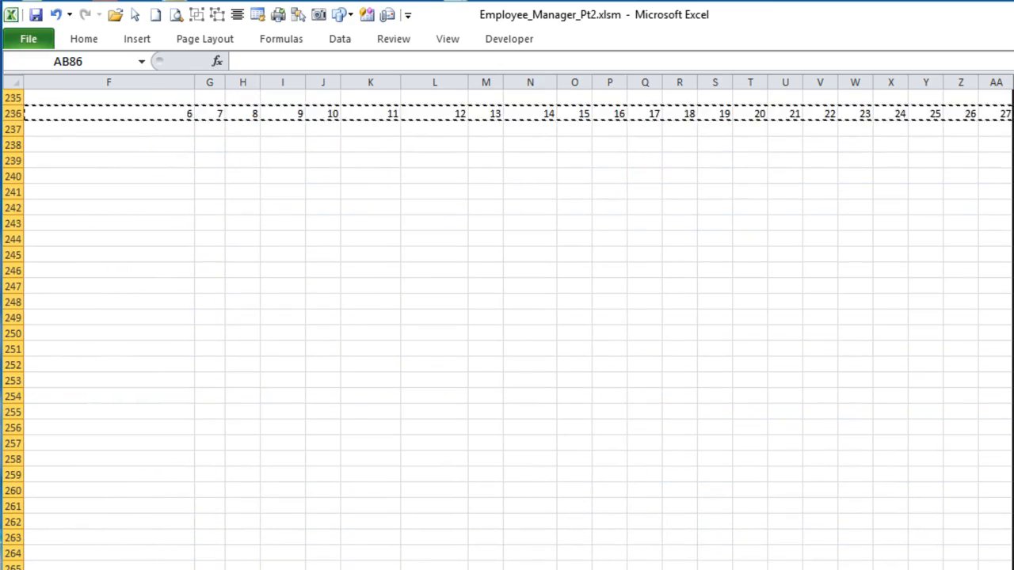
{"action": "scroll", "coordinate": [507, 325], "scroll_direction": "left", "scroll_amount": 5}
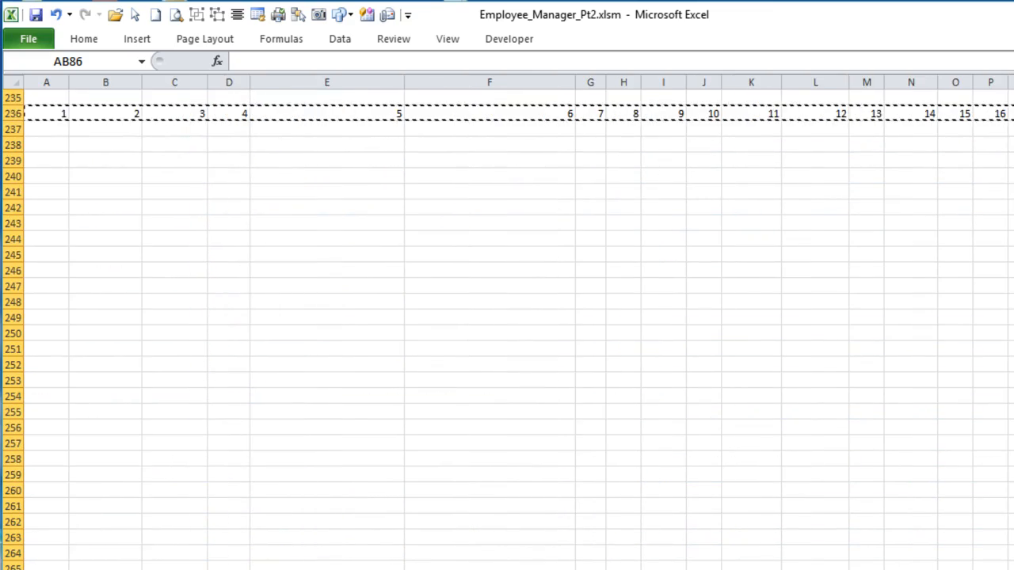
Step: Clear the column number formulas from row 236 and return to the start of the employee list
{"action": "left_click", "coordinate": [14, 113]}
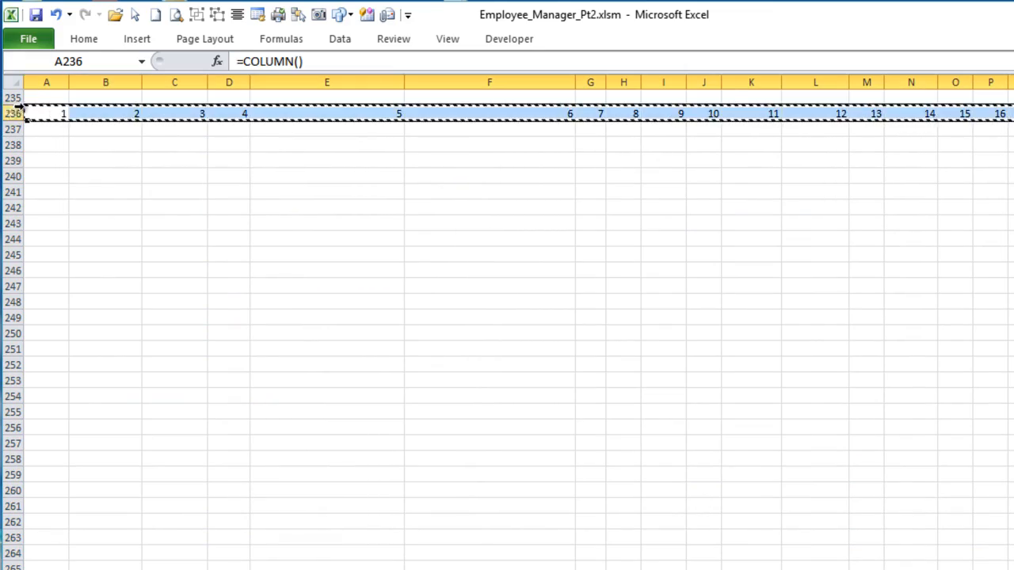
{"action": "key", "text": "Delete"}
{"action": "left_click", "coordinate": [171, 245]}
{"action": "scroll", "coordinate": [172, 250], "scroll_direction": "up", "scroll_amount": 20}
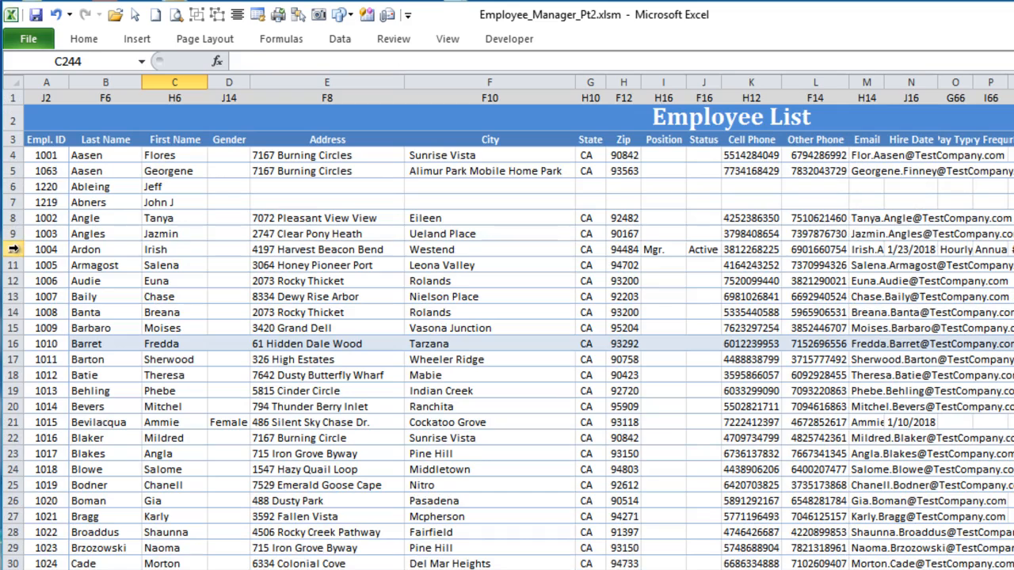
Step: Examine the employee ID and last name in row 10 and the First Name cell mapping in C1
{"action": "left_click", "coordinate": [12, 249]}
{"action": "left_click", "coordinate": [45, 250]}
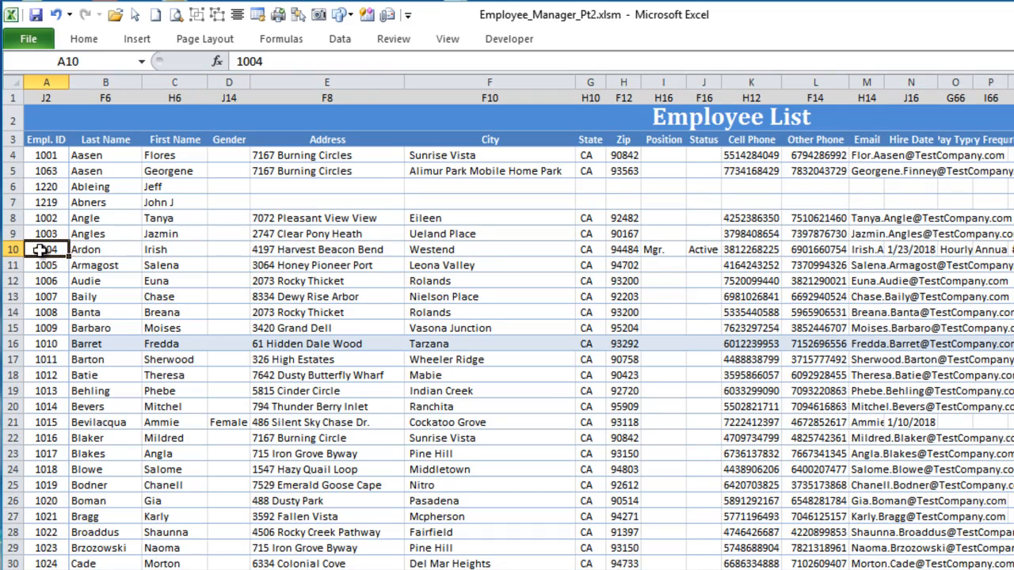
{"action": "left_click", "coordinate": [85, 250]}
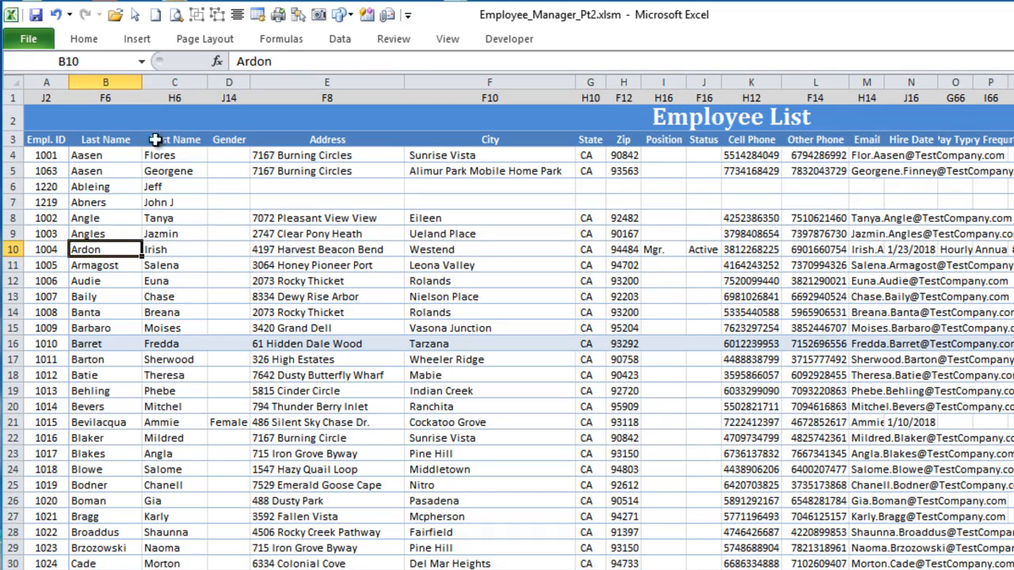
{"action": "left_click", "coordinate": [164, 95]}
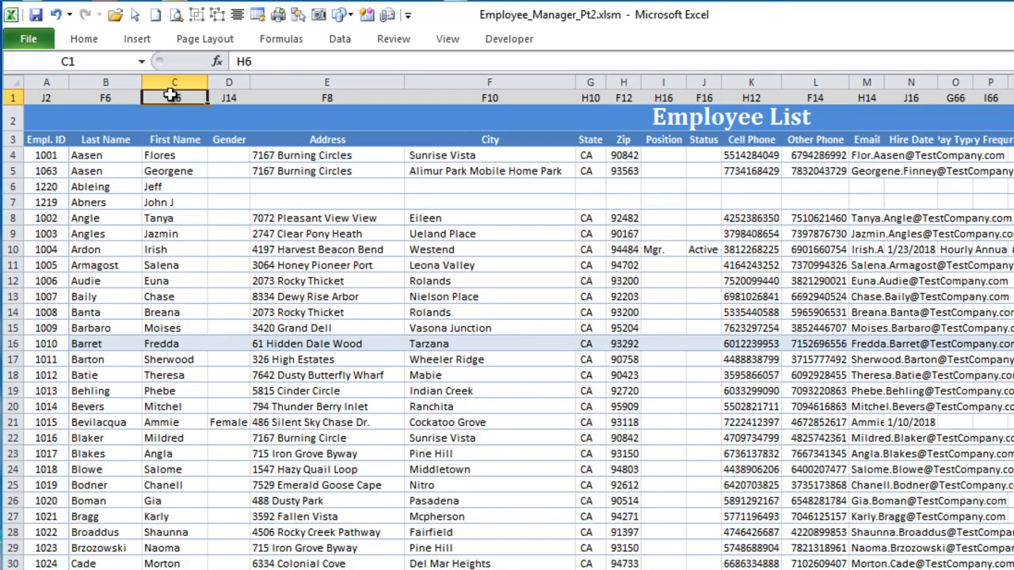
{"action": "left_click", "coordinate": [182, 281]}
{"action": "left_click", "coordinate": [182, 96]}
Step: Switch to the Employee Mgr sheet and check the Last Name field in F6 and the First Name field in H6
{"action": "key", "text": "ctrl+Page_Up"}
{"action": "left_click", "coordinate": [464, 253]}
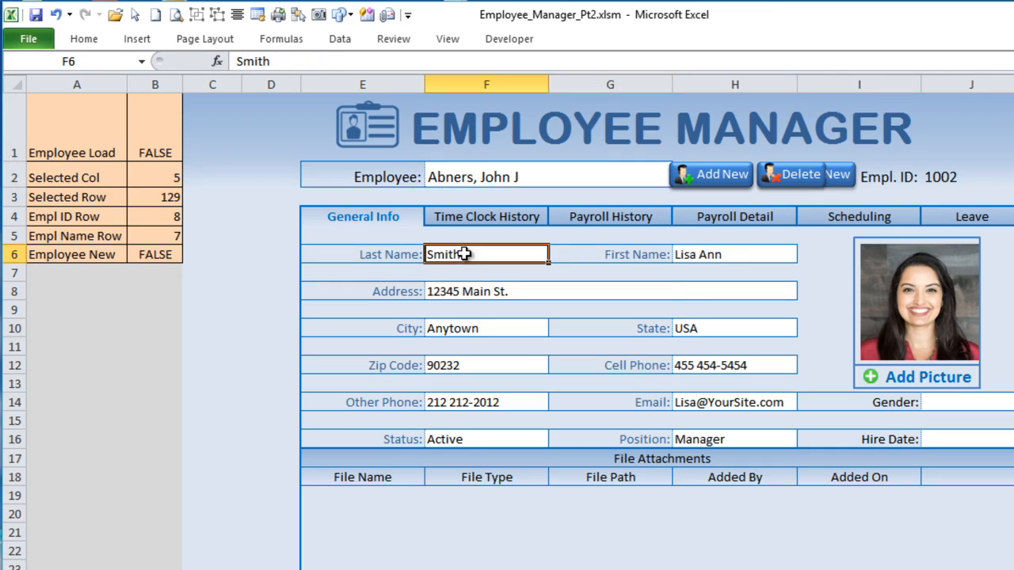
{"action": "left_click", "coordinate": [730, 254]}
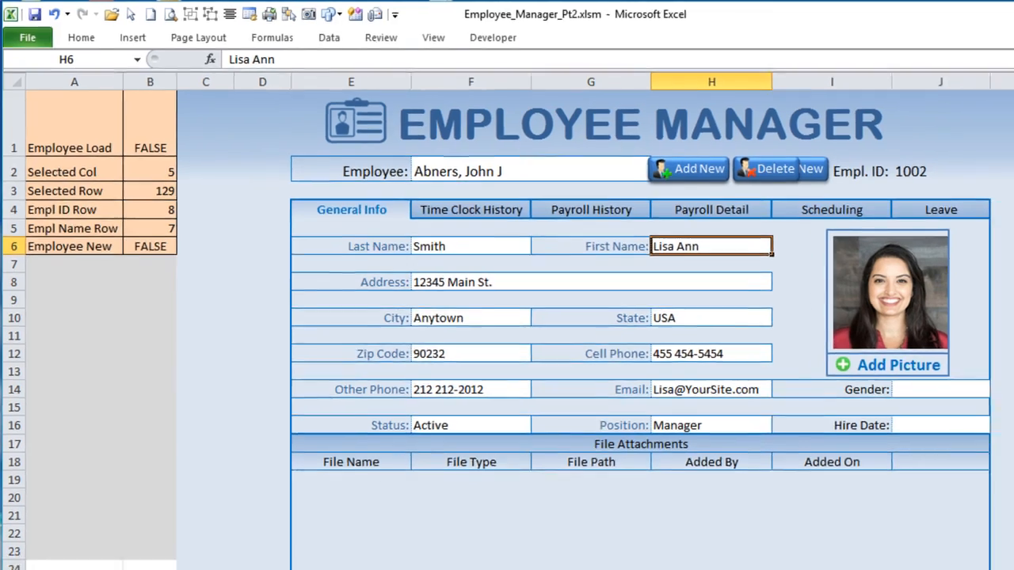
Step: Return to the Employee List sheet and review the row 1 cell mappings for employee ID, last name and first name
{"action": "left_click", "coordinate": [172, 546]}
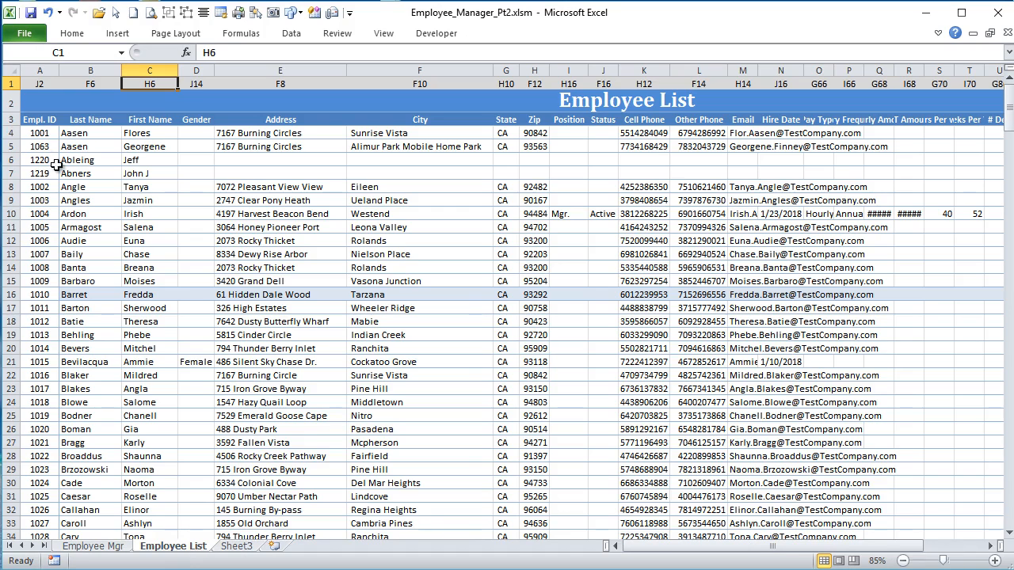
{"action": "left_click", "coordinate": [34, 82]}
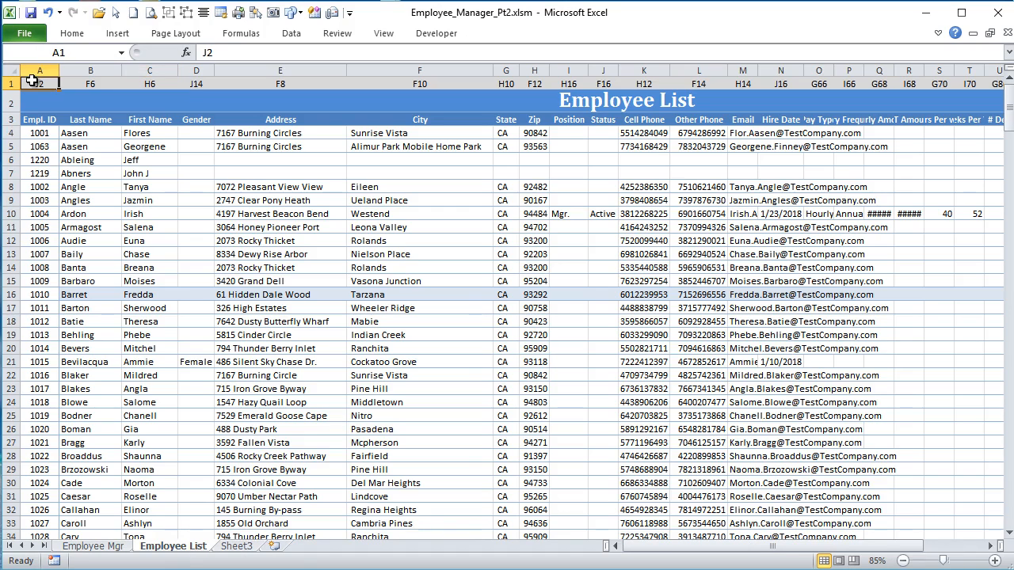
{"action": "left_click", "coordinate": [79, 83]}
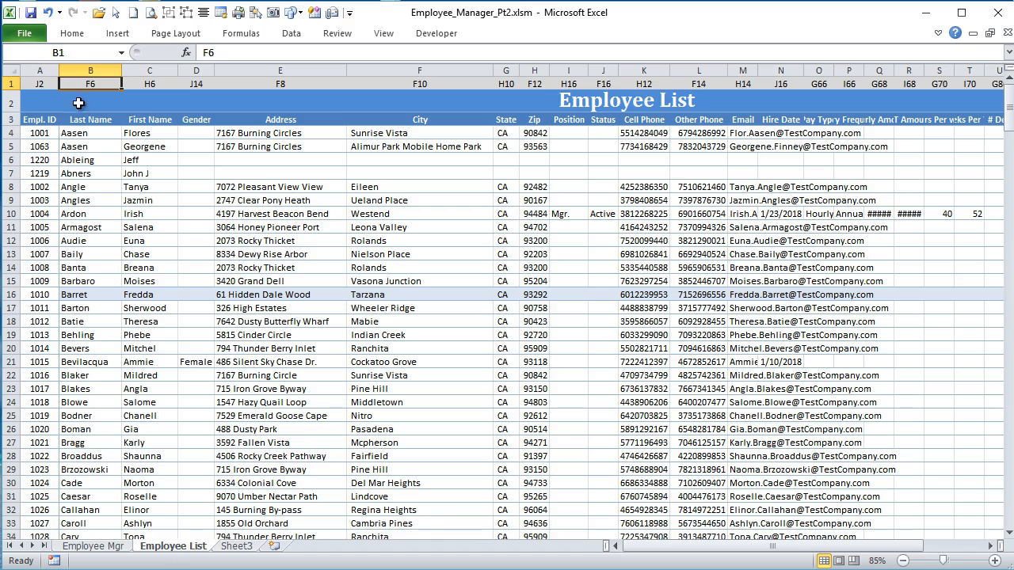
{"action": "left_click", "coordinate": [83, 147]}
{"action": "left_click", "coordinate": [162, 71]}
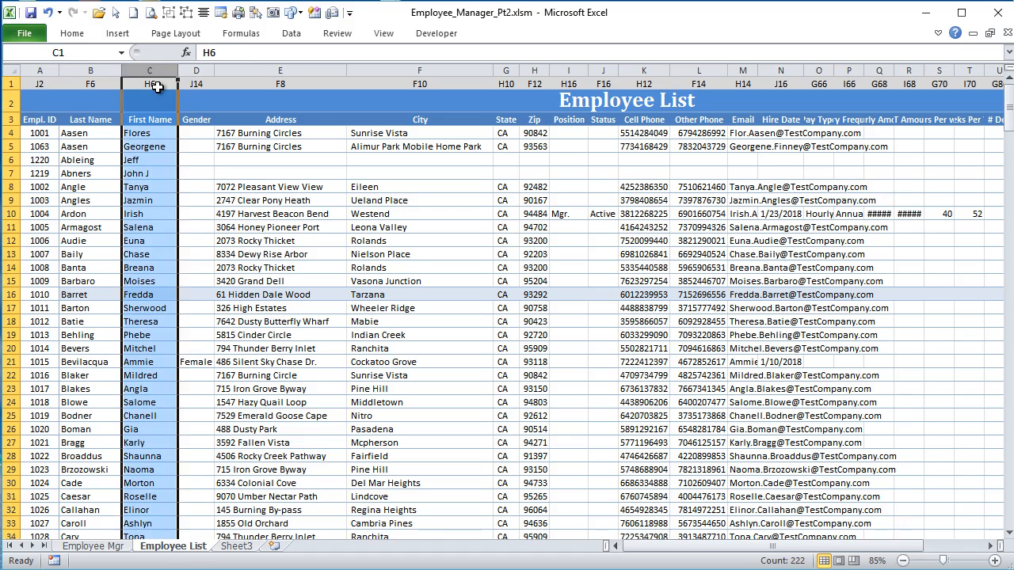
{"action": "left_click", "coordinate": [157, 87]}
{"action": "left_click", "coordinate": [146, 174]}
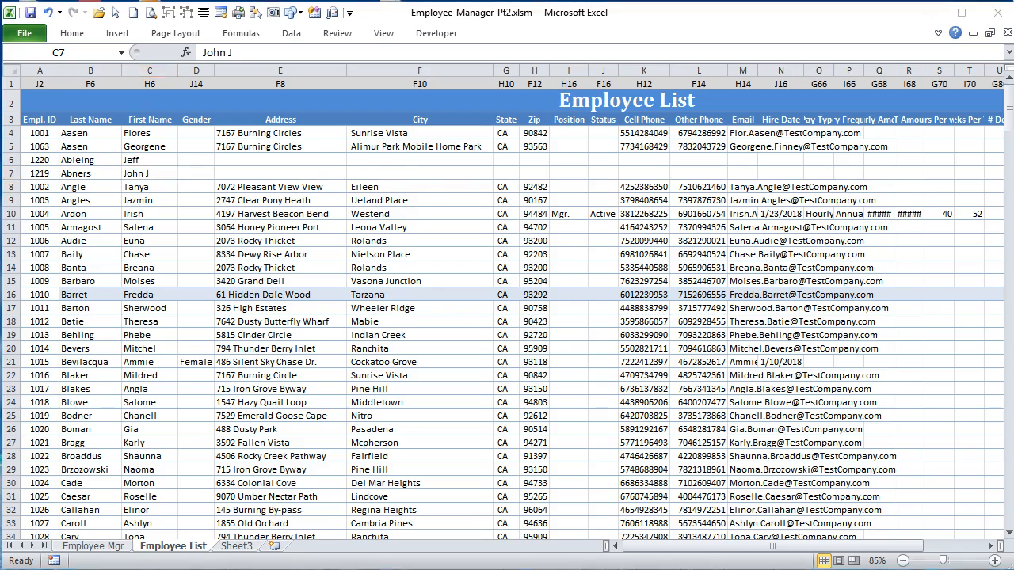
Step: In the VBA editor's Empl_Load macro, add the loop line For EmpCol = 1 To 28 below the B1 True line
{"action": "key", "text": "alt+F11"}
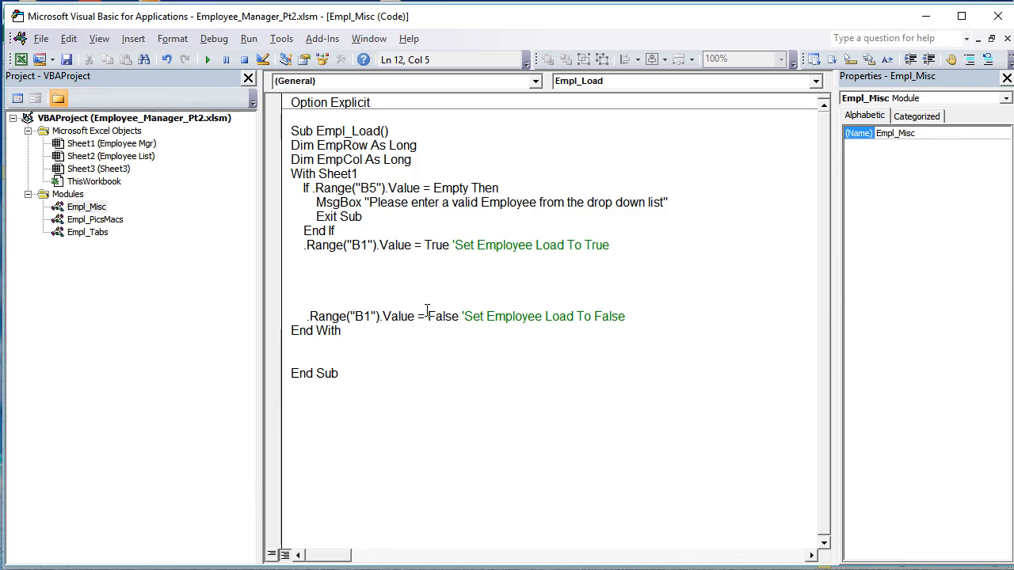
{"action": "key", "text": "Return"}
{"action": "type", "text": "Fo"}
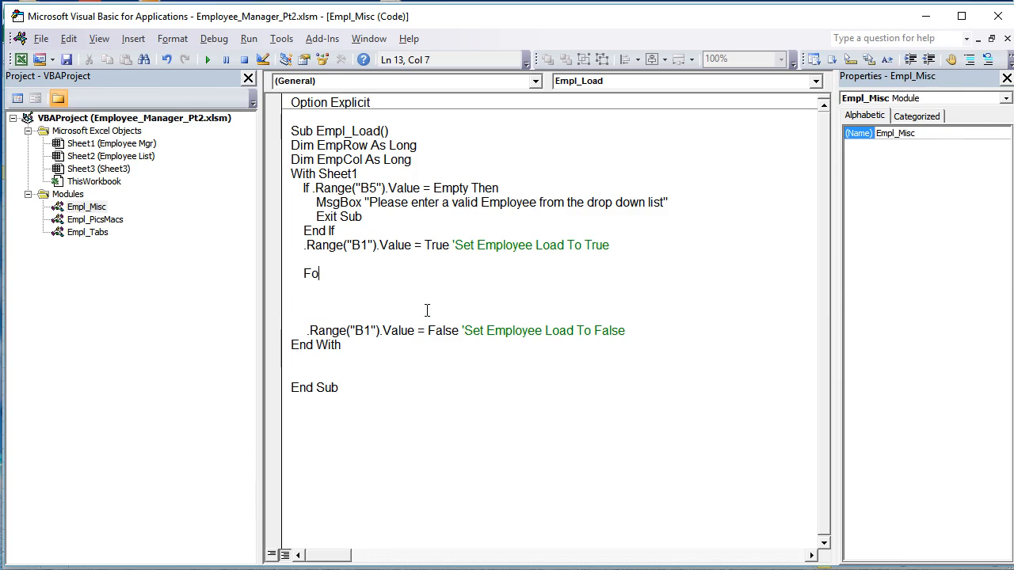
{"action": "type", "text": "r EmpCol  1 to 28"}
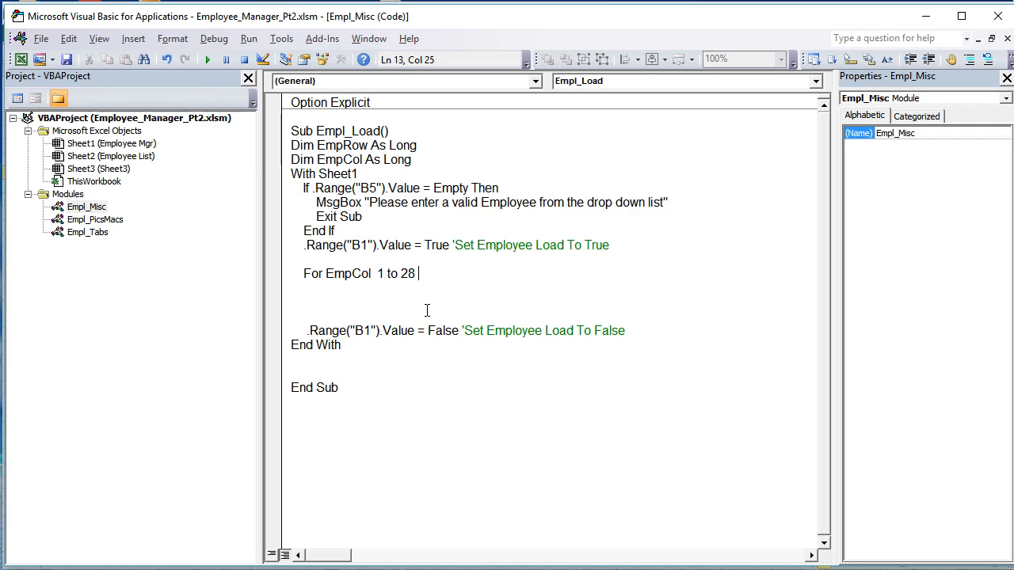
{"action": "key", "text": "Return"}
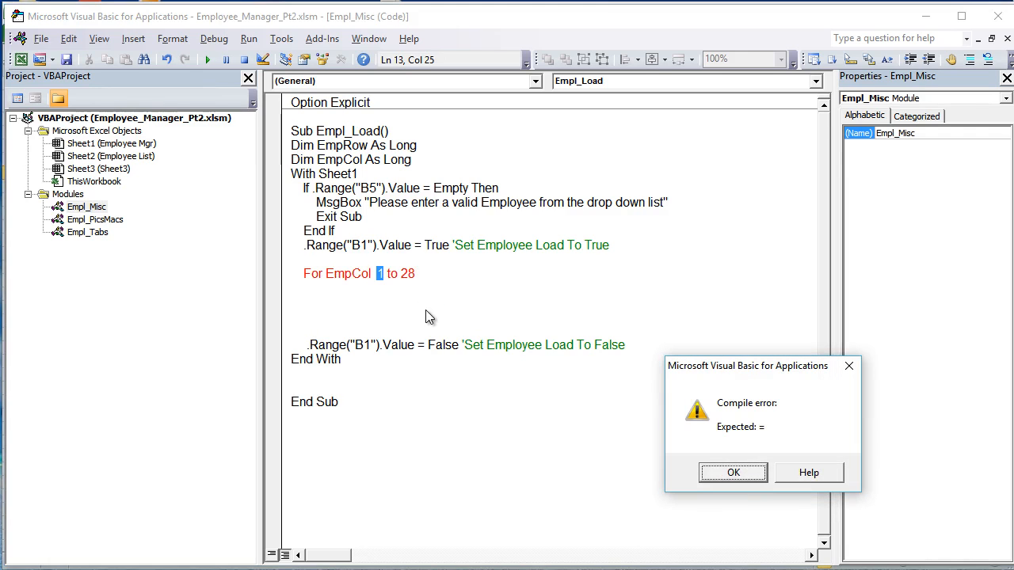
{"action": "key", "text": "Return"}
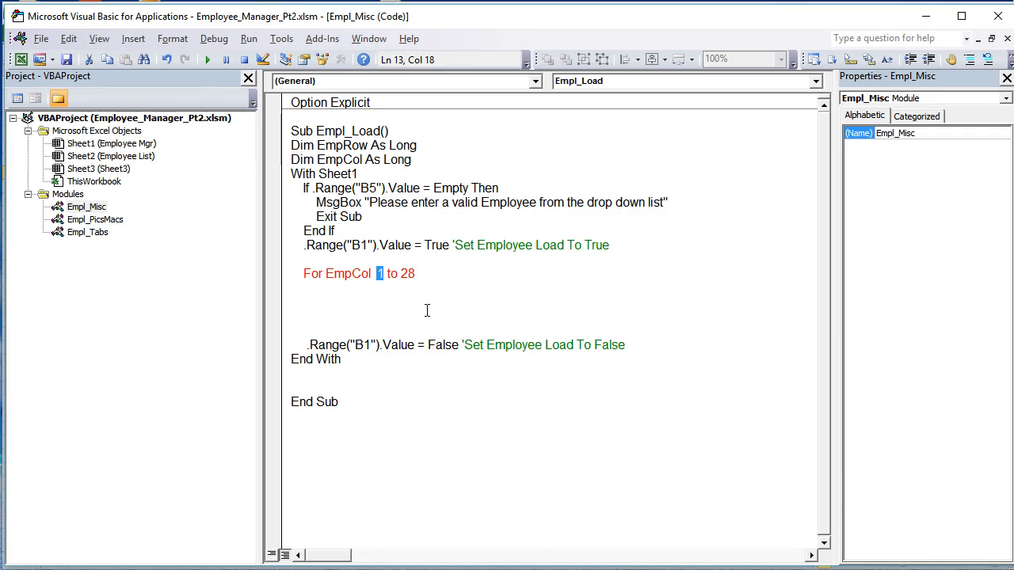
{"action": "key", "text": "Left"}
{"action": "type", "text": "="}
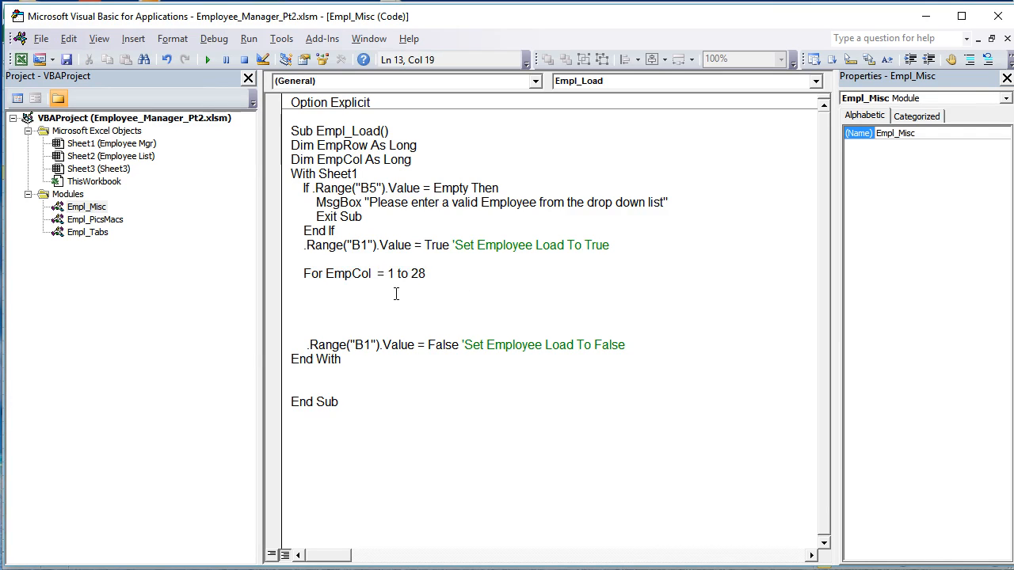
Step: Add the closing loop line Nex EmpCol a few lines below the For statement and return inside the loop
{"action": "left_click", "coordinate": [446, 298]}
{"action": "key", "text": "Return"}
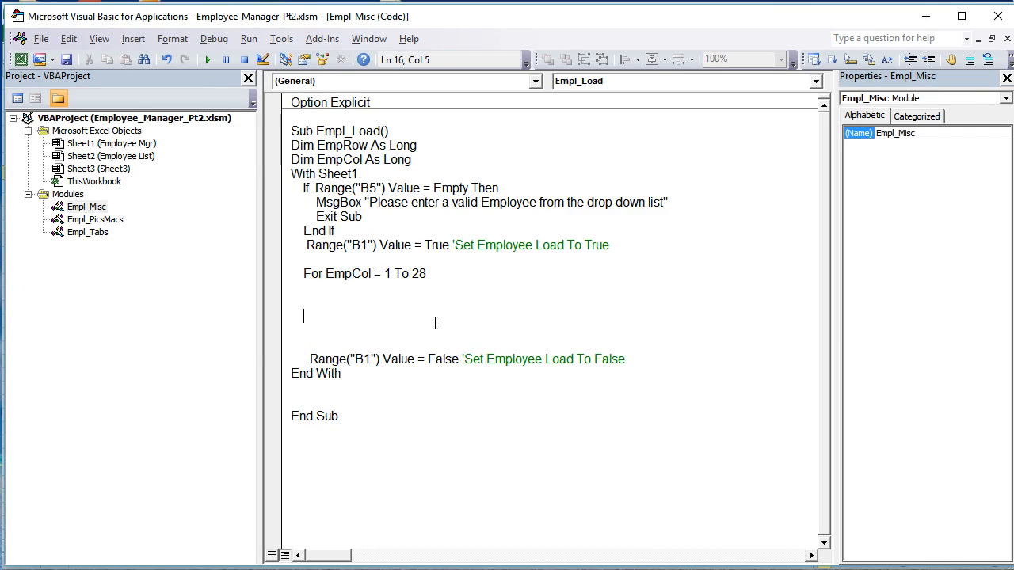
{"action": "type", "text": "Nex EmCol"}
{"action": "key", "text": "Up"}
{"action": "key", "text": "Up"}
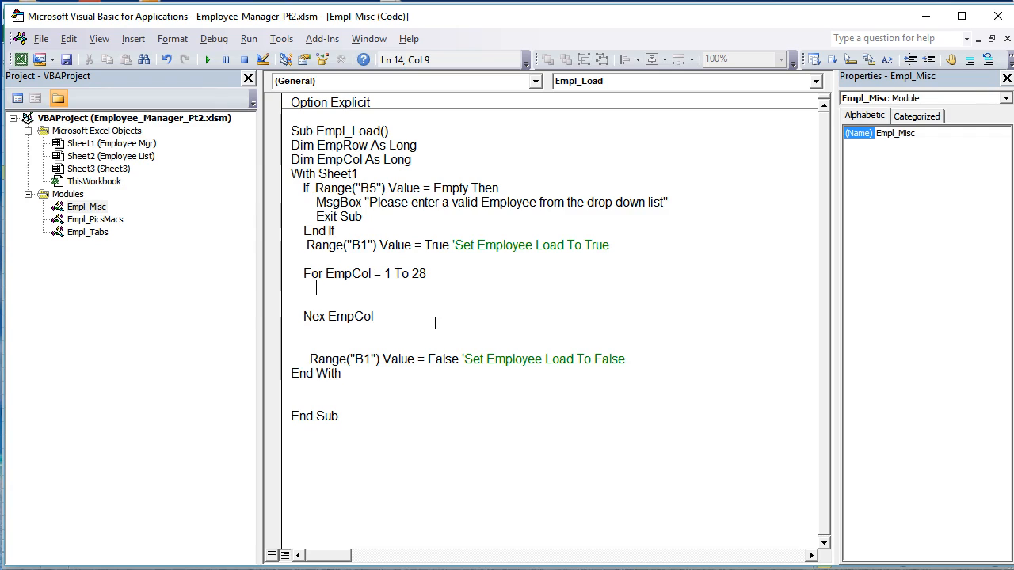
Step: Inside the For EmpCol loop of Empl_Load, start an assignment with .Range().value, leaving the parentheses empty without quotation marks
{"action": "type", "text": ".Range(\"    \").value"}
{"action": "key", "text": "Left"}
{"action": "key", "text": "Left"}
{"action": "key", "text": "Left"}
{"action": "key", "text": "Left"}
{"action": "key", "text": "Left"}
{"action": "key", "text": "Left"}
{"action": "key", "text": "Left"}
{"action": "key", "text": "Left"}
{"action": "key", "text": "BackSpace"}
{"action": "key", "text": "BackSpace"}
{"action": "key", "text": "BackSpace"}
{"action": "key", "text": "BackSpace"}
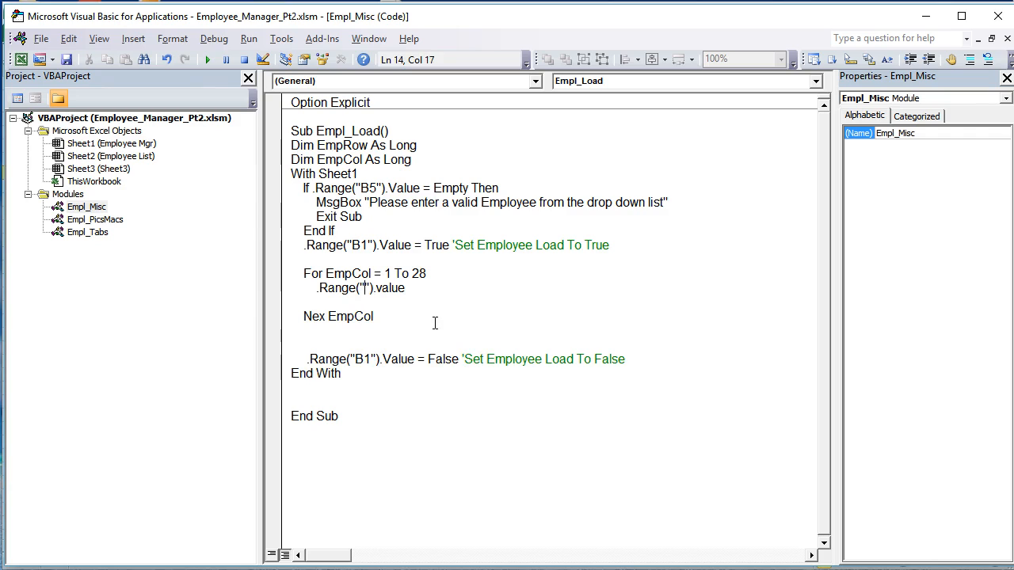
{"action": "key", "text": "Right"}
{"action": "key", "text": "BackSpace"}
{"action": "key", "text": "BackSpace"}
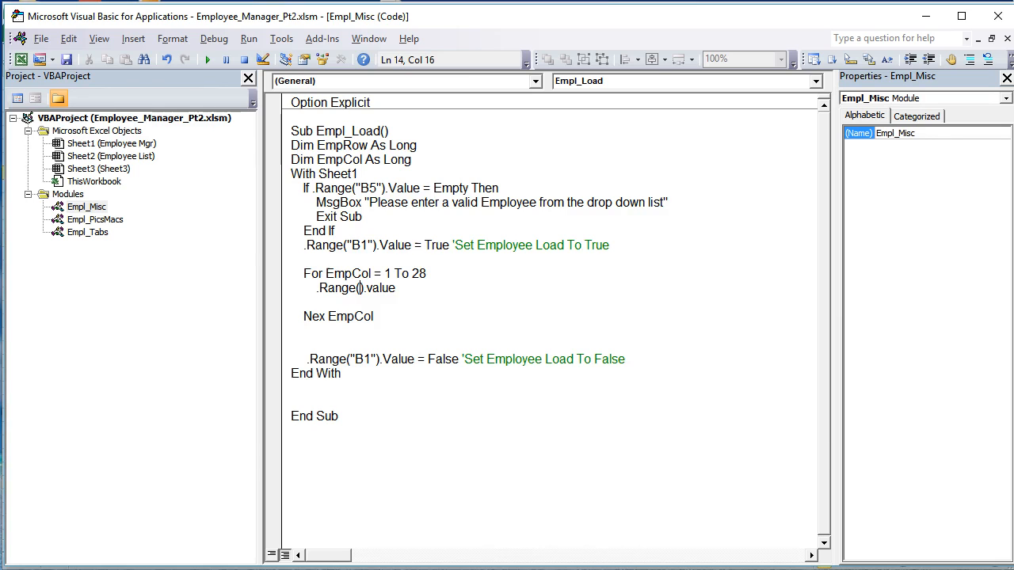
Step: Switch to the Employee List sheet and examine the row 1 cell mappings across the columns from employee ID to City
{"action": "key", "text": "alt+F11"}
{"action": "left_click", "coordinate": [198, 84]}
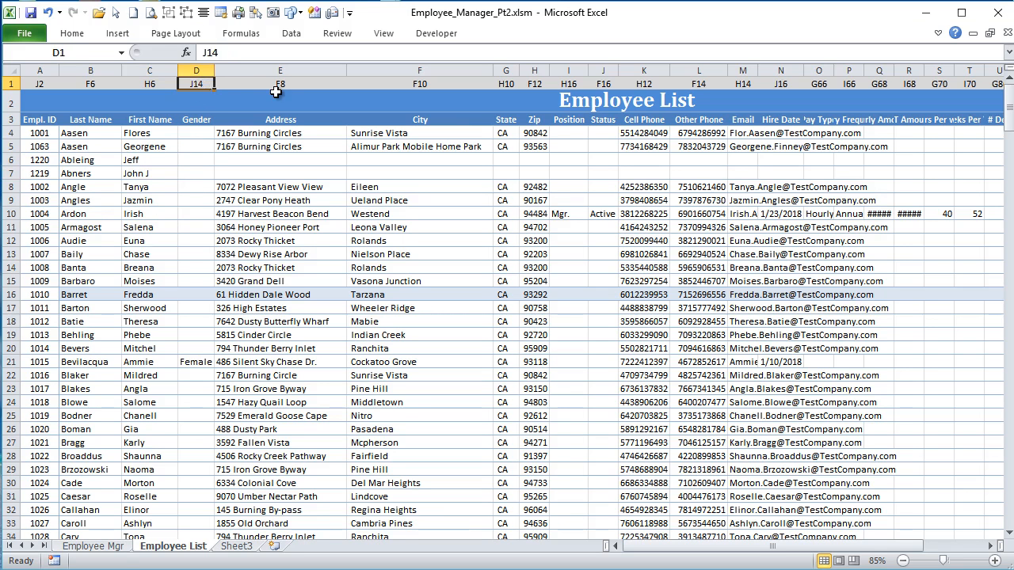
{"action": "left_click", "coordinate": [279, 85]}
{"action": "left_click", "coordinate": [396, 85]}
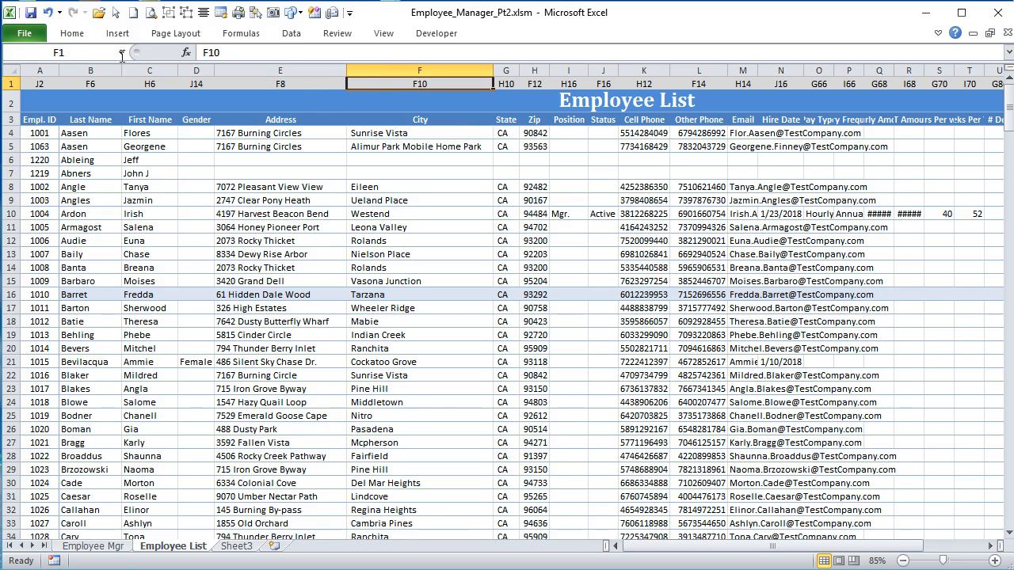
{"action": "left_click", "coordinate": [11, 84]}
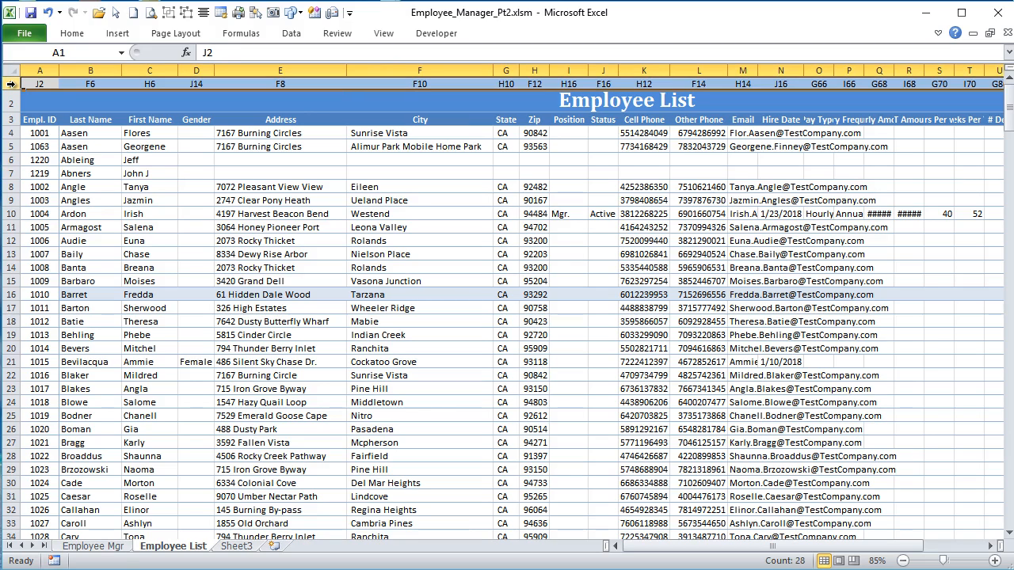
{"action": "left_click", "coordinate": [41, 83]}
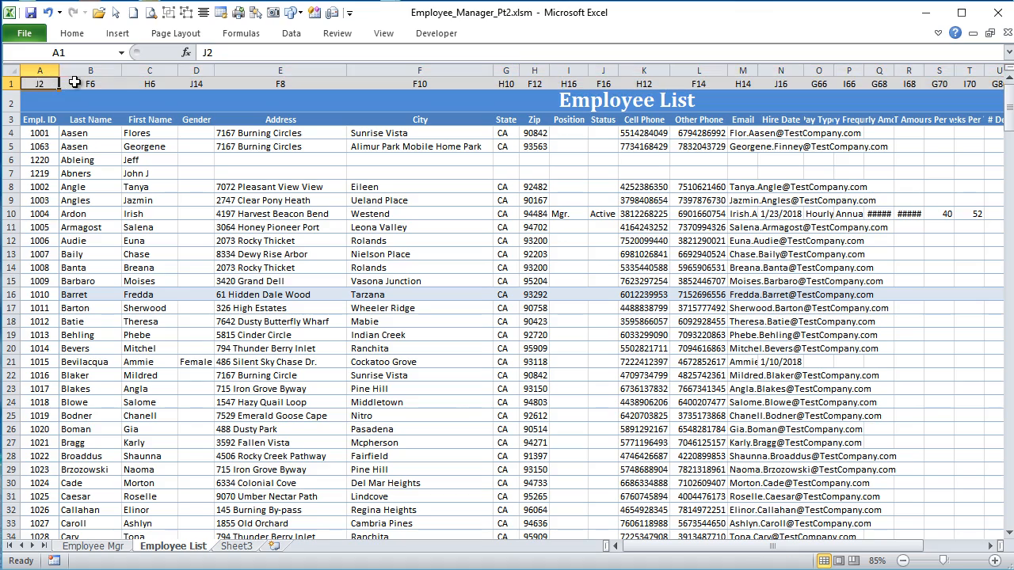
{"action": "left_click", "coordinate": [91, 84]}
{"action": "left_click", "coordinate": [141, 84]}
{"action": "left_click", "coordinate": [217, 83]}
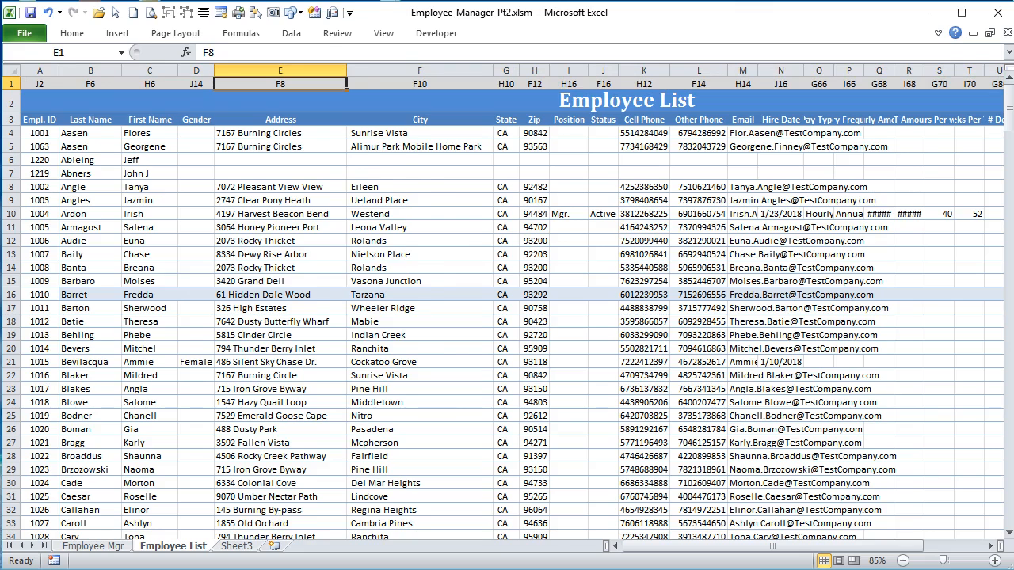
Step: Back in the VBA editor, fill the loop's Range argument with sheet2.Cells(1,EmpCol) so it reads the mapped cell address
{"action": "key", "text": "alt+F11"}
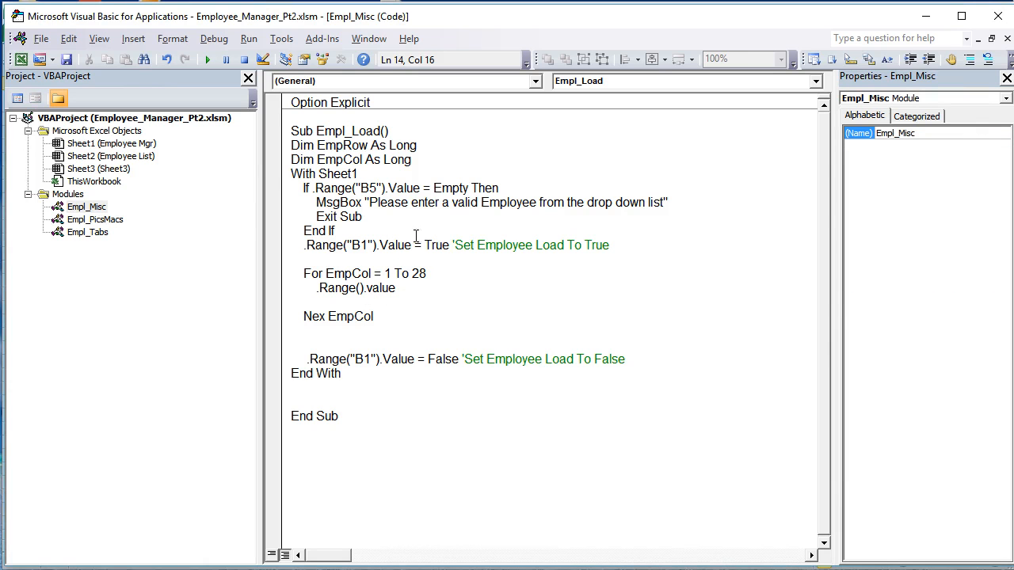
{"action": "type", "text": "sheet"}
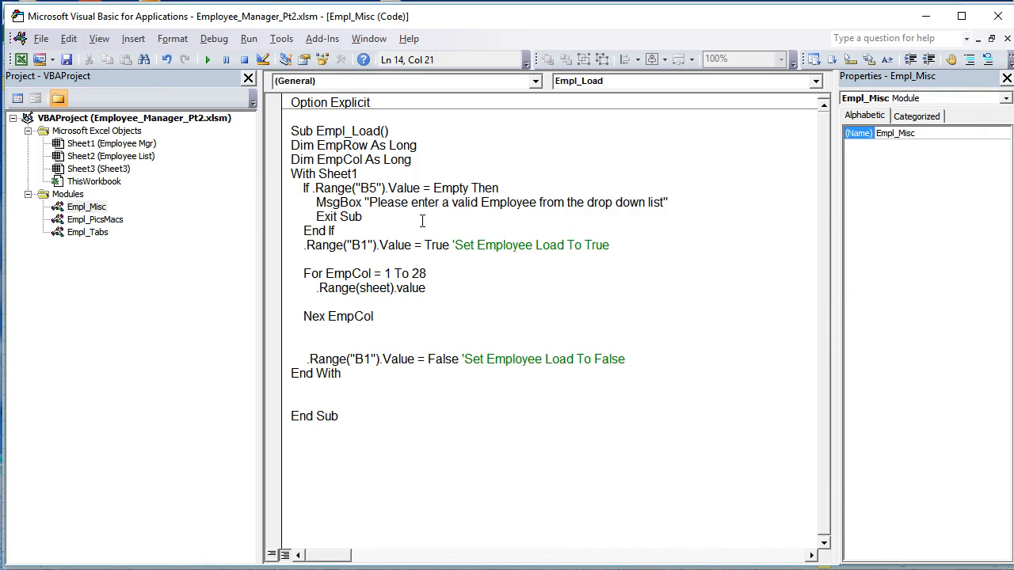
{"action": "type", "text": "2.cells"}
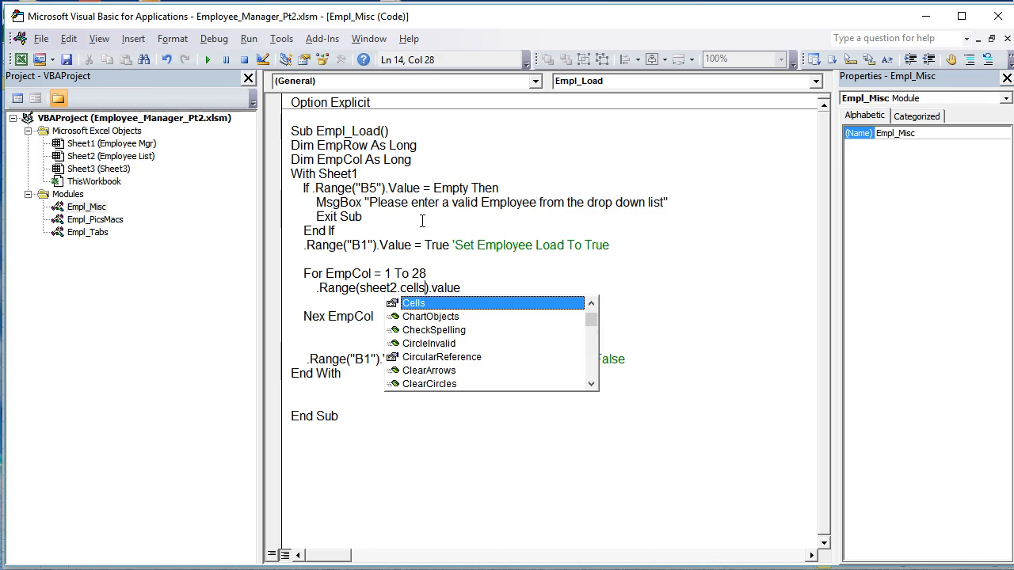
{"action": "type", "text": "(1"}
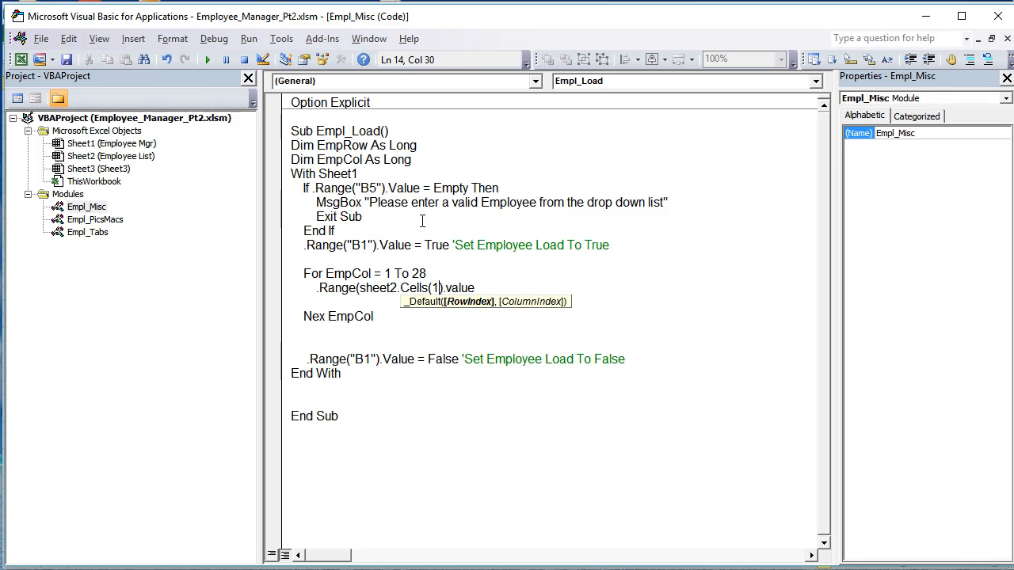
{"action": "type", "text": ","}
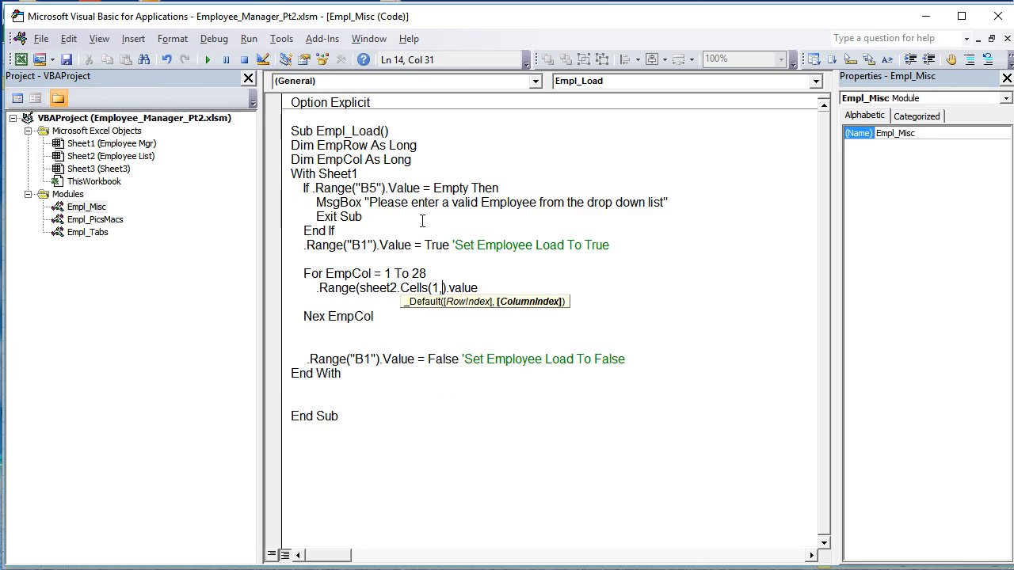
{"action": "type", "text": "EmpCol"}
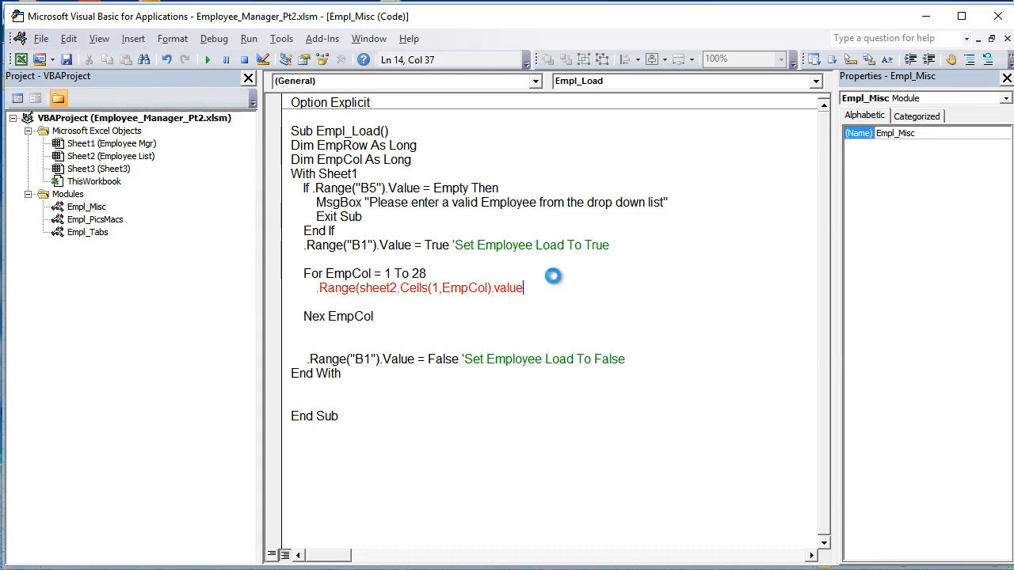
Step: Dismiss the compile error, close the Range argument after its inner .value and append .Value = to the statement
{"action": "left_click", "coordinate": [556, 278]}
{"action": "left_click", "coordinate": [719, 481]}
{"action": "left_click_drag", "start_coordinate": [526, 288], "coordinate": [361, 289]}
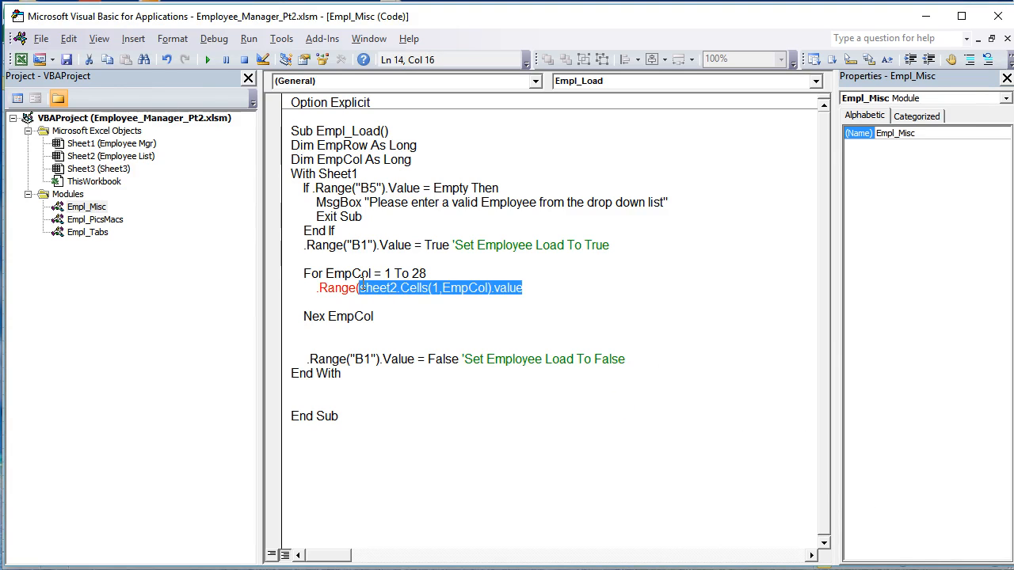
{"action": "left_click", "coordinate": [528, 286]}
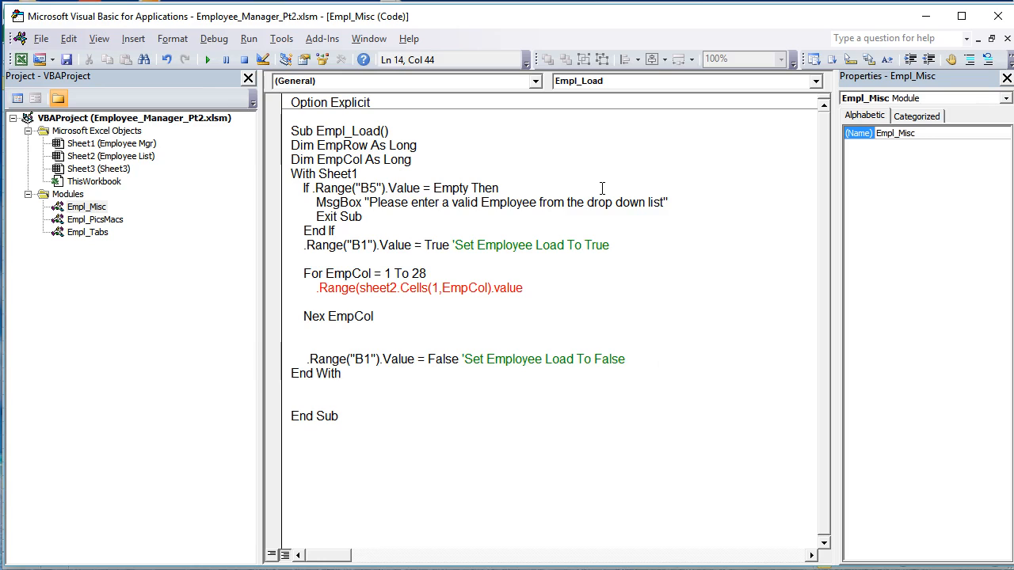
{"action": "type", "text": ").Value"}
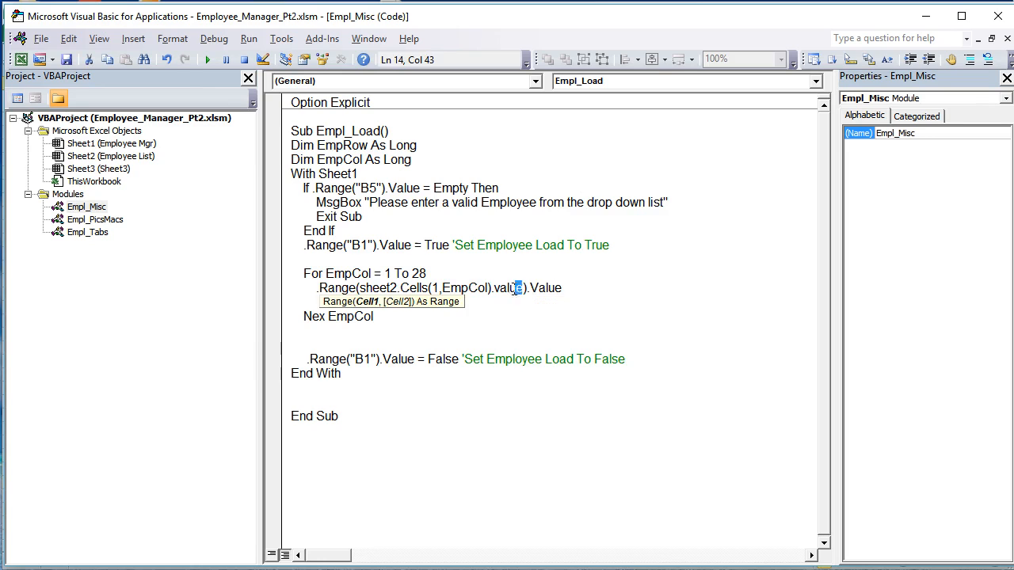
{"action": "left_click_drag", "start_coordinate": [525, 287], "coordinate": [359, 287]}
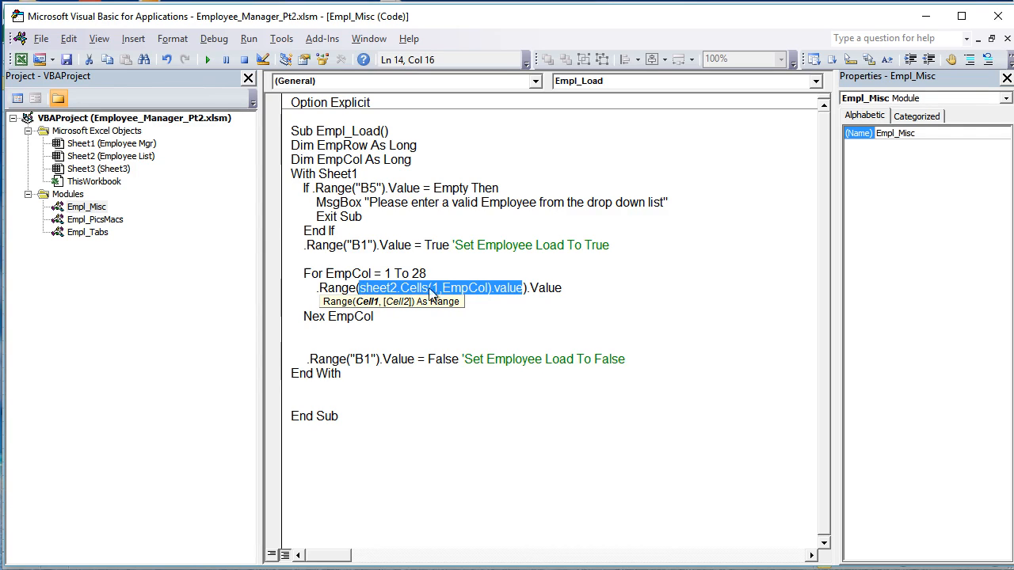
{"action": "left_click", "coordinate": [572, 289]}
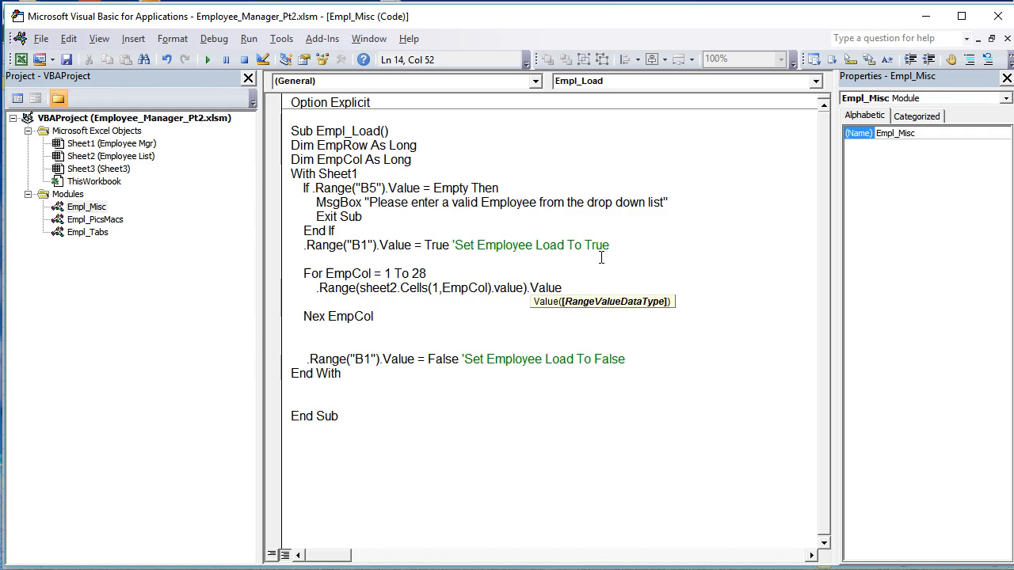
{"action": "type", "text": "="}
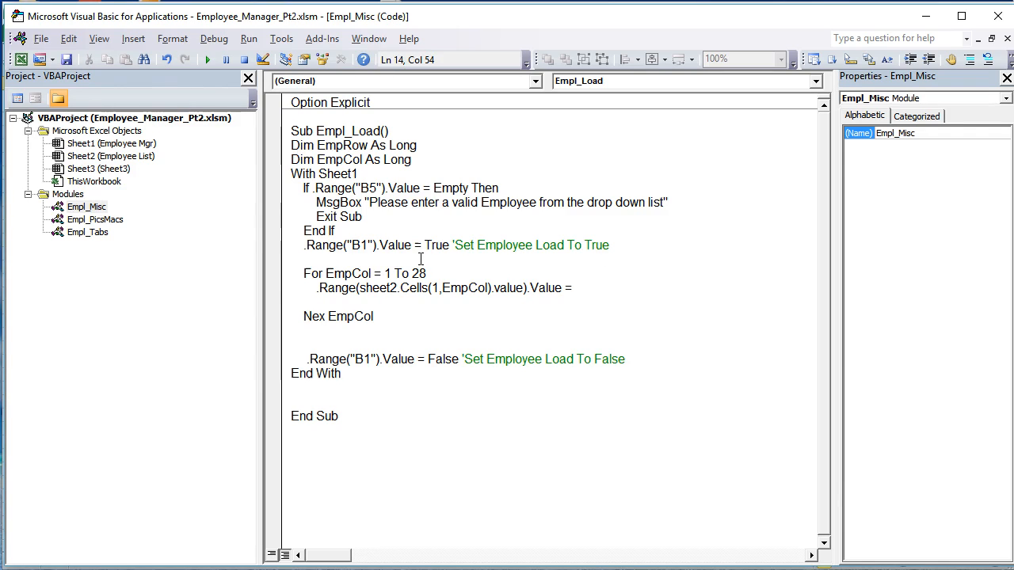
Step: On the blank line above the For statement, add EmpRow = .Range("B5").Value
{"action": "left_click", "coordinate": [421, 259]}
{"action": "left_click", "coordinate": [734, 473]}
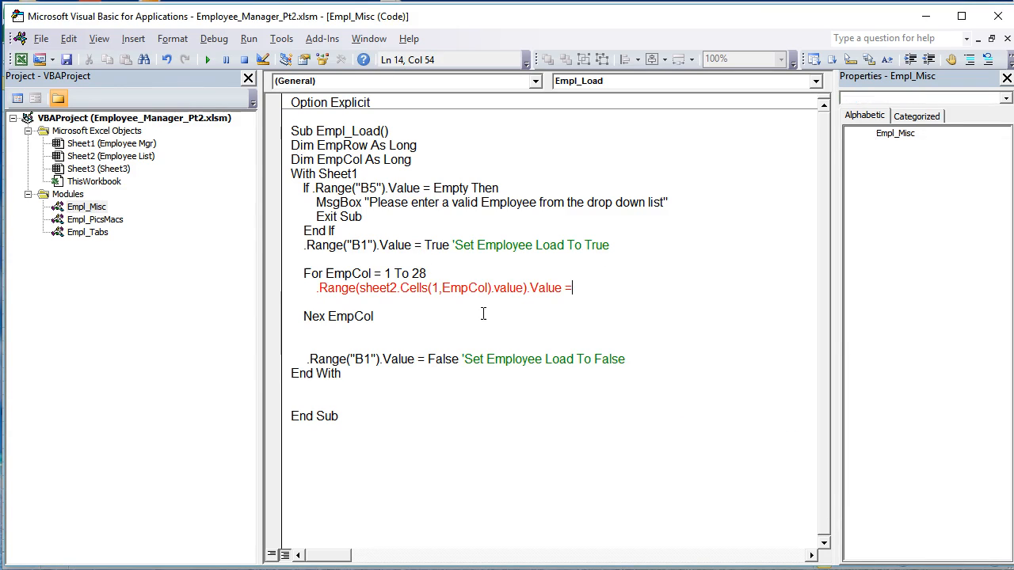
{"action": "left_click", "coordinate": [478, 261]}
{"action": "type", "text": "Emp"}
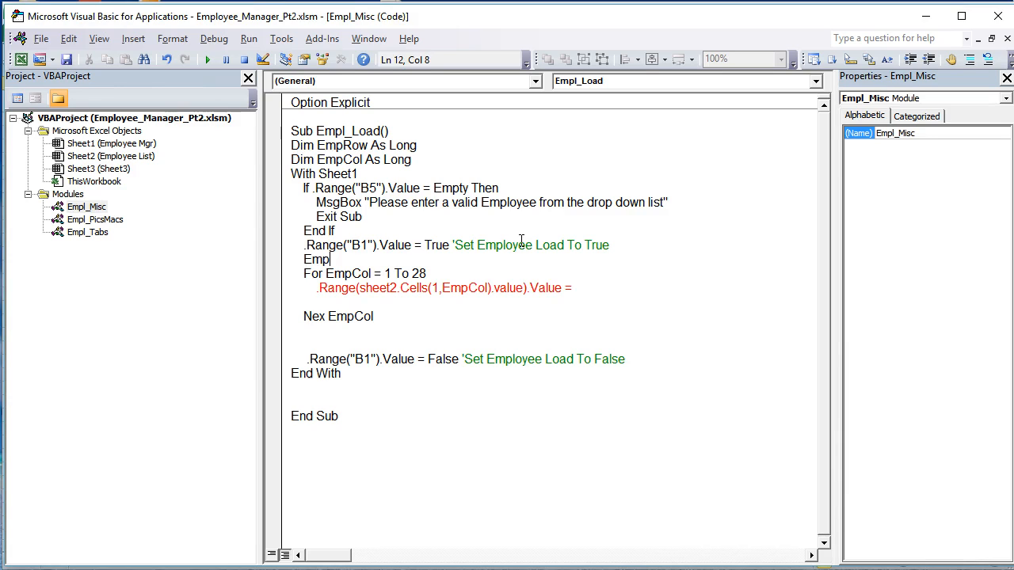
{"action": "type", "text": "Row = ."}
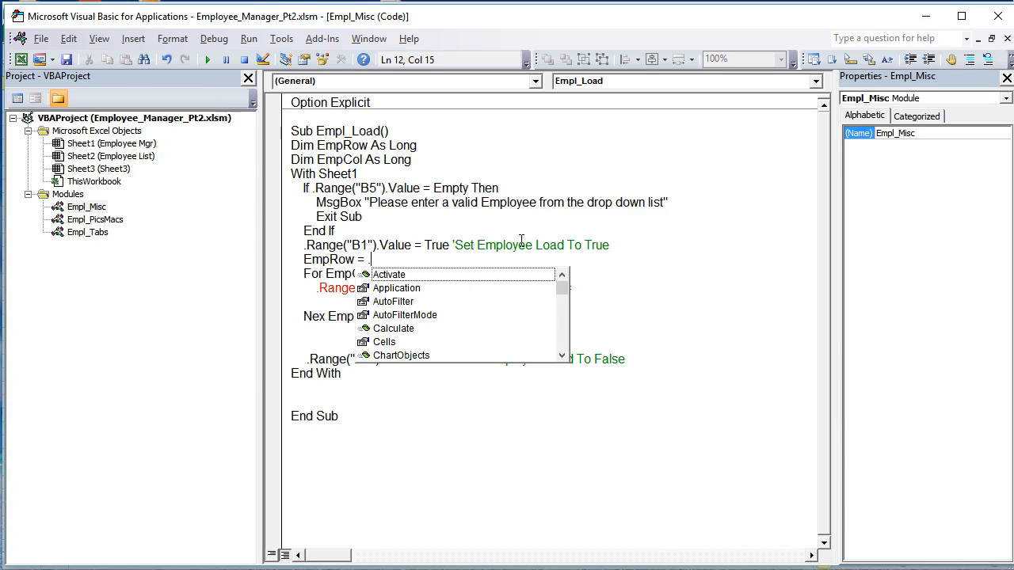
{"action": "type", "text": "Range(\"   \").value"}
{"action": "key", "text": "Left"}
{"action": "key", "text": "Left"}
{"action": "key", "text": "Left"}
{"action": "key", "text": "Left"}
{"action": "key", "text": "Left"}
{"action": "key", "text": "Left"}
{"action": "key", "text": "Left"}
{"action": "key", "text": "Left"}
{"action": "key", "text": "BackSpace"}
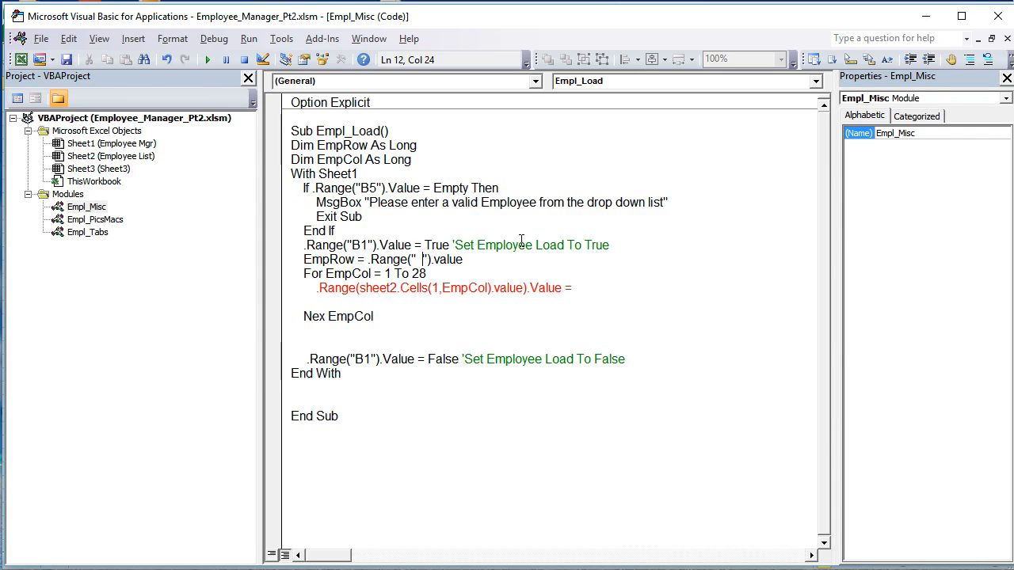
{"action": "key", "text": "BackSpace"}
{"action": "key", "text": "BackSpace"}
{"action": "type", "text": "B5"}
Step: Complete the loop assignment with Sheet2.Cells(EmpRow, EmpCol).Value and delete the blank line above Nex EmpCol
{"action": "left_click", "coordinate": [633, 294]}
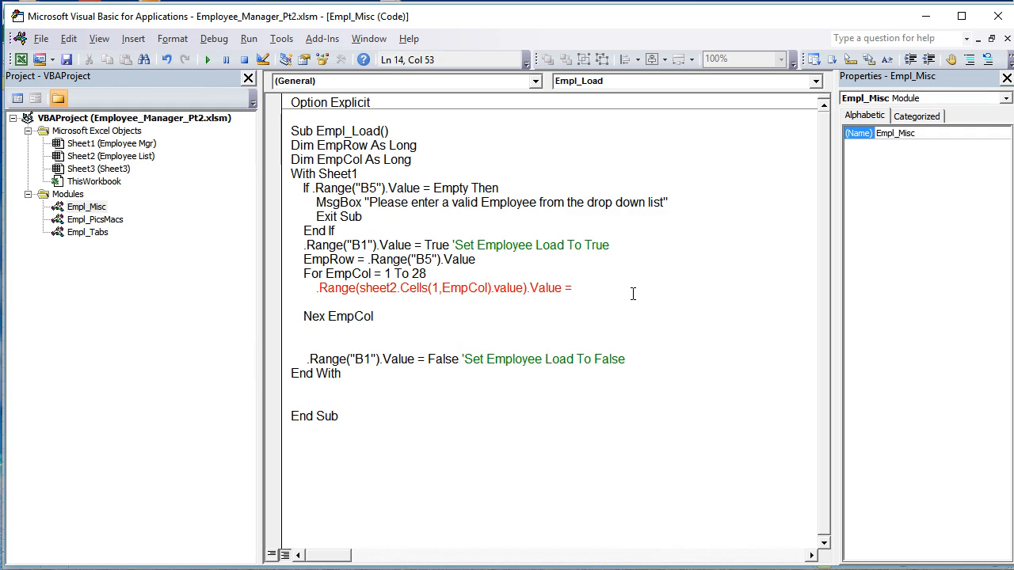
{"action": "type", "text": "Sheet"}
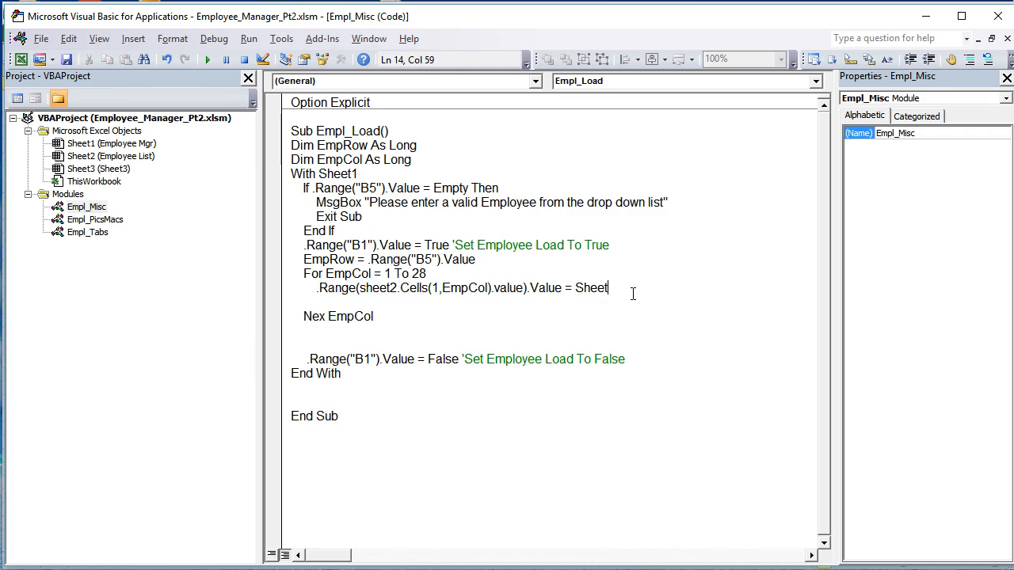
{"action": "type", "text": "2("}
{"action": "key", "text": "BackSpace"}
{"action": "type", "text": ".ce"}
{"action": "key", "text": "Tab"}
{"action": "type", "text": "("}
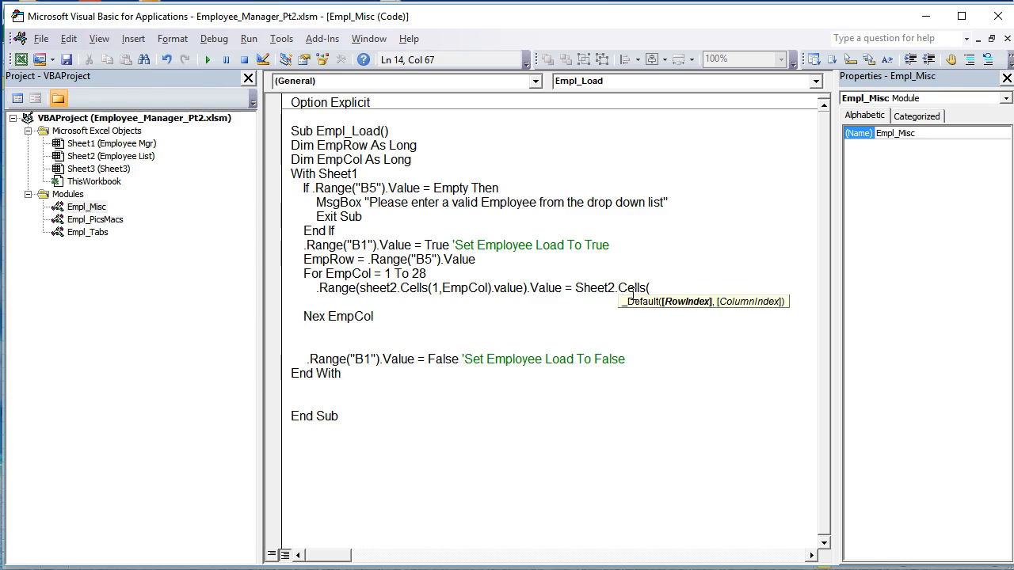
{"action": "type", "text": "EmpRow,"}
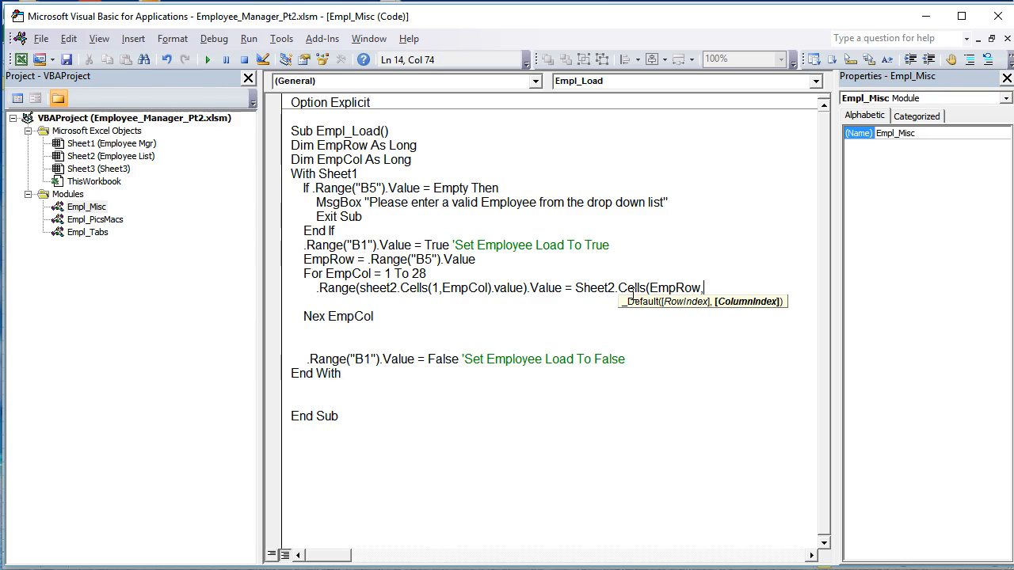
{"action": "type", "text": "EmpCol).value"}
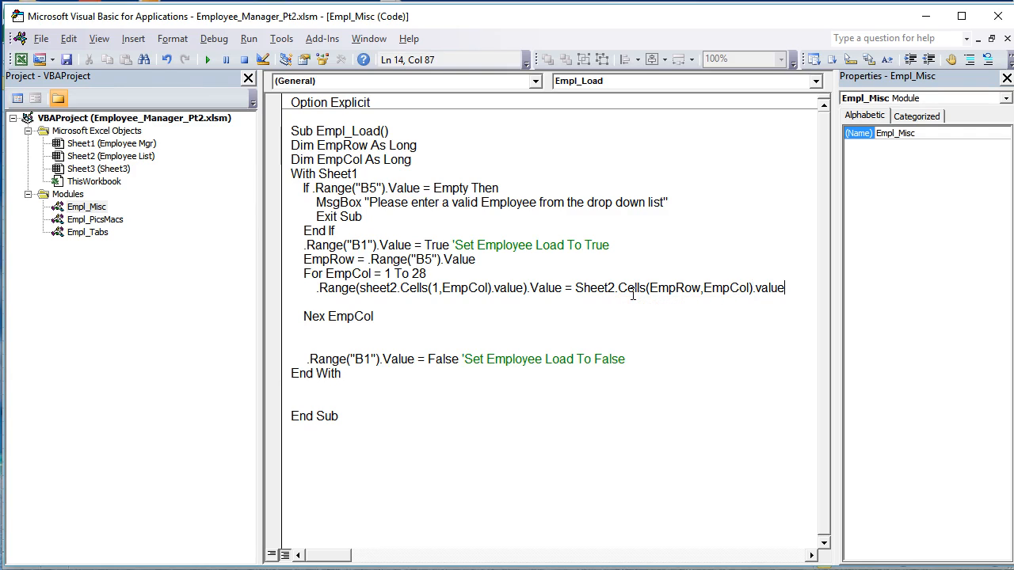
{"action": "left_click", "coordinate": [422, 302]}
{"action": "key", "text": "BackSpace"}
{"action": "key", "text": "BackSpace"}
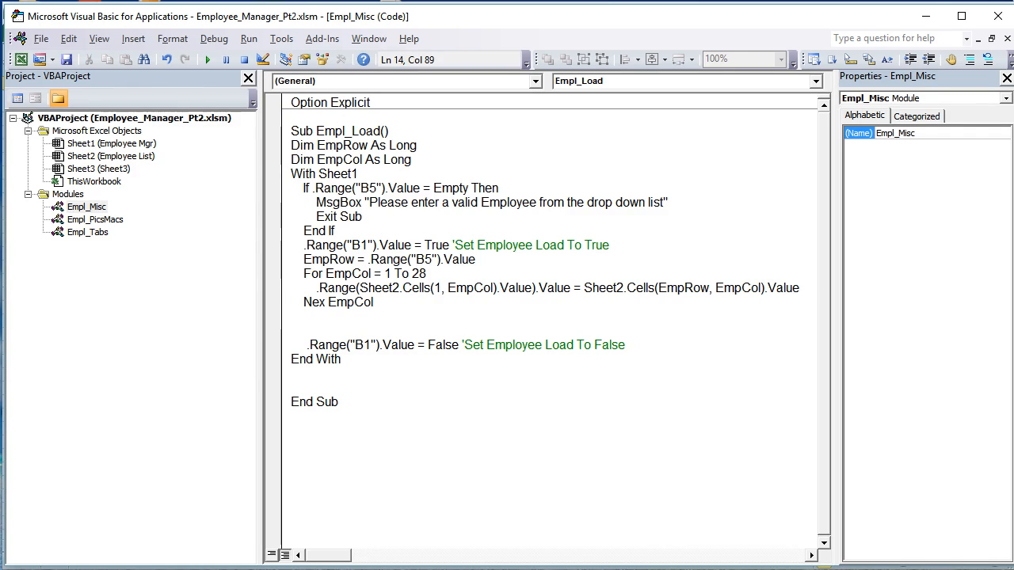
Step: Highlight the For to Nex EmpCol block for review and indent the empty line below it
{"action": "left_click_drag", "start_coordinate": [373, 302], "coordinate": [290, 278]}
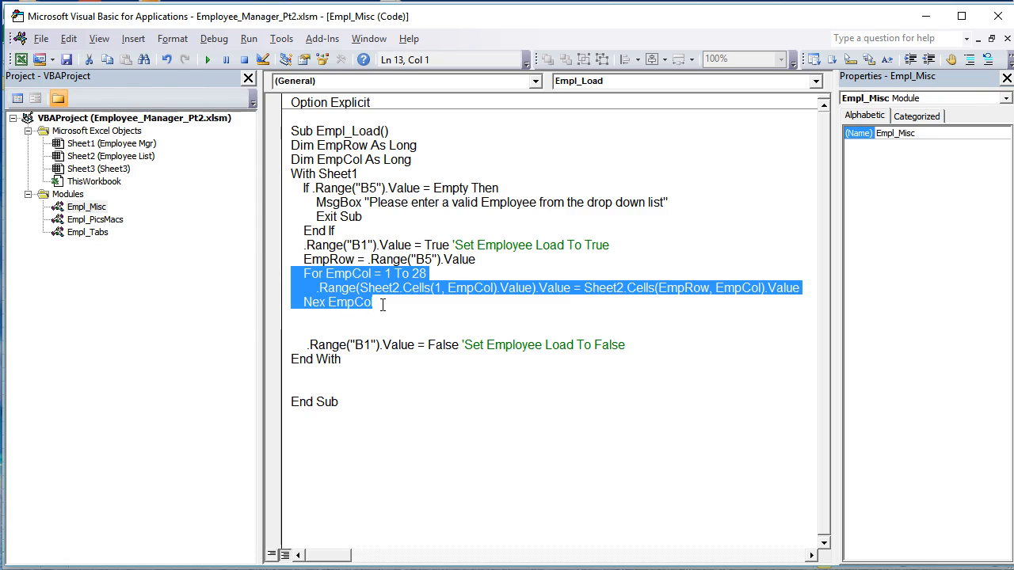
{"action": "left_click_drag", "start_coordinate": [382, 305], "coordinate": [257, 275]}
{"action": "left_click", "coordinate": [333, 315]}
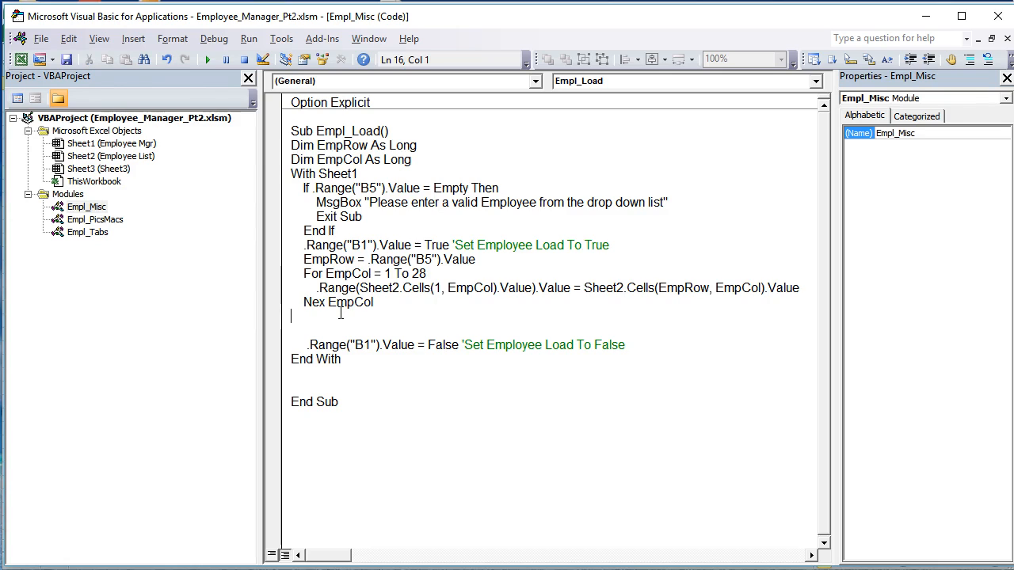
{"action": "key", "text": "Tab"}
Step: Switch to the Employee Mgr sheet and select the ExistEmpGrp and NewEmpGrp button groups in turn to check their names
{"action": "key", "text": "alt+F11"}
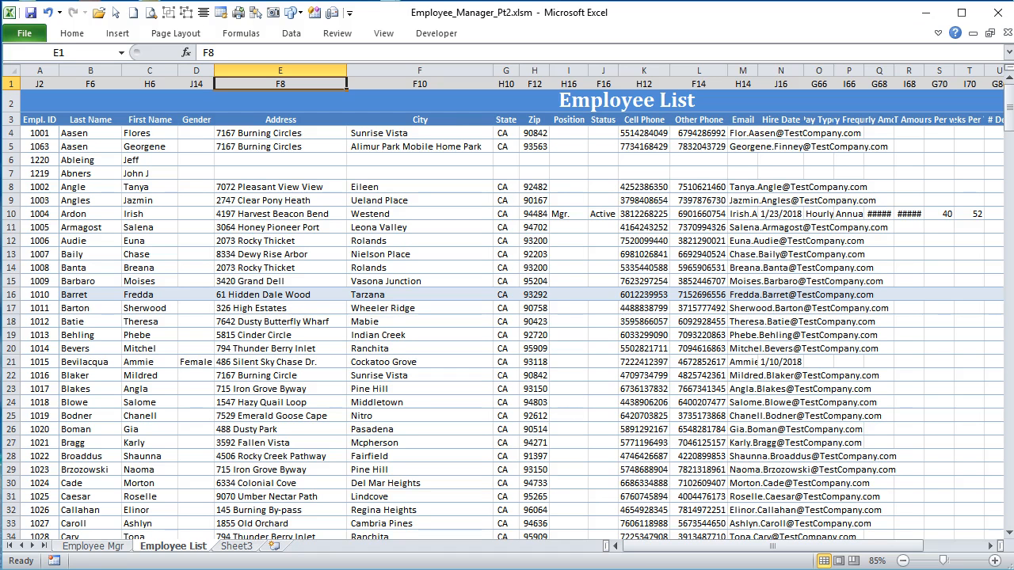
{"action": "left_click", "coordinate": [103, 546]}
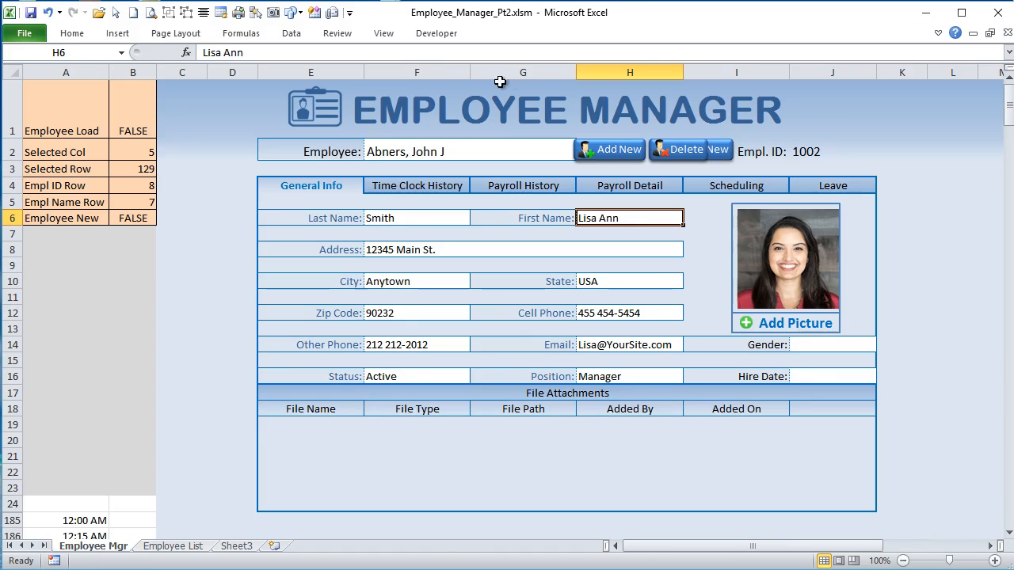
{"action": "left_click", "coordinate": [588, 150], "text": "ctrl"}
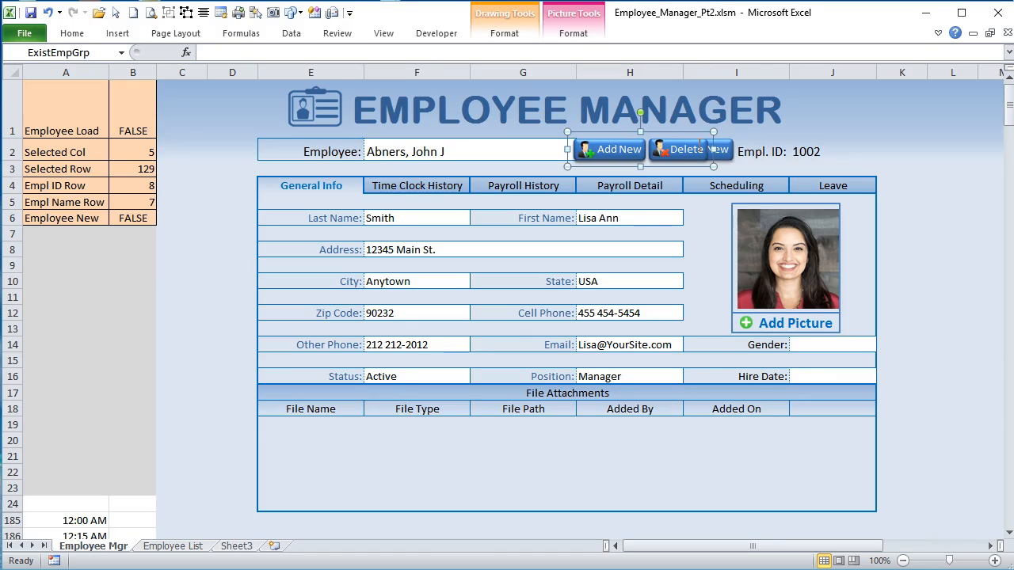
{"action": "left_click", "coordinate": [726, 144], "text": "ctrl"}
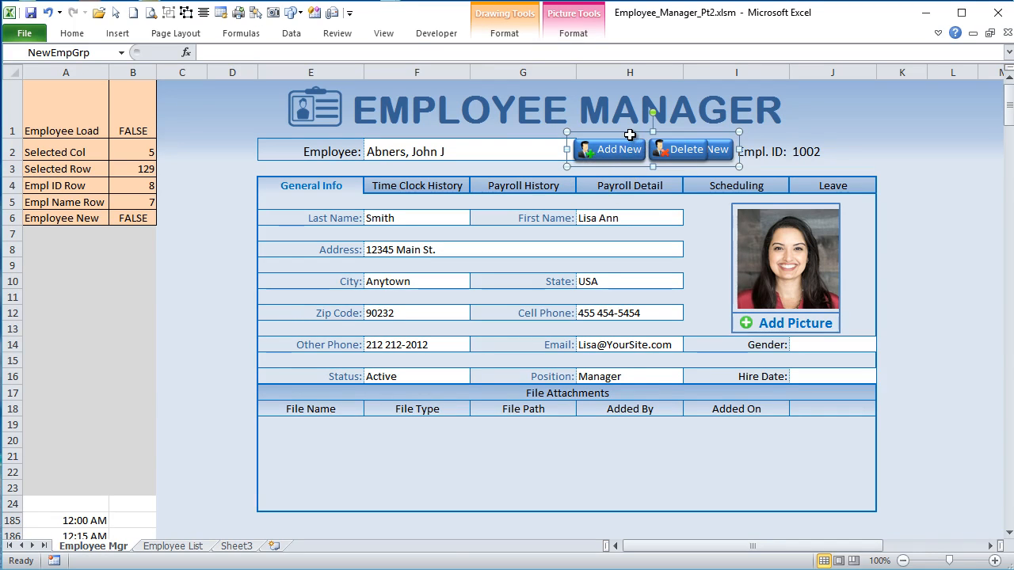
Step: Return to the Empl_Load code and add .Shapes("NewEmpGrp").Visible = msoFalse on the empty line below Nex EmpCol
{"action": "left_click", "coordinate": [700, 139]}
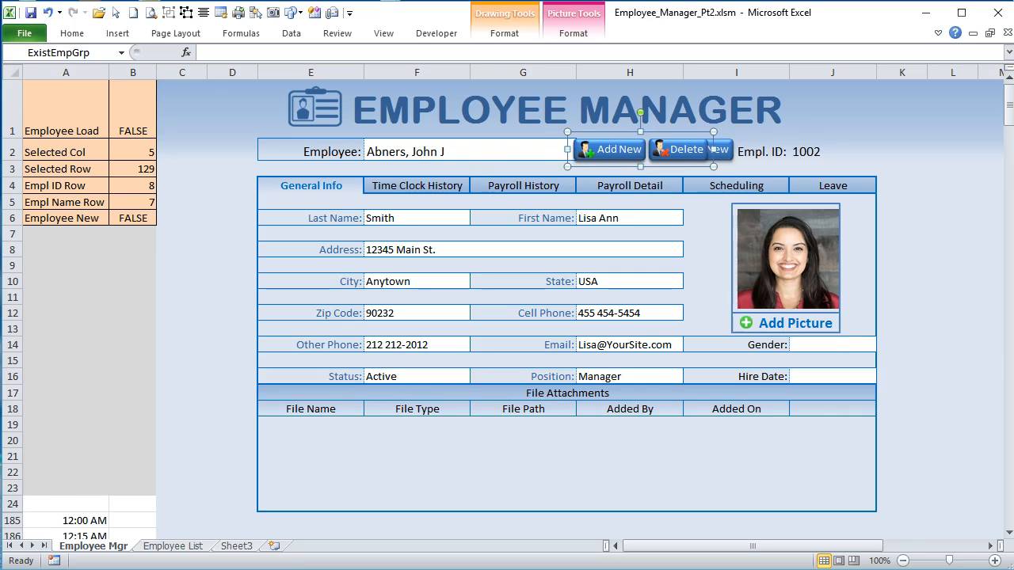
{"action": "key", "text": "alt+F11"}
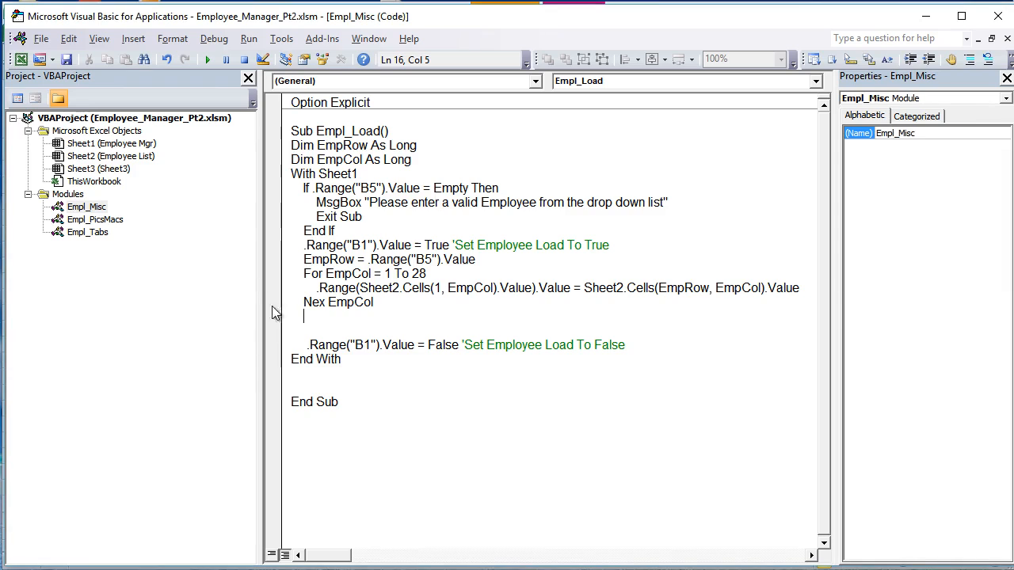
{"action": "type", "text": ".sg"}
{"action": "key", "text": "BackSpace"}
{"action": "key", "text": "BackSpace"}
{"action": "key", "text": "BackSpace"}
{"action": "type", "text": ".sh"}
{"action": "key", "text": "Tab"}
{"action": "type", "text": "(\""}
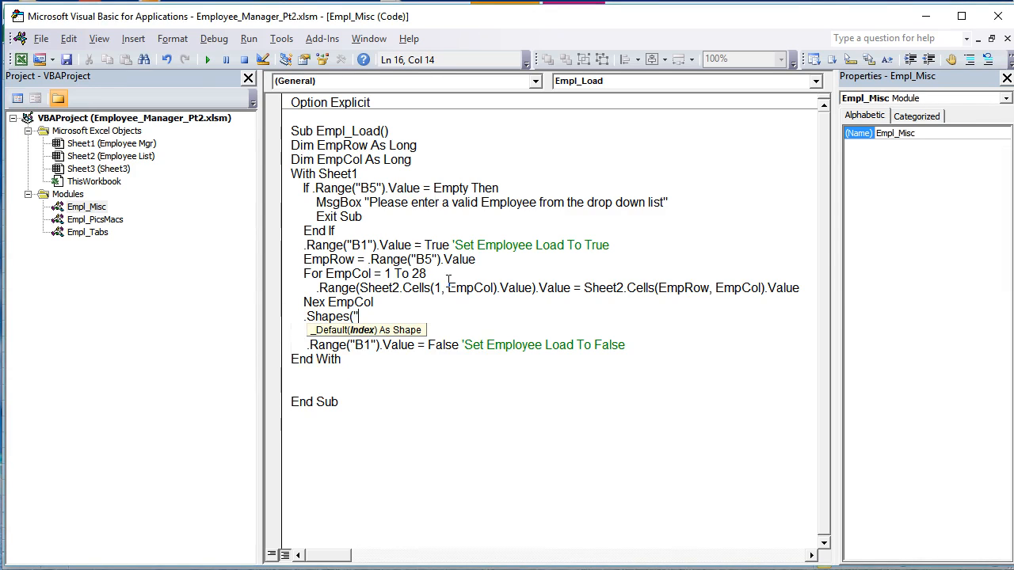
{"action": "type", "text": "NewEmpGrp"}
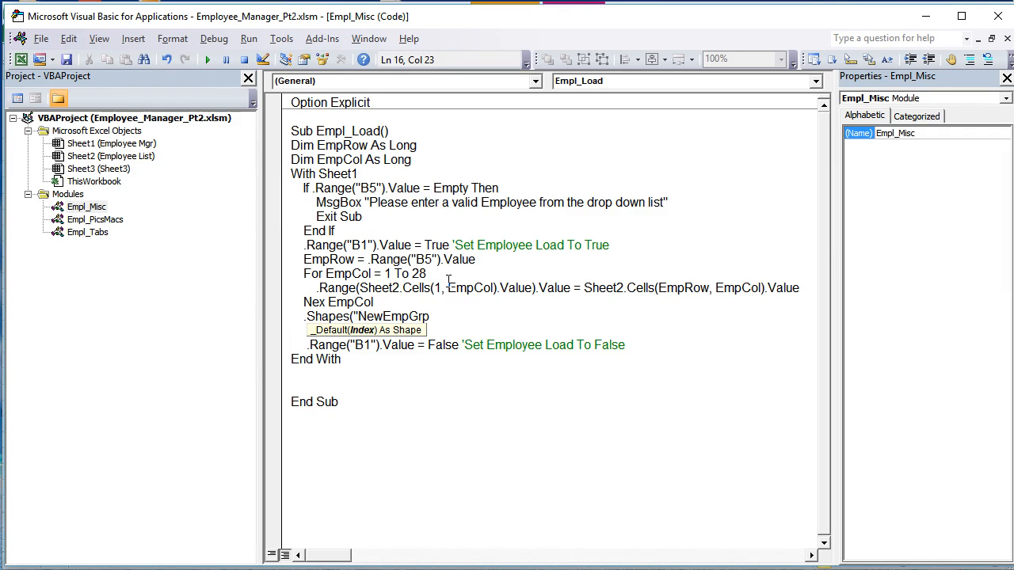
{"action": "type", "text": "\").v"}
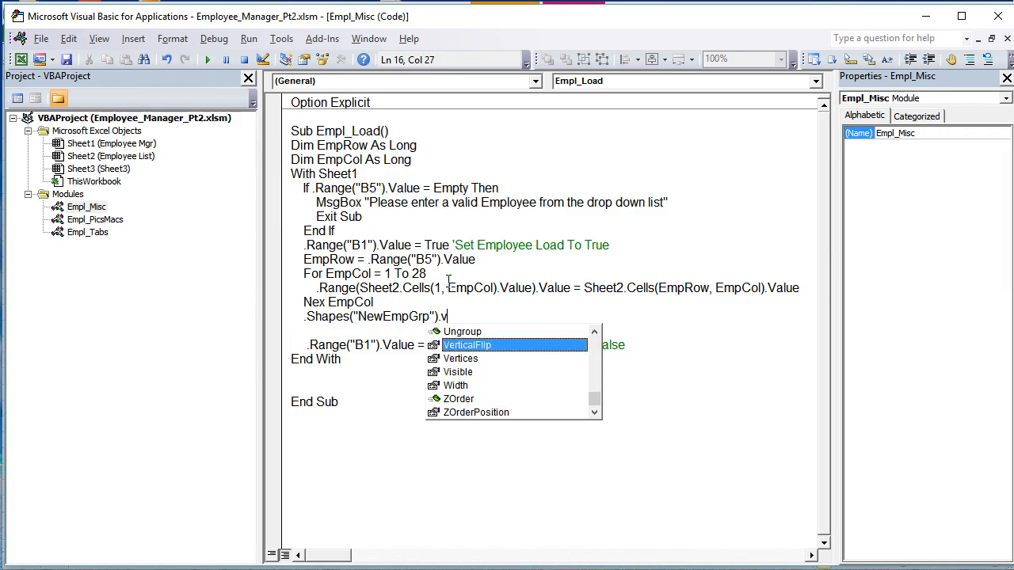
{"action": "type", "text": "isible "}
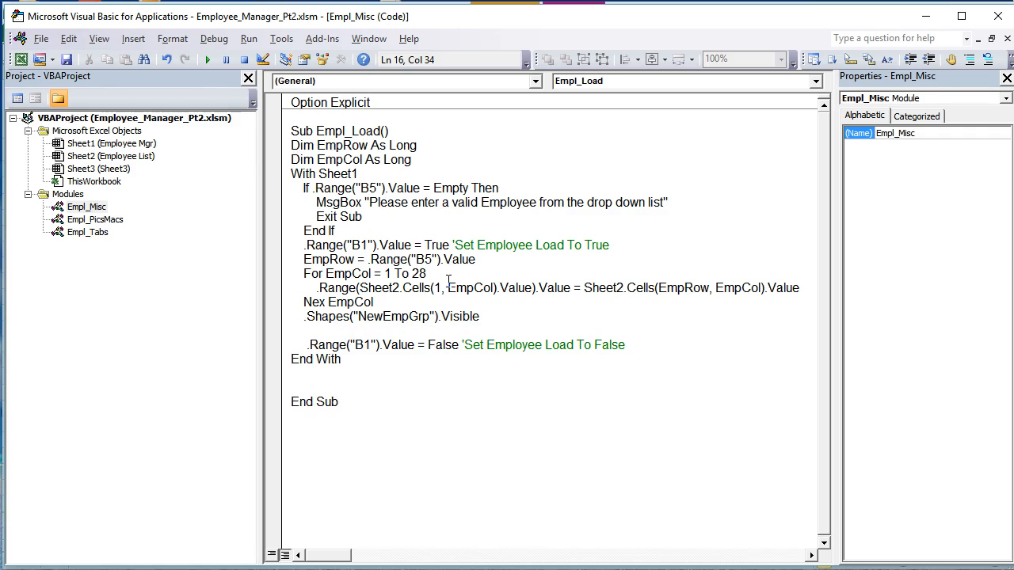
{"action": "type", "text": "= ms"}
{"action": "key", "text": "Down"}
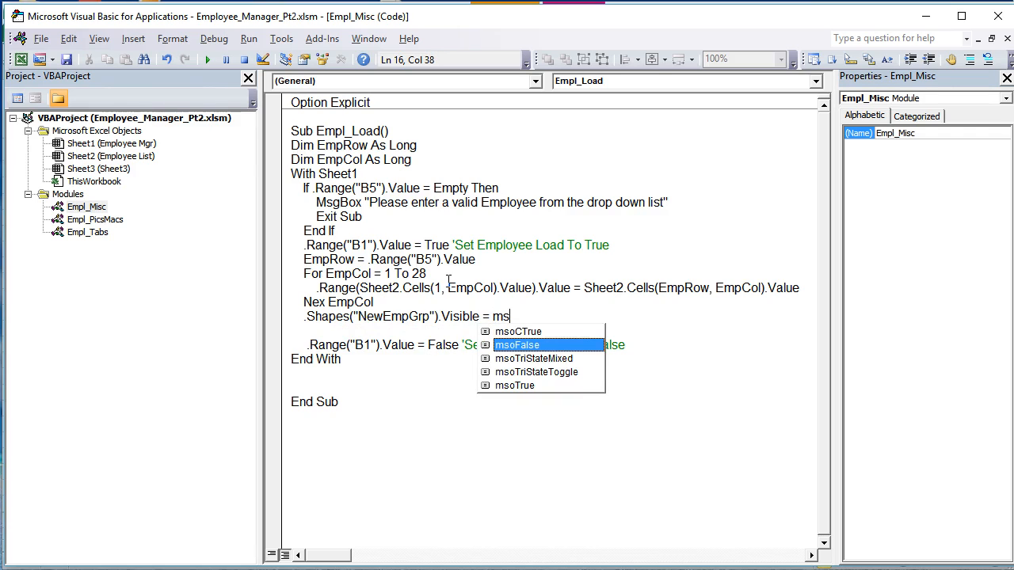
{"action": "key", "text": "Tab"}
{"action": "key", "text": "Return"}
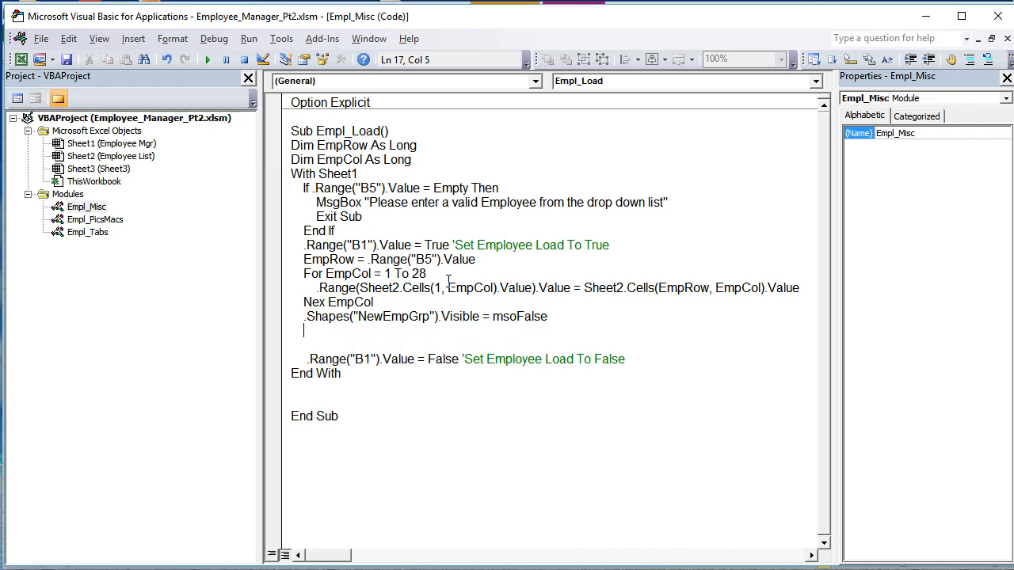
Step: Add .Shapes("ExistEmpGrp").Visible = msoCTrue below the NewEmpGrp line and remove the blank line above the B1 reset
{"action": "type", "text": ".Shapes("}
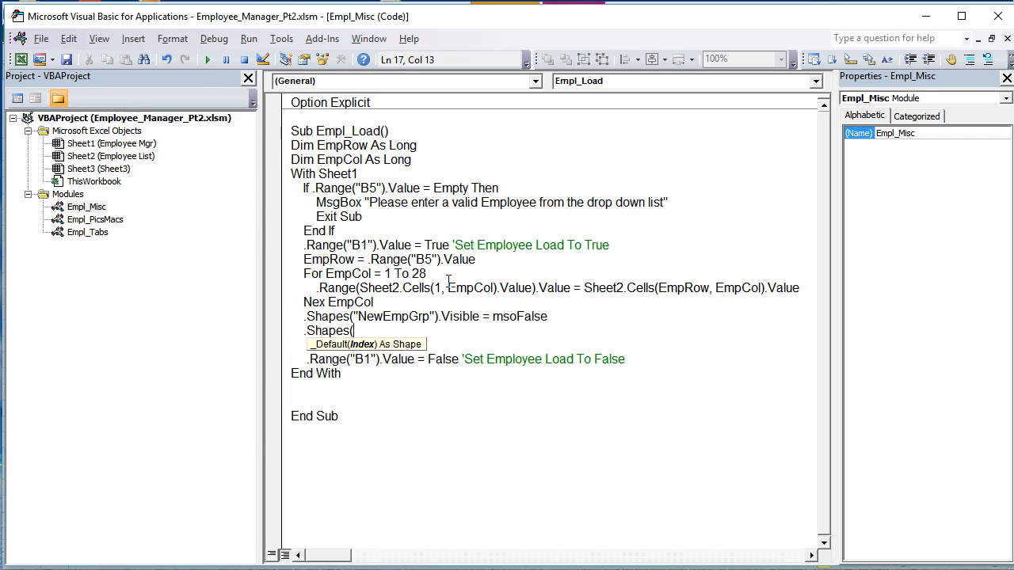
{"action": "type", "text": "\"ExistEmpGrp"}
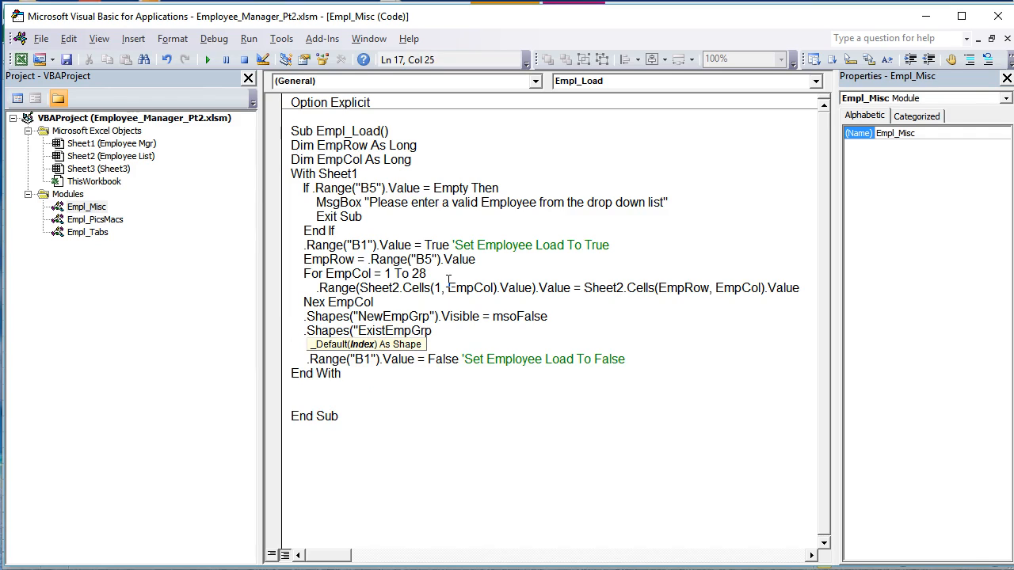
{"action": "type", "text": "\").vi"}
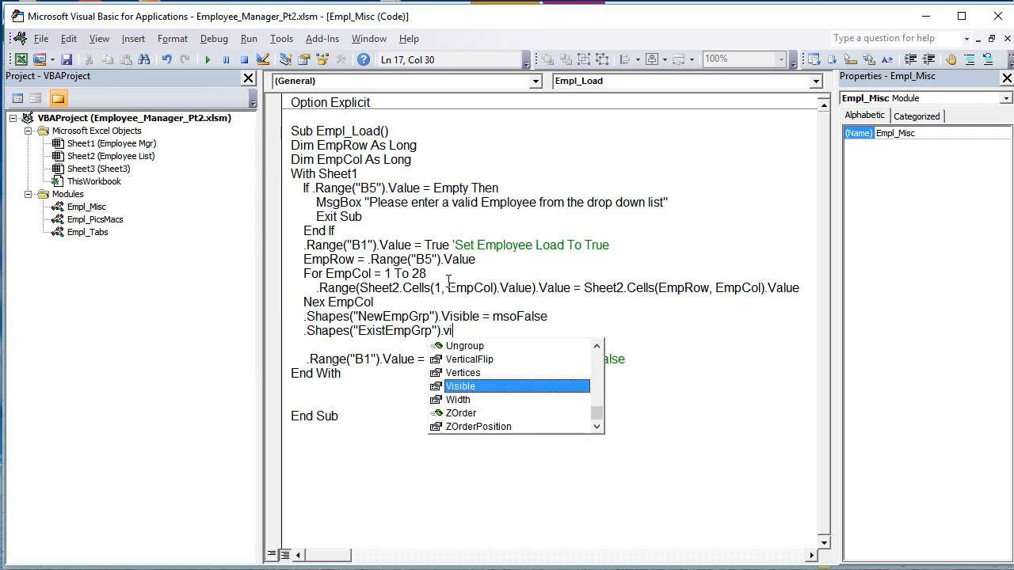
{"action": "key", "text": "Tab"}
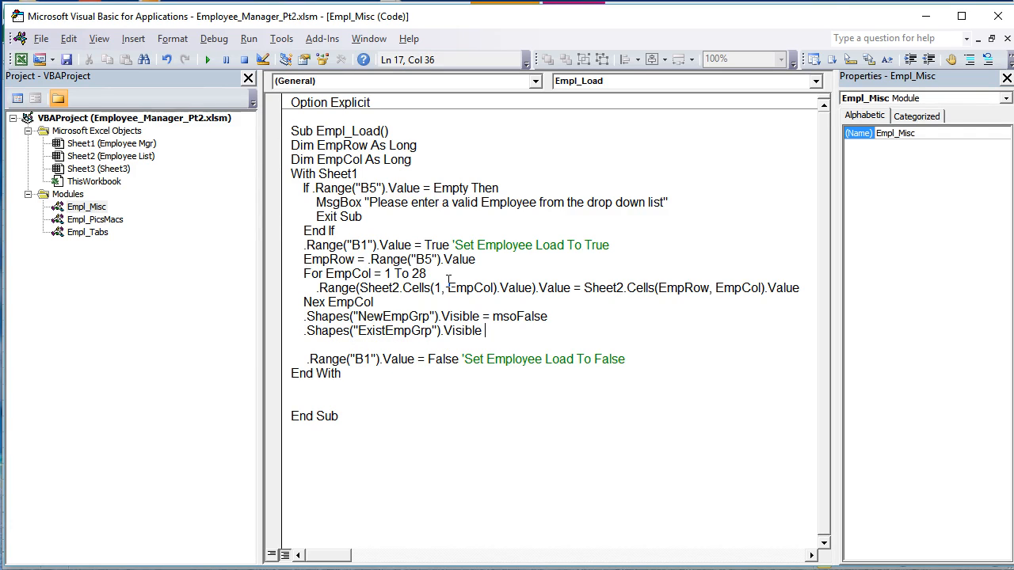
{"action": "type", "text": "="}
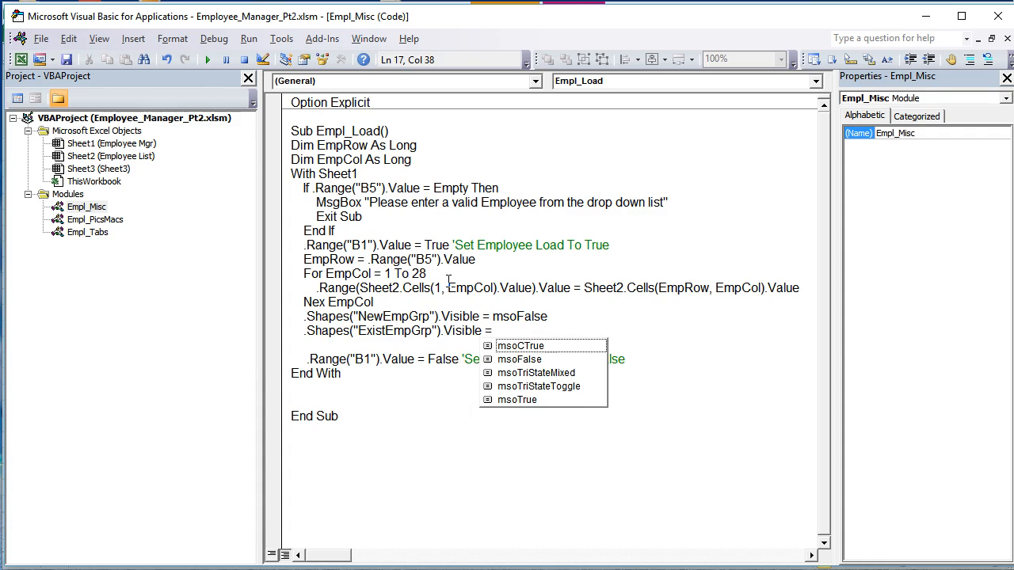
{"action": "key", "text": "Tab"}
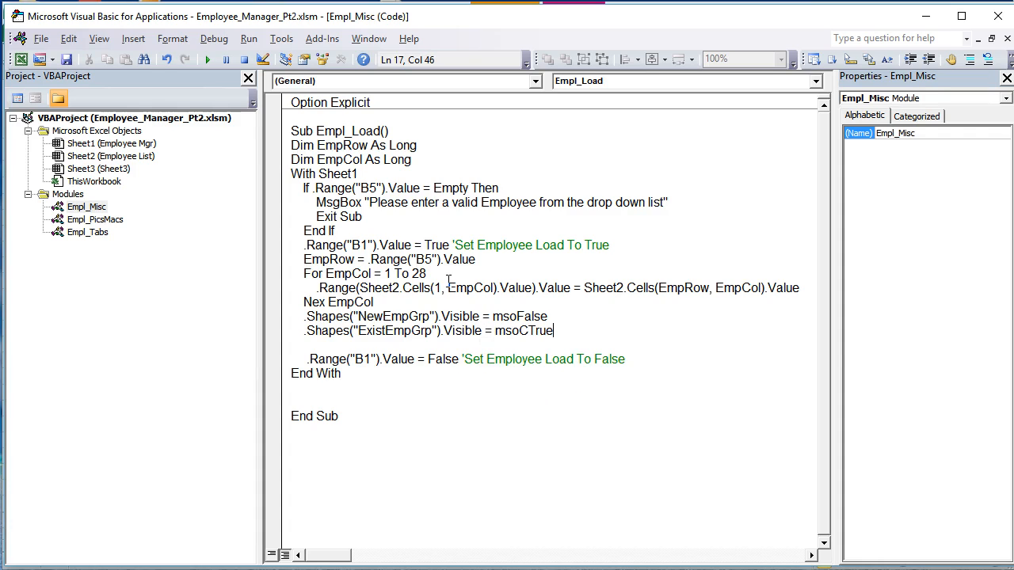
{"action": "key", "text": "Return"}
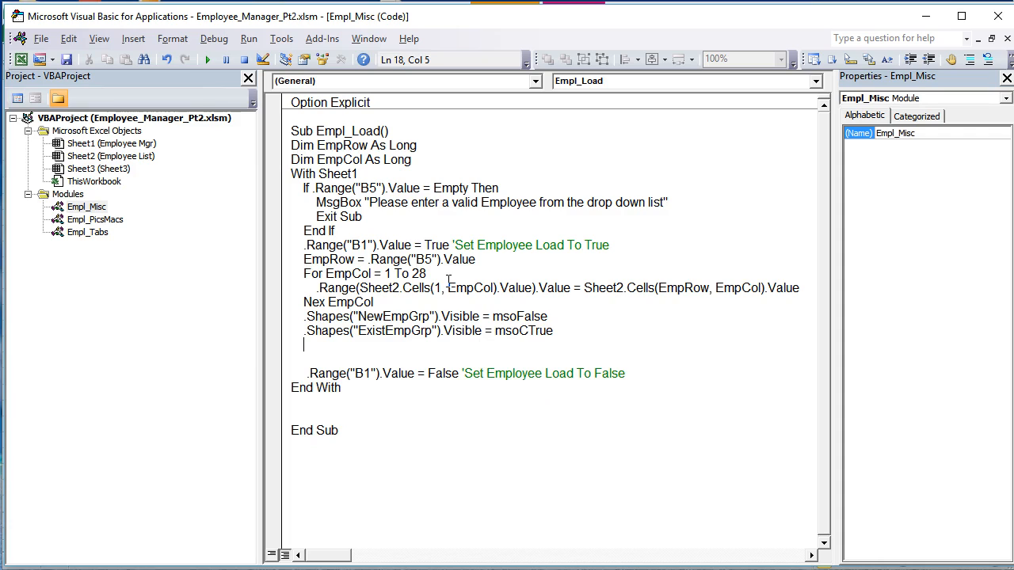
{"action": "key", "text": "BackSpace"}
{"action": "key", "text": "BackSpace"}
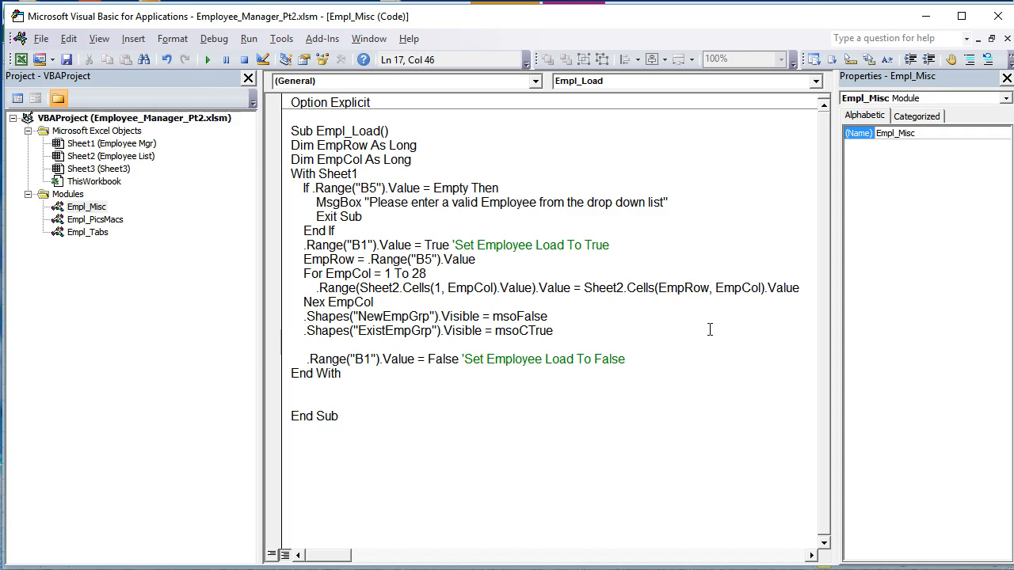
{"action": "left_click", "coordinate": [366, 344]}
{"action": "key", "text": "BackSpace"}
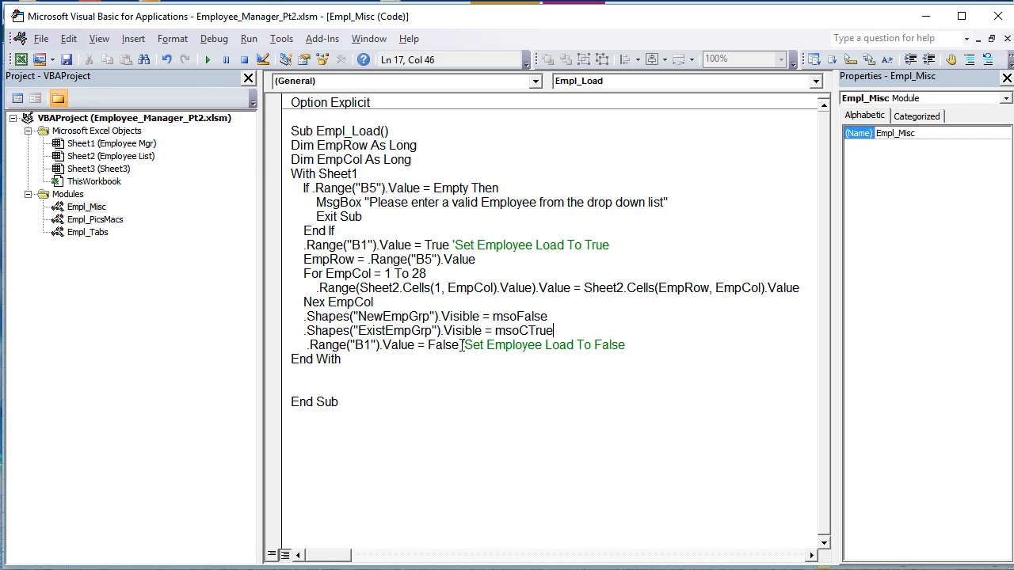
Step: Duplicate the line .Range("B1").Value = False 'Set Employee Load To False directly below itself
{"action": "left_click_drag", "start_coordinate": [634, 345], "coordinate": [302, 346]}
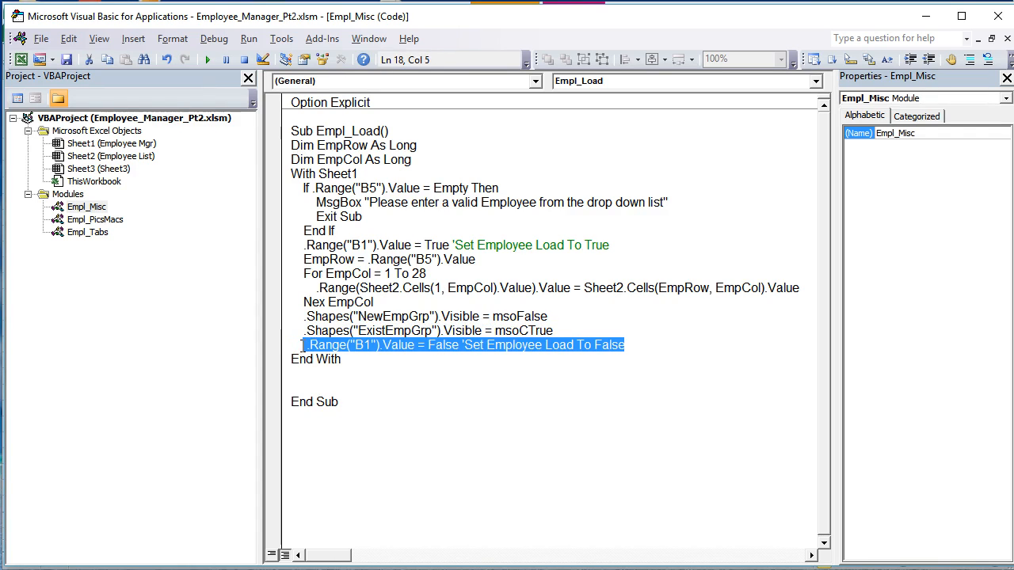
{"action": "left_click", "coordinate": [646, 342]}
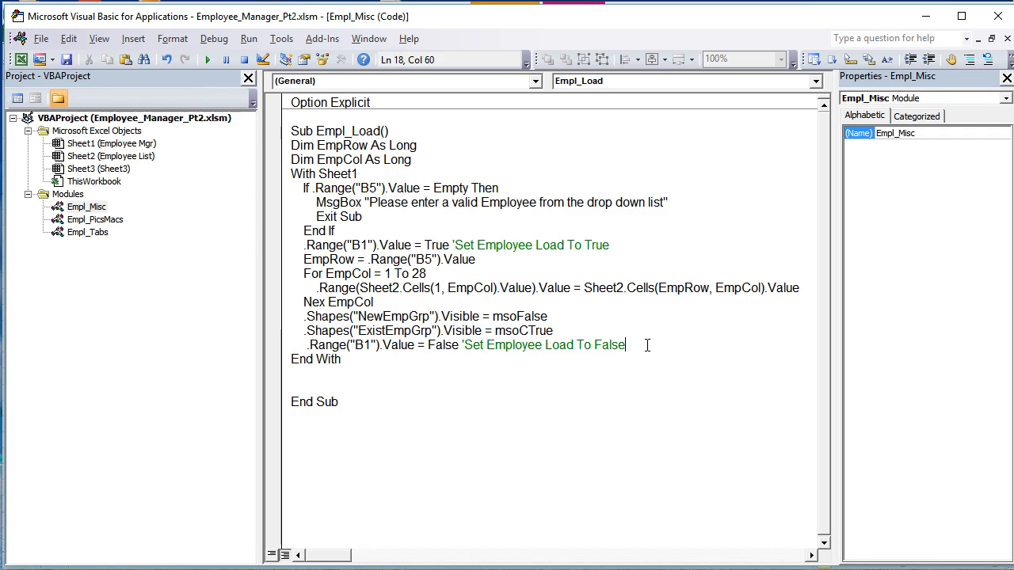
{"action": "key", "text": "Return"}
{"action": "type", "text": ".Range(\"B1\").Value = False 'Set Employee Load To False"}
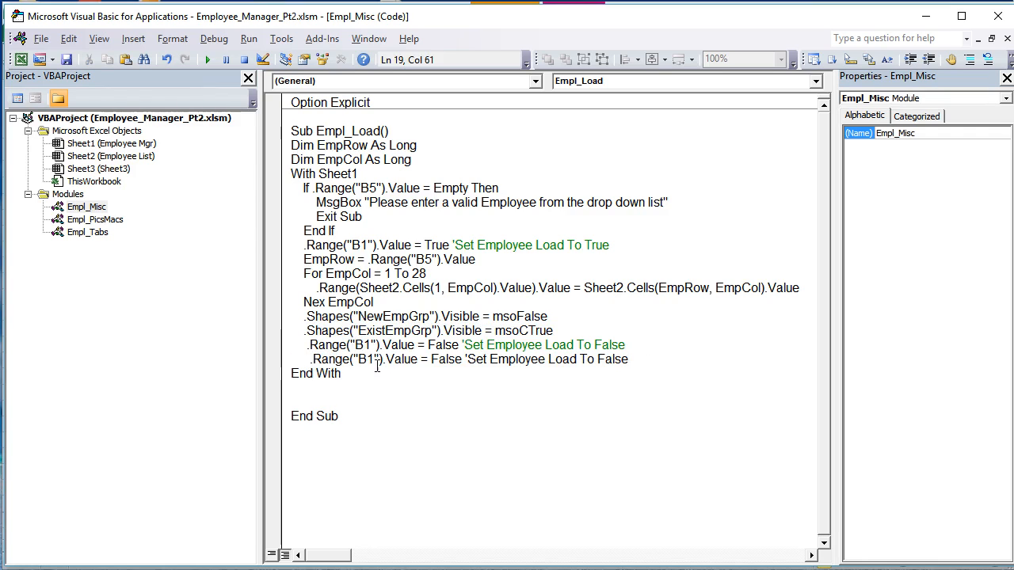
Step: Change the duplicated line's cell reference to B6 and its comment to 'Set New Employee To False
{"action": "left_click", "coordinate": [373, 360]}
{"action": "key", "text": "shift+Left"}
{"action": "type", "text": "6"}
{"action": "left_click", "coordinate": [492, 359]}
{"action": "type", "text": "New"}
{"action": "left_click_drag", "start_coordinate": [609, 360], "coordinate": [577, 360]}
{"action": "key", "text": "BackSpace"}
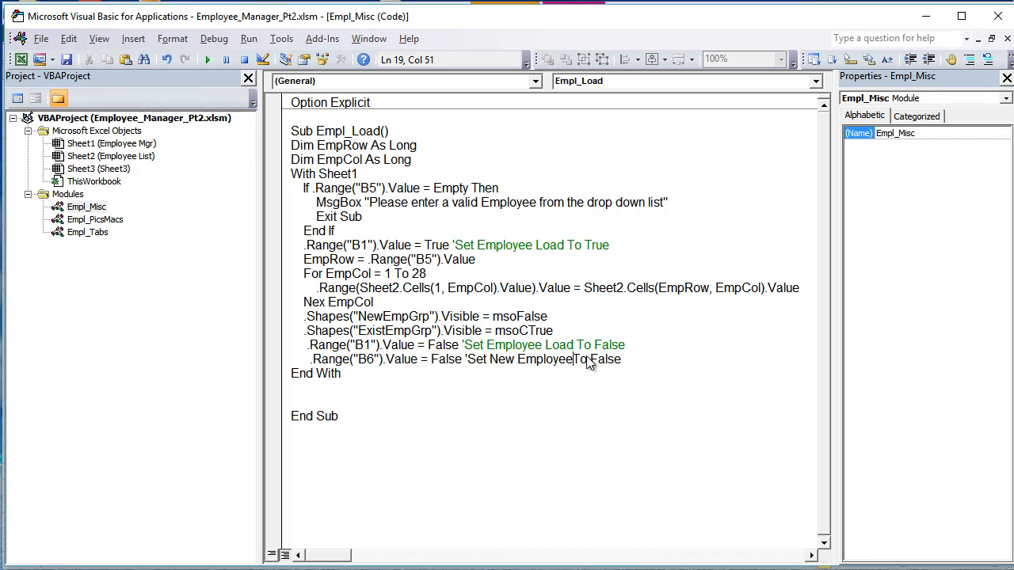
{"action": "left_click", "coordinate": [523, 413]}
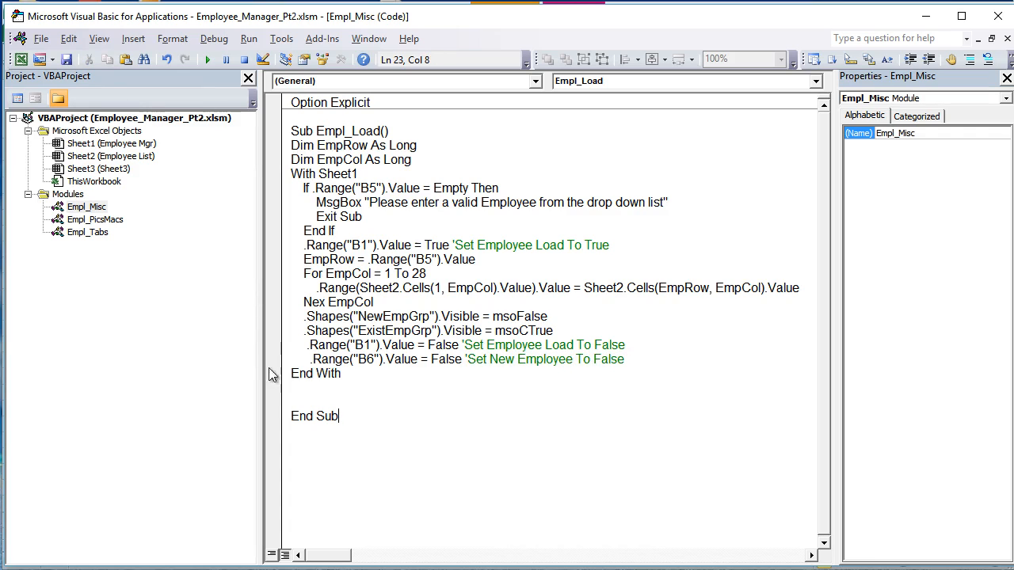
Step: Copy the Show_EmplPic macro name from the Empl_PicsMacs module and insert it as a call below the B6 line in Empl_Load
{"action": "left_click", "coordinate": [684, 359]}
{"action": "key", "text": "Return"}
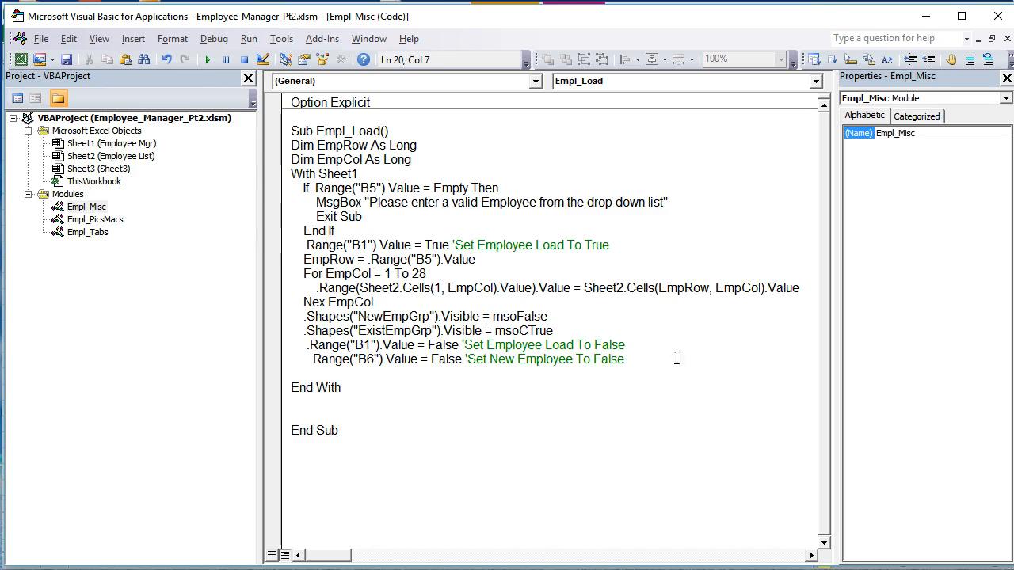
{"action": "double_click", "coordinate": [92, 221]}
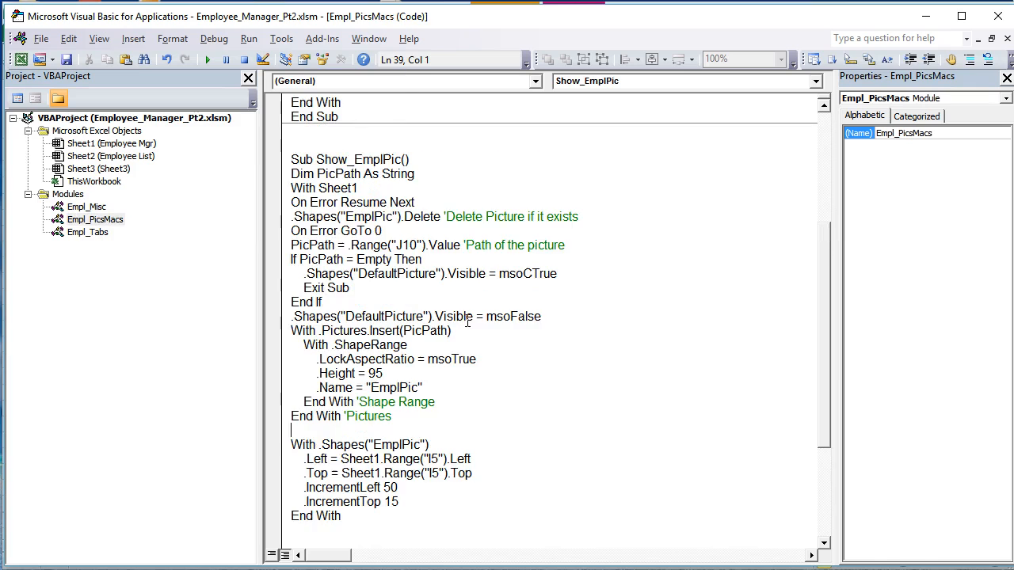
{"action": "scroll", "coordinate": [458, 327], "scroll_direction": "up", "scroll_amount": 1}
{"action": "left_click_drag", "start_coordinate": [400, 203], "coordinate": [320, 205]}
{"action": "key", "text": "ctrl+c"}
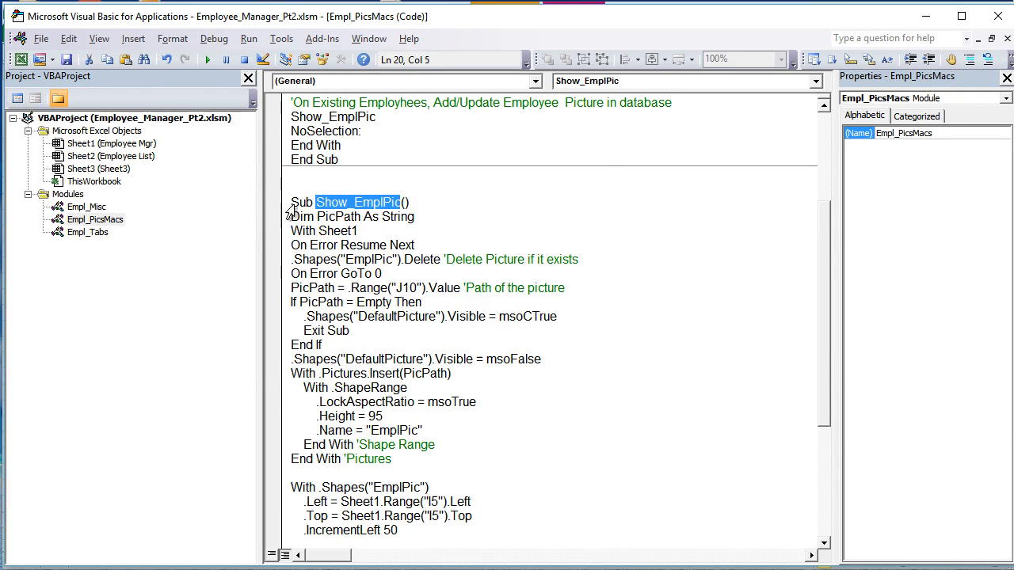
{"action": "left_click", "coordinate": [86, 209]}
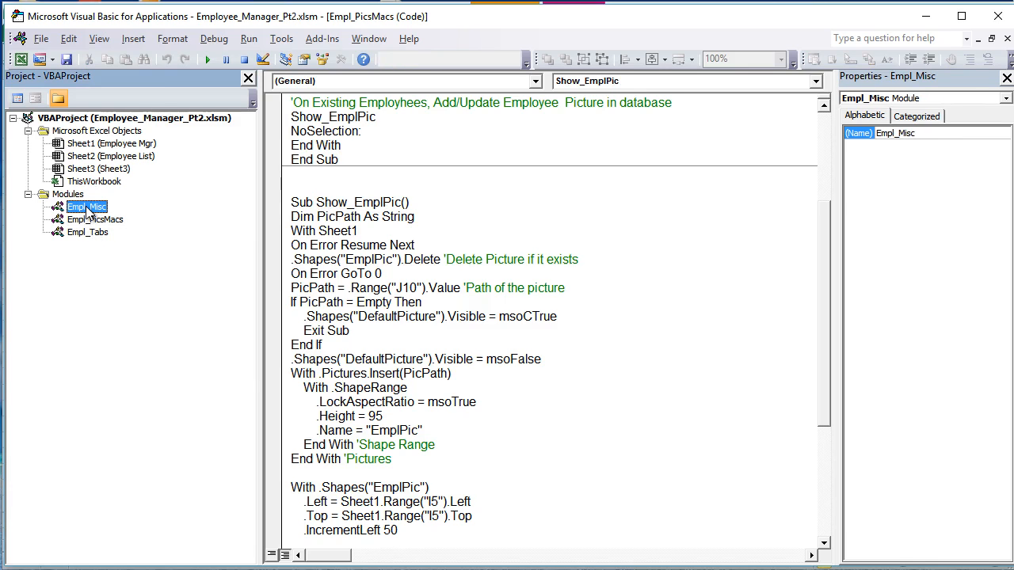
{"action": "double_click", "coordinate": [87, 209]}
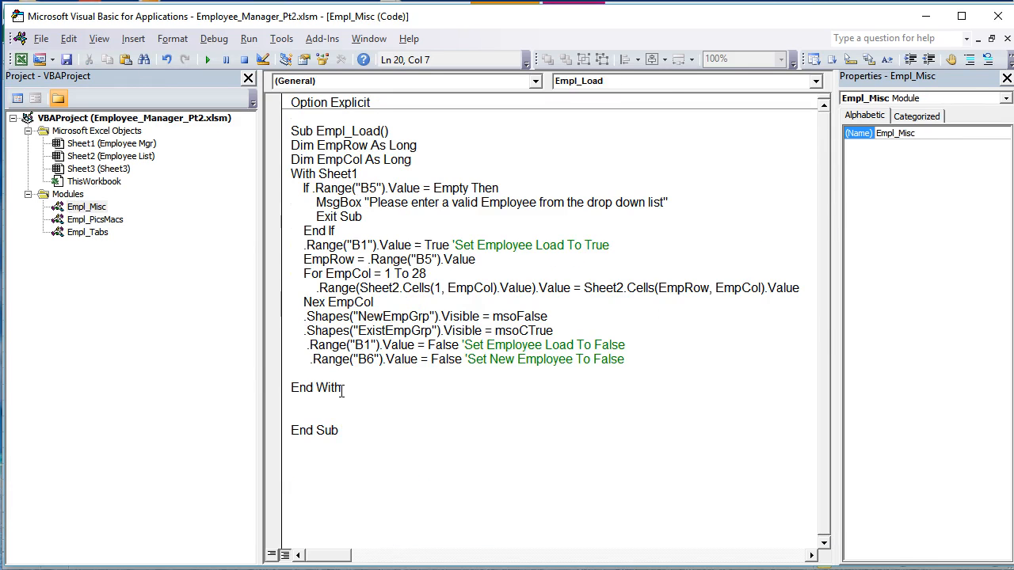
{"action": "key", "text": "ctrl+v"}
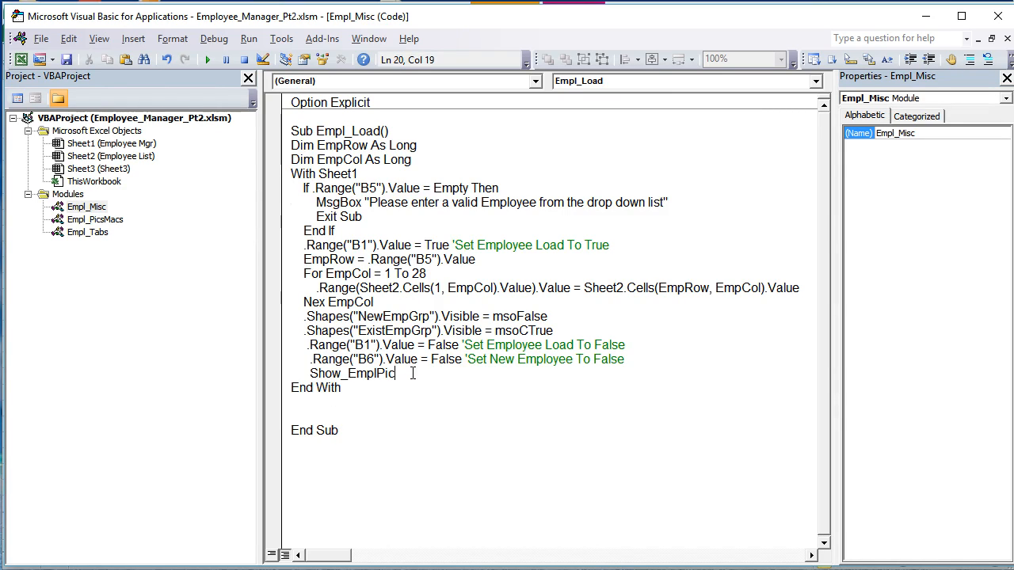
Step: Delete the blank lines between End With and End Sub and save the workbook
{"action": "left_click", "coordinate": [360, 412]}
{"action": "key", "text": "BackSpace"}
{"action": "key", "text": "BackSpace"}
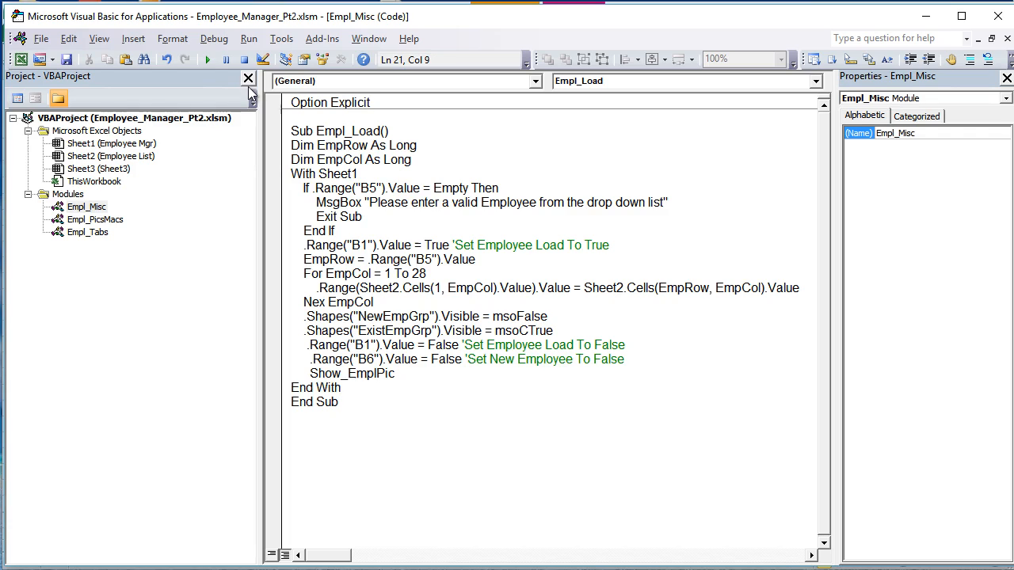
{"action": "left_click", "coordinate": [67, 61]}
Step: On the Employee Mgr sheet, nudge the ExistEmpGrp button group right, clear of the Employee cell's drop-down arrow, and select cell F2
{"action": "key", "text": "alt+F11"}
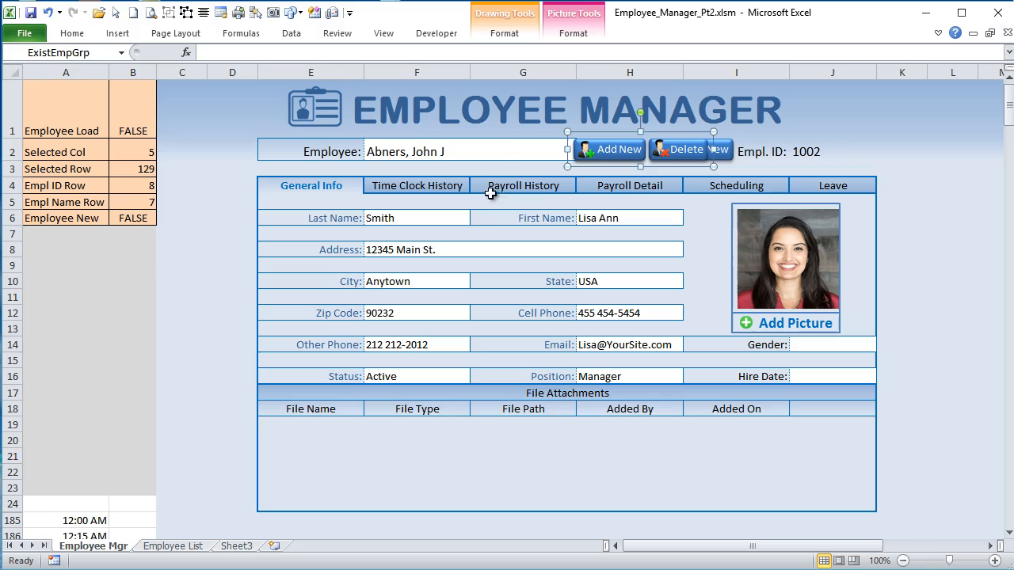
{"action": "left_click", "coordinate": [497, 153]}
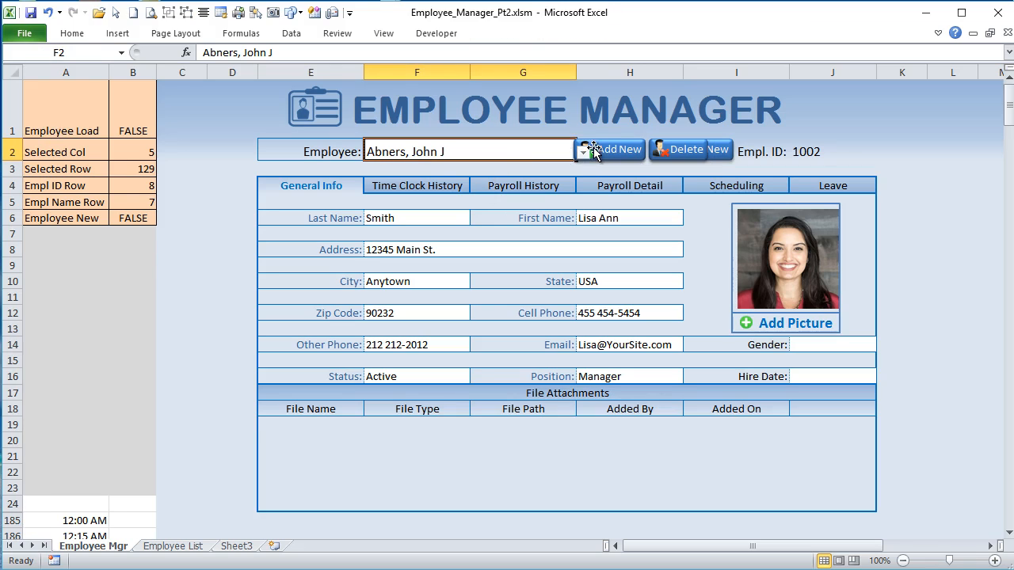
{"action": "left_click", "coordinate": [595, 147], "text": "ctrl"}
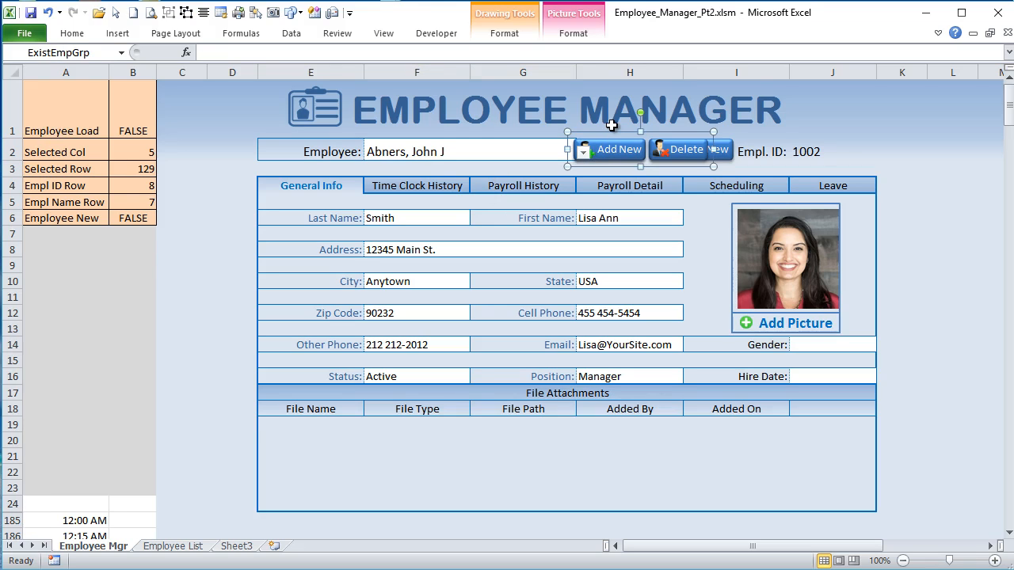
{"action": "key", "text": "Right"}
{"action": "key", "text": "Right"}
{"action": "key", "text": "Right"}
{"action": "key", "text": "Right"}
{"action": "key", "text": "Right"}
{"action": "key", "text": "Right"}
{"action": "key", "text": "Right"}
{"action": "key", "text": "Right"}
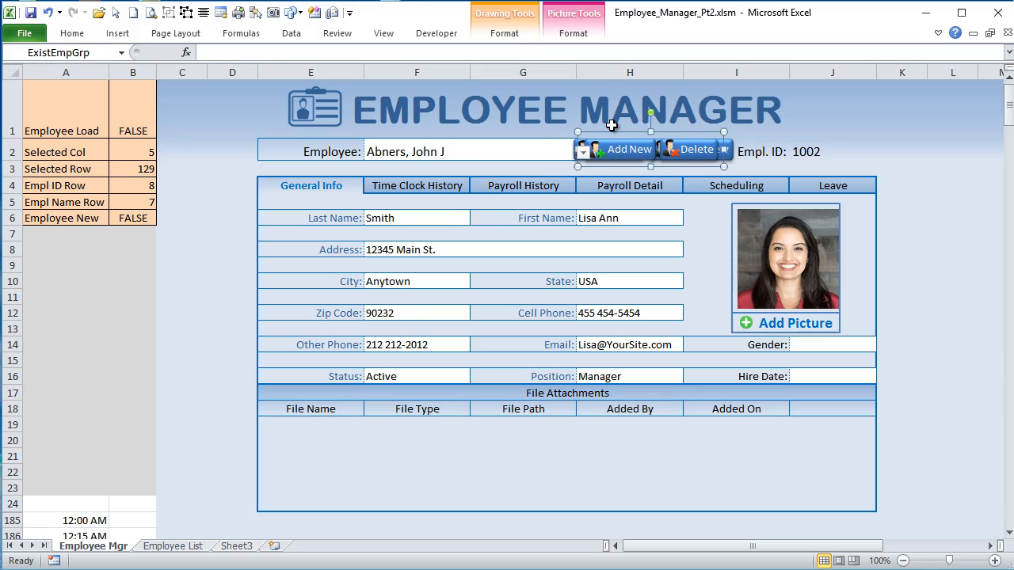
{"action": "key", "text": "Right"}
{"action": "key", "text": "Right"}
{"action": "key", "text": "Right"}
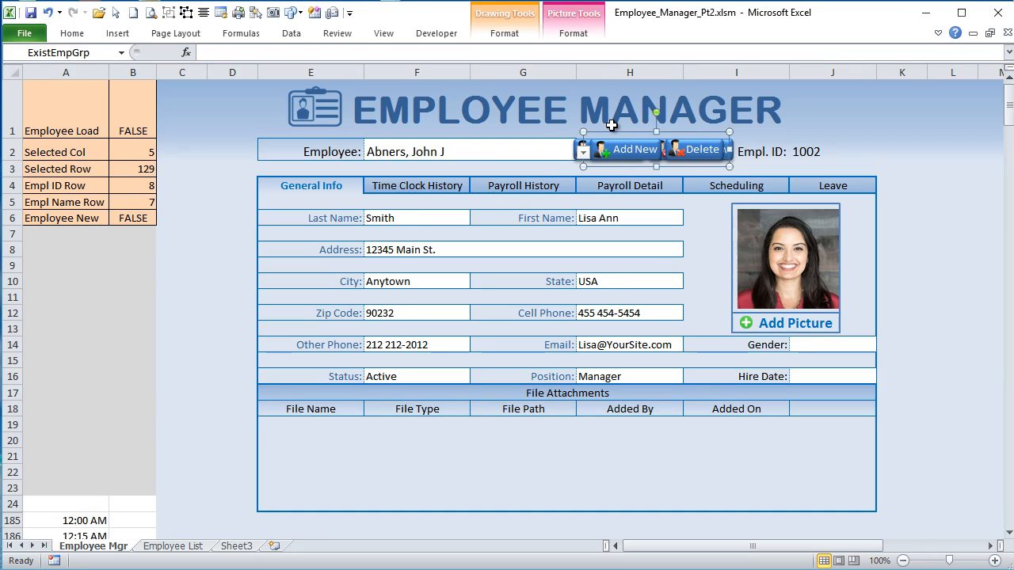
{"action": "left_click", "coordinate": [526, 155]}
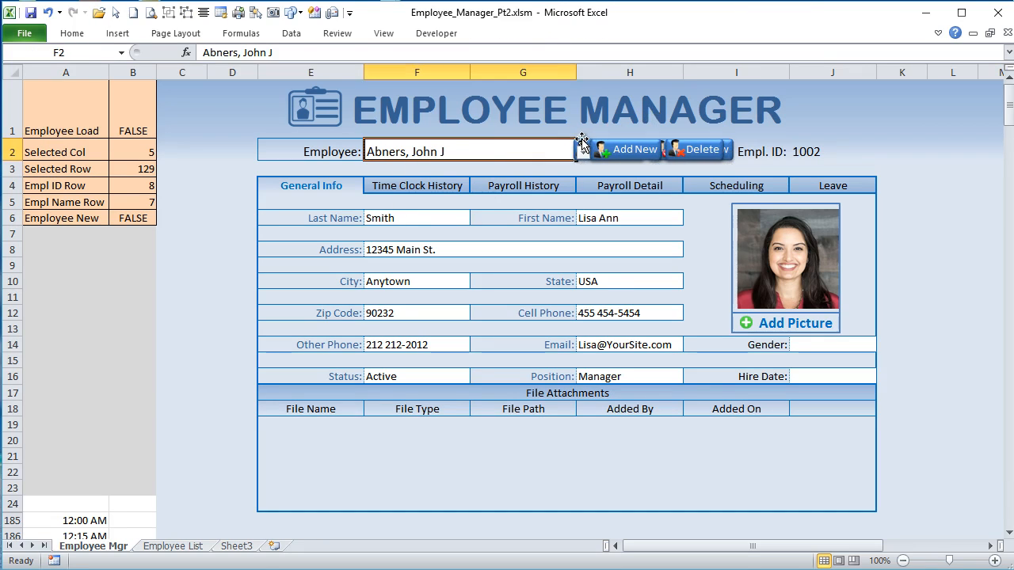
Step: Nudge the NewEmpGrp button group right, clear of the Employee cell's drop-down arrow, and select cell F2
{"action": "left_click", "coordinate": [582, 141]}
{"action": "key", "text": "Right"}
{"action": "key", "text": "Right"}
{"action": "key", "text": "Right"}
{"action": "key", "text": "Right"}
{"action": "key", "text": "Right"}
{"action": "key", "text": "Right"}
{"action": "key", "text": "Right"}
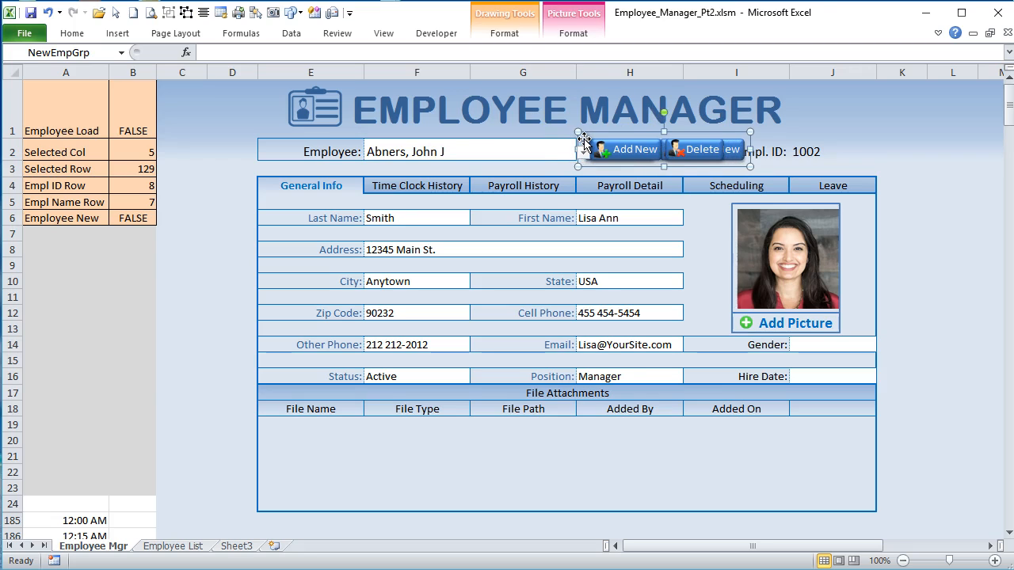
{"action": "key", "text": "Right"}
{"action": "key", "text": "Right"}
{"action": "left_click", "coordinate": [543, 151]}
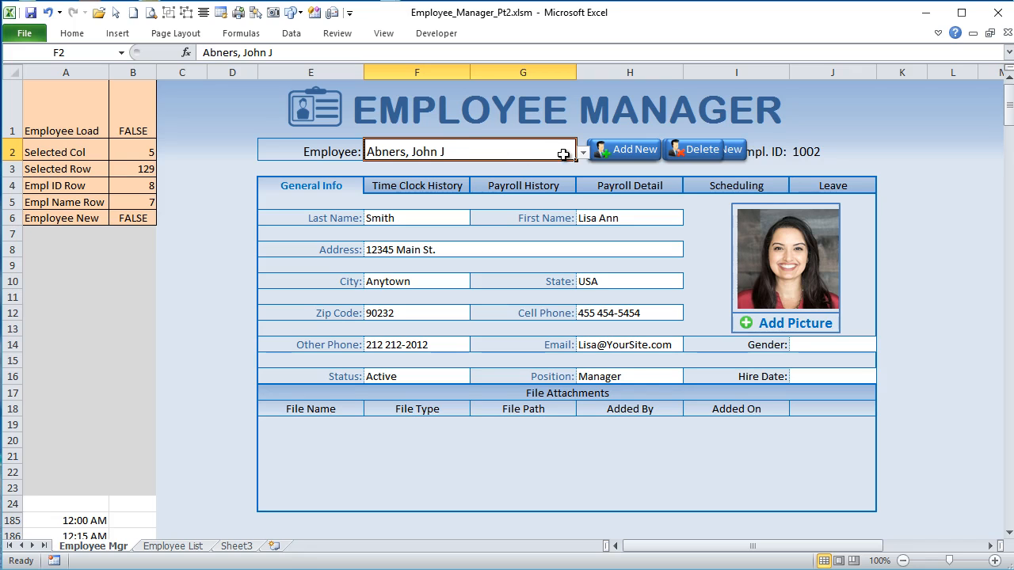
Step: In the VBA editor, open the Sheet1 (Employee Mgr) code and add a Worksheet_Change event procedure
{"action": "key", "text": "alt+F11"}
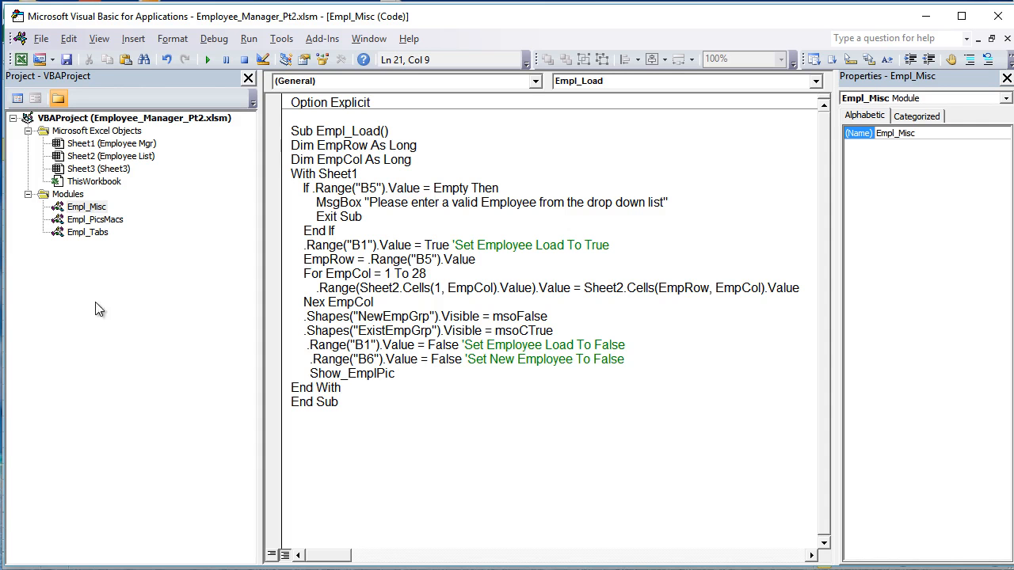
{"action": "double_click", "coordinate": [111, 143]}
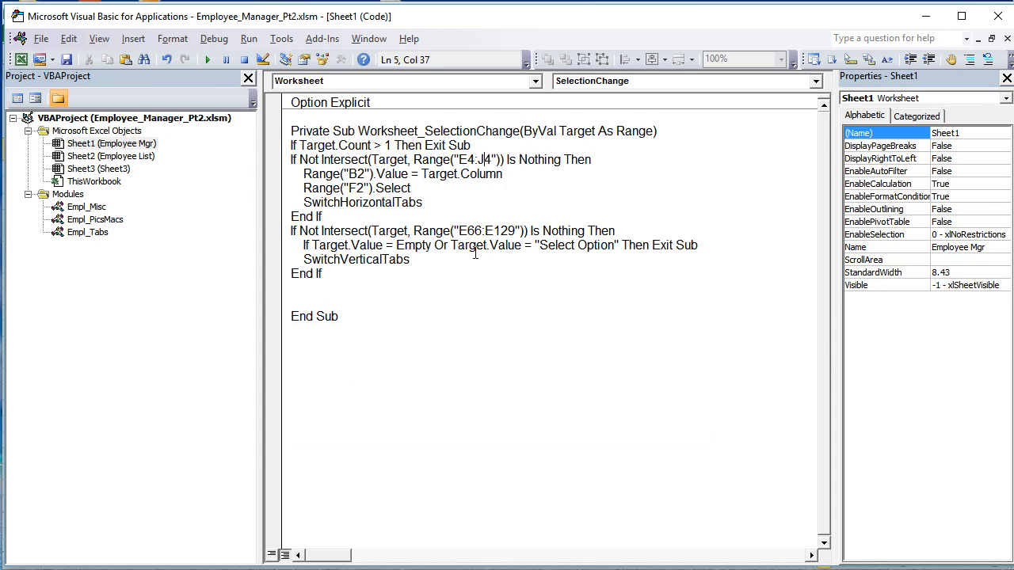
{"action": "left_click_drag", "start_coordinate": [417, 130], "coordinate": [520, 132]}
{"action": "left_click", "coordinate": [537, 81]}
{"action": "left_click", "coordinate": [538, 82]}
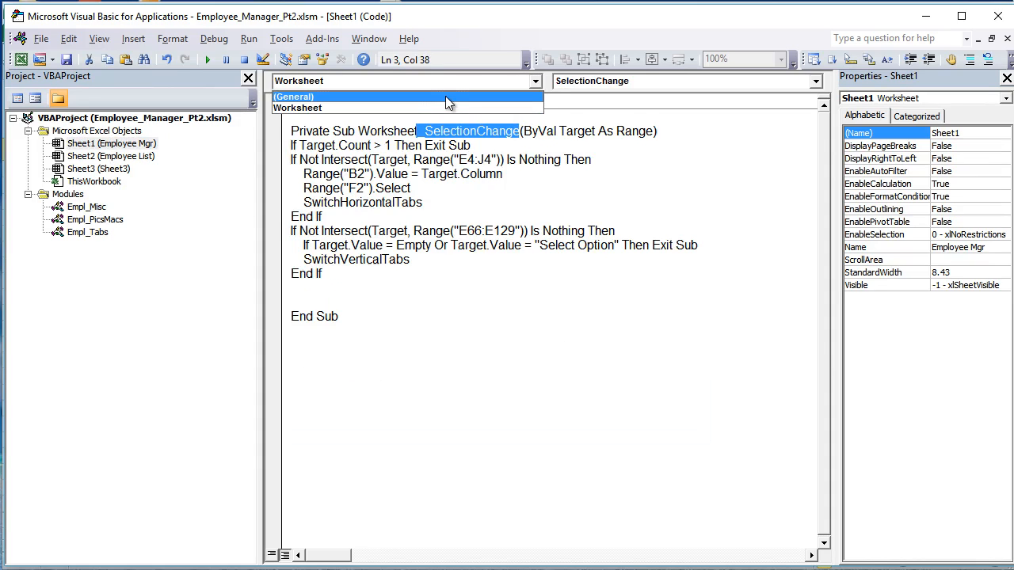
{"action": "left_click", "coordinate": [442, 99]}
{"action": "left_click", "coordinate": [816, 81]}
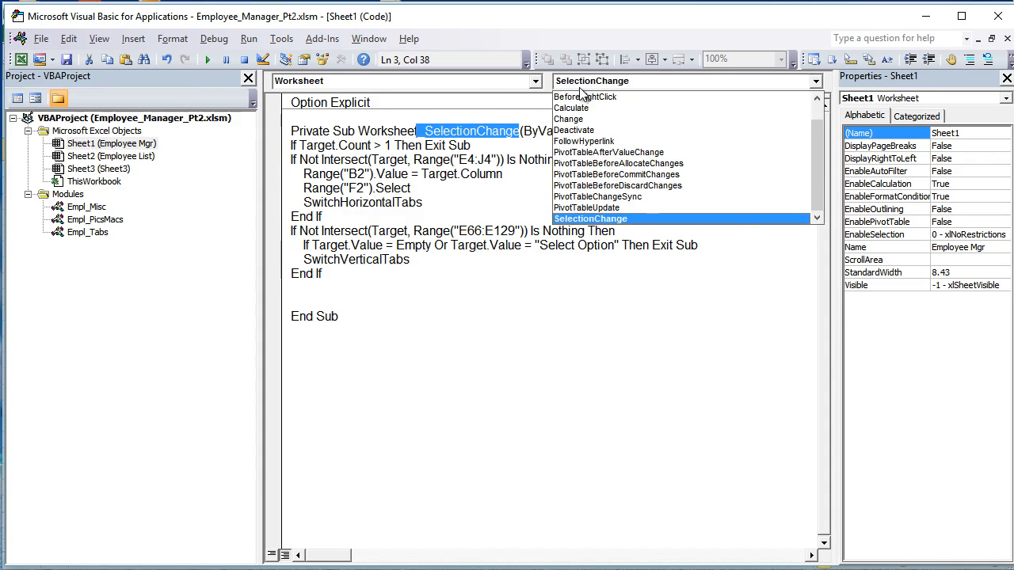
{"action": "left_click", "coordinate": [587, 115]}
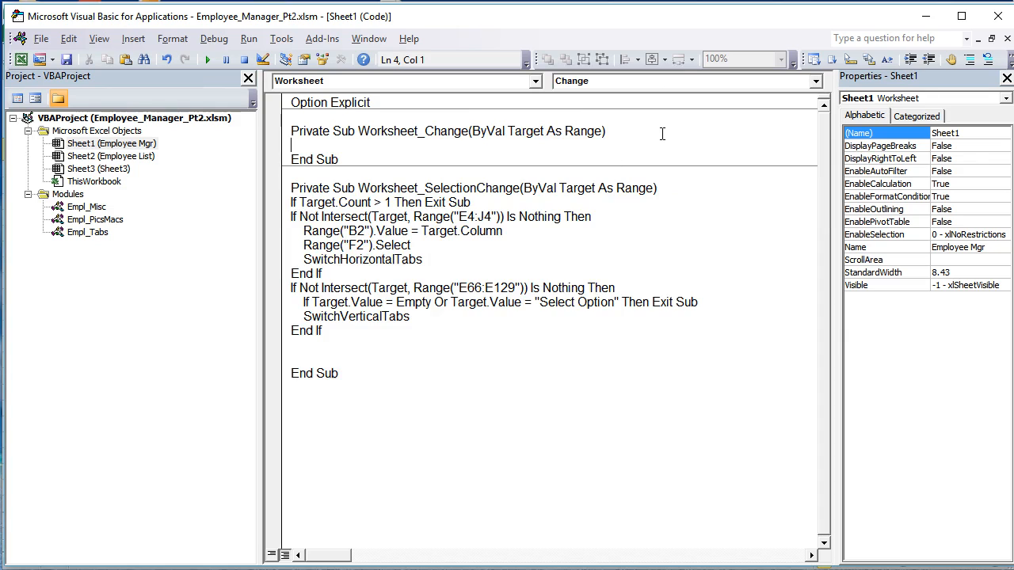
Step: In Worksheet_Change, write an If block with the condition Not Intersect(Target, Range("F2")) Is Nothing, closed by End If
{"action": "left_click", "coordinate": [973, 569]}
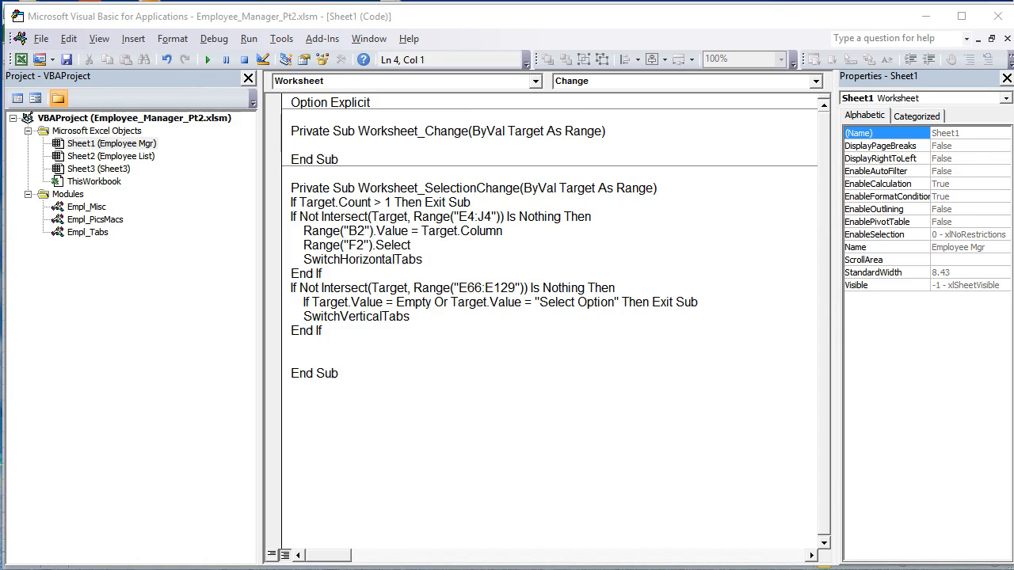
{"action": "left_click", "coordinate": [485, 133]}
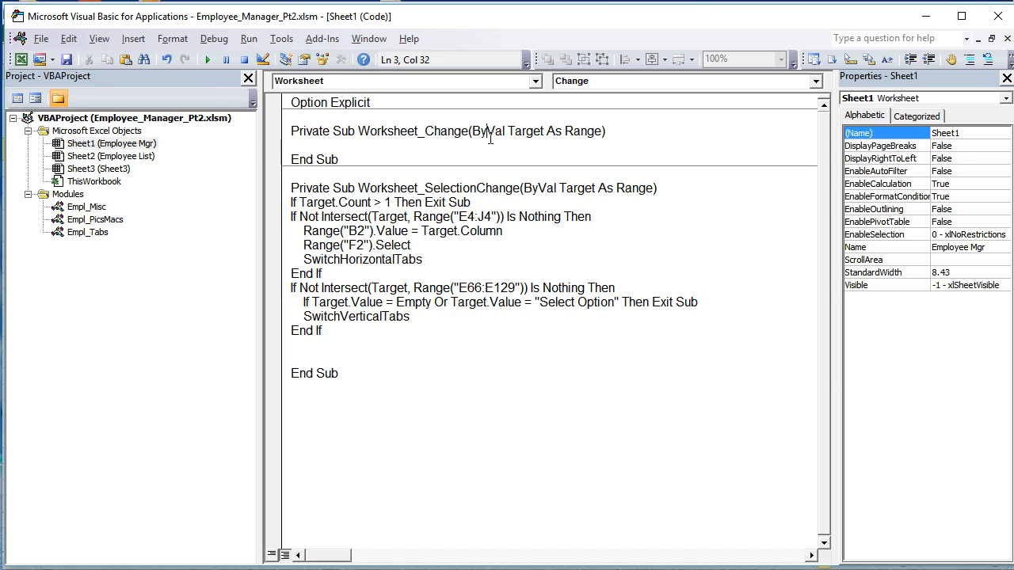
{"action": "left_click", "coordinate": [498, 146]}
{"action": "type", "text": "If not interse"}
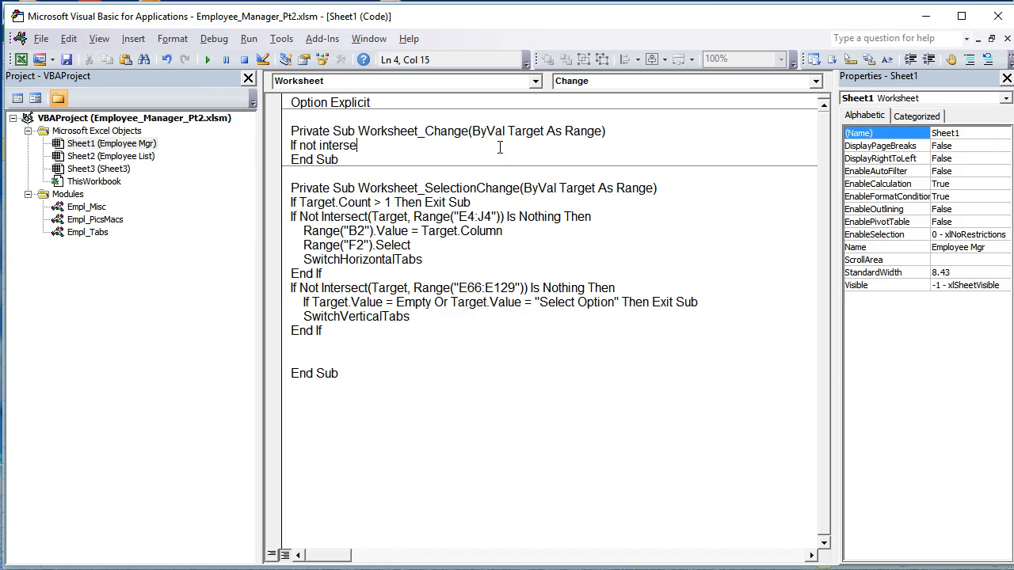
{"action": "type", "text": "ct(Tar"}
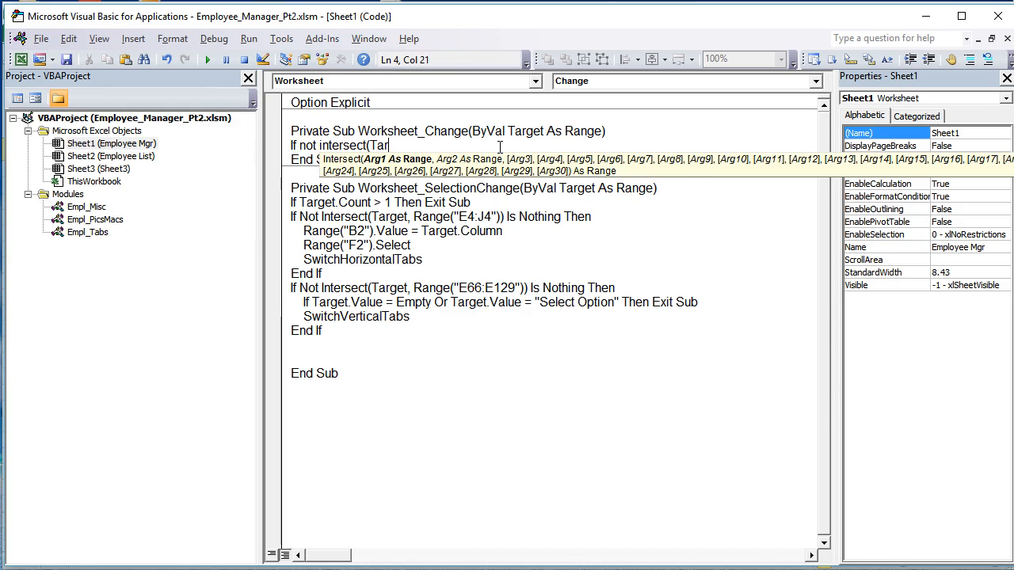
{"action": "type", "text": "get,Range"}
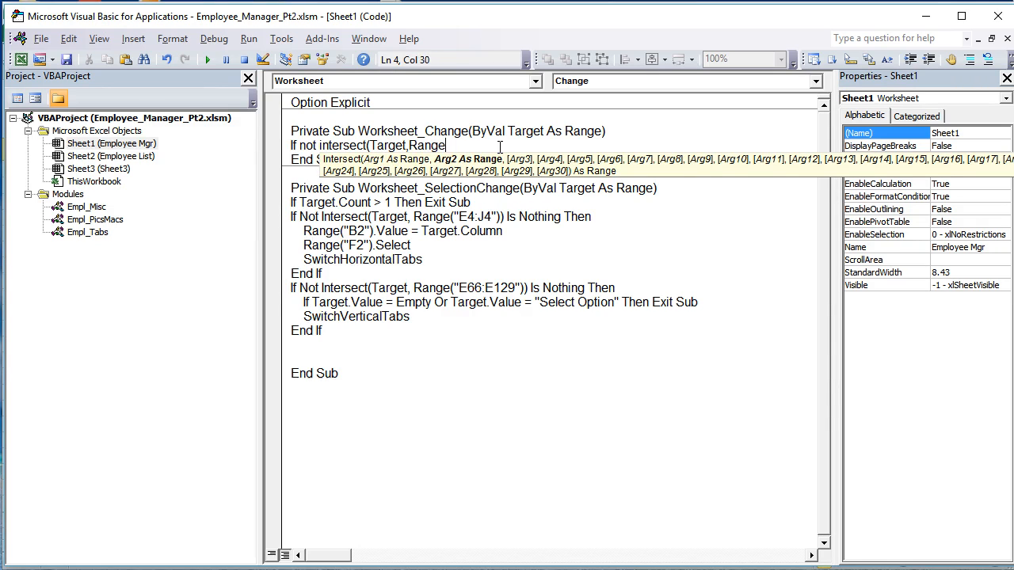
{"action": "type", "text": "(\"F2"}
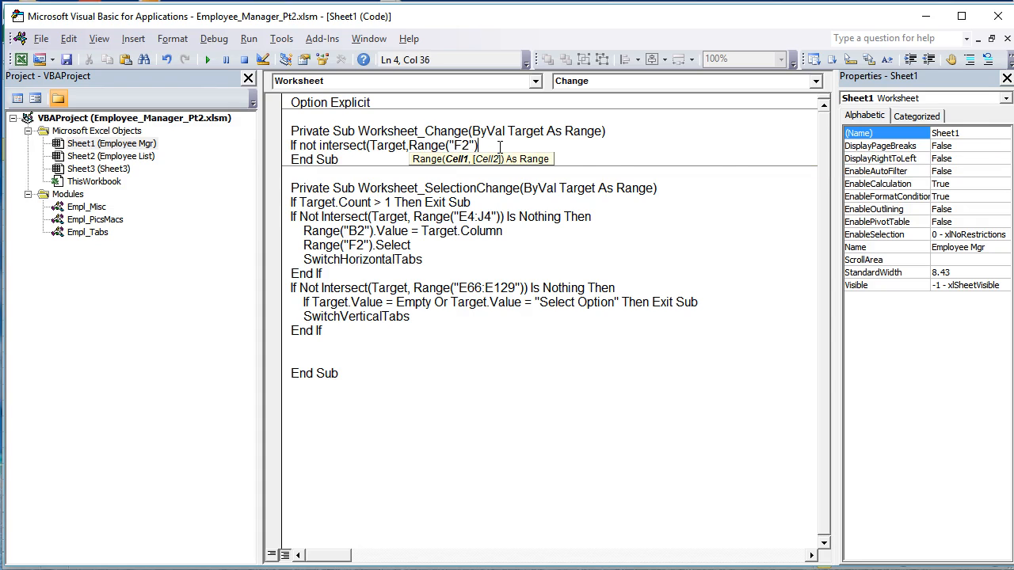
{"action": "type", "text": ") is "}
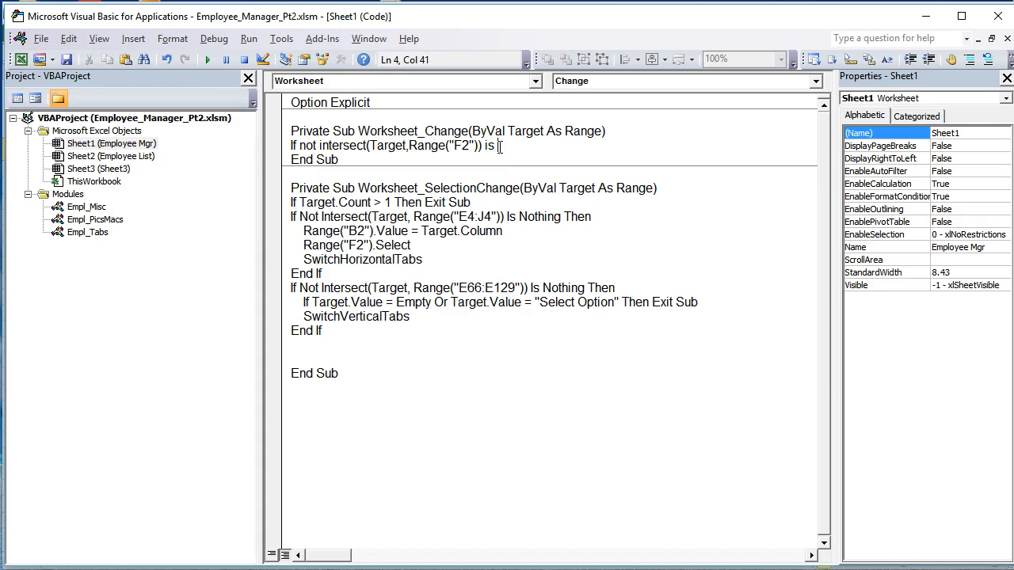
{"action": "type", "text": "nothing then"}
{"action": "key", "text": "Return"}
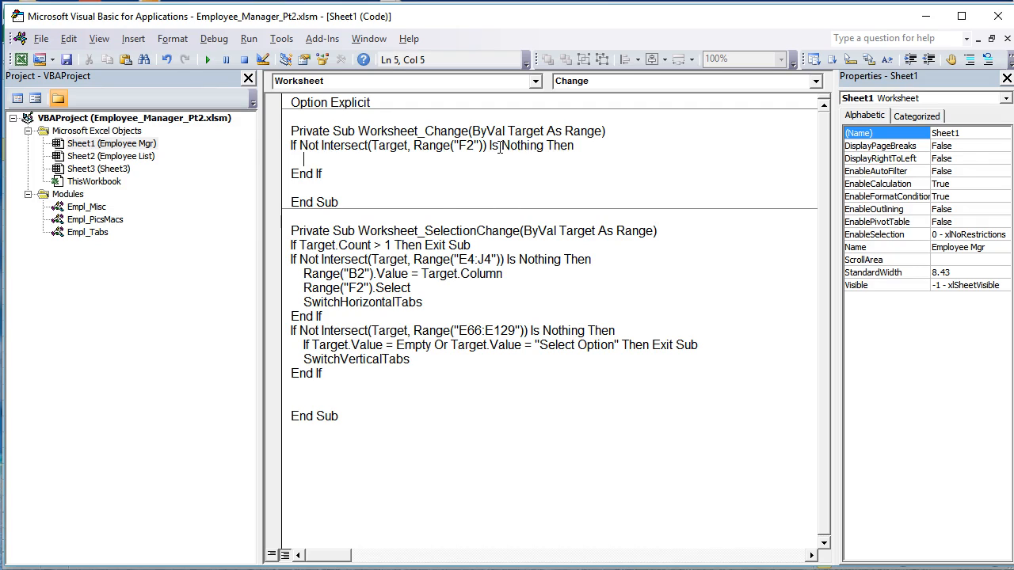
Step: Inside the F2 block, add If Range("F2").Value <> Empty And Range("B5").Value <> Empty Then Empl_Load
{"action": "type", "text": "IF Range(\"F"}
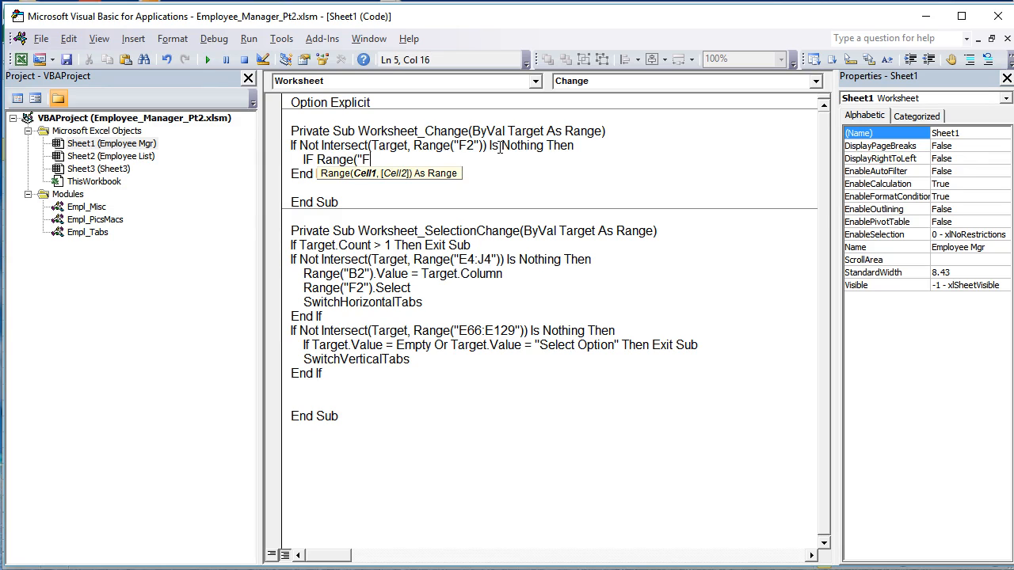
{"action": "type", "text": "3"}
{"action": "key", "text": "BackSpace"}
{"action": "type", "text": "2\").Value "}
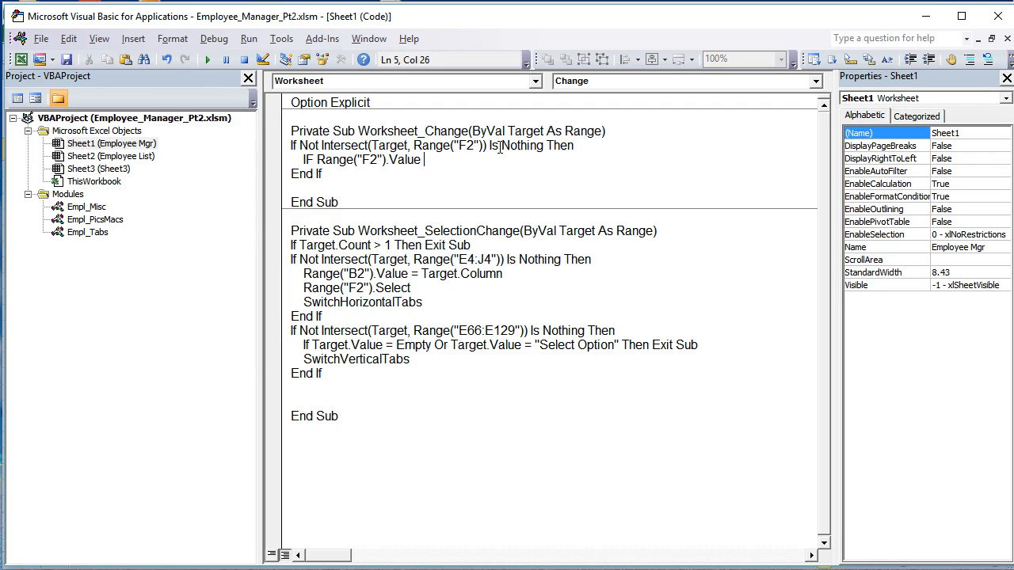
{"action": "type", "text": "<> Empty and"}
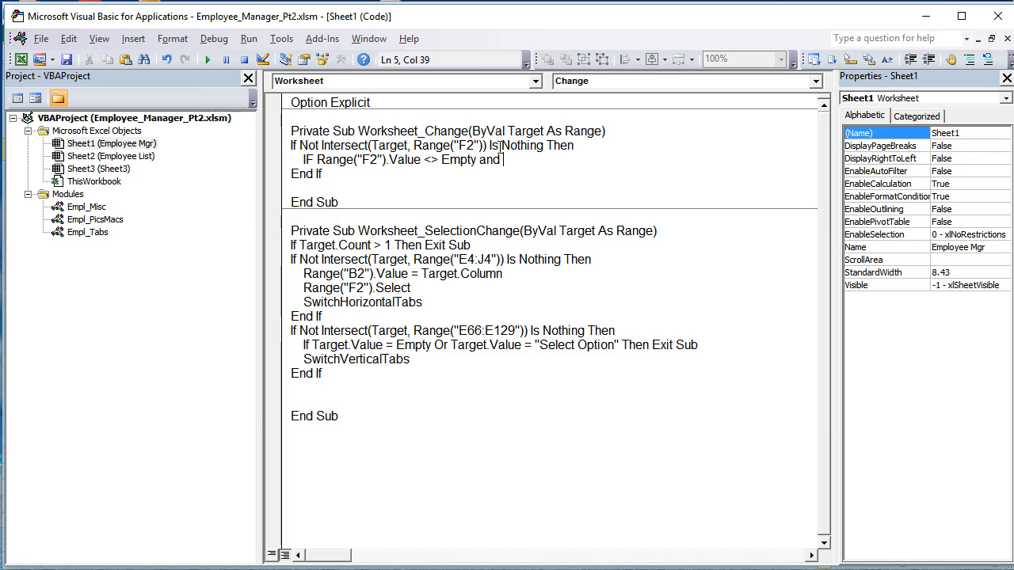
{"action": "type", "text": "Range("}
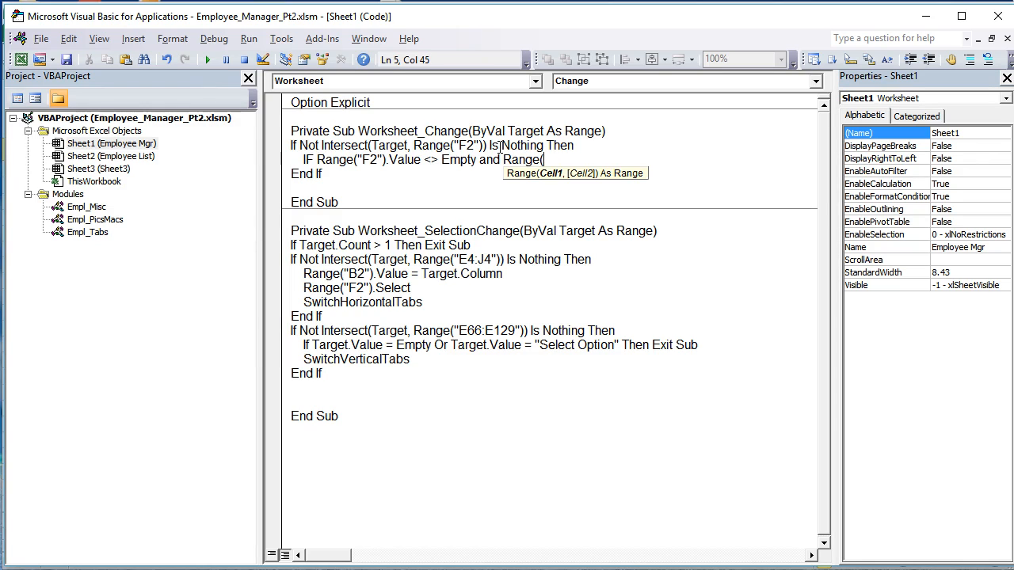
{"action": "type", "text": "\"B5\")"}
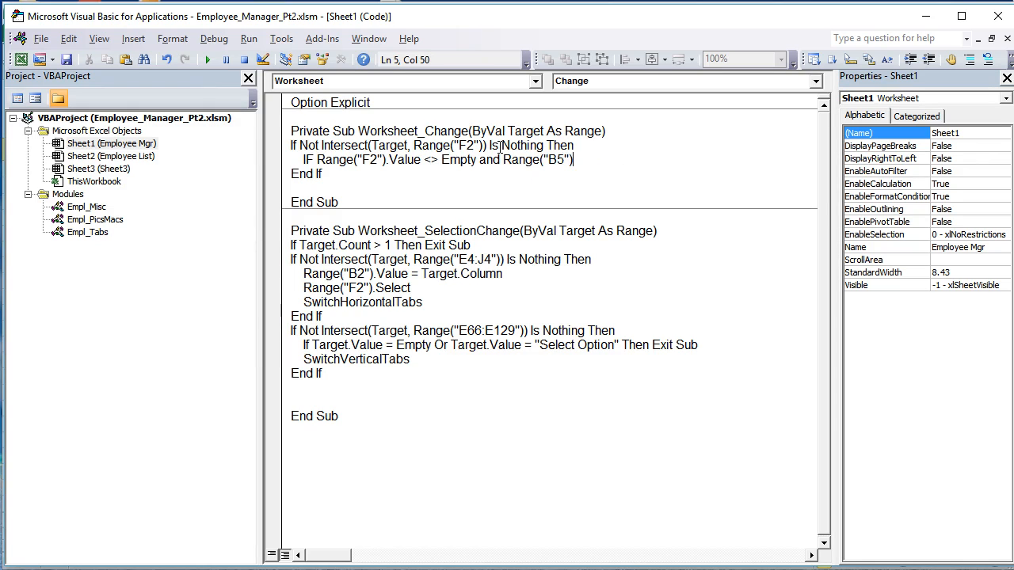
{"action": "type", "text": ".Value <> Empty"}
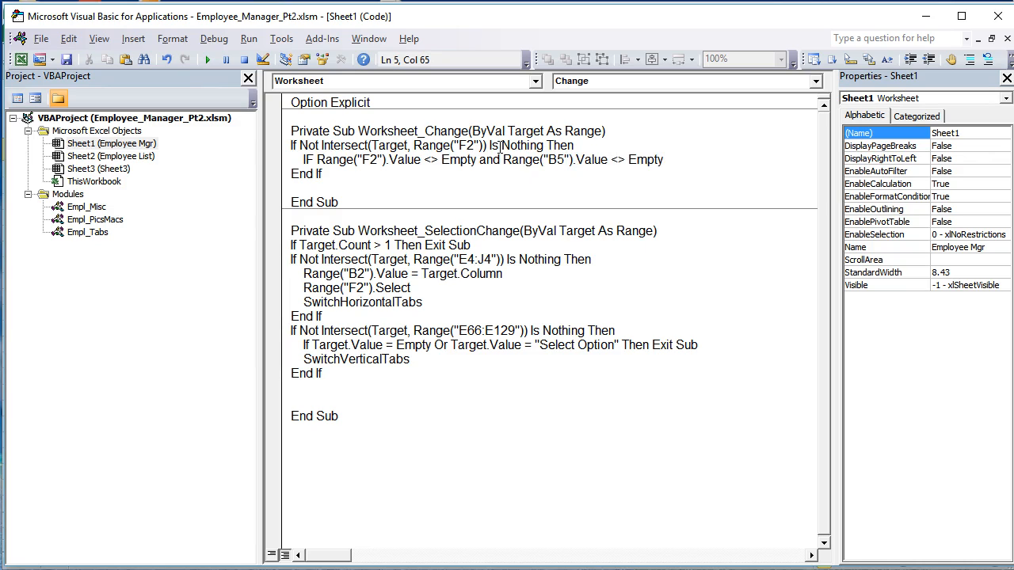
{"action": "type", "text": " then Empl_Load"}
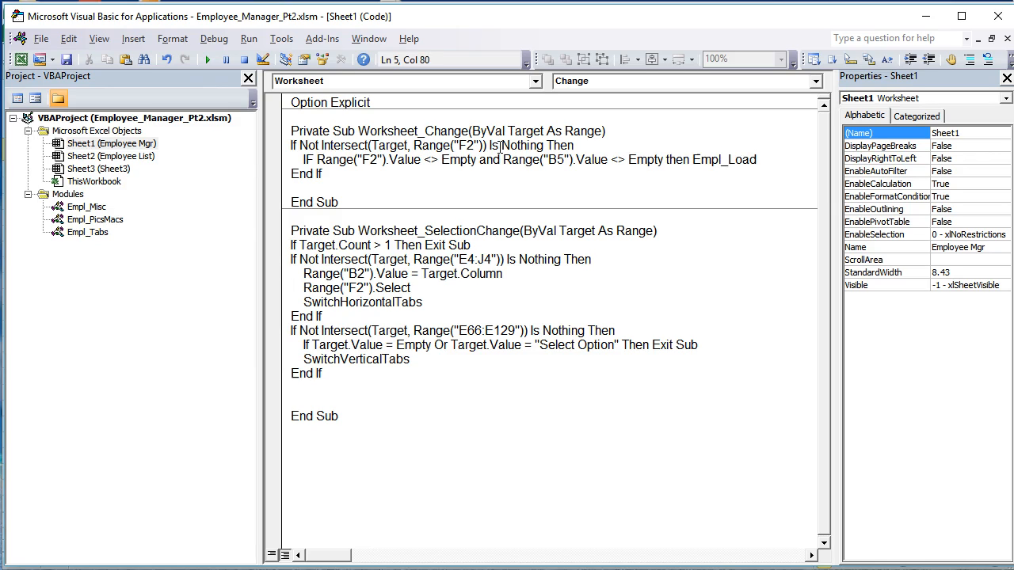
{"action": "left_click", "coordinate": [332, 295]}
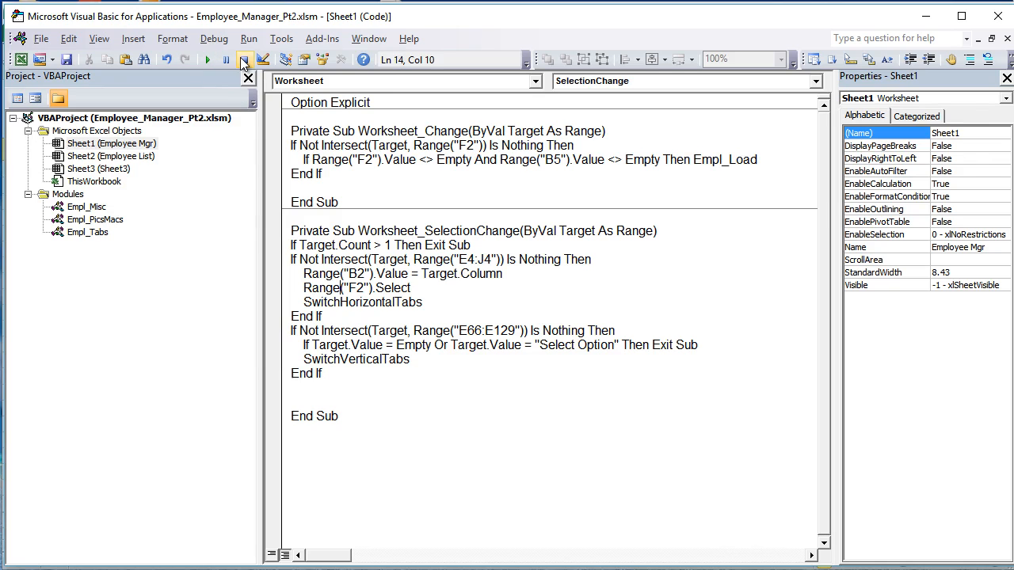
Step: Return to the Employee Mgr sheet and choose a different employee in F2 to test the change event
{"action": "left_click", "coordinate": [926, 16]}
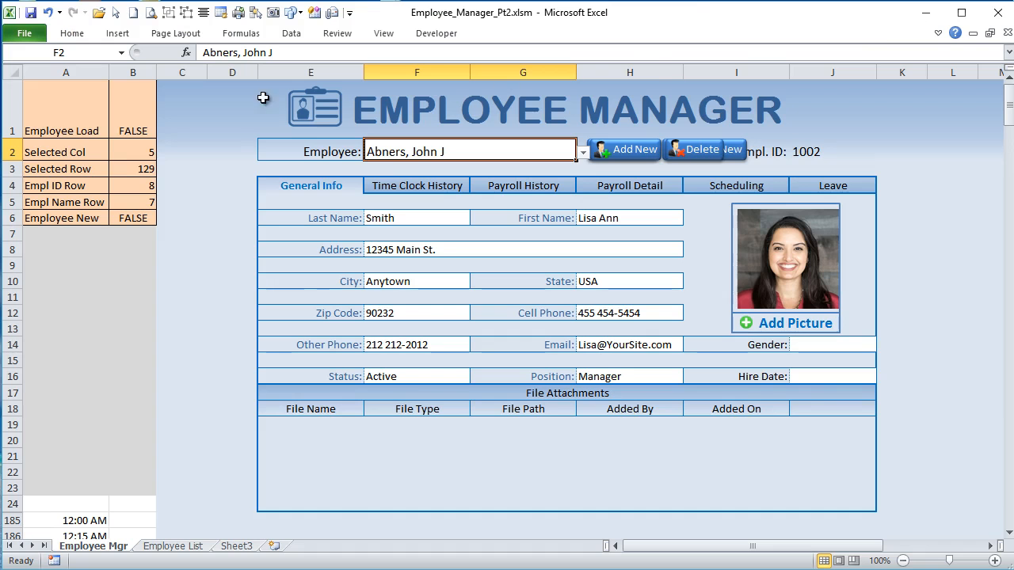
{"action": "left_click", "coordinate": [583, 152]}
{"action": "left_click", "coordinate": [499, 177]}
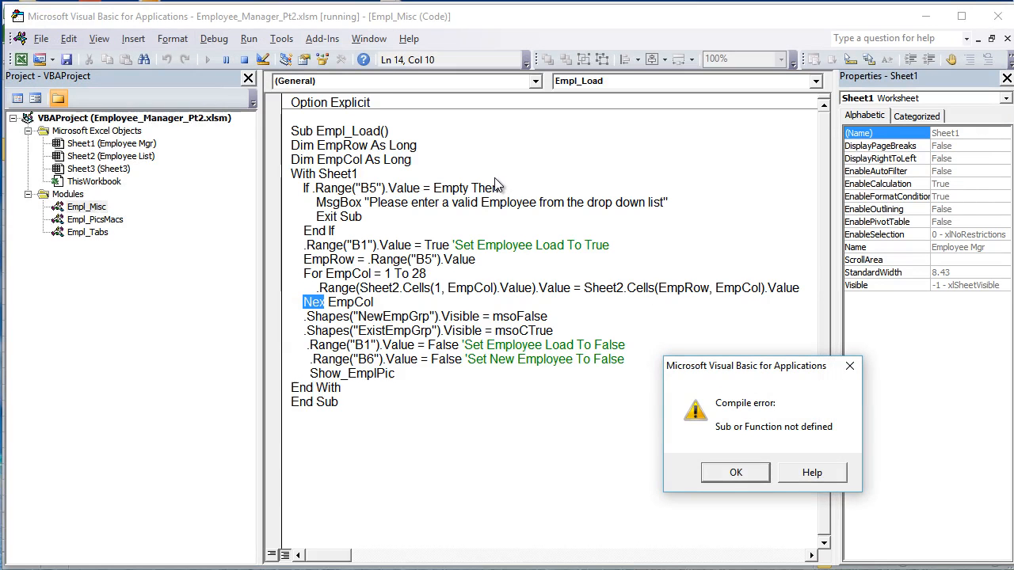
Step: Dismiss the compile error, correct Nex to Next before EmpCol in Empl_Load, and resume running the macro
{"action": "left_click", "coordinate": [727, 473]}
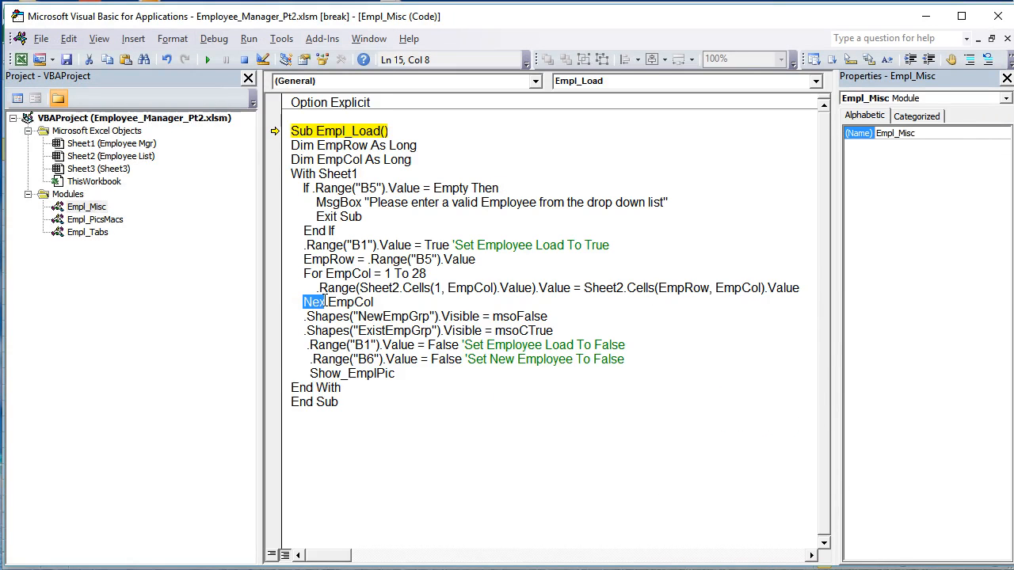
{"action": "left_click", "coordinate": [325, 302]}
{"action": "type", "text": "t"}
{"action": "left_click", "coordinate": [207, 59]}
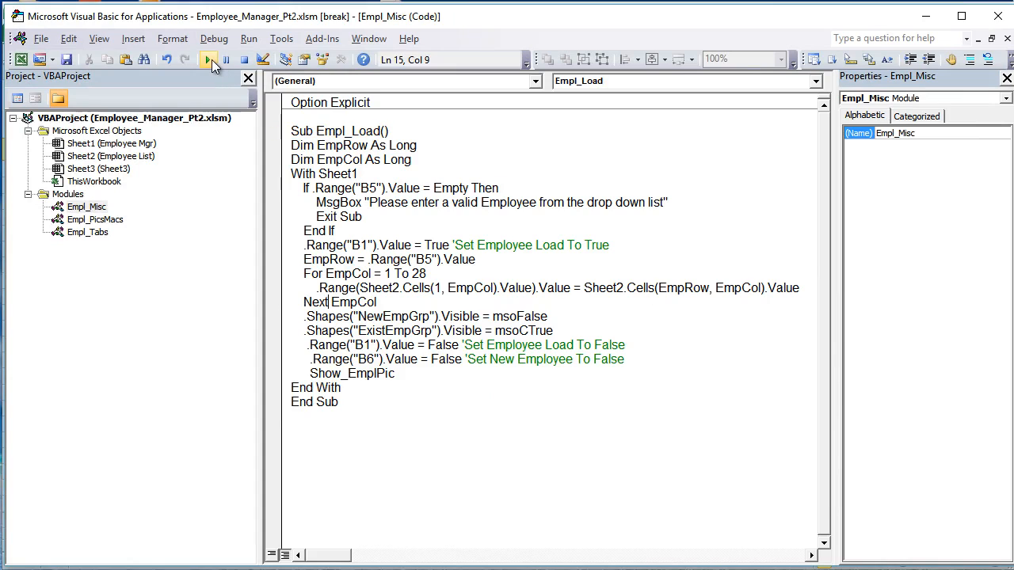
Step: Return to the Employee Mgr sheet and choose several different employees in F2 in turn to test the automatic loading of data and picture
{"action": "left_click", "coordinate": [927, 18]}
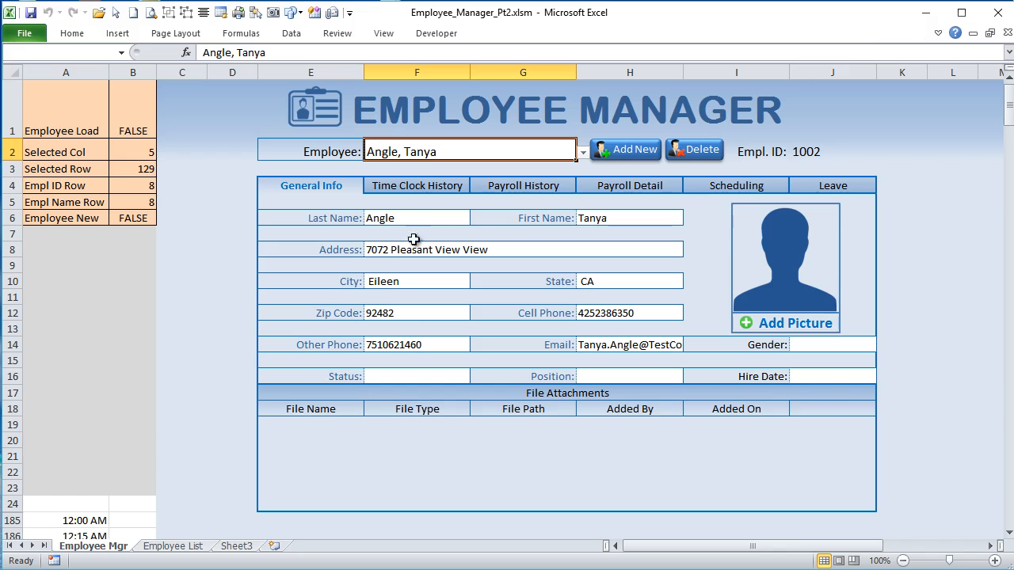
{"action": "left_click", "coordinate": [583, 159]}
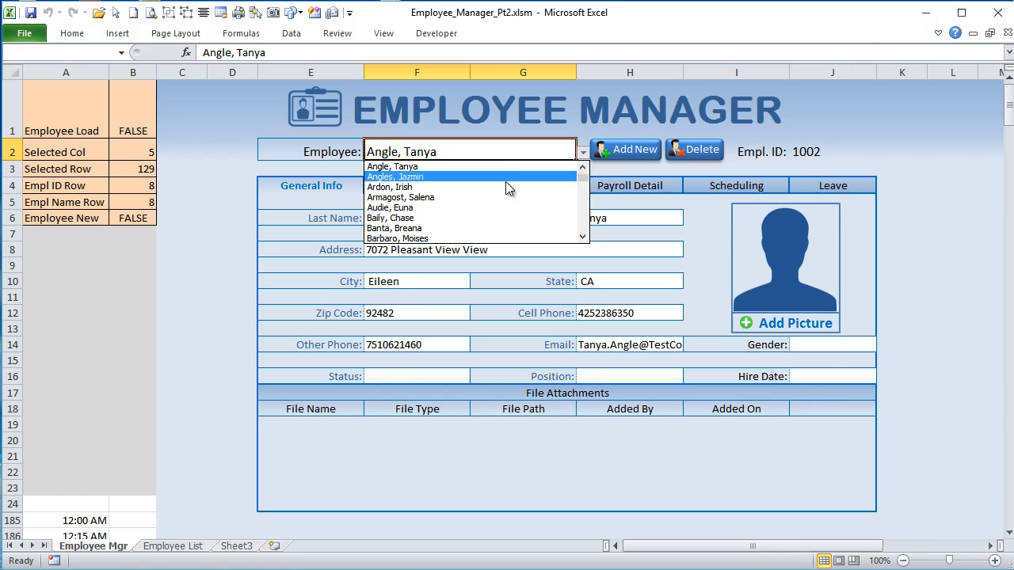
{"action": "left_click", "coordinate": [507, 177]}
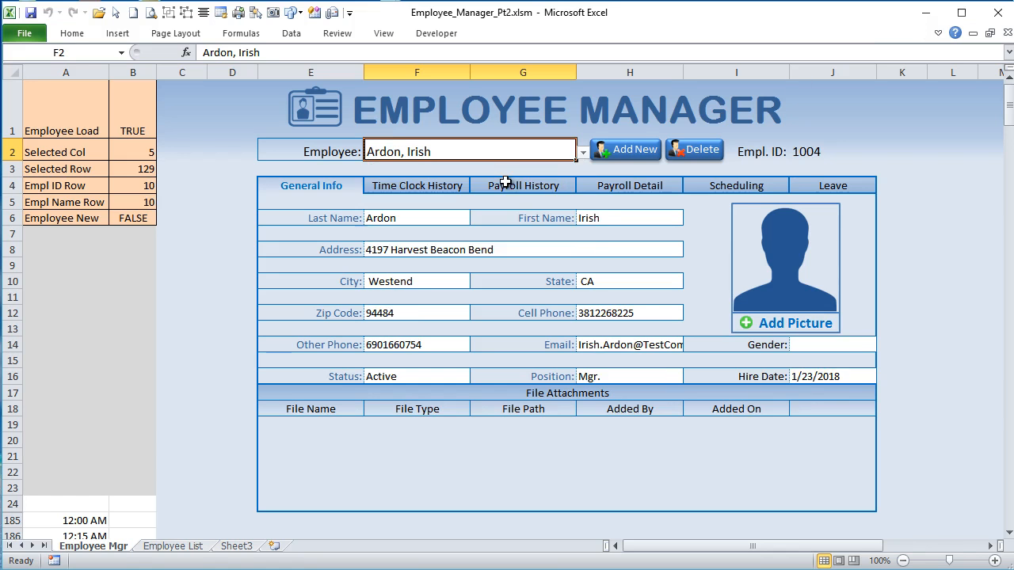
{"action": "left_click", "coordinate": [582, 153]}
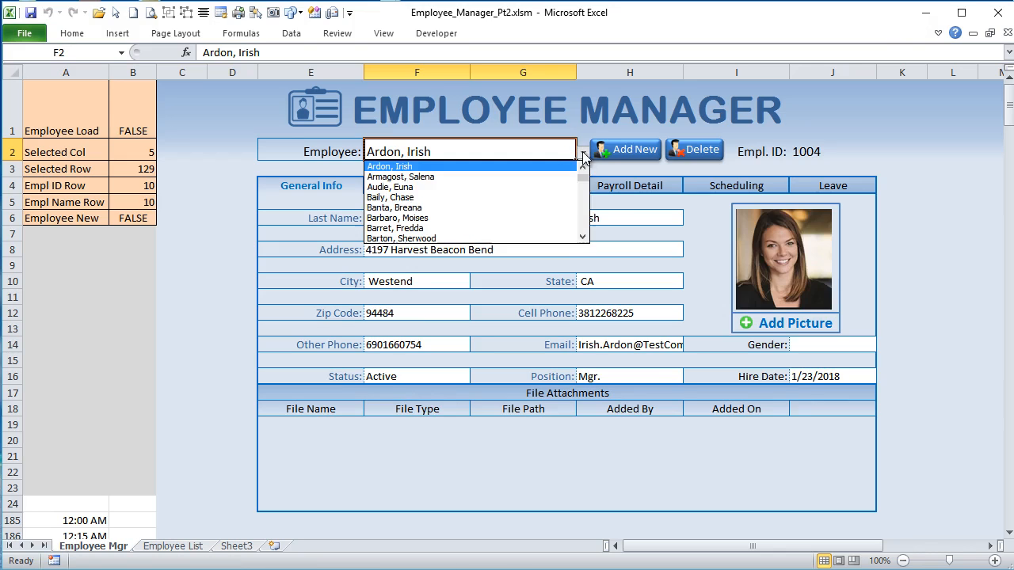
{"action": "left_click", "coordinate": [559, 187]}
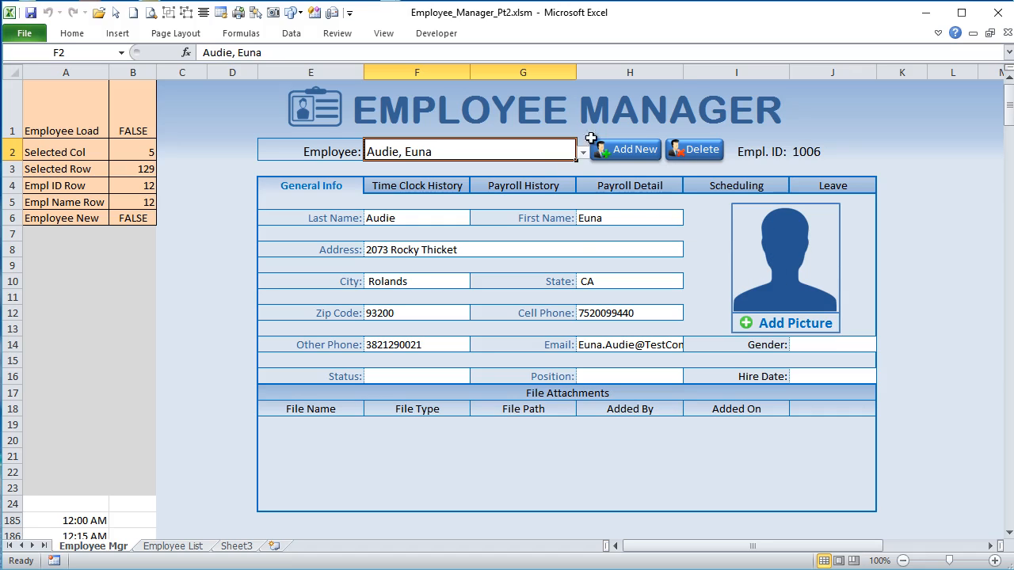
{"action": "left_click", "coordinate": [584, 153]}
{"action": "scroll", "coordinate": [585, 182], "scroll_direction": "up", "scroll_amount": 2}
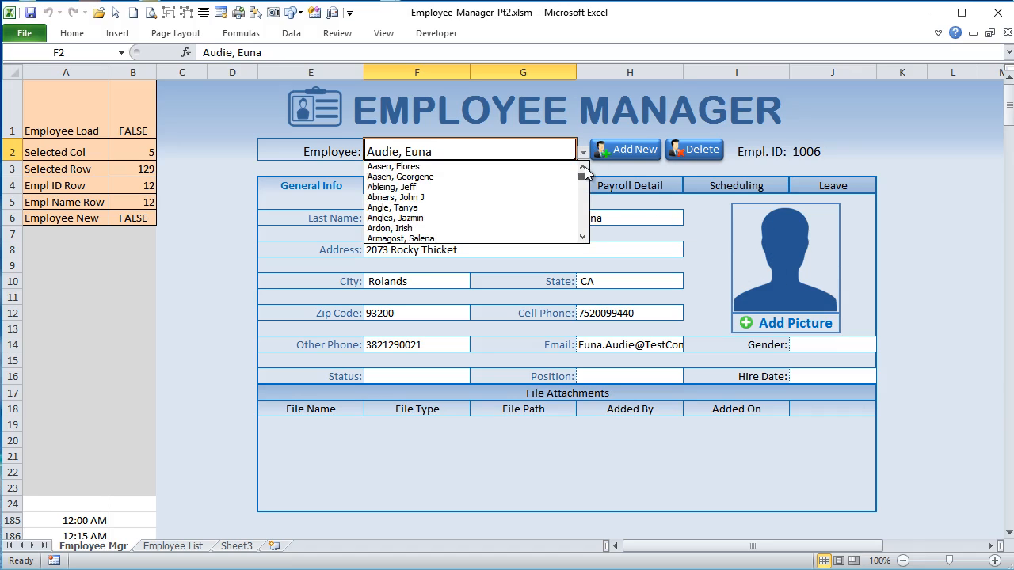
{"action": "left_click", "coordinate": [444, 187]}
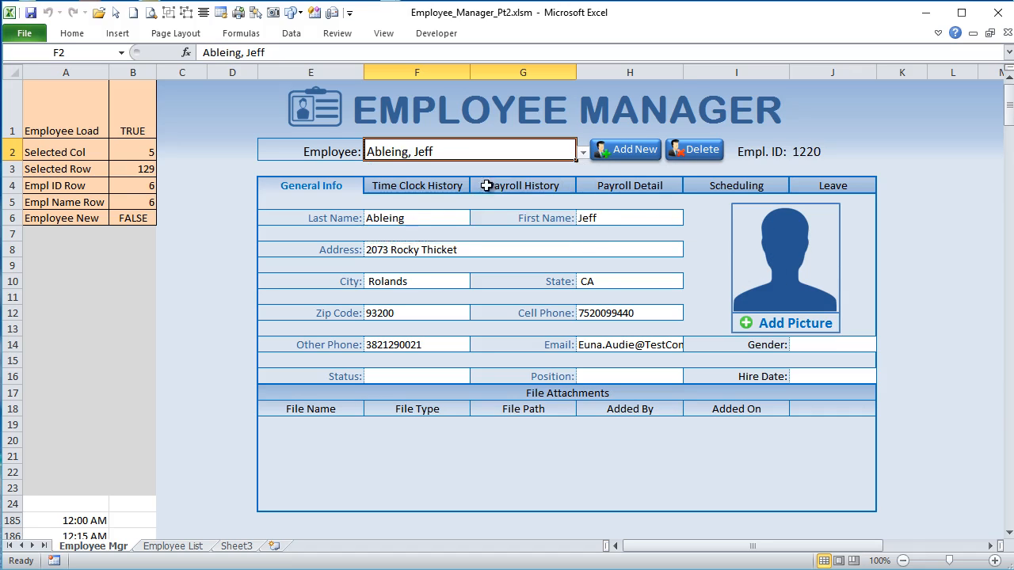
{"action": "left_click", "coordinate": [583, 153]}
{"action": "scroll", "coordinate": [580, 186], "scroll_direction": "up", "scroll_amount": 1}
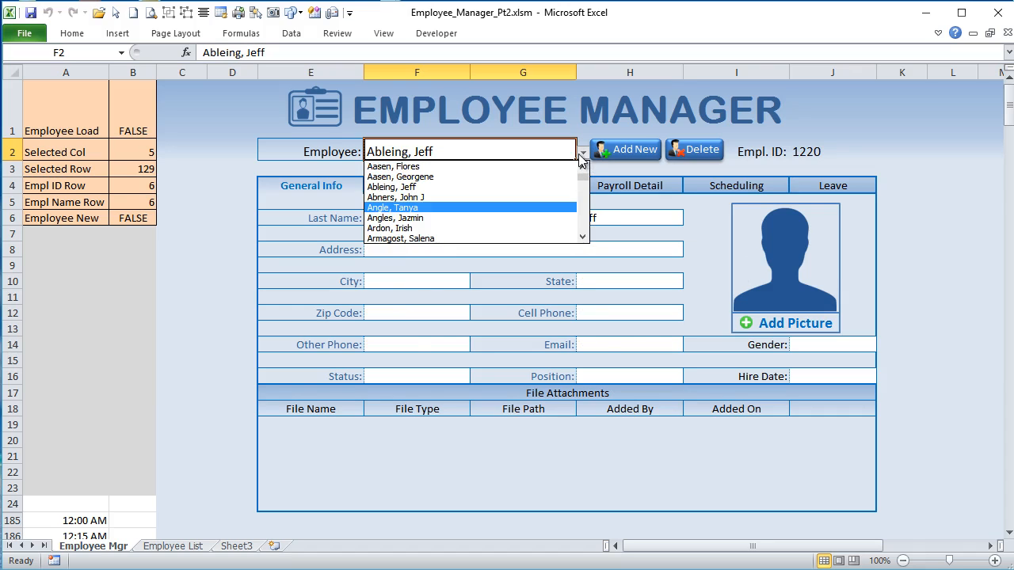
{"action": "left_click", "coordinate": [518, 167]}
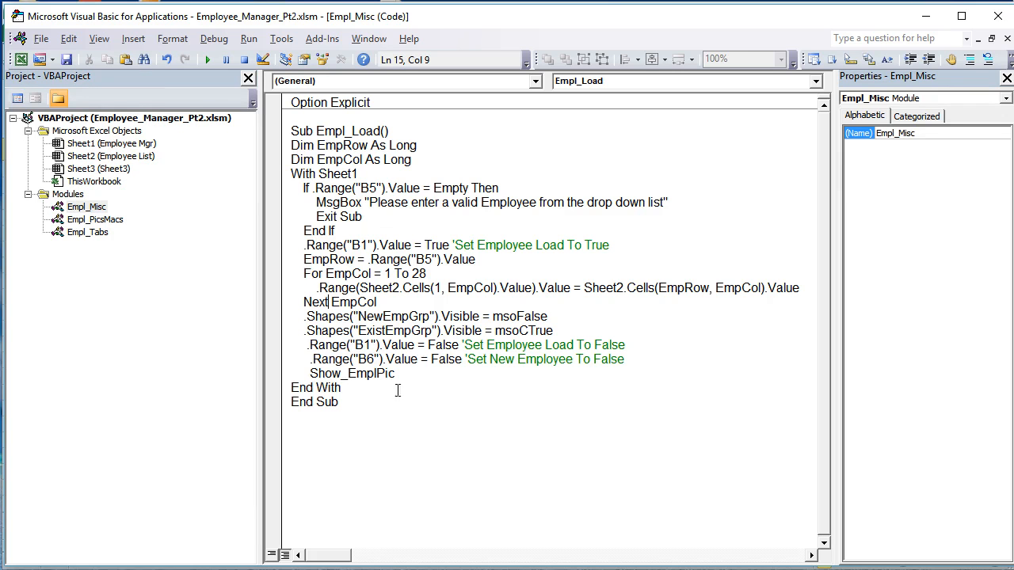
Step: Below Empl_Load in the Empl_Misc module, create a new Sub Empl_New containing a With Sheet1 ... End With block
{"action": "left_click", "coordinate": [385, 400]}
{"action": "key", "text": "Return"}
{"action": "type", "text": "Sub Empl_New"}
{"action": "key", "text": "Return"}
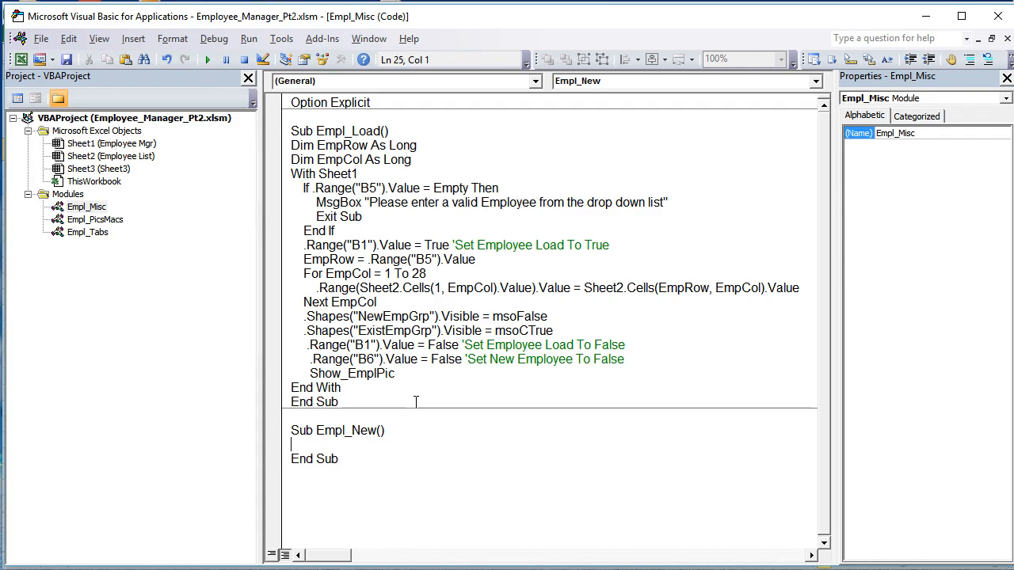
{"action": "type", "text": "With s"}
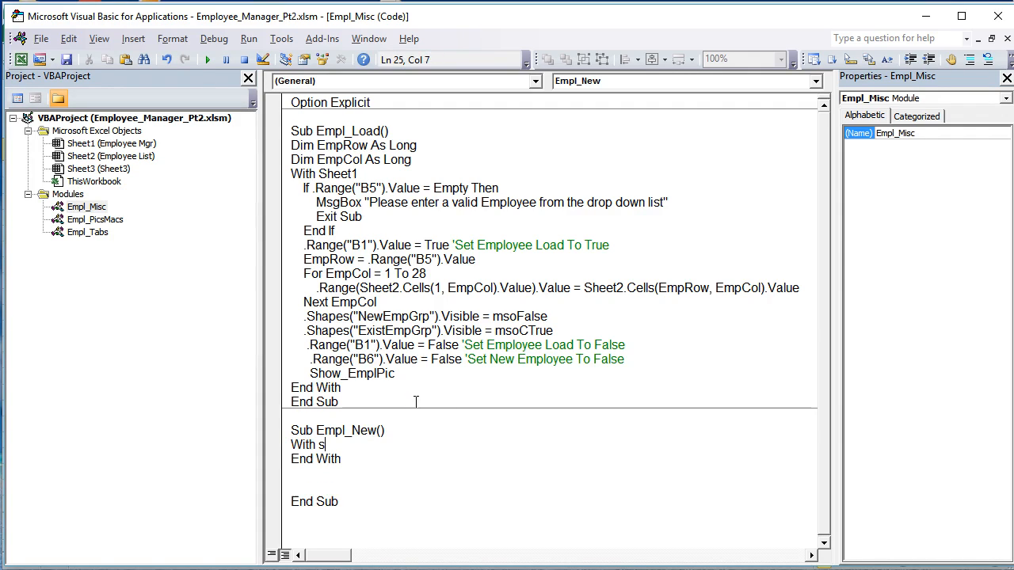
{"action": "type", "text": "heet1"}
{"action": "key", "text": "Return"}
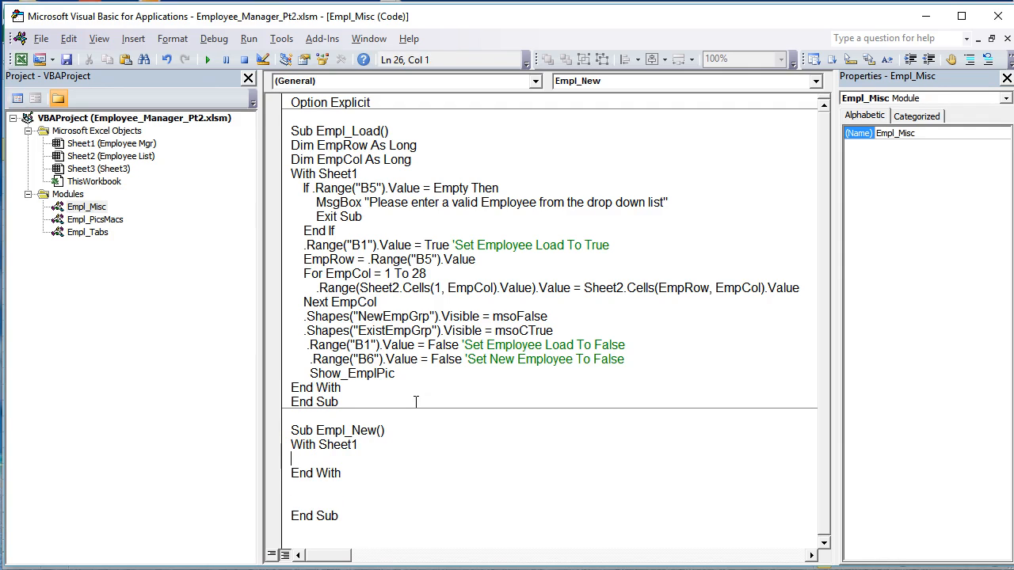
Step: Inside the With block of Empl_New, add the line .Range("B1").Value = True
{"action": "type", "text": "."}
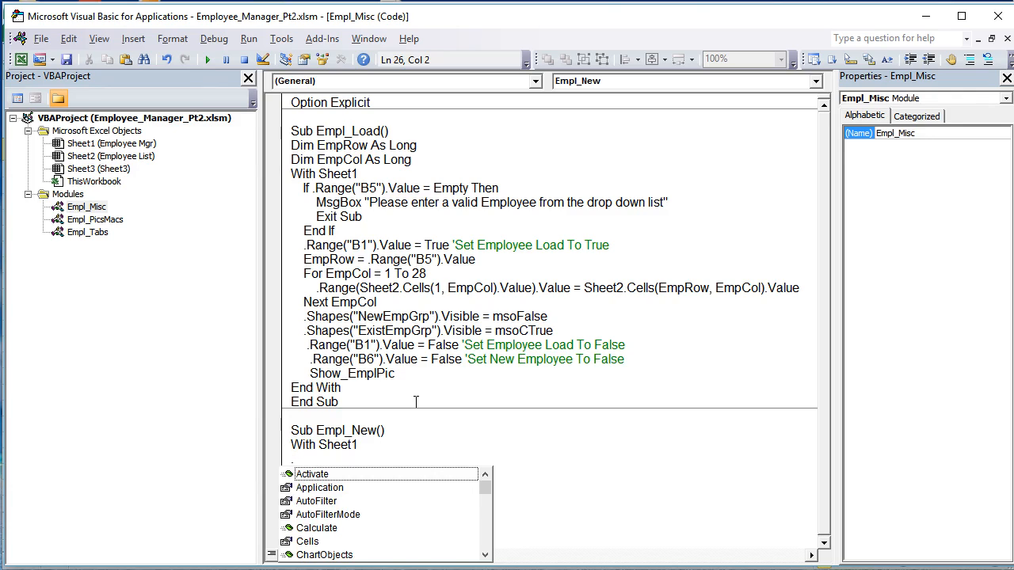
{"action": "key", "text": "BackSpace"}
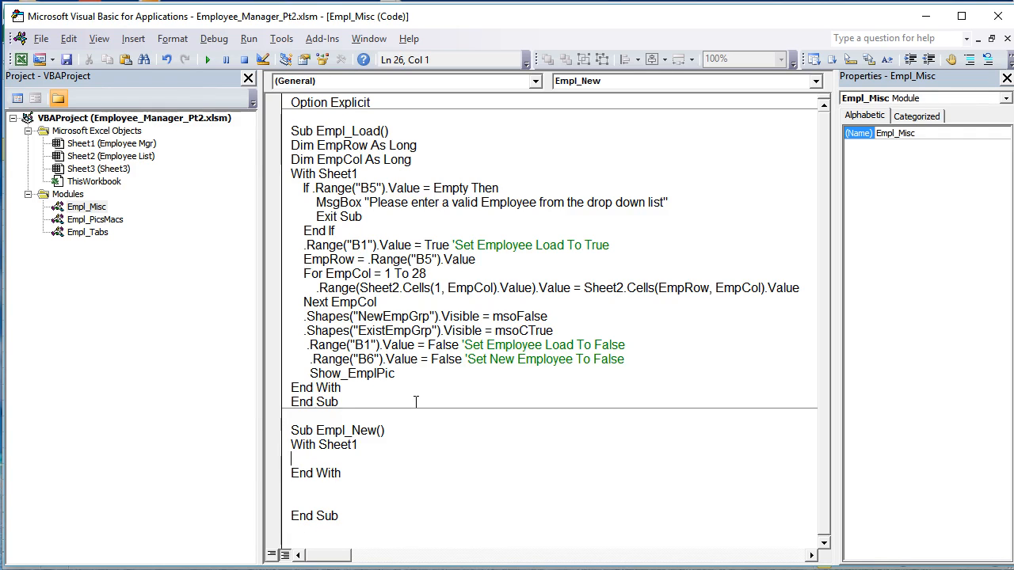
{"action": "type", "text": ".Range(\"\").value"}
{"action": "key", "text": "Left"}
{"action": "key", "text": "Left"}
{"action": "key", "text": "Left"}
{"action": "key", "text": "Left"}
{"action": "key", "text": "Left"}
{"action": "key", "text": "Left"}
{"action": "key", "text": "Left"}
{"action": "key", "text": "Left"}
{"action": "key", "text": "BackSpace"}
{"action": "key", "text": "BackSpace"}
{"action": "key", "text": "BackSpace"}
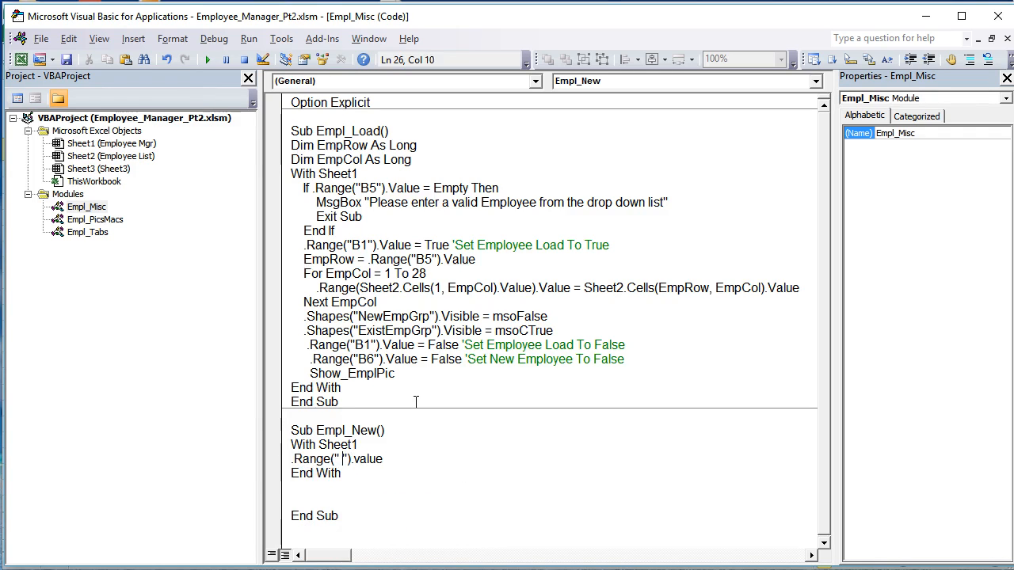
{"action": "type", "text": "B"}
{"action": "key", "text": "BackSpace"}
{"action": "key", "text": "BackSpace"}
{"action": "type", "text": "B12"}
{"action": "key", "text": "BackSpace"}
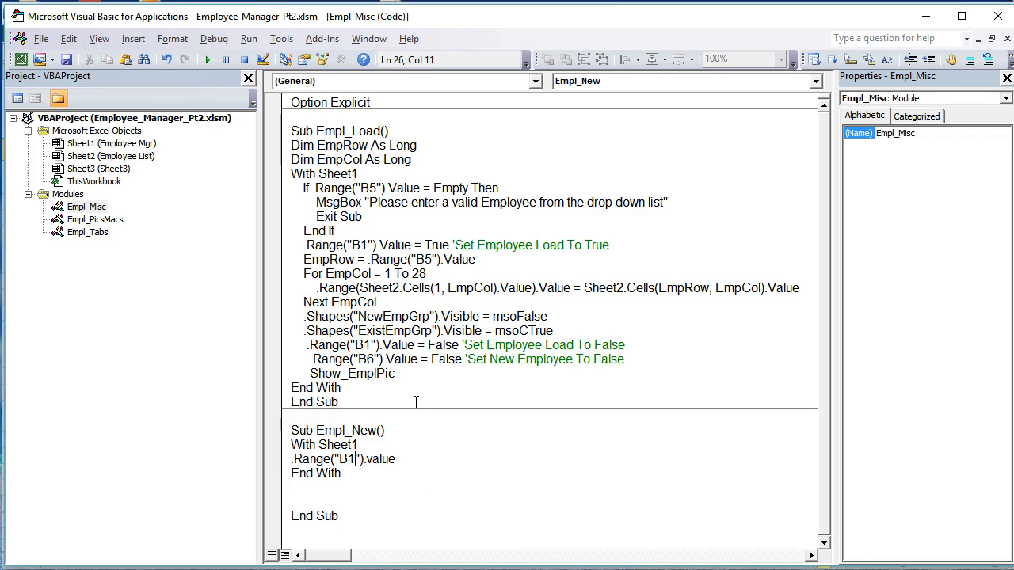
{"action": "type", "text": "= True"}
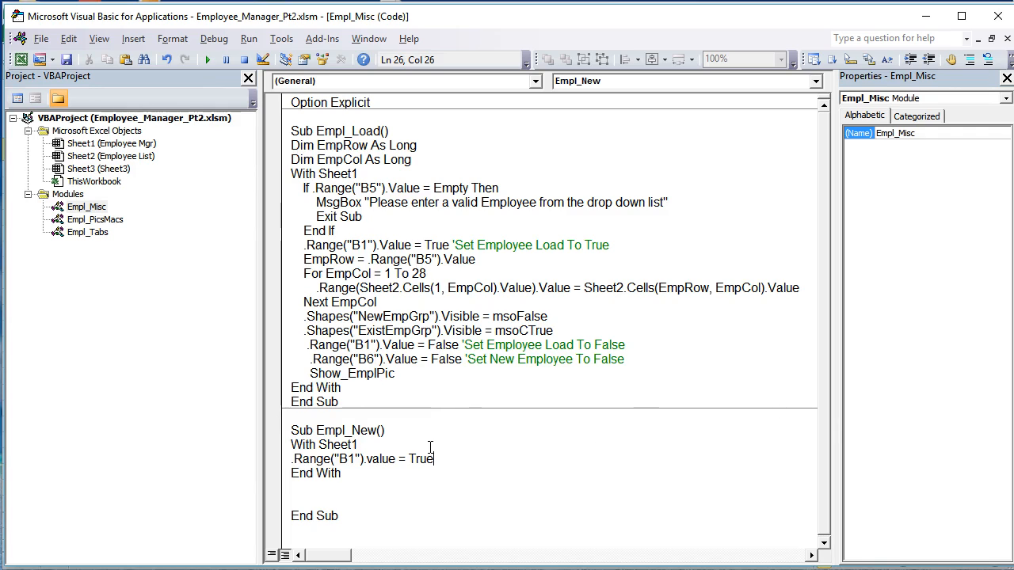
{"action": "left_click", "coordinate": [489, 501]}
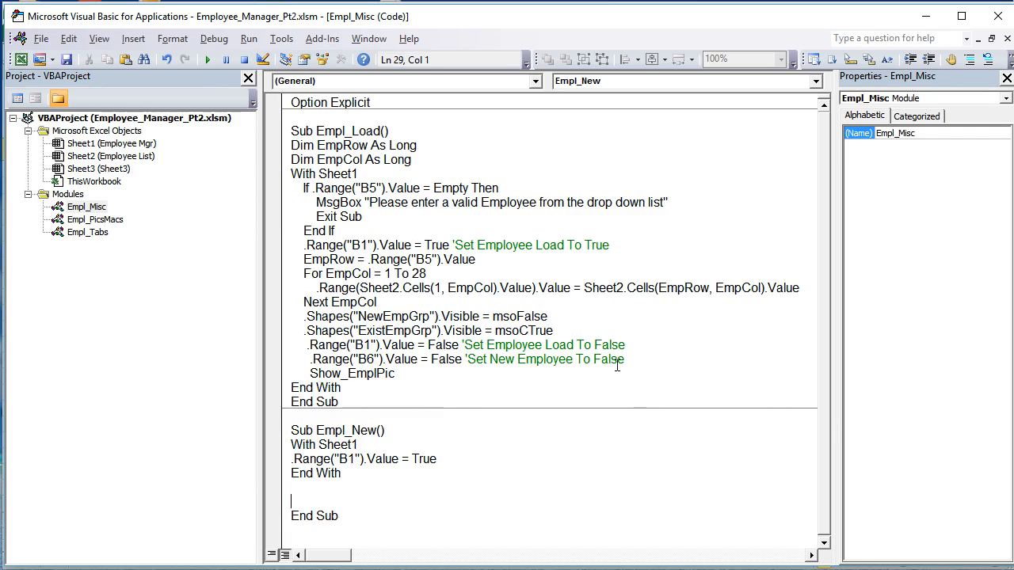
Step: Copy Empl_Load's commented .Range("B1").Value = False line into Empl_New before End With, leaving four blank lines after the True line
{"action": "left_click_drag", "start_coordinate": [644, 346], "coordinate": [307, 352]}
{"action": "key", "text": "ctrl+c"}
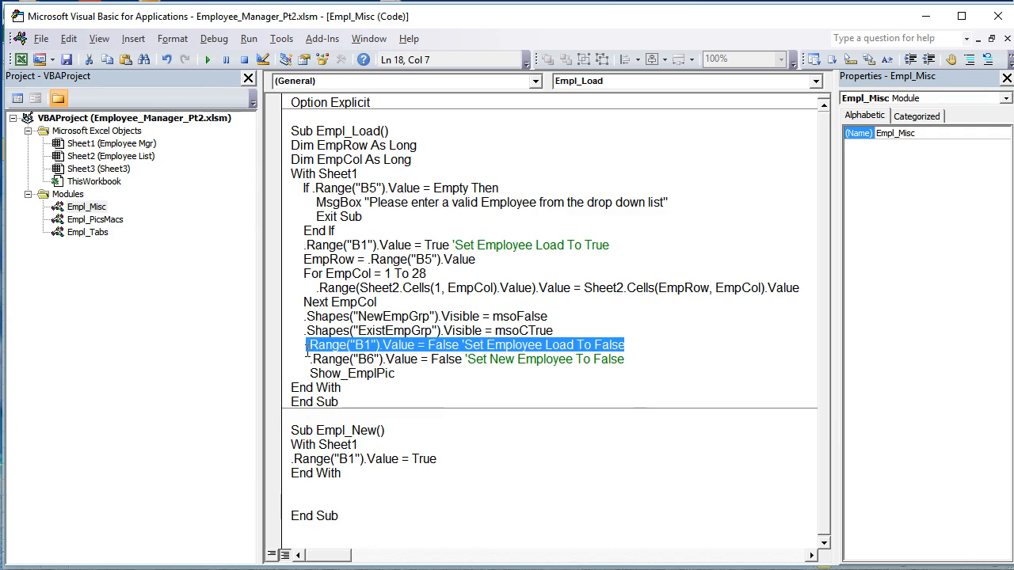
{"action": "left_click_drag", "start_coordinate": [456, 475], "coordinate": [464, 467]}
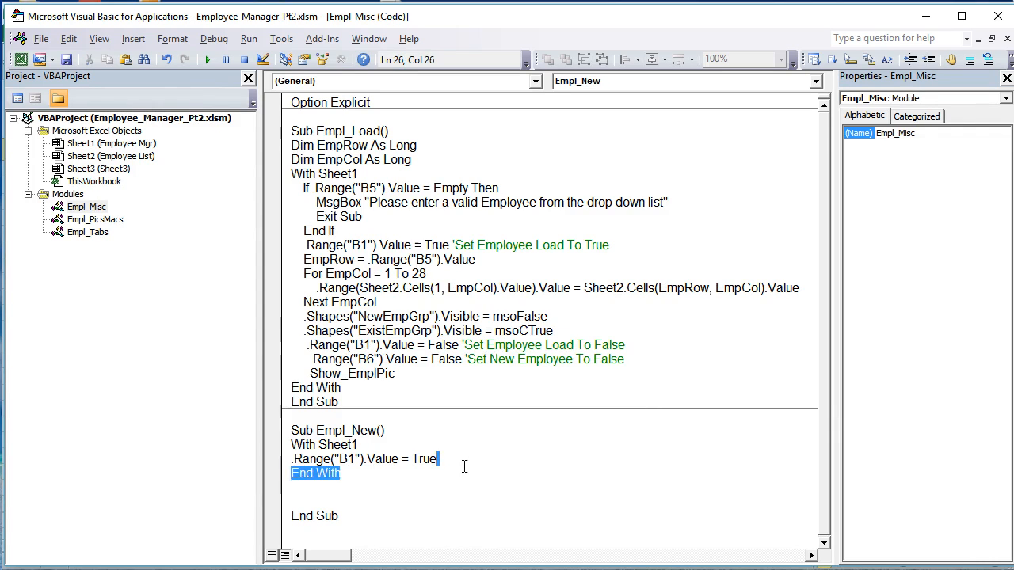
{"action": "key", "text": "Return"}
{"action": "key", "text": "ctrl+z"}
{"action": "left_click", "coordinate": [457, 462]}
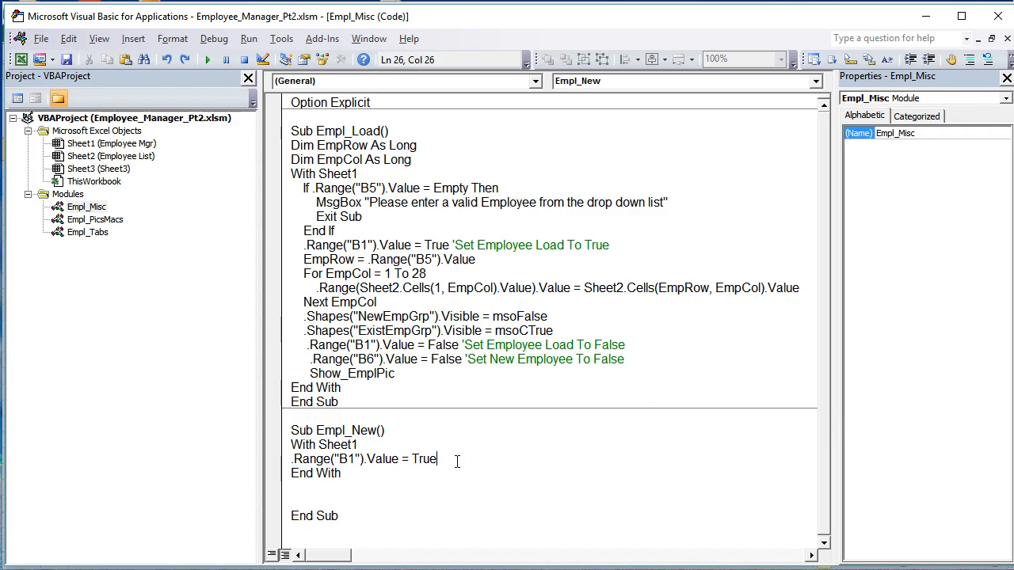
{"action": "key", "text": "Return"}
{"action": "key", "text": "ctrl+v"}
{"action": "left_click", "coordinate": [446, 459]}
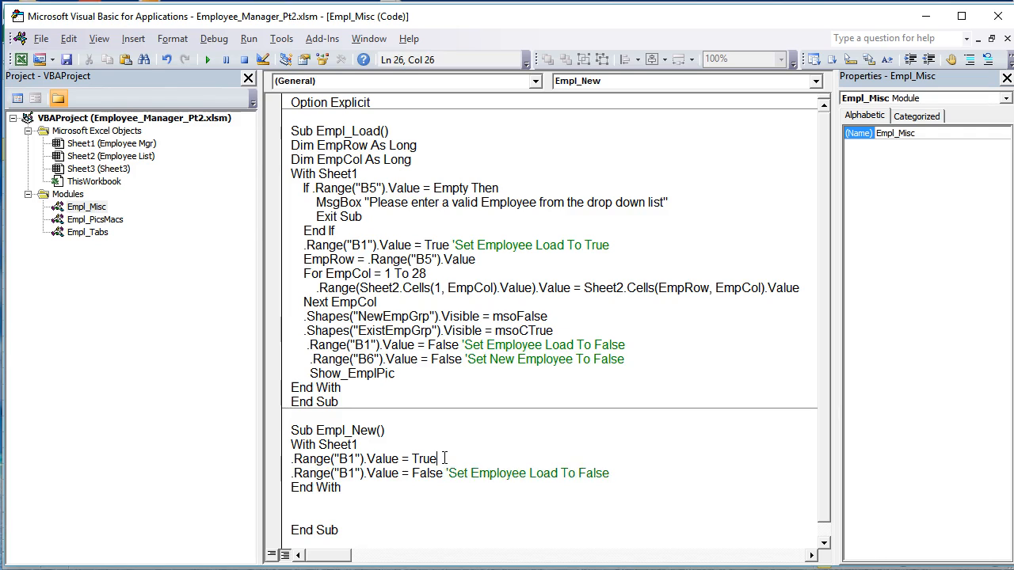
{"action": "key", "text": "Return"}
{"action": "key", "text": "Return"}
{"action": "key", "text": "Return"}
{"action": "key", "text": "Return"}
Step: Add the comment 'Set Employee Load To False after .Range("B1").Value = True in Empl_New, reusing the existing comment text
{"action": "left_click_drag", "start_coordinate": [575, 530], "coordinate": [445, 530]}
{"action": "key", "text": "ctrl+c"}
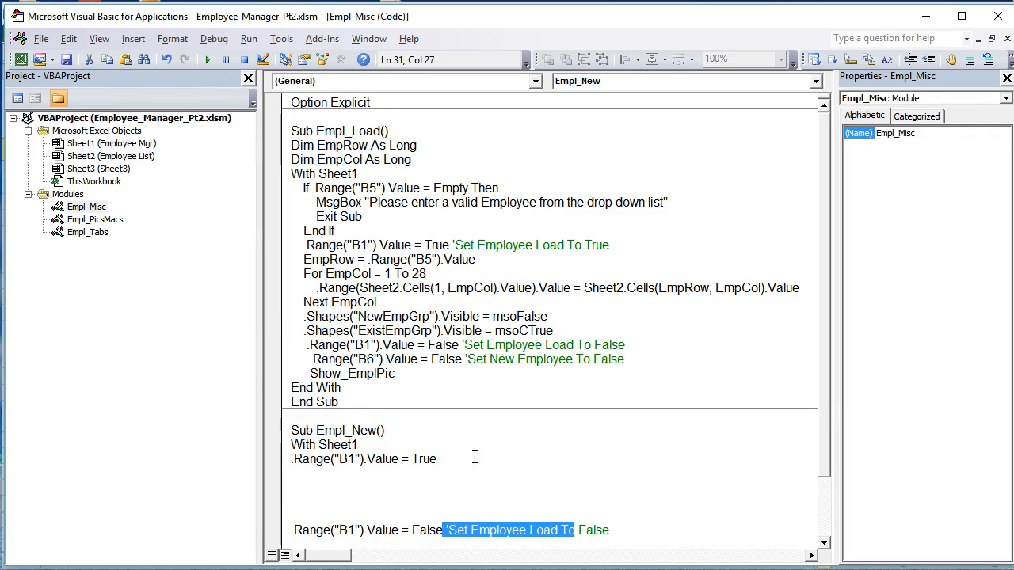
{"action": "left_click", "coordinate": [478, 458]}
{"action": "key", "text": "ctrl+v"}
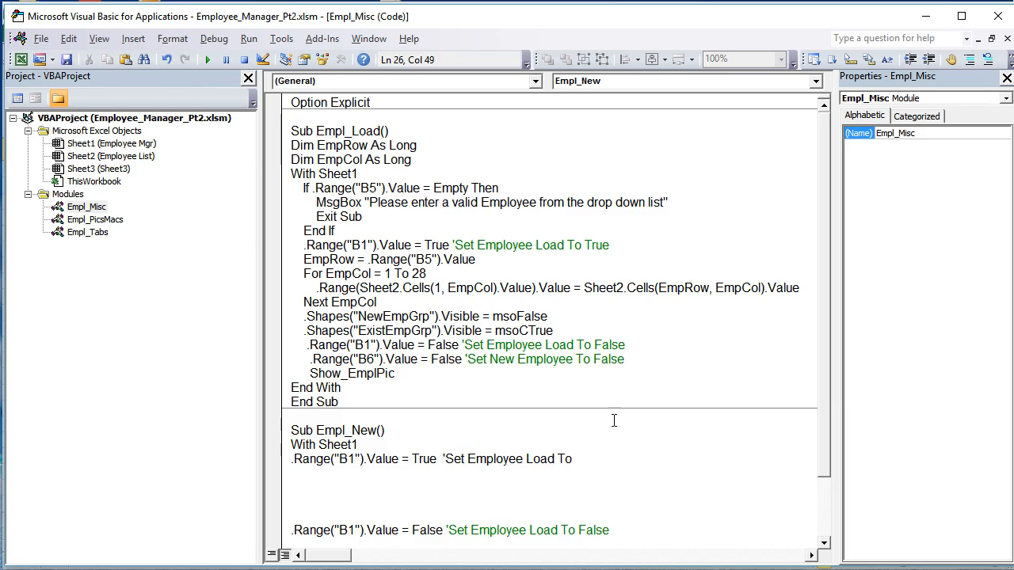
{"action": "type", "text": "False"}
{"action": "key", "text": "Down"}
{"action": "key", "text": "Down"}
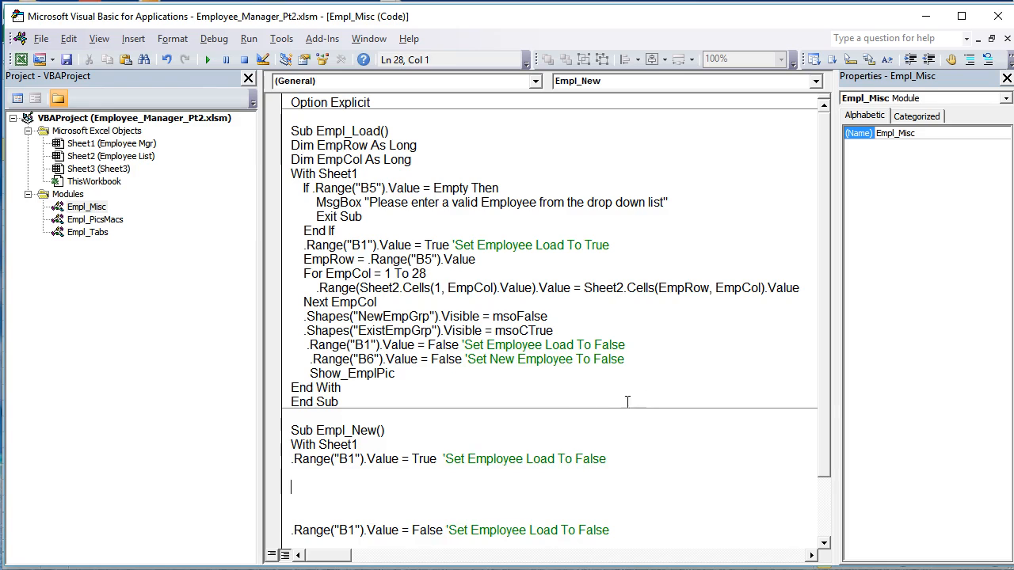
Step: Copy the NewEmpGrp and ExistEmpGrp visibility lines from Empl_Load into Empl_New below the B1 True line
{"action": "scroll", "coordinate": [515, 421], "scroll_direction": "down", "scroll_amount": 1}
{"action": "scroll", "coordinate": [515, 420], "scroll_direction": "down", "scroll_amount": 1}
{"action": "left_click", "coordinate": [379, 402]}
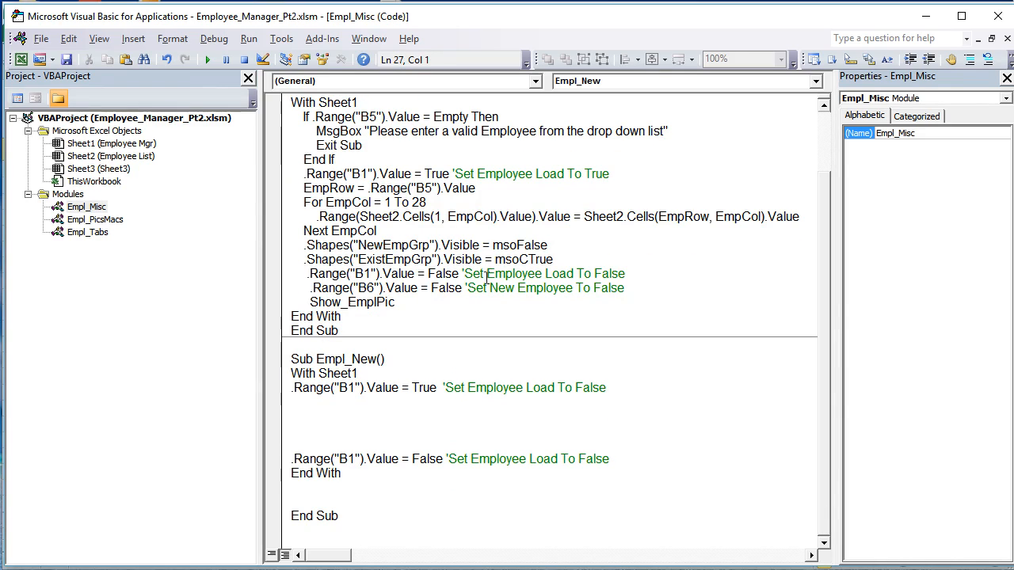
{"action": "left_click_drag", "start_coordinate": [572, 261], "coordinate": [209, 245]}
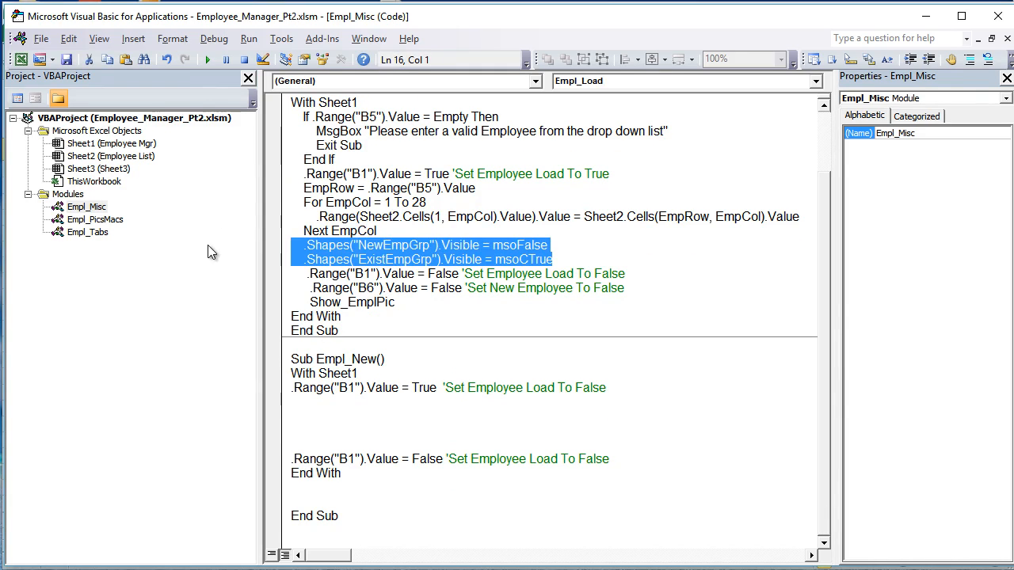
{"action": "left_click", "coordinate": [338, 402]}
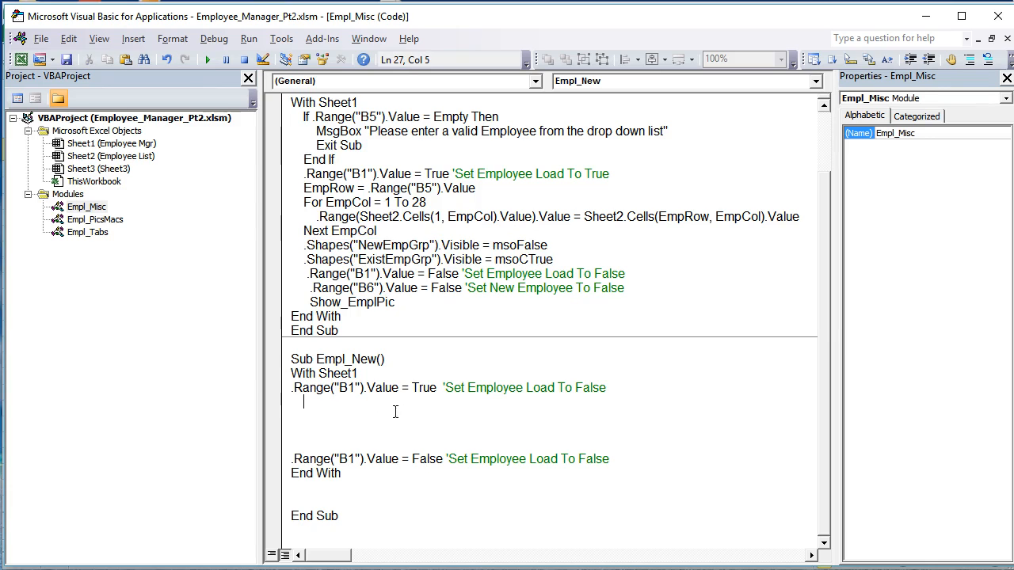
{"action": "key", "text": "ctrl+v"}
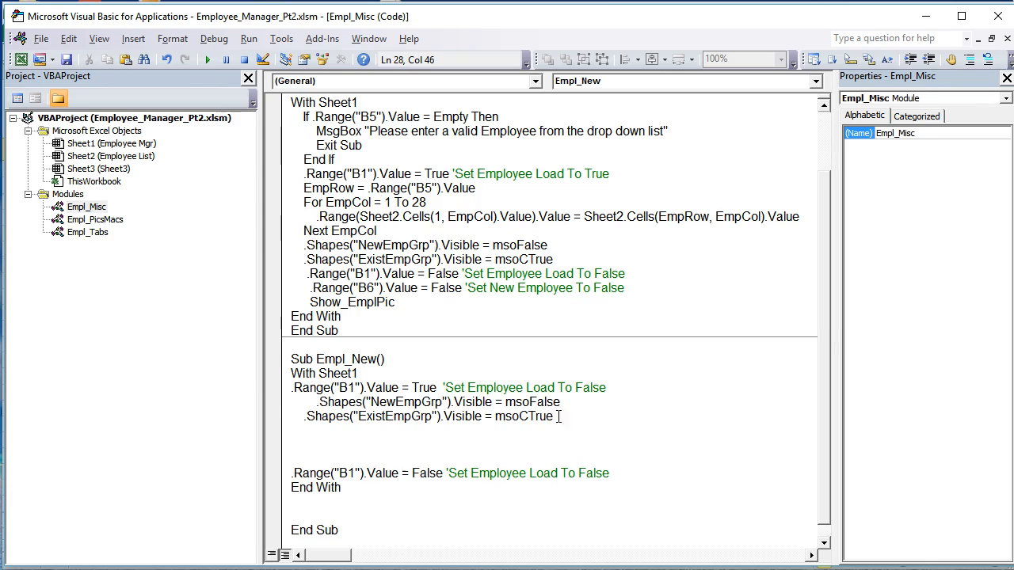
Step: In Empl_New, set NewEmpGrp's Visible property to msoCTrue and ExistEmpGrp's to msoFalse
{"action": "left_click_drag", "start_coordinate": [581, 401], "coordinate": [532, 407]}
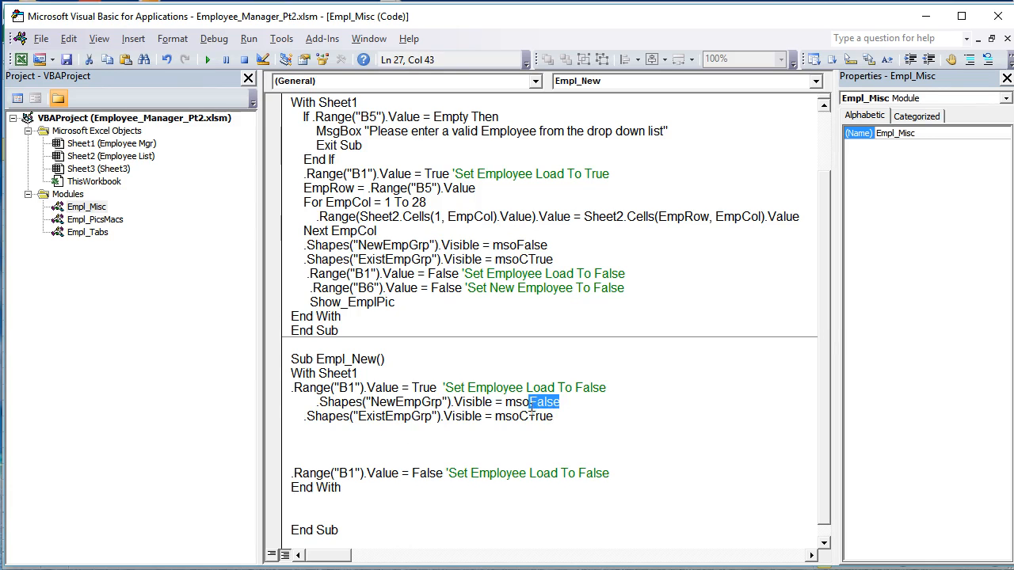
{"action": "type", "text": "Ctrue"}
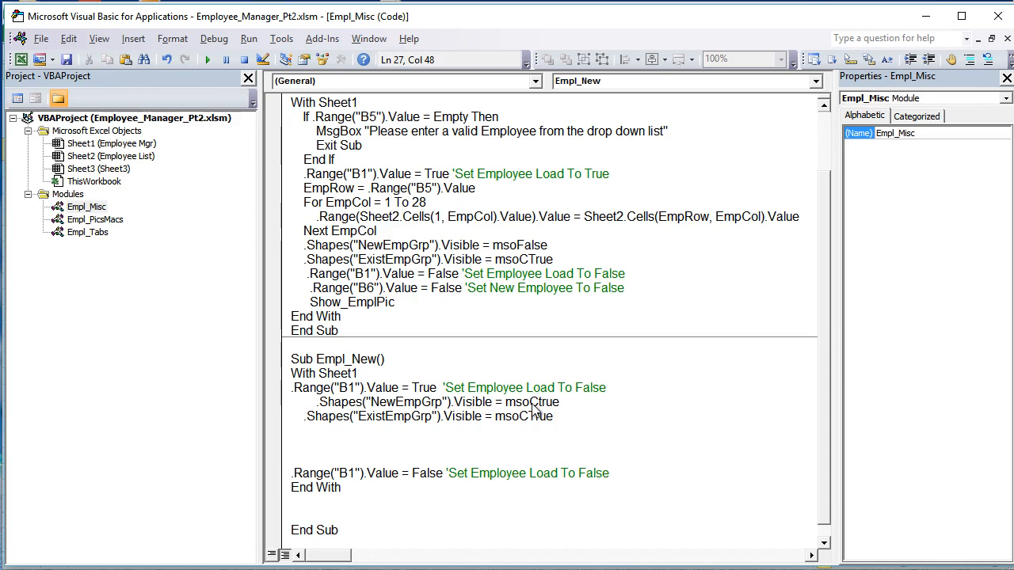
{"action": "left_click_drag", "start_coordinate": [518, 417], "coordinate": [555, 417]}
{"action": "type", "text": "False"}
{"action": "left_click", "coordinate": [534, 432]}
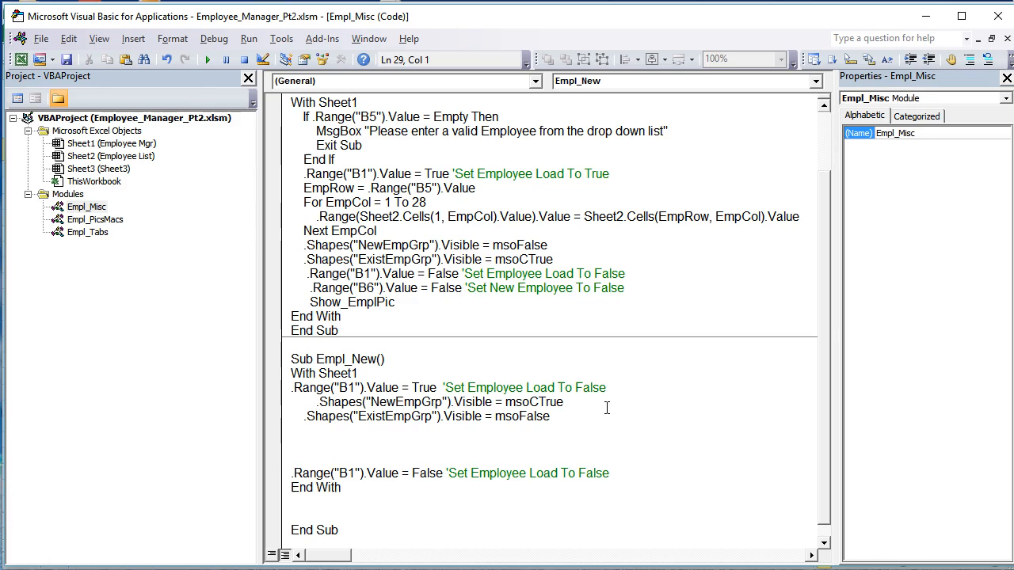
Step: Align both Shapes visibility lines in Empl_New at the same two-level indentation
{"action": "key", "text": "Tab"}
{"action": "left_click_drag", "start_coordinate": [576, 420], "coordinate": [249, 410]}
{"action": "key", "text": "shift+Tab"}
{"action": "key", "text": "shift+Tab"}
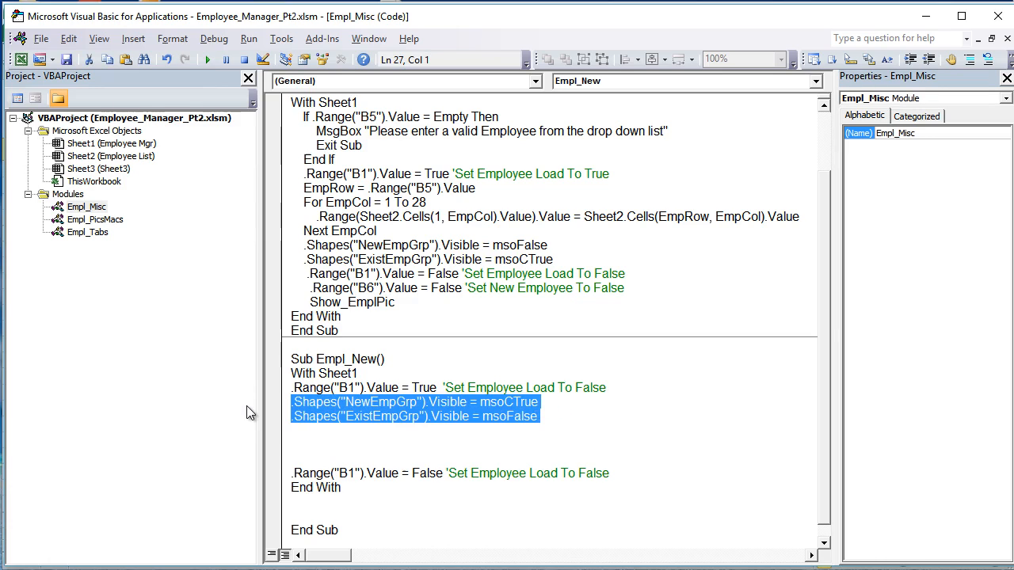
{"action": "key", "text": "Tab"}
{"action": "key", "text": "Tab"}
Step: Add .Shapes("DefaultPicture").Visible = msoCTrue below the ExistEmpGrp visibility line in Empl_New
{"action": "left_click", "coordinate": [344, 438]}
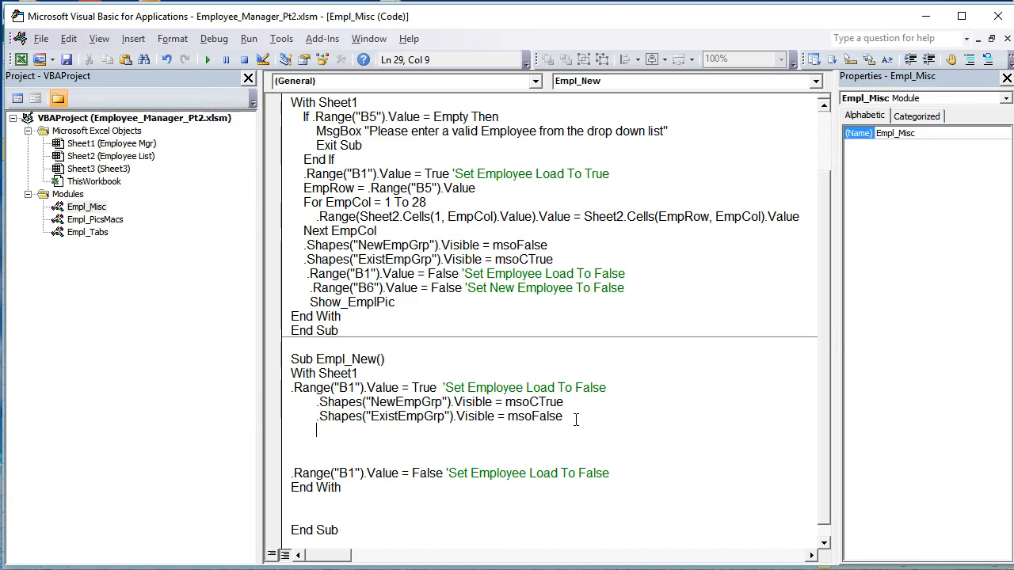
{"action": "type", "text": ".Shapes("}
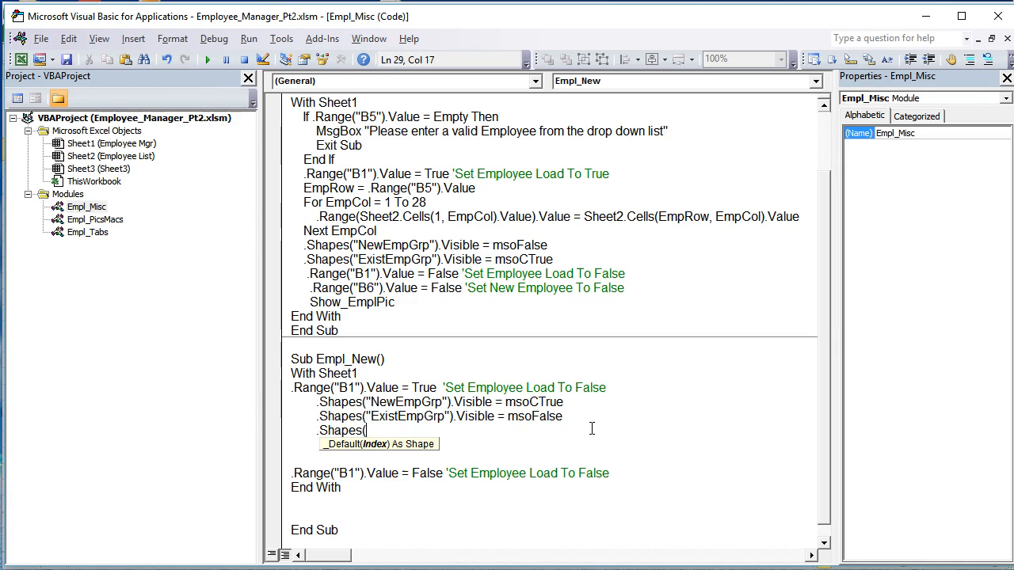
{"action": "type", "text": "\"DefaultPic"}
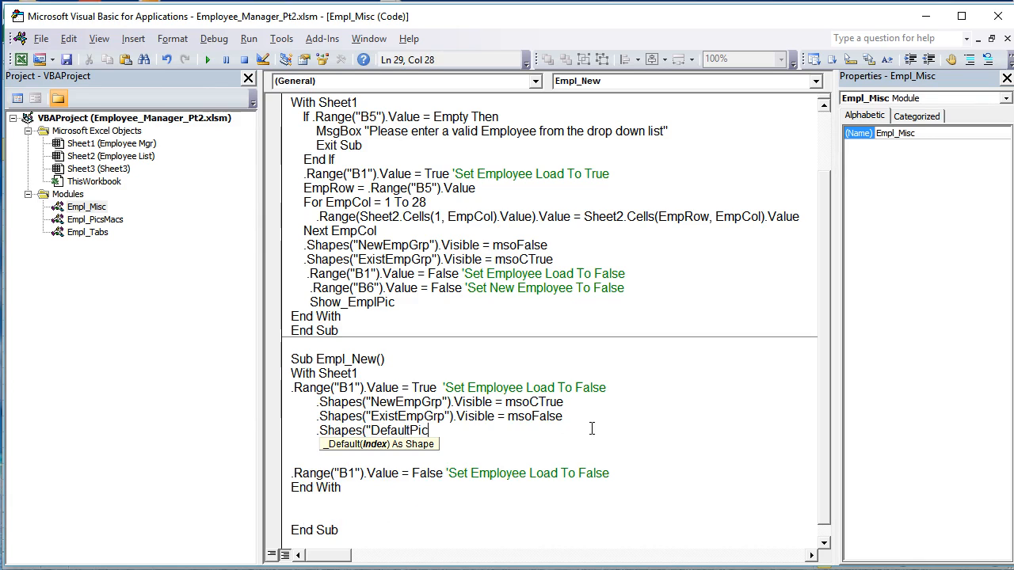
{"action": "type", "text": "ture\").Visible "}
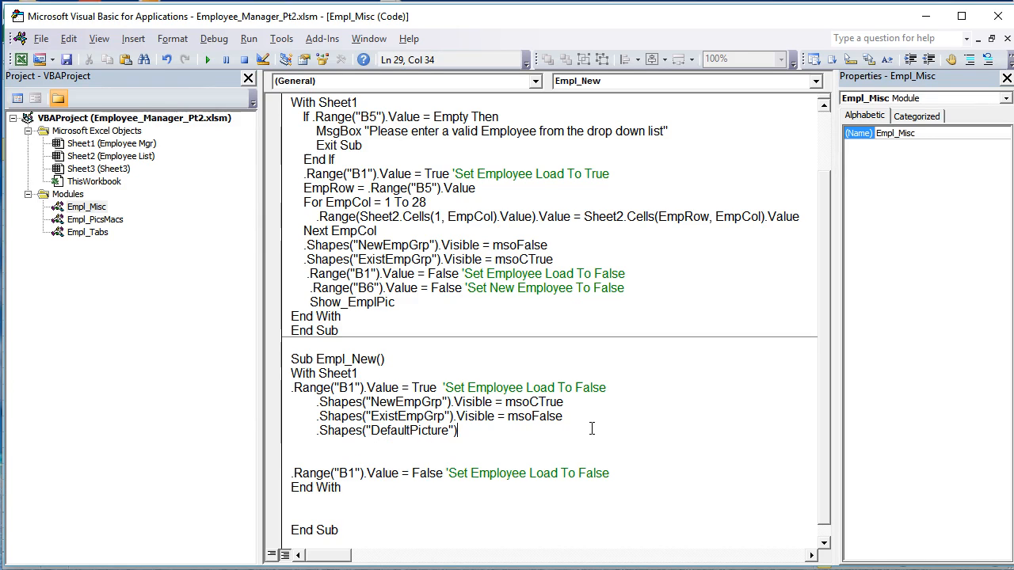
{"action": "type", "text": "= T"}
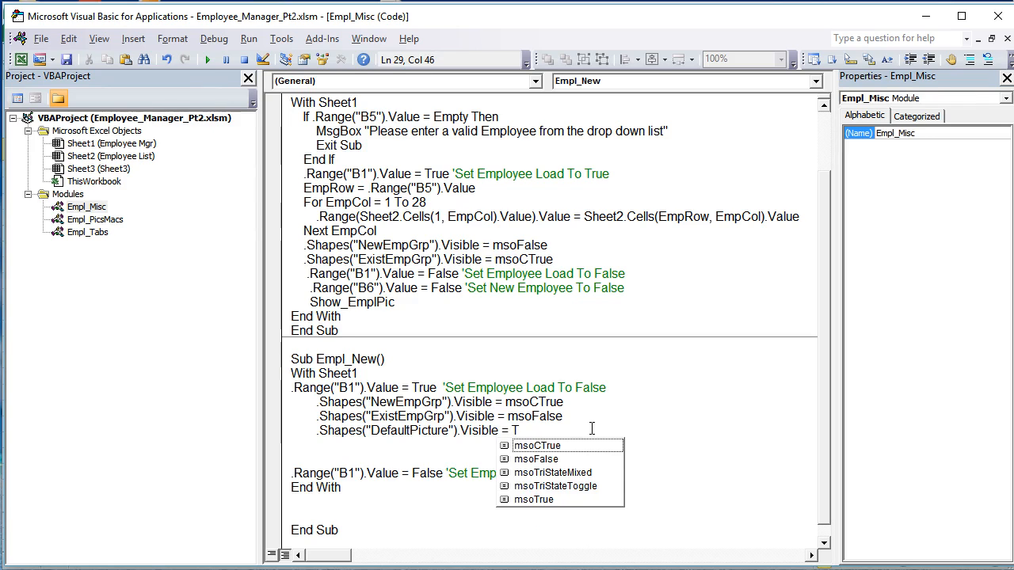
{"action": "key", "text": "Tab"}
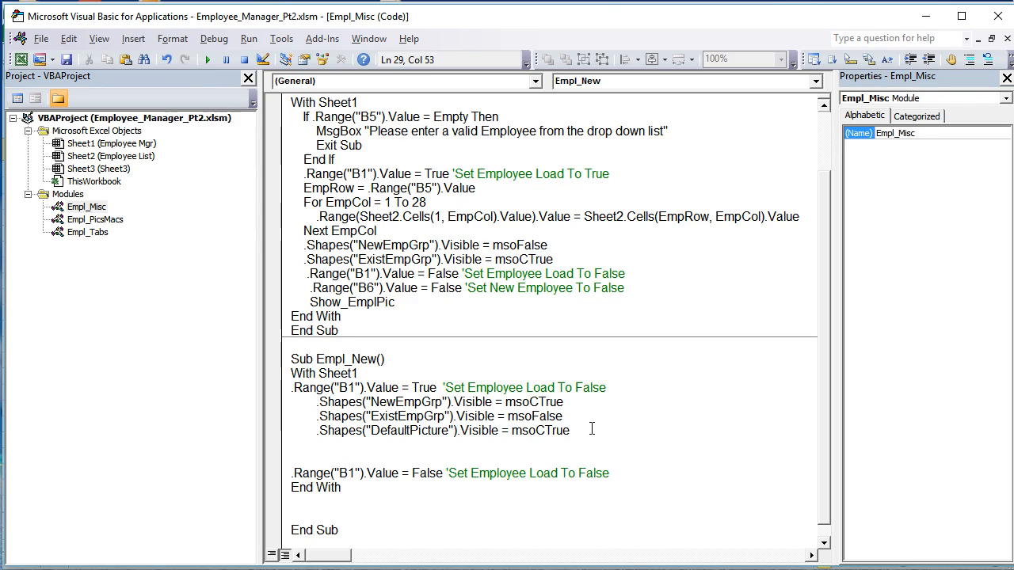
Step: Add an On Error Resume Next statement below the DefaultPicture line in Empl_New
{"action": "key", "text": "Return"}
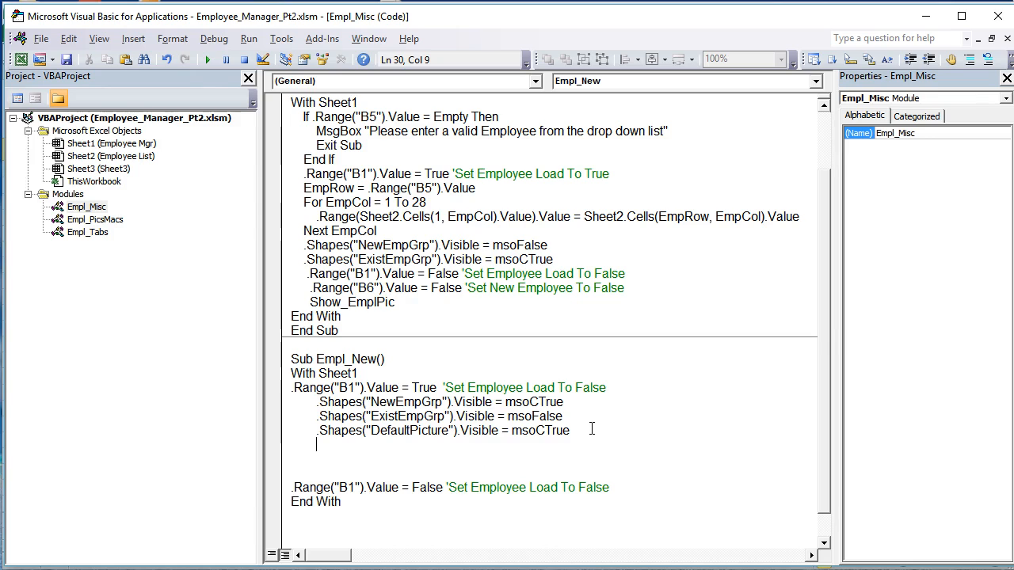
{"action": "type", "text": "on"}
{"action": "key", "text": "BackSpace"}
{"action": "type", "text": "onn"}
{"action": "key", "text": "BackSpace"}
{"action": "key", "text": "BackSpace"}
{"action": "key", "text": "BackSpace"}
{"action": "type", "text": "On Error Resume Next"}
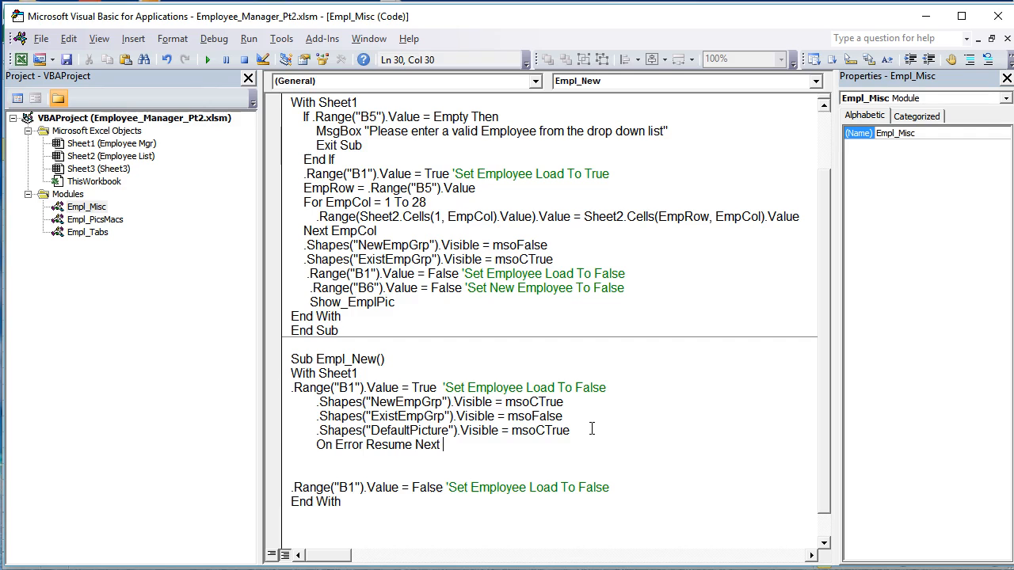
Step: Begin a new line below On Error Resume Next with the partial shape reference .Shapes("Empl
{"action": "key", "text": "Return"}
{"action": "type", "text": ".Shapes(\"em"}
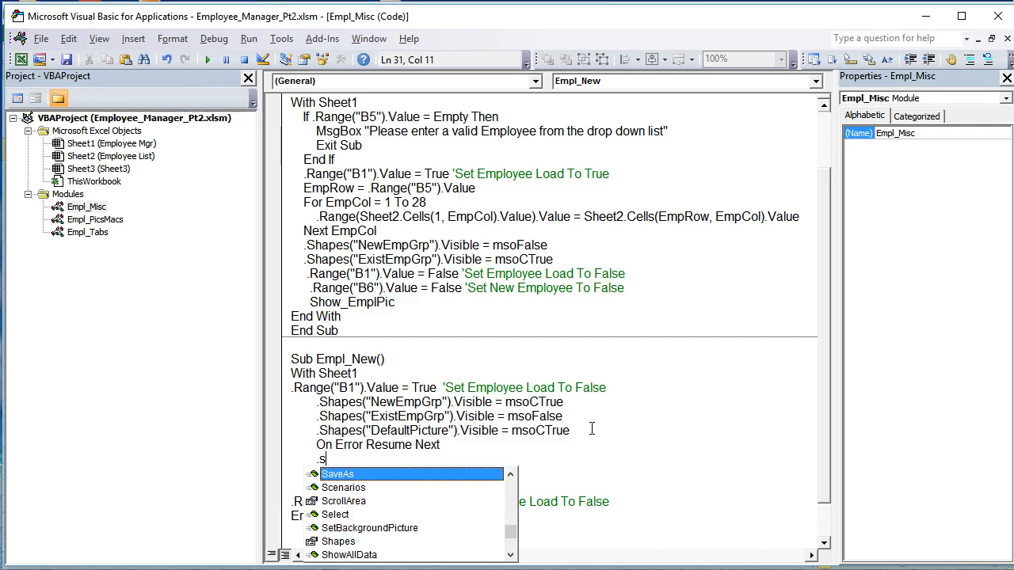
{"action": "type", "text": "p"}
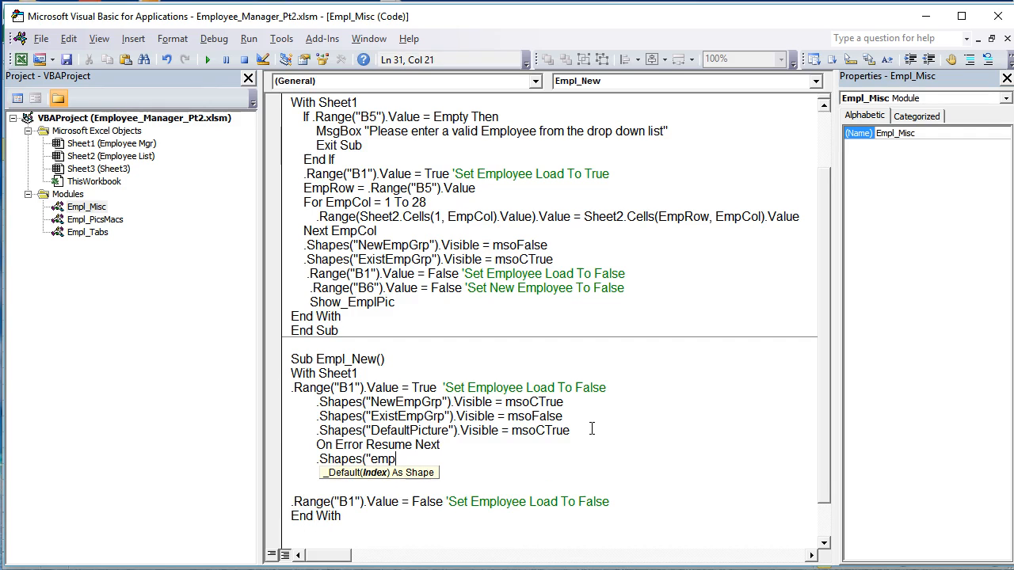
{"action": "key", "text": "BackSpace"}
{"action": "key", "text": "BackSpace"}
{"action": "key", "text": "BackSpace"}
{"action": "type", "text": "Empl"}
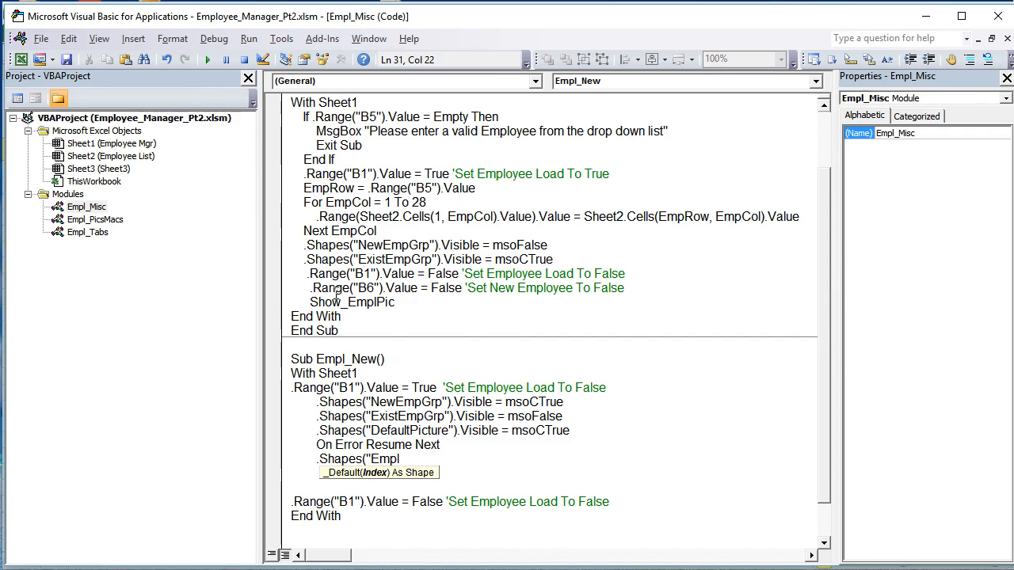
Step: Copy the shape name EmplPic from Show_EmplPic in the Empl_PicsMacs module into the unfinished Shapes reference in Empl_New
{"action": "left_click", "coordinate": [98, 206]}
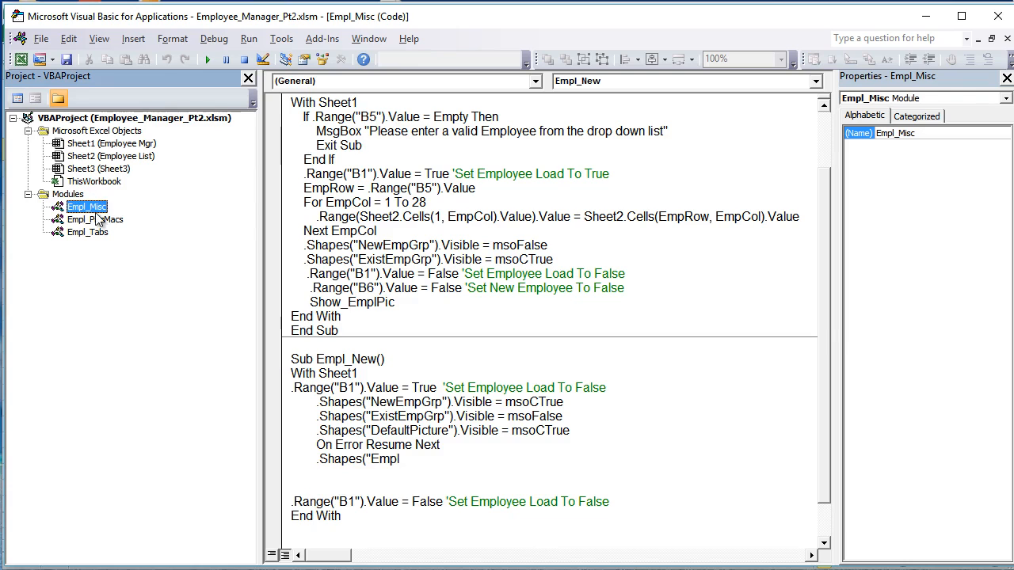
{"action": "left_click", "coordinate": [96, 221]}
{"action": "double_click", "coordinate": [95, 220]}
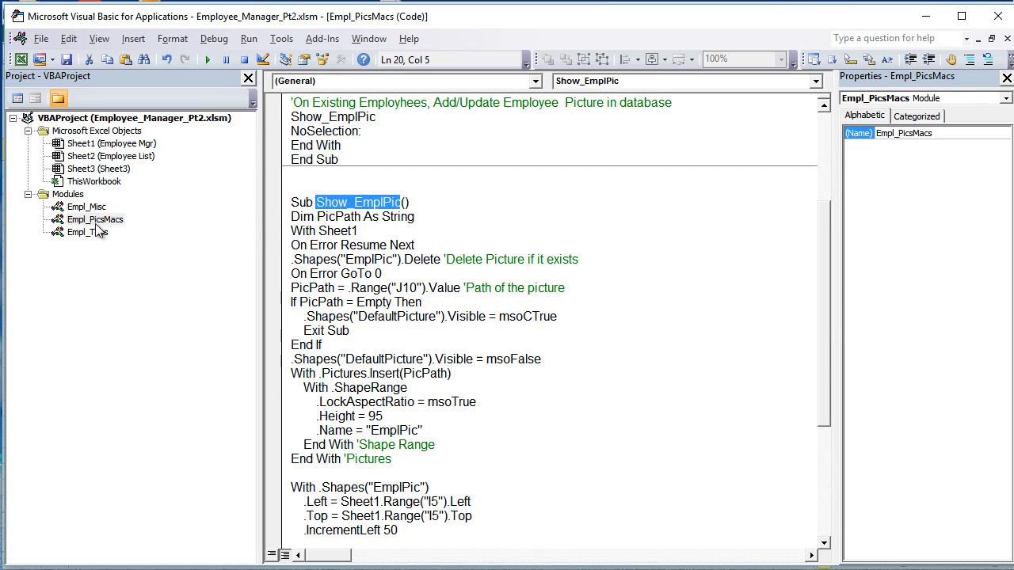
{"action": "left_click", "coordinate": [391, 373]}
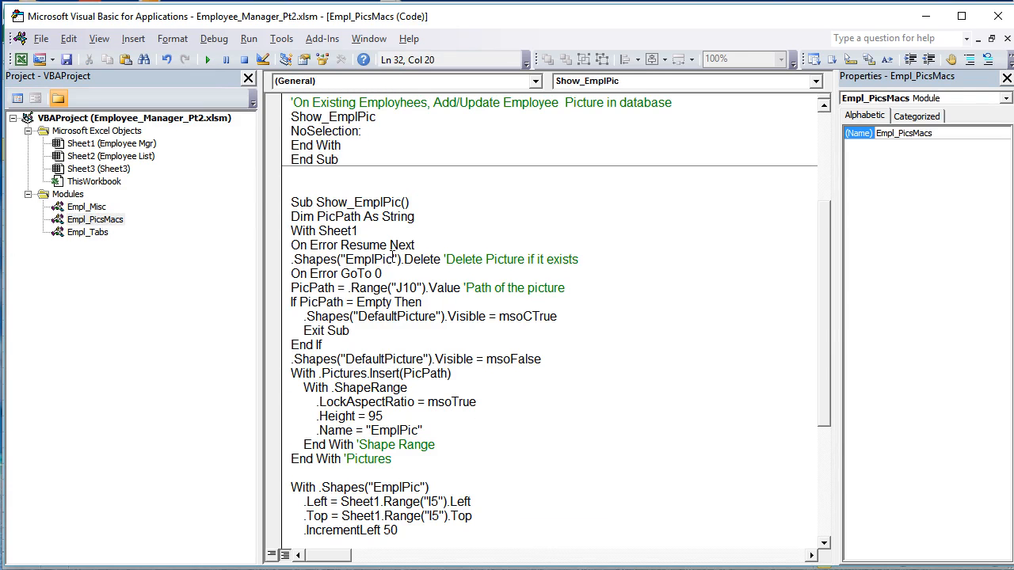
{"action": "left_click_drag", "start_coordinate": [392, 259], "coordinate": [346, 260]}
{"action": "key", "text": "ctrl+c"}
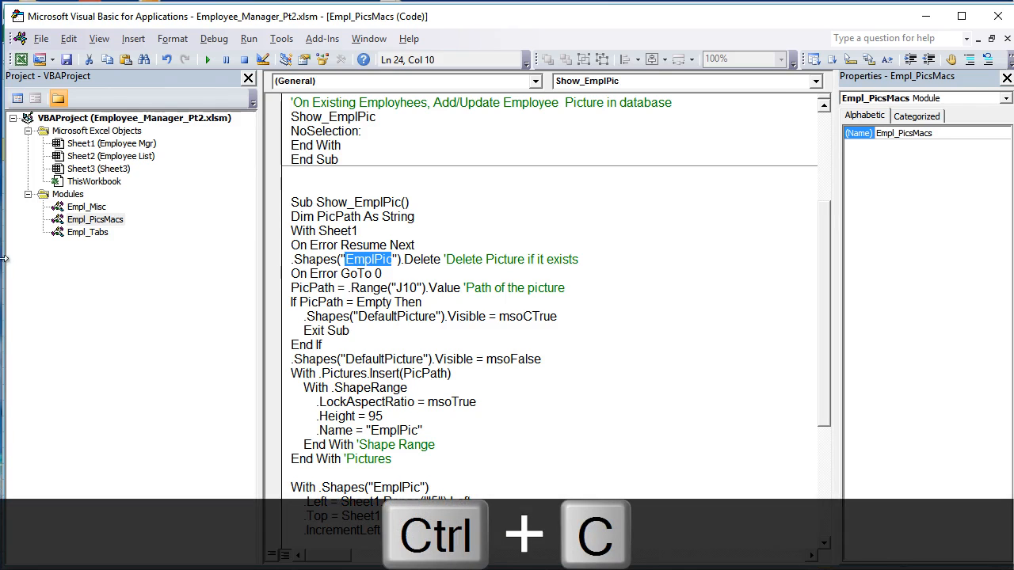
{"action": "double_click", "coordinate": [87, 207]}
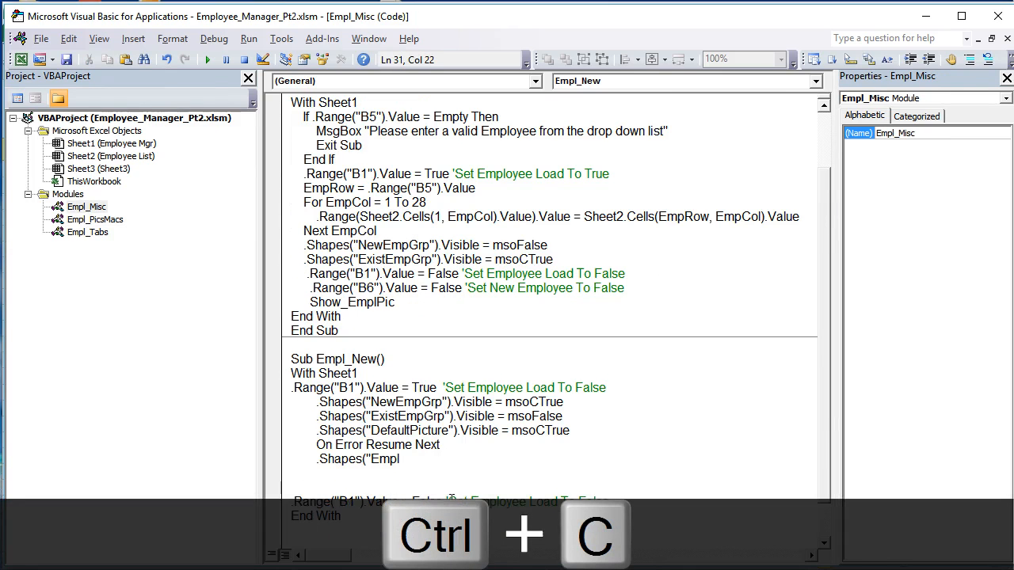
{"action": "left_click_drag", "start_coordinate": [400, 459], "coordinate": [372, 458]}
{"action": "key", "text": "ctrl+v"}
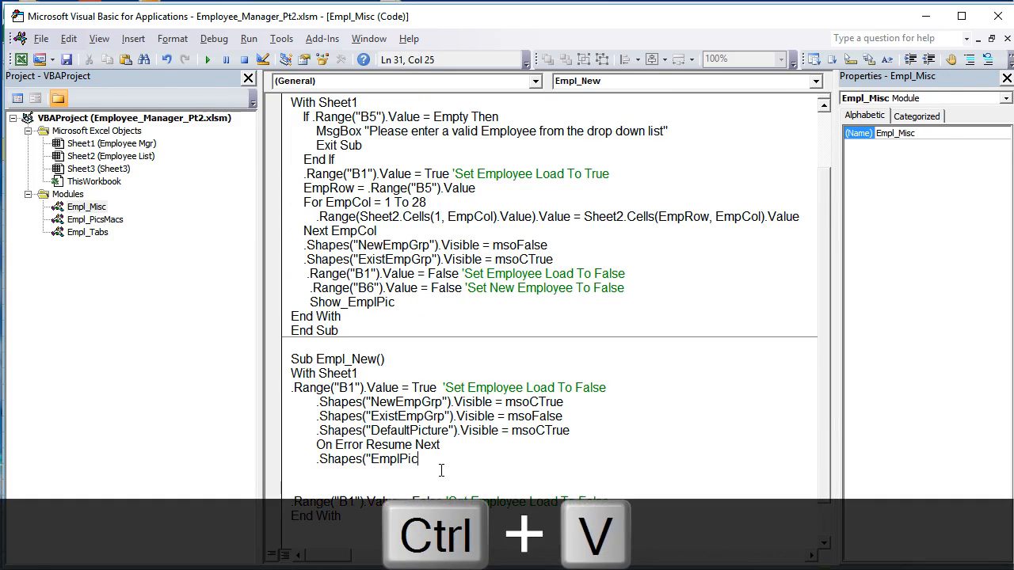
Step: Complete the EmplPic reference with the Delete method and add On Error GoTo 0 below it
{"action": "type", "text": "\").dis"}
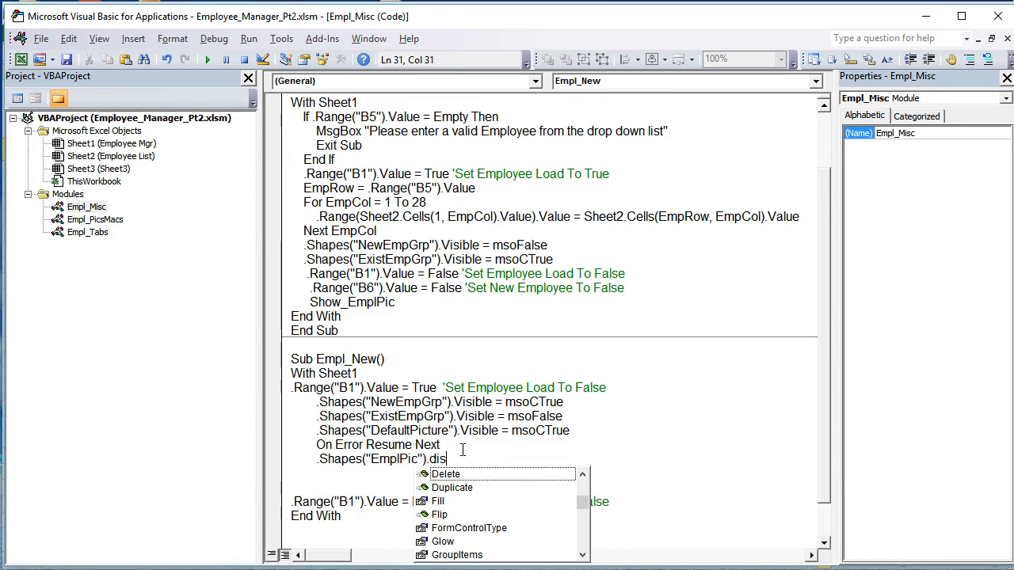
{"action": "key", "text": "BackSpace"}
{"action": "key", "text": "BackSpace"}
{"action": "type", "text": "el"}
{"action": "key", "text": "Return"}
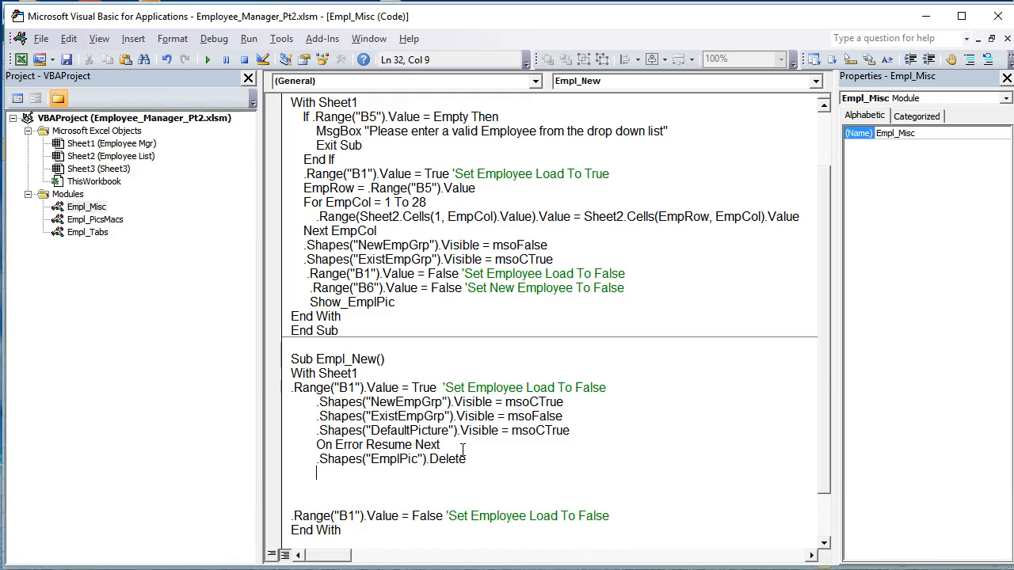
{"action": "type", "text": "on Error GoTo 0"}
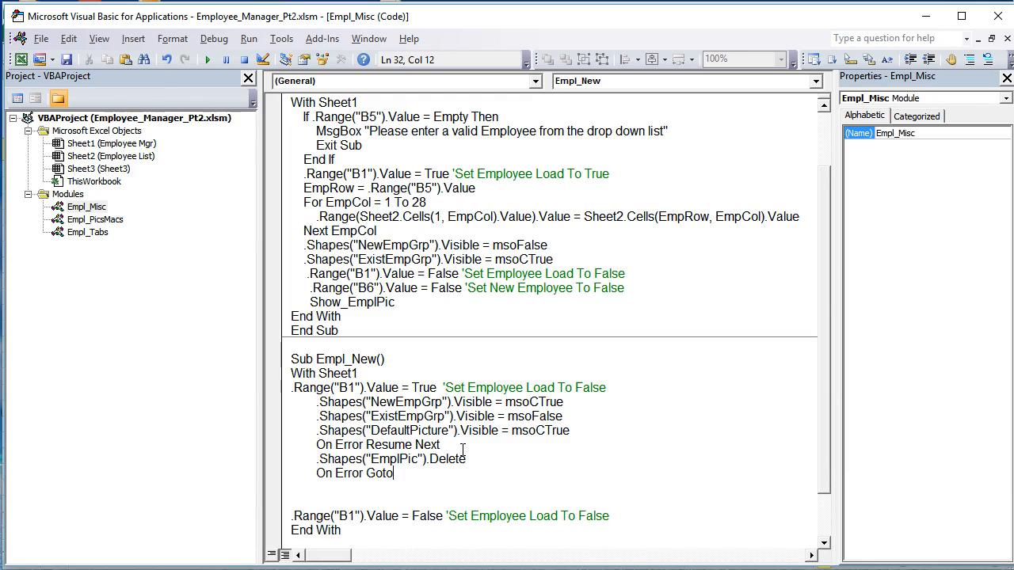
{"action": "key", "text": "Return"}
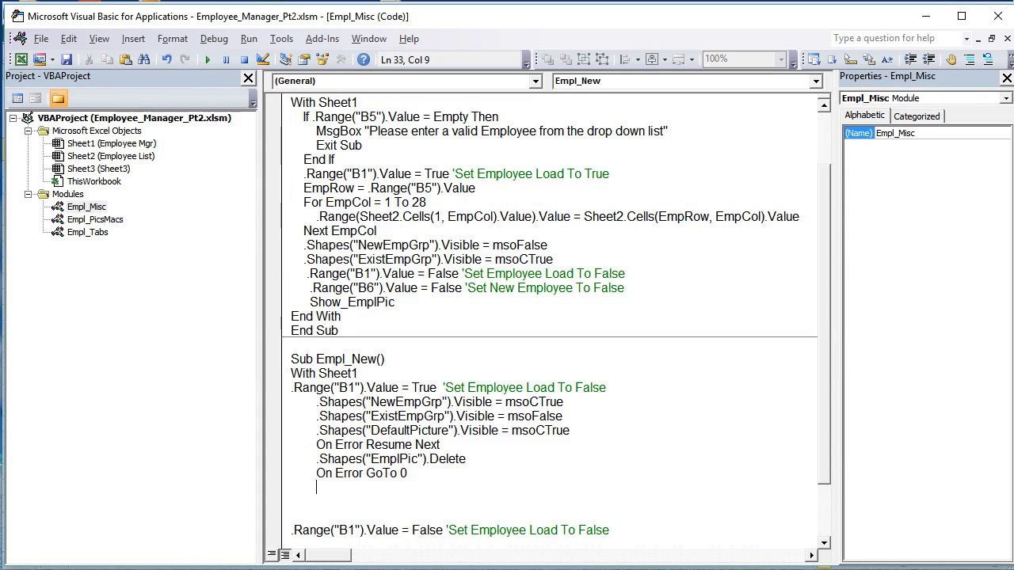
Step: Paste the prepared ClearContents line for the cells from F2:G2 and J2 through J182 below On Error GoTo 0
{"action": "key", "text": "alt+Tab"}
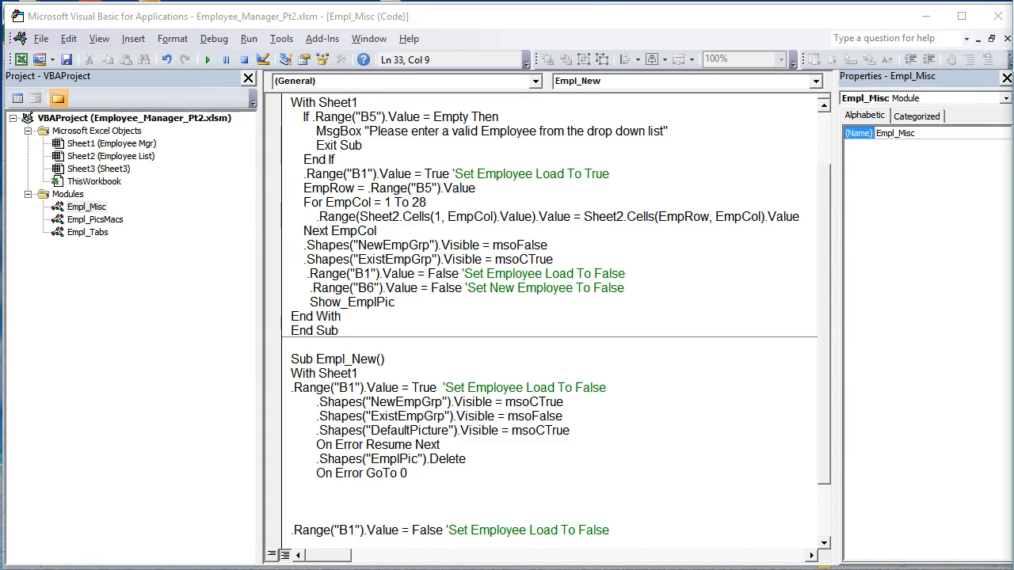
{"action": "key", "text": "alt+Tab"}
{"action": "key", "text": "ctrl+v"}
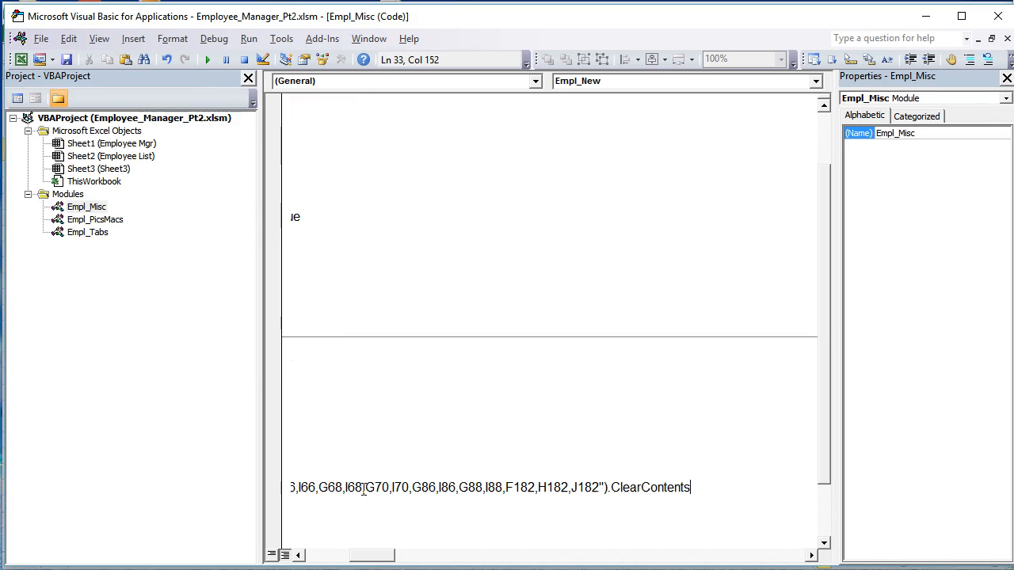
{"action": "left_click_drag", "start_coordinate": [393, 557], "coordinate": [344, 557]}
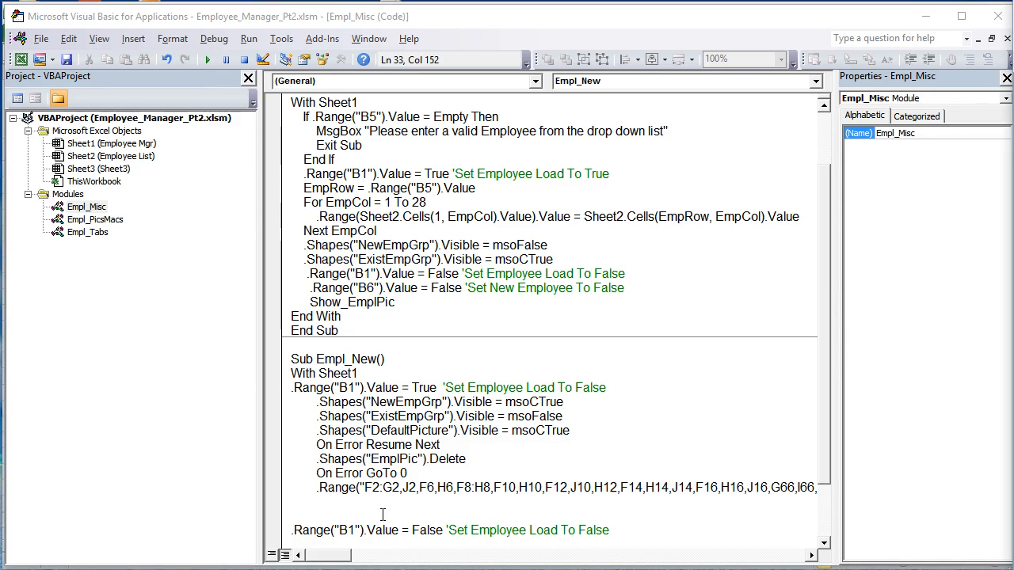
Step: Paste the second prepared ClearContents line, covering F26, H26, J26 through D168:J179, at the same two-level indentation
{"action": "left_click", "coordinate": [361, 503]}
{"action": "key", "text": "Tab"}
{"action": "key", "text": "Tab"}
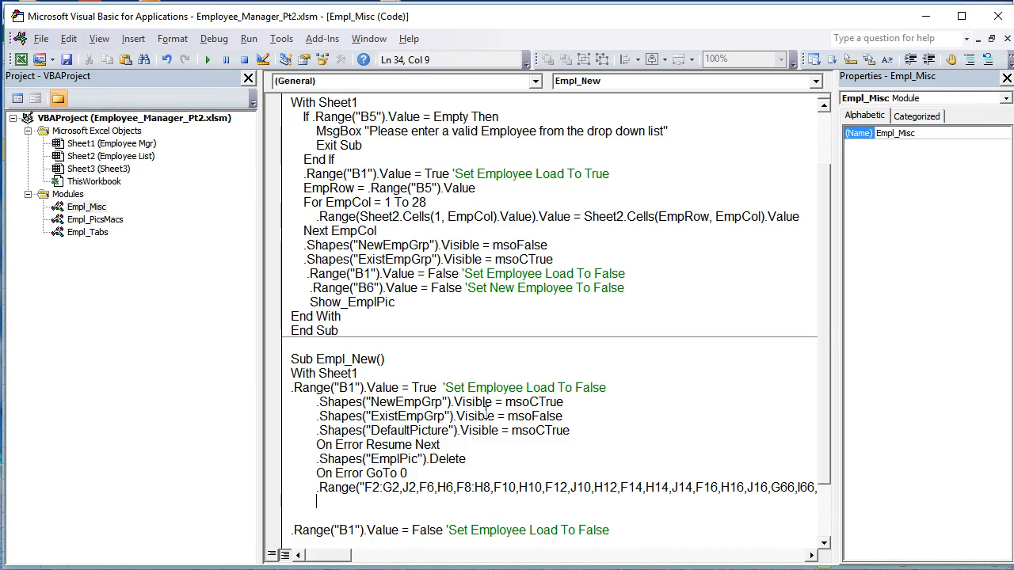
{"action": "key", "text": "ctrl+v"}
{"action": "left_click_drag", "start_coordinate": [372, 562], "coordinate": [336, 562]}
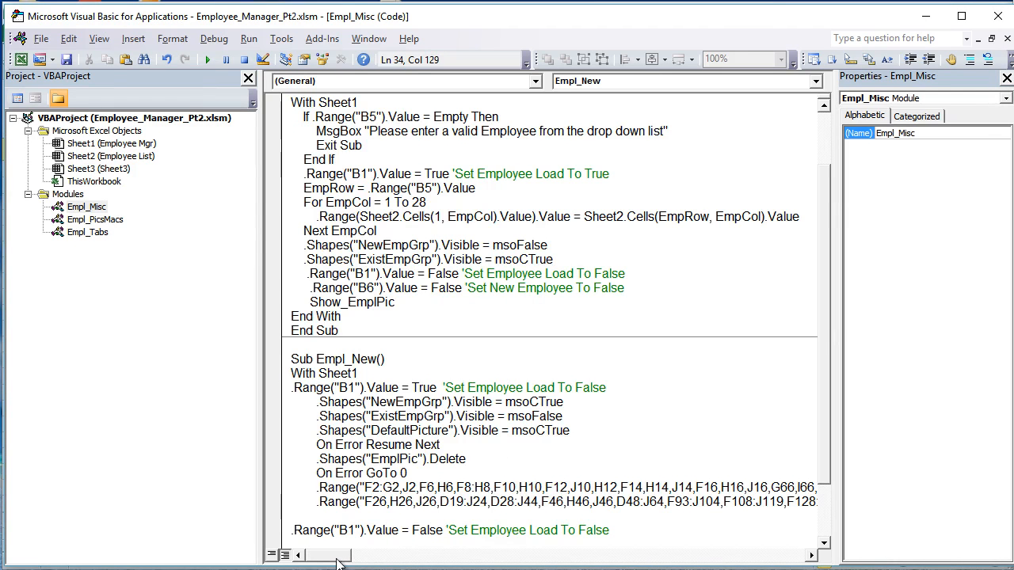
Step: Close the Properties pane and narrow the Project pane to widen the code area
{"action": "left_click", "coordinate": [1006, 78]}
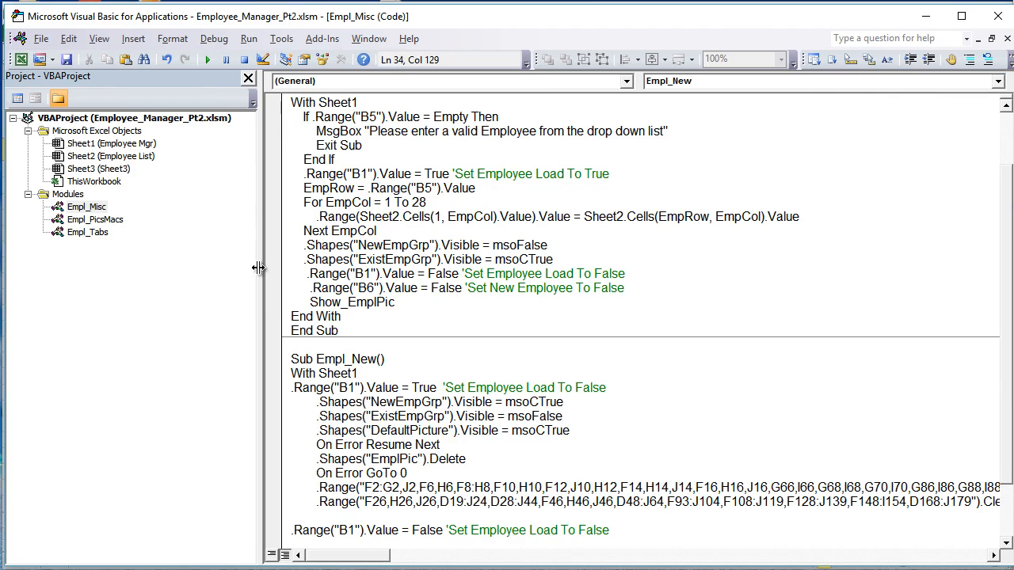
{"action": "left_click_drag", "start_coordinate": [259, 268], "coordinate": [153, 266]}
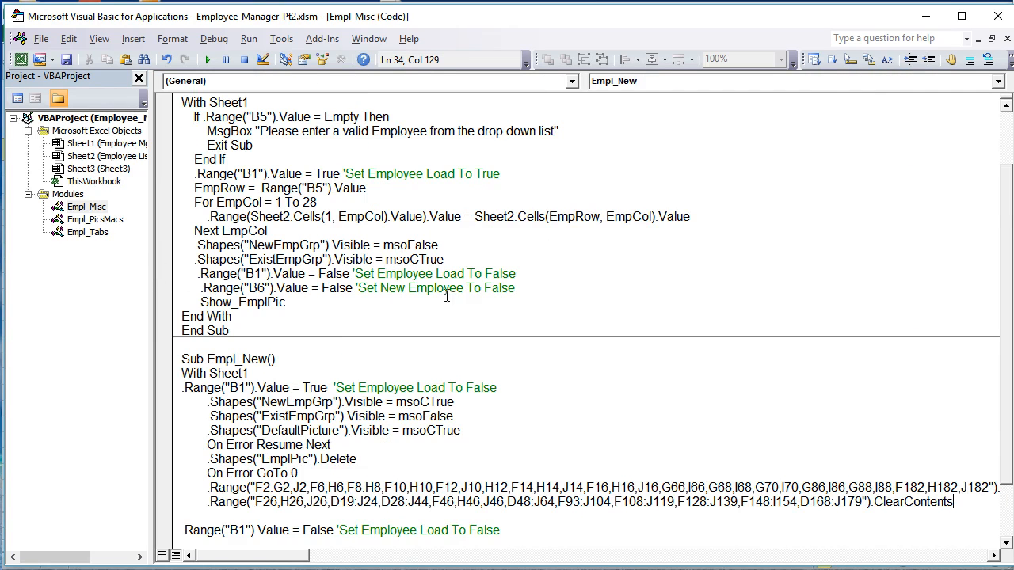
{"action": "scroll", "coordinate": [446, 296], "scroll_direction": "down", "scroll_amount": 2}
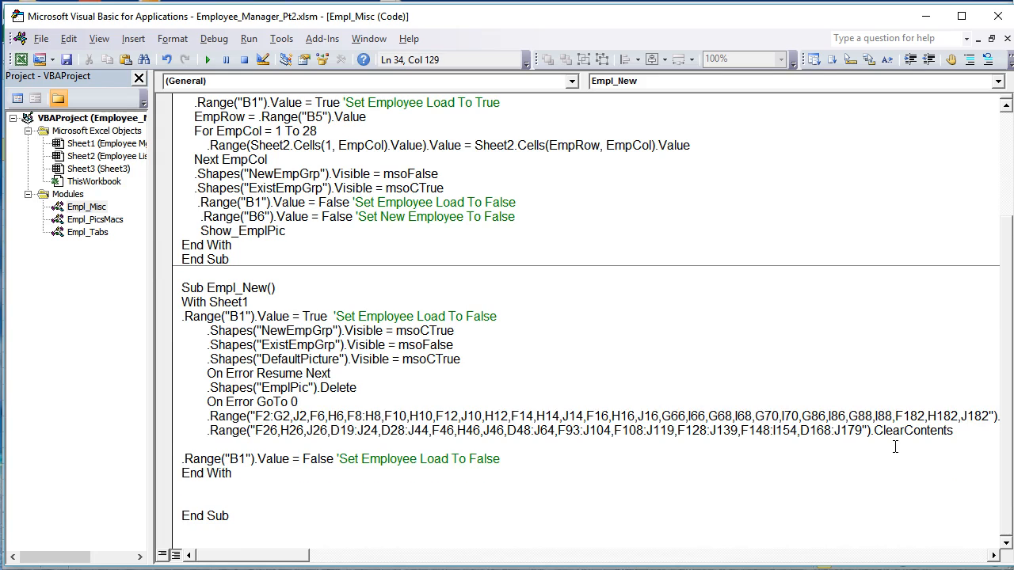
Step: Copy the .Range("B6").Value = False line with its comment from Empl_Load to below the ClearContents lines in Empl_New
{"action": "key", "text": "Return"}
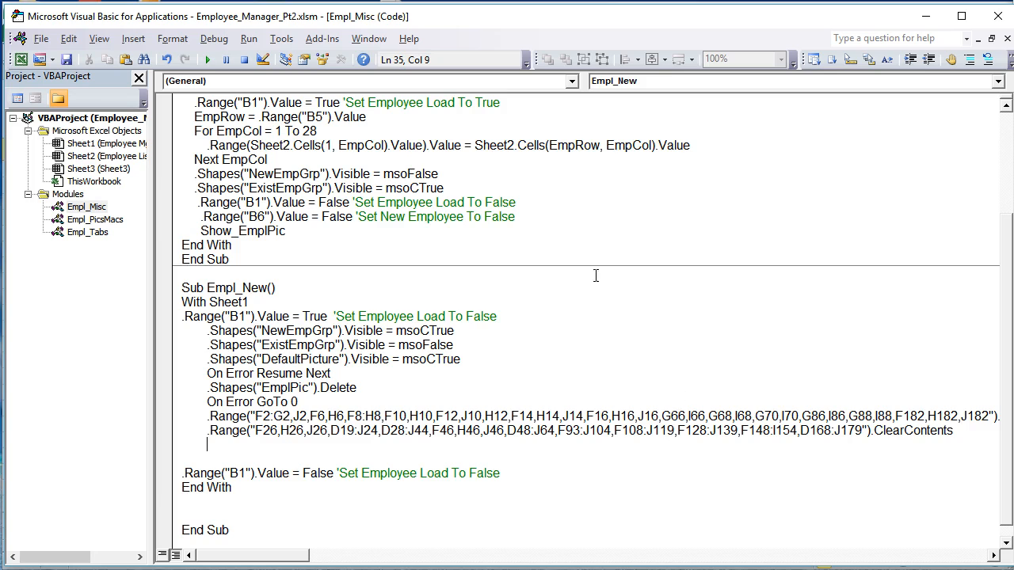
{"action": "left_click_drag", "start_coordinate": [517, 211], "coordinate": [199, 214]}
{"action": "key", "text": "ctrl+c"}
{"action": "left_click", "coordinate": [261, 446]}
{"action": "key", "text": "ctrl+v"}
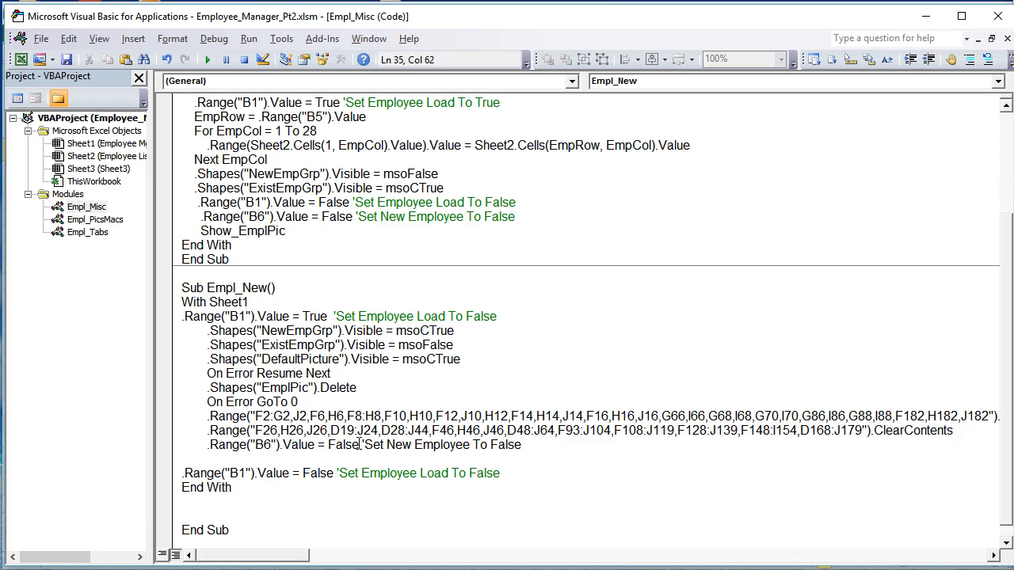
Step: Change the value and comment of Empl_New's B6 line to True, and switch to the Excel worksheet
{"action": "left_click_drag", "start_coordinate": [359, 444], "coordinate": [328, 444]}
{"action": "type", "text": "True"}
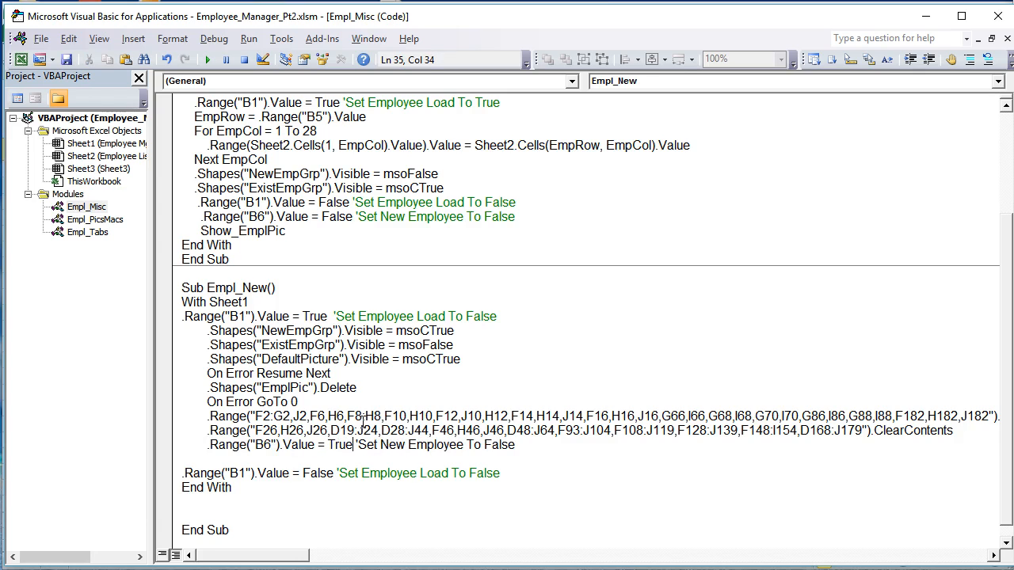
{"action": "left_click_drag", "start_coordinate": [482, 445], "coordinate": [516, 445]}
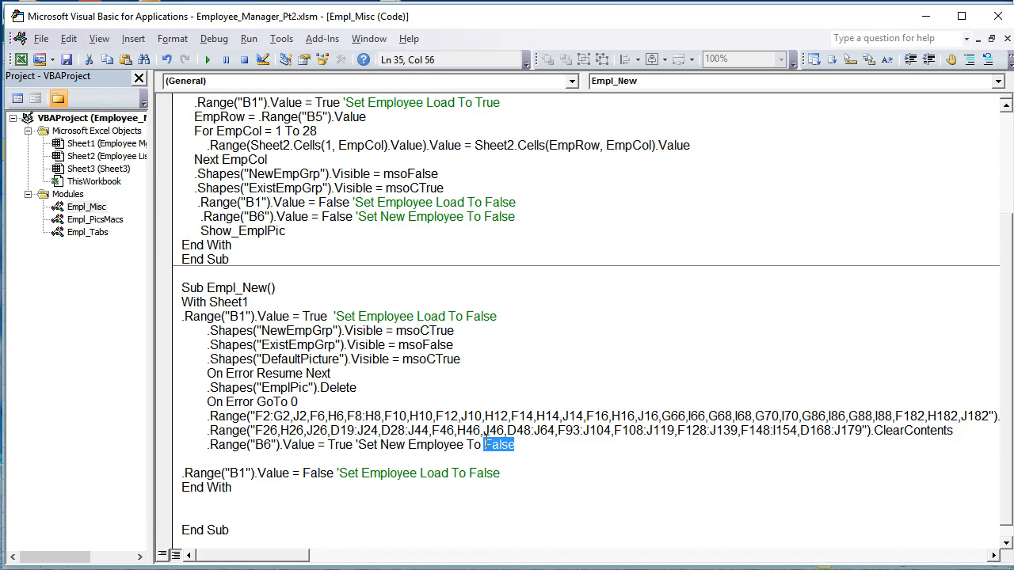
{"action": "type", "text": "True"}
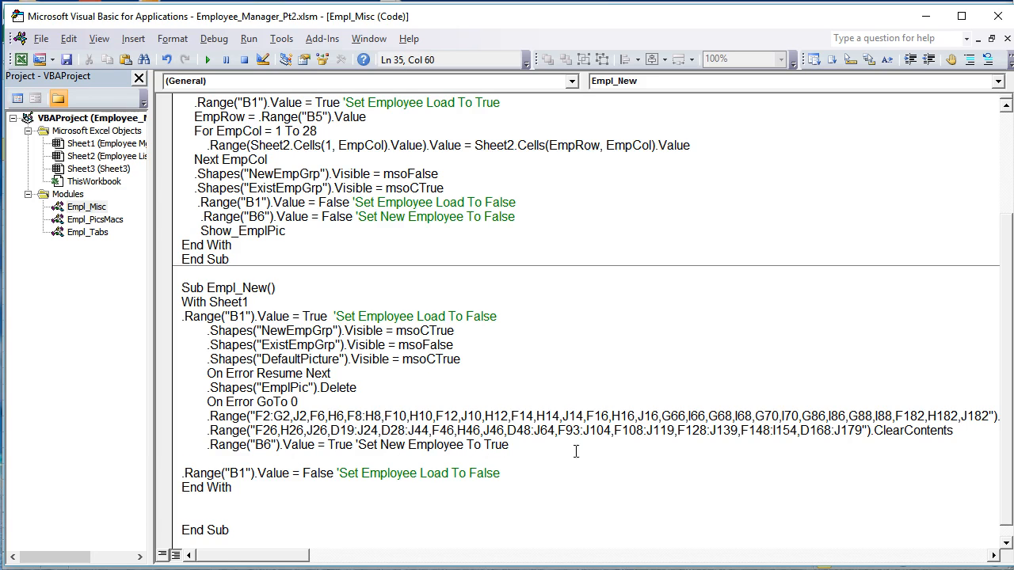
{"action": "key", "text": "alt+F11"}
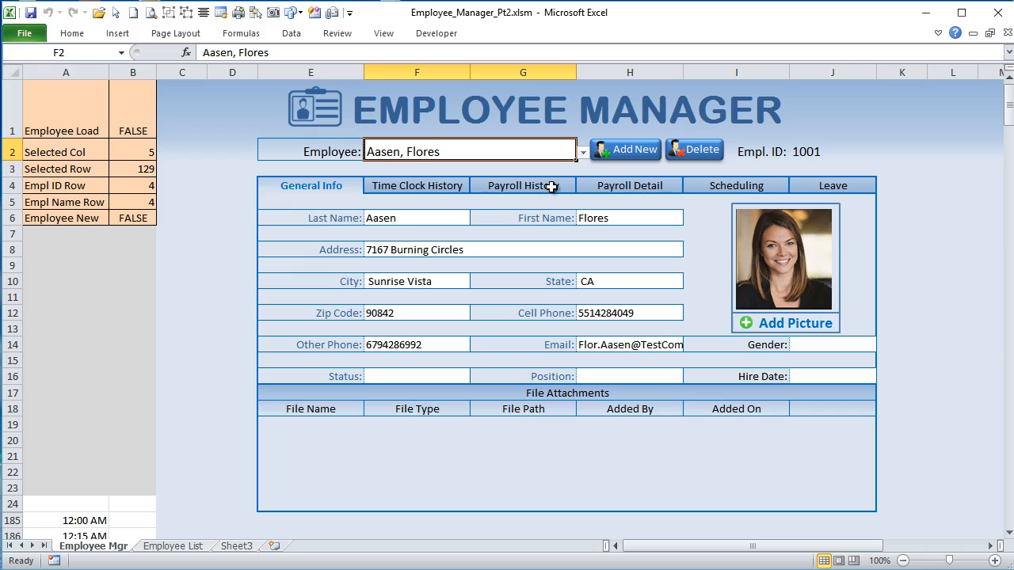
Step: Check the Payroll Detail, Scheduling and General Info sections of the employee form and the Last Name cell F6
{"action": "left_click", "coordinate": [606, 185]}
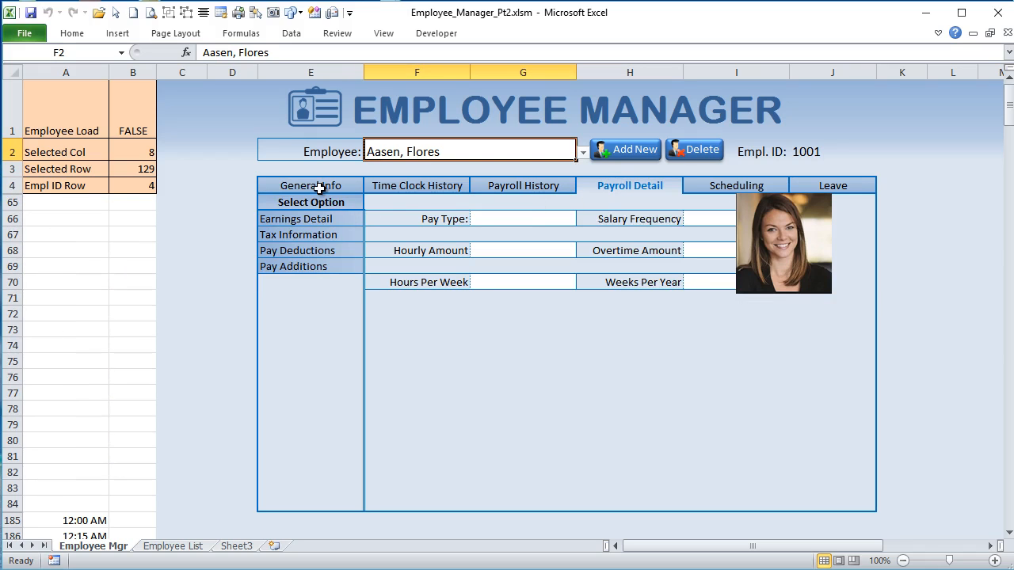
{"action": "left_click", "coordinate": [323, 187]}
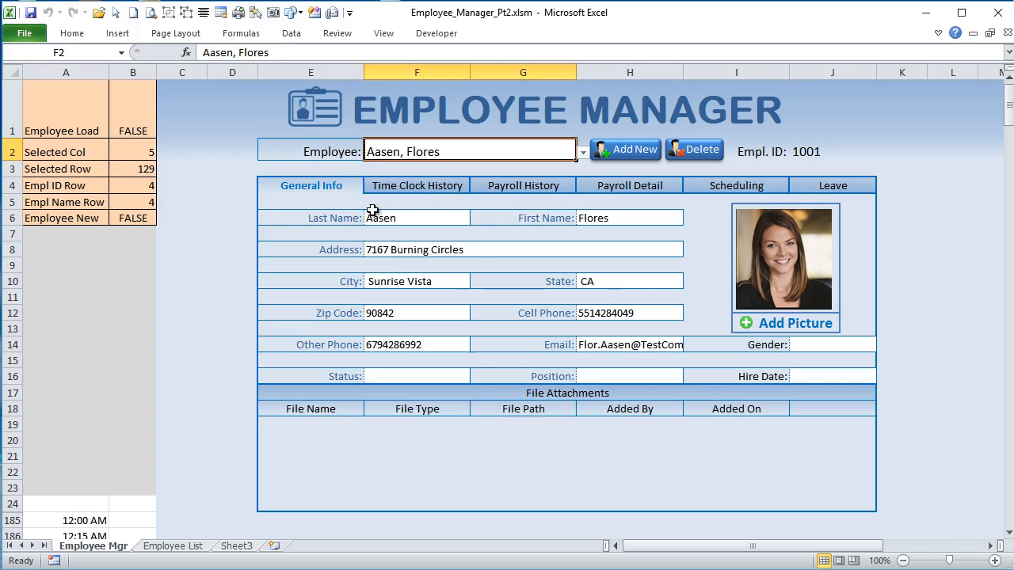
{"action": "left_click", "coordinate": [688, 187]}
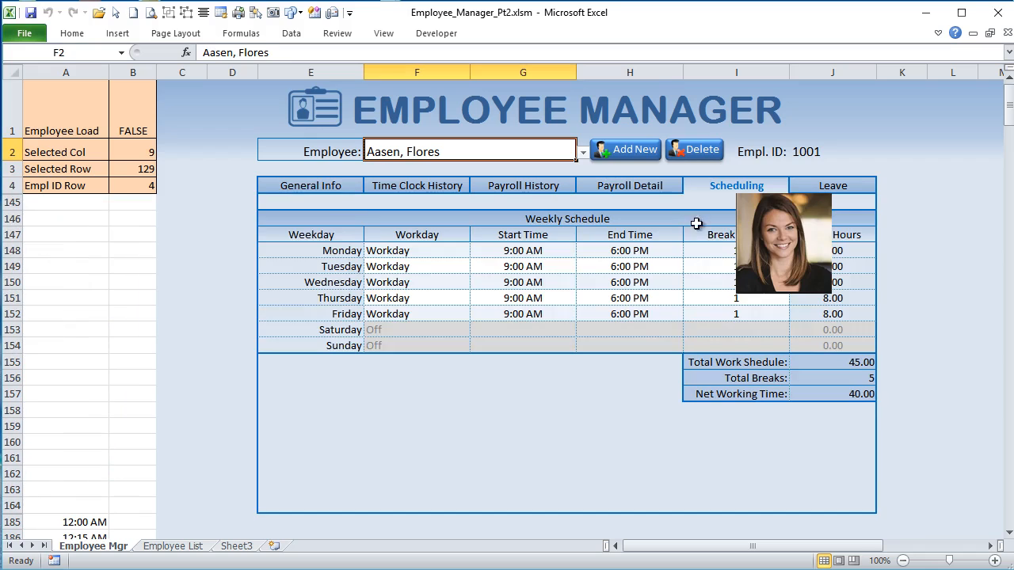
{"action": "left_click", "coordinate": [327, 185]}
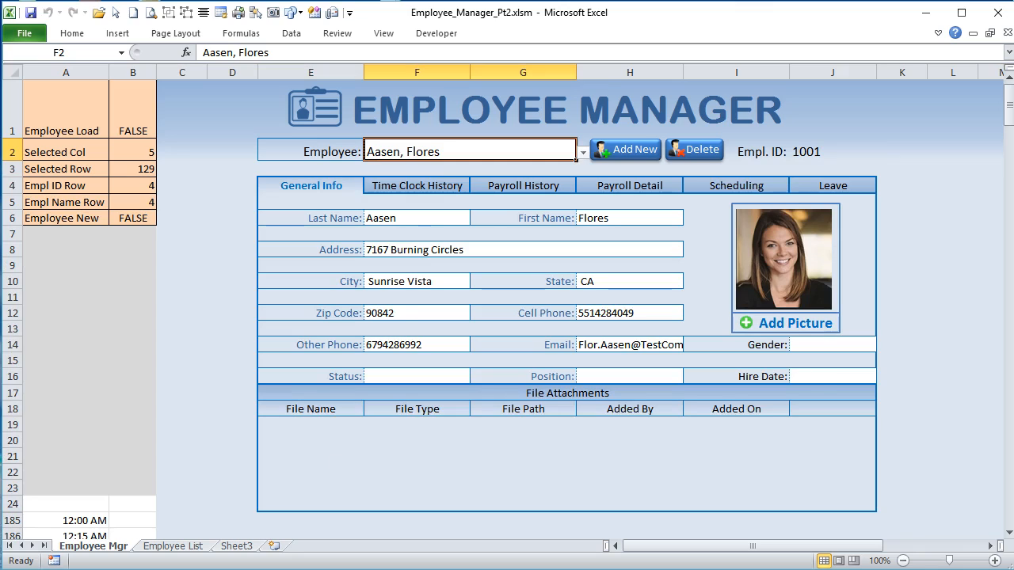
{"action": "left_click", "coordinate": [412, 219]}
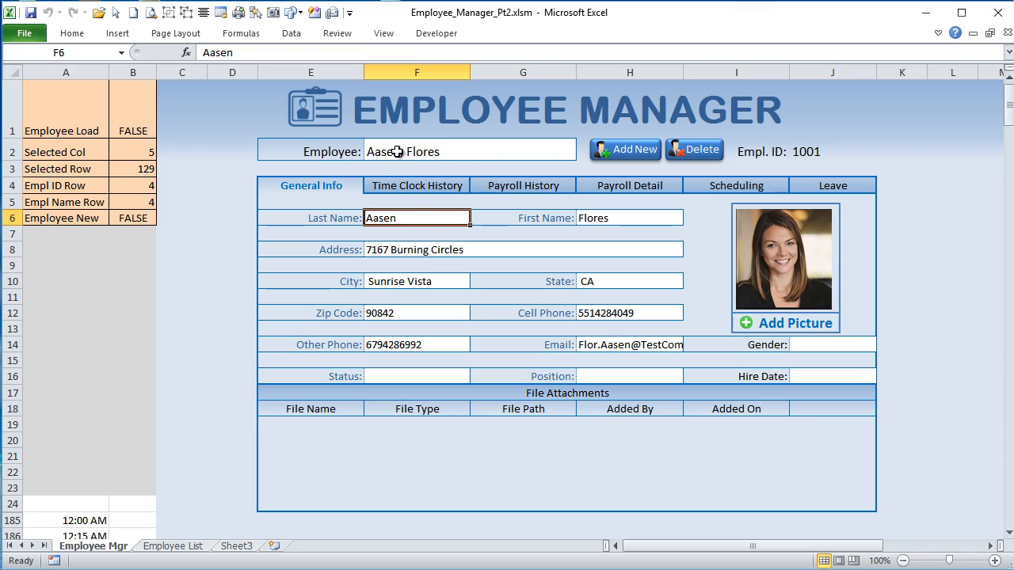
{"action": "left_click", "coordinate": [306, 187]}
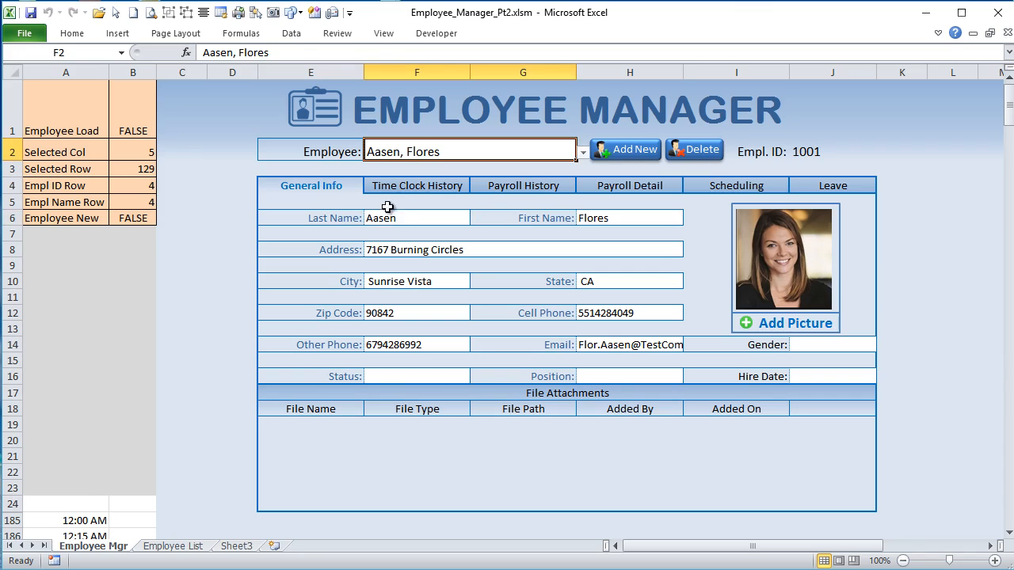
{"action": "left_click", "coordinate": [404, 216]}
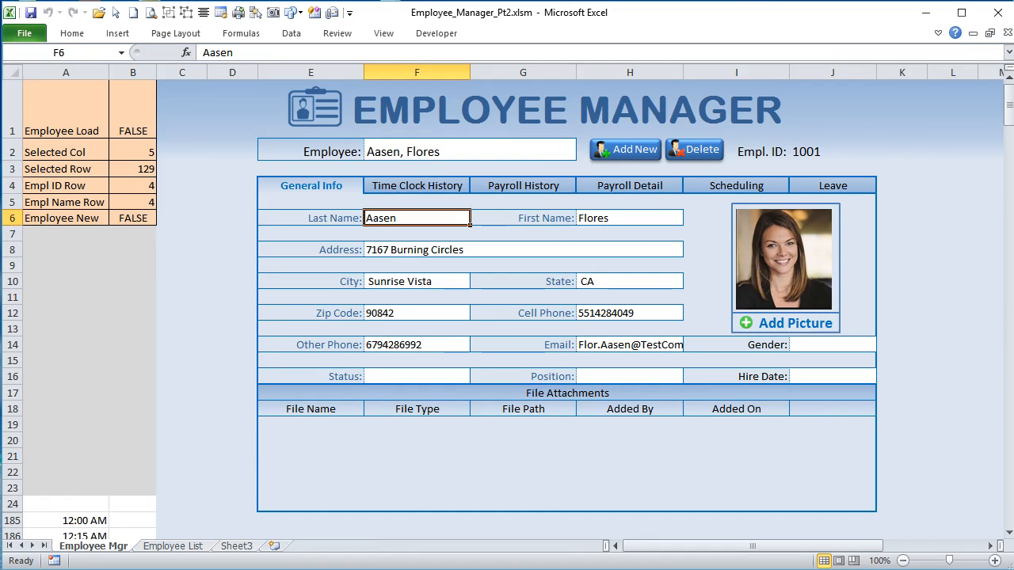
Step: In Empl_New, add .Range("E4").Select with the comment 'Selects General Info Tab below the B6 line
{"action": "key", "text": "alt+F11"}
{"action": "type", "text": ".r"}
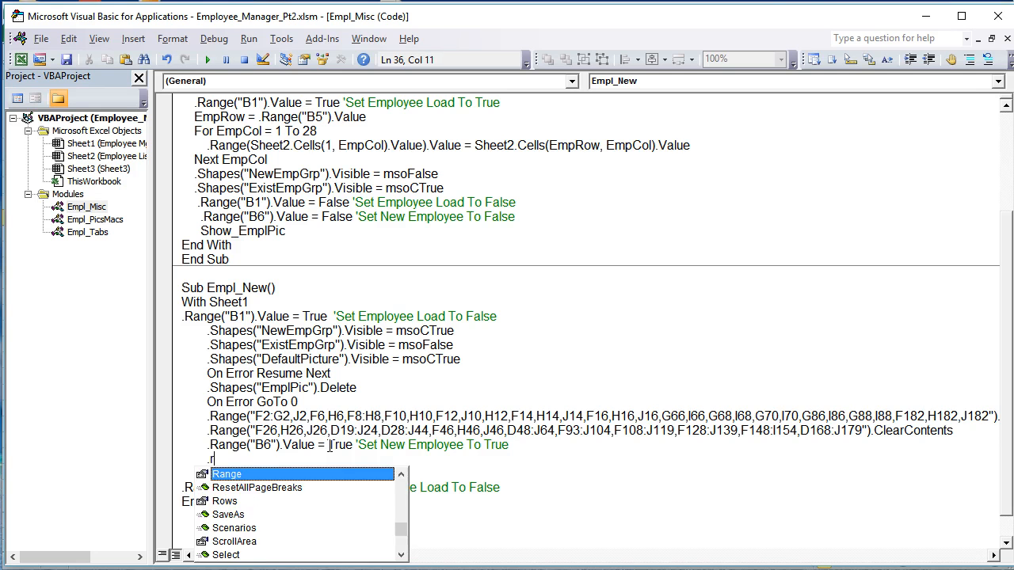
{"action": "type", "text": "ange(\"    \").value"}
{"action": "key", "text": "Left"}
{"action": "key", "text": "Left"}
{"action": "key", "text": "Left"}
{"action": "key", "text": "Left"}
{"action": "key", "text": "Left"}
{"action": "key", "text": "Left"}
{"action": "key", "text": "Left"}
{"action": "key", "text": "Left"}
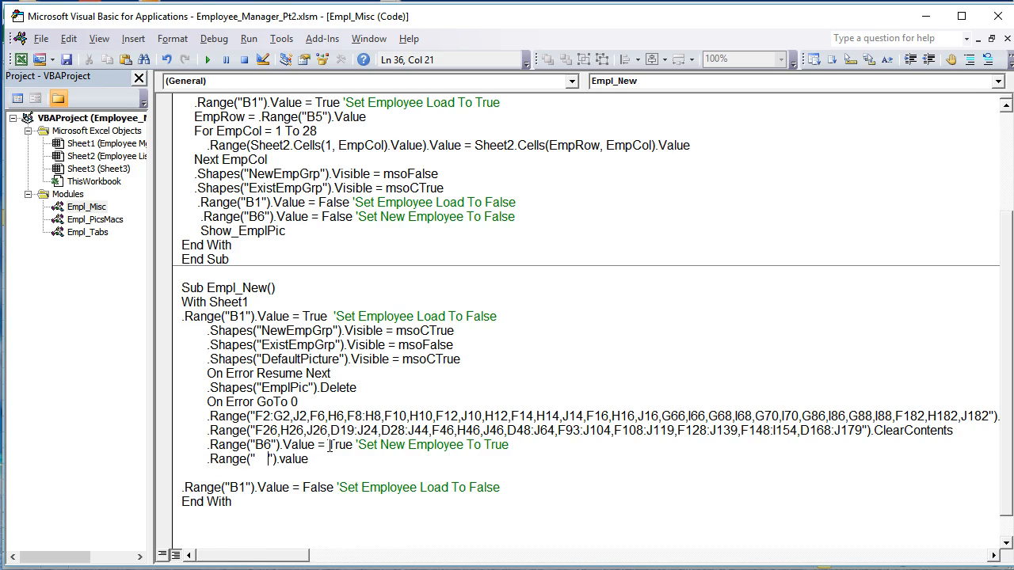
{"action": "key", "text": "BackSpace"}
{"action": "key", "text": "BackSpace"}
{"action": "key", "text": "BackSpace"}
{"action": "key", "text": "BackSpace"}
{"action": "type", "text": "Ef"}
{"action": "key", "text": "BackSpace"}
{"action": "type", "text": "4"}
{"action": "key", "text": "BackSpace"}
{"action": "key", "text": "BackSpace"}
{"action": "key", "text": "BackSpace"}
{"action": "key", "text": "BackSpace"}
{"action": "key", "text": "BackSpace"}
{"action": "type", "text": "select"}
{"action": "type", "text": " 'Set"}
{"action": "key", "text": "BackSpace"}
{"action": "type", "text": "lect"}
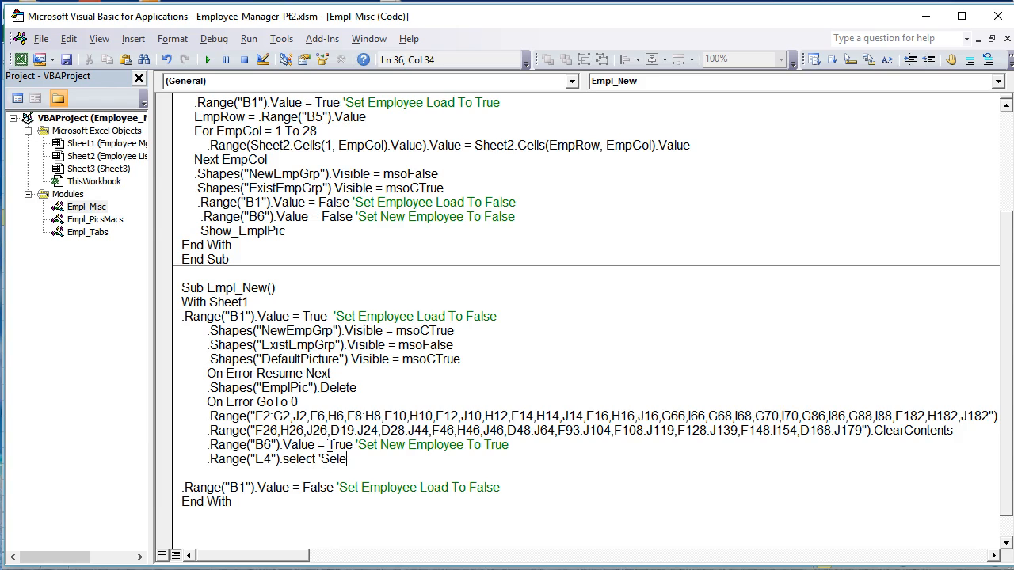
{"action": "type", "text": "s"}
{"action": "key", "text": "BackSpace"}
{"action": "key", "text": "BackSpace"}
{"action": "type", "text": "cts General Info Tab"}
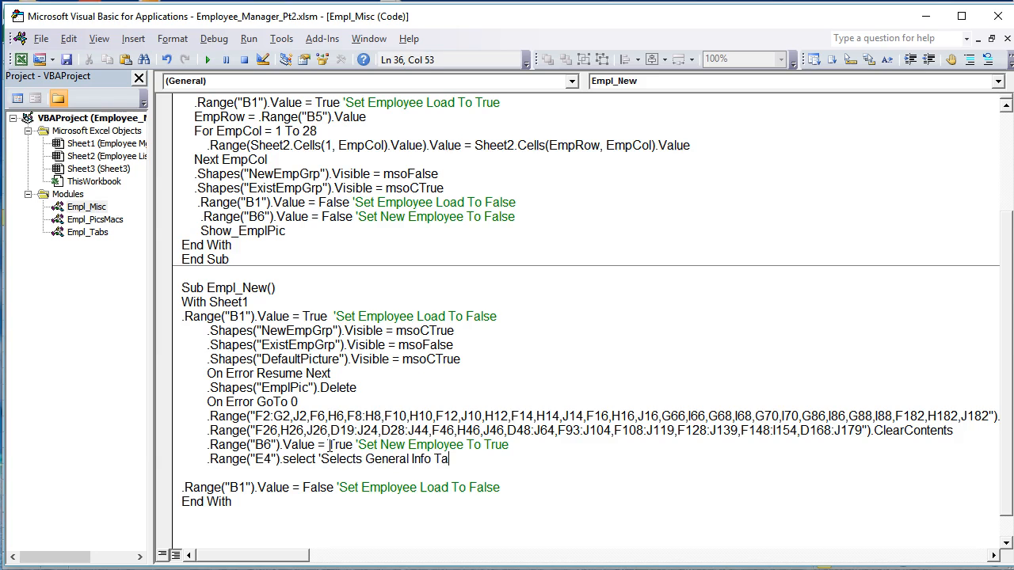
Step: Add .Range("F6").Select with the comment 'Select Last Name Field below the E4 line and remove the extra blank line
{"action": "key", "text": "Return"}
{"action": "type", "text": ".Range(\"    \").value"}
{"action": "key", "text": "Left"}
{"action": "key", "text": "Left"}
{"action": "key", "text": "Left"}
{"action": "key", "text": "Left"}
{"action": "key", "text": "Left"}
{"action": "key", "text": "Left"}
{"action": "key", "text": "Left"}
{"action": "key", "text": "Left"}
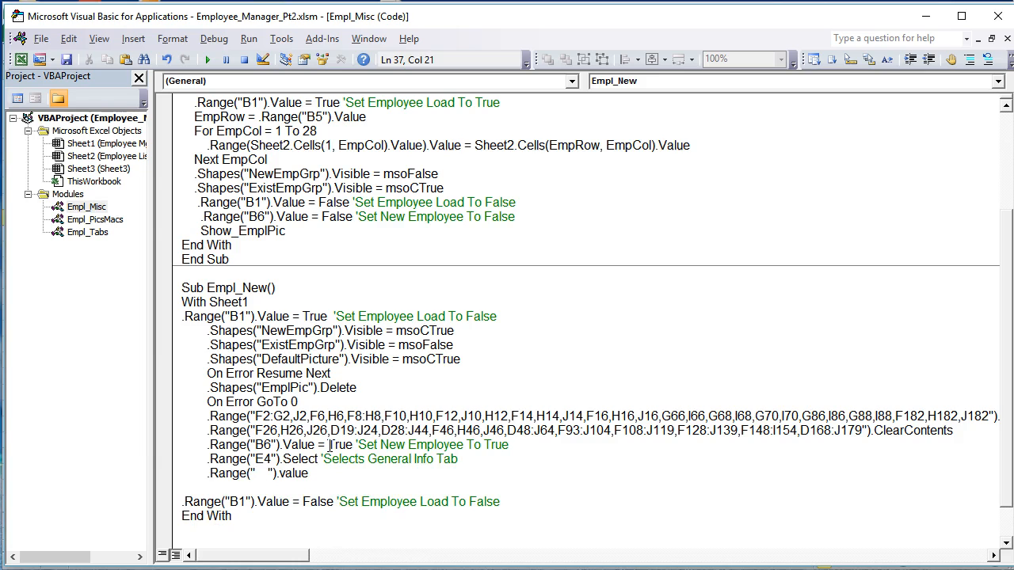
{"action": "key", "text": "BackSpace"}
{"action": "key", "text": "BackSpace"}
{"action": "key", "text": "BackSpace"}
{"action": "key", "text": "BackSpace"}
{"action": "type", "text": "F6"}
{"action": "key", "text": "End"}
{"action": "key", "text": "BackSpace"}
{"action": "key", "text": "BackSpace"}
{"action": "key", "text": "BackSpace"}
{"action": "key", "text": "BackSpace"}
{"action": "key", "text": "BackSpace"}
{"action": "type", "text": "select 'Select Last"}
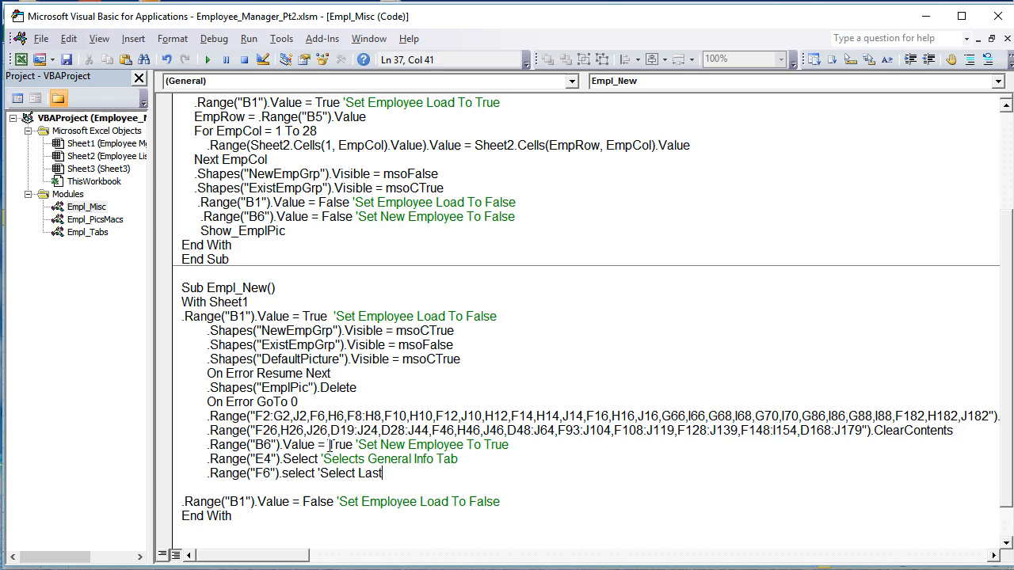
{"action": "type", "text": " Name Field"}
{"action": "key", "text": "Return"}
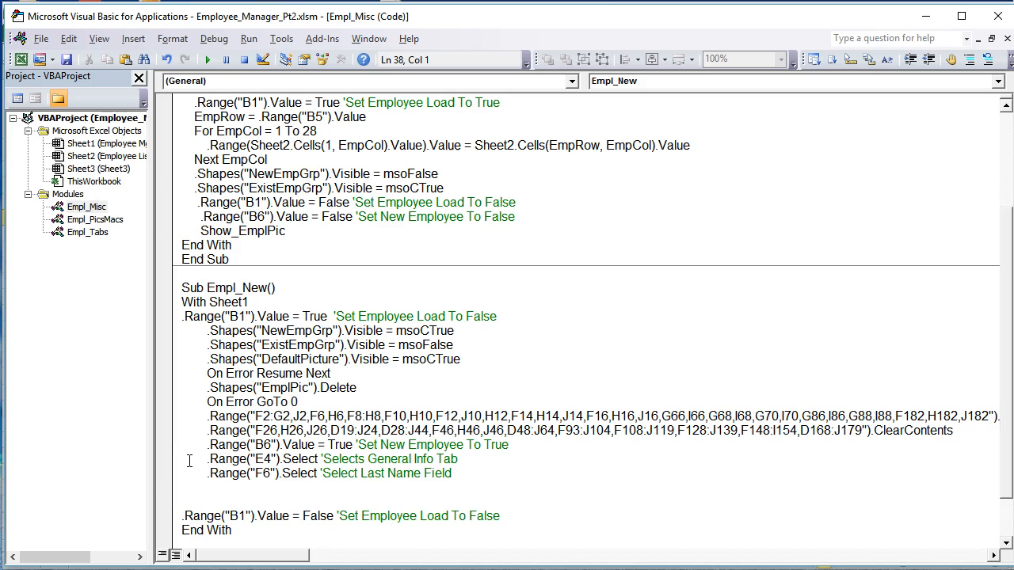
{"action": "scroll", "coordinate": [212, 413], "scroll_direction": "down", "scroll_amount": 1}
{"action": "key", "text": "BackSpace"}
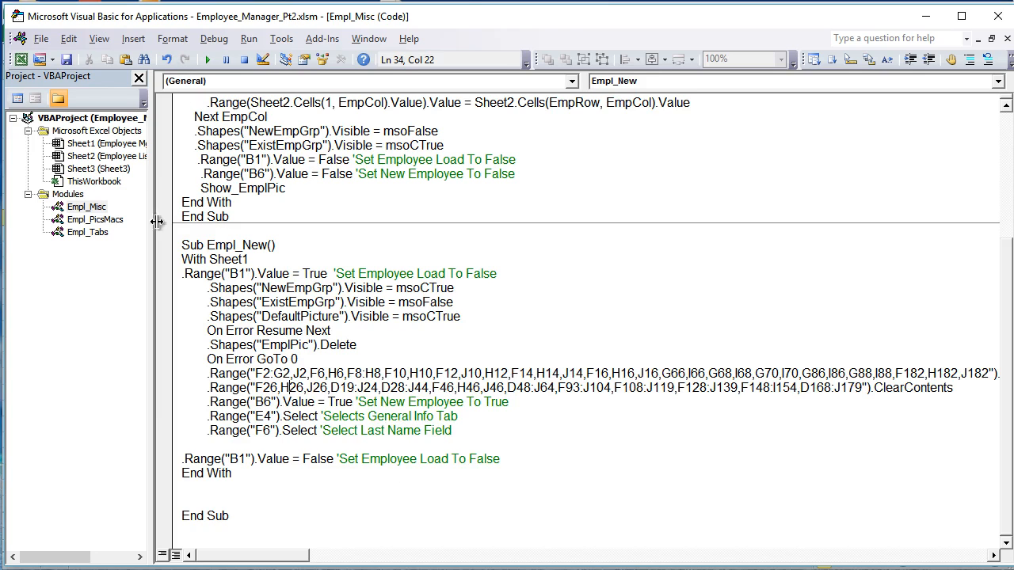
Step: Close the code editor and assign the Empl_New macro to the Add New button within the existing-employee button group
{"action": "left_click", "coordinate": [996, 16]}
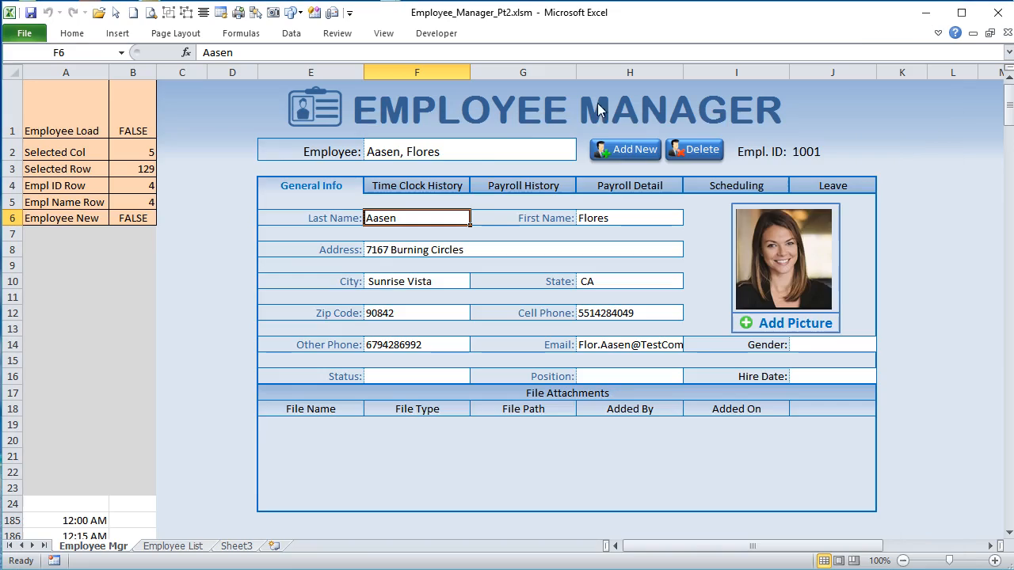
{"action": "left_click", "coordinate": [607, 152], "text": "ctrl"}
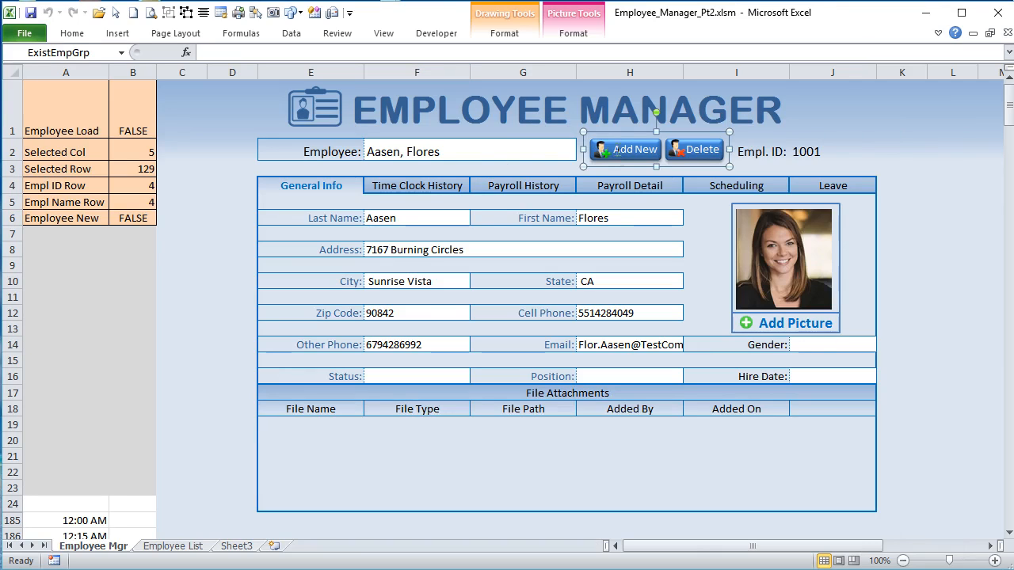
{"action": "left_click", "coordinate": [633, 148]}
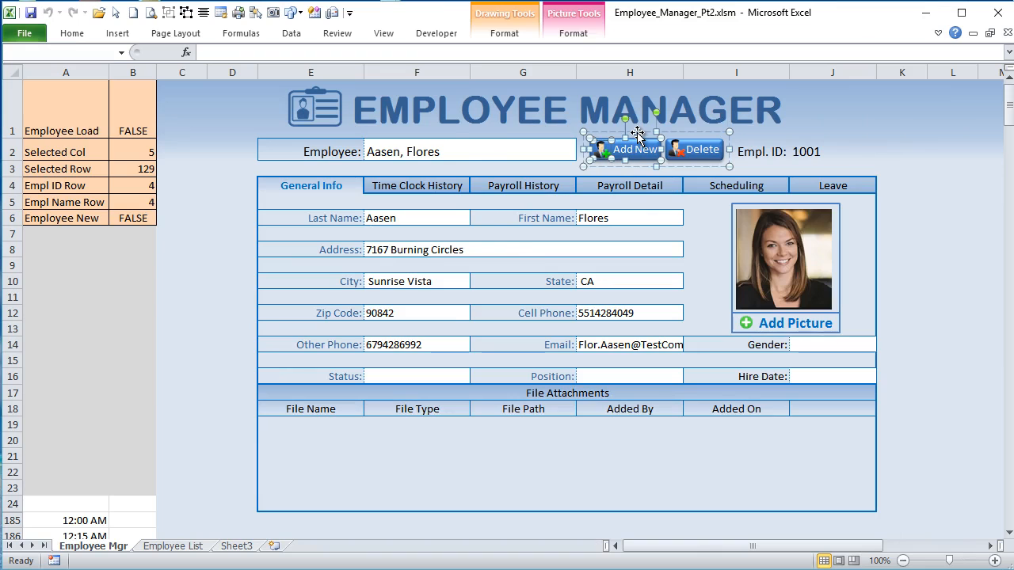
{"action": "key", "text": "Menu"}
{"action": "key", "text": "Up"}
{"action": "key", "text": "Up"}
{"action": "key", "text": "Up"}
{"action": "key", "text": "Return"}
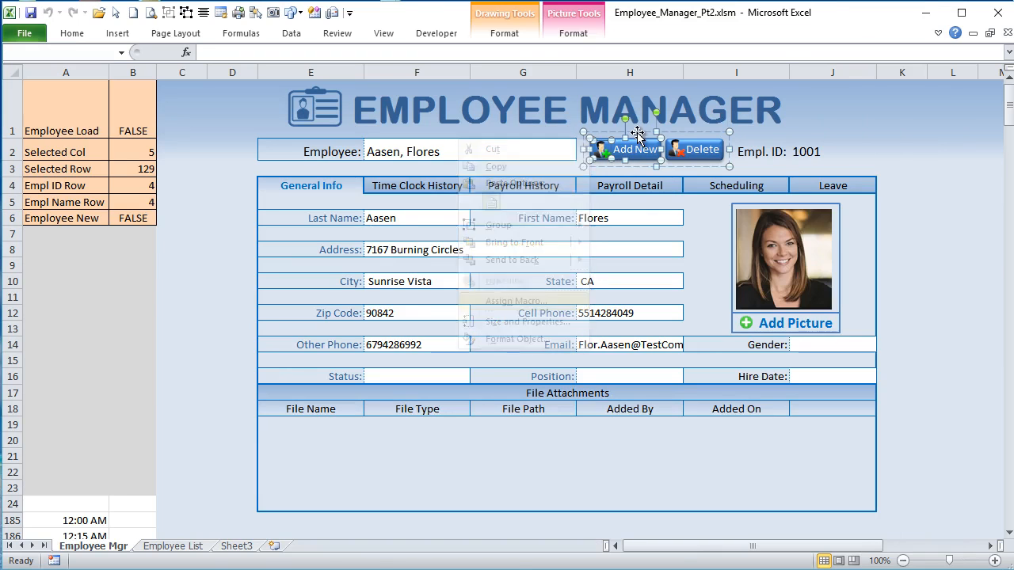
{"action": "left_click", "coordinate": [521, 72]}
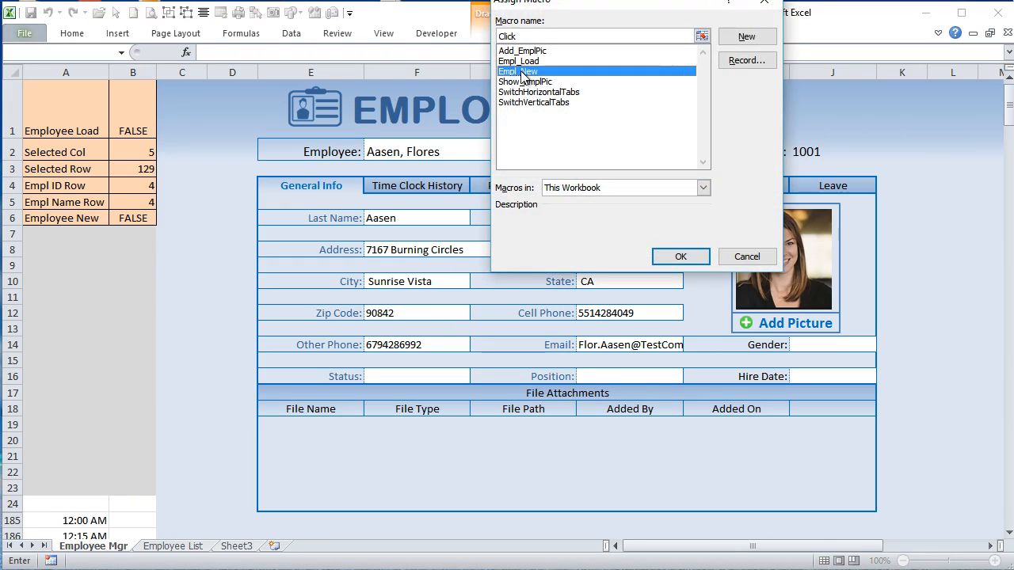
{"action": "left_click", "coordinate": [675, 256]}
Step: Deselect the Add New button and run it to clear the form for a new employee
{"action": "left_click", "coordinate": [211, 166]}
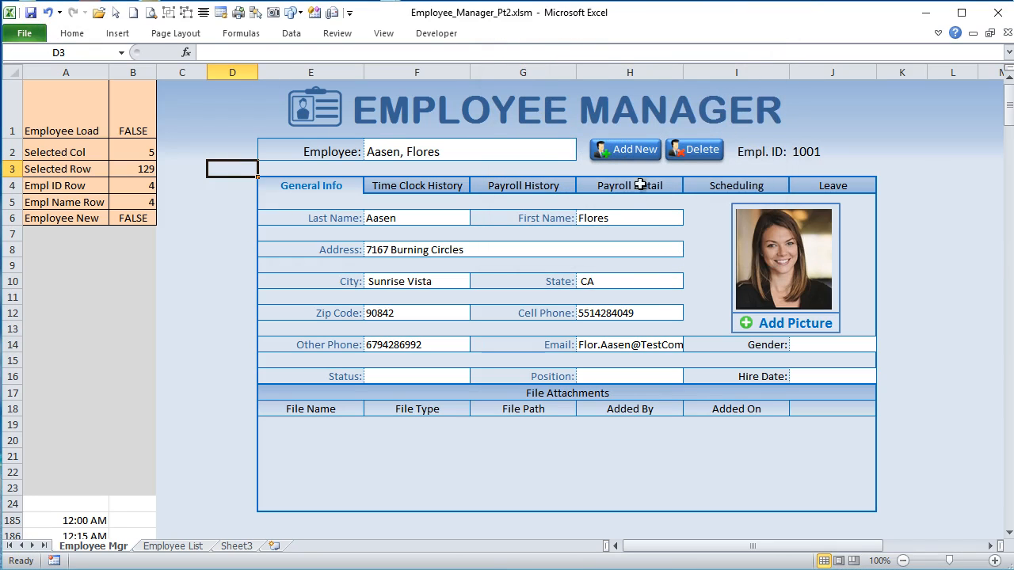
{"action": "left_click", "coordinate": [632, 150]}
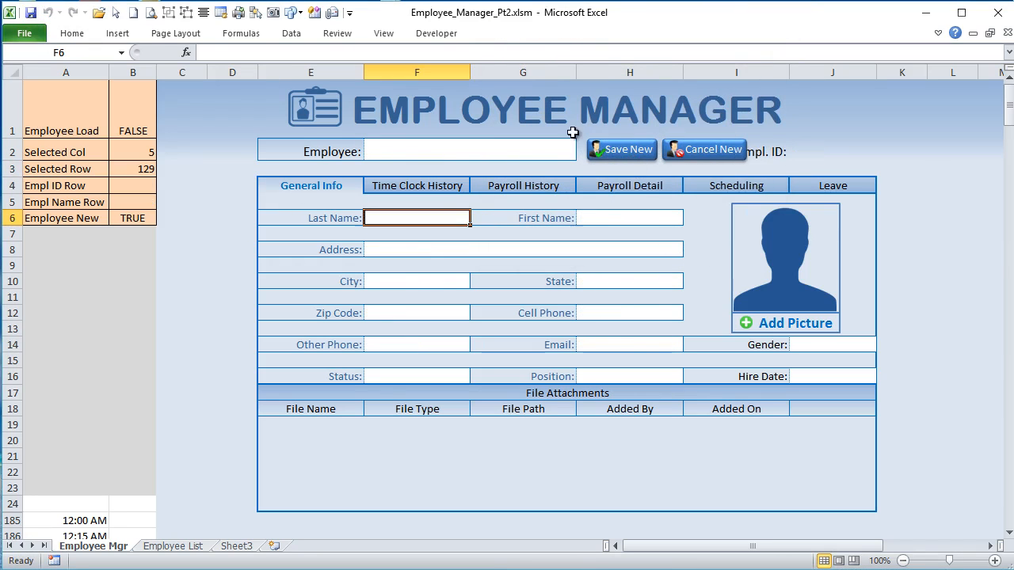